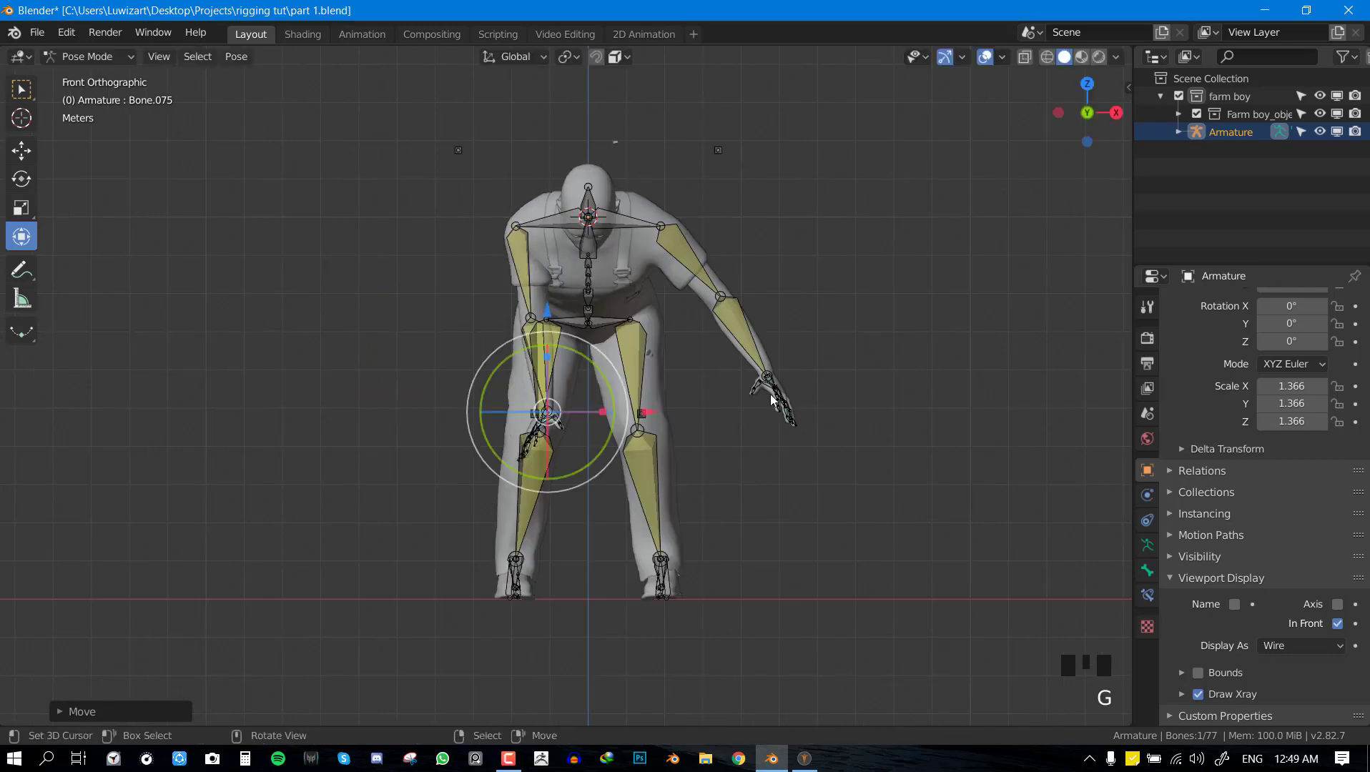
Try moving and rotating the hand and body bones from the front and side to test the rig.
key("g")
key("KP_1")
key("g")
key("KP_3")
right_click(509, 300)
key("r")
left_click(573, 188)
right_click(371, 422)
key("g")
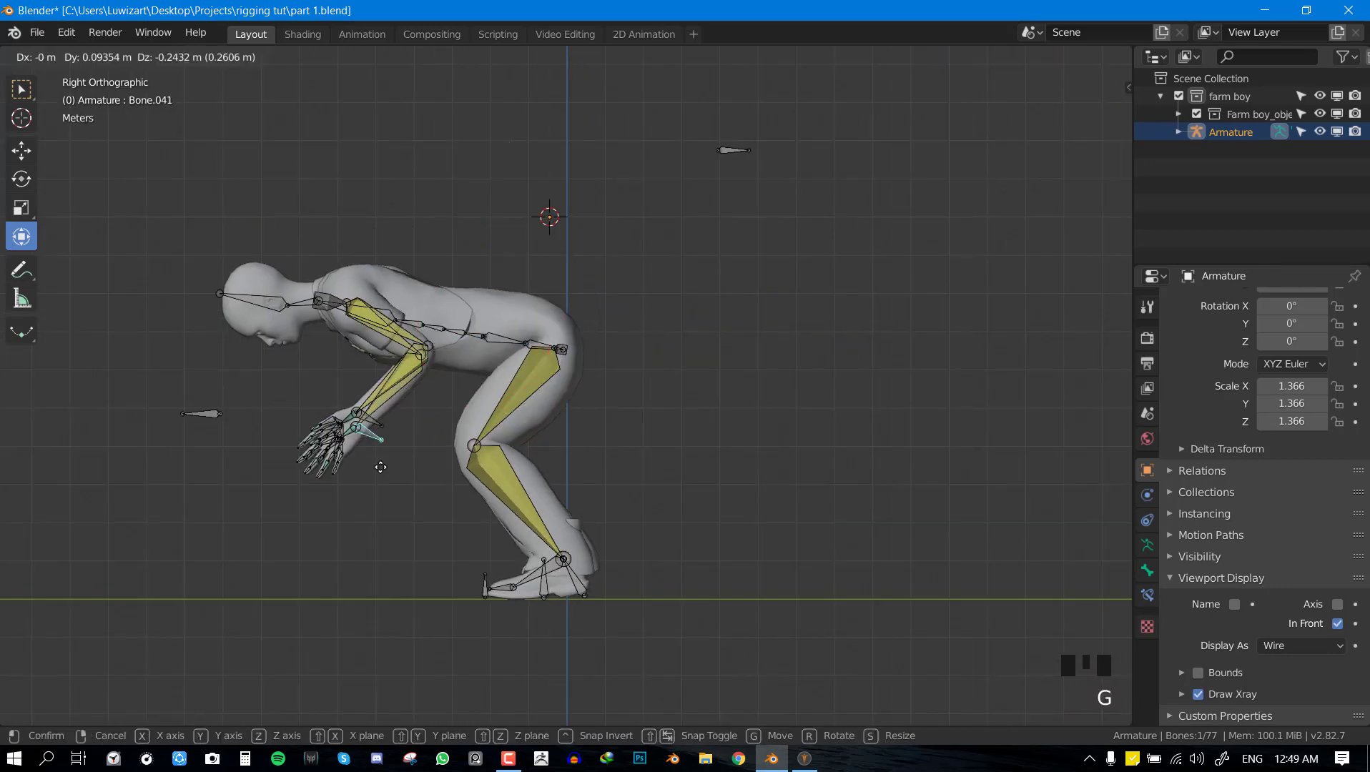
left_click(347, 481)
key("r")
right_click(487, 342)
Clear the rotation and location of all armature bones and return to Object Mode.
key("a")
key("alt+r")
key("alt+g")
key("KP_1")
key("ctrl+Tab")
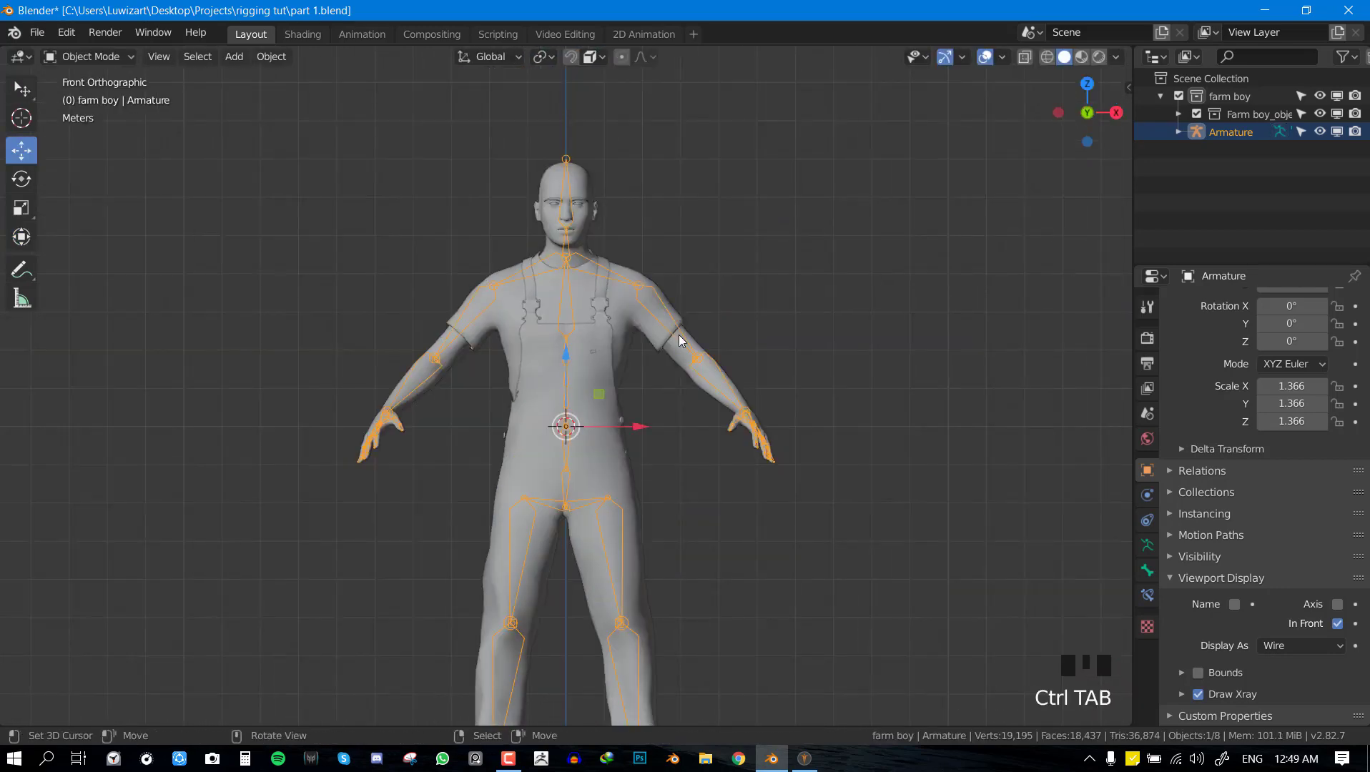
Try rotating the lower spine bone in Pose Mode to test how the overalls deform.
scroll(499, 325, "up", 4)
middle_click_drag(610, 464, 529, 352, "shift")
key("ctrl+Tab")
right_click(502, 404)
key("r")
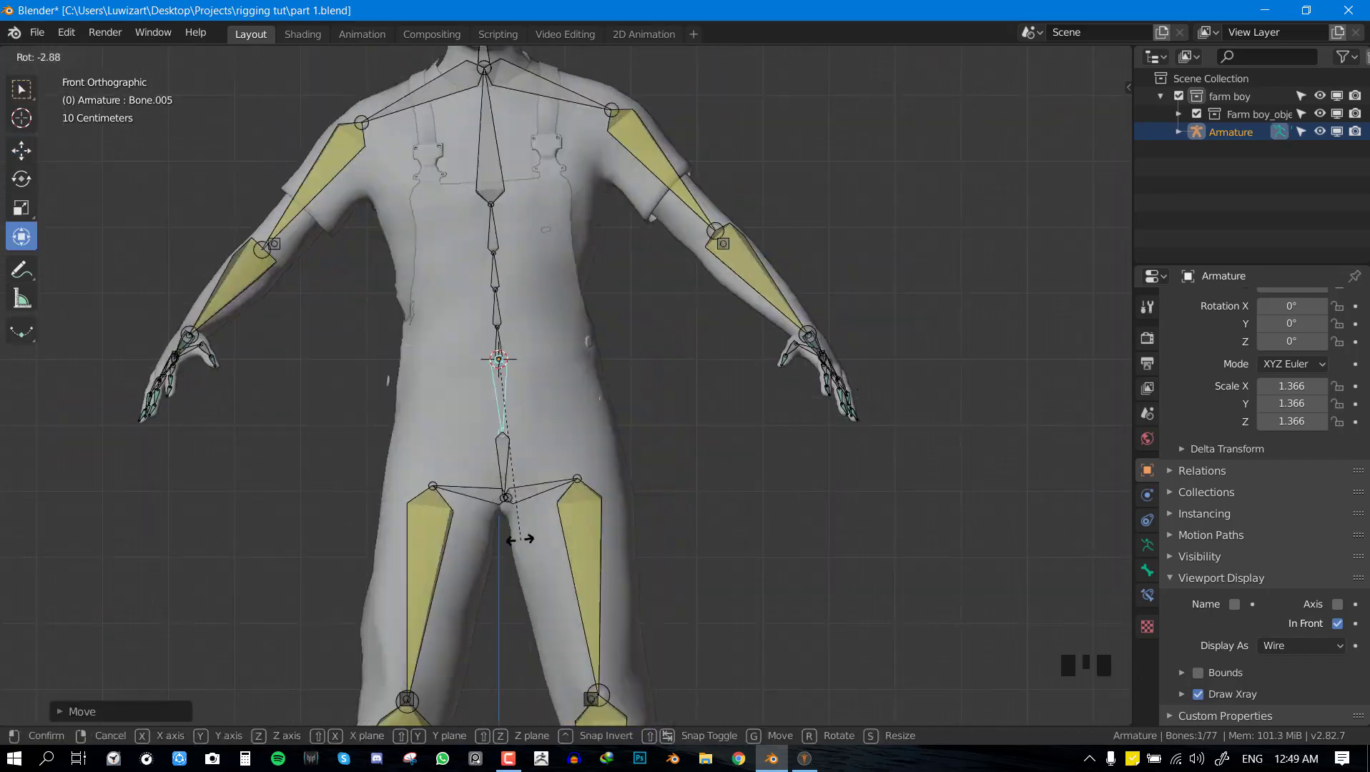
right_click(524, 562)
key("ctrl+Tab")
Enter Edit Mode on the jumper and select the three linked button pieces at its waist sides.
right_click(605, 410)
middle_click_drag(598, 348, 607, 460, "shift")
key("Tab")
scroll(605, 411, "up", 3)
key("l")
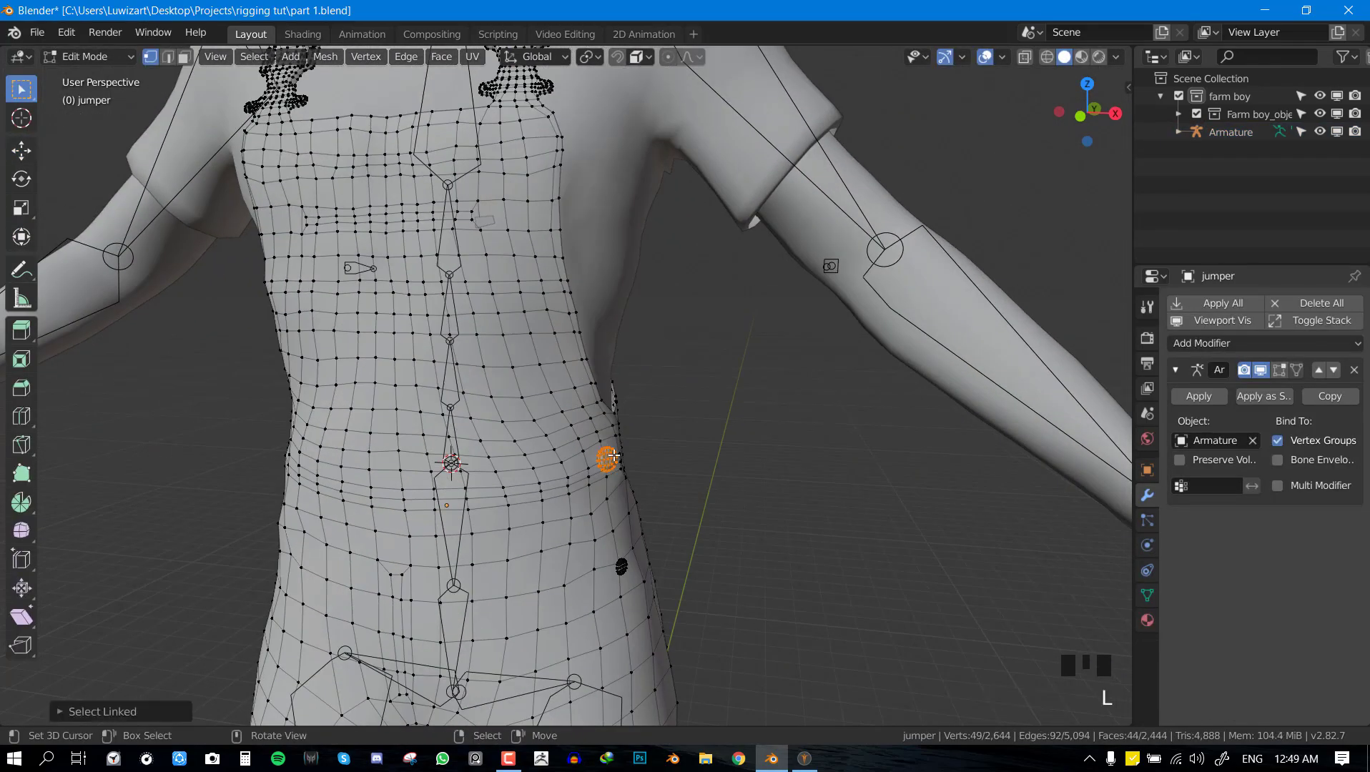
key("l")
middle_click_drag(621, 565, 312, 508)
key("l")
Separate the selected button pieces from the jumper into their own object and select it in Object Mode.
scroll(512, 506, "down", 4)
scroll(512, 506, "up", 5)
middle_click_drag(848, 525, 751, 457)
scroll(512, 506, "down", 5)
key("KP_1")
scroll(608, 465, "up", 2)
key("KP_1")
scroll(641, 437, "up", 2)
key("p")
left_click(641, 432)
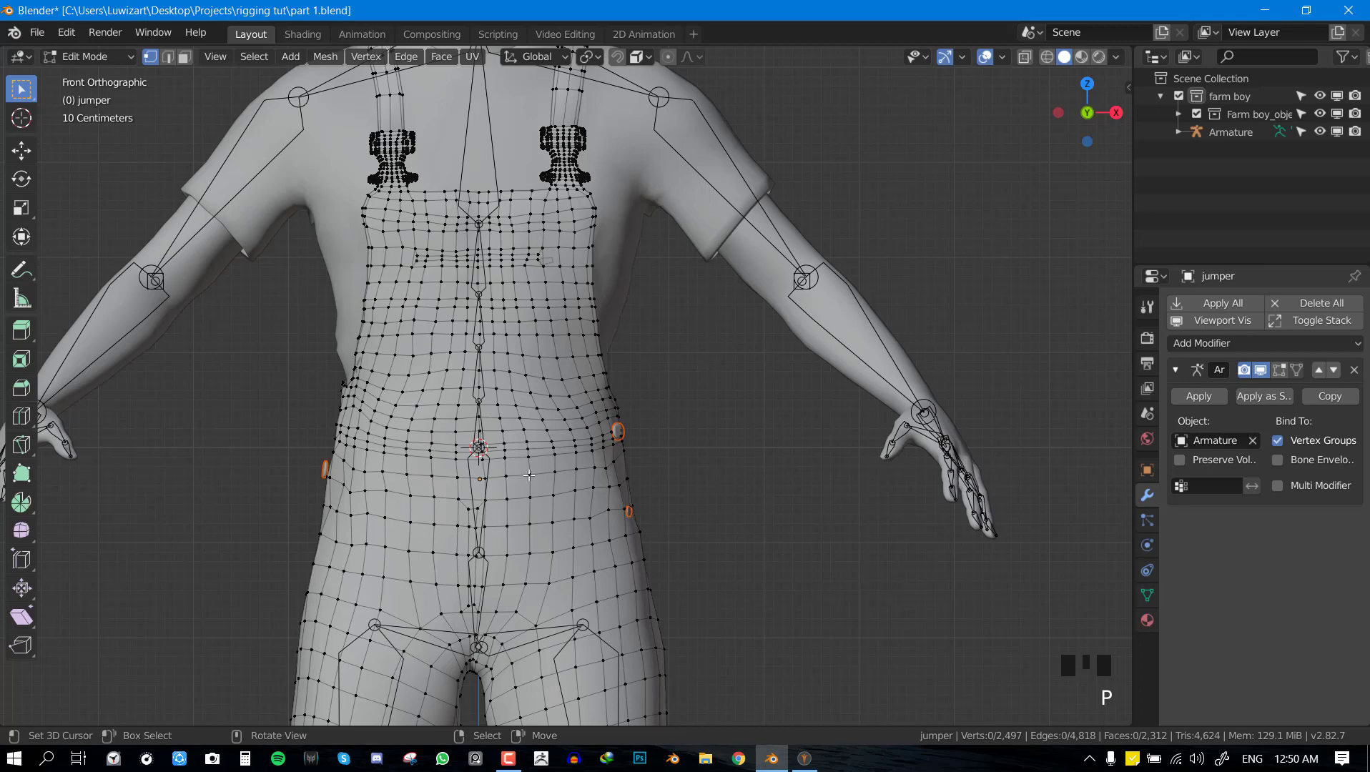
key("Tab")
right_click(629, 437)
middle_click_drag(629, 438, 685, 456, "shift")
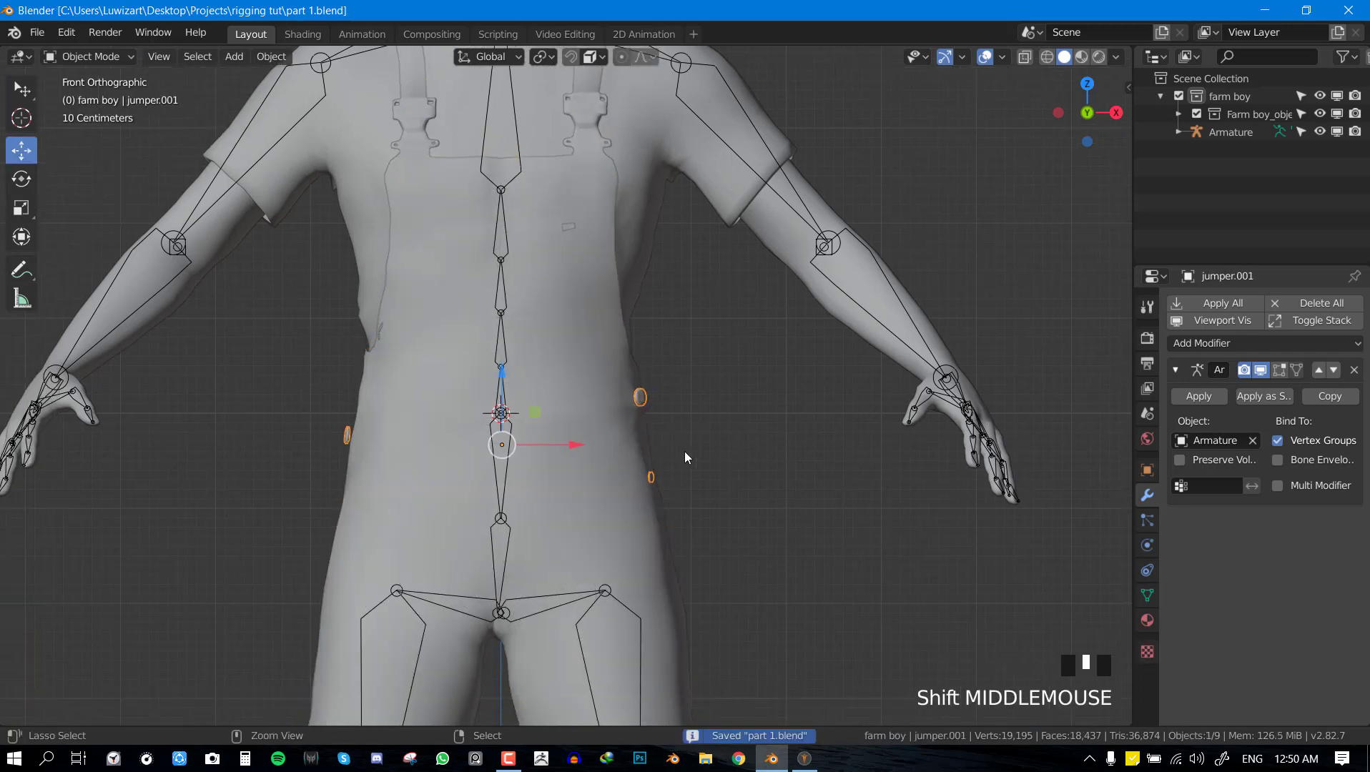
Delete all vertex groups from the separated button object.
scroll(804, 407, "down", 2)
left_click(1147, 595)
key("Tab")
scroll(639, 414, "up", 3)
key("Tab")
scroll(639, 413, "down", 2)
key("g")
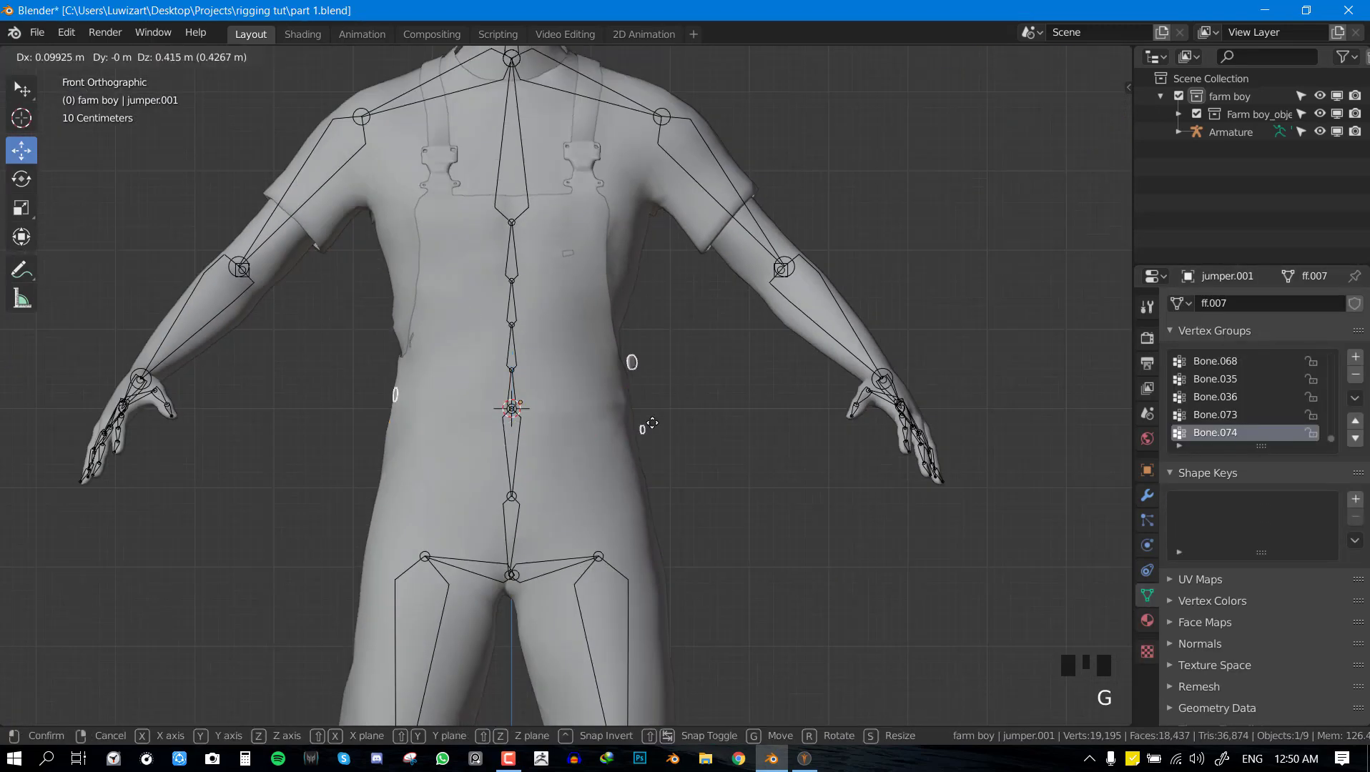
right_click(666, 459)
scroll(666, 459, "up", 2)
left_click(1355, 399)
left_click(1254, 621)
scroll(650, 501, "down", 3)
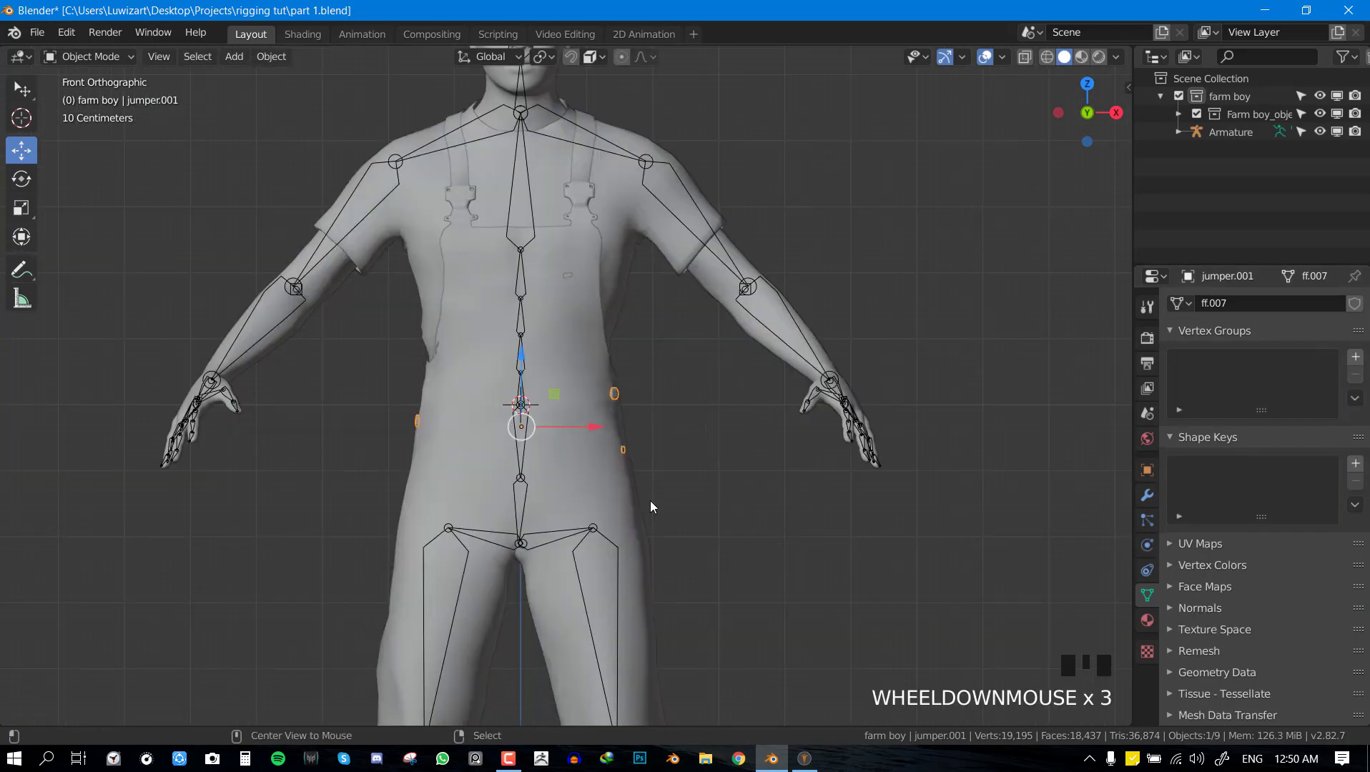
Clear the parent of the separated buttons and save the file.
key("alt+p")
left_click(650, 501)
middle_click_drag(650, 501, 510, 475, "shift")
key("ctrl+s")
scroll(692, 478, "up", 3)
key("KP_1")
scroll(650, 443, "up", 2)
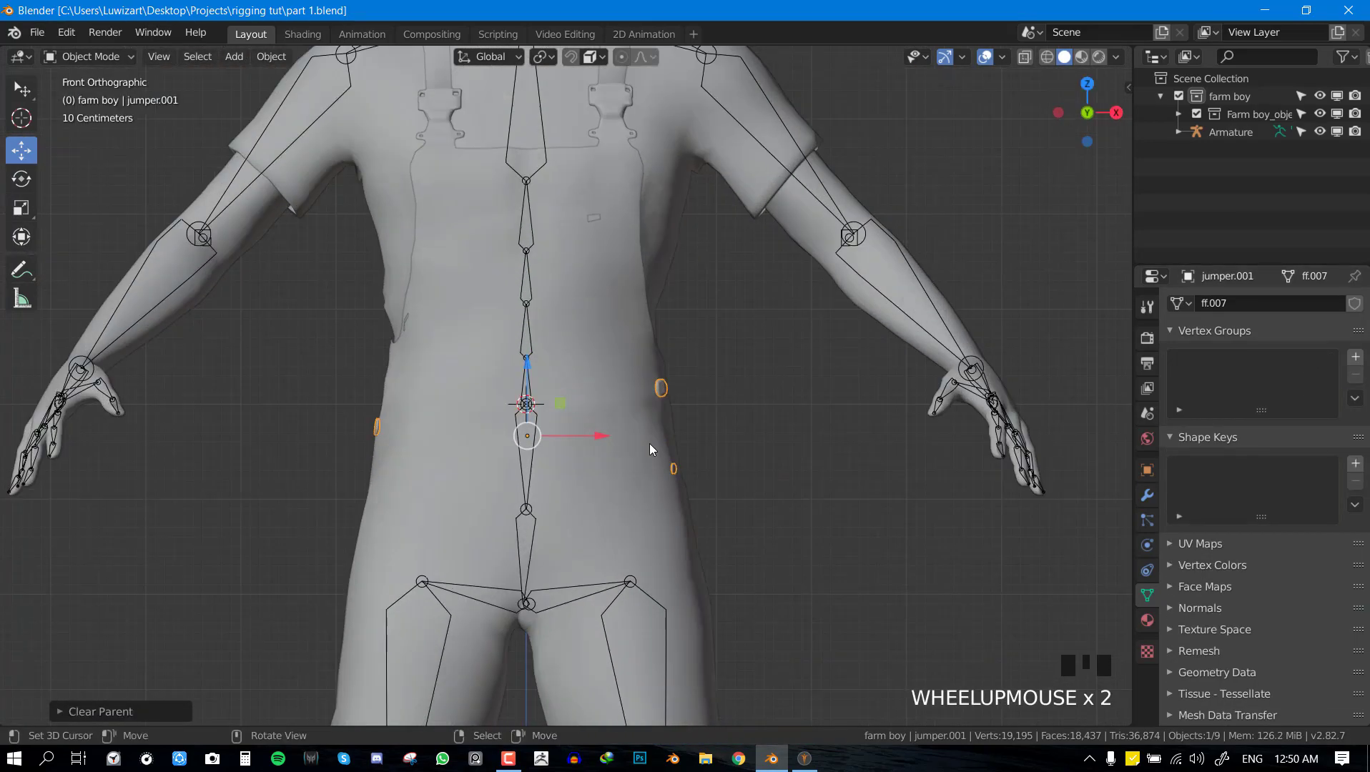
key("KP_1")
scroll(646, 434, "down", 3)
scroll(645, 433, "up", 2)
Add a Surface Deform modifier to the separated buttons and bind it with the jumper as target.
left_click(1148, 495)
left_click(1201, 304)
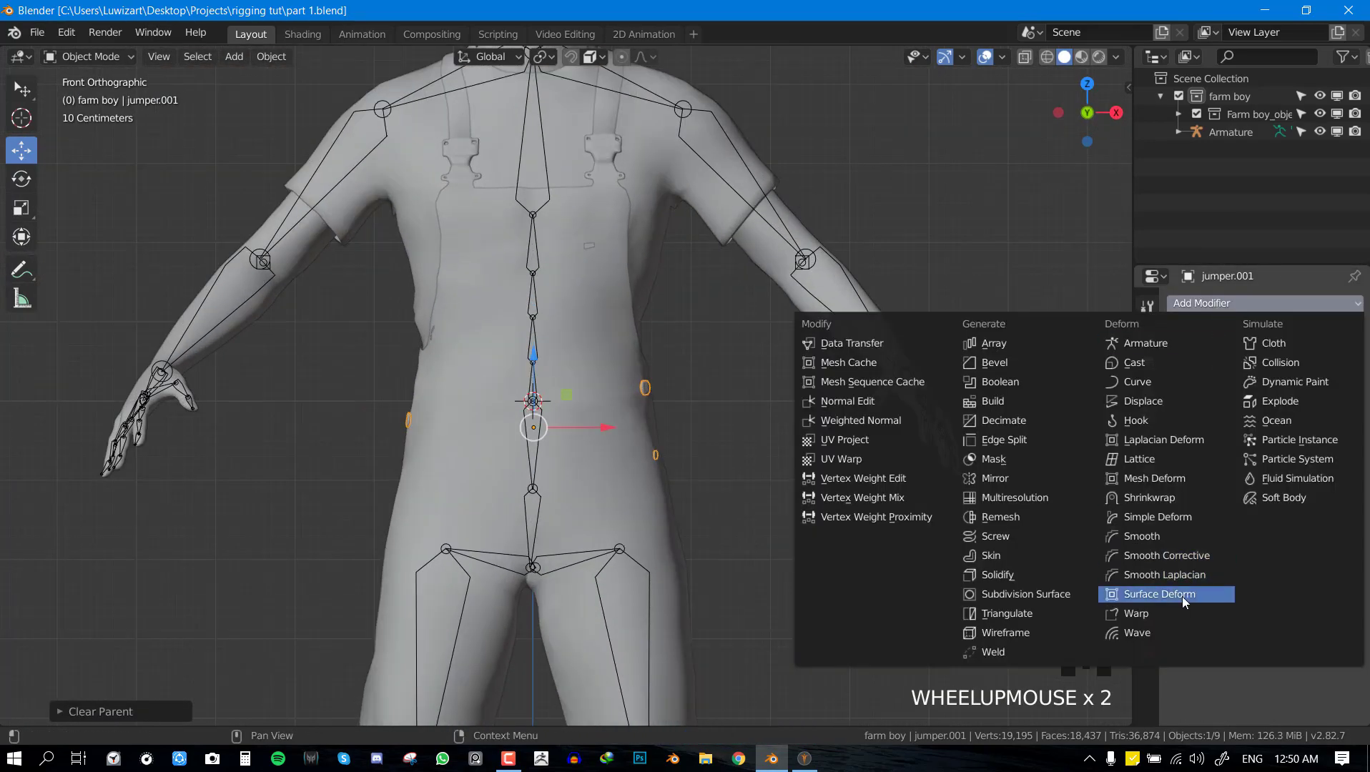
left_click(1182, 596)
left_click(1354, 422)
left_click(543, 381)
Test the buttons' deformation by rotating the lower spine bone, return to Object Mode and save the file.
right_click(542, 382)
right_click(542, 382)
key("ctrl+Tab")
key("r")
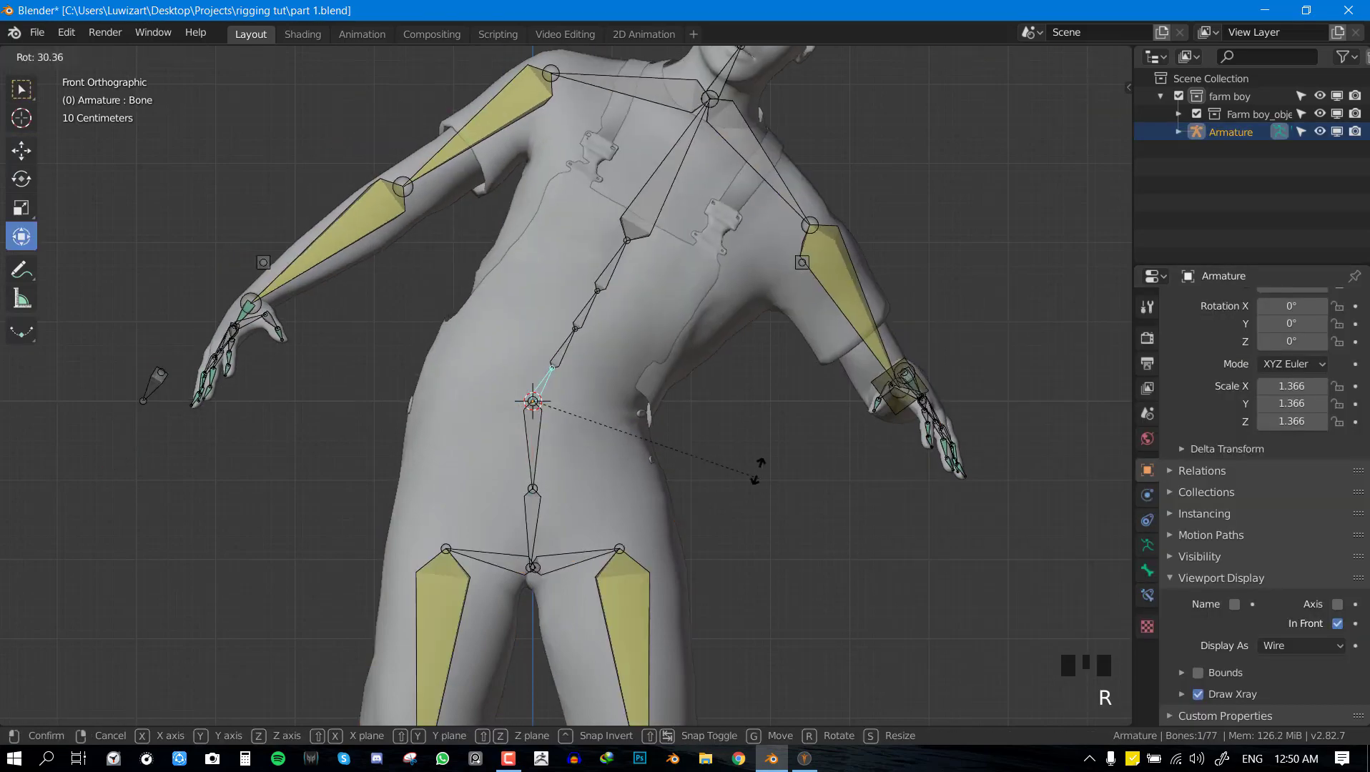
right_click(538, 450)
key("r")
key("r")
key("ctrl+Tab")
key("ctrl+s")
Try a Subdivision Surface modifier on the separated buttons and remove it.
right_click(637, 413)
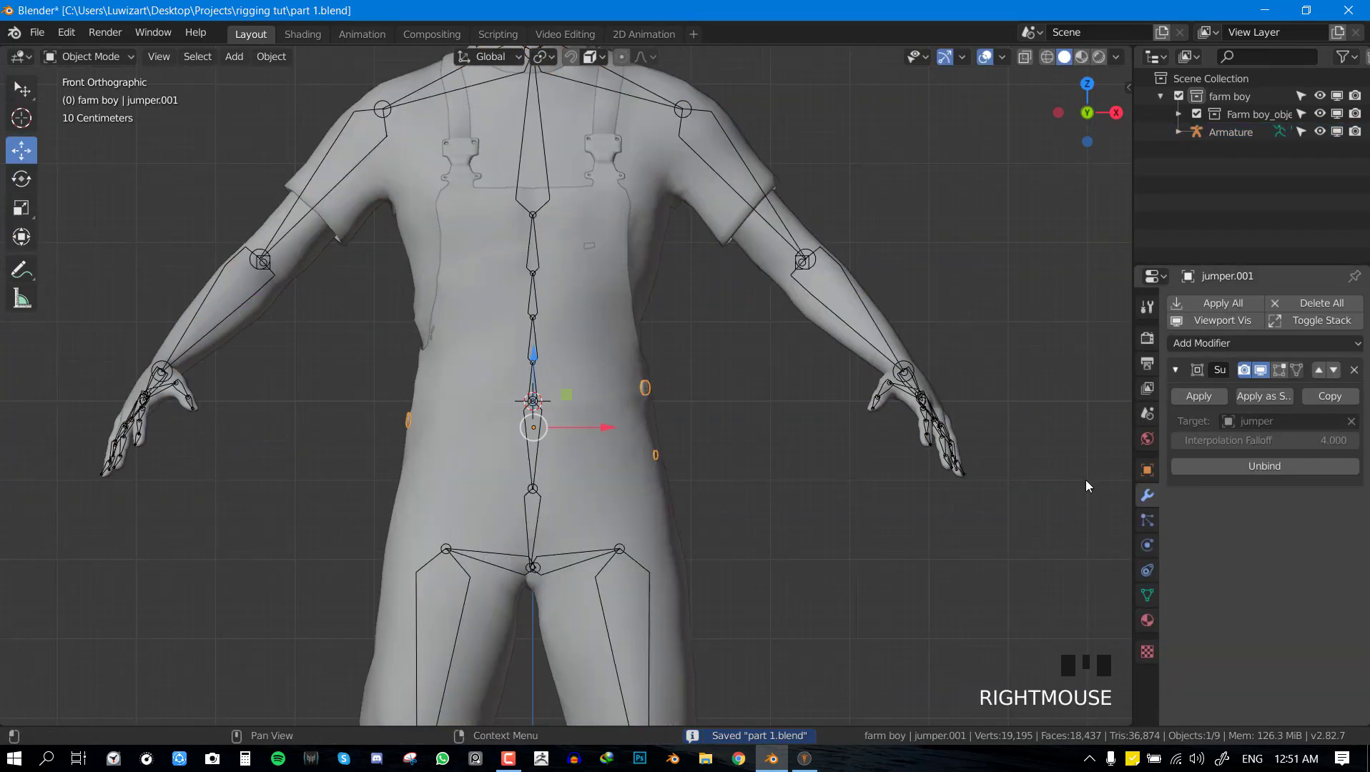
scroll(1086, 479, "up", 2)
left_click(1195, 343)
left_click(987, 501)
middle_click_drag(987, 501, 827, 525)
key("KP_1")
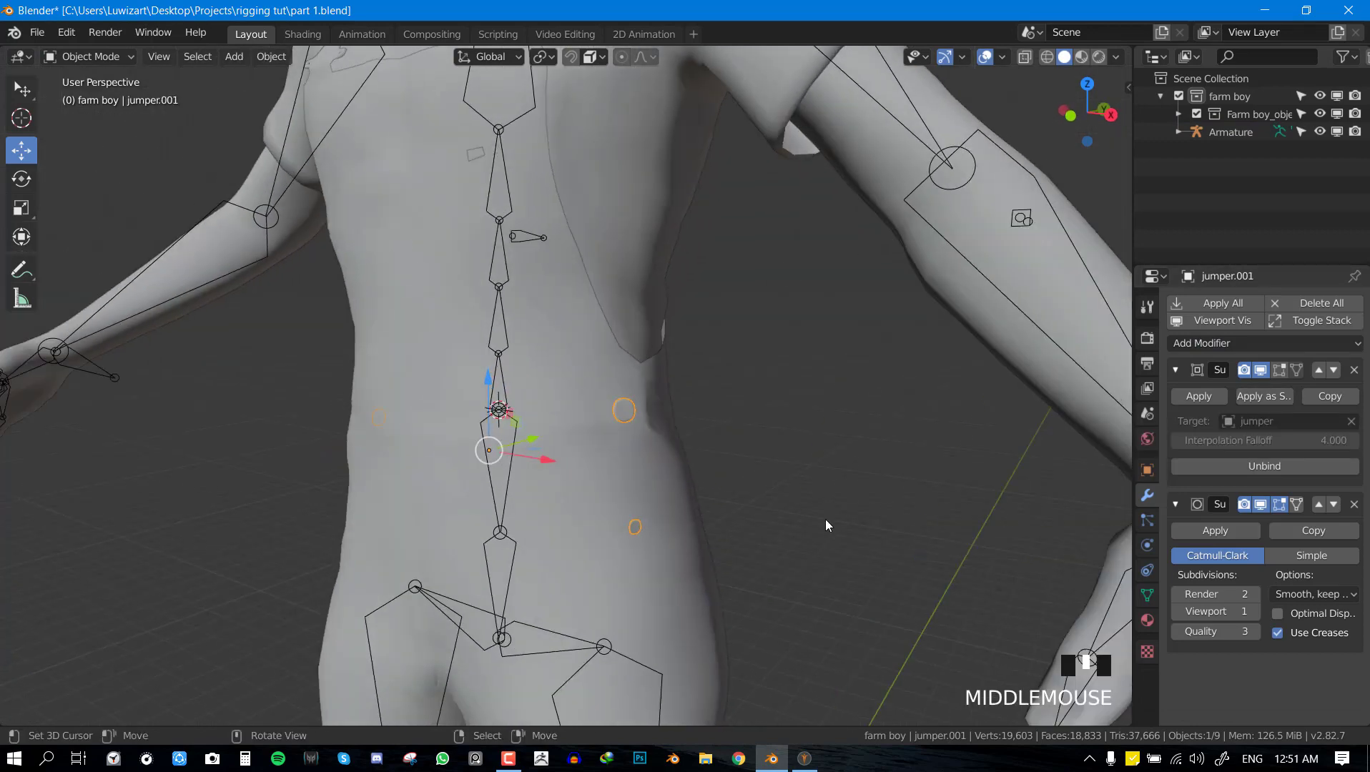
key("KP_1")
left_click(1354, 504)
key("KP_1")
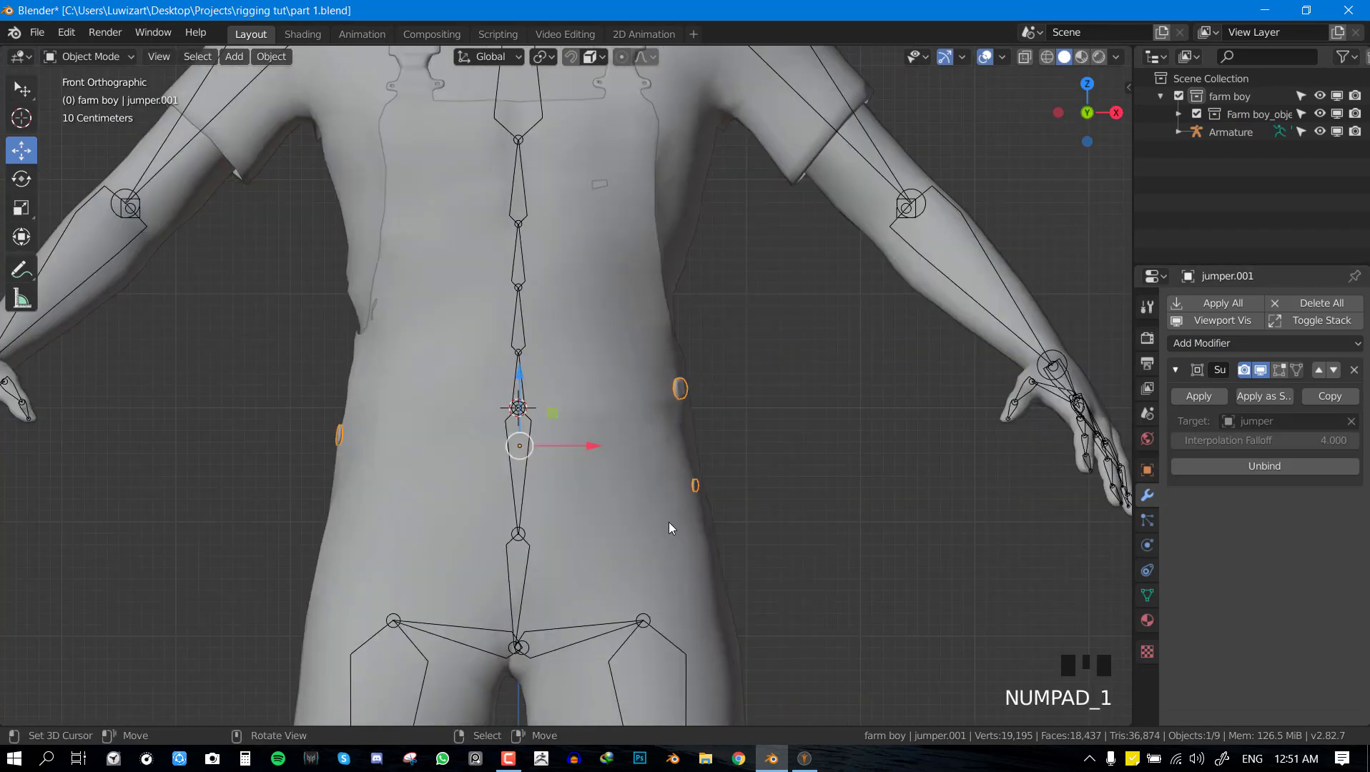
Isolate the body mesh and the armature in local view, seen from the side.
middle_click_drag(716, 425, 791, 479, "shift")
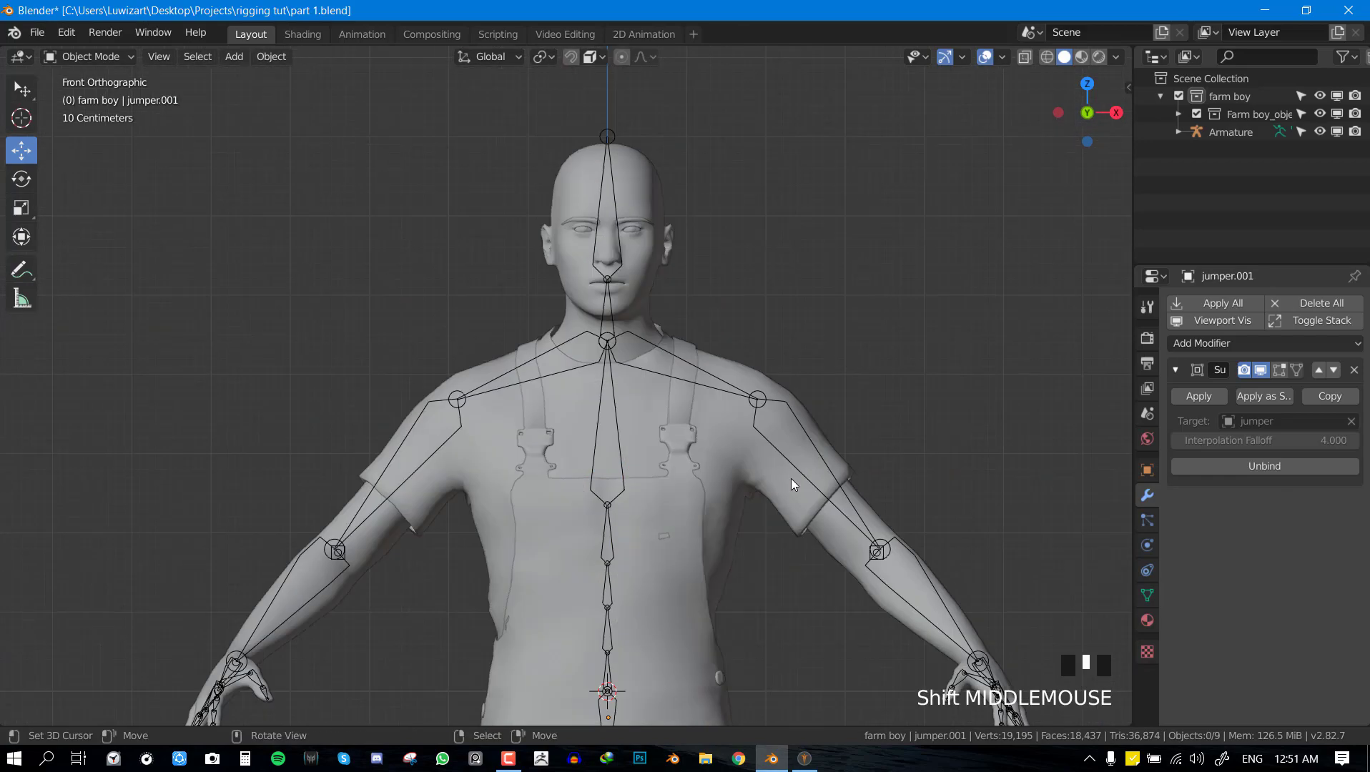
key("KP_3")
scroll(633, 343, "up", 2)
left_click(635, 307)
key("ctrl+Tab")
key("KP_1")
key("KP_3")
middle_click_drag(822, 372, 851, 412, "shift")
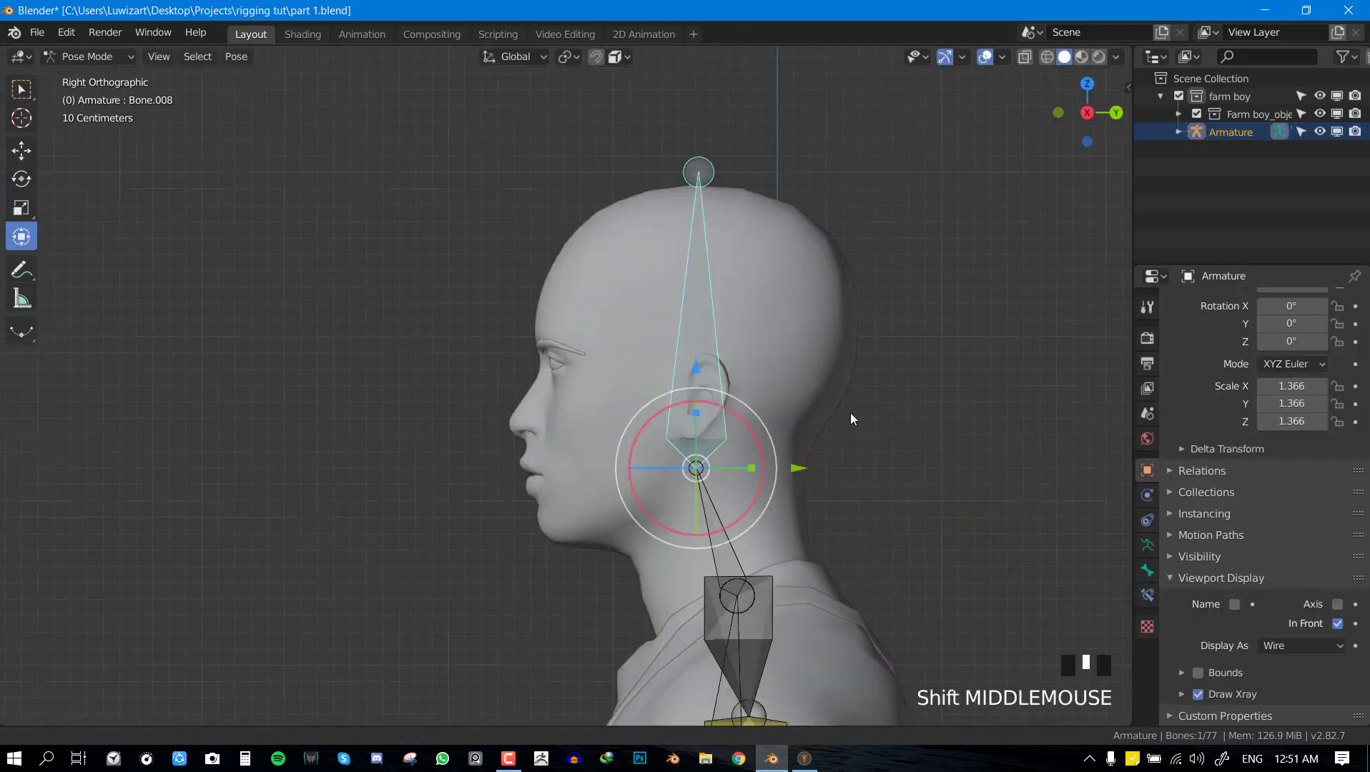
key("ctrl+Tab")
scroll(723, 200, "up", 3)
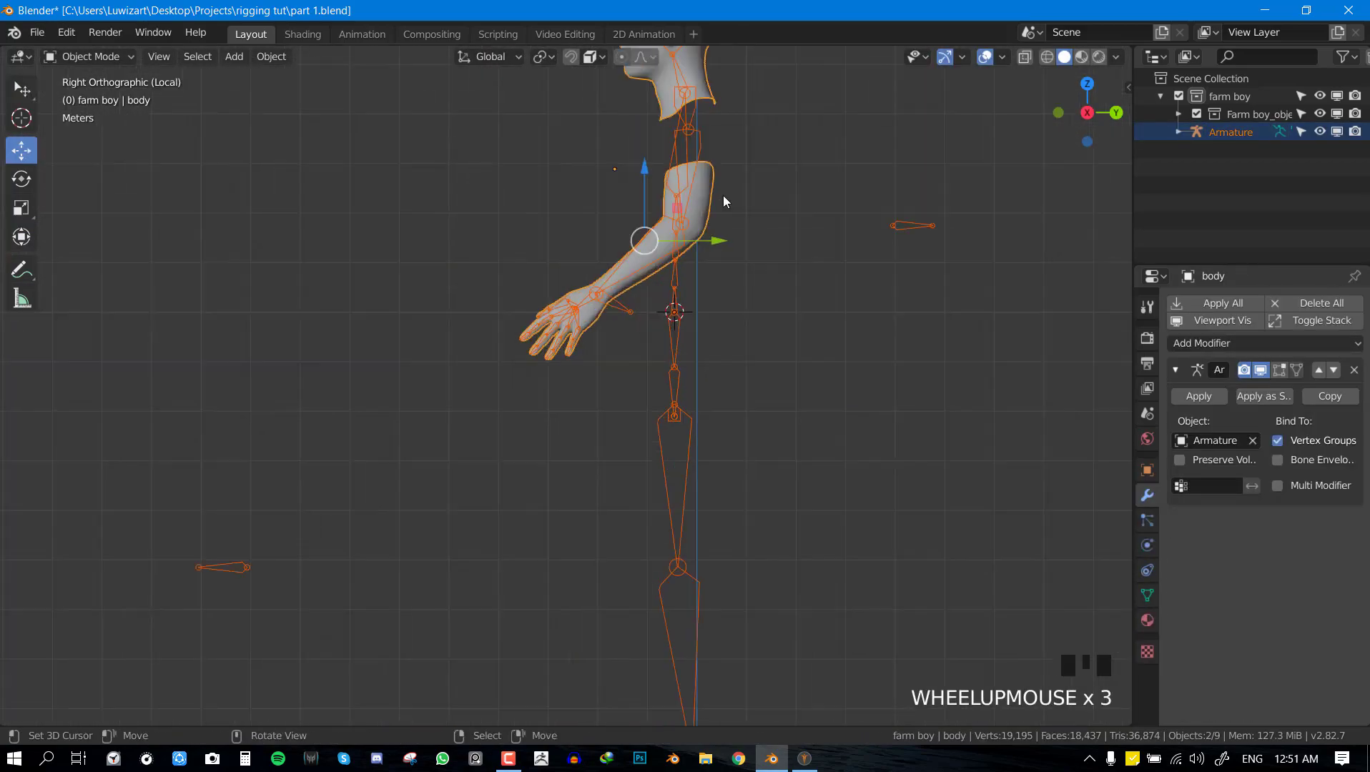
Select the armature together with the body mesh and switch to Weight Paint mode at the head.
middle_click_drag(723, 194, 731, 494, "shift")
right_click(745, 265)
scroll(748, 254, "up", 5)
key("alt+a")
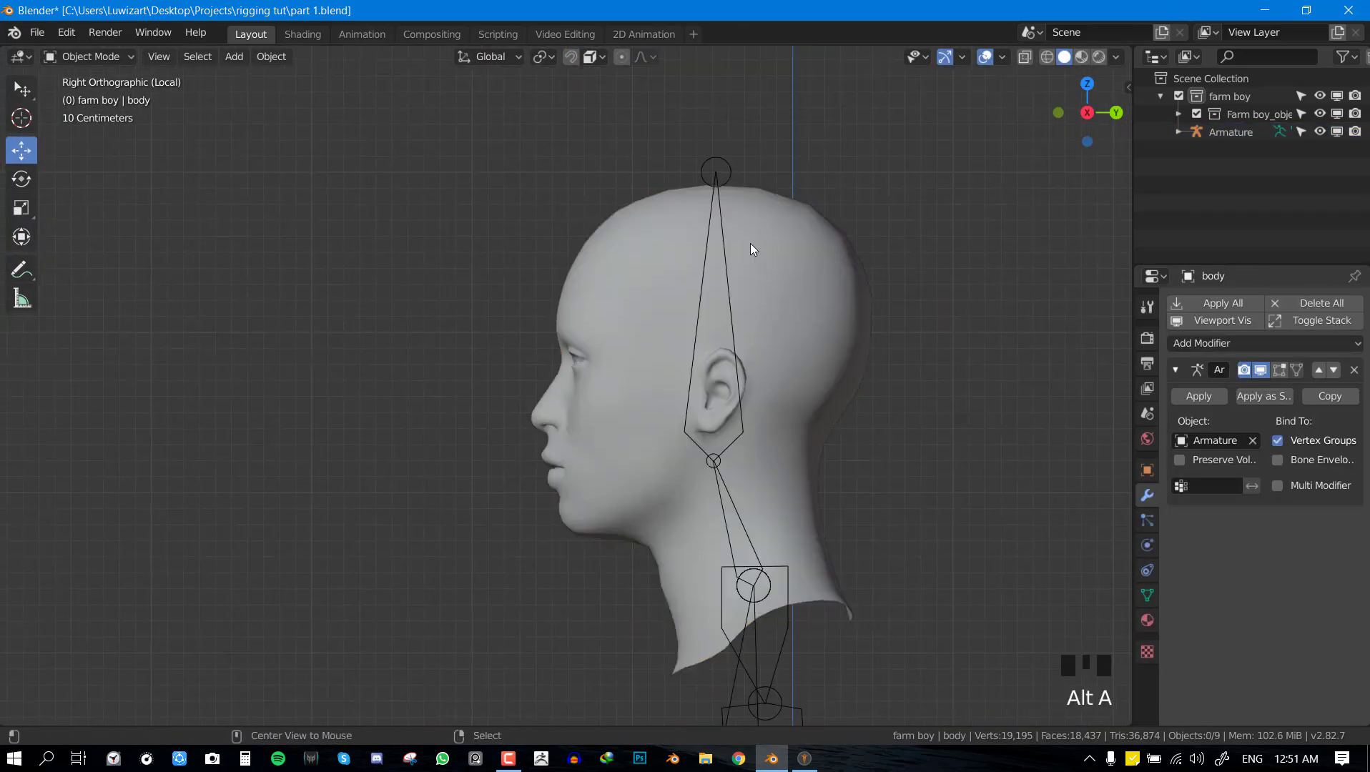
right_click(705, 175)
scroll(716, 182, "down", 3)
key("g")
right_click(916, 250)
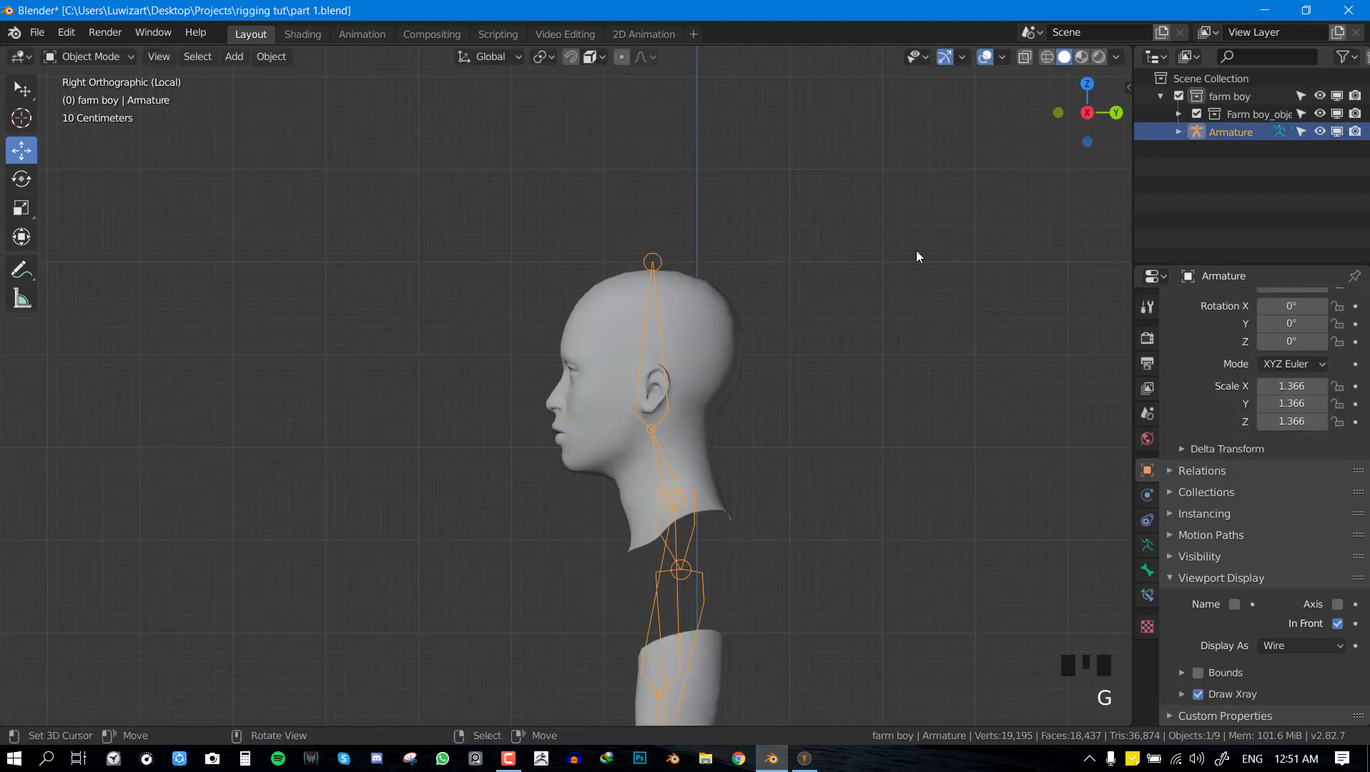
right_click(717, 333, "shift")
left_click(91, 57)
left_click(108, 144)
scroll(715, 322, "up", 3)
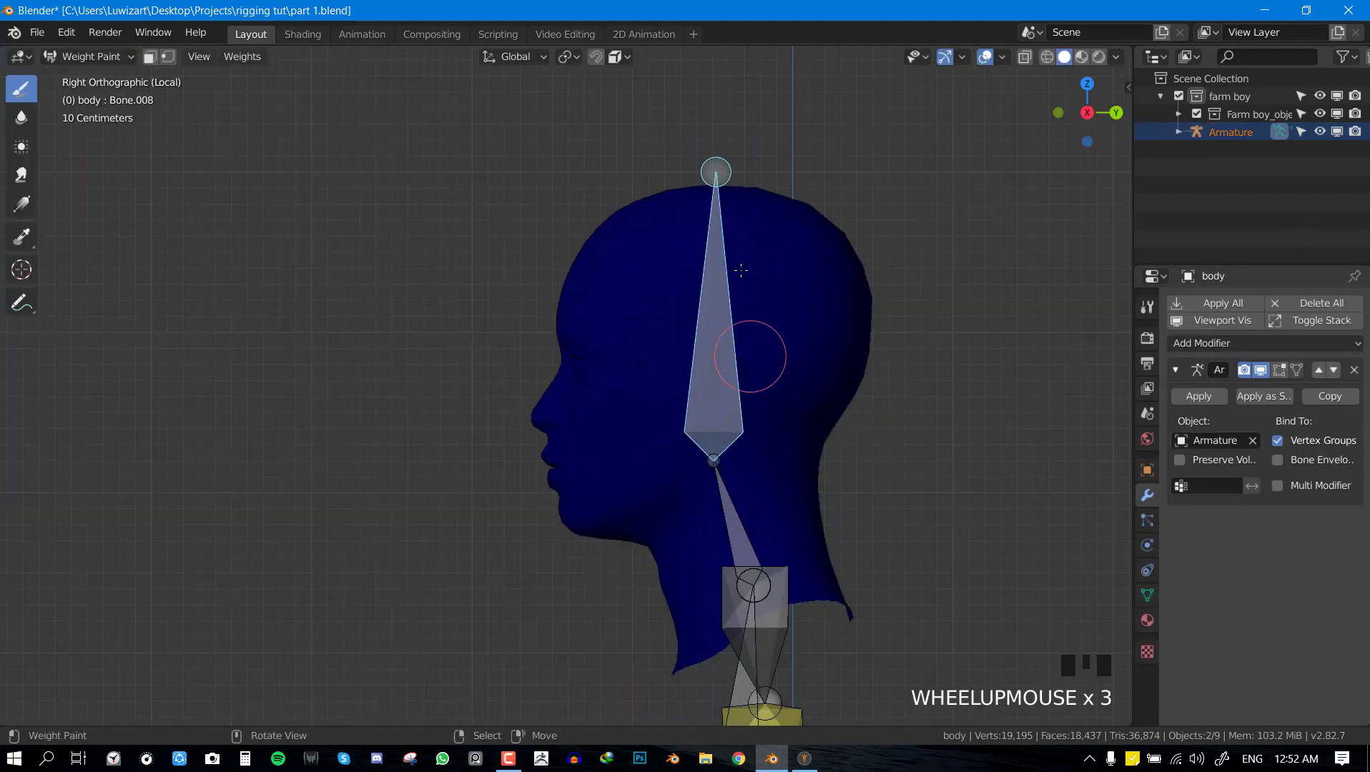
Examine the head bone's weights around the head and test its rotation.
middle_click_drag(716, 322, 840, 238)
key("KP_3")
key("r")
right_click(651, 407)
middle_click_drag(758, 422, 794, 444)
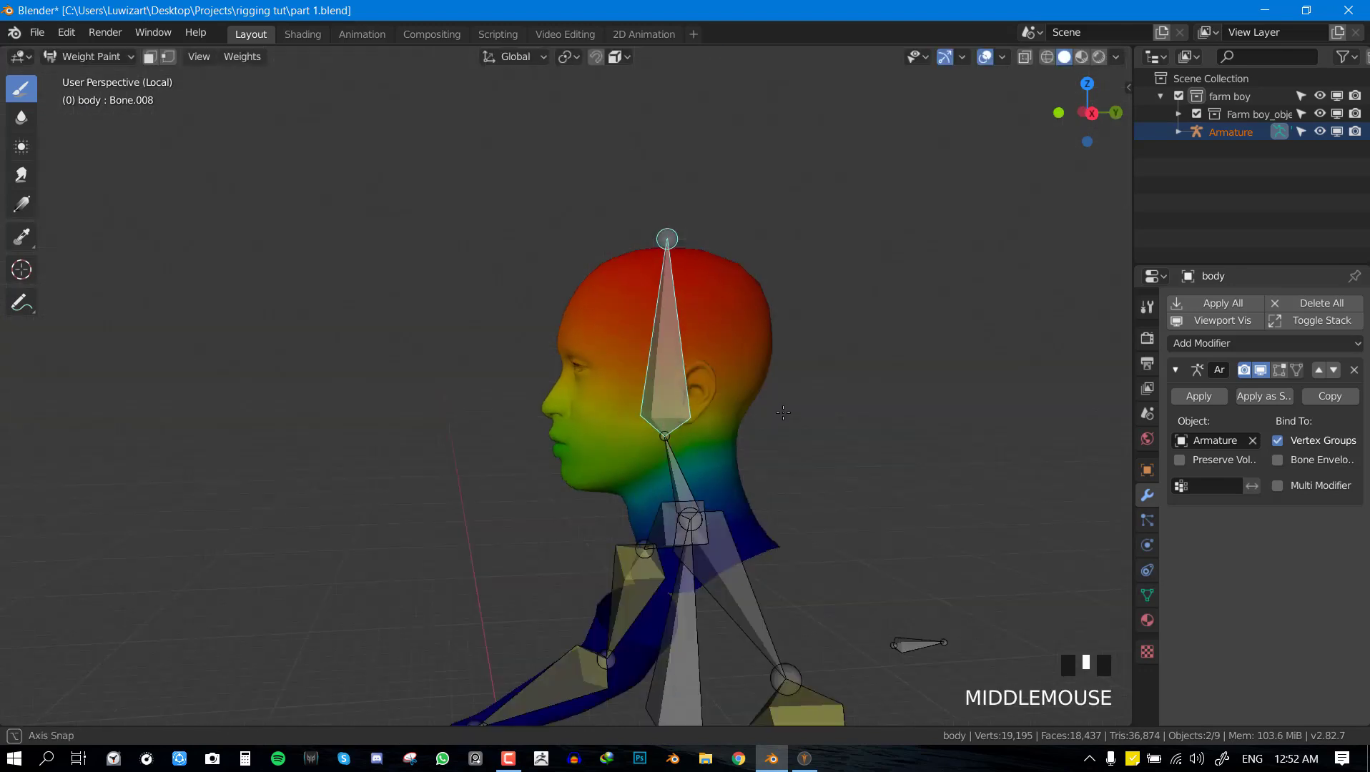
key("KP_3")
scroll(794, 429, "down", 4)
Show the brush tool settings in the viewport and save the file.
key("n")
left_click(1122, 123)
key("n")
right_click(896, 60)
left_click(894, 86)
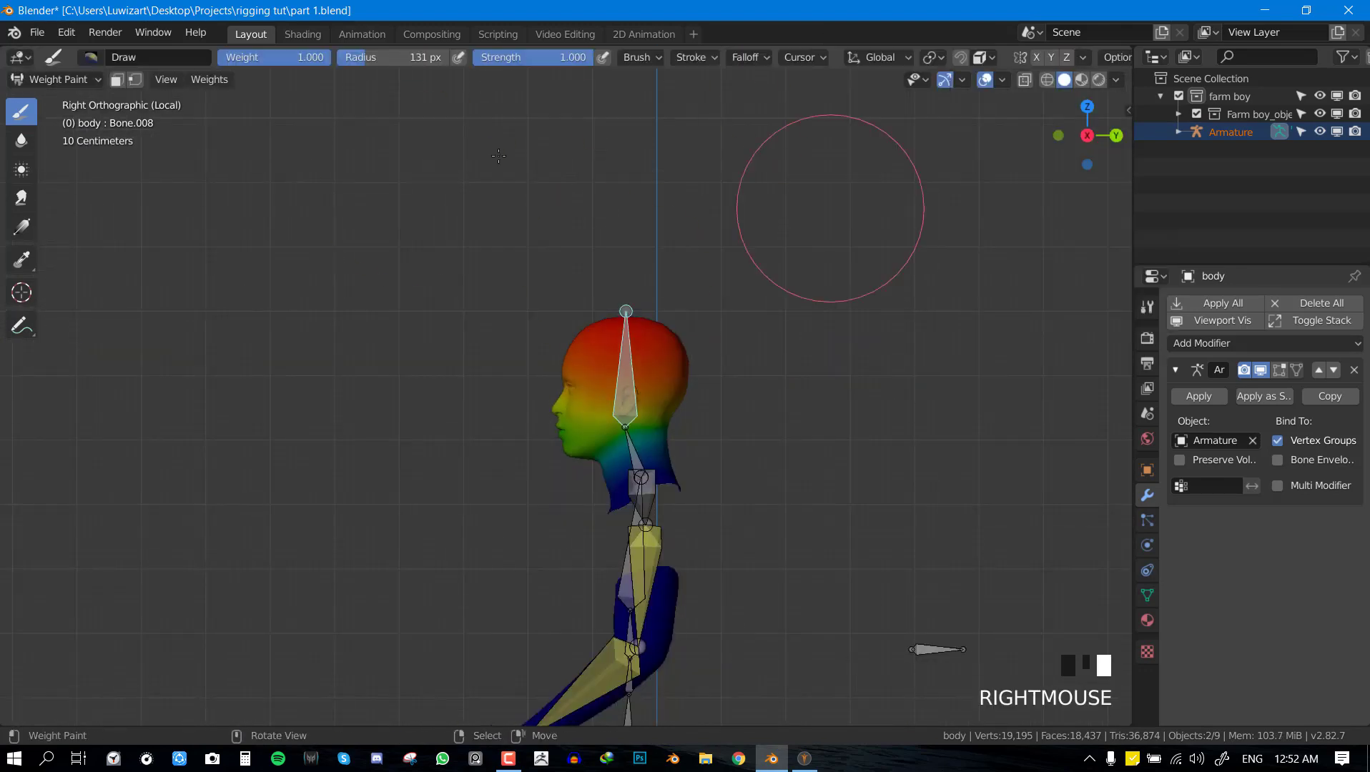
key("ctrl+s")
Try weight painting strokes on the head with a 50 px brush and different strengths, undoing each stroke.
middle_click_drag(629, 450, 607, 392, "shift")
scroll(606, 392, "up", 2)
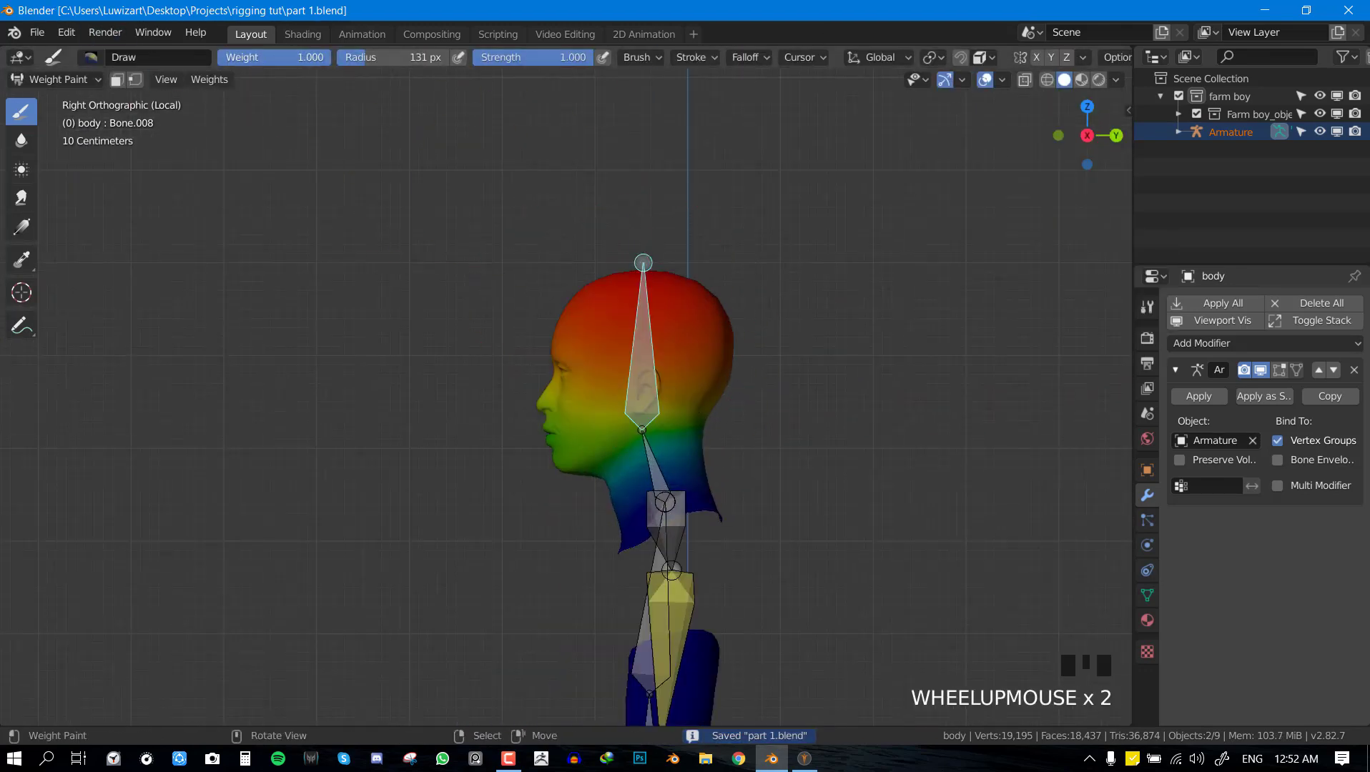
left_click_drag(329, 58, 233, 58)
left_click_drag(616, 379, 588, 416)
key("ctrl+z")
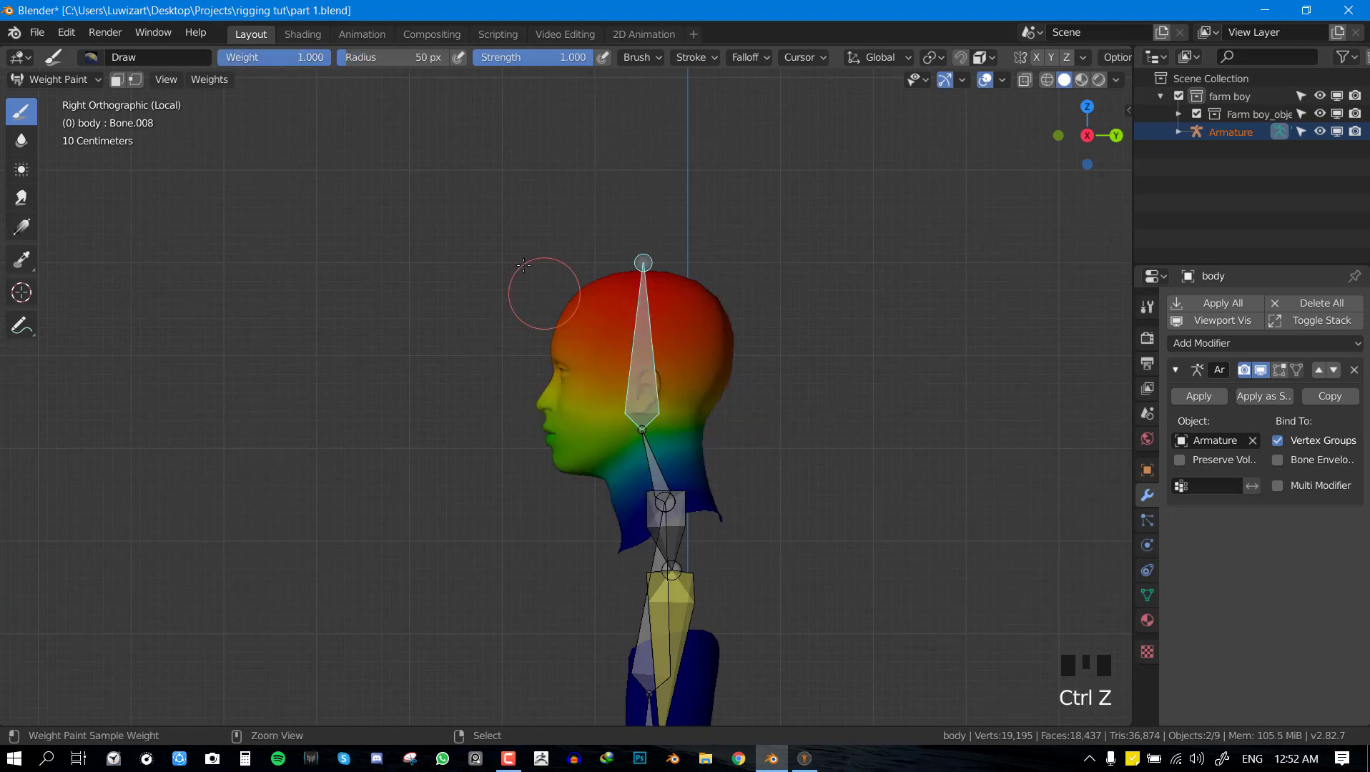
left_click_drag(583, 58, 509, 58)
left_click_drag(612, 423, 636, 422)
key("ctrl+z")
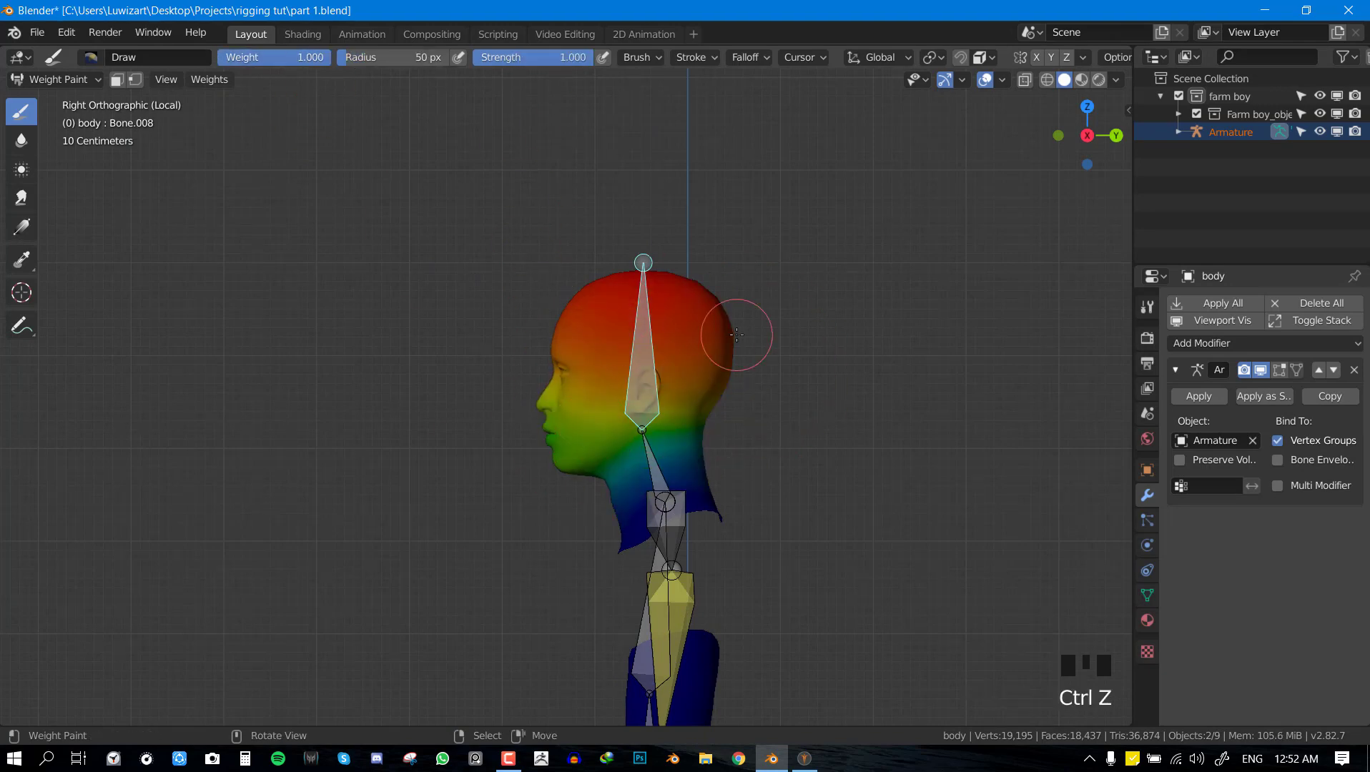
Examine the head's weight distribution and mesh in Weight Paint mode, Edit Mode and wireframe display.
middle_click_drag(737, 334, 474, 407, "shift")
scroll(628, 413, "down", 4)
scroll(511, 566, "up", 4)
key("KP_3")
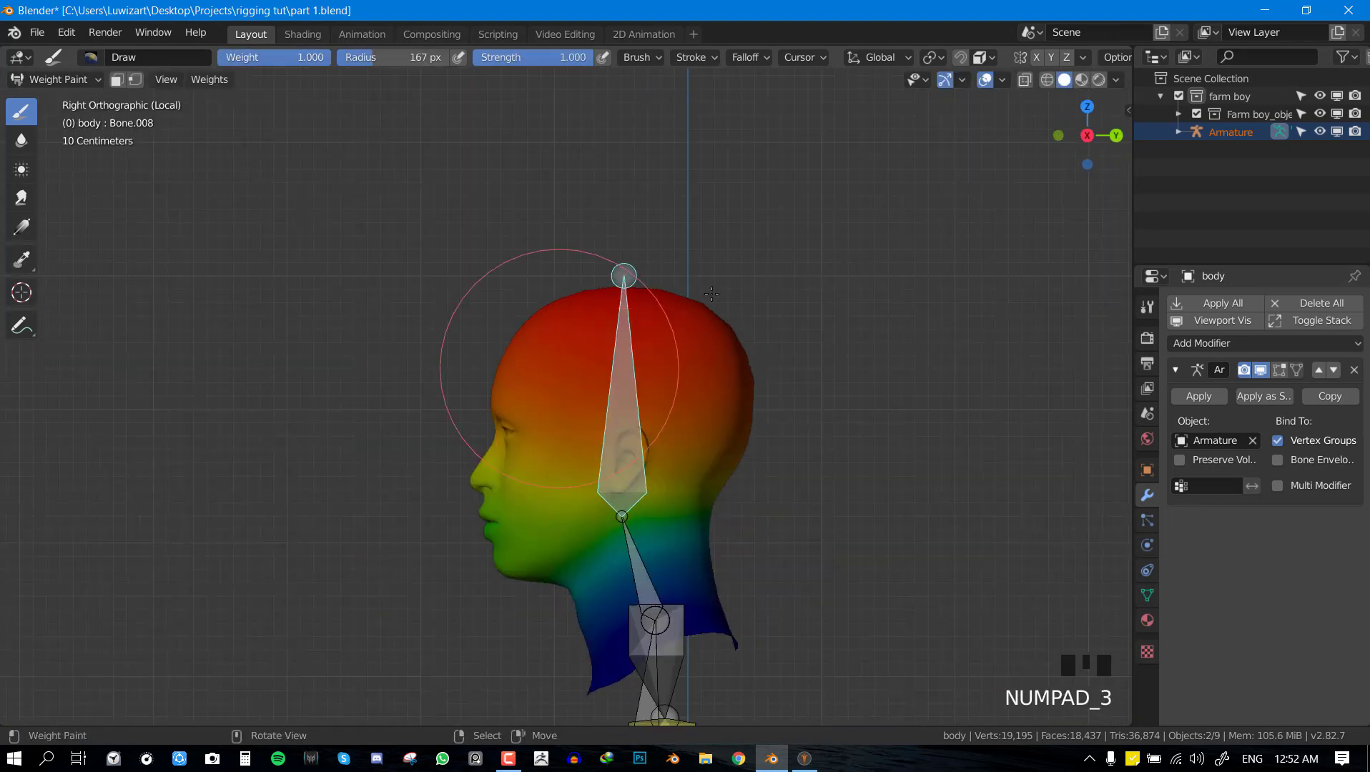
mouse_move(712, 294)
middle_mouse_down()
mouse_move(725, 487)
mouse_move(976, 246)
middle_mouse_up()
key("KP_3")
key("Tab")
key("alt+a")
key("Tab")
key("shift+z")
key("shift+z")
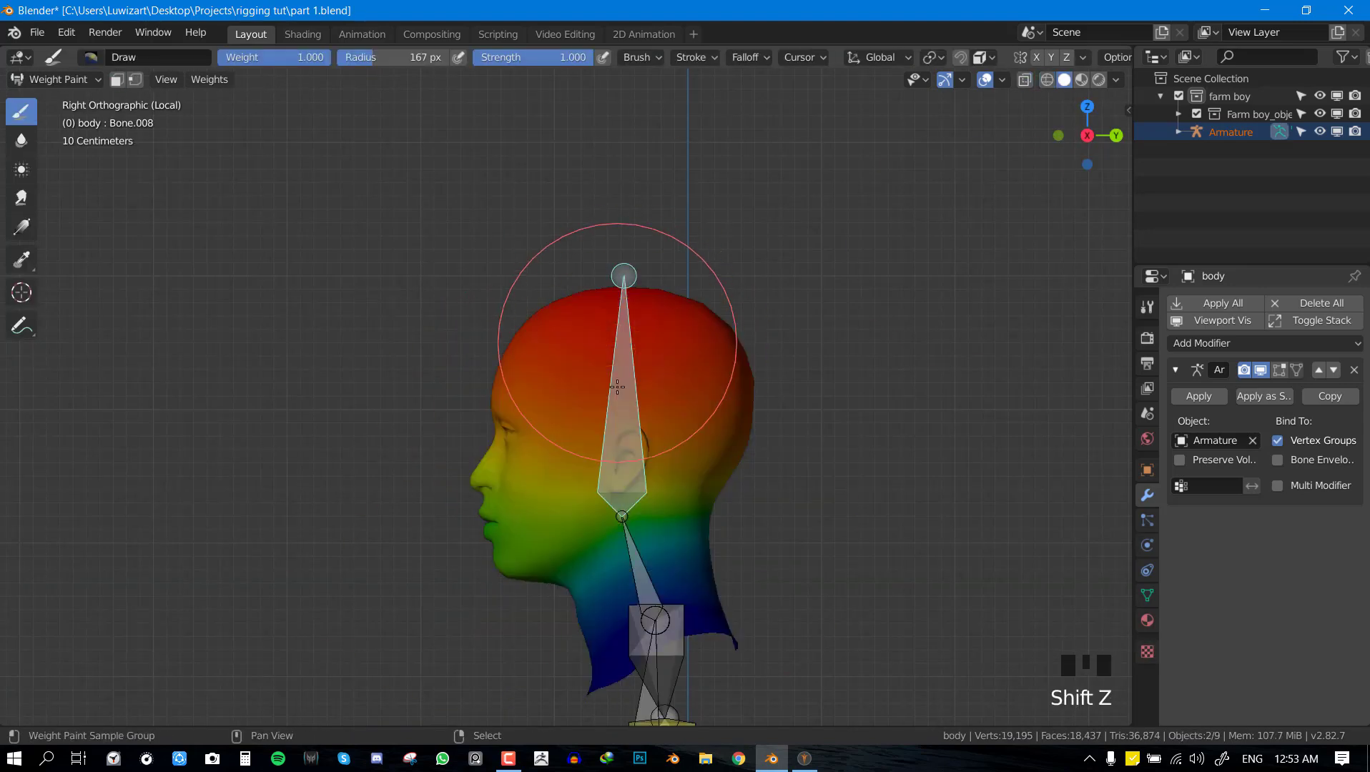
Rename the head bone to "head" and return to Weight Paint mode with the body's matching vertex group.
left_click(1148, 596)
key("ctrl+Tab")
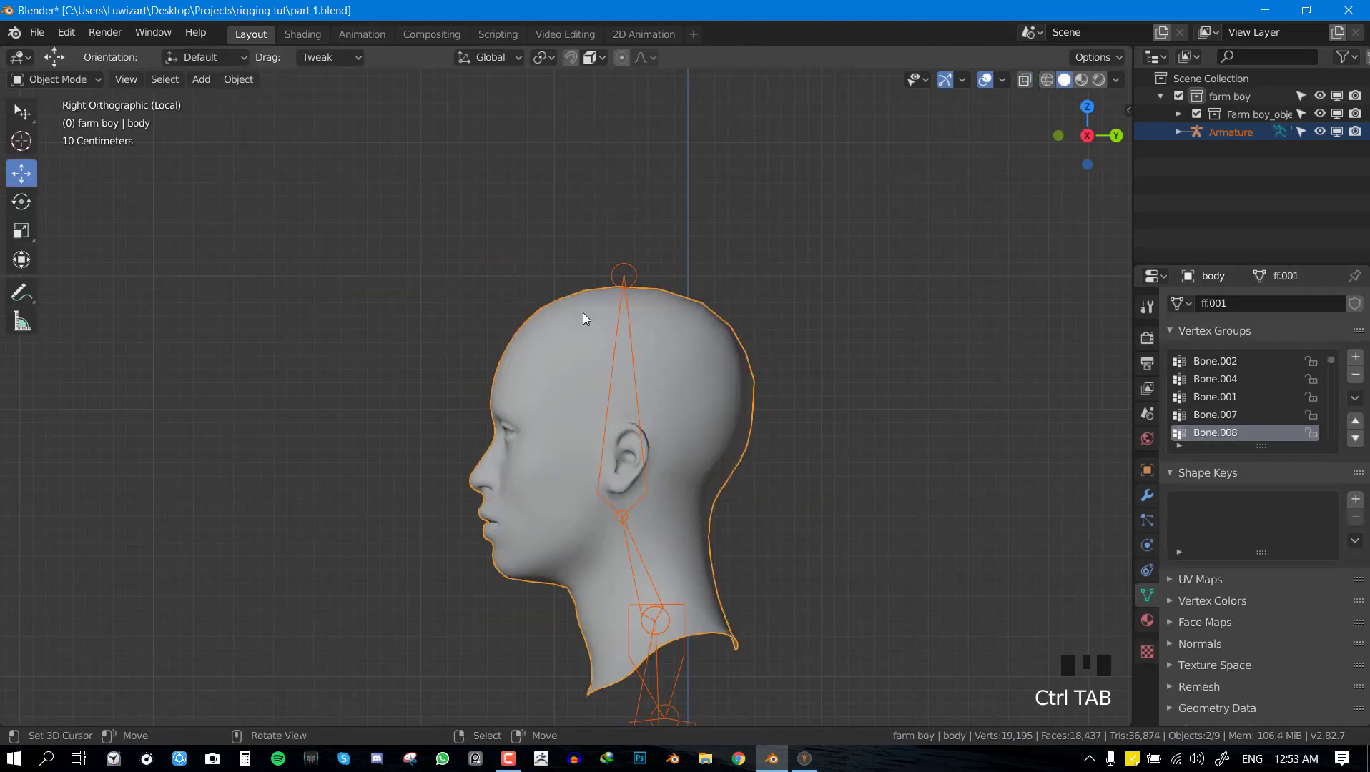
right_click(624, 308)
key("F2")
type("head")
key("Return")
right_click(671, 306, "shift")
key("ctrl+Tab")
left_click(510, 212)
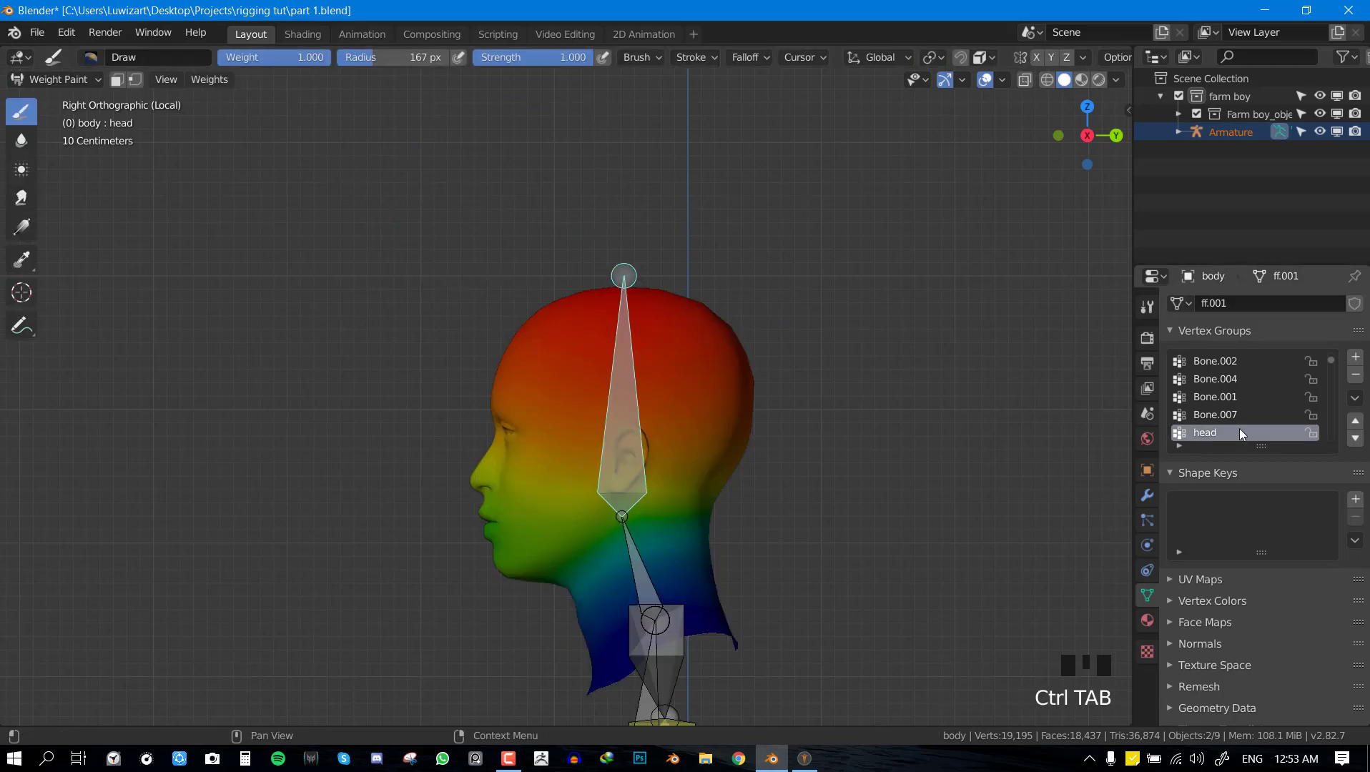
middle_click_drag(628, 336, 629, 377, "shift")
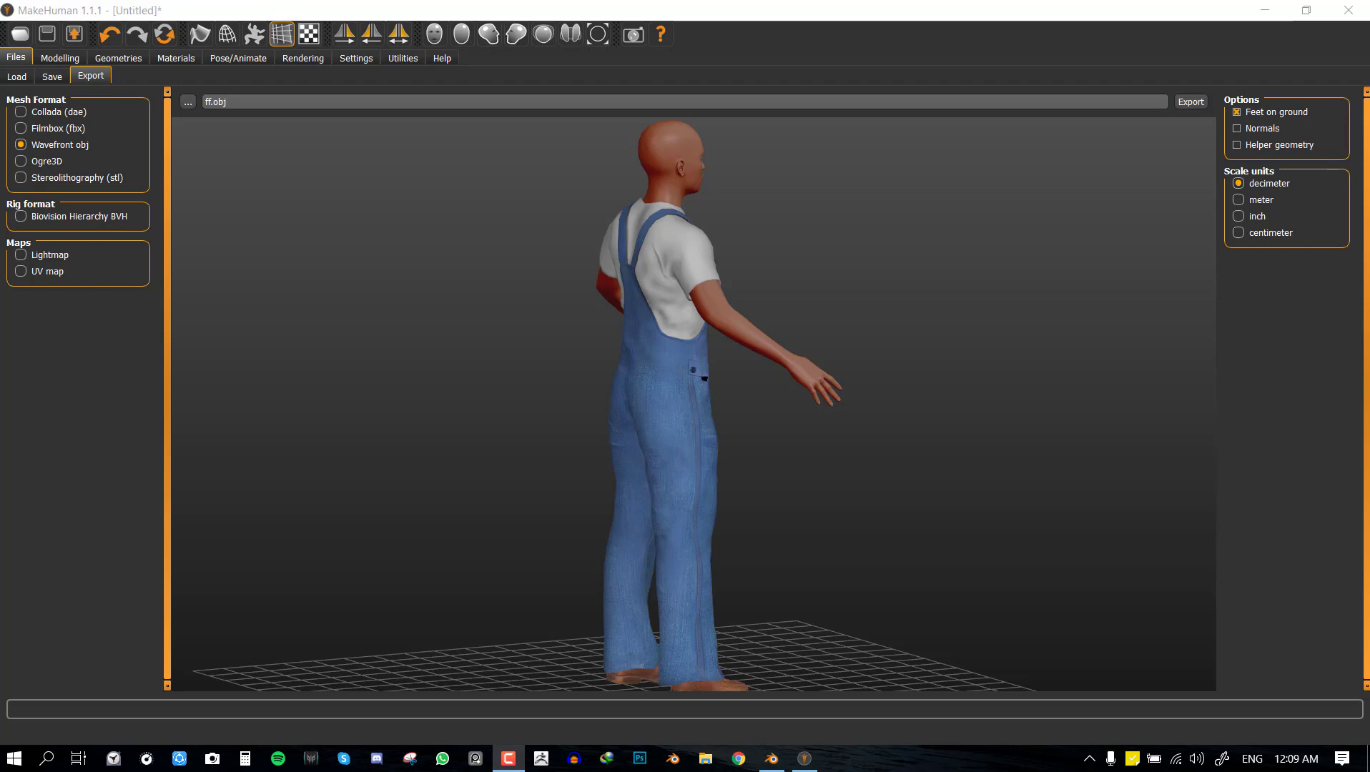
Examine the clothed character in MakeHuman, switch to Blender and view the farm boy model from the front.
left_click_drag(881, 346, 709, 346)
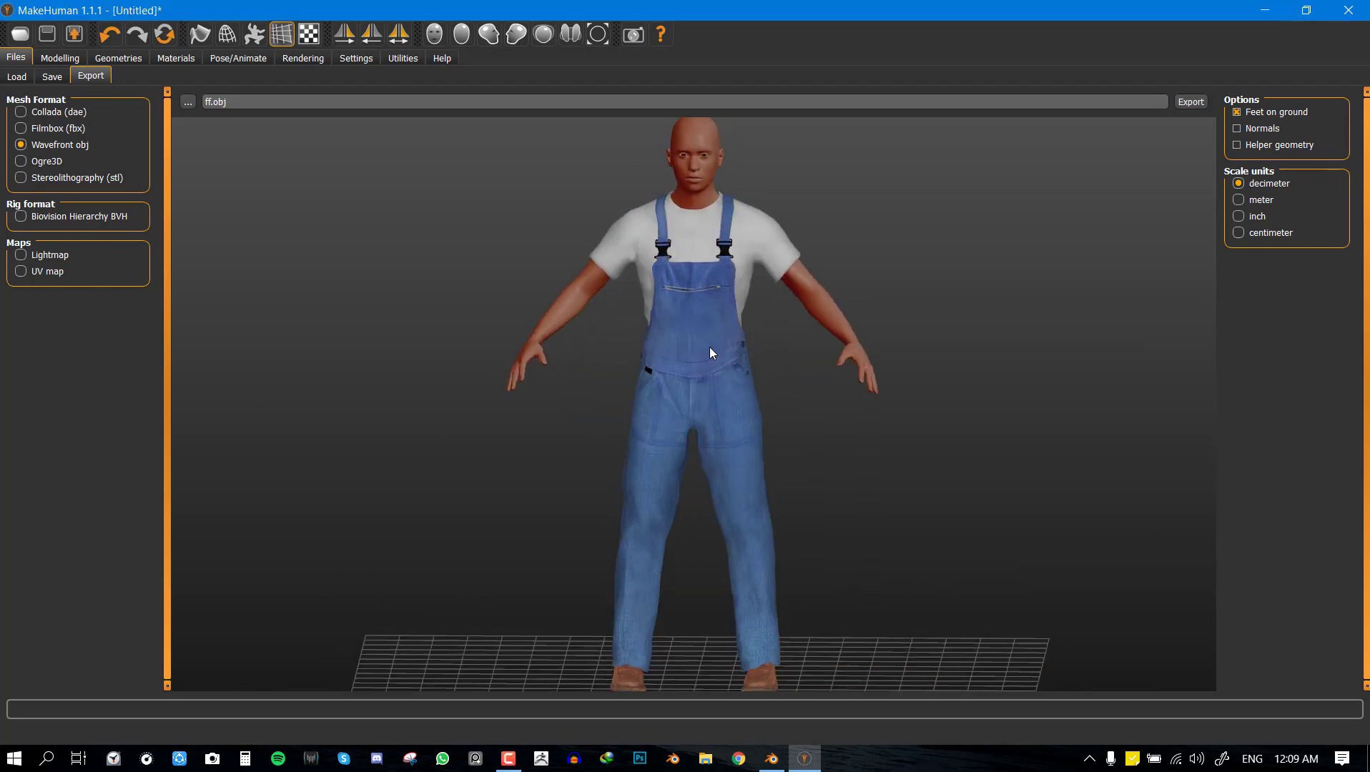
left_click(772, 758)
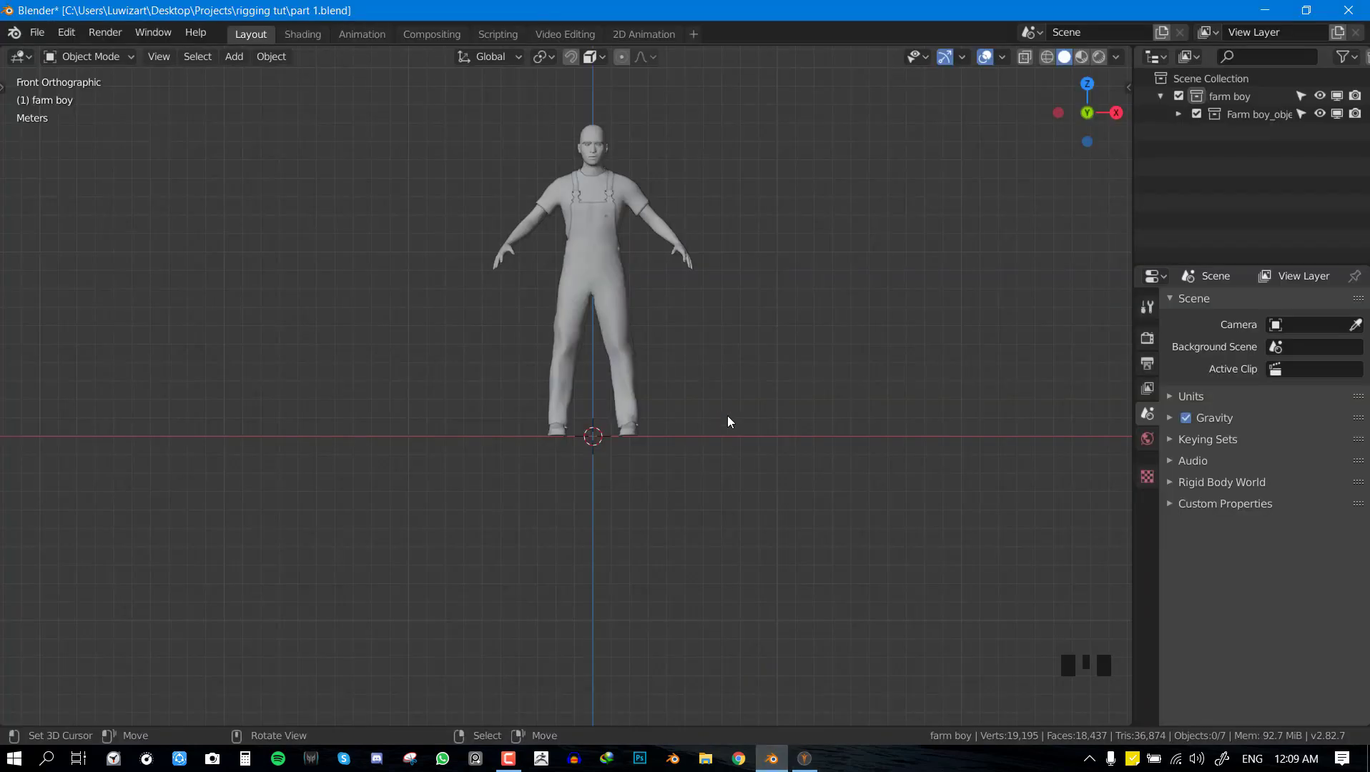
middle_click_drag(727, 415, 797, 434)
key("KP_1")
scroll(733, 423, "up", 3)
middle_click_drag(697, 266, 678, 539, "shift")
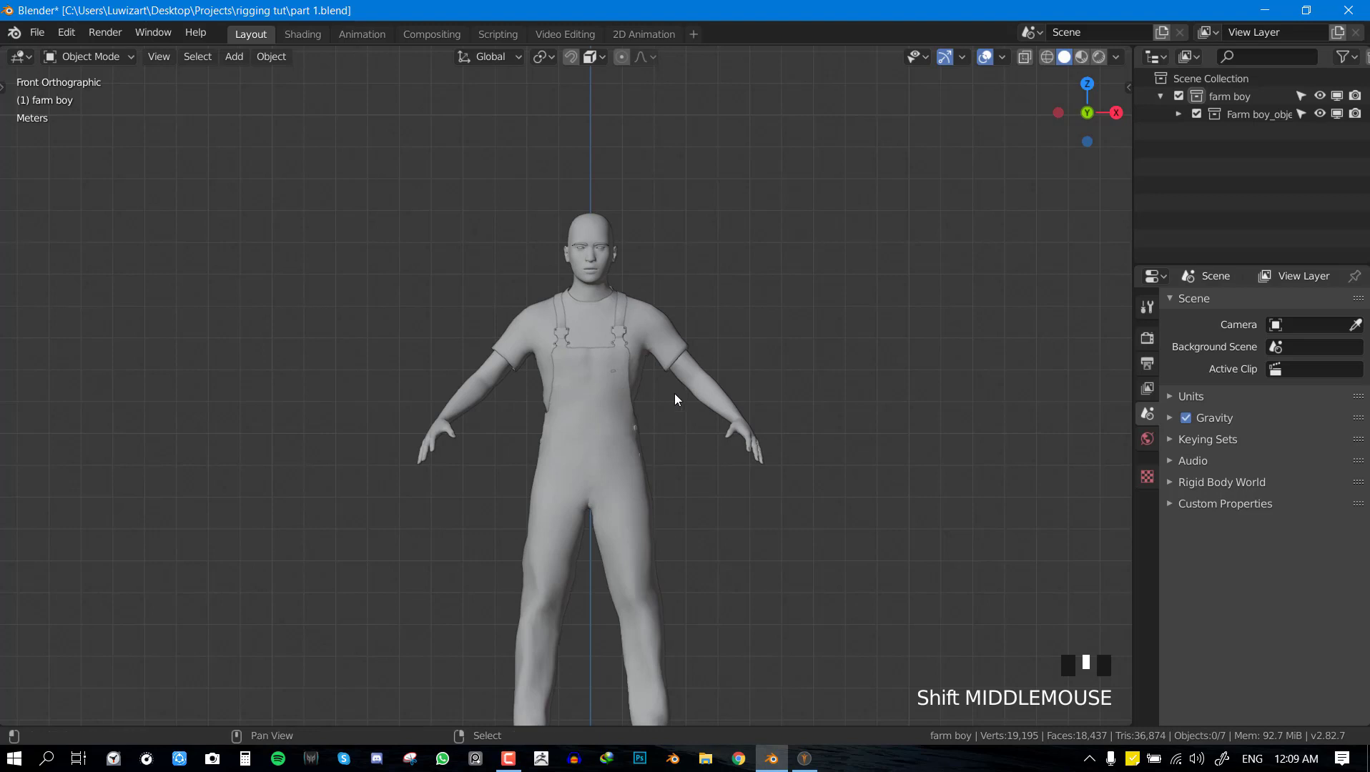
Select all the farm boy's objects and apply their rotation and scale.
middle_click_drag(674, 392, 703, 315, "shift")
key("a")
scroll(678, 299, "down", 2)
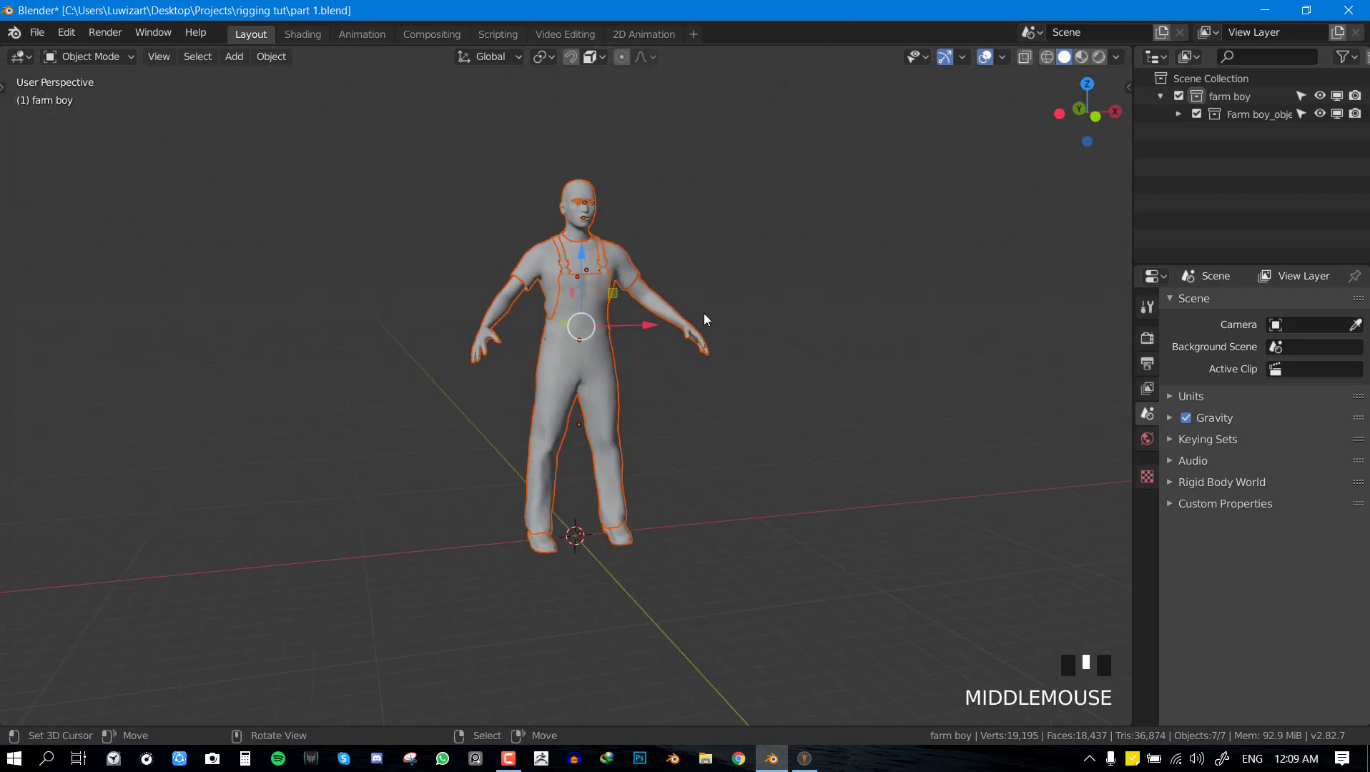
key("ctrl+a")
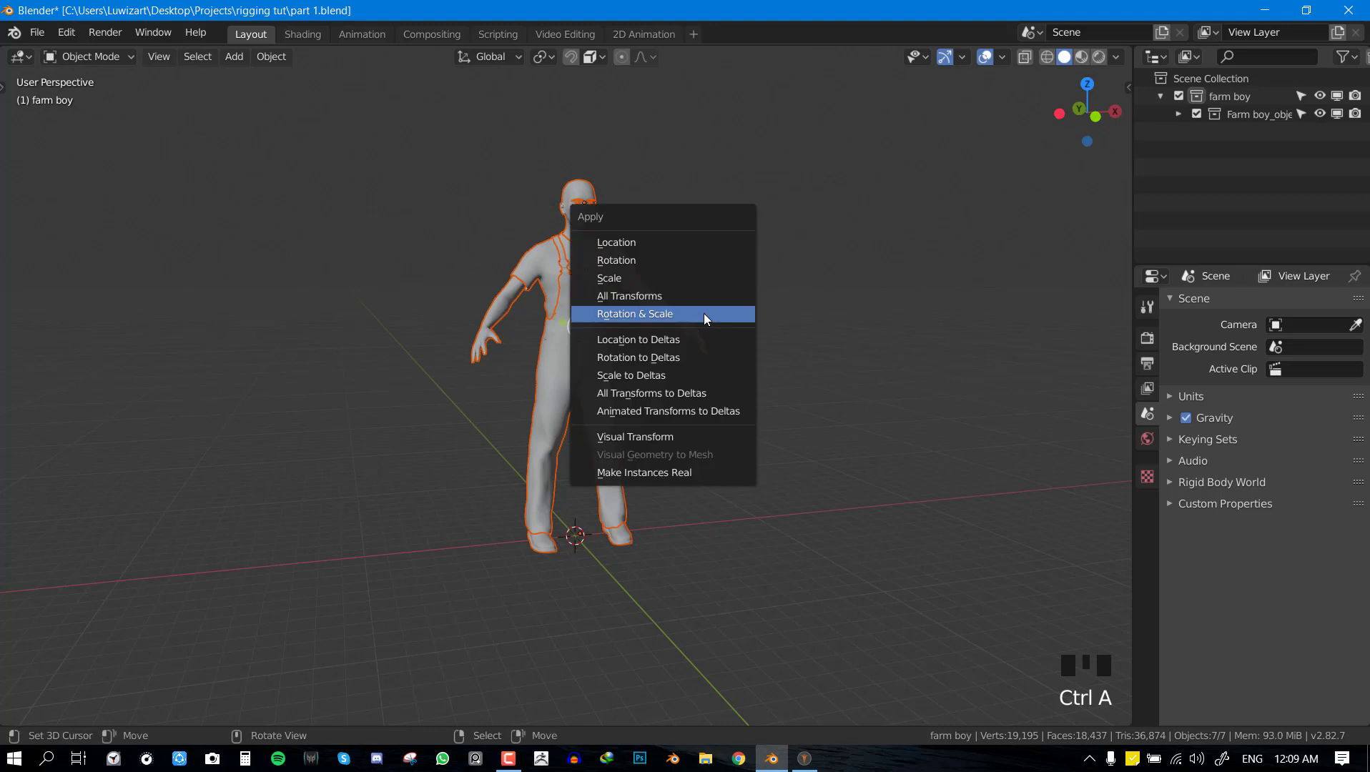
left_click(704, 319)
middle_click_drag(705, 319, 737, 350, "shift")
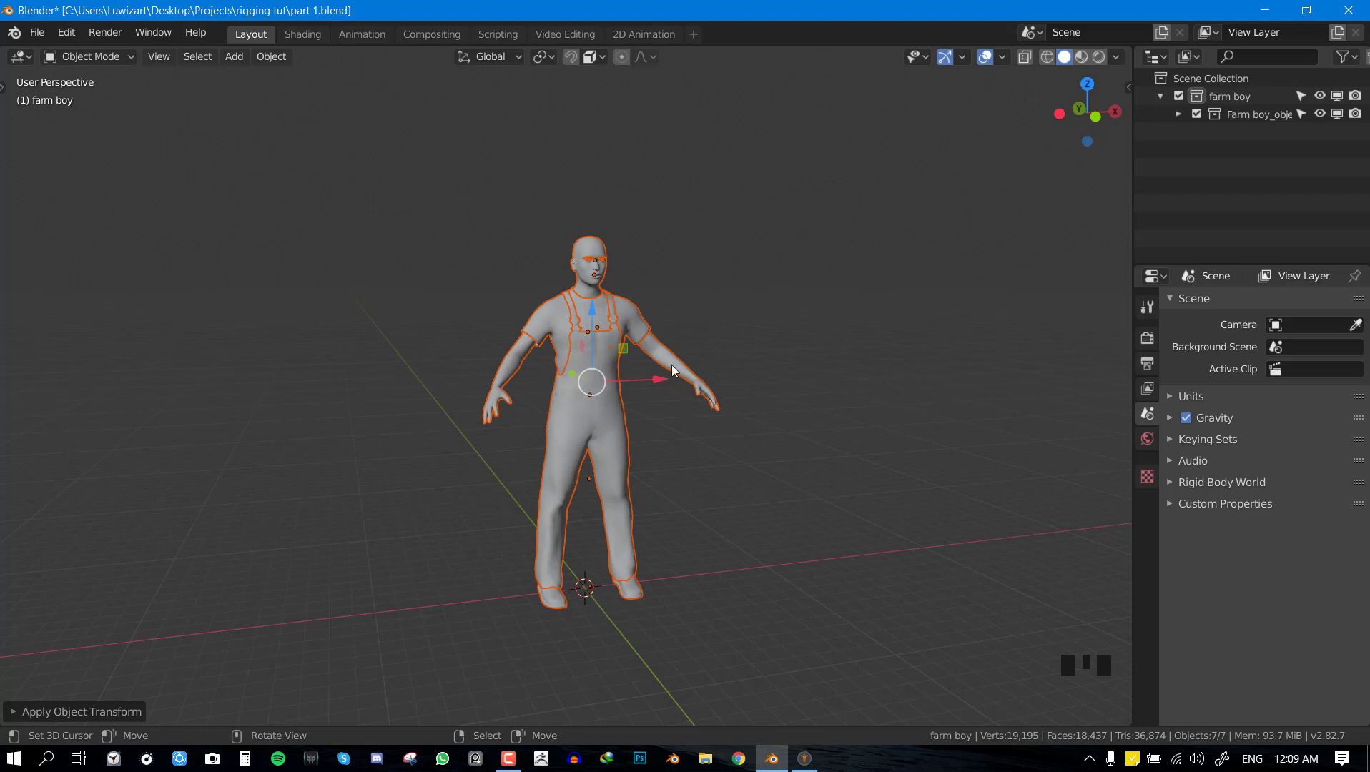
Set the origins of all the selected character objects and deselect everything in front view.
left_click(271, 56)
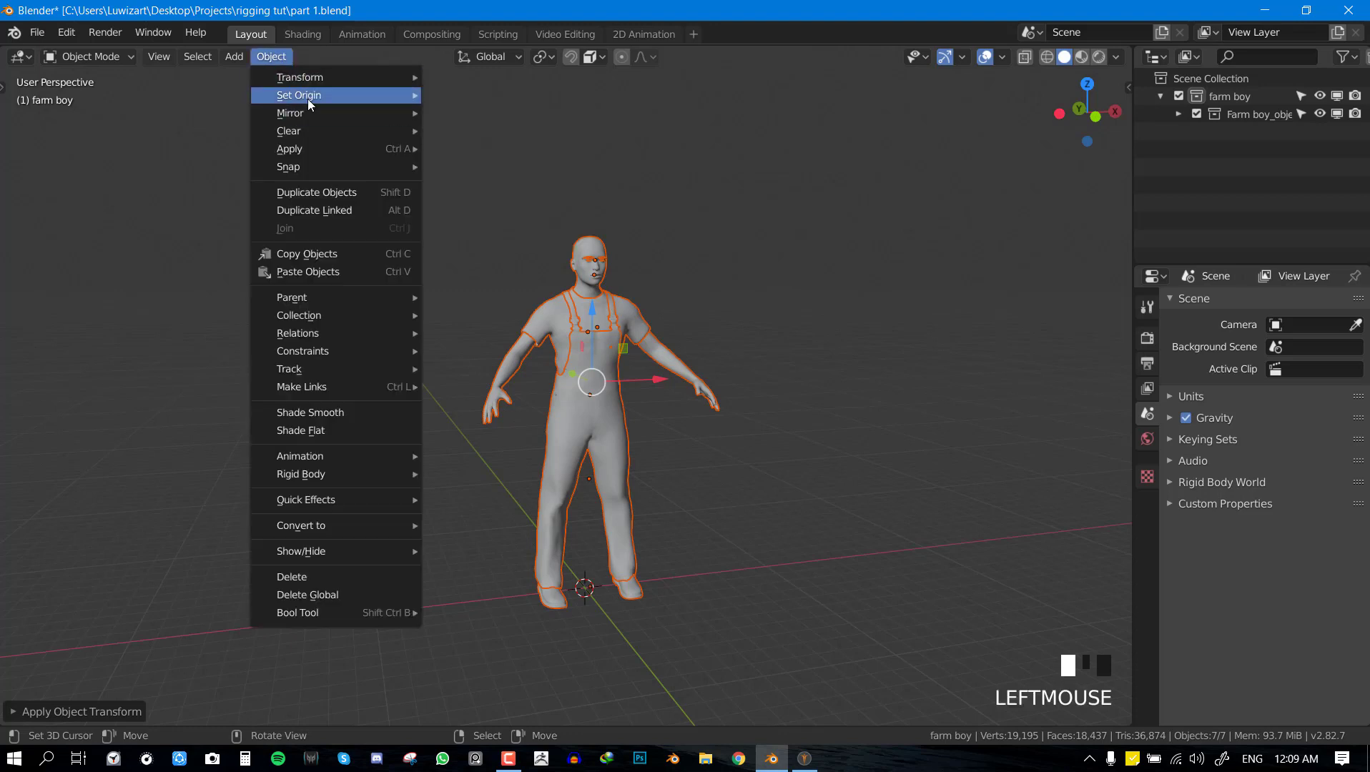
mouse_move(308, 99)
left_click(495, 118)
middle_click_drag(688, 375, 700, 403)
key("KP_1")
key("alt+a")
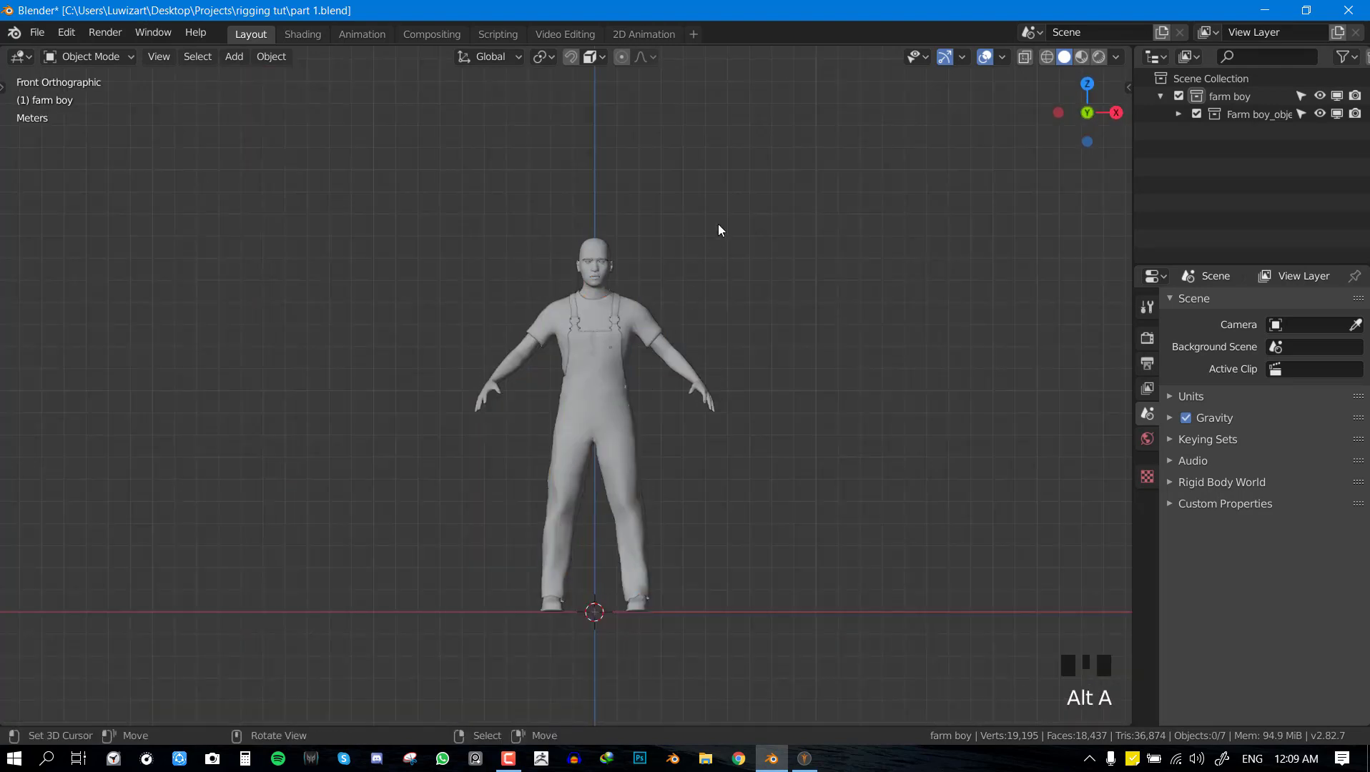
Snap the 3D cursor to the world origin and add a single-bone armature there.
key("shift+s")
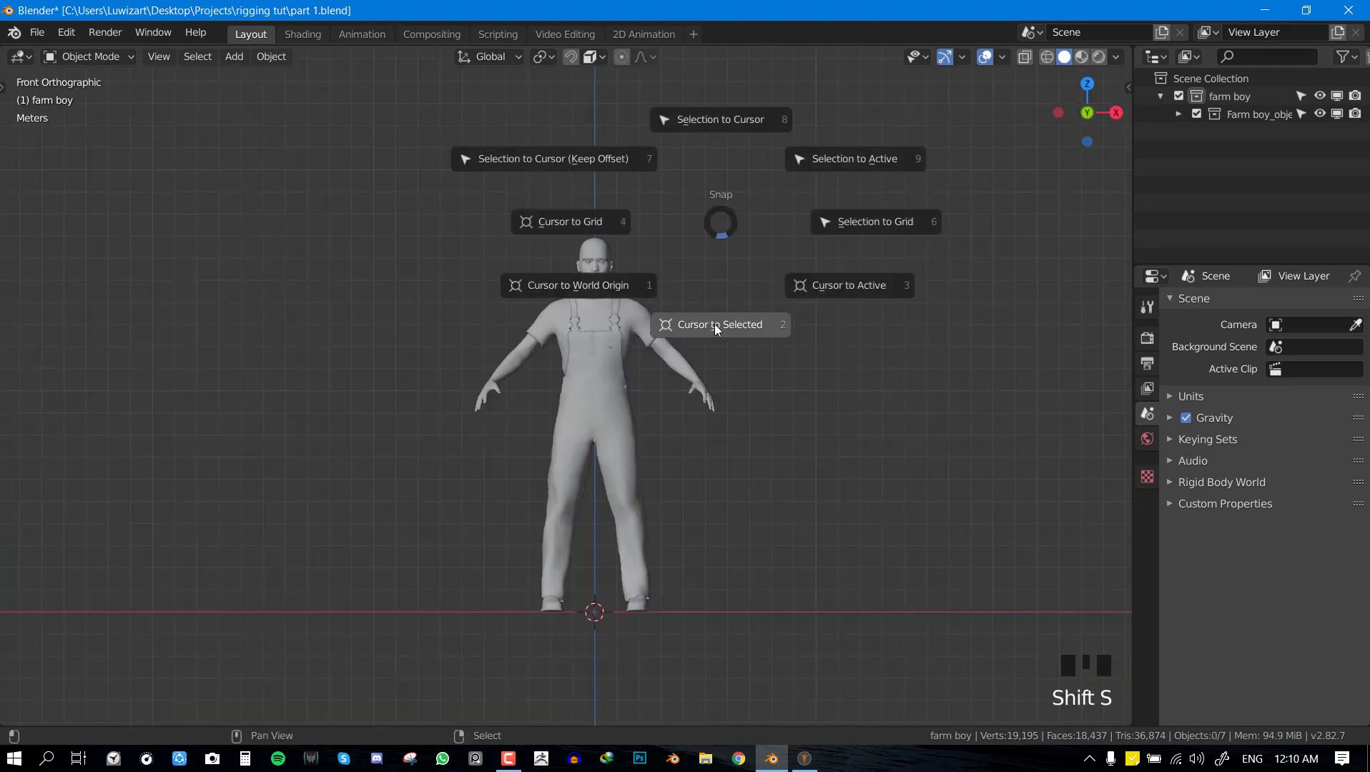
left_click(623, 295)
middle_click_drag(658, 369, 639, 353, "shift")
left_click(228, 61)
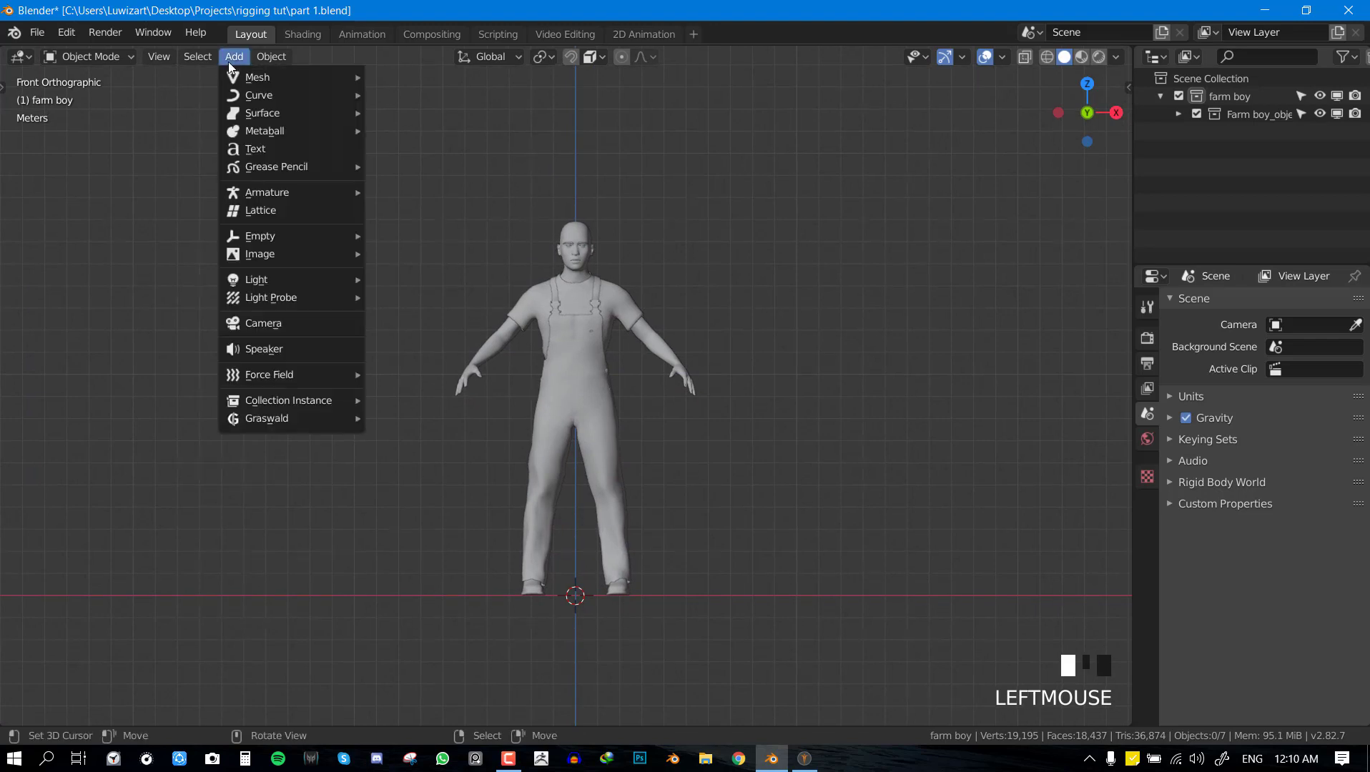
mouse_move(269, 190)
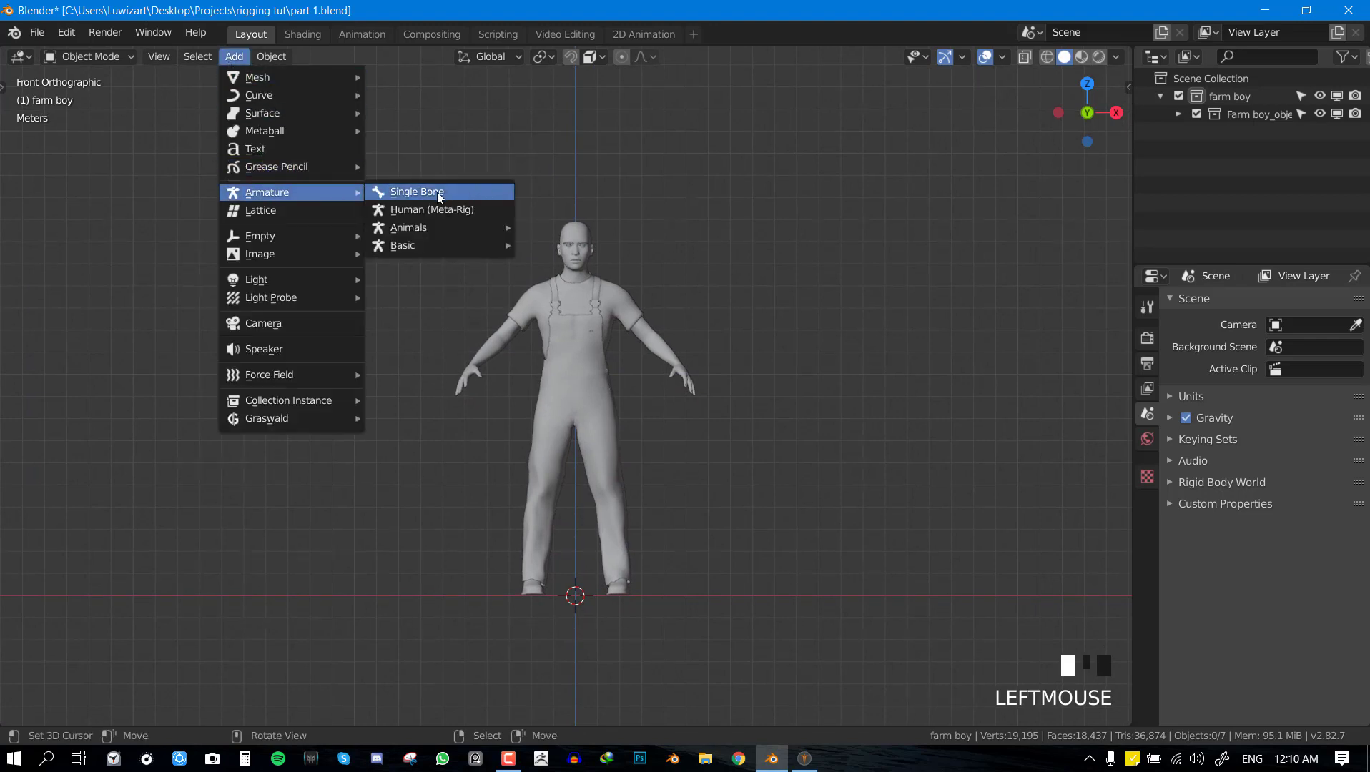
left_click(437, 191)
Scale the armature to about 1.366 and raise it along the vertical axis from the ground to the character's crotch.
scroll(693, 453, "up", 4)
middle_click_drag(641, 526, 617, 490, "shift")
key("s")
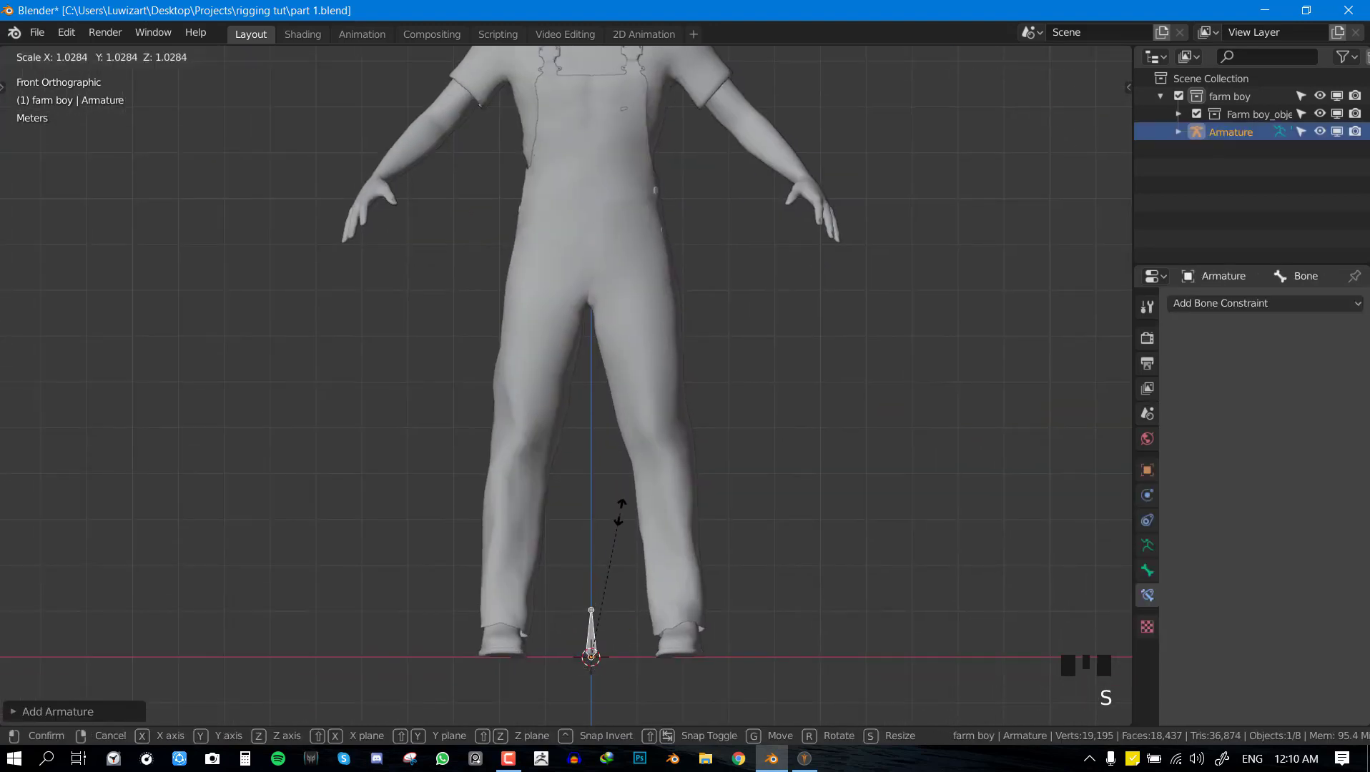
left_click(637, 493)
left_click_drag(593, 587, 589, 228)
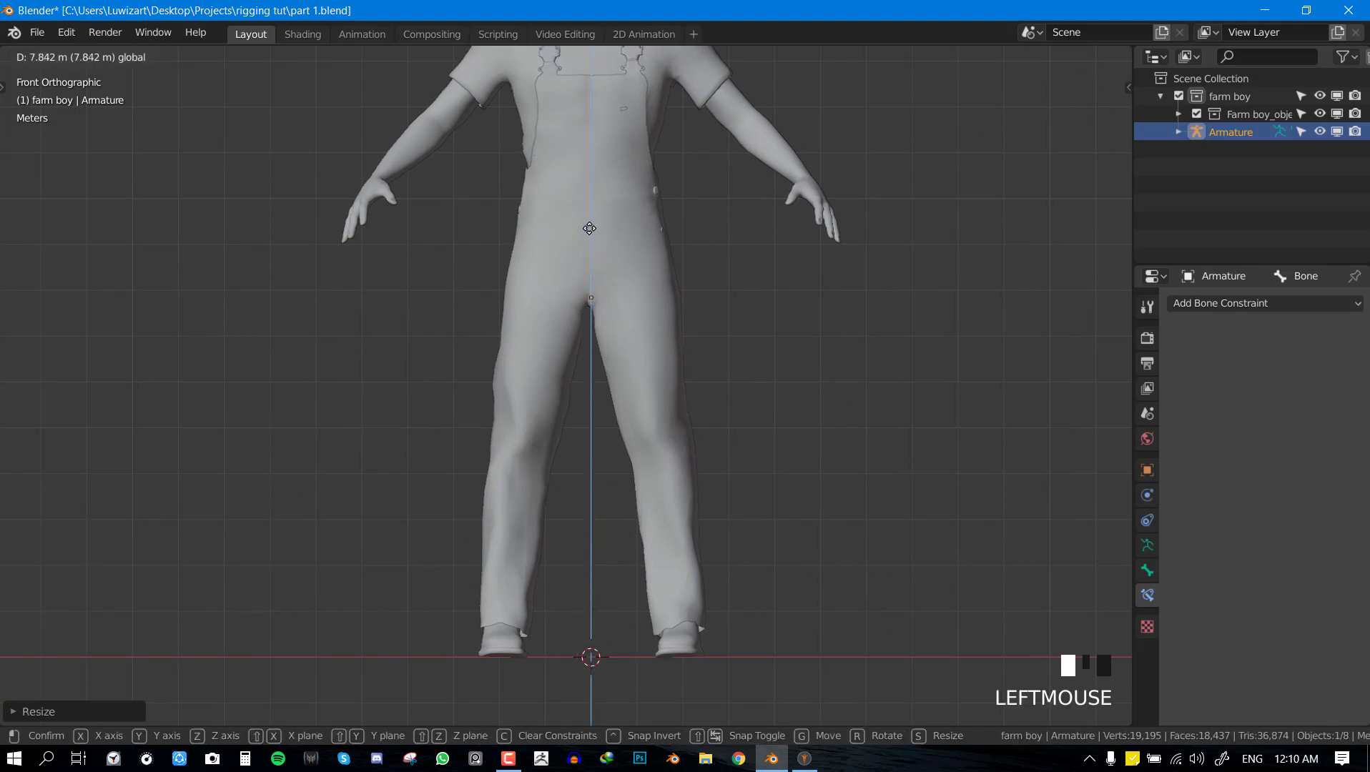
mouse_move(610, 261)
middle_mouse_down()
mouse_move(284, 263)
mouse_move(629, 269)
middle_mouse_up()
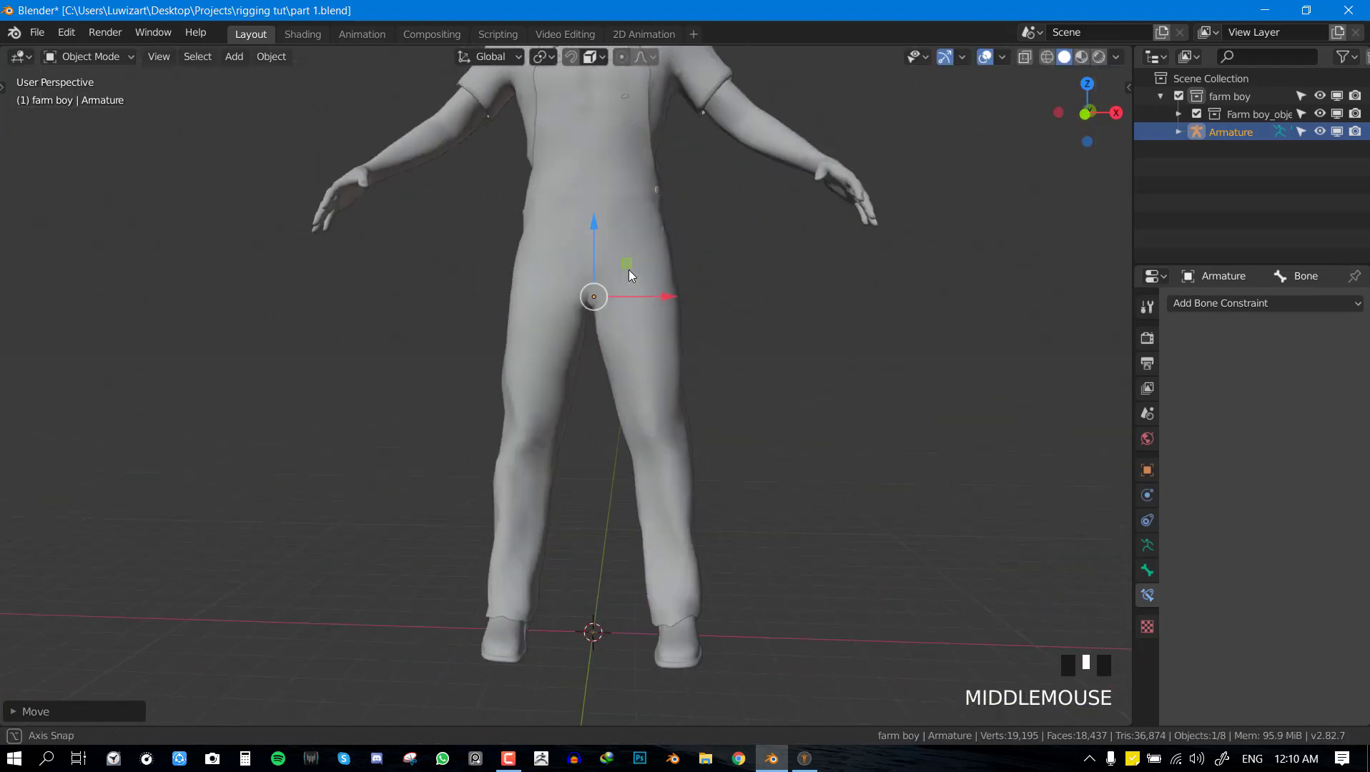
key("KP_1")
middle_click_drag(603, 345, 685, 354)
key("KP_1")
key("KP_1")
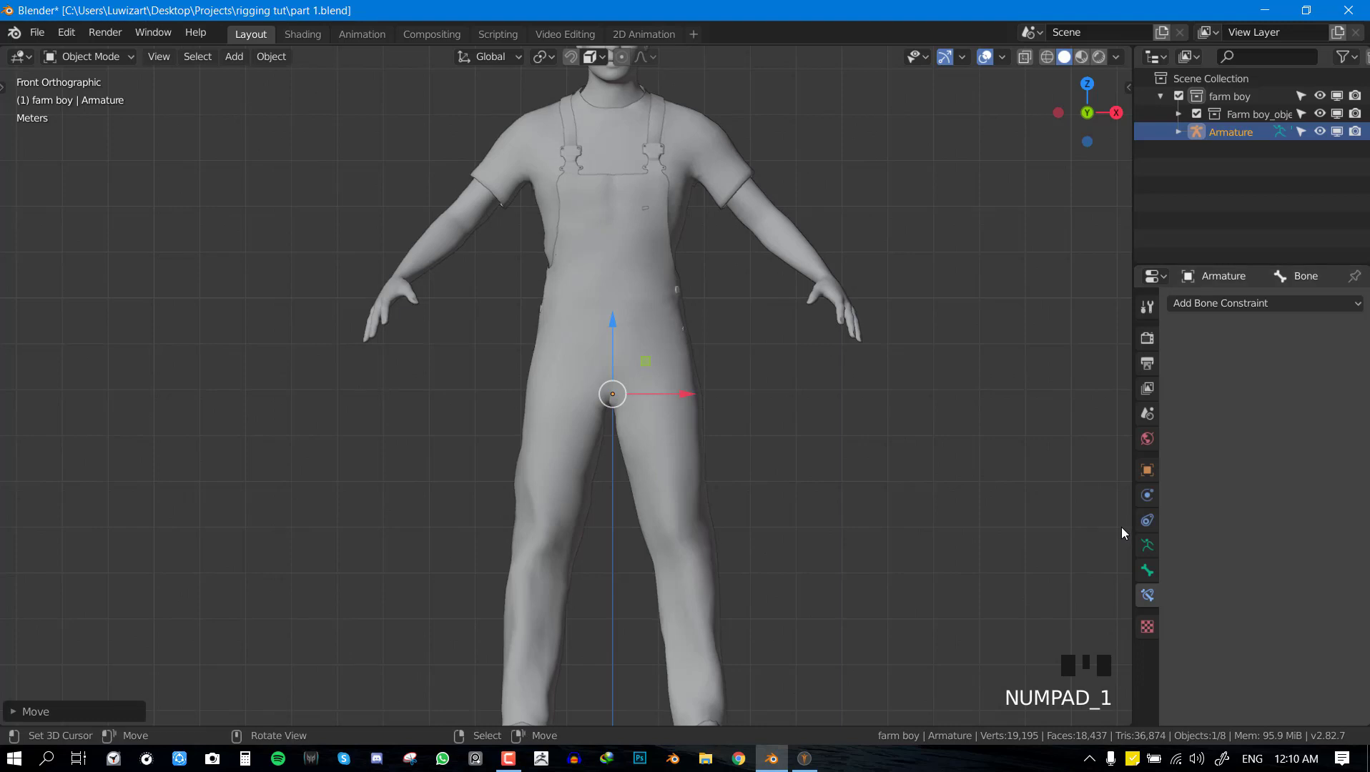
Enable In Front in the armature's viewport display so the bone draws over the body.
left_click(1141, 478)
scroll(1295, 570, "down", 4)
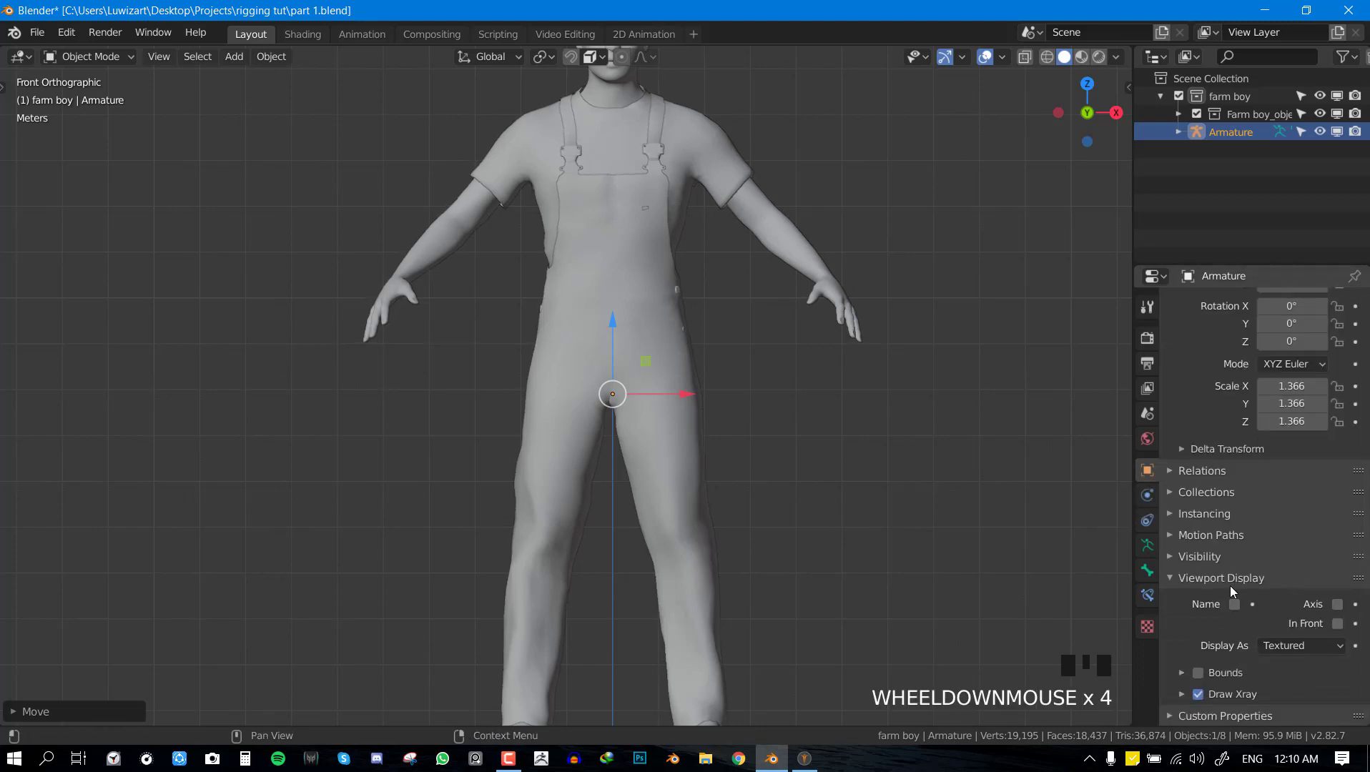
scroll(1227, 588, "down", 2)
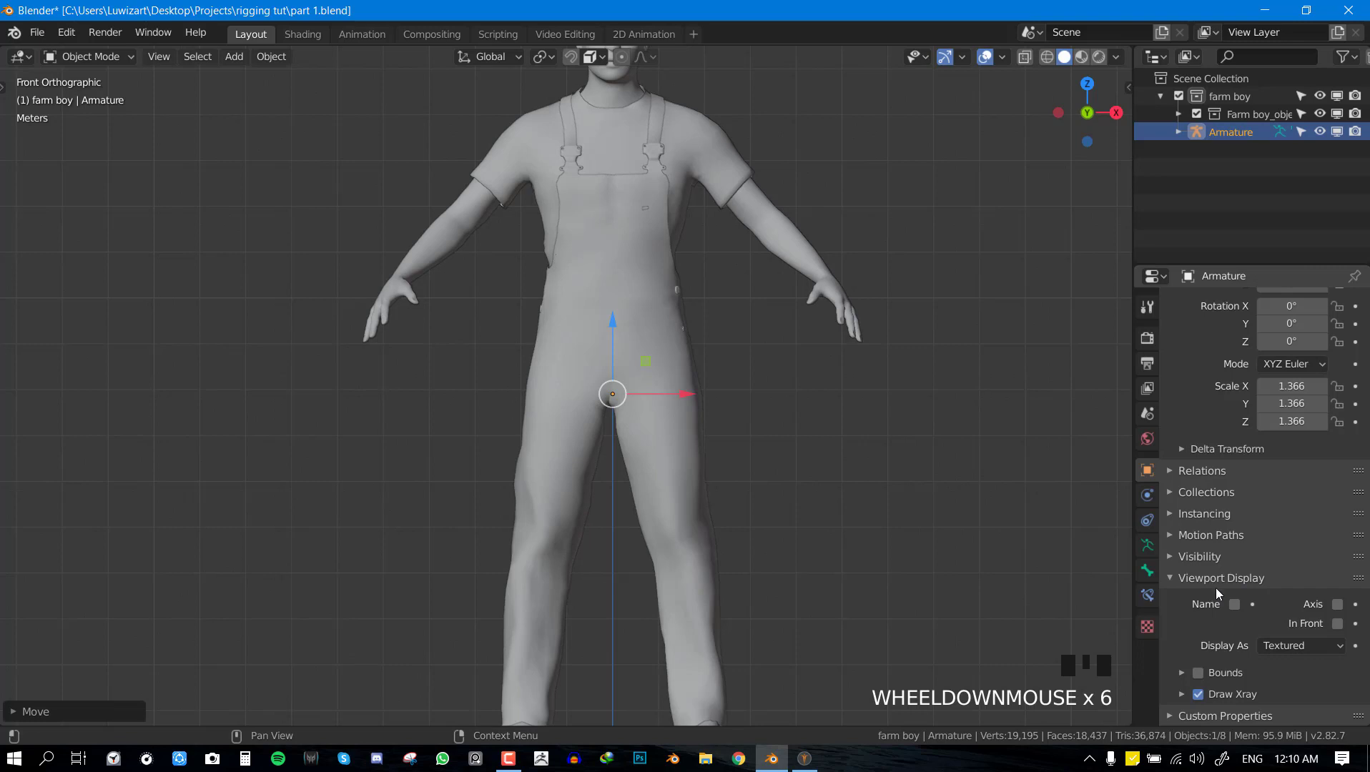
left_click(1338, 624)
mouse_move(686, 390)
middle_mouse_down()
mouse_move(608, 391)
mouse_move(697, 376)
middle_mouse_up()
scroll(607, 391, "up", 3)
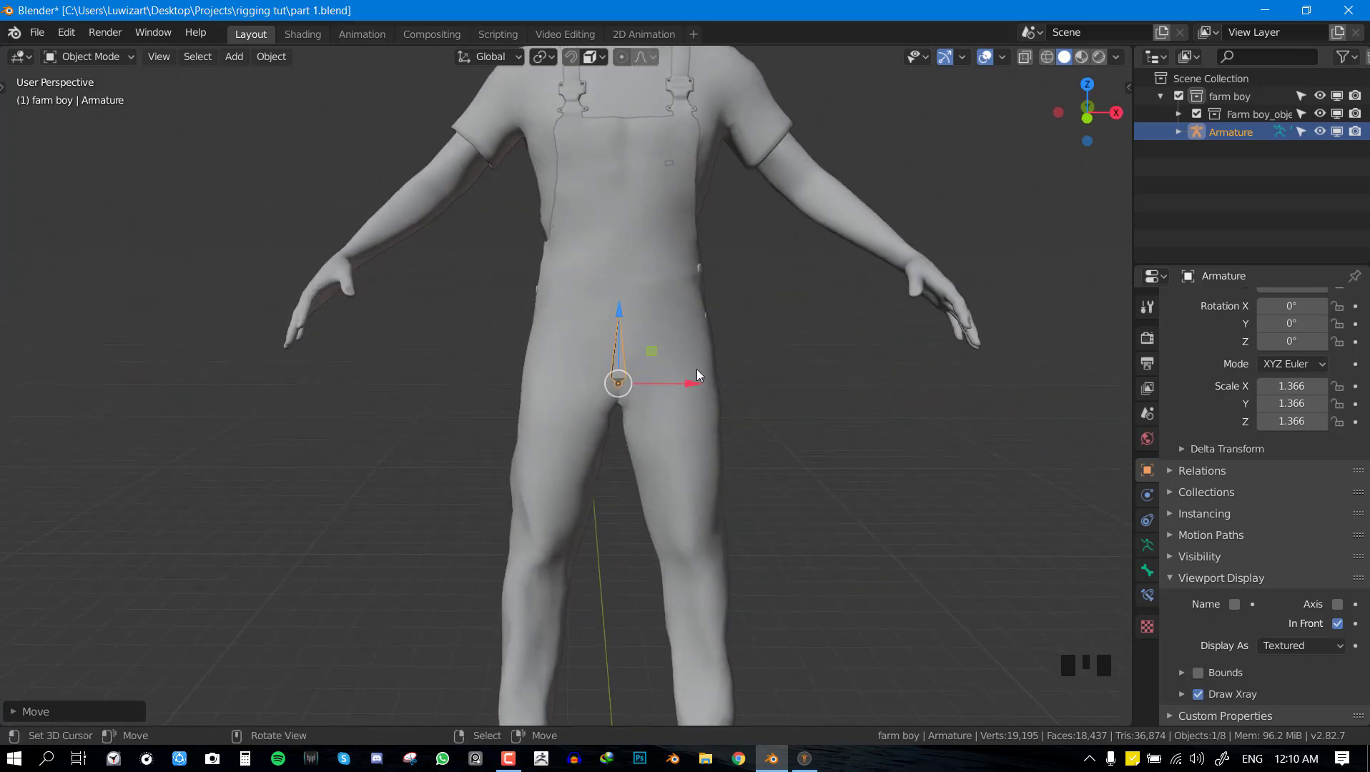
key("KP_1")
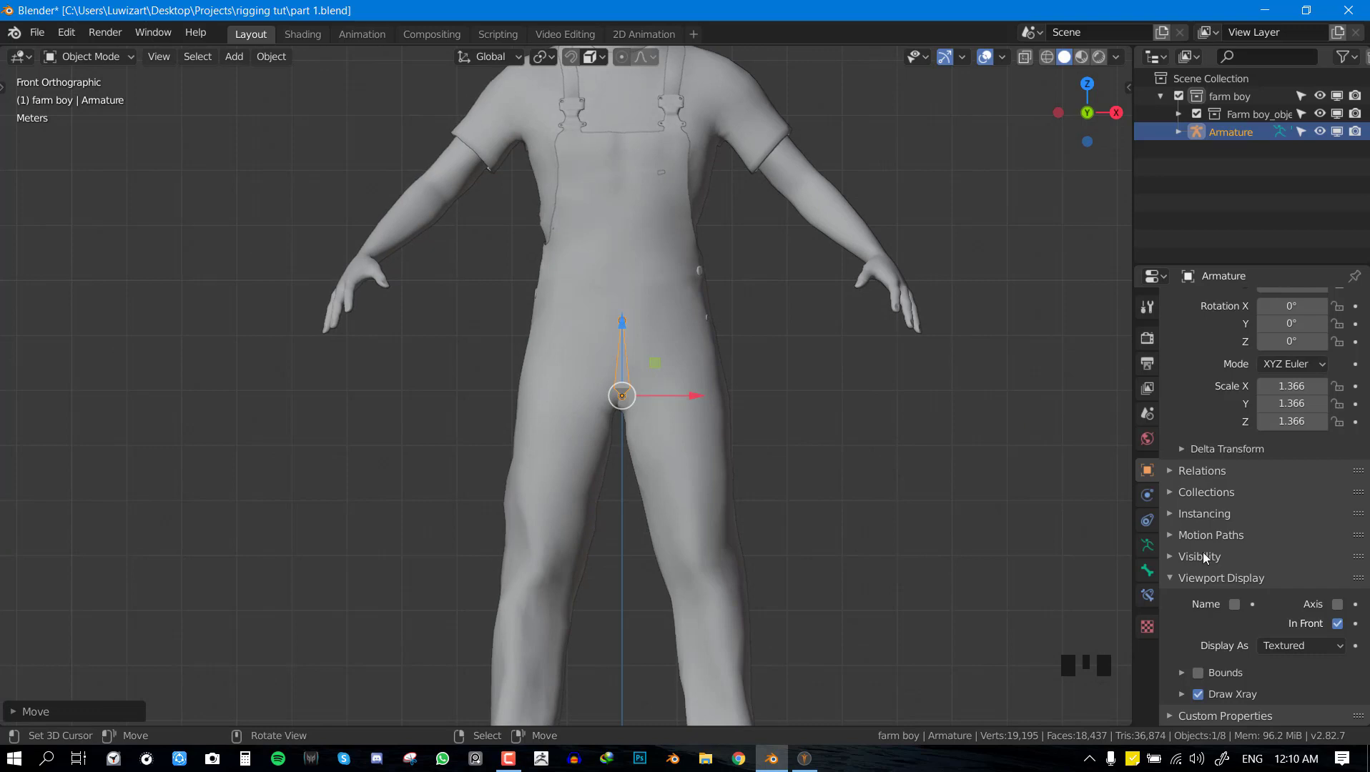
Set the armature's viewport display to Wire, deselect it and save the file.
left_click(1276, 647)
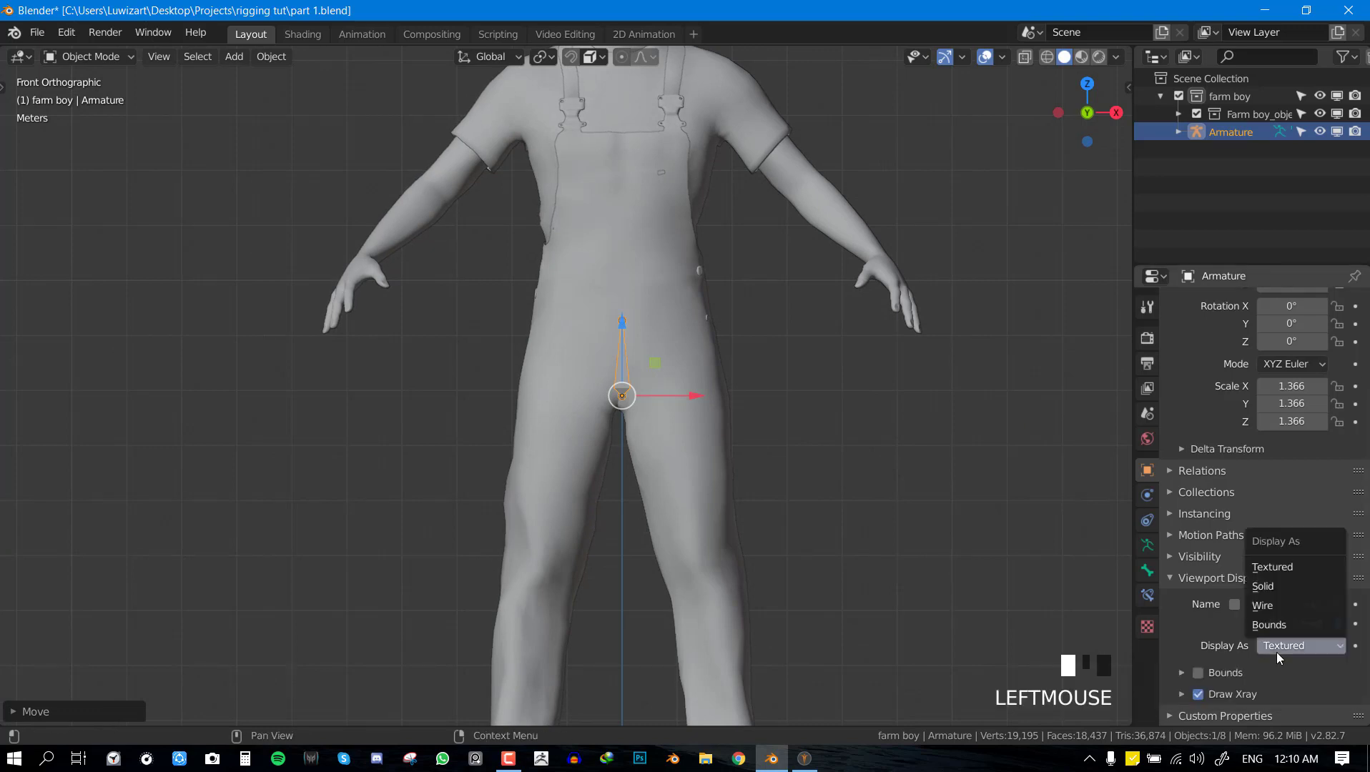
left_click(1272, 606)
key("alt+a")
middle_click_drag(745, 410, 723, 389)
key("KP_1")
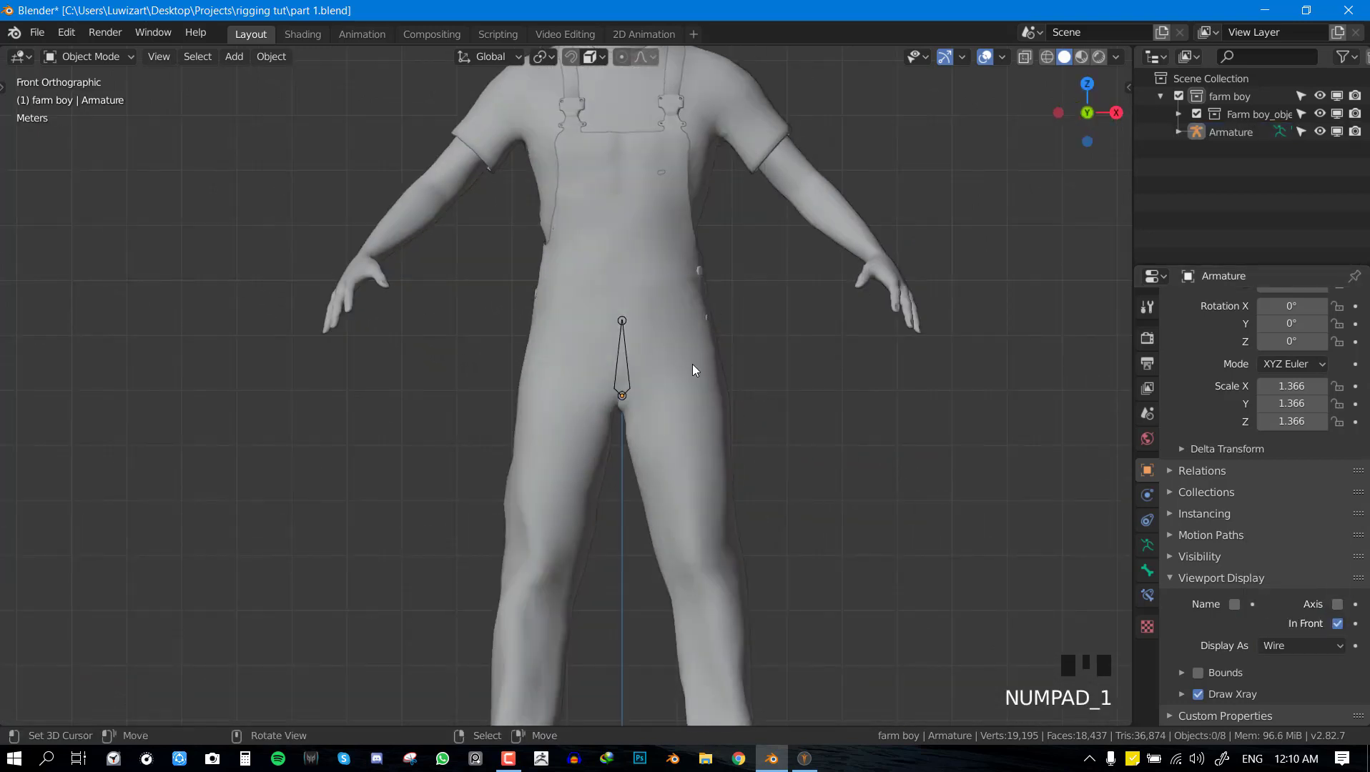
key("ctrl+s")
Select the armature and move it up to the waist, positioning it inside the torso in side view.
right_click(625, 350)
middle_click_drag(625, 349, 616, 461, "shift")
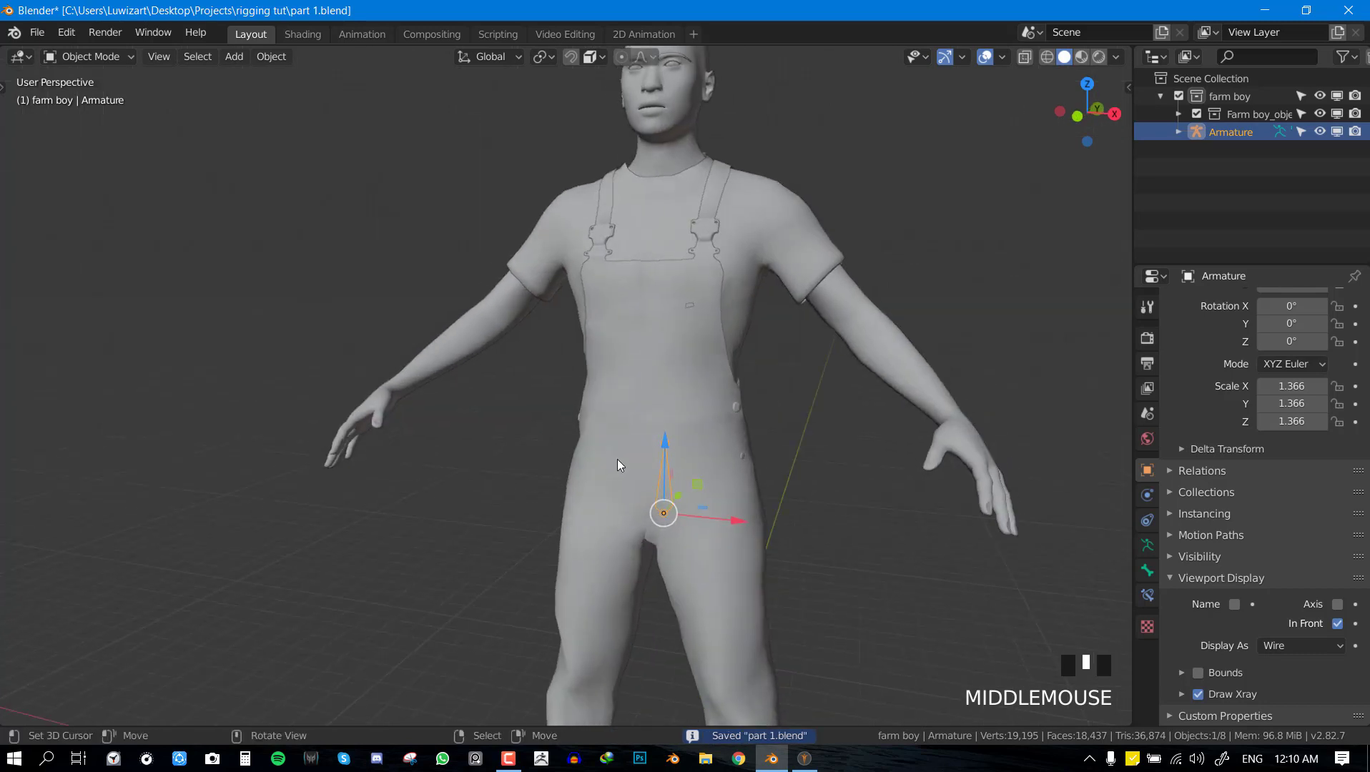
key("KP_1")
key("KP_3")
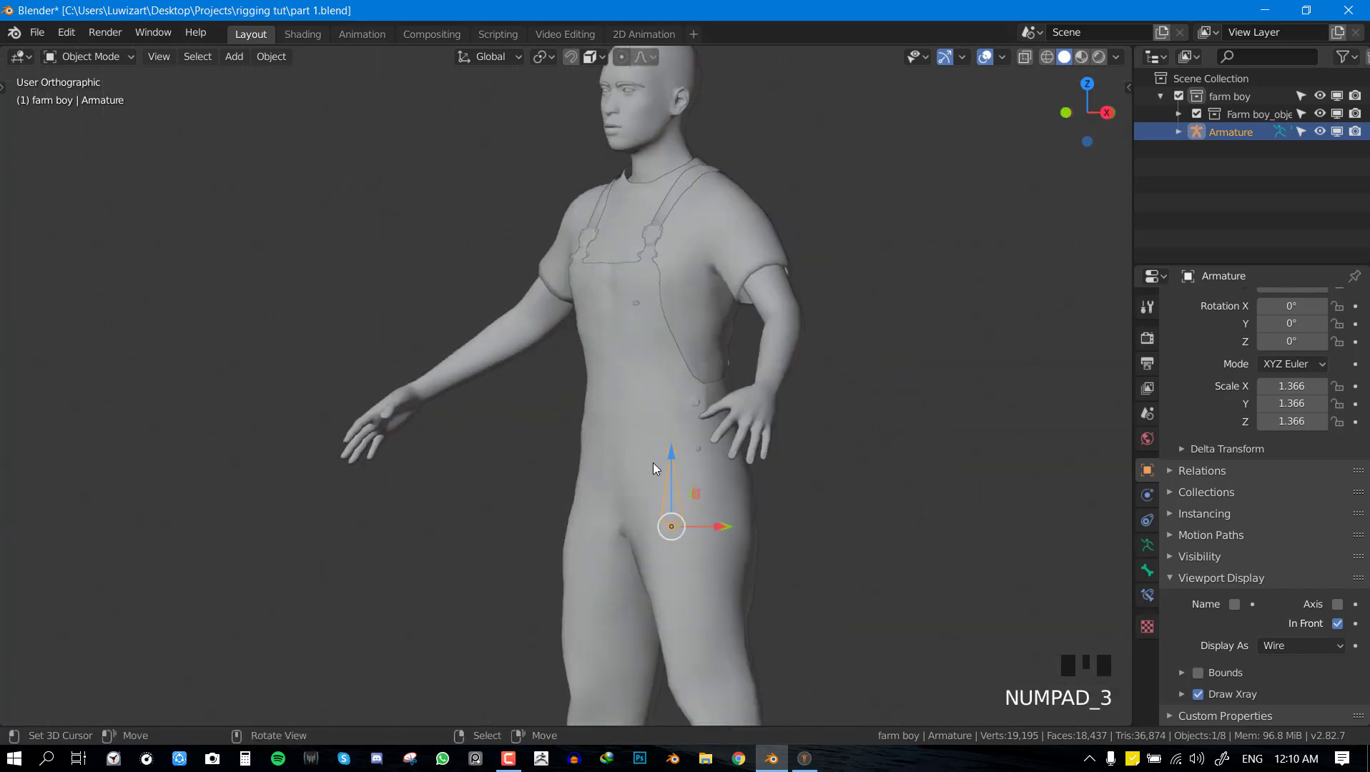
left_click_drag(629, 458, 651, 384)
key("g")
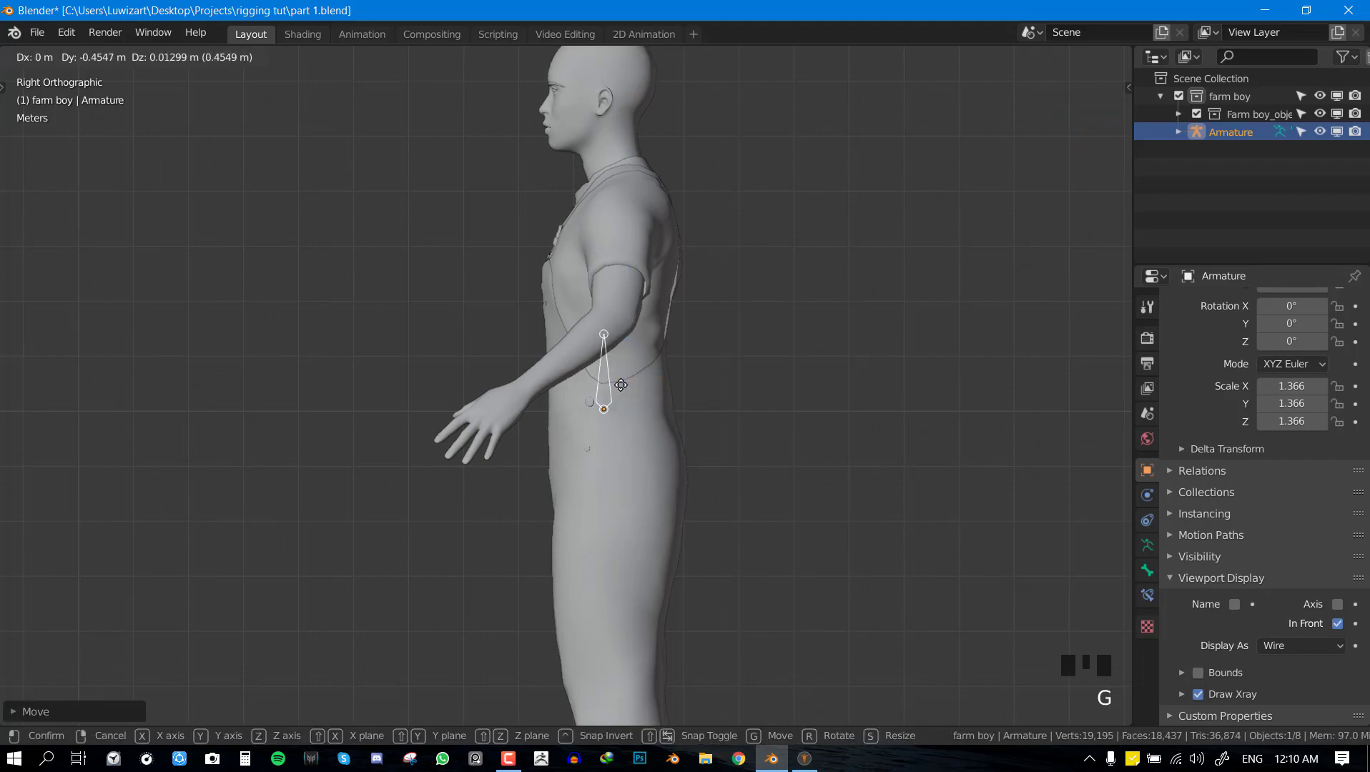
left_click(620, 386)
Examine the character's mesh topology by toggling the wireframe overlay on and off.
key("KP_1")
key("alt+w")
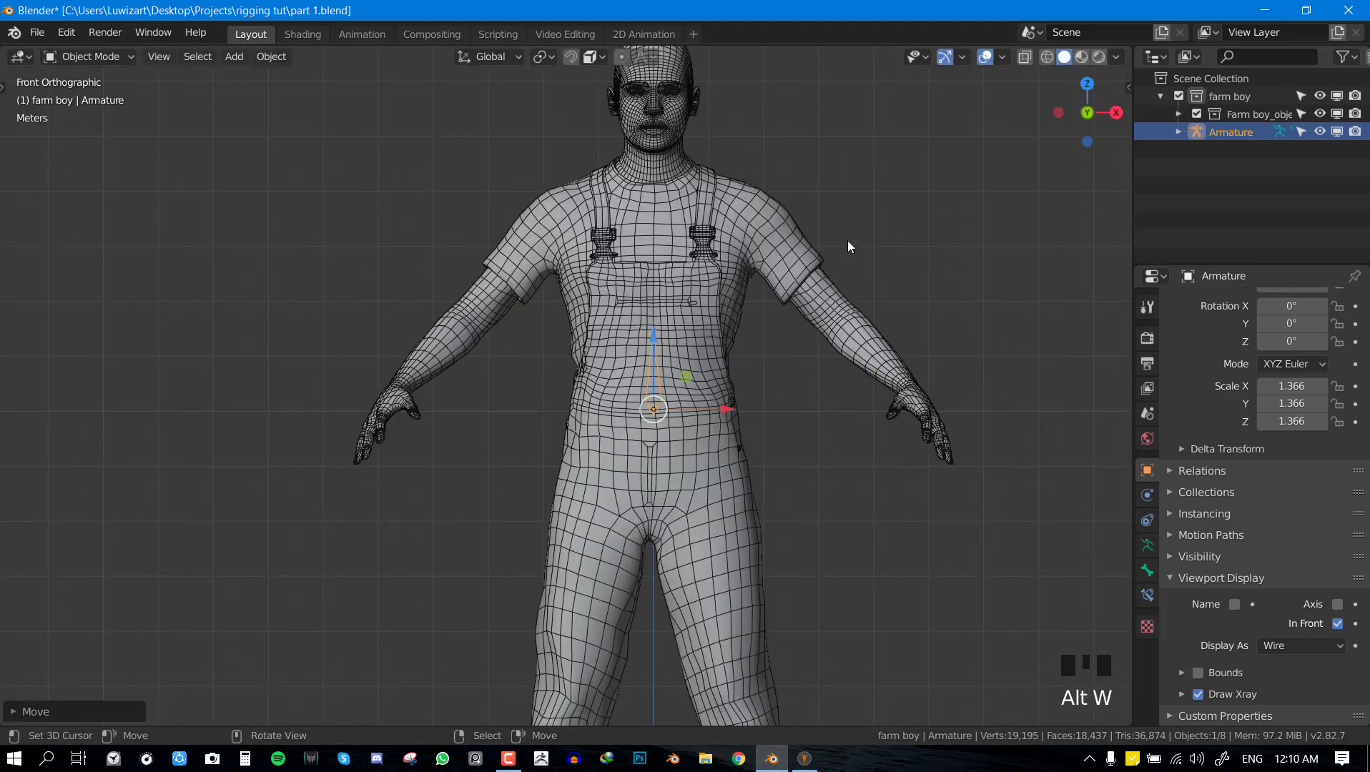
middle_click_drag(848, 247, 659, 470)
key("alt+w")
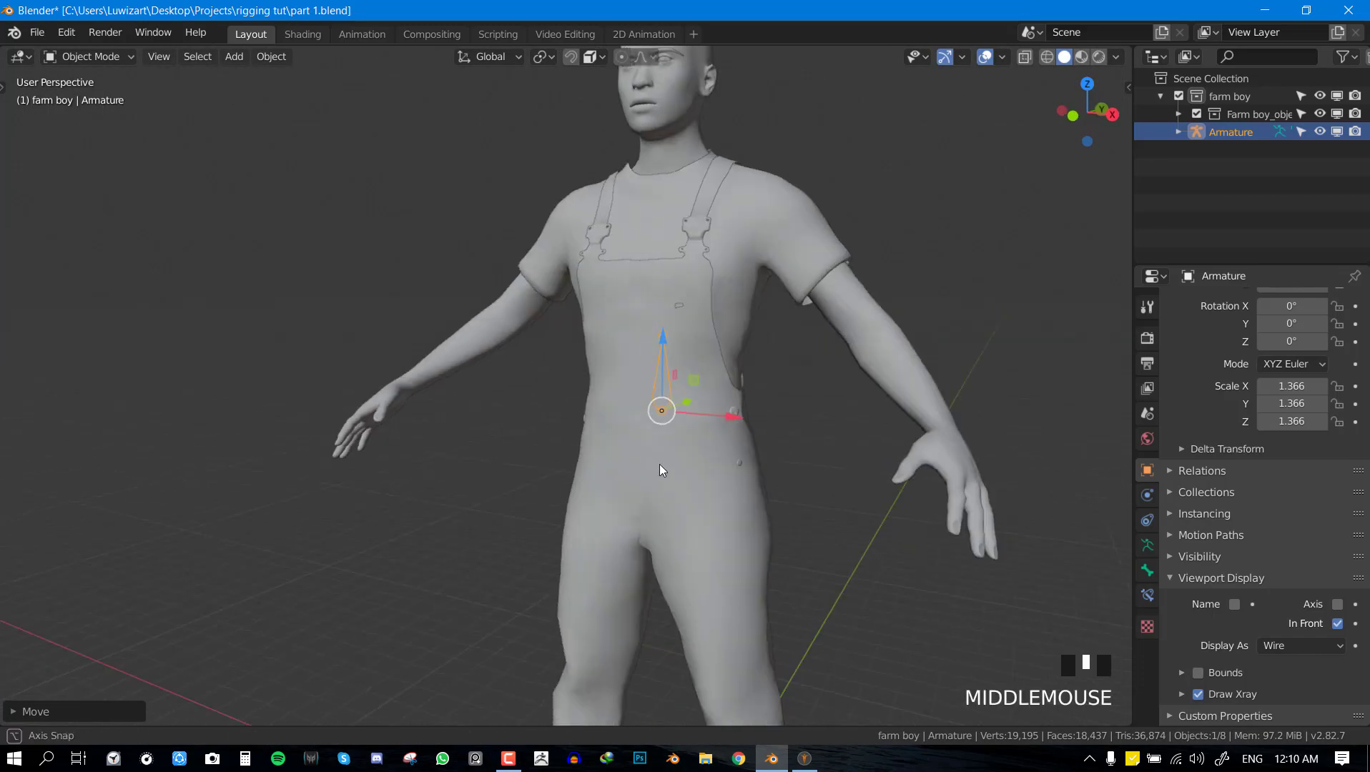
key("alt+w")
key("alt+w")
key("alt+w")
key("alt+w")
key("alt+w")
key("alt+w")
key("KP_1")
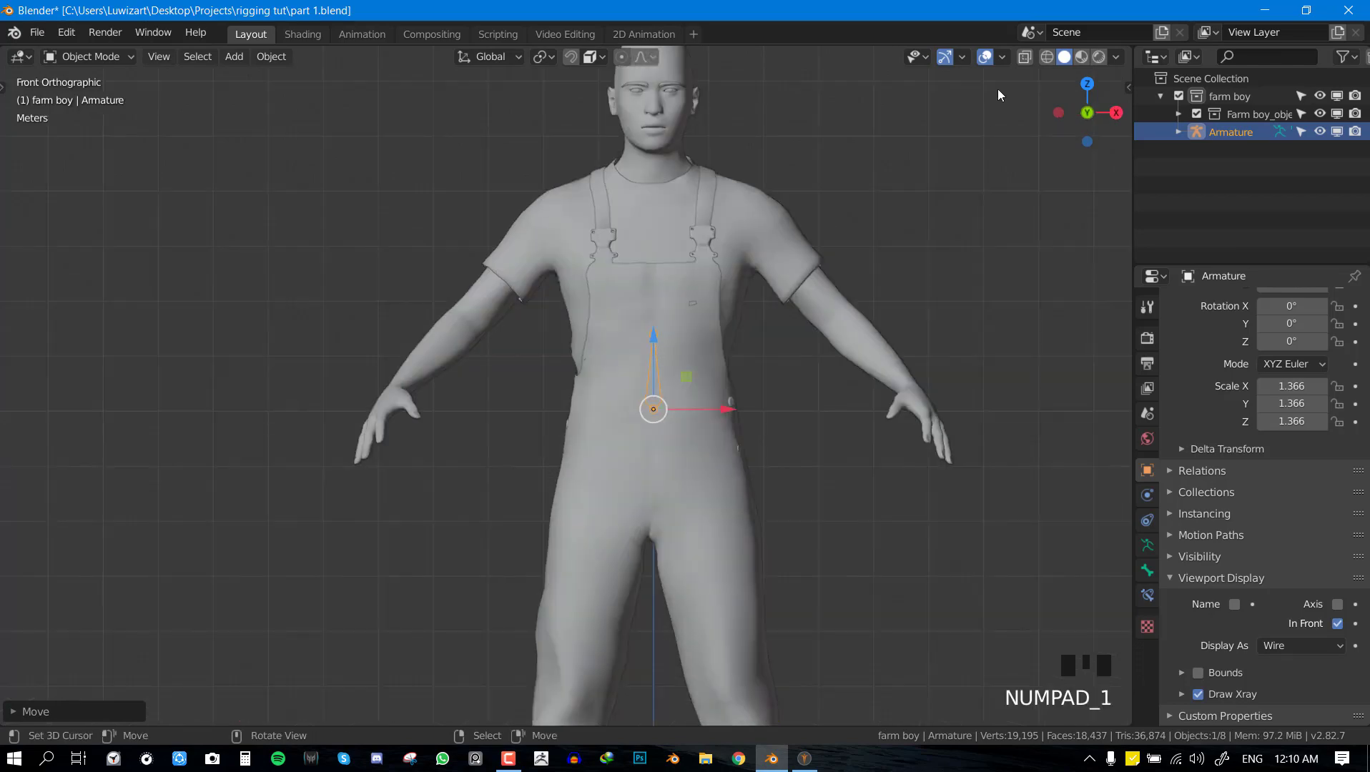
Check the armature's waist position against the wireframe overlay from front and side, nudging it slightly along the vertical axis.
left_click(1004, 55)
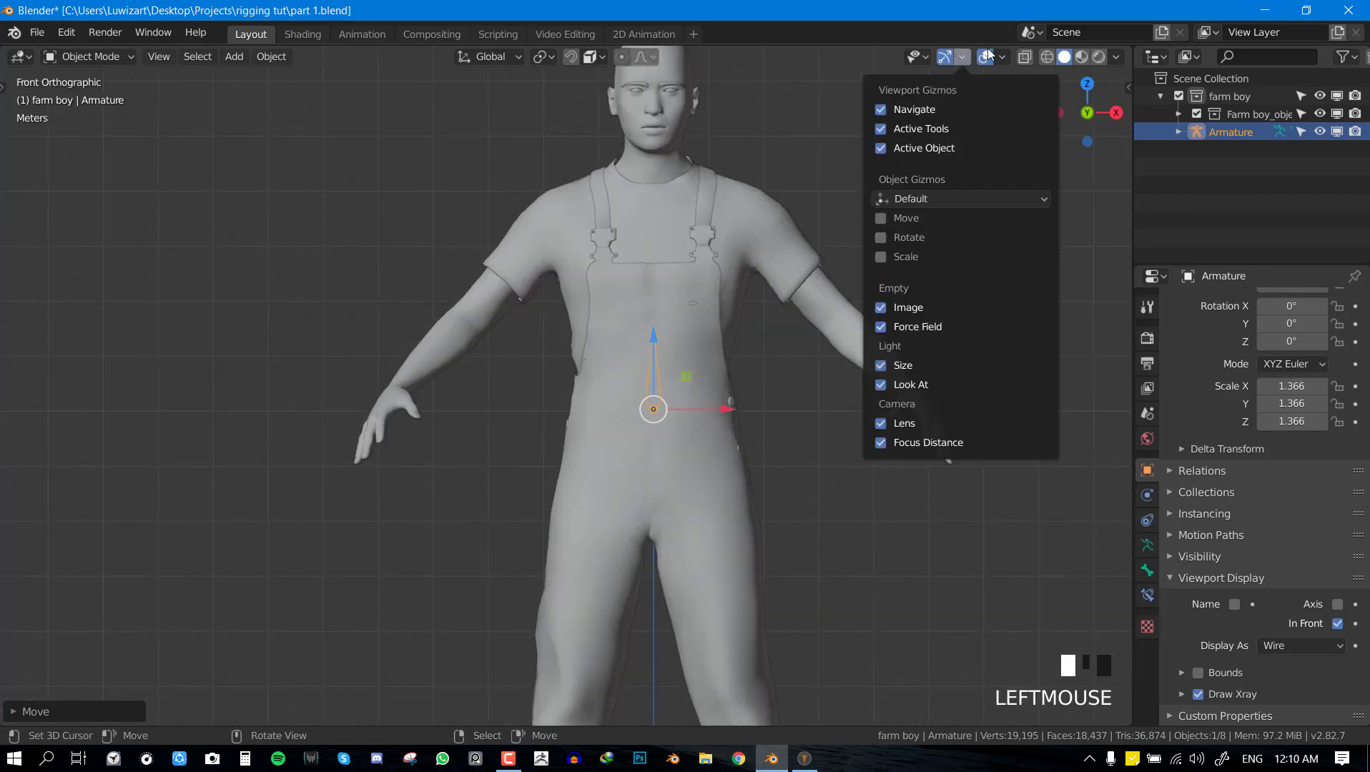
left_click(893, 354)
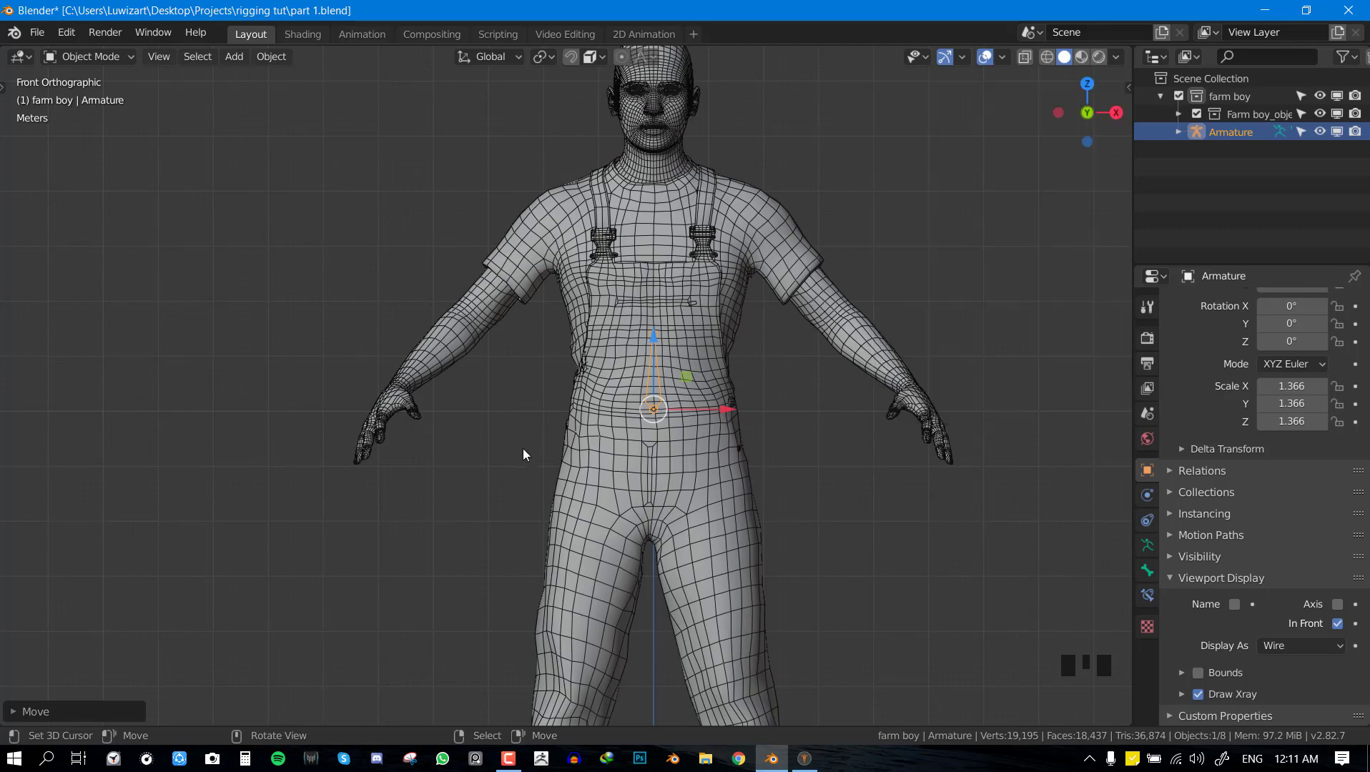
scroll(699, 382, "up", 2)
left_click_drag(694, 320, 697, 332)
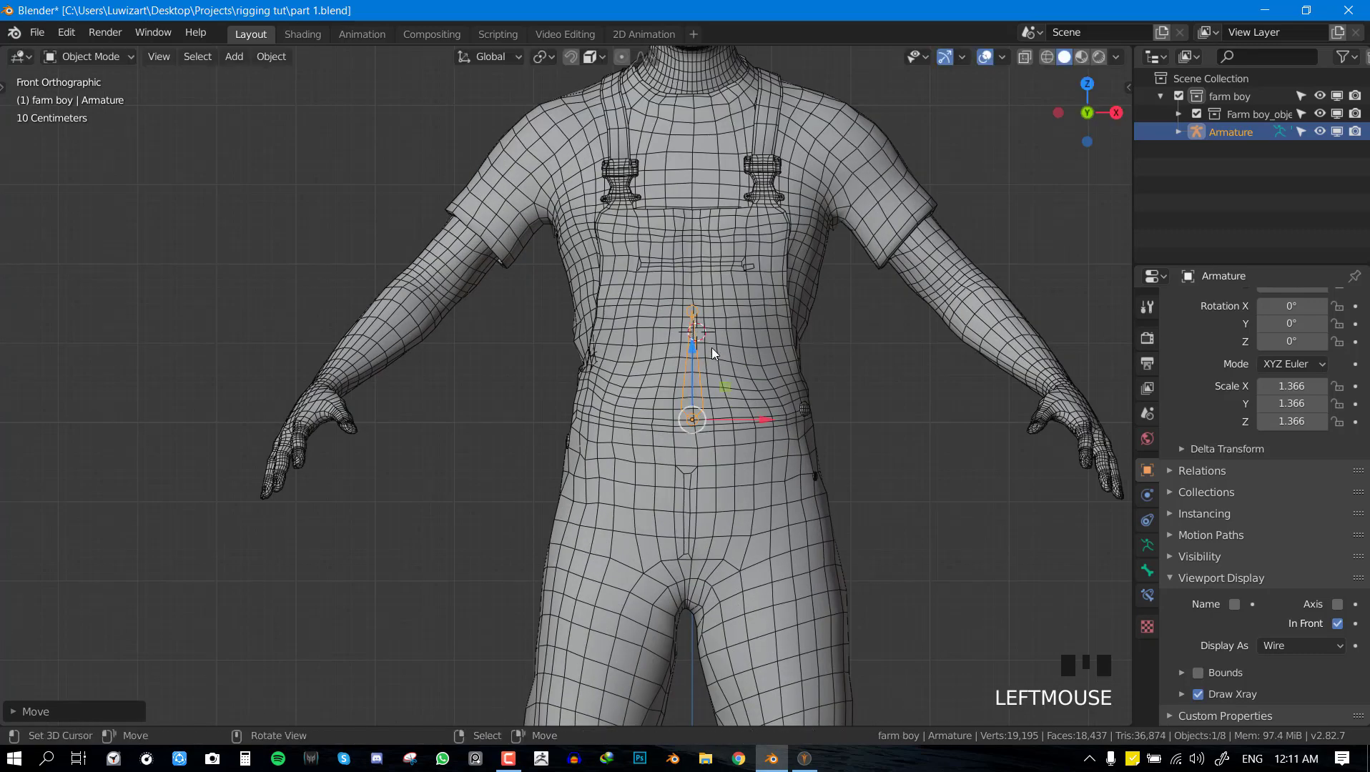
key("g")
right_click(710, 369)
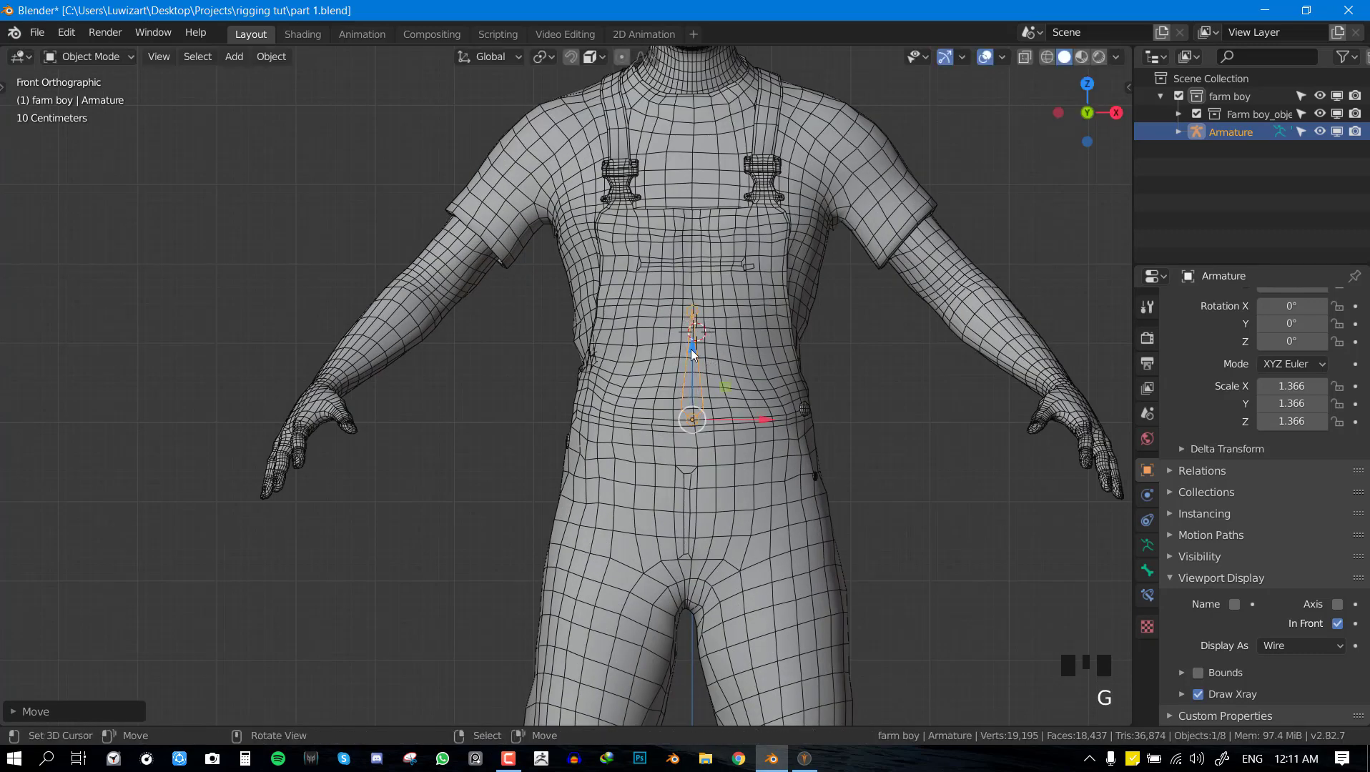
left_click(690, 349)
key("KP_3")
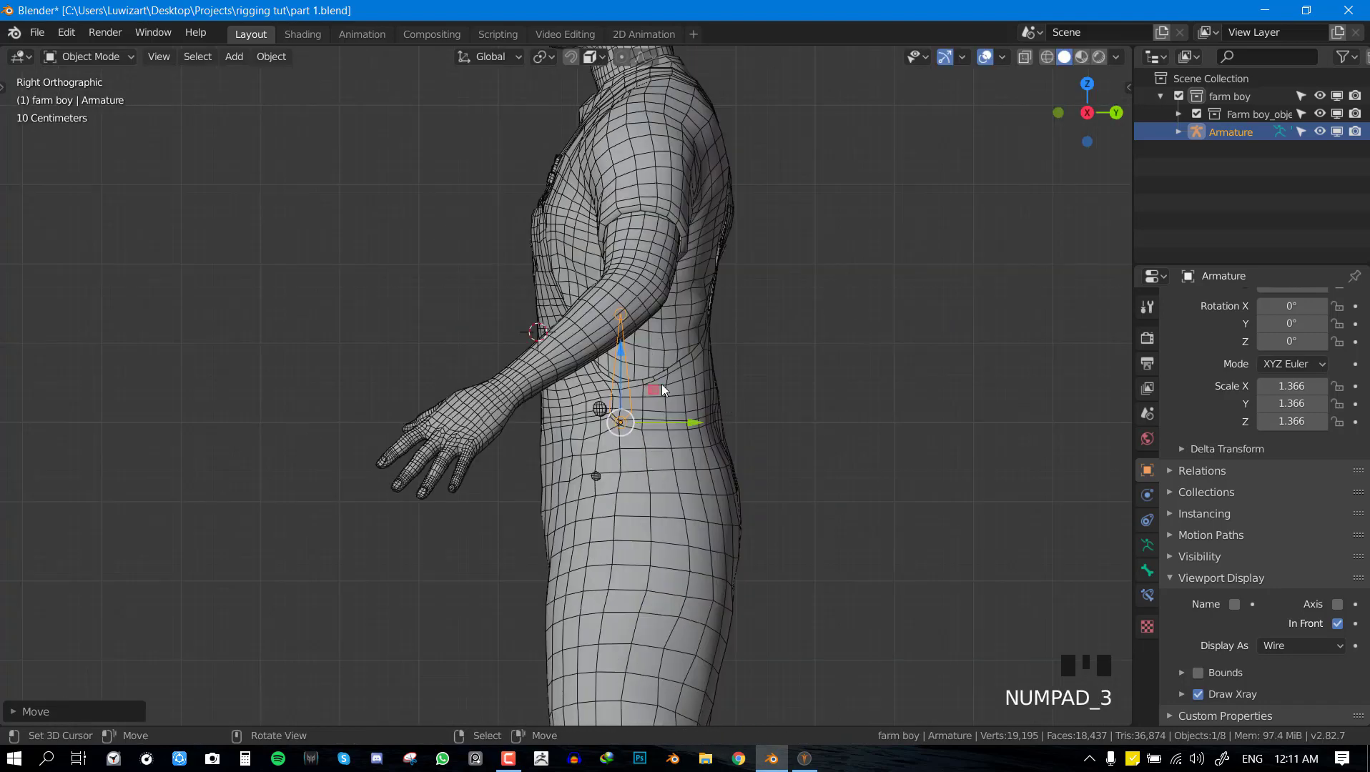
middle_click_drag(662, 384, 661, 452, "shift")
key("KP_1")
key("KP_3")
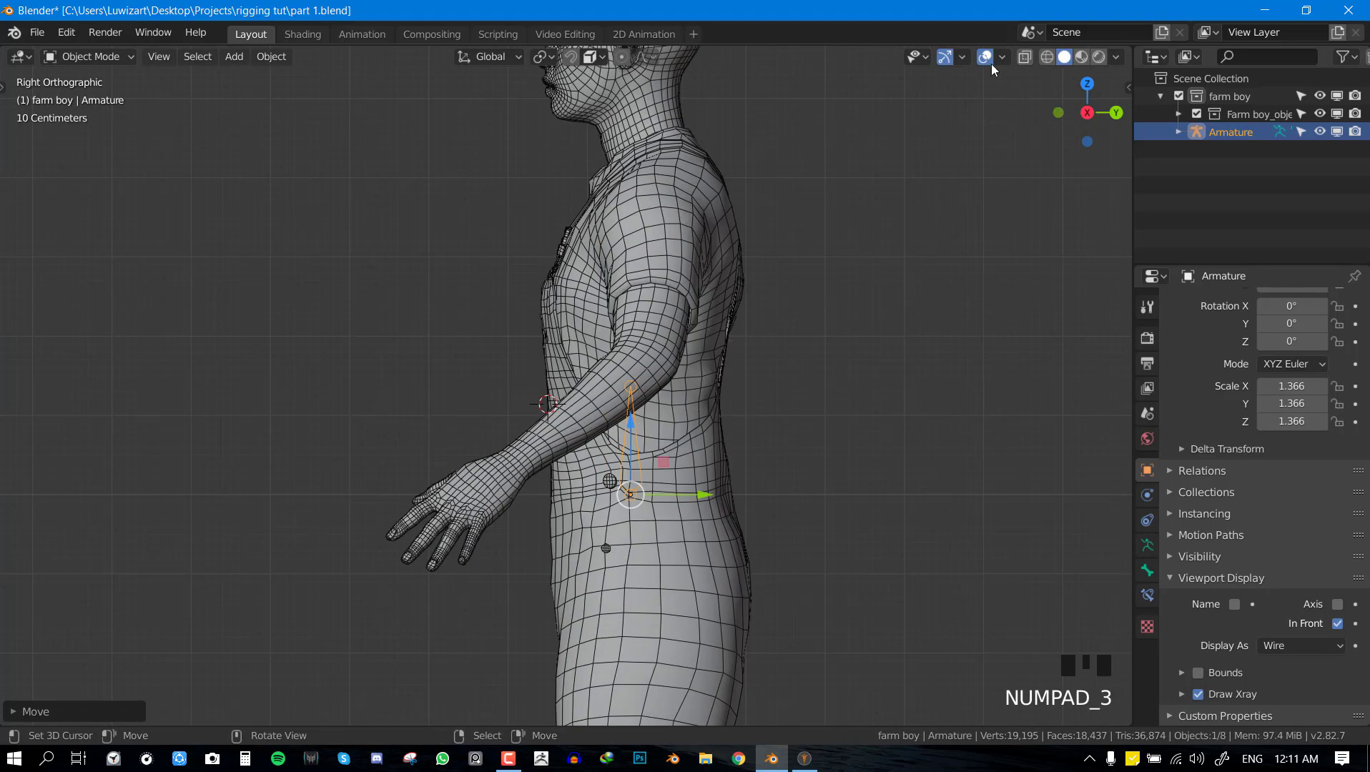
key("alt+w")
Edit the armature and move the bone's tip up to the base of the neck.
middle_click_drag(670, 446, 642, 461, "shift")
key("Tab")
right_click_drag(643, 450, 659, 198)
key("KP_1")
key("KP_3")
middle_click_drag(720, 236, 746, 372, "shift")
scroll(722, 300, "up", 4)
key("g")
left_click(723, 297)
scroll(723, 297, "down", 4)
key("KP_3")
Subdivide the torso bone once and raise the middle joint slightly, up to chest level.
right_click(653, 458)
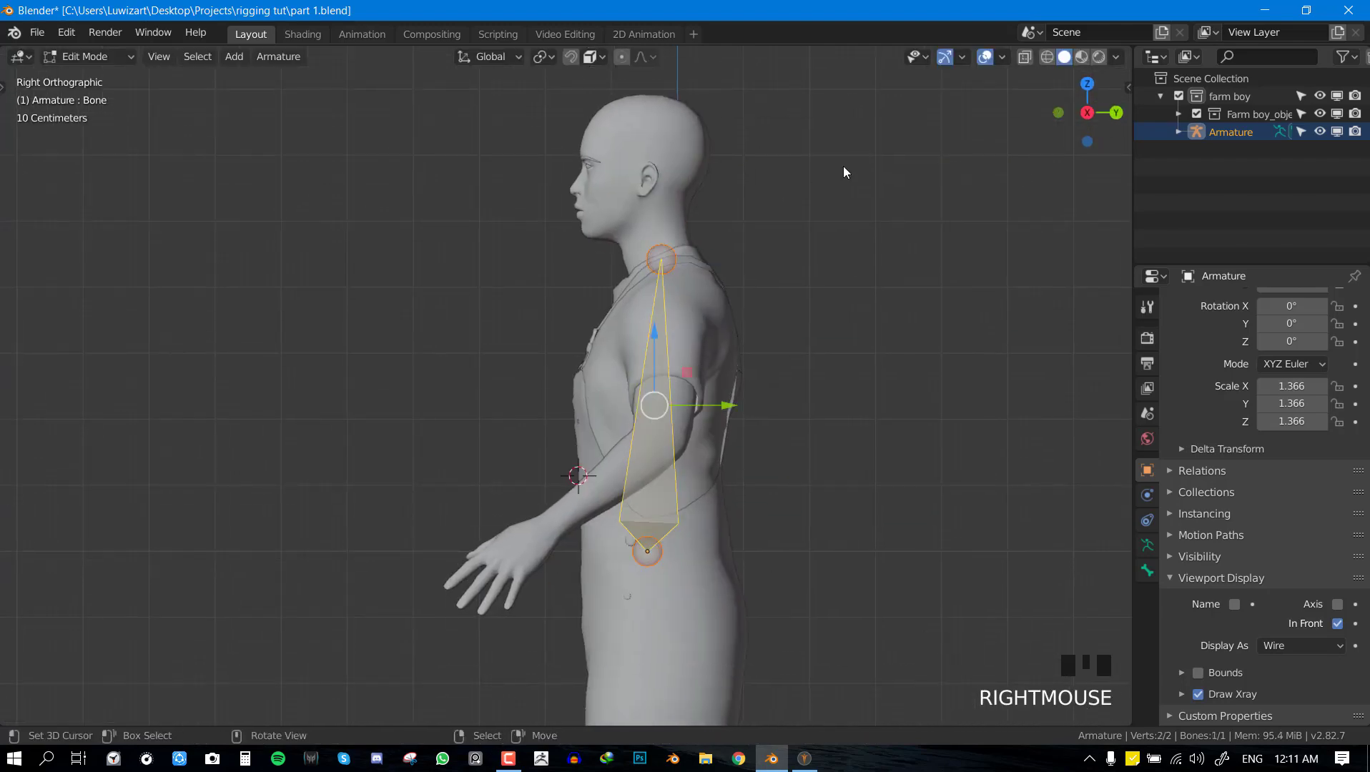
key("w")
left_click(758, 83)
right_click_drag(658, 420, 647, 469)
key("ctrl+z")
right_click_drag(651, 407, 651, 409)
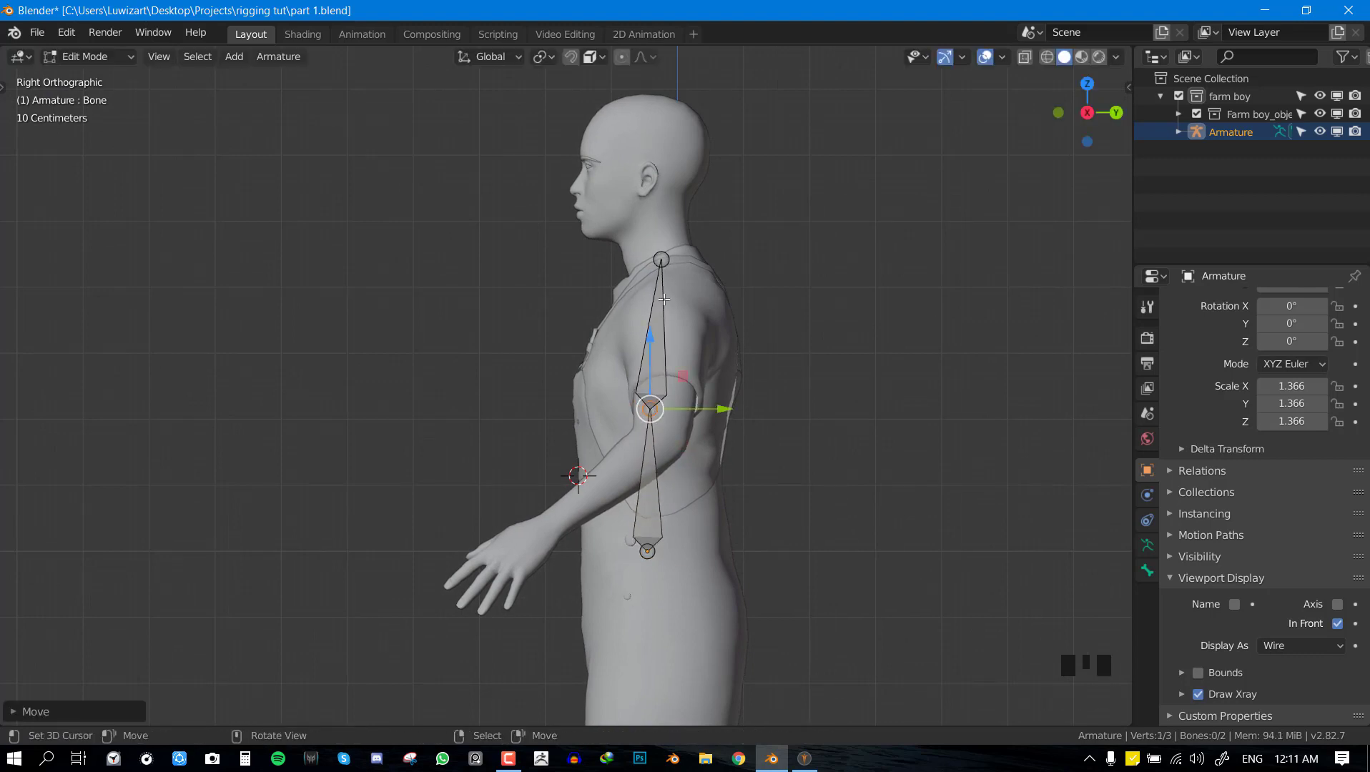
right_click_drag(648, 417, 647, 404)
Subdivide the lower torso bone twice to split it into four spine segments.
right_click(648, 468, "shift")
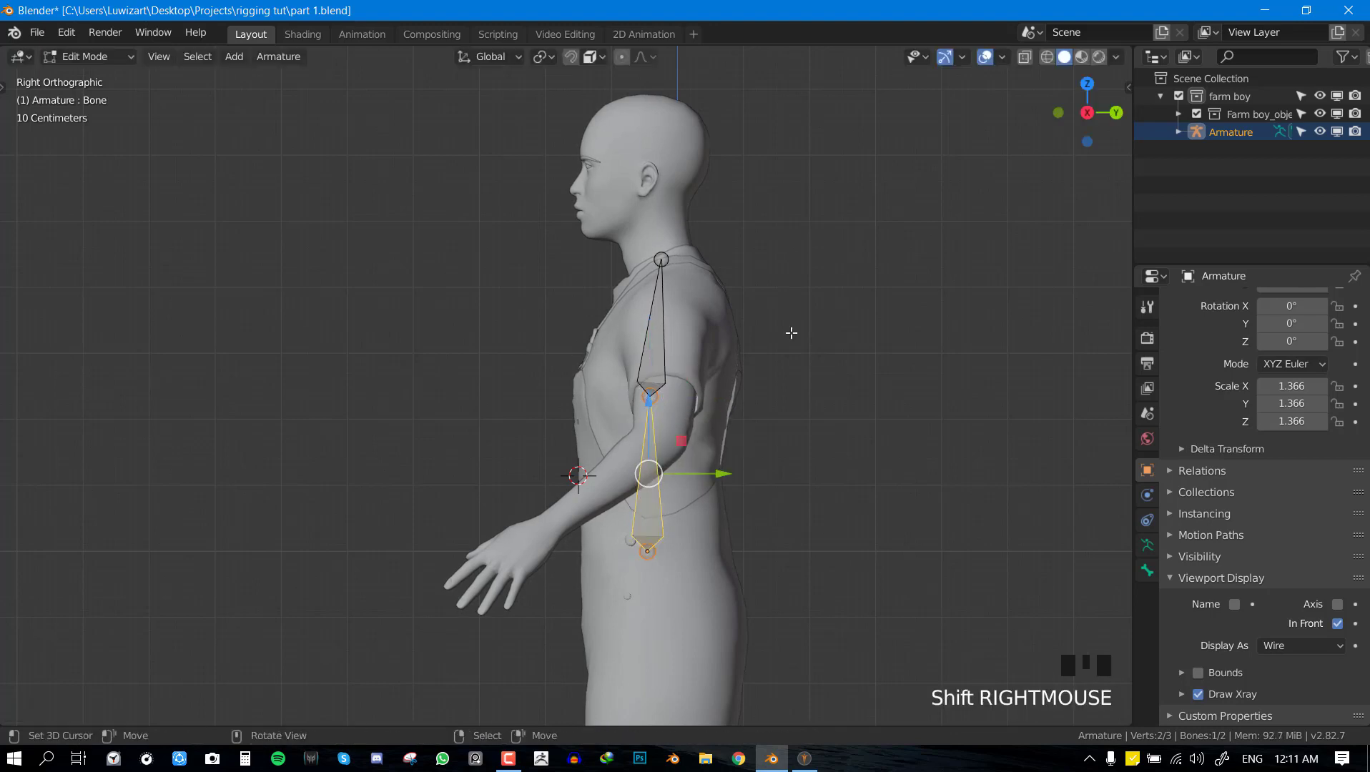
key("w")
left_click(916, 196)
key("w")
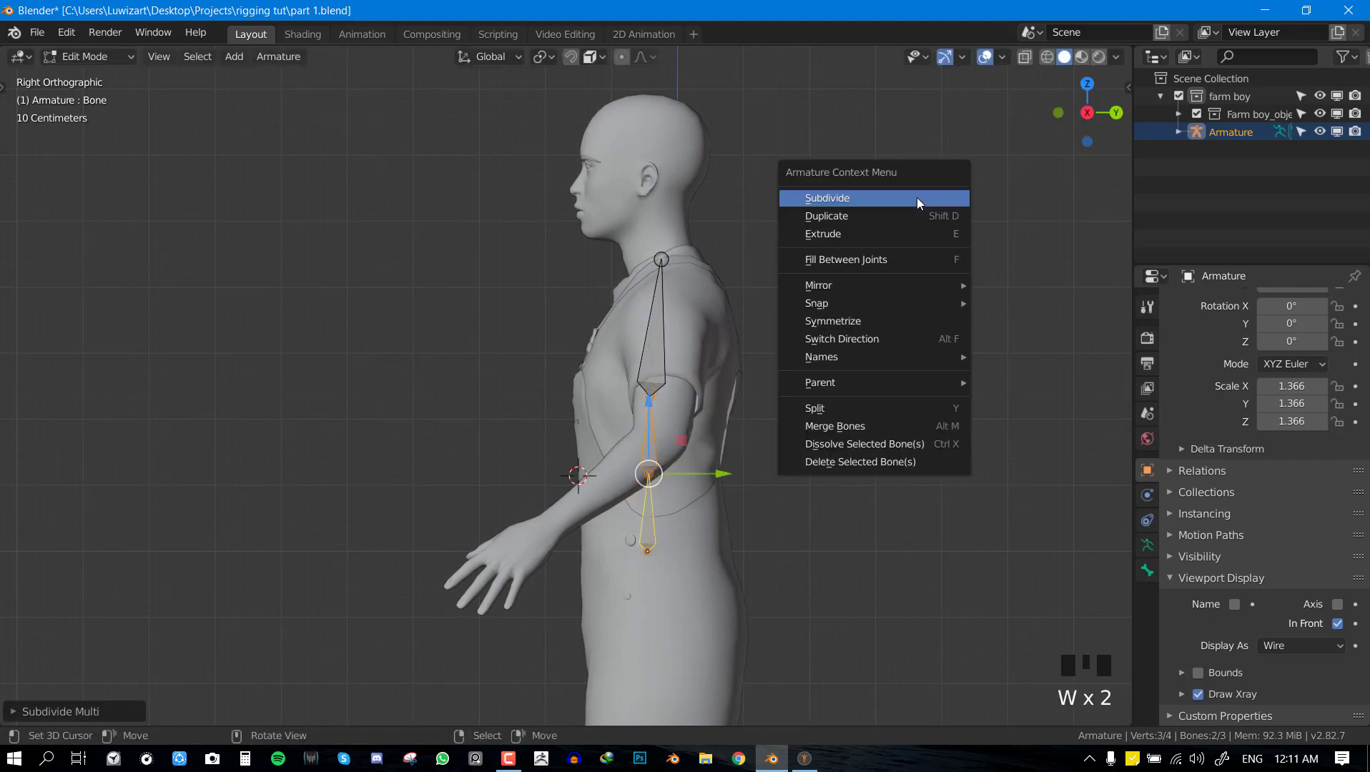
left_click(916, 197)
scroll(696, 422, "up", 3)
middle_click_drag(697, 422, 702, 344, "shift")
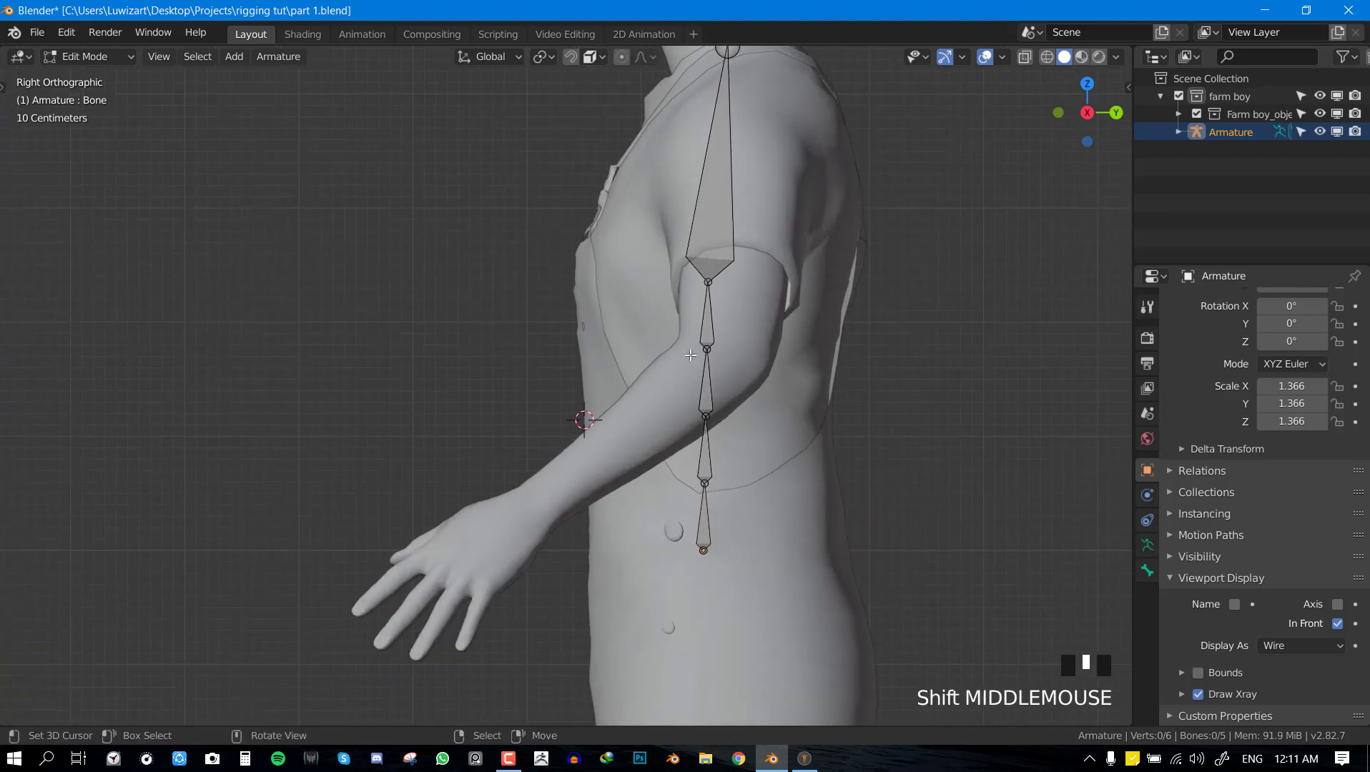
Lower the three joints between the lower spine segments slightly to redistribute the segment lengths.
right_click(704, 359)
right_click_drag(703, 359, 705, 366)
right_click_drag(706, 416, 706, 430)
right_click_drag(706, 486, 706, 494)
key("KP_1")
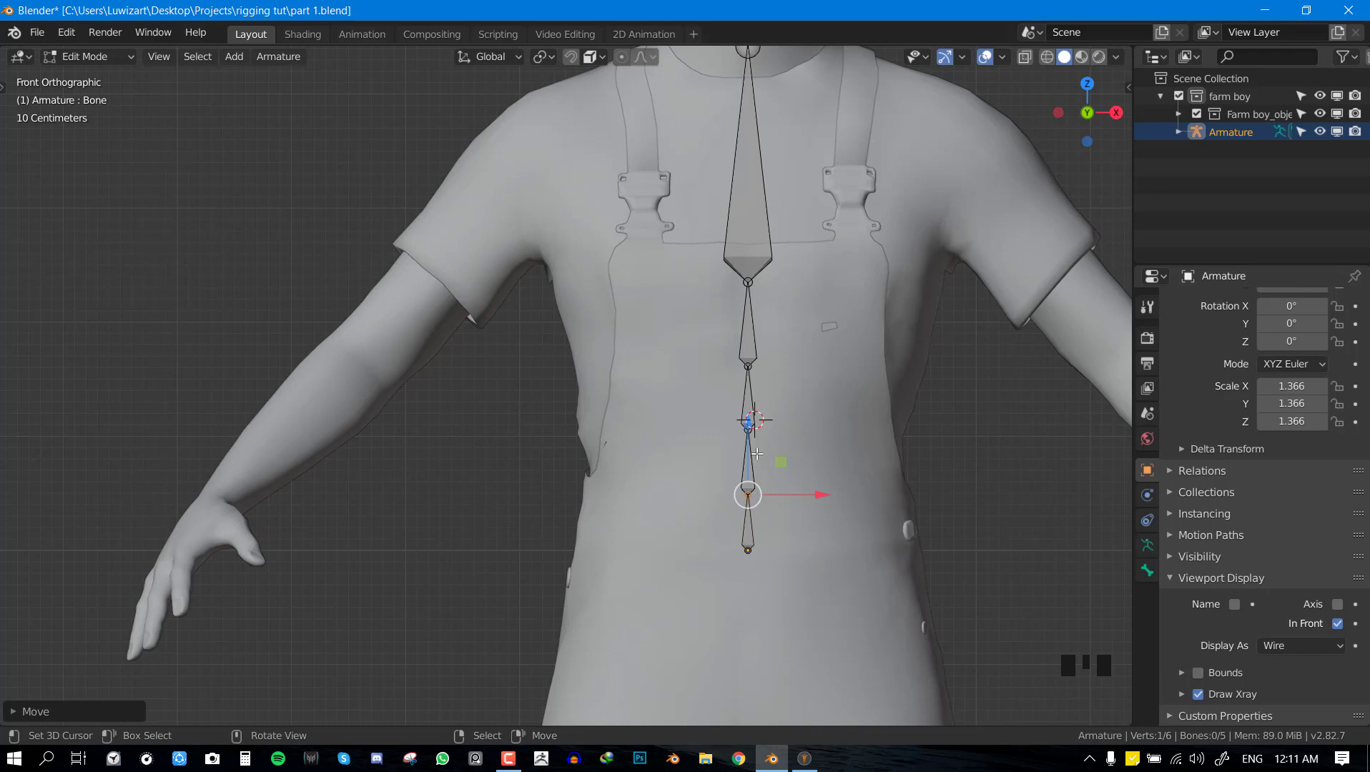
Extrude a new bone from the base joint of the spine at the waist straight down to the crotch.
scroll(757, 454, "down", 3)
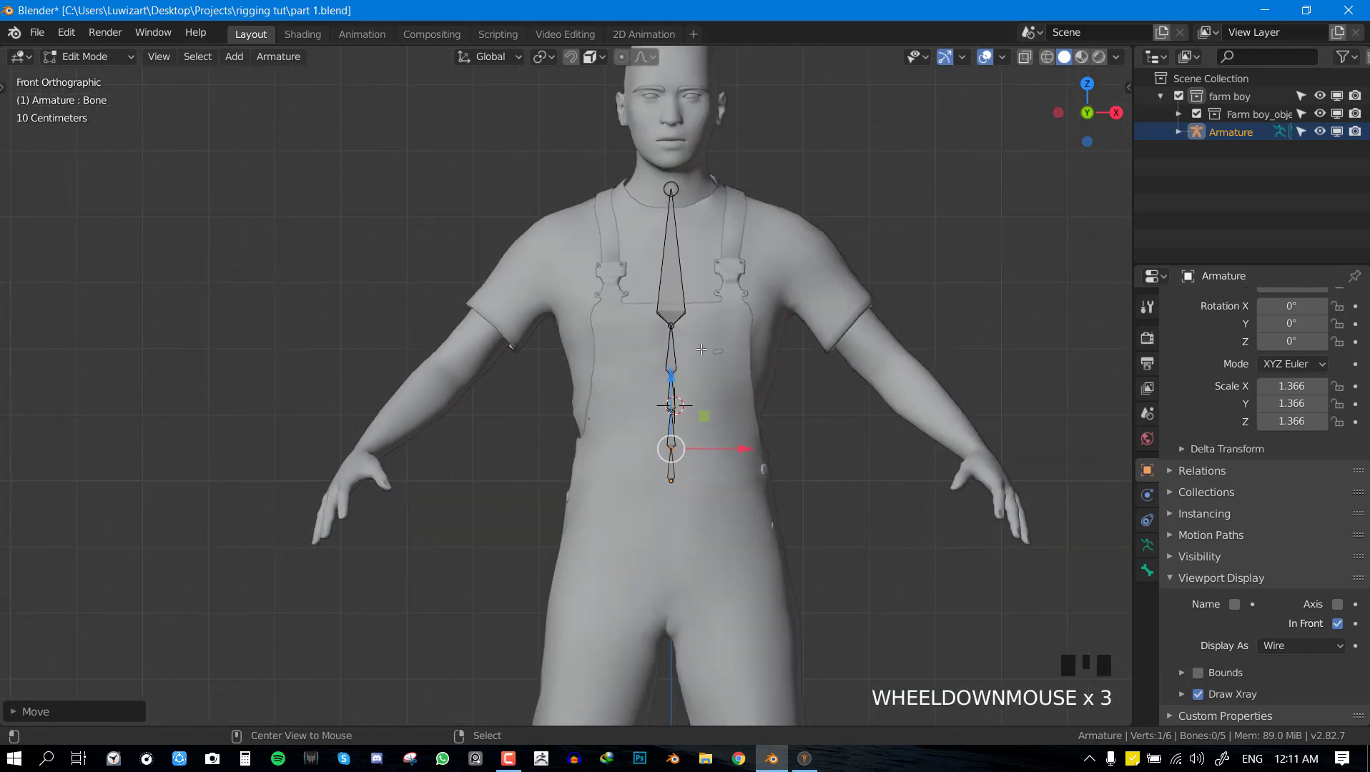
key("alt+a")
middle_click_drag(711, 530, 654, 368, "shift")
right_click(653, 367)
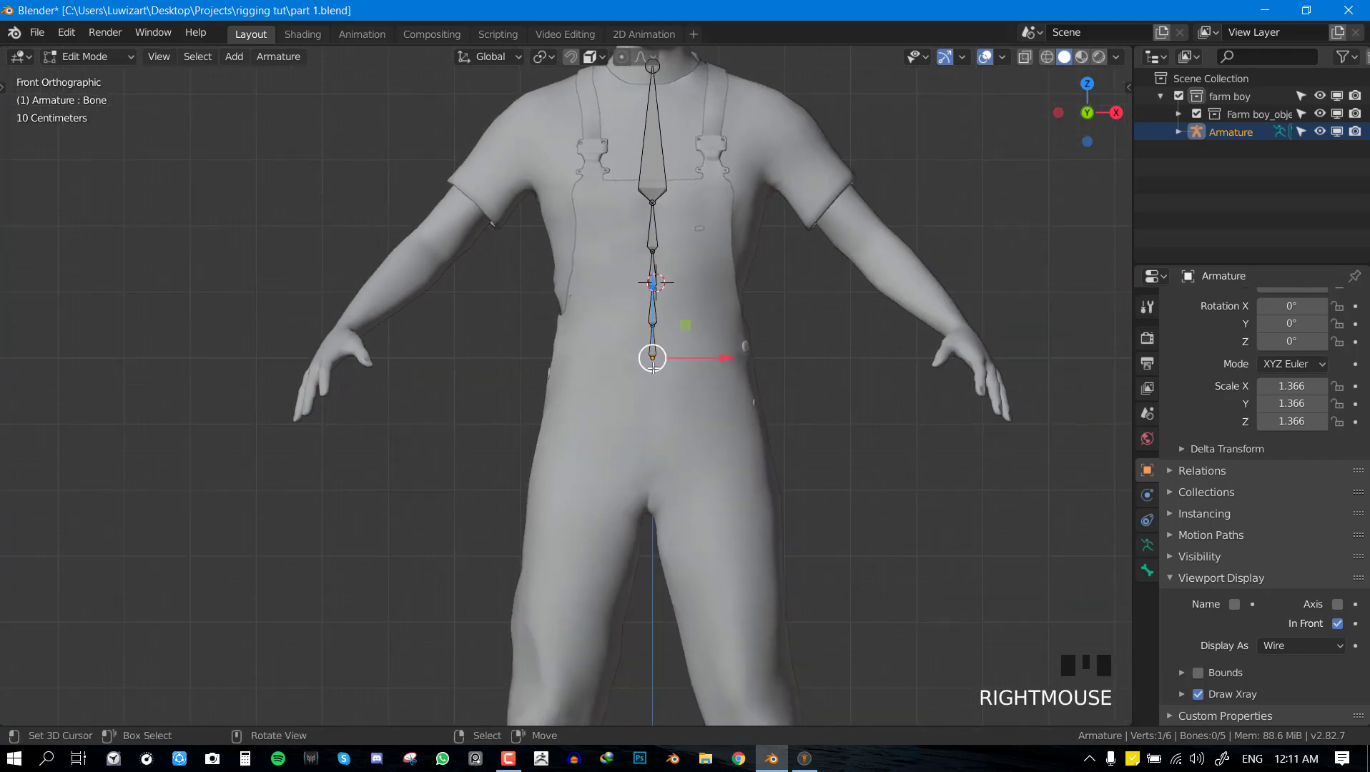
key("e")
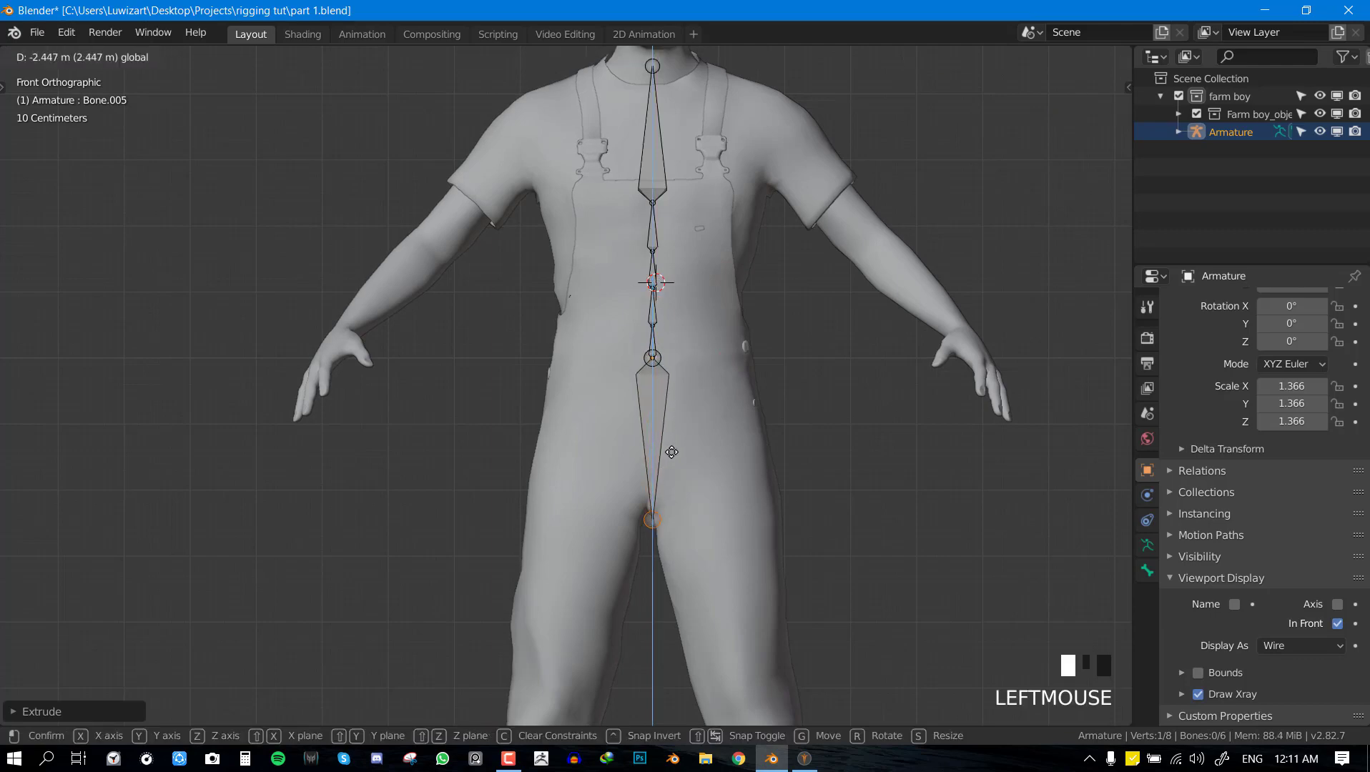
left_click(671, 439)
middle_click_drag(672, 439, 657, 394)
key("KP_1")
Subdivide the bone between the waist and the crotch once to split it into two segments.
right_click(657, 394)
key("w")
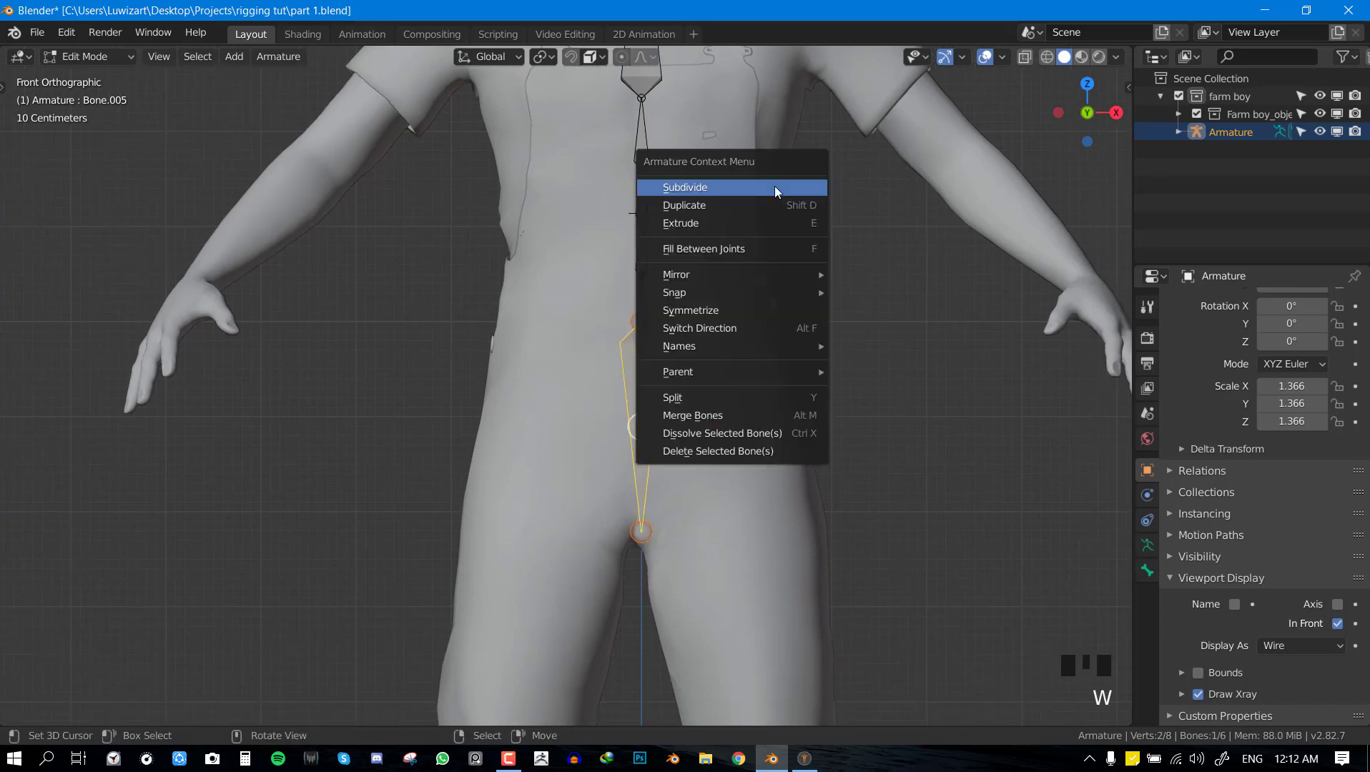
left_click(774, 187)
middle_click_drag(747, 343, 743, 360)
key("KP_1")
scroll(636, 387, "down", 2)
right_click(634, 380)
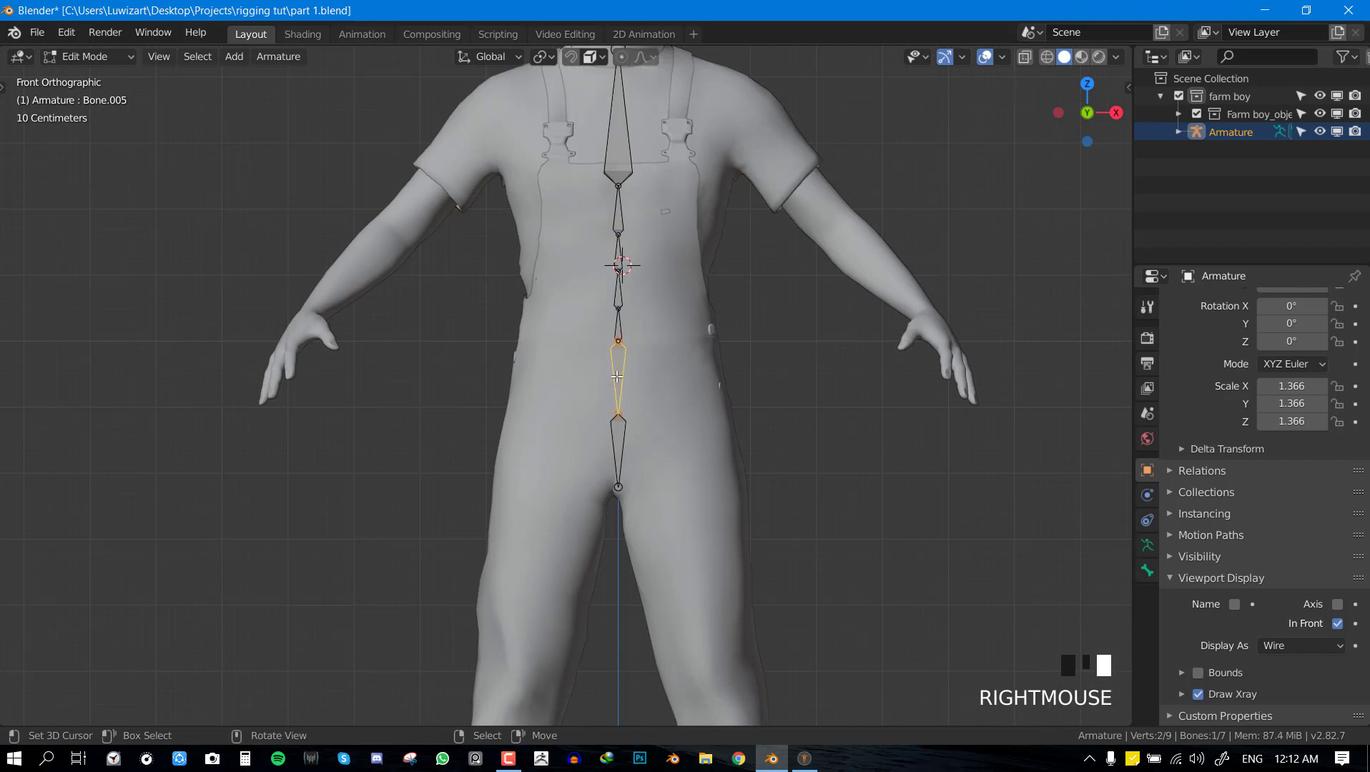
key("g")
left_click(630, 402)
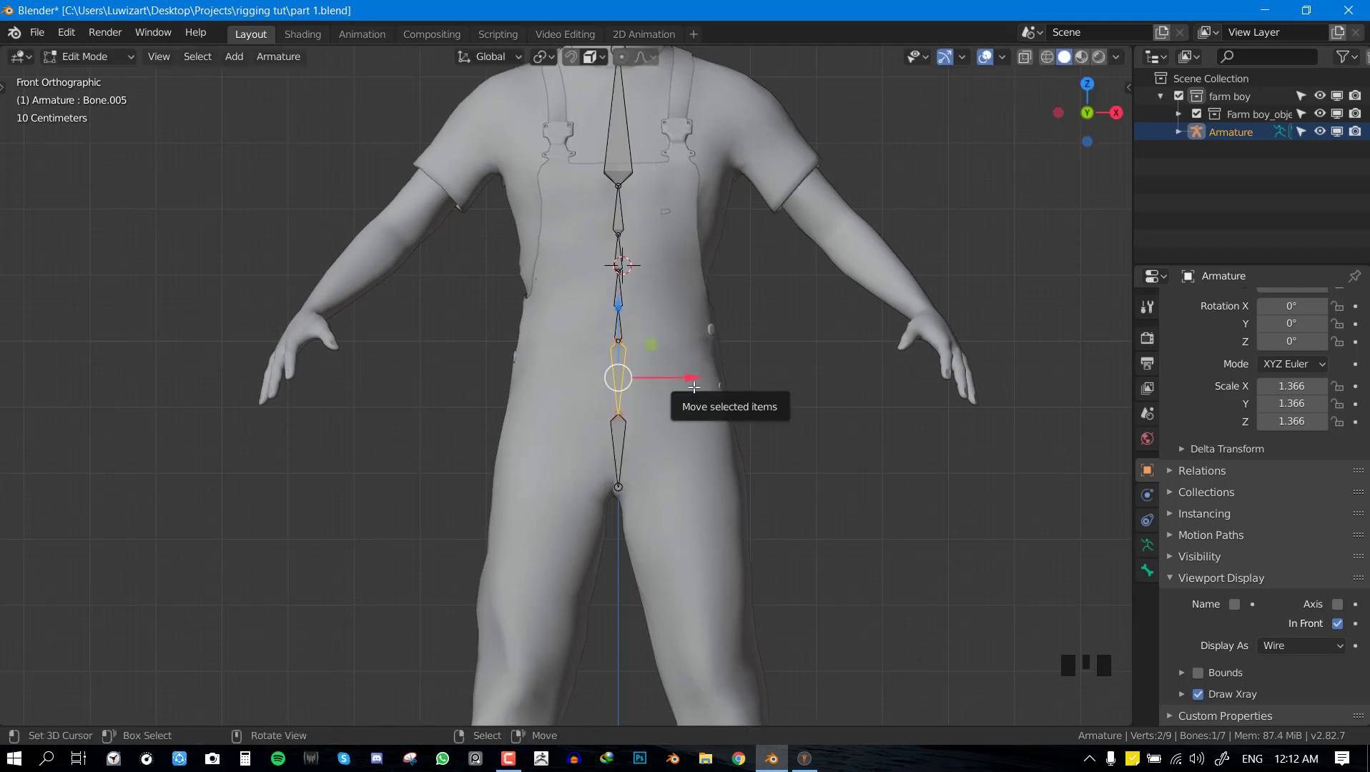
scroll(628, 372, "up", 1)
right_click(629, 316)
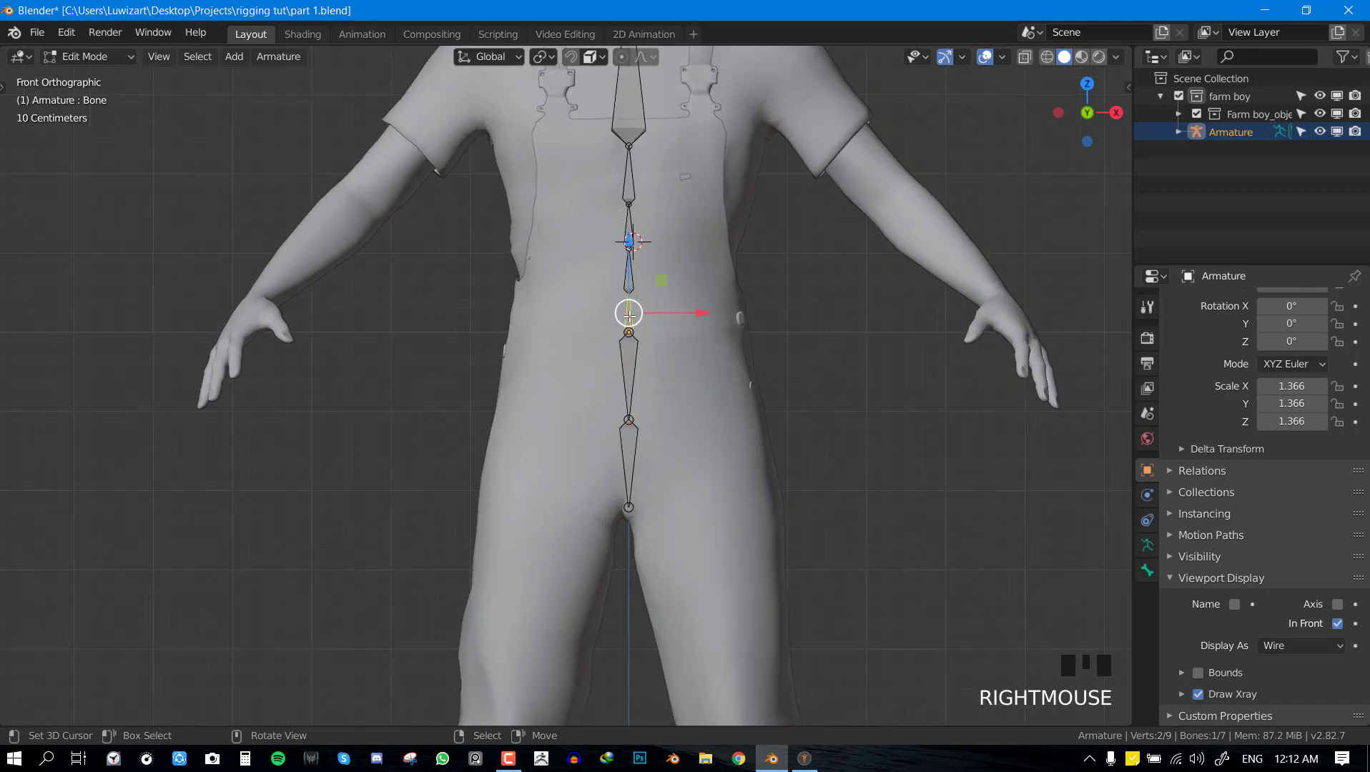
key("g")
right_click(633, 303)
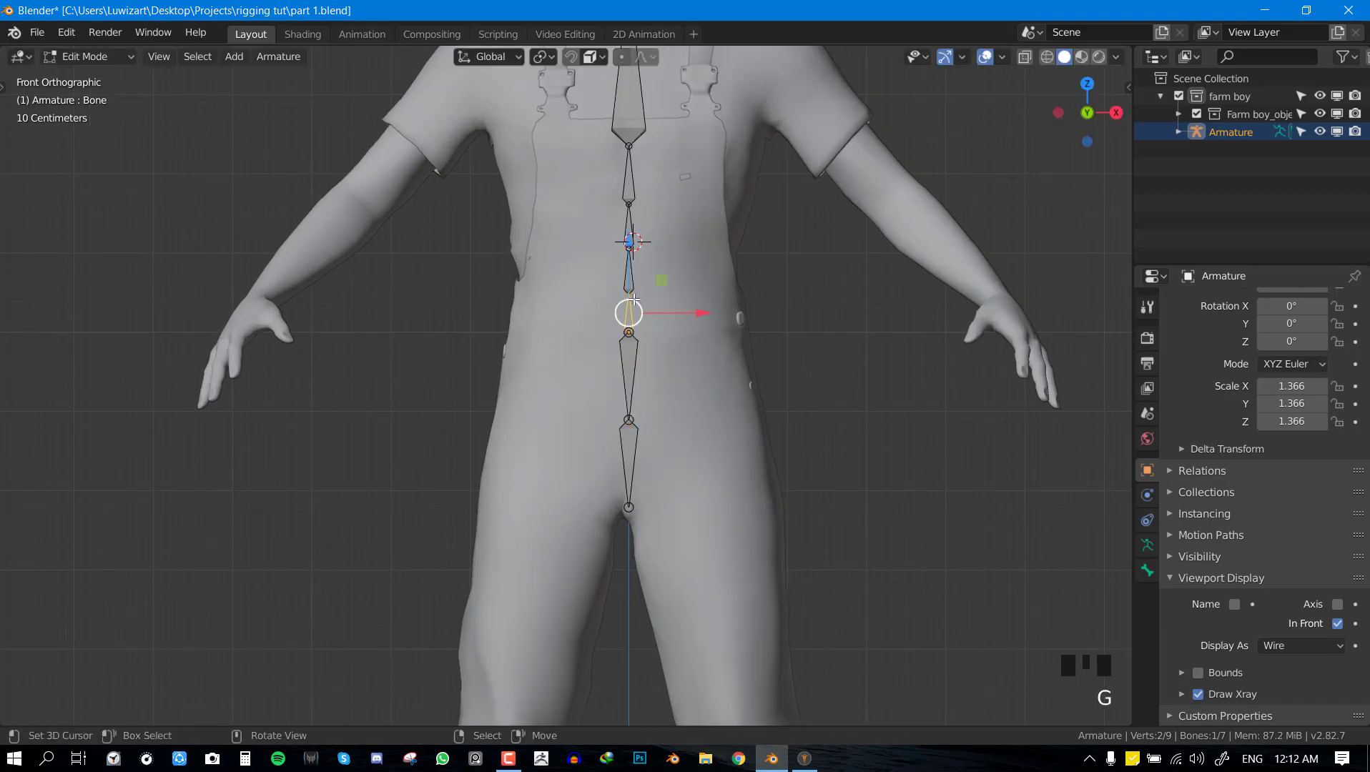
Test how the lower spine and hip bones move and rotate in Pose Mode, cancelling each transform.
key("Tab")
left_click(67, 54)
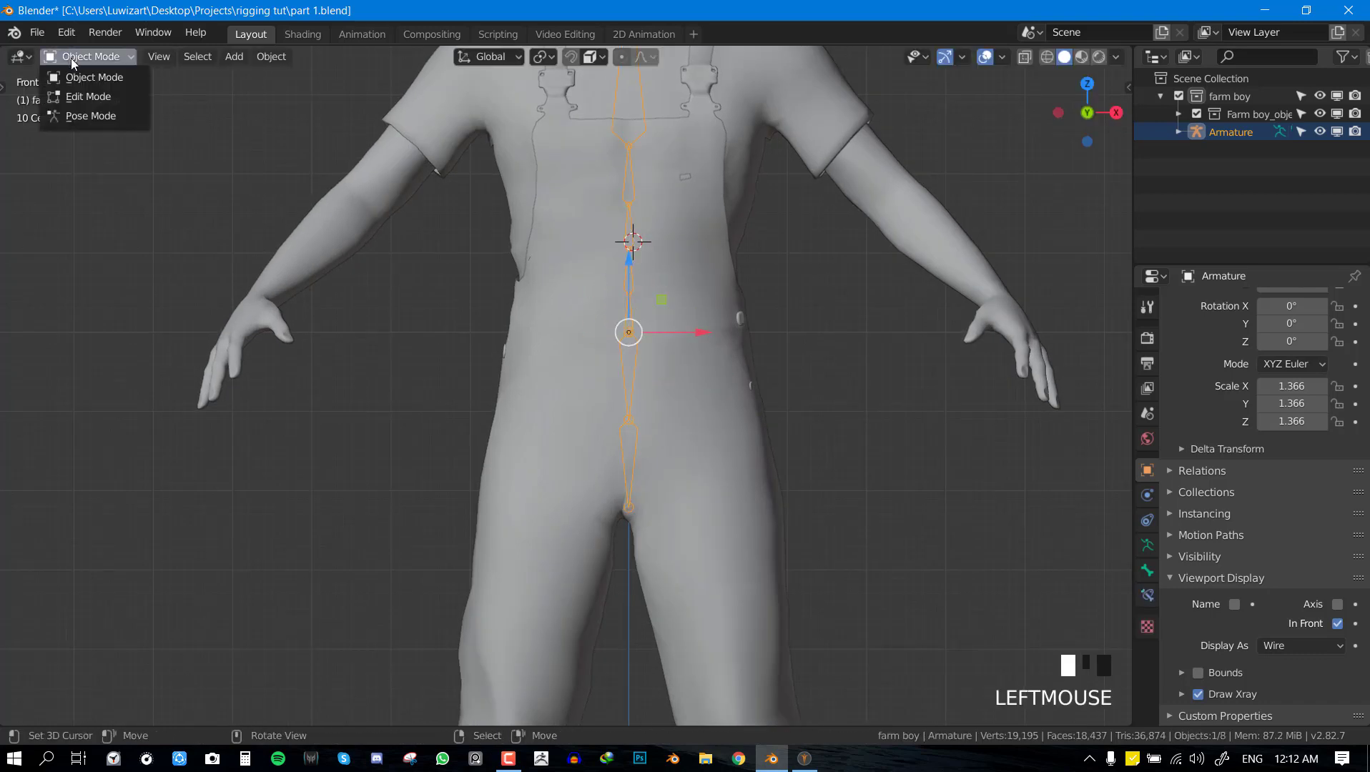
left_click(96, 106)
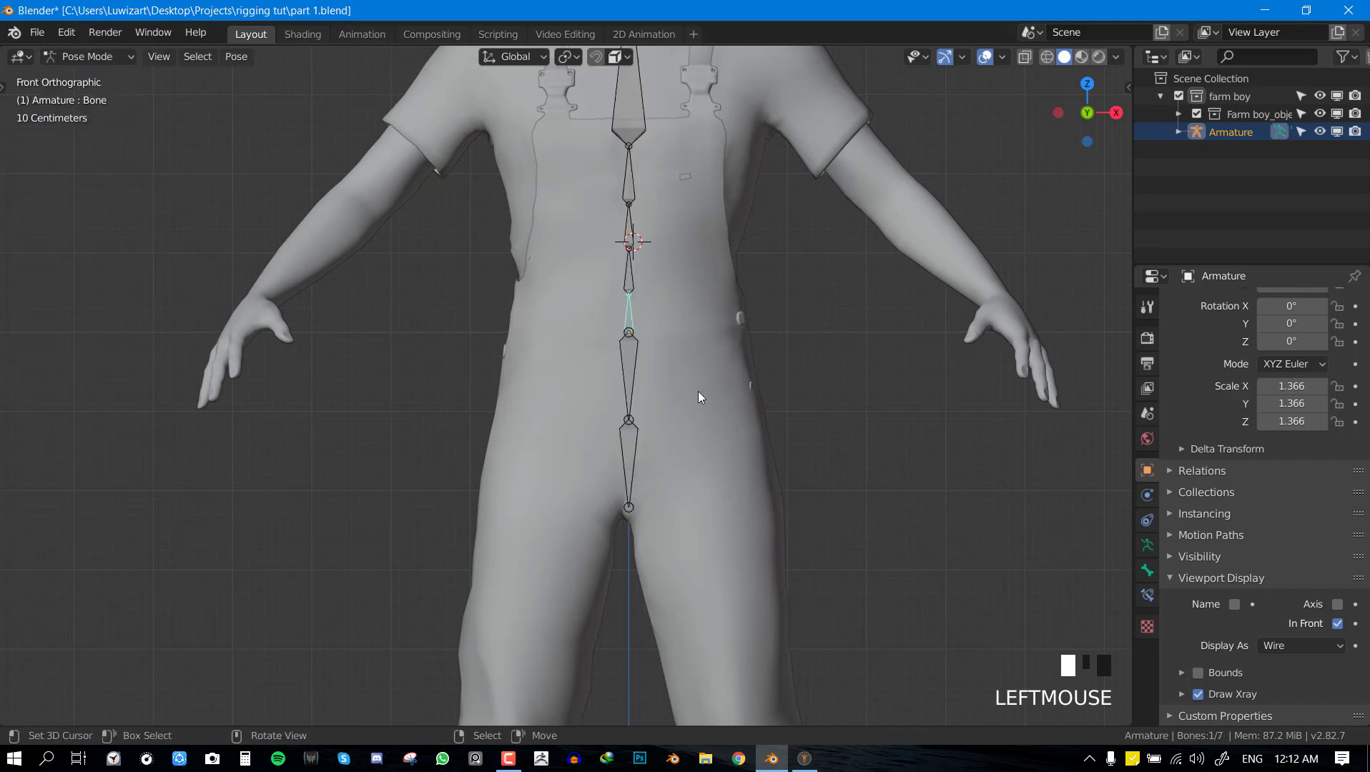
key("g")
right_click(708, 348)
right_click(636, 375)
key("r")
right_click(665, 456)
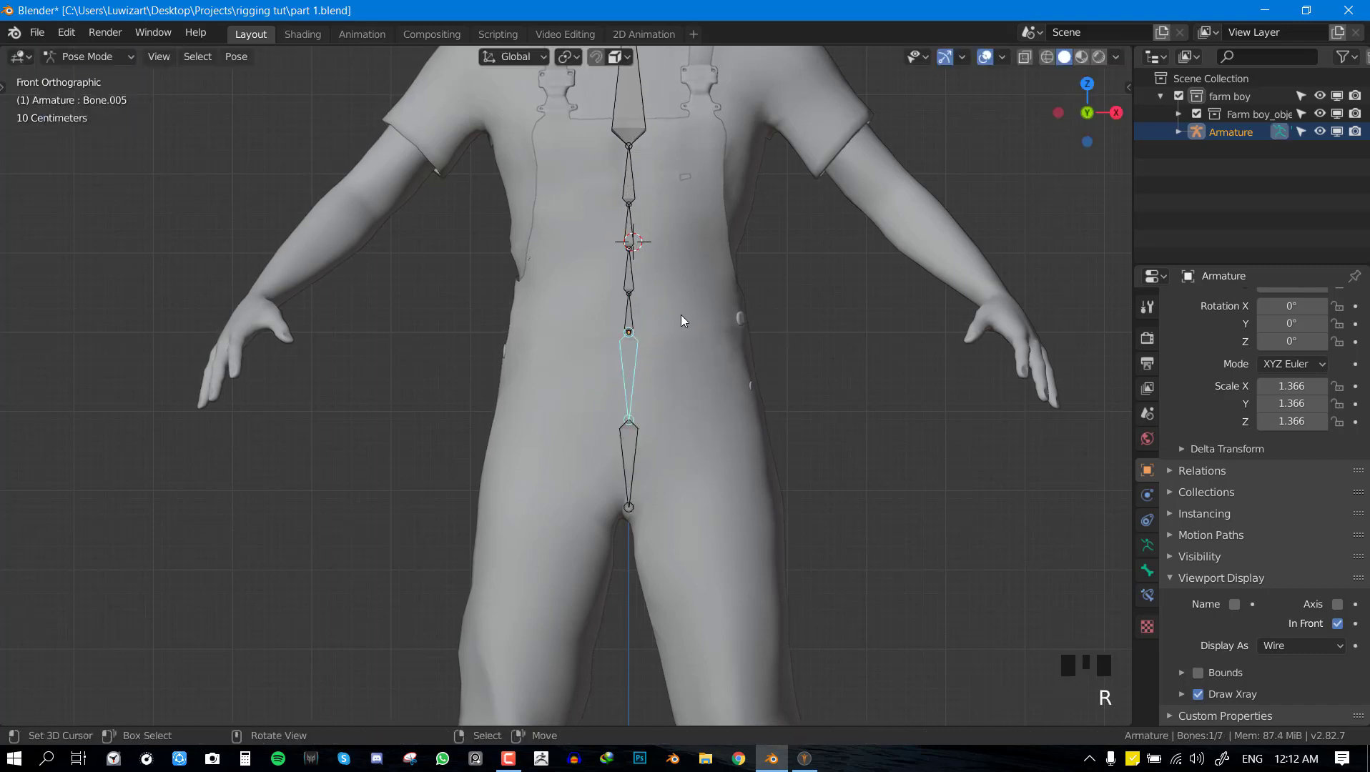
key("g")
right_click(638, 297)
left_click(638, 298)
key("g")
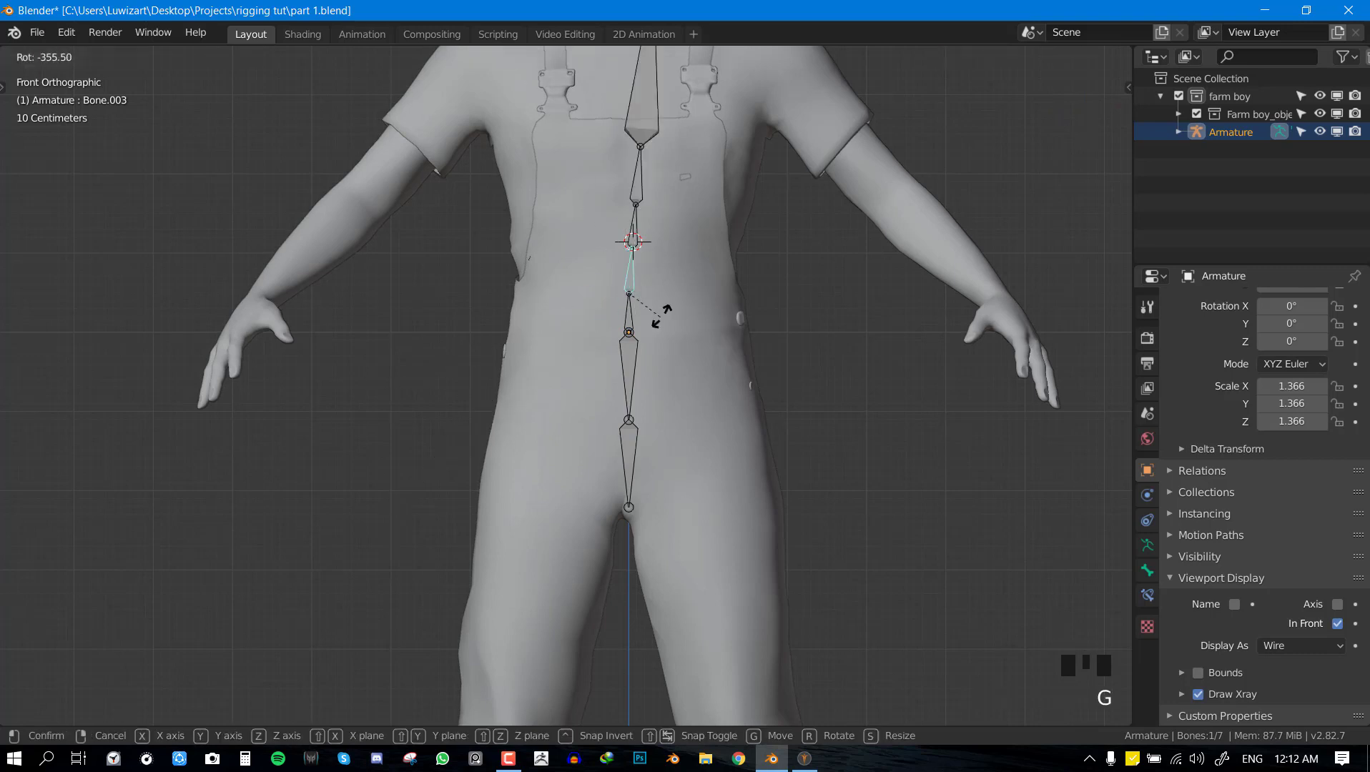
right_click(640, 325)
left_click(640, 329)
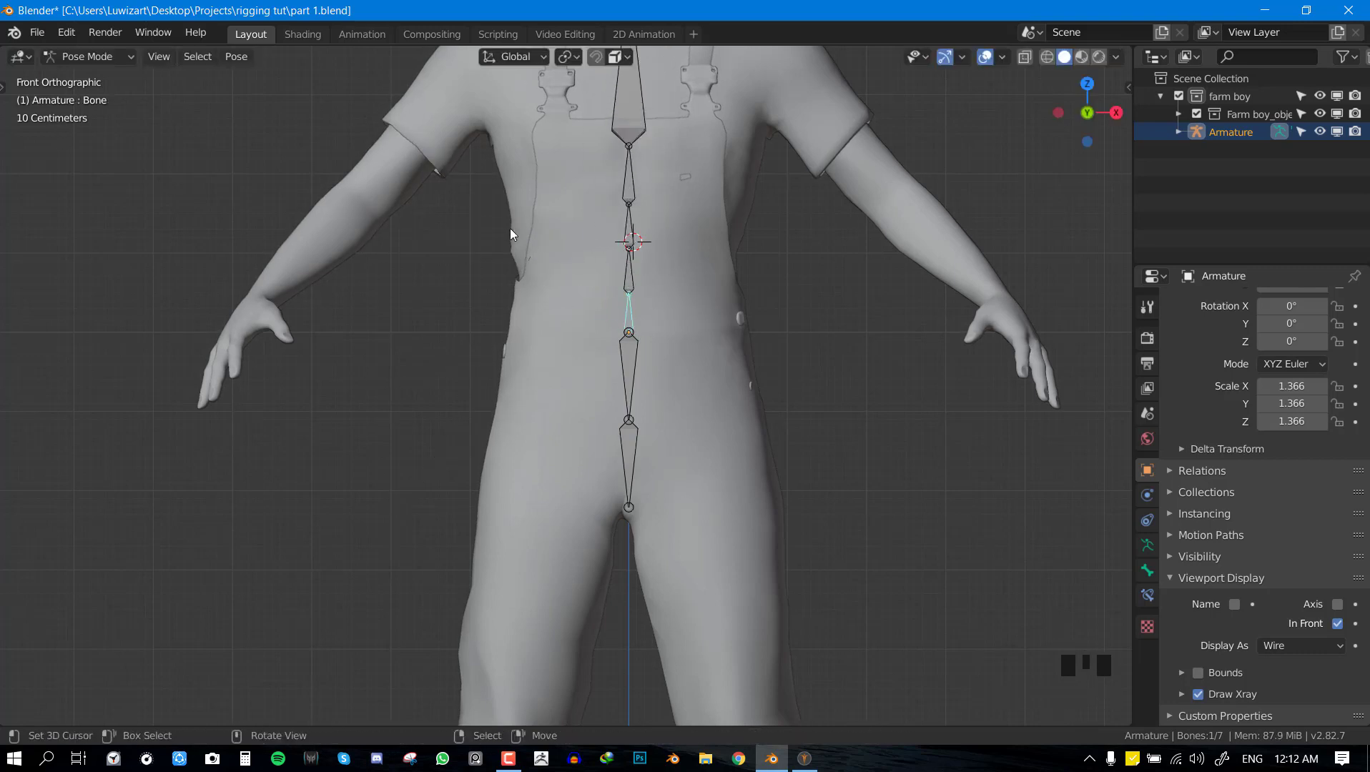
Return to Edit Mode and try to parent the lowest spine bone to the upper hip bone with the Connected option.
left_click(91, 57)
left_click(75, 95)
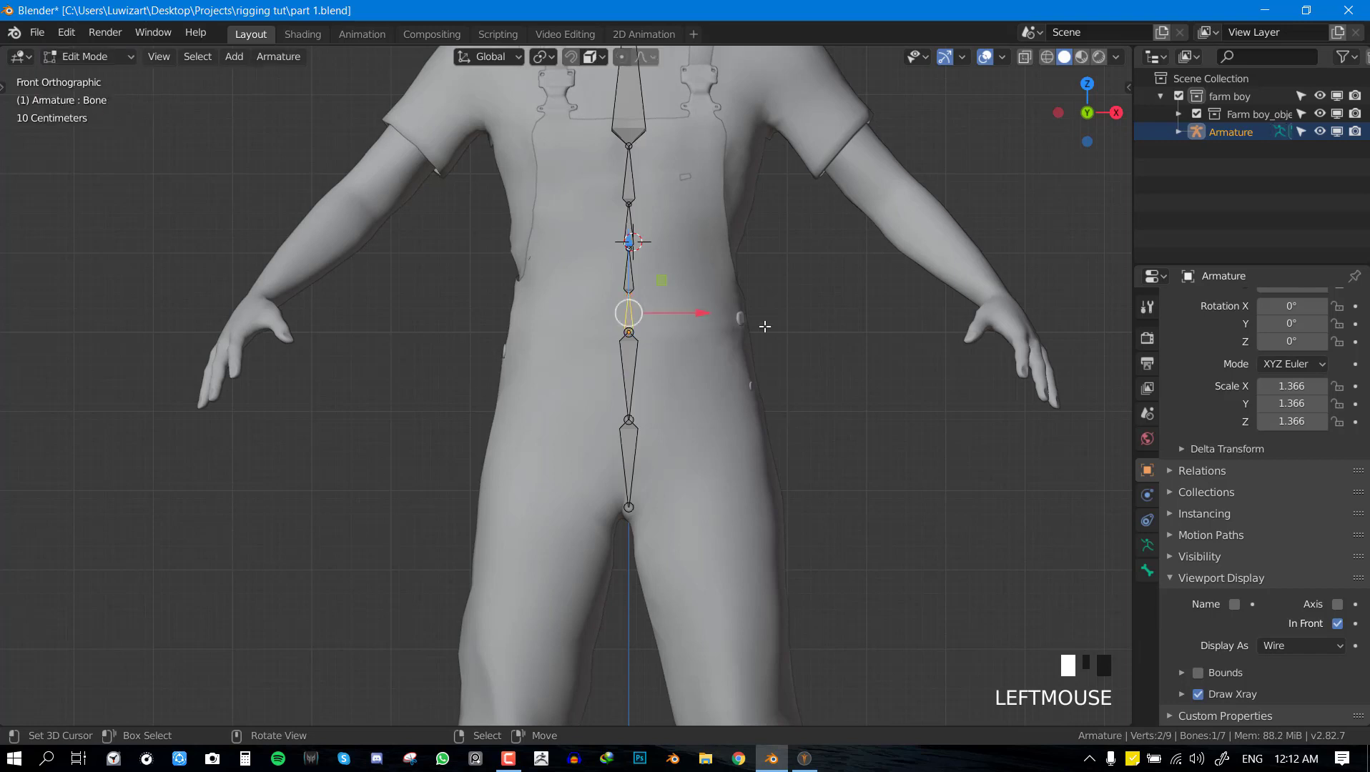
right_click(628, 309)
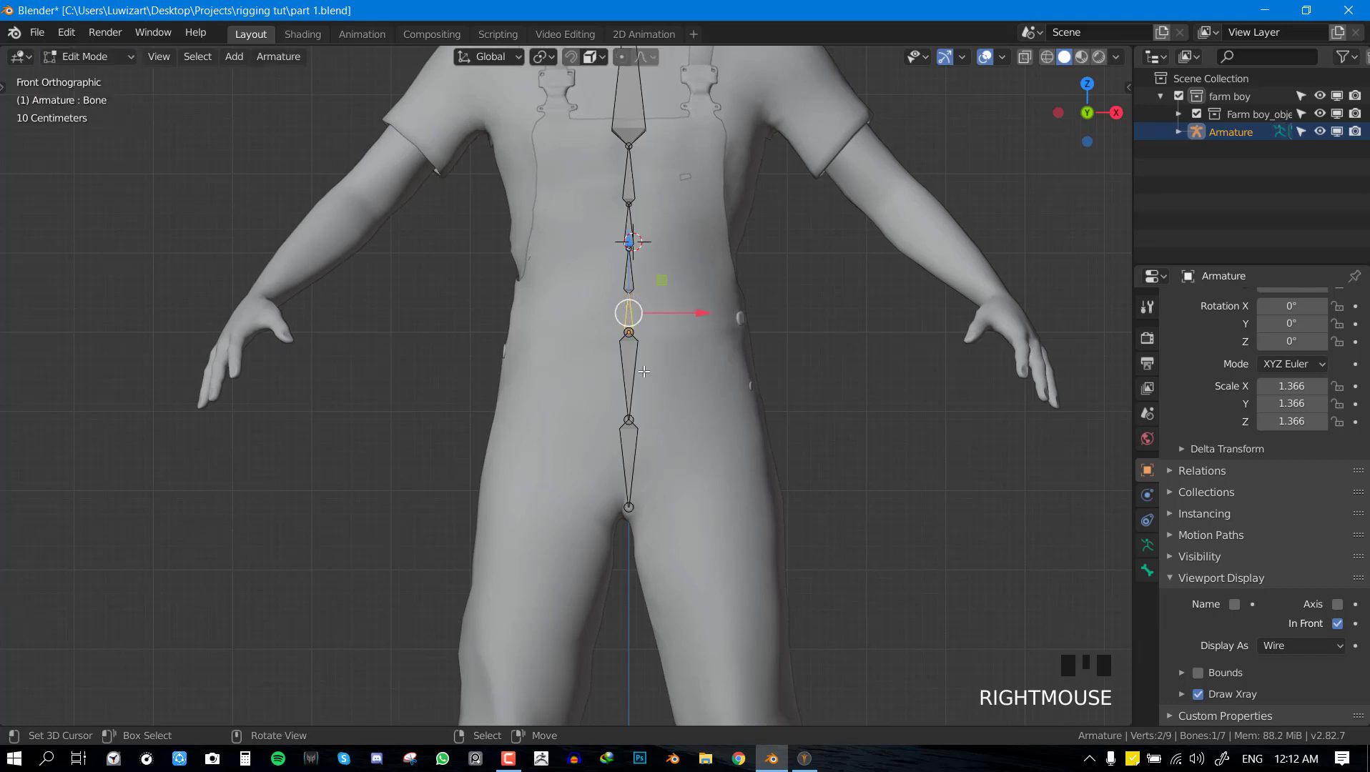
right_click(628, 343, "shift")
key("ctrl+p")
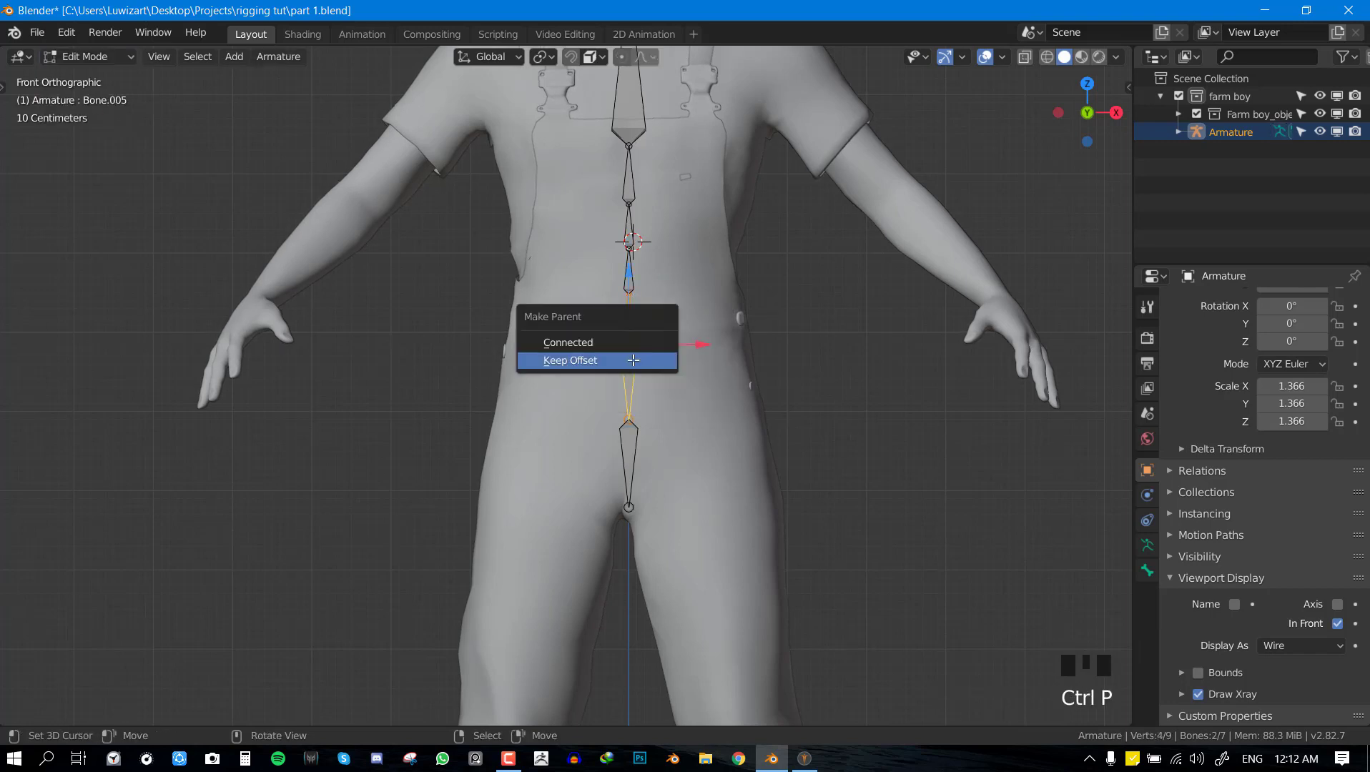
left_click(591, 348)
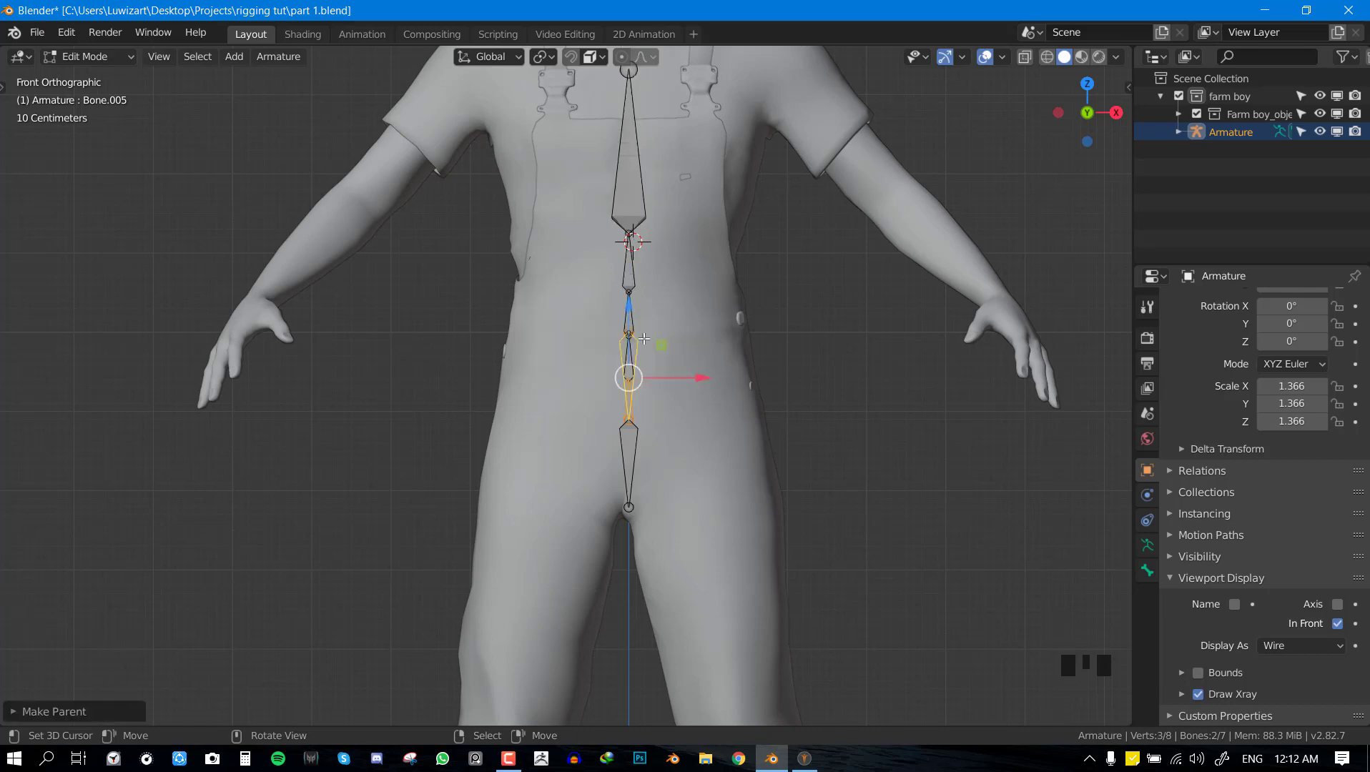
Inspect the reparented spine chain and undo the Connected parenting.
scroll(715, 286, "down", 3)
middle_click_drag(763, 328, 620, 205)
scroll(687, 272, "up", 1)
key("KP_1")
key("ctrl+z")
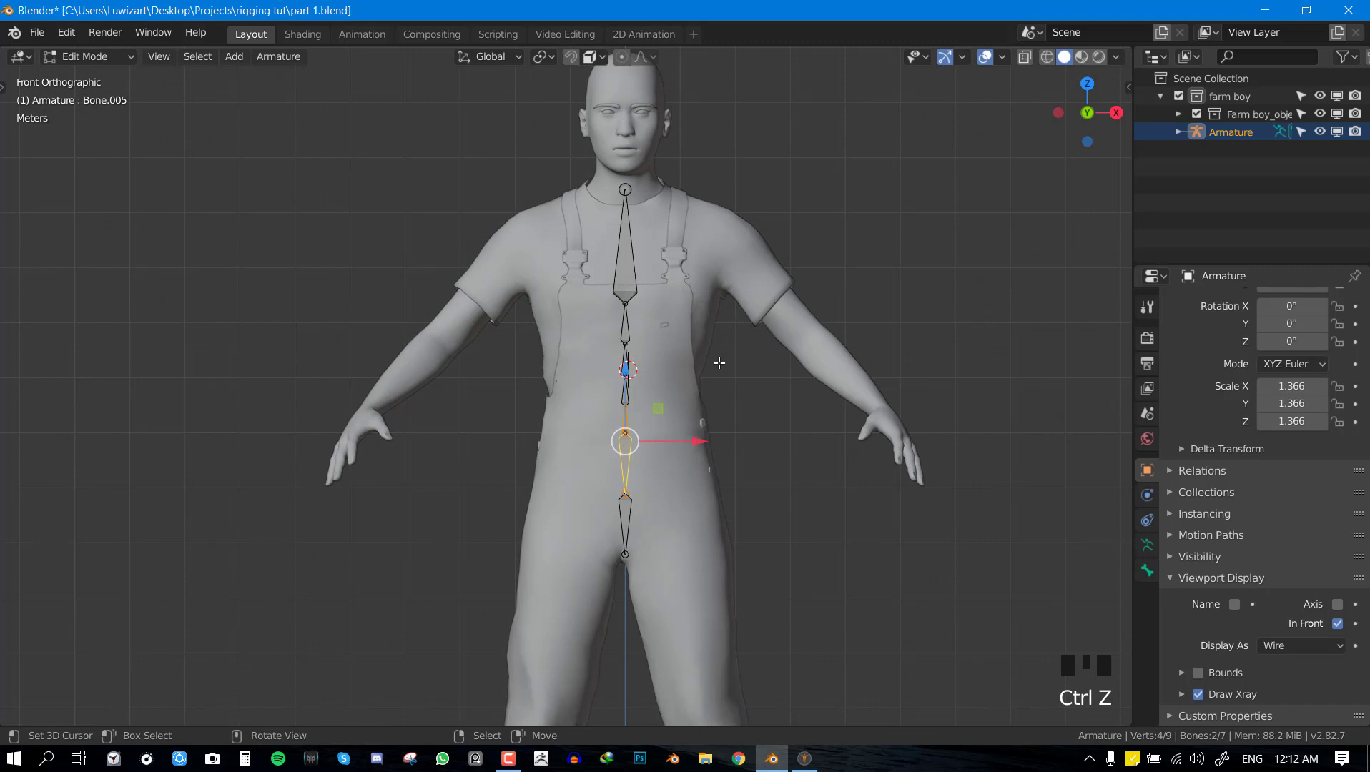
Parent the lowest spine bone to the upper hip bone with the Keep Offset option.
scroll(651, 423, "up", 3)
middle_click_drag(785, 465, 734, 387, "shift")
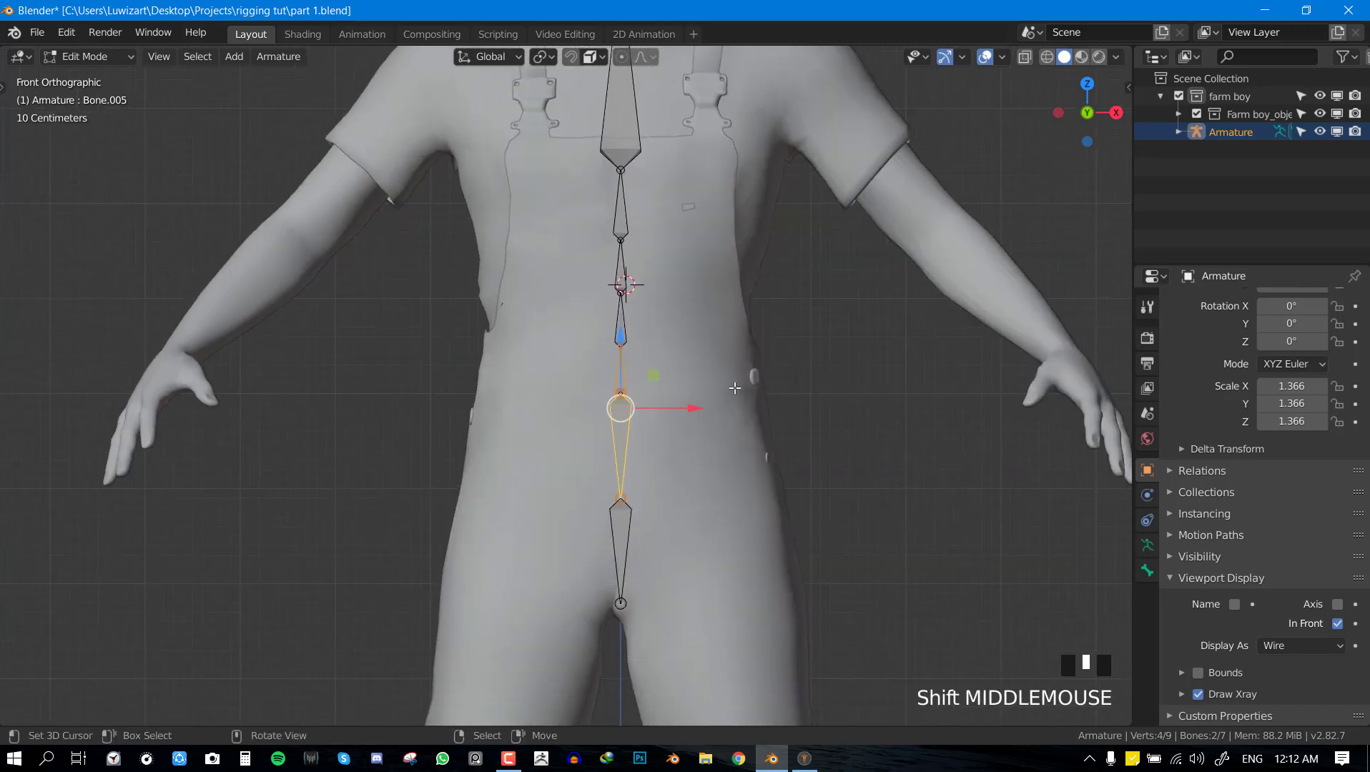
key("ctrl+p")
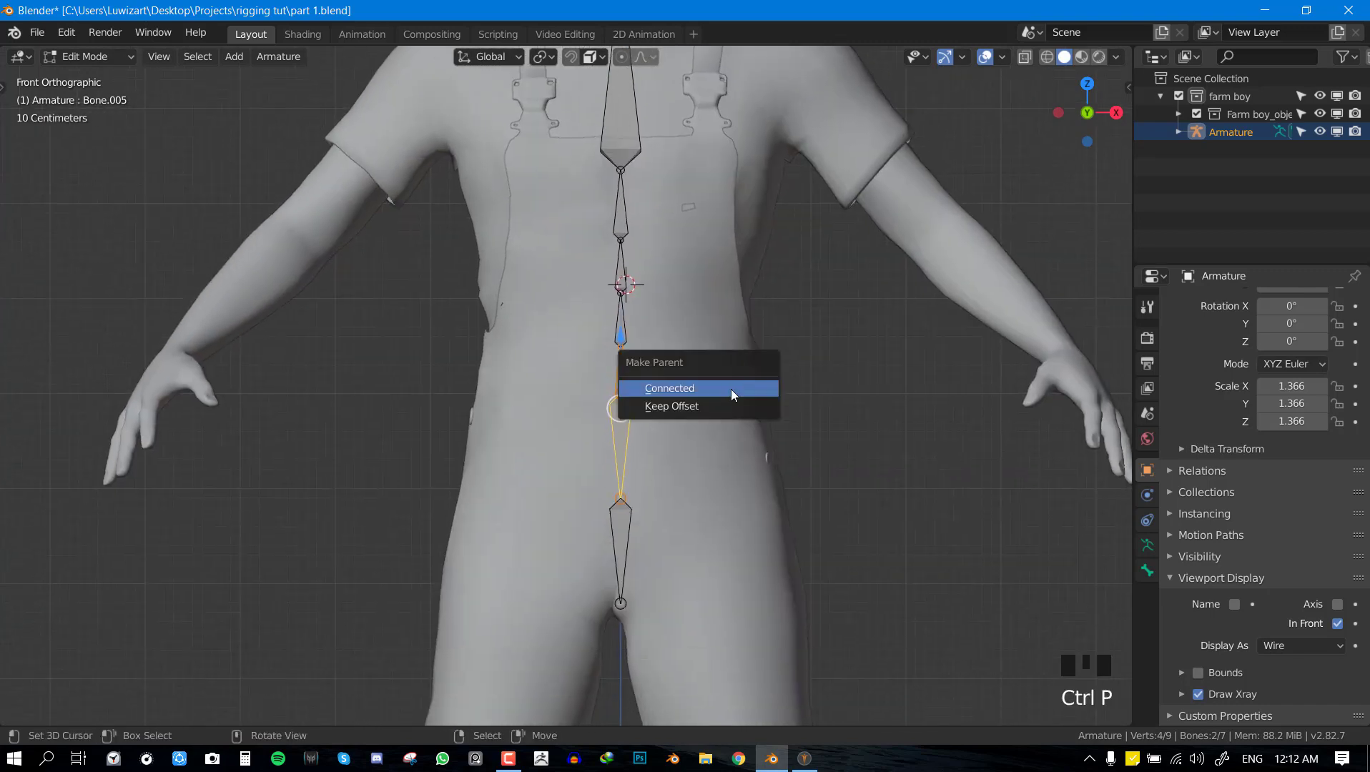
left_click(713, 405)
Test-rotate the upper and lower hip bones in Pose Mode, cancel both rotations, and deselect everything.
key("Tab")
key("ctrl+Tab")
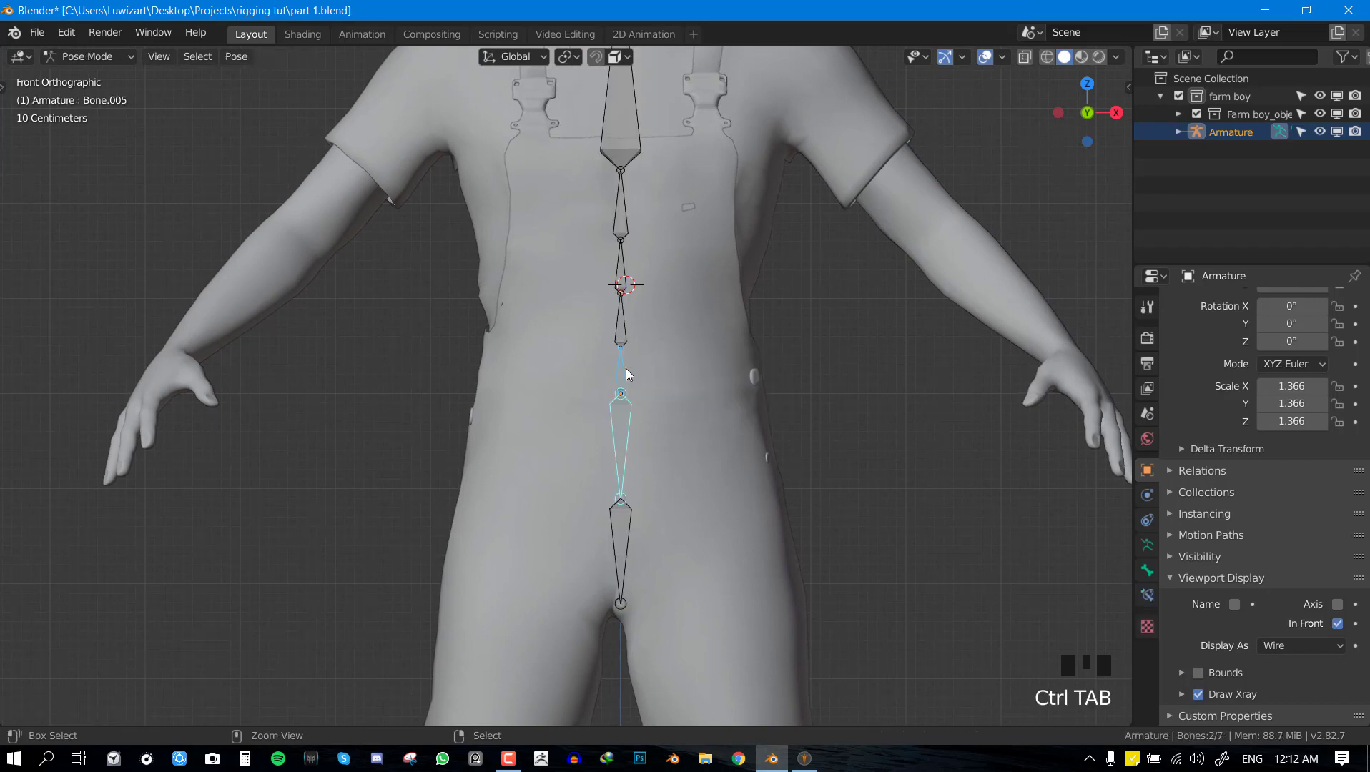
right_click(627, 372)
scroll(751, 309, "down", 2)
key("r")
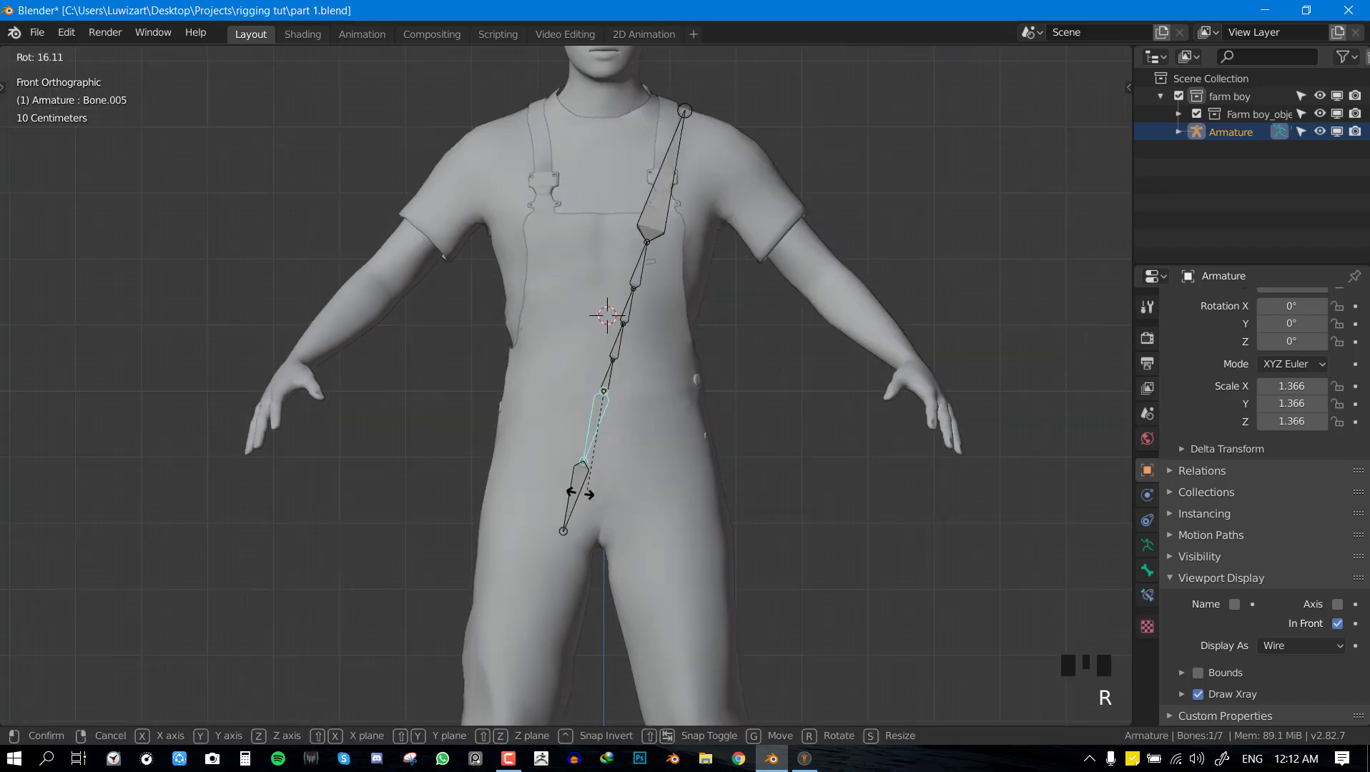
key("Escape")
right_click(603, 512)
key("r")
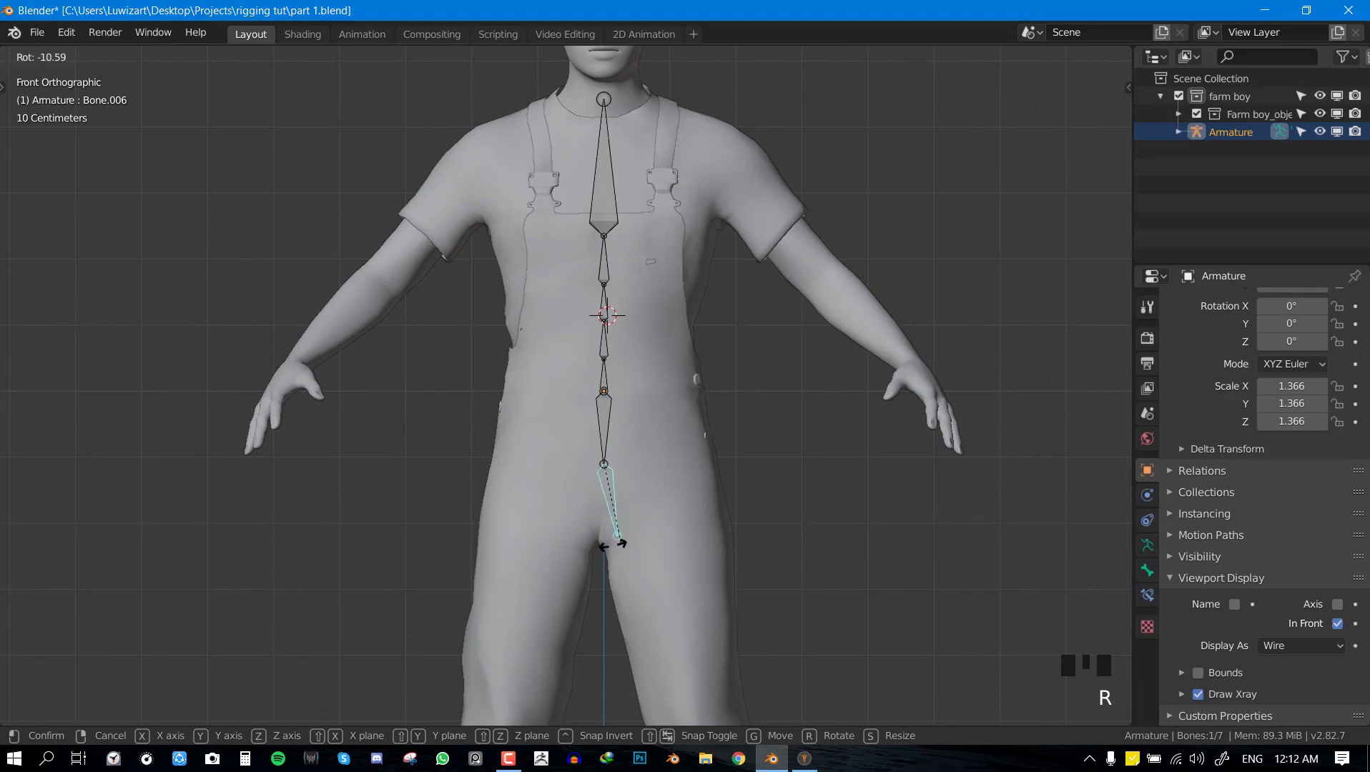
right_click(613, 543)
right_click(603, 414)
scroll(666, 386, "up", 2)
key("alt+a")
scroll(684, 356, "down", 1)
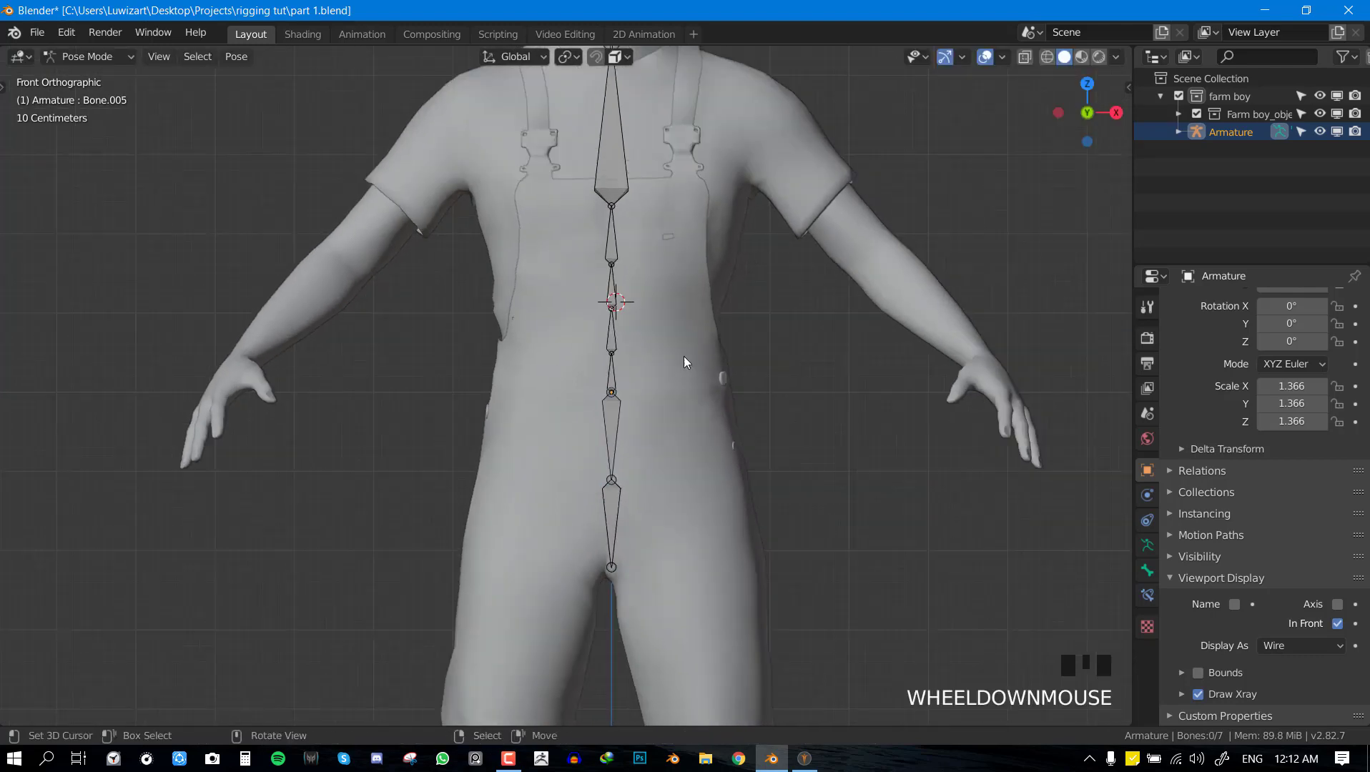
In Edit Mode, extrude a neck bone from the chest bone's tip up and forward to just below the ear.
scroll(684, 356, "down", 3)
middle_click_drag(685, 356, 700, 397, "shift")
key("KP_3")
scroll(709, 194, "up", 3)
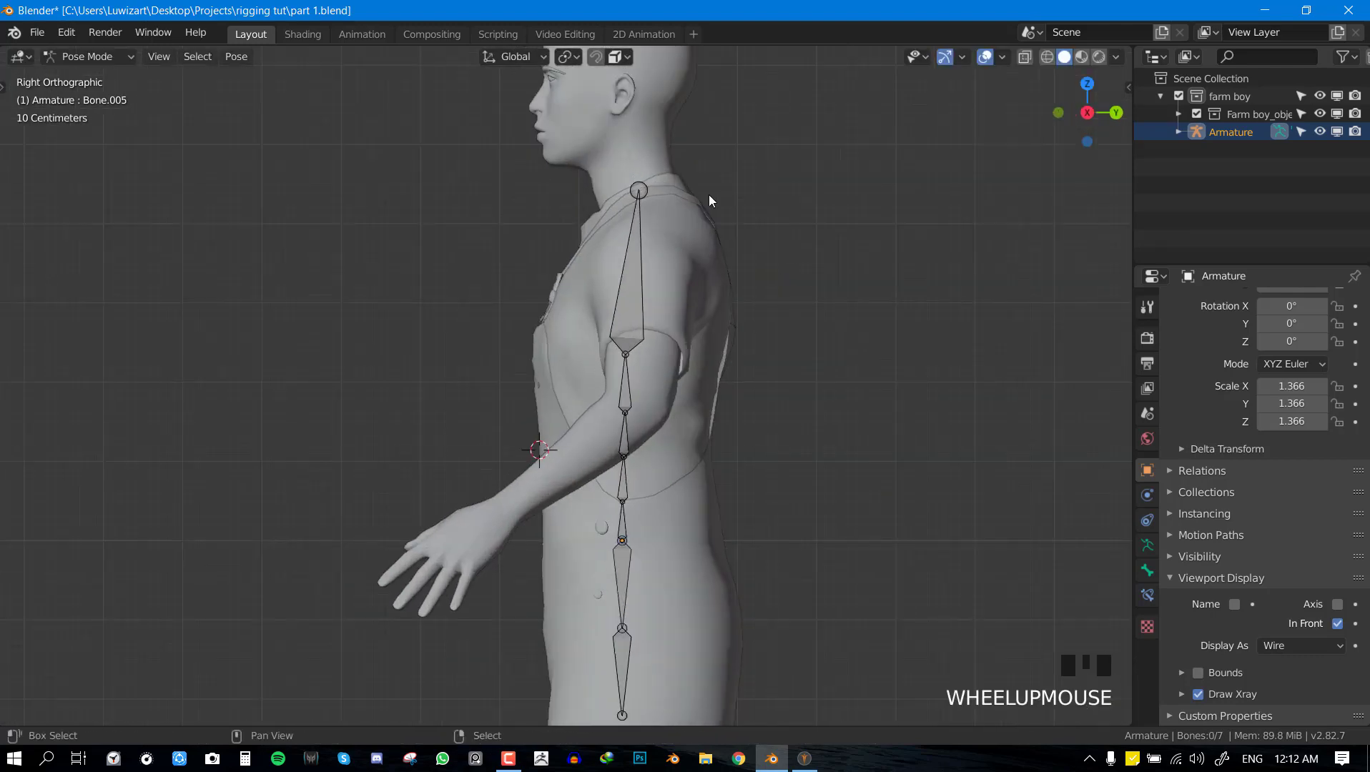
scroll(709, 194, "up", 2)
key("Tab")
right_click(701, 415)
scroll(706, 406, "down", 2)
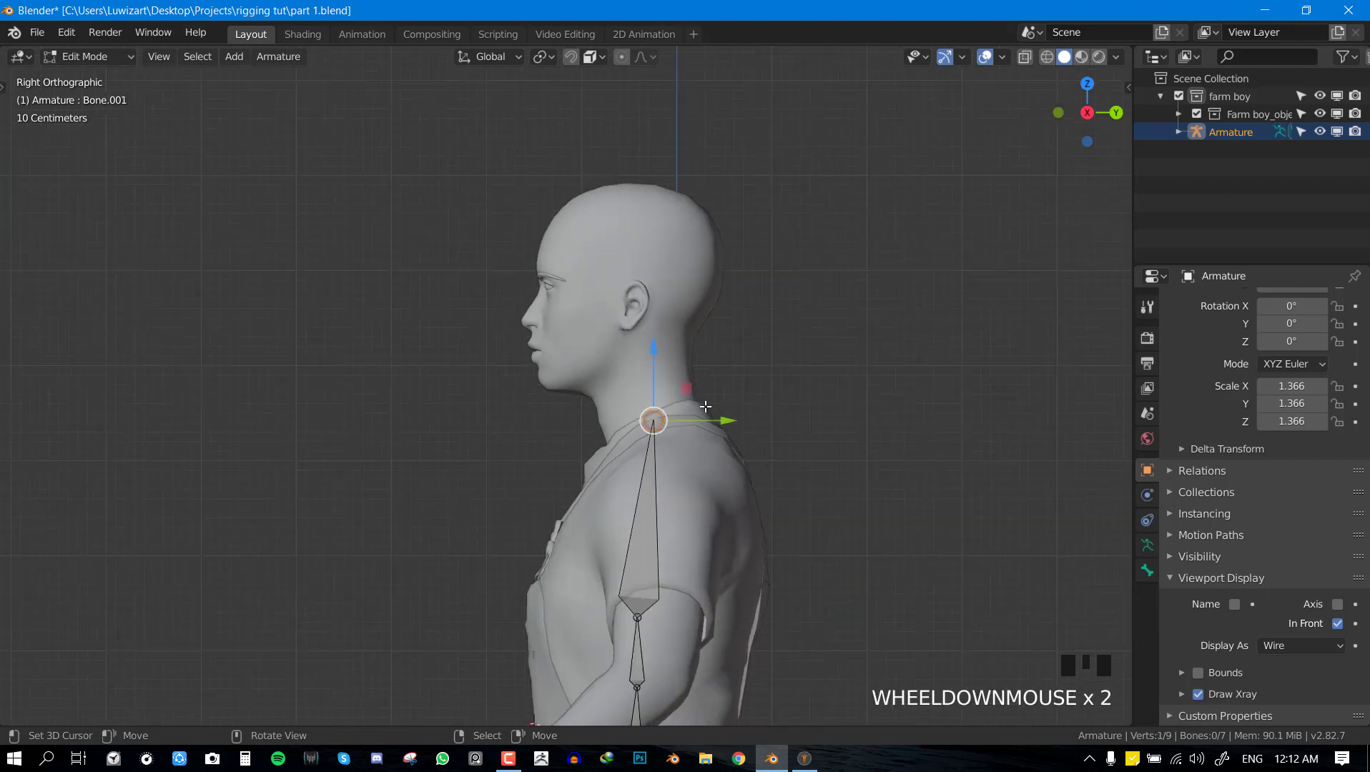
scroll(706, 407, "up", 2)
key("e")
left_click(683, 318)
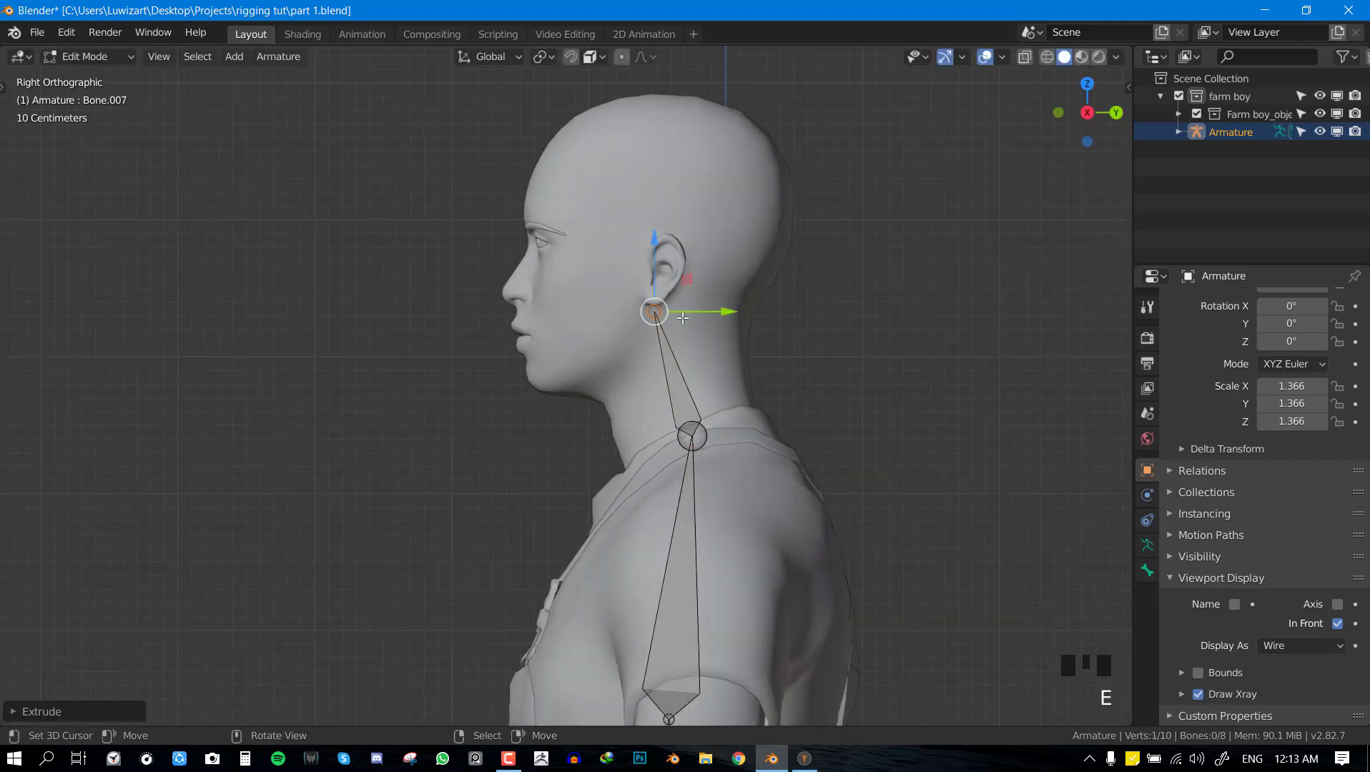
middle_click_drag(684, 317, 698, 377, "shift")
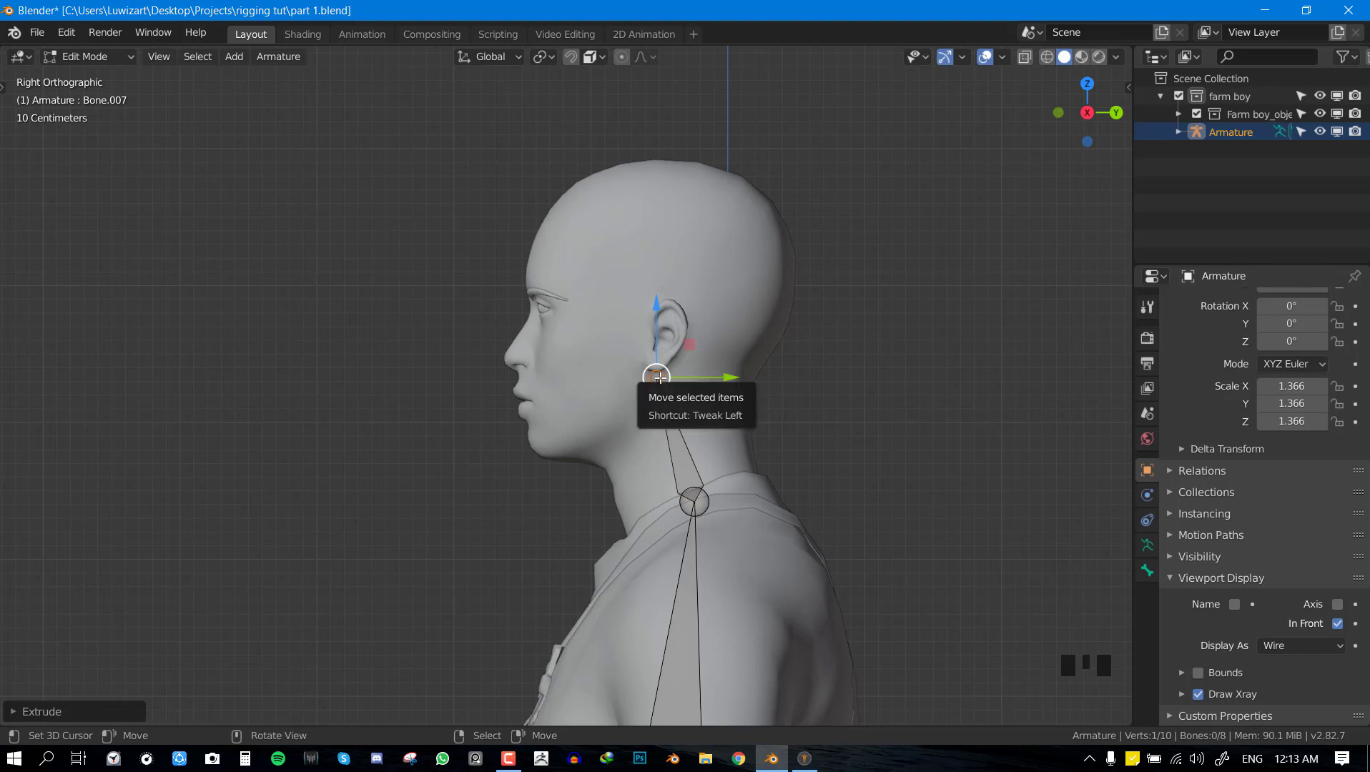
Extrude a head bone from the neck bone's tip up to just above the crown of the head.
middle_click_drag(659, 376, 657, 339, "shift")
key("e")
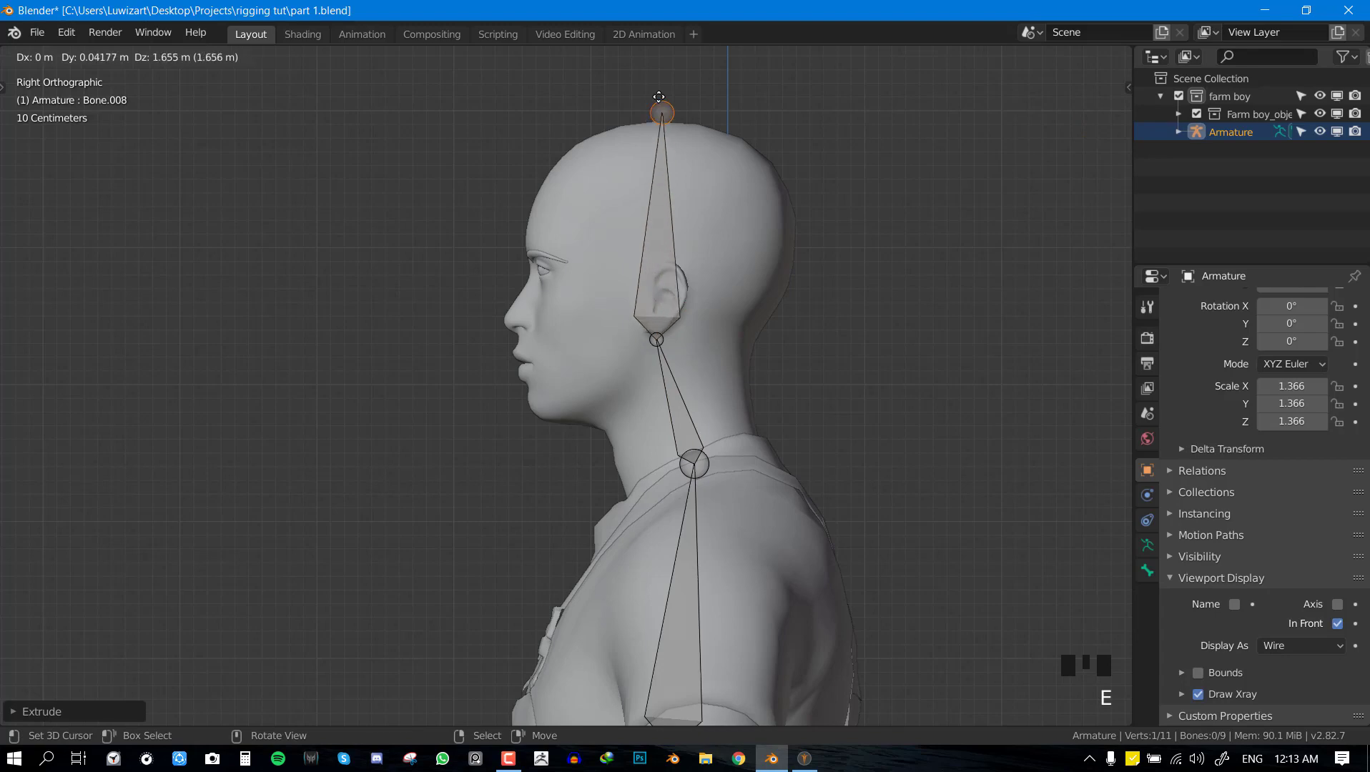
left_click(659, 96)
Lower the joint between the neck and head bones slightly and save the file.
right_click_drag(648, 358, 652, 375)
key("ctrl+s")
Try to build an arm chain on the character's left side, extruding from the neck base joint to the shoulder, elbow and wrist.
key("KP_1")
middle_click_drag(692, 472, 692, 270, "shift")
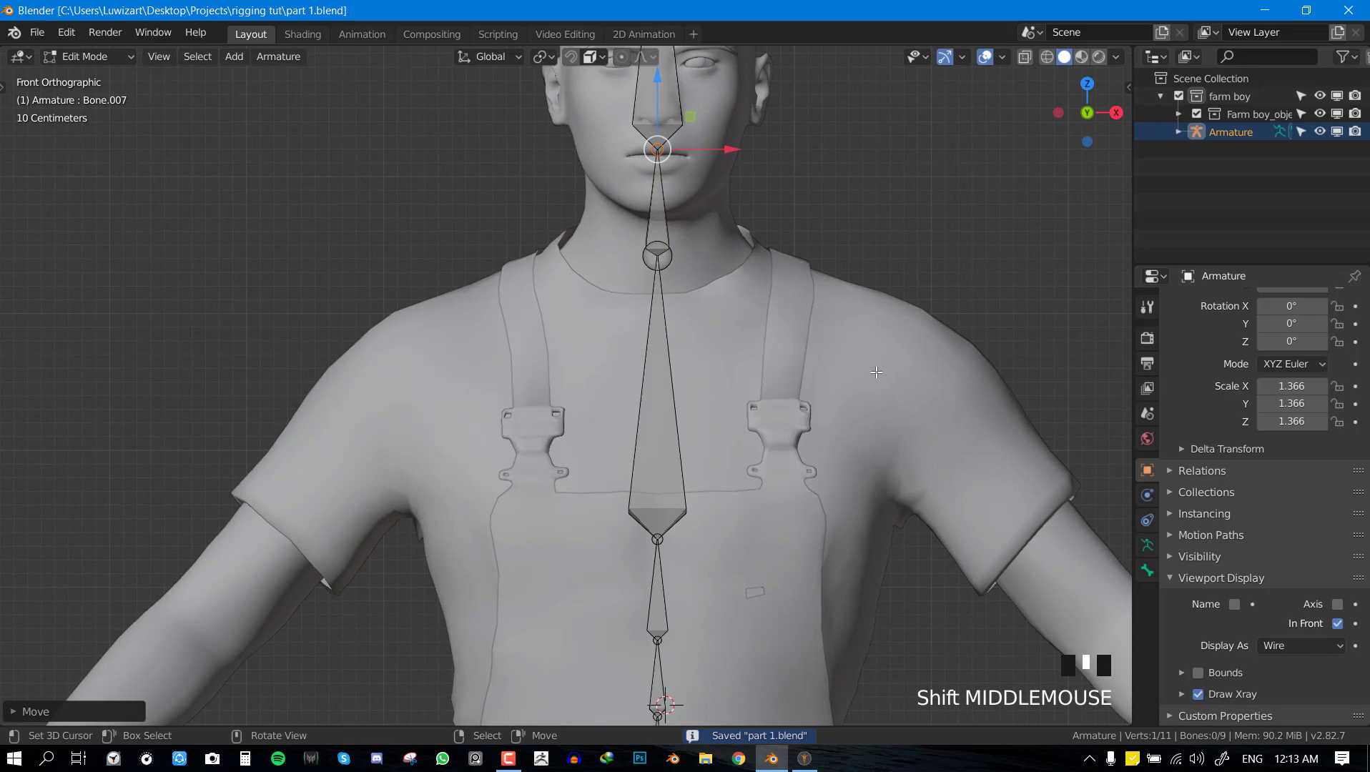
middle_click_drag(877, 372, 692, 292, "shift")
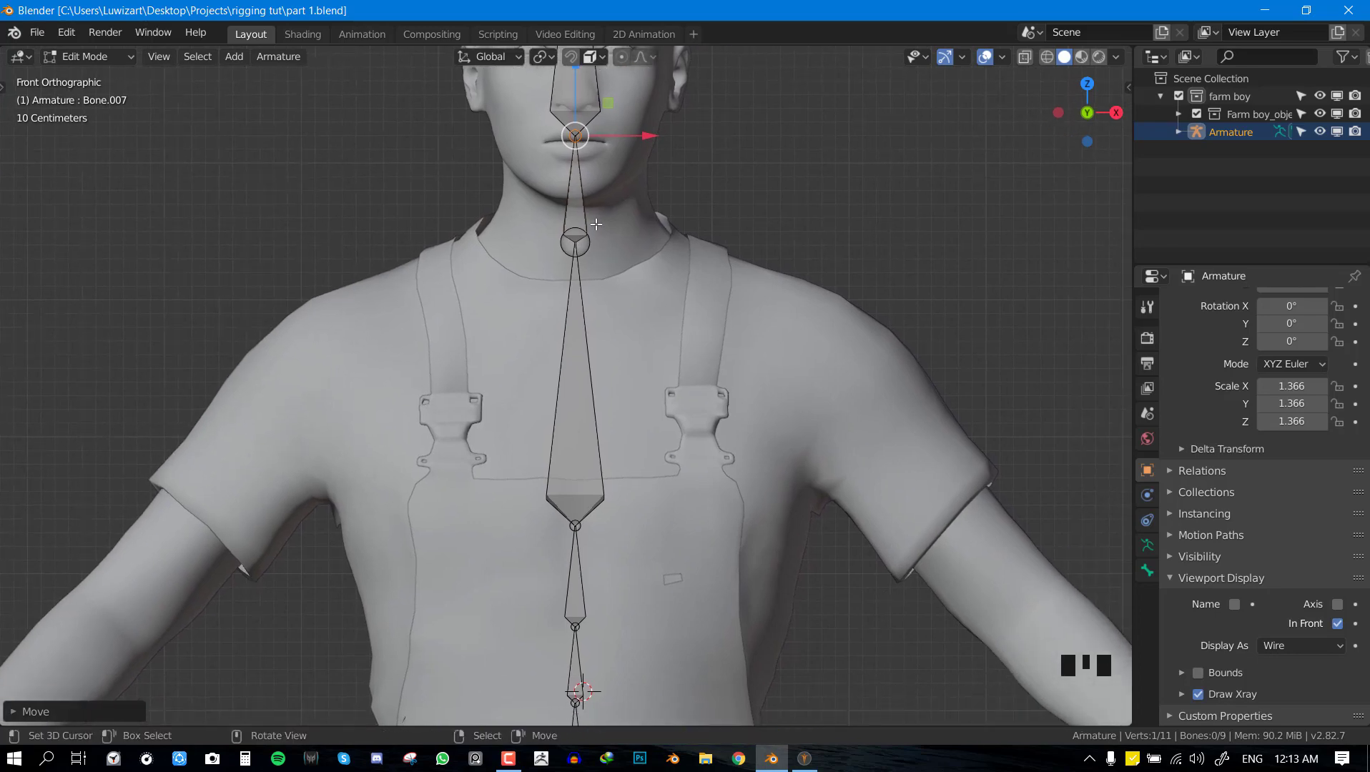
right_click(570, 245)
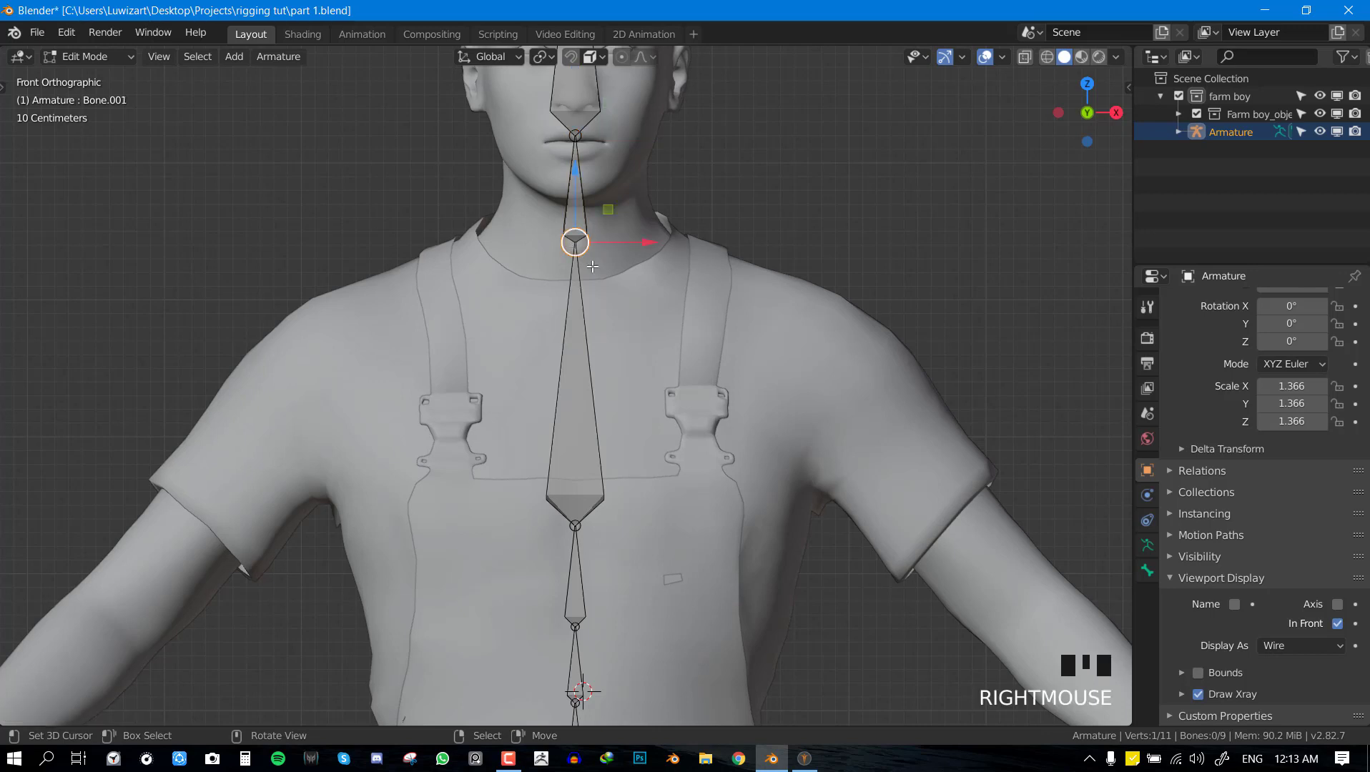
key("e")
left_click(869, 375)
scroll(733, 386, "down", 3)
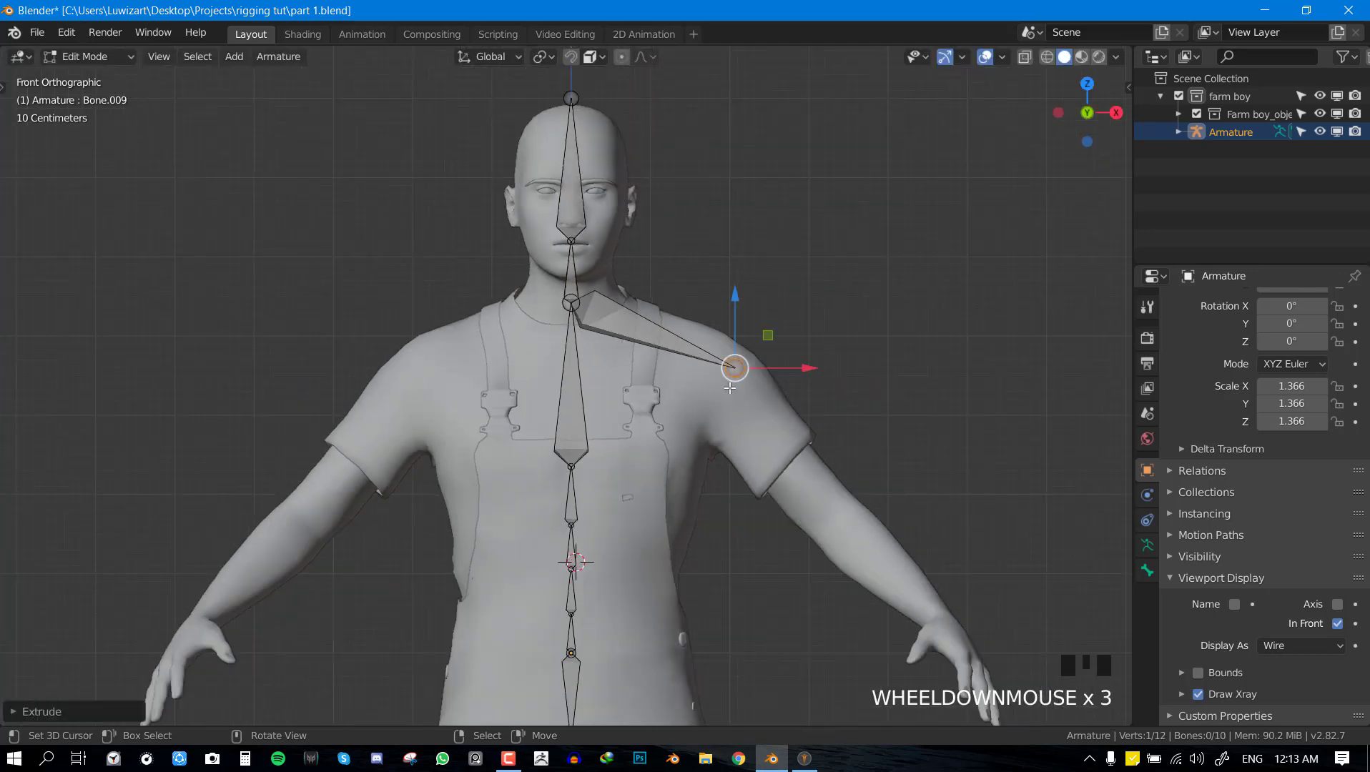
key("e")
left_click(827, 506)
key("e")
left_click(969, 644)
middle_click_drag(969, 644, 805, 534)
Undo the extruded shoulder and arm bones and return to the front view.
key("ctrl+z")
key("ctrl+z")
key("ctrl+z")
key("ctrl+z")
key("KP_1")
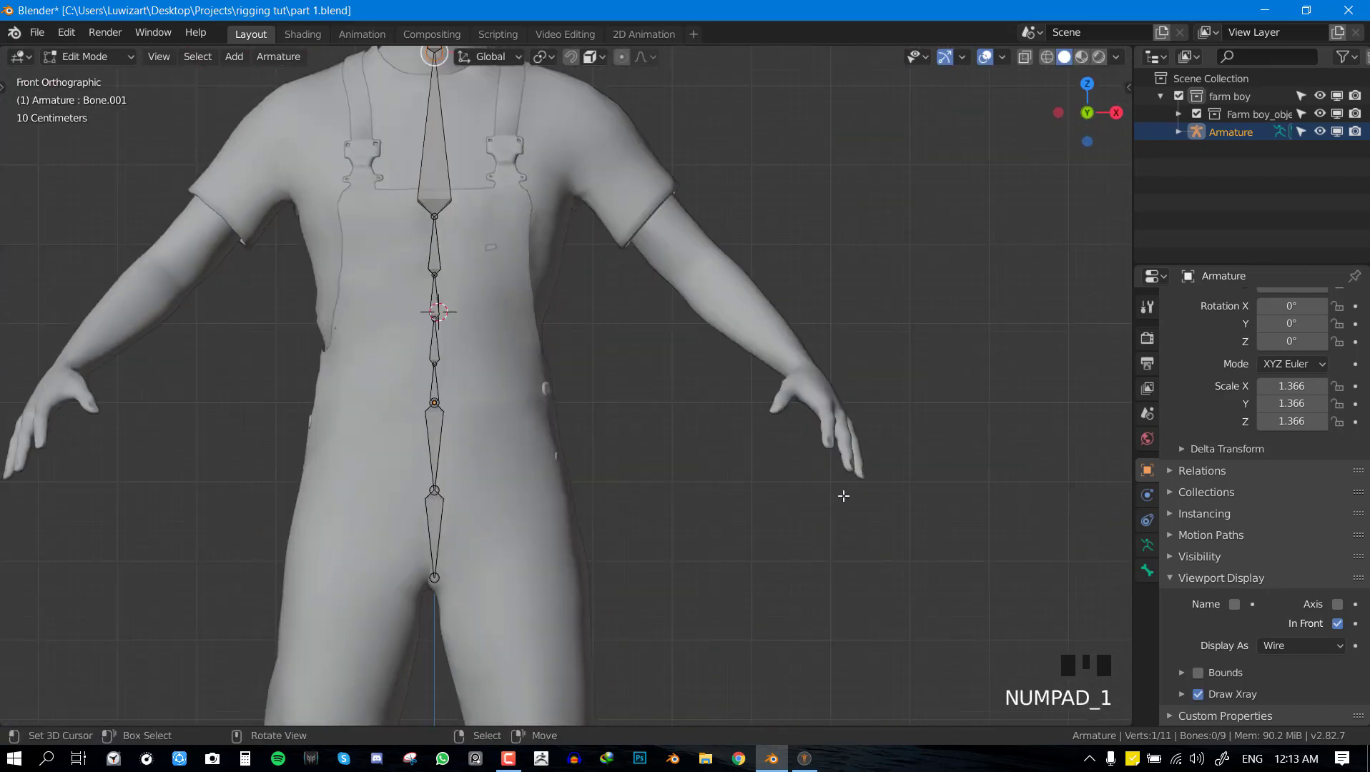
Enable snapping with Volume as the snap target.
mouse_move(856, 364)
middle_mouse_down("shift")
mouse_move(866, 480)
mouse_move(908, 433)
mouse_move(872, 347)
middle_mouse_up("shift")
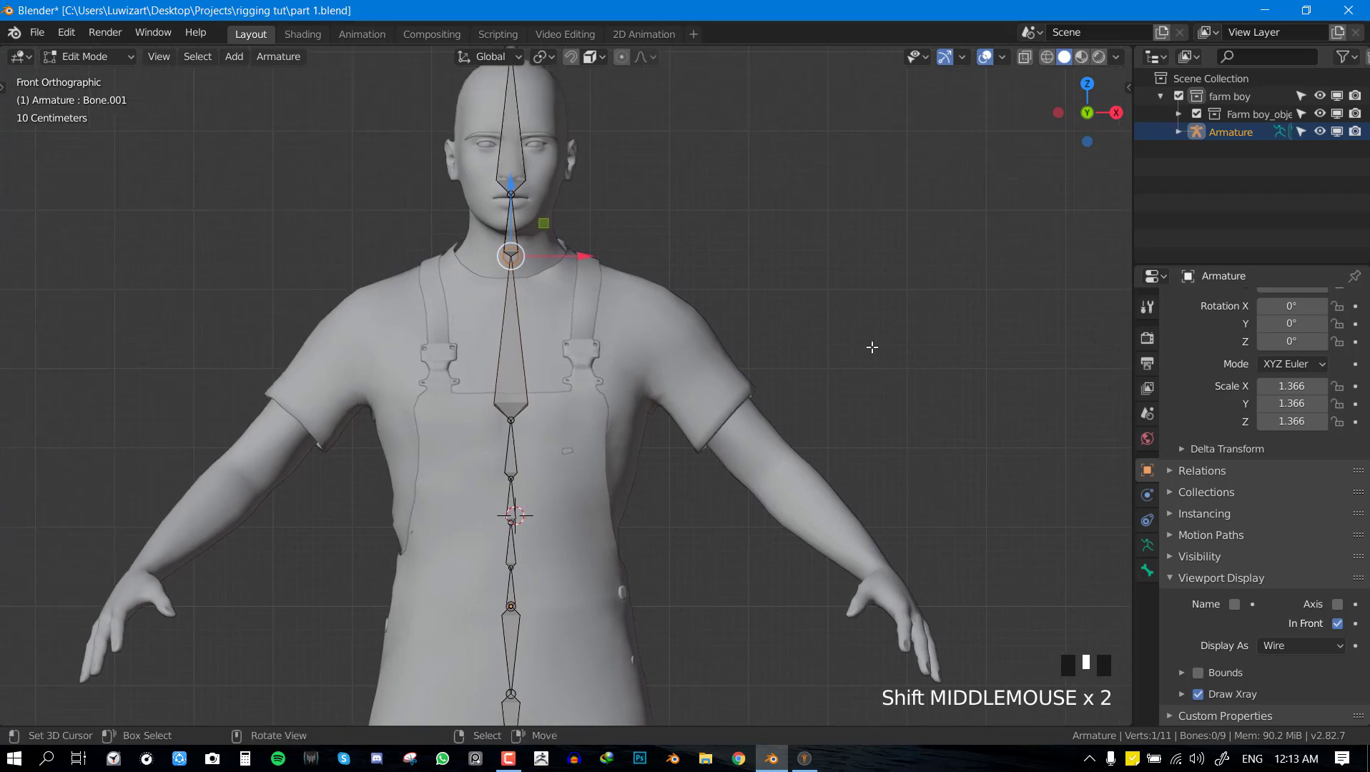
left_click(570, 57)
middle_click_drag(614, 221, 589, 161, "shift")
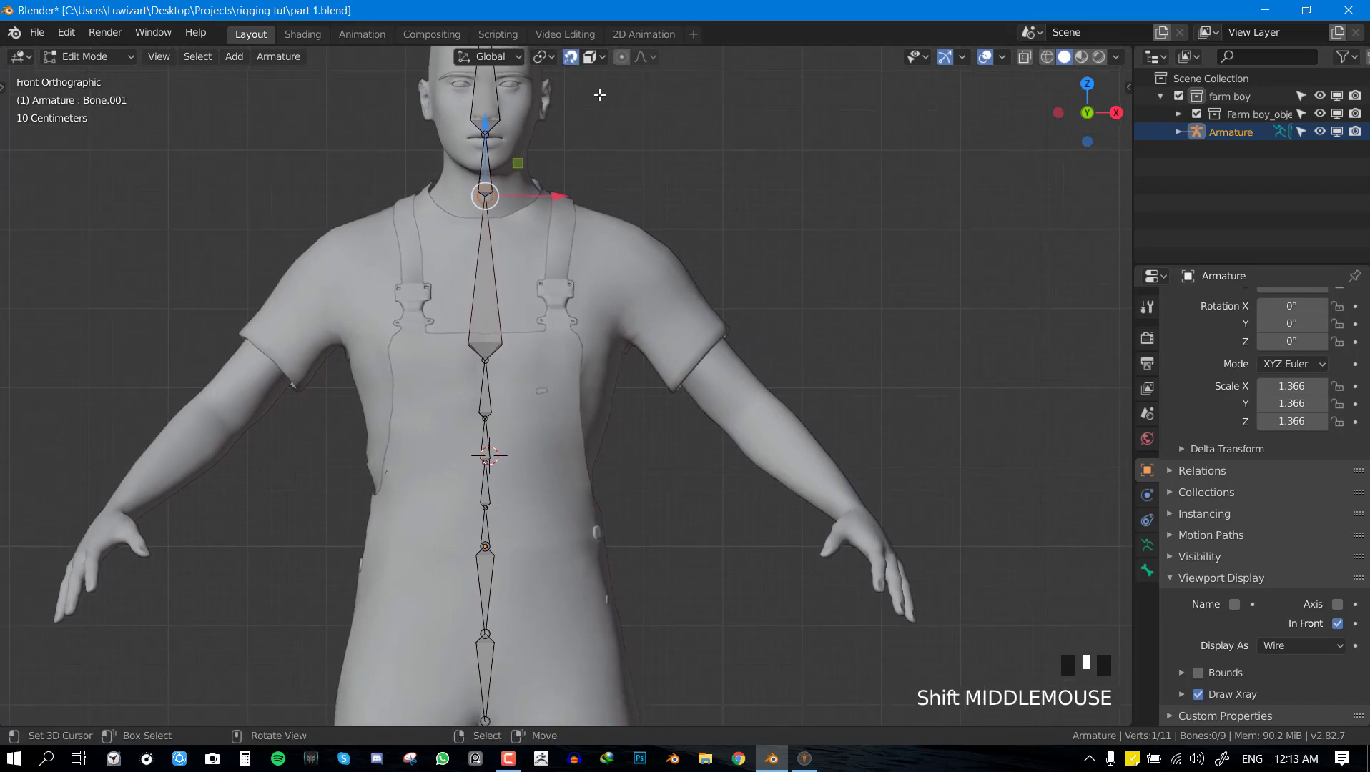
left_click(595, 59)
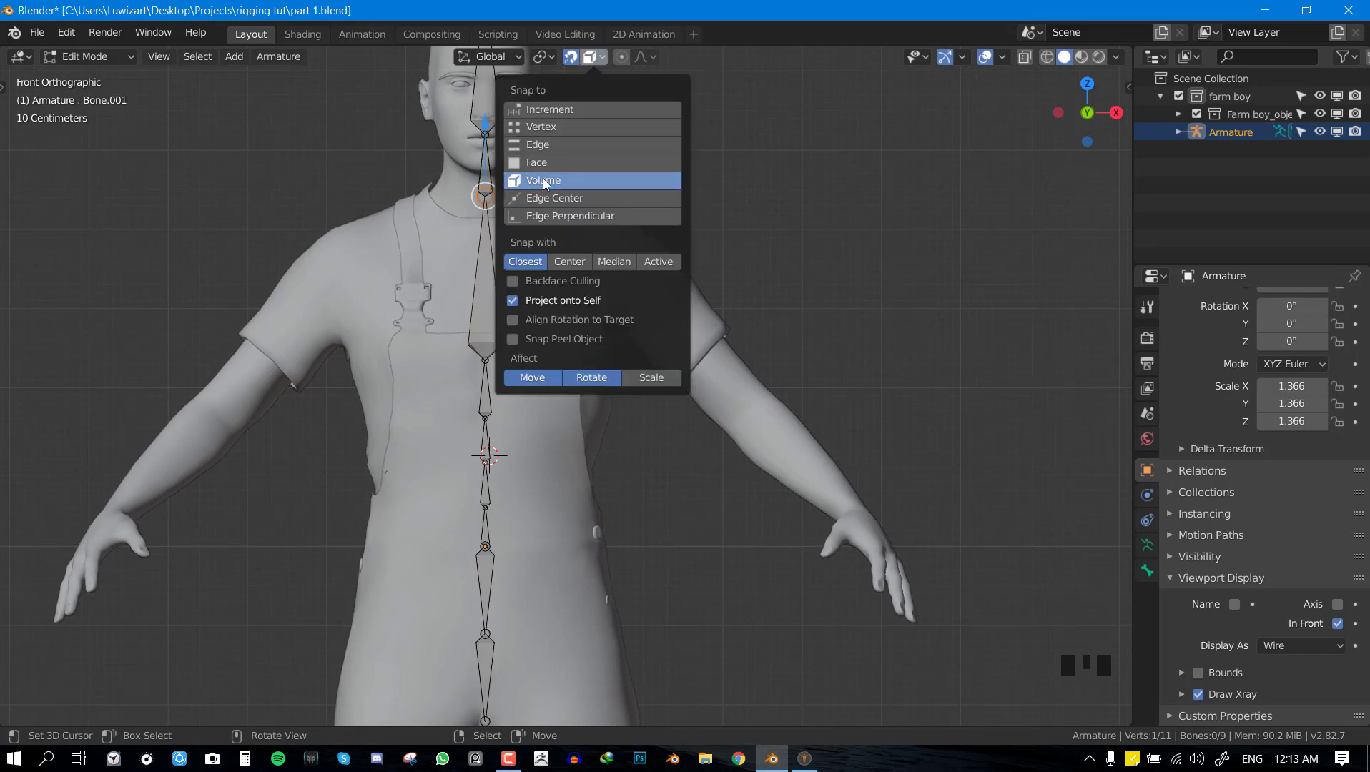
left_click(568, 111)
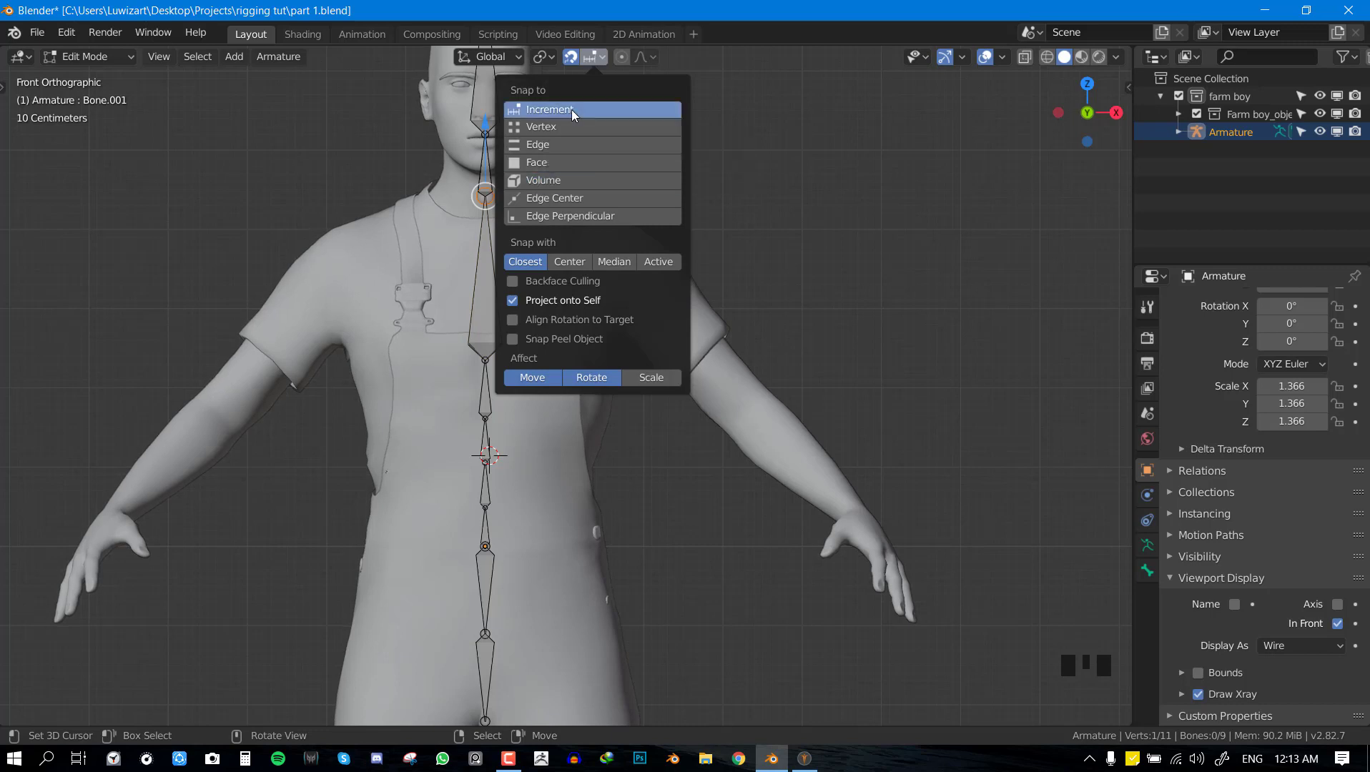
left_click(556, 180)
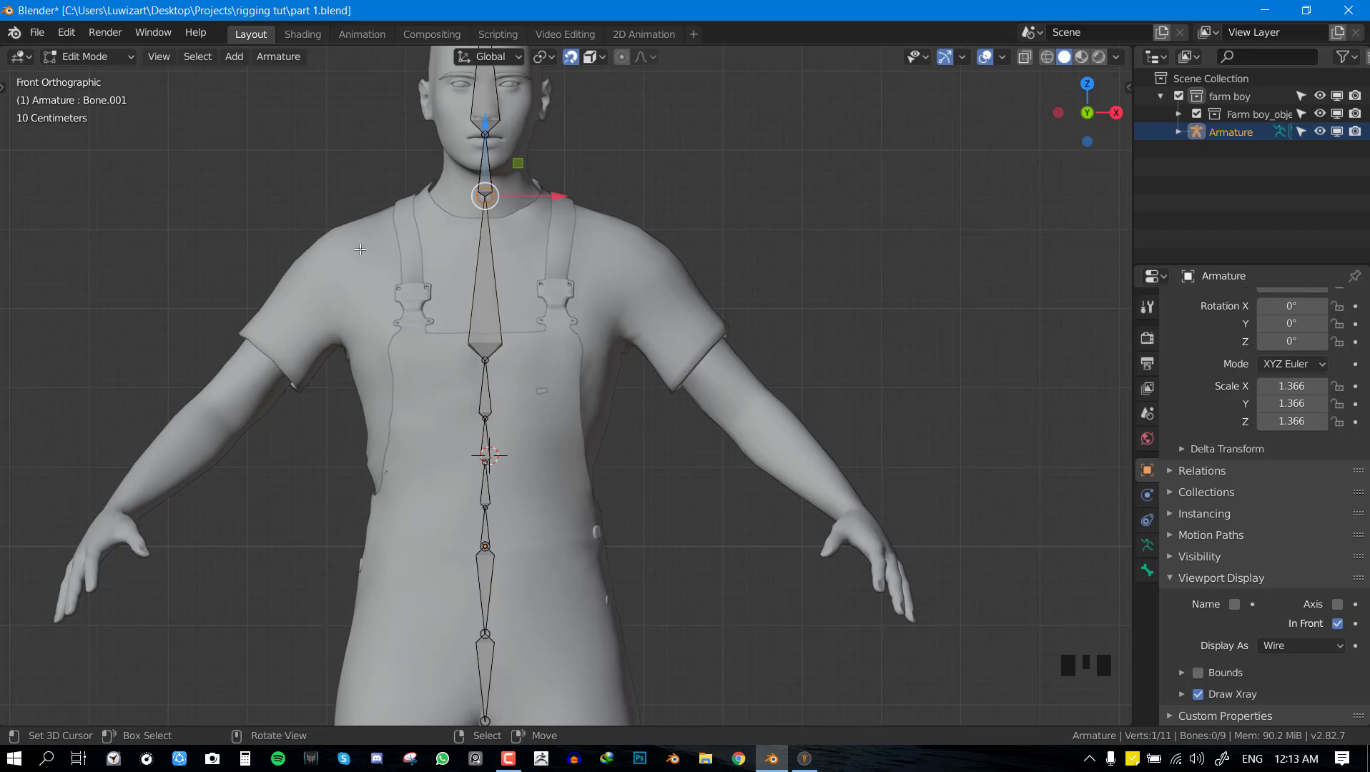
Extrude a shoulder bone from the neck base joint to the character's left shoulder, inside the mesh.
scroll(361, 249, "up", 3)
scroll(360, 249, "down", 4)
scroll(360, 249, "up", 1)
key("g")
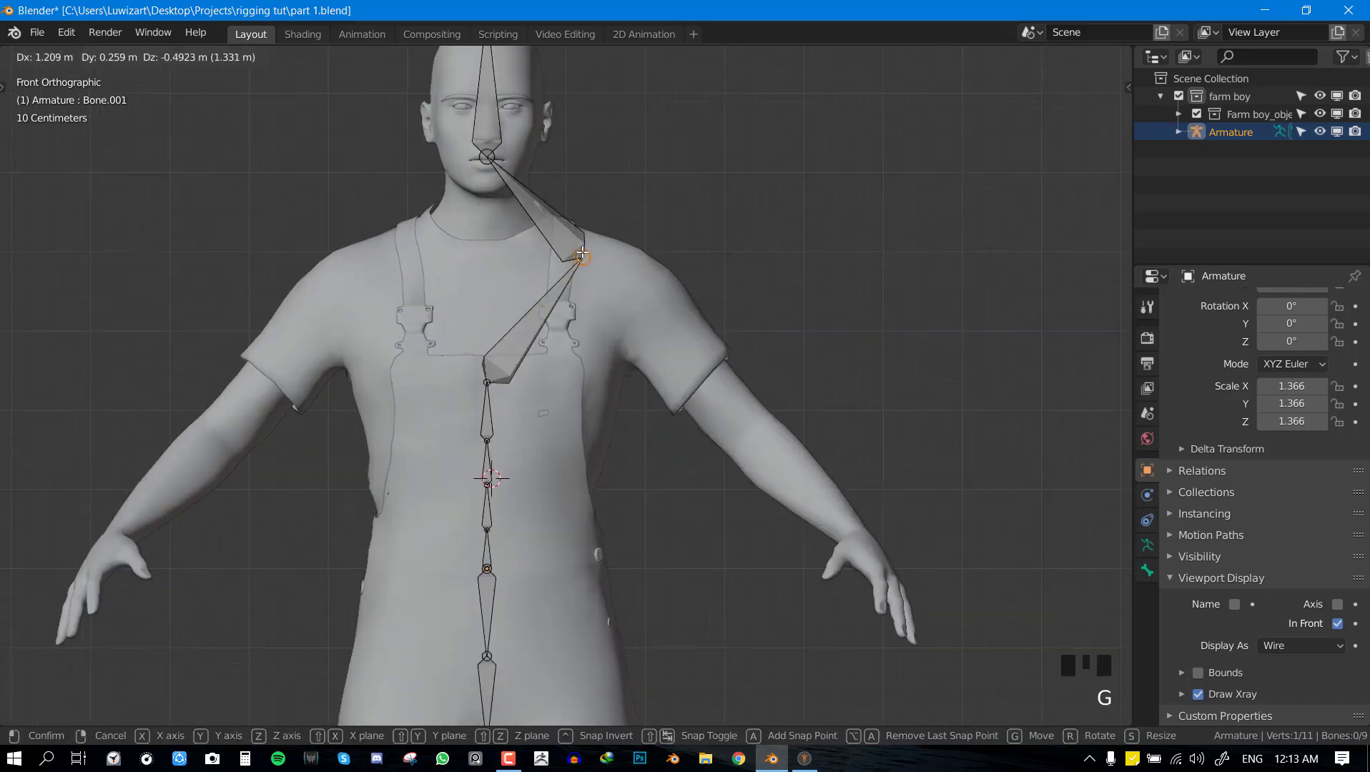
right_click(583, 255)
key("e")
left_click(662, 286)
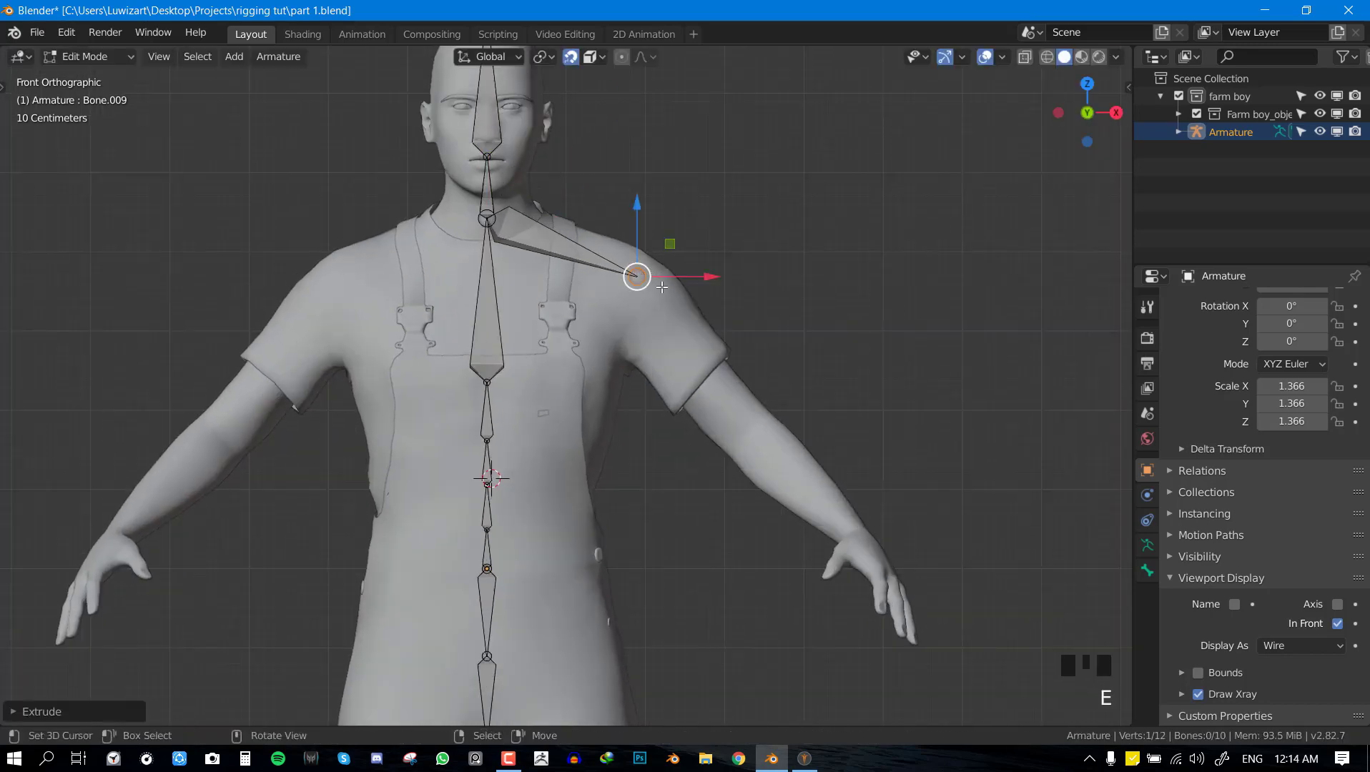
Extrude an upper arm bone from the shoulder joint to the left elbow and save the file.
middle_click_drag(662, 286, 706, 273)
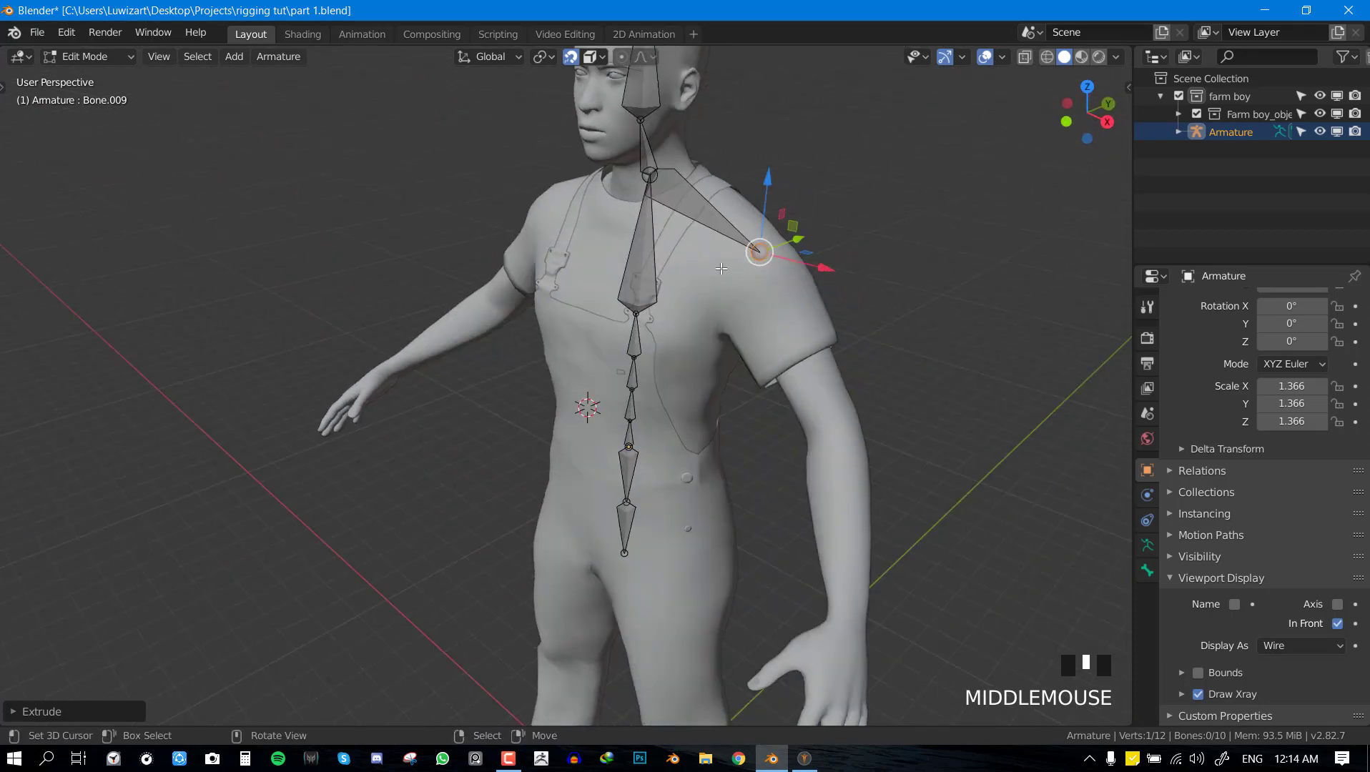
key("KP_1")
scroll(719, 322, "up", 1)
middle_click_drag(717, 351, 702, 354, "shift")
key("e")
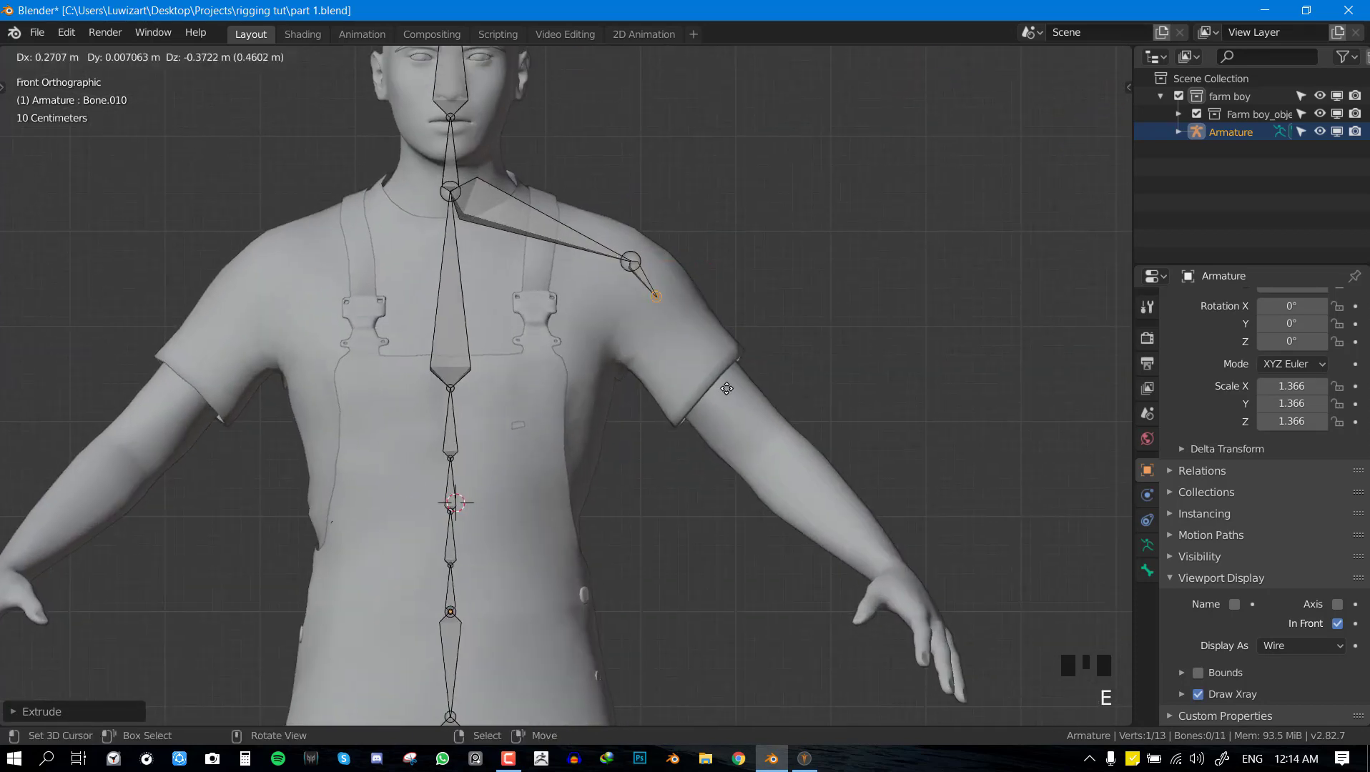
left_click(773, 445)
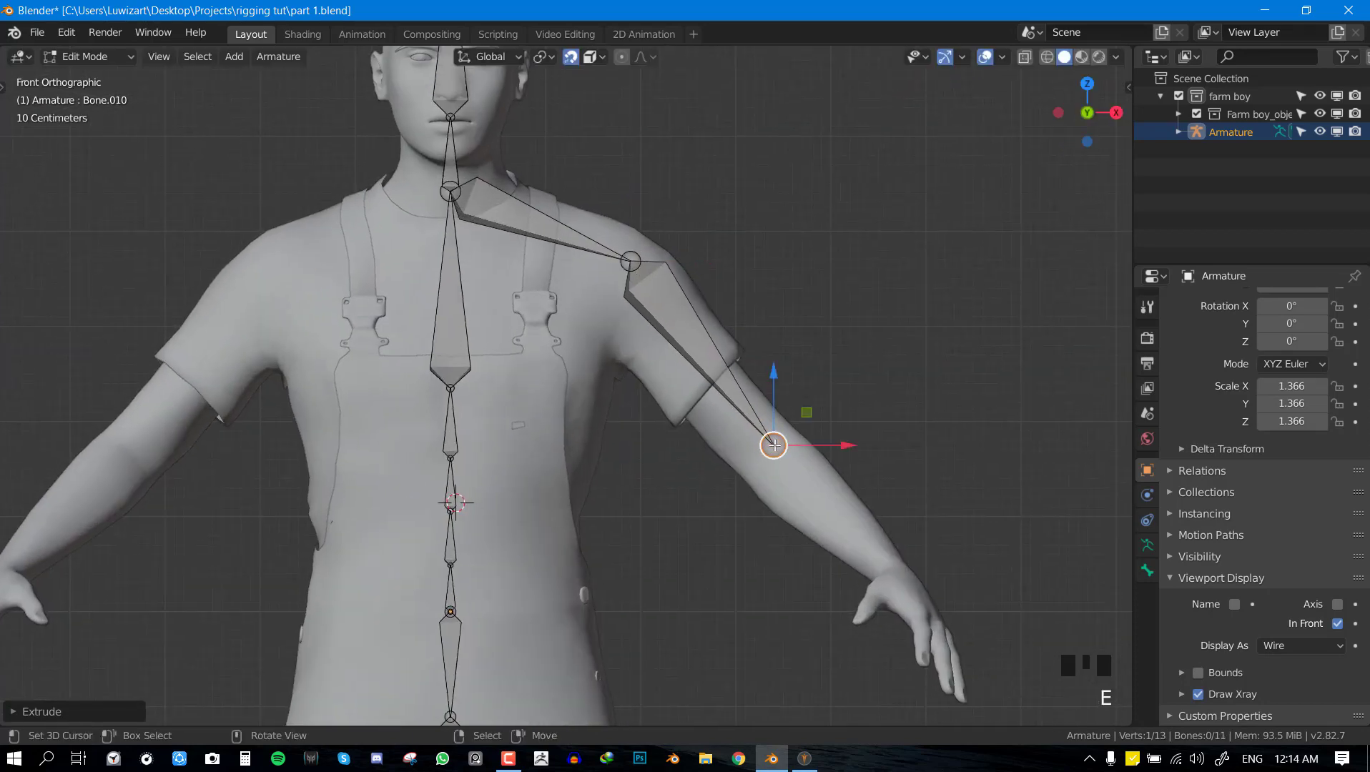
middle_click_drag(774, 443, 658, 331)
key("ctrl+s")
key("KP_1")
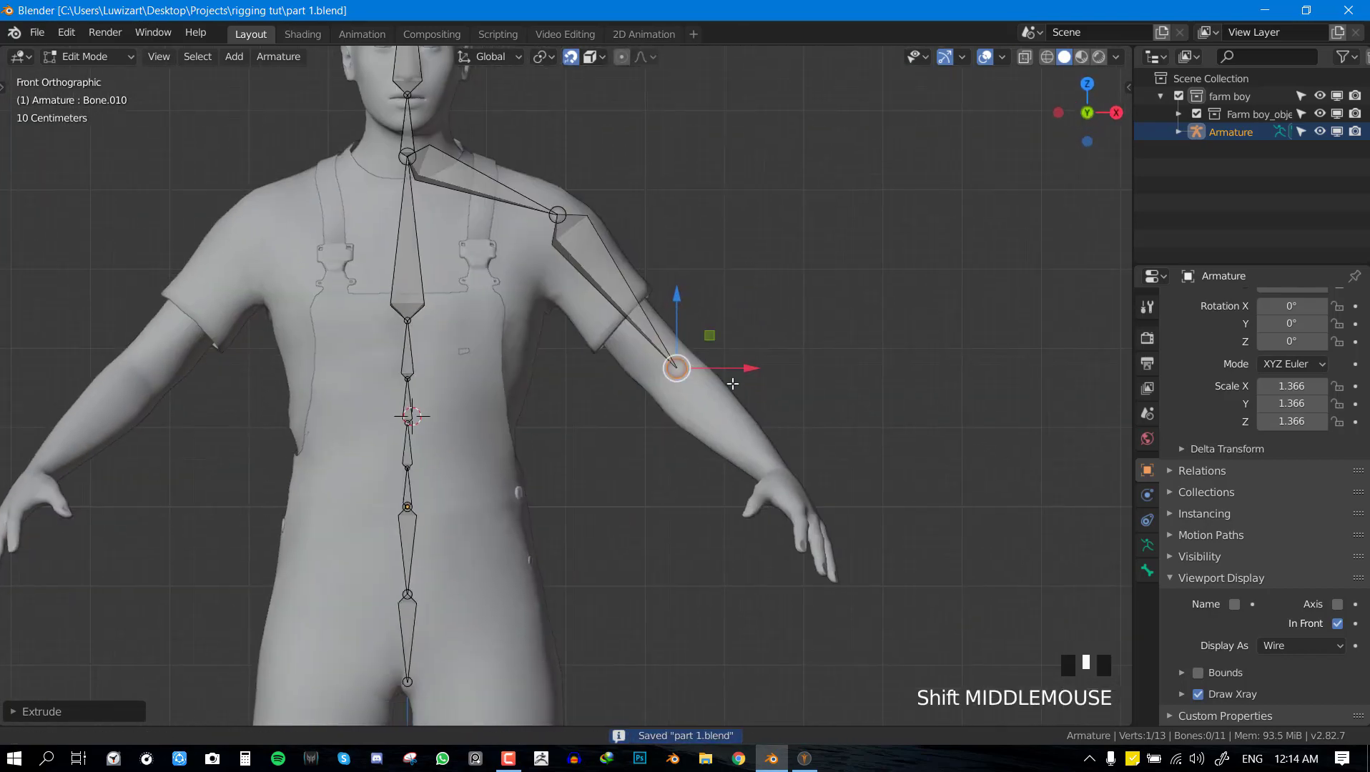
Extrude a forearm bone to the left wrist, adjust the wrist joint, and extrude a hand bone into the palm.
key("e")
left_click(791, 477)
middle_click_drag(791, 477, 550, 522)
key("g")
left_click(556, 569)
key("e")
left_click(563, 652)
Extrude three bones from the hand bone's tip, through the little finger's knuckle and along the finger.
key("e")
left_click(582, 390)
key("e")
left_click(550, 435)
middle_click_drag(549, 435, 567, 344)
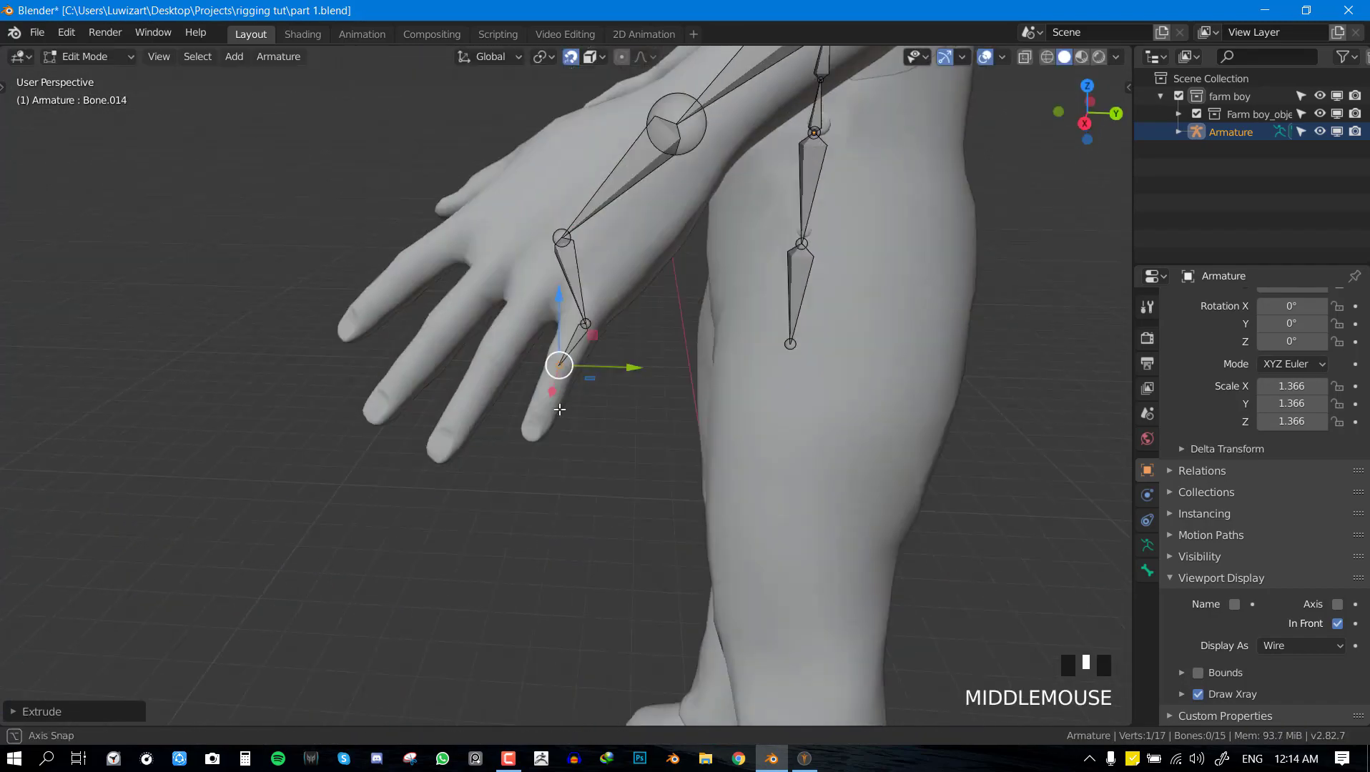
key("e")
left_click(575, 205)
Show the wireframe overlay on the character mesh.
middle_click_drag(576, 205, 612, 321)
key("alt+w")
key("alt+w")
left_click(1002, 57)
left_click(893, 353)
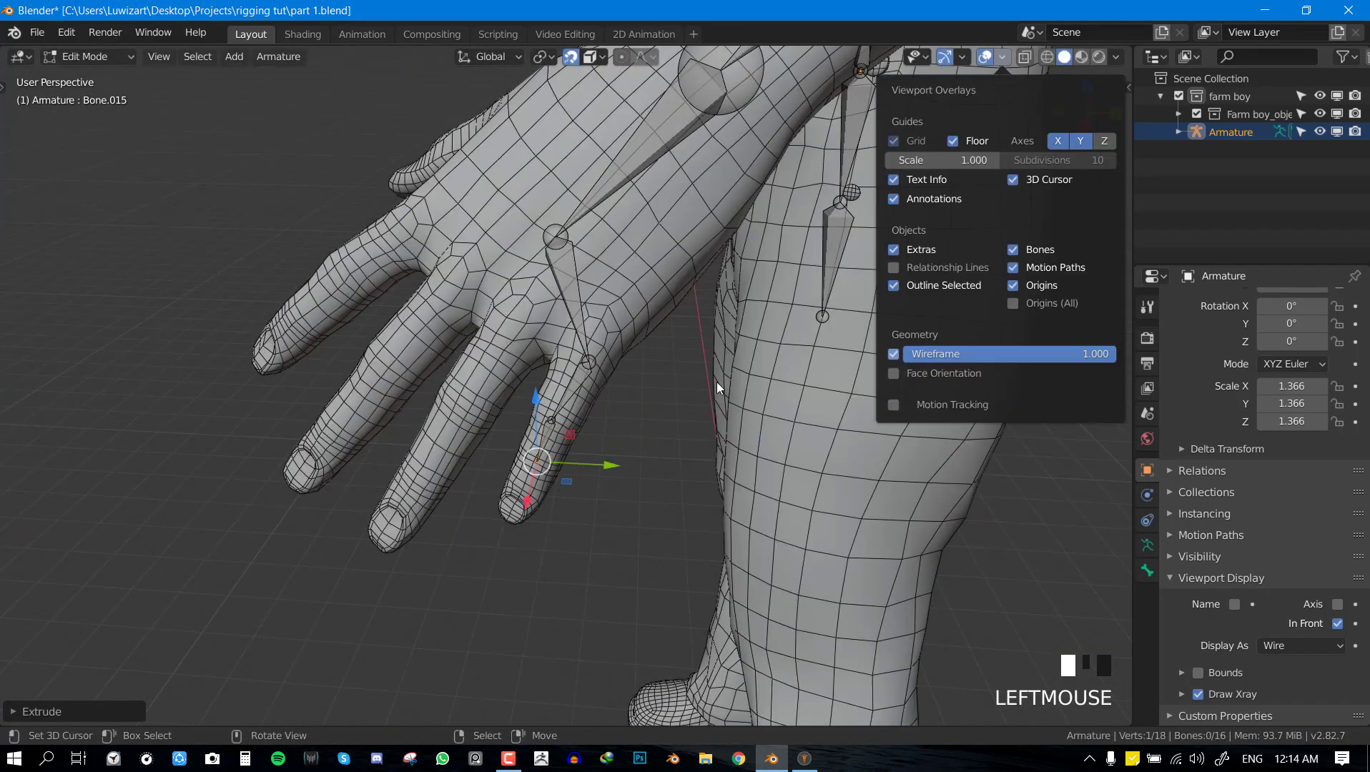
Adjust the little finger's knuckle joint and extrude the chain's last bone to the fingertip.
middle_click_drag(716, 382, 647, 357)
right_click_drag(595, 315, 606, 306)
right_click(566, 404)
key("e")
left_click(528, 492)
middle_click_drag(528, 492, 679, 207)
Maximize the viewport, save the file, and extrude four ring finger bones from the hand bone's tip to the fingertip.
middle_click_drag(782, 250, 665, 128, "shift")
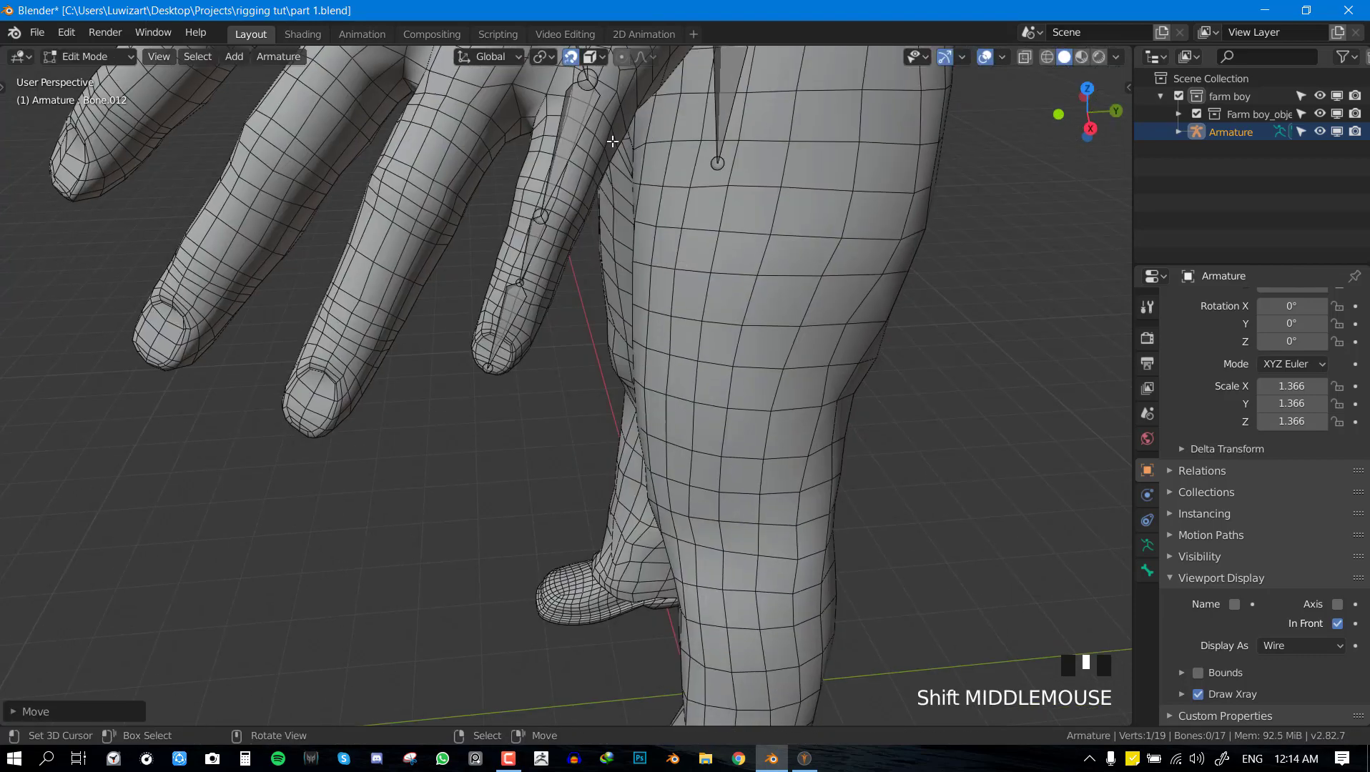
key("ctrl+space")
key("ctrl+s")
key("e")
left_click(659, 309)
key("e")
left_click(620, 385)
key("e")
left_click(584, 454)
key("e")
left_click(558, 512)
middle_click_drag(559, 512, 620, 645, "shift")
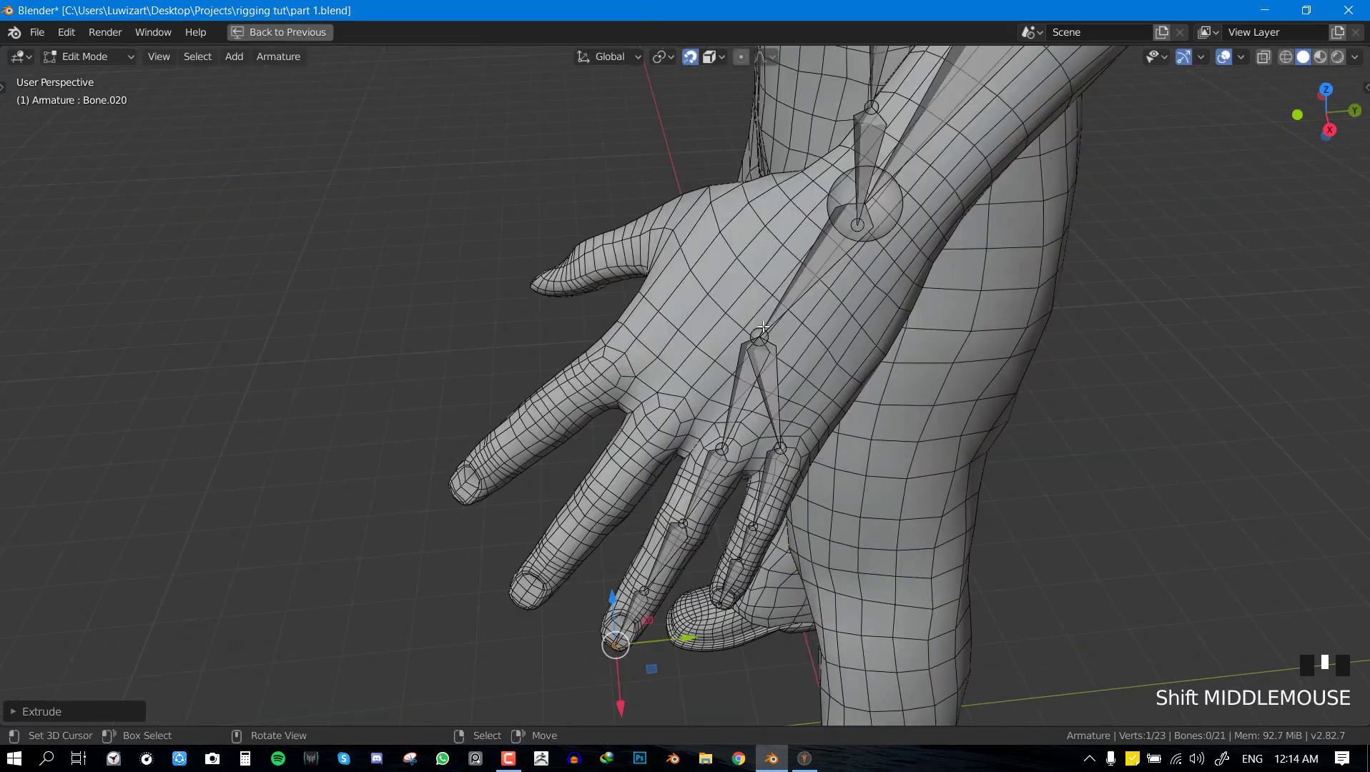
Extrude a chain of middle finger bones from the hand bone's tip to the fingertip.
right_click(764, 337)
key("e")
left_click(665, 419)
middle_click_drag(666, 420, 658, 393)
Extrude a chain of index finger bones from the hand bone's tip, through the knuckle and along the finger.
right_click(873, 330)
key("e")
left_click(742, 382)
key("e")
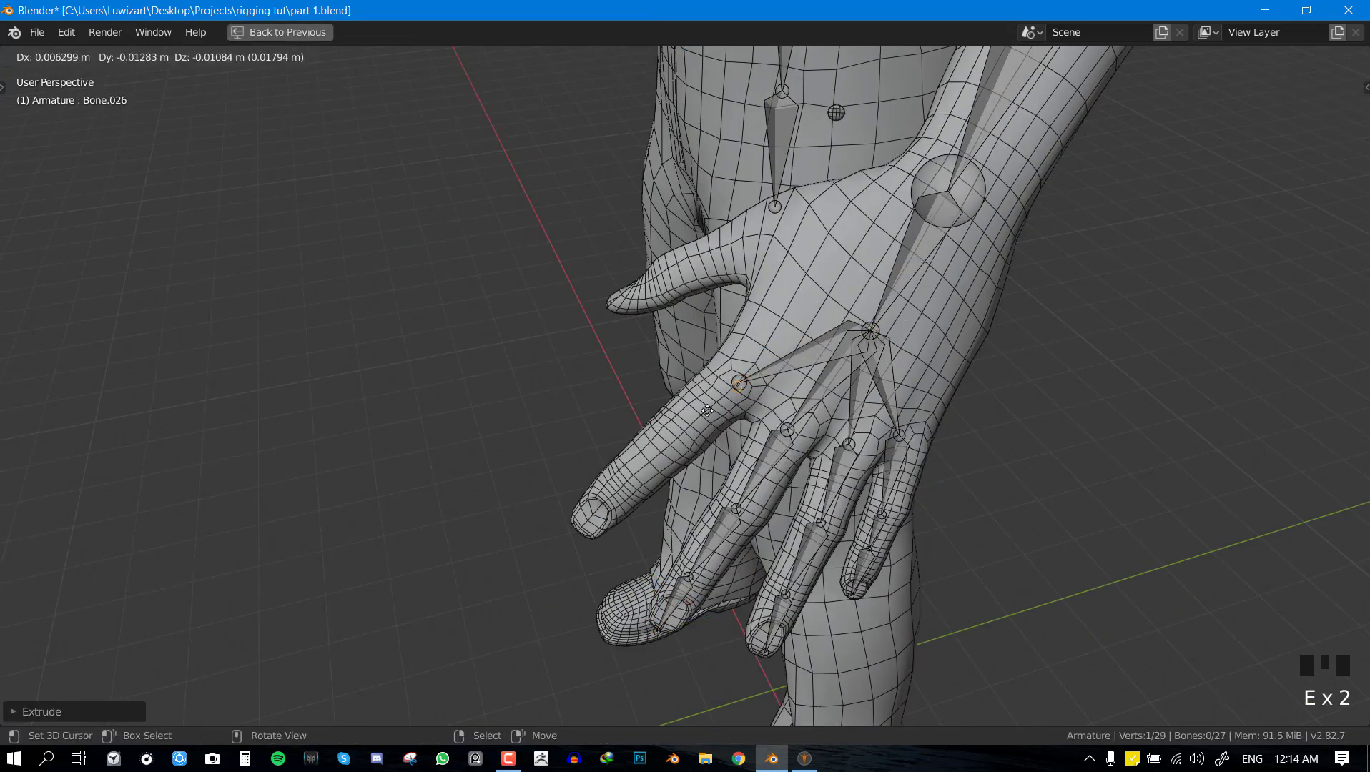
left_click(667, 446)
key("e")
left_click(627, 487)
Extrude the thumb bones from the hand bone's tip through the thumb joints to the thumb tip.
key("e")
left_click(847, 367)
key("e")
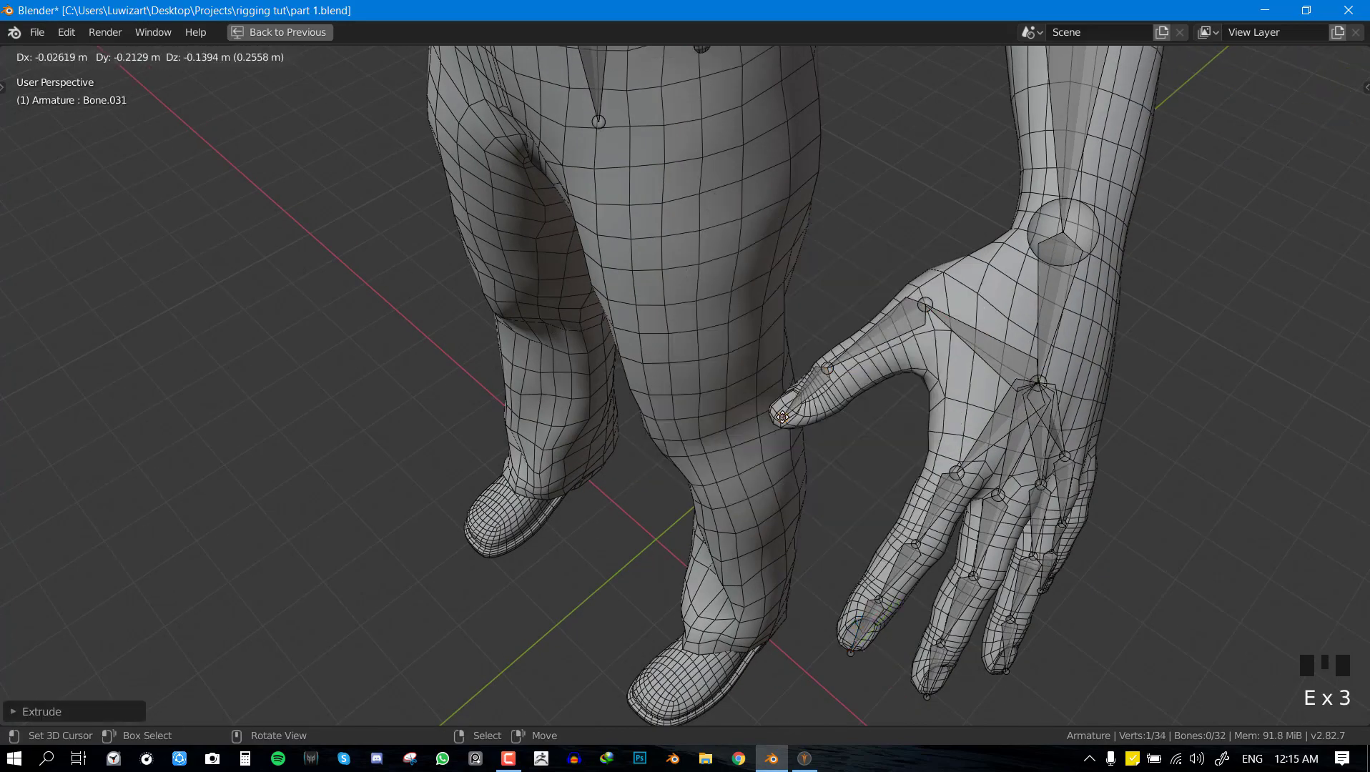
left_click(783, 419)
Deselect everything, hide the wireframe overlay, and turn off snapping.
key("alt+a")
middle_click_drag(791, 415, 937, 322)
middle_click_drag(937, 321, 1034, 370, "shift")
left_click(1241, 58)
left_click(1132, 354)
scroll(864, 344, "down", 2)
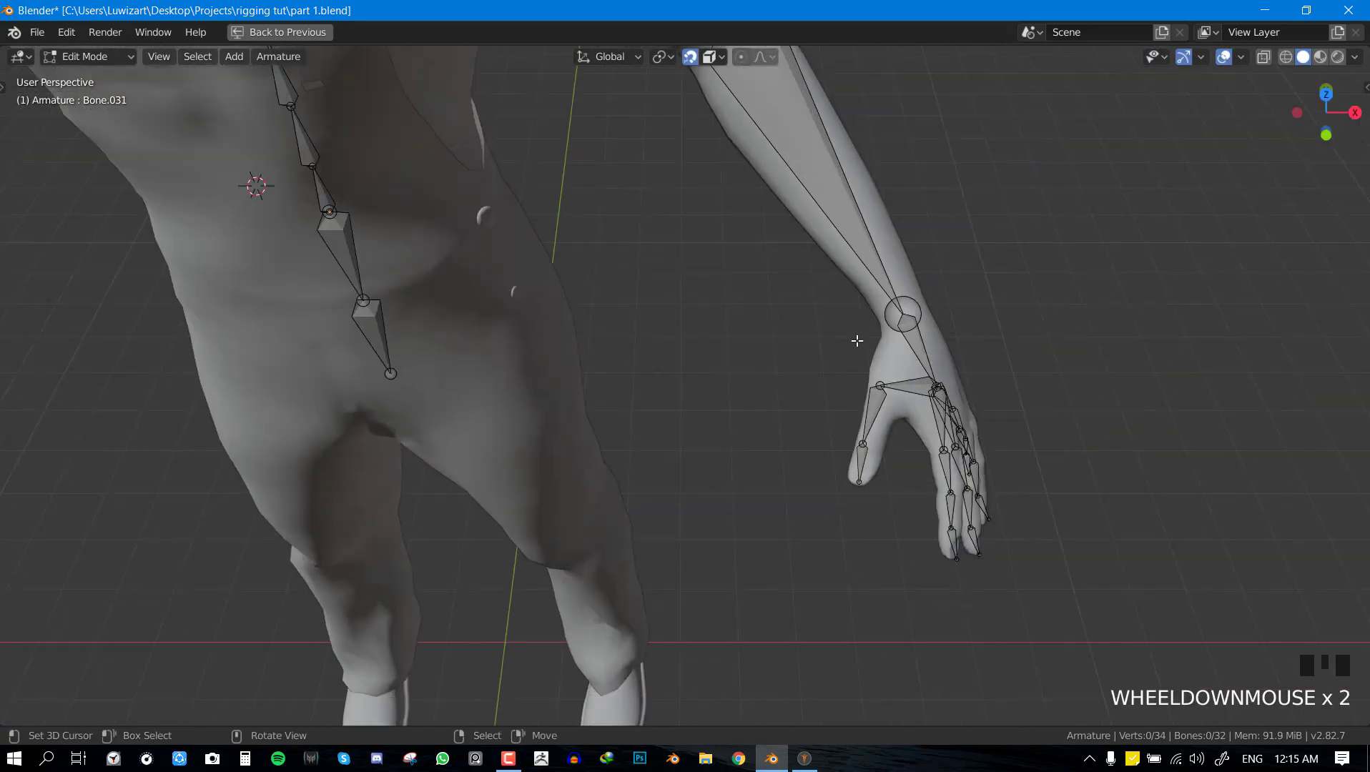
middle_click_drag(860, 340, 757, 273)
scroll(925, 302, "up", 3)
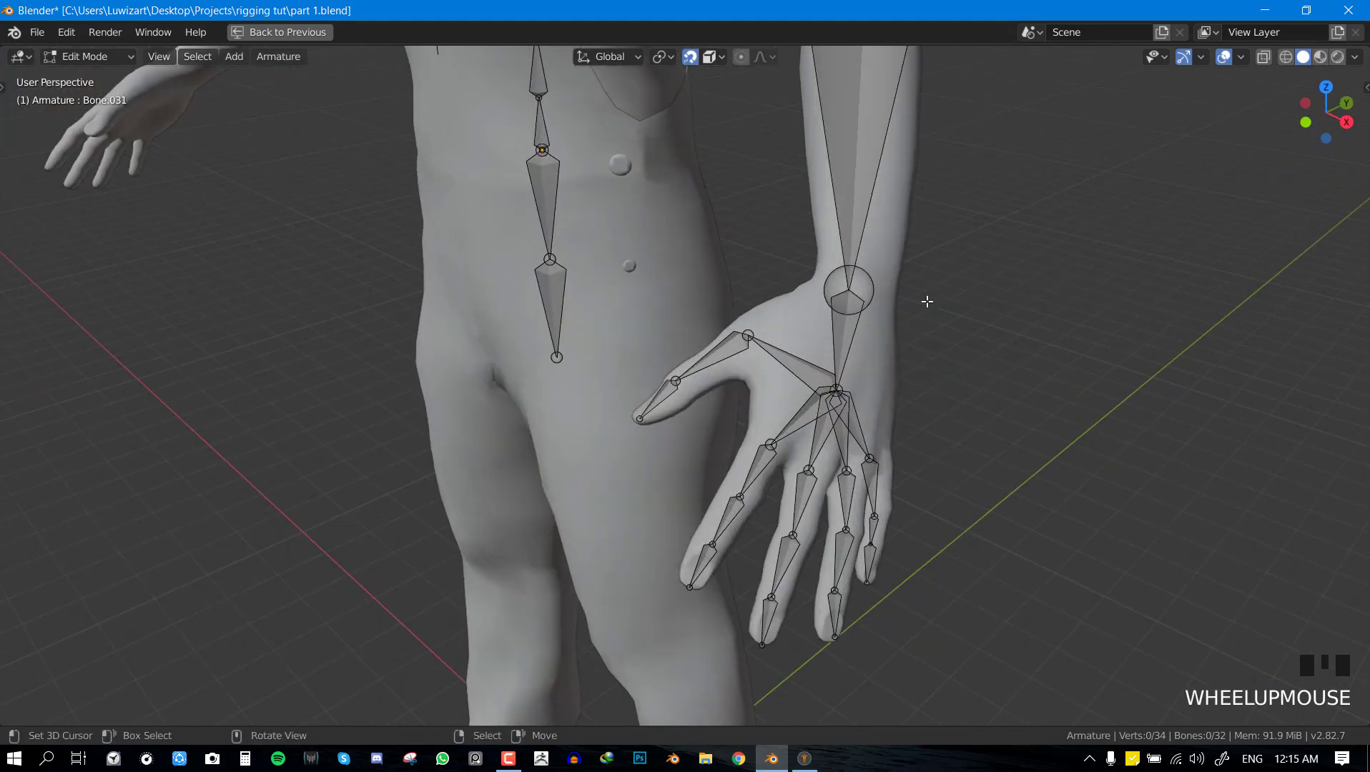
key("shift+Tab")
Nudge the thumb's middle joint and base joint so they are centred inside the thumb.
middle_click_drag(912, 425, 851, 321, "shift")
scroll(640, 352, "up", 2)
middle_click_drag(639, 352, 674, 405)
middle_click_drag(765, 303, 977, 394)
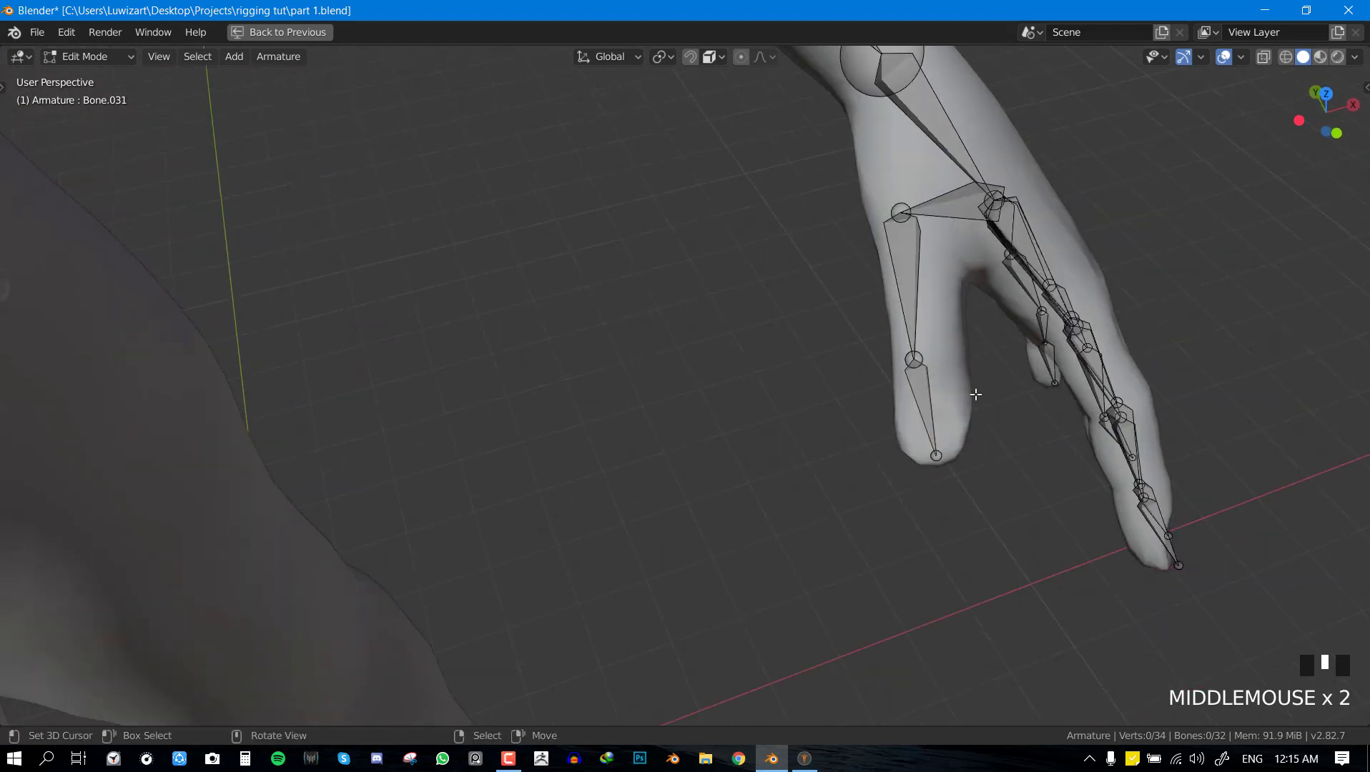
right_click_drag(913, 359, 926, 363)
right_click_drag(901, 211, 908, 206)
scroll(861, 327, "down", 3)
Adjust the joint where the finger bones meet the hand bone and save the file.
middle_click_drag(862, 327, 665, 302)
scroll(662, 302, "up", 4)
middle_click_drag(536, 279, 496, 272)
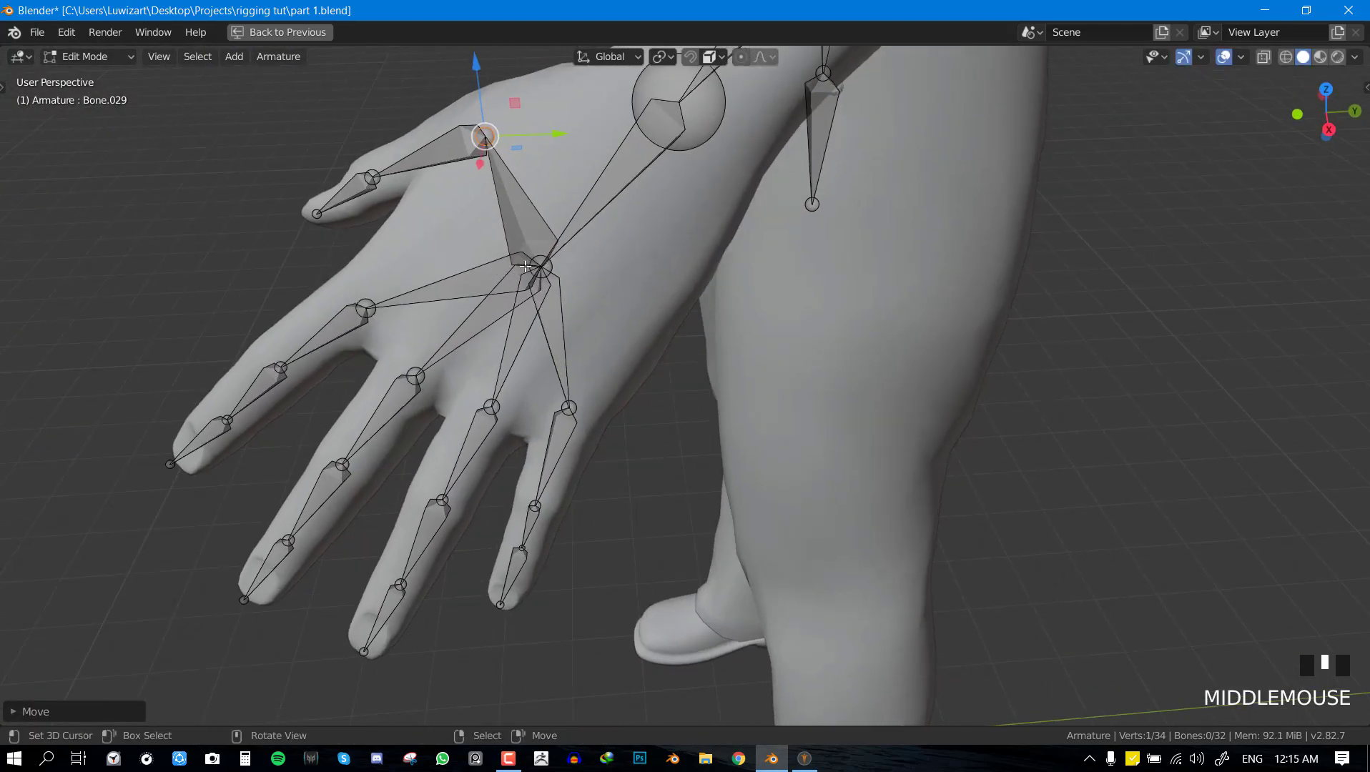
right_click_drag(531, 266, 539, 239)
key("ctrl+z")
key("ctrl+s")
Nudge the tip joints of the middle, index and ring finger bones to fit the fingertips.
middle_click_drag(563, 245, 331, 565)
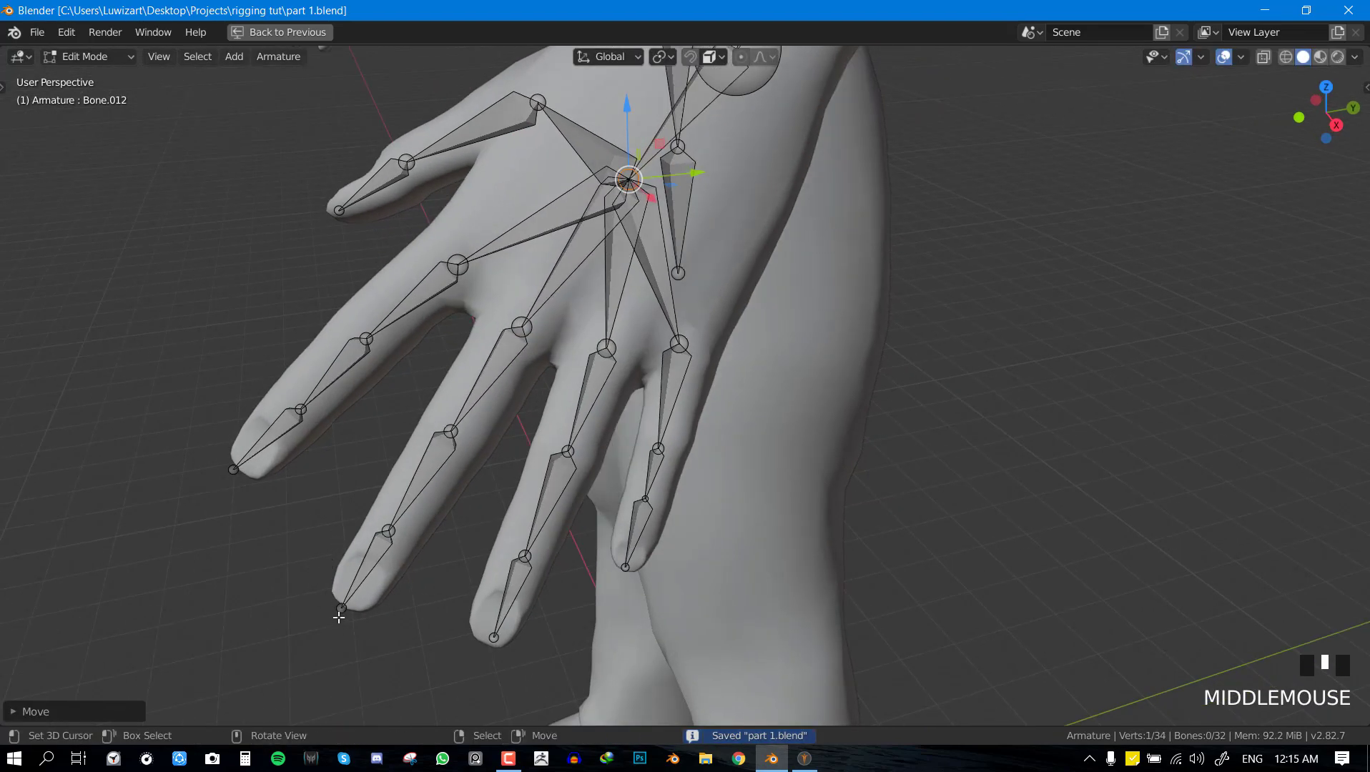
right_click_drag(339, 616, 345, 616)
right_click_drag(236, 470, 240, 476)
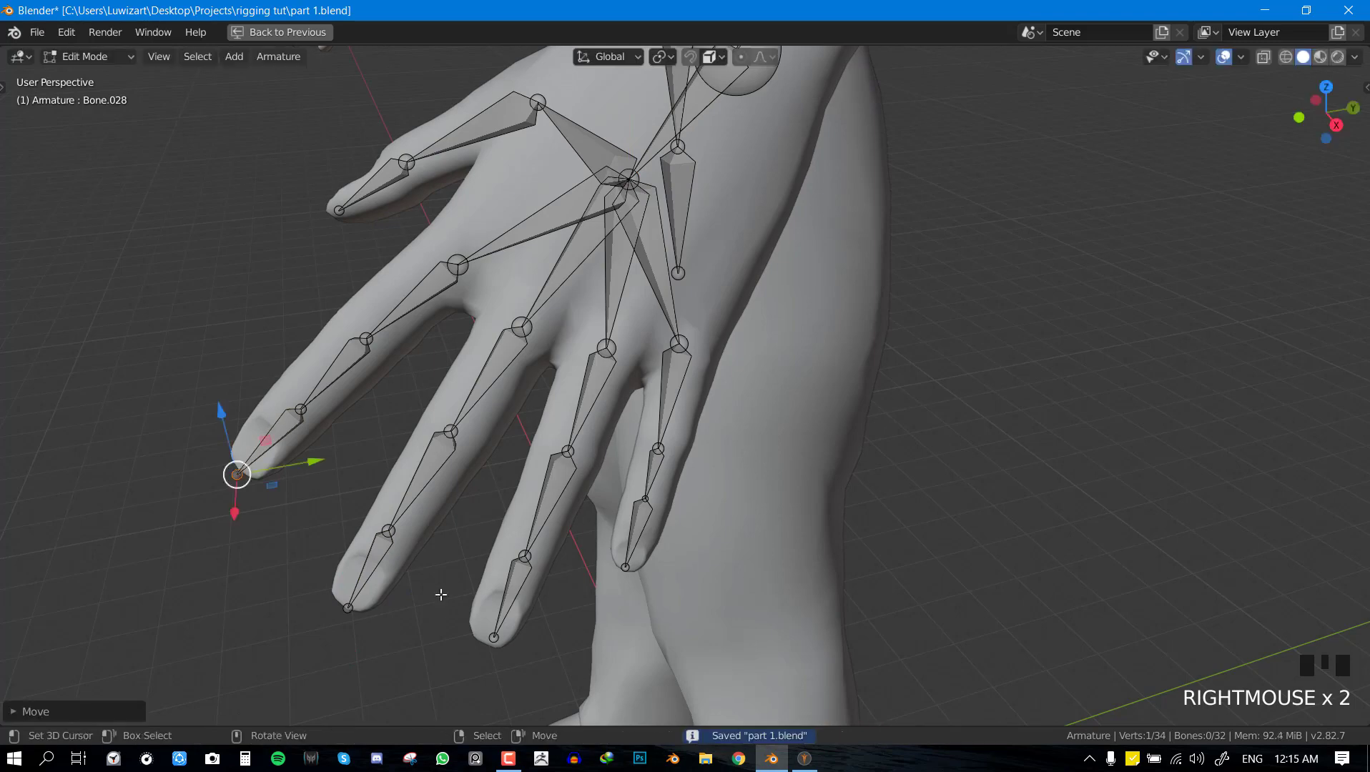
right_click_drag(498, 636, 499, 640)
scroll(508, 623, "down", 3)
middle_click_drag(585, 453, 699, 366)
Return to the front view of the whole character, deselect all bones, and save the file.
key("KP_1")
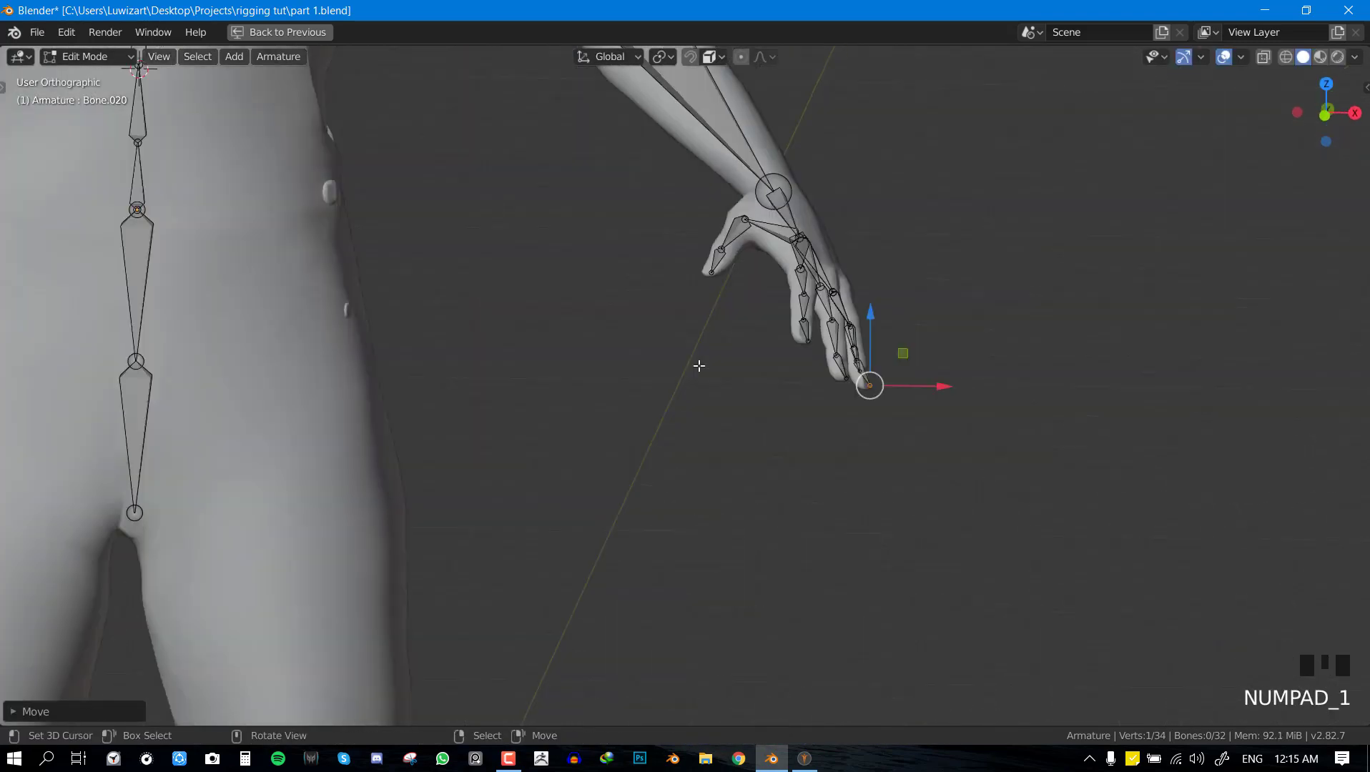
scroll(699, 366, "down", 5)
key("ctrl+s")
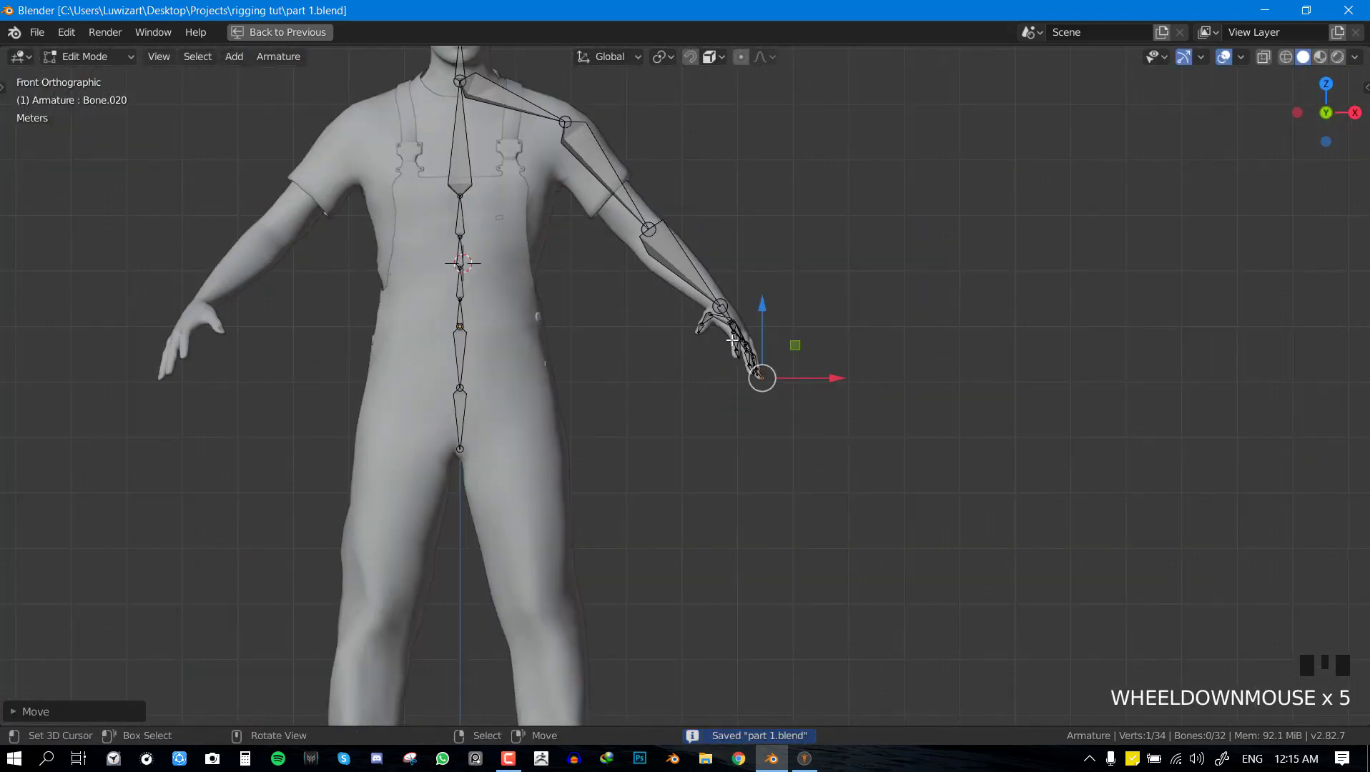
middle_click_drag(594, 321, 741, 340, "shift")
key("alt+a")
scroll(733, 335, "down", 3)
key("ctrl+s")
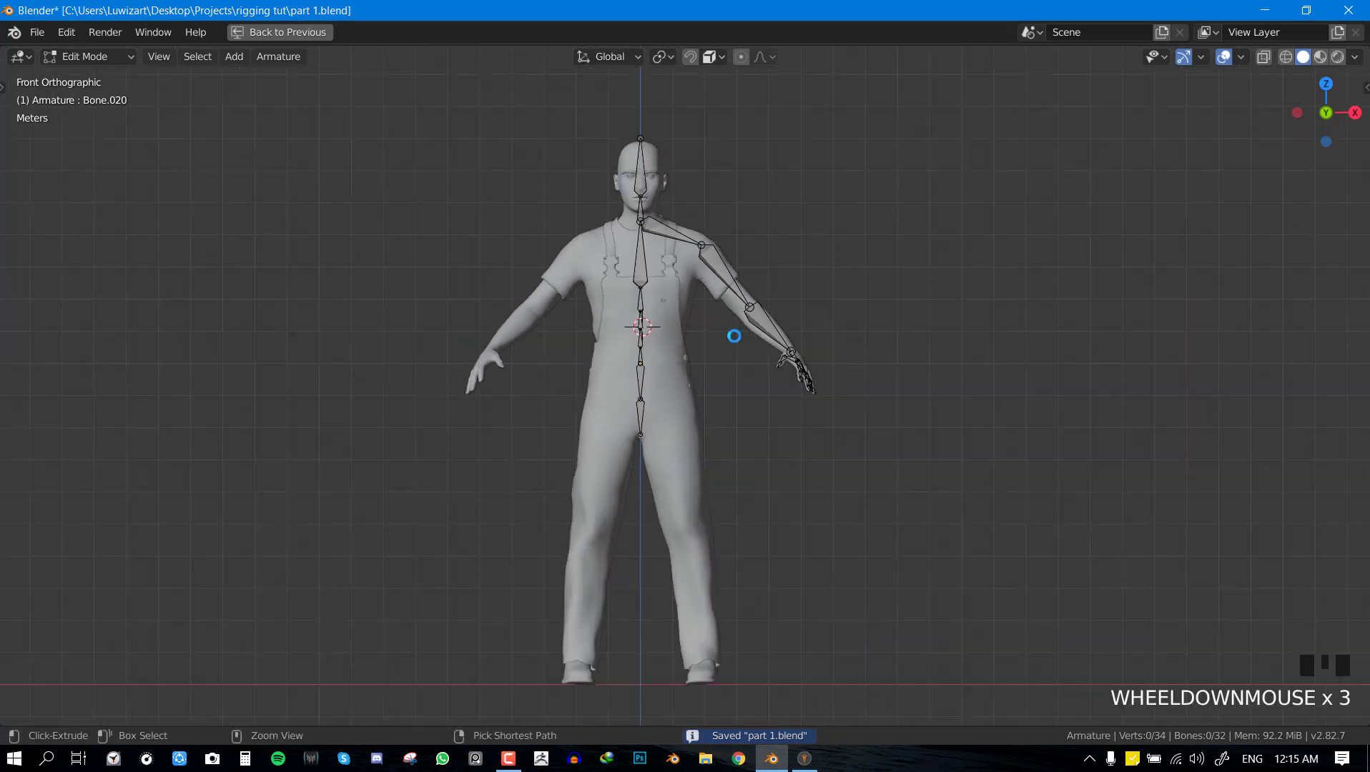
Try to extrude a pelvis bone from the crotch joint up to the left hip and a thigh bone down to the knee.
scroll(734, 336, "up", 2)
middle_click_drag(628, 485, 664, 324, "shift")
scroll(664, 324, "up", 2)
right_click(661, 314)
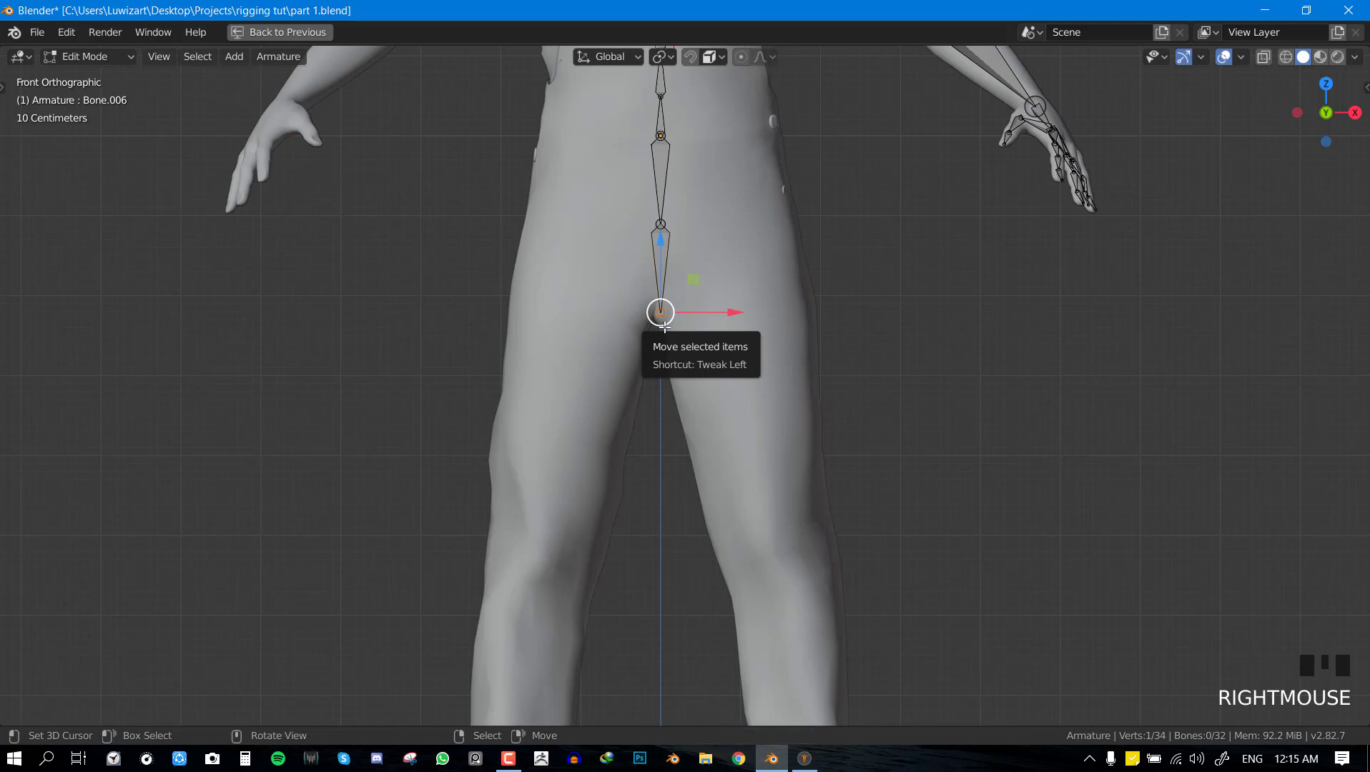
middle_click_drag(664, 327, 683, 392, "shift")
key("e")
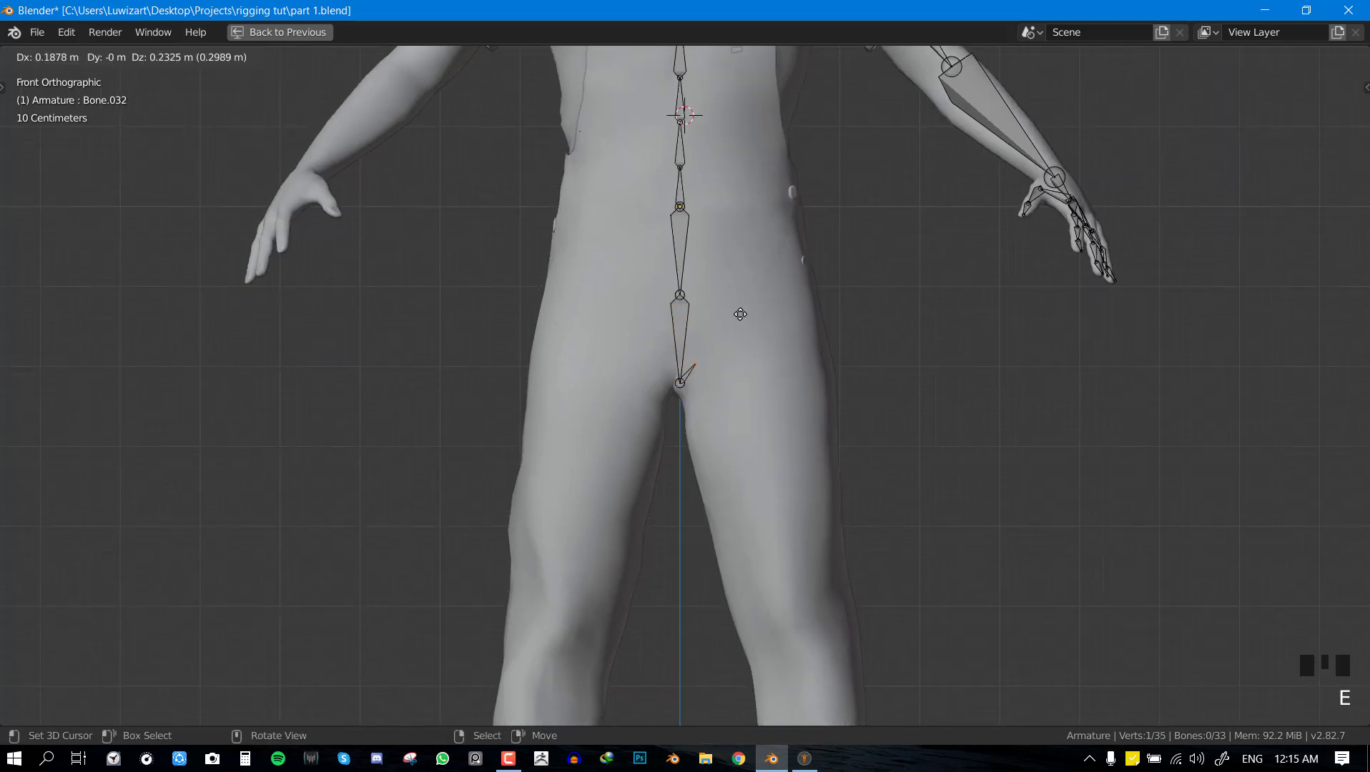
left_click(784, 235)
scroll(784, 234, "down", 2)
key("e")
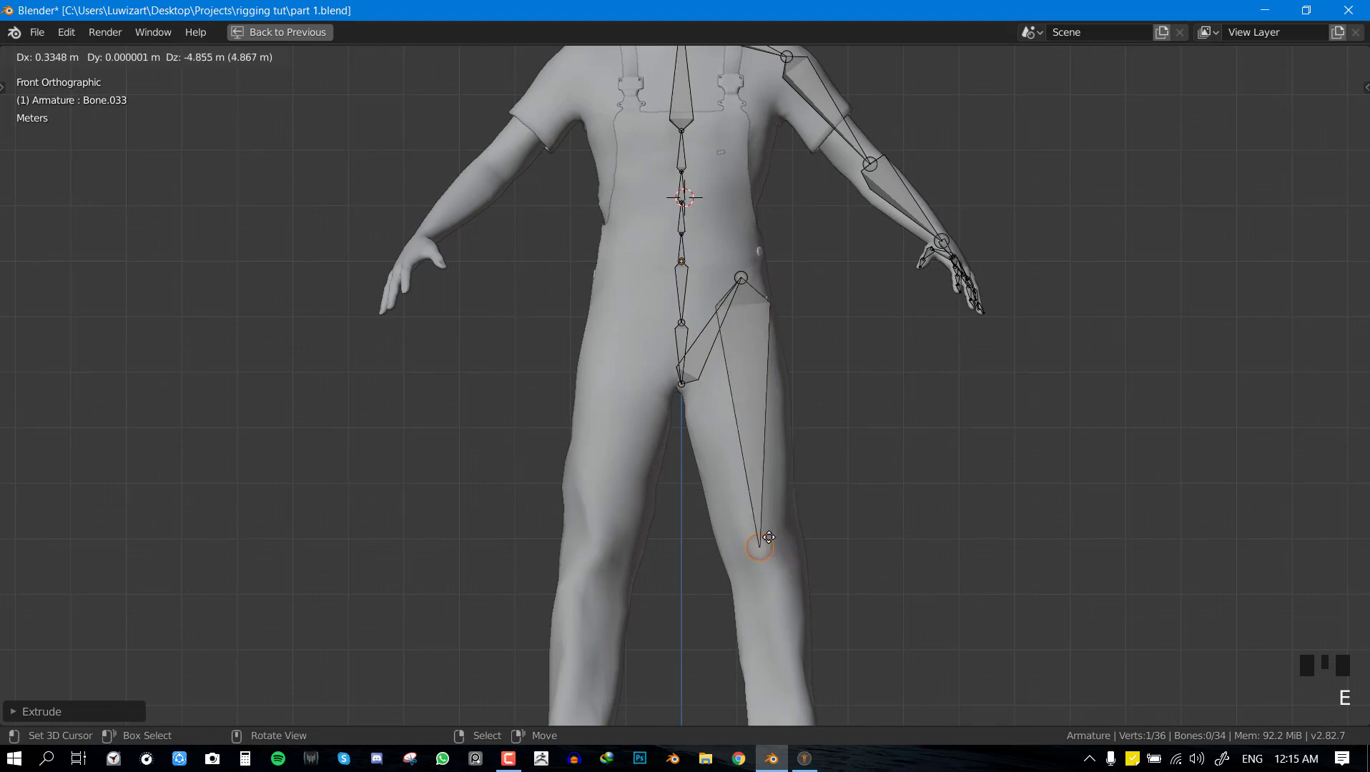
left_click(759, 546)
middle_click_drag(759, 546, 558, 554)
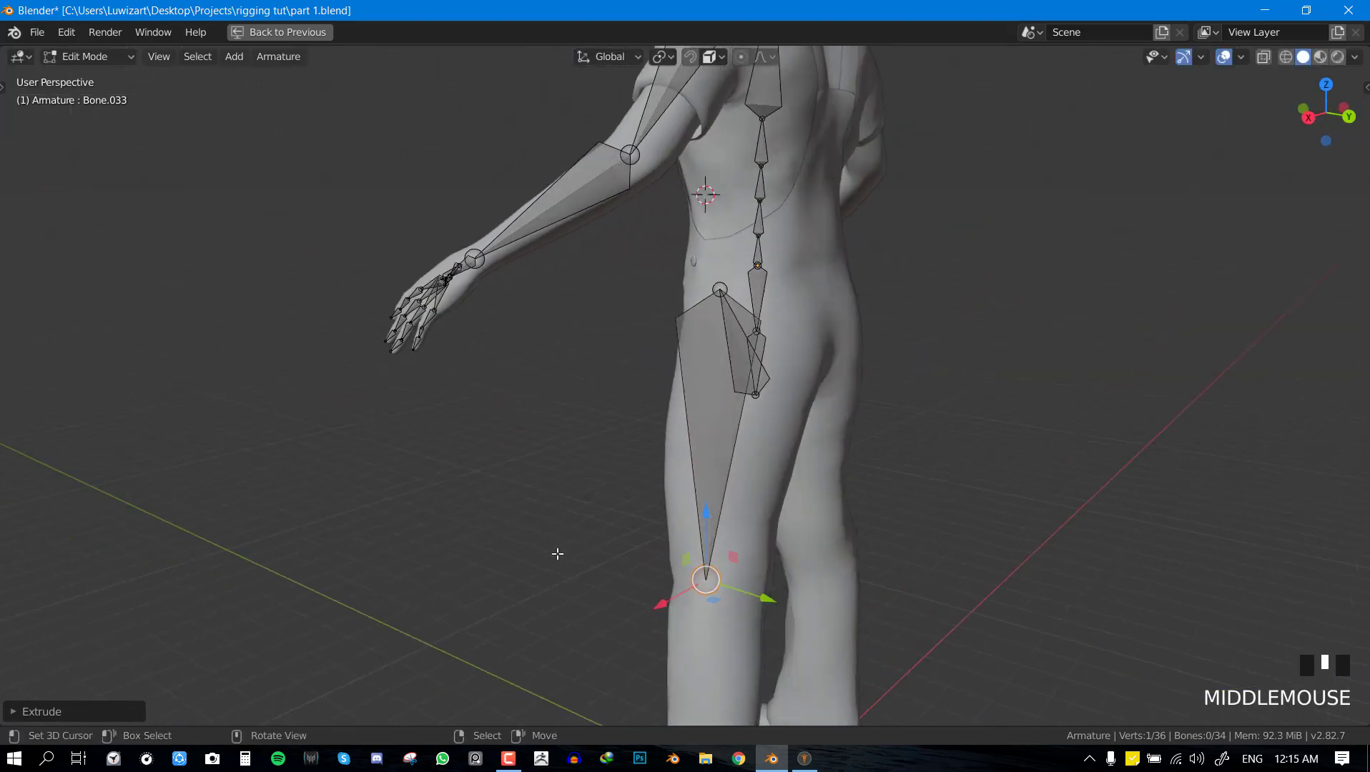
key("KP_1")
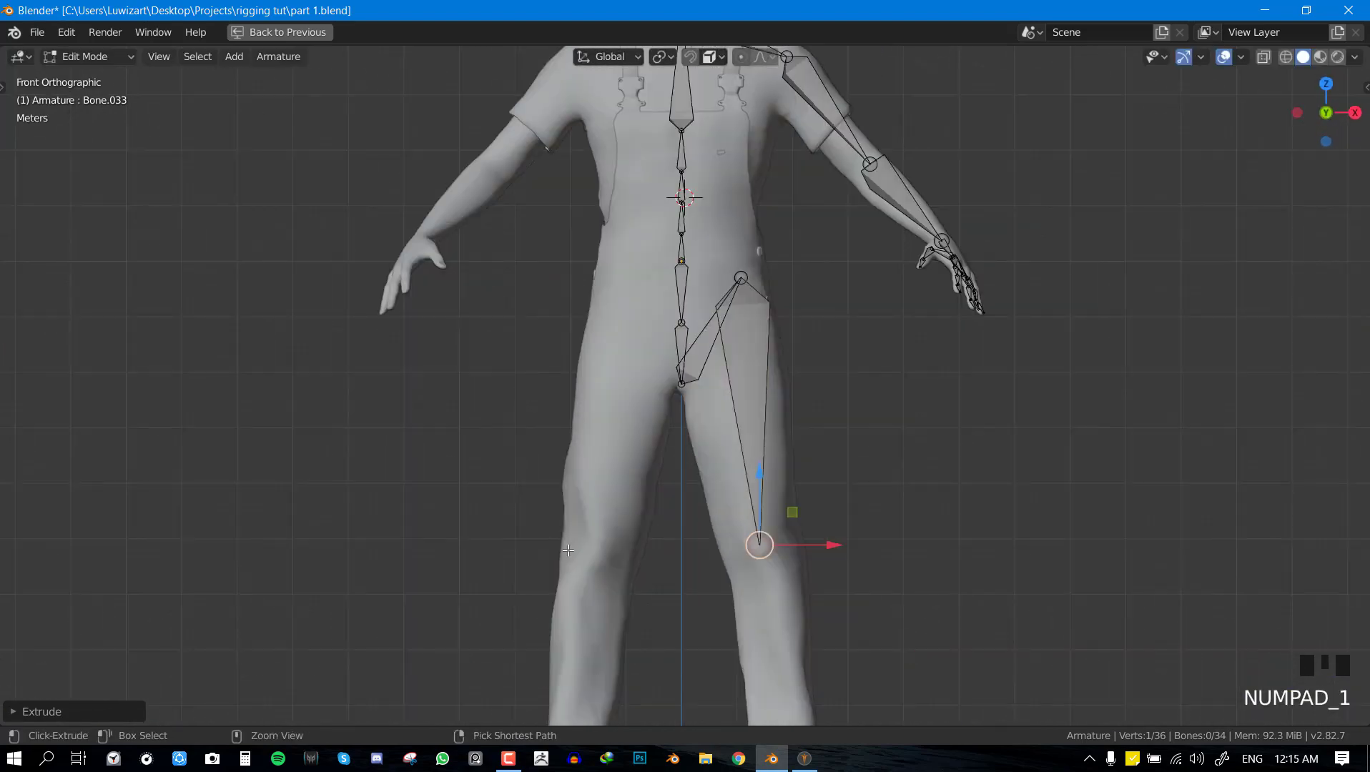
Undo the extruded pelvis and thigh bones, keeping the crotch joint in place.
key("ctrl+z")
key("ctrl+z")
key("ctrl+z")
scroll(739, 427, "up", 2)
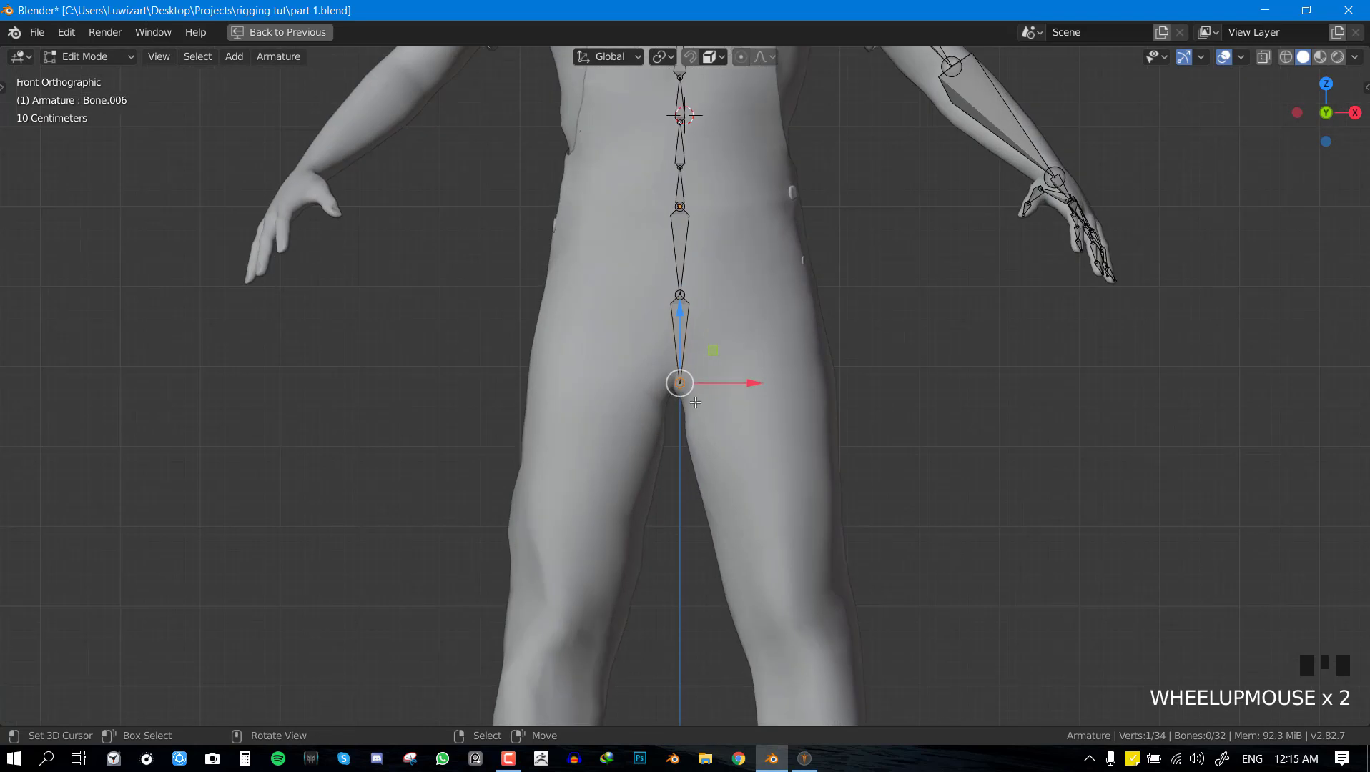
key("g")
right_click(724, 367)
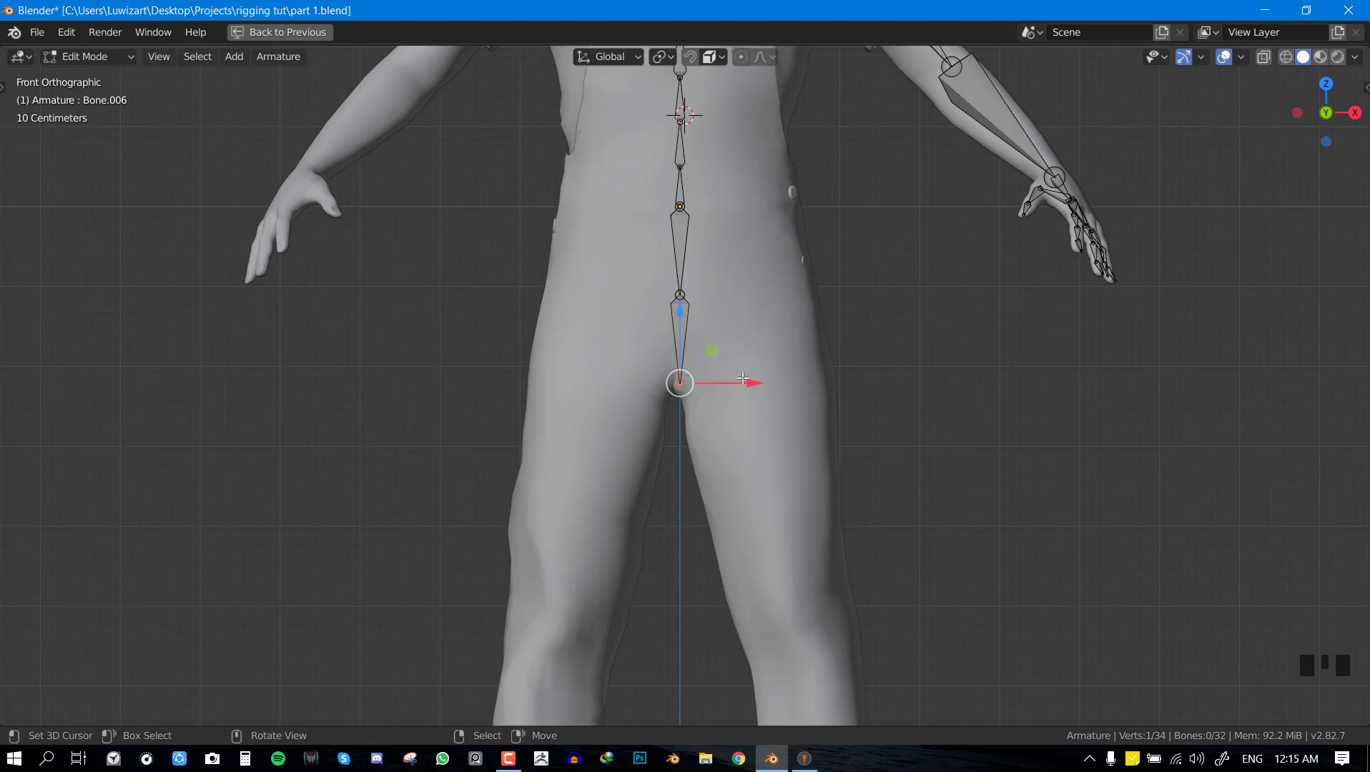
Extrude a short pelvis bone from the crotch joint outward and slightly up into the left upper thigh.
key("e")
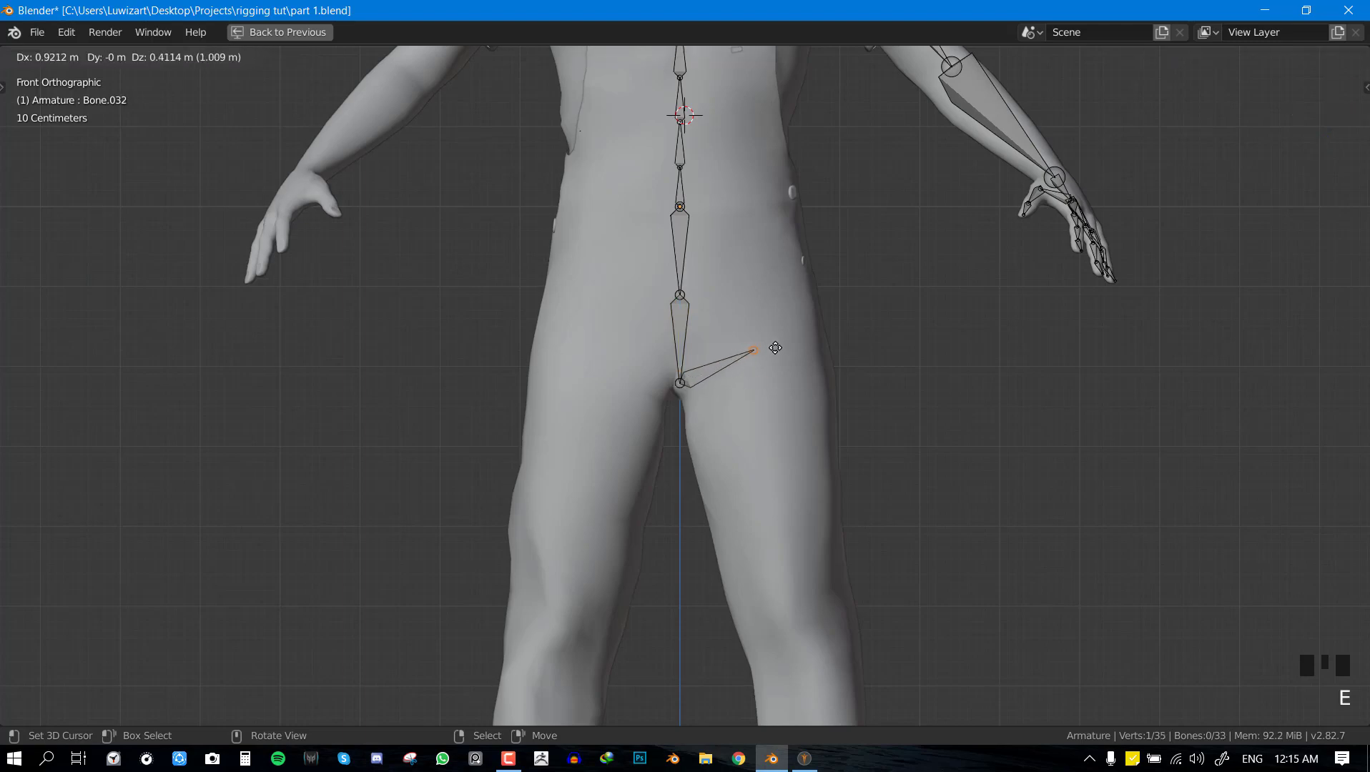
left_click(779, 348)
scroll(779, 347, "down", 2)
Extrude a thigh bone from the left hip joint down to the knee and position its end inside the leg.
middle_click_drag(746, 355, 774, 293)
scroll(743, 432, "up", 2)
key("e")
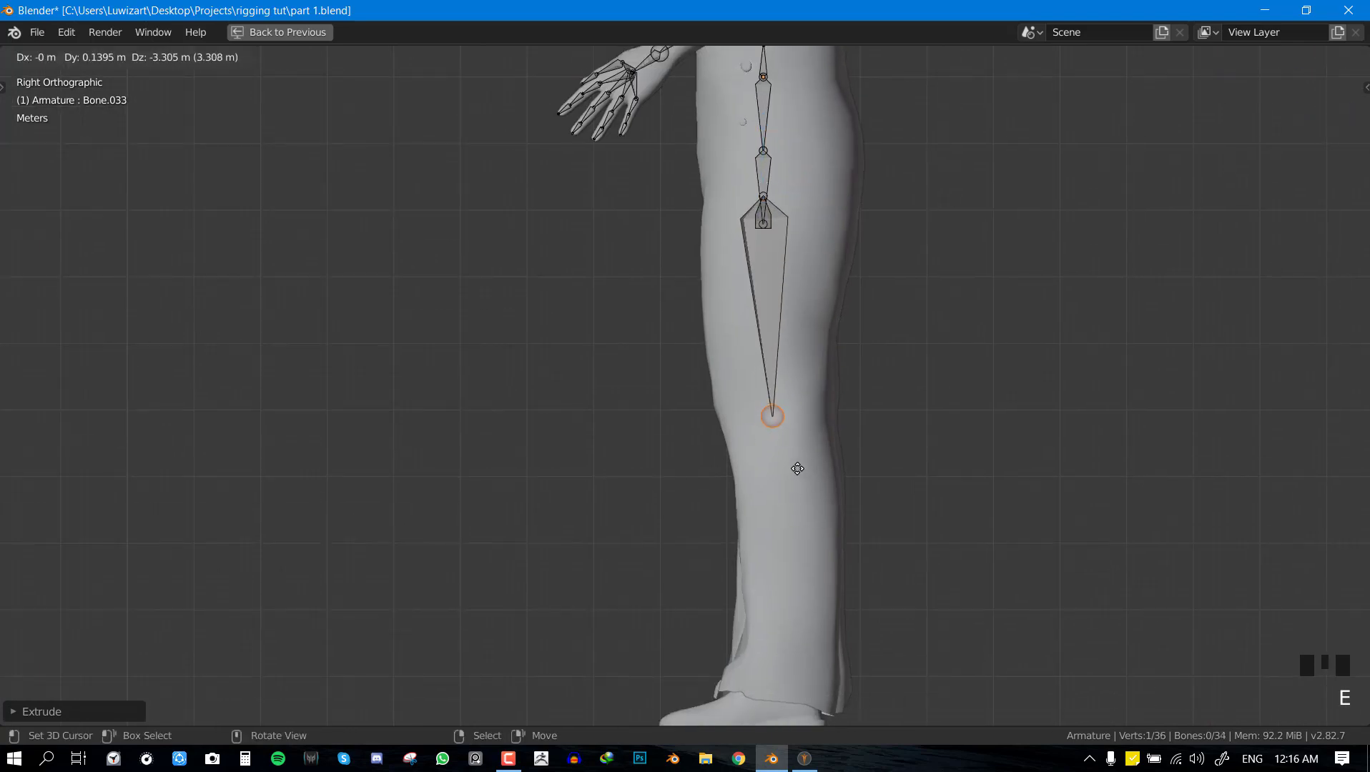
left_click(795, 464)
key("KP_1")
key("g")
left_click(820, 466)
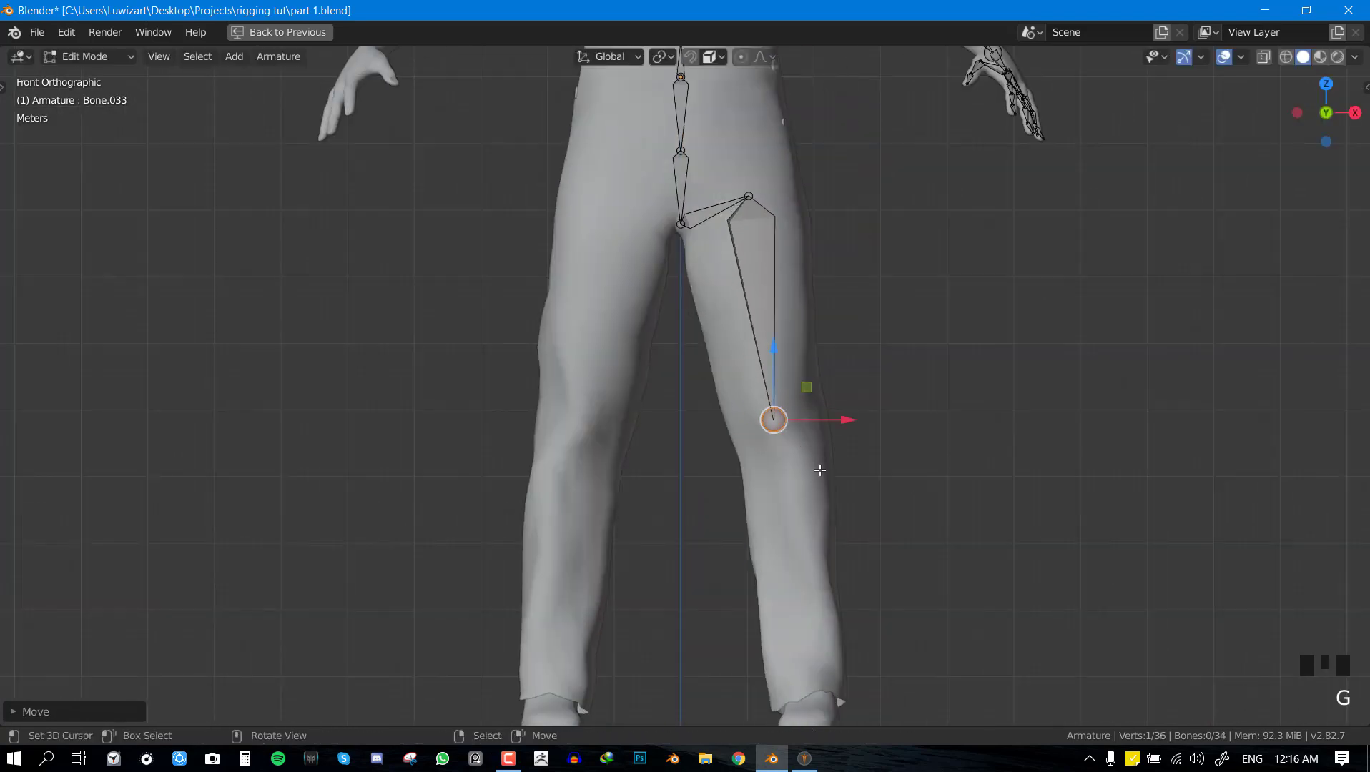
Nudge the left hip joint slightly outward and down, and raise the crotch joint slightly.
scroll(819, 466, "down", 3, "shift")
right_click(748, 198)
right_click_drag(749, 198, 753, 201)
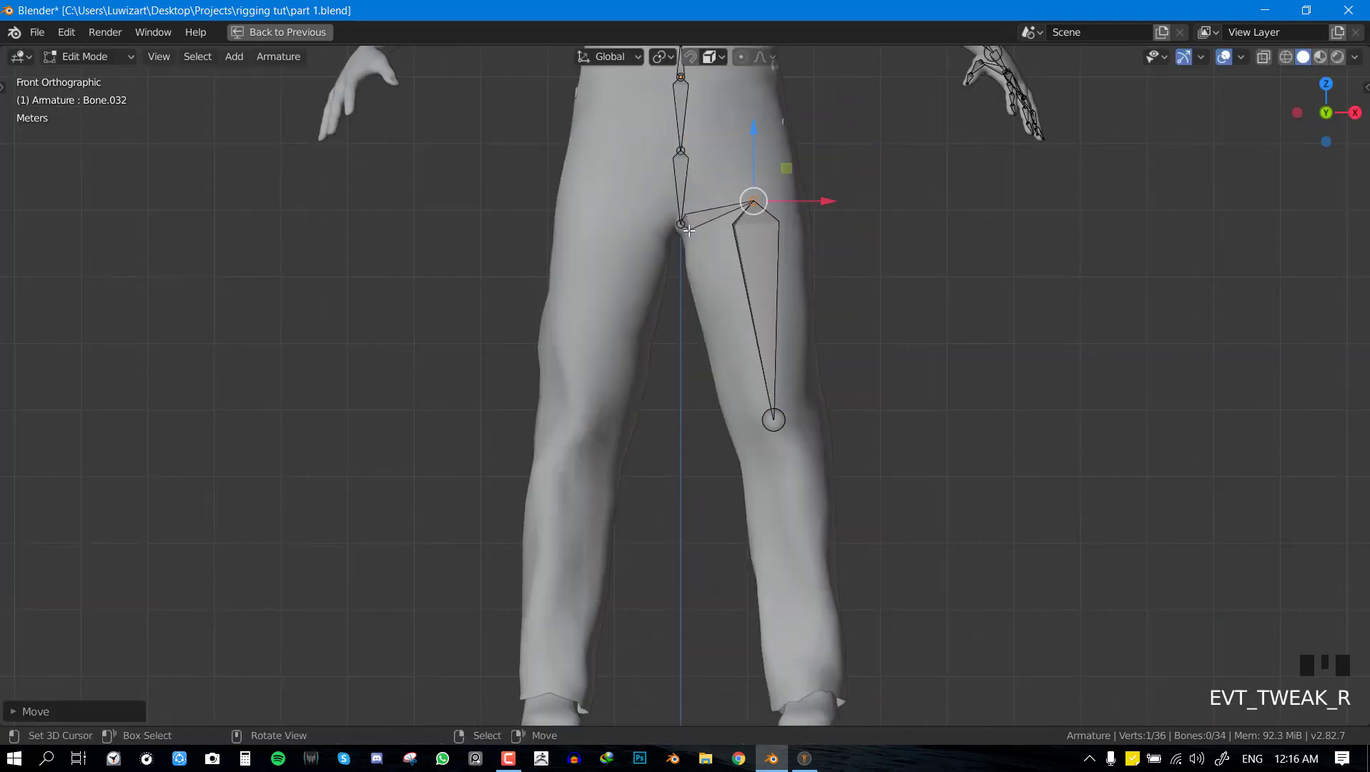
right_click_drag(680, 233, 678, 215)
Check the leg bones from the side and front, and reposition the left knee joint within the knee.
scroll(795, 306, "down", 3)
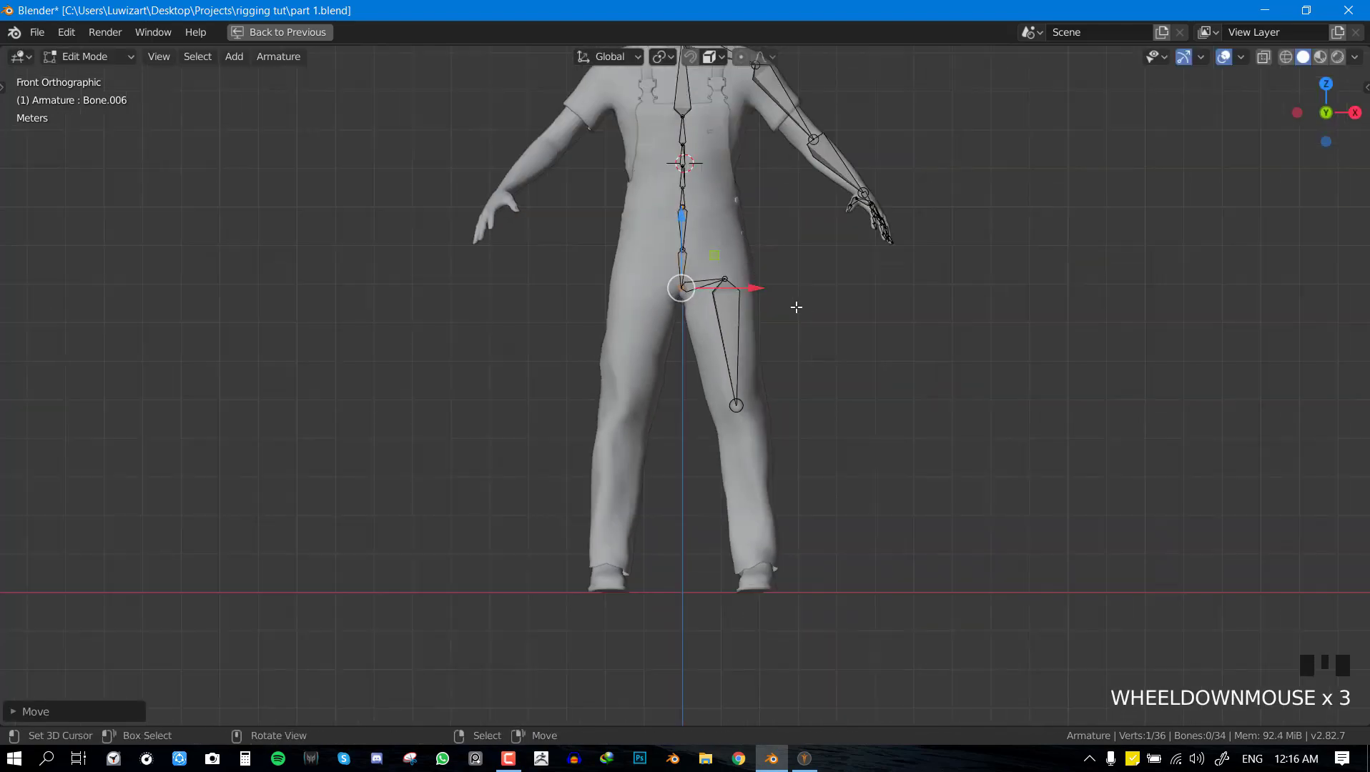
middle_click_drag(795, 305, 847, 314)
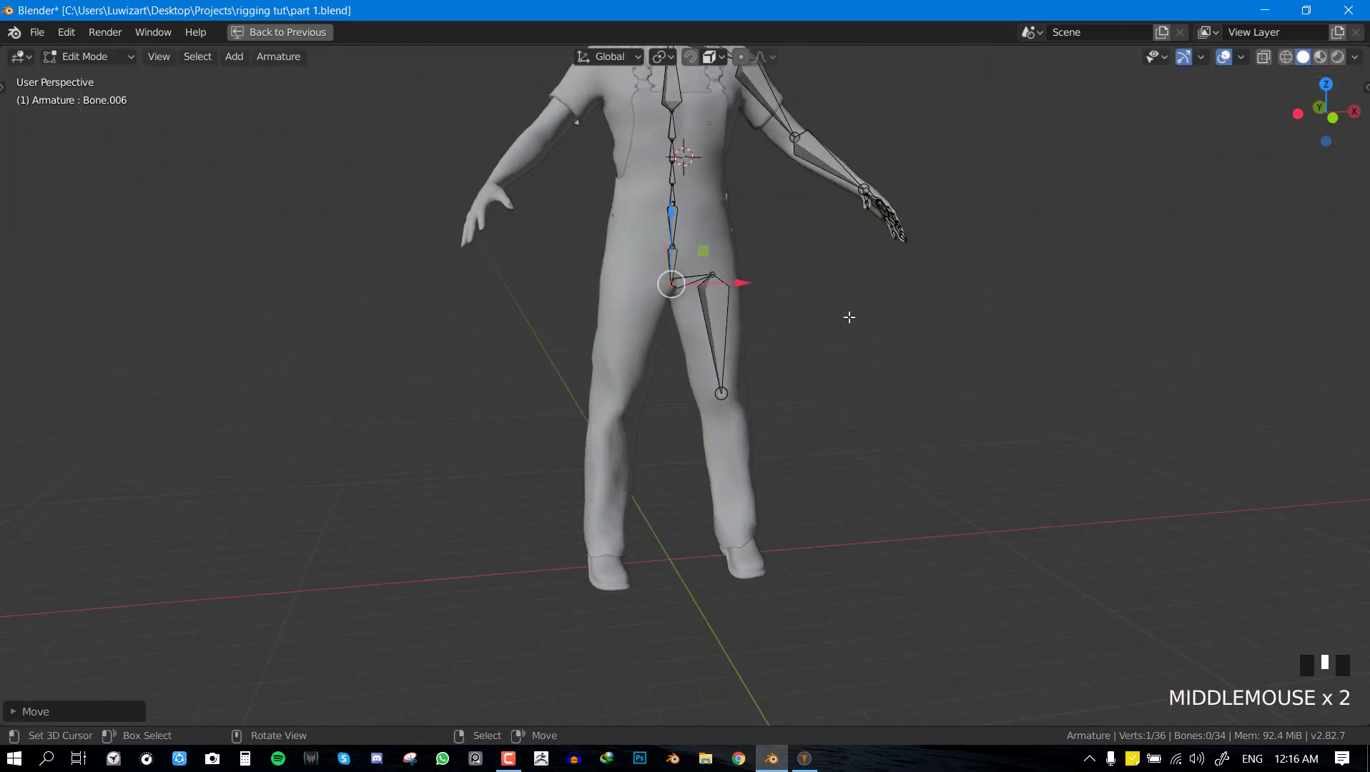
key("KP_3")
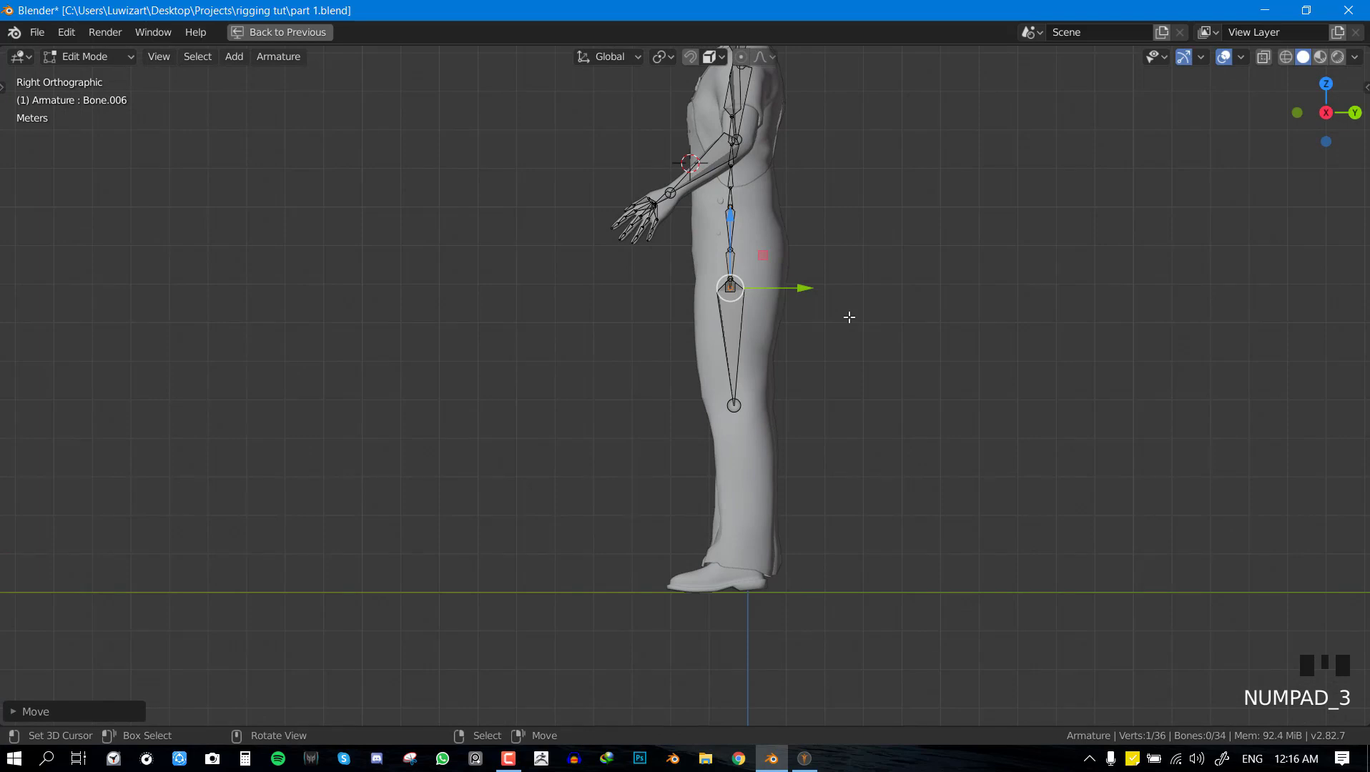
key("KP_1")
scroll(788, 429, "up", 2)
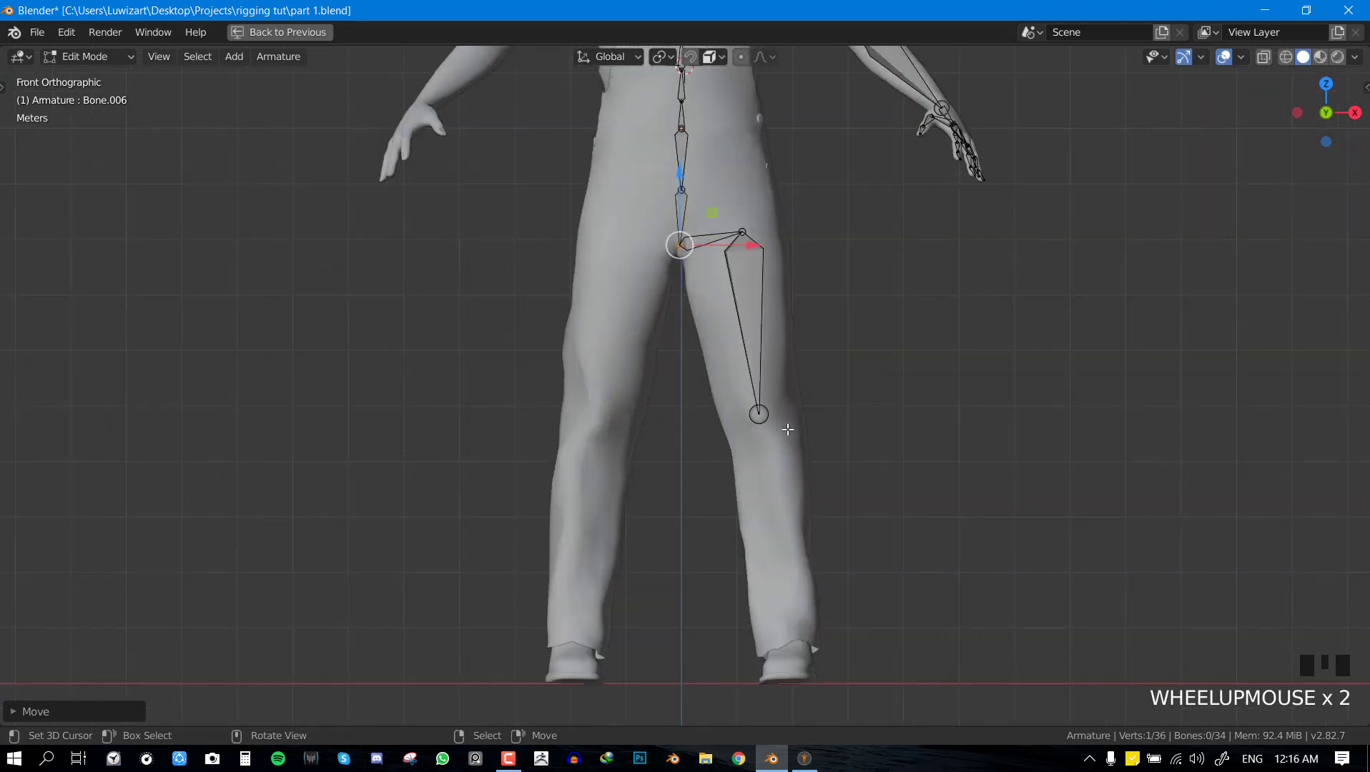
right_click(760, 414)
middle_click_drag(760, 414, 787, 439, "shift")
scroll(786, 439, "up", 1)
key("g")
left_click(774, 413)
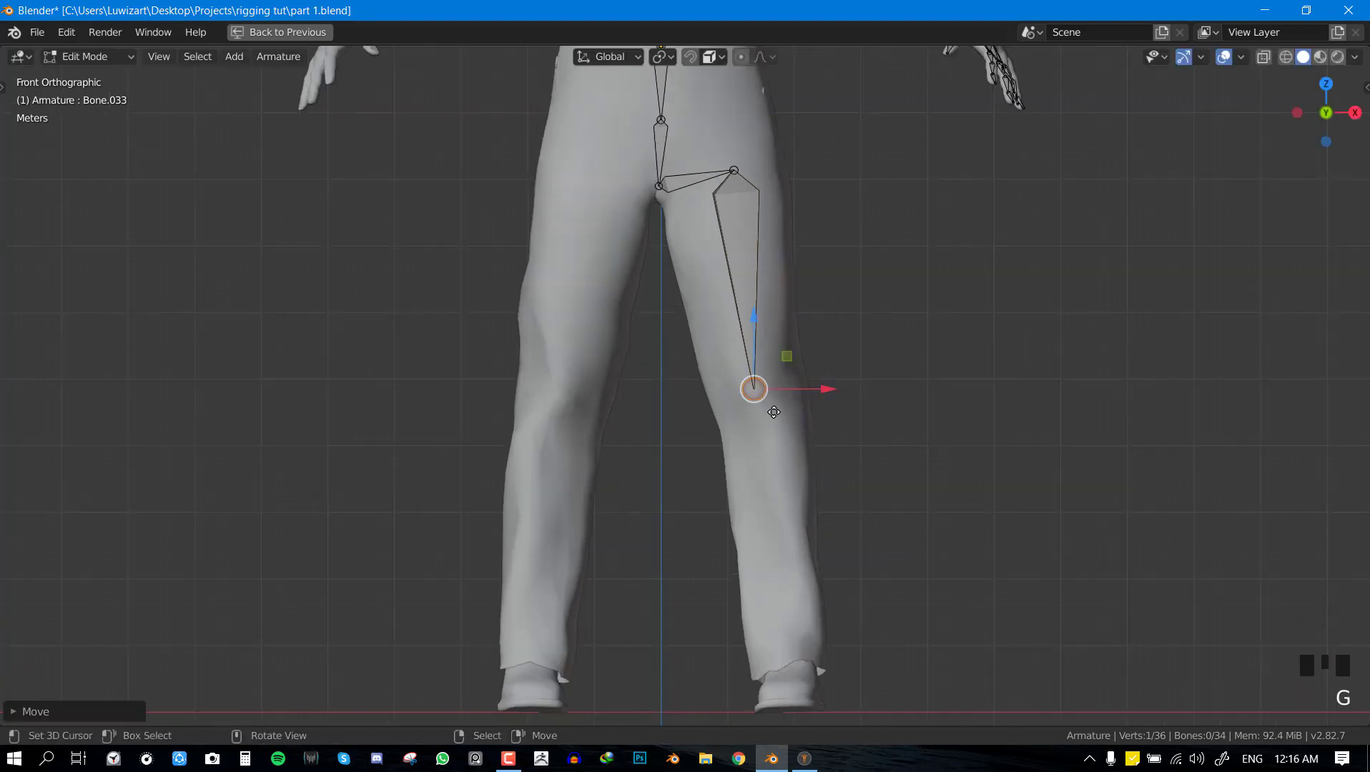
Enable snapping and extrude a shin bone from the left knee down to the ankle, adjusting the ankle joint in side view.
left_click(692, 56)
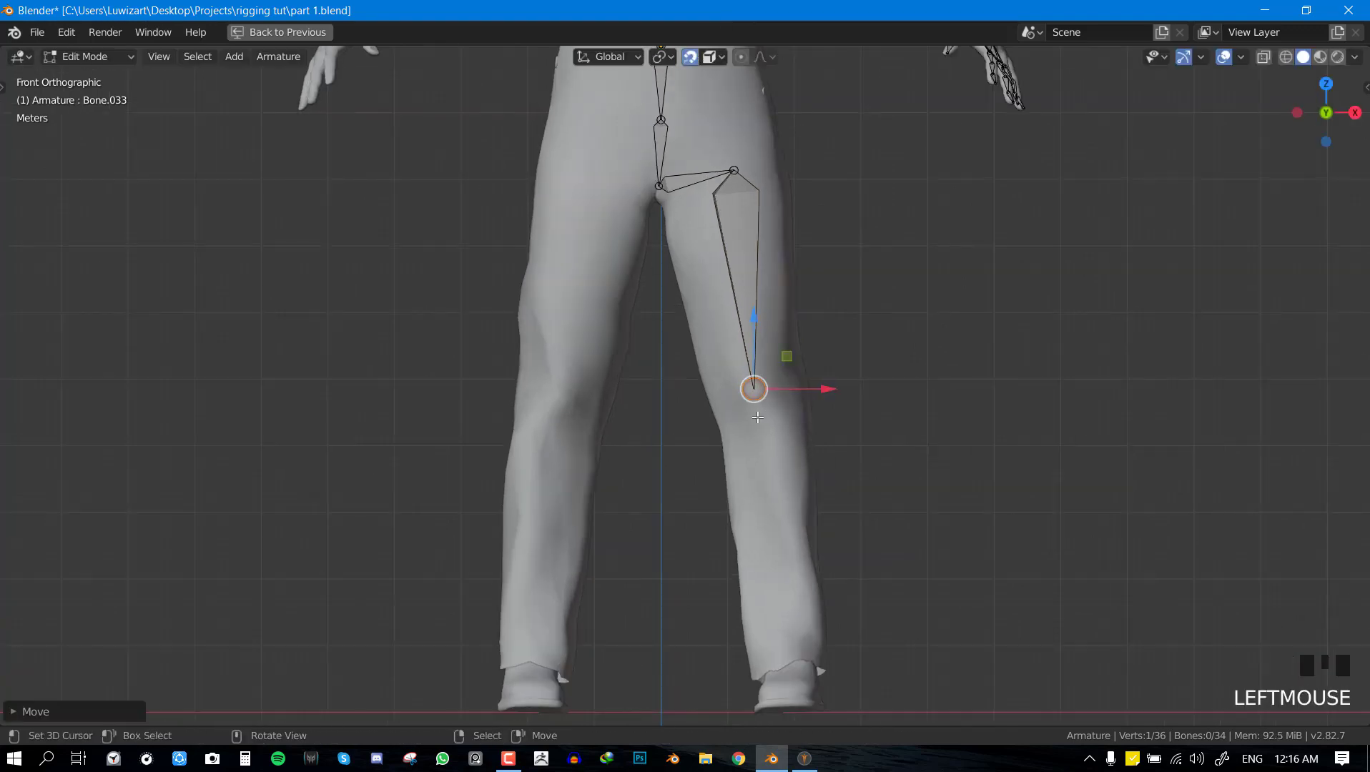
key("e")
left_click(790, 651)
key("KP_3")
middle_click_drag(789, 640, 737, 585, "shift")
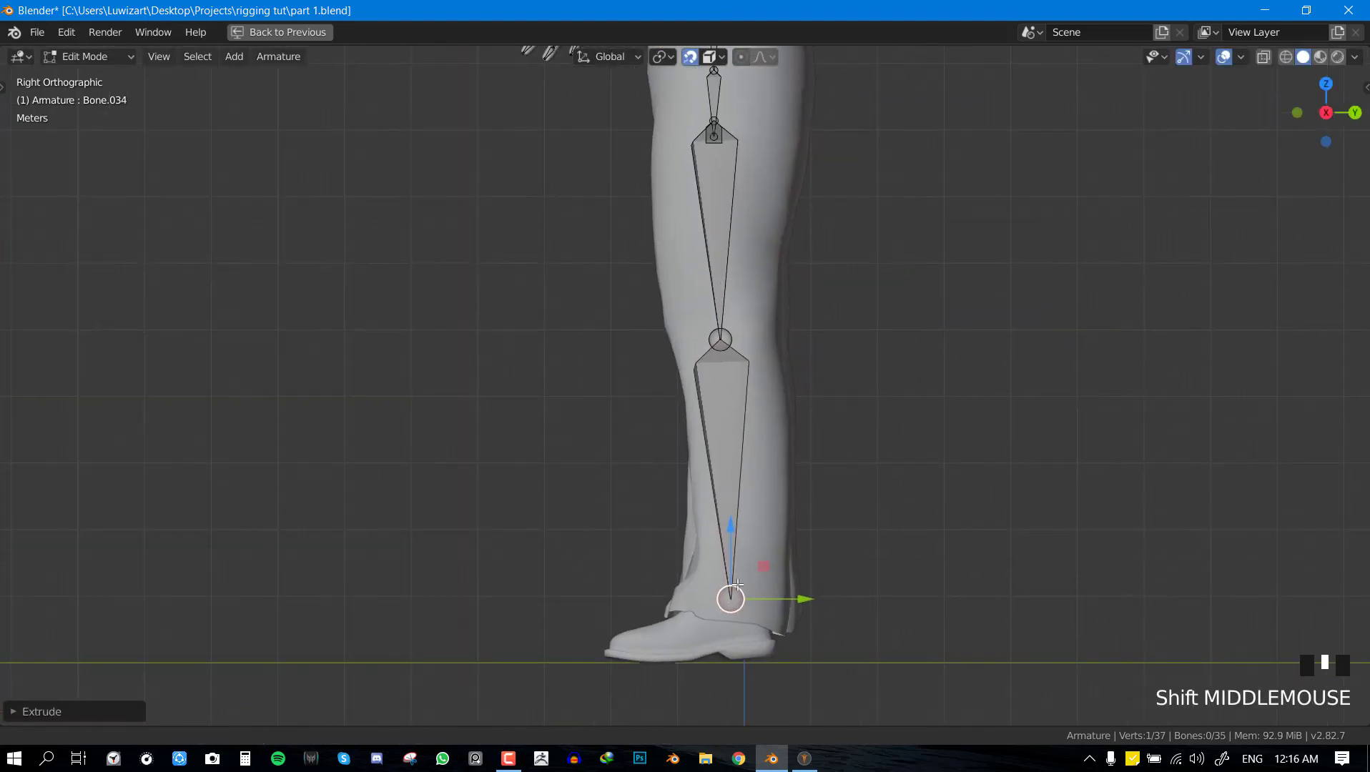
key("g")
left_click(750, 648)
key("KP_1")
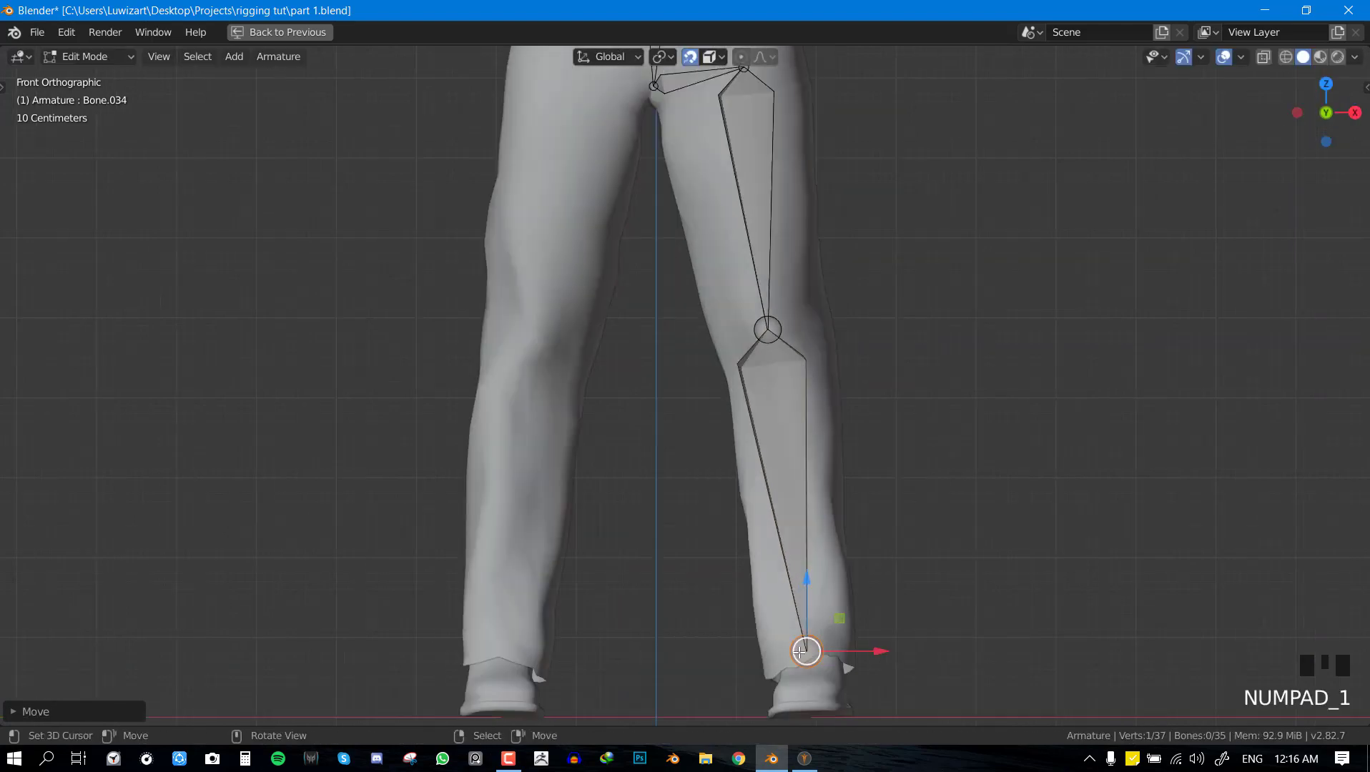
Extrude a foot bone from the left ankle forward to the shoe's toe and subdivide it into two bones.
key("KP_3")
middle_click_drag(750, 652, 749, 560, "shift")
key("e")
left_click(615, 529)
middle_click_drag(615, 530, 815, 644)
right_click(800, 583)
key("w")
left_click(880, 394)
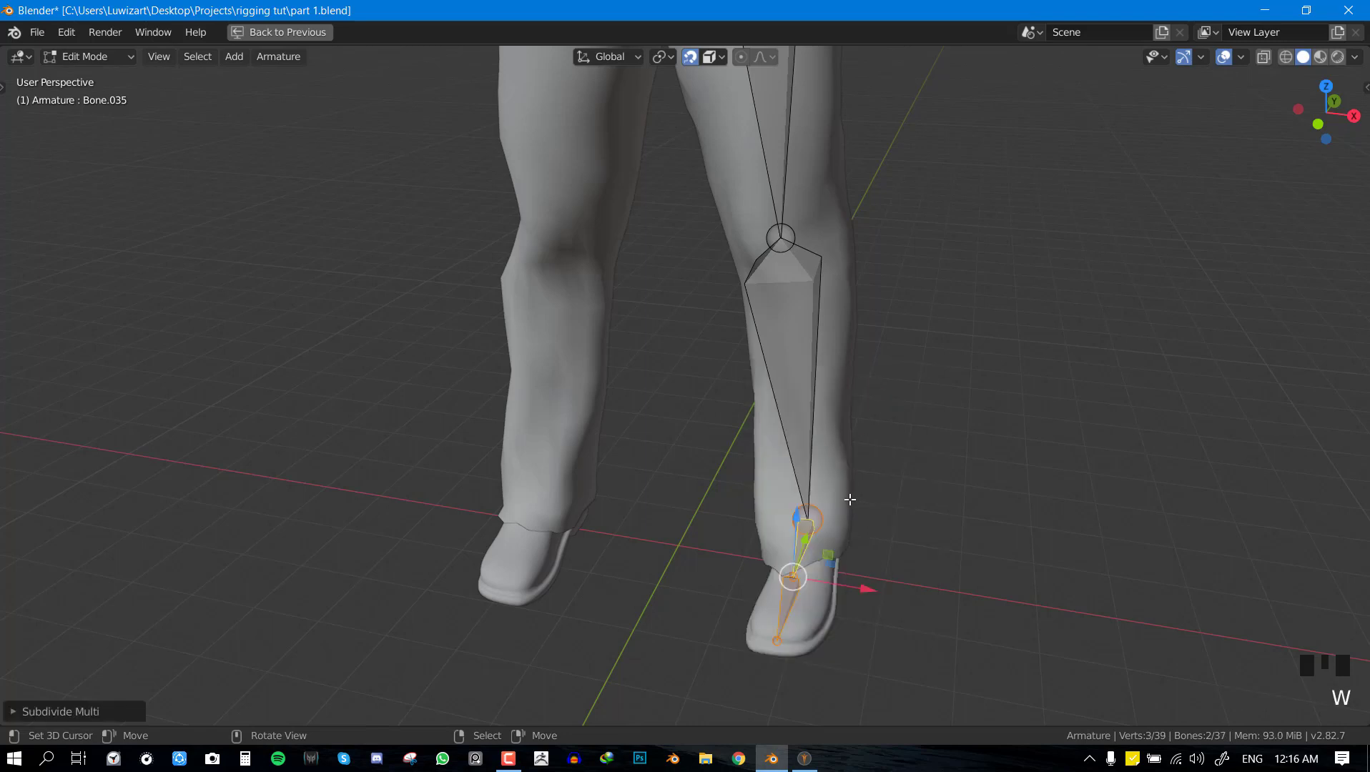
Move the joint between the two foot bones to the ball of the left foot in side view.
key("KP_3")
left_click(677, 585)
key("g")
right_click_drag(678, 596, 676, 597)
Turn on the wireframe overlay to show the mesh topology around the foot.
key("alt+w")
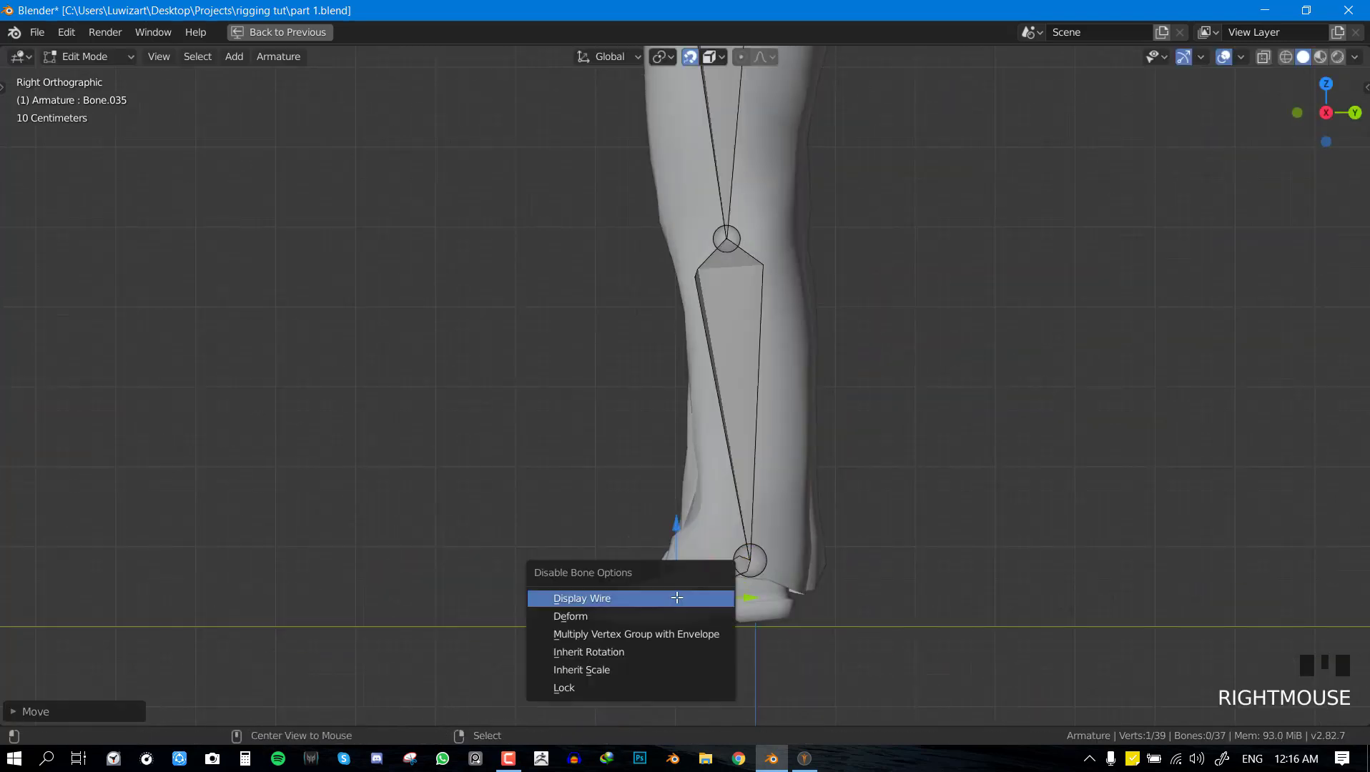
left_click(1200, 57)
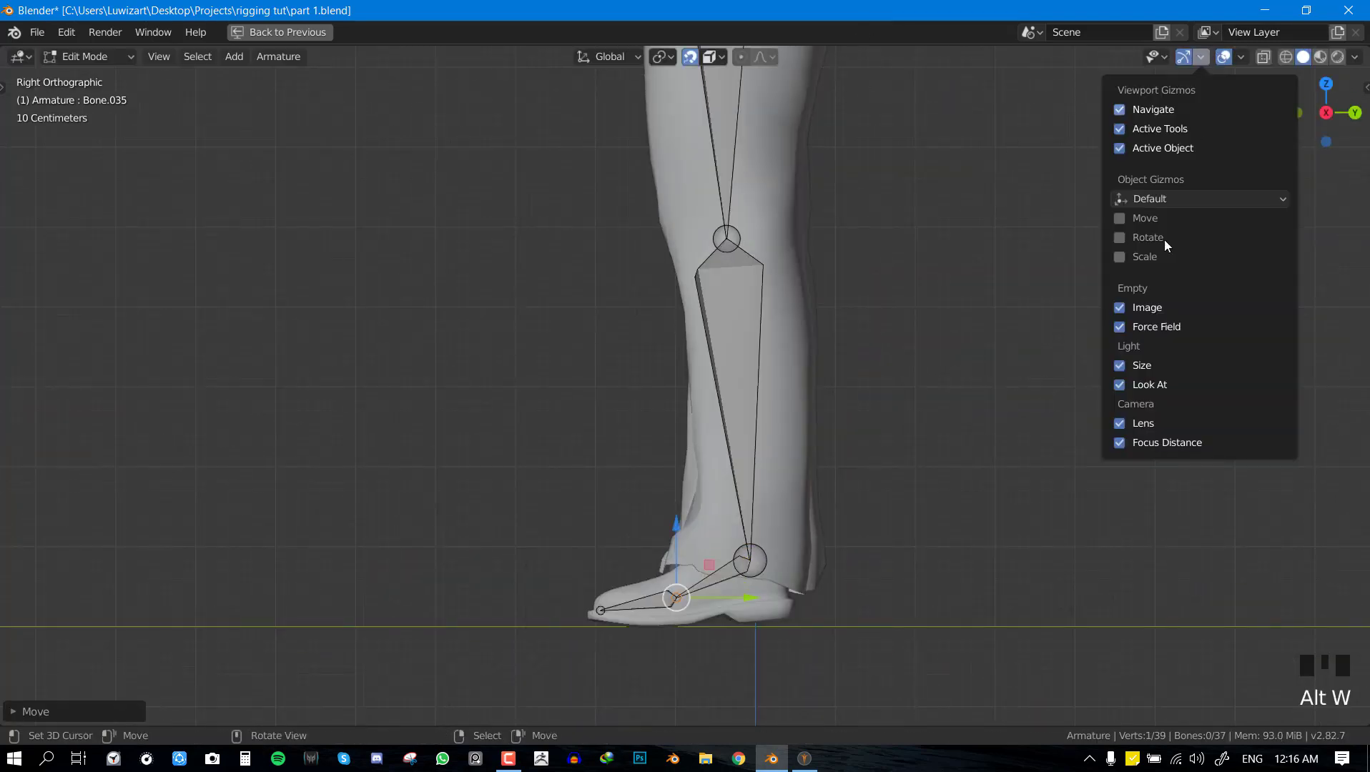
left_click(1241, 57)
left_click(1132, 354)
Refine the ball joint forward toward the shoe's bend and move the toe-end joint to the tip of the shoe.
scroll(872, 538, "up", 3)
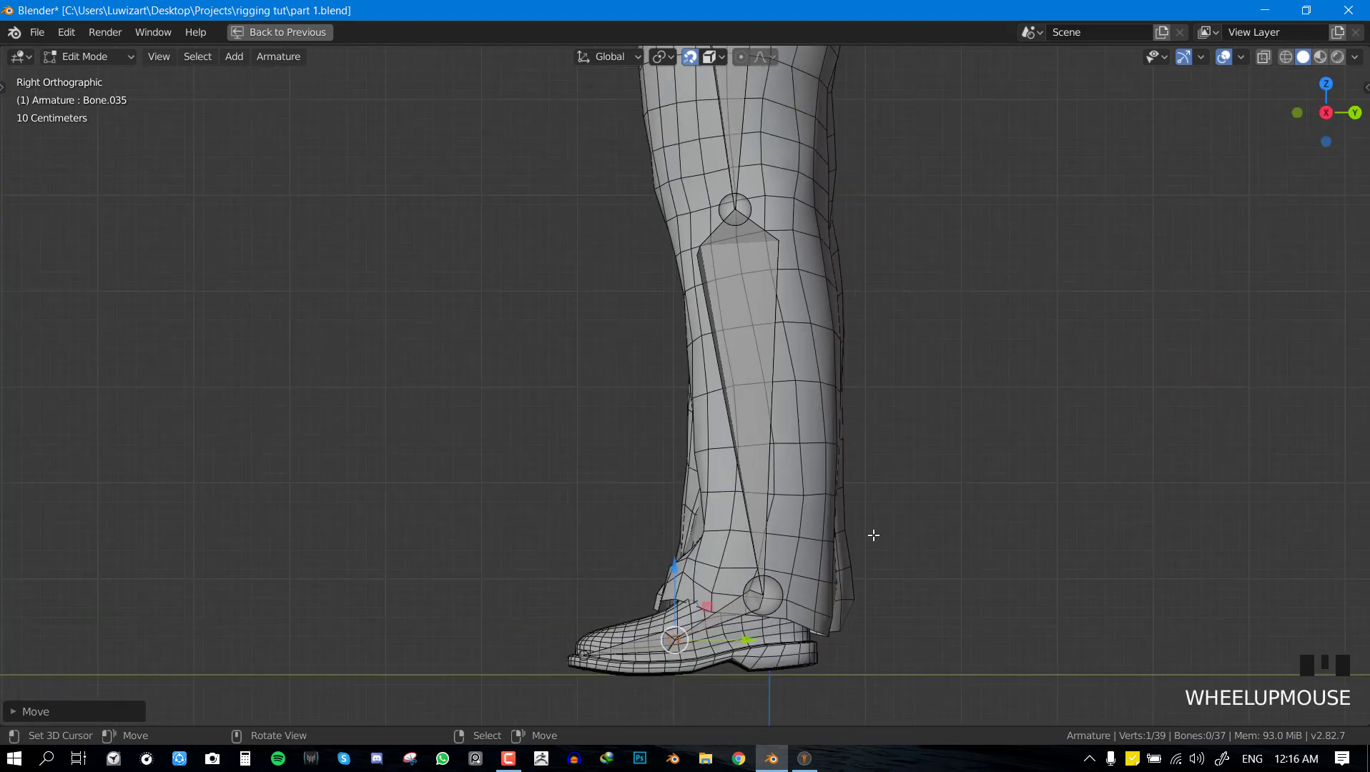
key("g")
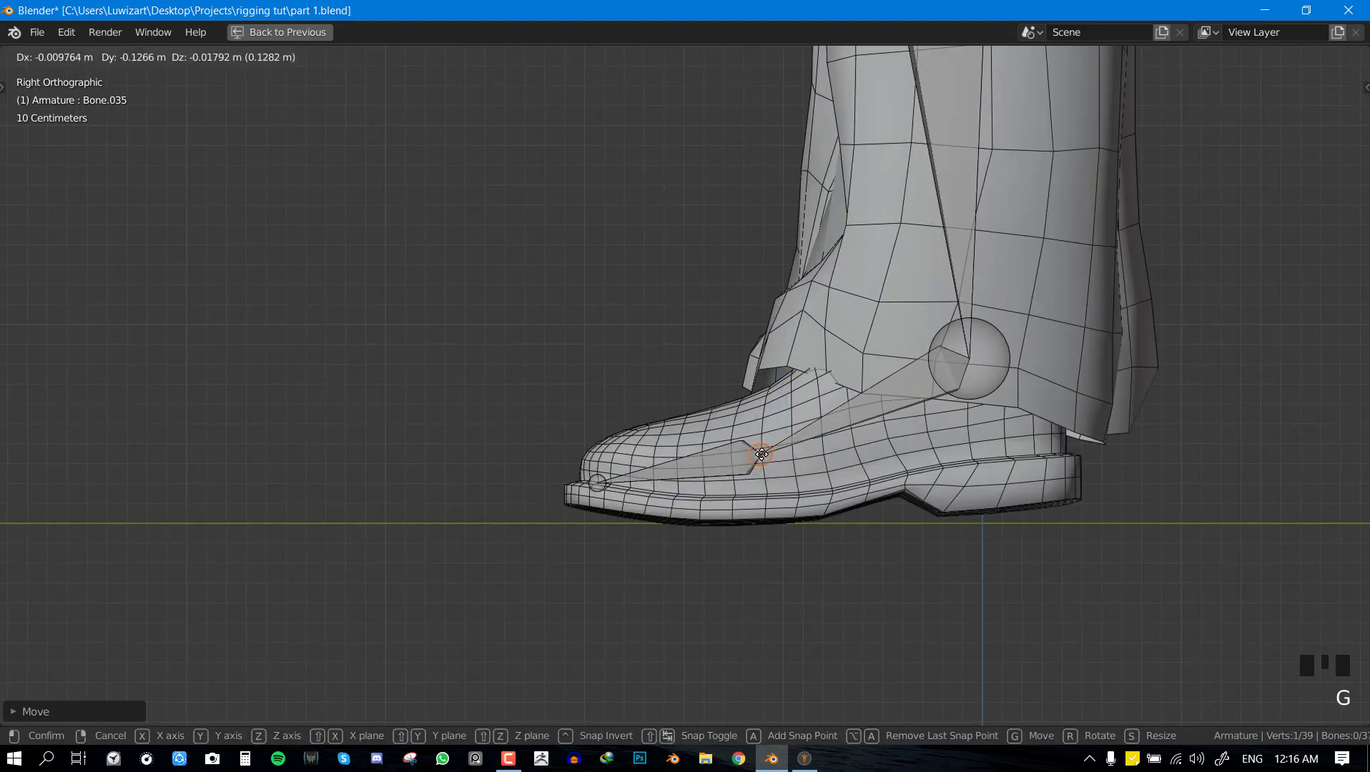
left_click(733, 459)
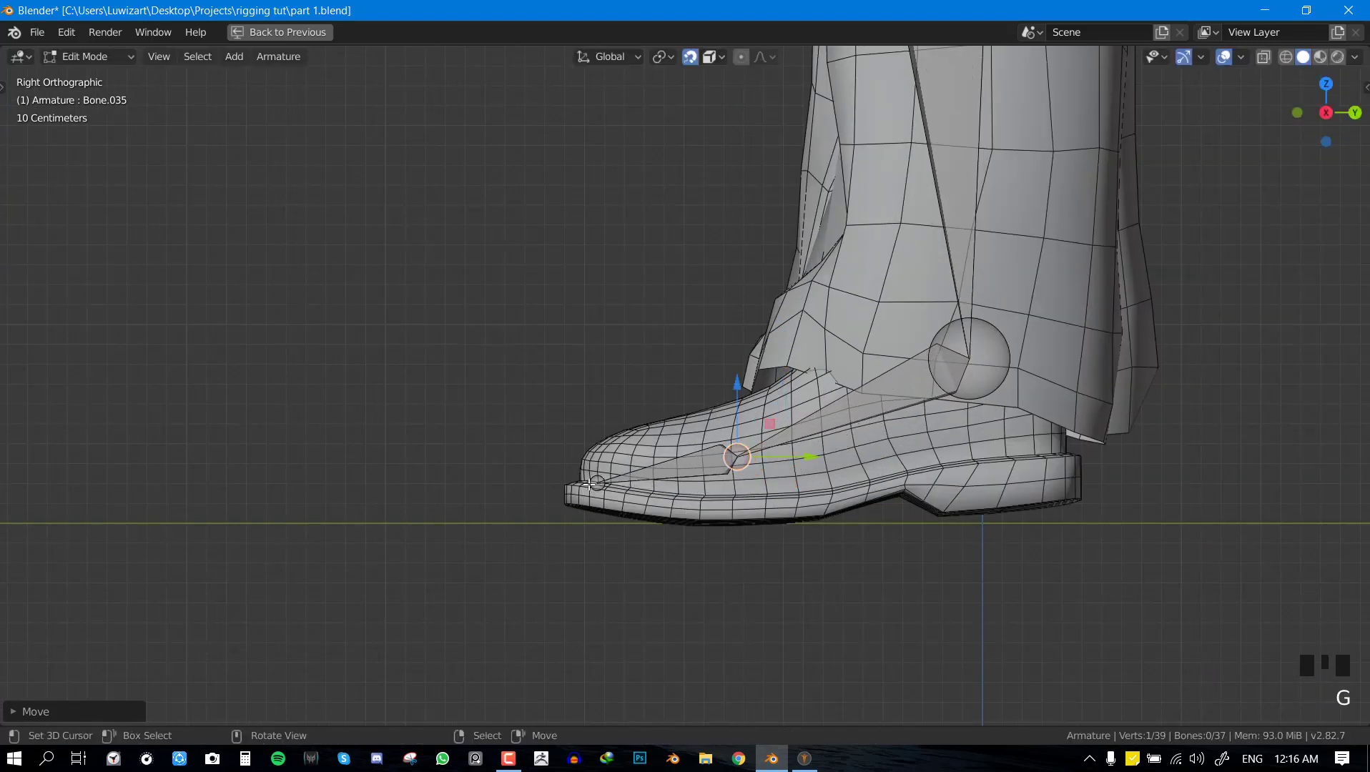
right_click_drag(588, 484, 573, 471)
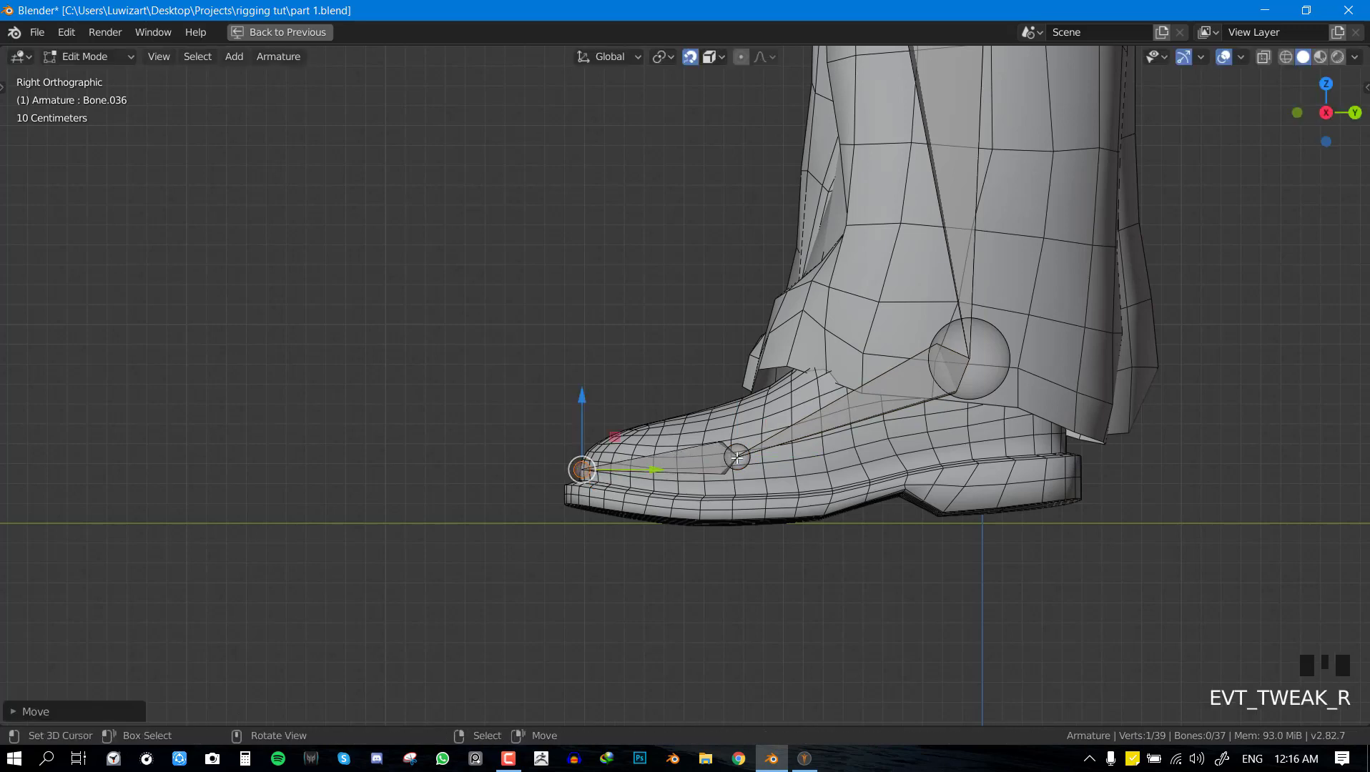
right_click_drag(737, 458, 704, 461)
Raise the left ankle joint slightly within the trouser leg and check it from the front.
right_click(989, 346)
right_click_drag(990, 346, 984, 286)
key("KP_1")
scroll(984, 276, "down", 3)
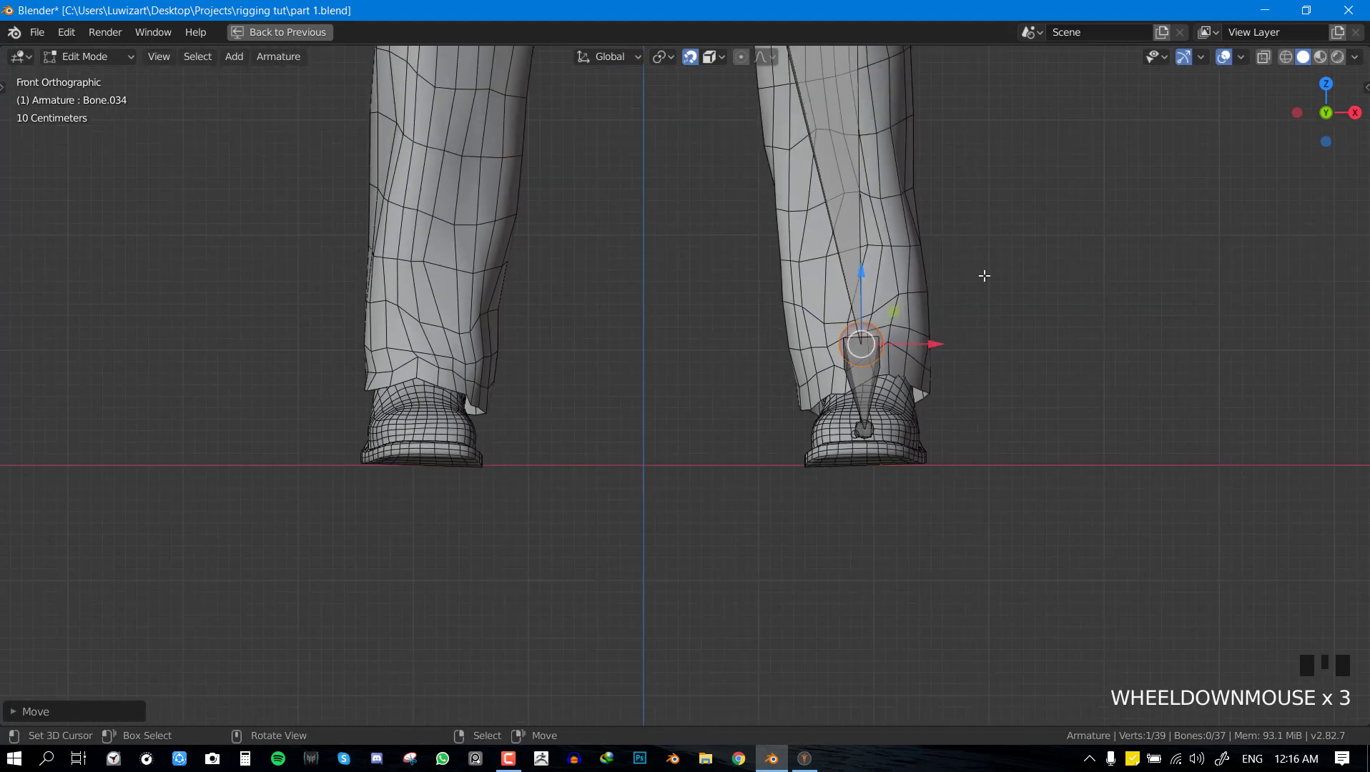
Turn off the wireframe overlay and save the file.
left_click(1242, 57)
left_click(1136, 353)
scroll(728, 325, "down", 3)
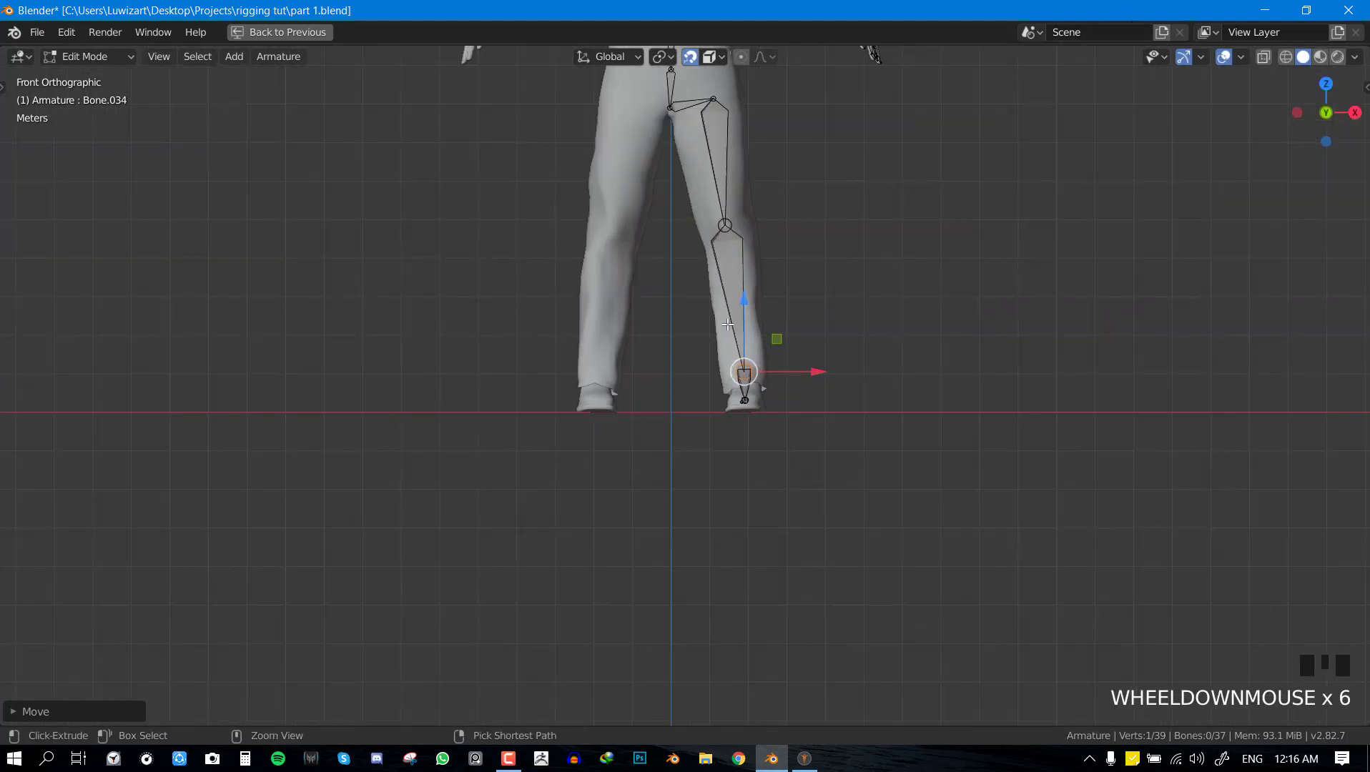
key("ctrl+s")
Examine the whole armature in Pose Mode from perspective, front and side, and return to Edit Mode at the left foot.
key("KP_3")
scroll(728, 325, "down", 3)
key("Tab")
scroll(788, 410, "up", 3)
middle_click_drag(767, 374, 809, 434, "shift")
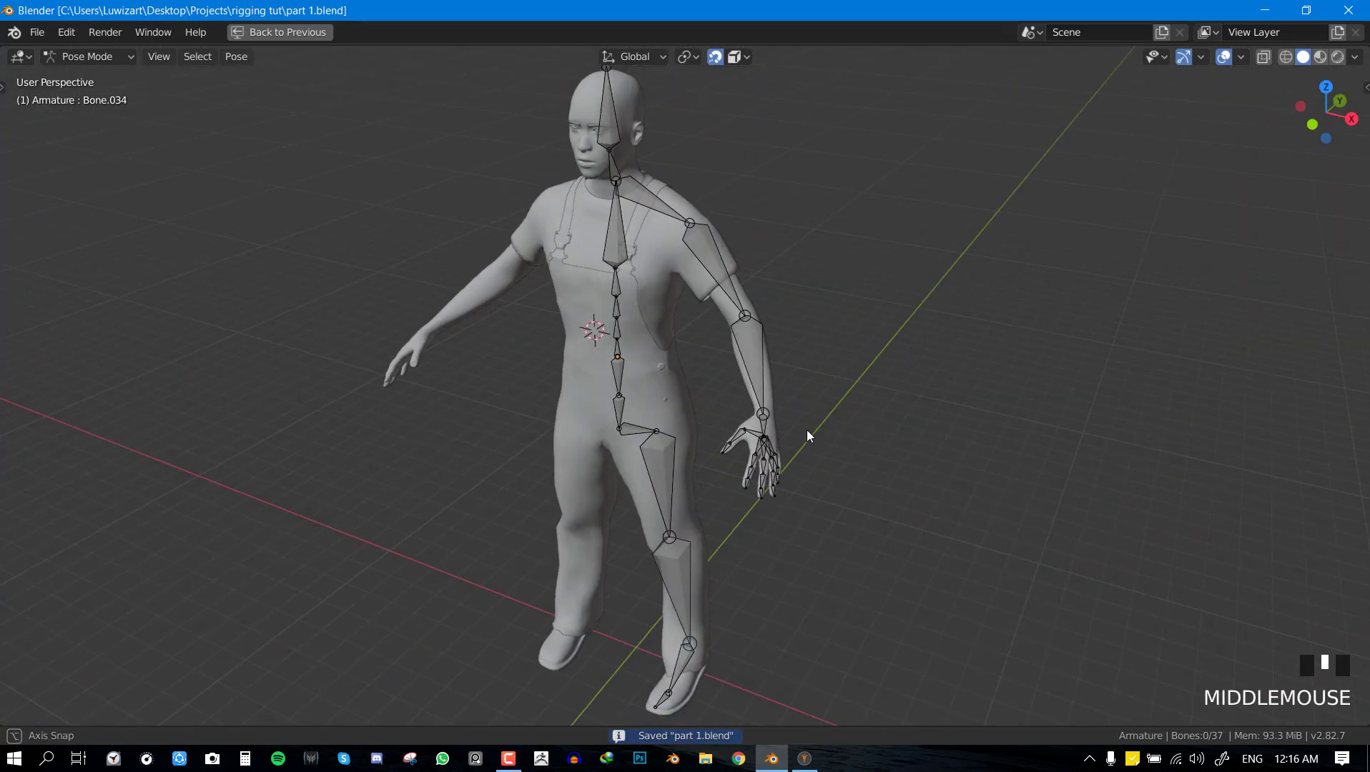
key("KP_1")
scroll(724, 259, "down", 2)
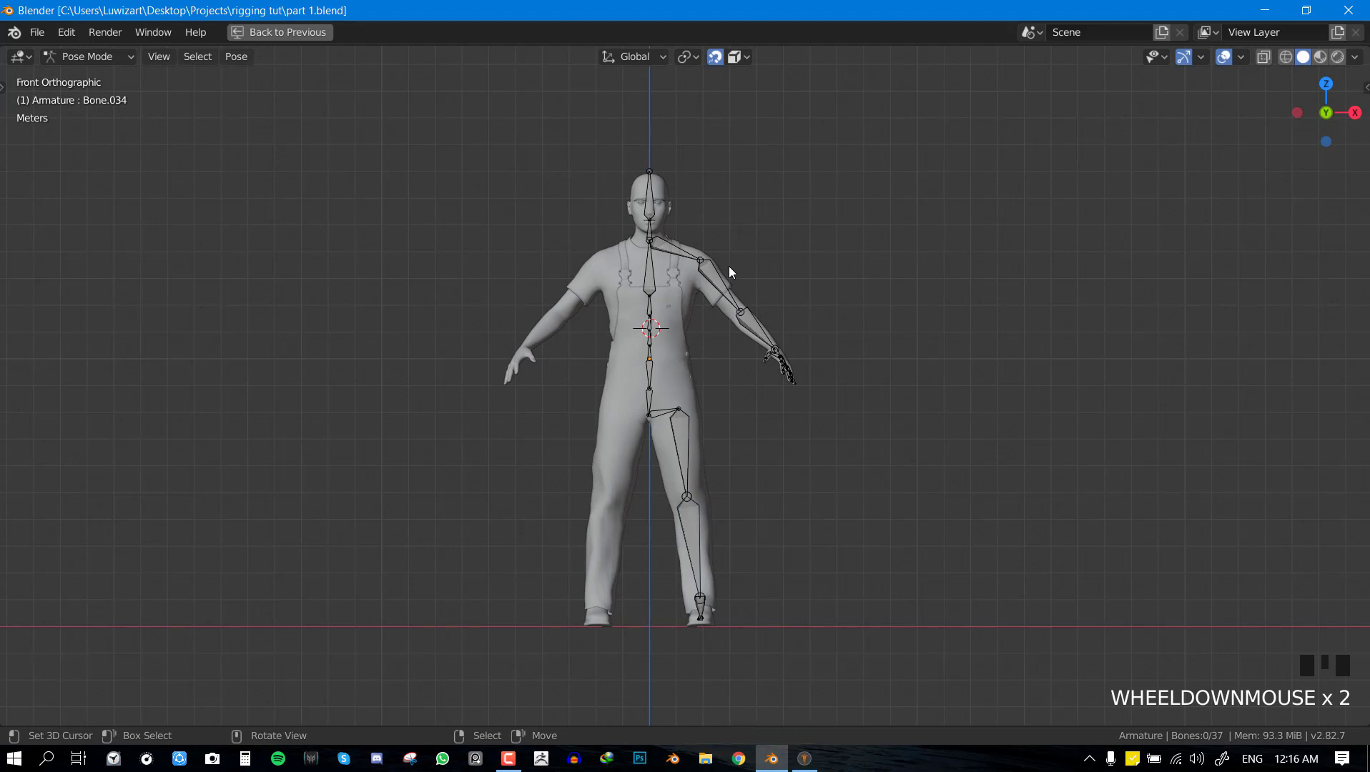
key("KP_3")
scroll(708, 550, "up", 4)
scroll(763, 243, "up", 1)
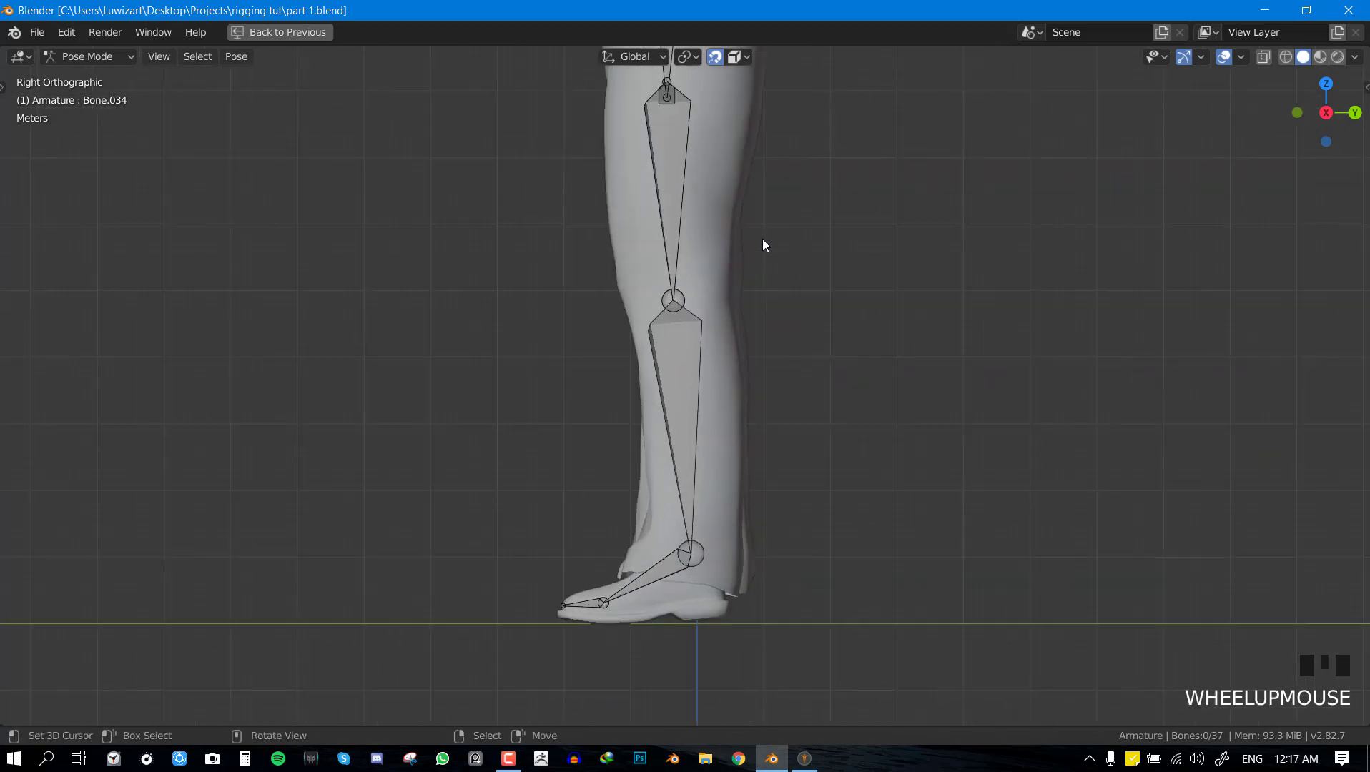
scroll(752, 627, "up", 1)
middle_click_drag(753, 629, 734, 457, "shift")
scroll(735, 459, "up", 1)
key("Tab")
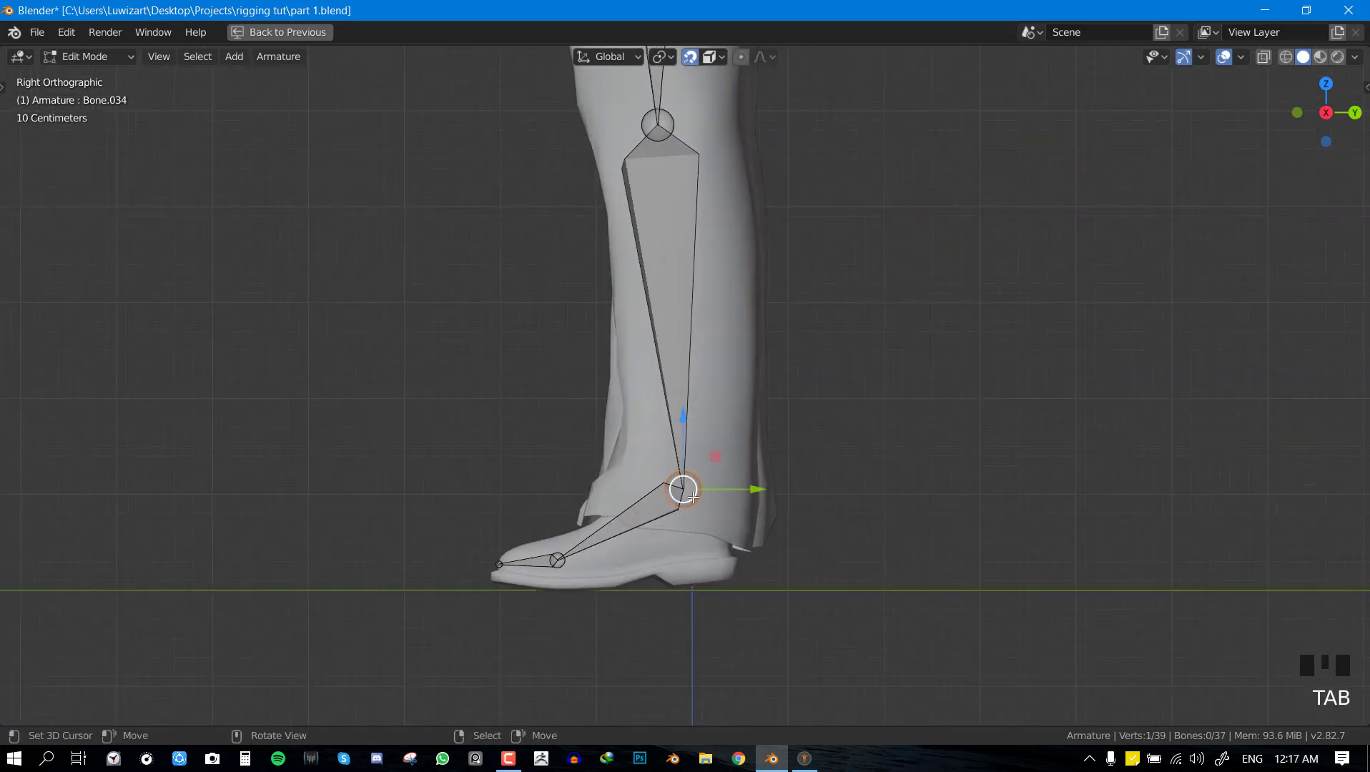
Disable snapping and extrude a heel bone from the left ankle joint down to the back of the shoe's heel.
scroll(714, 499, "down", 3)
middle_click_drag(714, 498, 708, 465)
key("KP_3")
scroll(705, 456, "up", 2)
middle_click_drag(744, 527, 744, 455, "shift")
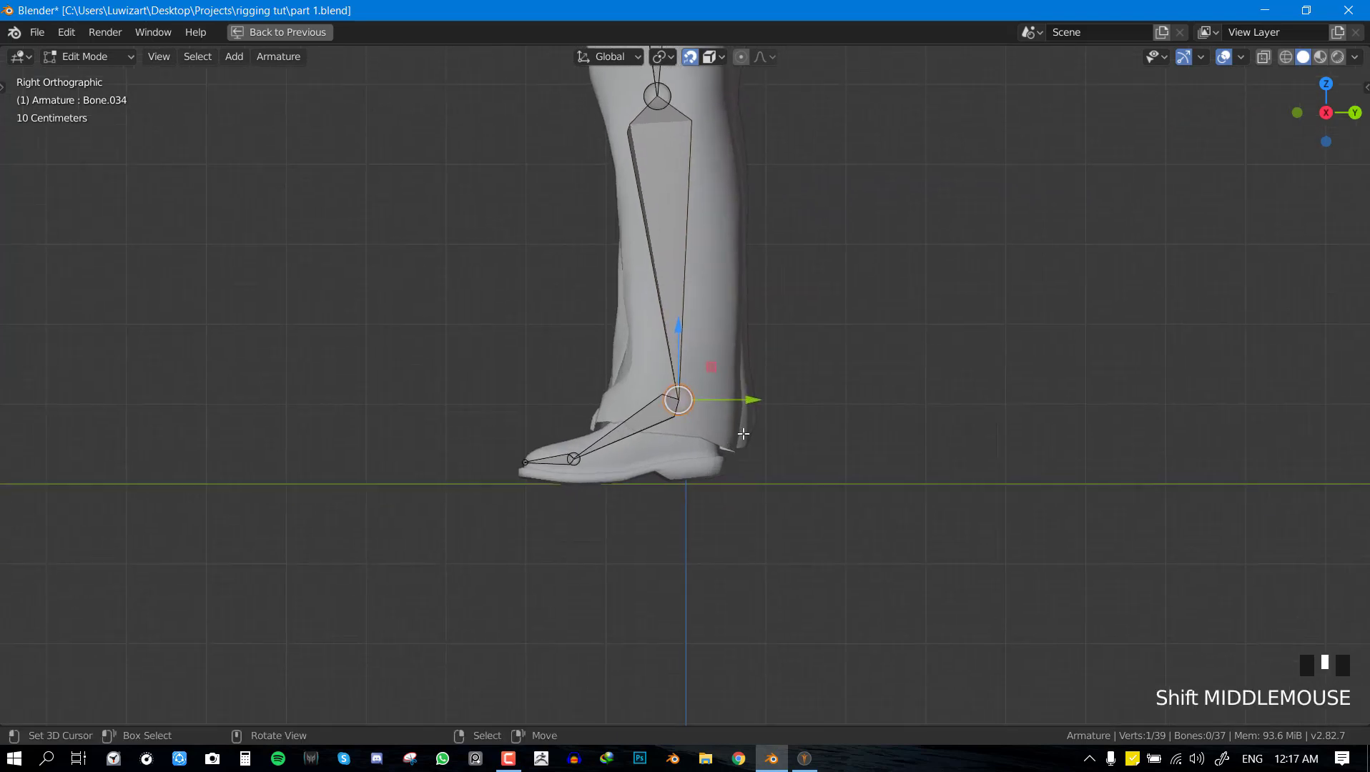
scroll(743, 433, "up", 3)
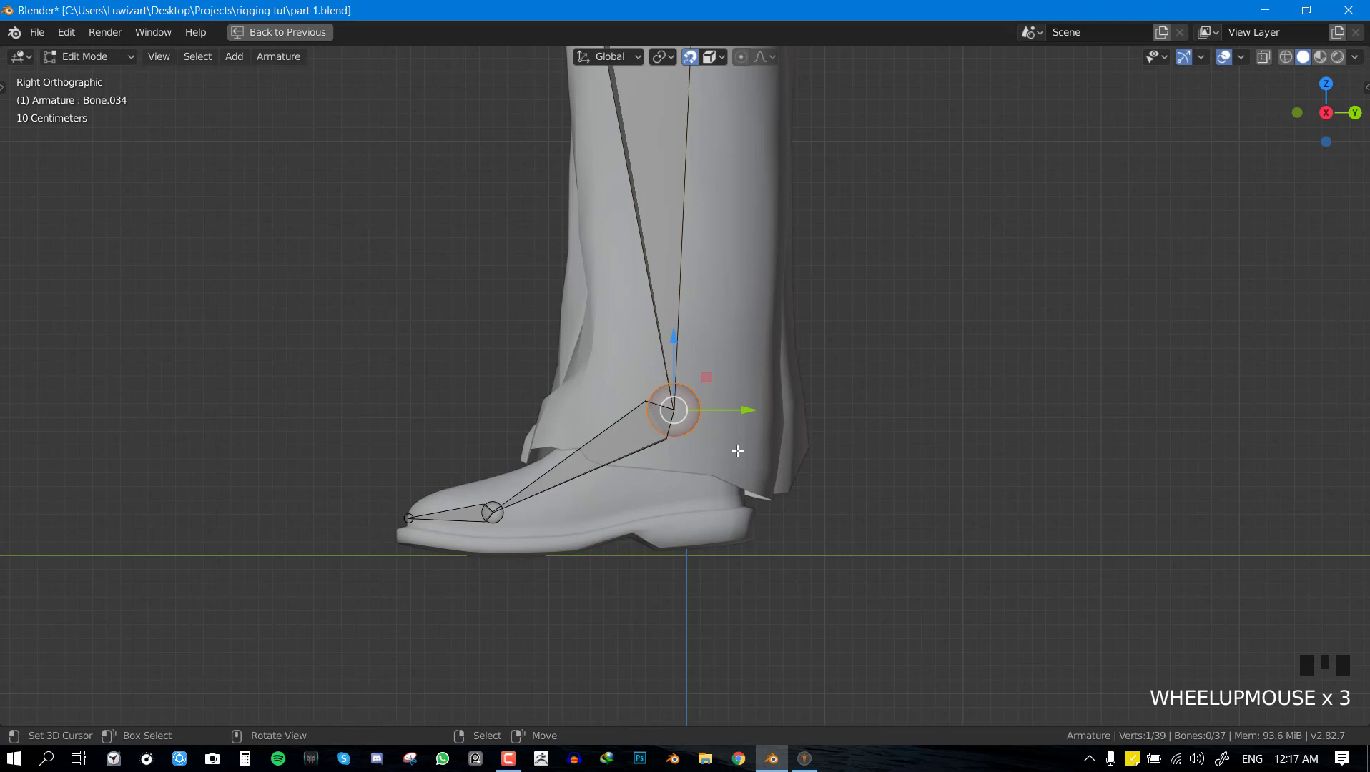
middle_click_drag(709, 496, 704, 362, "shift")
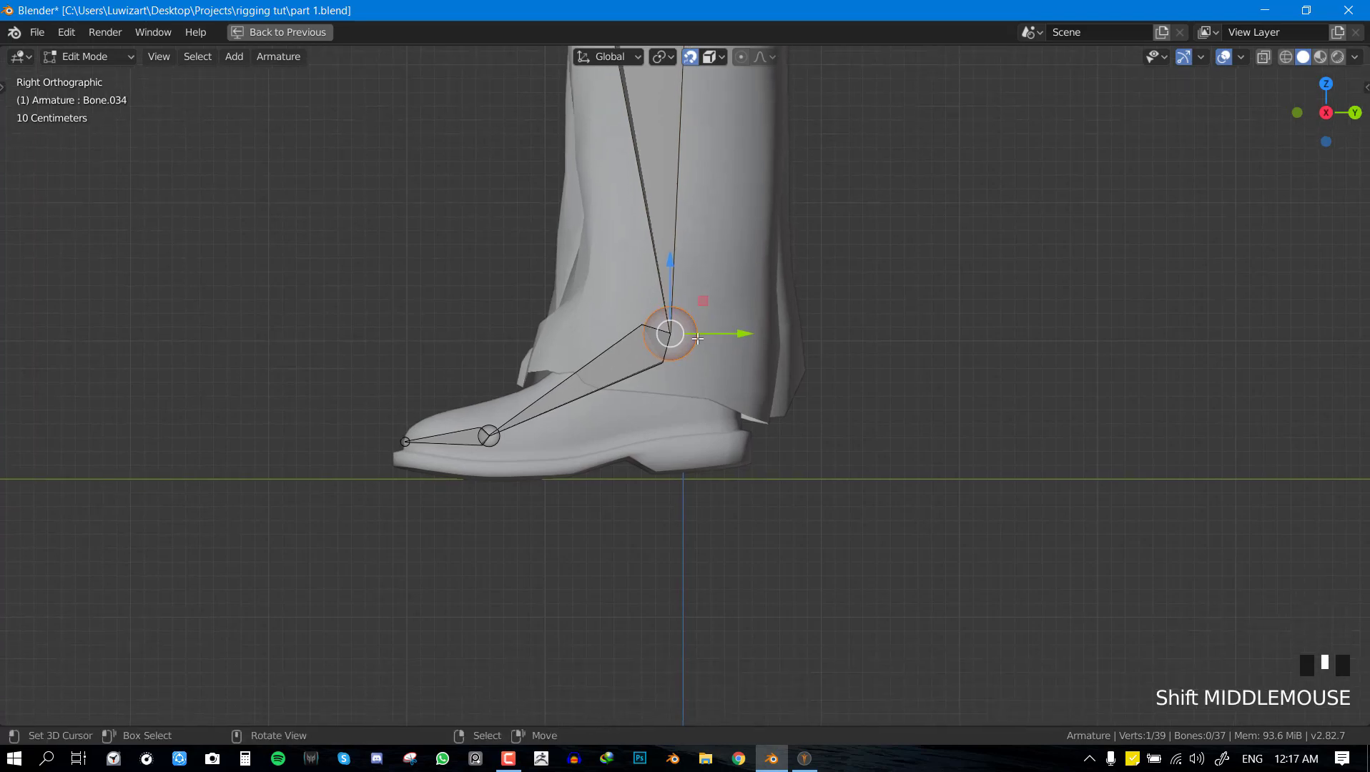
key("e")
right_click(725, 458)
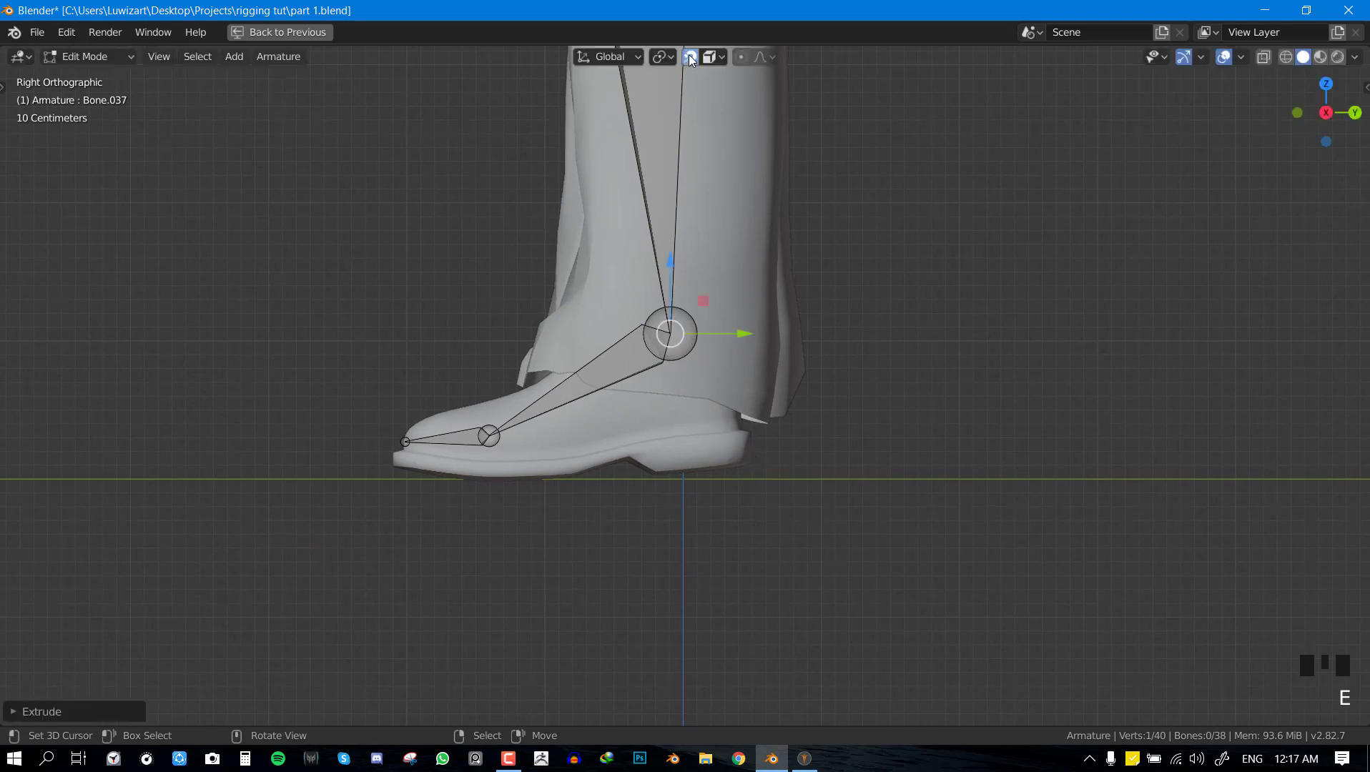
left_click(689, 56)
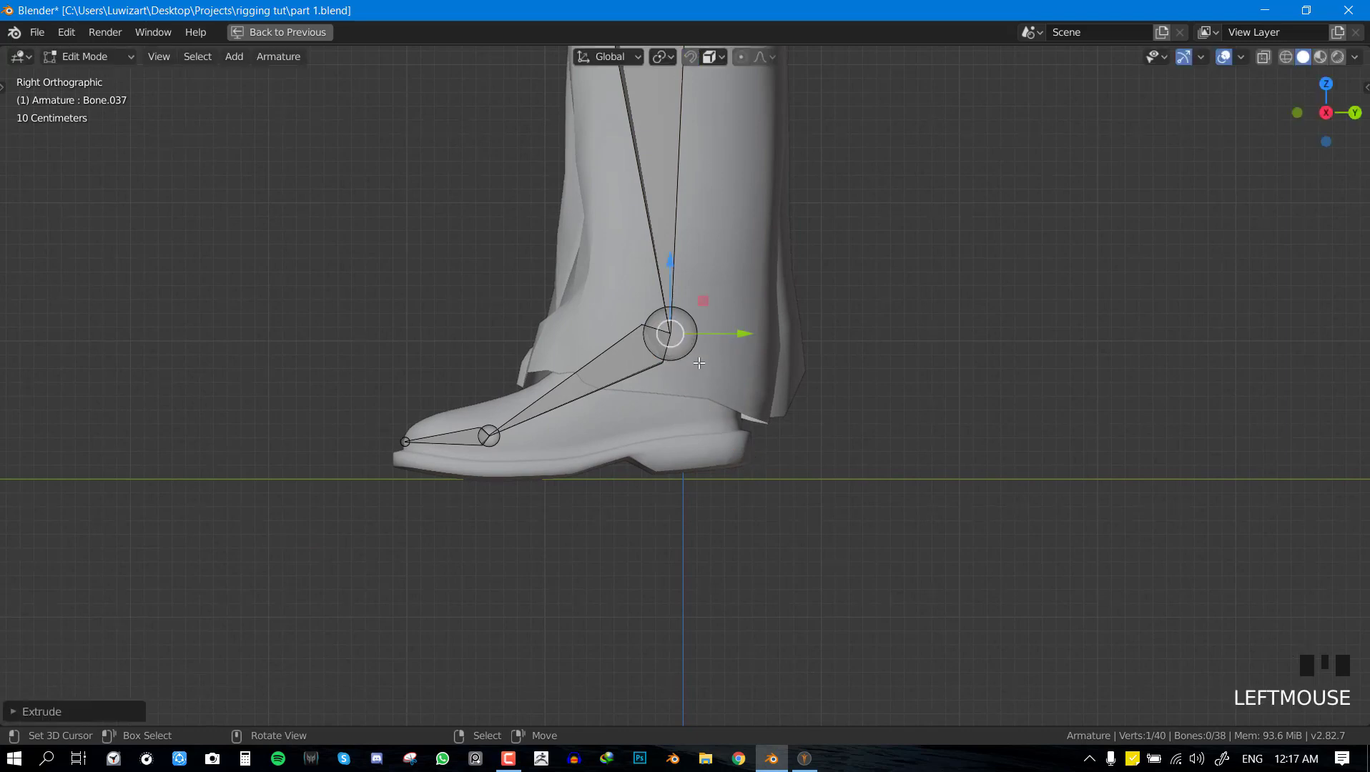
key("e")
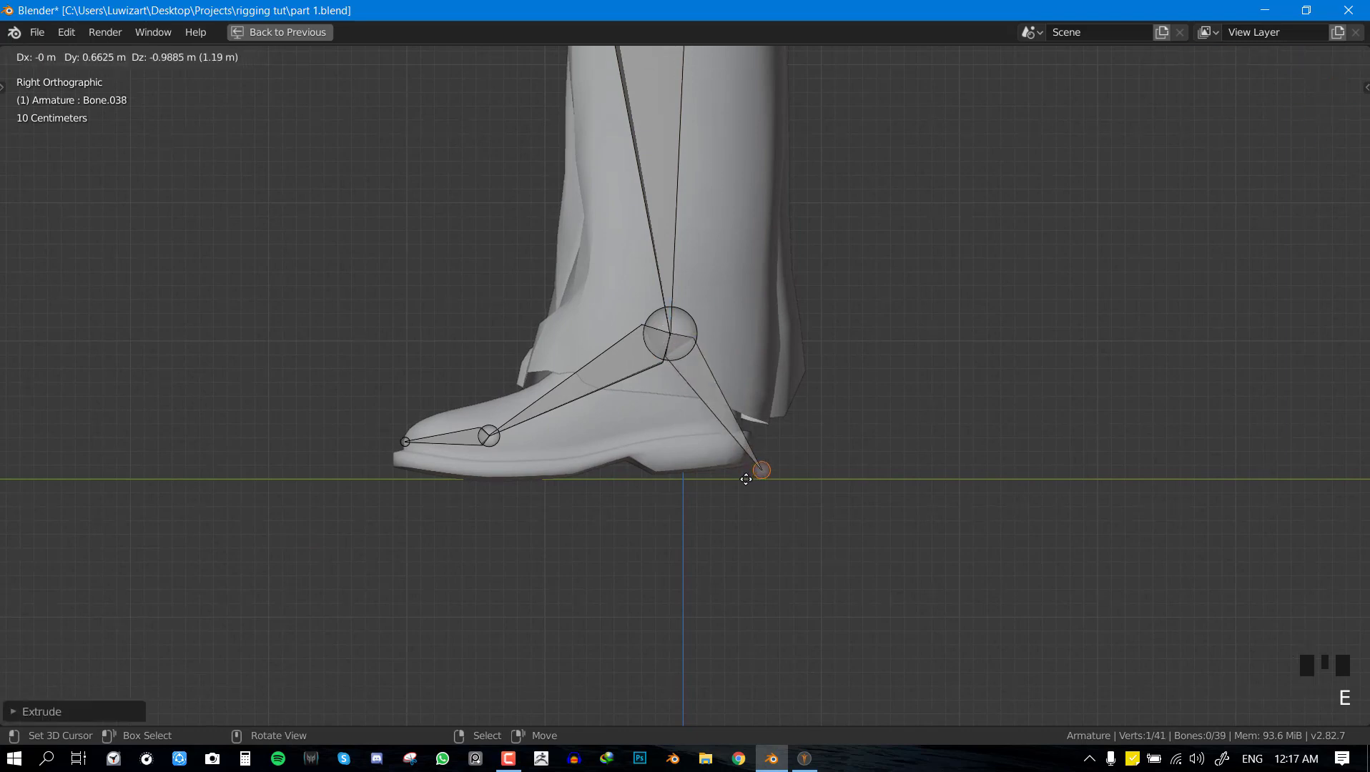
left_click(741, 473)
Select the left heel bone and switch its direction so it points from the heel toward the ankle.
scroll(757, 478, "up", 1)
middle_click_drag(759, 479, 716, 458, "shift")
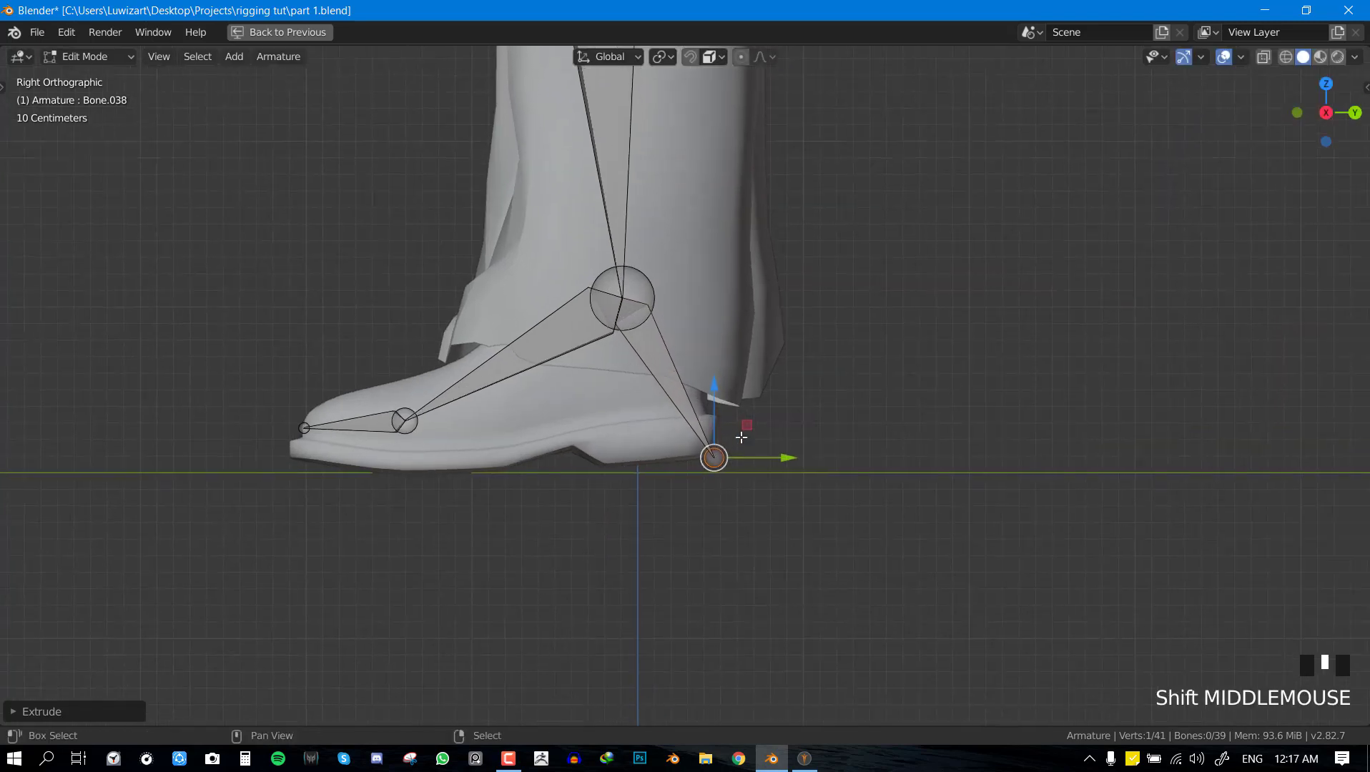
scroll(726, 494, "up", 3)
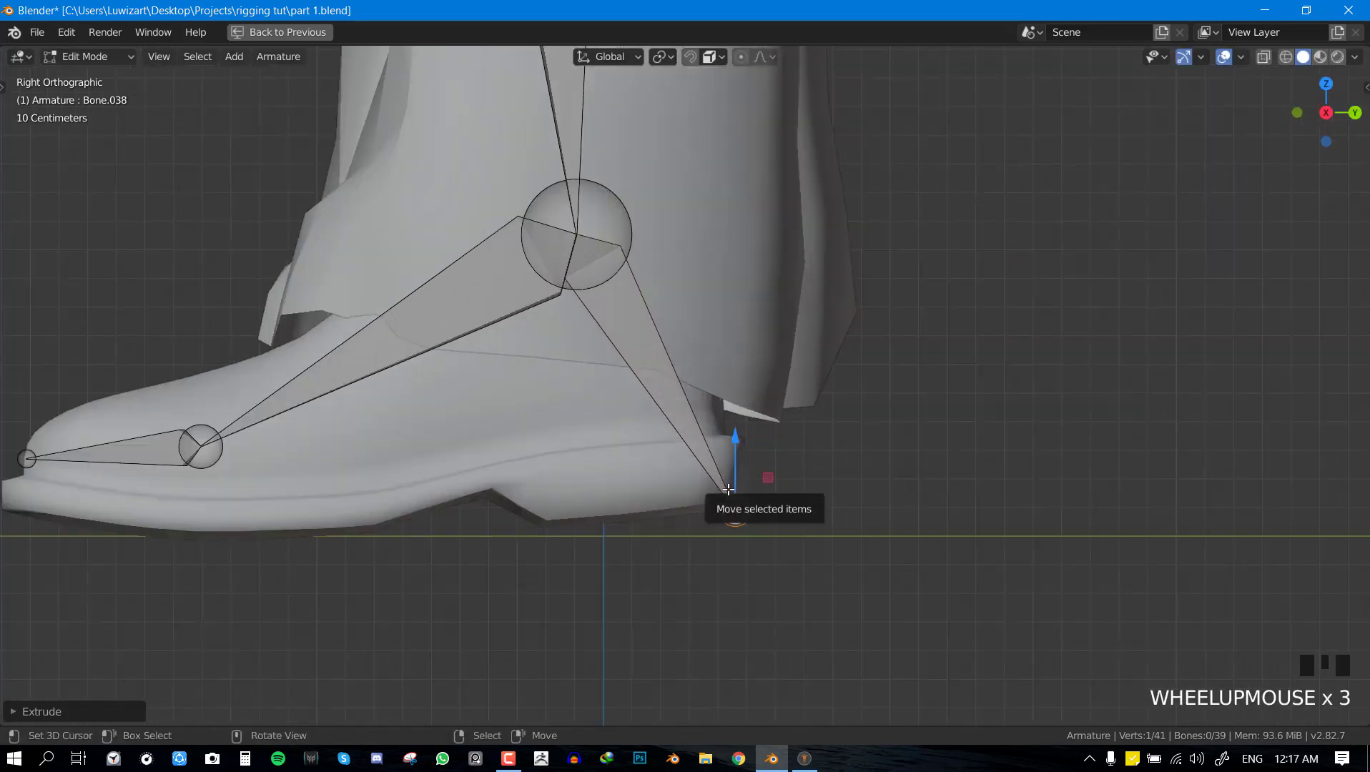
right_click(720, 445)
right_click(670, 407)
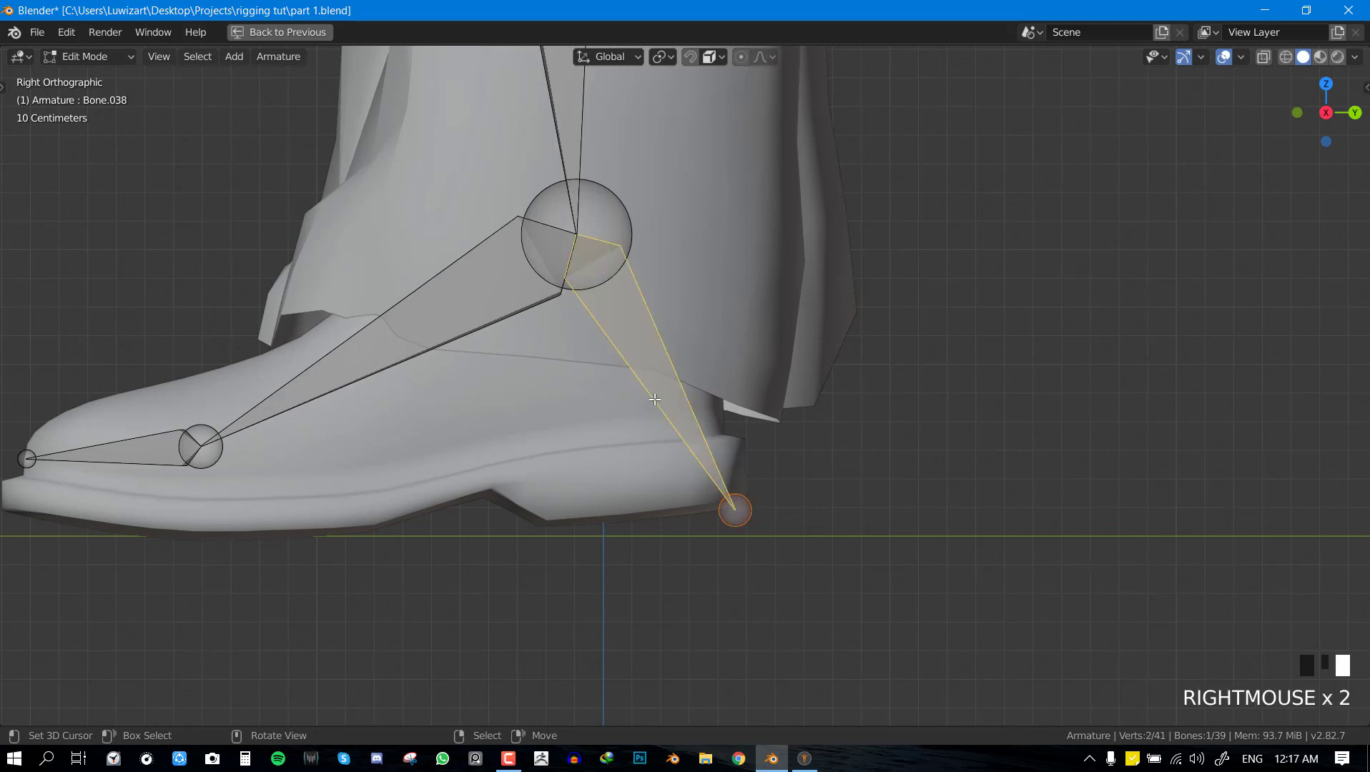
scroll(665, 390, "down", 2)
key("w")
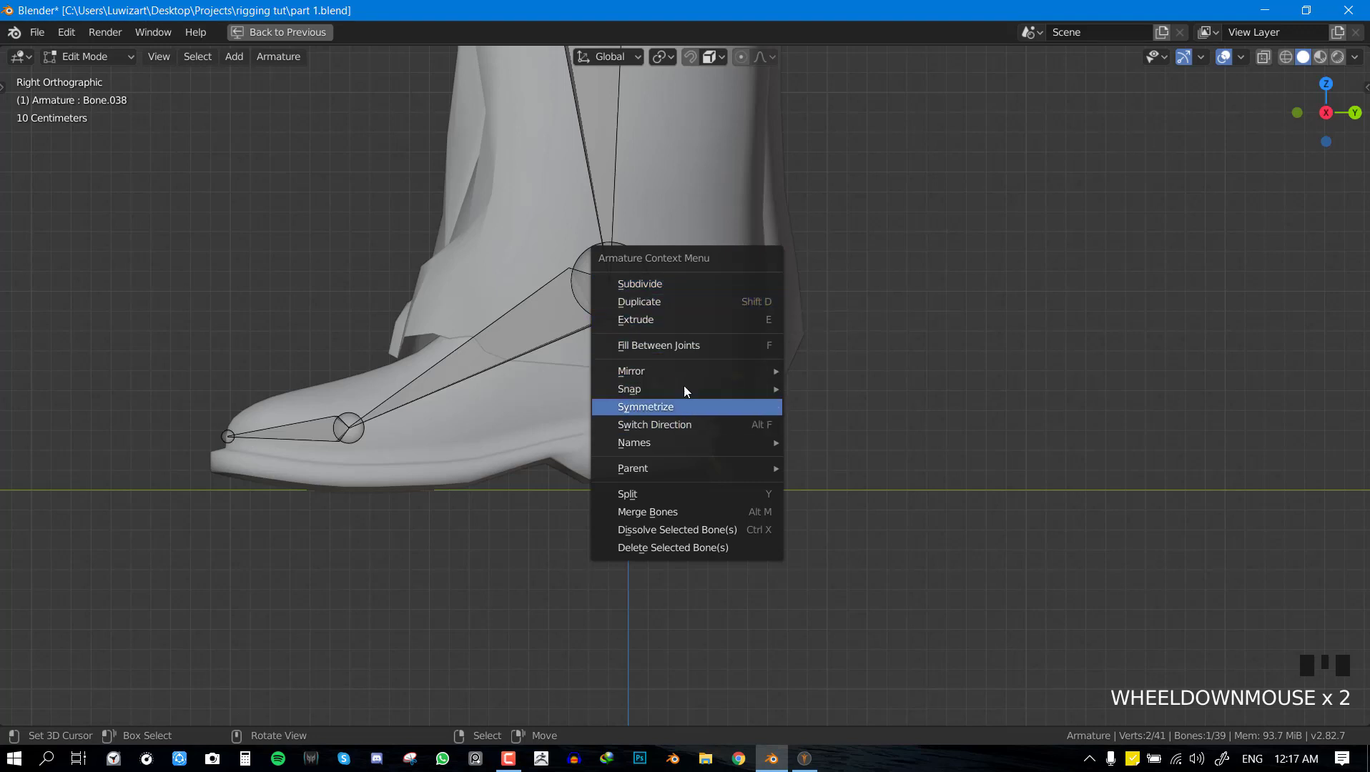
left_click(673, 424)
left_click(276, 57)
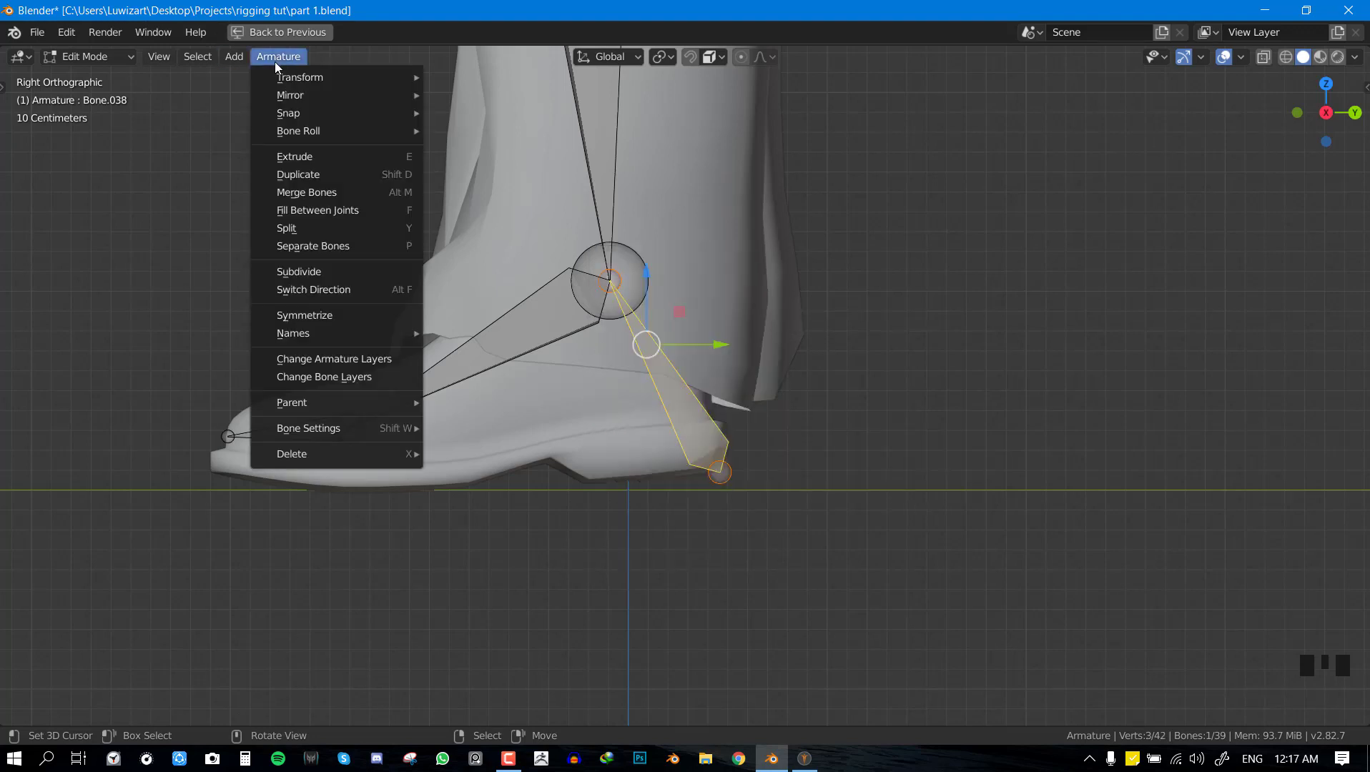
Switch to Pose Mode and test the movement of the left heel bone without keeping the change.
left_click(315, 295)
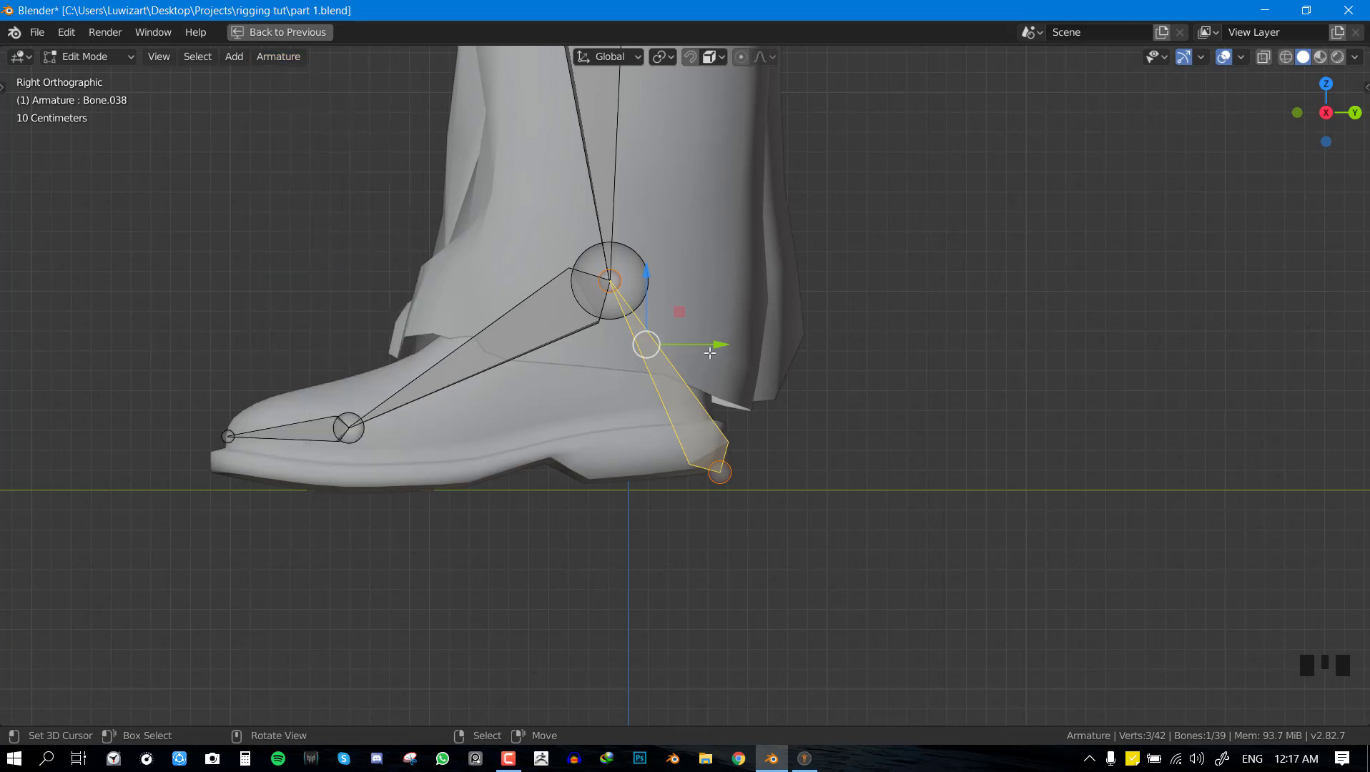
scroll(681, 398, "down", 2)
key("Tab")
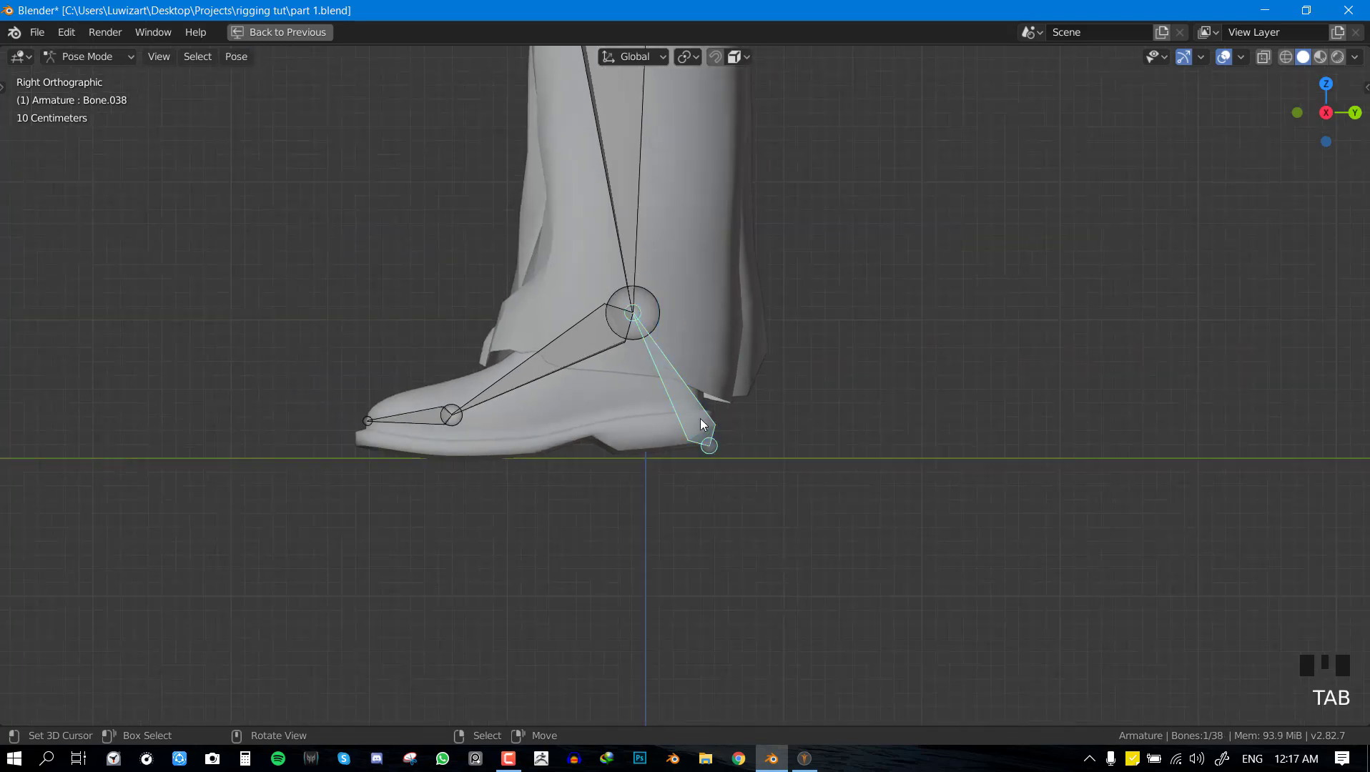
key("g")
right_click(659, 319)
scroll(647, 348, "up", 1)
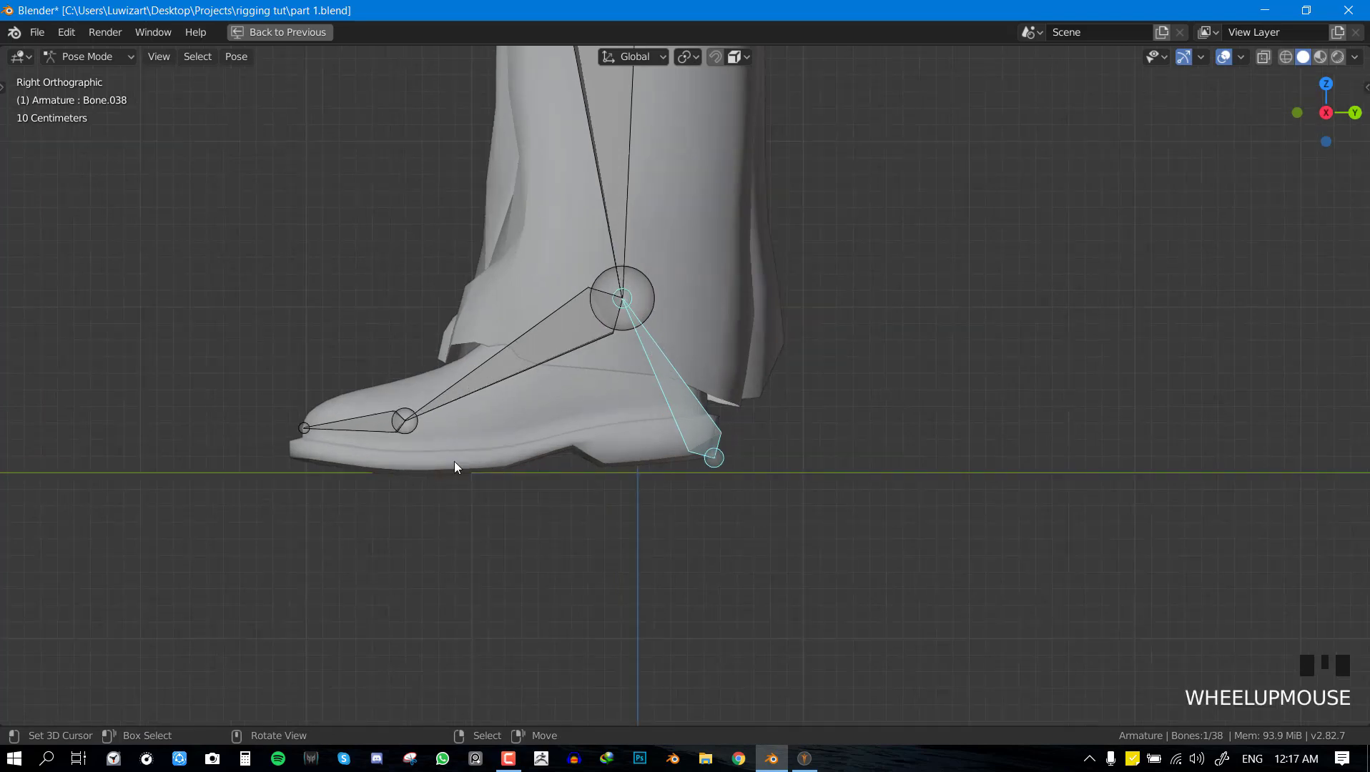
Return to Edit Mode and extrude a new bone straight up from the tip of the left toe bone.
right_click(306, 435)
key("Tab")
right_click(302, 428)
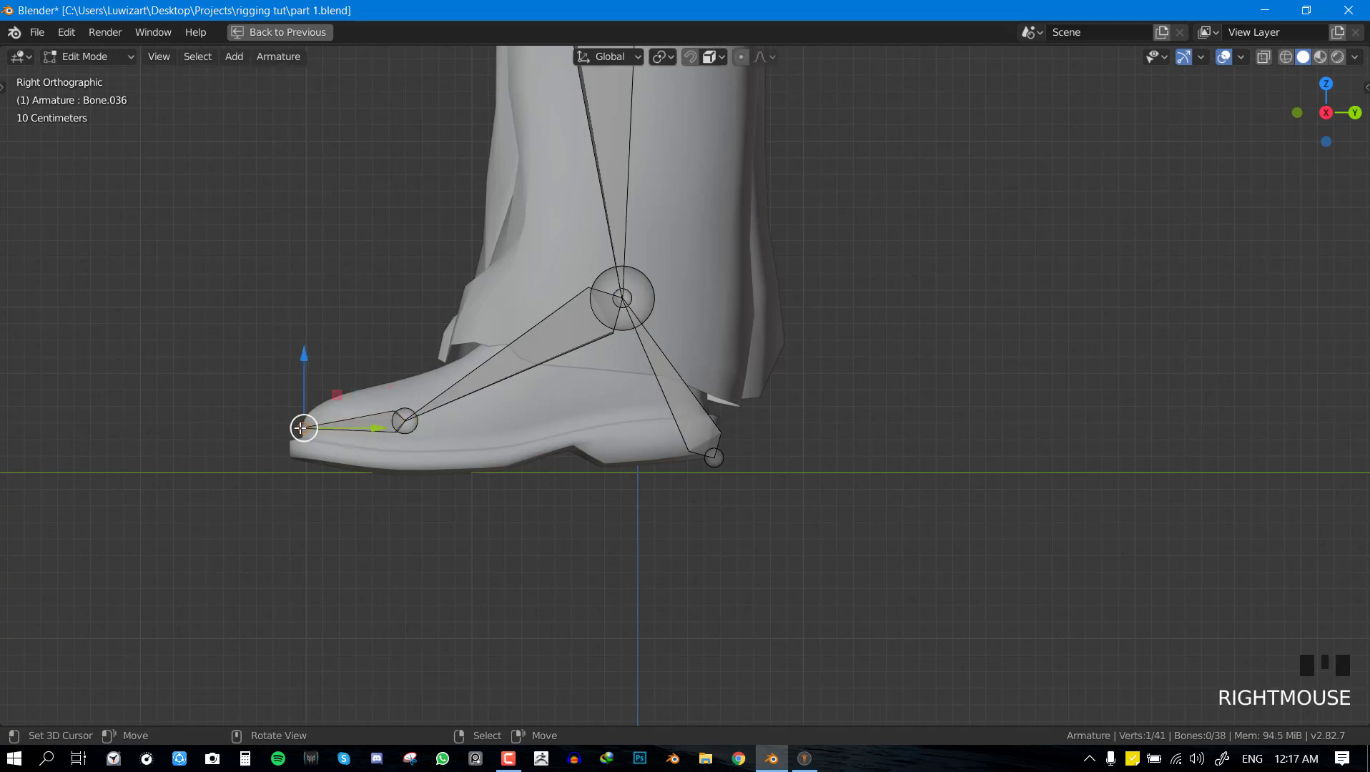
middle_click_drag(300, 427, 361, 410, "shift")
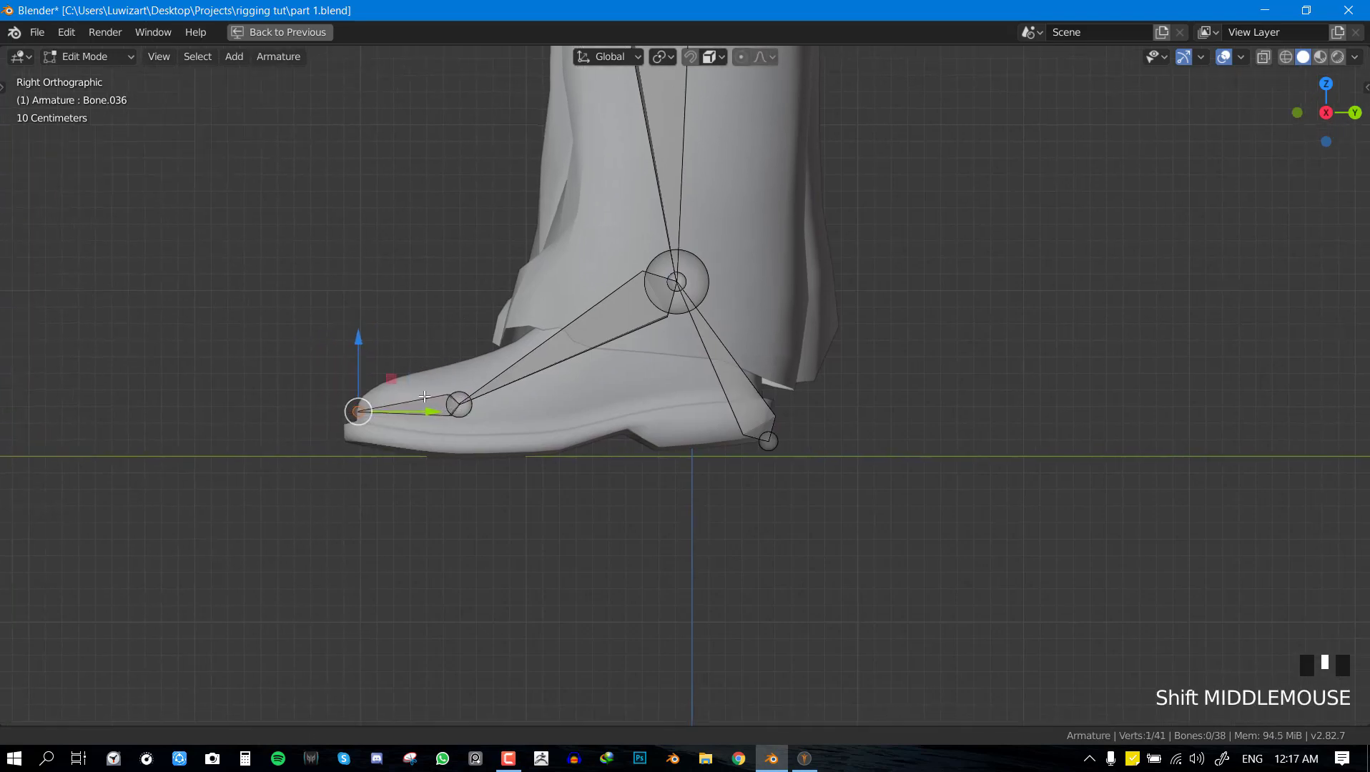
key("e")
left_click(349, 313)
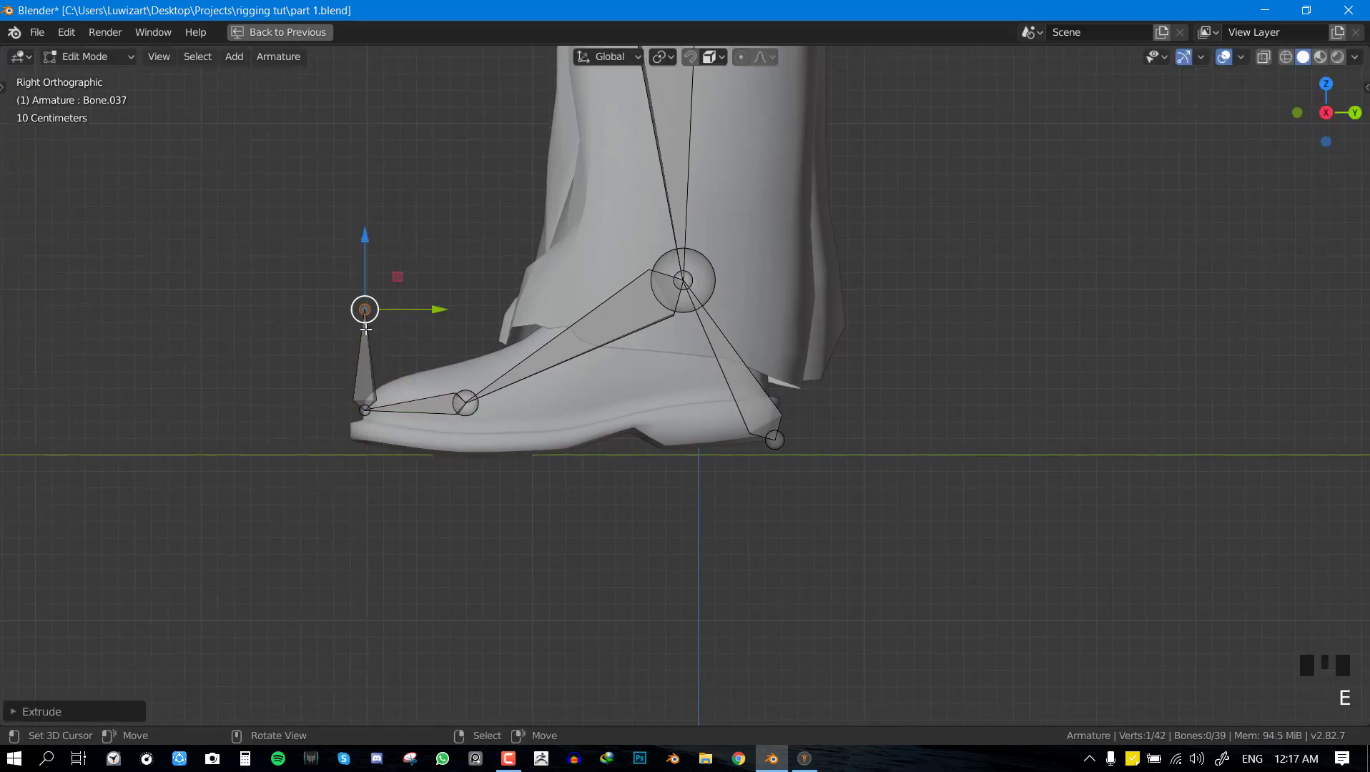
Clear the new upright bone's parent and move it about -0.13 m in Y and -0.23 m in Z, down to ground level before the toe.
right_click(377, 335)
key("alt+p")
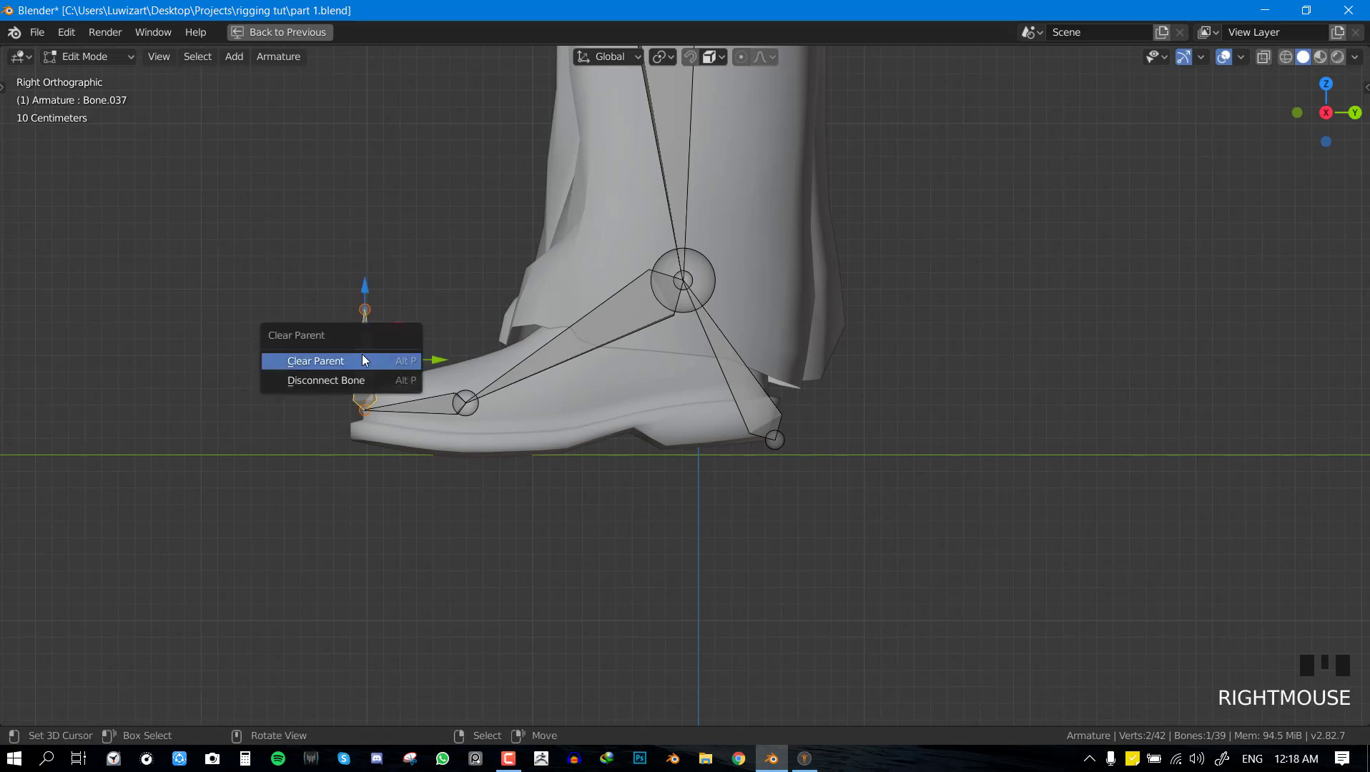
left_click(362, 358)
key("g")
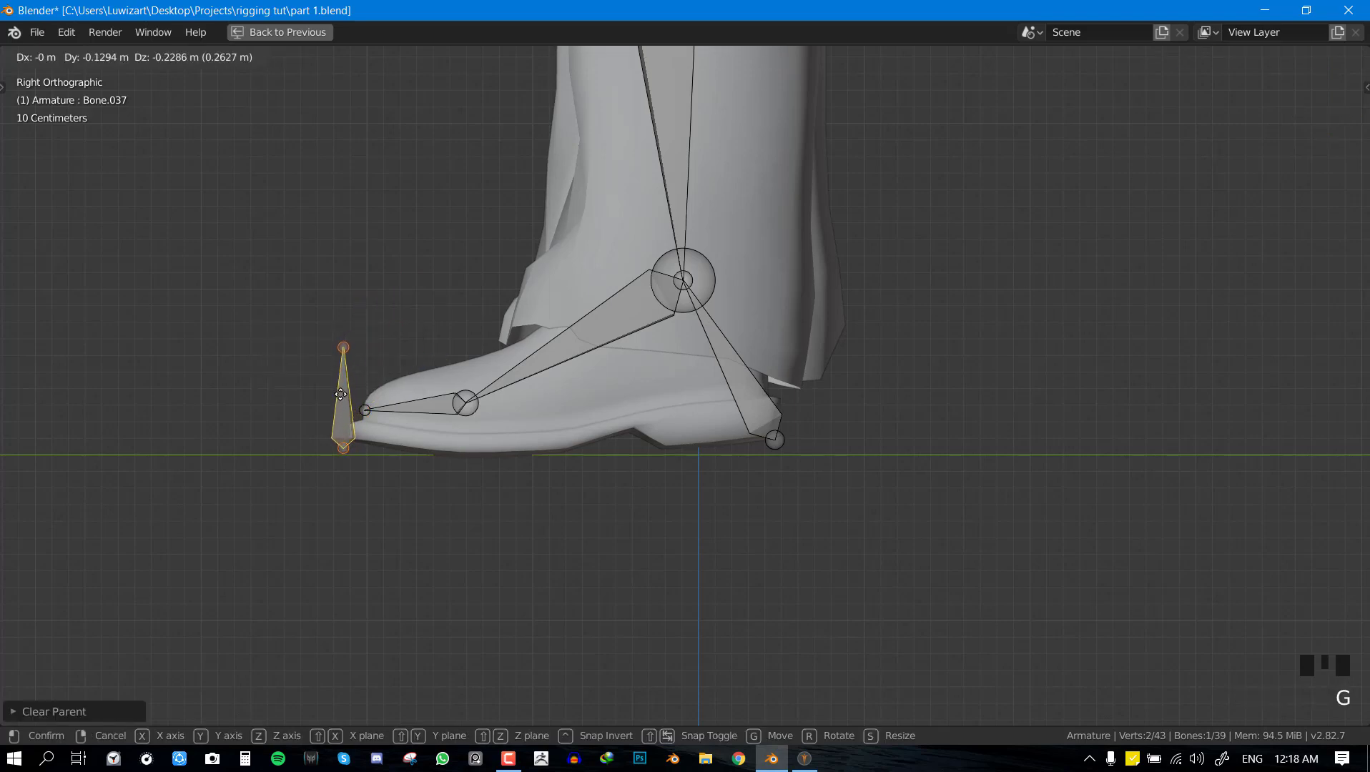
left_click(343, 398)
middle_click_drag(426, 375, 501, 361)
key("KP_3")
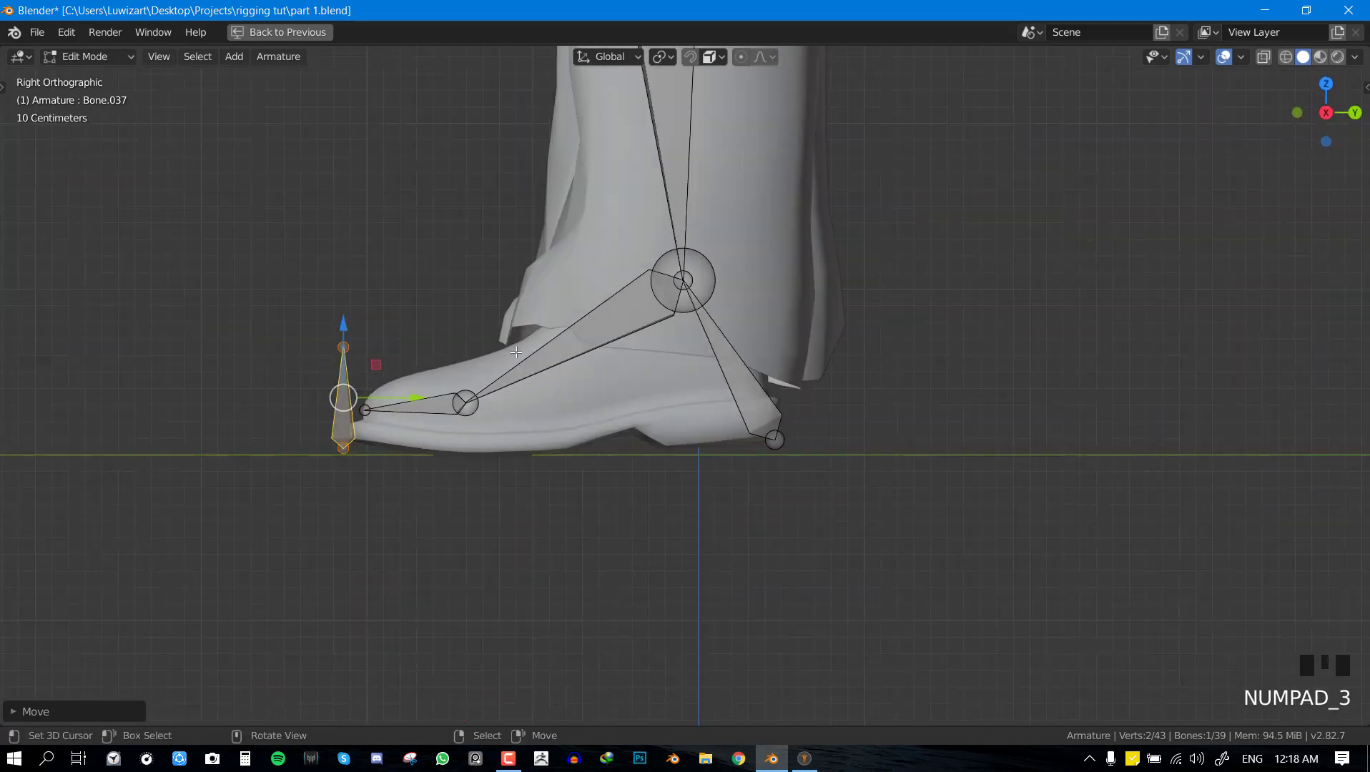
Check the heel bone and the upright toe-front bone in Pose and Edit Mode, then deselect everything and save the file.
right_click(724, 337)
key("Tab")
key("Tab")
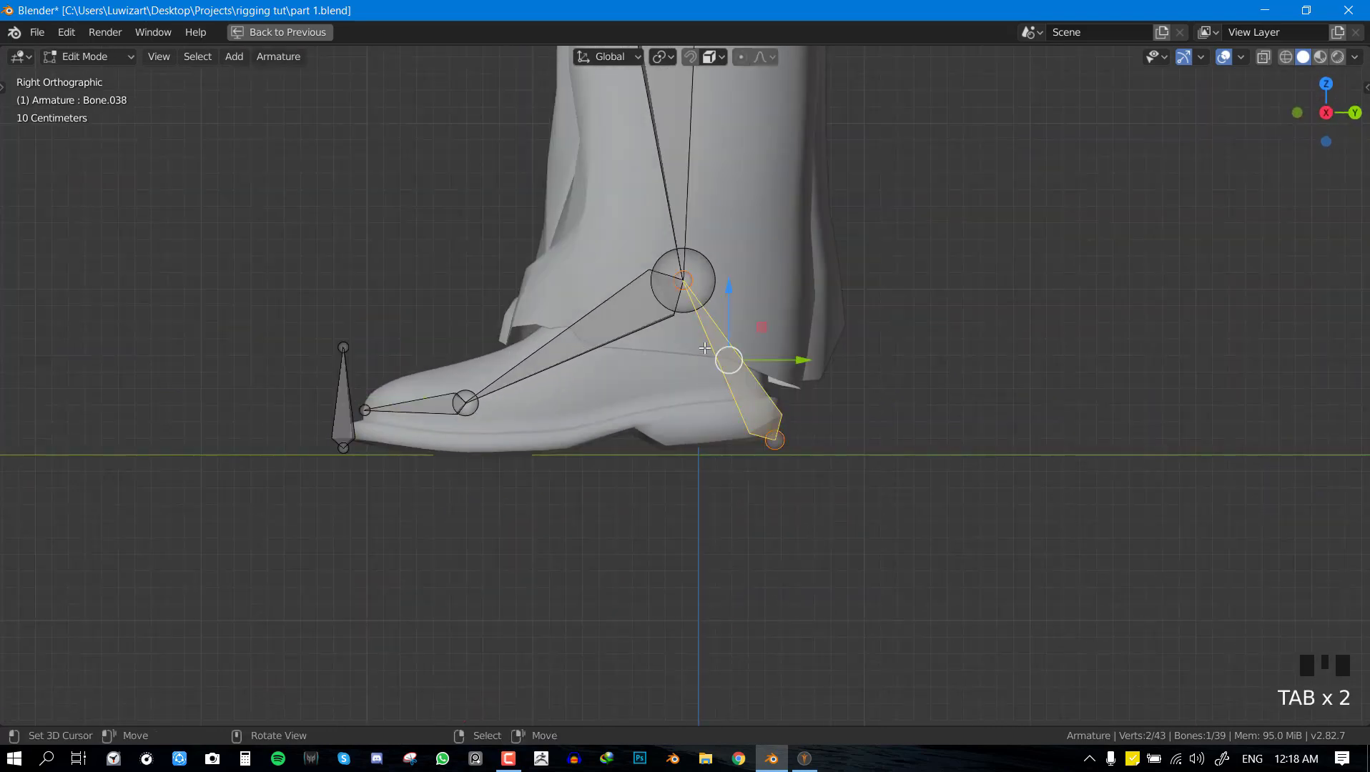
right_click(778, 437)
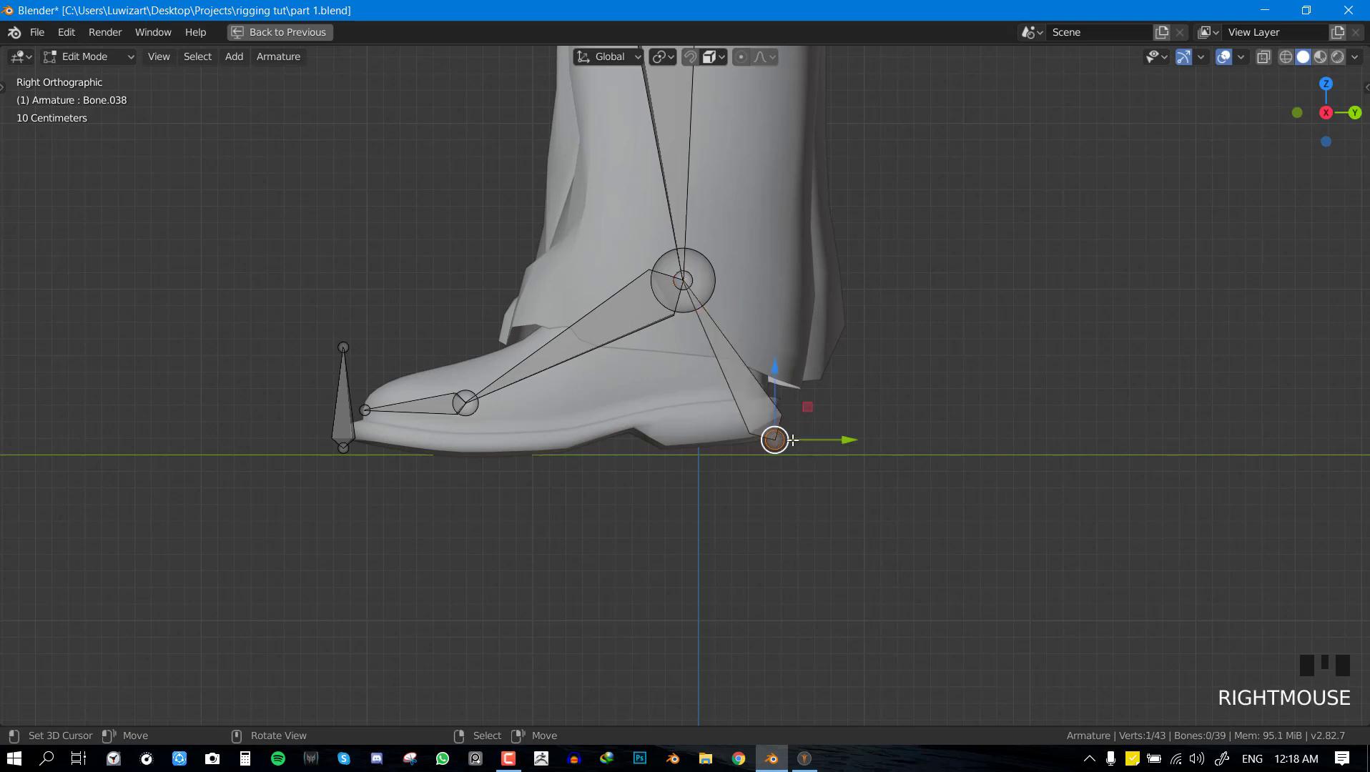
key("Tab")
right_click(350, 388)
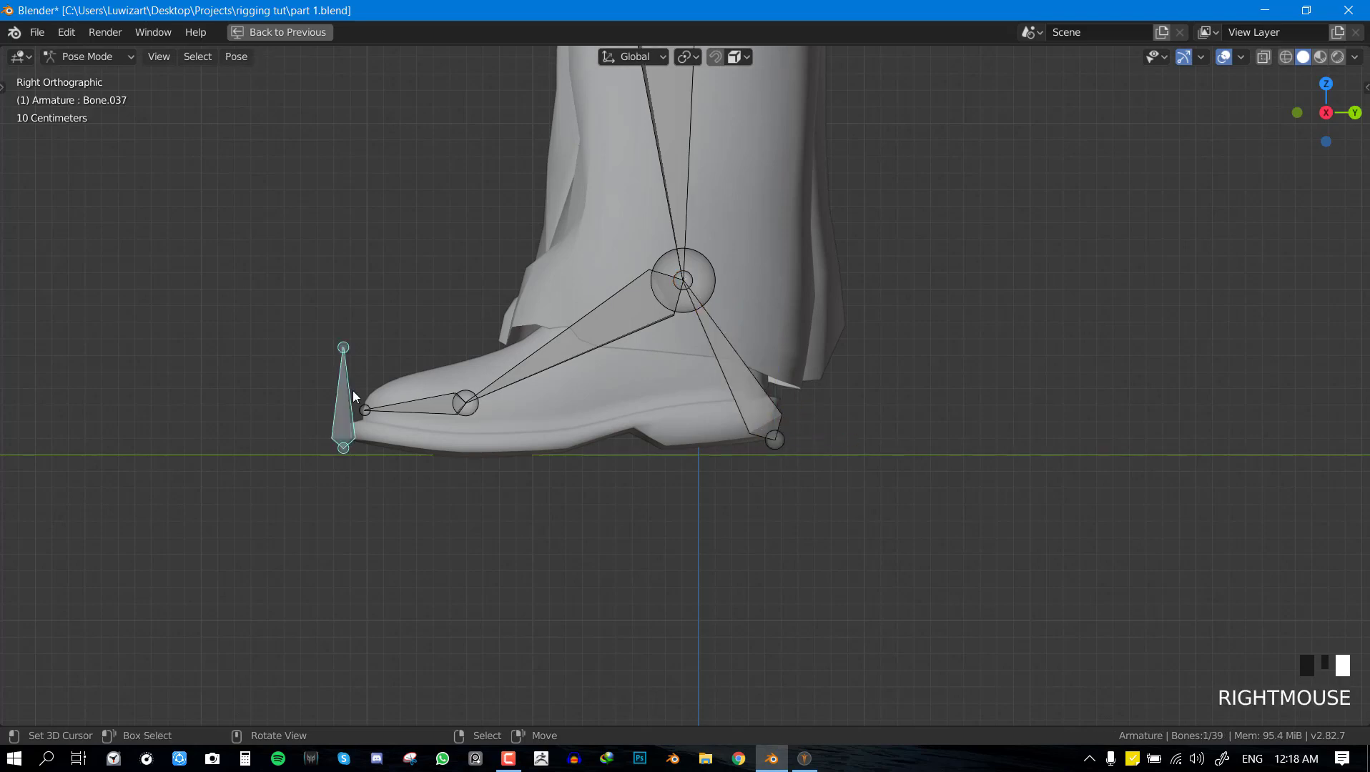
key("Tab")
key("Tab")
key("Tab")
key("alt+a")
key("ctrl+s")
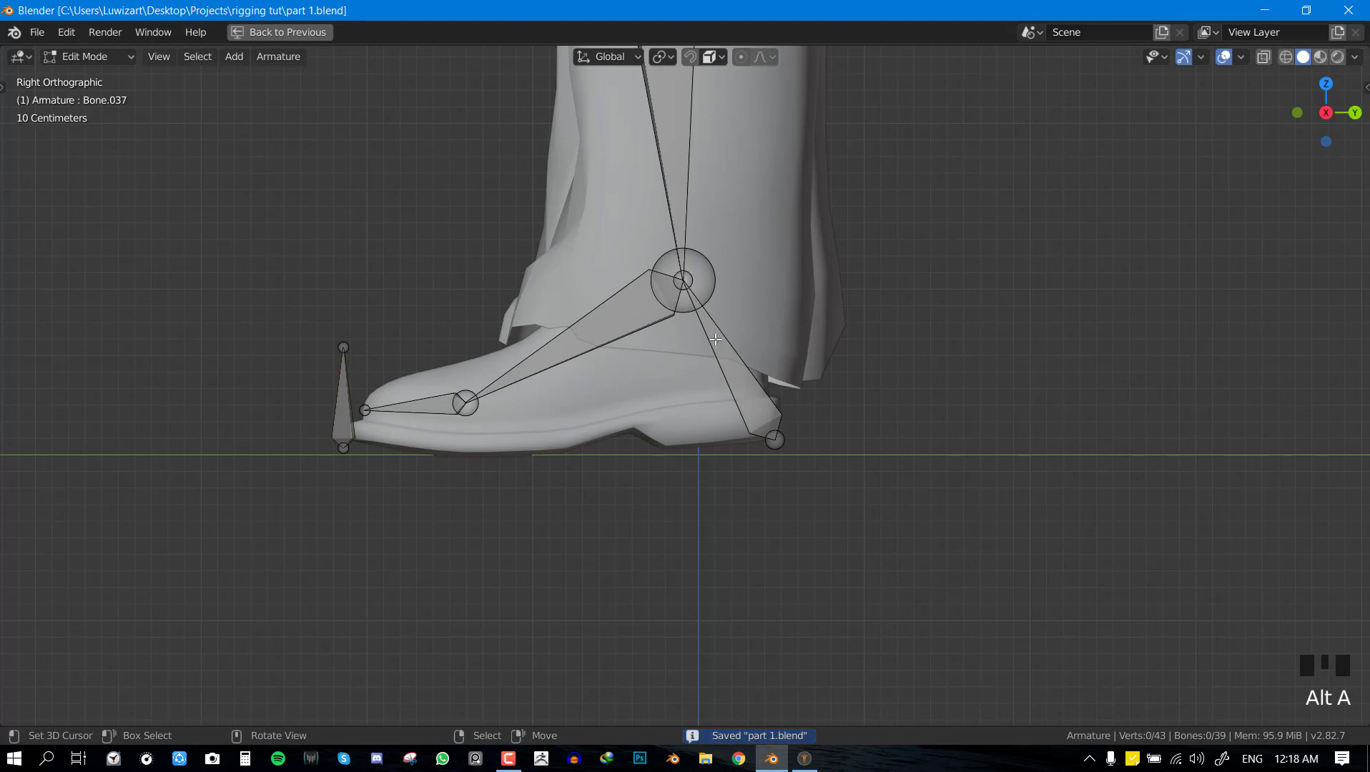
Parent the left foot bone to the heel bone with Keep Offset.
middle_click_drag(716, 339, 744, 351, "shift")
right_click(623, 355)
key("g")
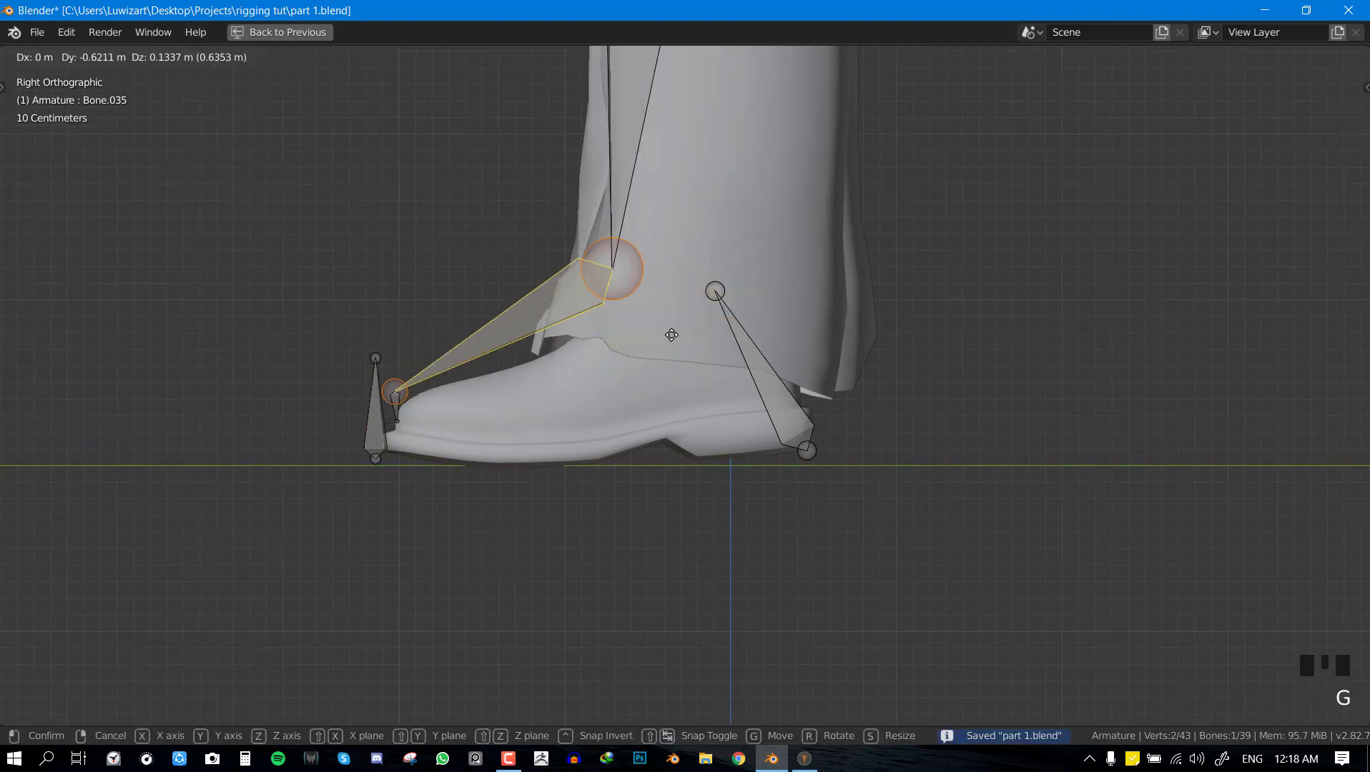
key("Escape")
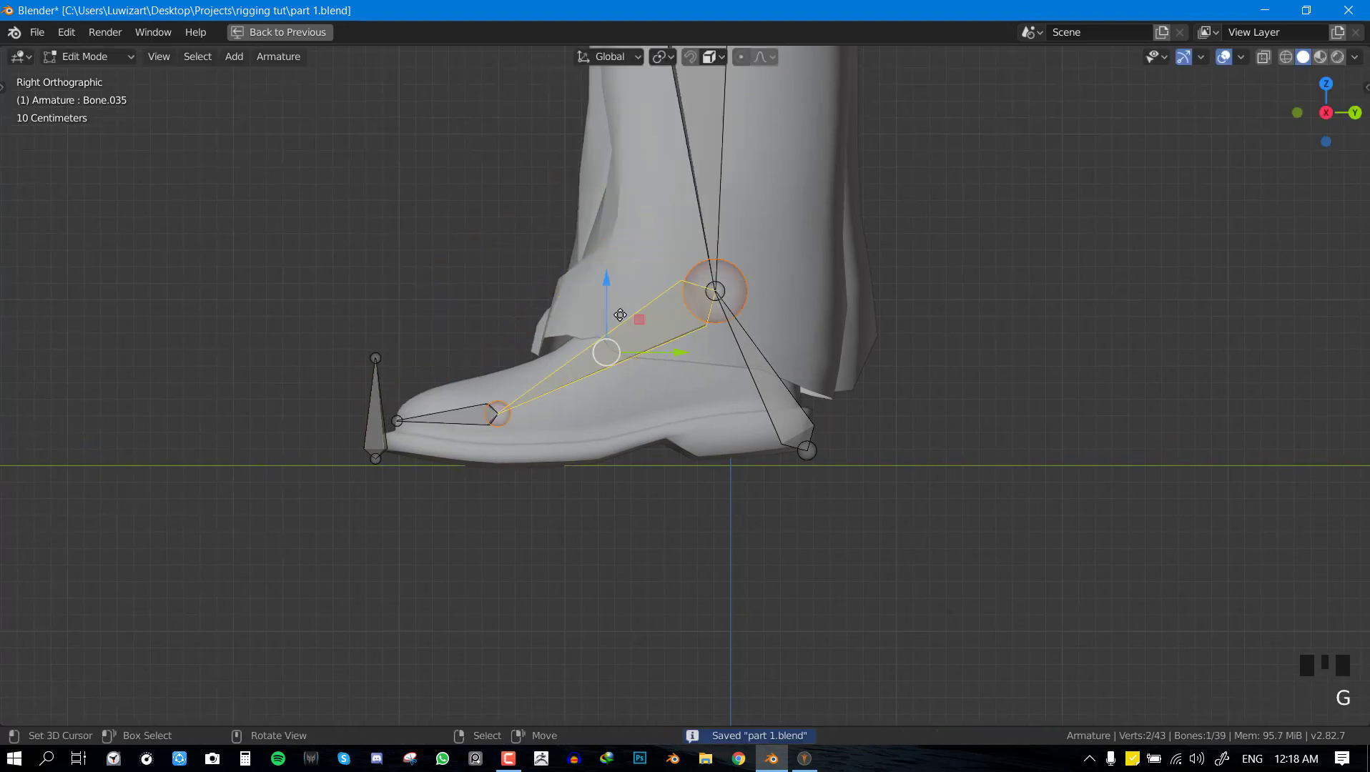
right_click(754, 369, "shift")
key("ctrl+p")
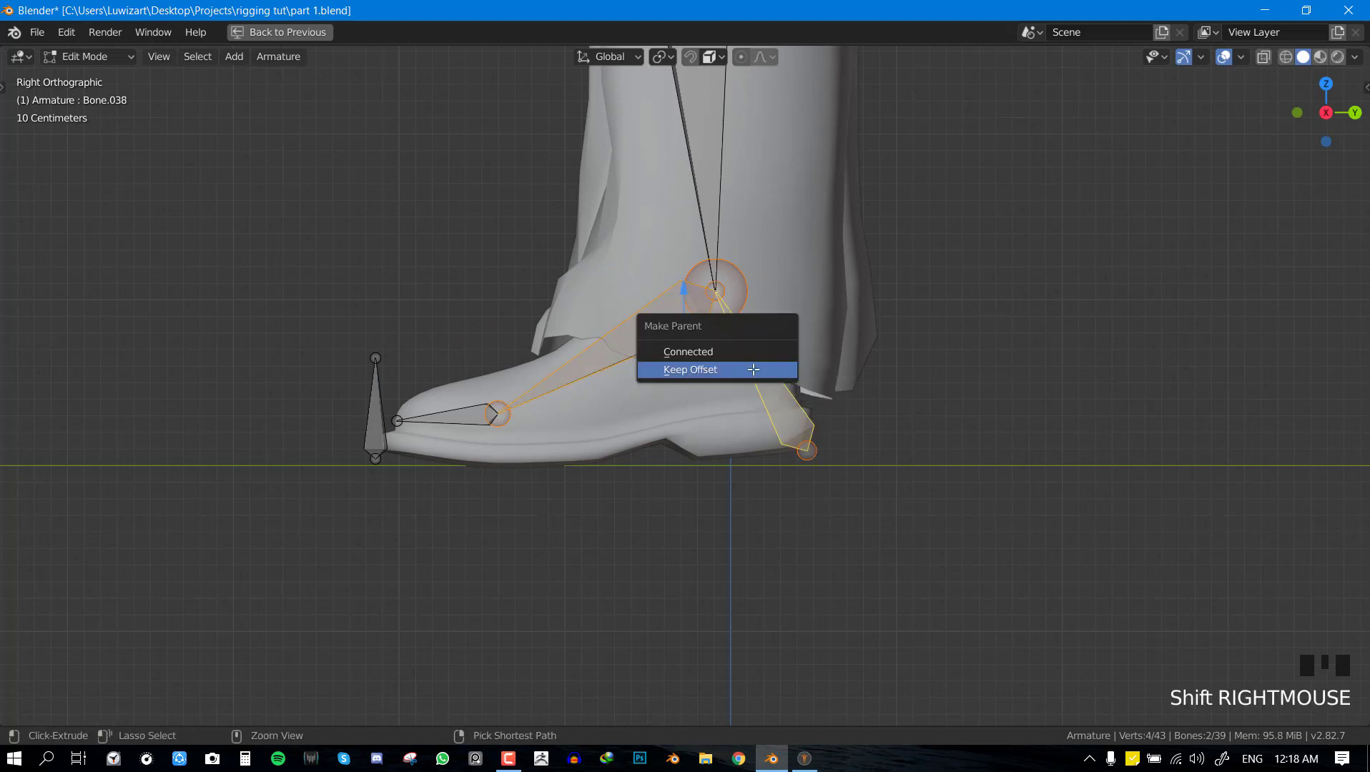
left_click(753, 369)
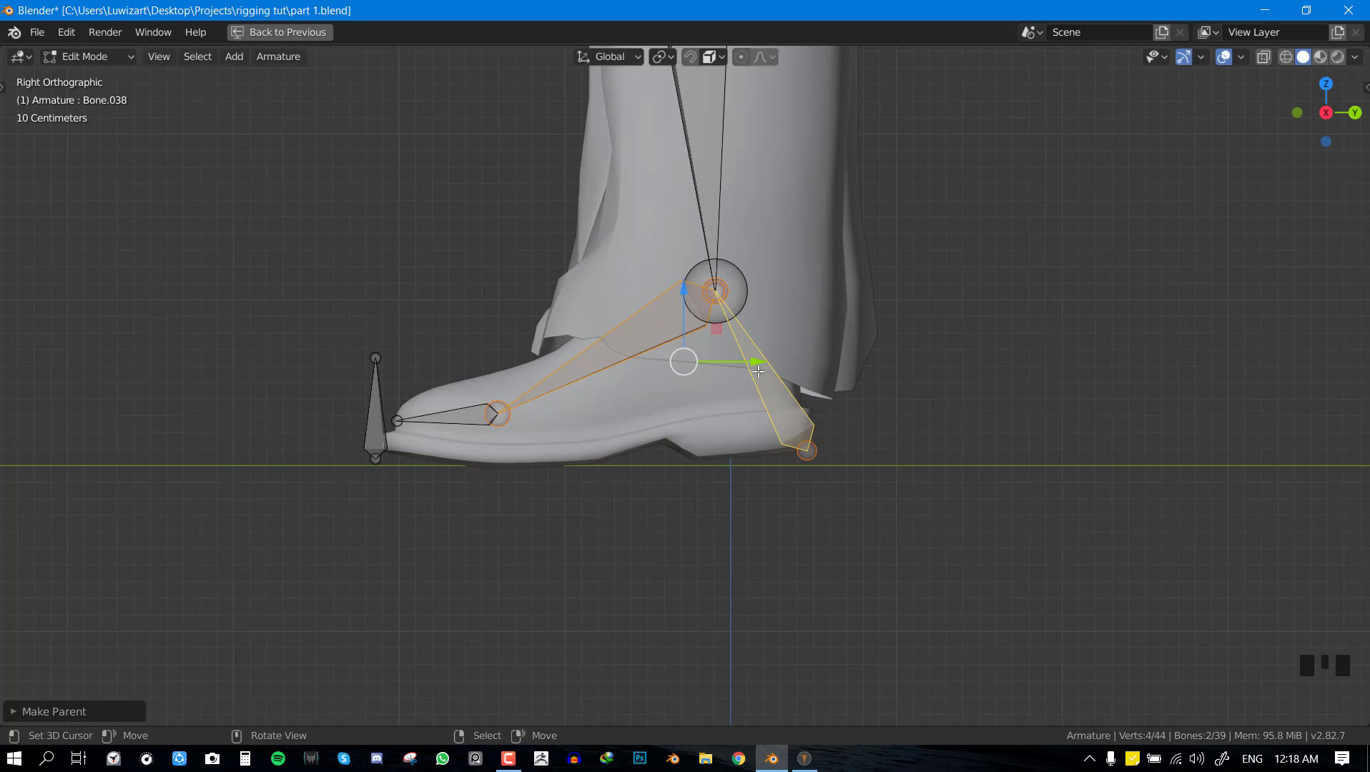
Parent the left heel bone to the upright bone in front of the toe with Keep Offset.
right_click(760, 370)
key("g")
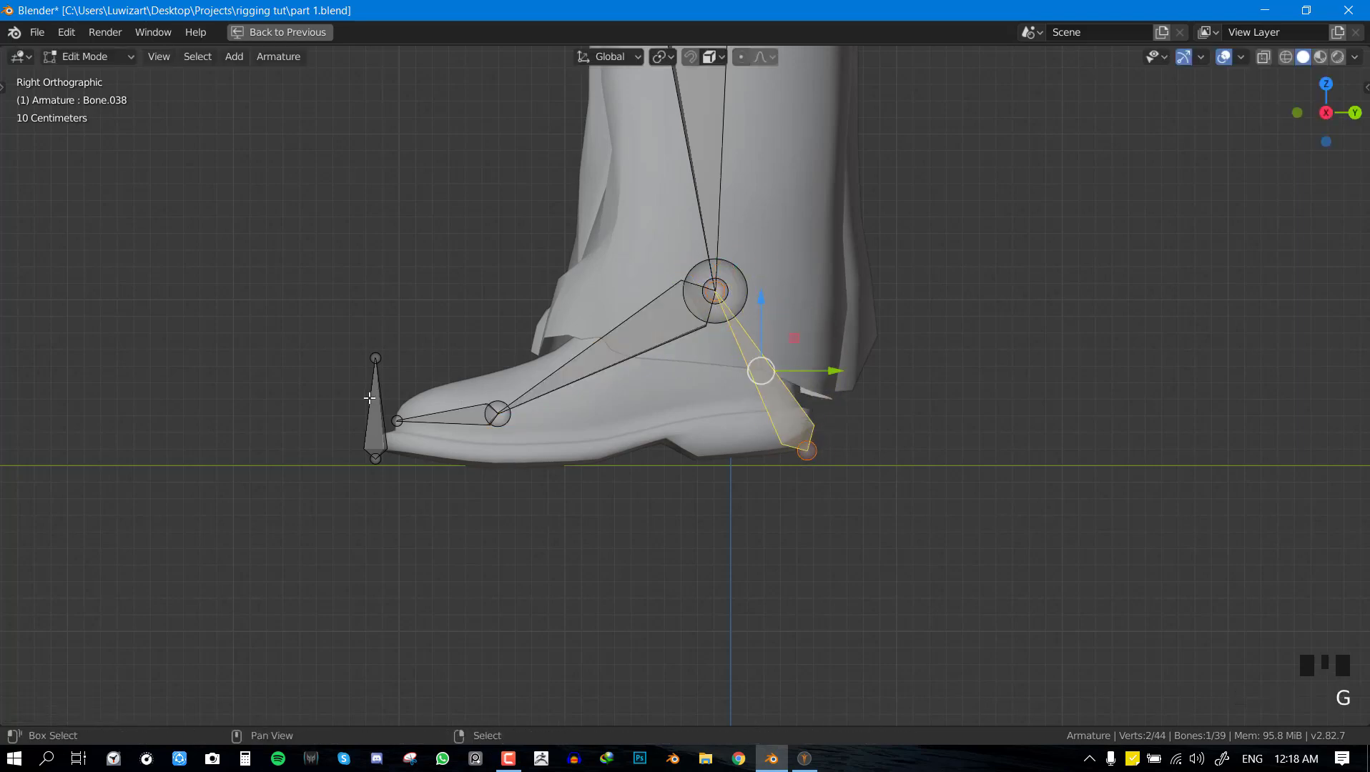
right_click(370, 398, "shift")
key("ctrl+p")
left_click(370, 397)
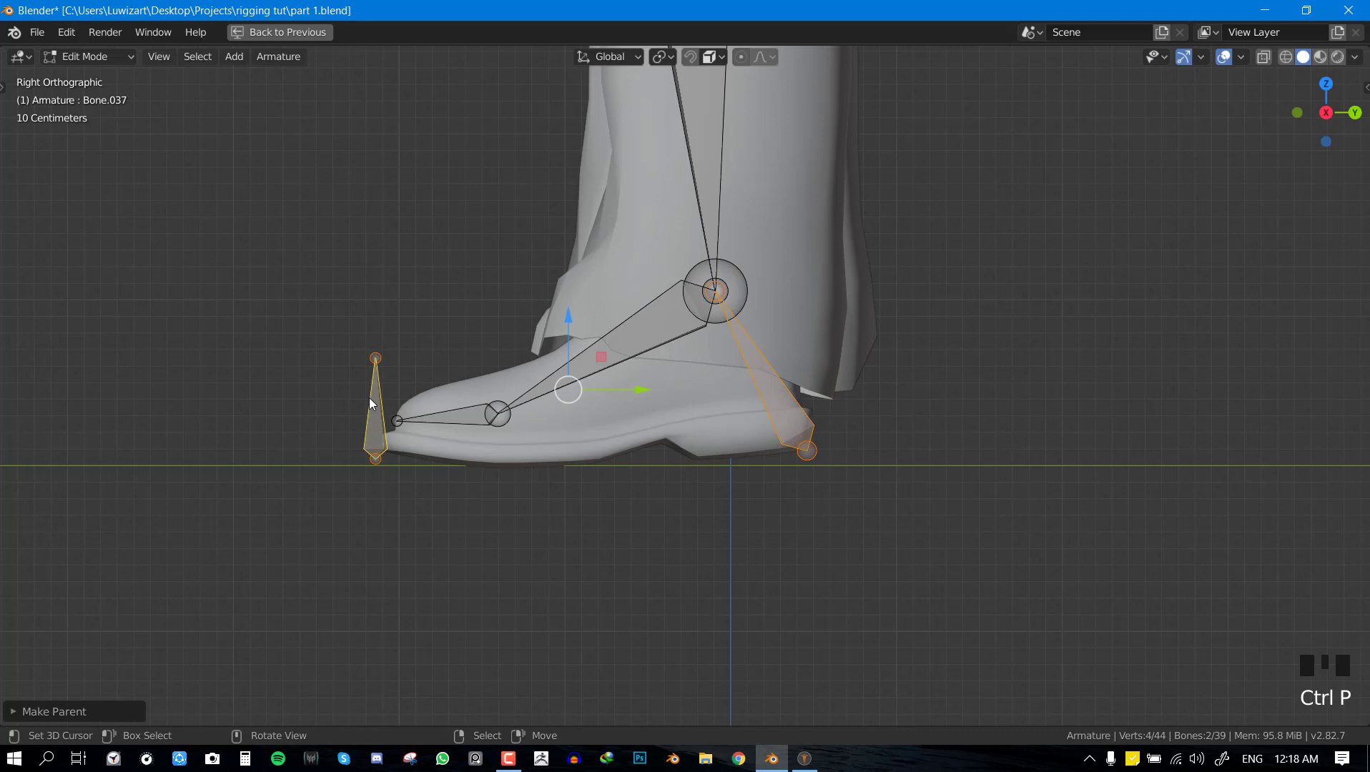
Switch to Pose Mode, select the upright bone in front of the toe, and save the file.
key("Tab")
right_click(382, 399)
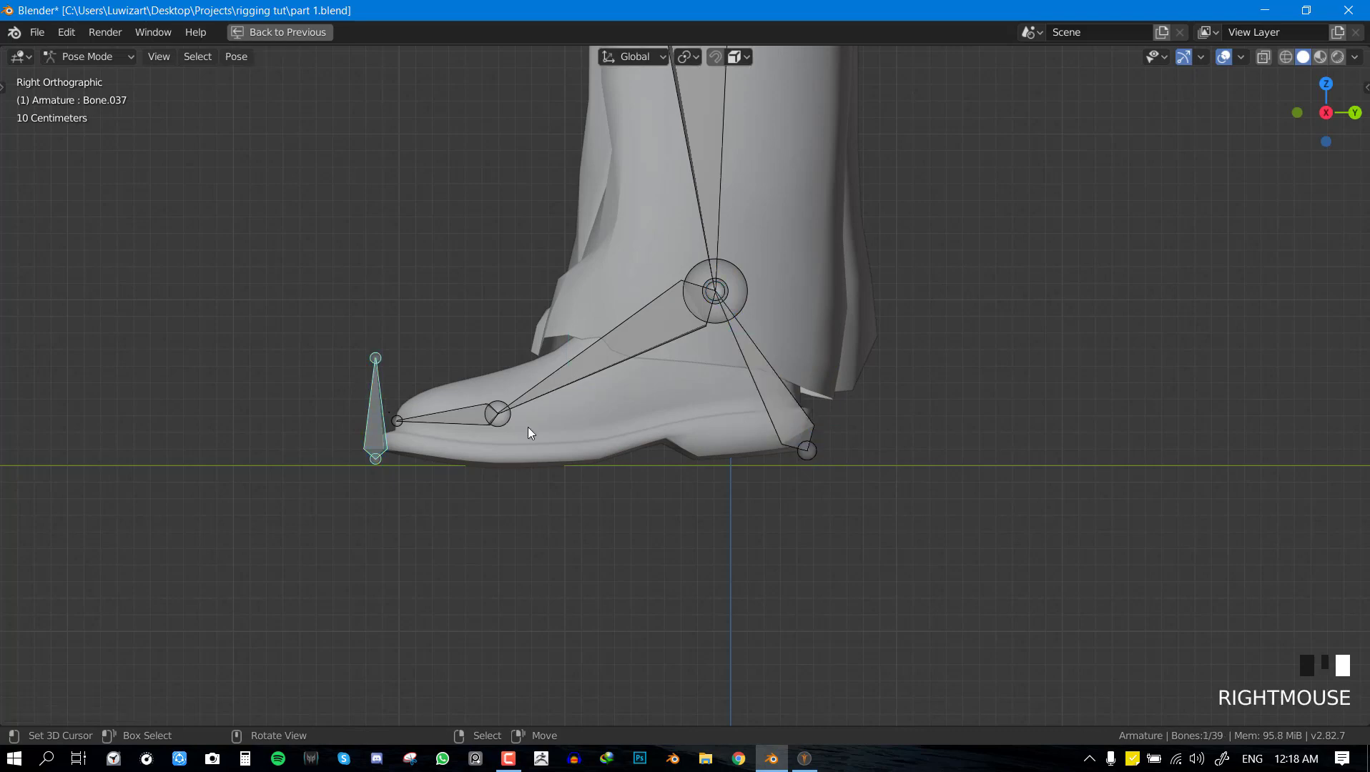
scroll(537, 428, "down", 4)
scroll(680, 418, "up", 2)
key("ctrl+s")
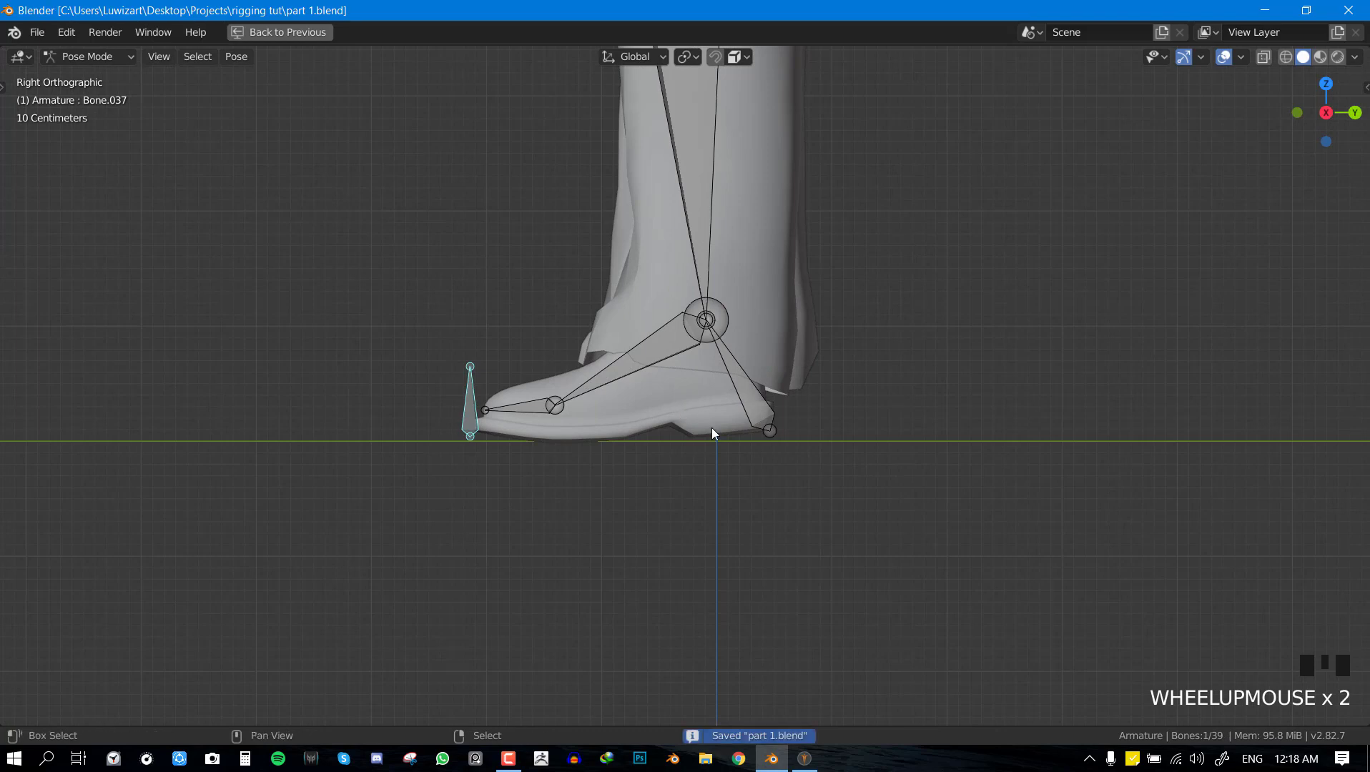
Test the foot controls by rotating the upright toe-front bone and the heel bone in Pose Mode, cancelling each rotation.
middle_click_drag(712, 431, 721, 540, "shift")
key("r")
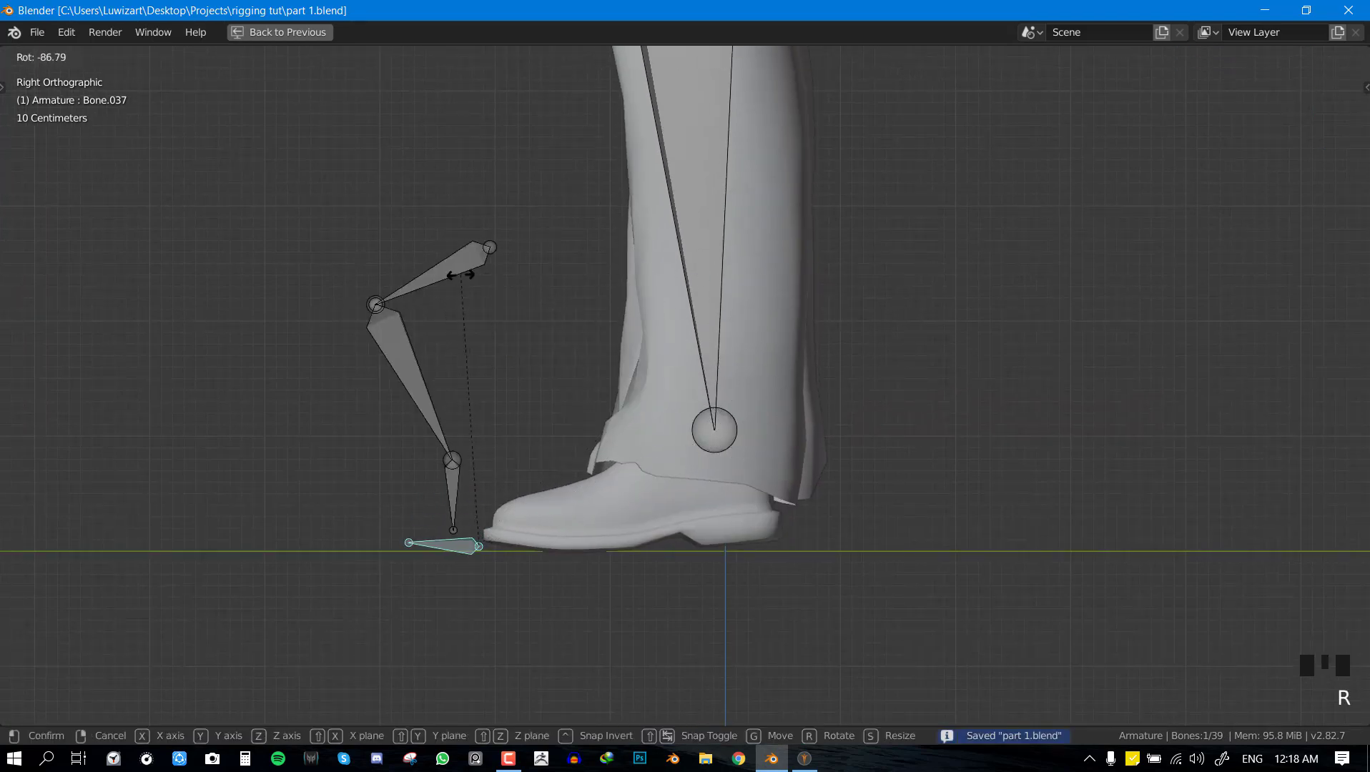
right_click(462, 274)
right_click(792, 506)
right_click(748, 519)
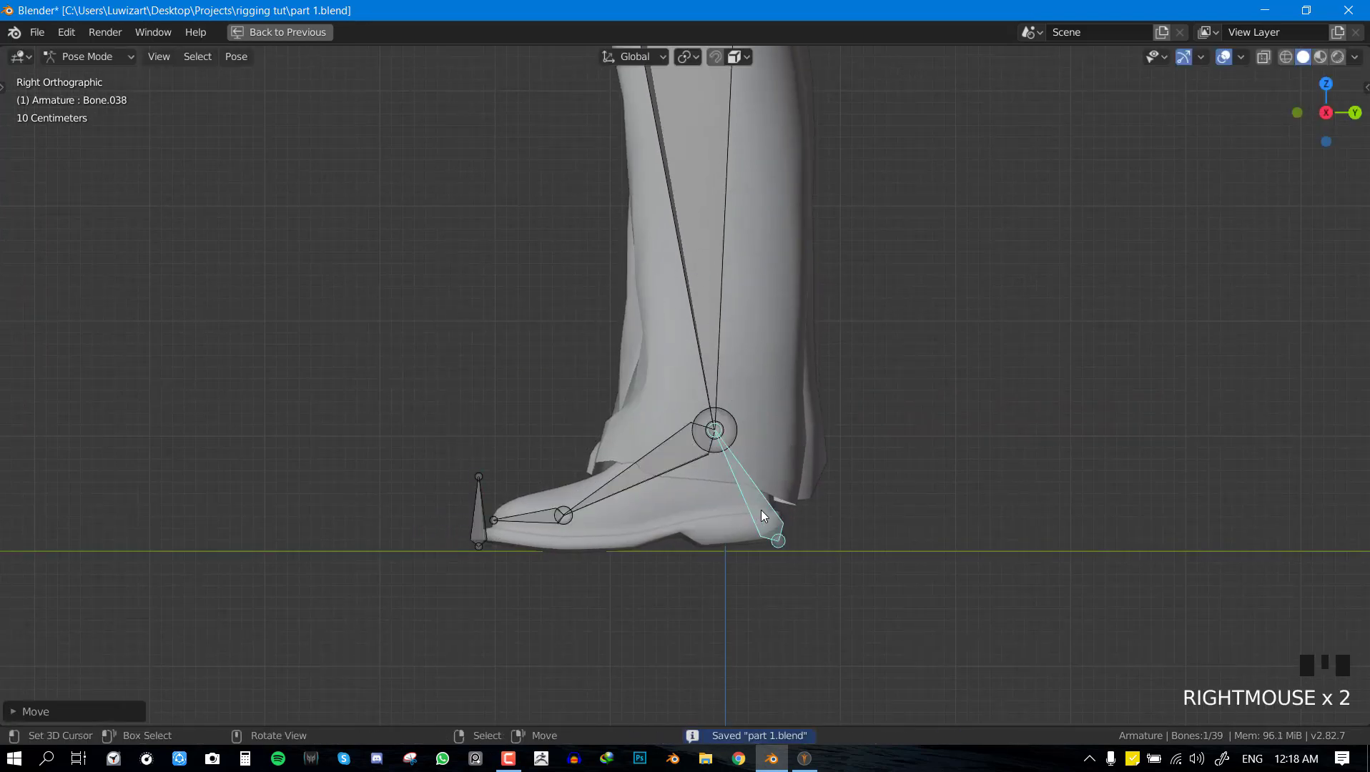
key("r")
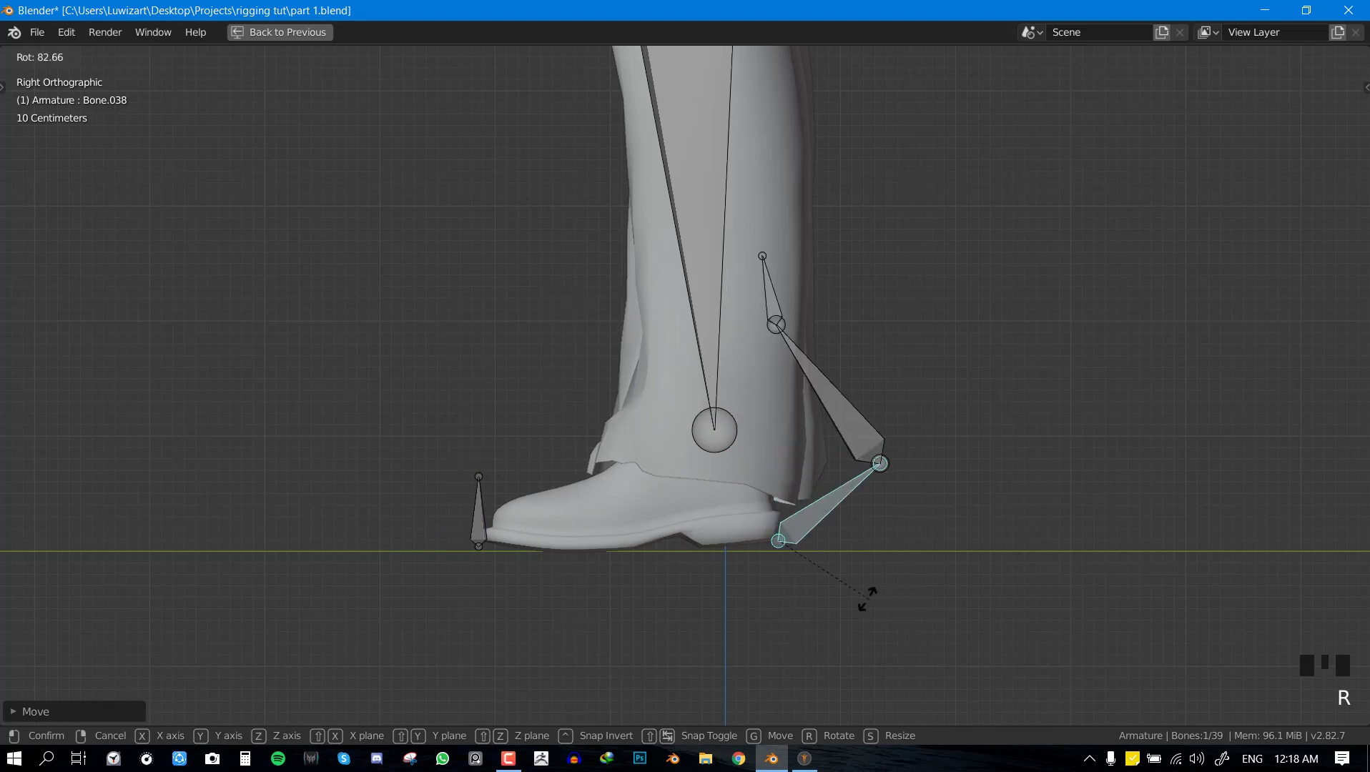
right_click(798, 476)
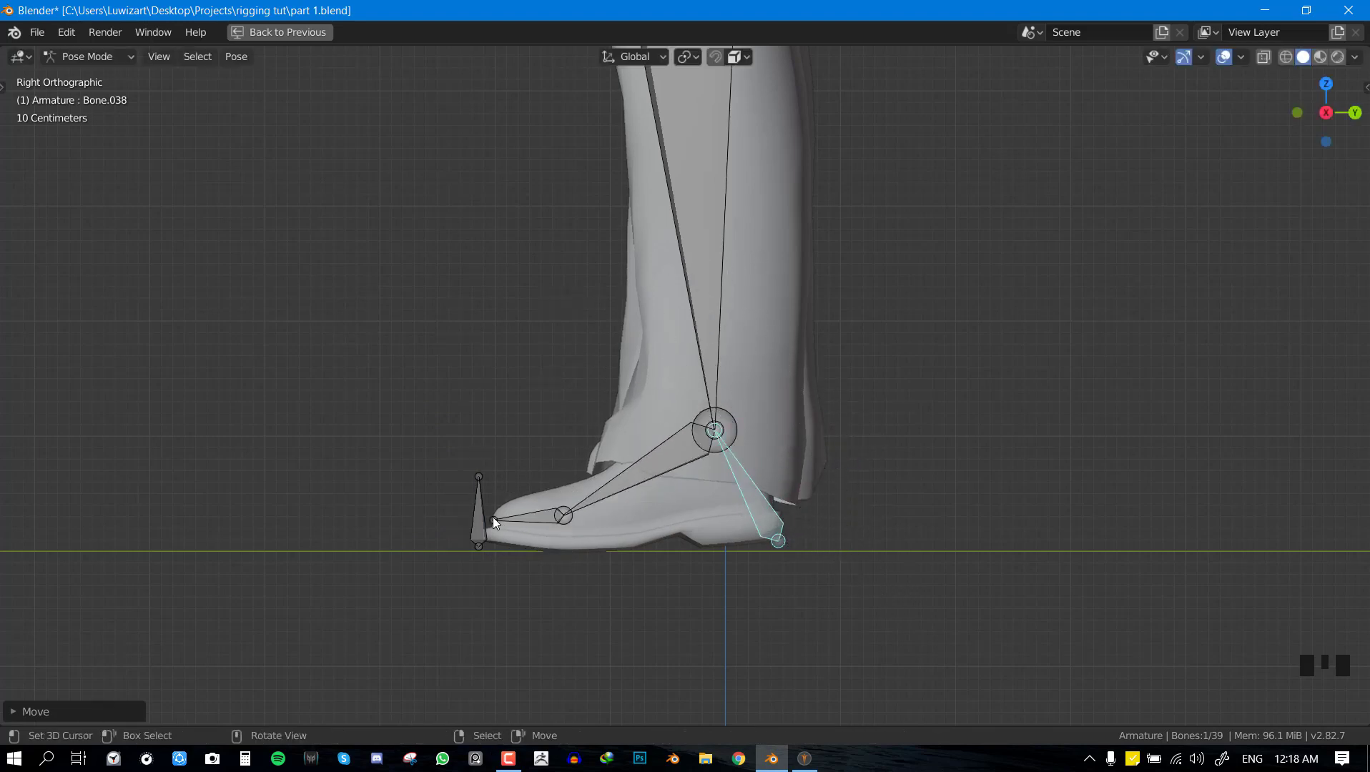
scroll(635, 472, "up", 2)
middle_click_drag(639, 519, 658, 428, "shift")
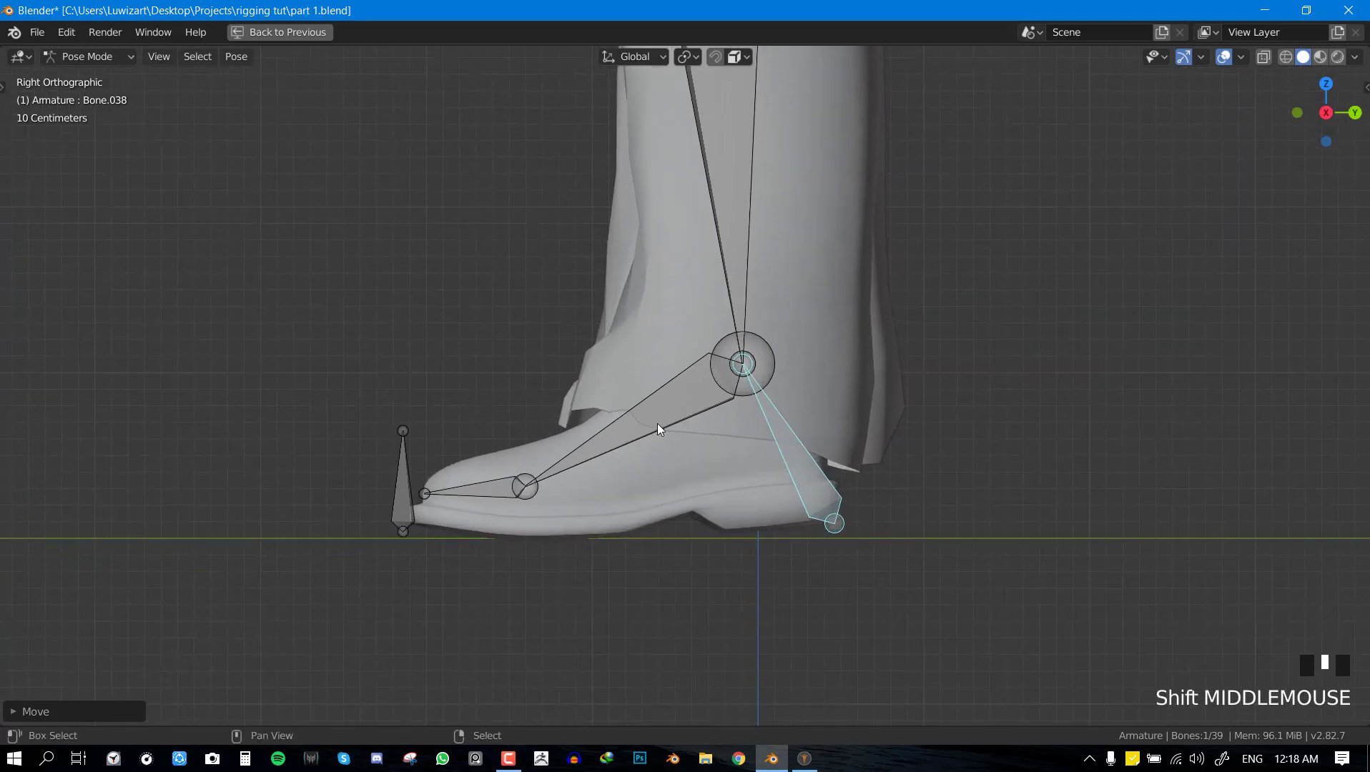
right_click(661, 427)
right_click(787, 456)
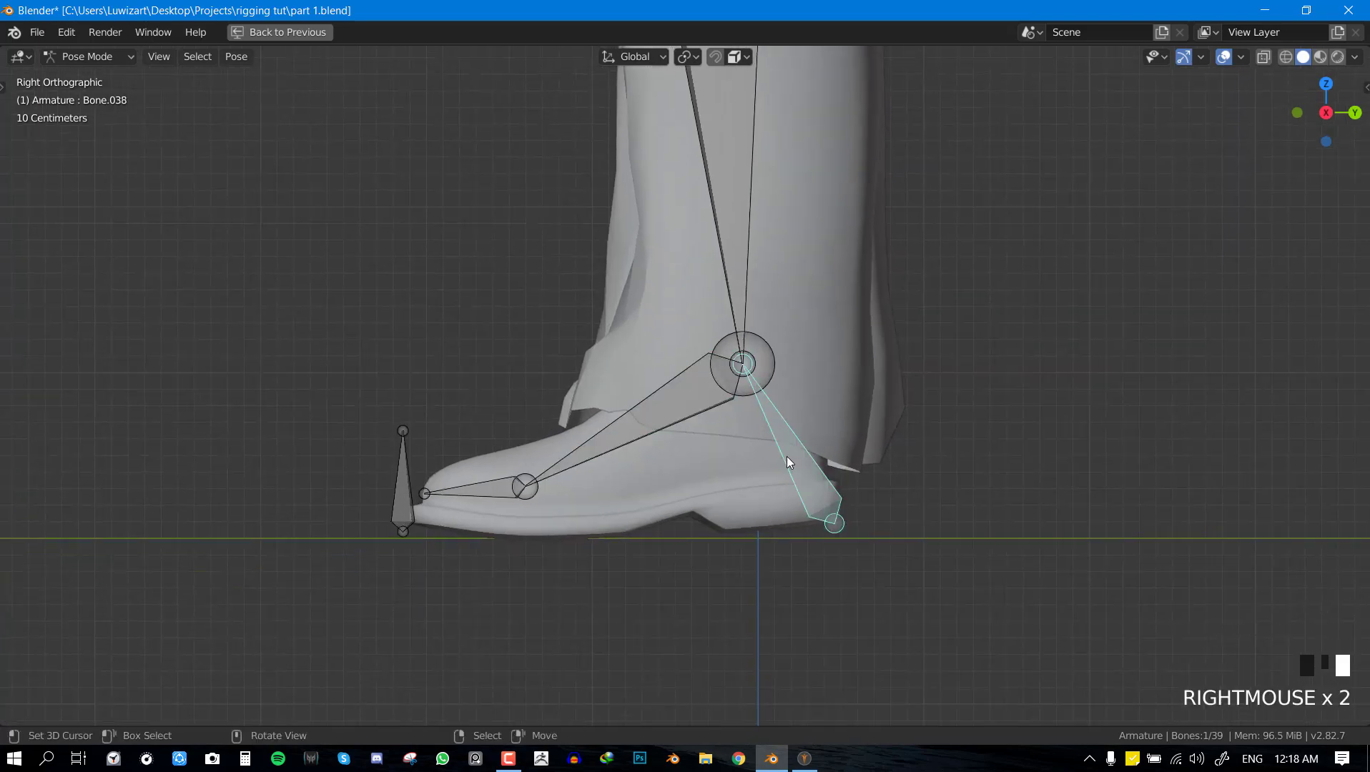
key("r")
right_click(707, 434)
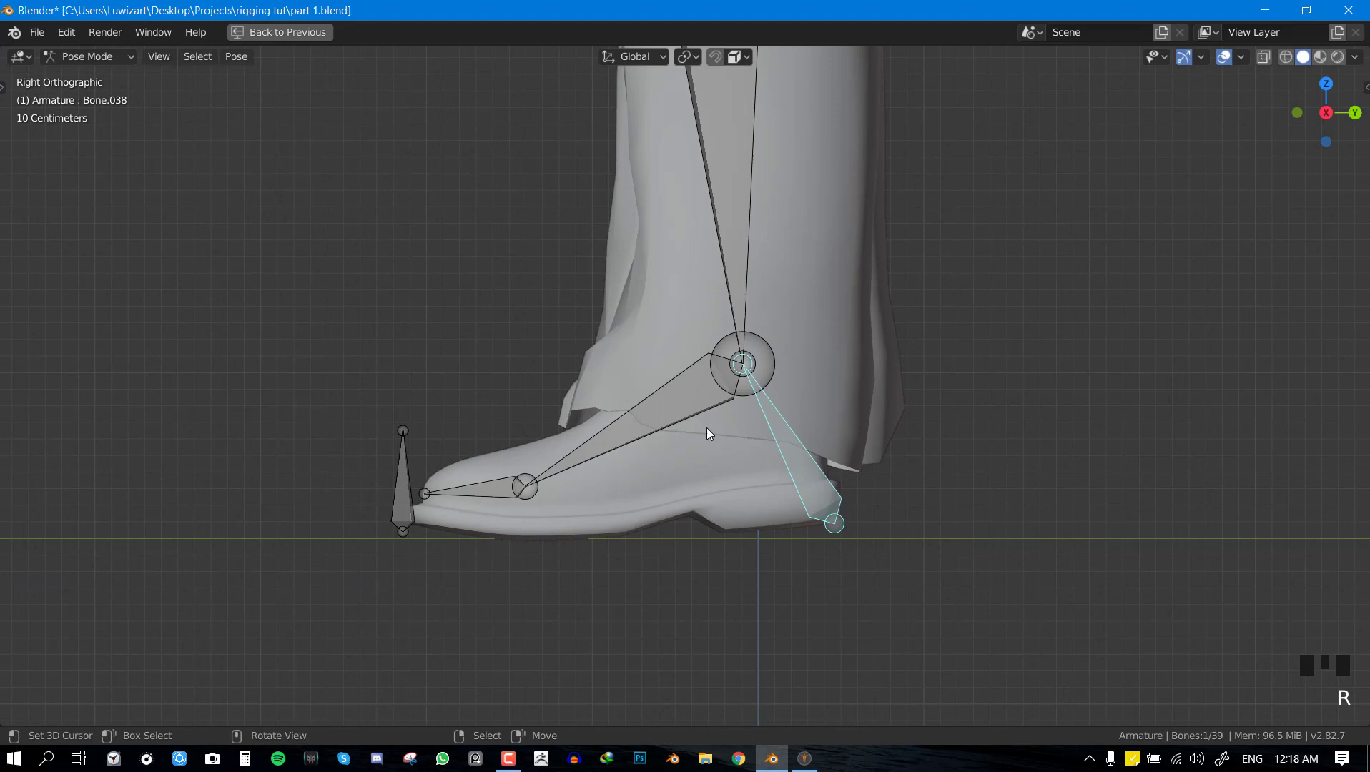
right_click(423, 462)
key("r")
right_click(840, 426)
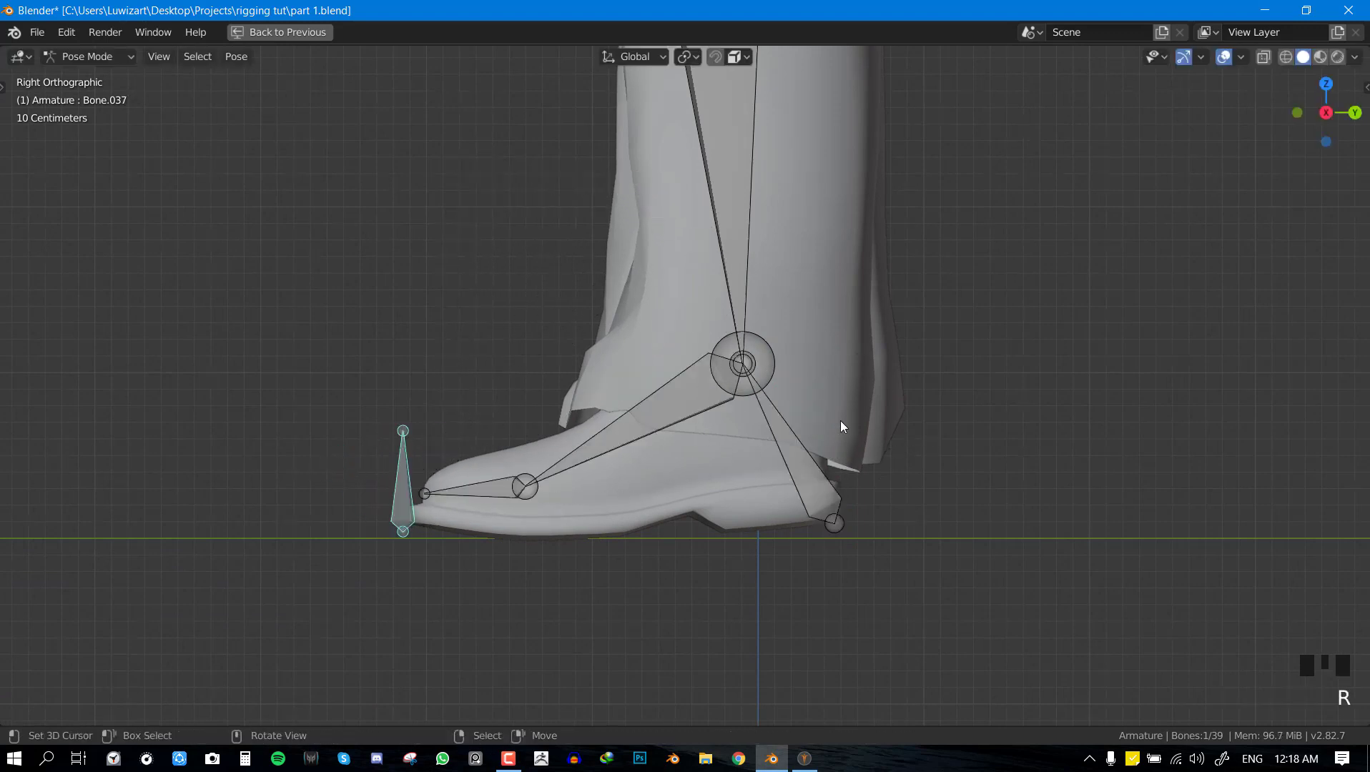
Select the left foot bone in Pose Mode, save the file, and return to the right side view.
scroll(360, 356, "down", 4)
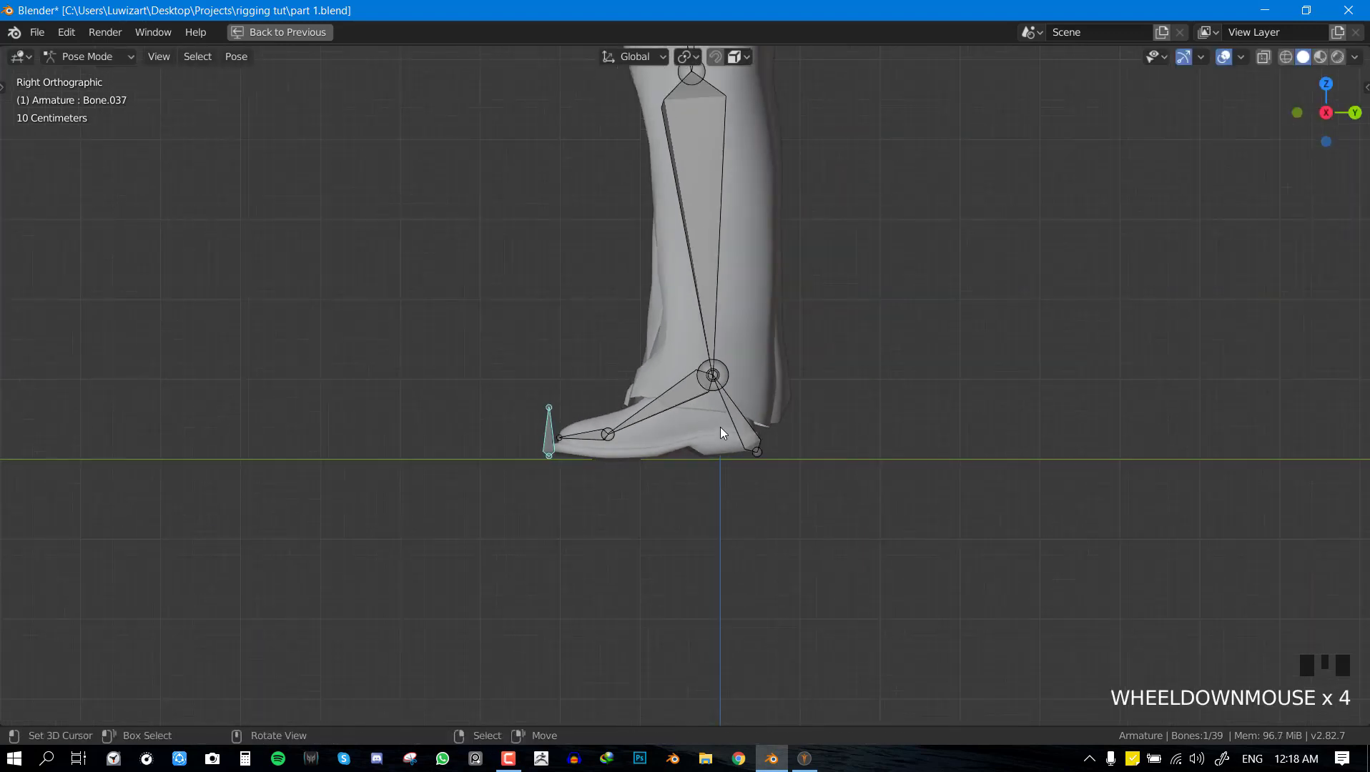
scroll(720, 427, "up", 3)
middle_click_drag(618, 460, 555, 462, "shift")
right_click(627, 387)
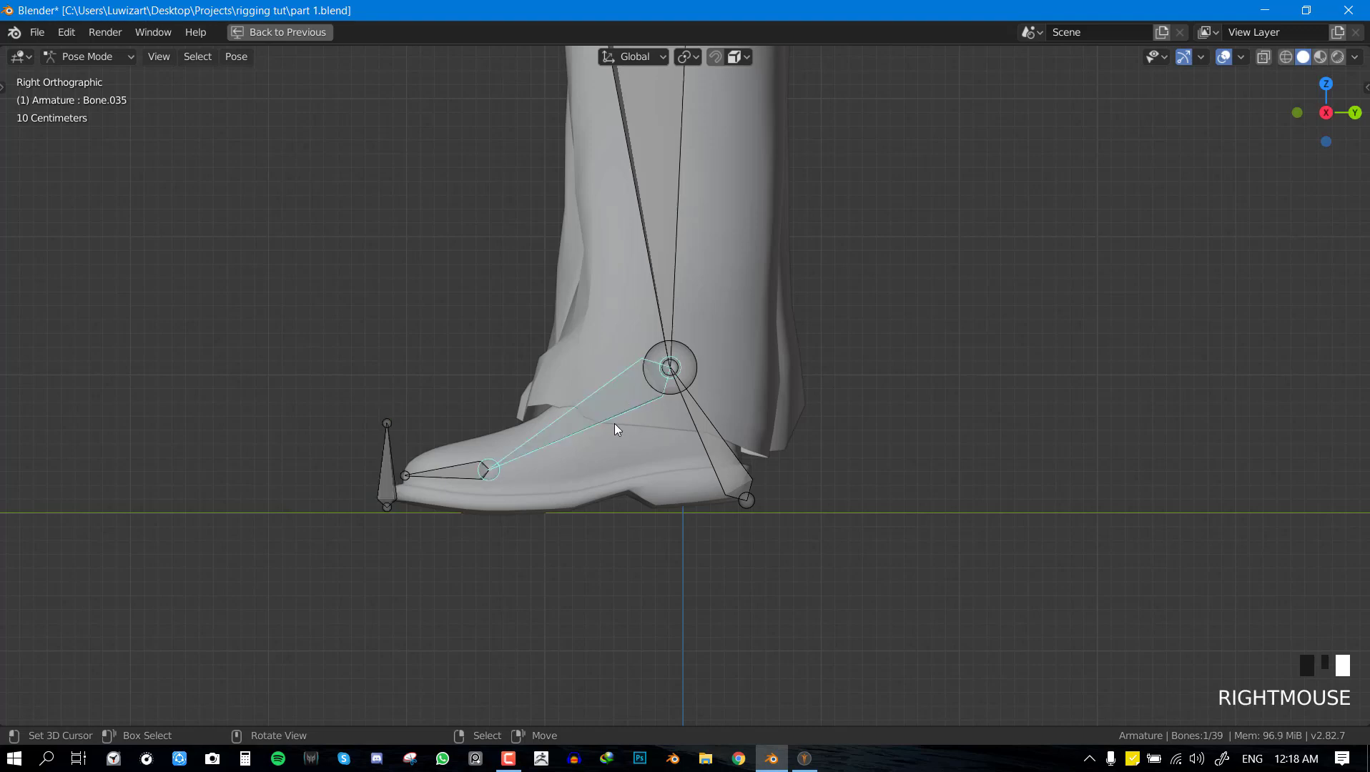
scroll(615, 423, "down", 4)
middle_click_drag(673, 392, 691, 512, "shift")
middle_click_drag(699, 458, 763, 414)
key("ctrl+s")
key("KP_3")
Test moving the left foot bone in the side view and cancel the move.
middle_click_drag(731, 529, 742, 409, "shift")
scroll(681, 499, "up", 2)
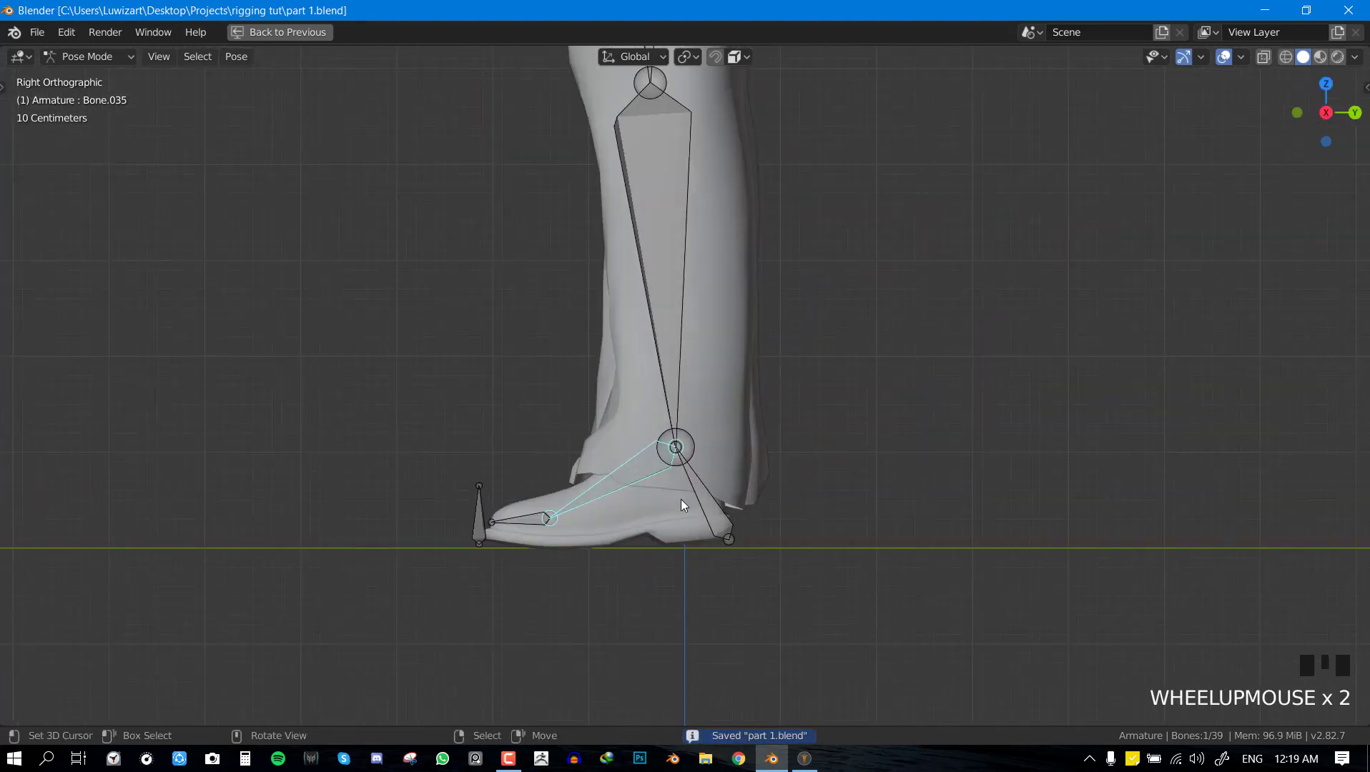
scroll(725, 460, "up", 2)
scroll(595, 529, "down", 2)
key("g")
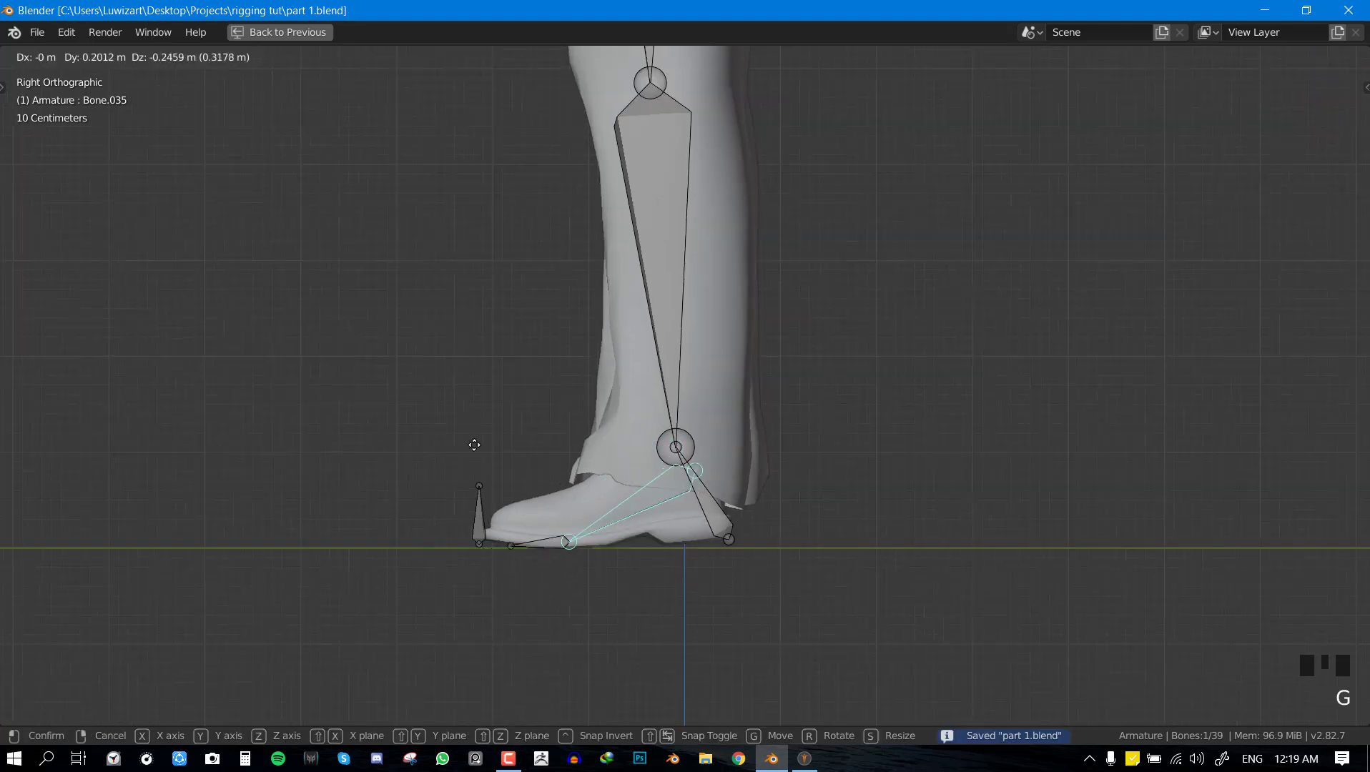
right_click(475, 445)
Try adding IK to the left shin bone with the foot bone as target, and undo it.
right_click(662, 382, "shift")
middle_click_drag(696, 348, 736, 467, "shift")
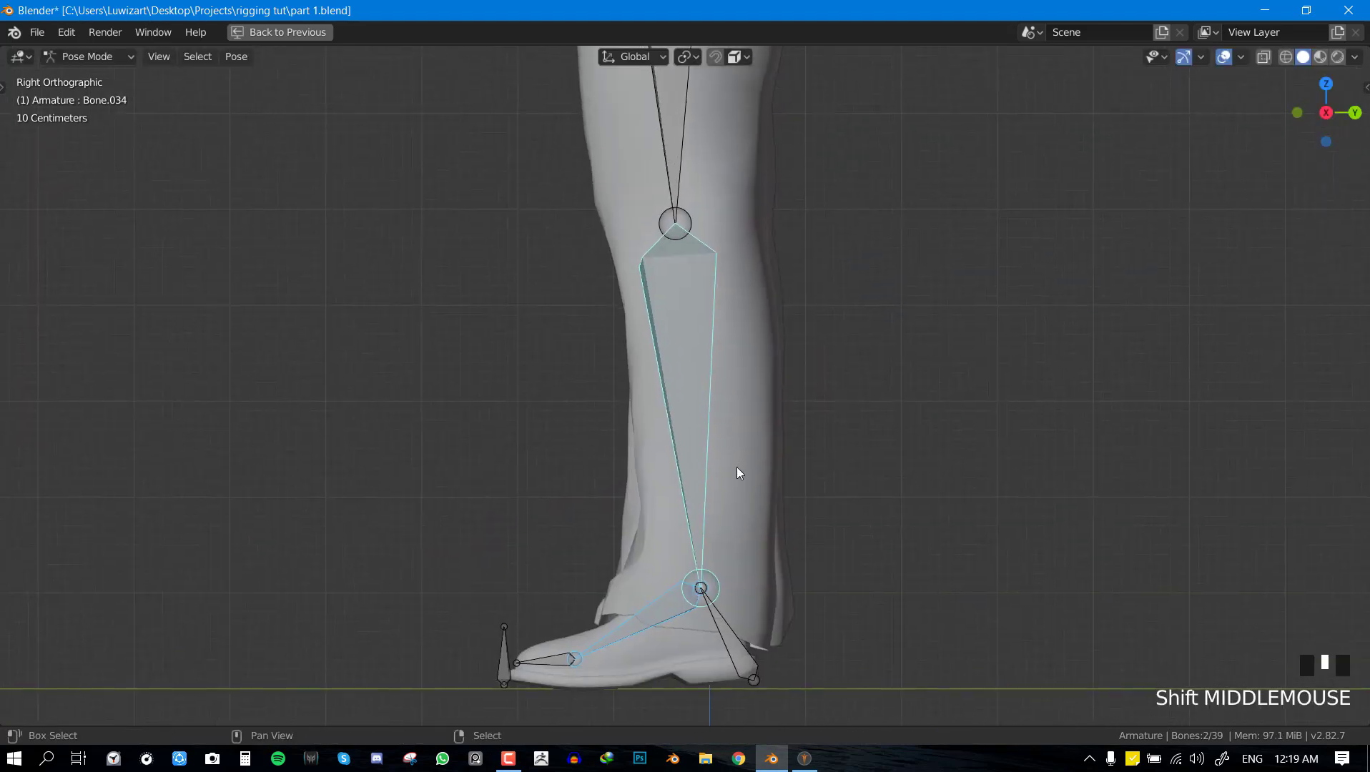
key("shift+i")
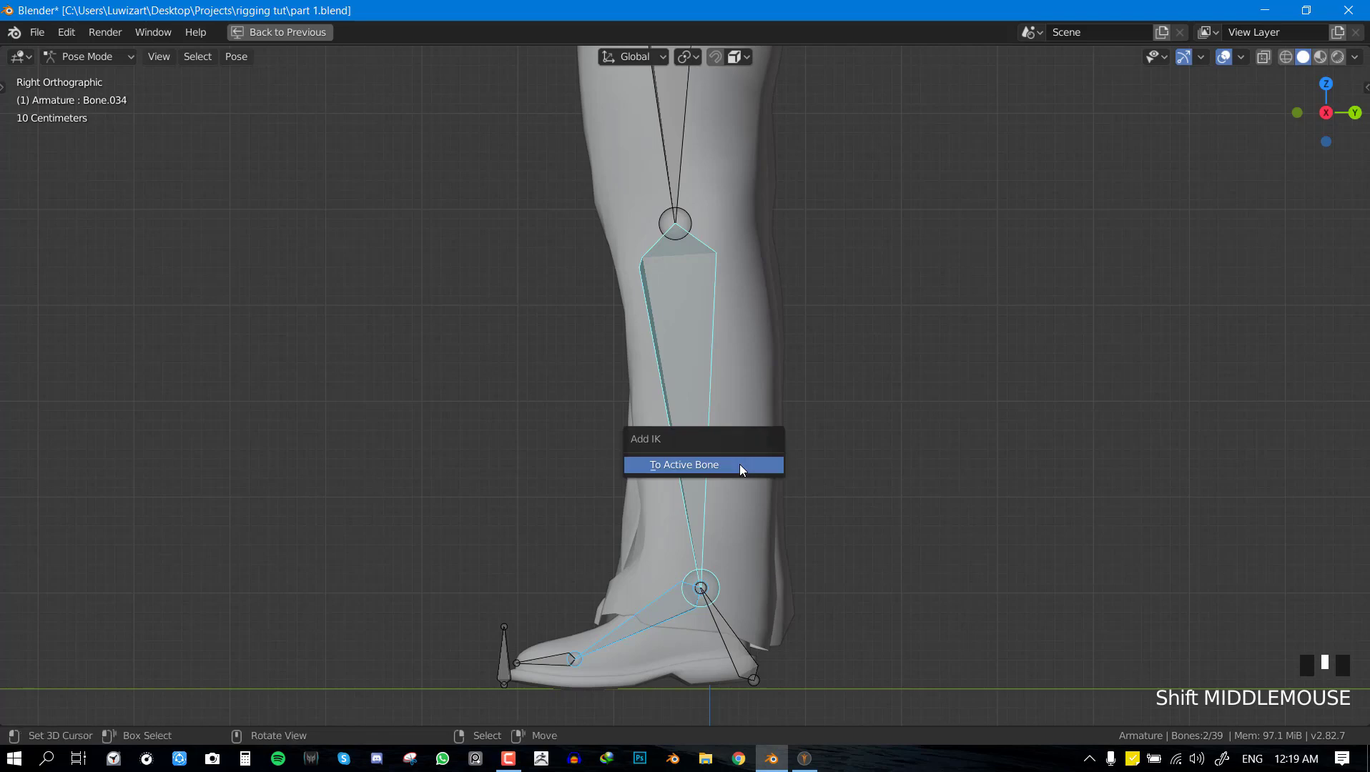
left_click(739, 464)
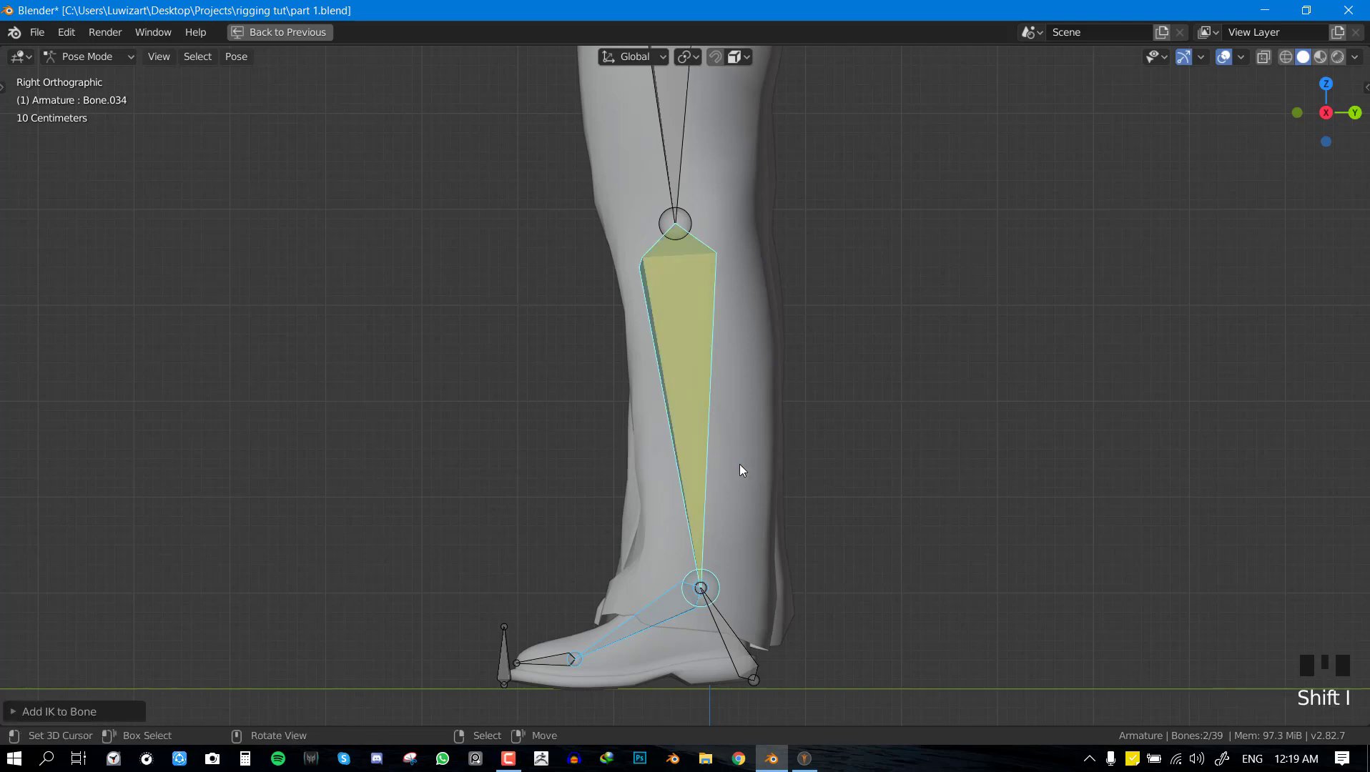
scroll(740, 466, "down", 2)
key("ctrl+z")
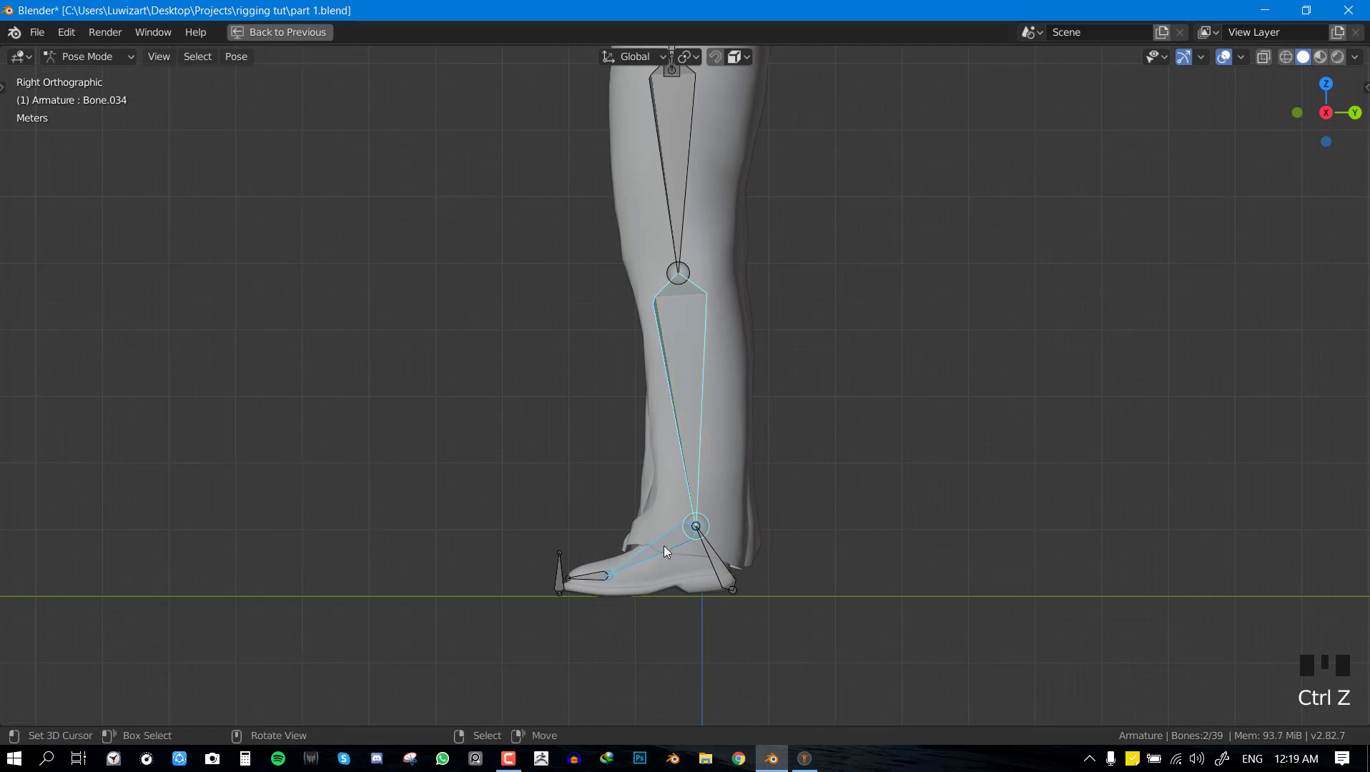
Add an Inverse Kinematics constraint to the left shin bone targeting the foot bone, and save the file.
right_click(672, 557)
right_click(676, 448, "shift")
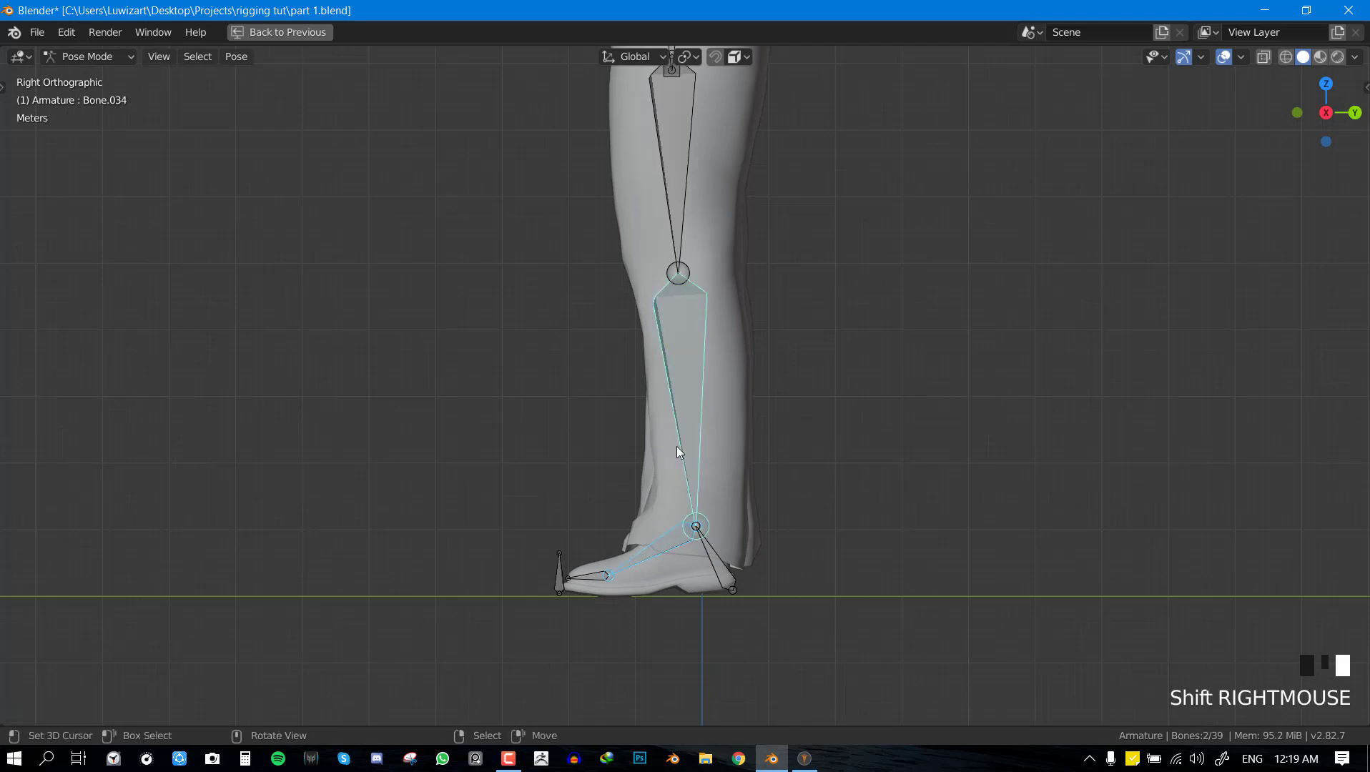
key("ctrl+shift+c")
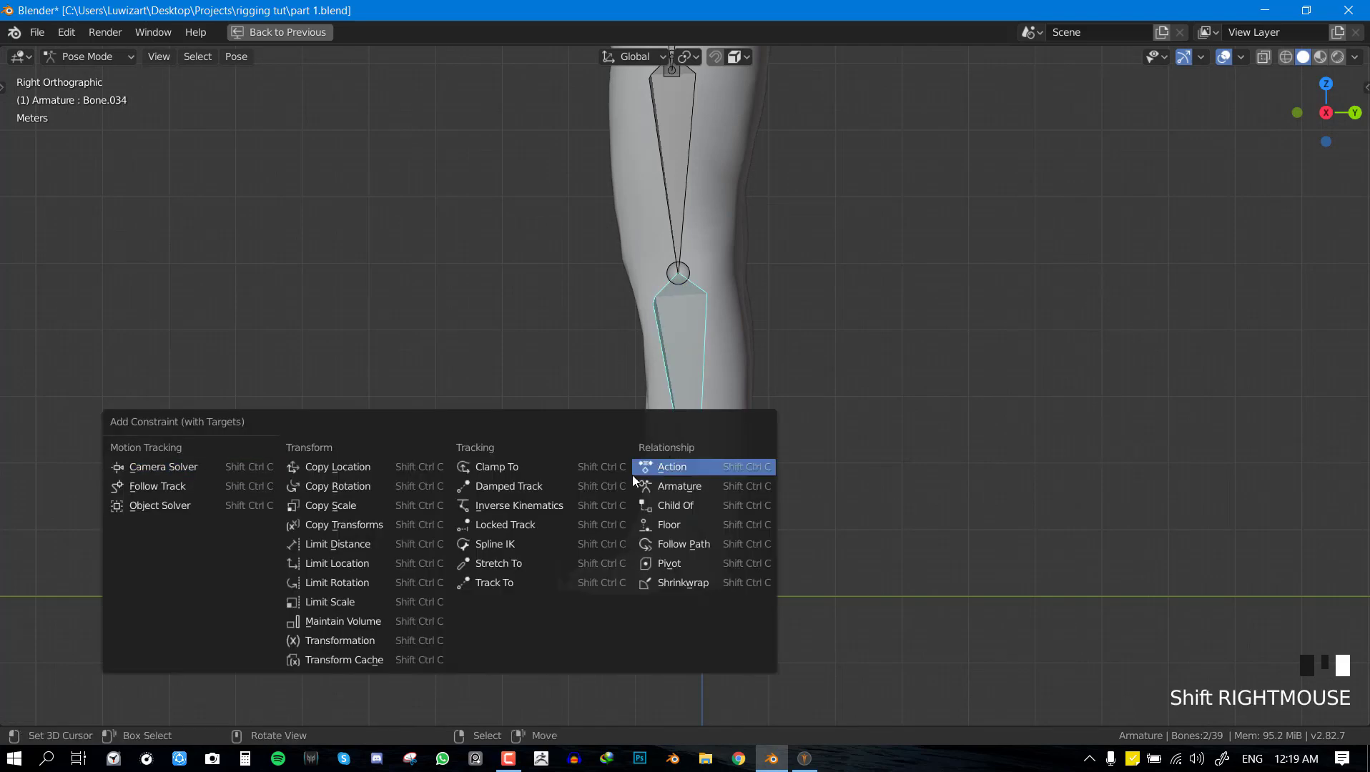
left_click(548, 507)
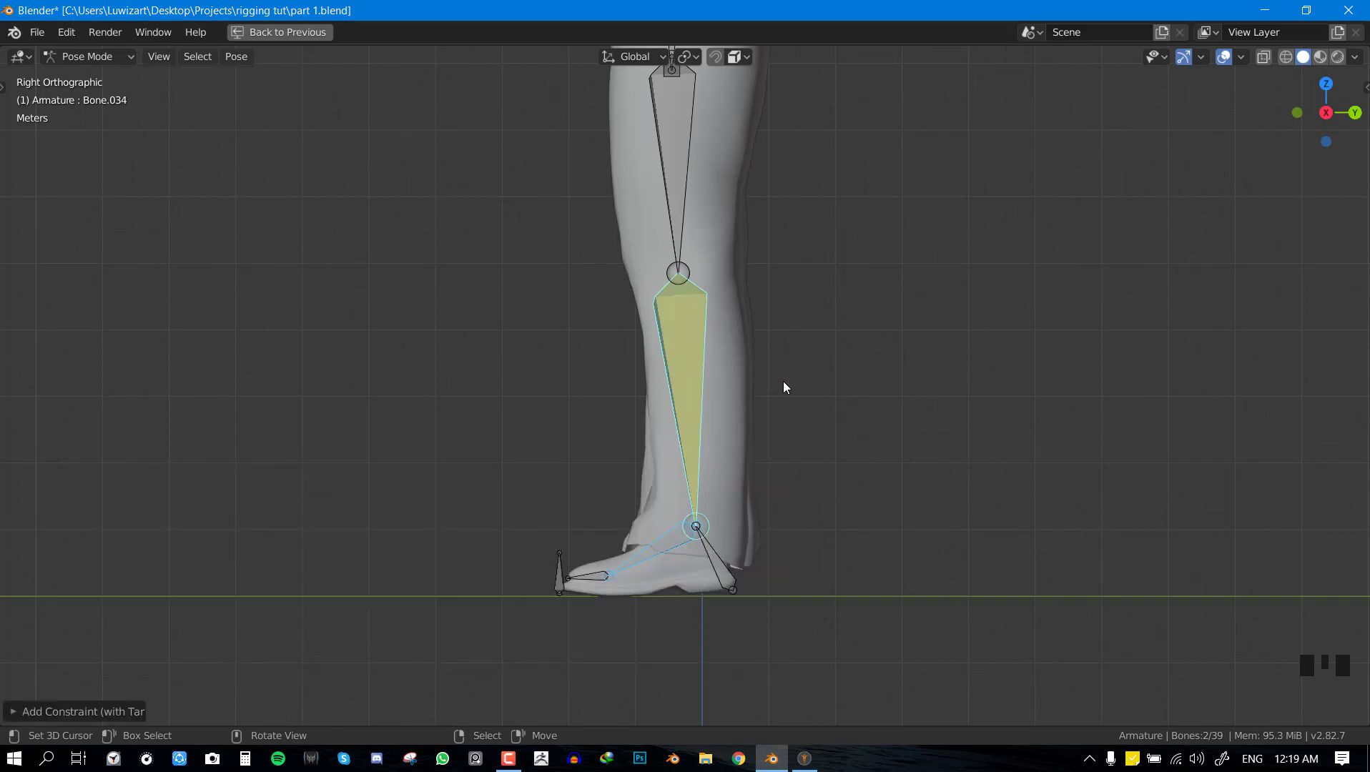
key("ctrl+s")
Restore the full workspace layout and set the shin bone's IK constraint chain length to 2.
key("ctrl+space")
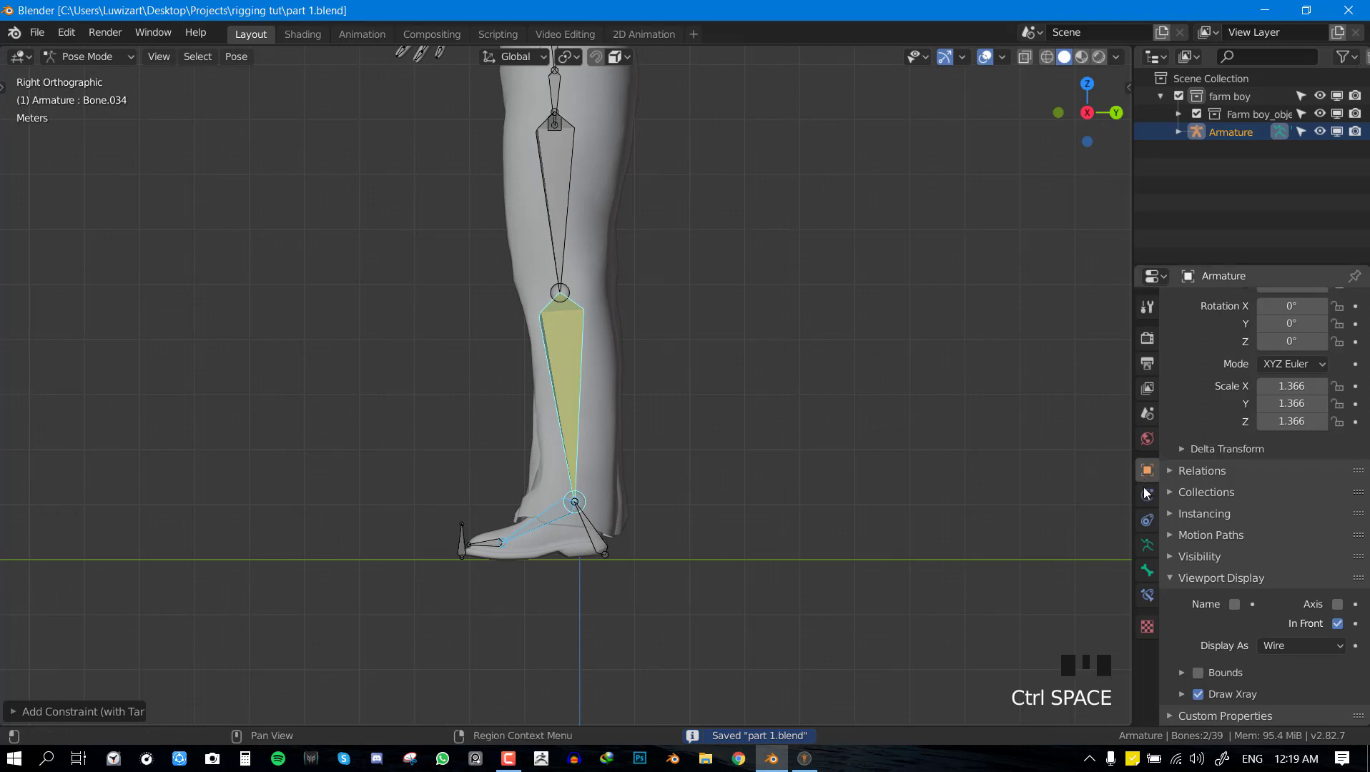
left_click(1148, 546)
left_click(1150, 596)
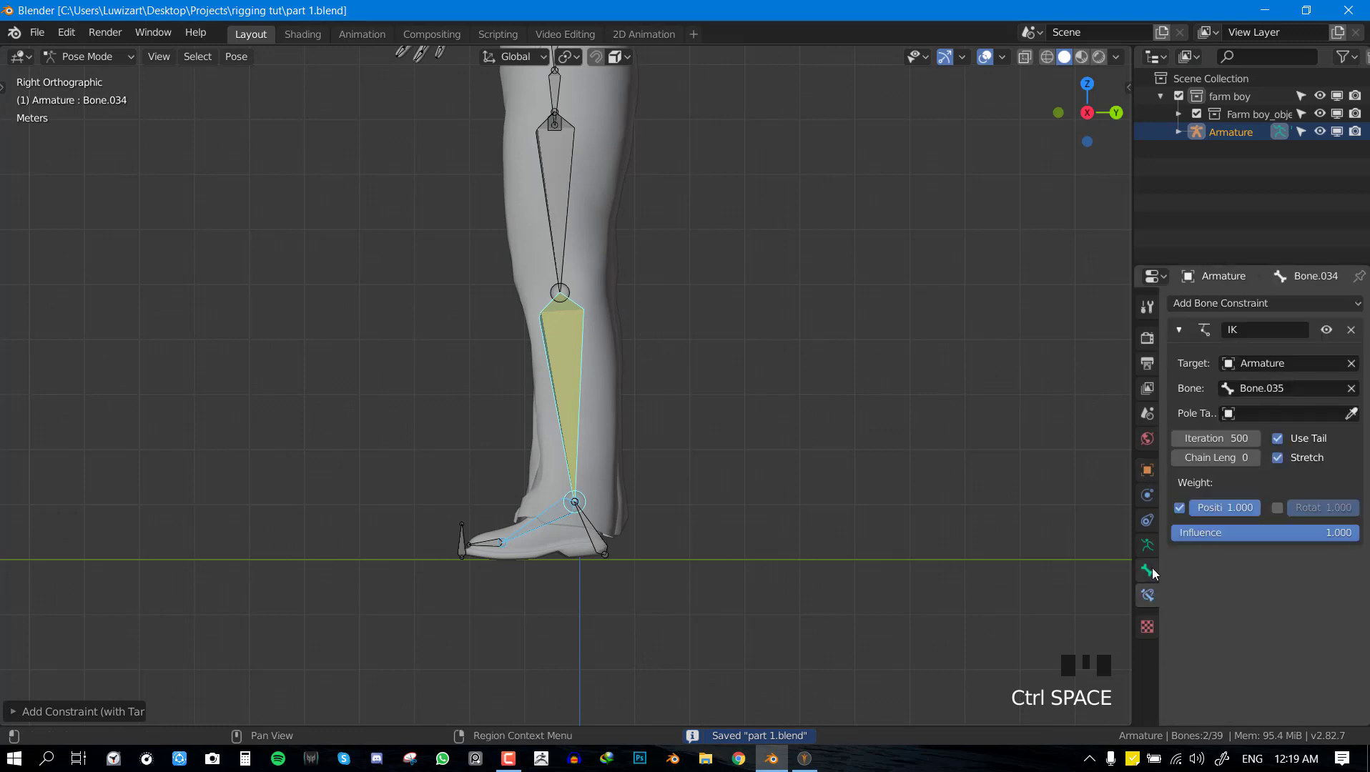
left_click(1253, 459)
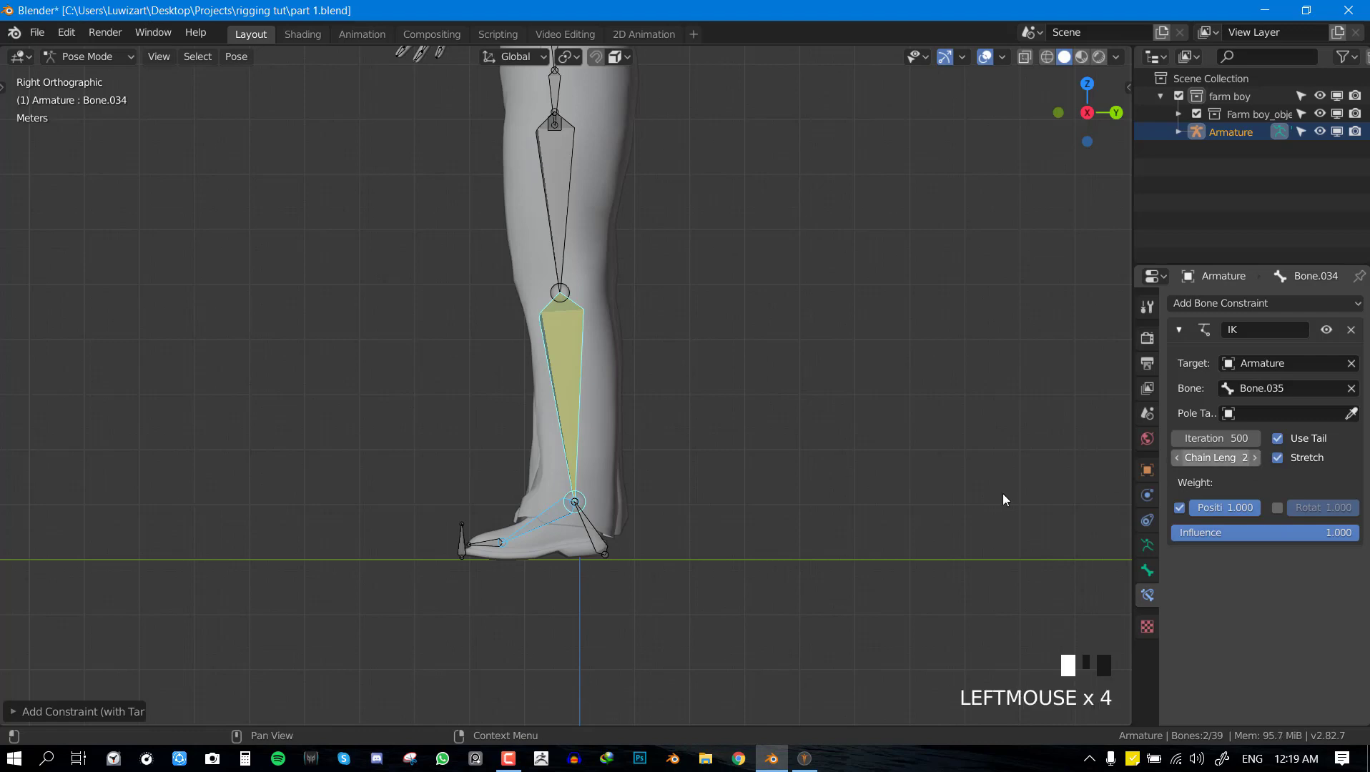
Test the leg IK by raising the left foot bone about 1.3 m in perspective view.
middle_click_drag(1005, 500, 743, 472, "shift")
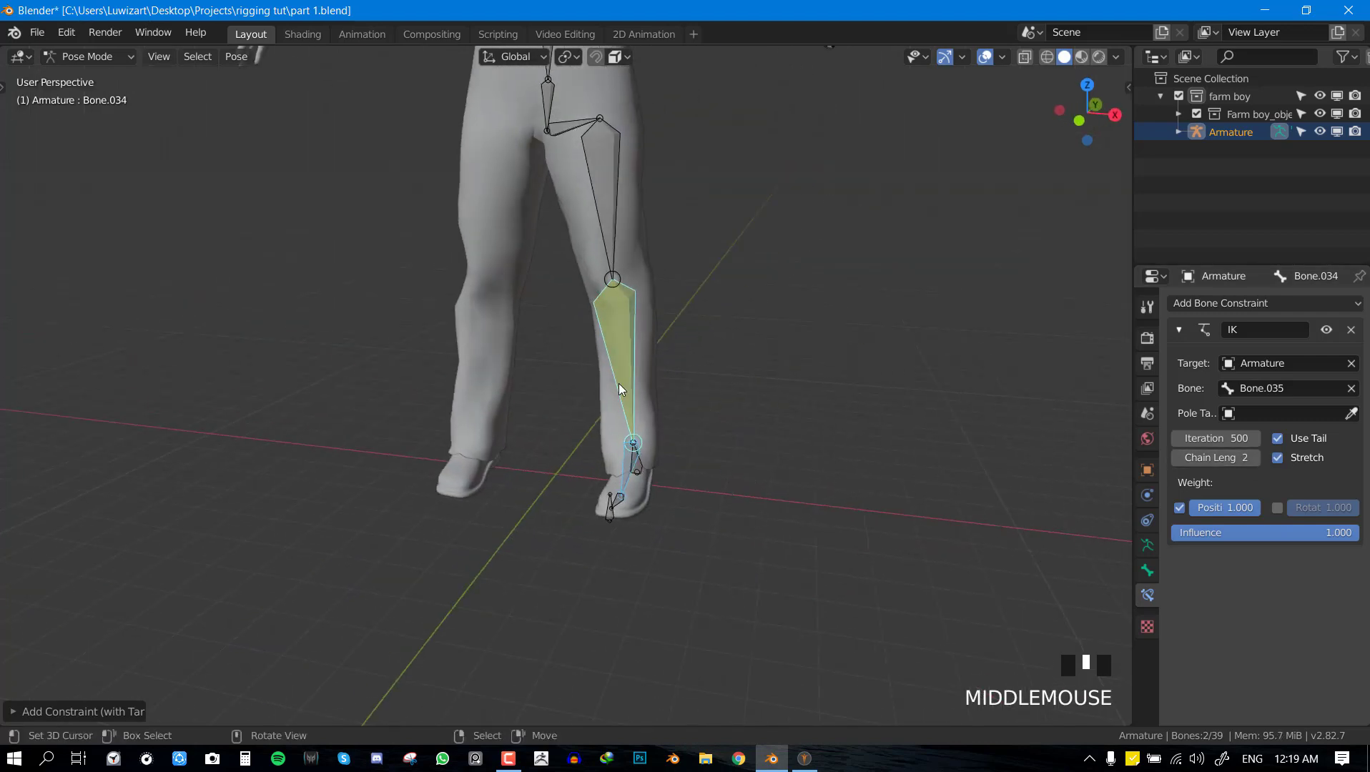
middle_click_drag(660, 458, 611, 495)
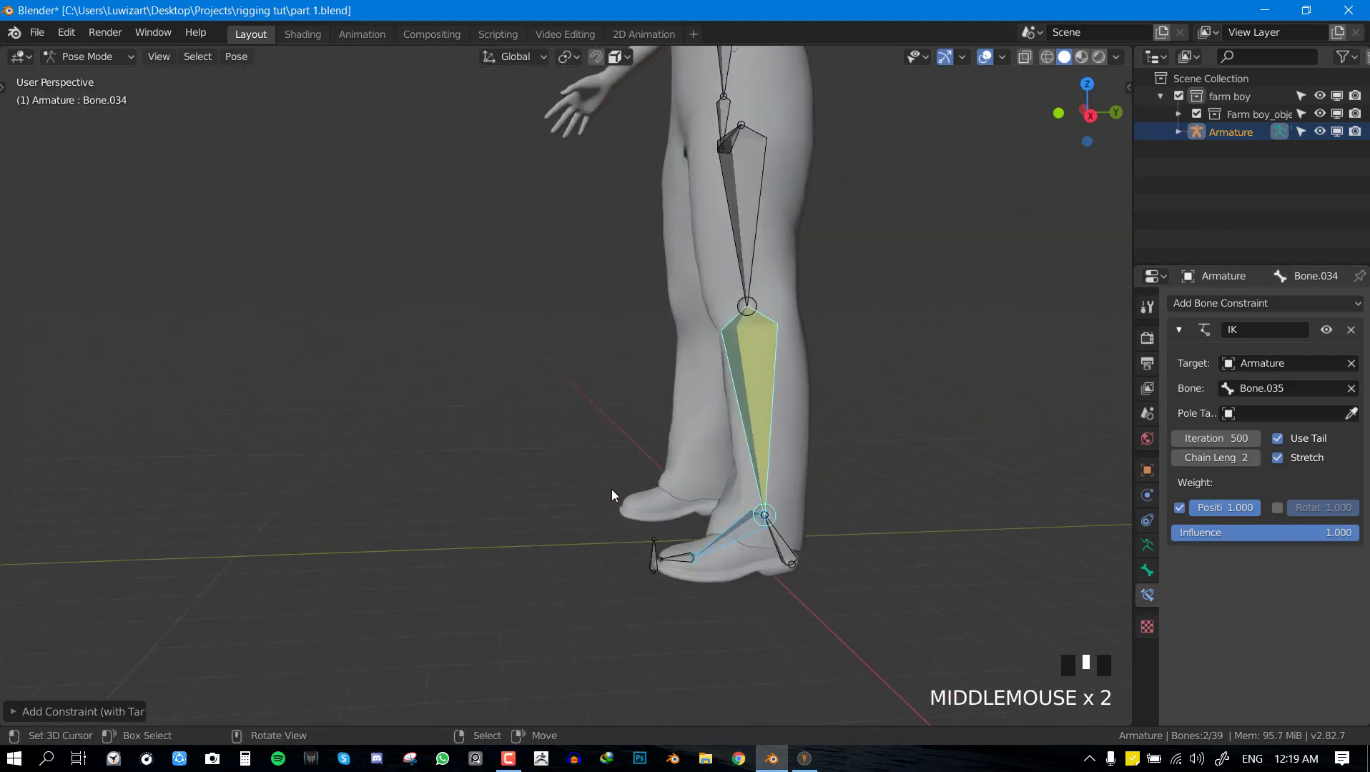
right_click(701, 552)
key("g")
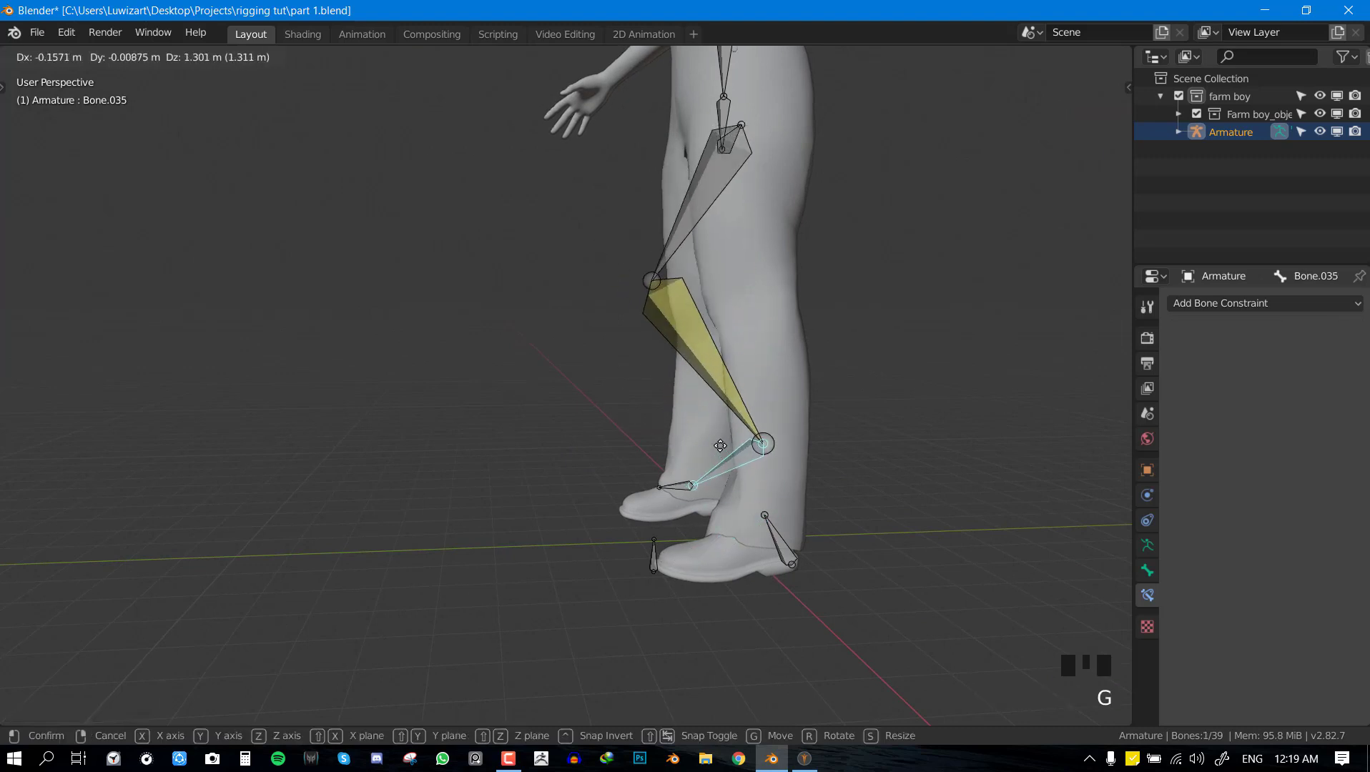
left_click(744, 424)
mouse_move(744, 424)
middle_mouse_down()
mouse_move(754, 436)
mouse_move(746, 415)
middle_mouse_up()
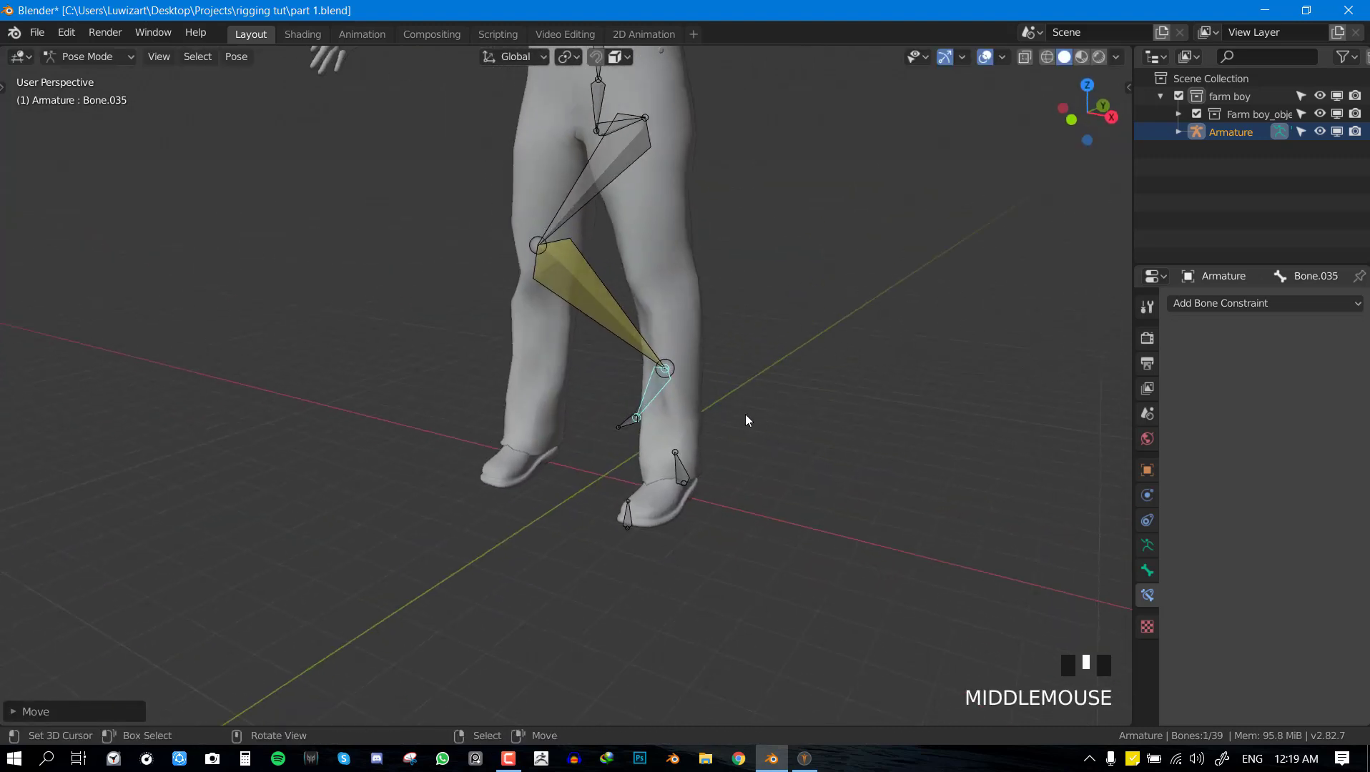
Try a chain length of 3 on the shin bone's IK constraint, and return it to 2.
right_click(596, 296)
left_click_drag(1244, 457, 1253, 457)
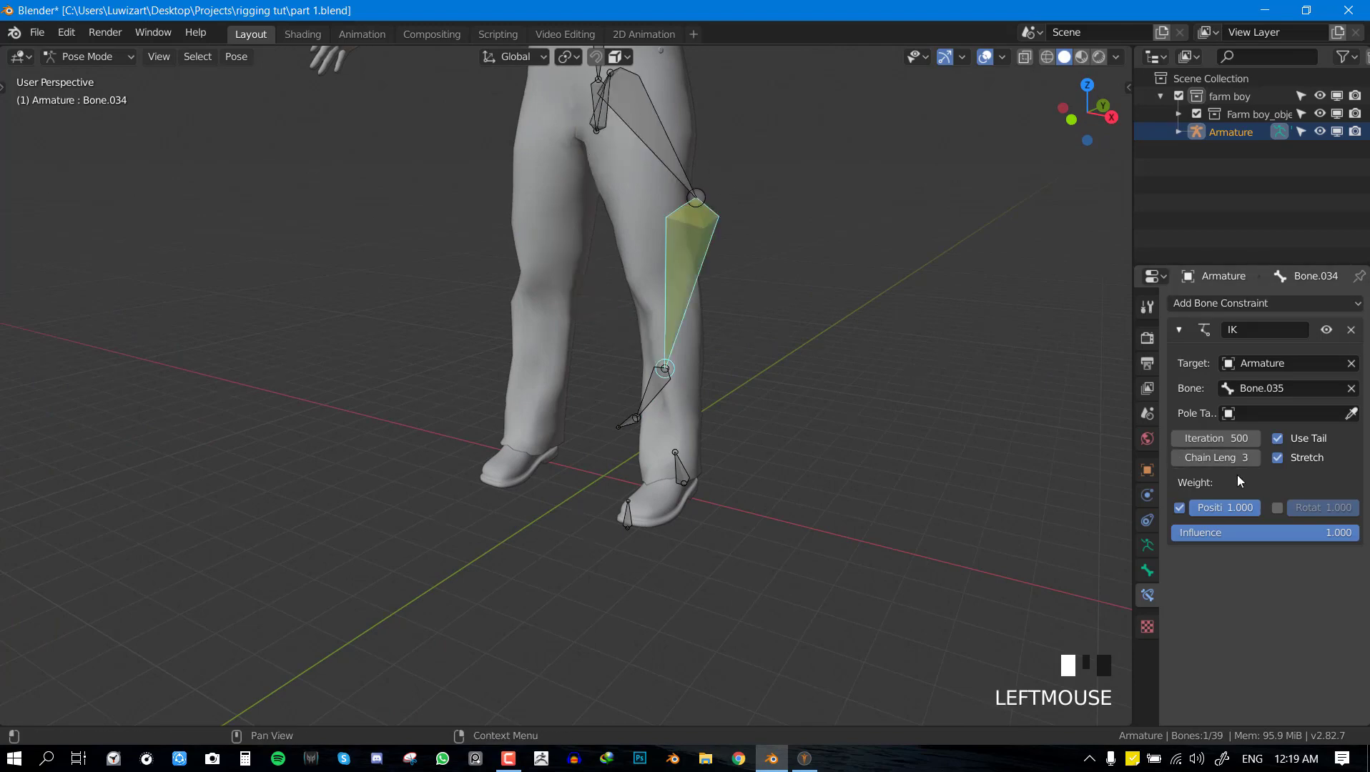
left_click(1178, 458)
Clear the rotation and location of all pose bones and return to the right side view.
key("a")
key("alt+r")
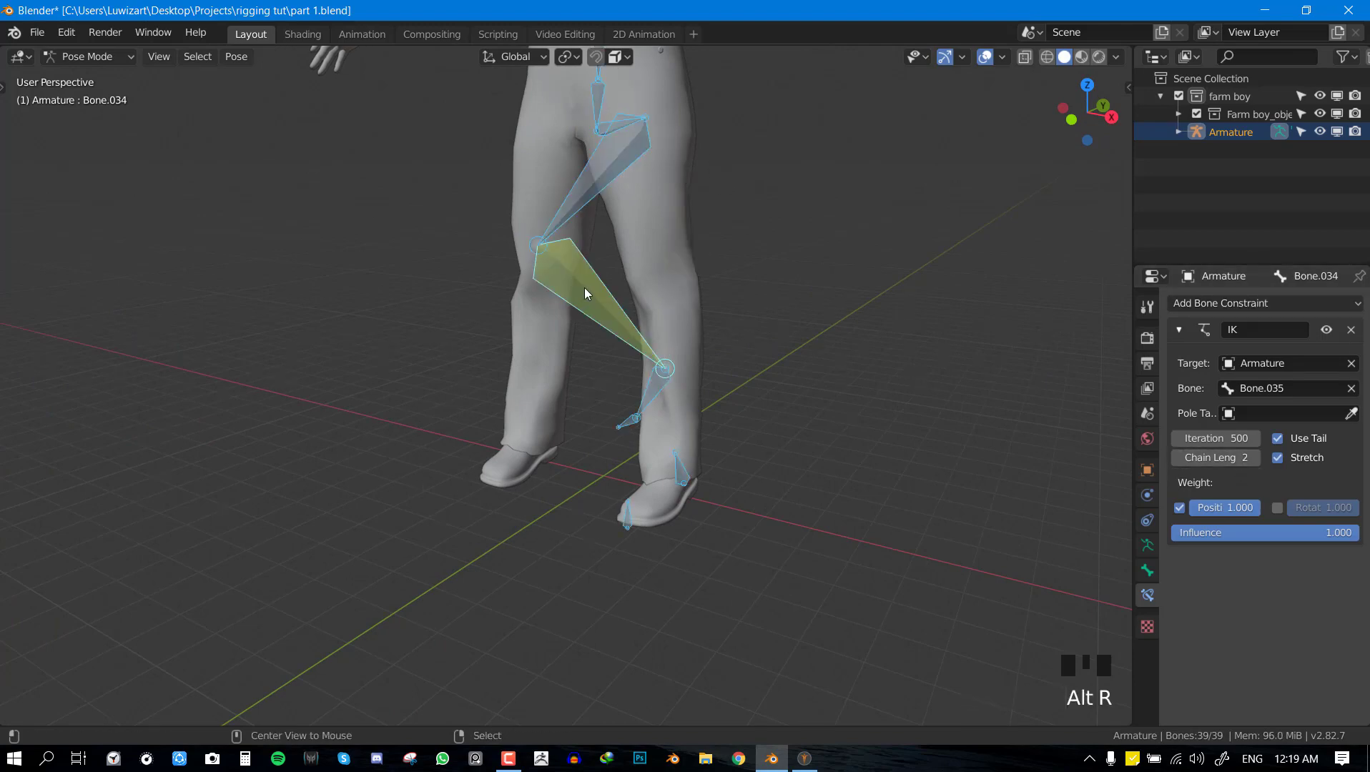
key("alt+g")
key("KP_4")
key("KP_4")
key("KP_3")
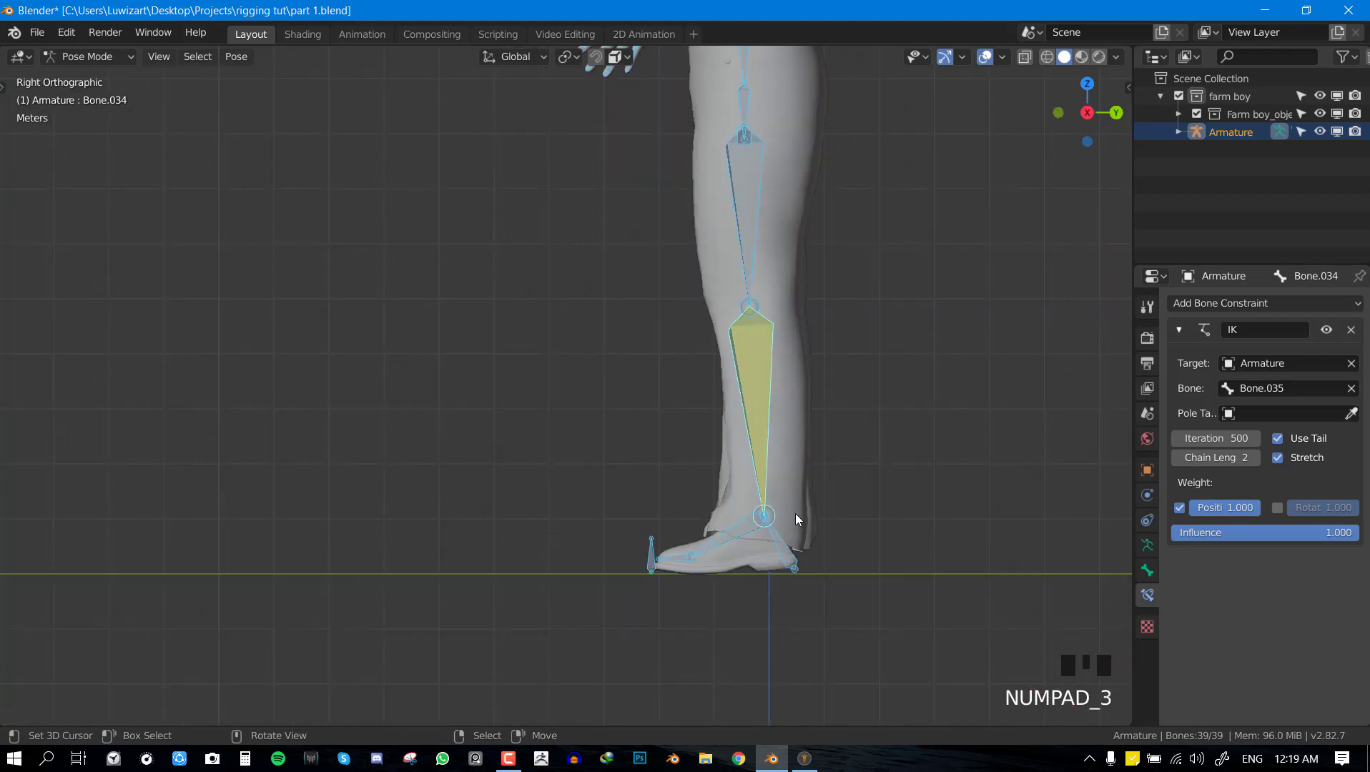
Raise the left foot bone to check the knee bend, and clear the location of all pose bones.
middle_click_drag(744, 470, 742, 465, "shift")
middle_click_drag(736, 550, 725, 551, "shift")
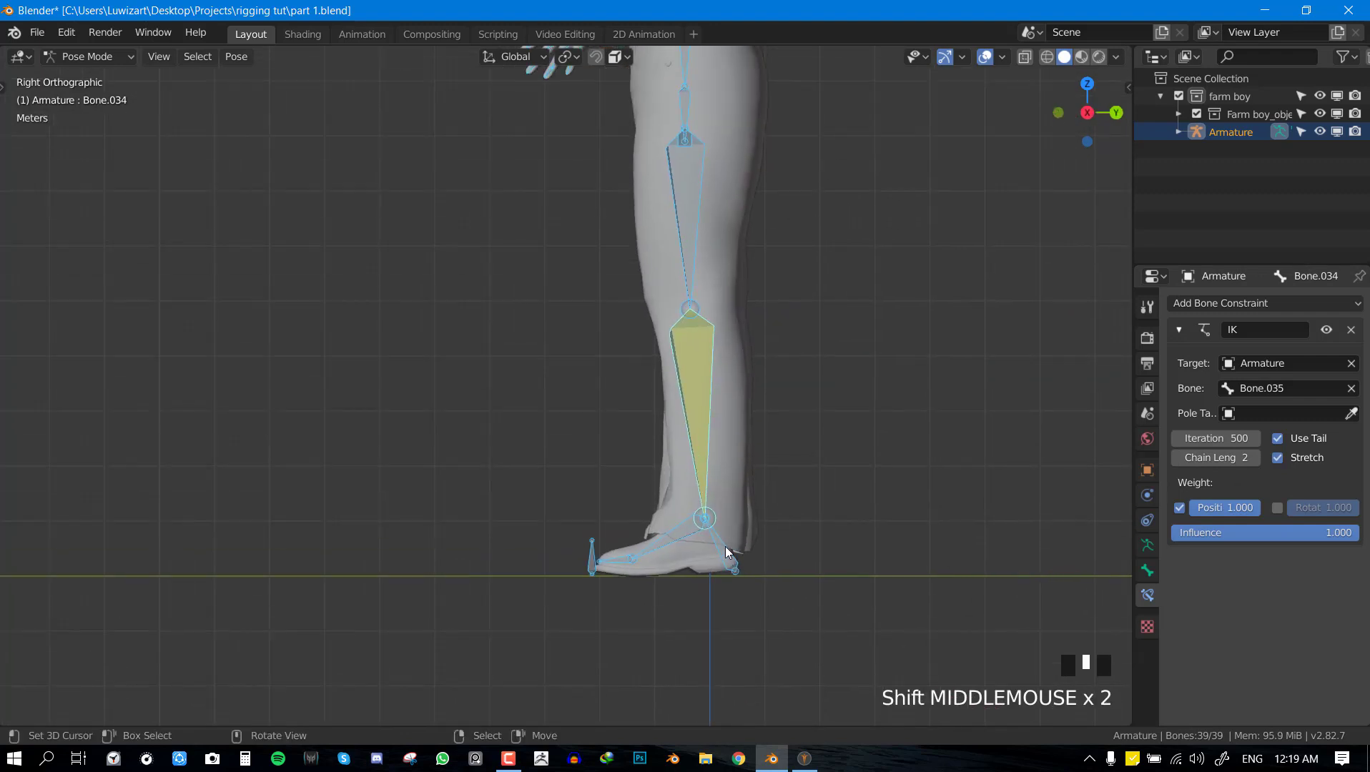
right_click(683, 546)
key("g")
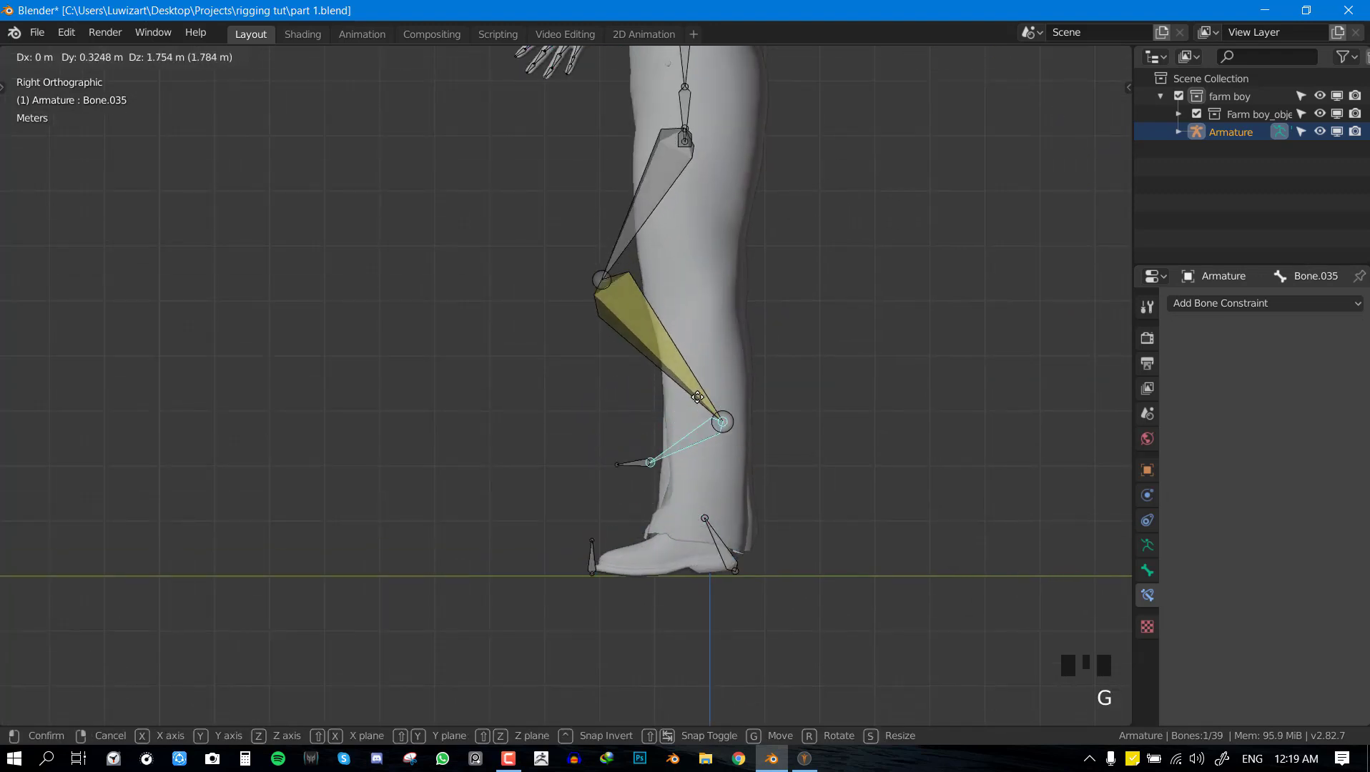
left_click(697, 350)
middle_click_drag(573, 382, 663, 321)
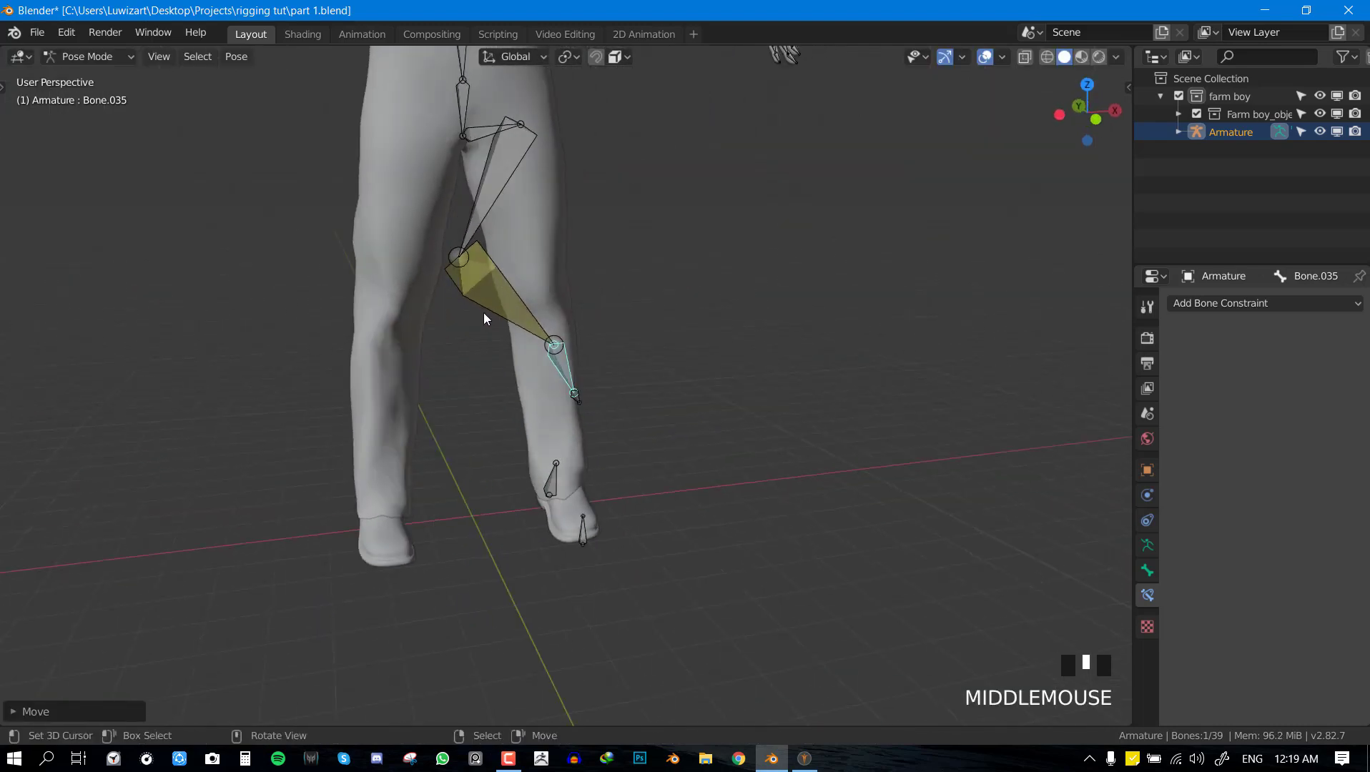
middle_click_drag(484, 319, 578, 348)
key("KP_1")
key("a")
key("alt+g")
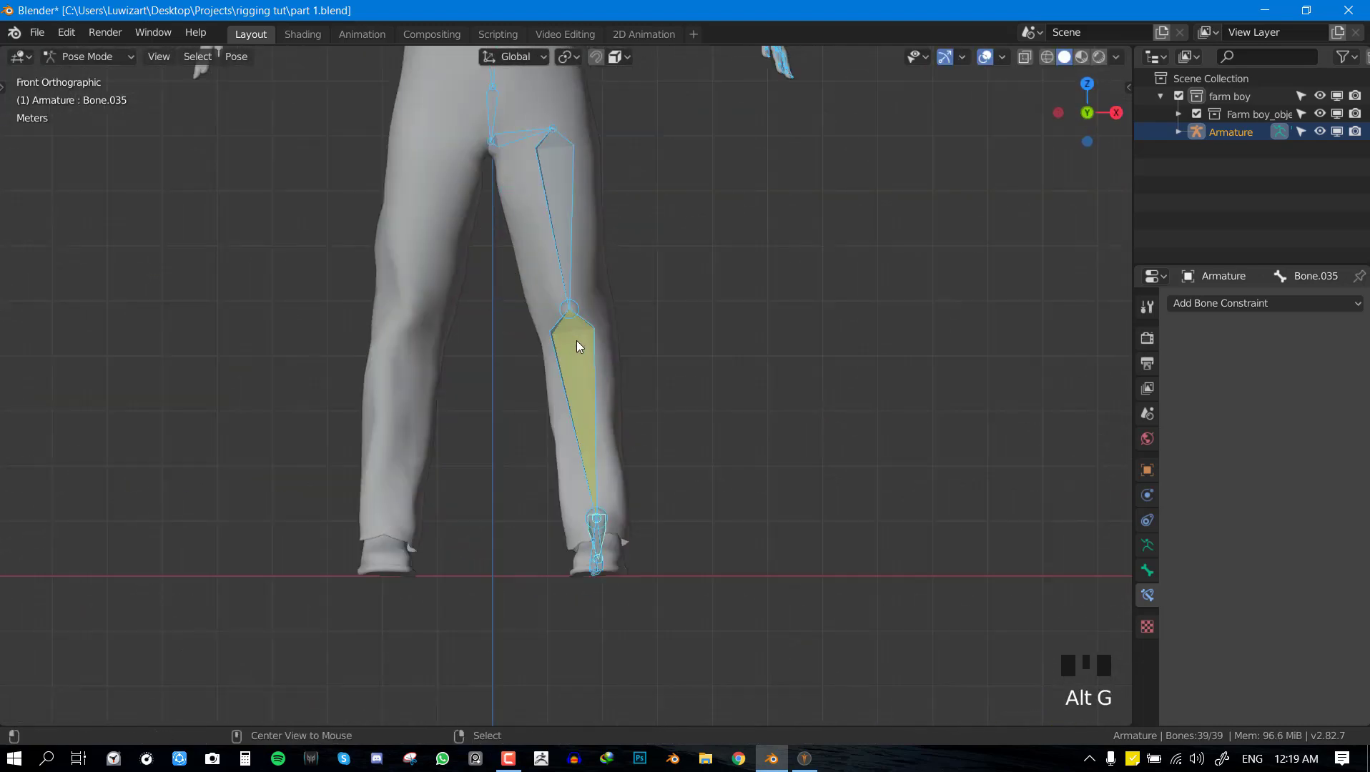
key("KP_4")
key("KP_3")
In Edit Mode, extrude a short bone straight forward from the left knee joint.
key("Tab")
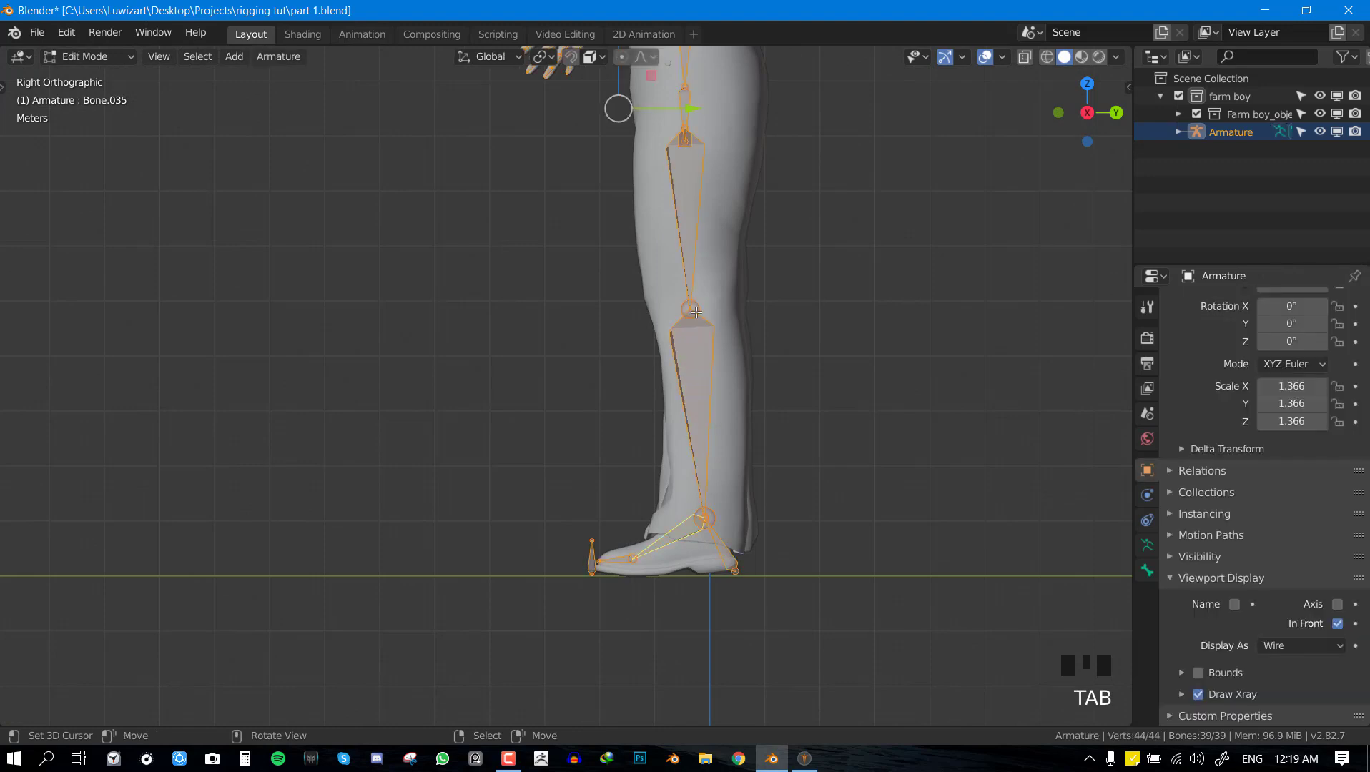
key("alt+a")
key("e")
right_click(774, 312)
left_click_drag(767, 309, 714, 307)
right_click(646, 307)
Clear the new knee bone's parent and move it along the Y axis well in front of the left knee.
key("alt+p")
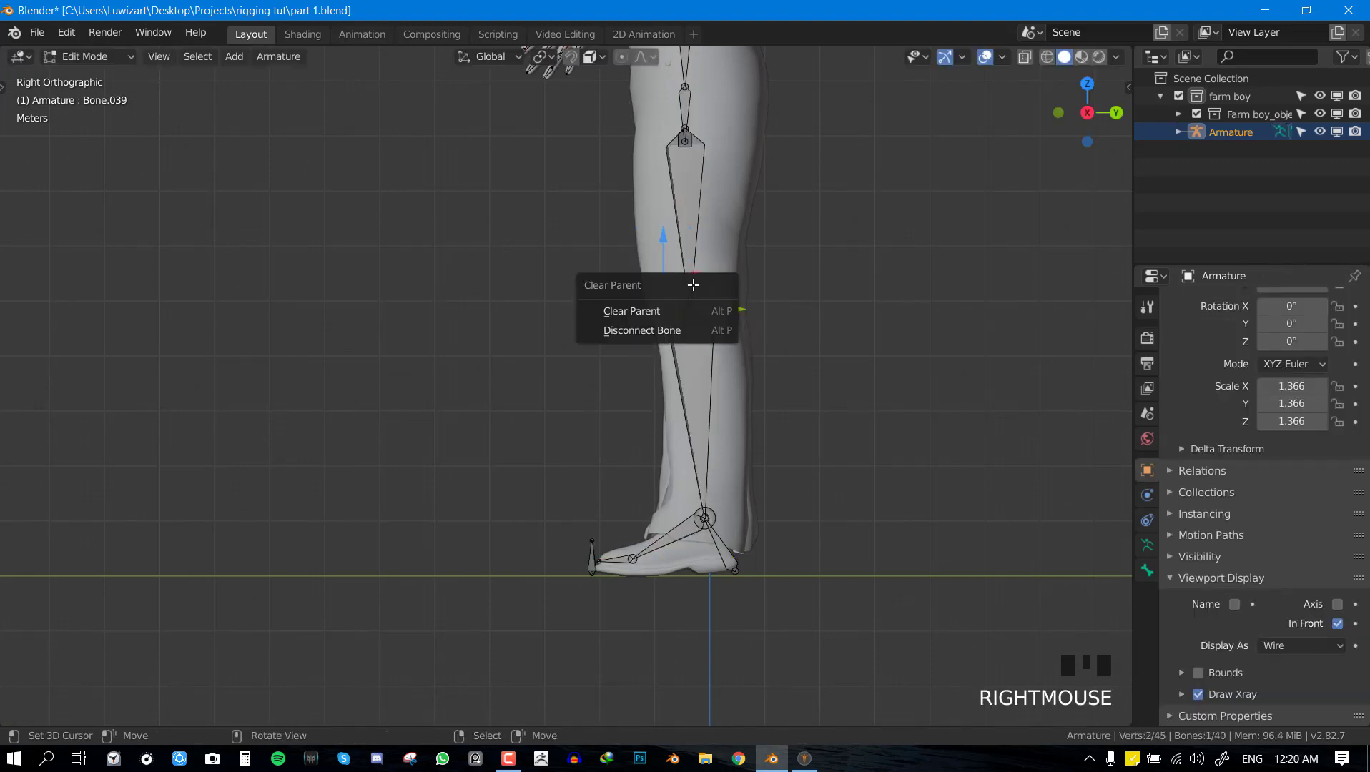
left_click(705, 306)
left_click_drag(705, 307, 493, 306)
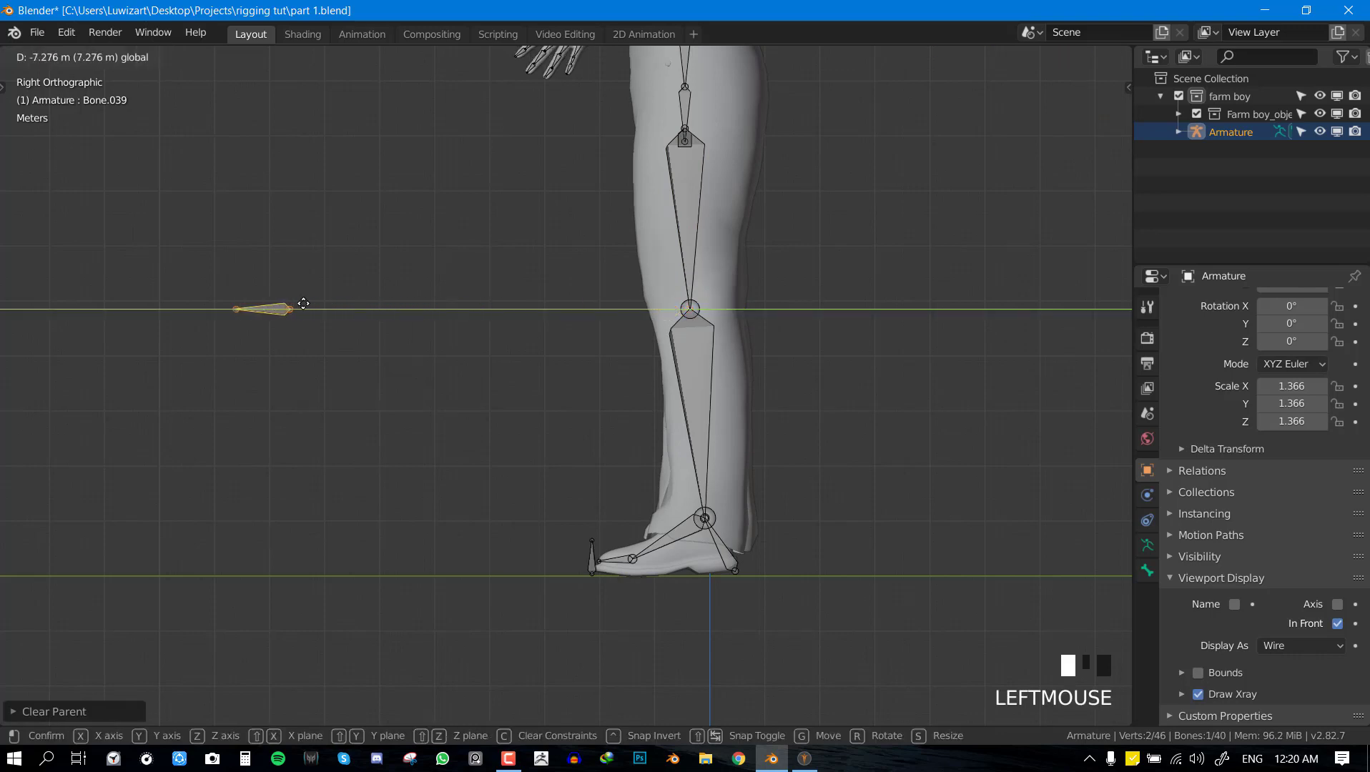
left_click_drag(303, 304, 225, 305)
In Pose Mode, add IK to the left thigh bone targeting the detached knee bone, with chain length 1.
key("Tab")
scroll(285, 339, "down", 3)
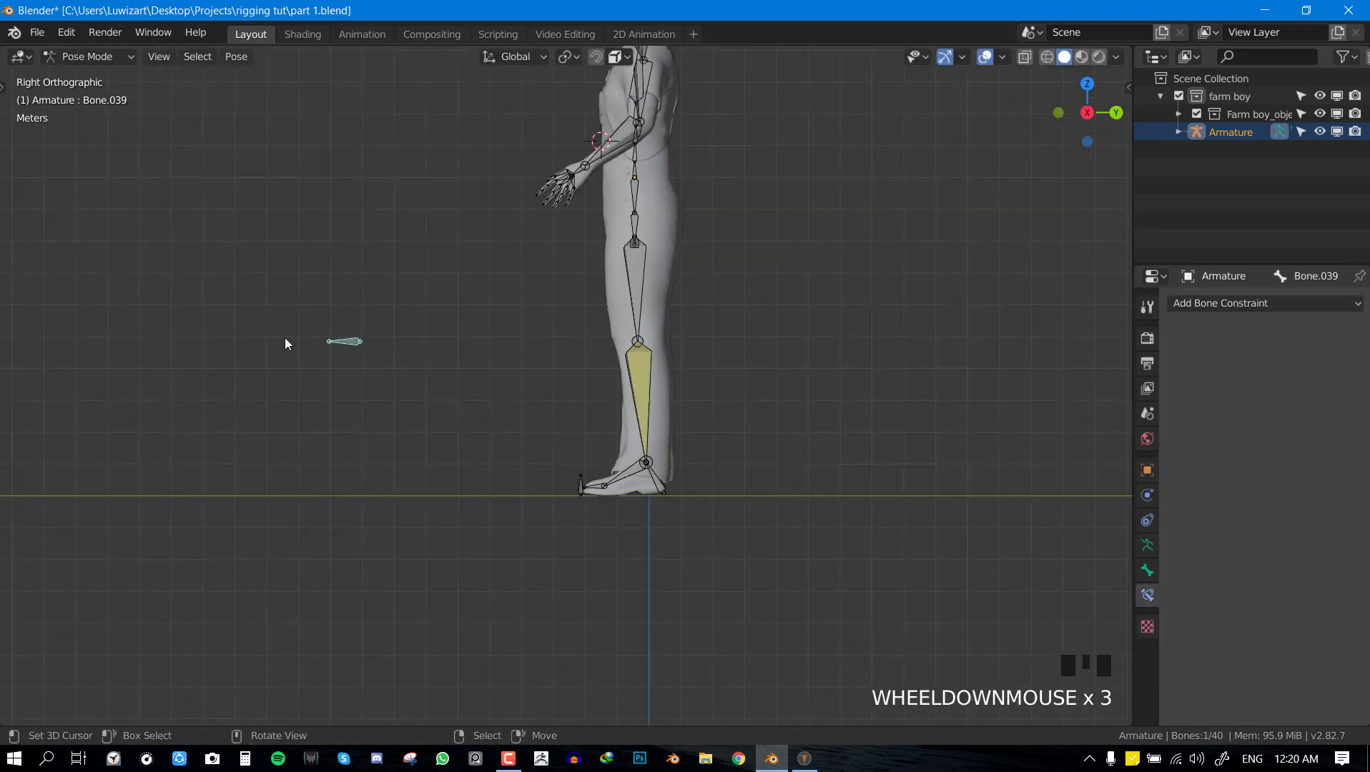
right_click(640, 297, "shift")
middle_click_drag(578, 339, 659, 359)
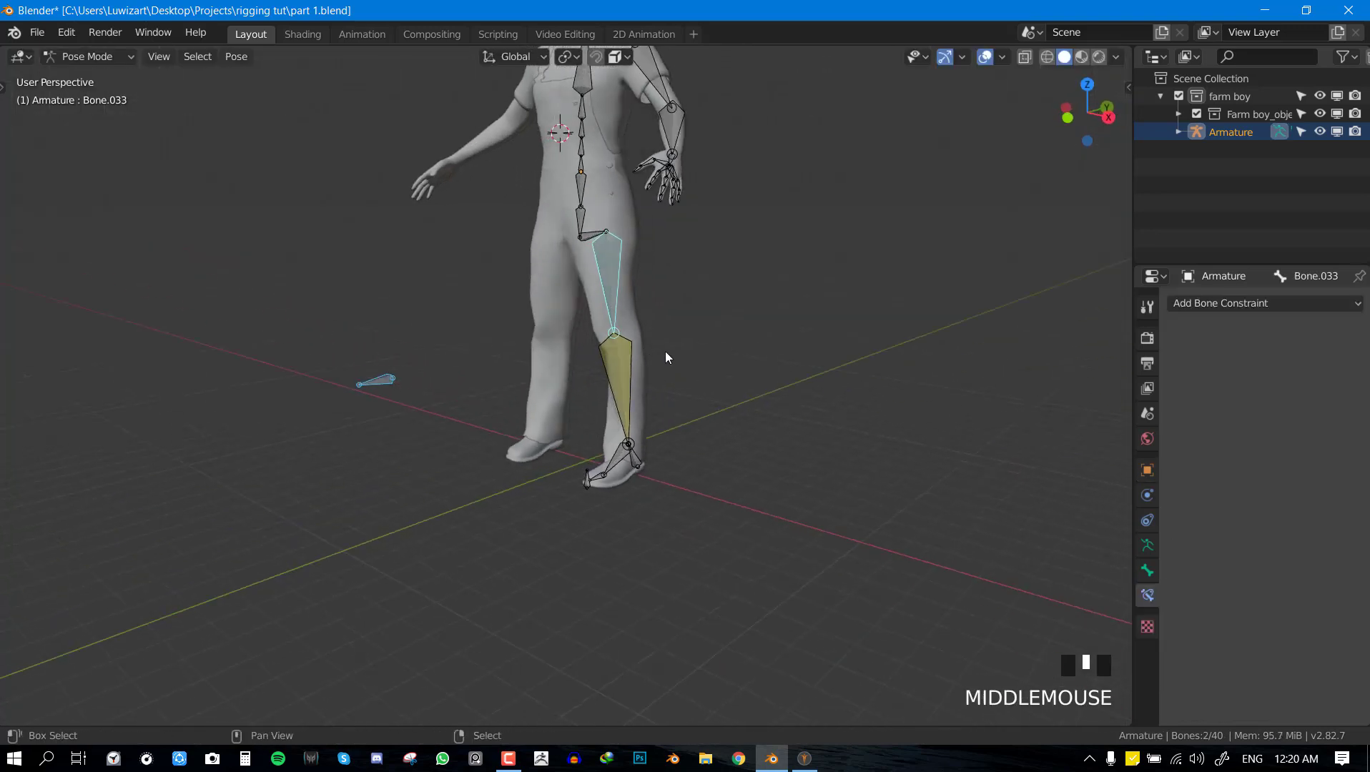
key("shift+i")
left_click(665, 351)
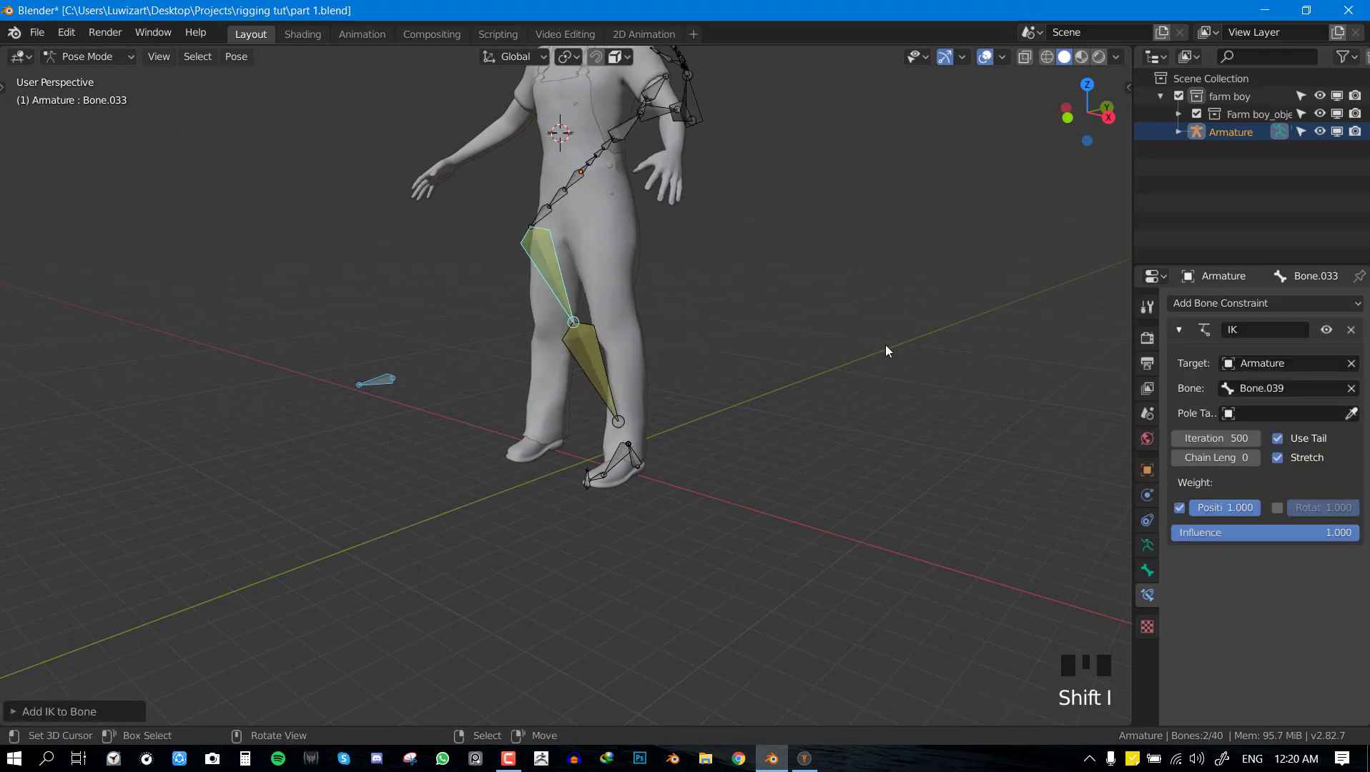
left_click(1256, 458)
Test moving the left thigh bone, cancel the move, and switch to the front view.
scroll(618, 253, "up", 2)
right_click(621, 259)
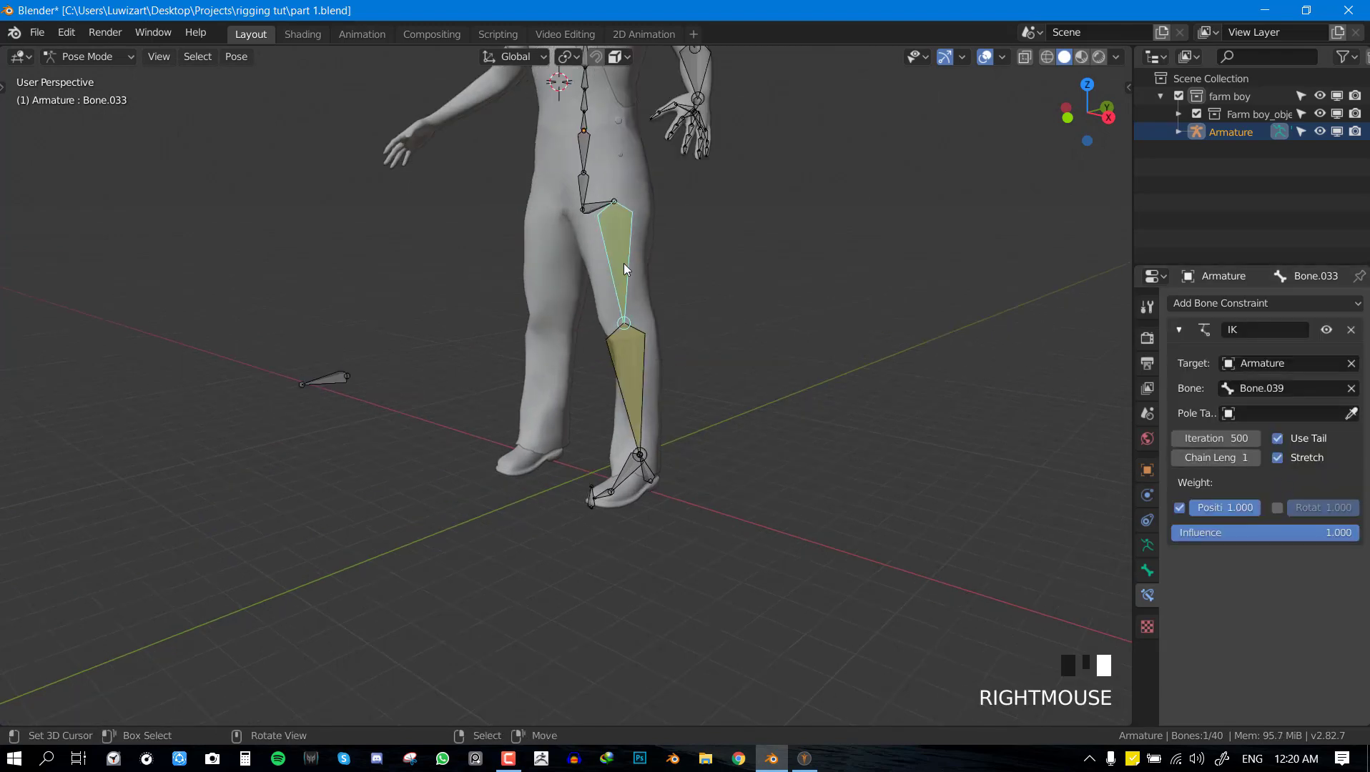
key("g")
right_click(632, 254)
key("KP_1")
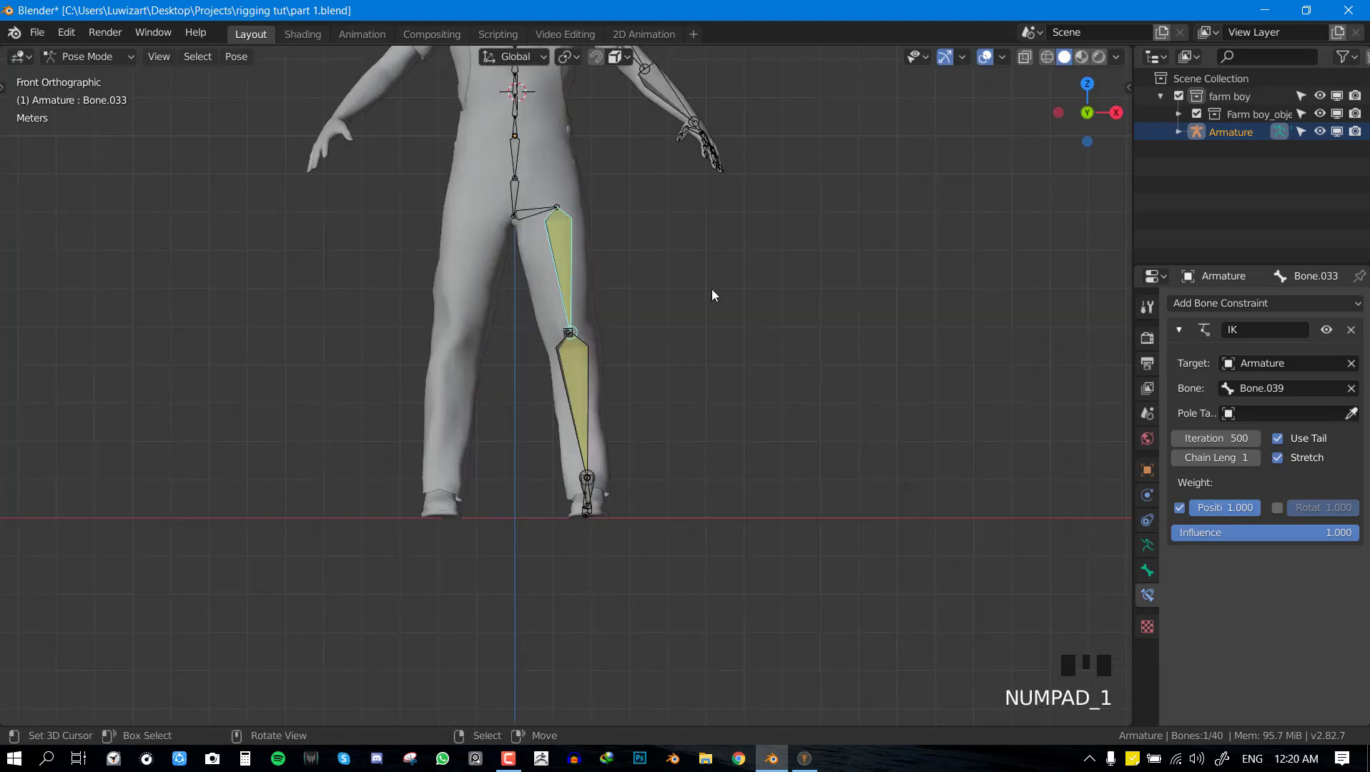
Raise the left foot bone in the right side view so that the left knee bends forward.
middle_click_drag(713, 297, 532, 376)
key("KP_3")
right_click(656, 429)
right_click_drag(657, 430, 647, 404)
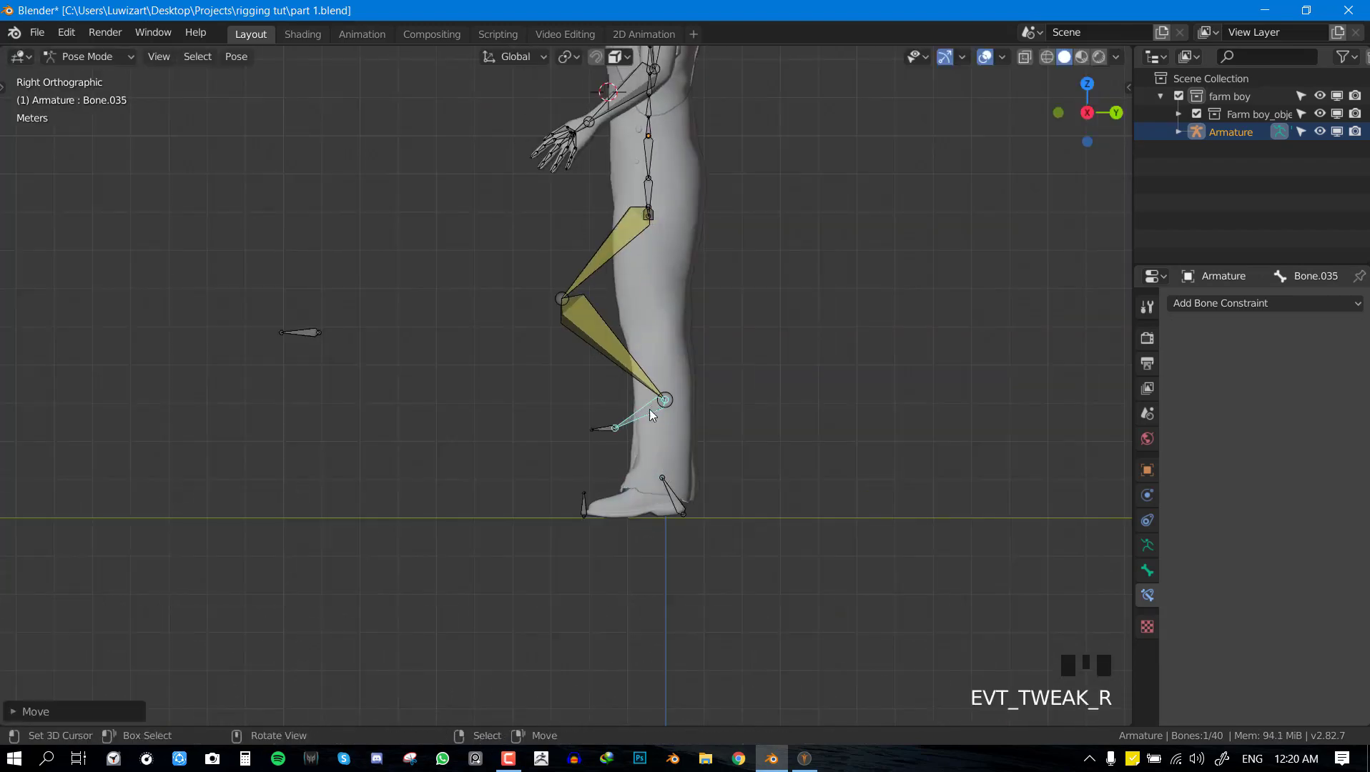
middle_click_drag(723, 411, 862, 607)
scroll(808, 389, "up", 2)
Test the knee target bone by moving it around in front of the bent leg, and cancel the move.
right_click(990, 349)
middle_click_drag(846, 526, 809, 526)
key("g")
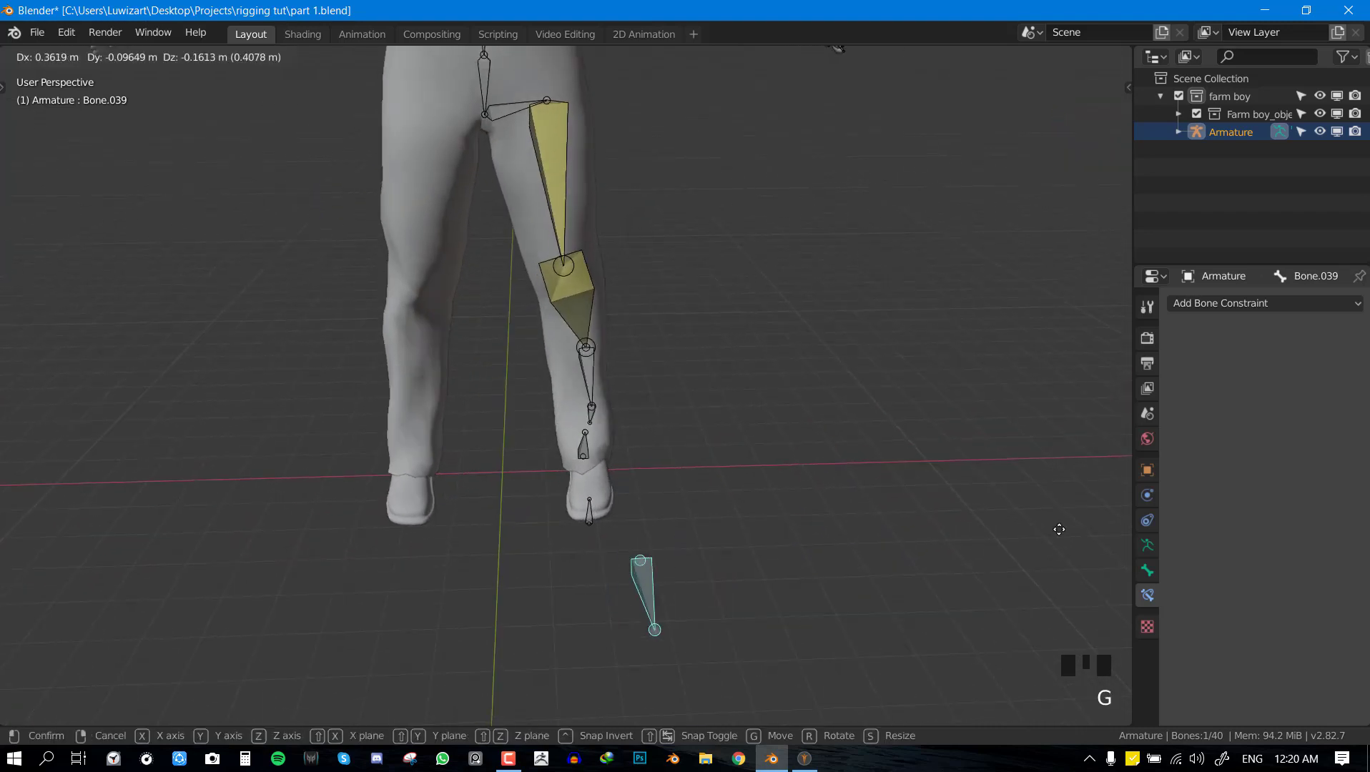
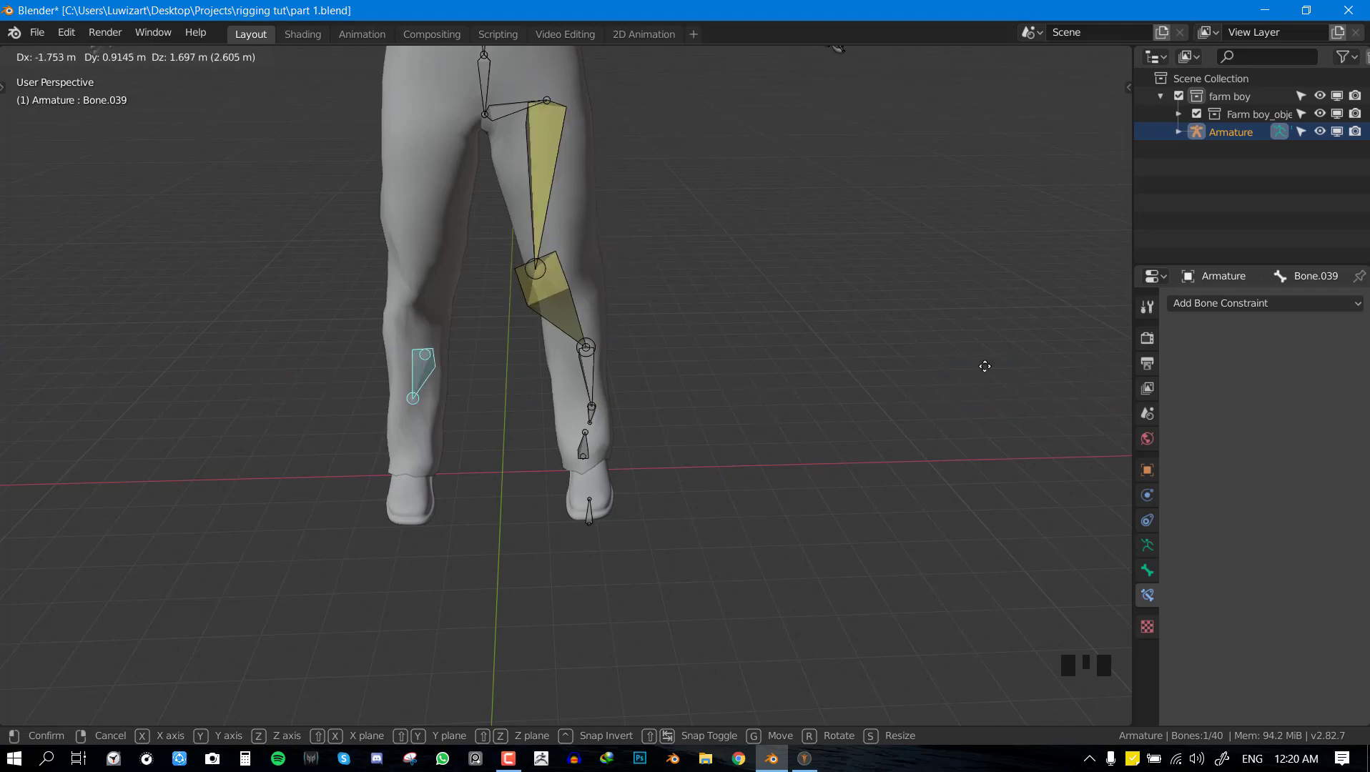
right_click(640, 362)
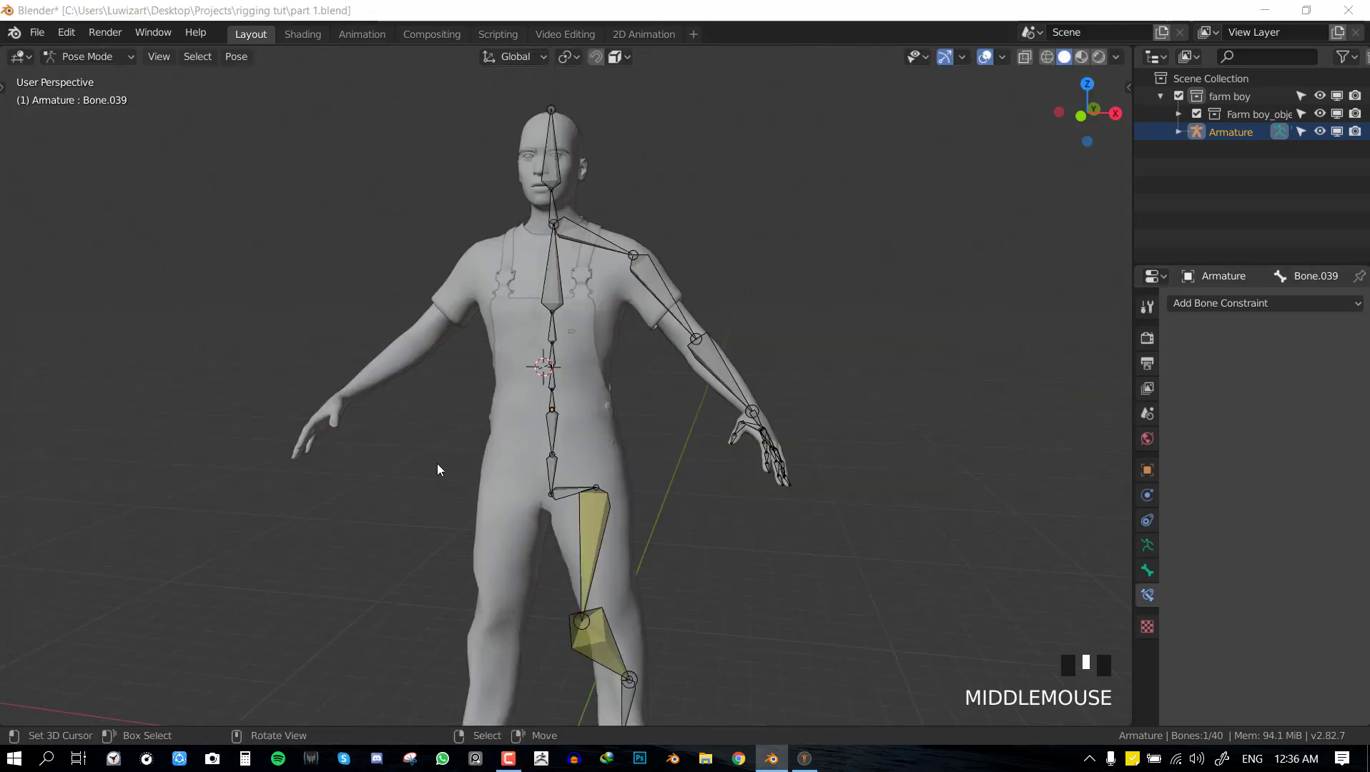
In the right side view, select all bones and clear their rotation and location back to the rest pose.
middle_click_drag(437, 463, 491, 404)
key("KP_3")
key("a")
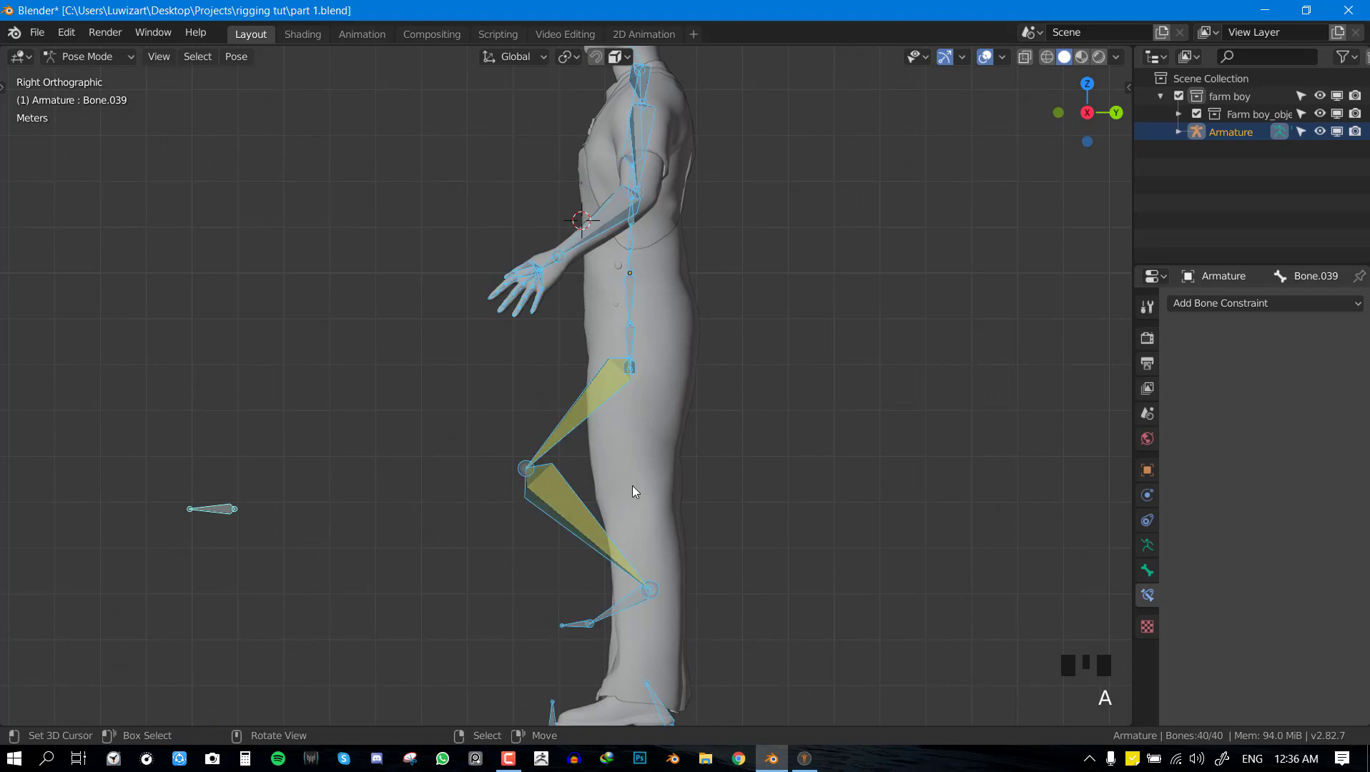
key("alt+r")
key("alt+g")
scroll(730, 416, "up", 3)
scroll(730, 416, "up", 2)
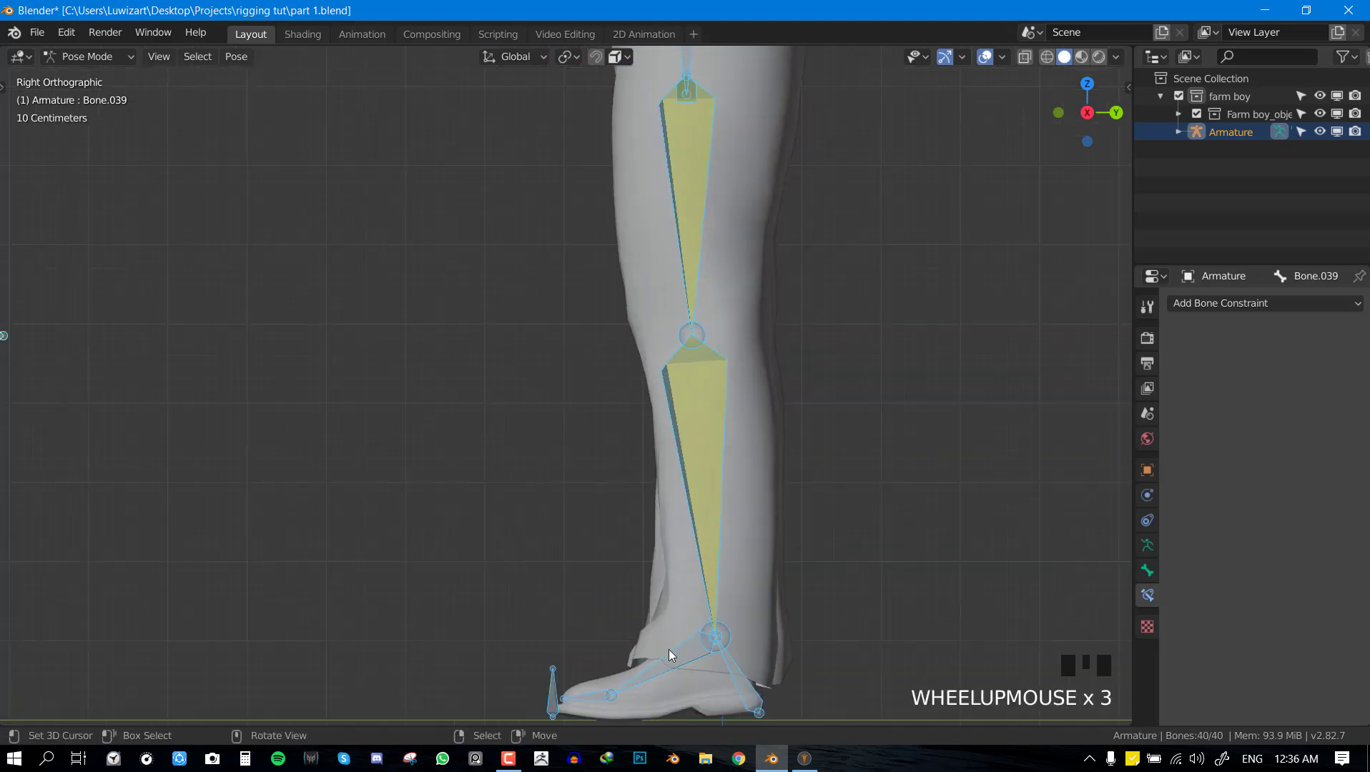
scroll(670, 650, "down", 3)
Test rotating the heel control bone and the upright toe-tip control bone in turn, cancelling each rotation.
left_click(630, 551)
key("g")
right_click(717, 549)
right_click(664, 555)
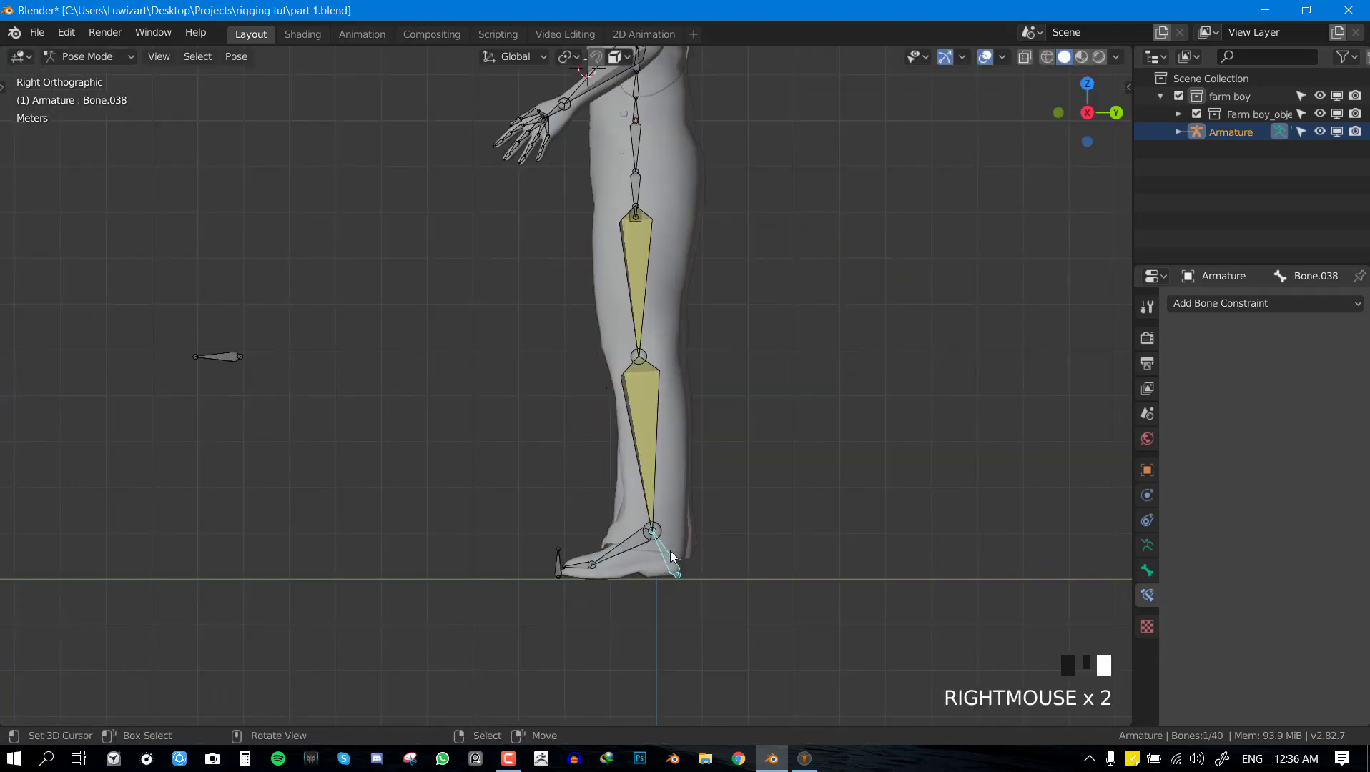
key("r")
right_click(601, 572)
right_click(556, 561)
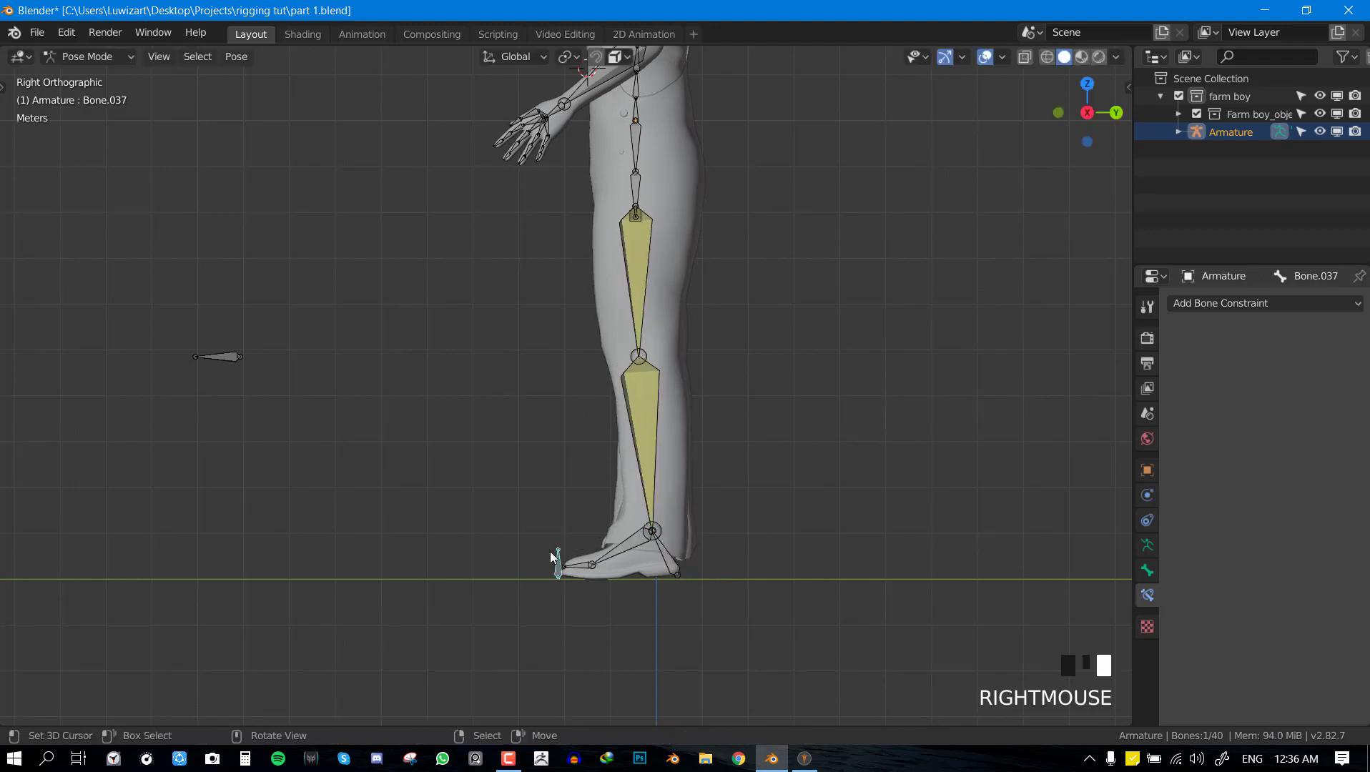
key("r")
right_click(681, 562)
scroll(681, 561, "up", 1)
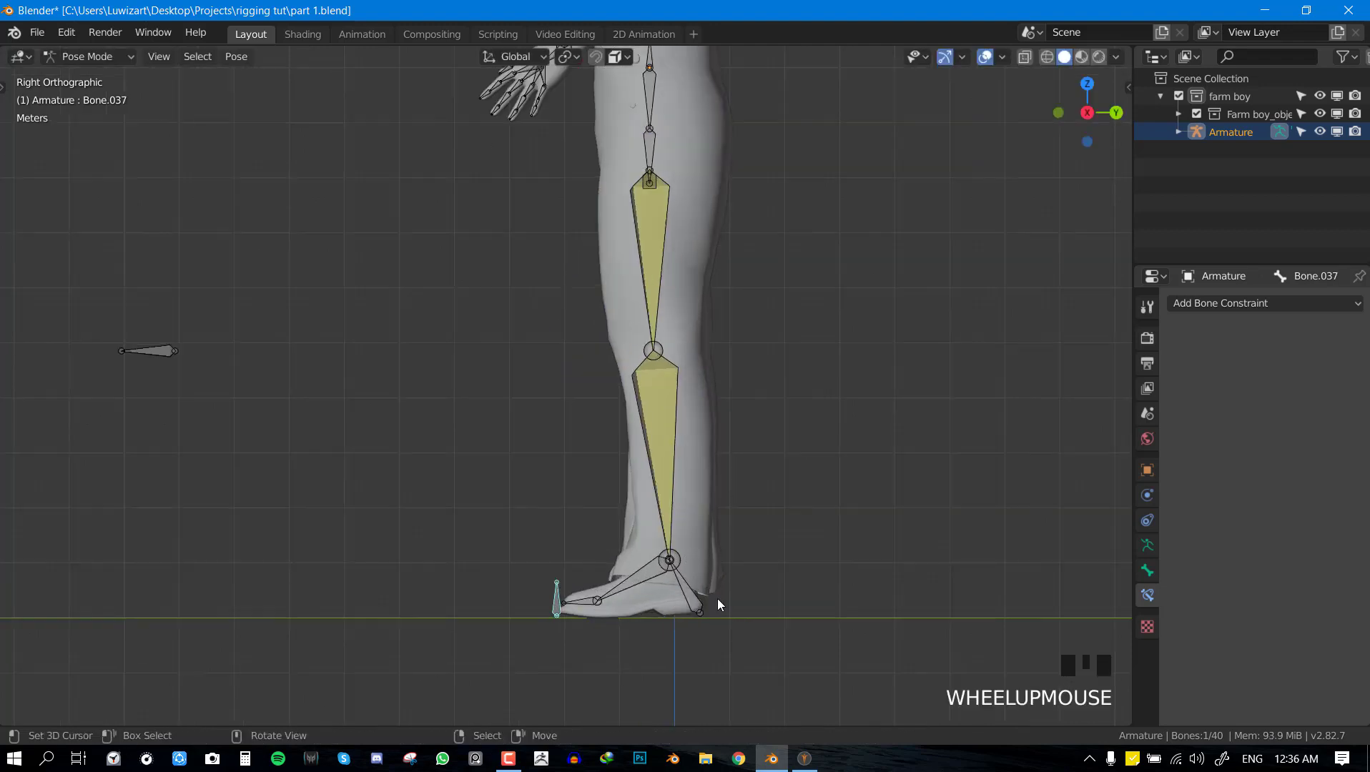
Test moving the heel control bone and the left foot bone in turn, cancelling each move.
right_click(661, 565)
right_click(661, 565)
key("g")
right_click(659, 565)
key("g")
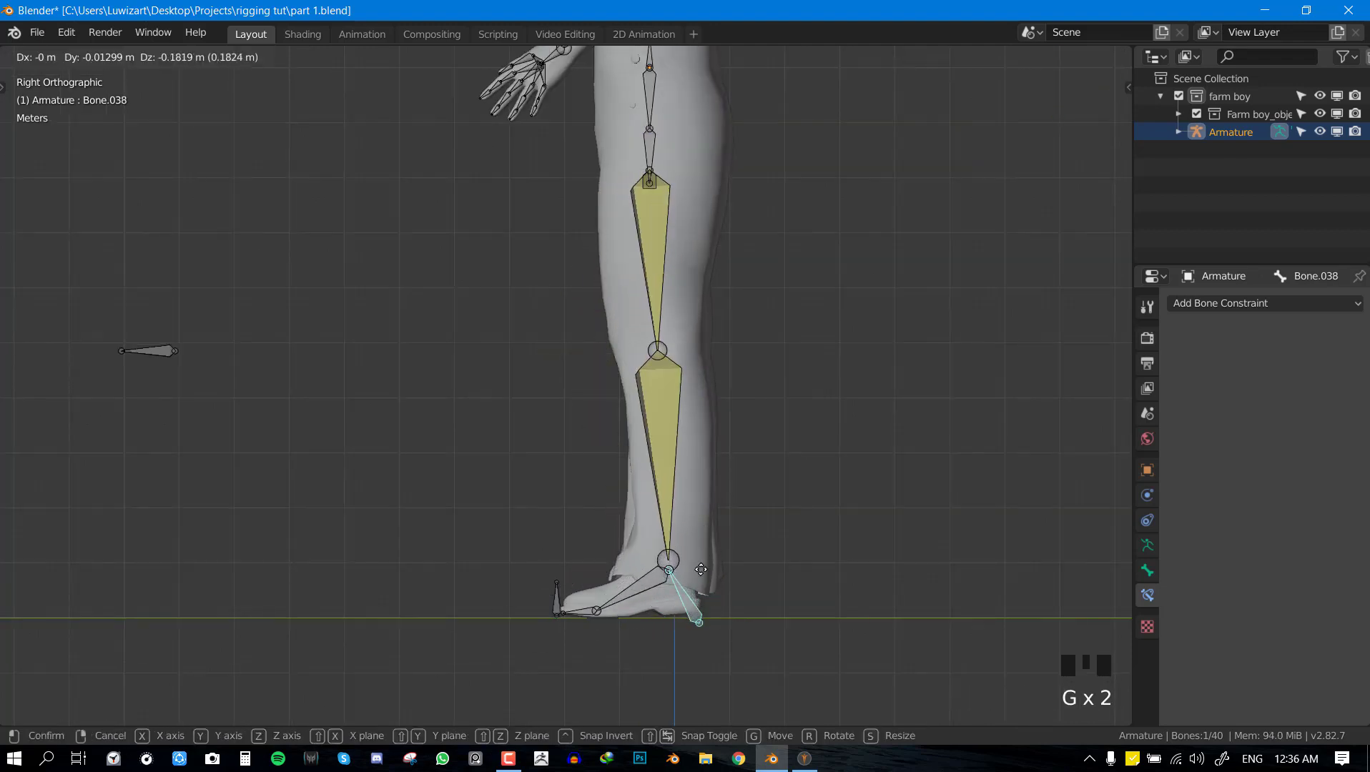
right_click(658, 568)
scroll(653, 609, "up", 2)
middle_click_drag(652, 609, 656, 495, "shift")
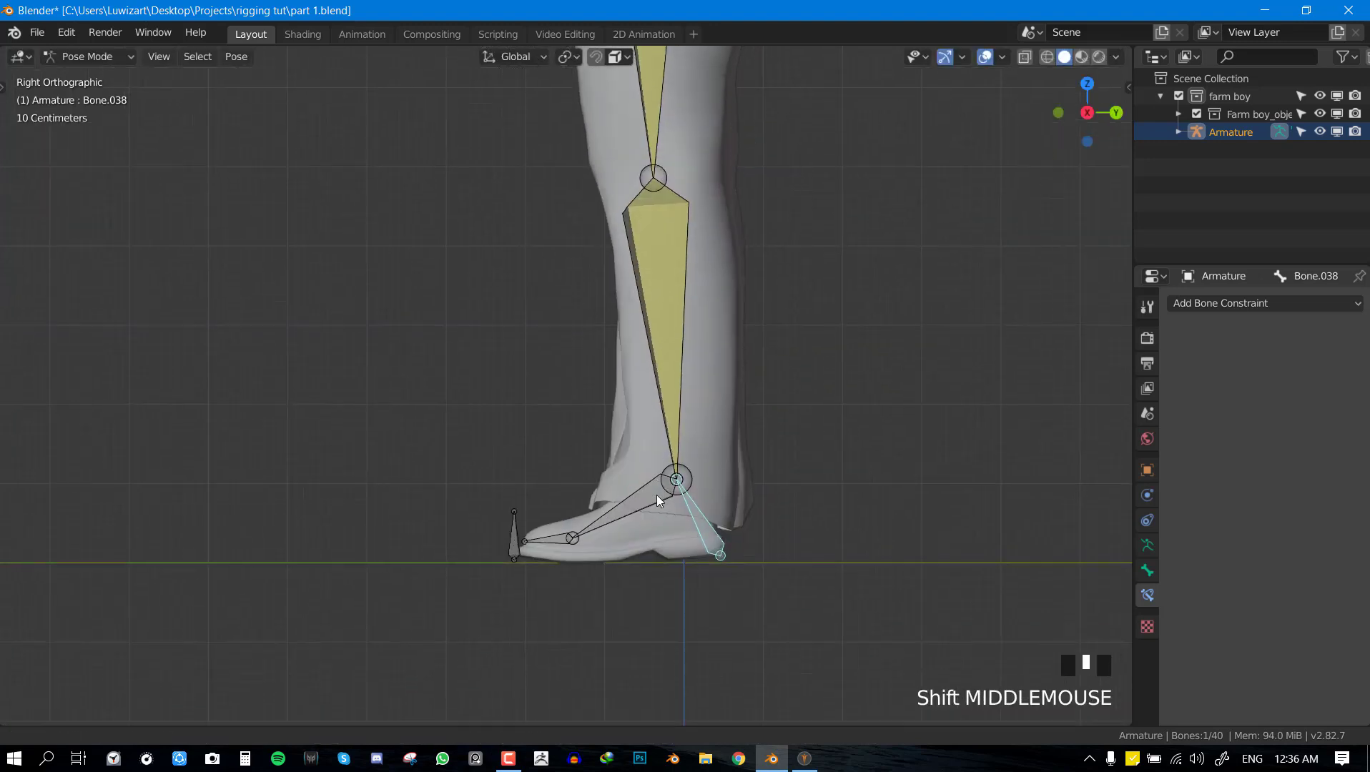
right_click(619, 516)
key("g")
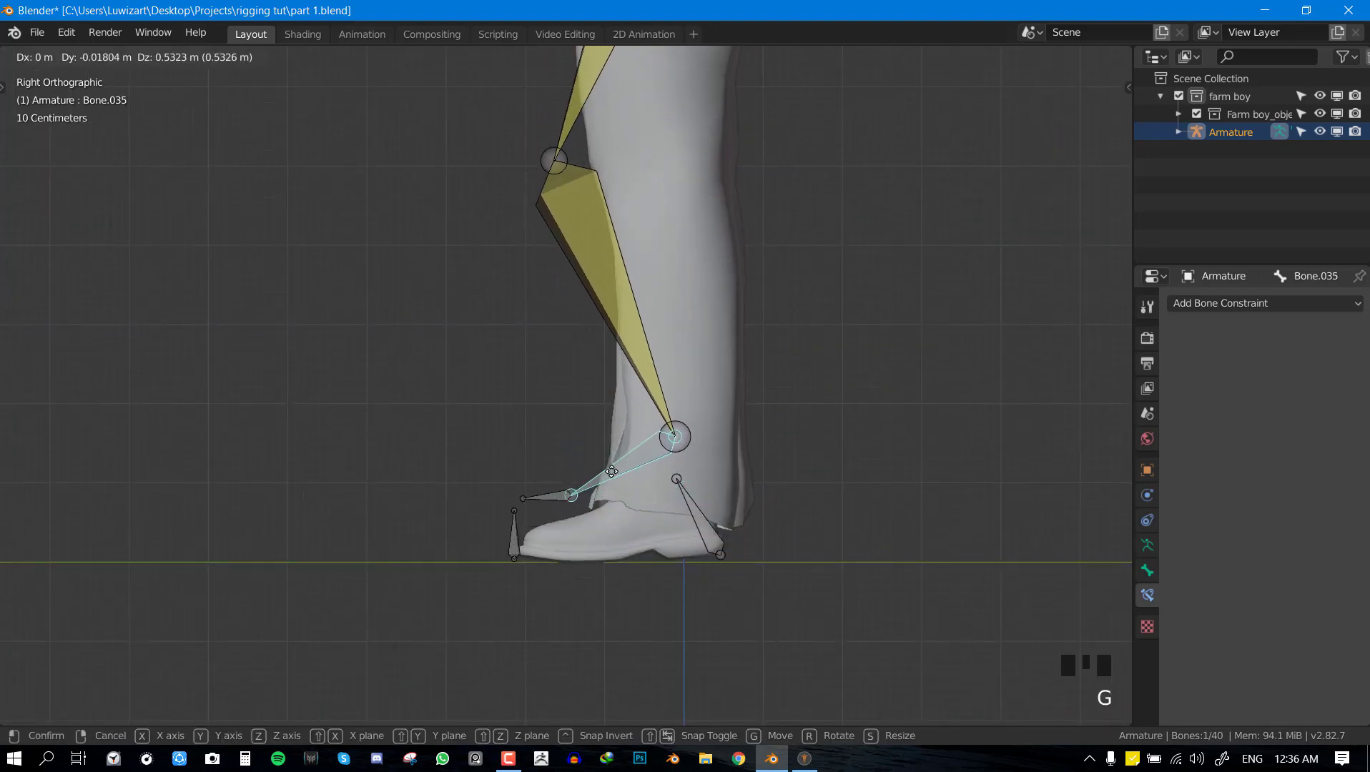
right_click(612, 494)
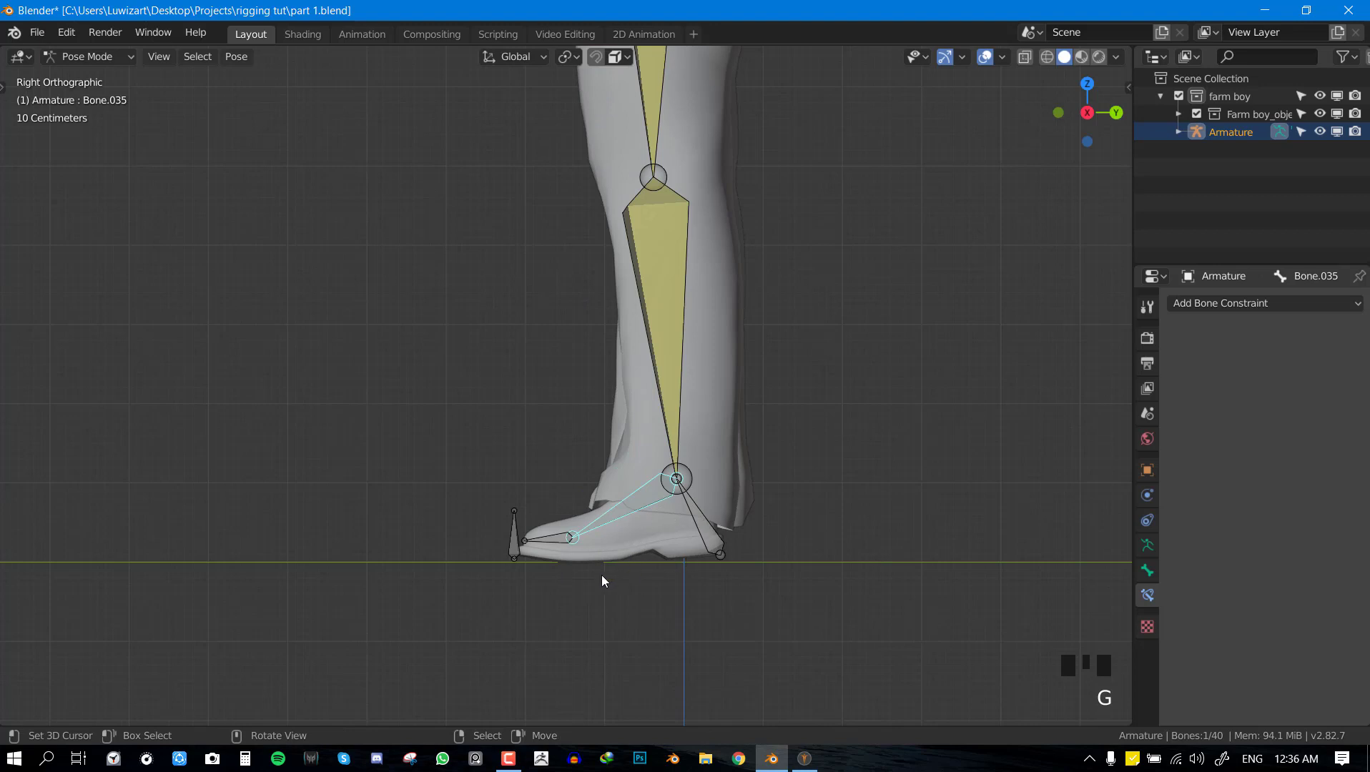
Place the 3D cursor on the ground under the middle of the left foot and add a new bone there in Edit Mode.
left_click(635, 565)
key("shift+a")
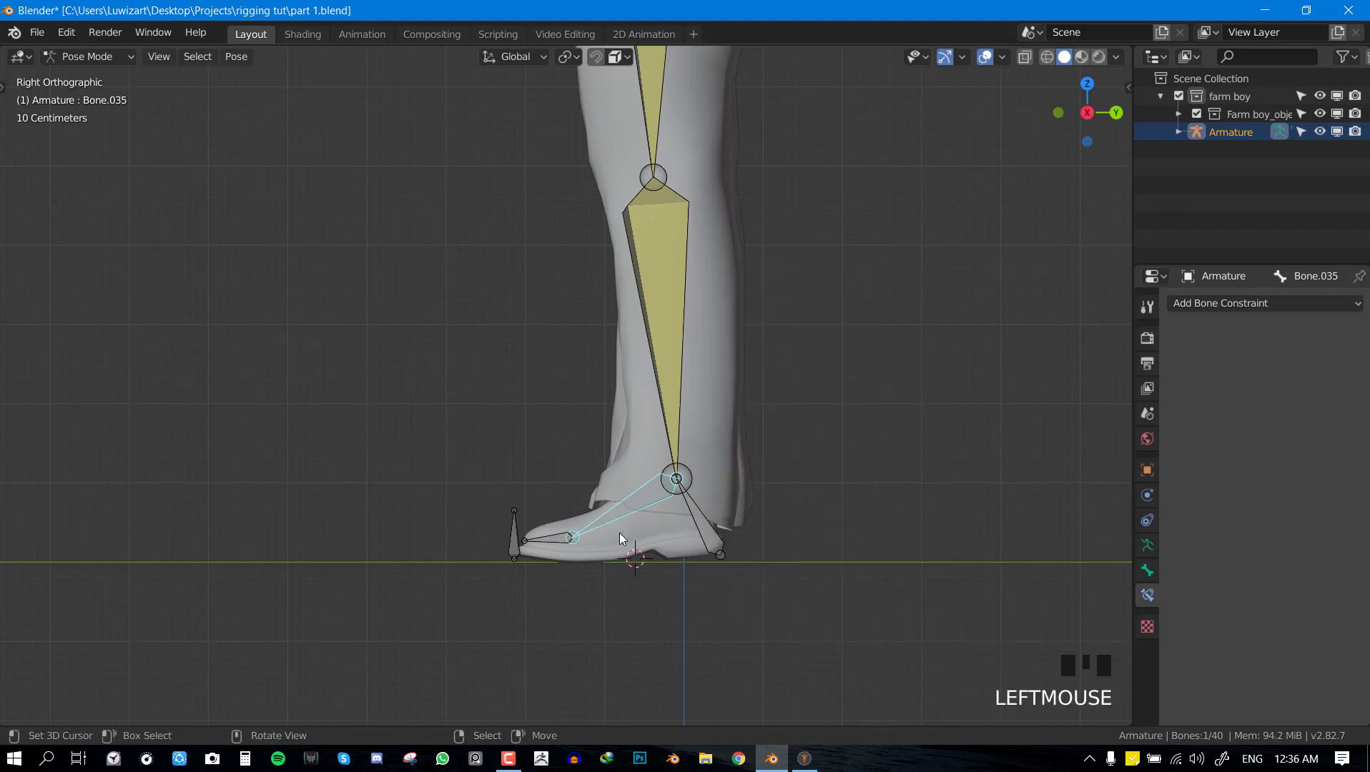
key("Tab")
key("alt+a")
key("shift+a")
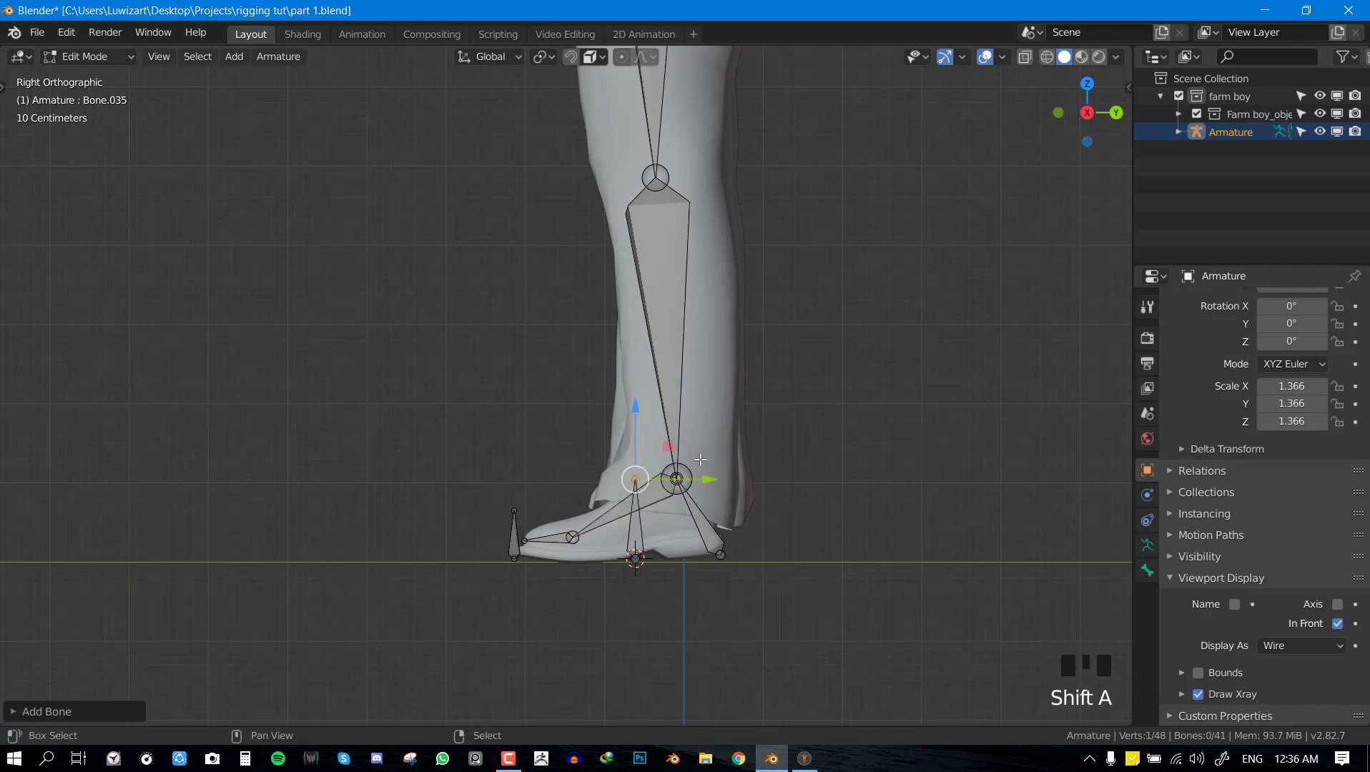
Select the whole new bone, shift it along the X axis to line up with the left foot, and return to Pose Mode.
mouse_move(643, 514)
middle_mouse_down()
mouse_move(749, 501)
mouse_move(628, 501)
middle_mouse_up()
right_click(574, 499)
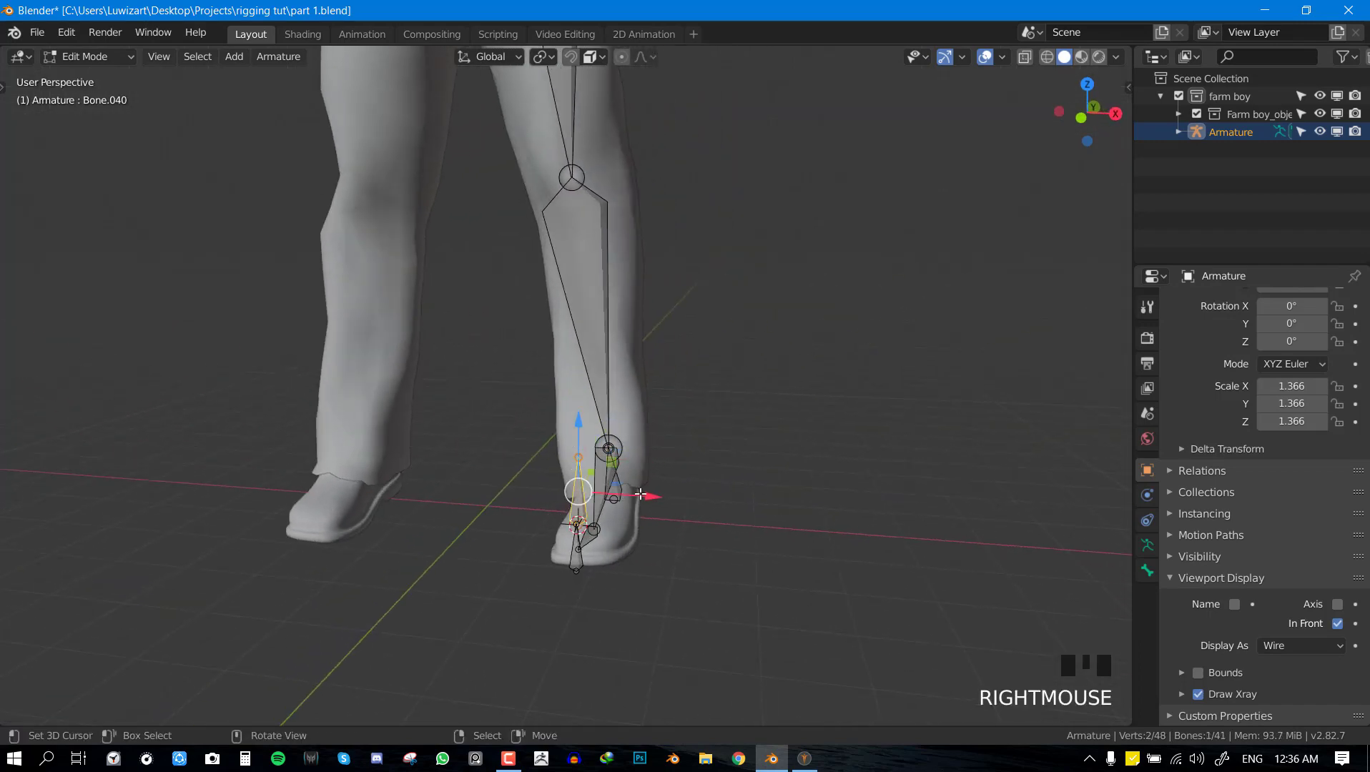
left_click_drag(640, 493, 645, 494)
key("KP_3")
key("g")
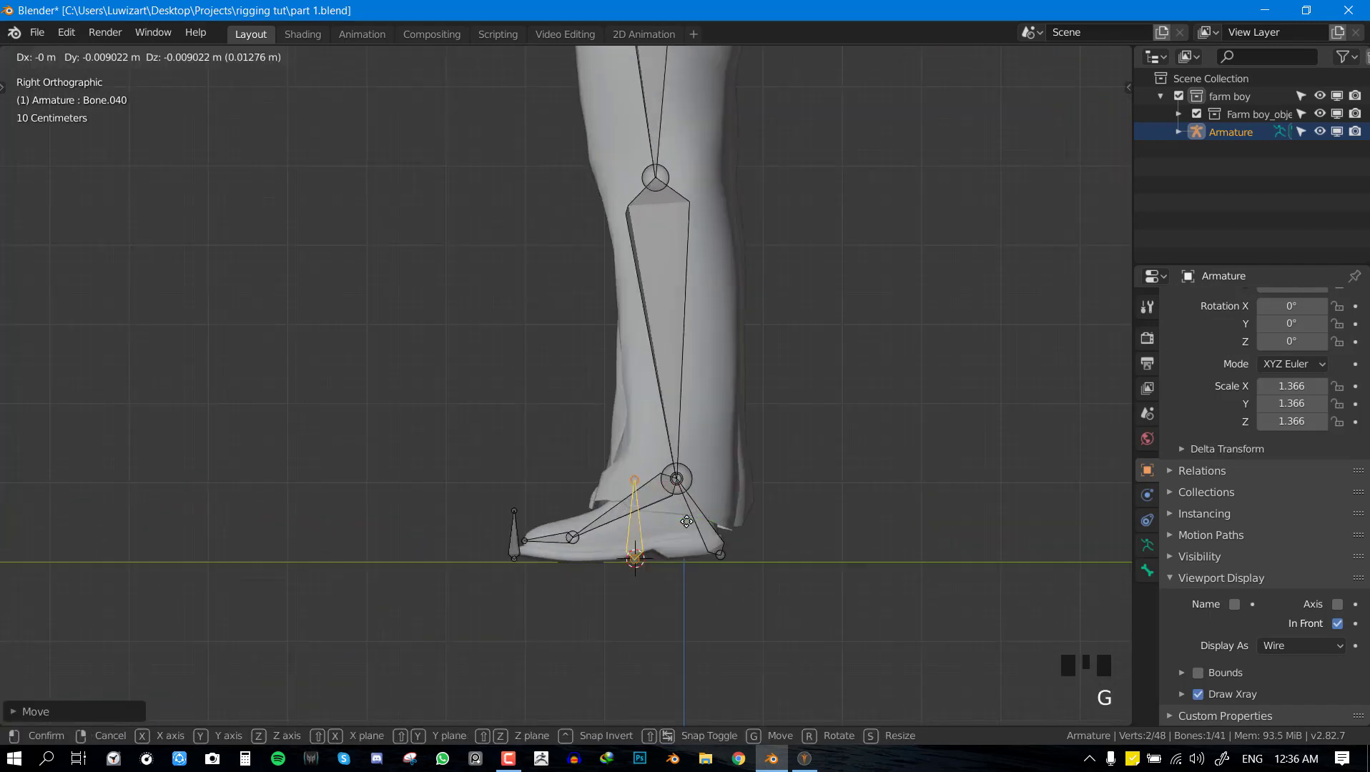
left_click(787, 520)
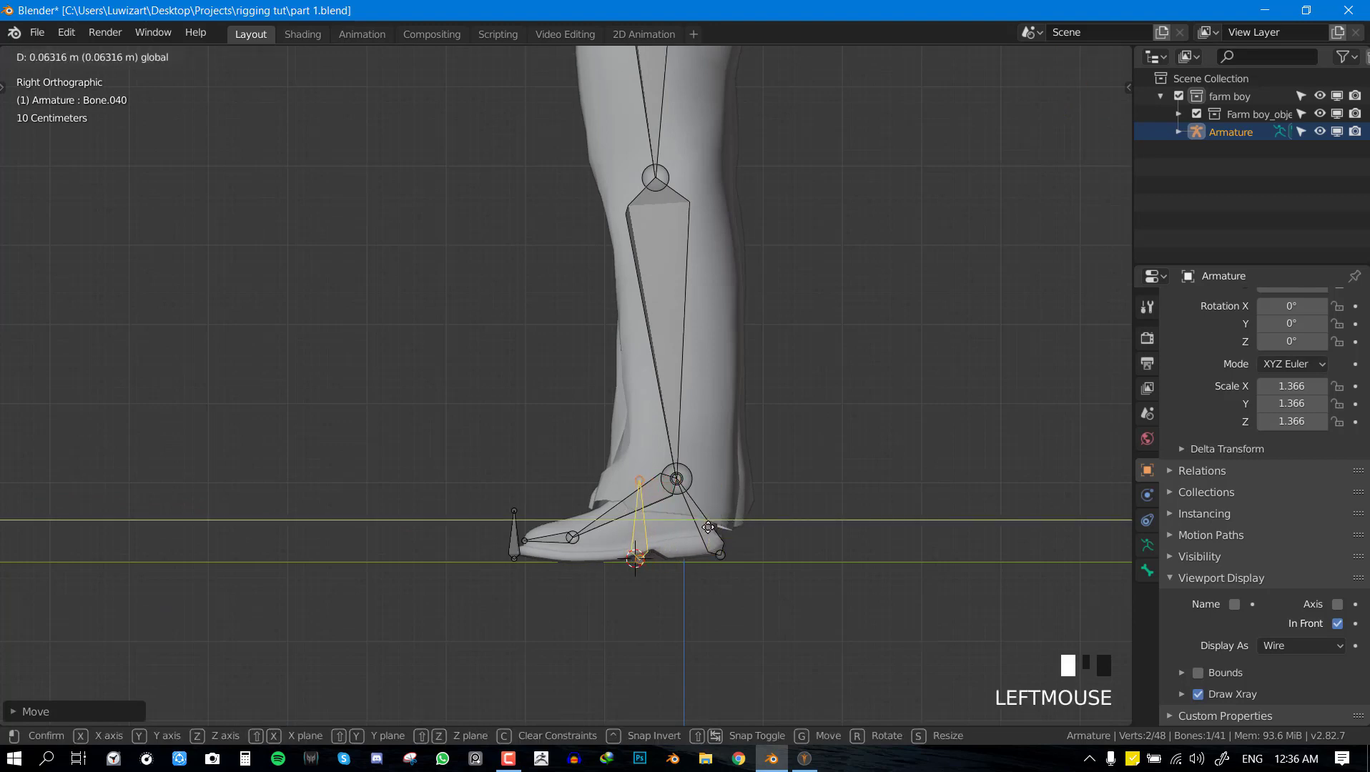
left_click(708, 527)
key("Tab")
In Edit Mode, parent the toe-tip control bone to the new bone under the foot, and return to Pose Mode.
scroll(659, 504, "up", 1)
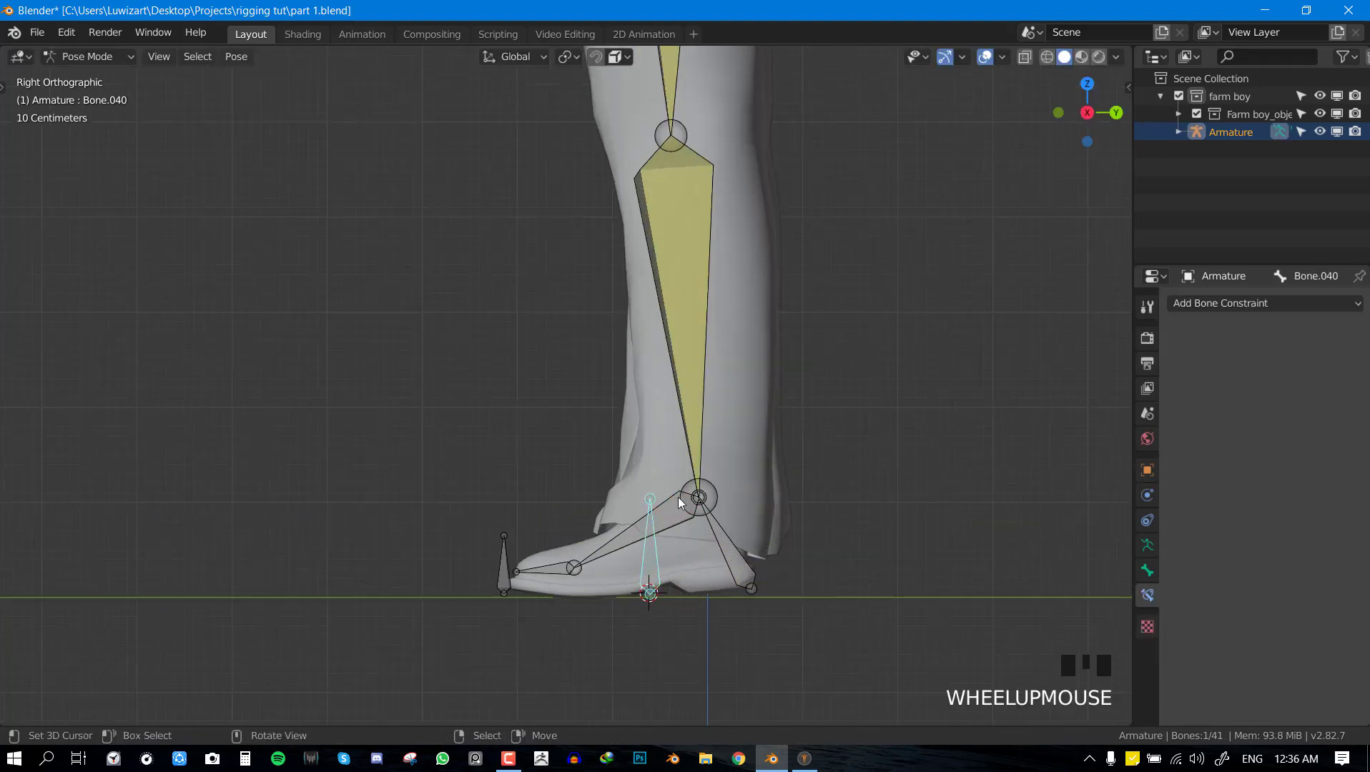
right_click(506, 556)
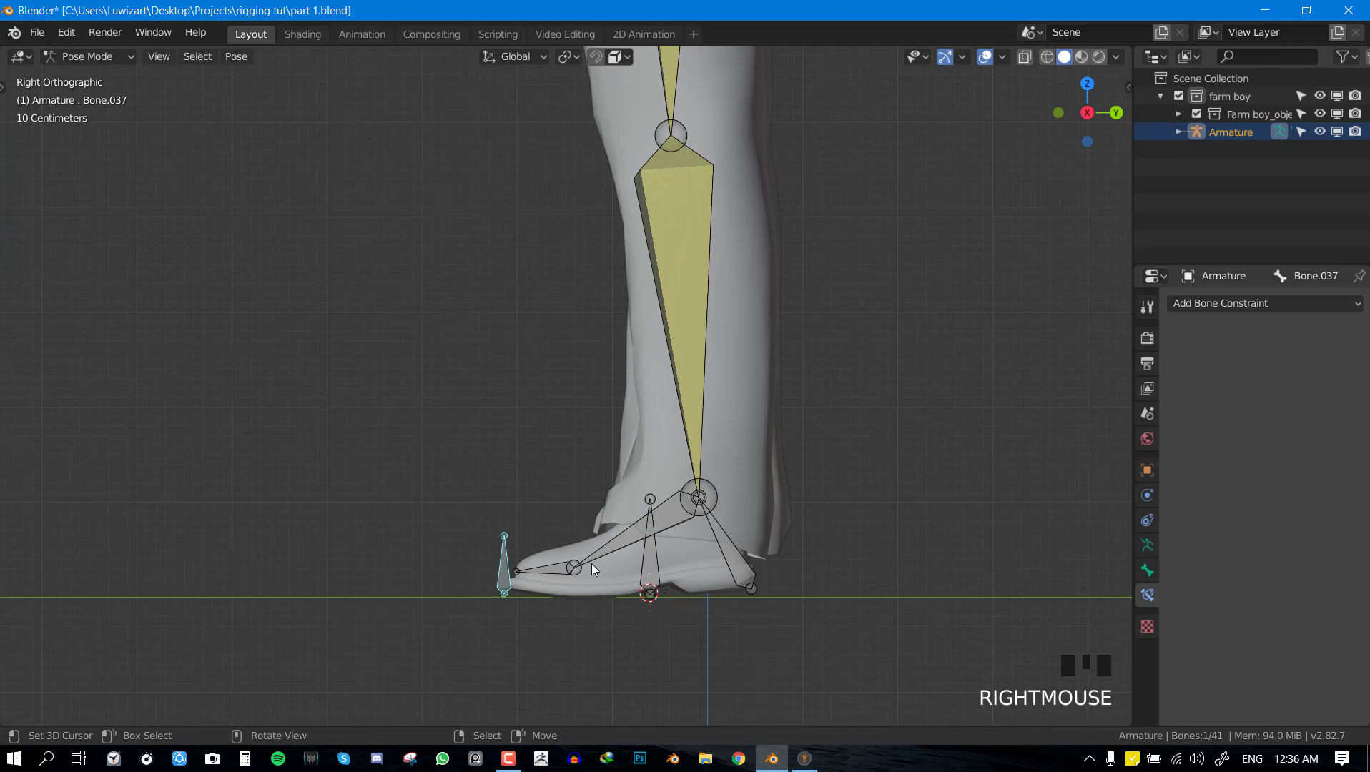
key("Tab")
key("ctrl+p")
left_click(655, 558)
key("Tab")
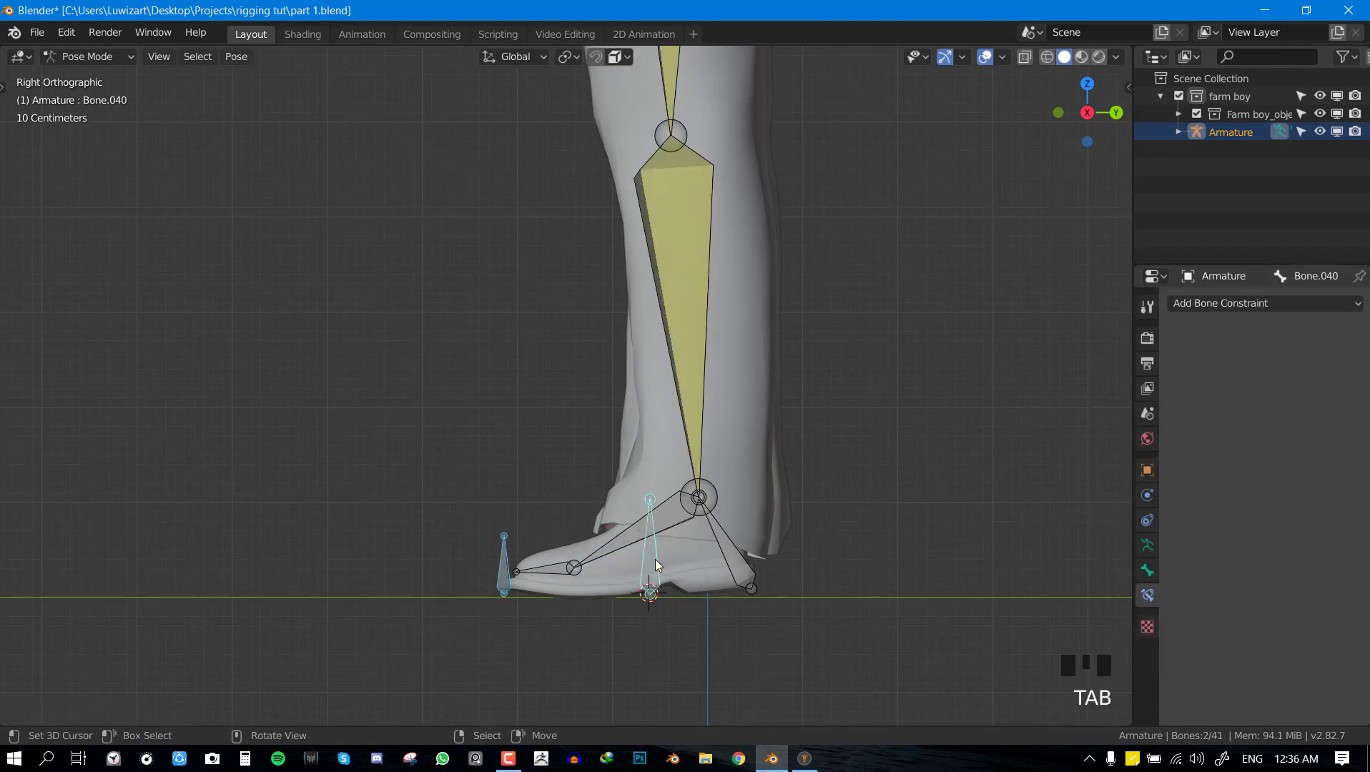
Test moving and rotating the new bone under the foot, and cancel the transforms.
right_click(656, 559)
key("g")
right_click(744, 502)
key("r")
key("g")
right_click(689, 541)
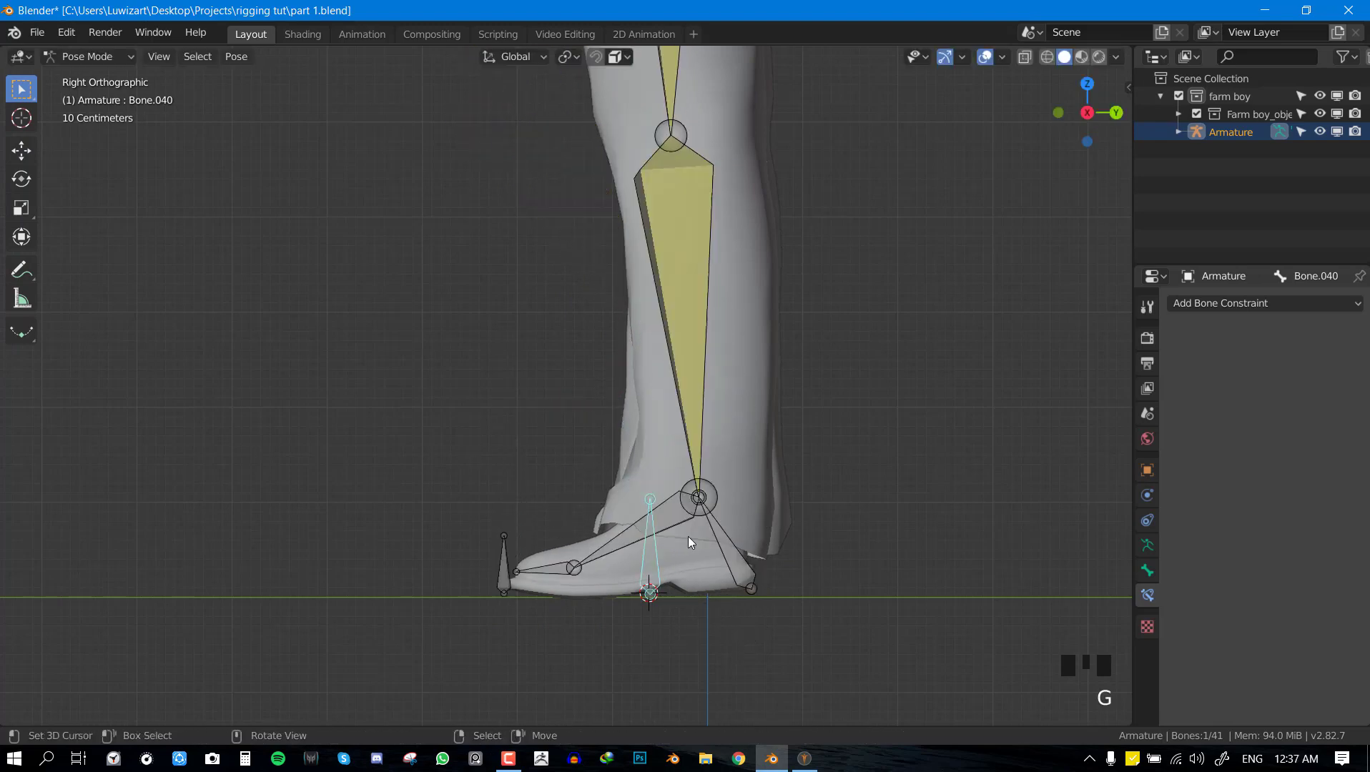
Unlock the X, Y and Z location of the new bone under the foot.
key("n")
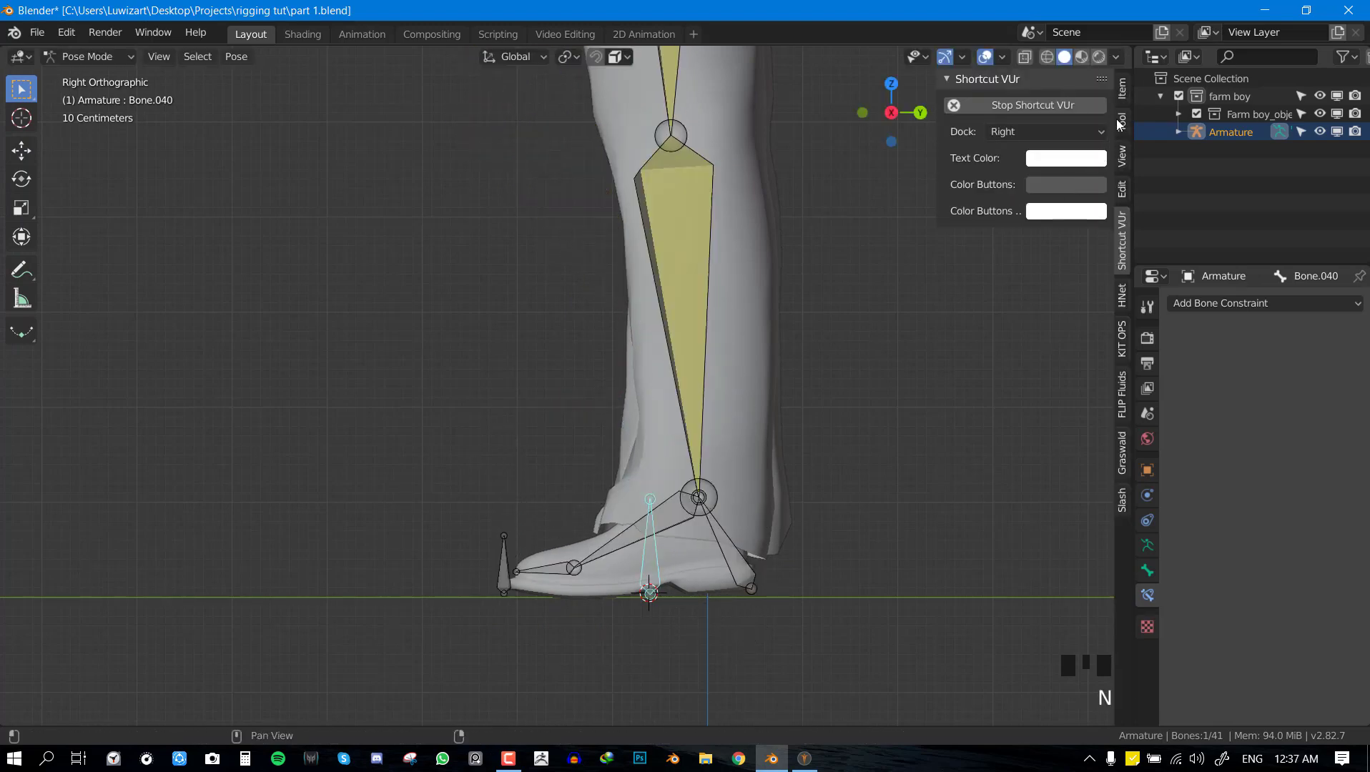
left_click(1121, 123)
left_click(1123, 87)
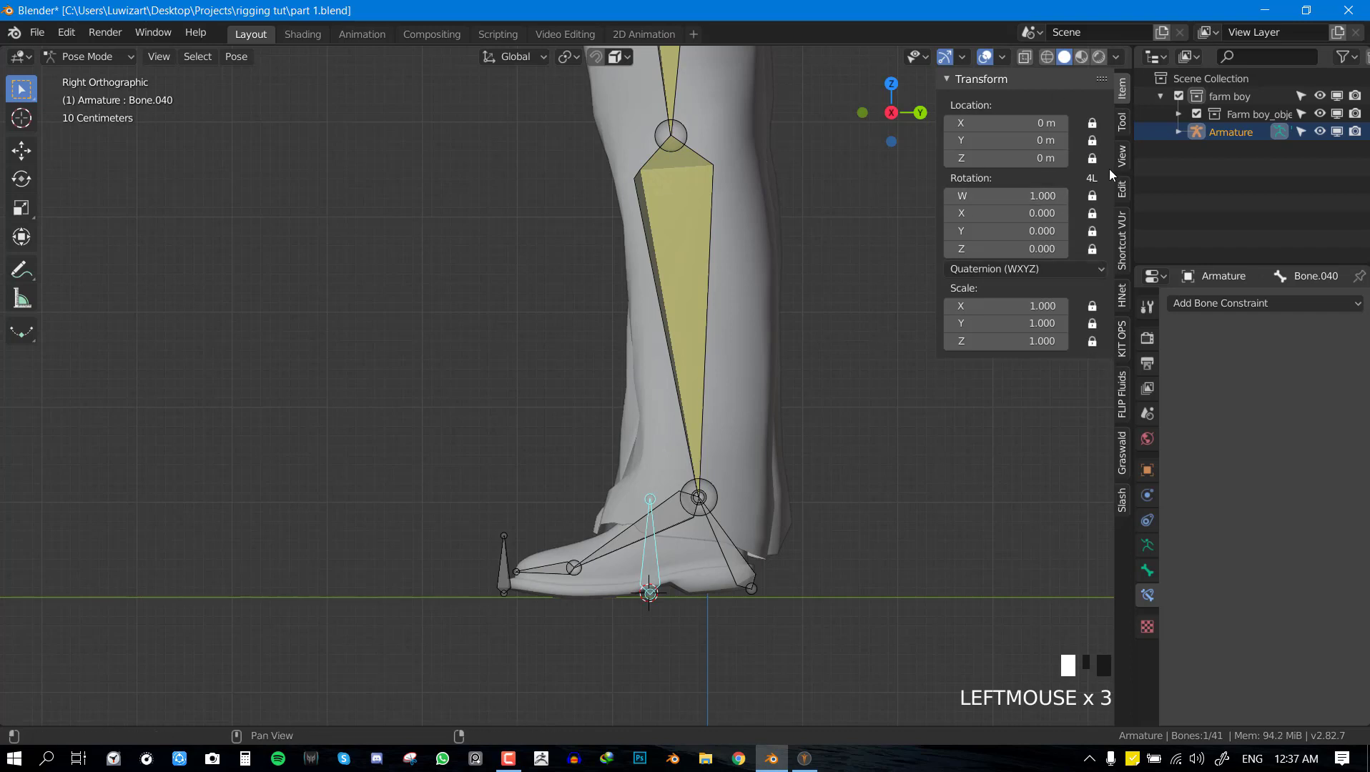
left_click(1092, 123)
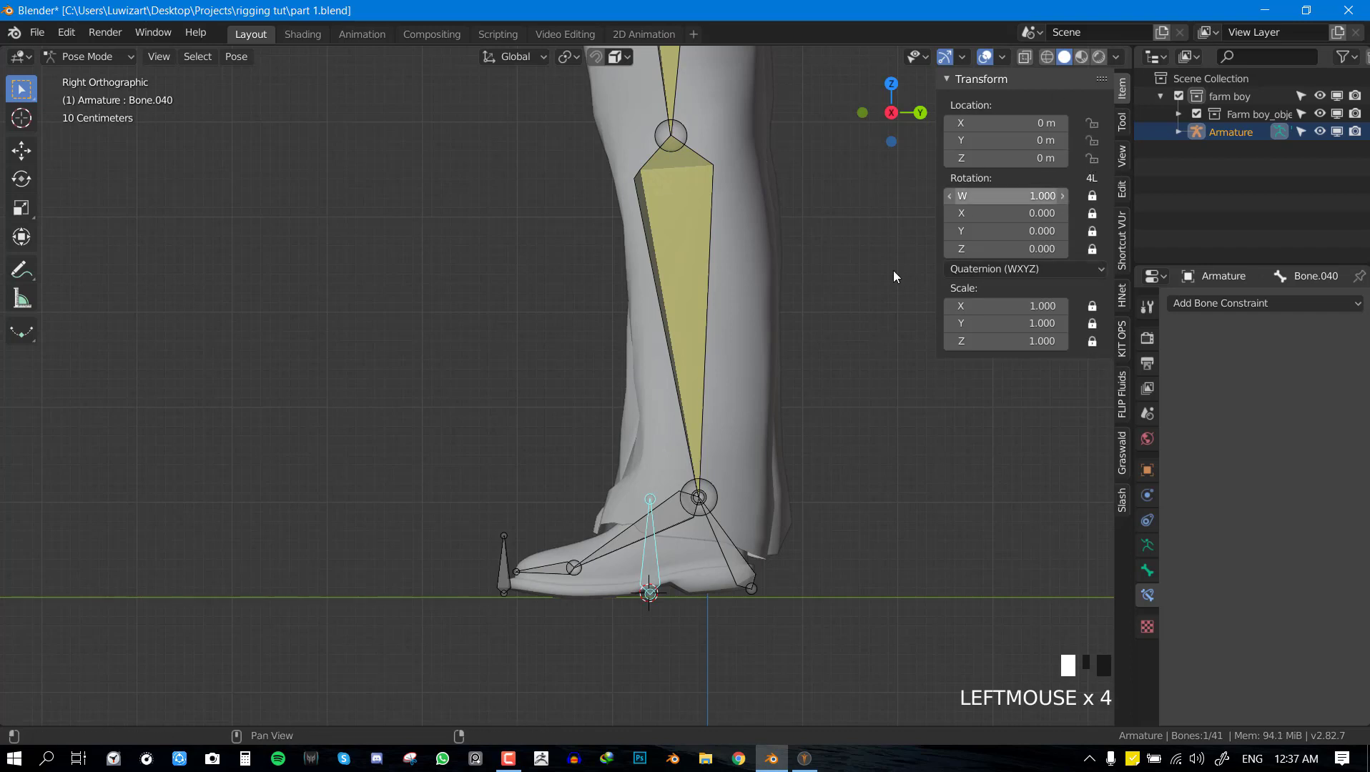
Move the bone under the foot up and forward to bend the leg, hiding and revealing the bone between moves.
key("g")
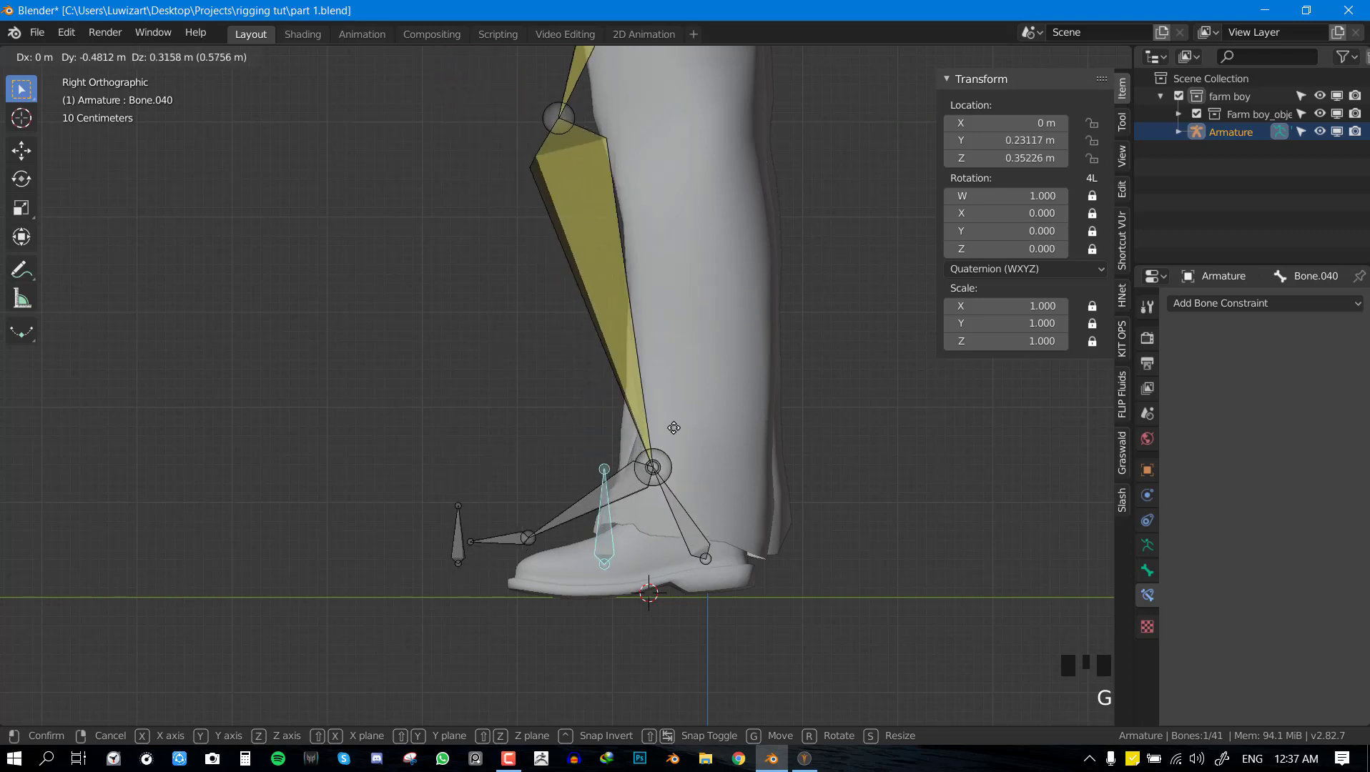
left_click(498, 348)
key("h")
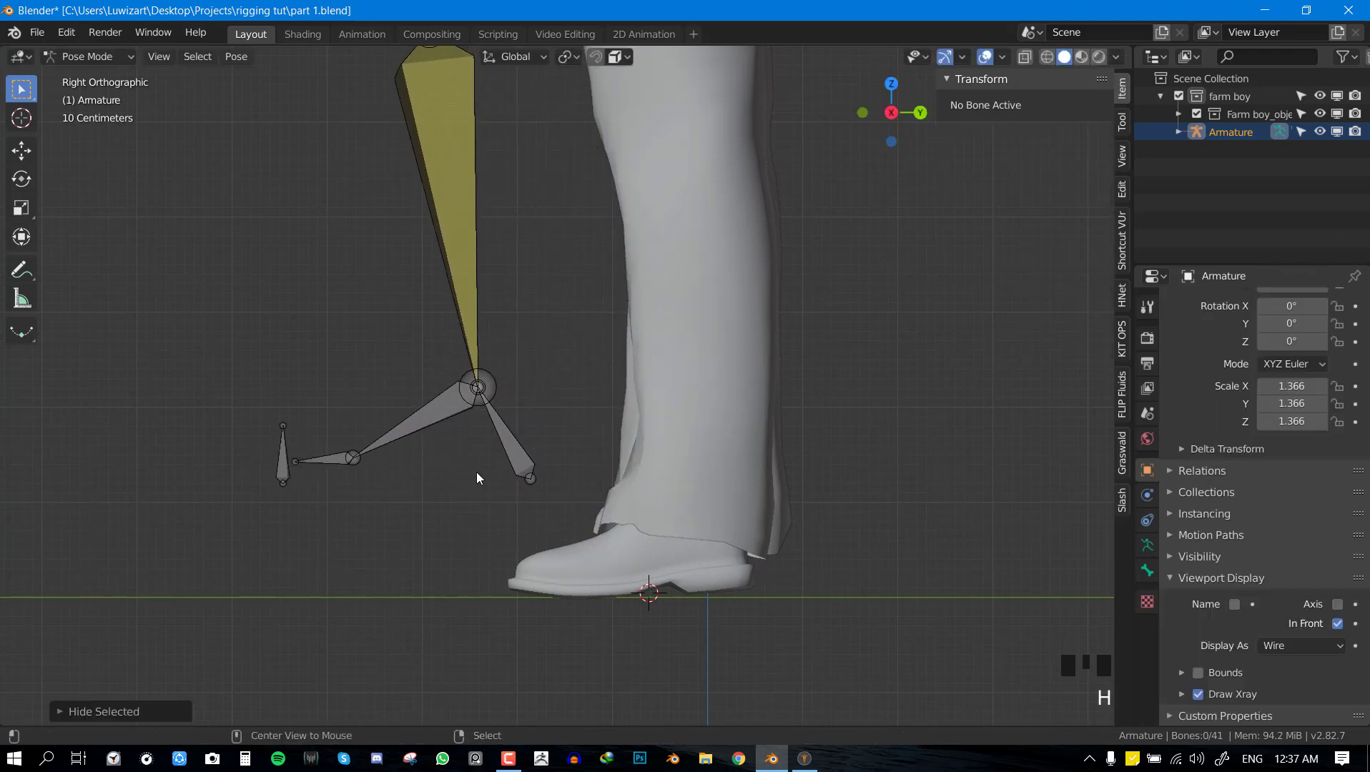
key("alt+h")
key("g")
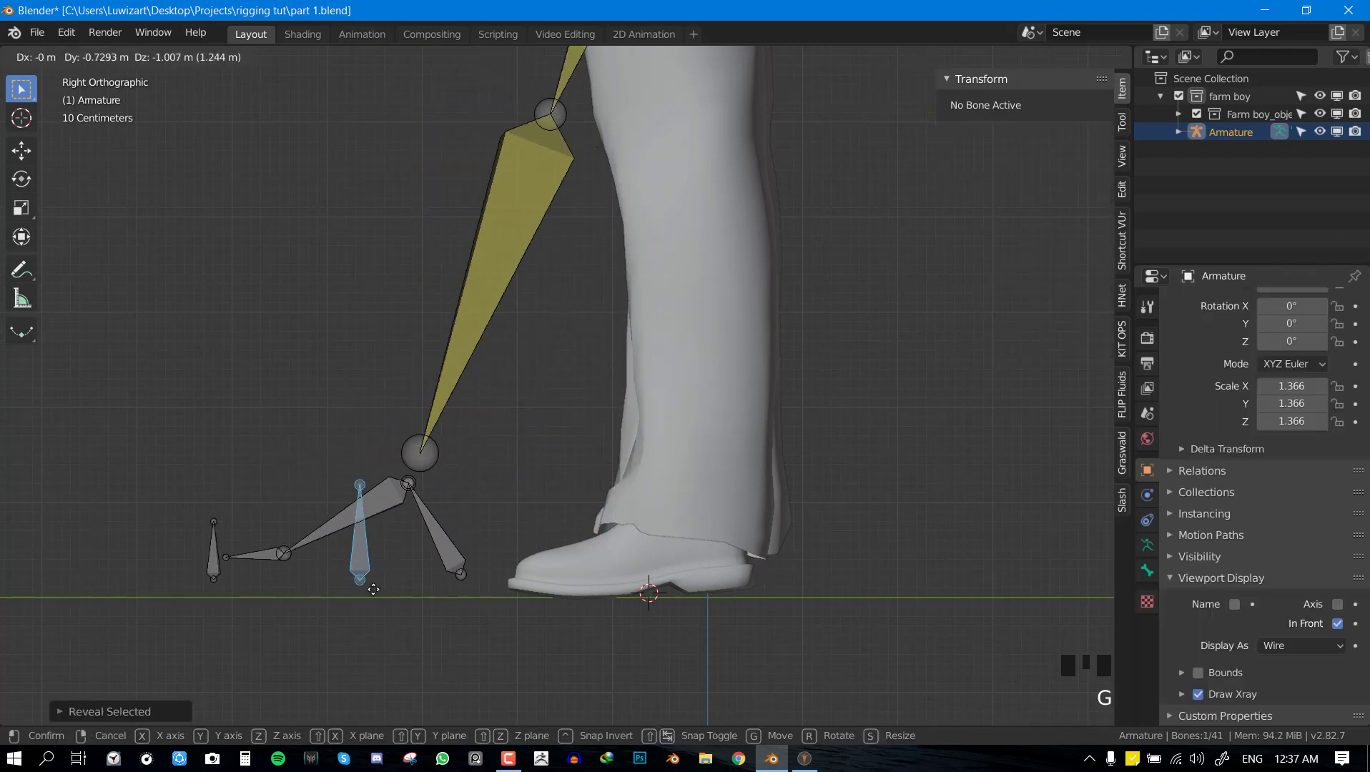
left_click(469, 453)
Test rotating the raised foot's heel control bone in the side and back views and its toe-tip control bone, cancelling each rotation.
right_click(512, 497)
key("r")
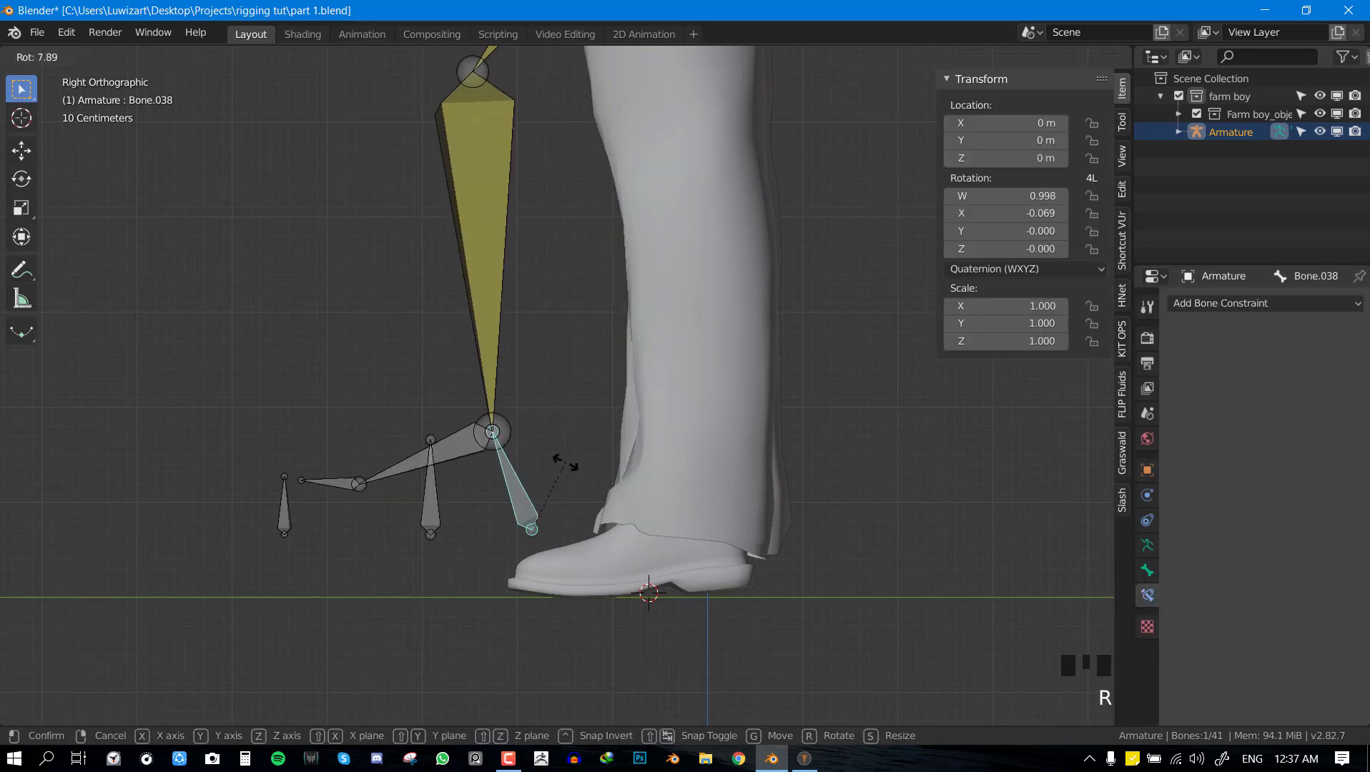
key("ctrl+KP_1")
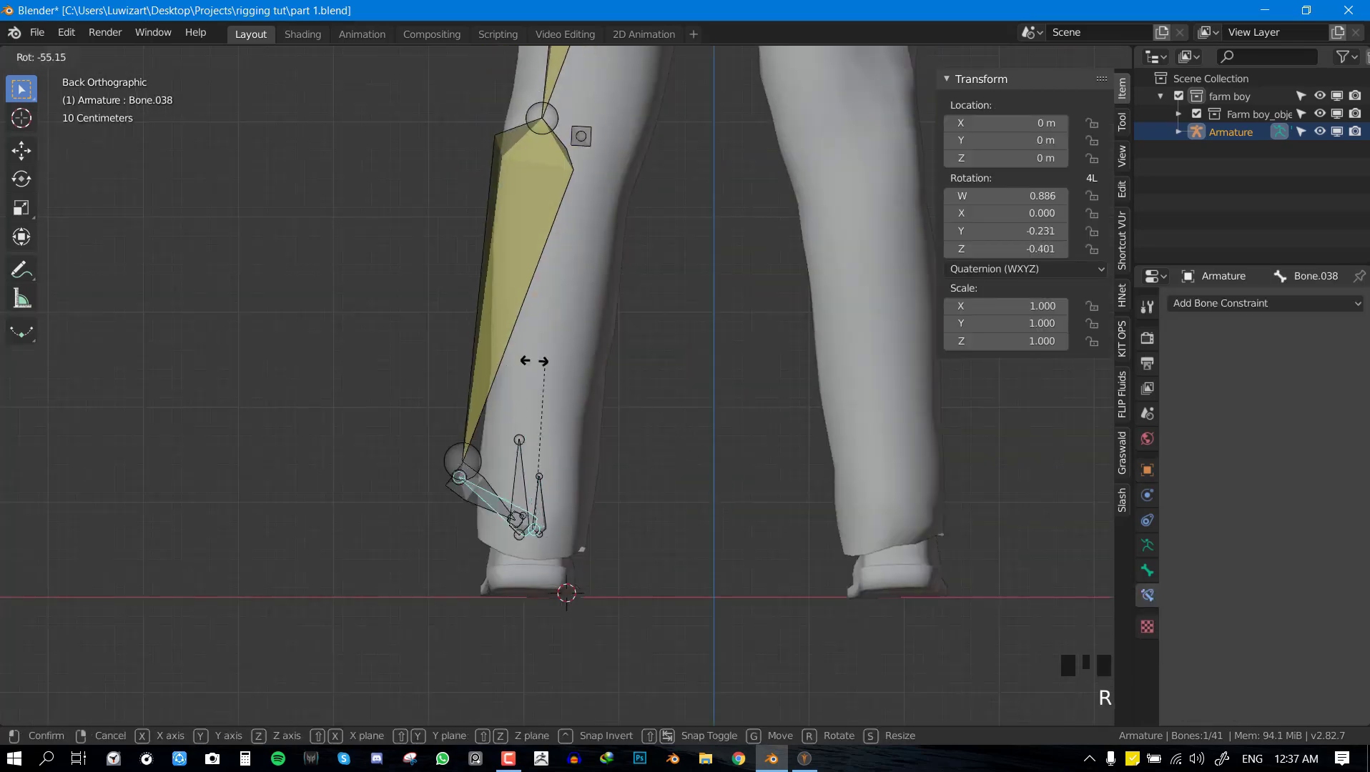
key("Escape")
key("ctrl+KP_1")
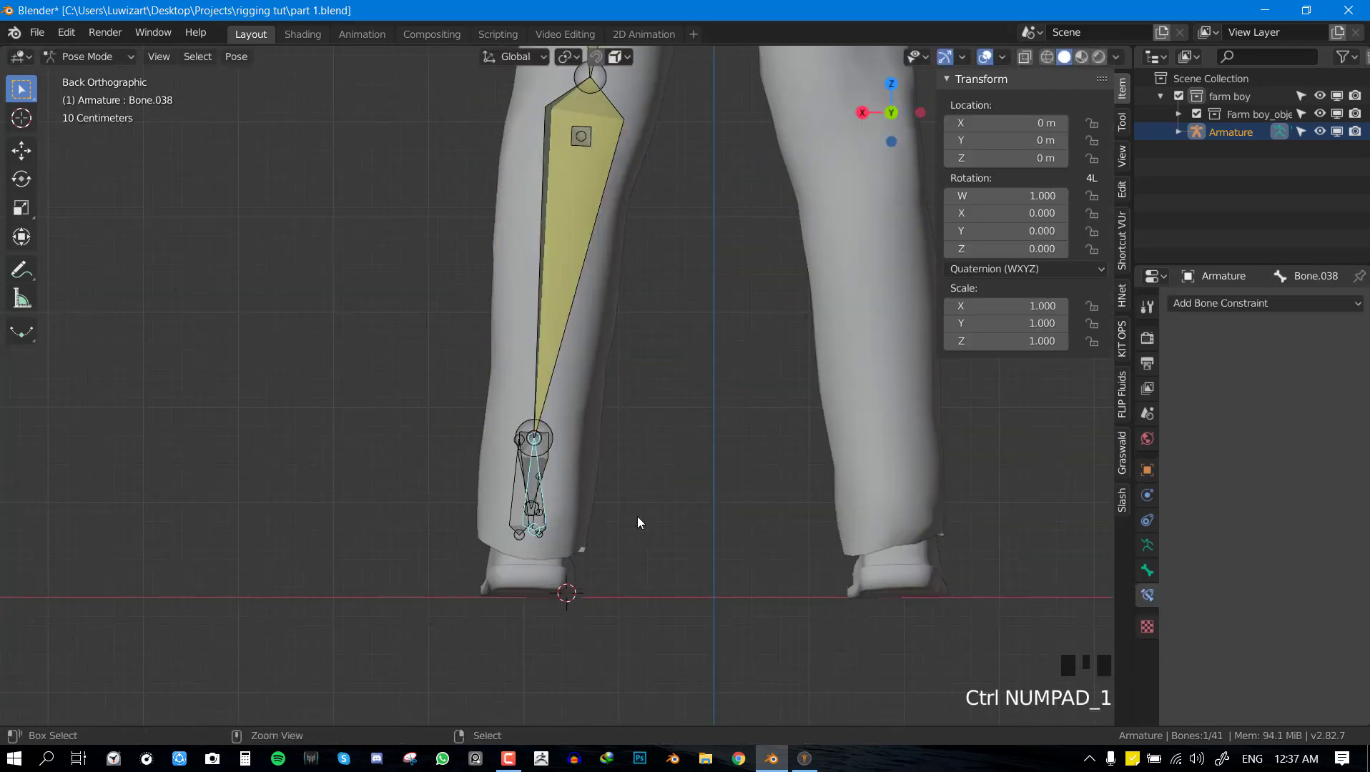
key("ctrl+KP_3")
key("r")
key("Escape")
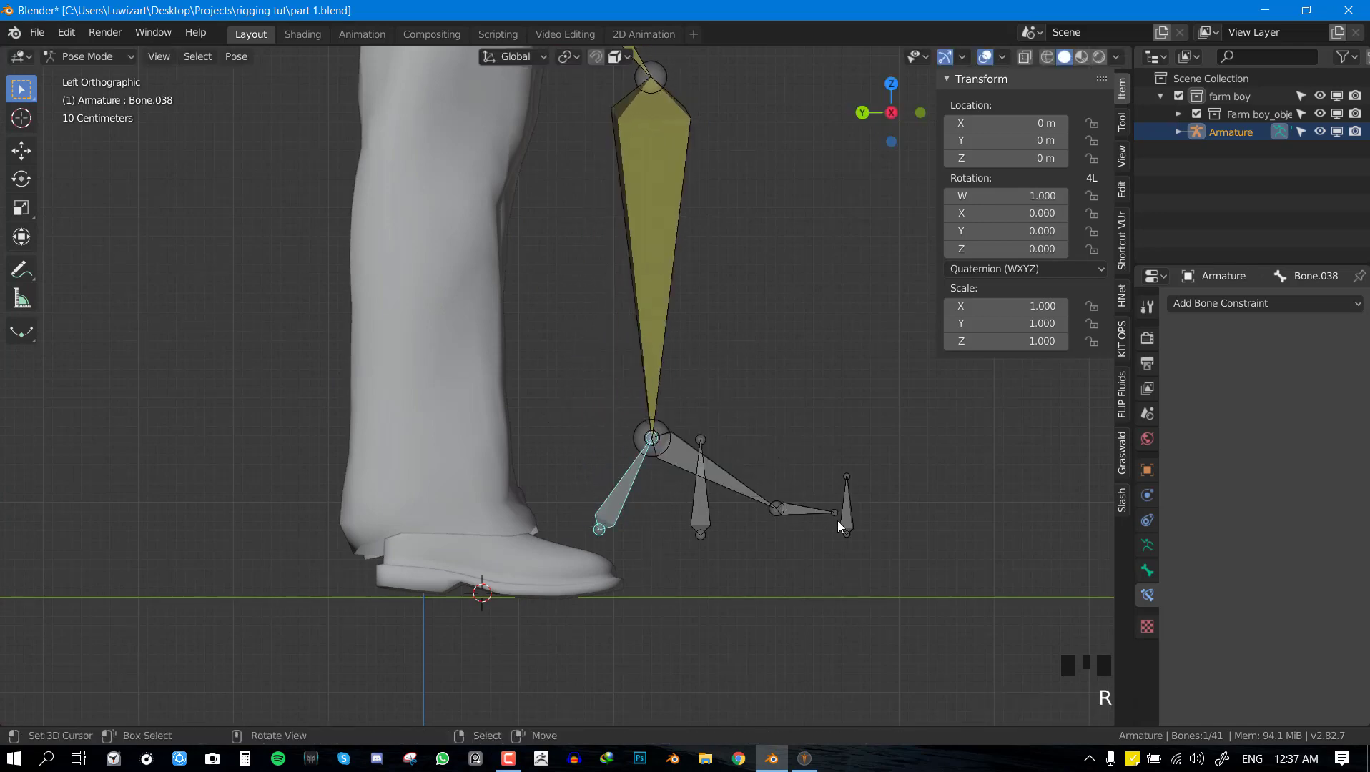
right_click(842, 522)
key("r")
key("Escape")
Select all bones, clear their location to bring the leg back to rest, and deselect them in the right side view.
key("a")
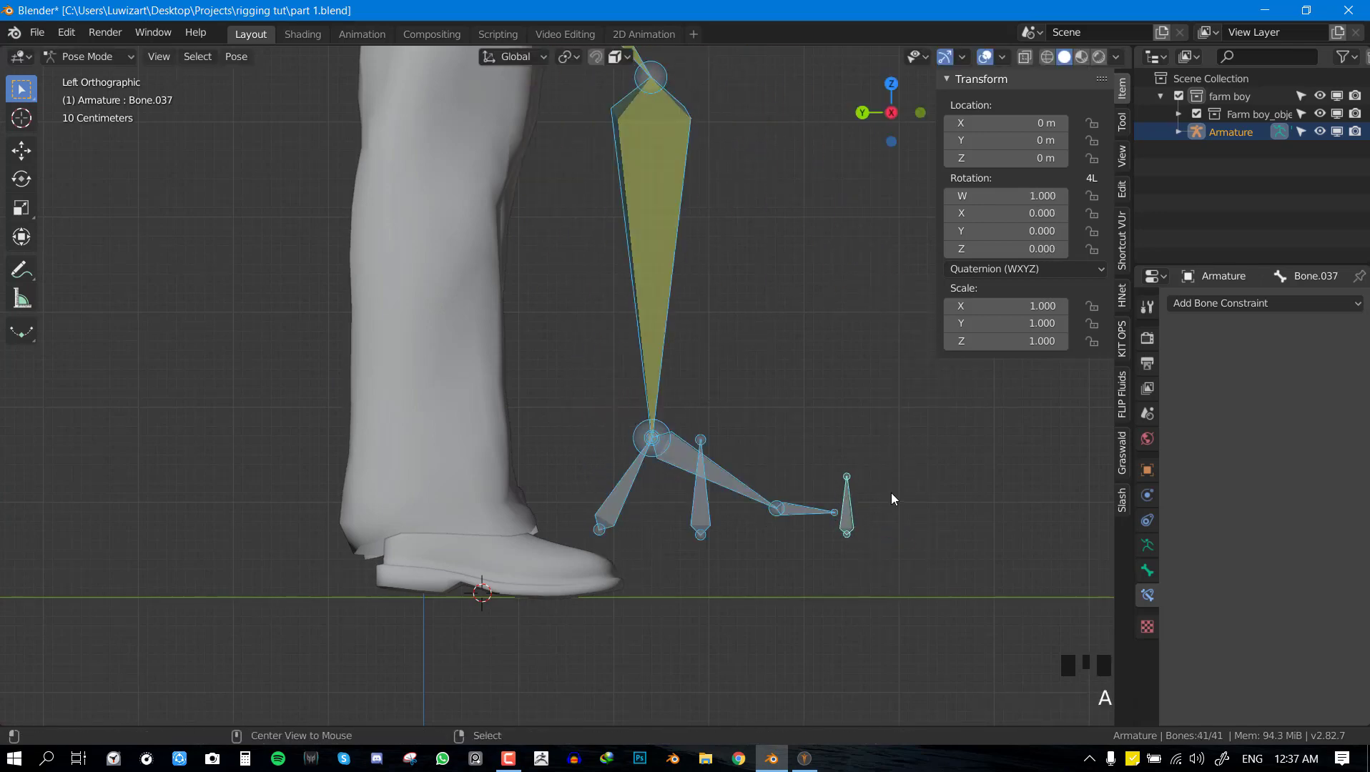
key("alt+g")
key("KP_3")
key("alt+a")
In the front view, select the lowest spine bone and move it down to lower the upper body and bend the leg.
scroll(806, 501, "down", 2)
middle_click_drag(806, 501, 686, 524)
scroll(667, 478, "down", 2)
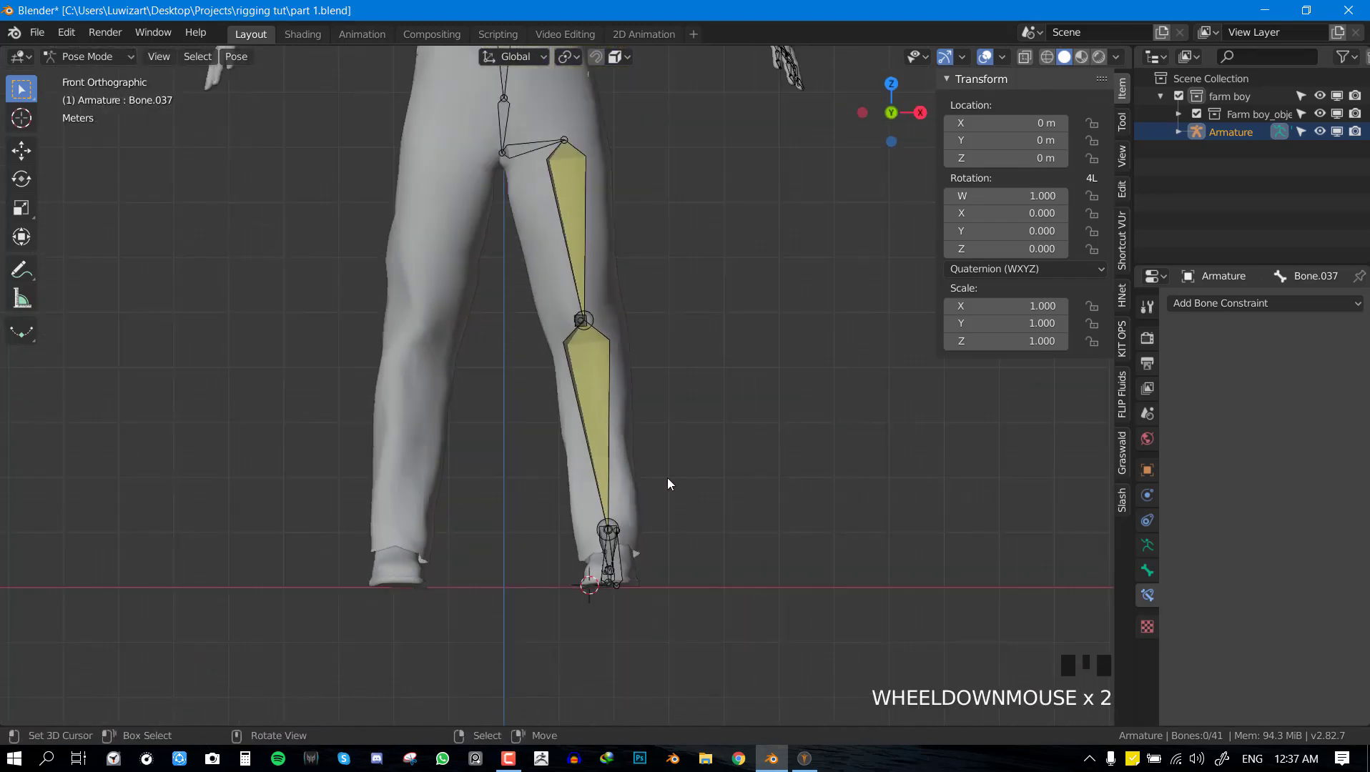
middle_click_drag(667, 478, 565, 432)
key("KP_1")
scroll(580, 288, "up", 2)
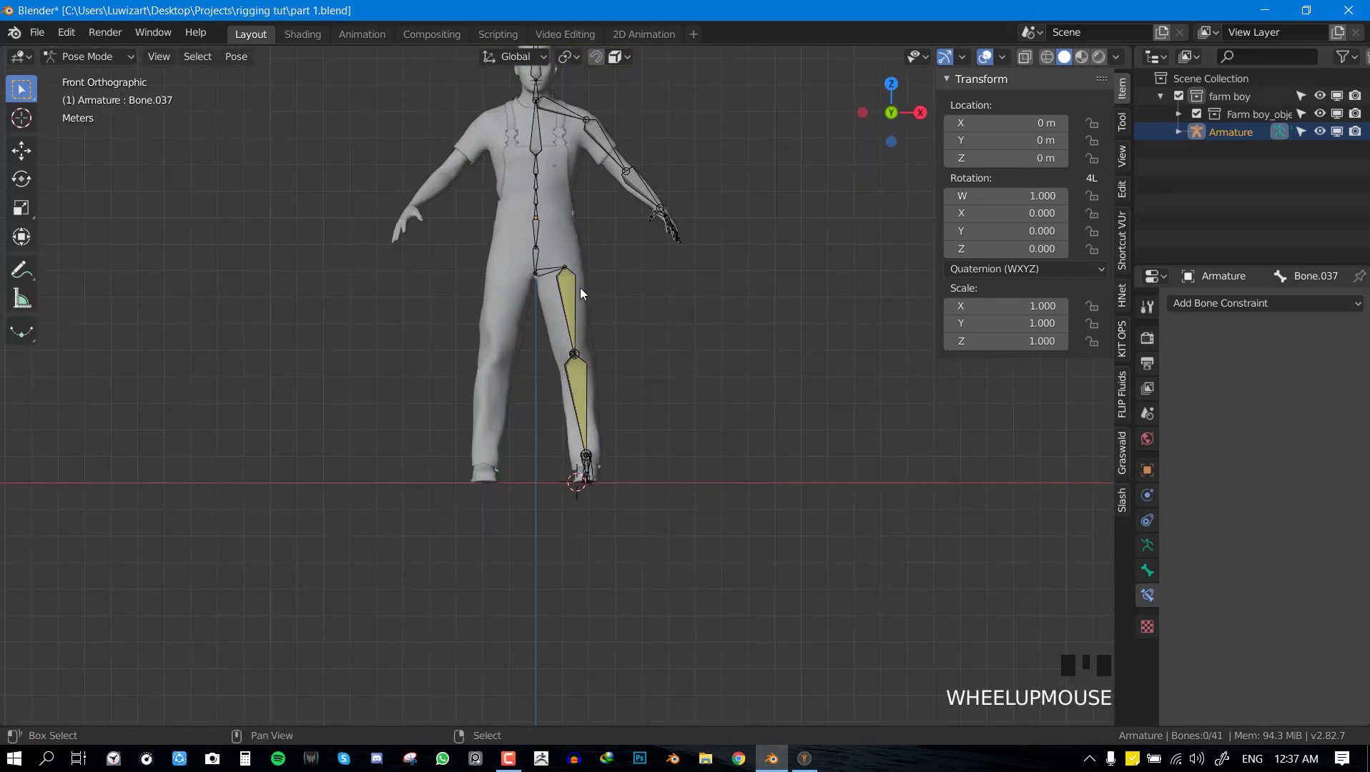
right_click(571, 409)
key("g")
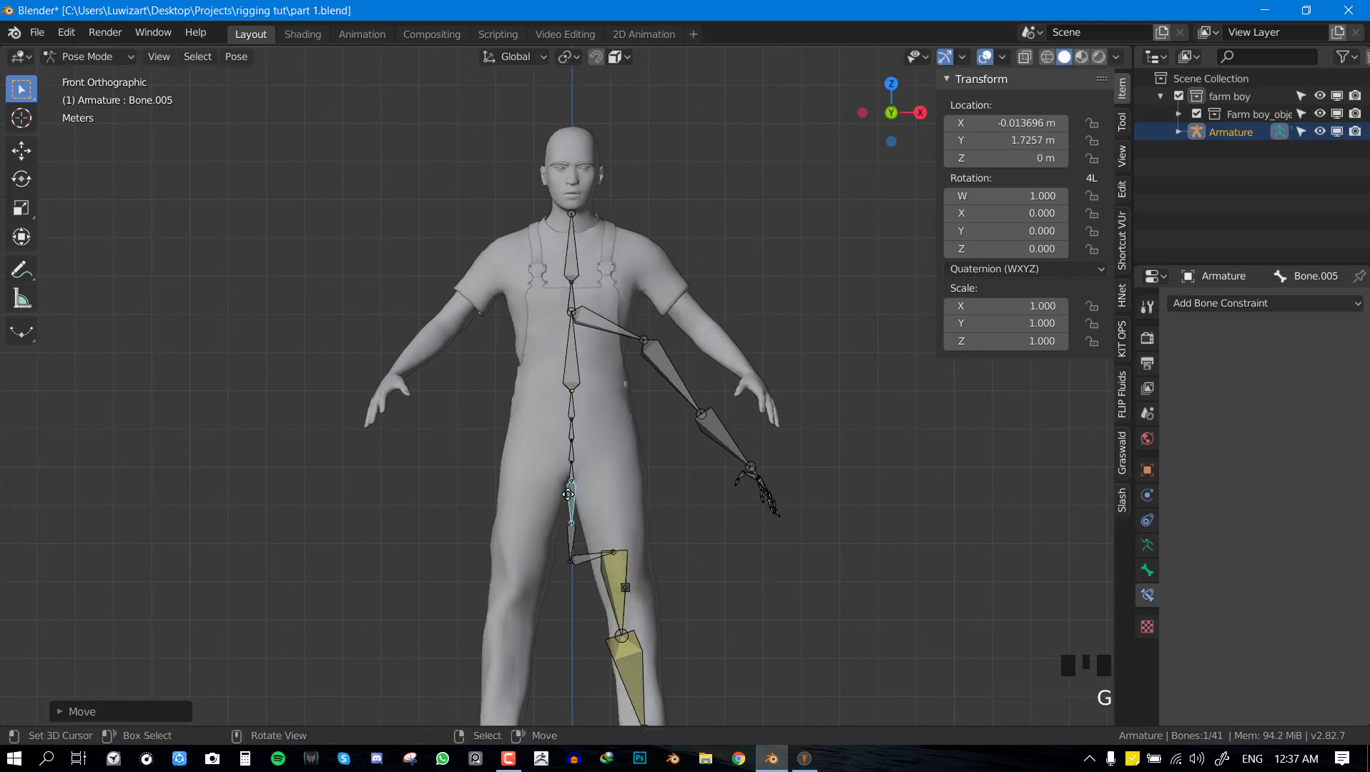
key("g")
left_click(657, 511)
In the right side view, rotate the lowest spine bone slightly and move it back behind the mesh into a squatting pose.
key("KP_3")
key("r")
key("g")
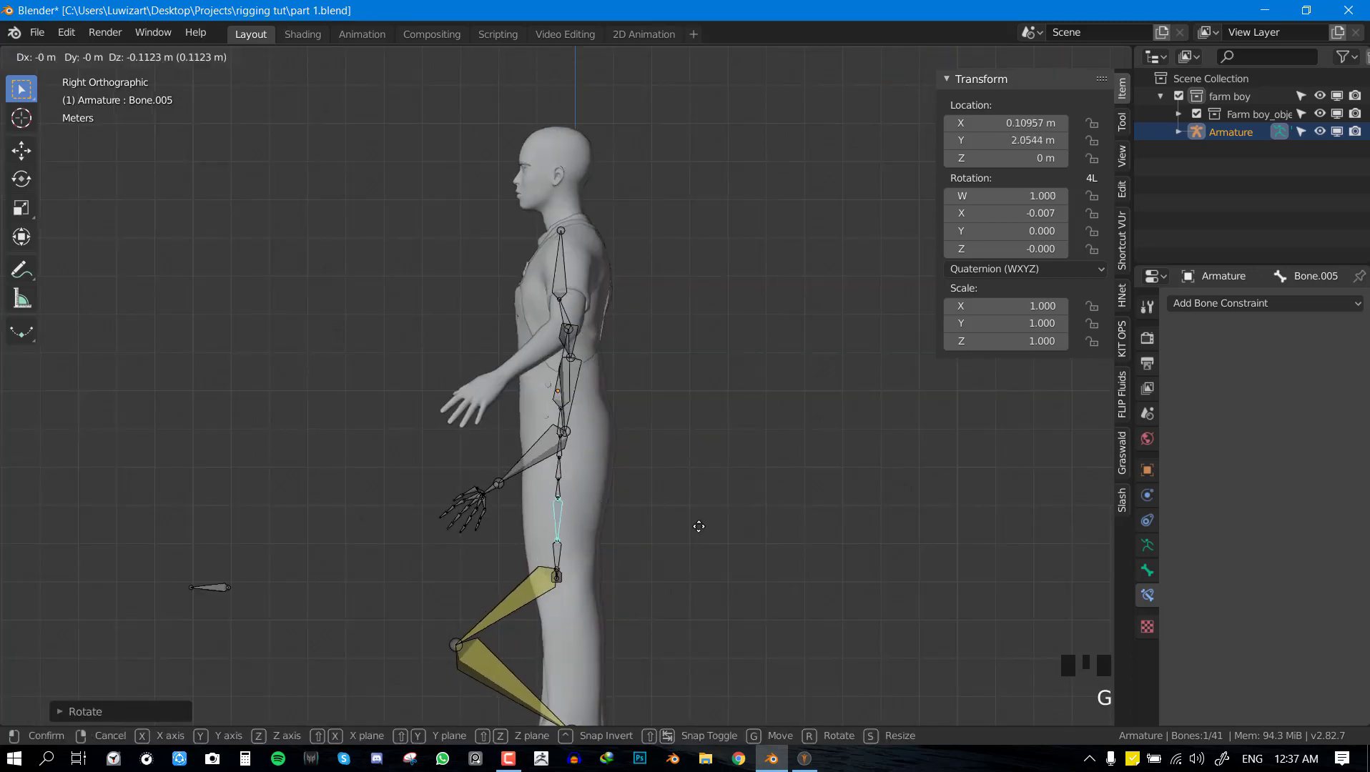
key("g")
left_click(729, 512)
key("g")
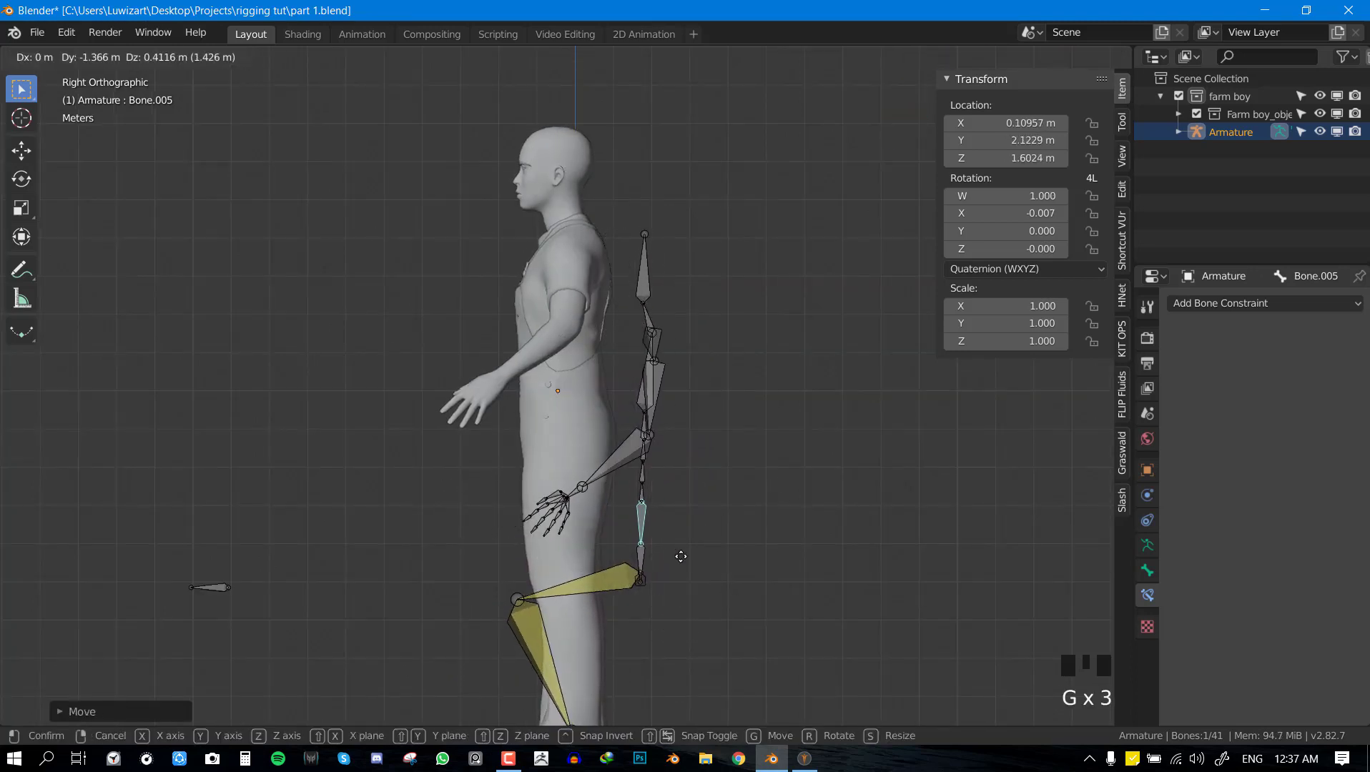
left_click(685, 572)
key("g")
left_click(671, 589)
Test bending the squatting pose by rotating the pelvis bone and the spine bone above it in the side view.
right_click(656, 603)
key("r")
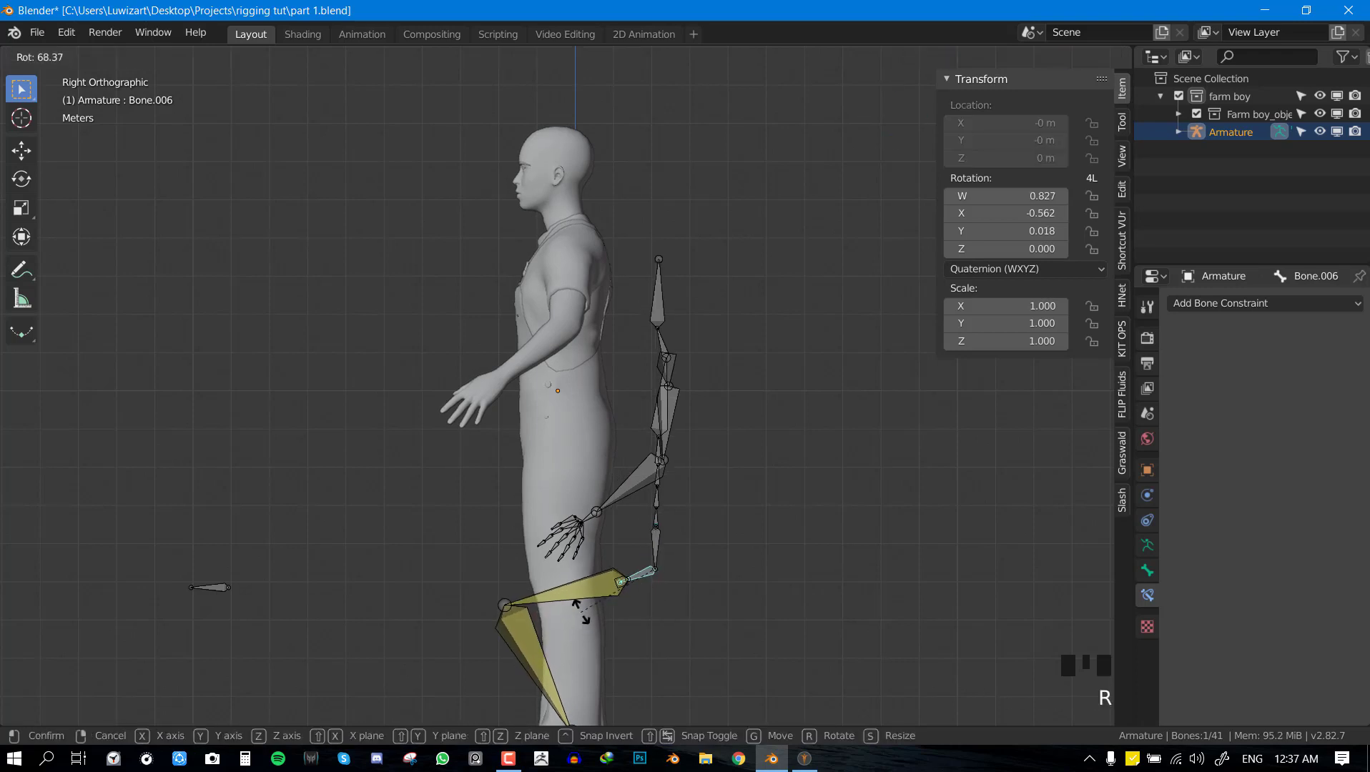
left_click(656, 555)
right_click(656, 554)
key("r")
left_click(637, 580)
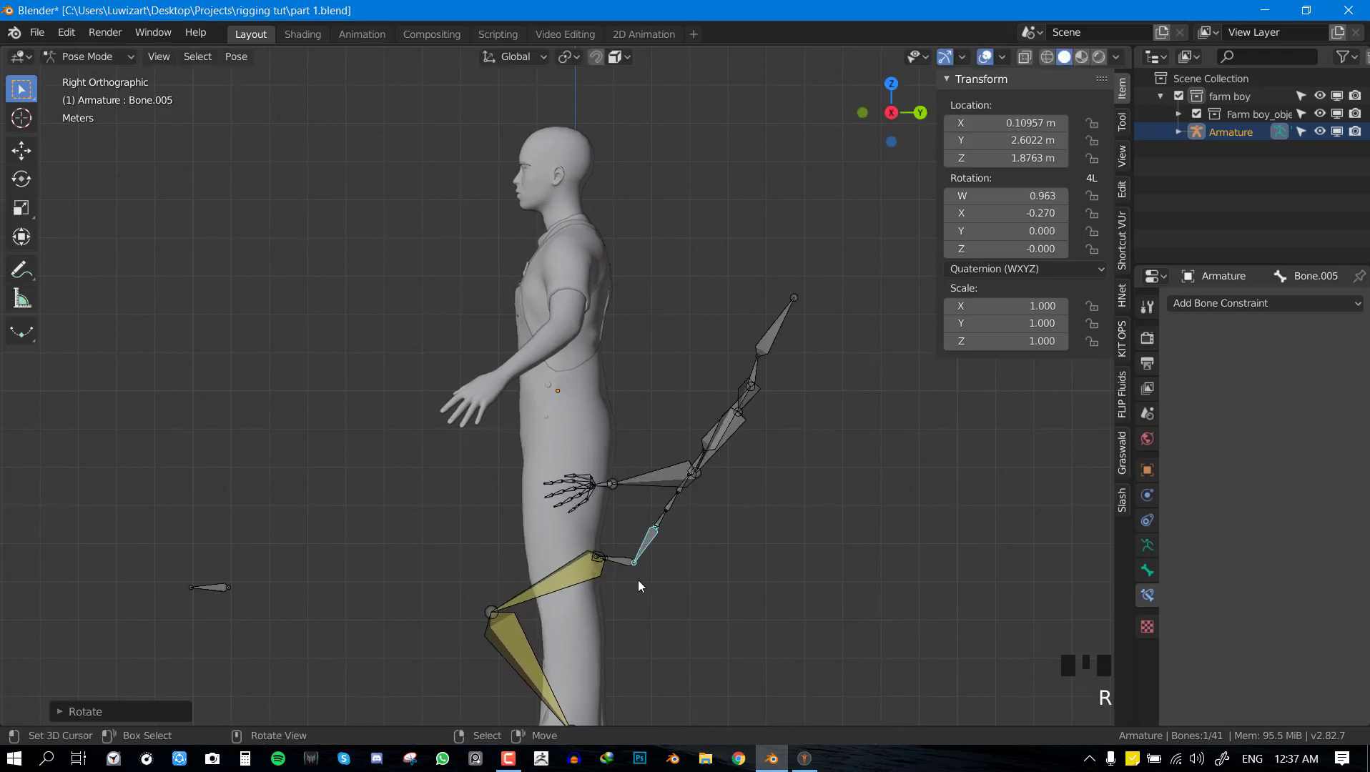
Clear the rotation and location of all bones to restore the rest pose, deselect them and save the file.
key("a")
key("alt+r")
key("alt+g")
key("ctrl+s")
middle_click_drag(696, 403, 671, 564, "shift")
key("alt+a")
middle_click_drag(668, 479, 648, 332, "shift")
key("ctrl+s")
right_click(646, 297)
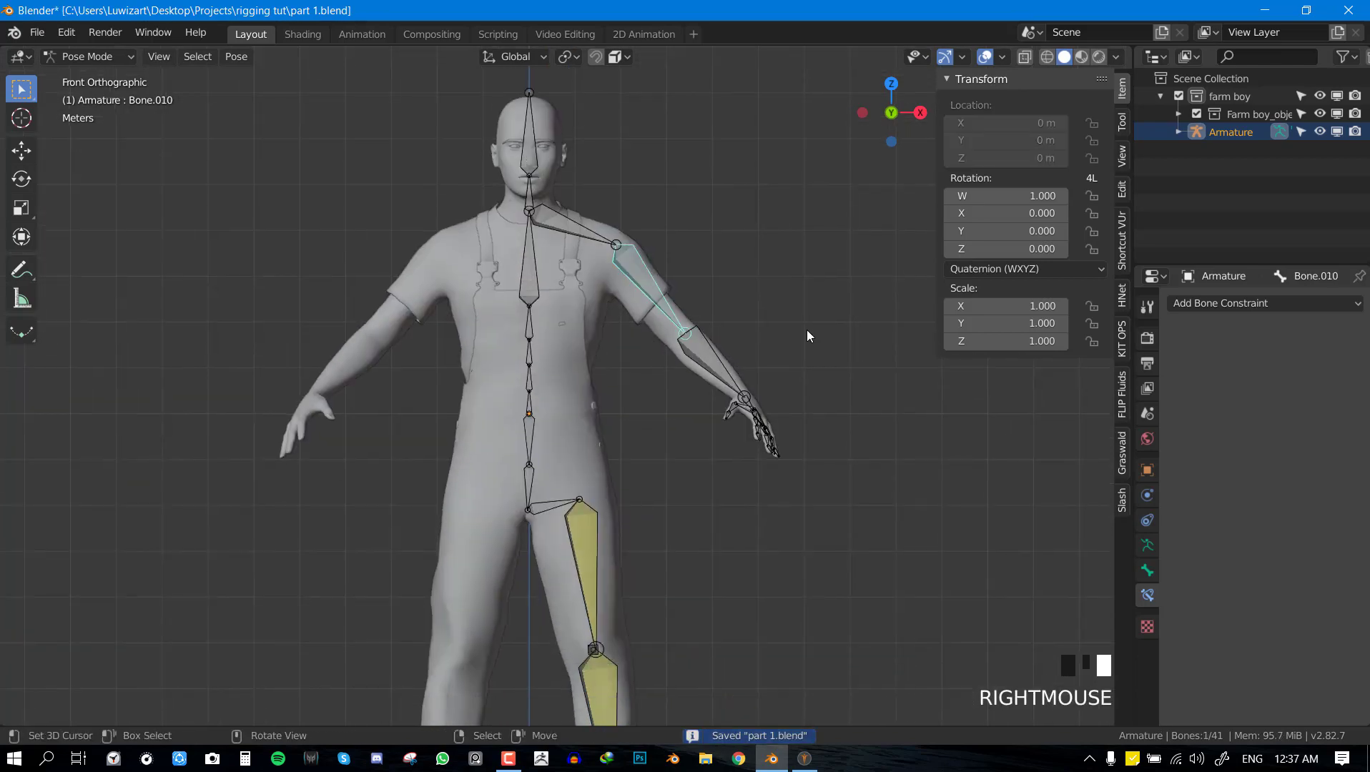
middle_click_drag(808, 330, 497, 497)
scroll(493, 545, "up", 2)
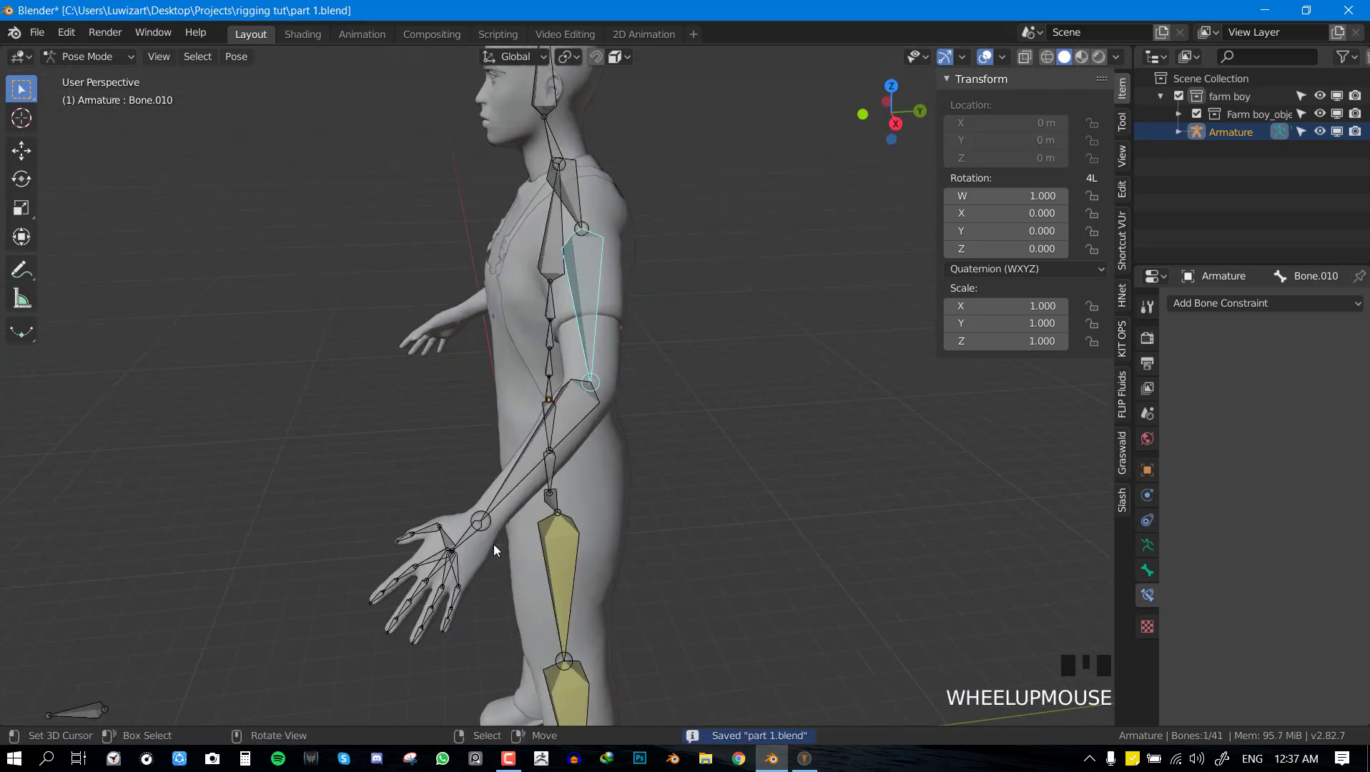
key("ctrl+s")
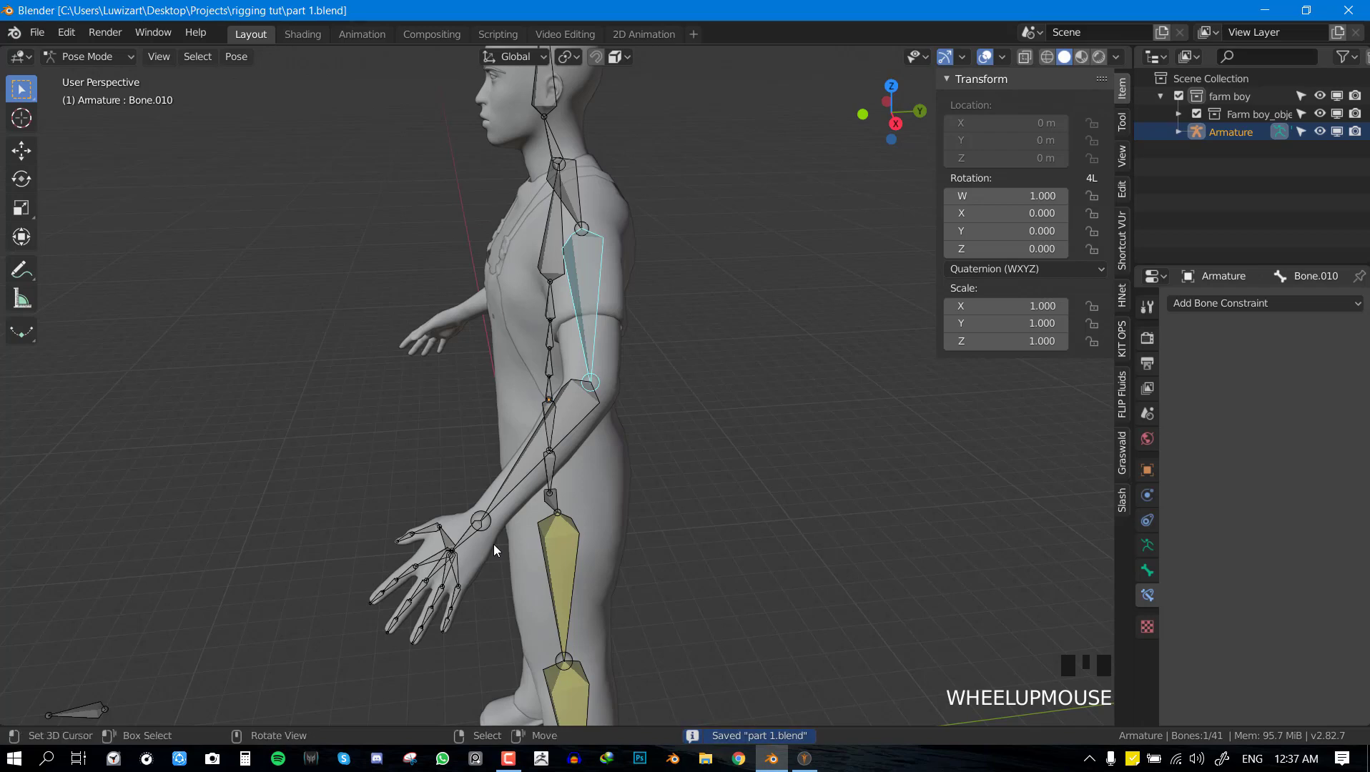
In Edit Mode, extrude a control bone about 0.58 m long from the wrist joint and move its tip behind the hand.
middle_click_drag(498, 537, 480, 510)
key("Tab")
right_click(393, 452)
key("e")
left_click(434, 488)
middle_click_drag(590, 524, 672, 517)
key("g")
left_click(760, 499)
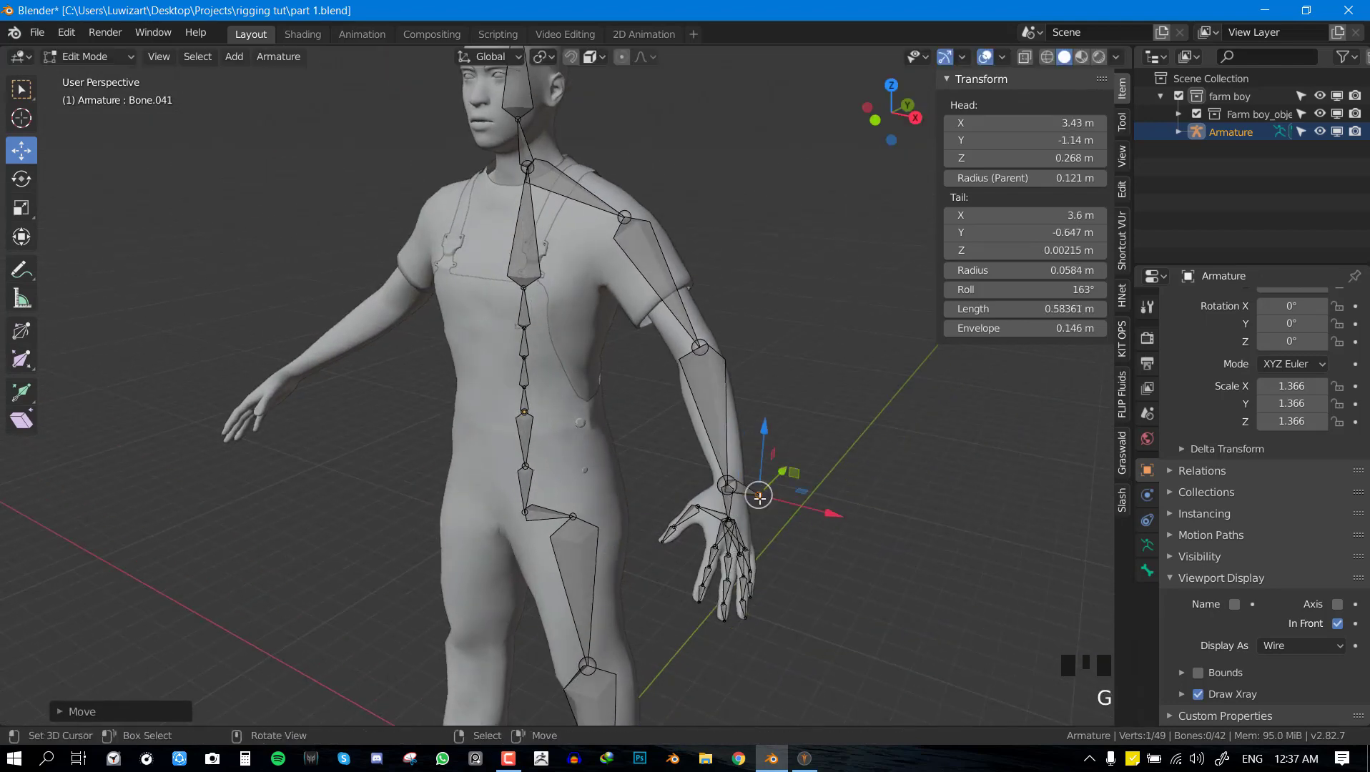
Select the new wrist control bone and clear its parent.
right_click(750, 492)
right_click(750, 492)
middle_click_drag(749, 492, 708, 502)
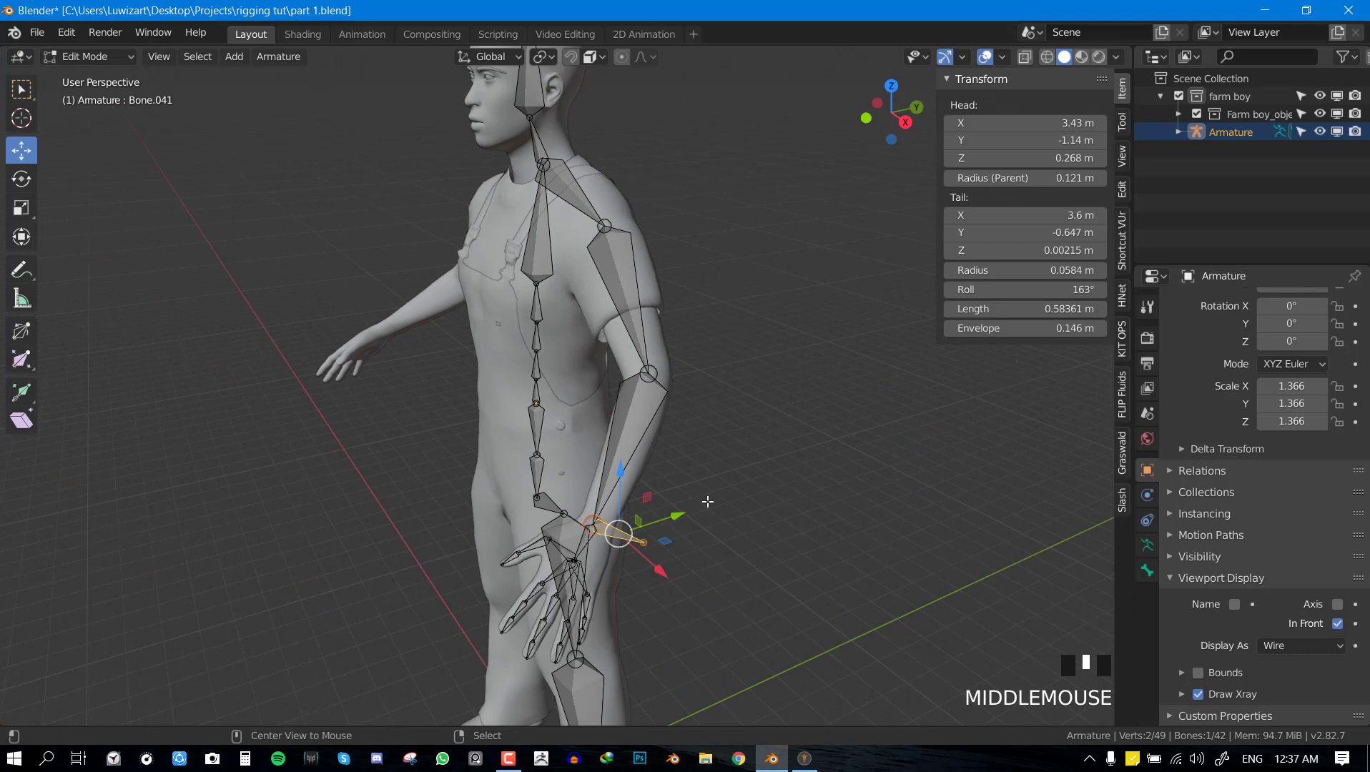
key("alt+p")
left_click(686, 529)
In Pose Mode, add an IK constraint to the forearm bone targeting the wrist control bone, limiting the chain to forearm and upper arm.
key("Tab")
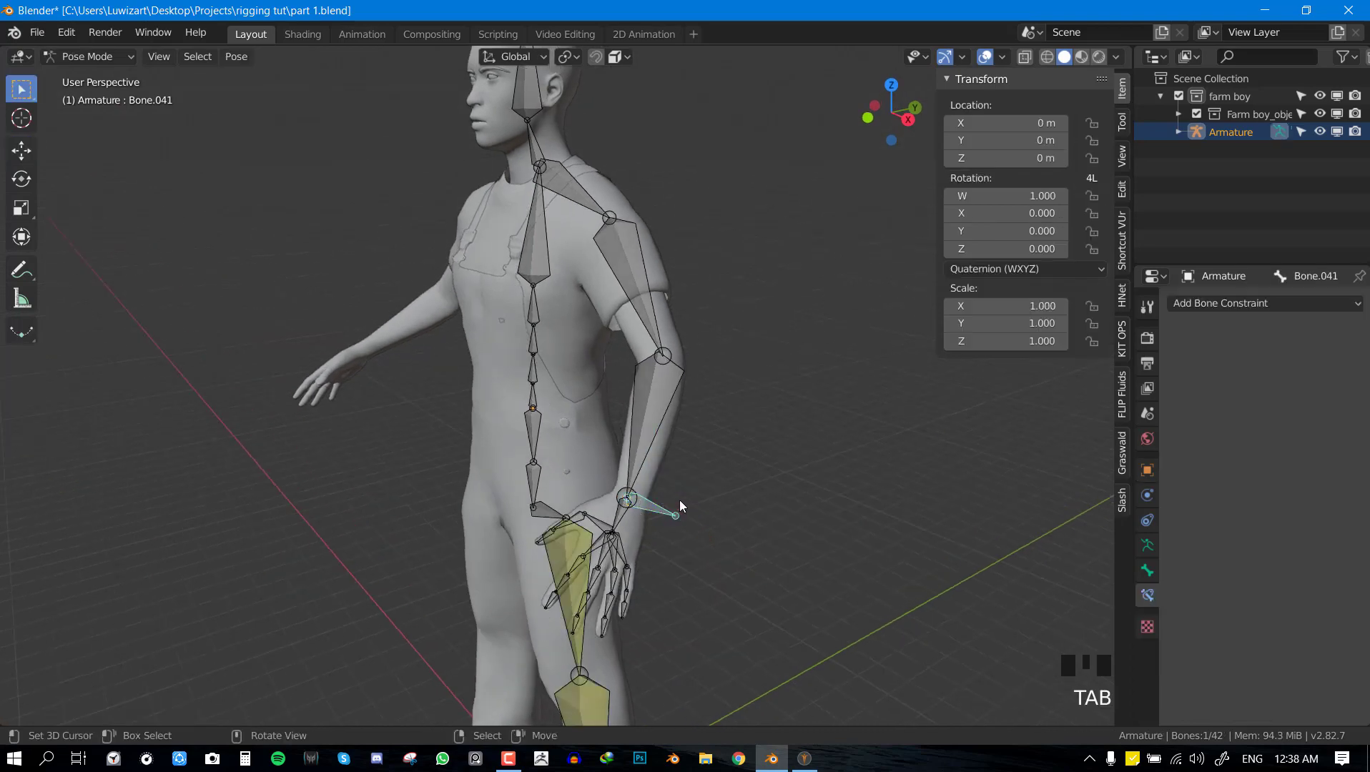
right_click(646, 450, "shift")
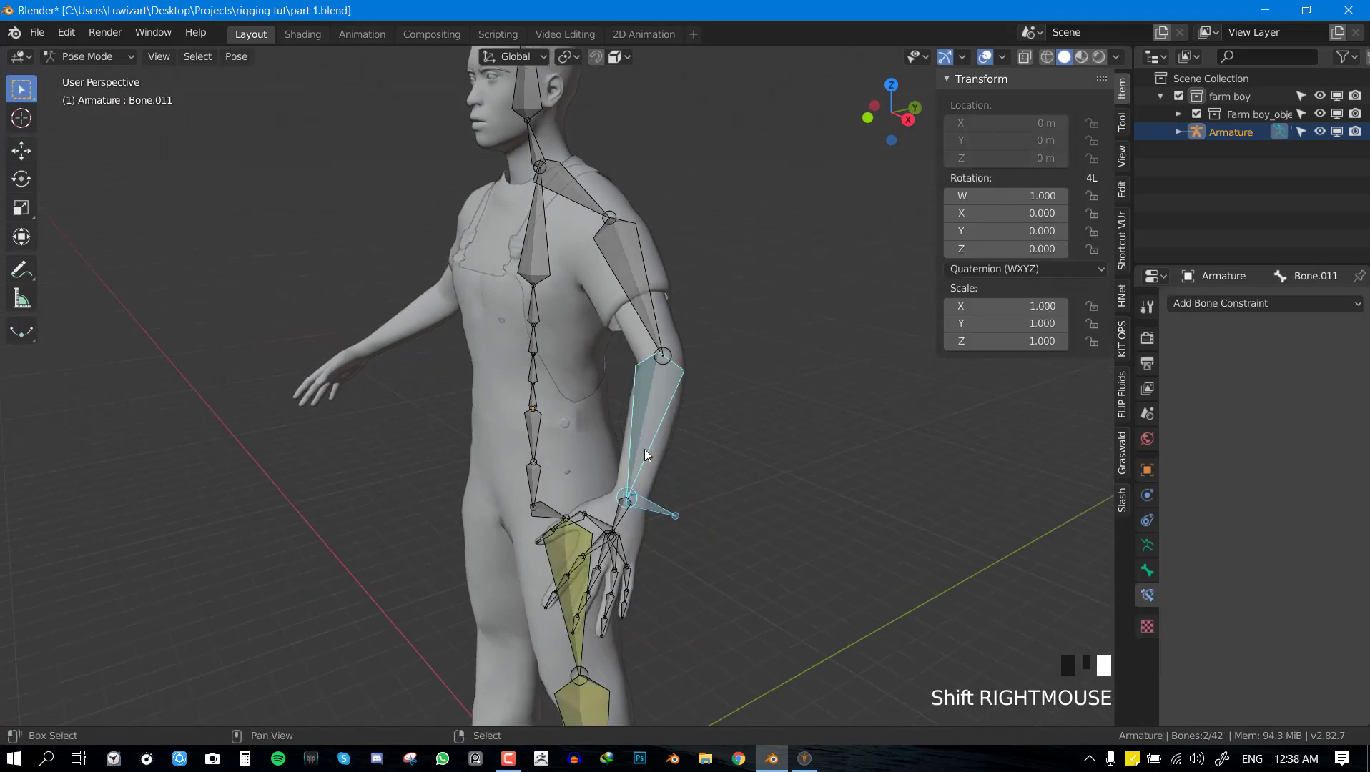
key("shift+i")
left_click(644, 449)
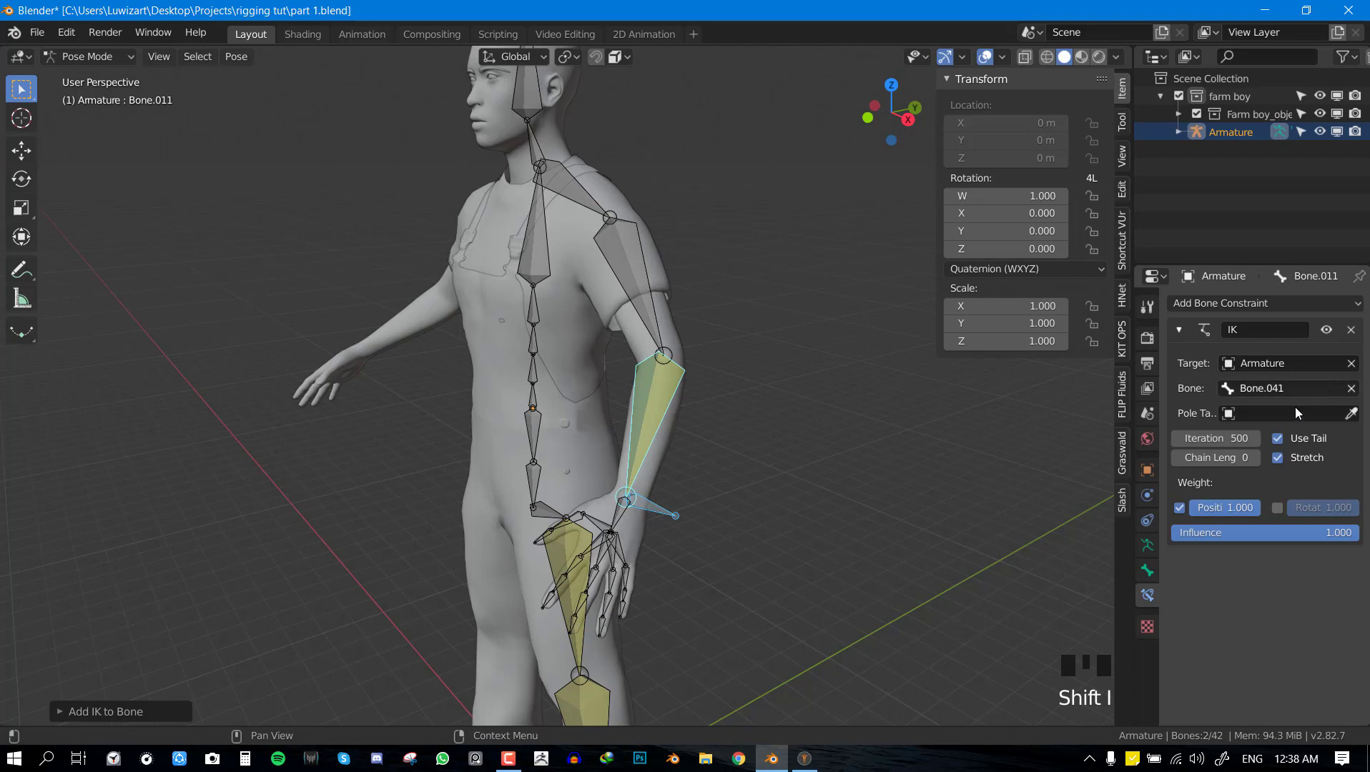
left_click(1256, 463)
left_click(1256, 463)
Test the arm's inverse kinematics by moving the wrist control bone in perspective and side views, cancelling each move.
right_click(657, 509)
key("g")
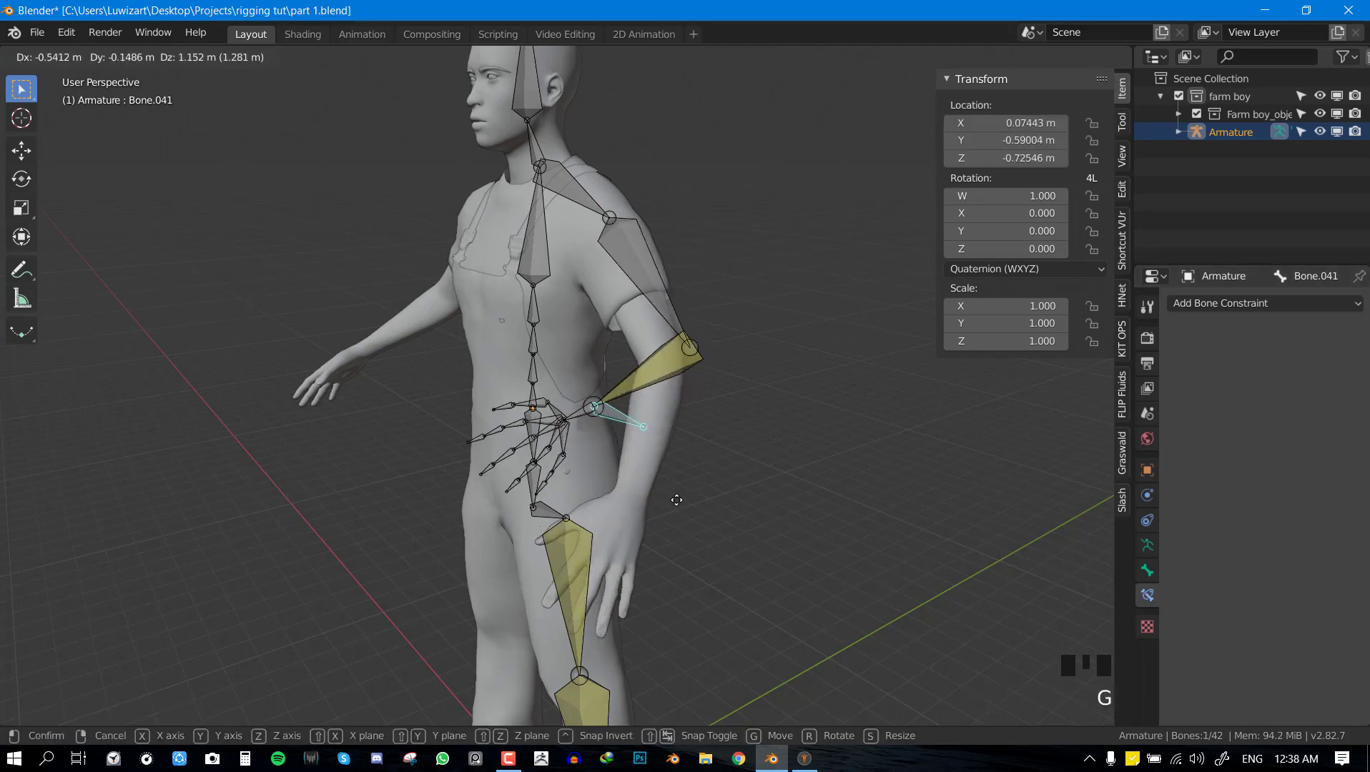
key("Escape")
middle_click_drag(761, 447, 708, 560)
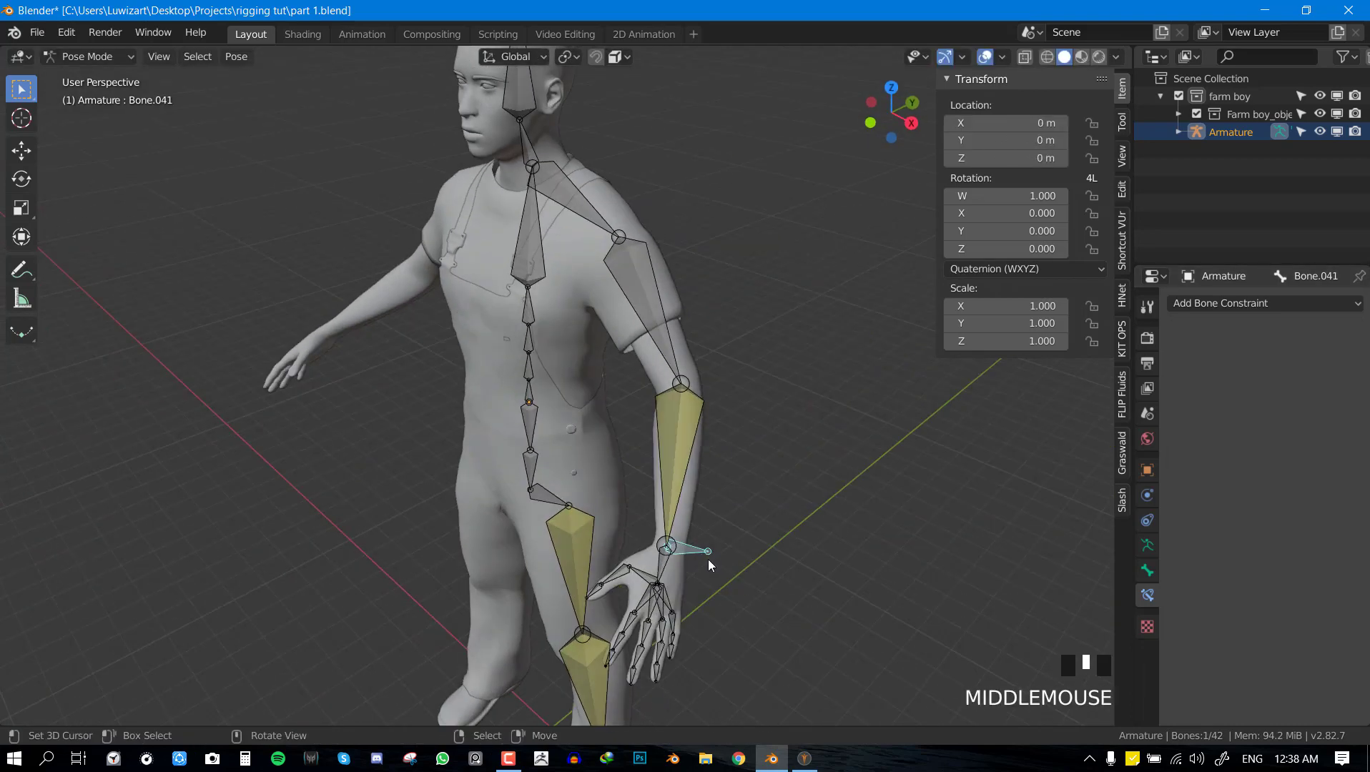
key("g")
key("Escape")
key("KP_3")
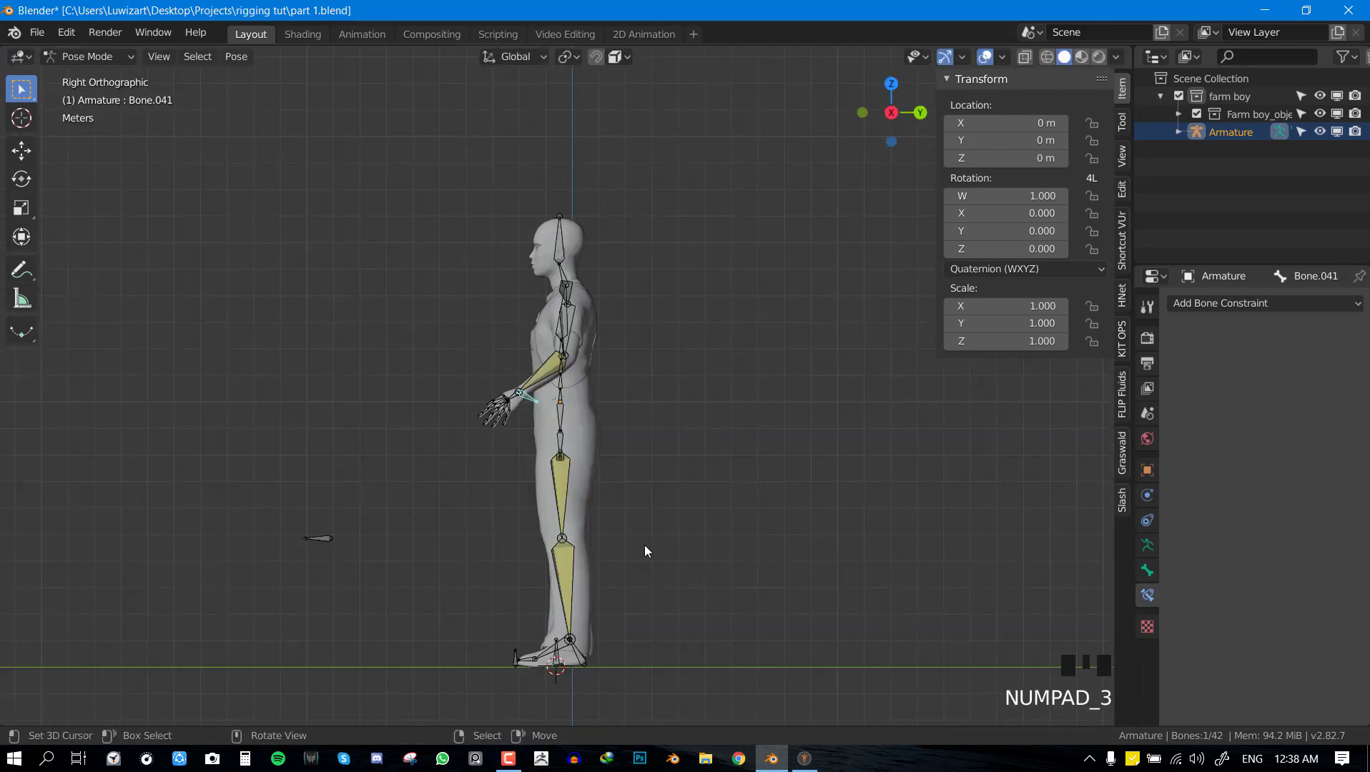
key("g")
key("Escape")
In Edit Mode, extrude a bone about 0.59 m long backwards along the Y axis from the elbow joint.
scroll(697, 431, "up", 2)
middle_click_drag(539, 391, 676, 543)
scroll(665, 388, "up", 2)
scroll(560, 456, "down", 3)
scroll(676, 537, "up", 2)
middle_click_drag(672, 472, 543, 408)
key("KP_4")
key("KP_3")
key("Tab")
right_click(535, 407)
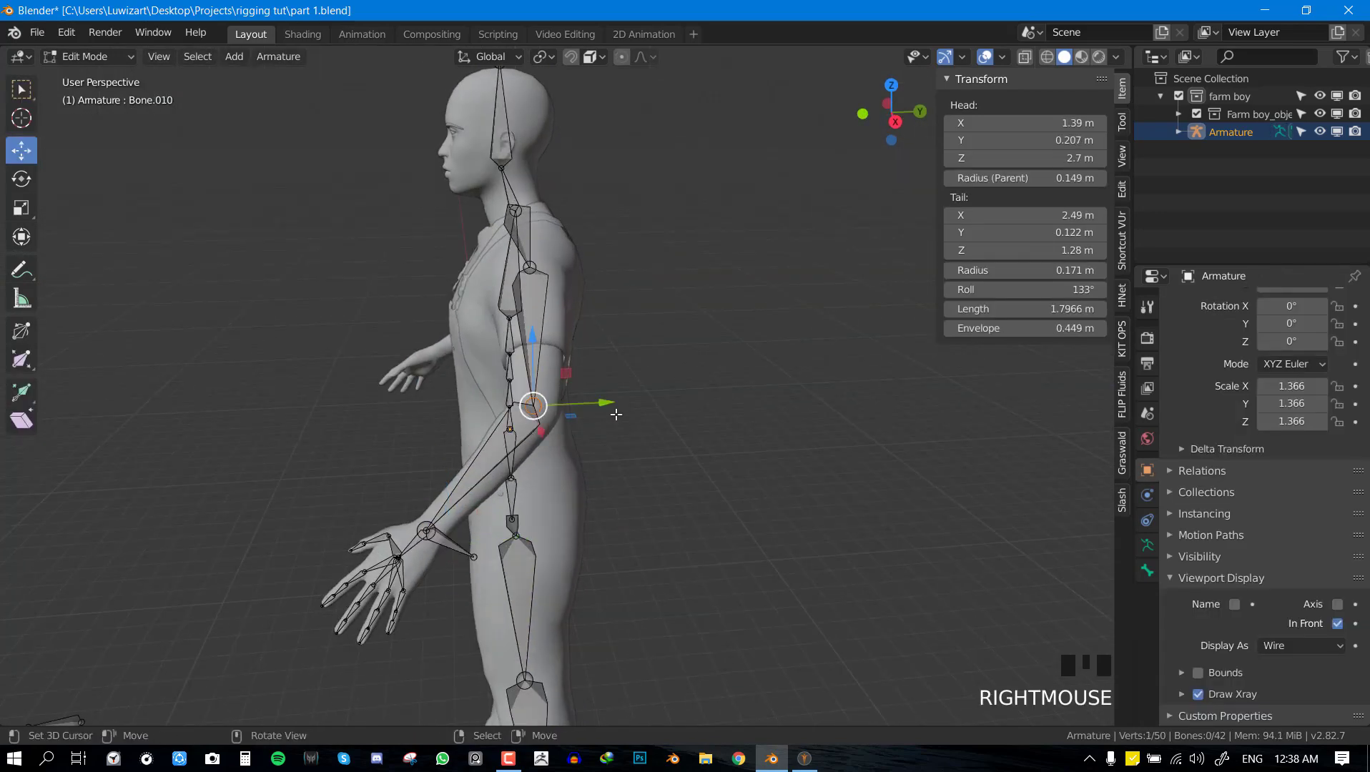
key("e")
key("y")
left_click(627, 400)
Clear the elbow bone's parent and move it along the Y axis about 3.1 m behind the arm.
right_click(568, 405)
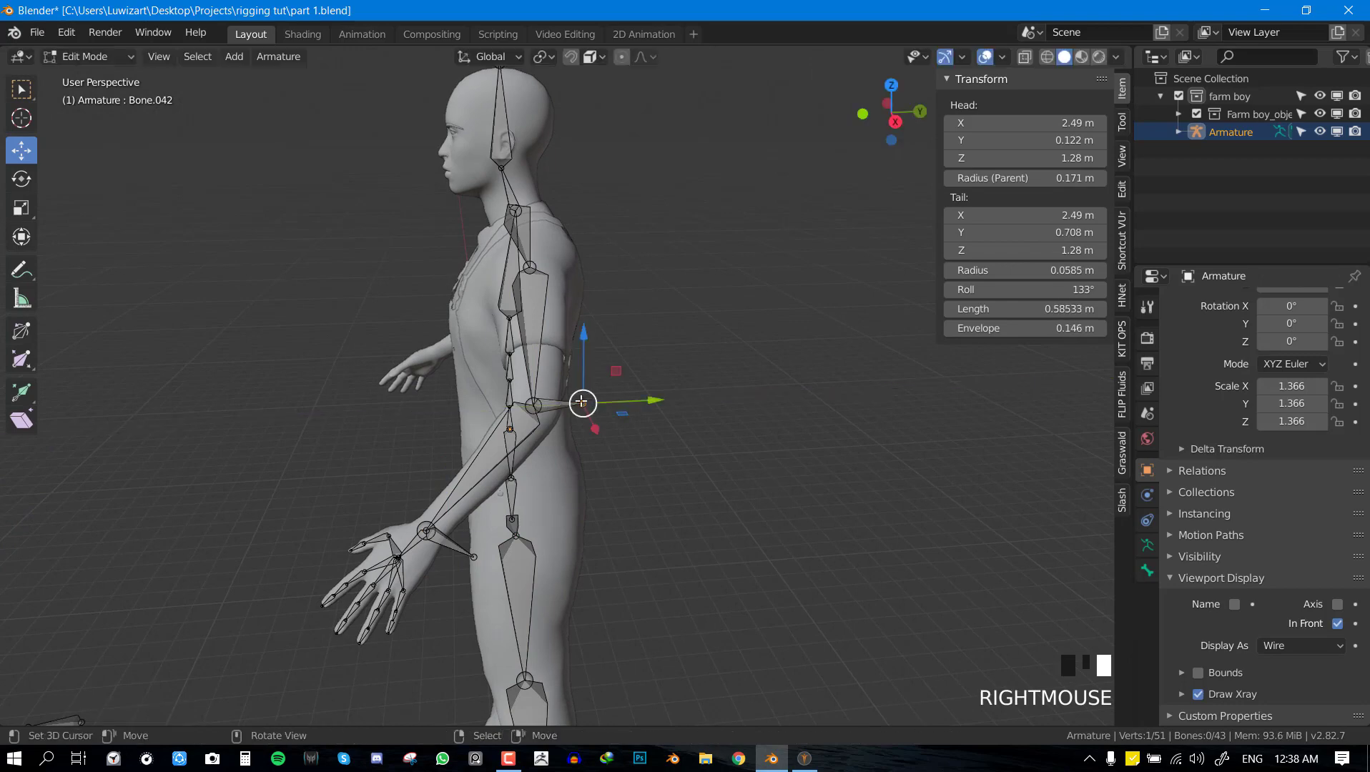
right_click(568, 404)
key("alt+p")
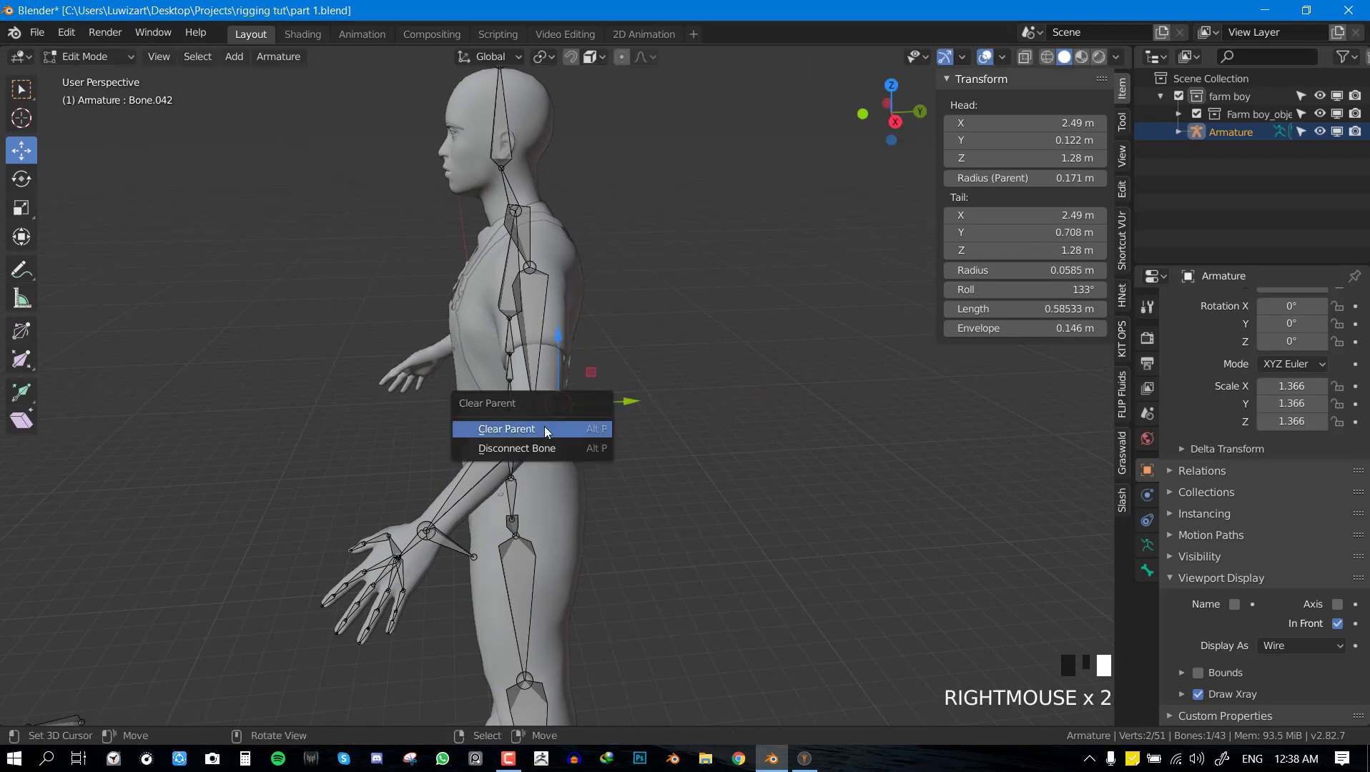
left_click(544, 426)
key("g")
key("y")
left_click(743, 386)
In Pose Mode, add an IK constraint to the upper arm bone targeting the elbow bone, with a chain length of 1.
key("Tab")
key("Tab")
key("Tab")
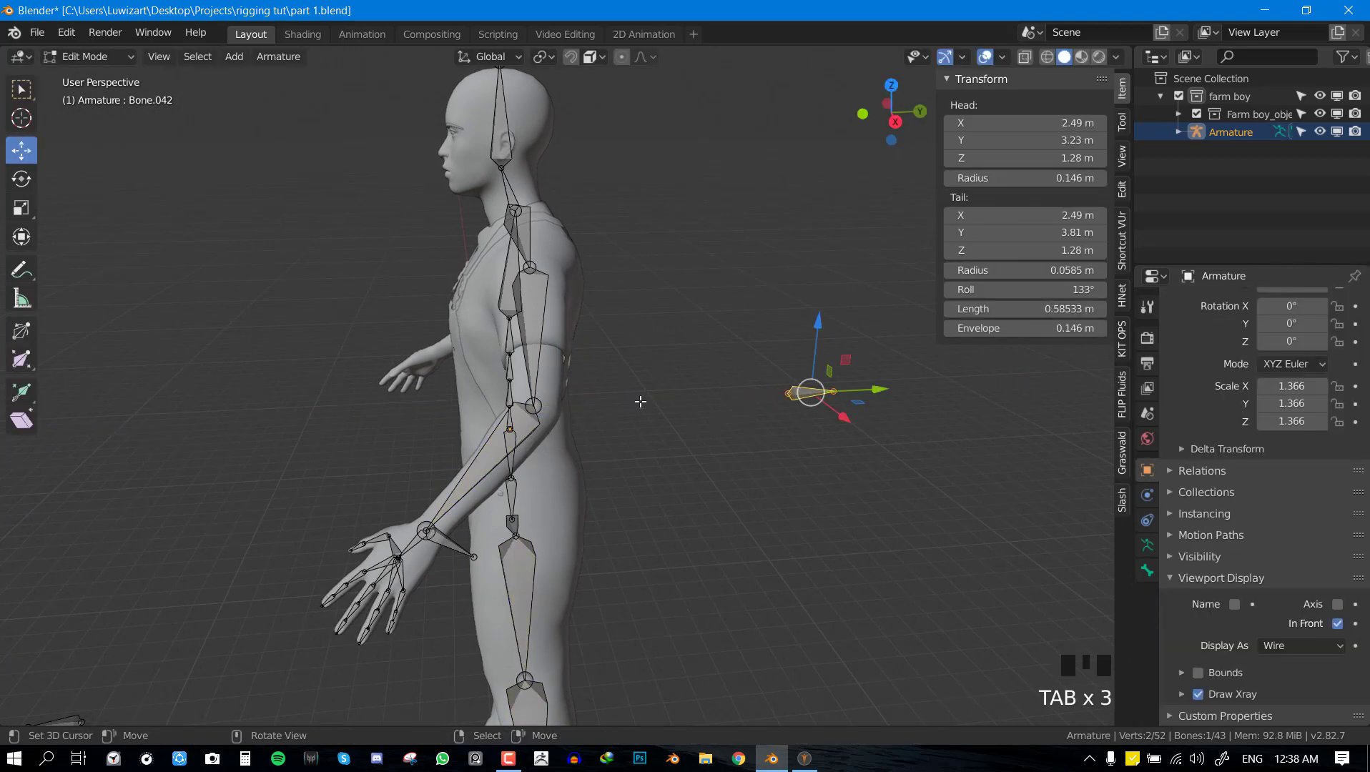
middle_click_drag(640, 401, 827, 418)
right_click(639, 365, "shift")
key("shift+i")
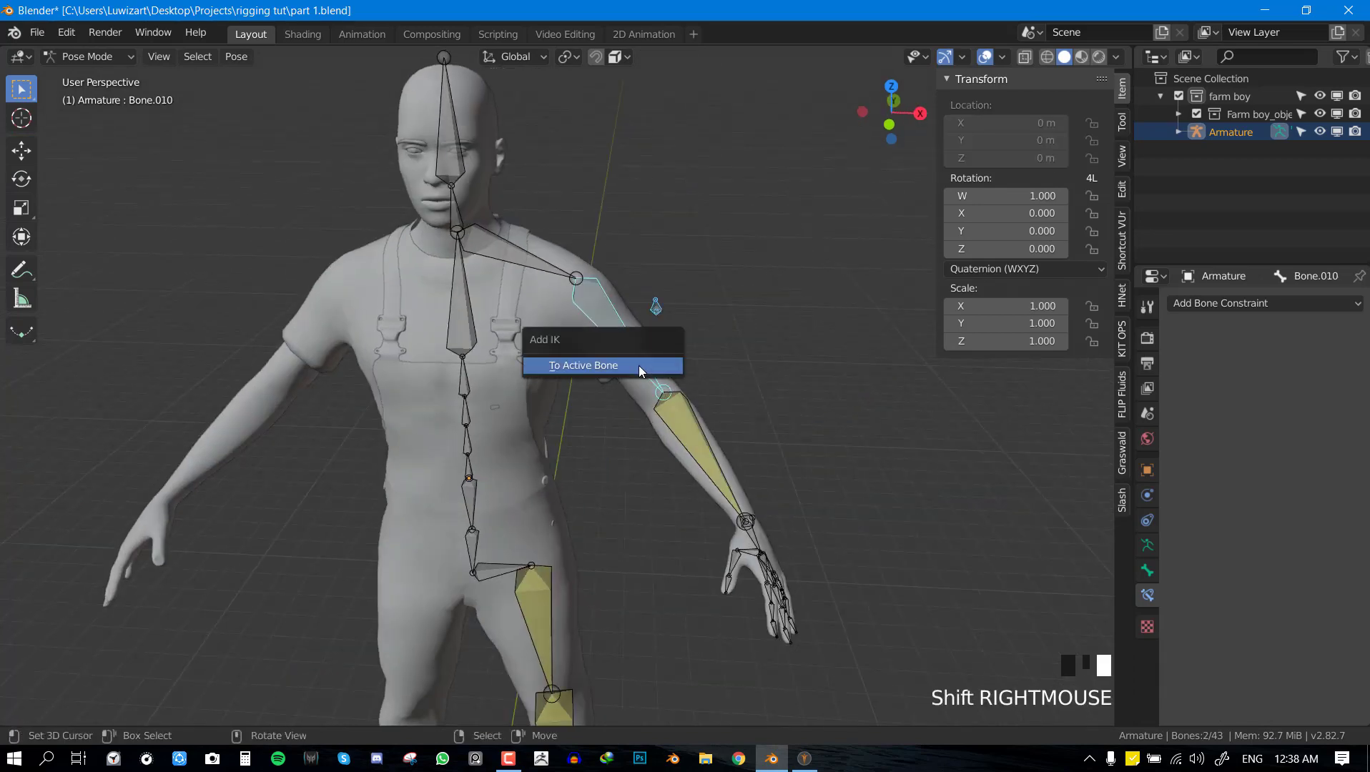
left_click(639, 365)
left_click(1252, 459)
key("alt+a")
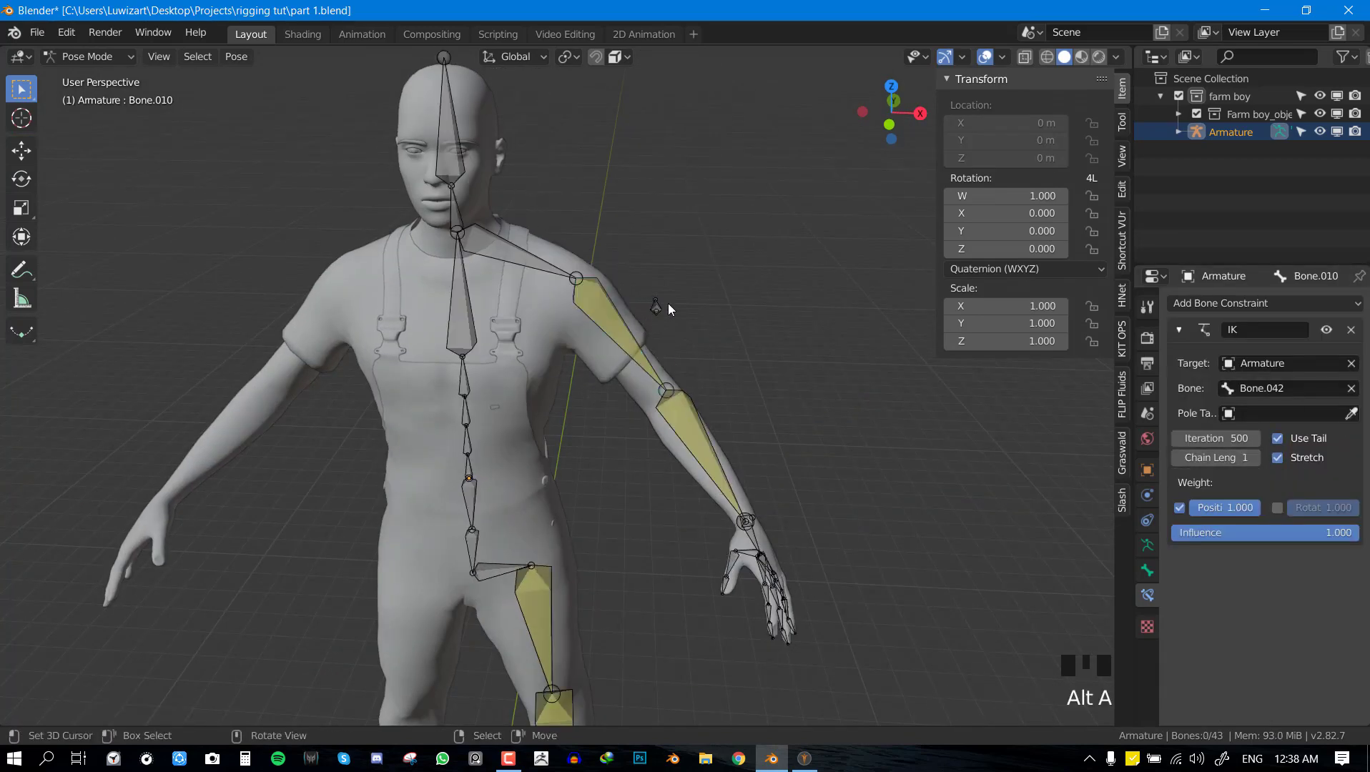
Test the elbow's direction by moving the elbow target bone inward and down behind the arm.
left_click(668, 303)
key("g")
left_click(769, 497)
scroll(683, 382, "up", 3)
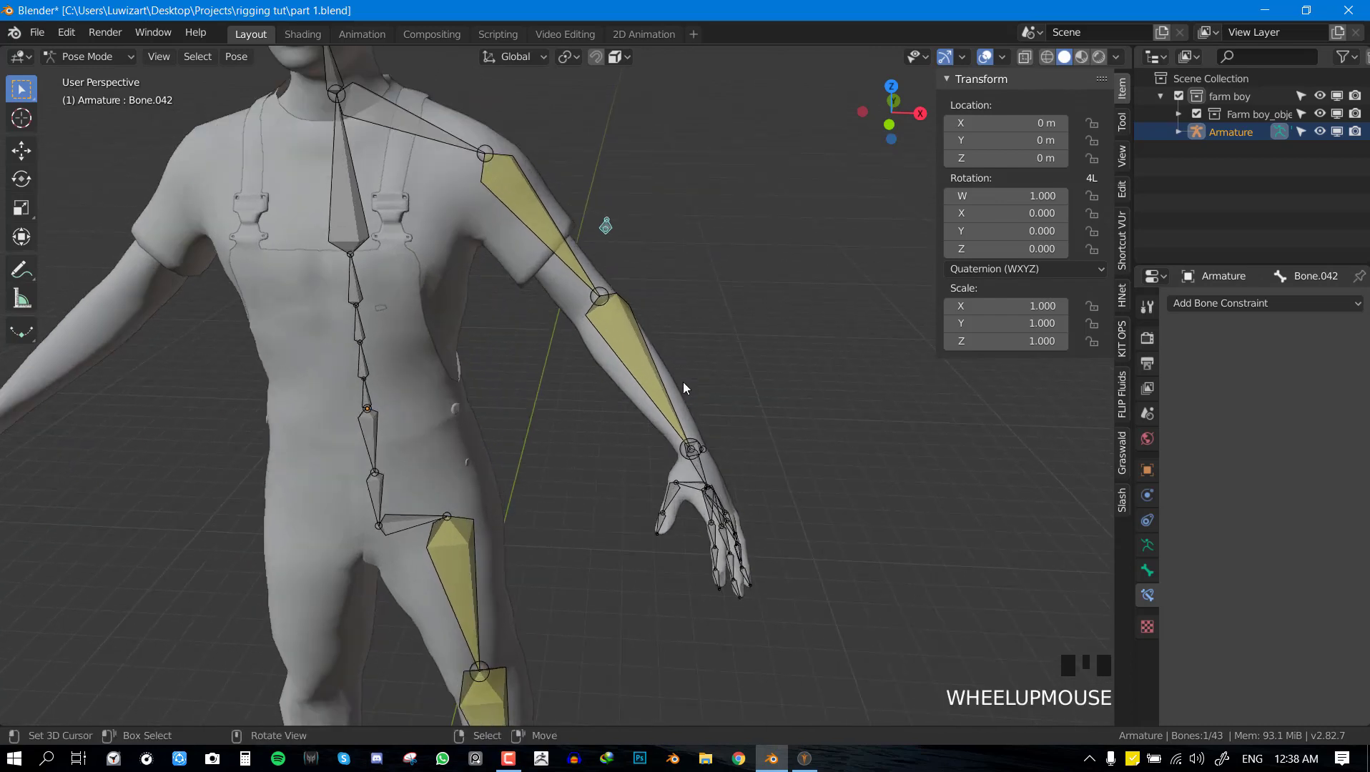
key("g")
left_click(743, 486)
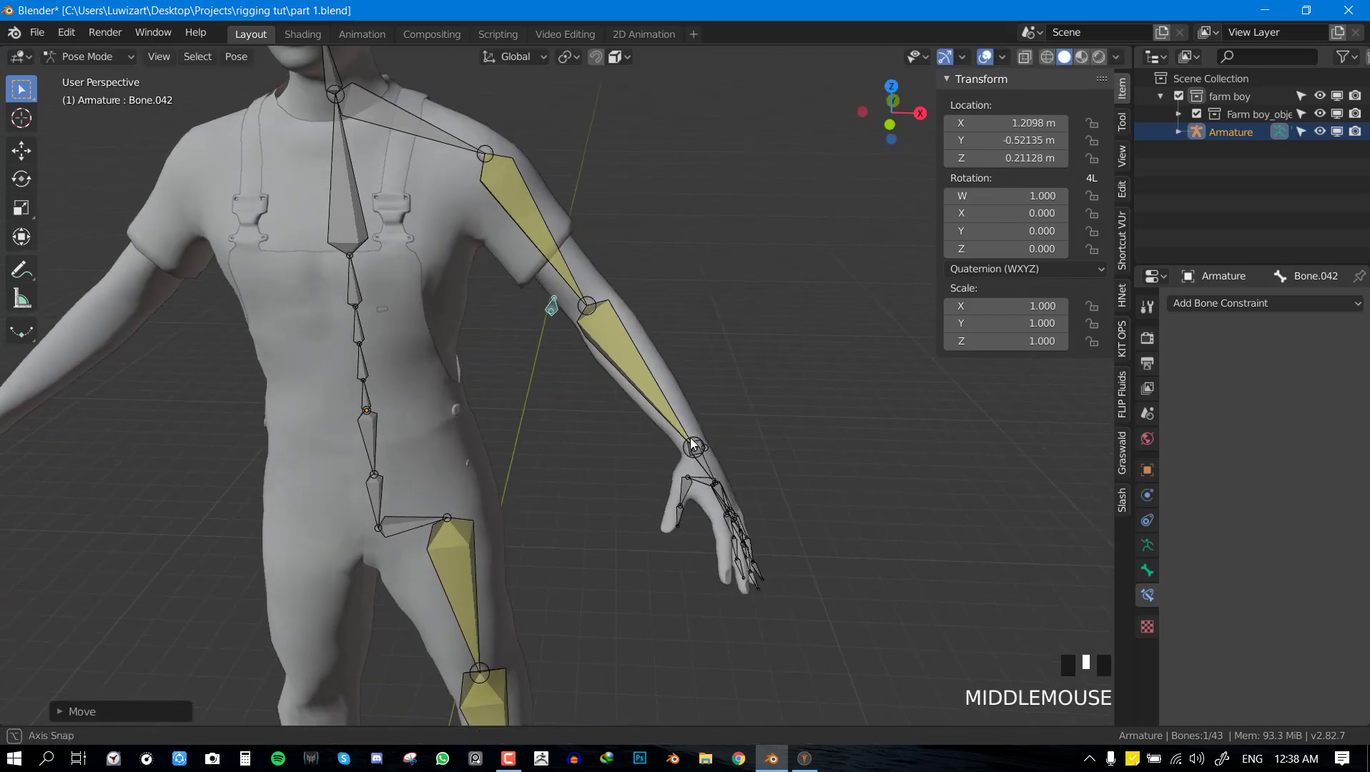
key("g")
left_click(754, 493)
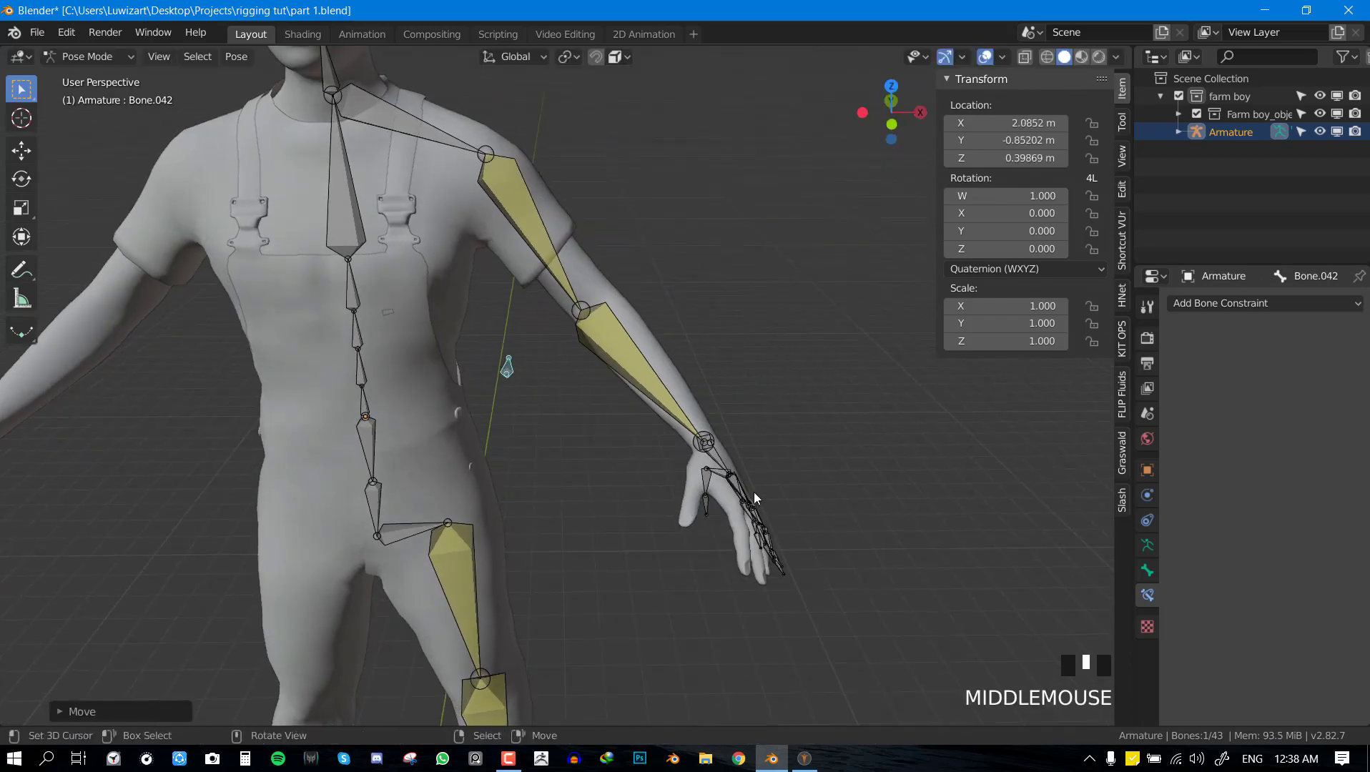
Select the hand bone and turn off Inherit Rotation in its bone relations.
right_click(714, 459)
left_click(1147, 570)
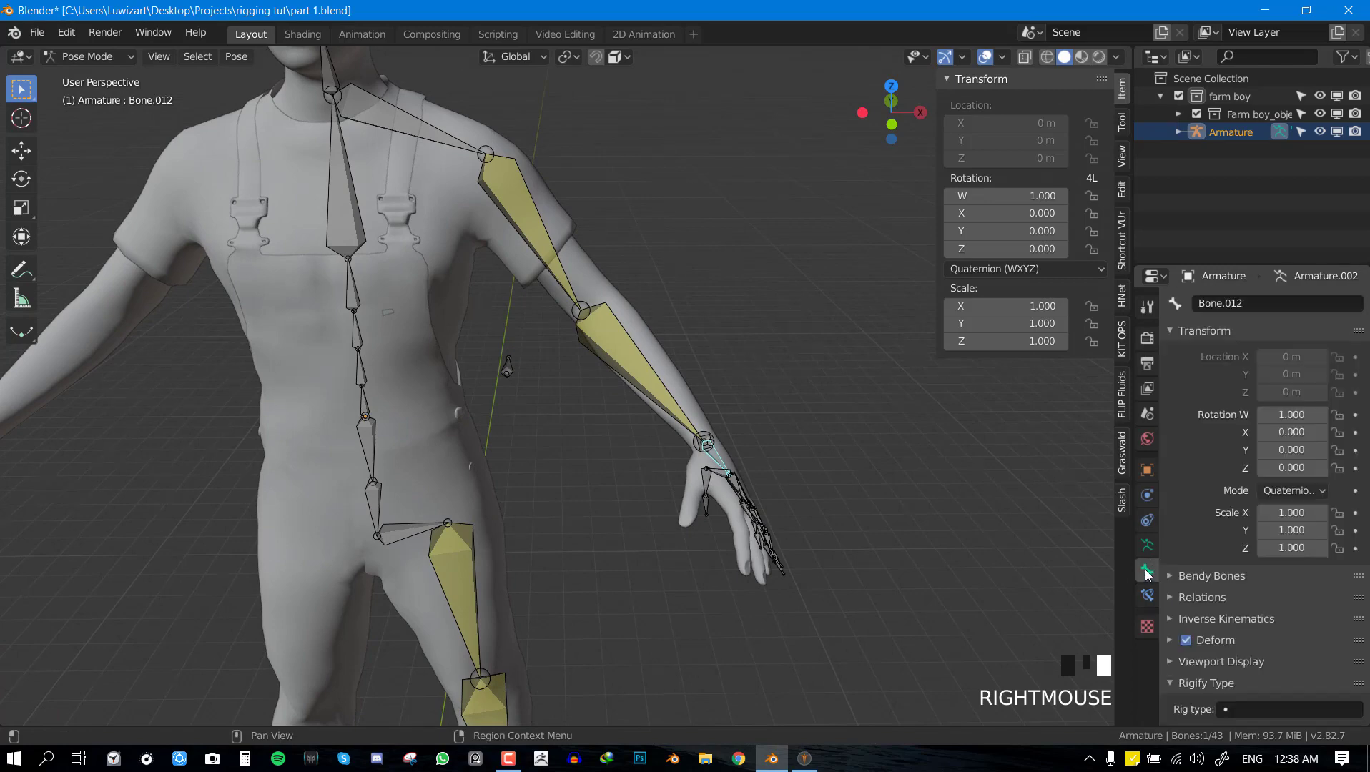
scroll(1188, 595, "down", 1)
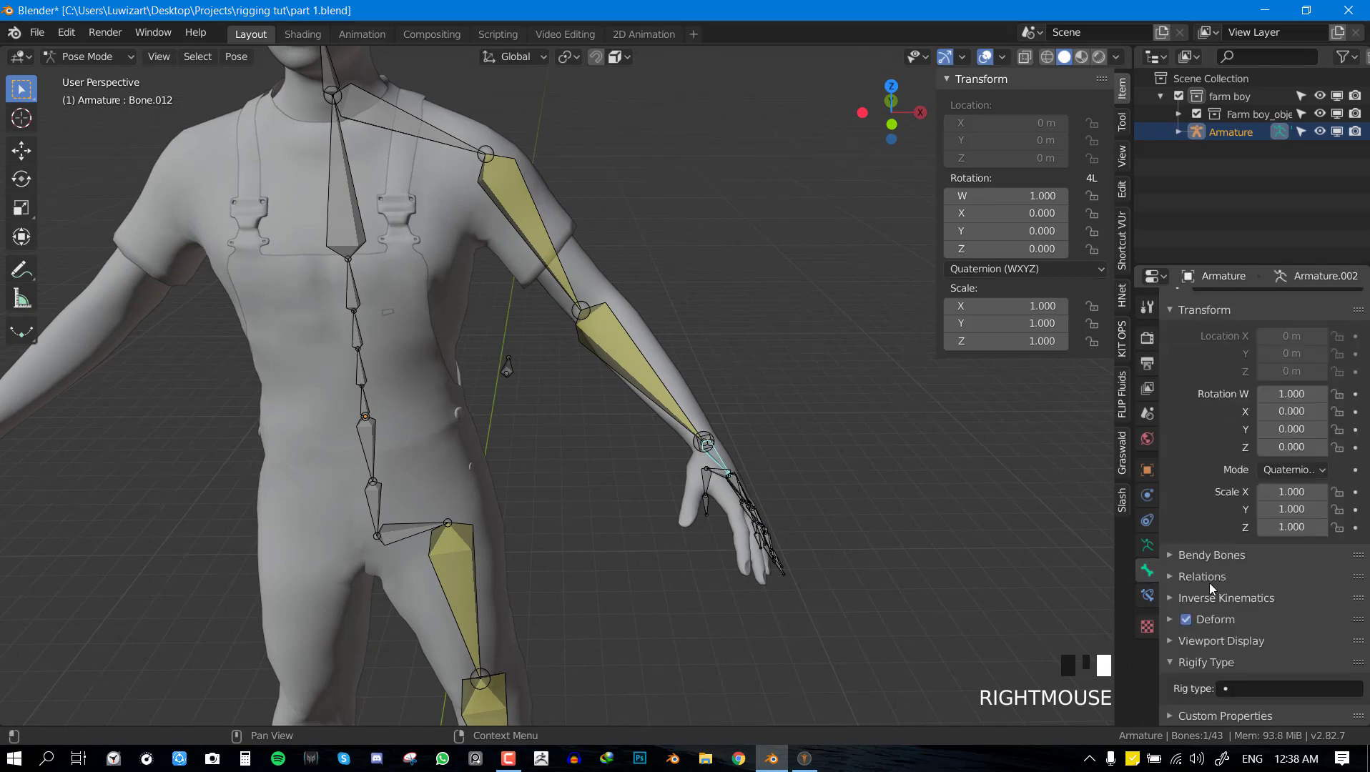
left_click(1207, 578)
scroll(1259, 586, "down", 6)
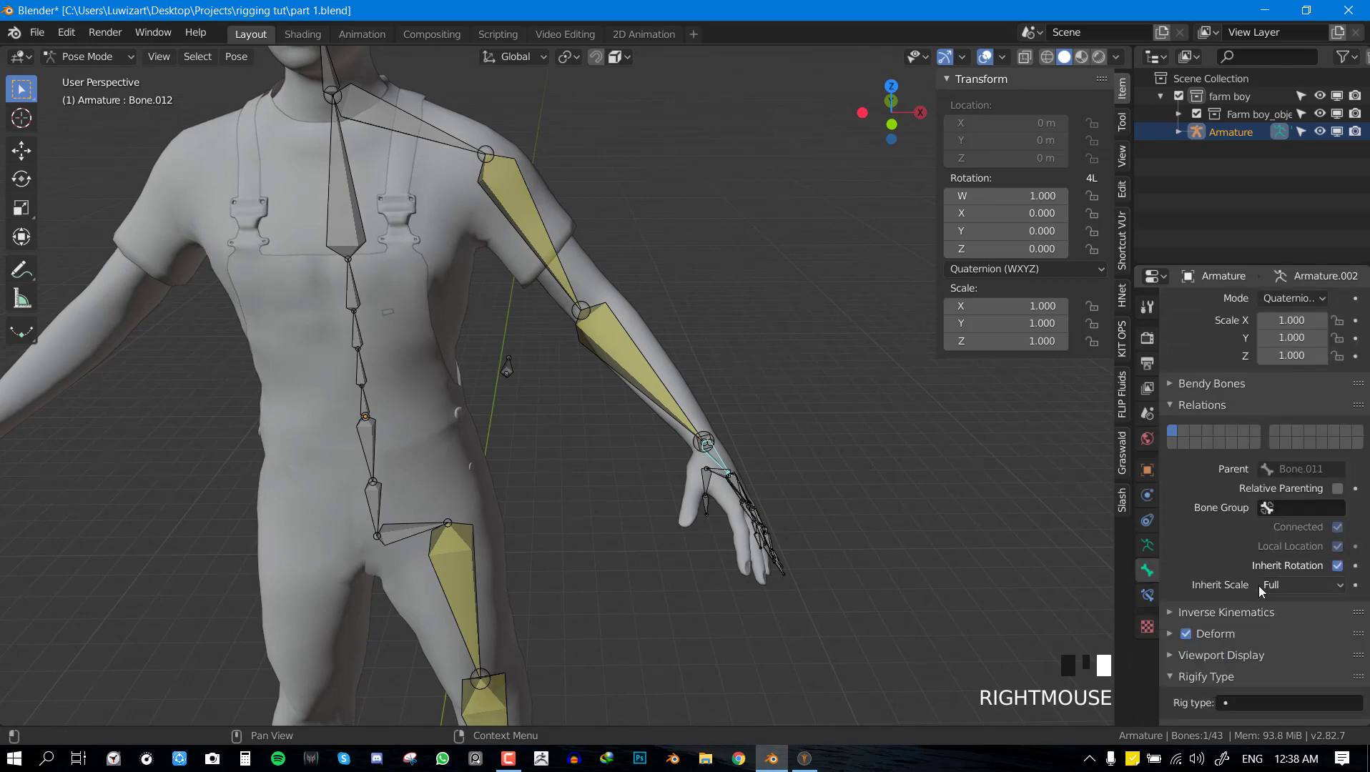
left_click(1314, 583)
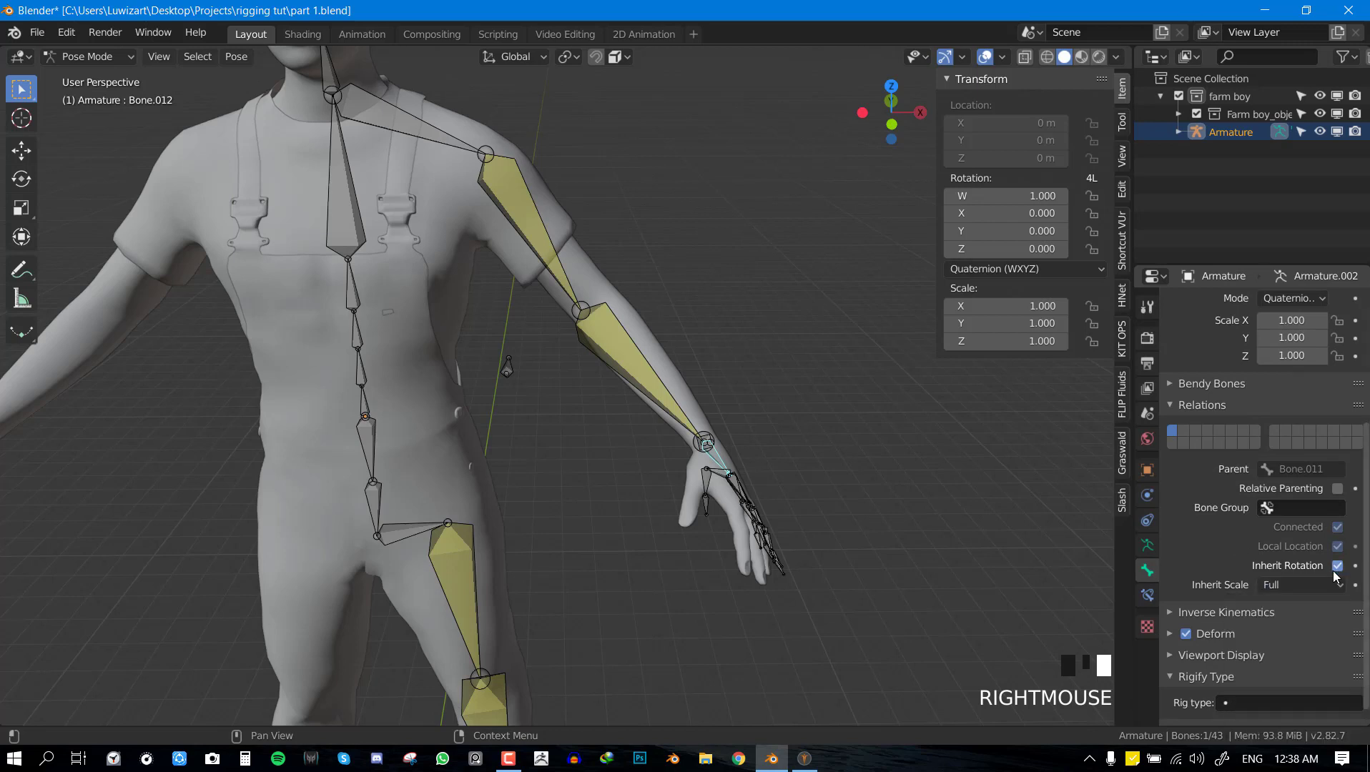
double_click(1336, 567)
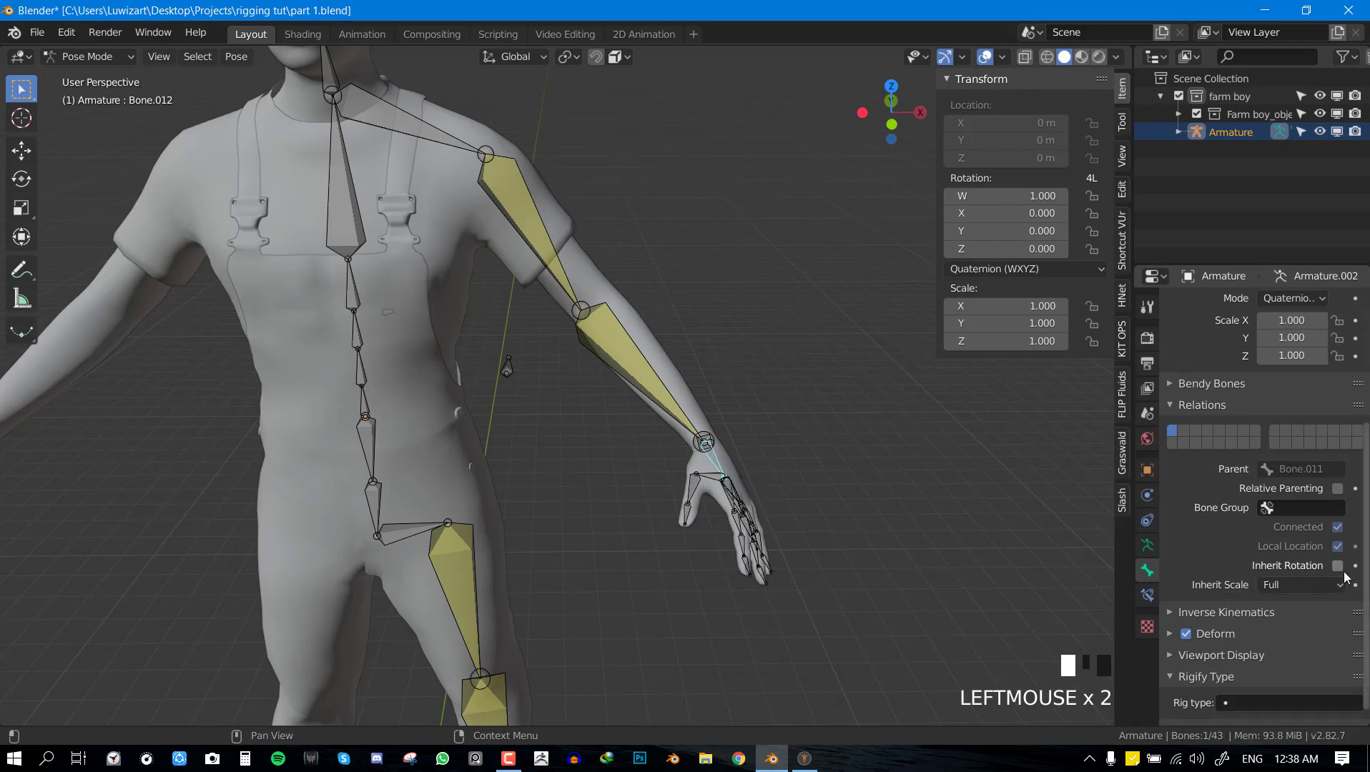
left_click(1339, 567)
left_click(1340, 569)
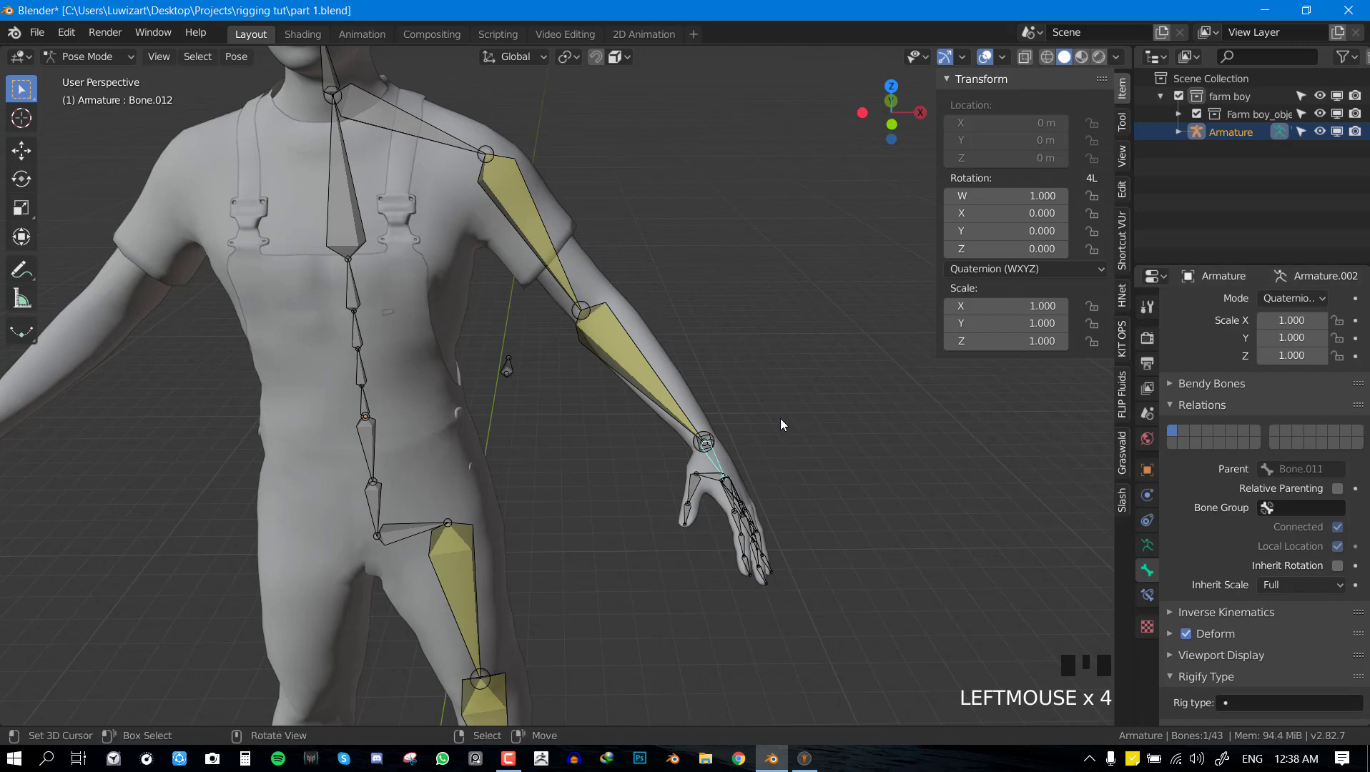
Test moving the elbow target bone outward and up, and toggle the hand bone's Inherit Rotation on and off again.
left_click(507, 368)
key("g")
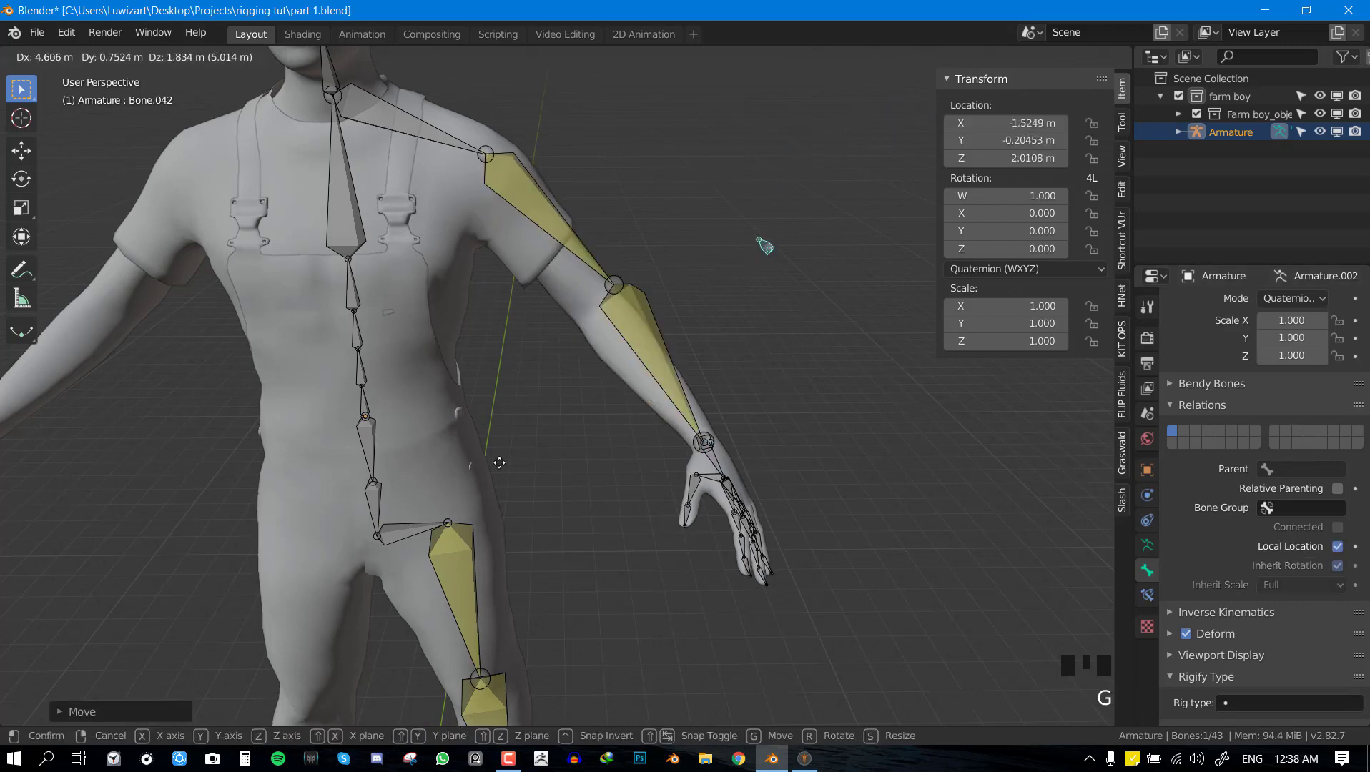
left_click(754, 225)
right_click(718, 455)
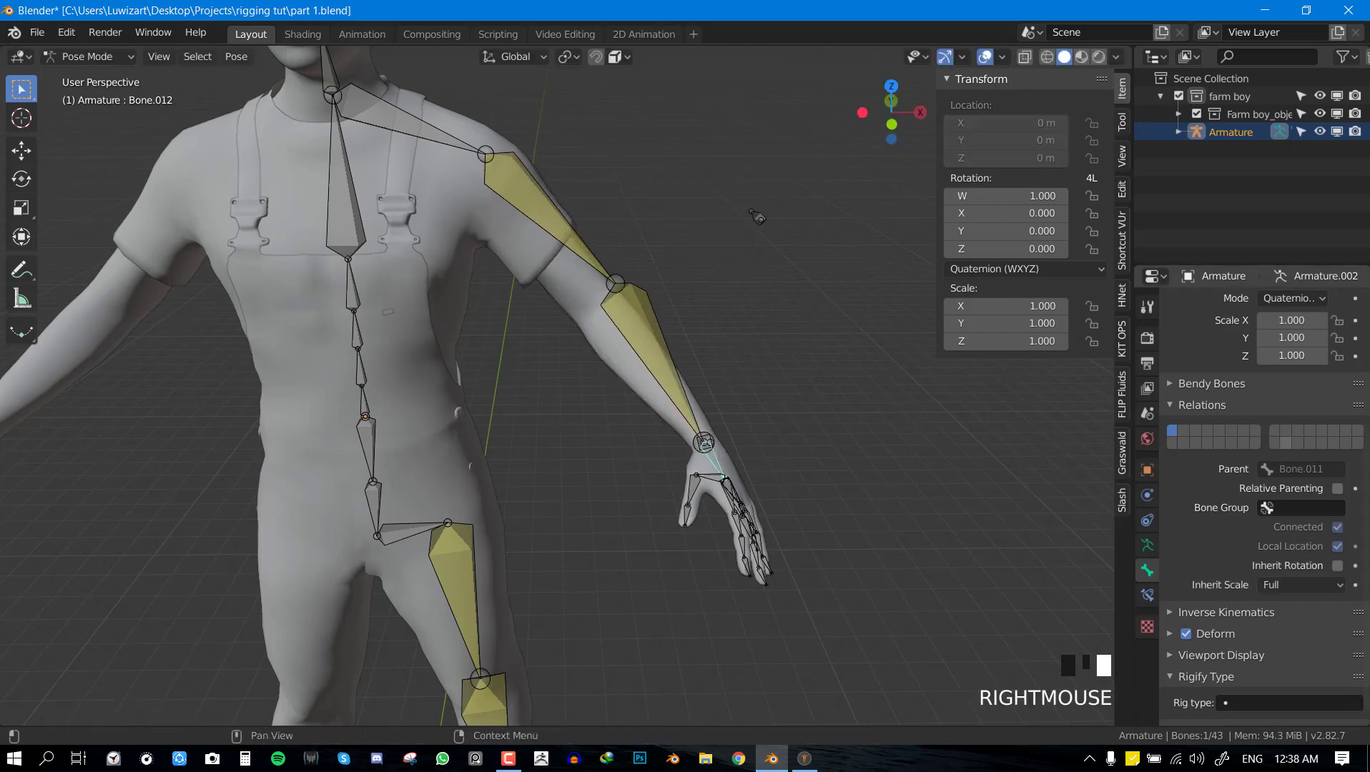
left_click(1331, 566)
left_click(1332, 566)
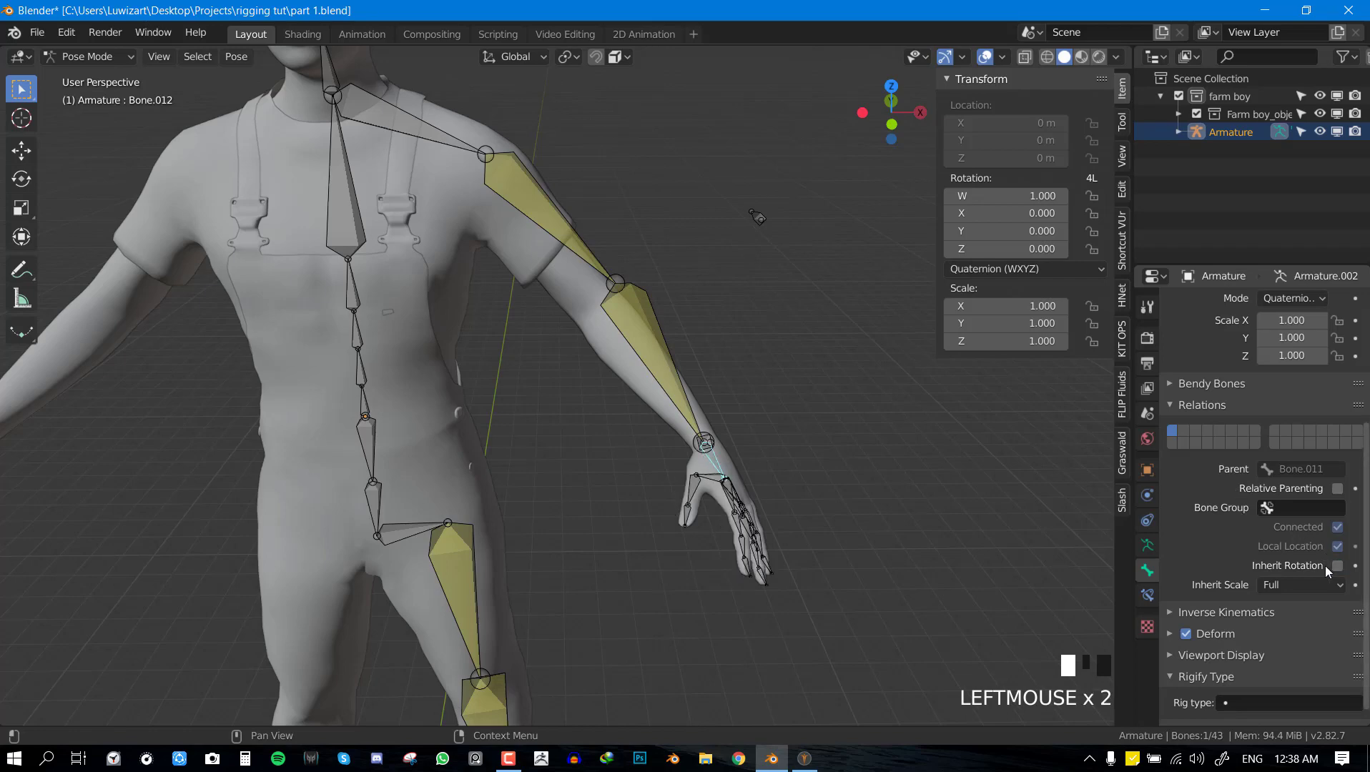
Select all bones and clear their location to return the arm to its rest position.
key("a")
key("alt+g")
key("KP_1")
middle_click_drag(701, 310, 655, 389)
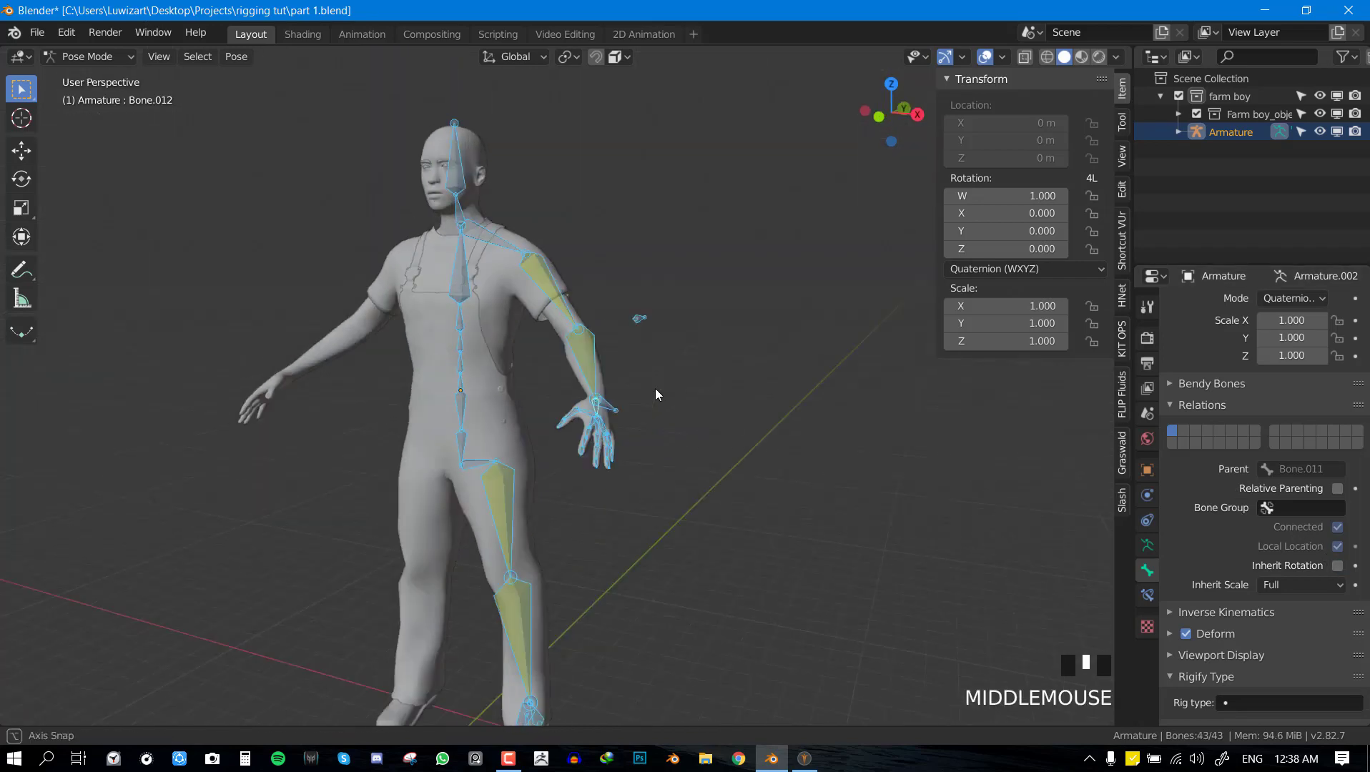
Test the arm by moving the wrist control bone across the front of the body.
scroll(498, 439, "up", 4)
middle_click_drag(498, 443, 590, 467)
right_click(590, 467)
key("g")
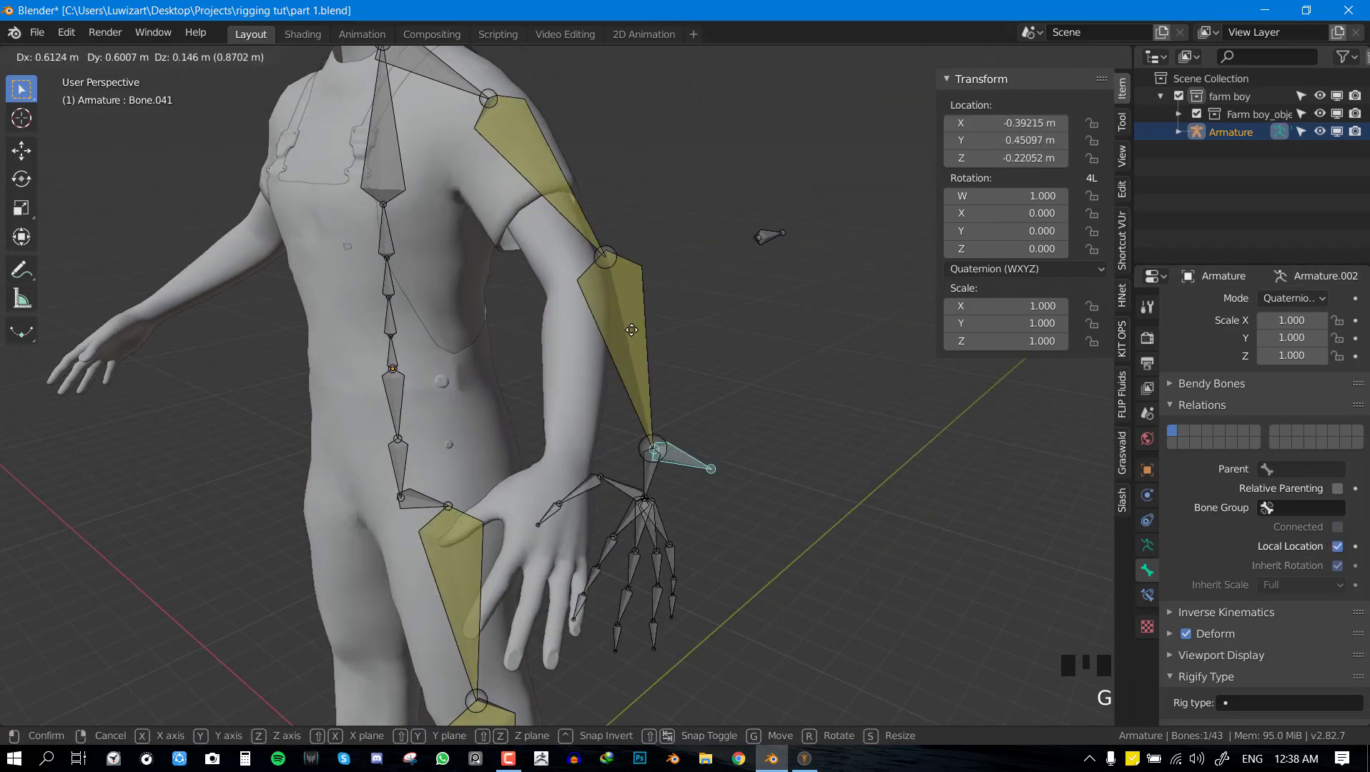
left_click(246, 402)
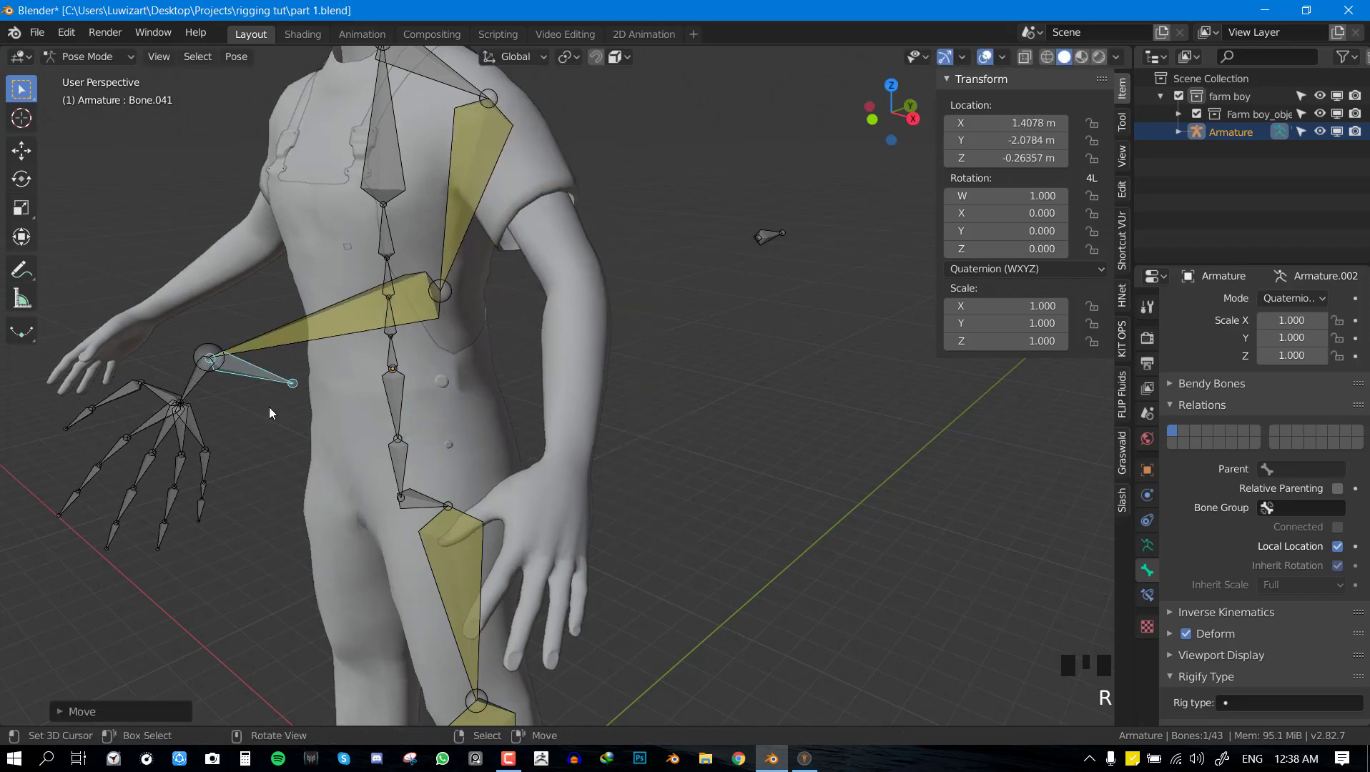
Test the hand by moving the wrist control bone out beside the arm and rotating it freely with Trackball.
scroll(373, 429, "down", 2)
middle_click_drag(372, 428, 449, 442)
key("g")
left_click(597, 411)
key("r")
key("r")
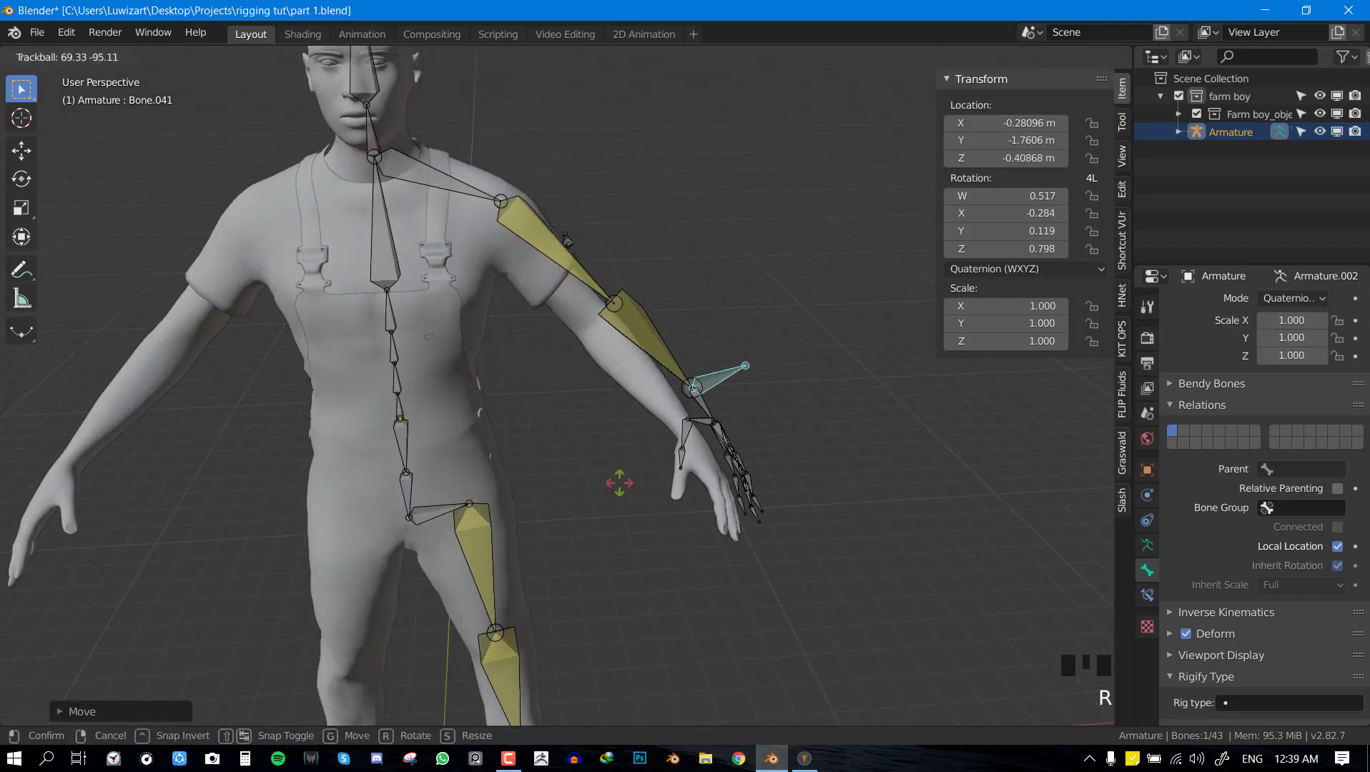
right_click(786, 399)
key("g")
right_click(812, 405)
Select all bones and clear their rotation and location.
key("a")
key("alt+r")
key("alt+g")
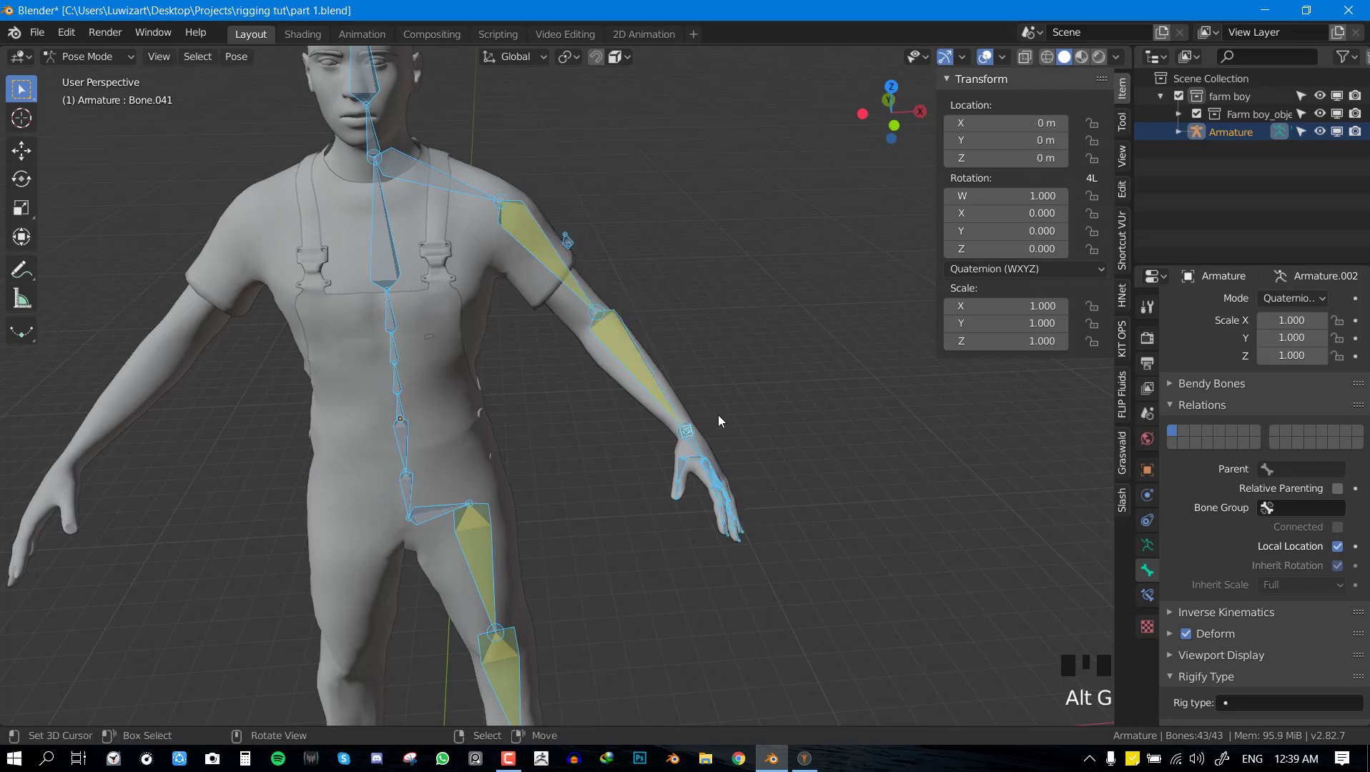
scroll(761, 443, "up", 2)
middle_click_drag(718, 415, 743, 449)
key("Tab")
key("KP_1")
scroll(759, 440, "down", 2)
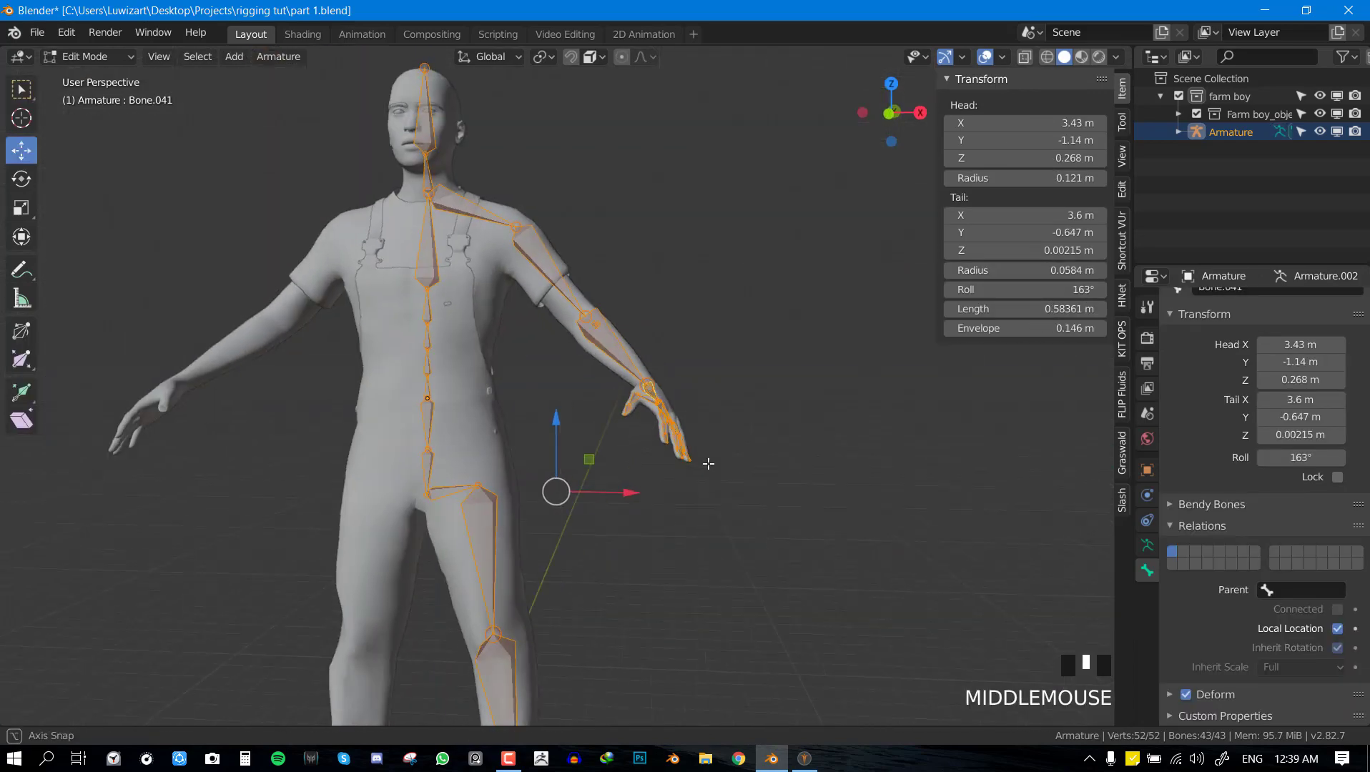
scroll(713, 459, "up", 3)
middle_click_drag(654, 441, 659, 452)
key("Tab")
right_click(659, 452)
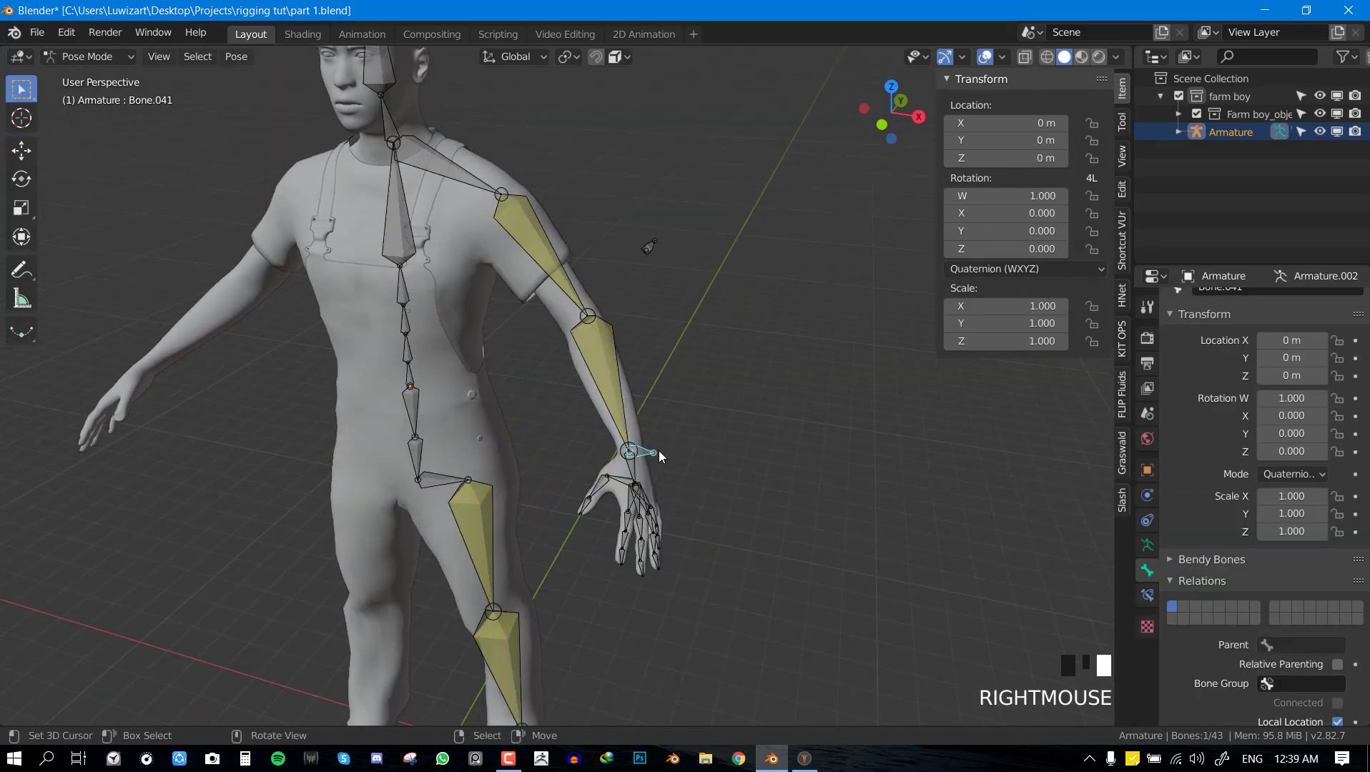
Select every bone of the armature in Edit Mode and recalculate the bone roll to Global +Y Axis.
key("KP_1")
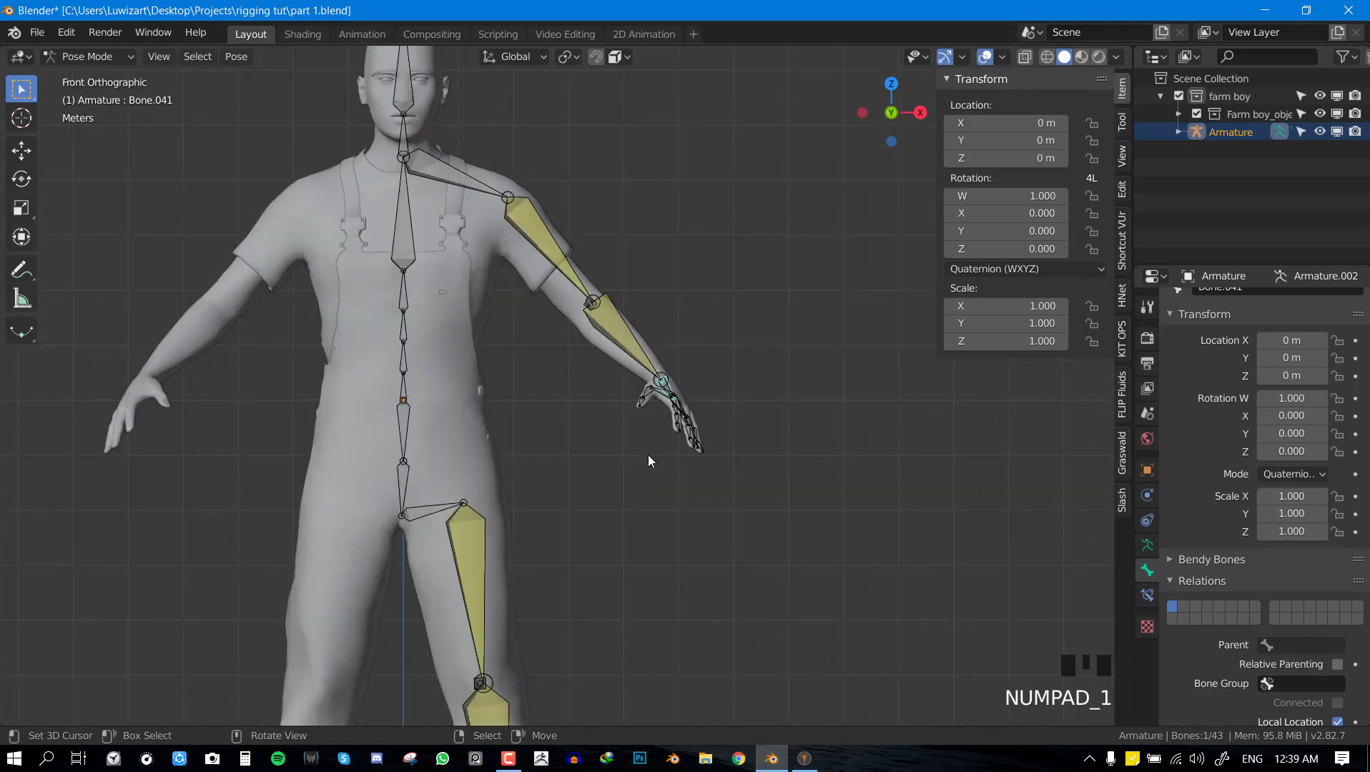
middle_click_drag(589, 493, 615, 425, "shift")
scroll(618, 424, "down", 3)
key("Tab")
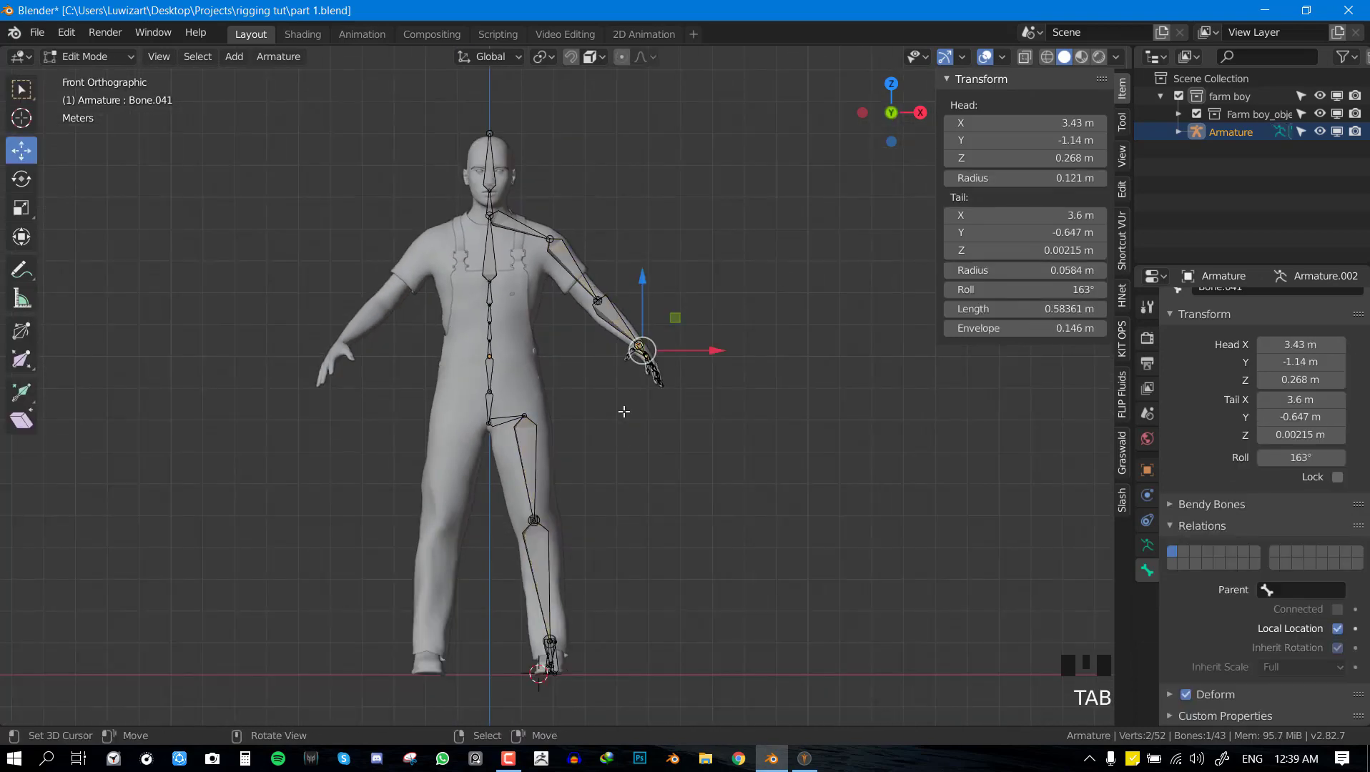
key("a")
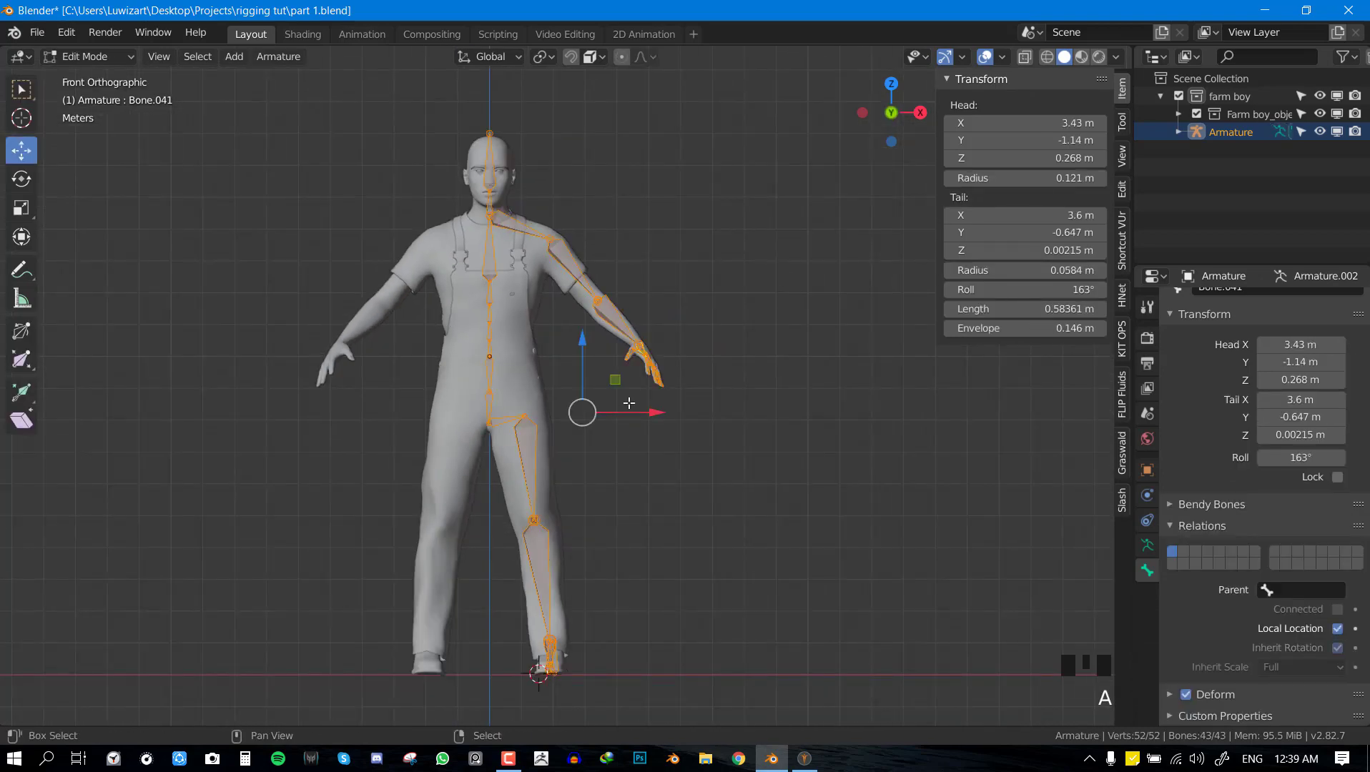
key("shift+n")
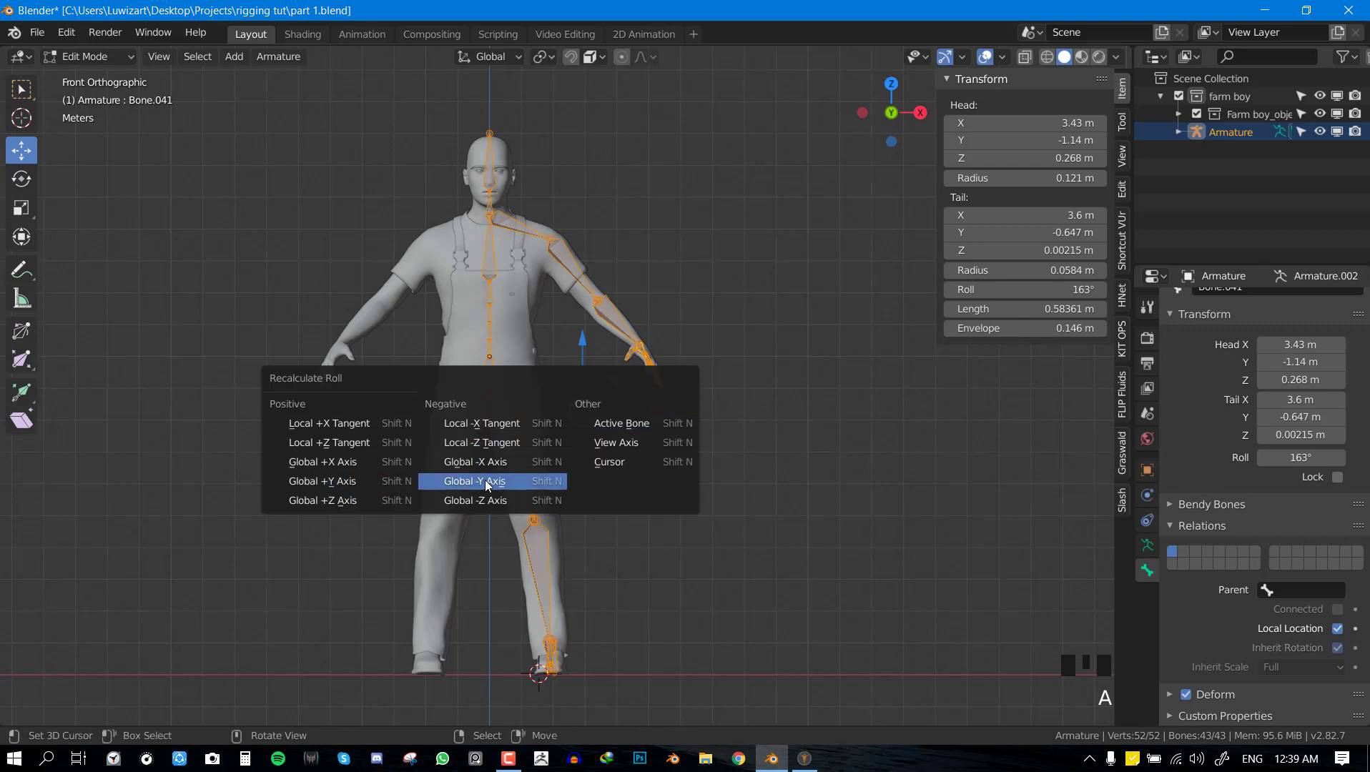
left_click(351, 490)
In Pose Mode, add a Child Of constraint to the hand bone with the wrist control bone as its target.
middle_click_drag(400, 479, 620, 454)
key("ctrl+Tab")
right_click(650, 401)
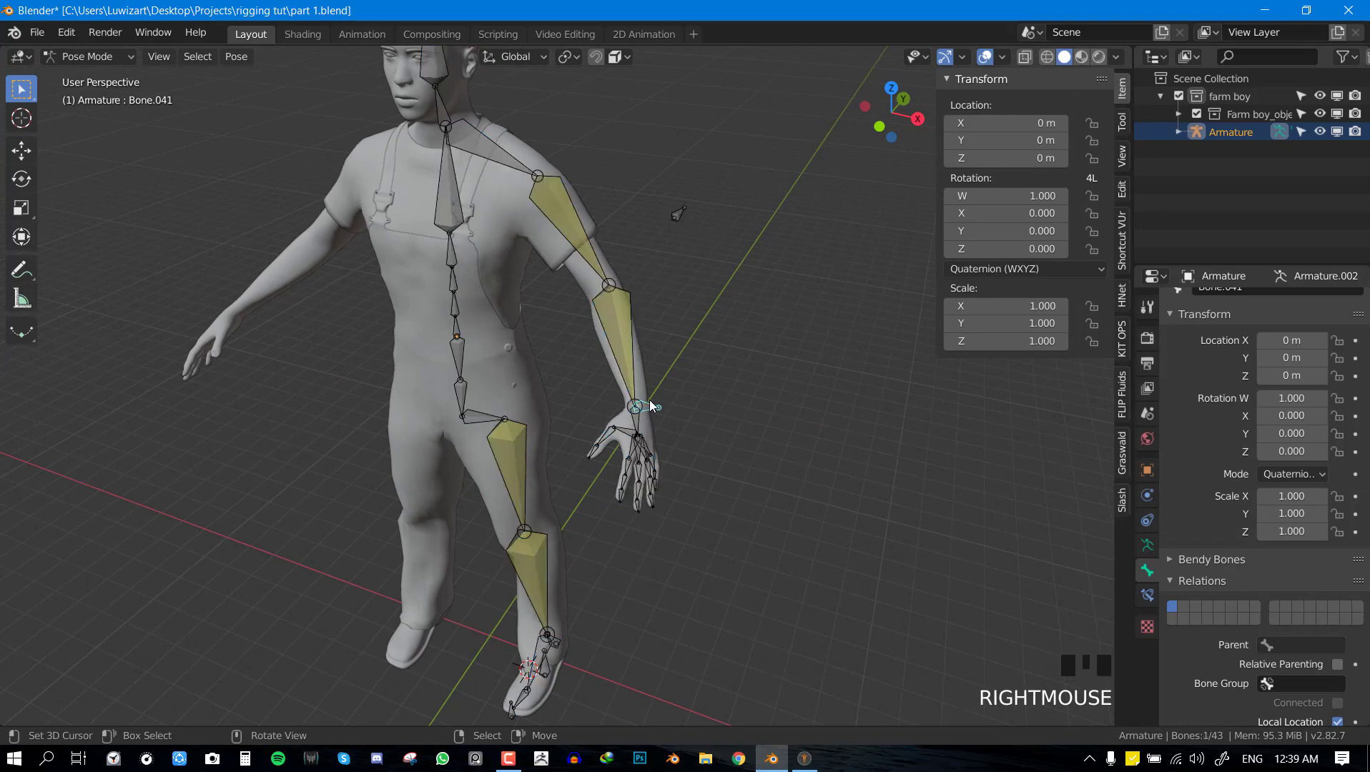
scroll(650, 405, "up", 3)
middle_click_drag(727, 438, 666, 410, "shift")
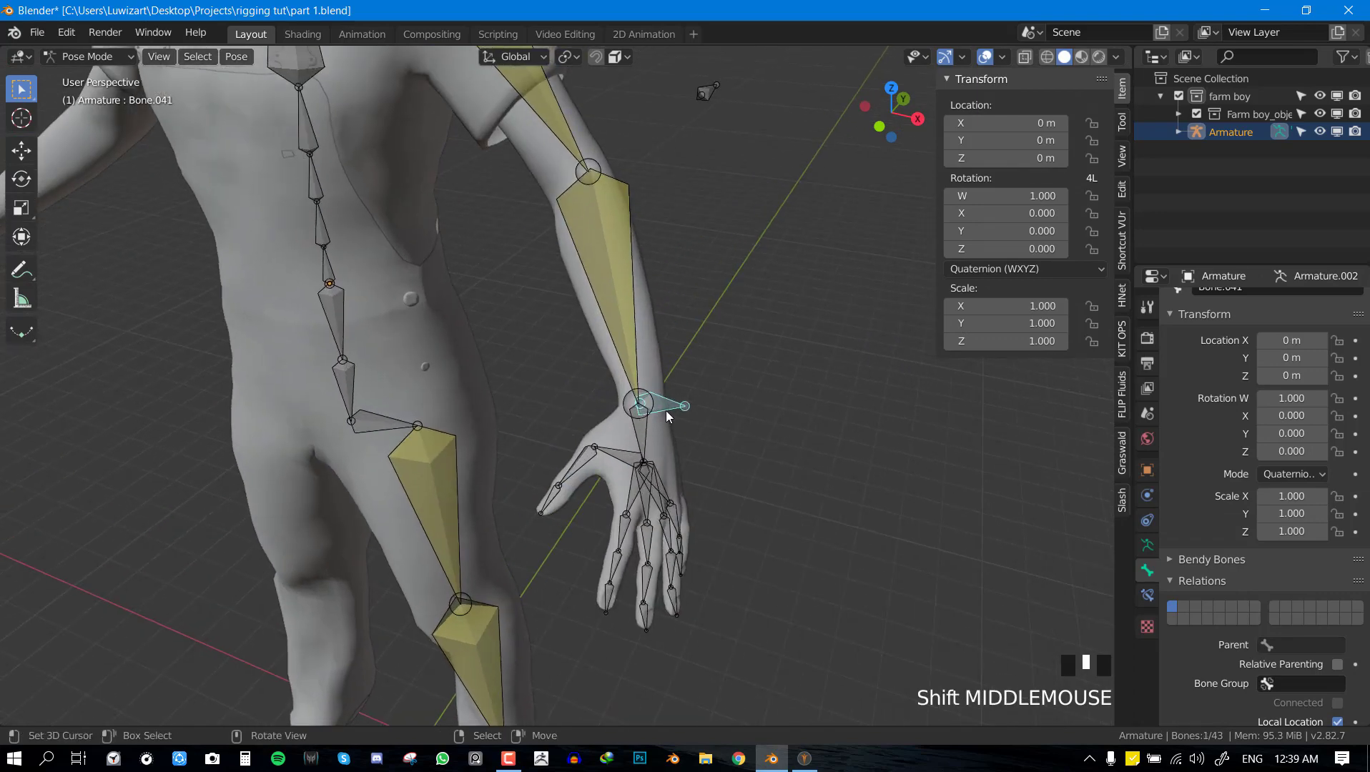
key("g")
key("Escape")
right_click(641, 427, "shift")
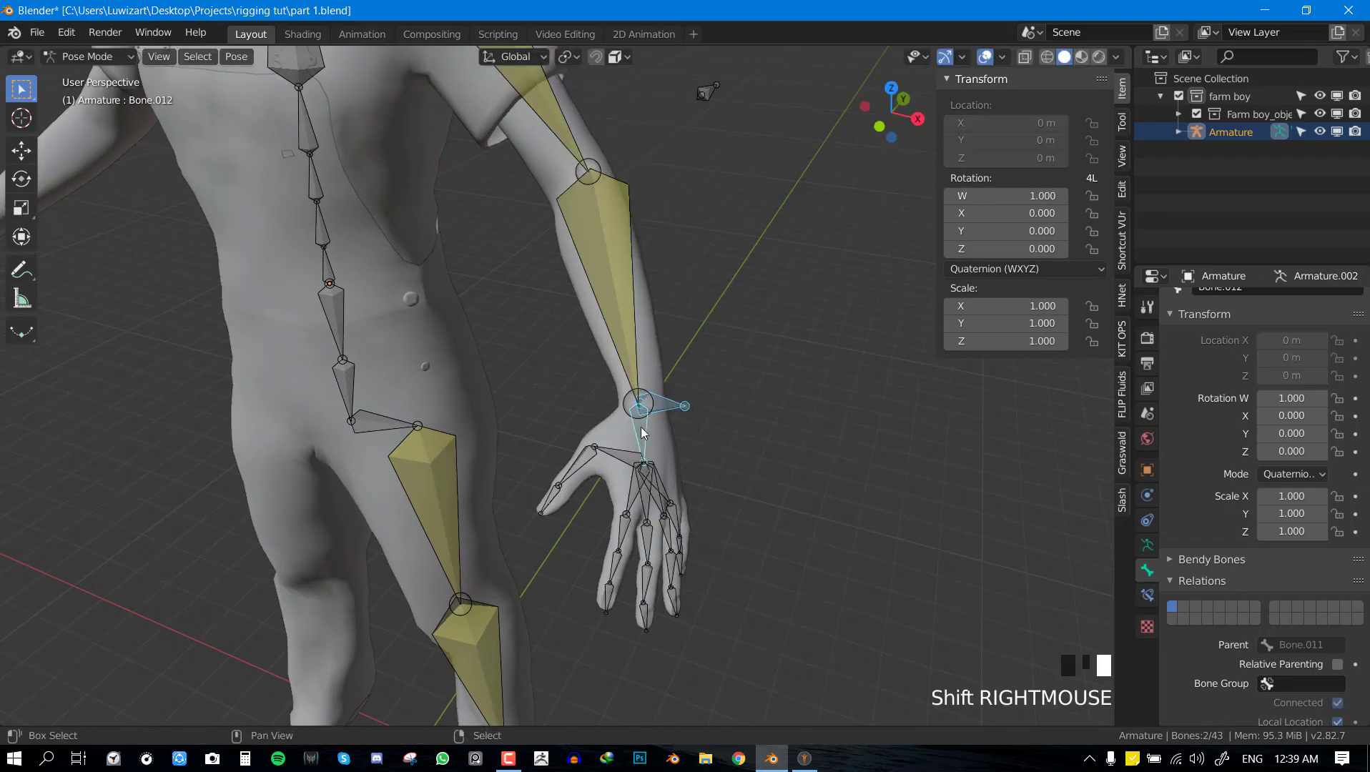
key("ctrl+shift+c")
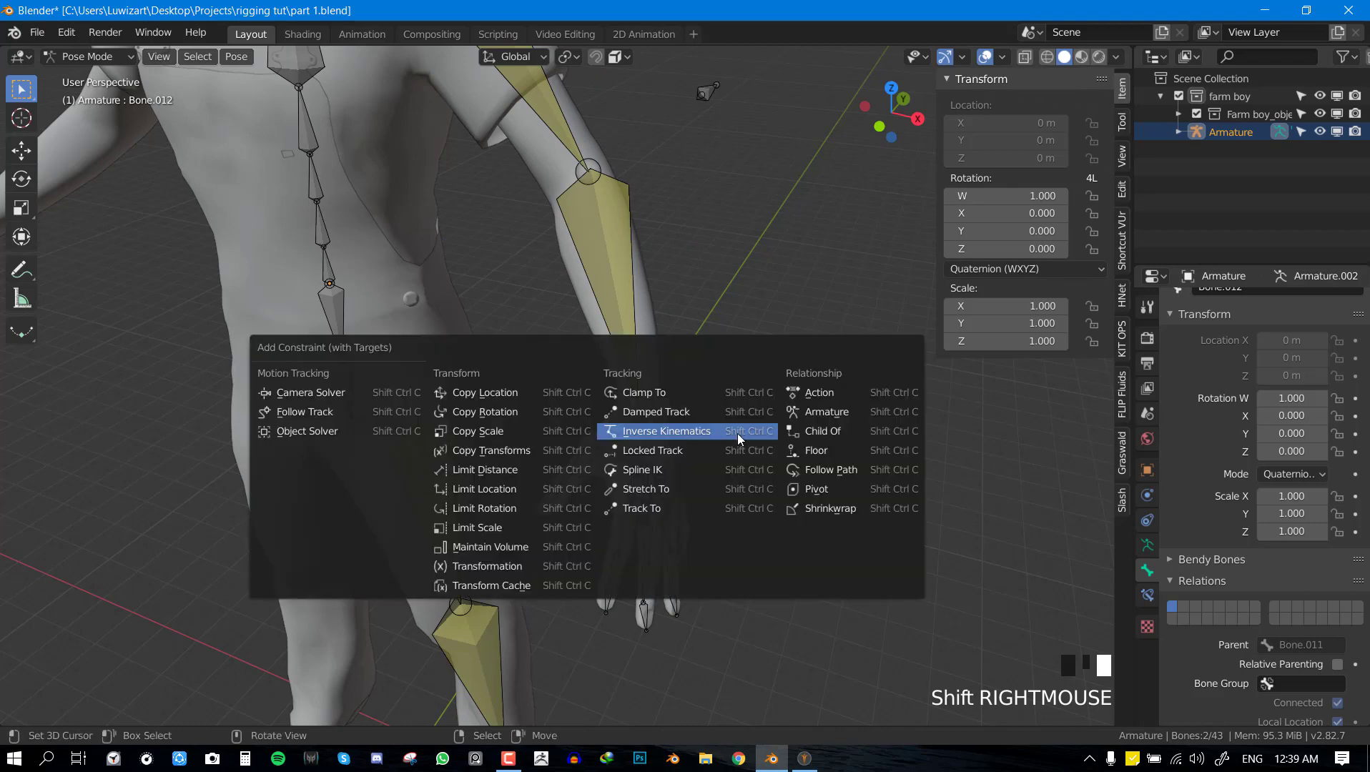
left_click(840, 427)
Set the inverse of the hand bone's Child Of constraint.
left_click(1148, 547)
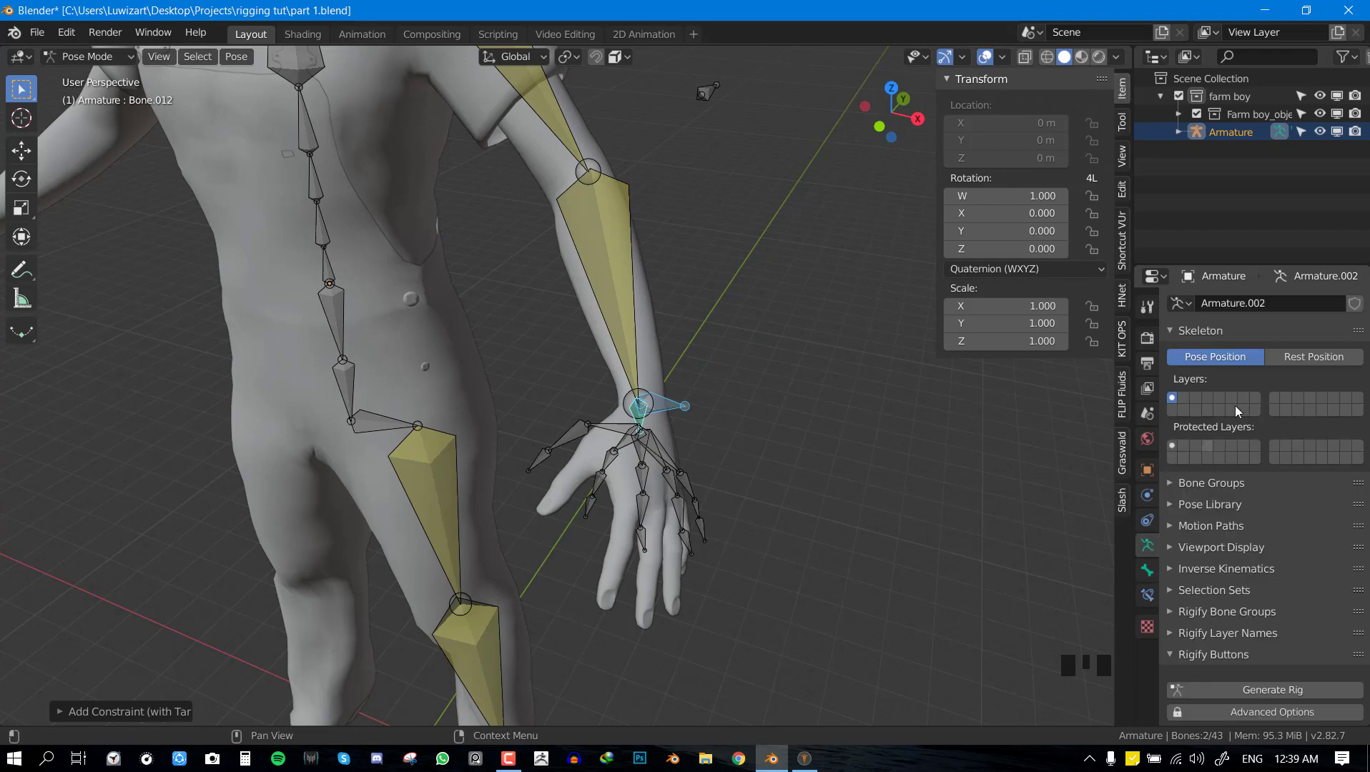
left_click(1147, 595)
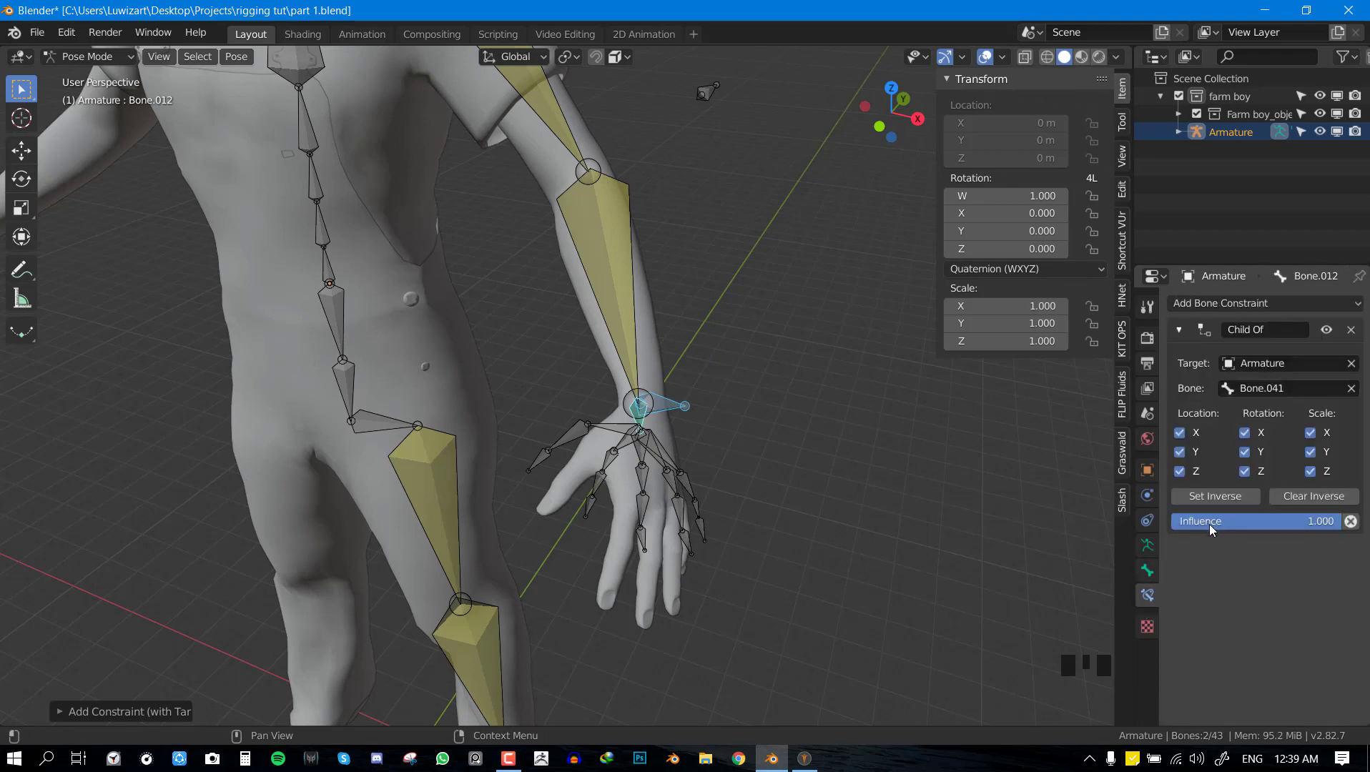
left_click(1215, 498)
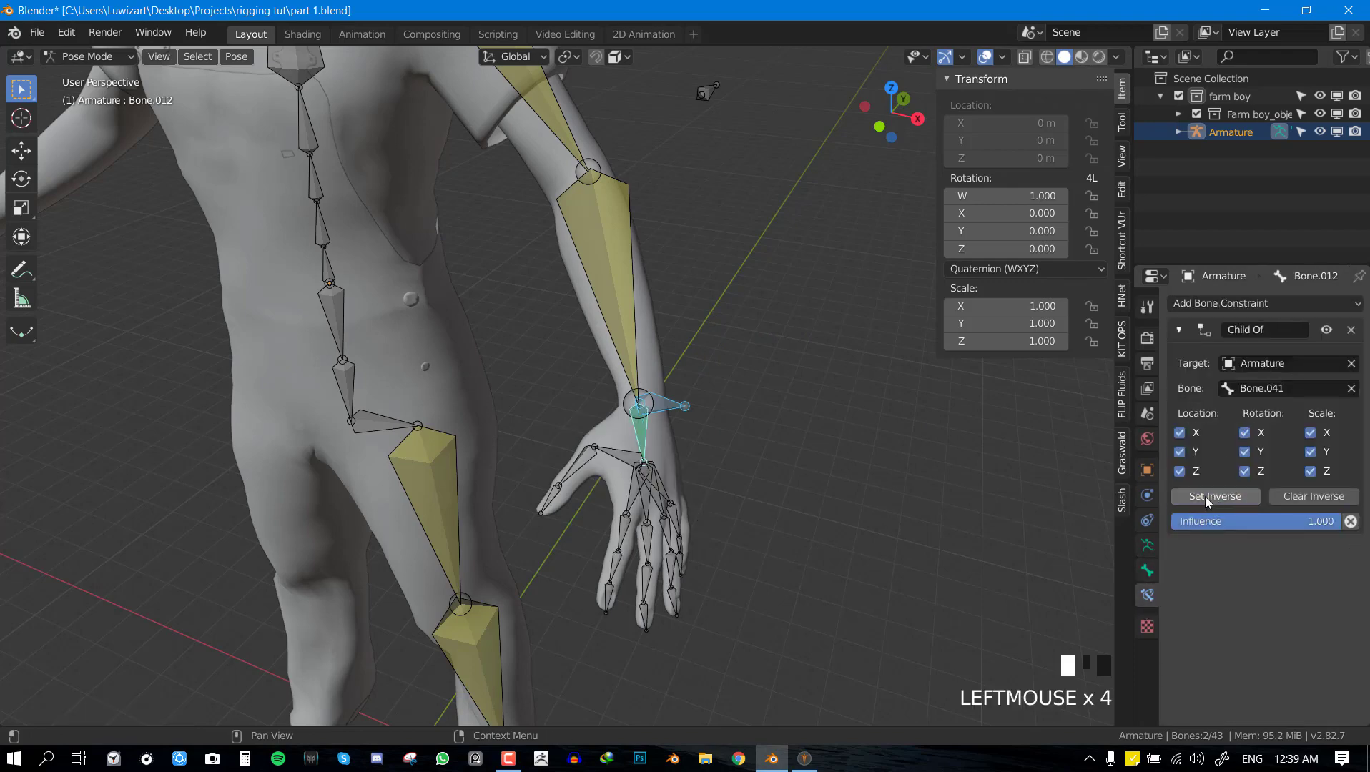
Test the constrained hand by moving, rotating and scaling up the wrist control bone.
left_click(693, 411)
key("g")
left_click(614, 341)
key("r")
key("r")
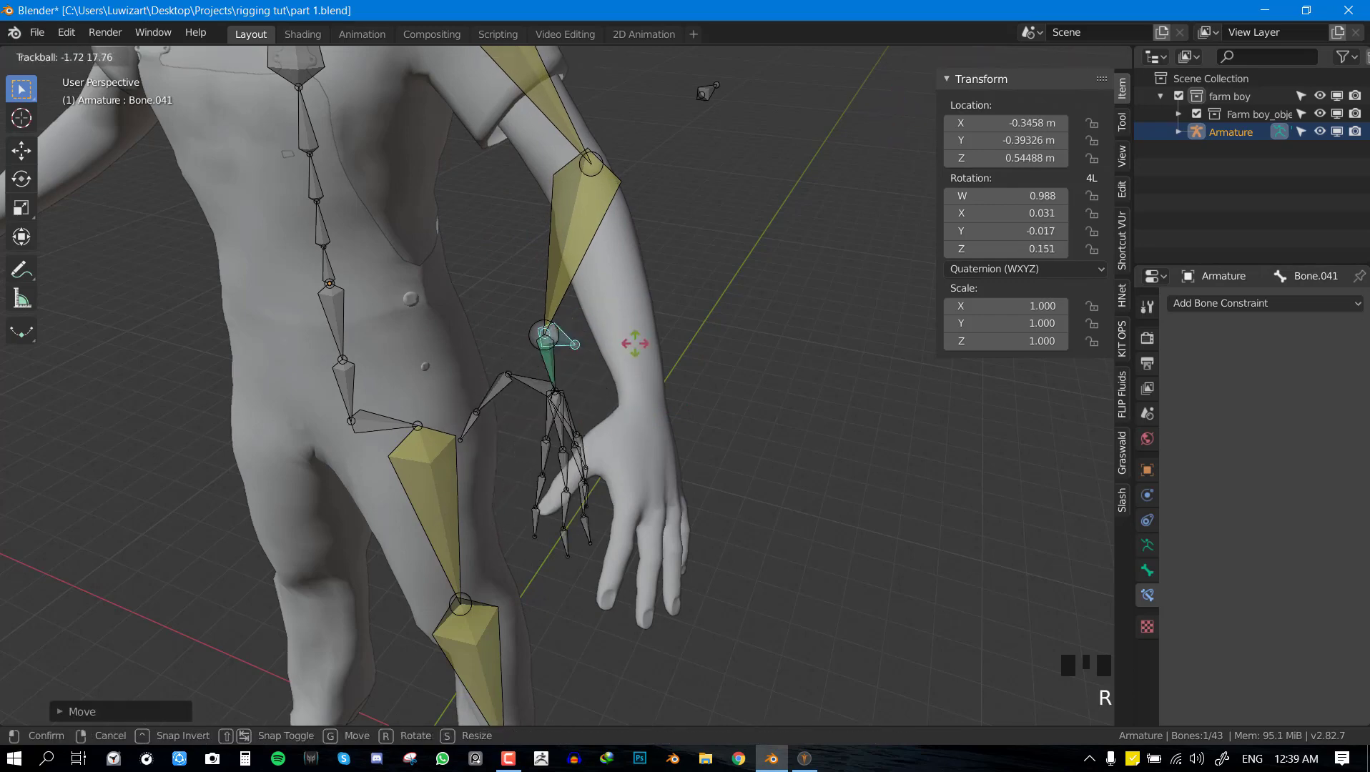
left_click(513, 419)
key("s")
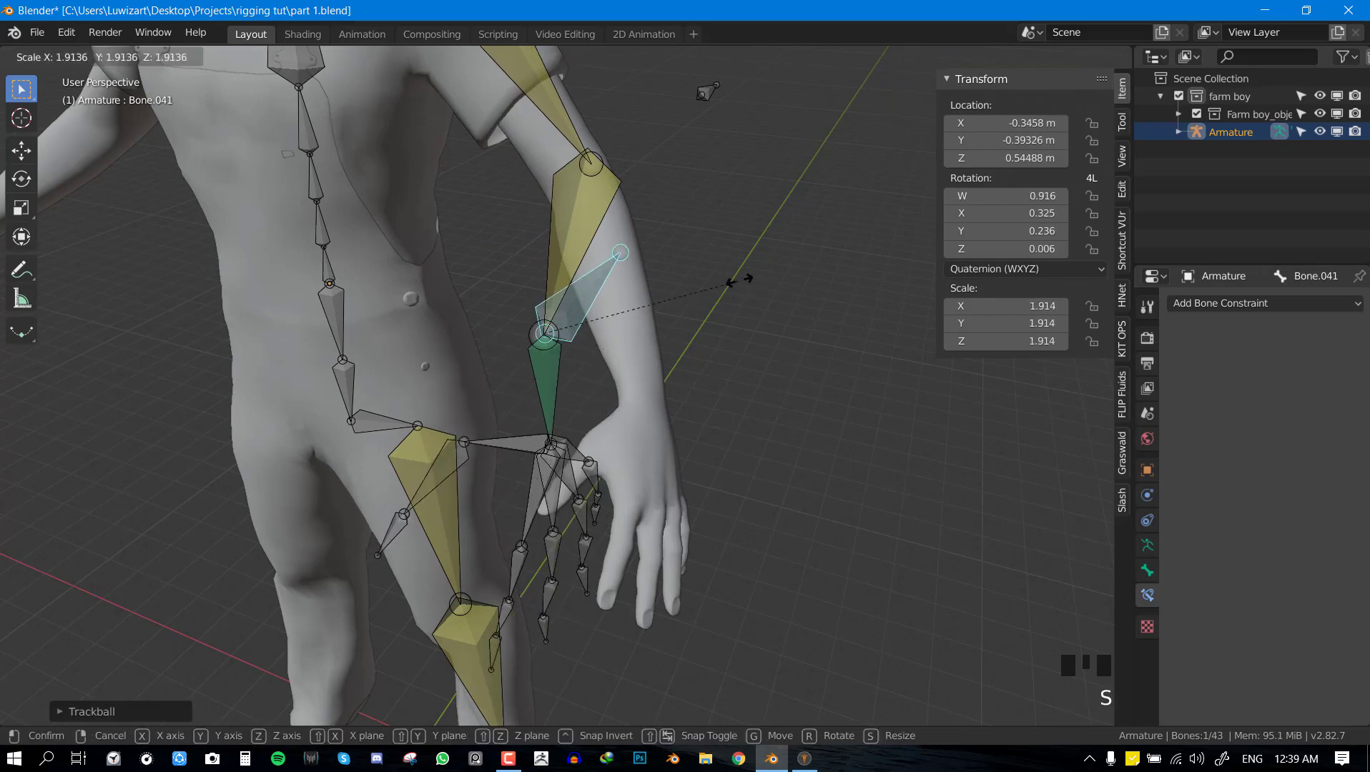
left_click(734, 286)
Select all bones and clear their location and rotation to bring the arm back to its rest pose.
key("a")
key("alt+g")
key("alt+r")
key("KP_1")
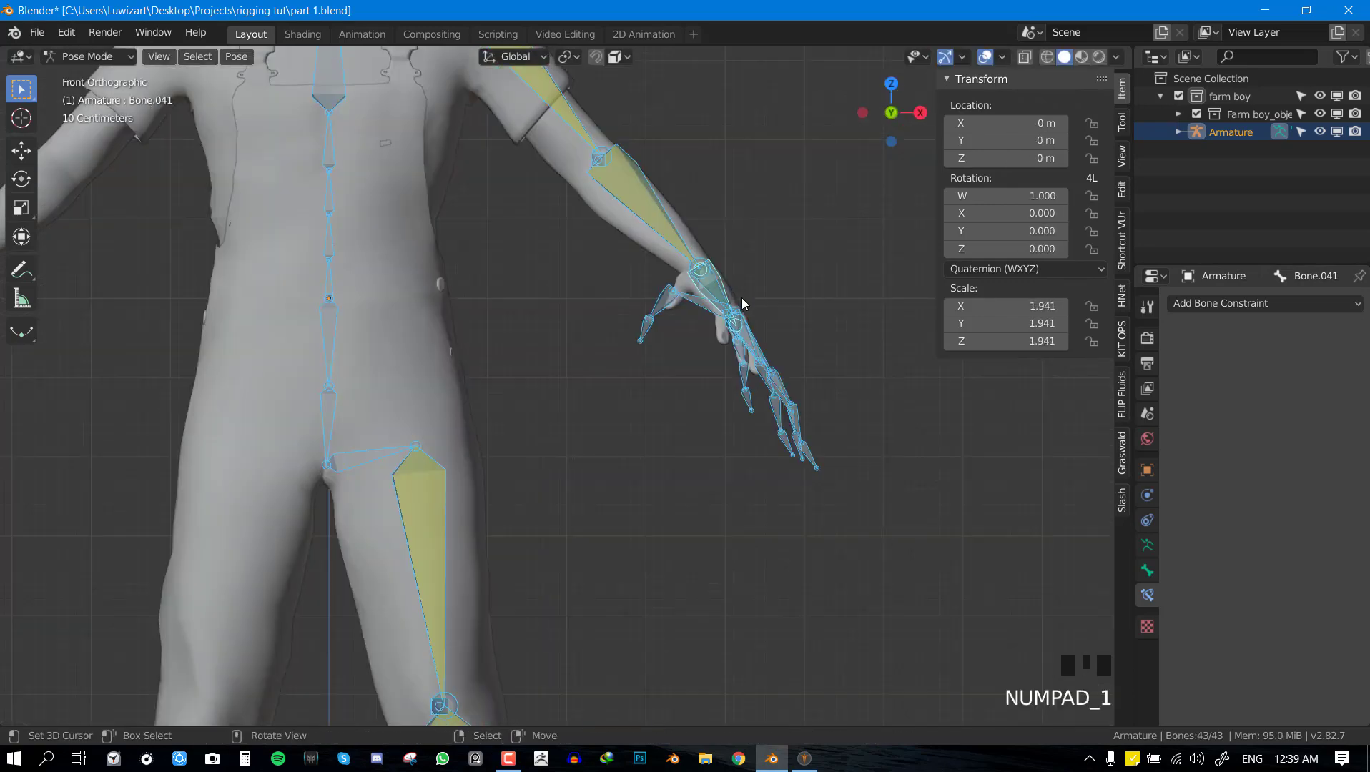
Hide the viewport sidebar, deselect all bones in Pose Mode and save the file.
scroll(746, 296, "down", 3)
key("n")
key("Tab")
key("a")
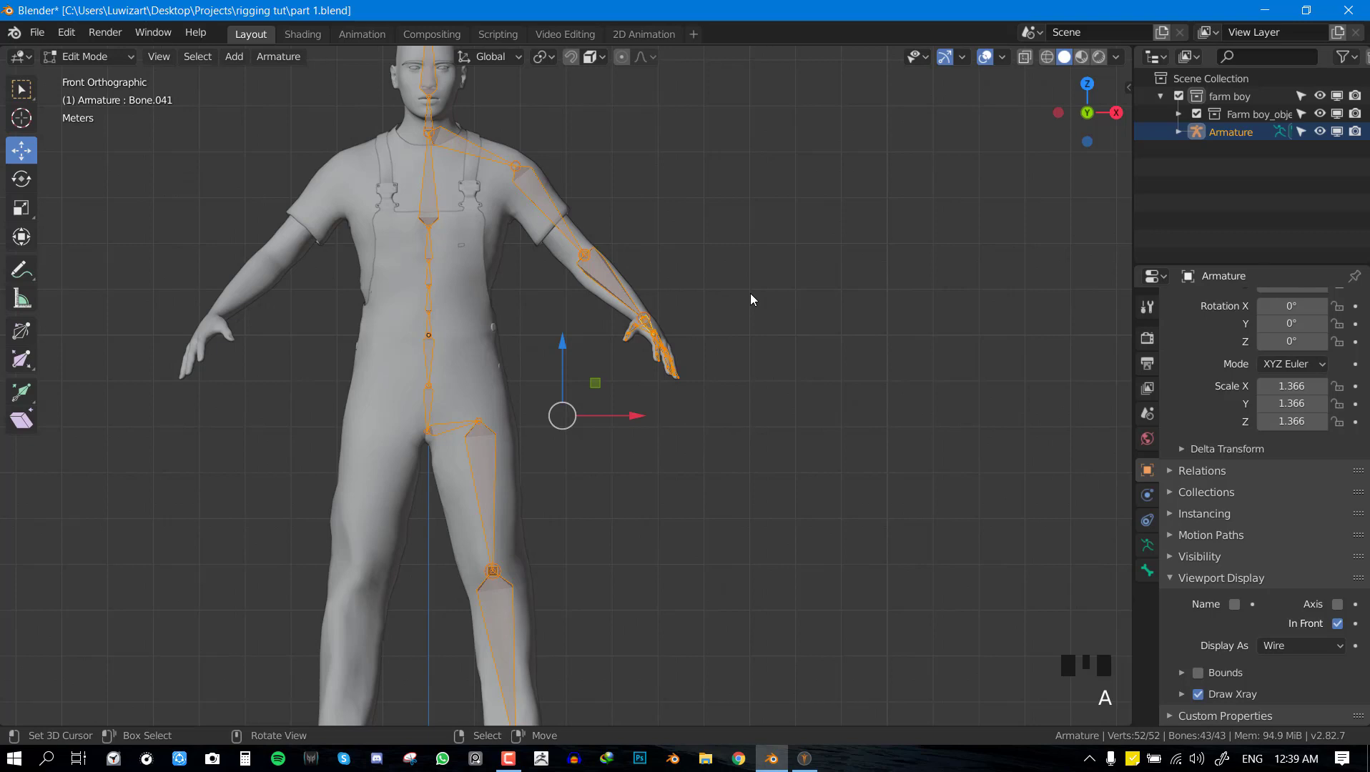
key("ctrl+Tab")
scroll(759, 318, "down", 4)
key("alt+a")
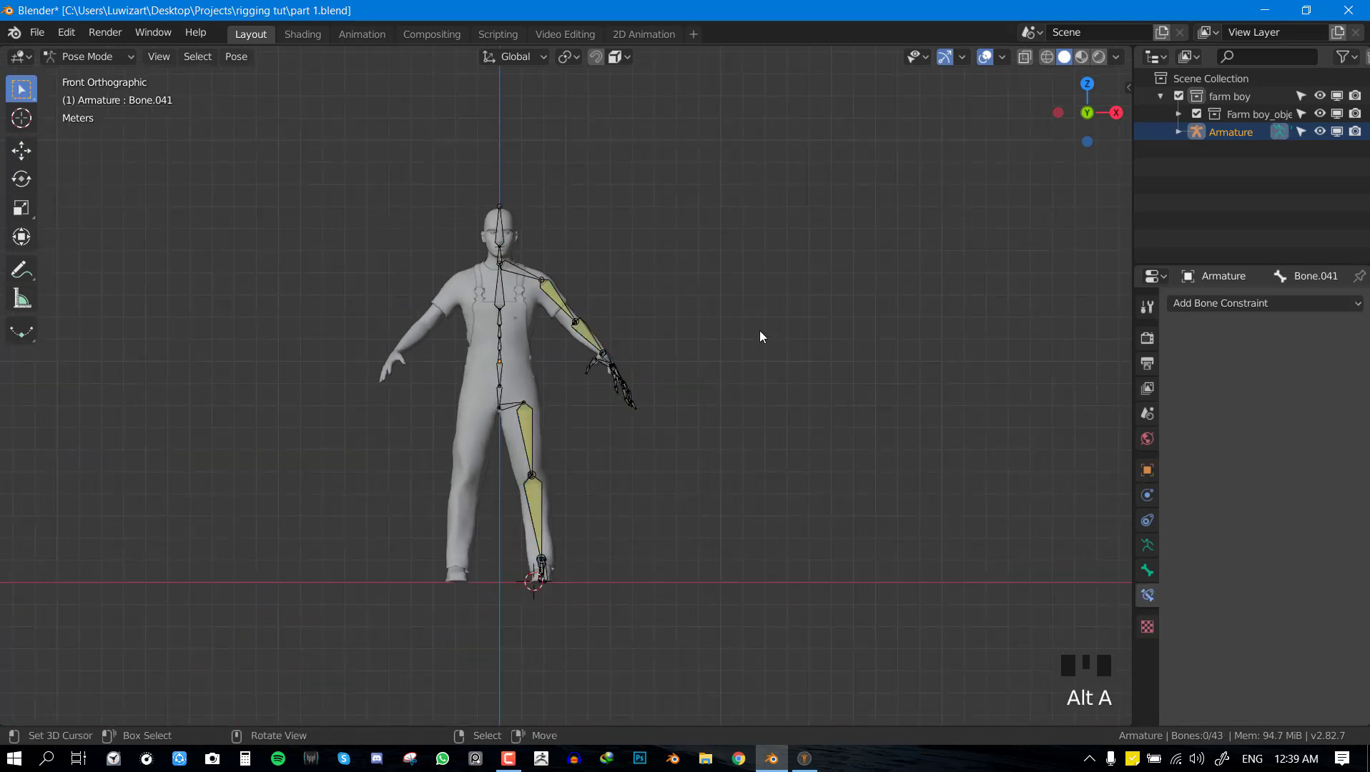
key("ctrl+s")
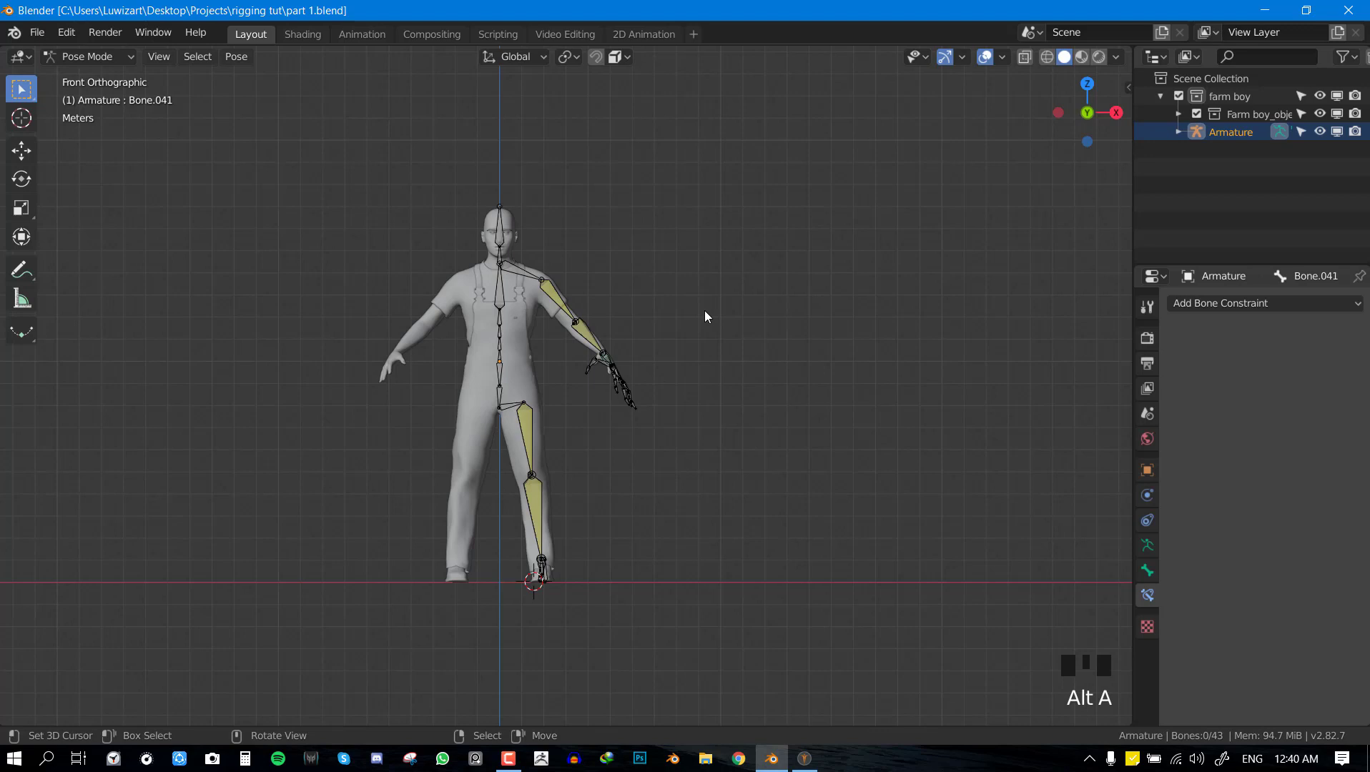
Select the wrist control bone, try moving it, and clear its scale.
middle_click_drag(448, 435, 572, 394)
scroll(596, 278, "up", 3)
right_click(572, 392)
key("g")
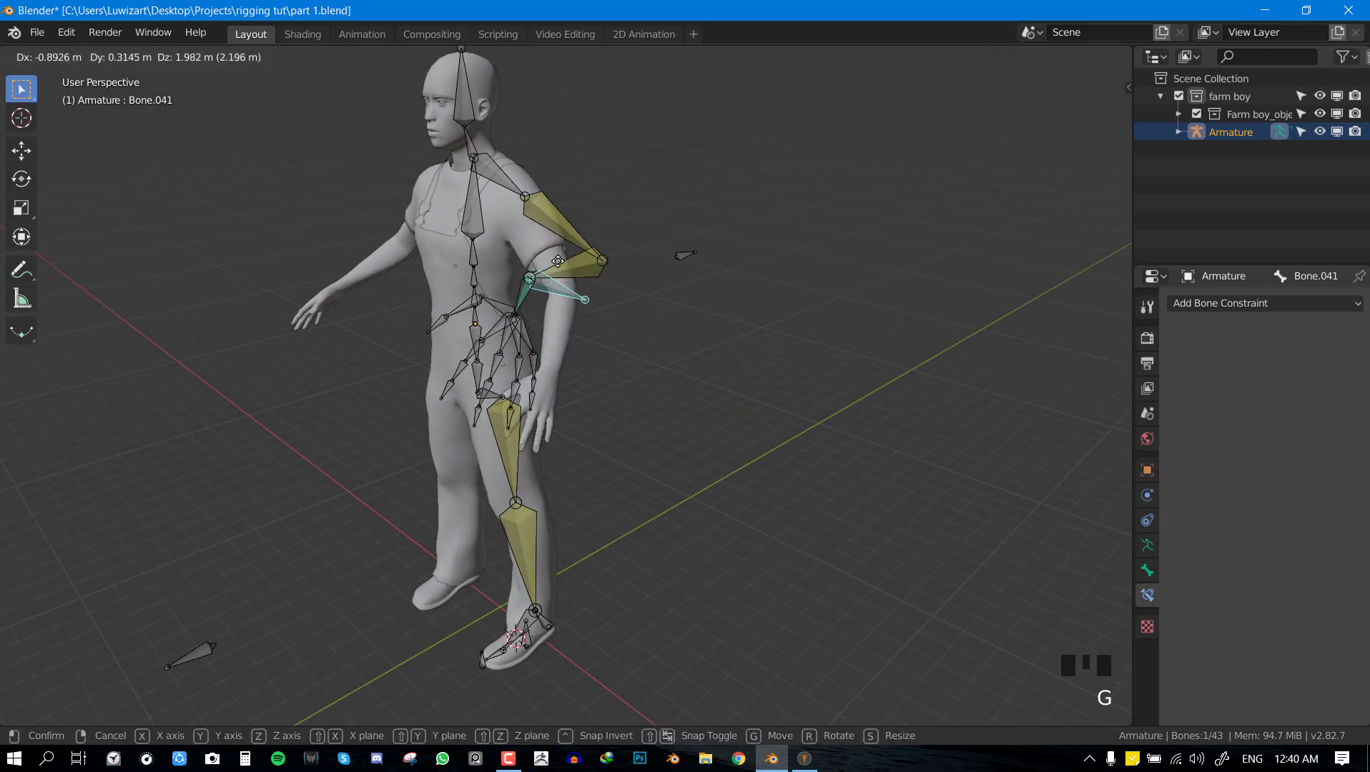
right_click(595, 321)
key("alt+s")
Clear the rotation and location of all bones and save the file.
middle_click_drag(604, 330, 718, 324)
key("KP_1")
key("a")
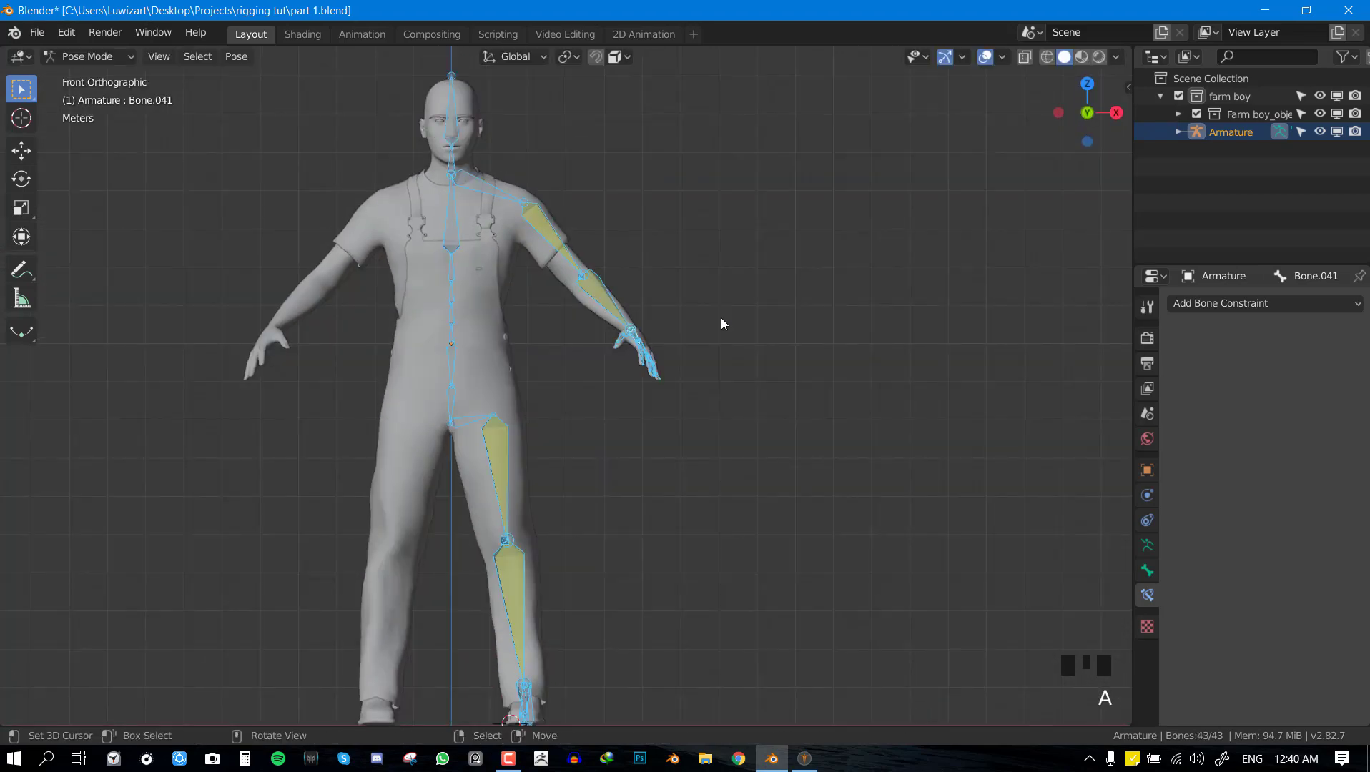
key("alt+r")
key("alt+g")
middle_click_drag(633, 328, 607, 355)
key("ctrl+s")
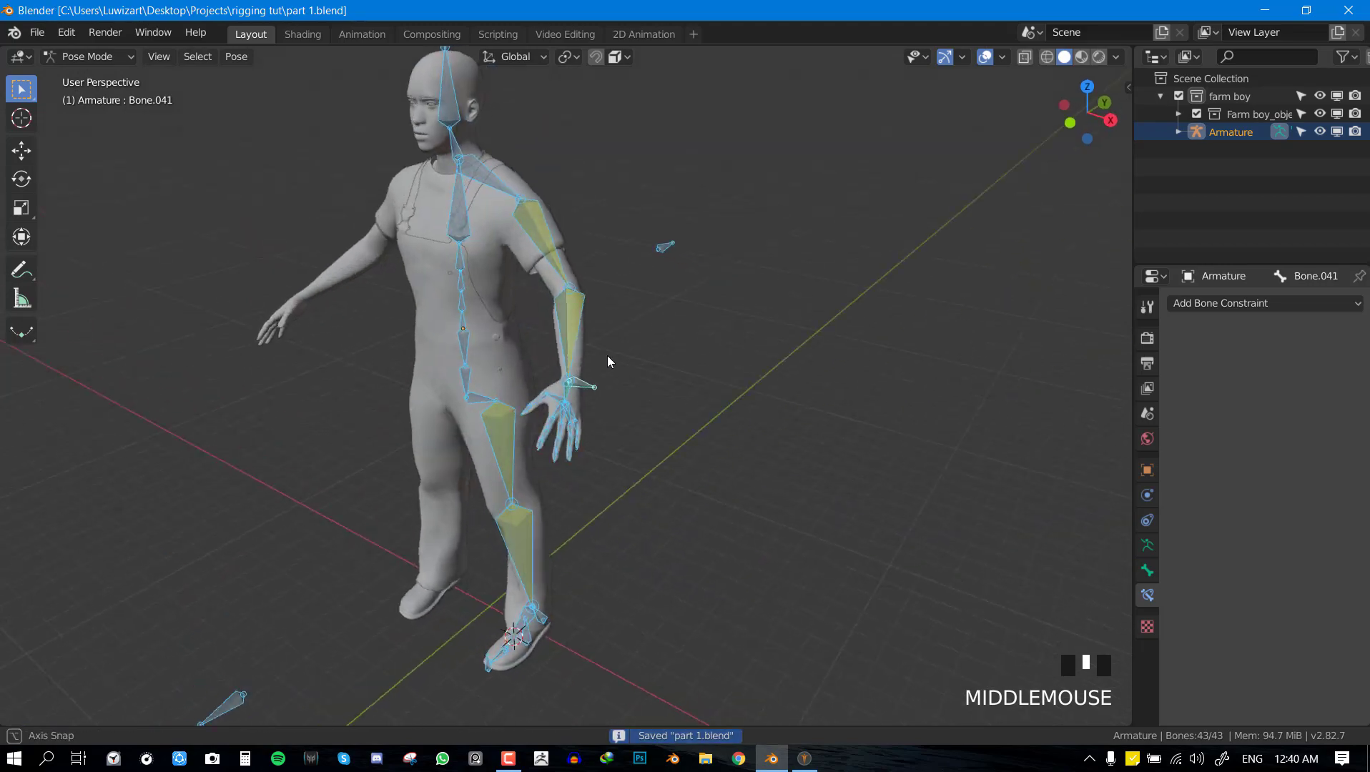
Test the elbow target bone by moving it across the front of the body.
scroll(610, 351, "up", 4)
middle_click_drag(637, 304, 645, 454, "shift")
right_click(737, 282)
key("g")
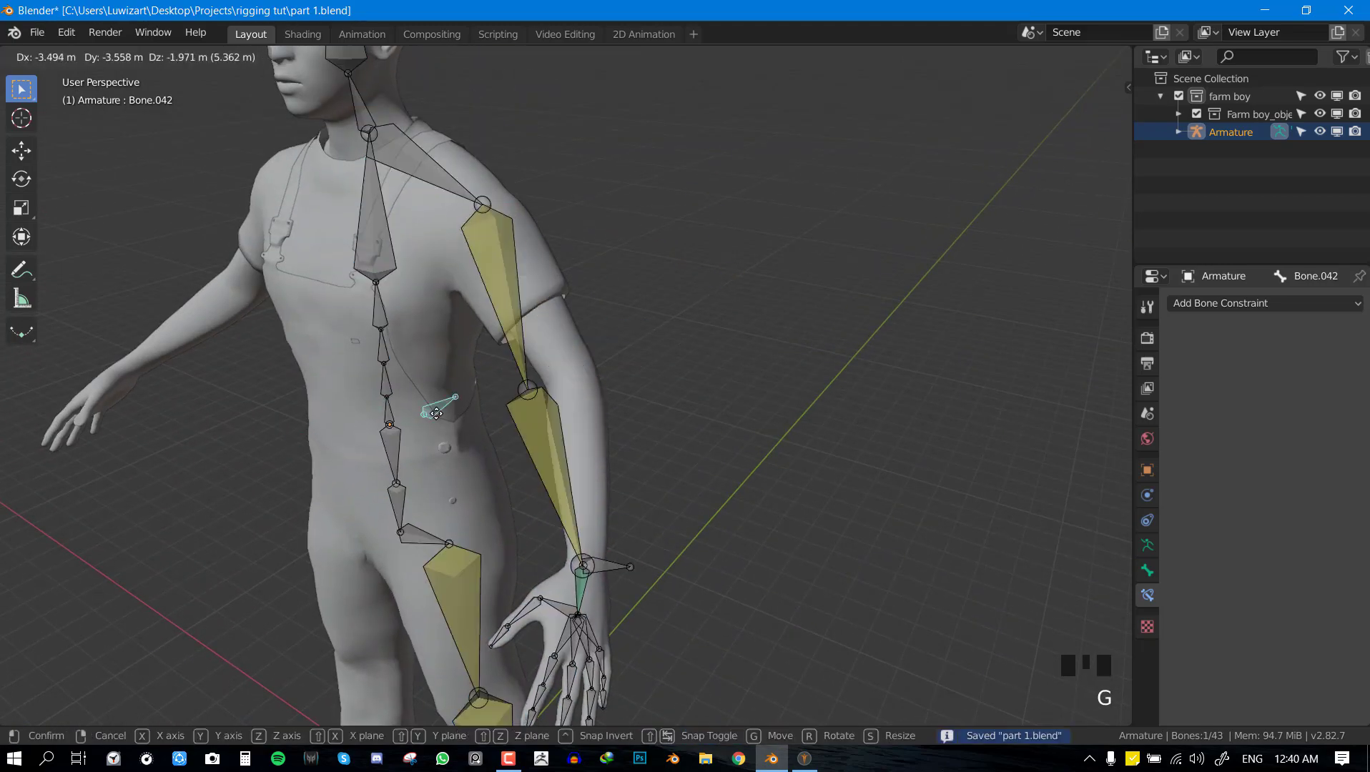
right_click(273, 469)
key("KP_1")
middle_click_drag(687, 379, 582, 422)
Test the arm's inverse kinematics by moving the wrist control bone upward.
scroll(536, 483, "up", 2)
middle_click_drag(537, 488, 610, 554)
right_click(610, 553)
key("g")
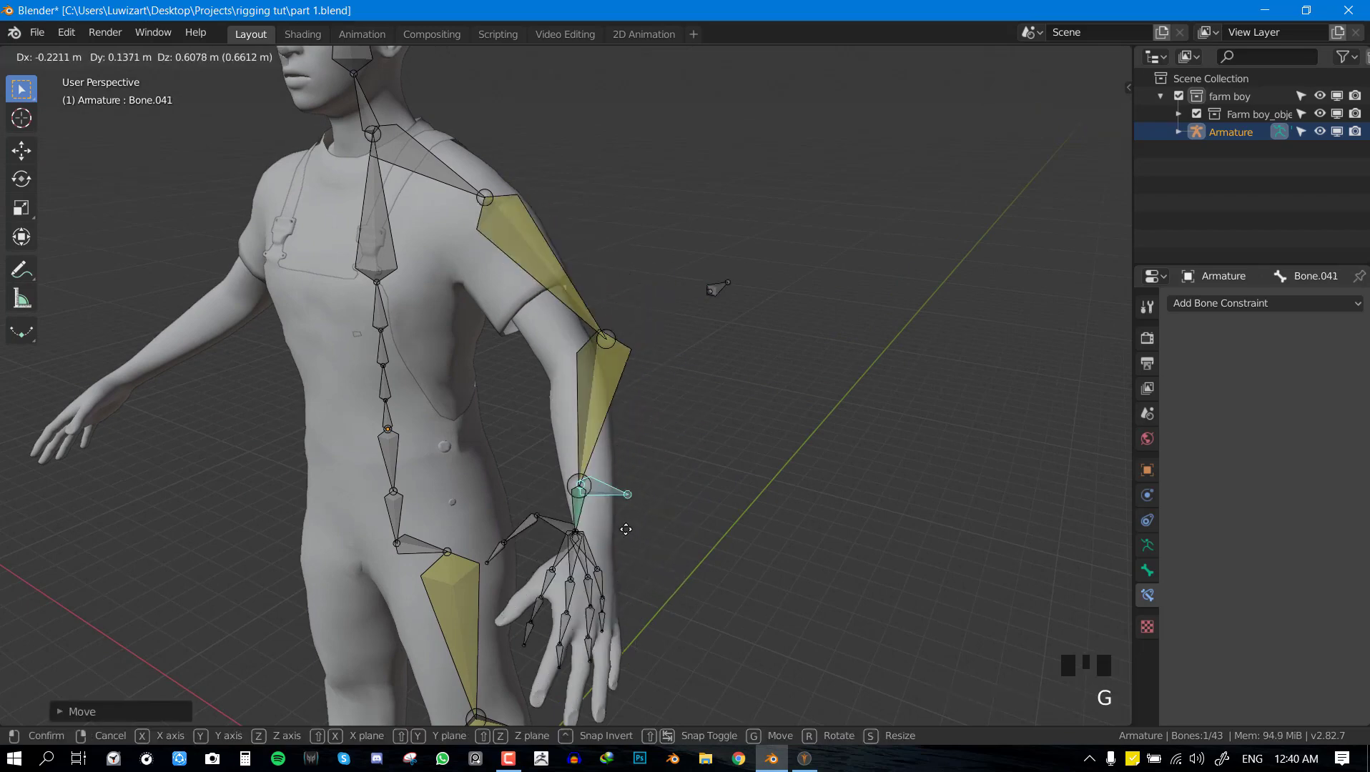
right_click(628, 525)
key("g")
middle_click(631, 503)
right_click(628, 504)
Save the rig file.
key("KP_1")
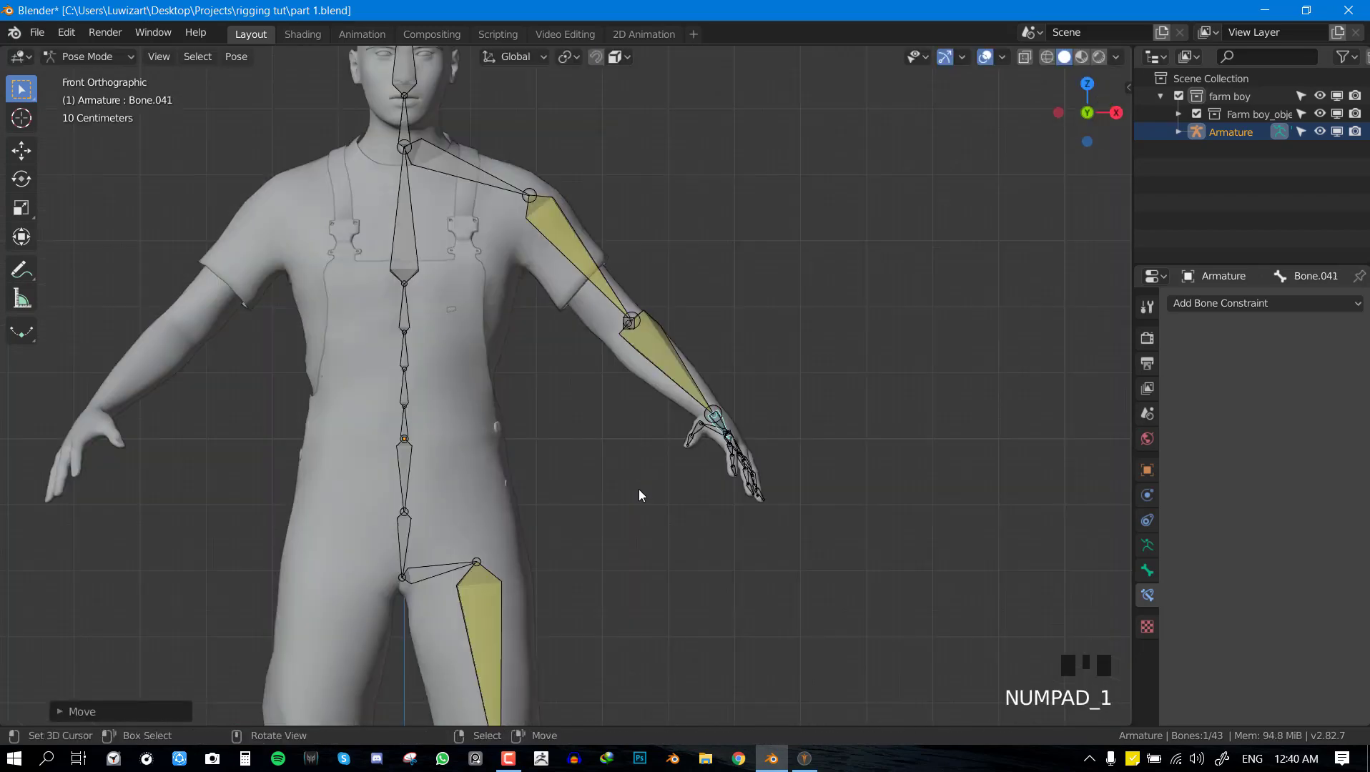
key("ctrl+s")
middle_click_drag(752, 419, 420, 81)
key("KP_1")
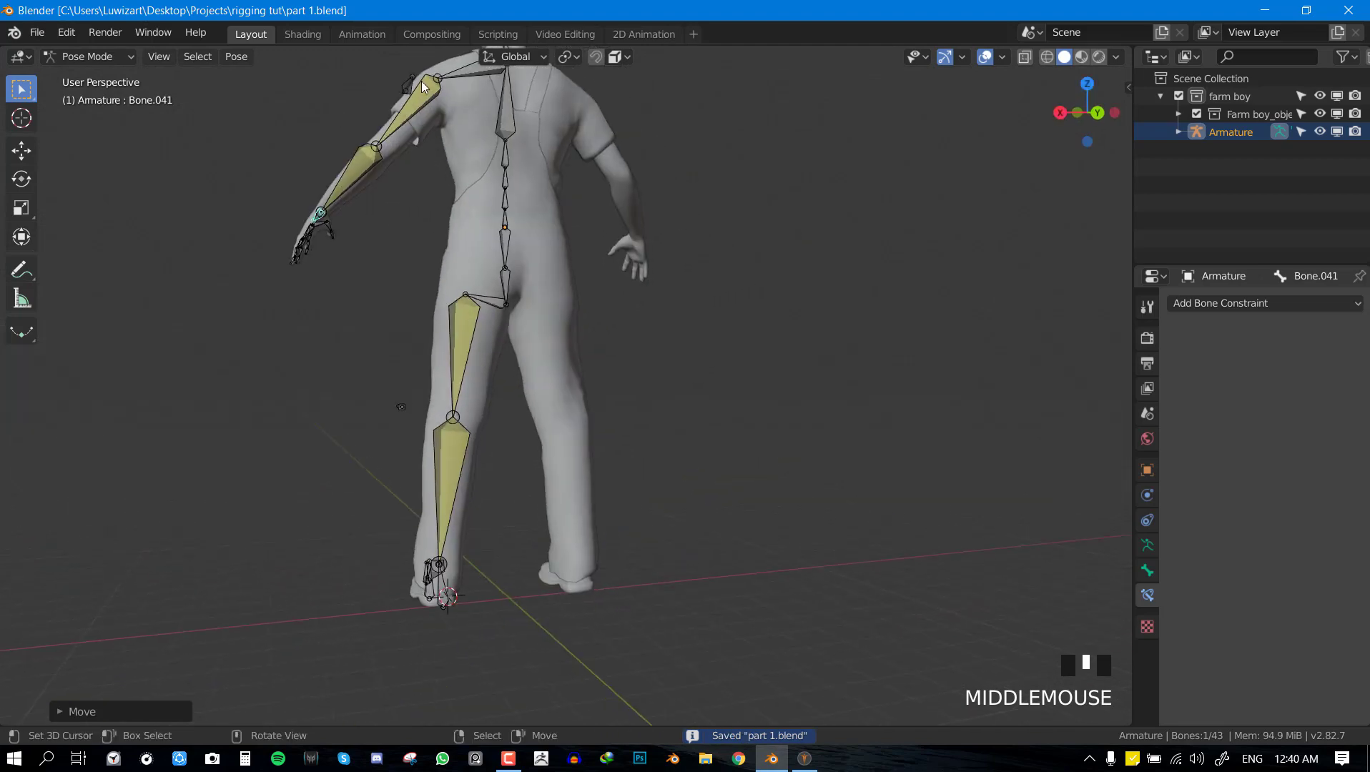
scroll(426, 138, "down", 1)
scroll(431, 125, "down", 1)
key("KP_1")
scroll(763, 243, "up", 3)
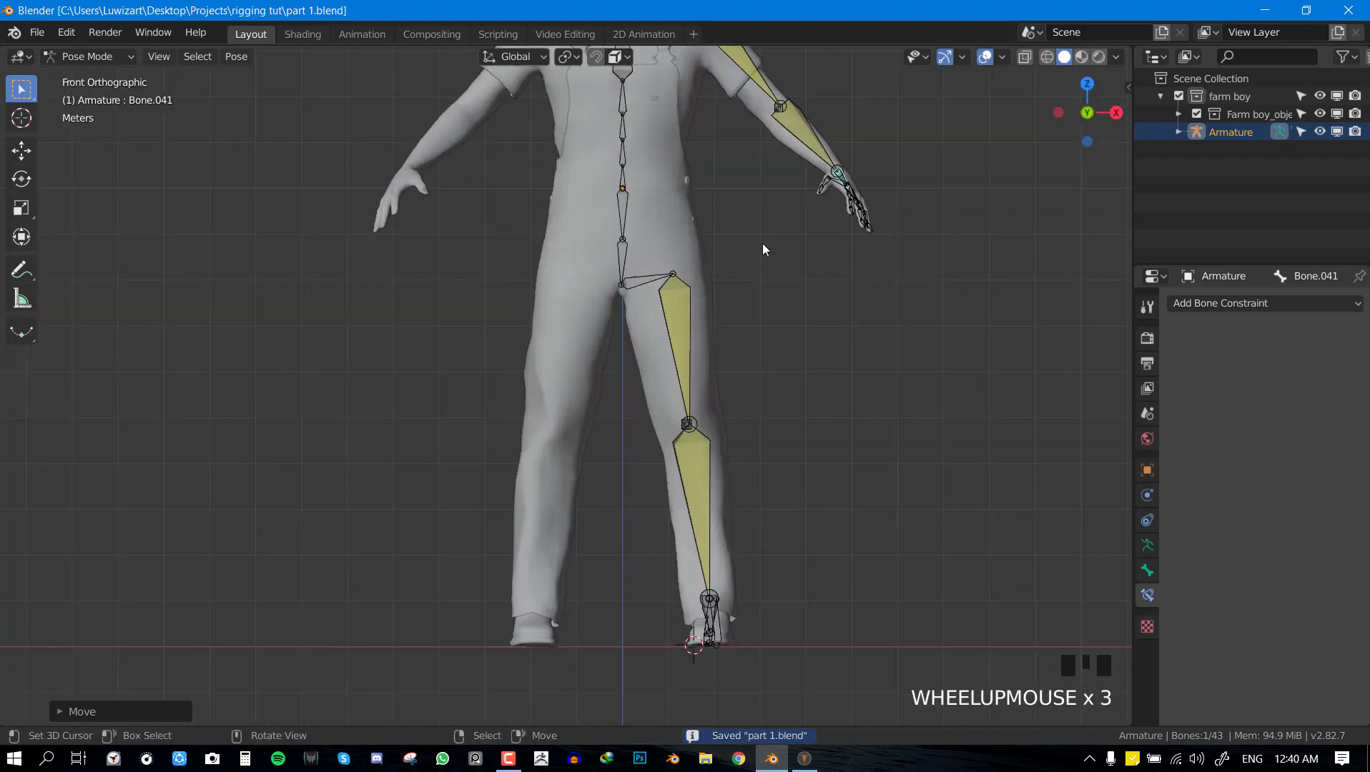
Add a Copy Rotation constraint to the index finger's base bone, targeting the finger's middle bone.
middle_click_drag(762, 247, 720, 364)
key("alt+a")
left_click(712, 359)
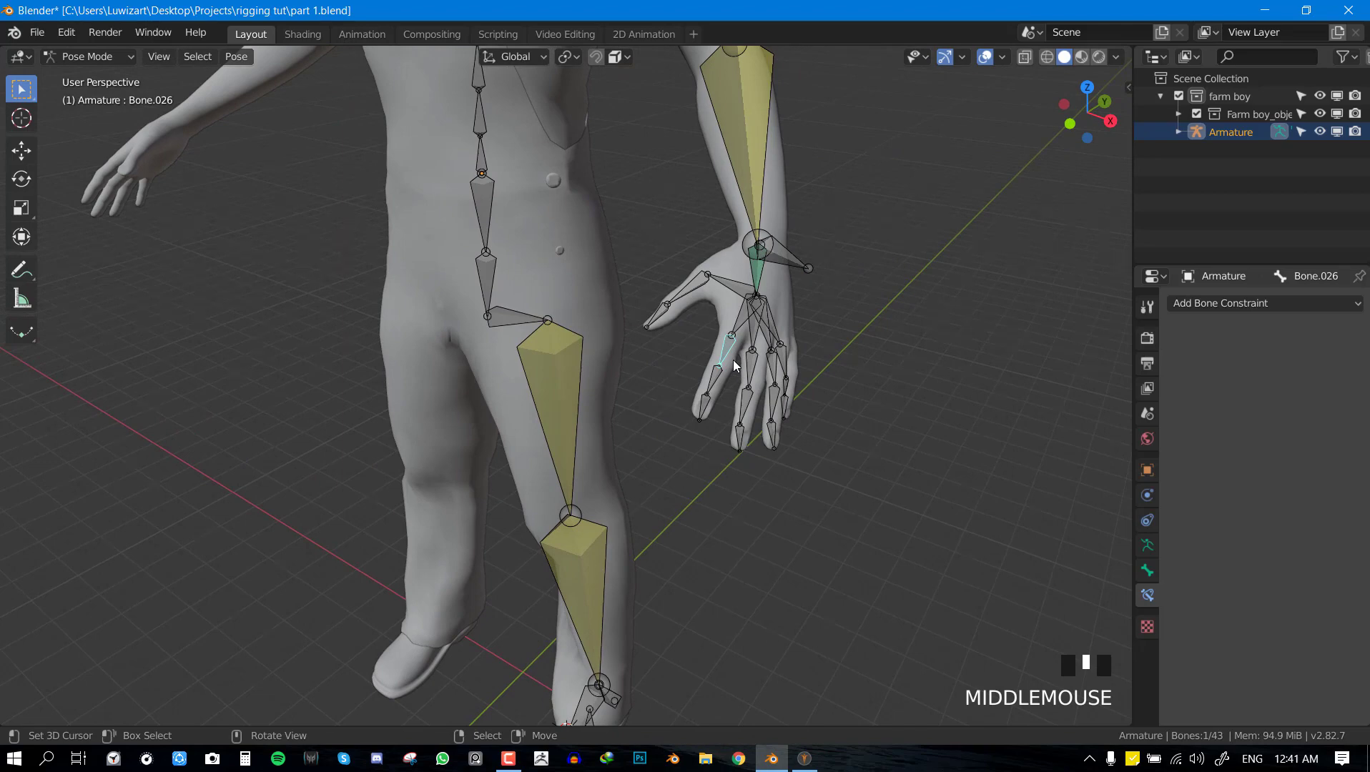
right_click(736, 351)
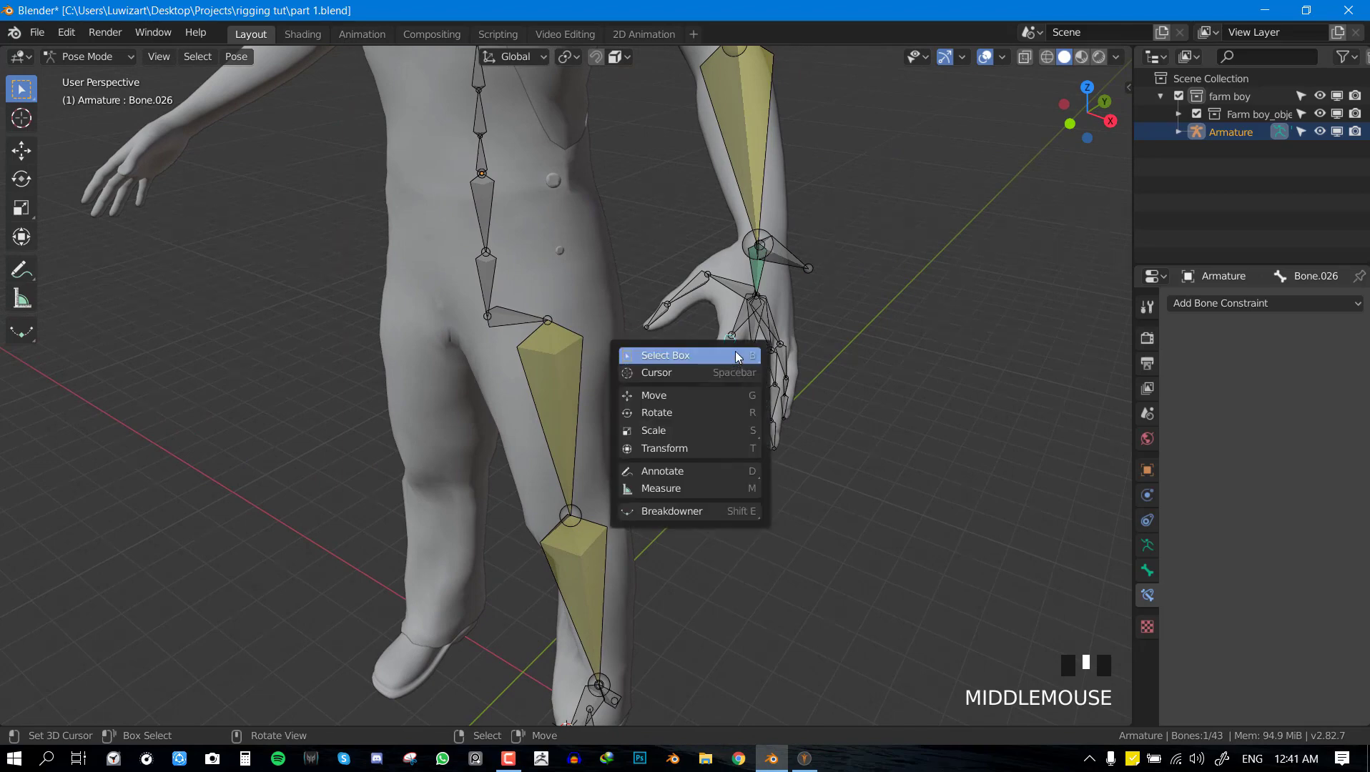
middle_click_drag(775, 358, 735, 346)
scroll(735, 339, "up", 2)
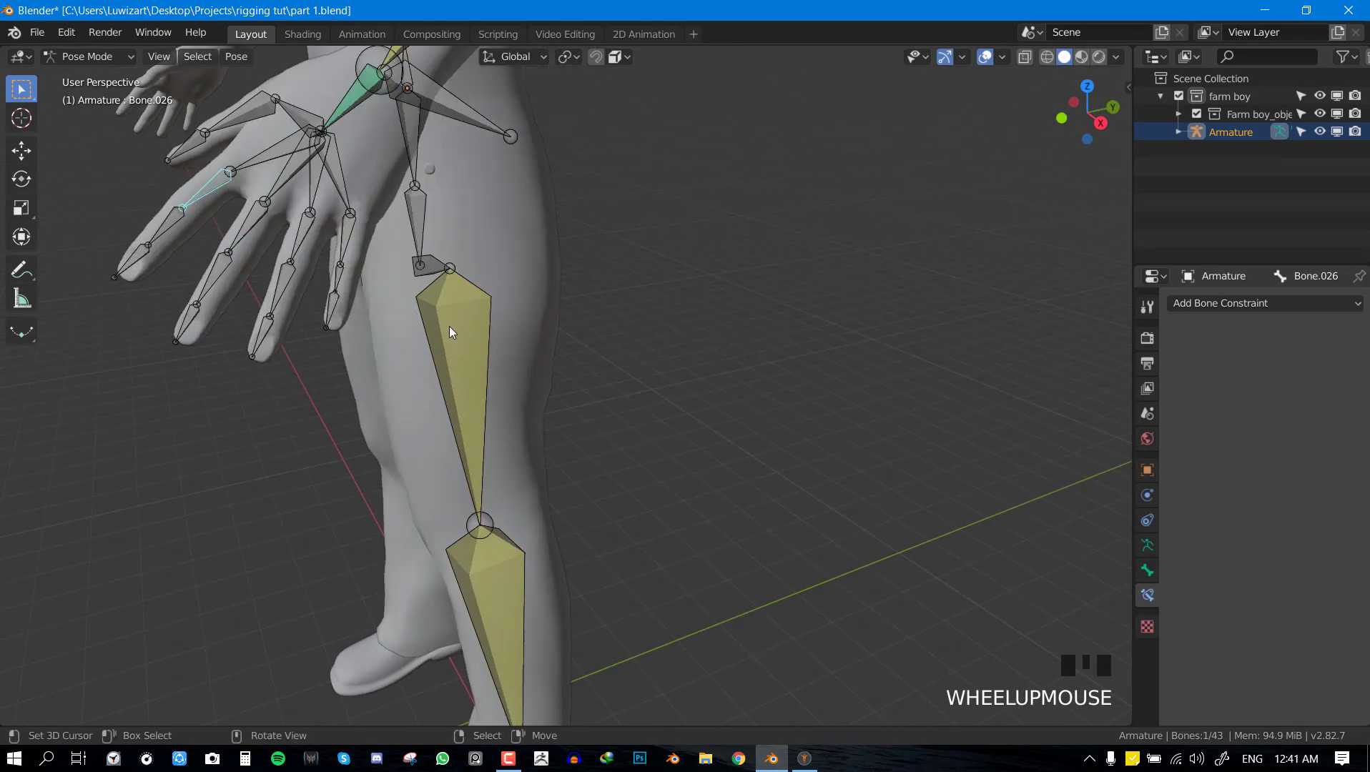
middle_click_drag(450, 327, 460, 330)
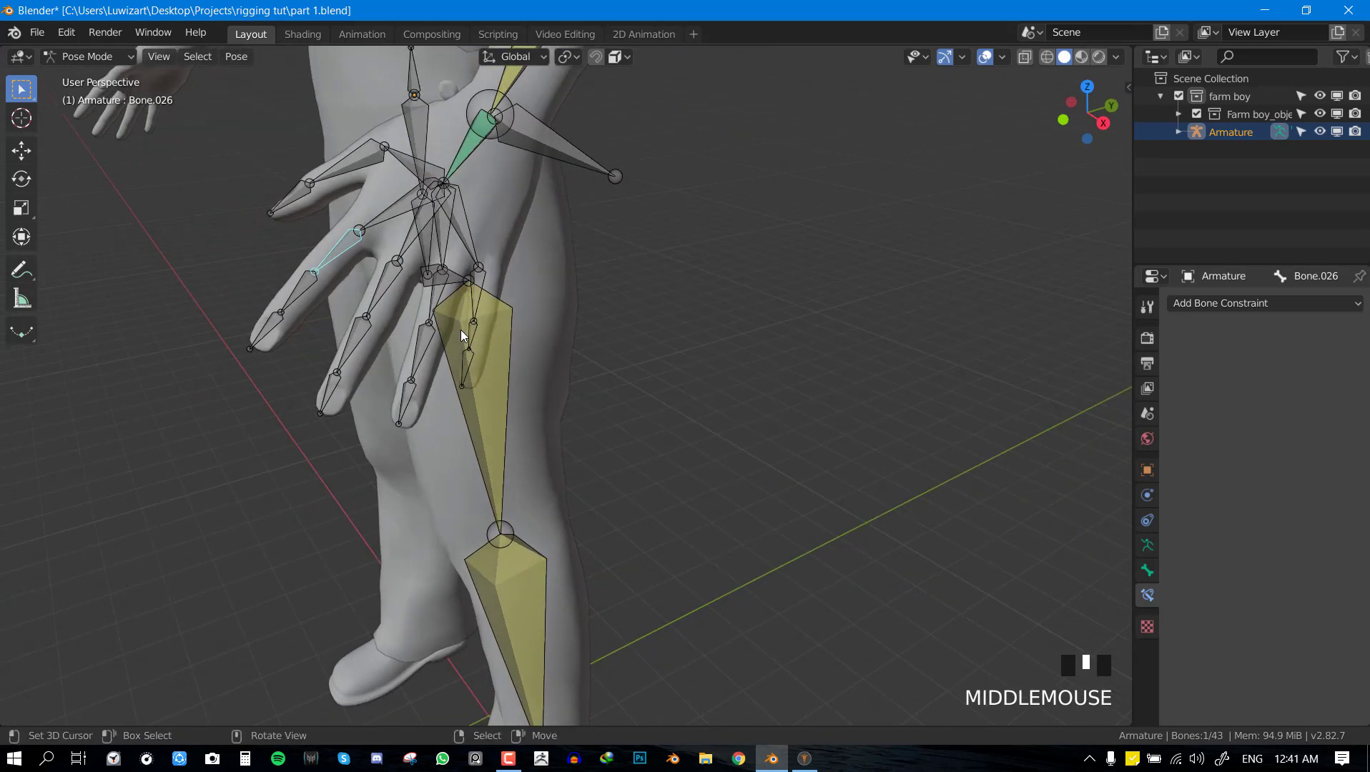
middle_click_drag(461, 330, 478, 383)
middle_click_drag(786, 422, 768, 414, "shift")
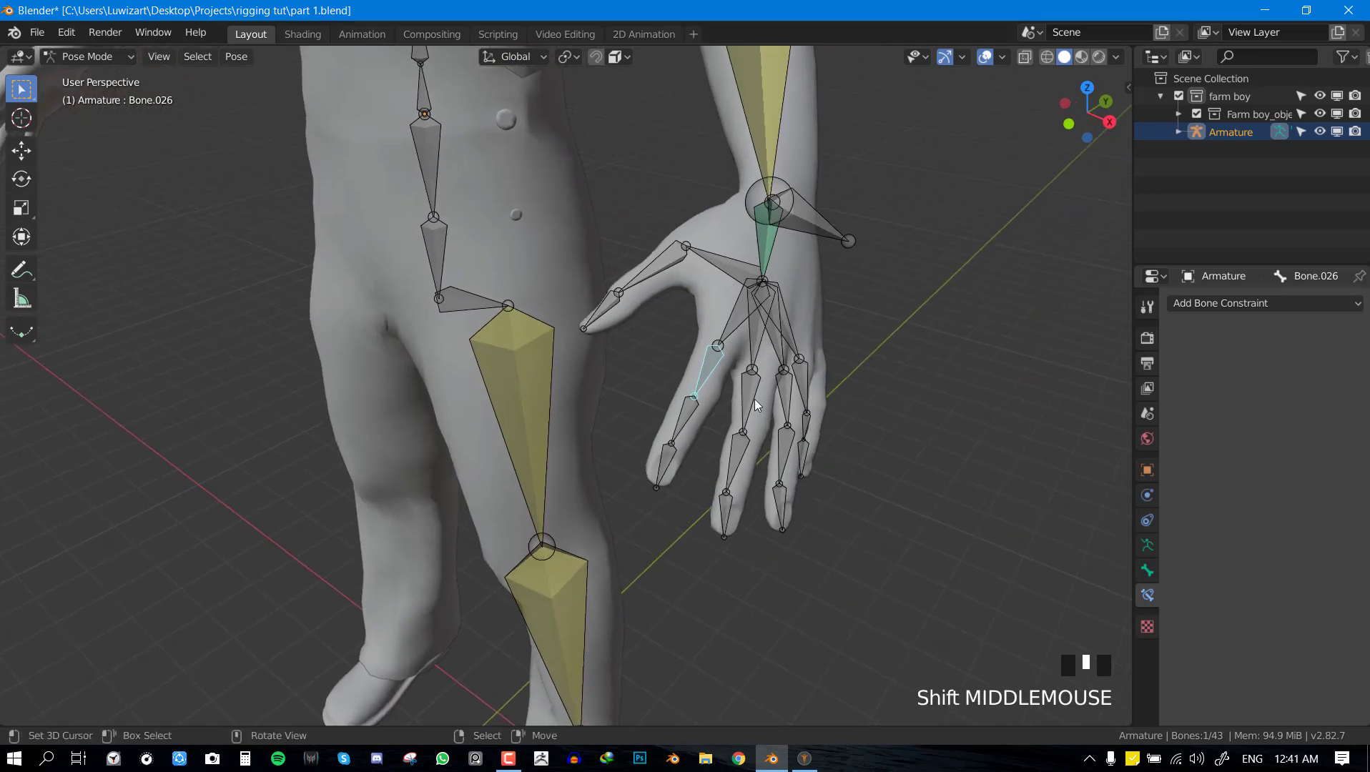
middle_click_drag(706, 377, 659, 431)
right_click(659, 431)
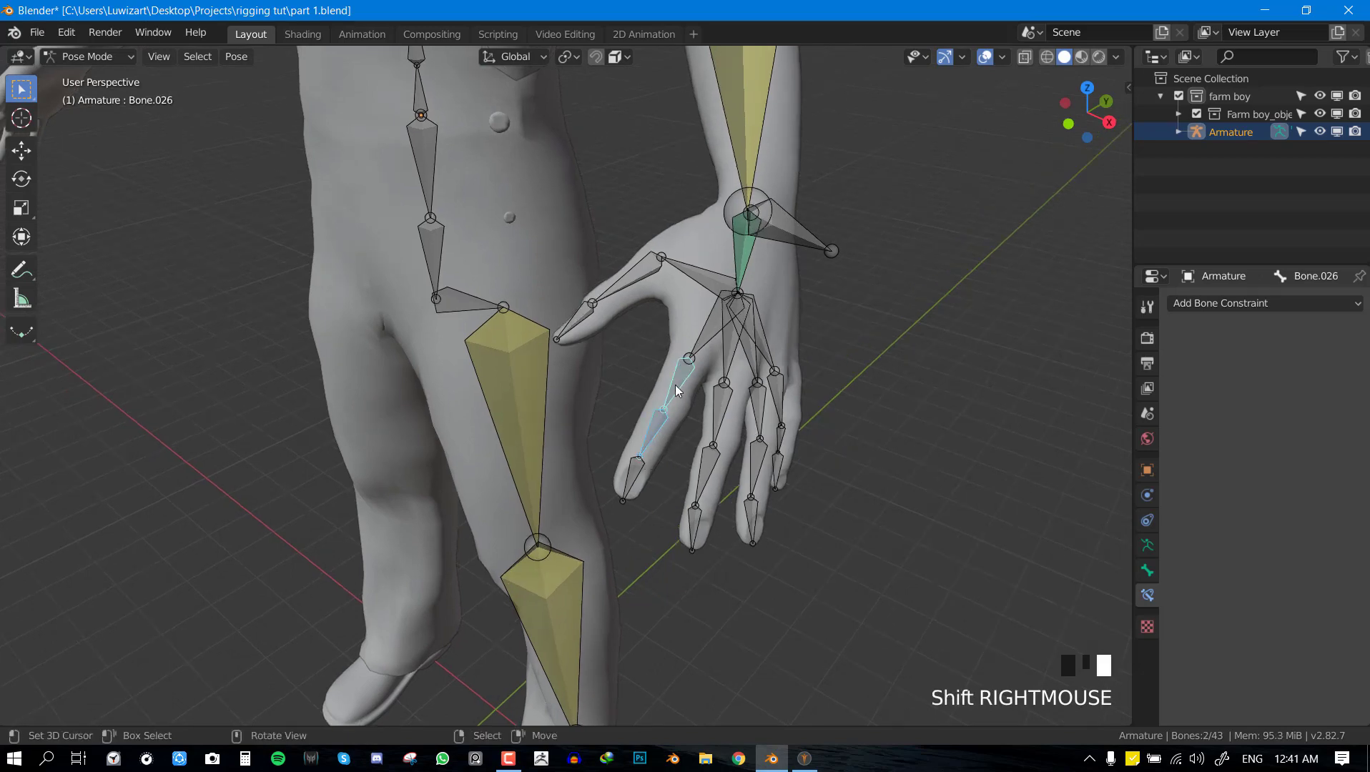
key("shift+ctrl+c")
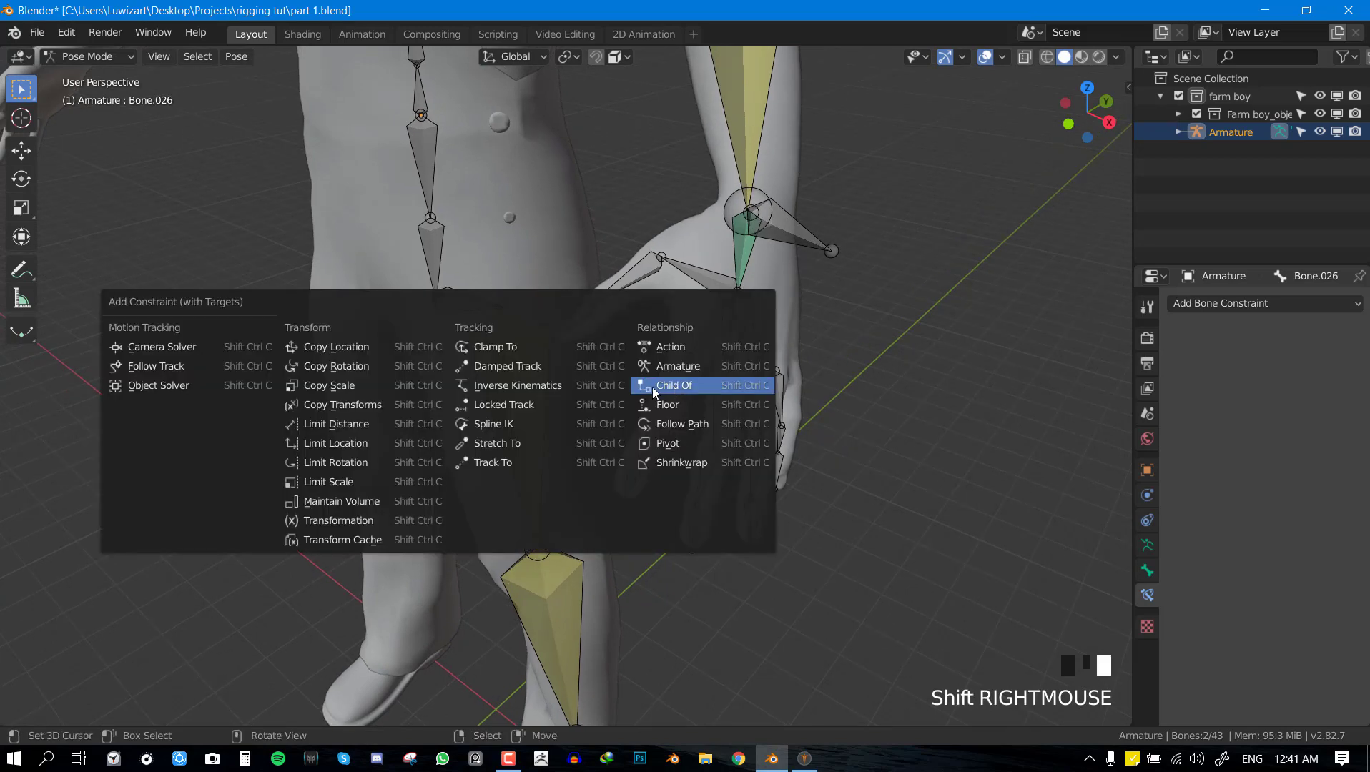
left_click(358, 370)
Set the base bone's Copy Rotation constraint to Local Space for both target and owner, with the Add mix mode.
left_click(1241, 508)
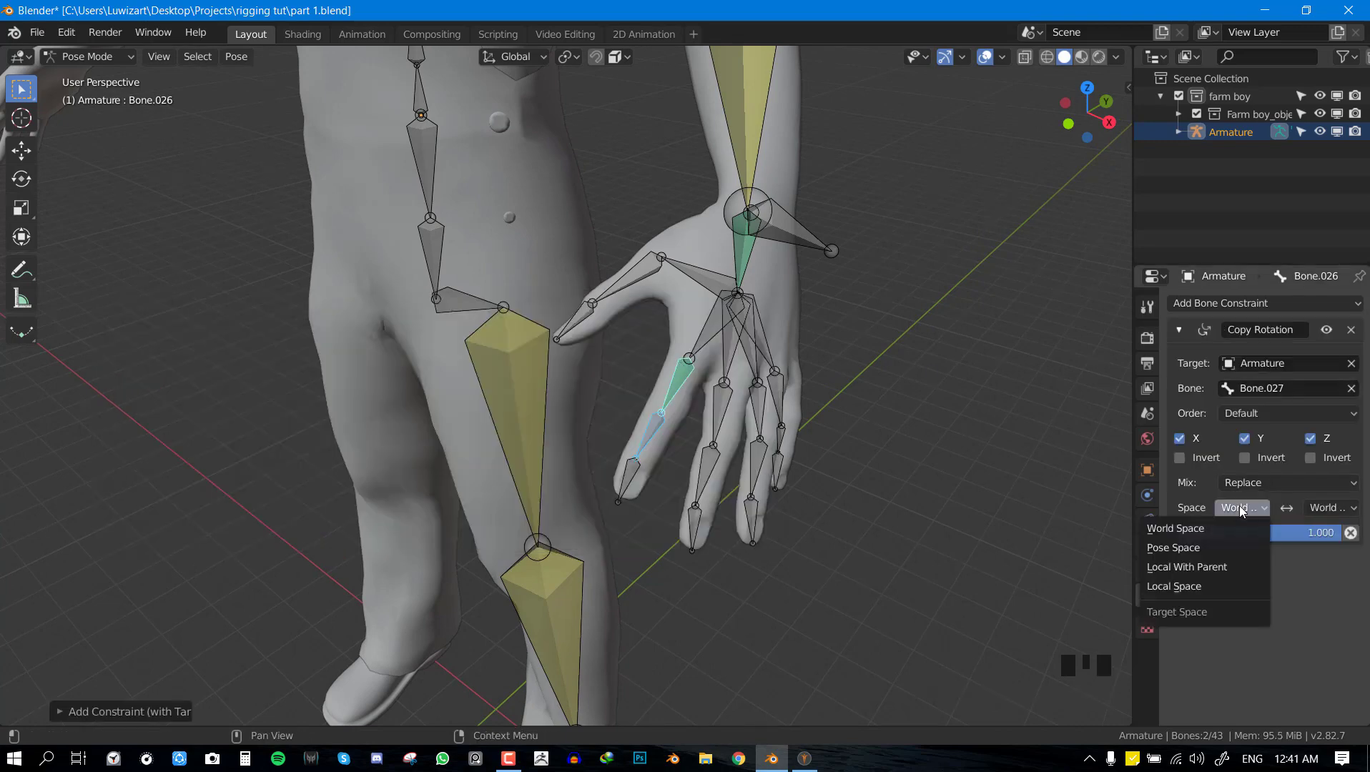
left_click(1200, 587)
left_click(1321, 506)
left_click(1291, 591)
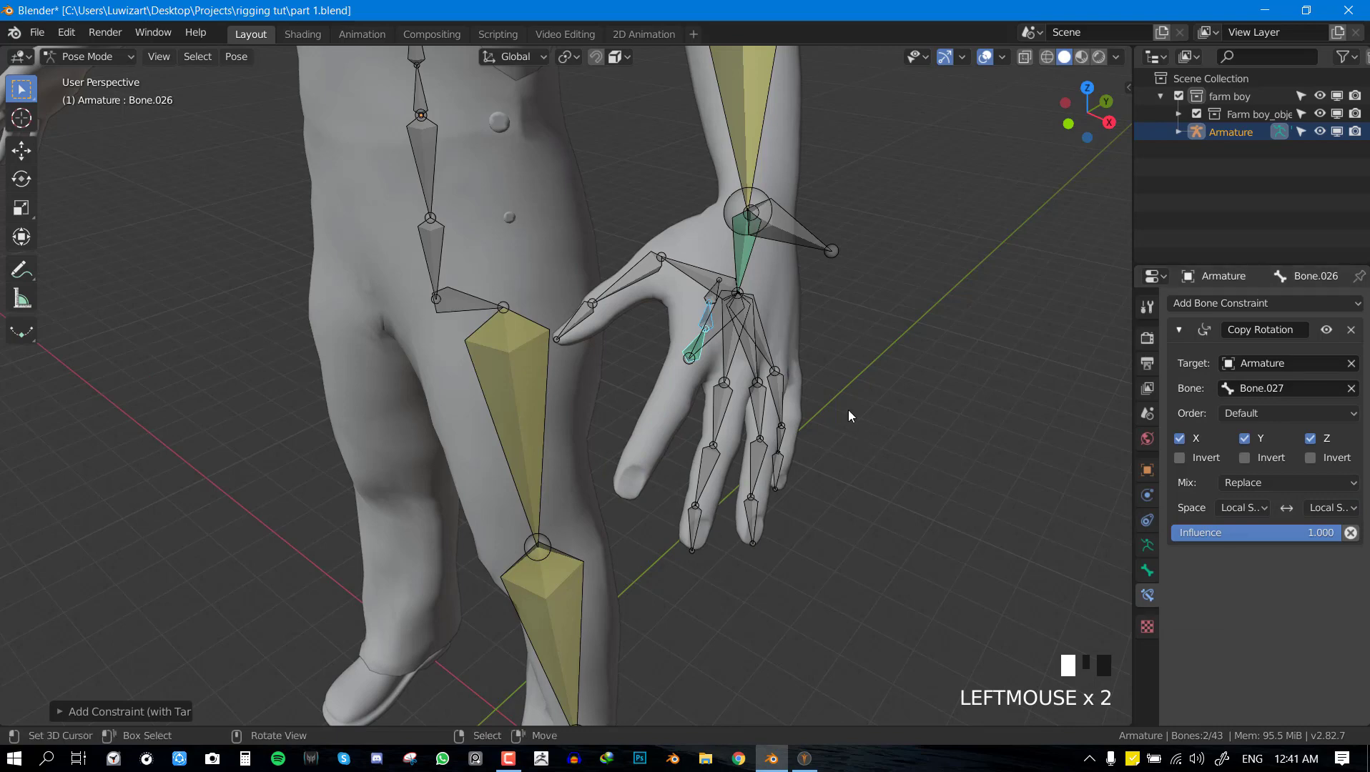
middle_click_drag(957, 466, 851, 447)
left_click(1291, 484)
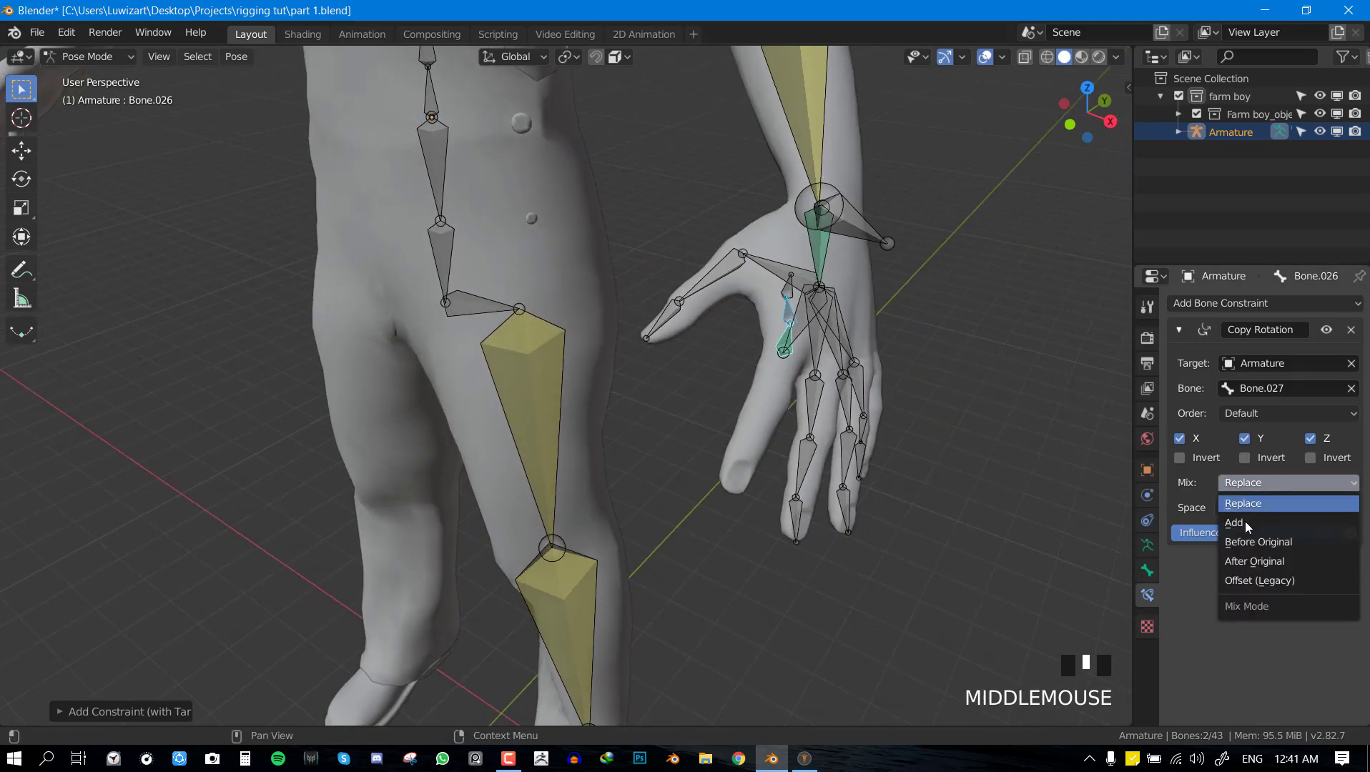
left_click(1246, 522)
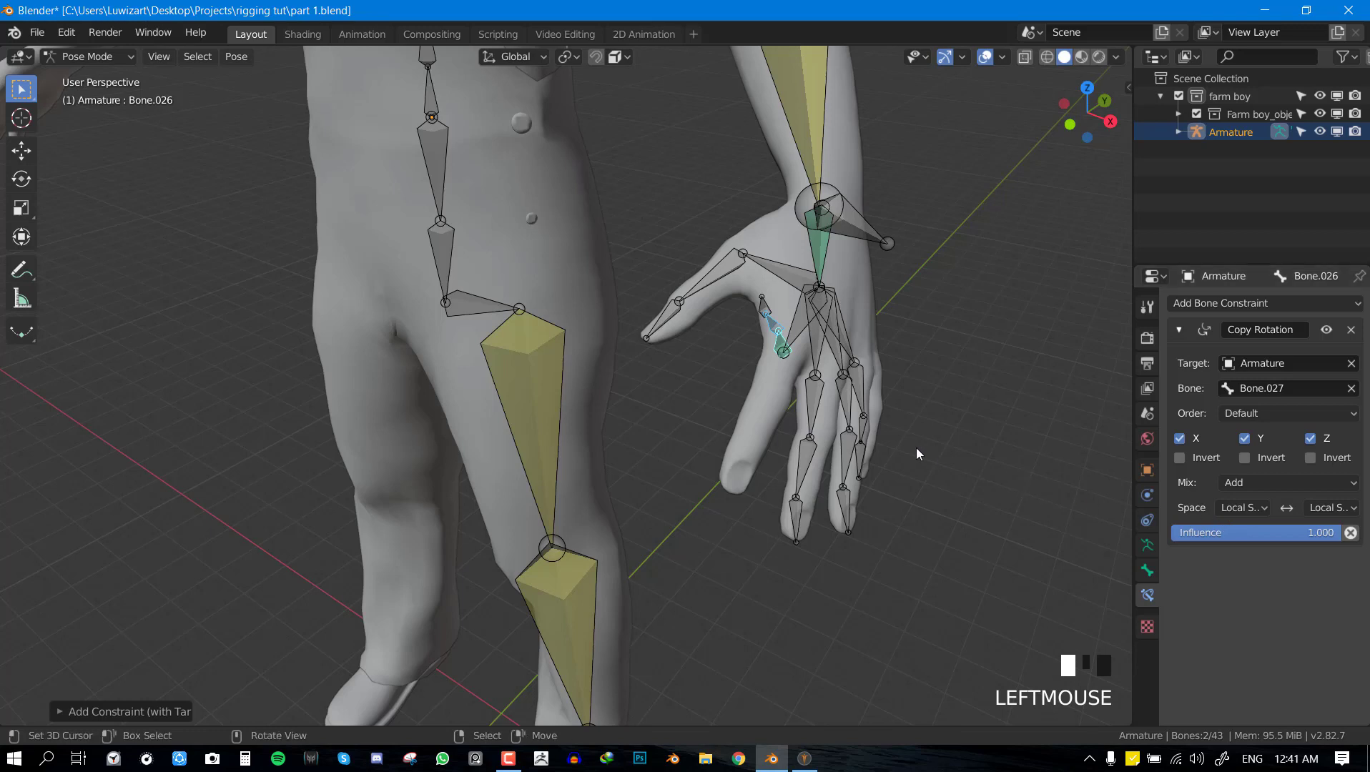
Clear the rotation and location of all bones and remove the Copy Rotation constraint from the index finger's base bone.
key("a")
key("alt+r")
key("alt+g")
key("alt+g")
key("alt+g")
key("alt+g")
key("alt+g")
key("alt+g")
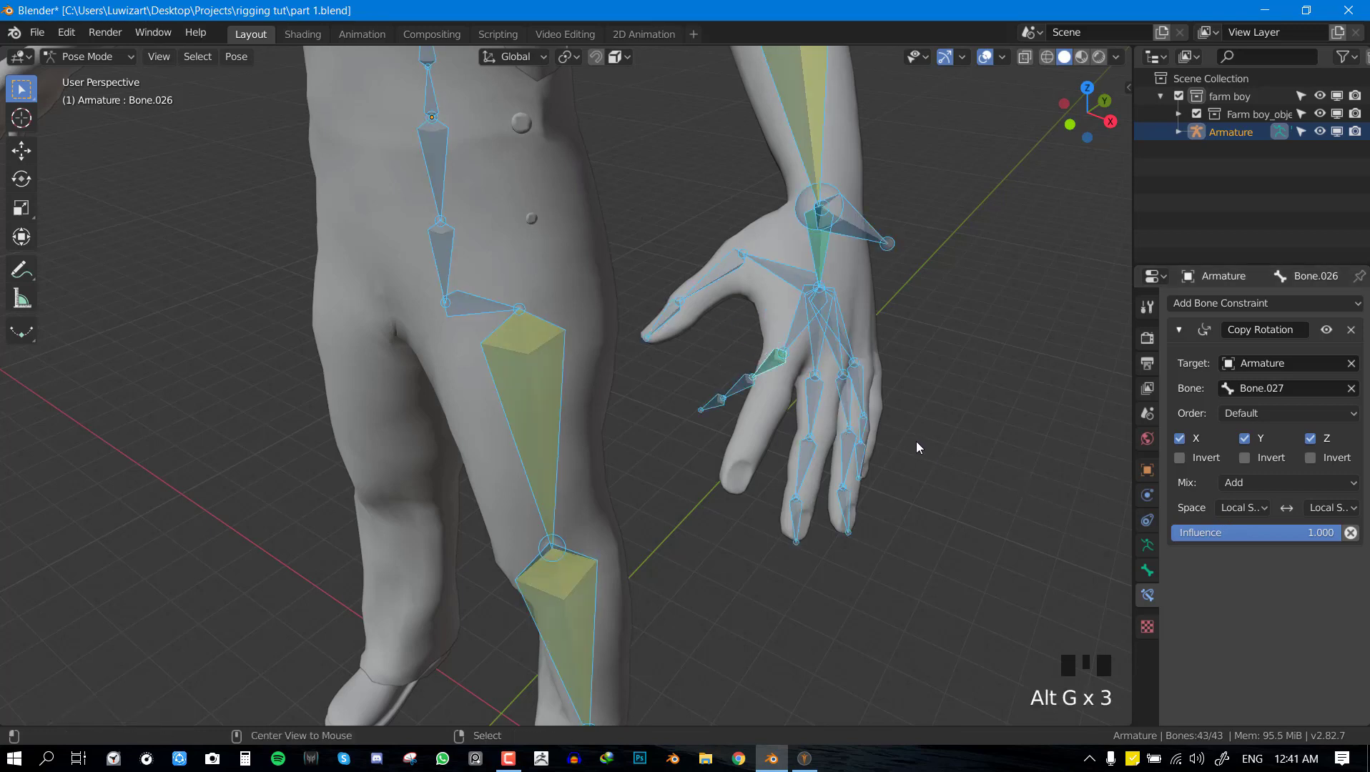
key("alt+g")
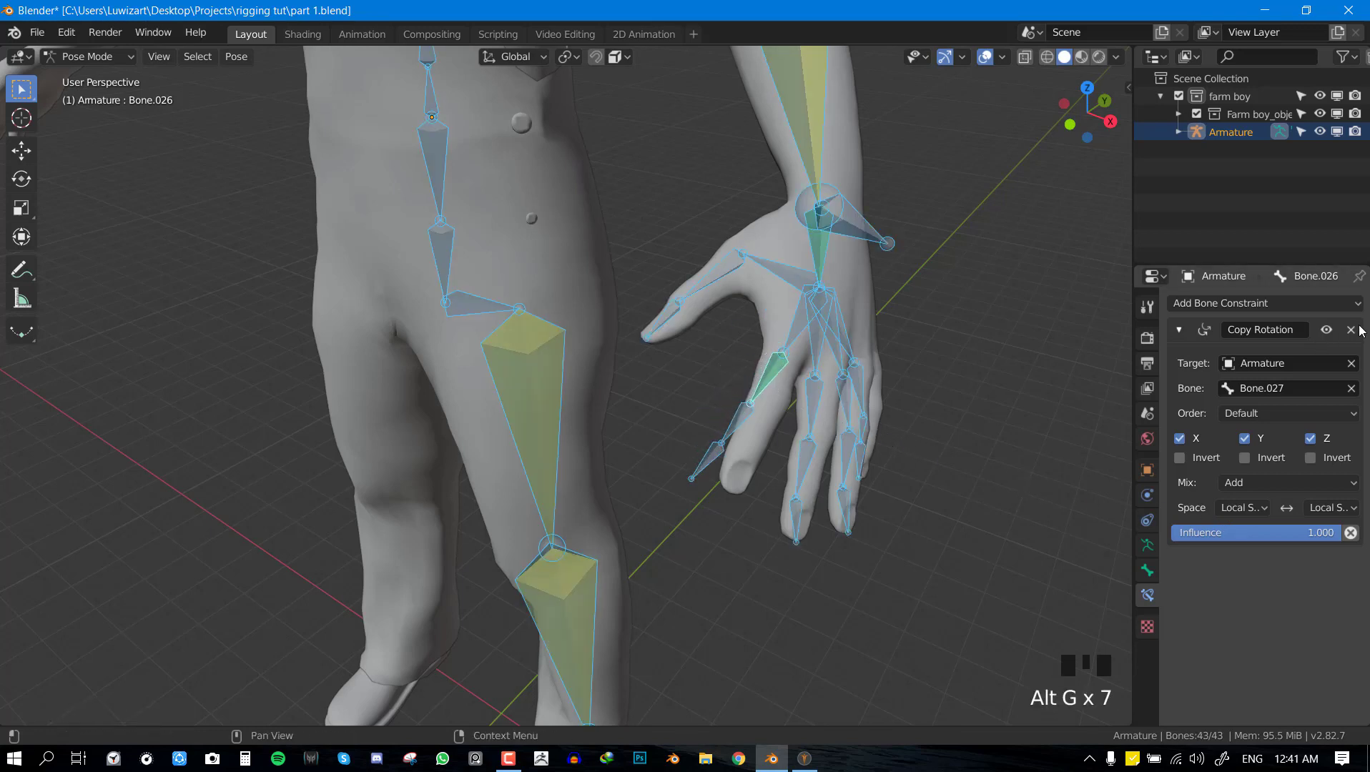
left_click(1351, 330)
Add a Copy Rotation constraint to the index finger's middle bone, targeting the finger's base bone.
key("alt+a")
right_click(775, 376)
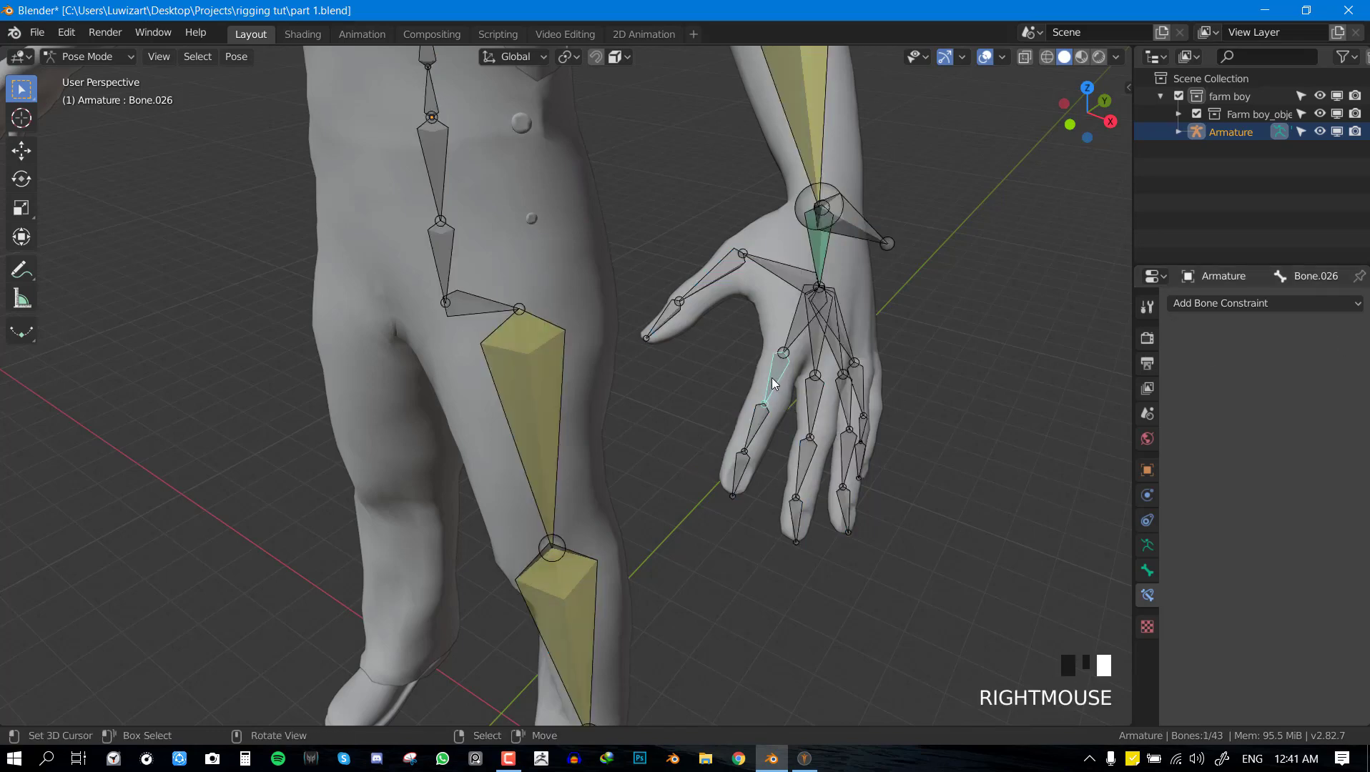
key("g")
right_click(775, 403)
middle_click_drag(783, 407, 754, 418)
middle_click_drag(495, 414, 530, 426)
right_click(684, 441, "shift")
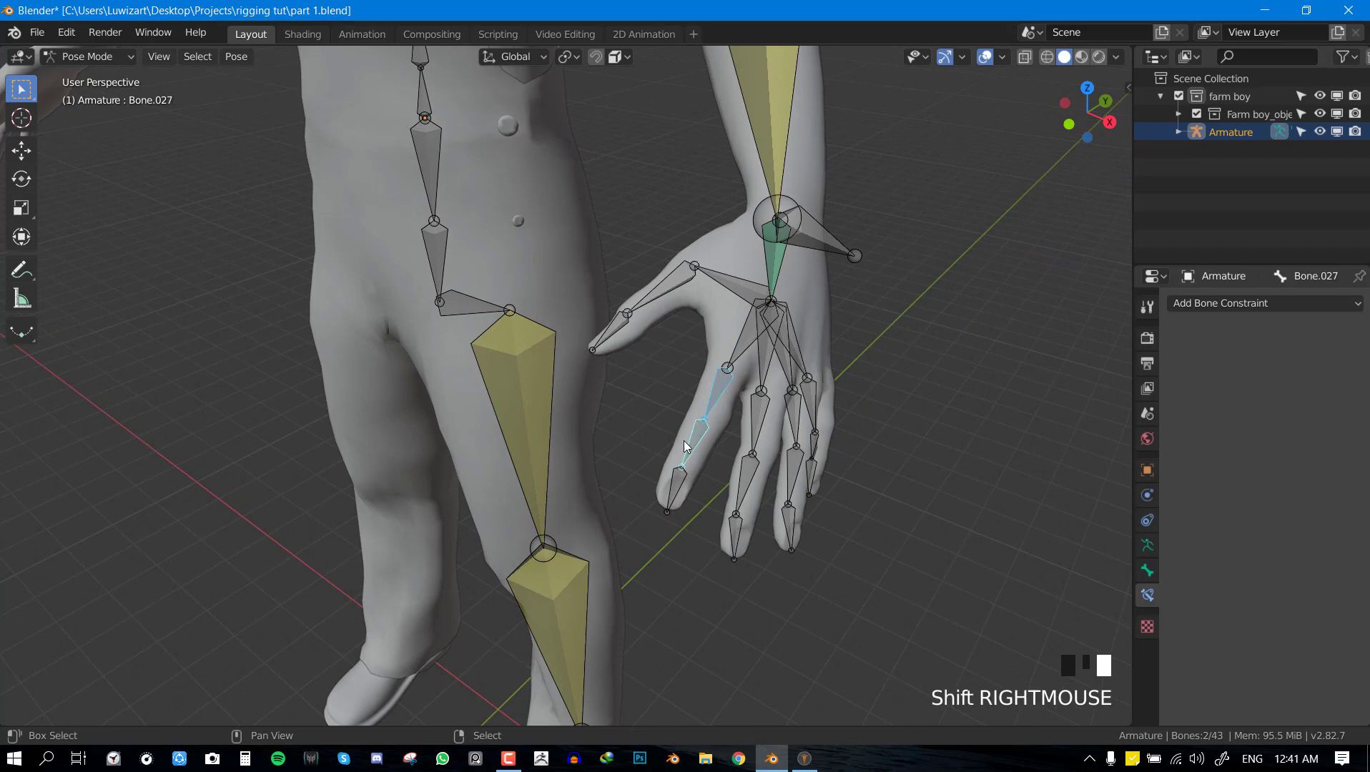
key("shift+ctrl+c")
left_click(733, 443)
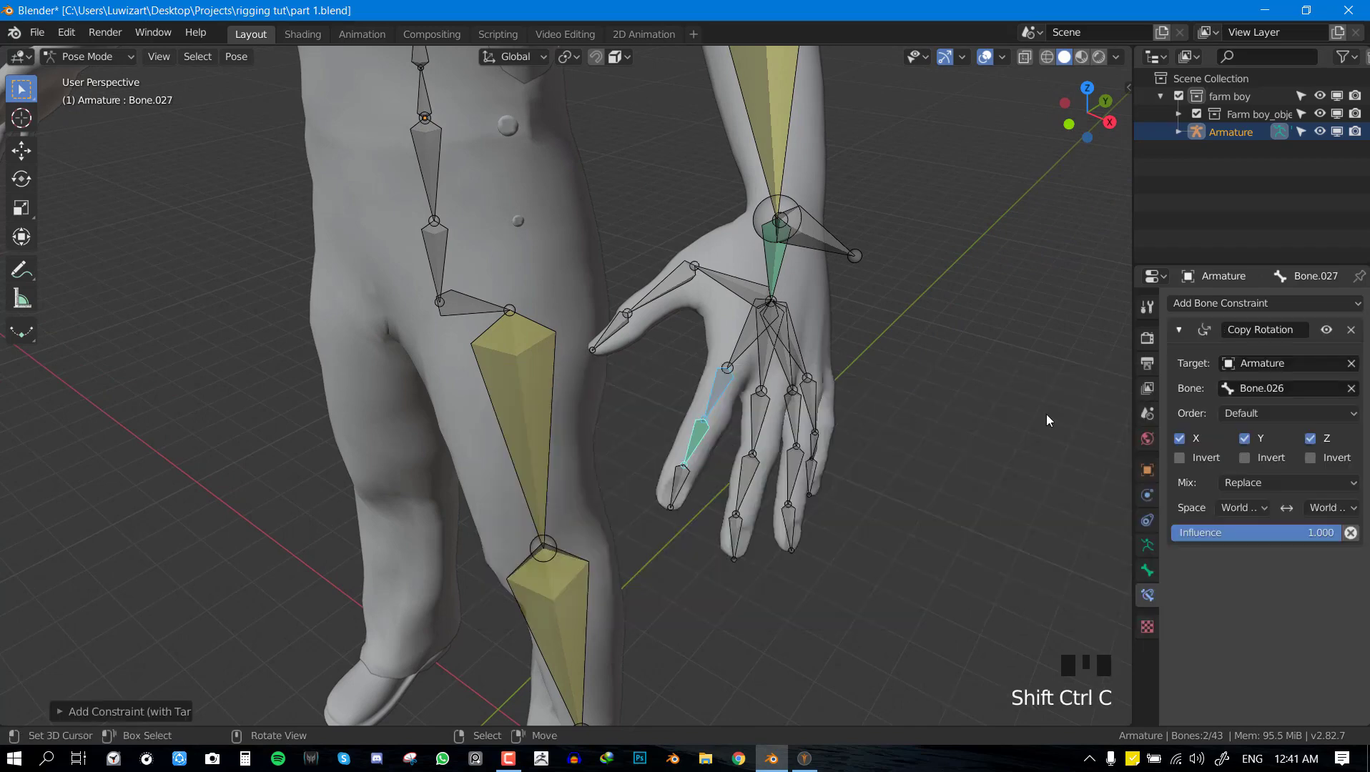
Set the target and owner spaces of the middle bone's Copy Rotation constraint to Local Space and save the file.
left_click(1242, 508)
left_click(1211, 589)
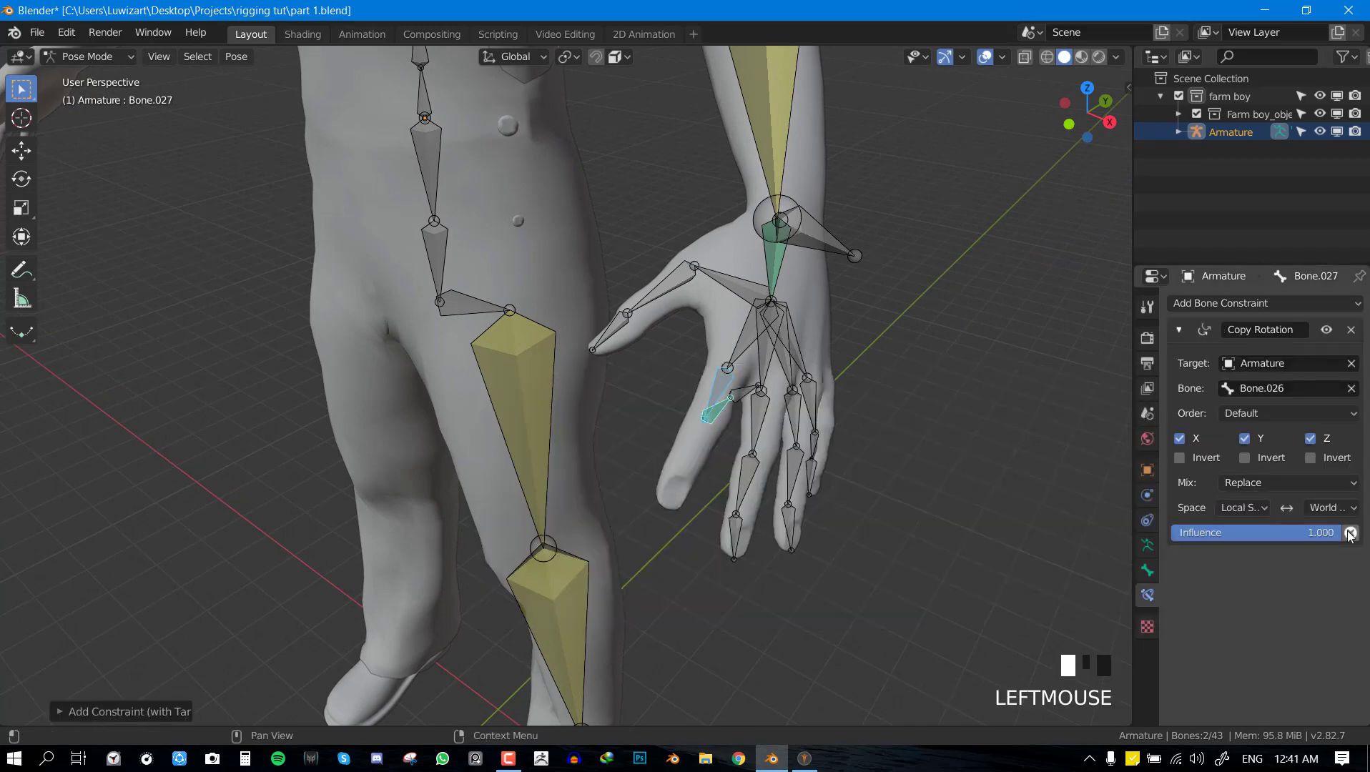
left_click(1332, 508)
left_click(1310, 586)
key("alt+a")
middle_click_drag(660, 443, 722, 440)
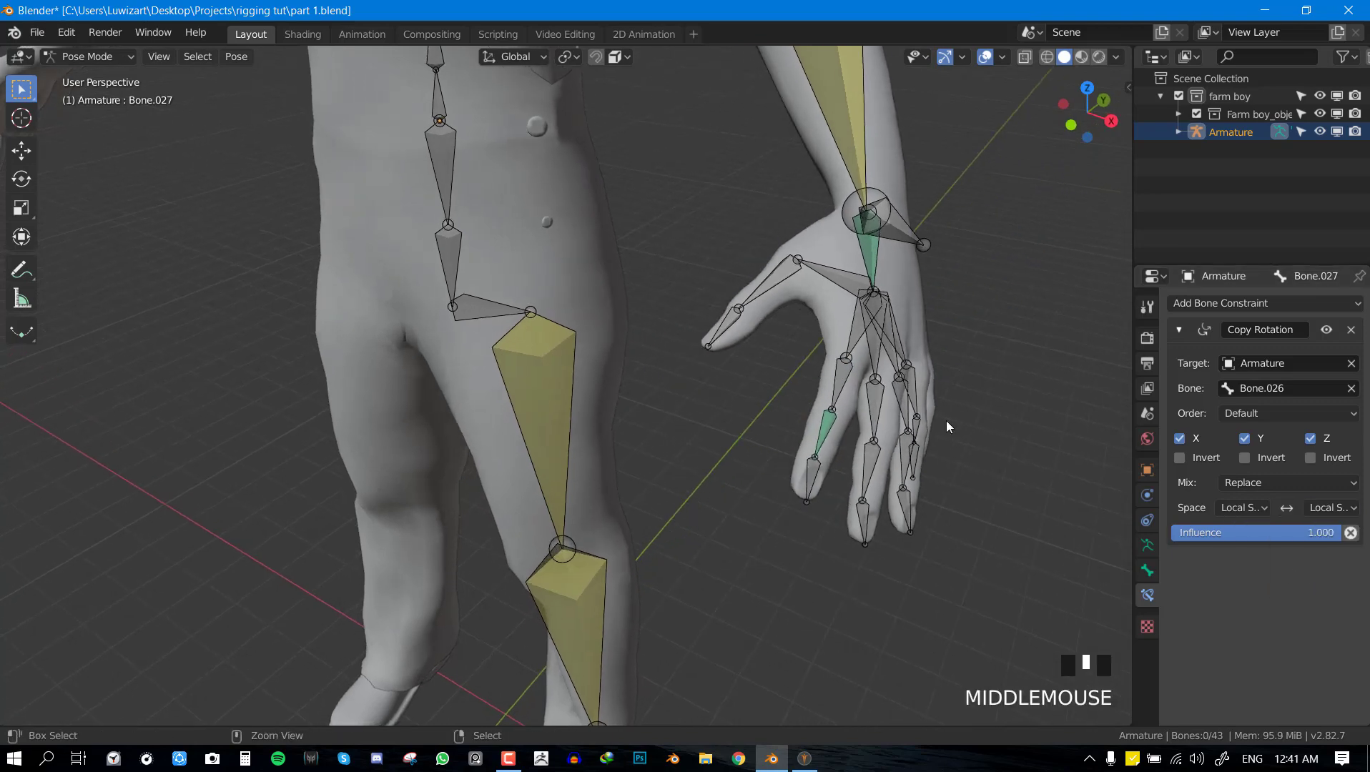
key("ctrl+s")
Test rotating the index finger's middle bone, cancelling each rotation.
middle_click_drag(865, 461, 755, 463)
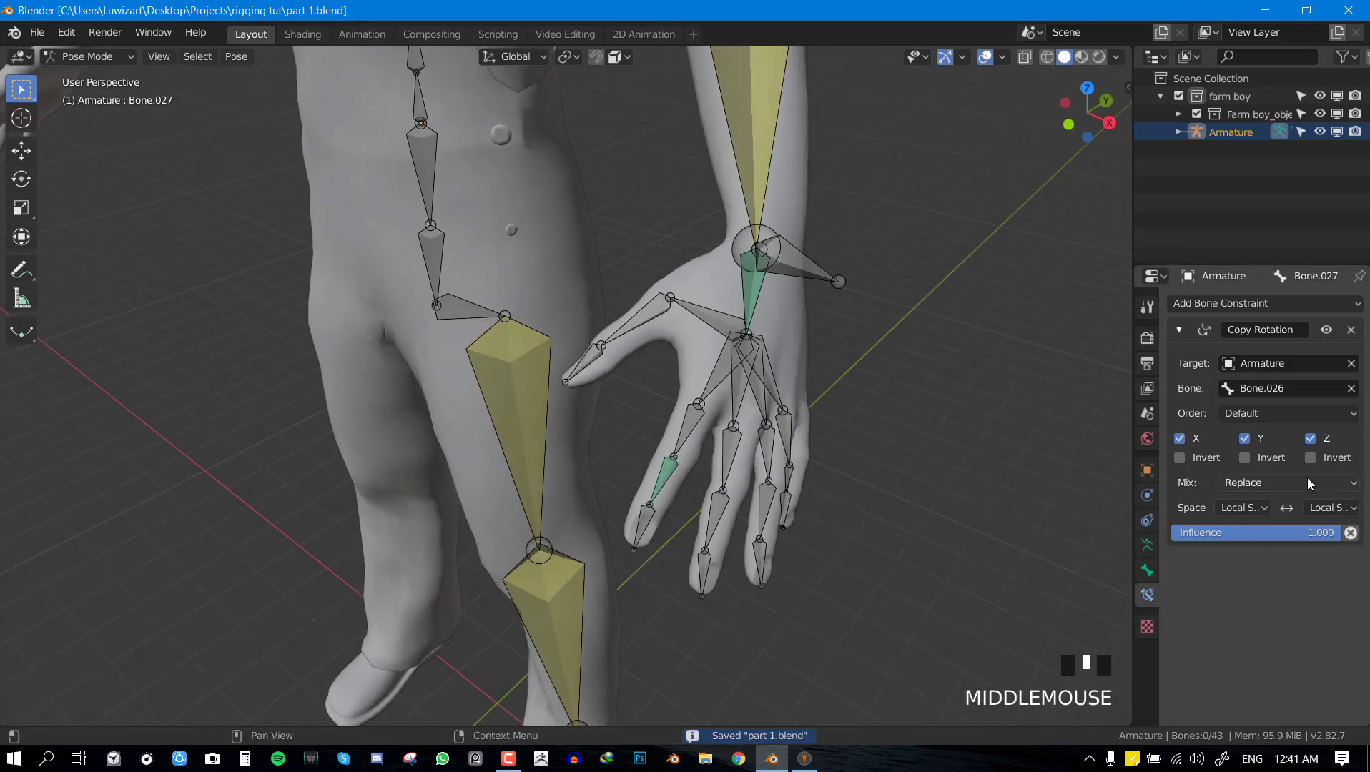
right_click(672, 469)
key("r")
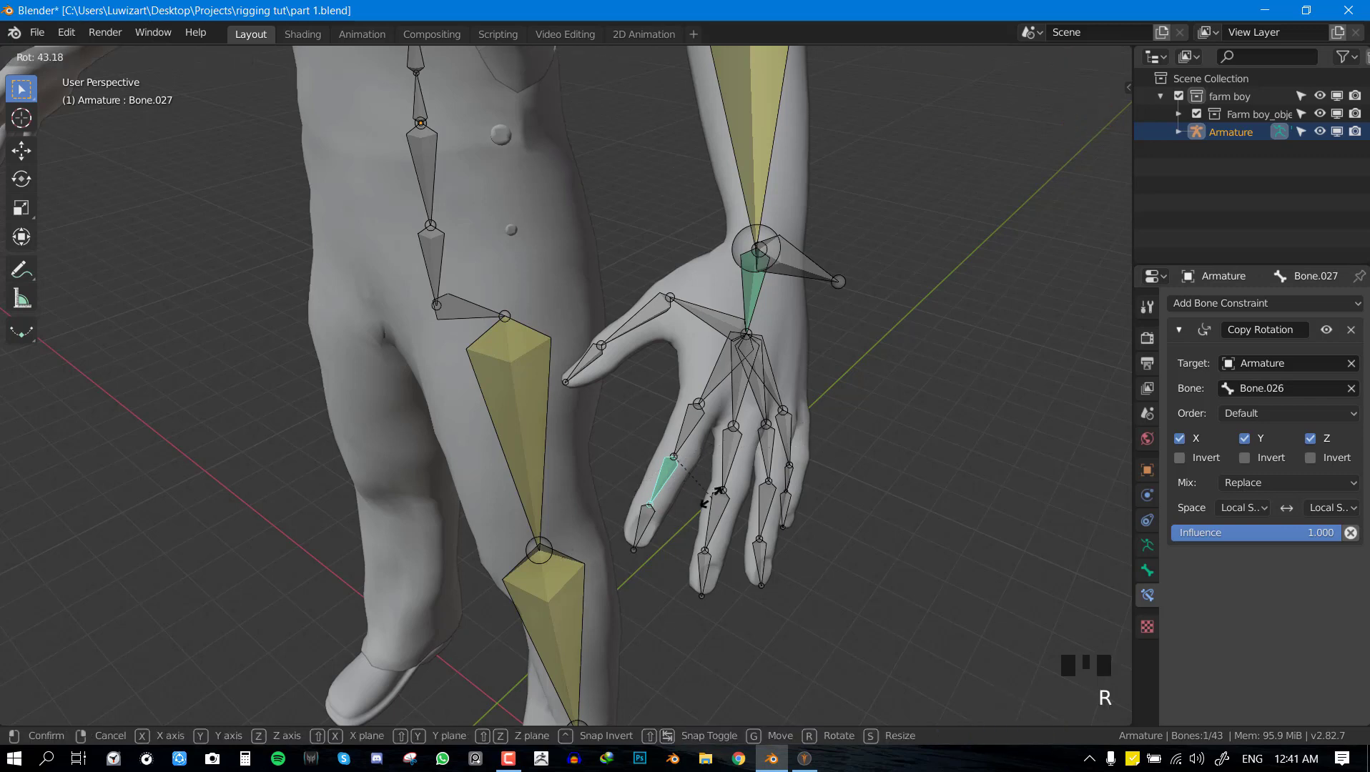
right_click(691, 499)
key("r")
right_click(727, 541)
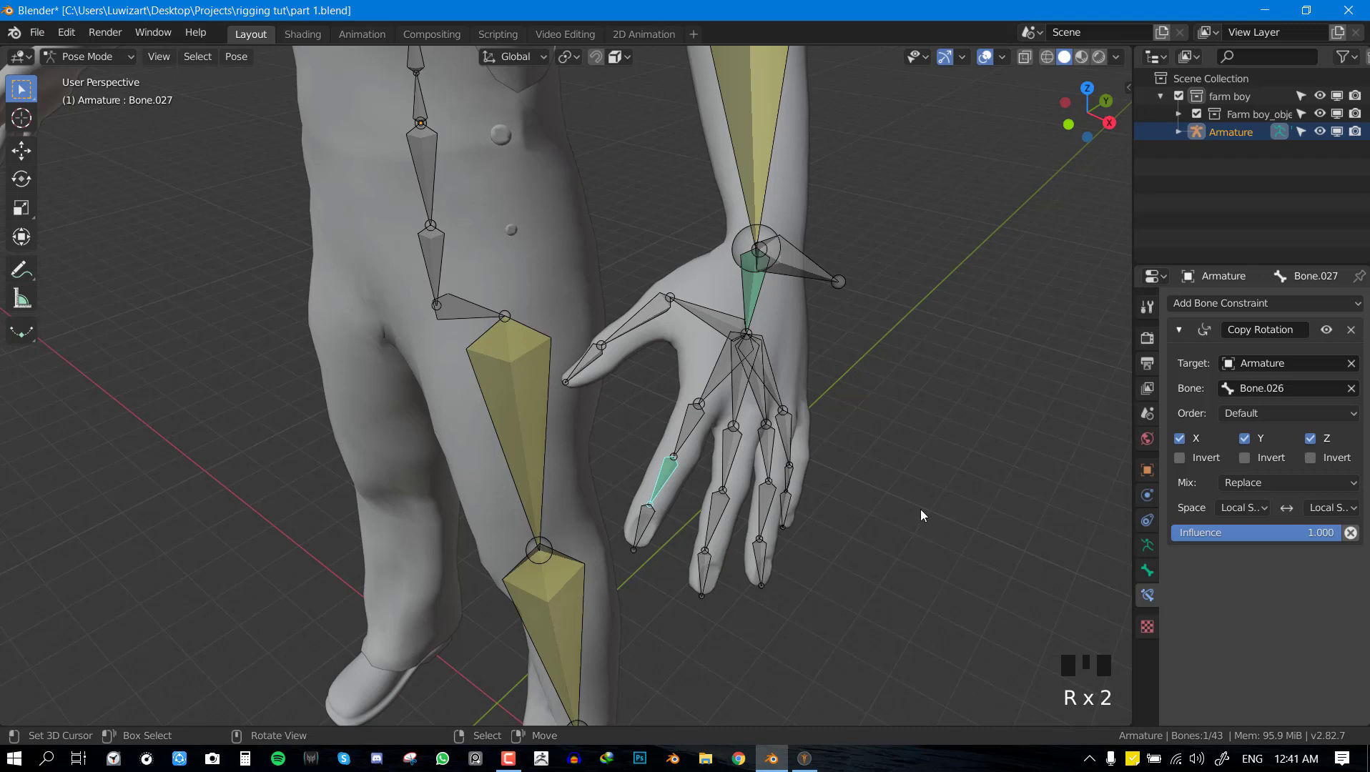
Set the mix mode of the index finger's middle bone constraint to Add and test its free rotation.
left_click(1267, 484)
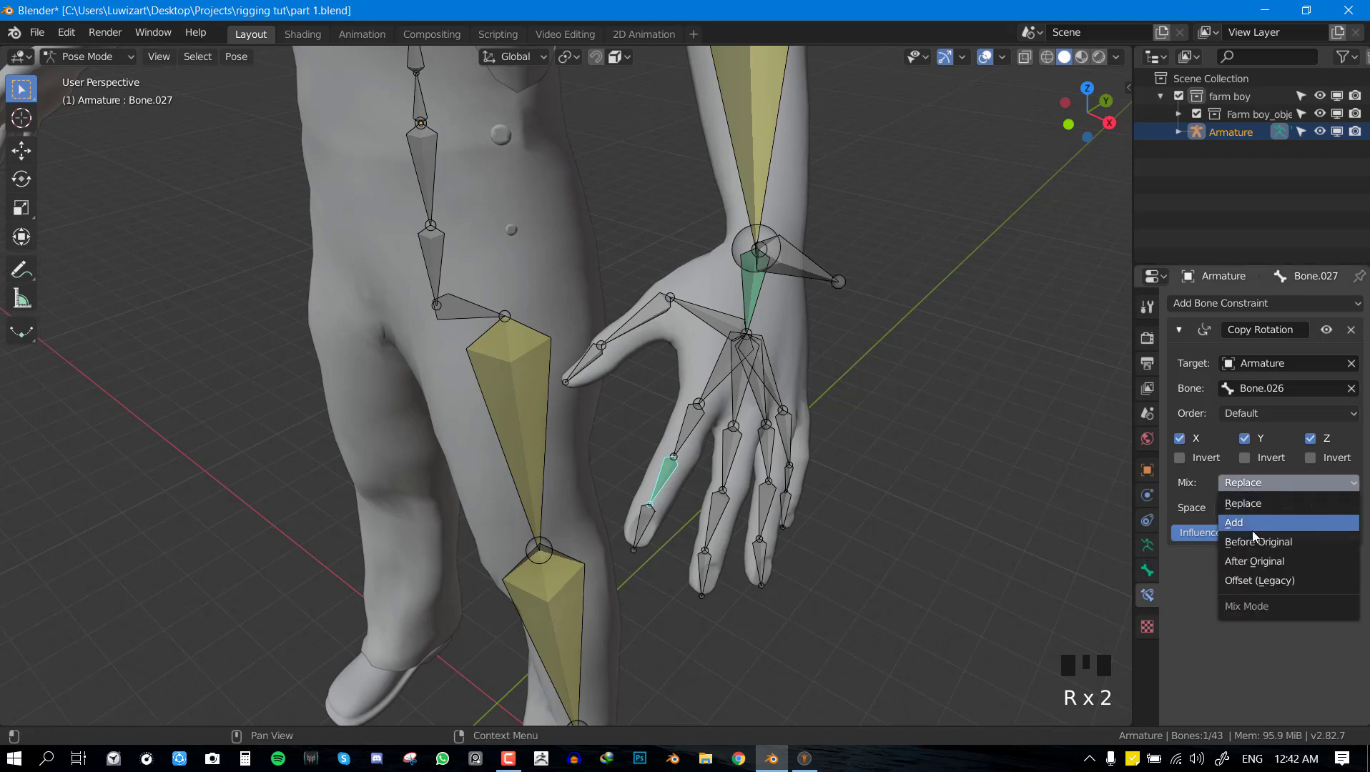
left_click(1248, 524)
key("r")
key("r")
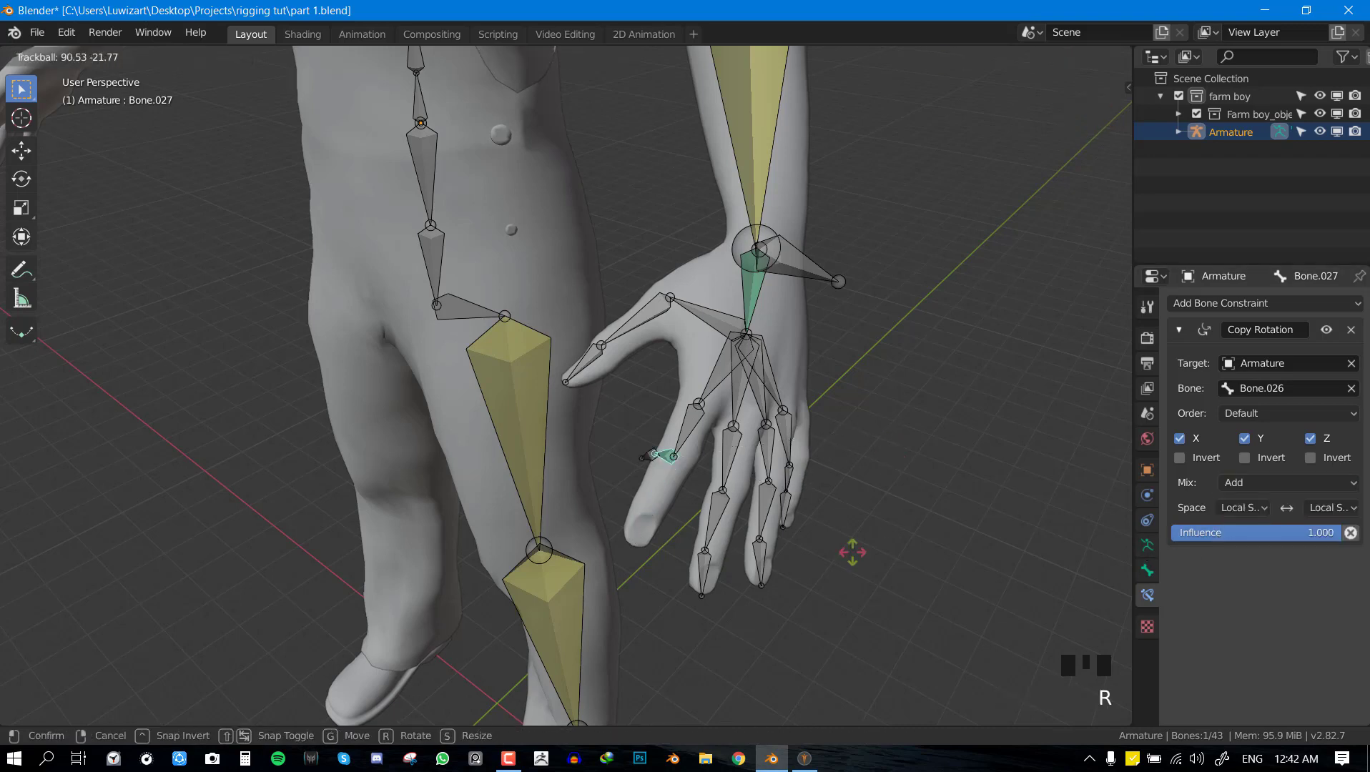
right_click(704, 509)
Give the index fingertip bone a Copy Rotation constraint targeting the middle bone, with both spaces set to Local Space.
key("alt+a")
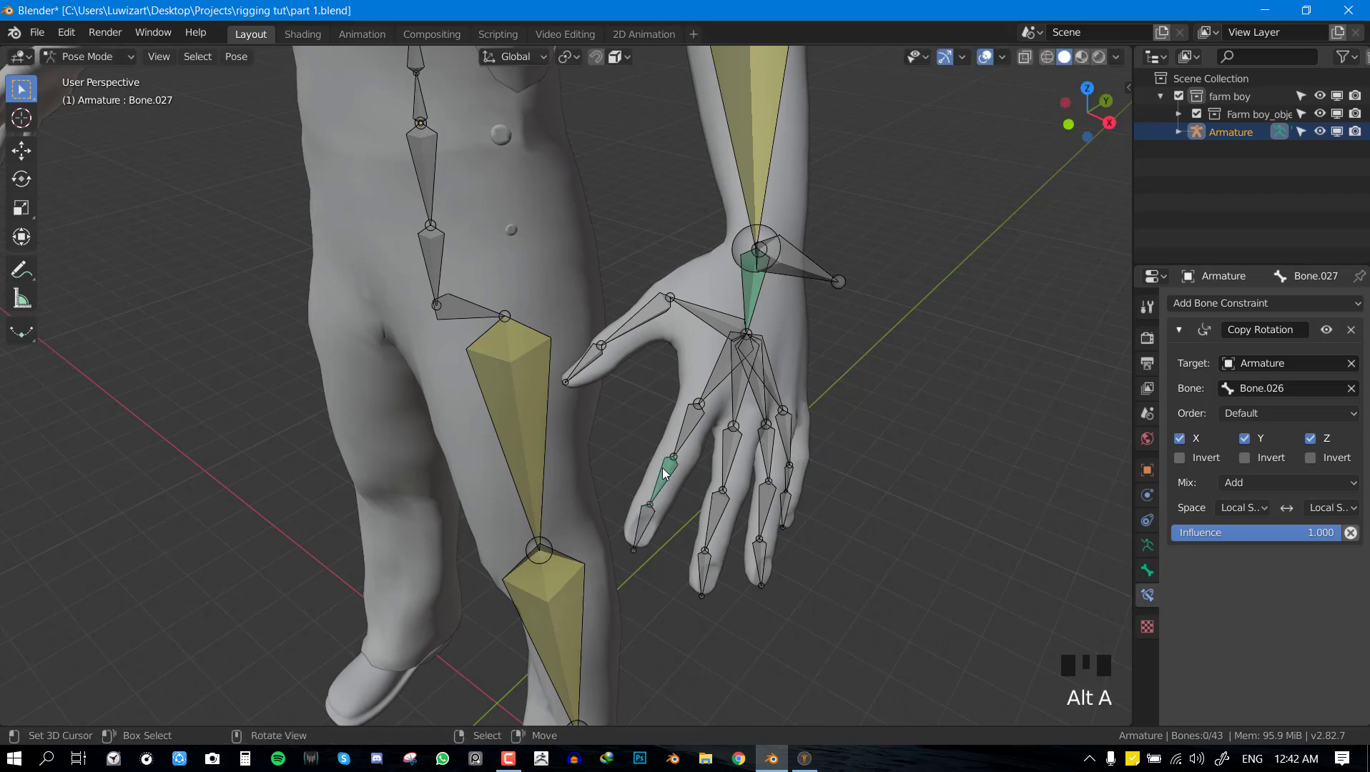
right_click(664, 473)
middle_click_drag(699, 482, 871, 379)
right_click(840, 427, "shift")
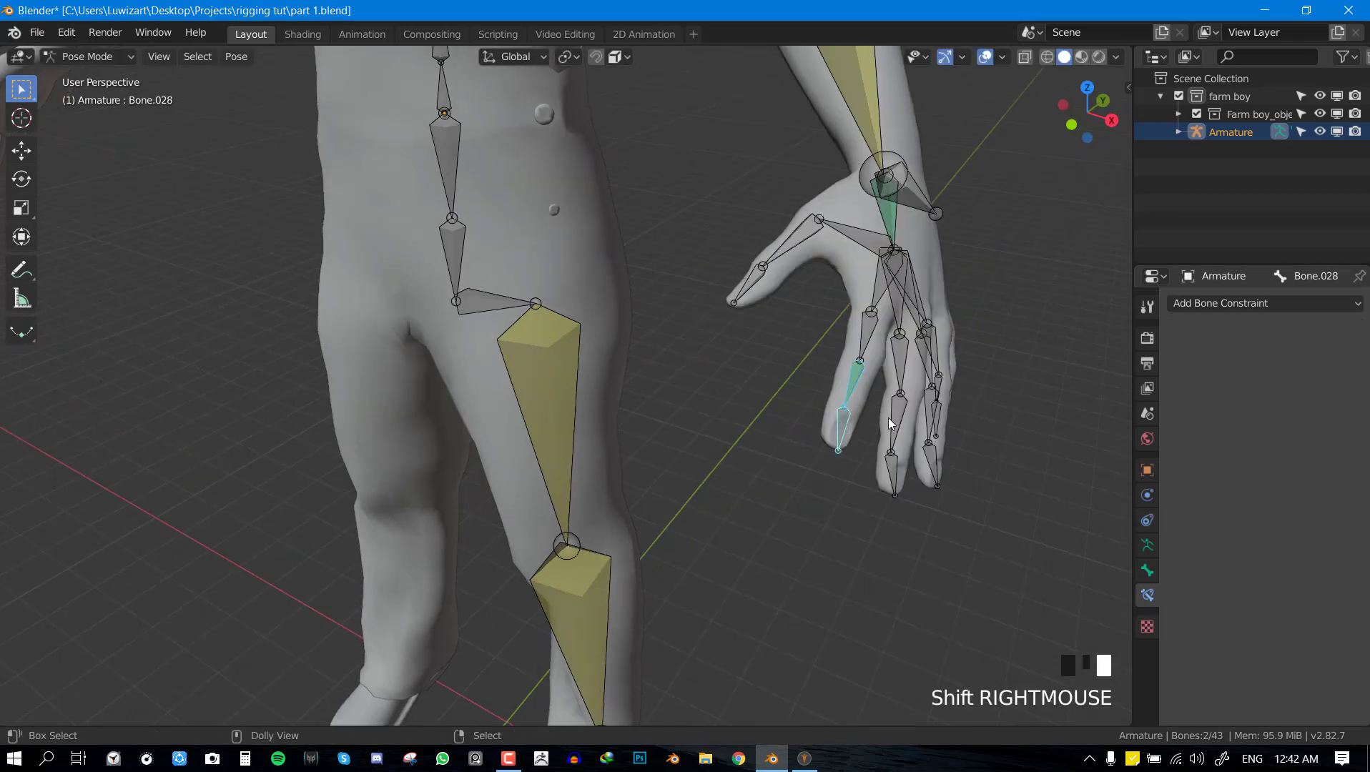
key("shift+ctrl+c")
left_click(762, 425)
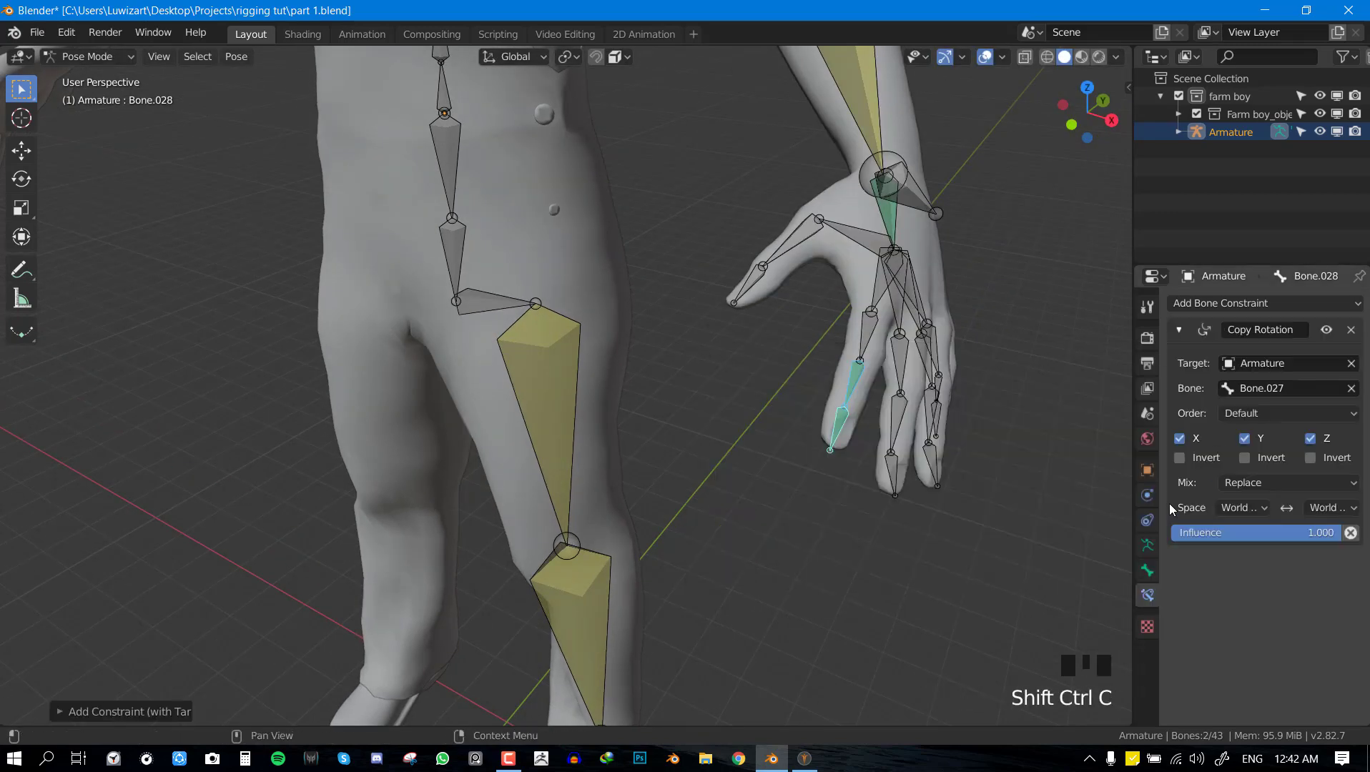
left_click(1244, 508)
left_click(1217, 588)
left_click(1332, 508)
left_click(1330, 588)
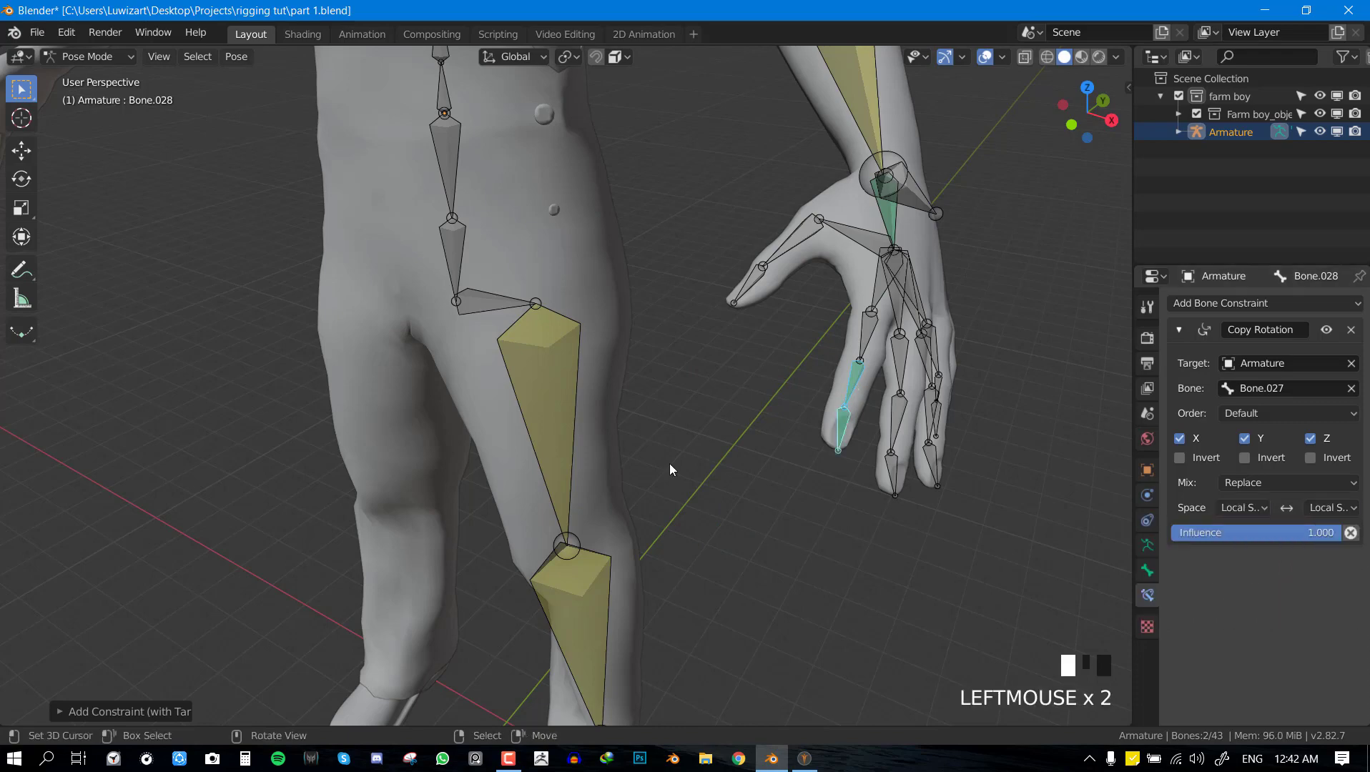
Give the middle finger's middle bone a Copy Rotation constraint targeting its base bone, with both spaces set to Local Space.
right_click(436, 453, "shift")
key("ctrl+shift+c")
left_click(599, 432)
left_click(1244, 508)
left_click(1218, 587)
left_click(1332, 508)
left_click(1330, 588)
Give the middle fingertip bone a Copy Rotation constraint targeting that finger's middle bone, with both spaces set to Local Space.
right_click(435, 455)
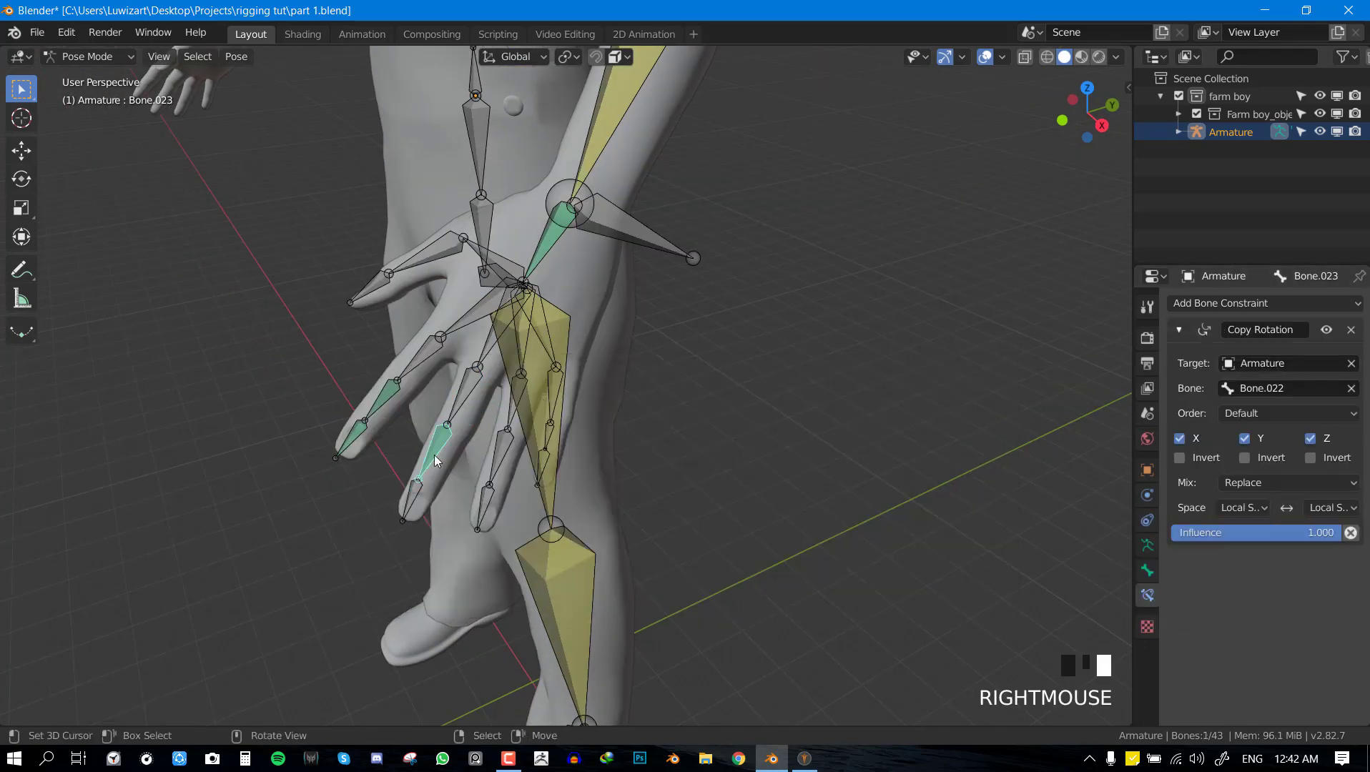
right_click(412, 495, "shift")
key("ctrl+shift+c")
left_click(574, 469)
left_click(1244, 508)
left_click(1217, 588)
left_click(1330, 509)
left_click(1330, 588)
Give the ring finger's middle bone a Copy Rotation constraint targeting its base bone, with both spaces set to Local Space.
middle_click_drag(557, 438, 535, 428)
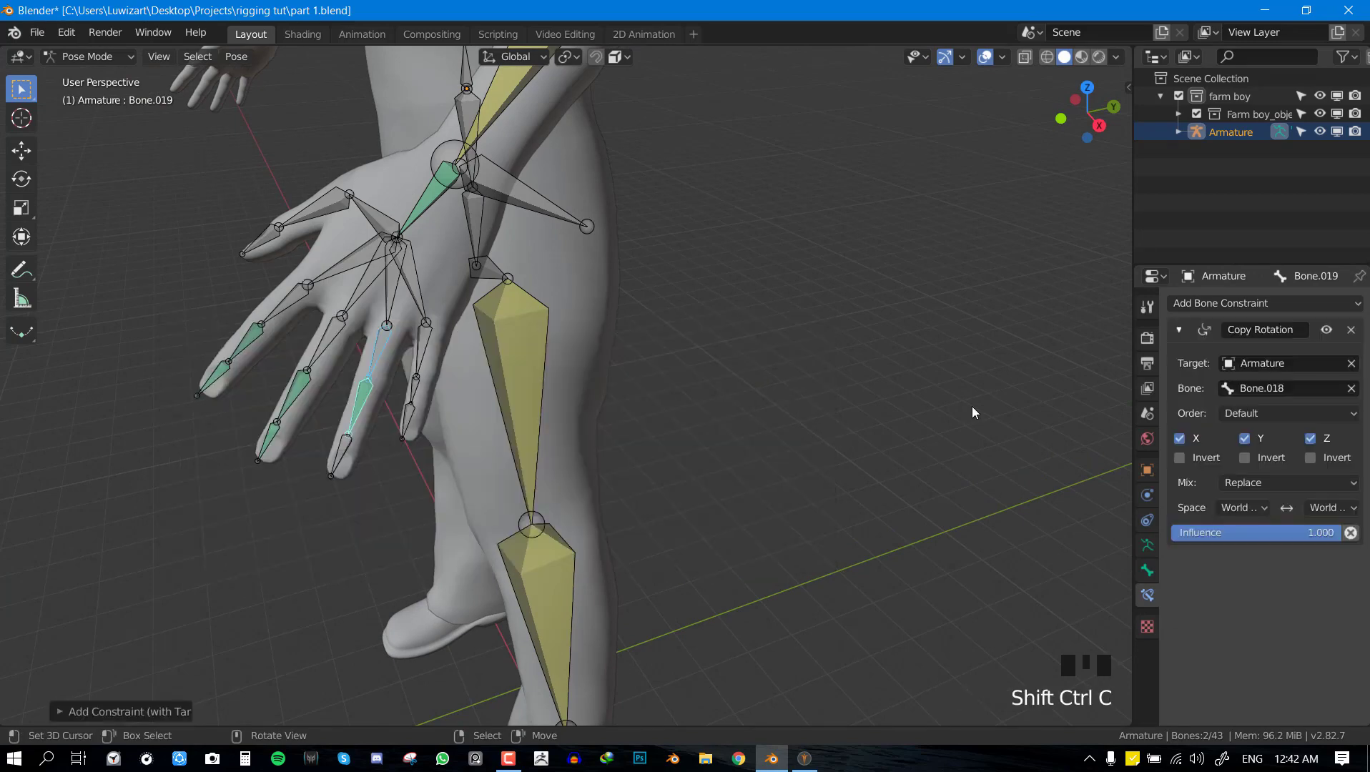
left_click(1244, 508)
left_click(1217, 588)
left_click(1332, 507)
left_click(1331, 588)
Add a Local Space Copy Rotation constraint to the ring fingertip bone, targeting that finger's middle bone.
key("ctrl+shift+c")
left_click(534, 411)
left_click(1330, 588)
Give the little finger's middle bone a Copy Rotation constraint targeting its base bone, with both spaces set to Local Space.
key("ctrl+shift+c")
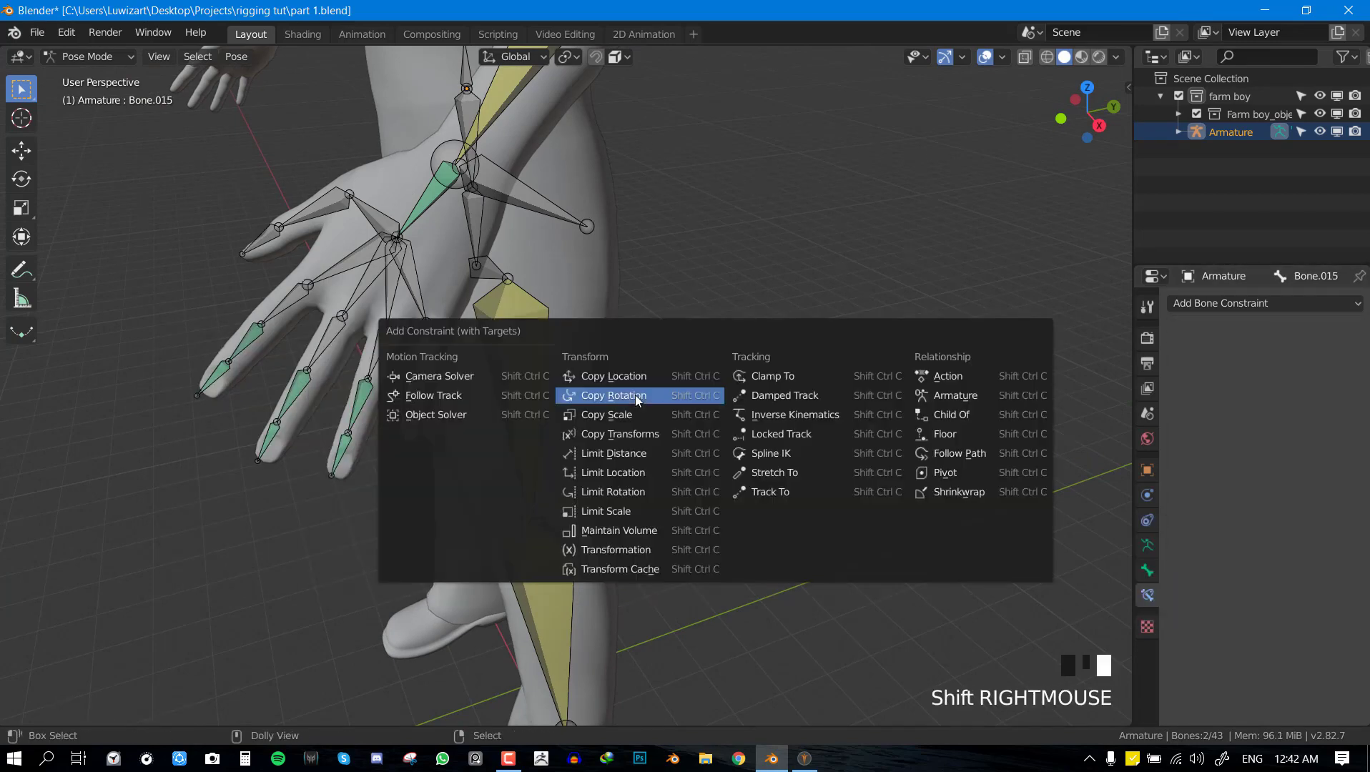
left_click(637, 395)
left_click(1243, 508)
left_click(1217, 588)
left_click(1332, 508)
left_click(1331, 588)
Give the little fingertip bone a Copy Rotation constraint targeting that finger's middle bone, with both spaces set to Local Space.
right_click(415, 404, "shift")
key("ctrl+shift+c")
left_click(412, 417)
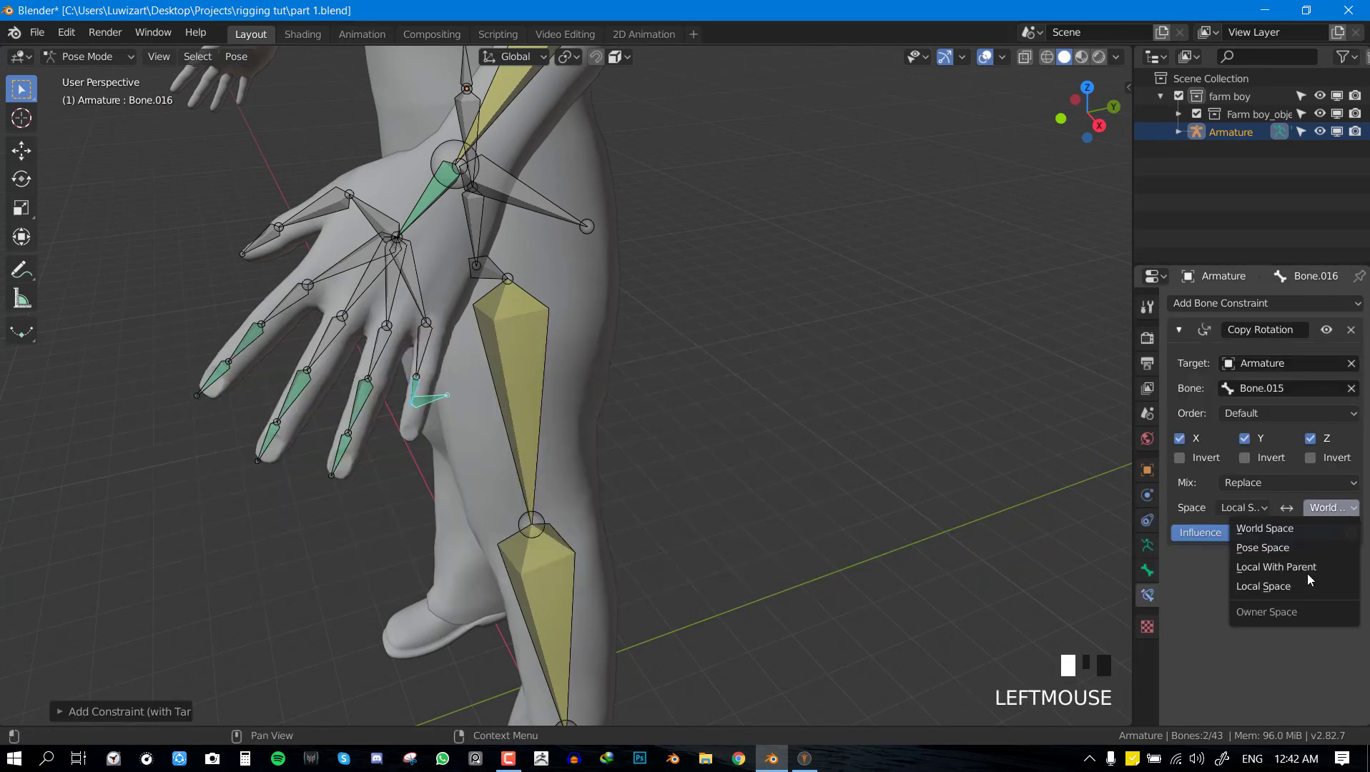
left_click(1310, 586)
Give the thumb's tip bone a Copy Rotation constraint targeting the thumb bone before it, with local target and owner spaces.
middle_click_drag(687, 389, 736, 401)
right_click(759, 398)
right_click(699, 440, "shift")
key("ctrl+shift+c")
left_click(698, 452)
left_click(1244, 508)
left_click(1202, 586)
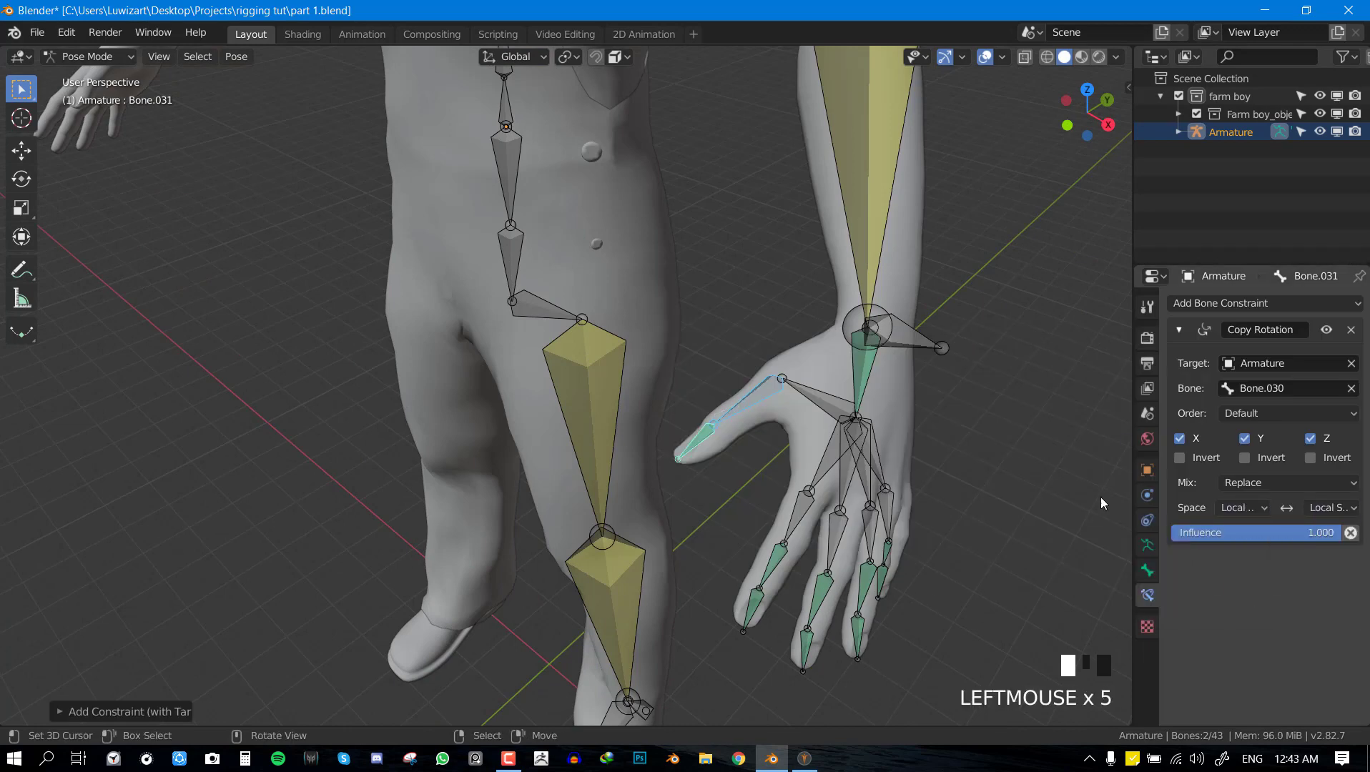
Deselect all bones and try moving the middle finger's tip bone.
key("alt+a")
middle_click_drag(976, 527, 974, 528)
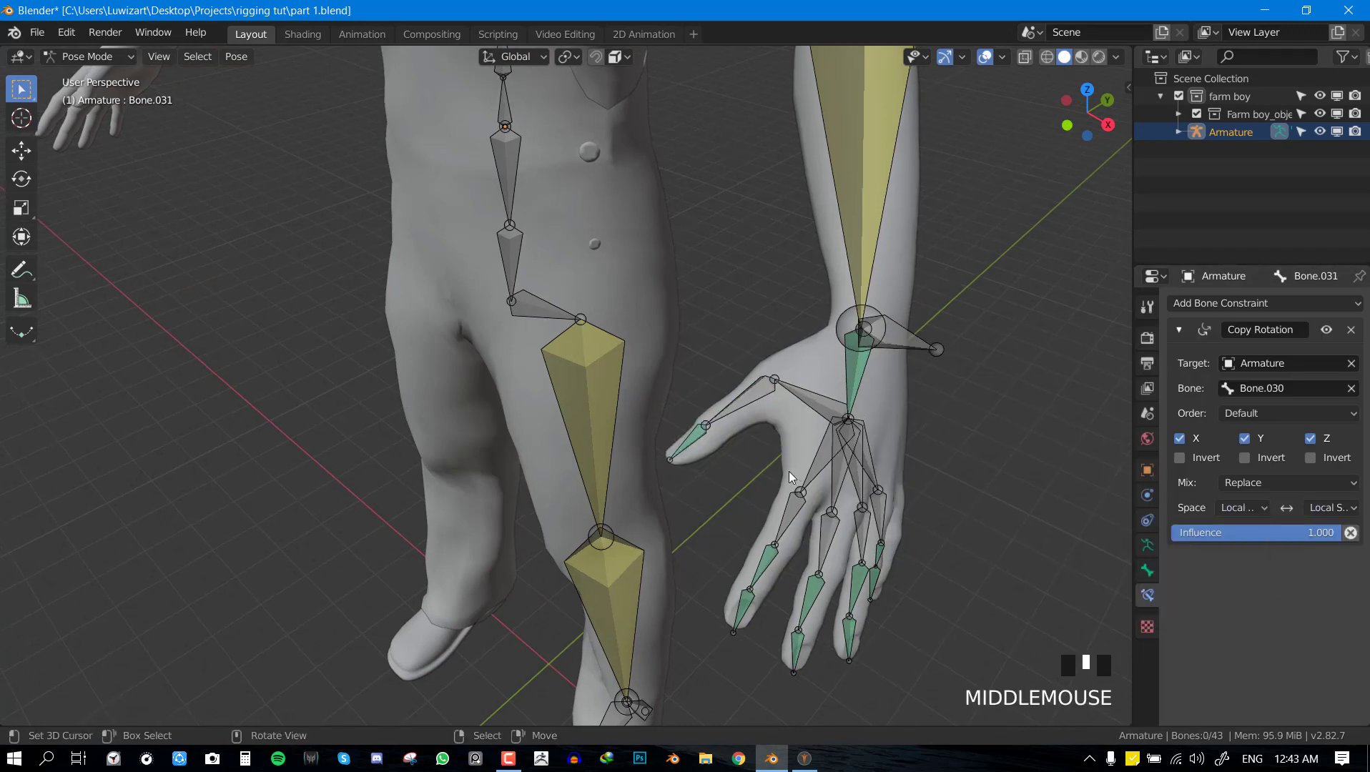
middle_click_drag(789, 472, 804, 448)
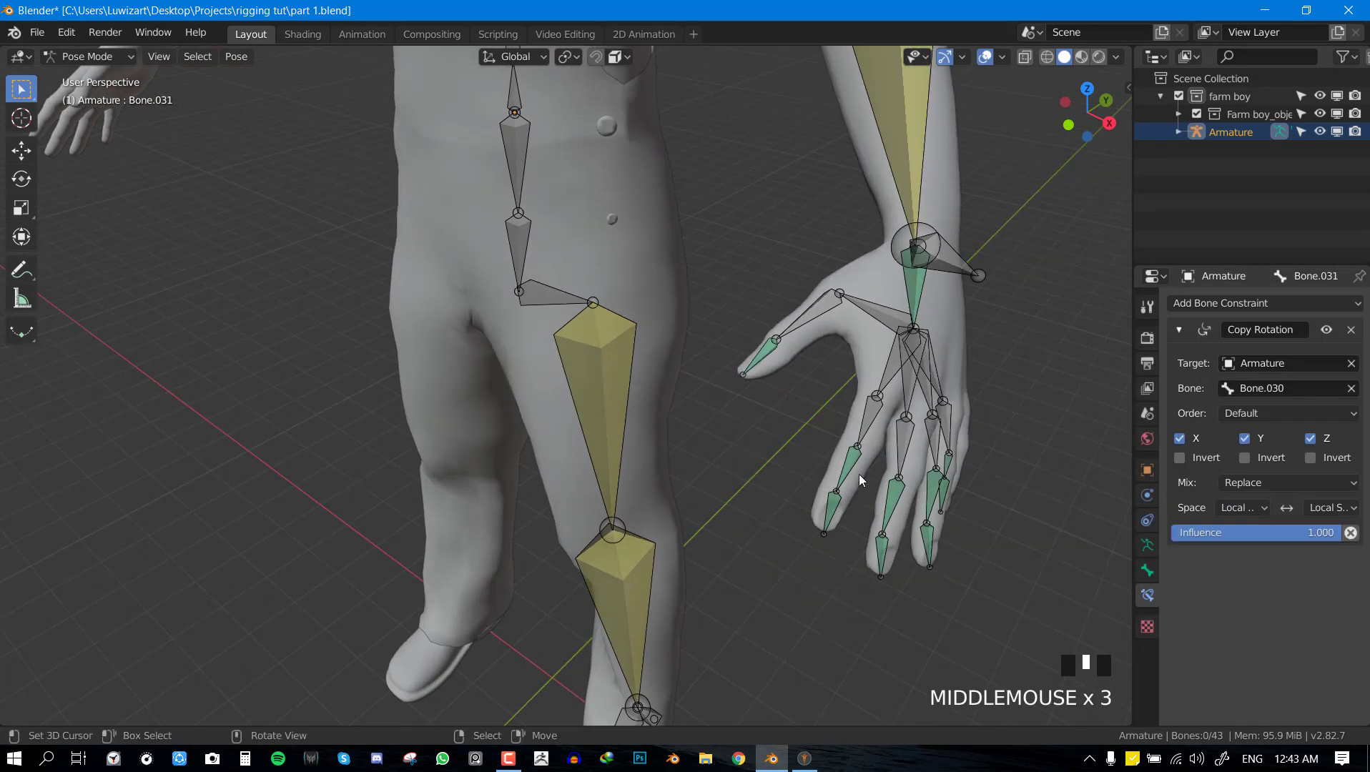
right_click_drag(881, 552, 952, 539)
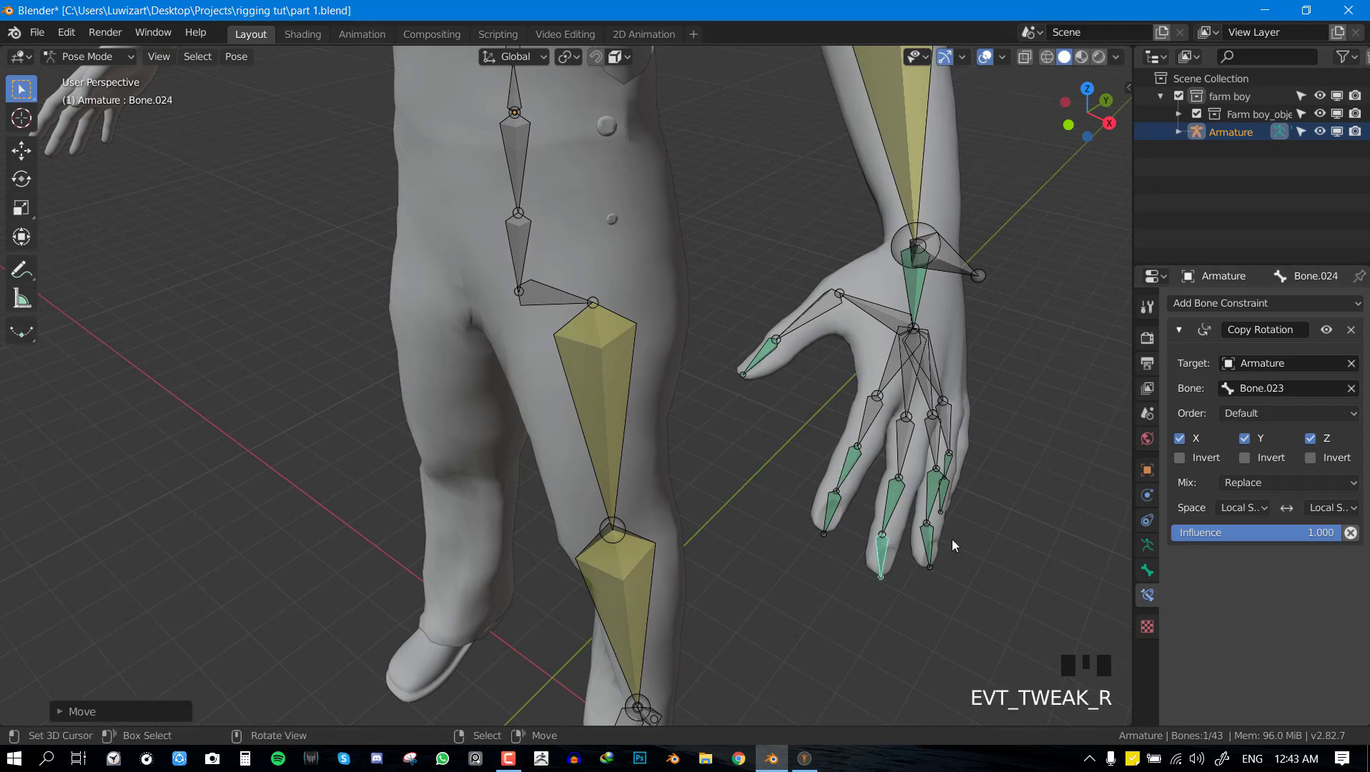
Select all of the hand's bones and set the Copy Rotation mix mode to Add, with the middle finger's middle bone active.
middle_click_drag(767, 530, 765, 545)
right_click(765, 547)
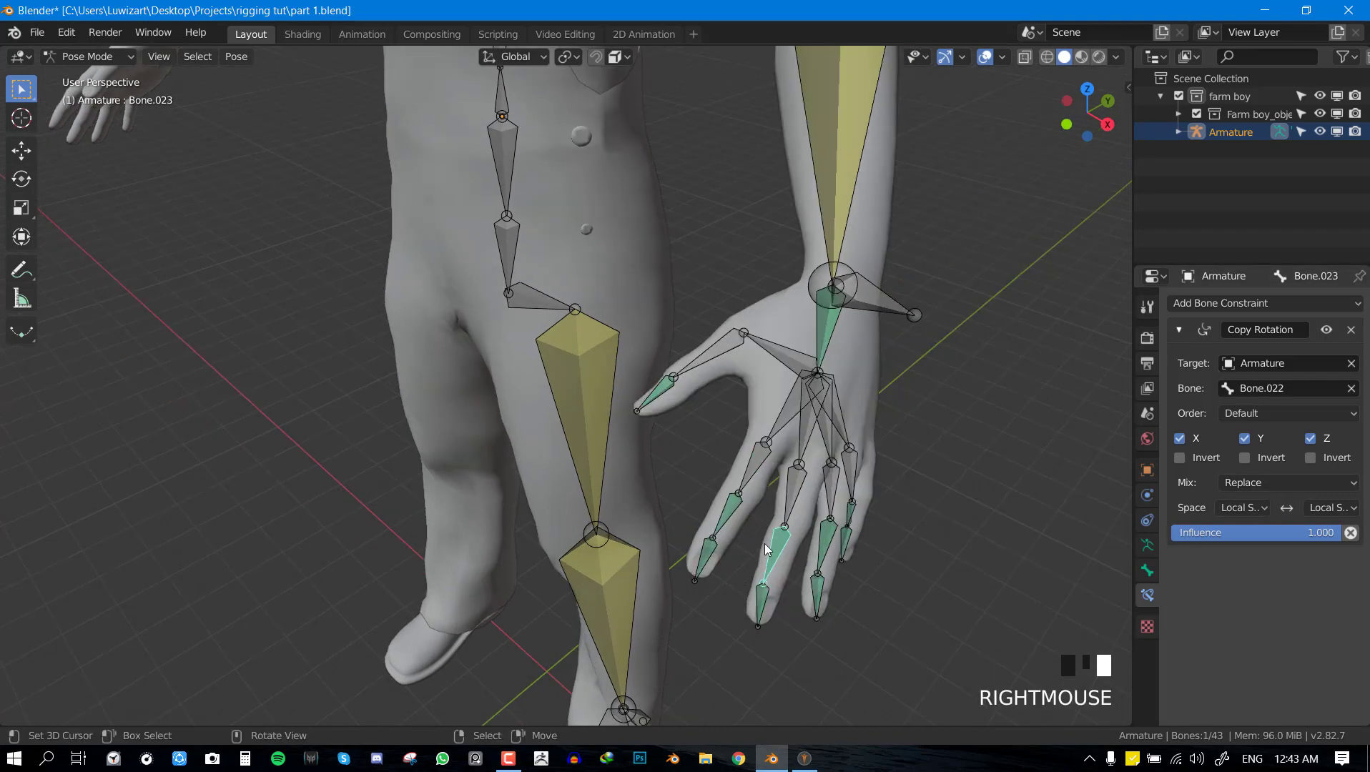
middle_click_drag(803, 599, 856, 546)
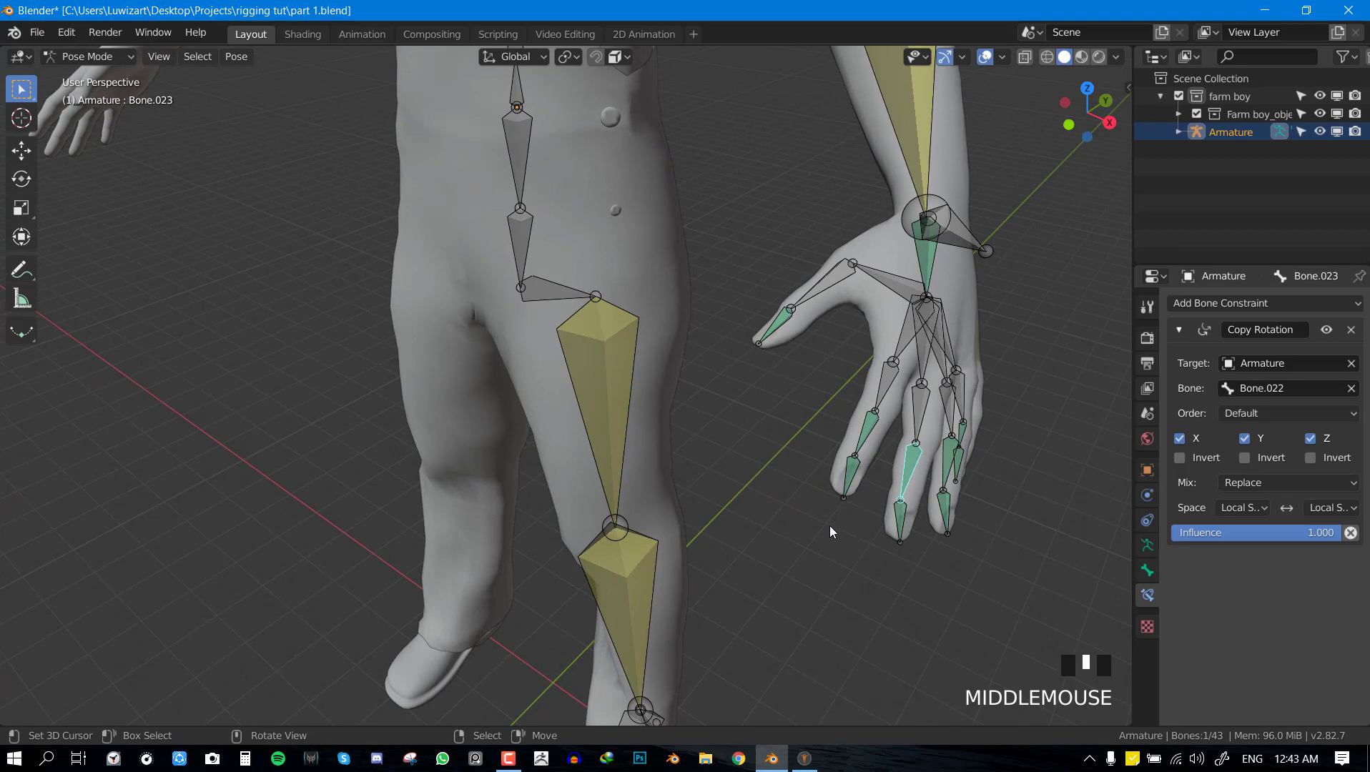
key("b")
left_click_drag(746, 273, 1039, 573)
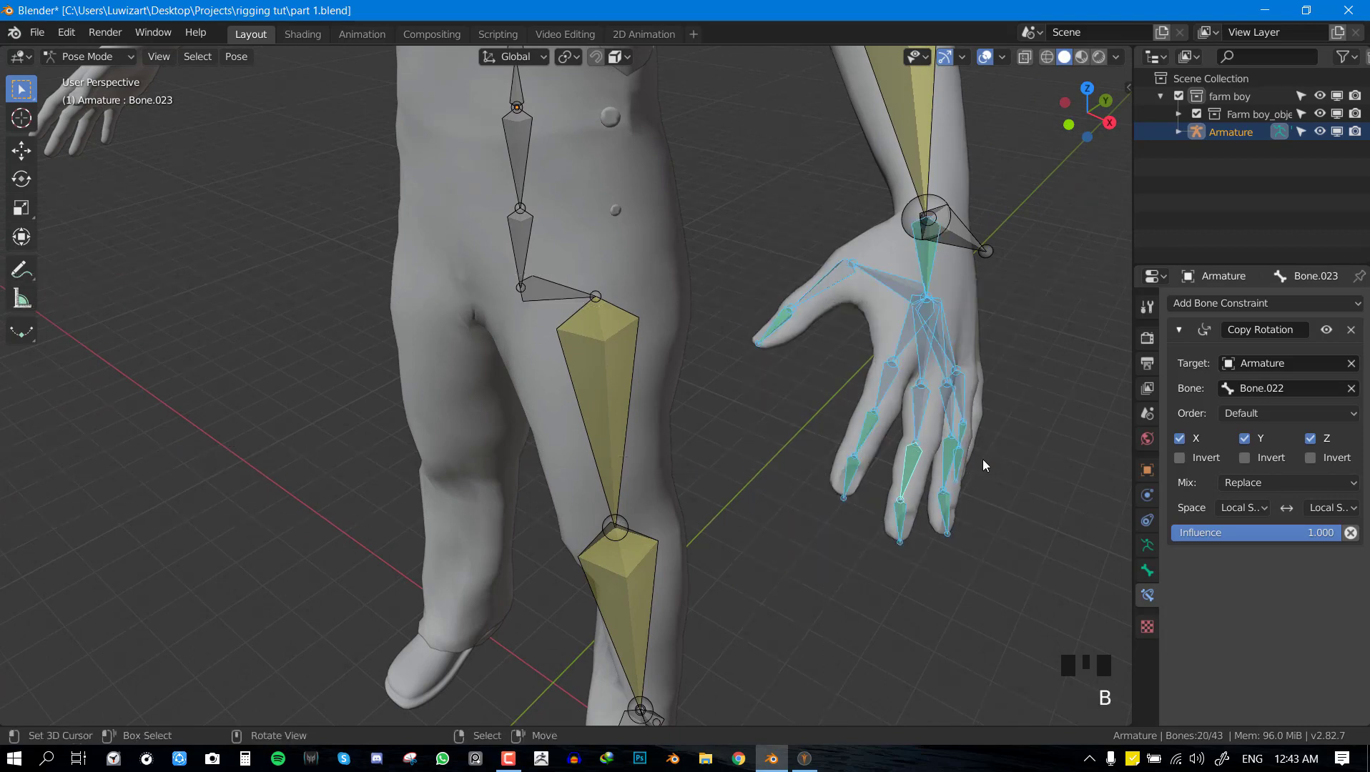
right_click(906, 469, "alt")
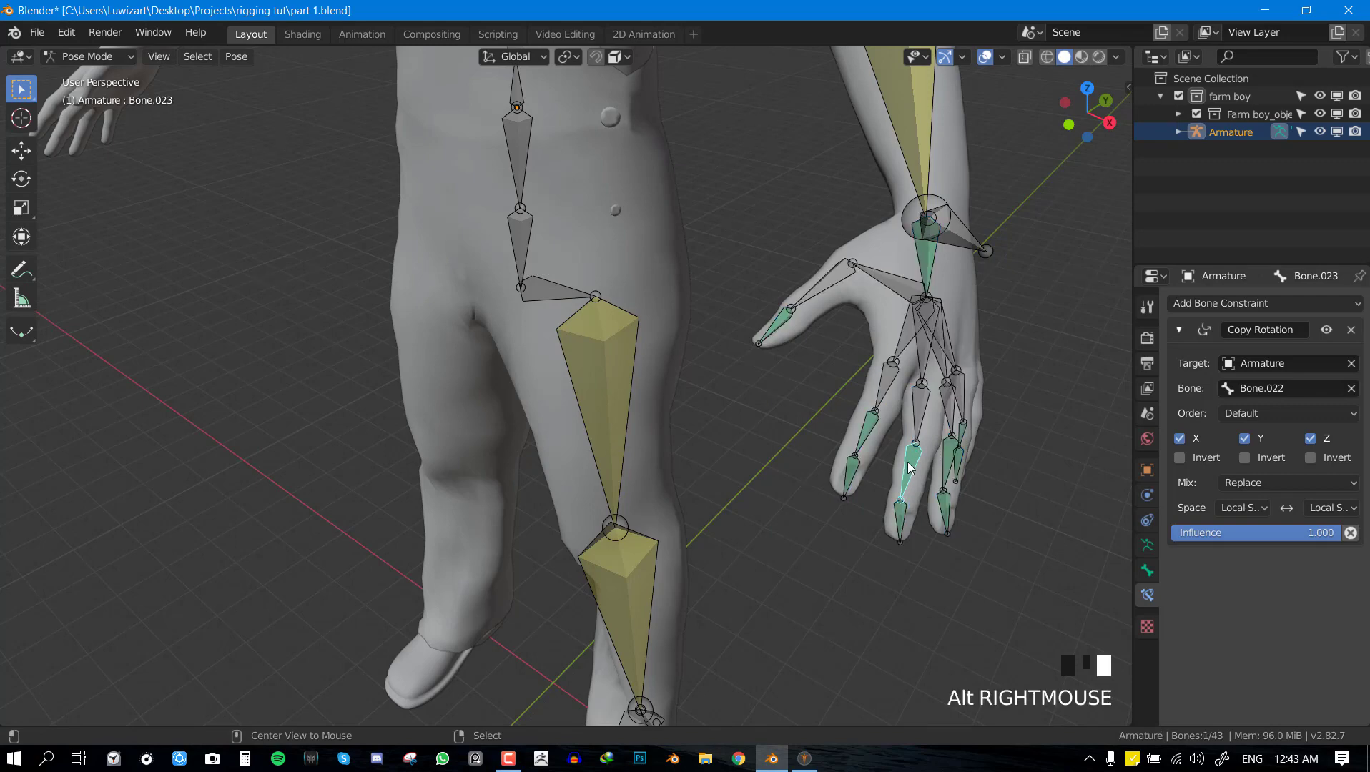
key("ctrl+z")
right_click(910, 472, "shift")
right_click(911, 474, "shift")
middle_click_drag(933, 495, 920, 495, "shift")
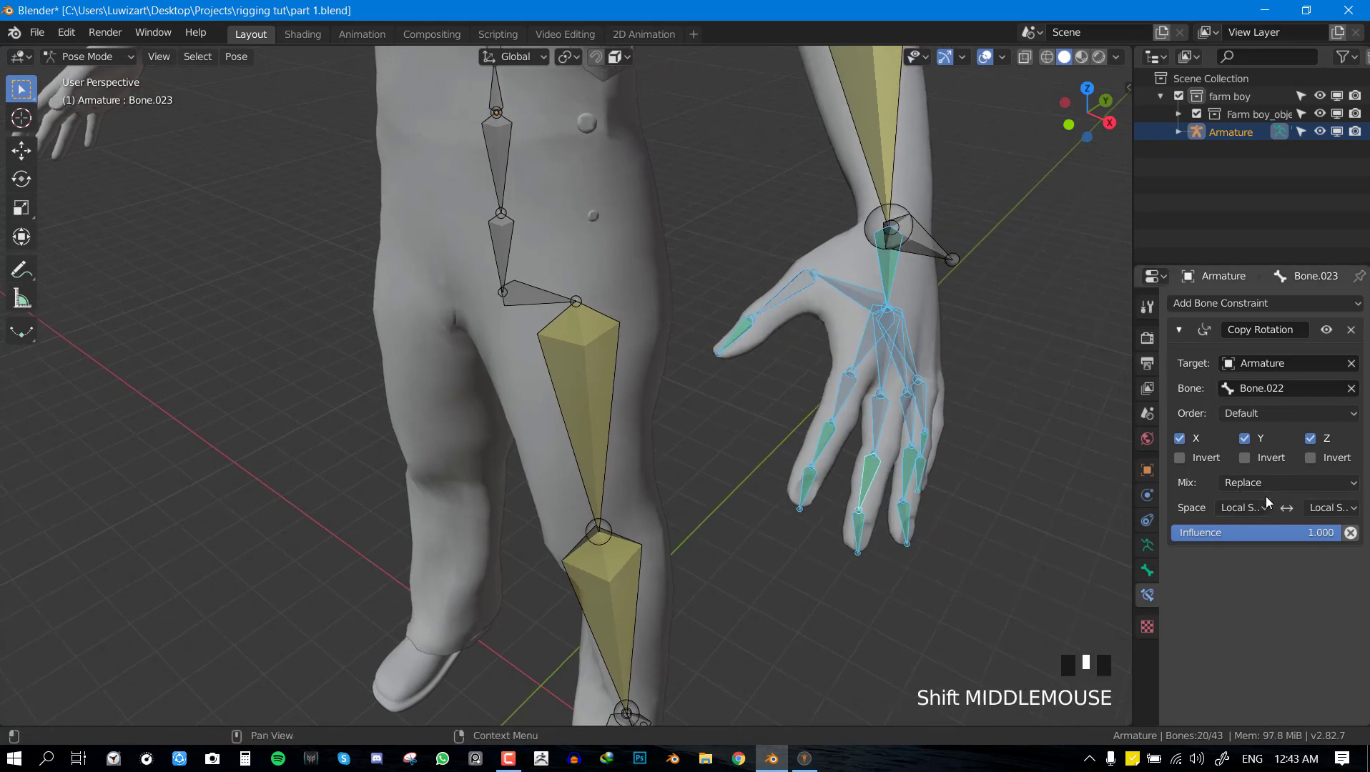
left_click(1286, 480)
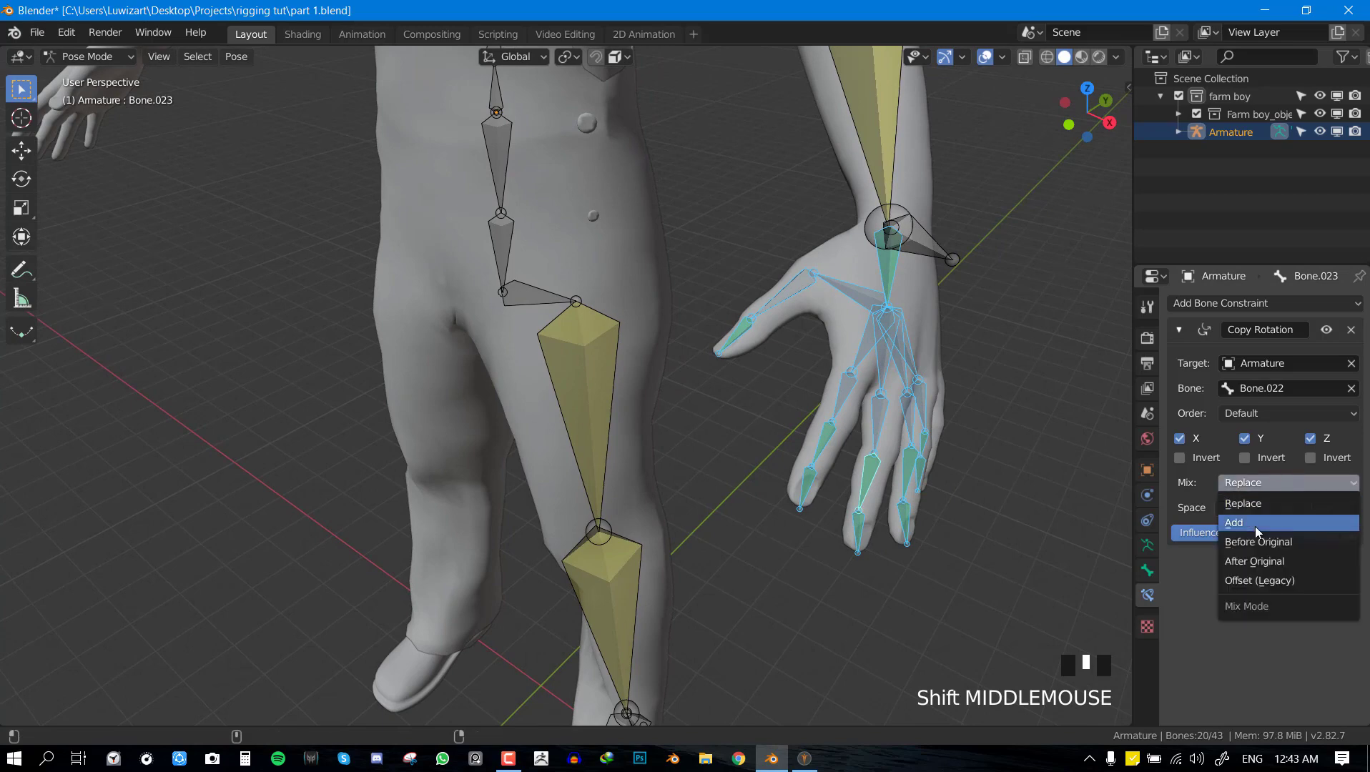
left_click(1241, 527, "alt")
Select the ring finger's middle and tip bones and set the active middle bone's Copy Rotation mix mode to Add.
right_click(907, 502)
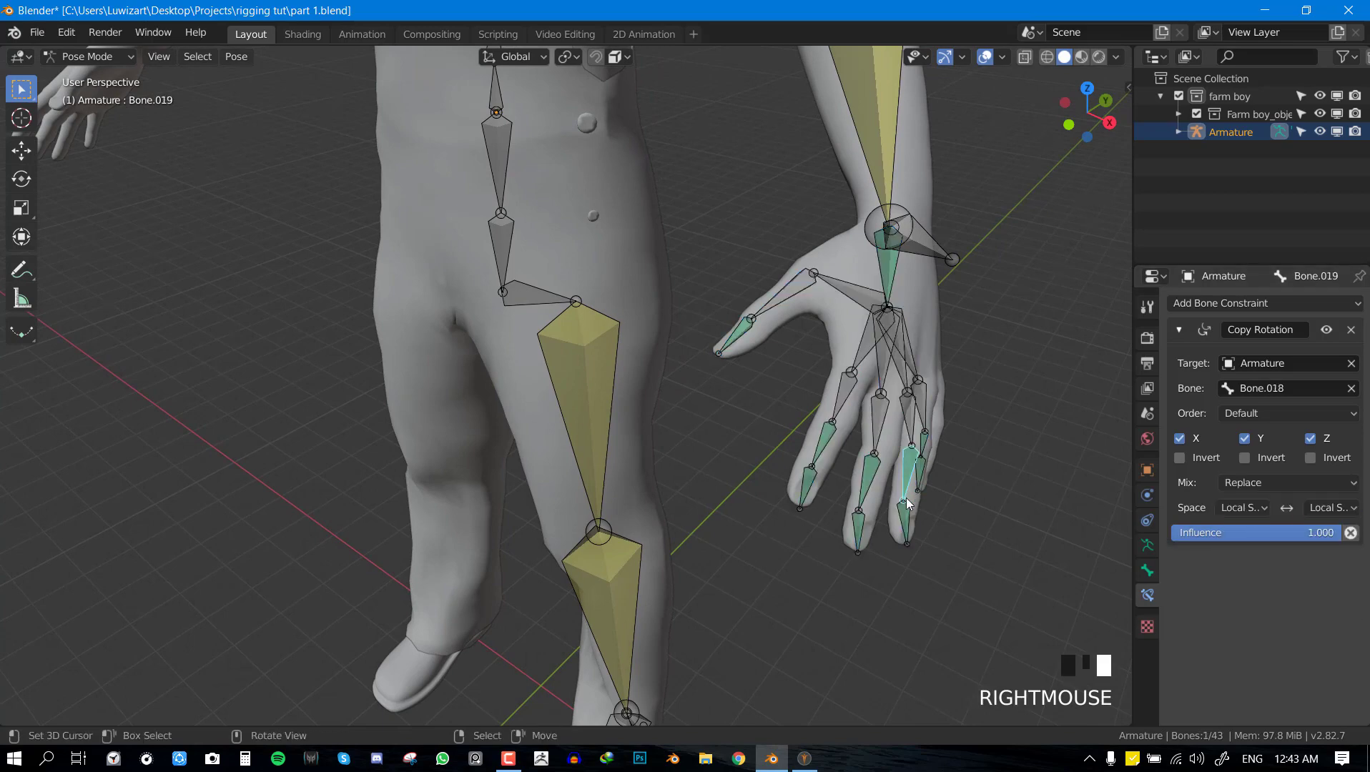
right_click(906, 510)
right_click(908, 476, "shift")
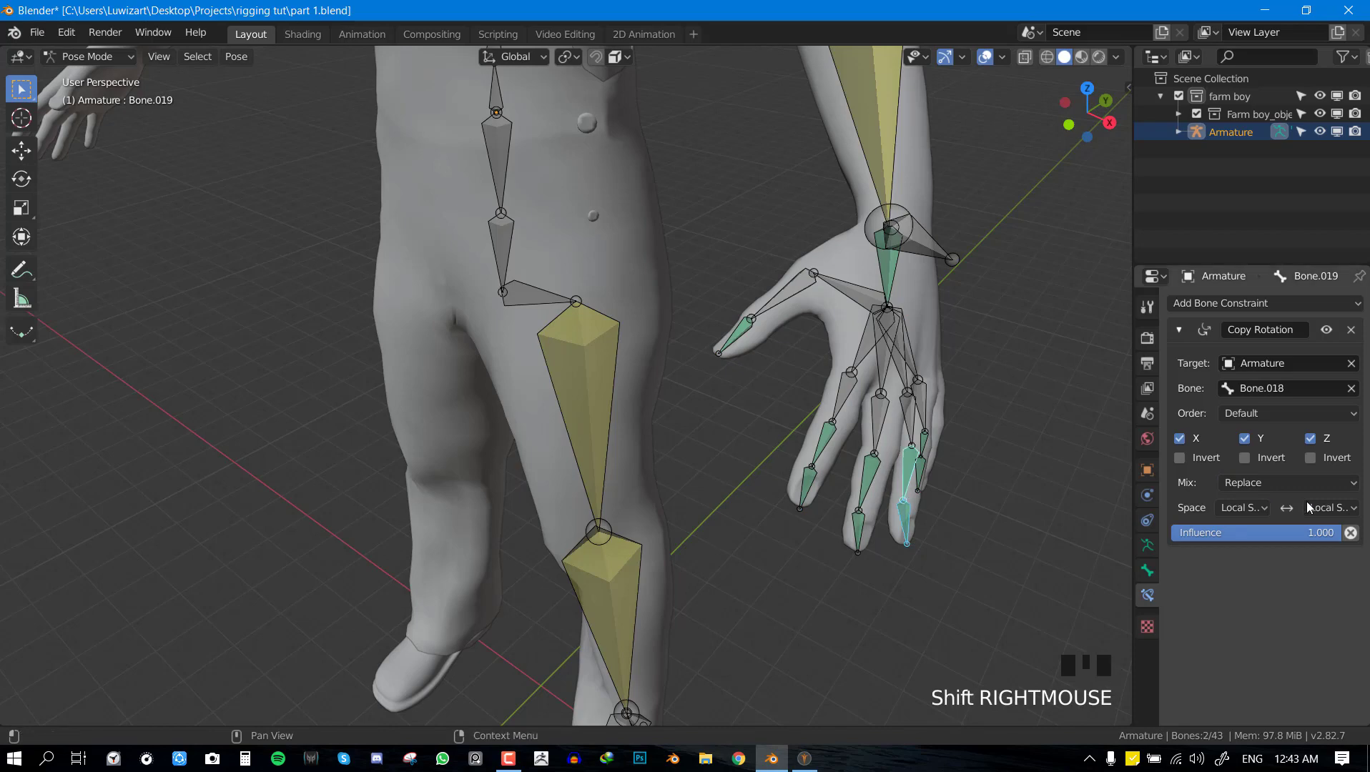
left_click(1301, 484)
left_click(1248, 523, "alt")
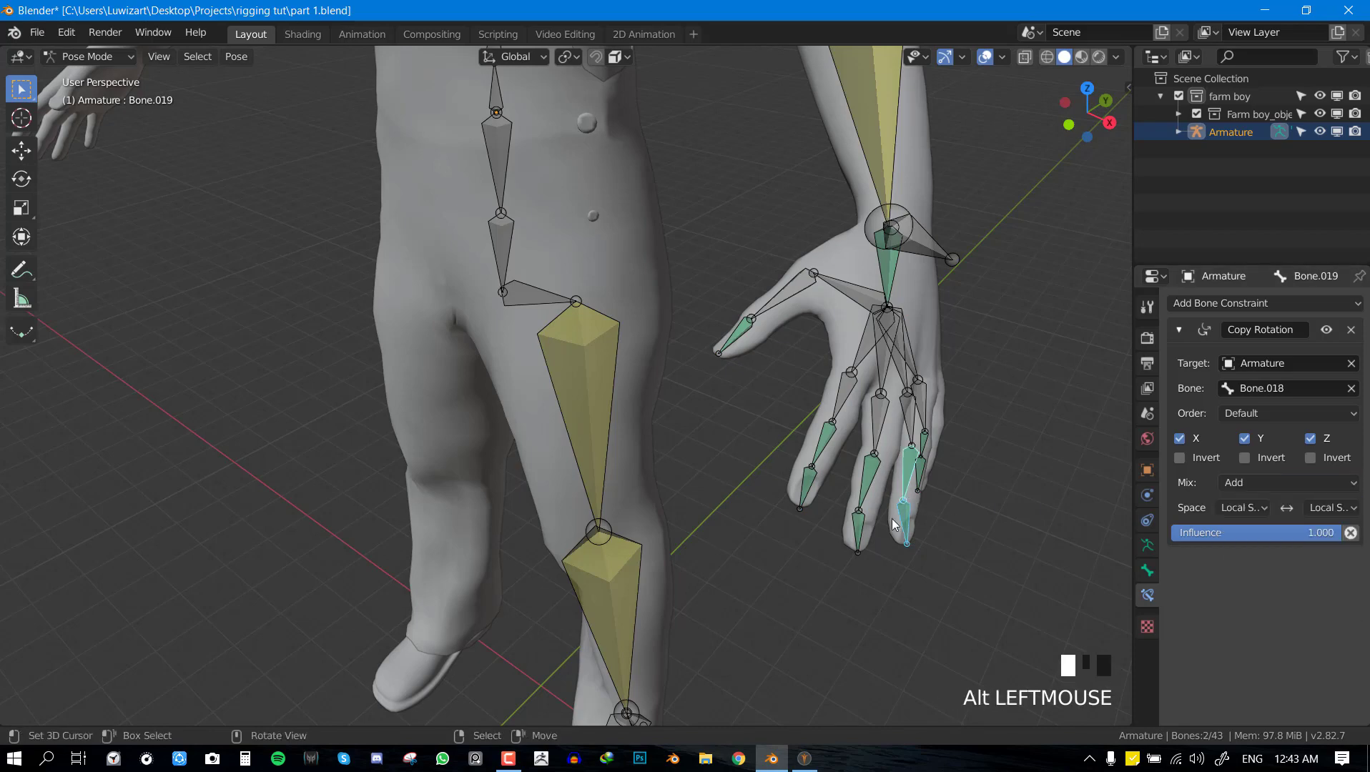
Save the file and set the ring fingertip bone's Copy Rotation mix mode to Add.
right_click(893, 524)
right_click(898, 488)
right_click(905, 536)
middle_click_drag(939, 512, 786, 470)
key("ctrl+s")
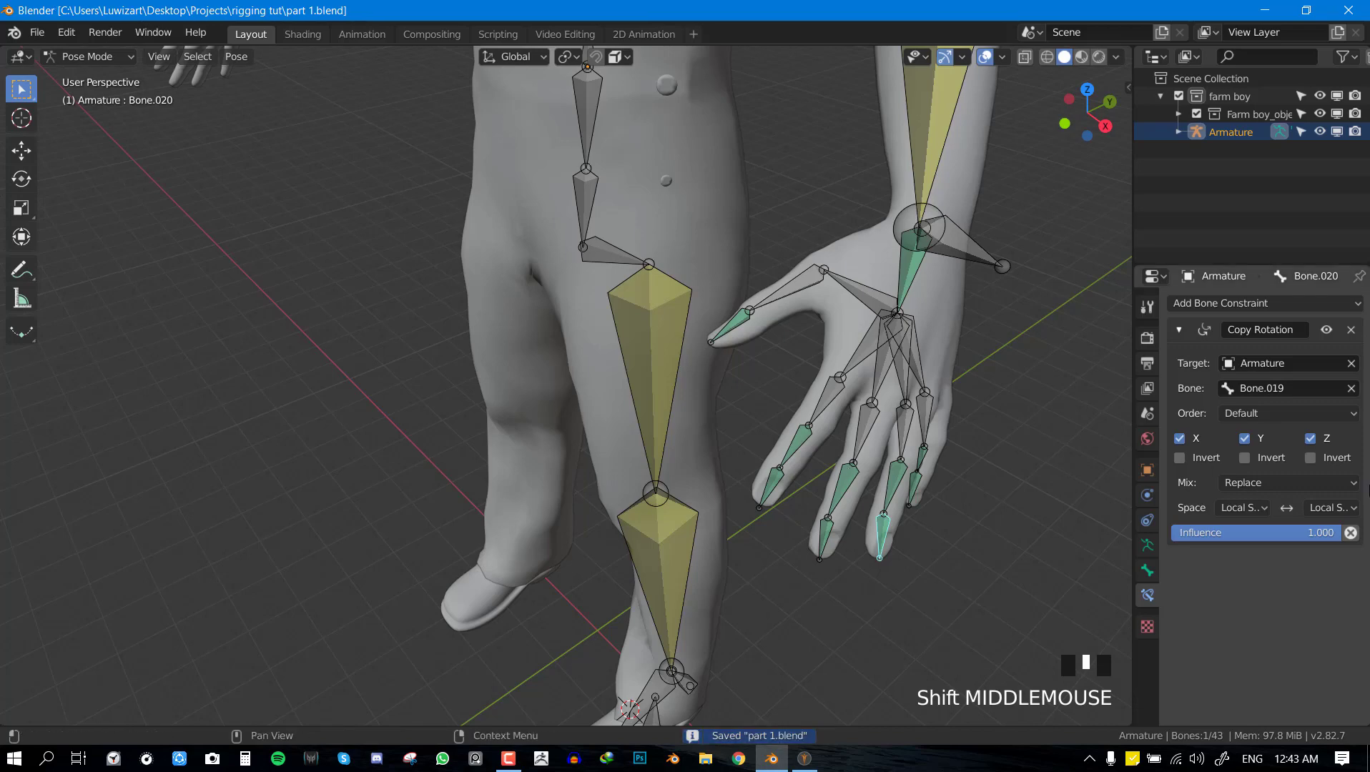
left_click(1290, 486)
left_click(1262, 527)
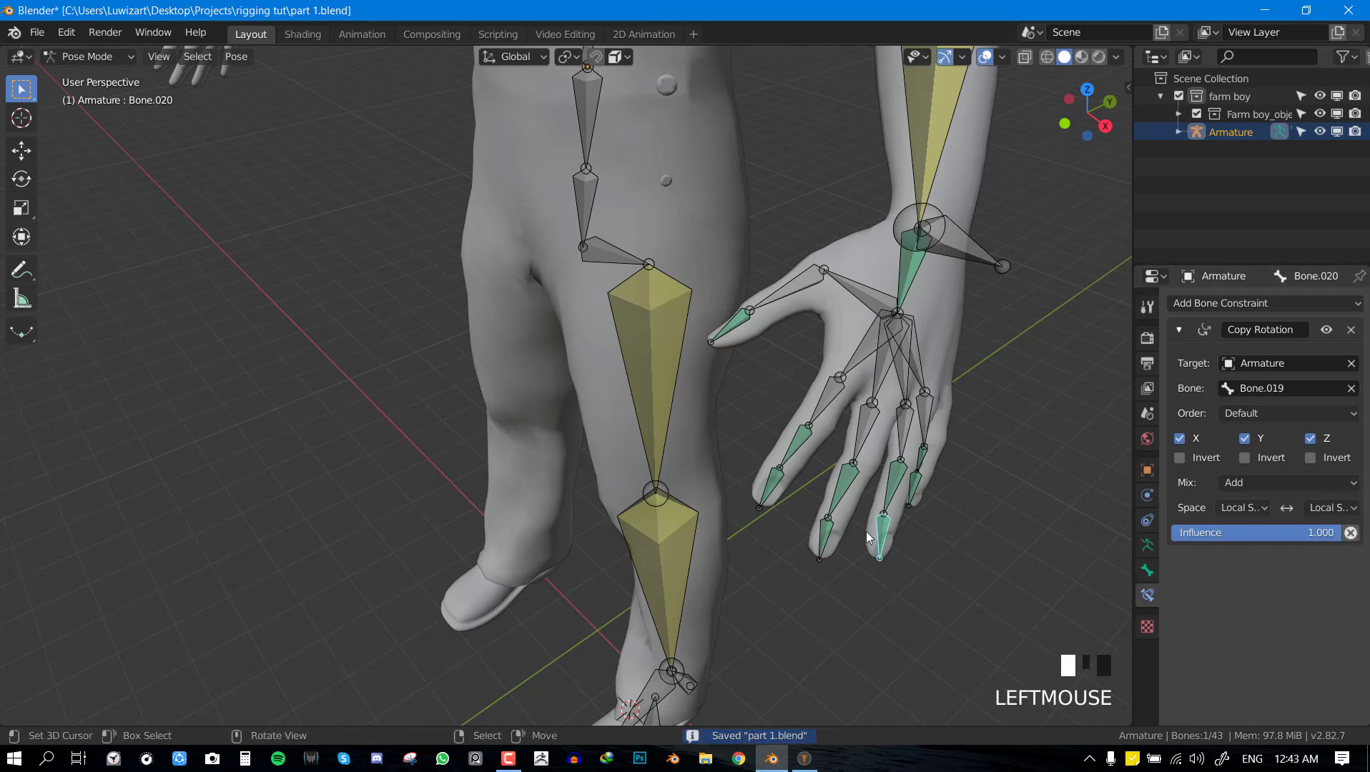
Set the Copy Rotation mix mode to Add on the little finger's middle bone and tip bone.
middle_click_drag(951, 494, 877, 477)
right_click(861, 410)
left_click(1327, 489)
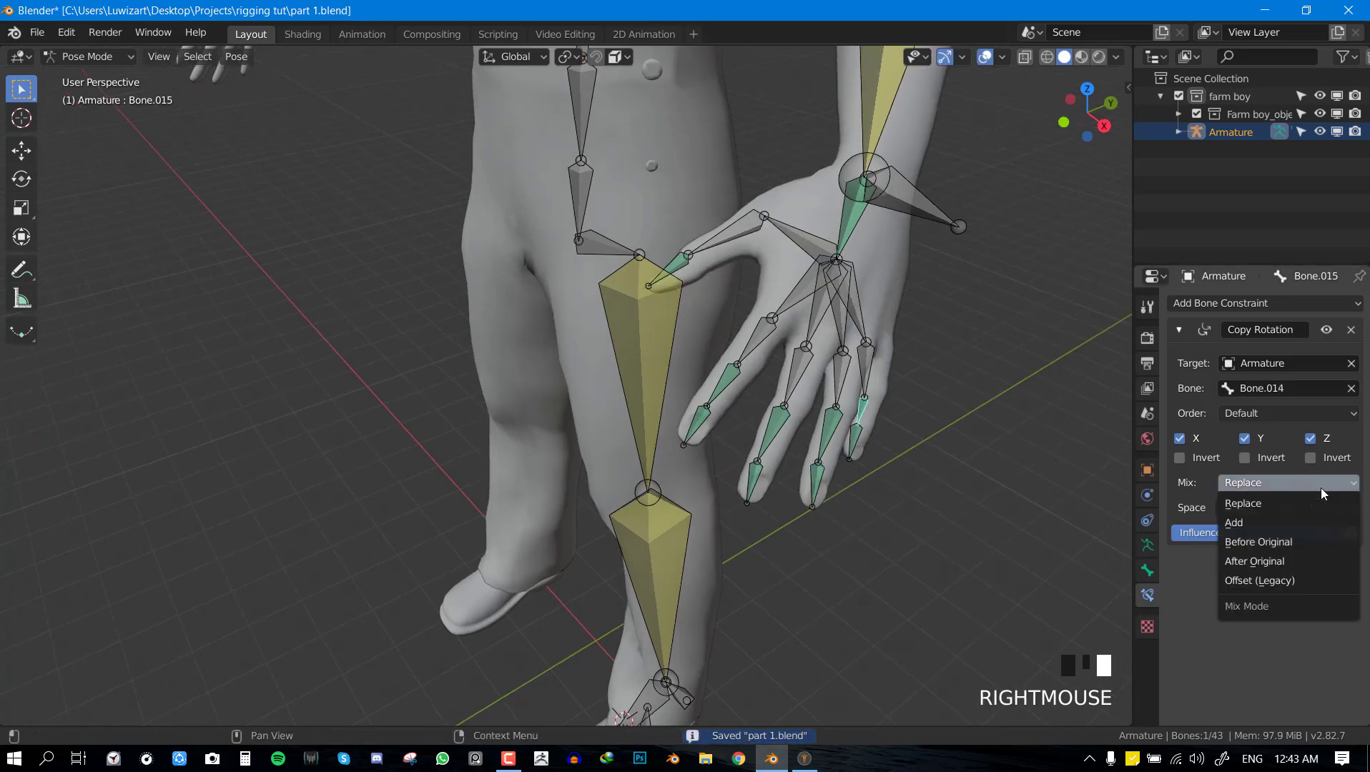
left_click(1243, 530)
right_click(855, 438)
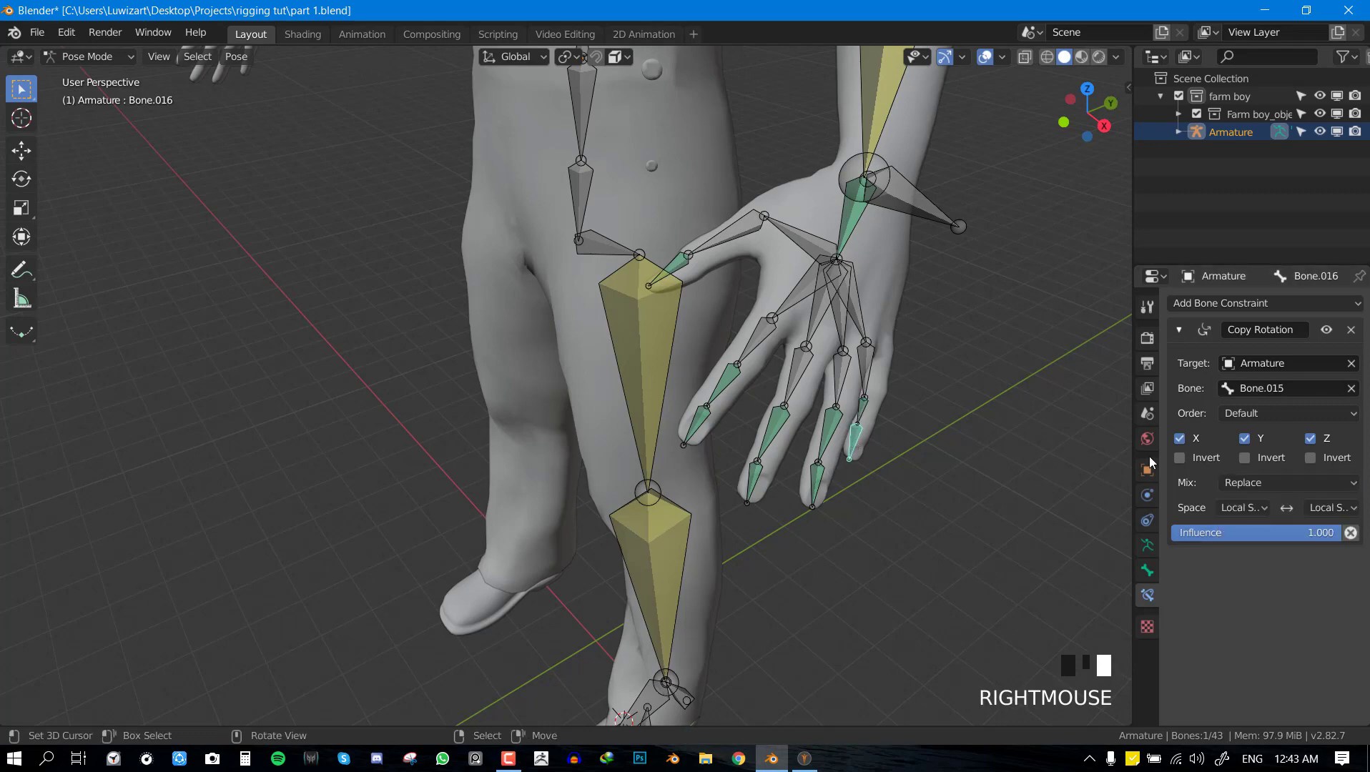
left_click(1232, 483)
left_click(1234, 523)
Set the index fingertip bone's Copy Rotation mix mode to Add.
middle_click_drag(643, 436, 810, 423)
right_click(810, 423)
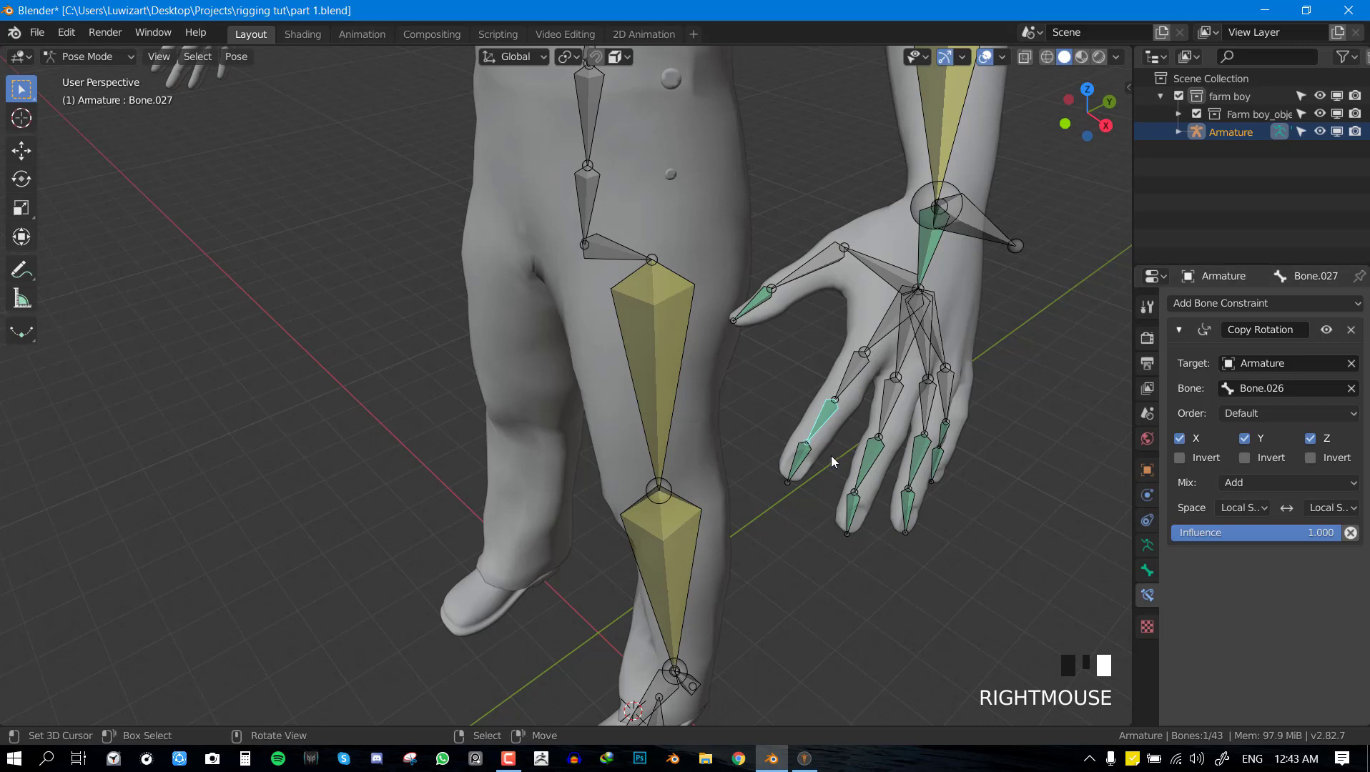
right_click(800, 464)
left_click(1295, 483)
left_click(1241, 528)
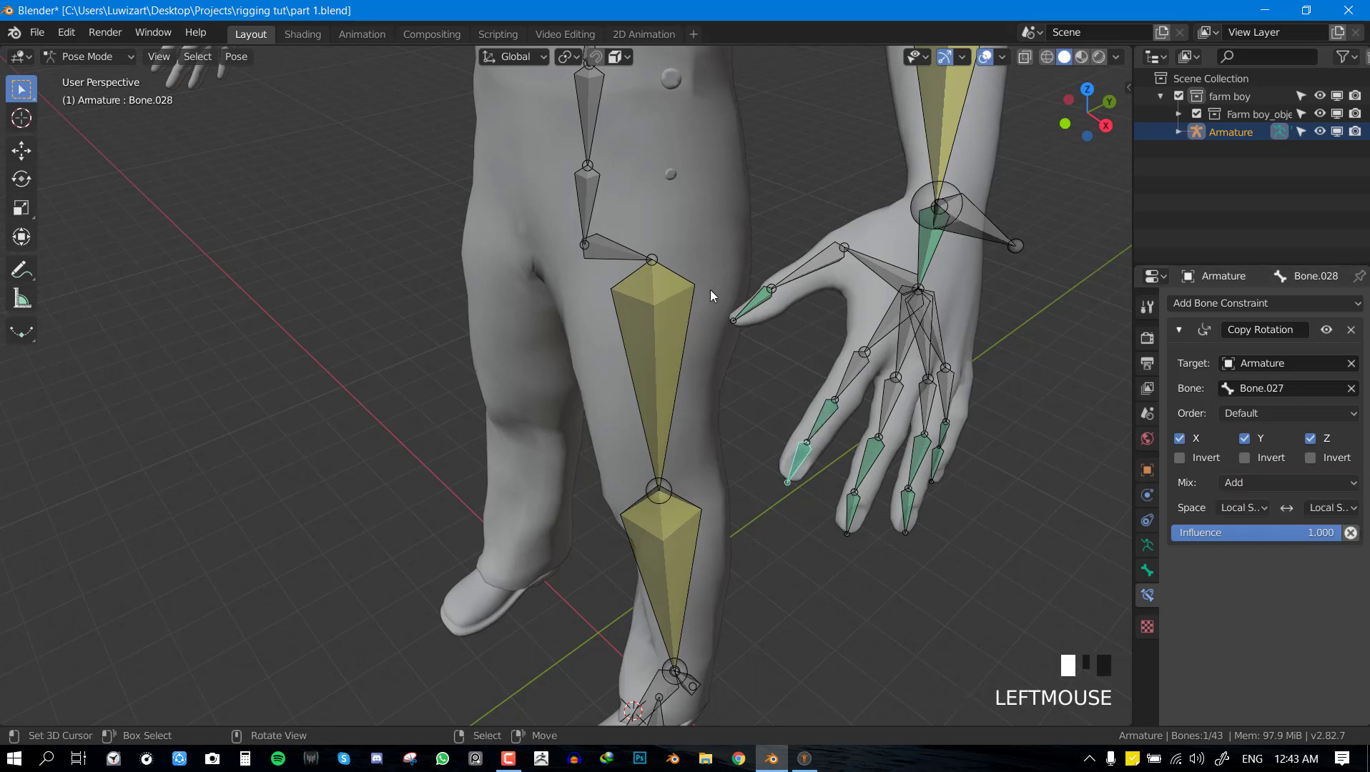
Set the thumb tip bone's Copy Rotation mix mode to Add.
right_click(749, 297)
right_click(750, 296)
left_click(1285, 475)
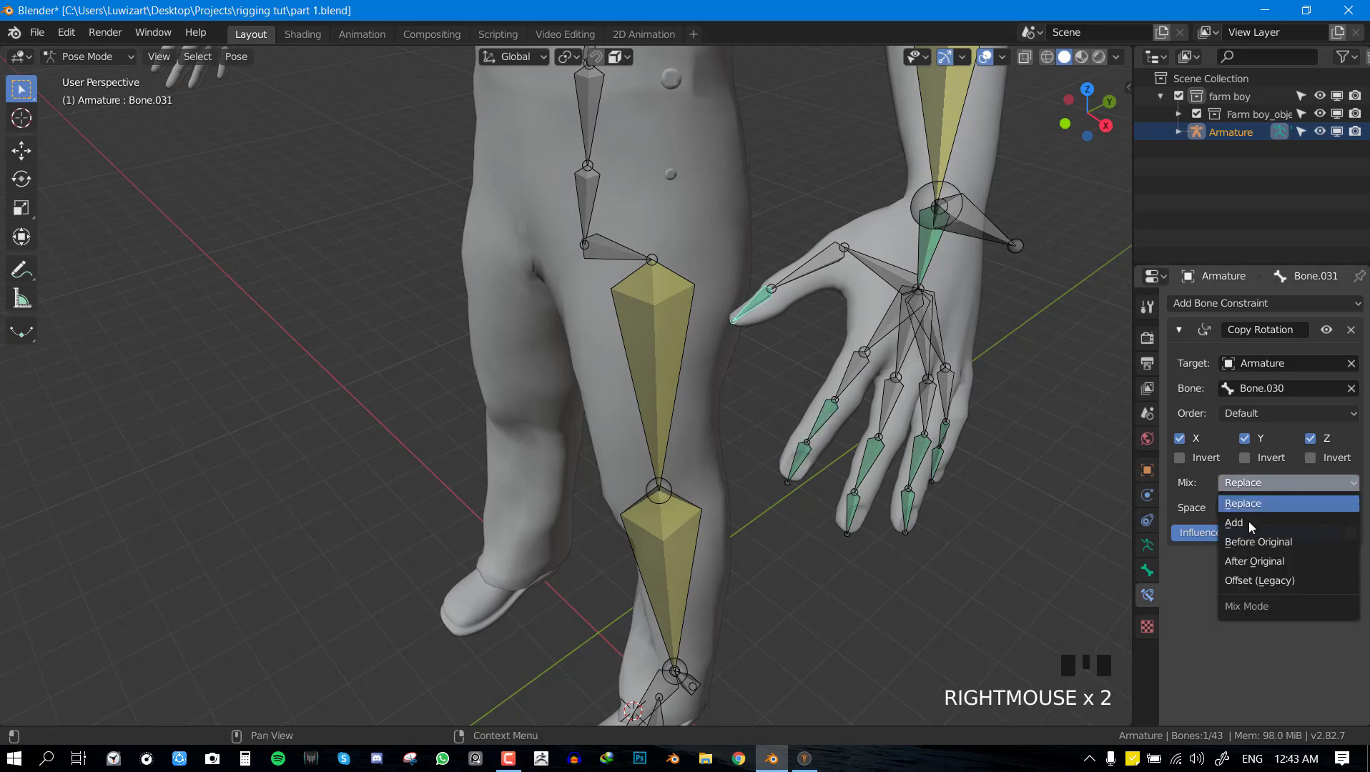
left_click(1241, 522)
Deselect all bones and try rotating the index finger's middle bone to check how the fingertip follows.
key("alt+a")
right_click(826, 441)
key("r")
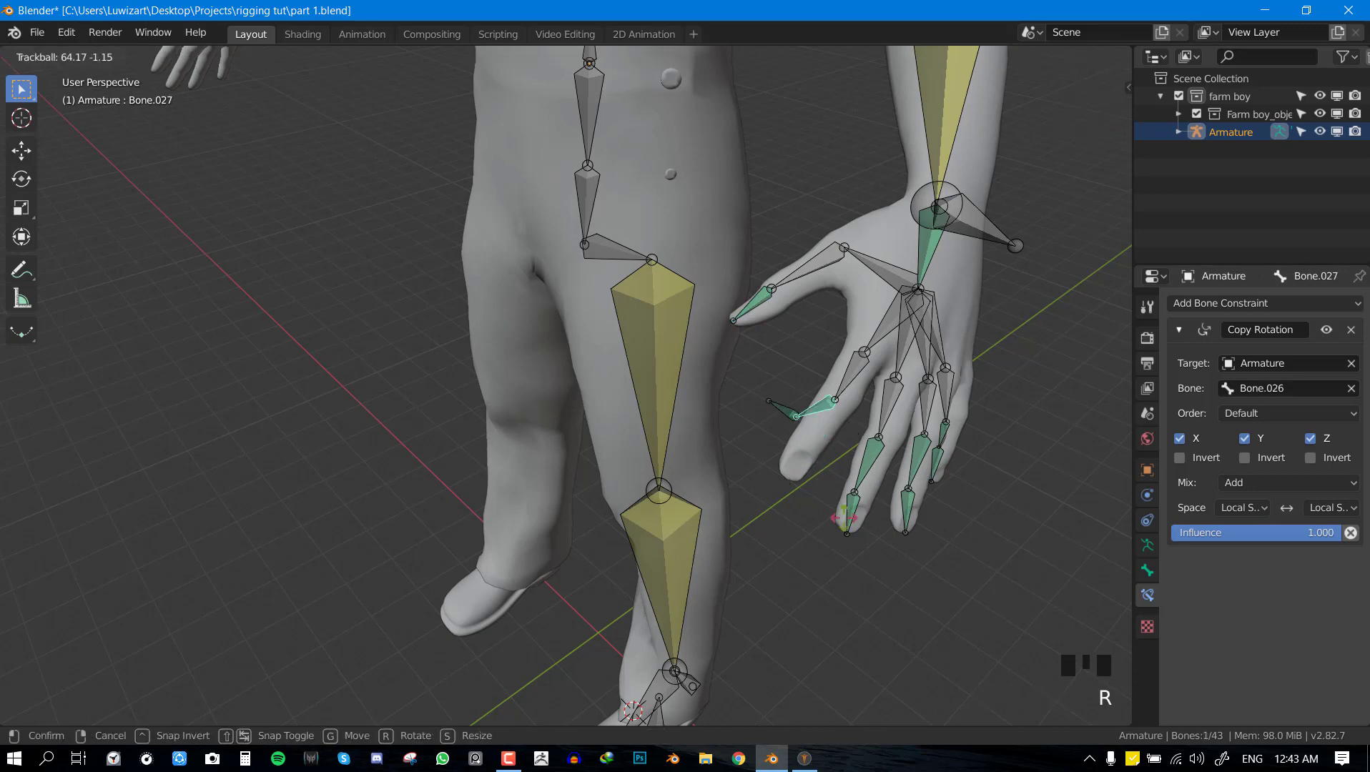
right_click(871, 450)
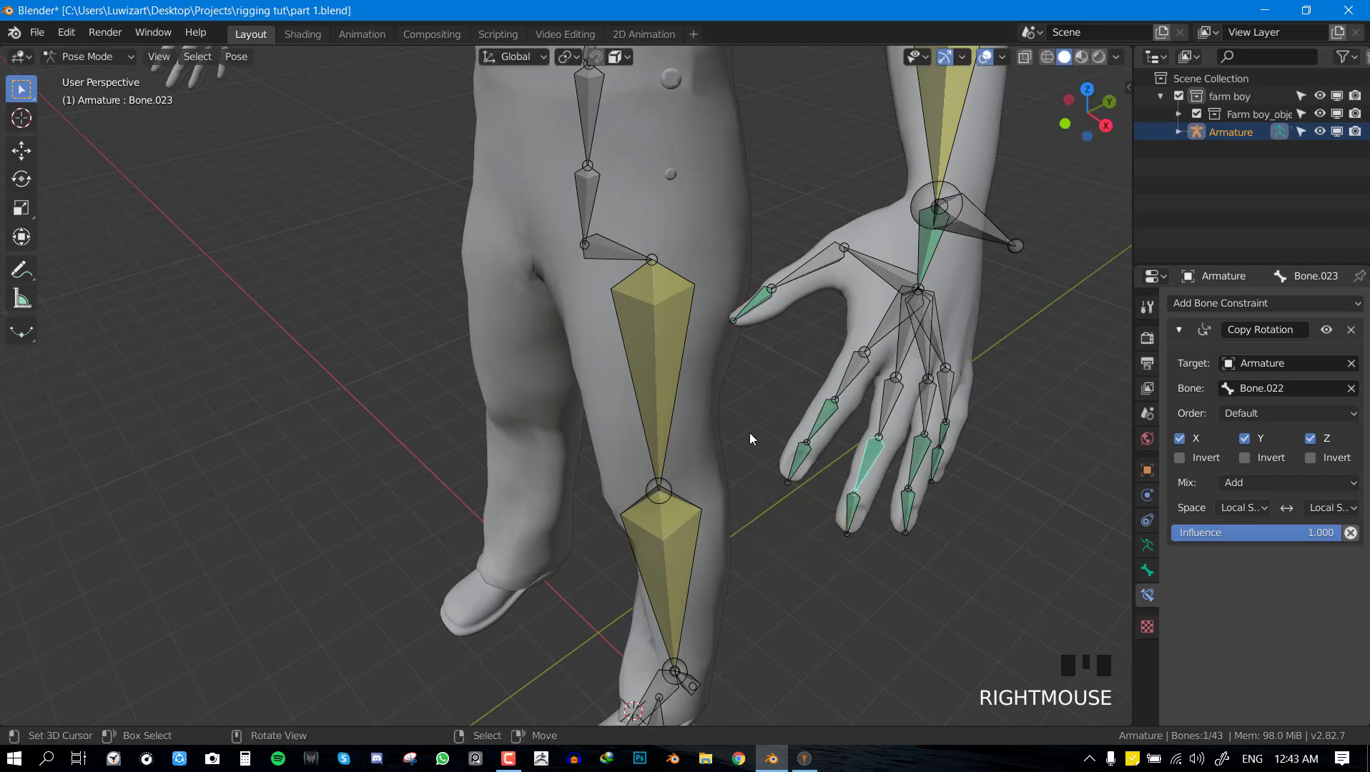
Select the index finger's base bone, activate the Transform tool and set the transform orientation to Normal.
middle_click_drag(849, 312, 824, 313, "shift")
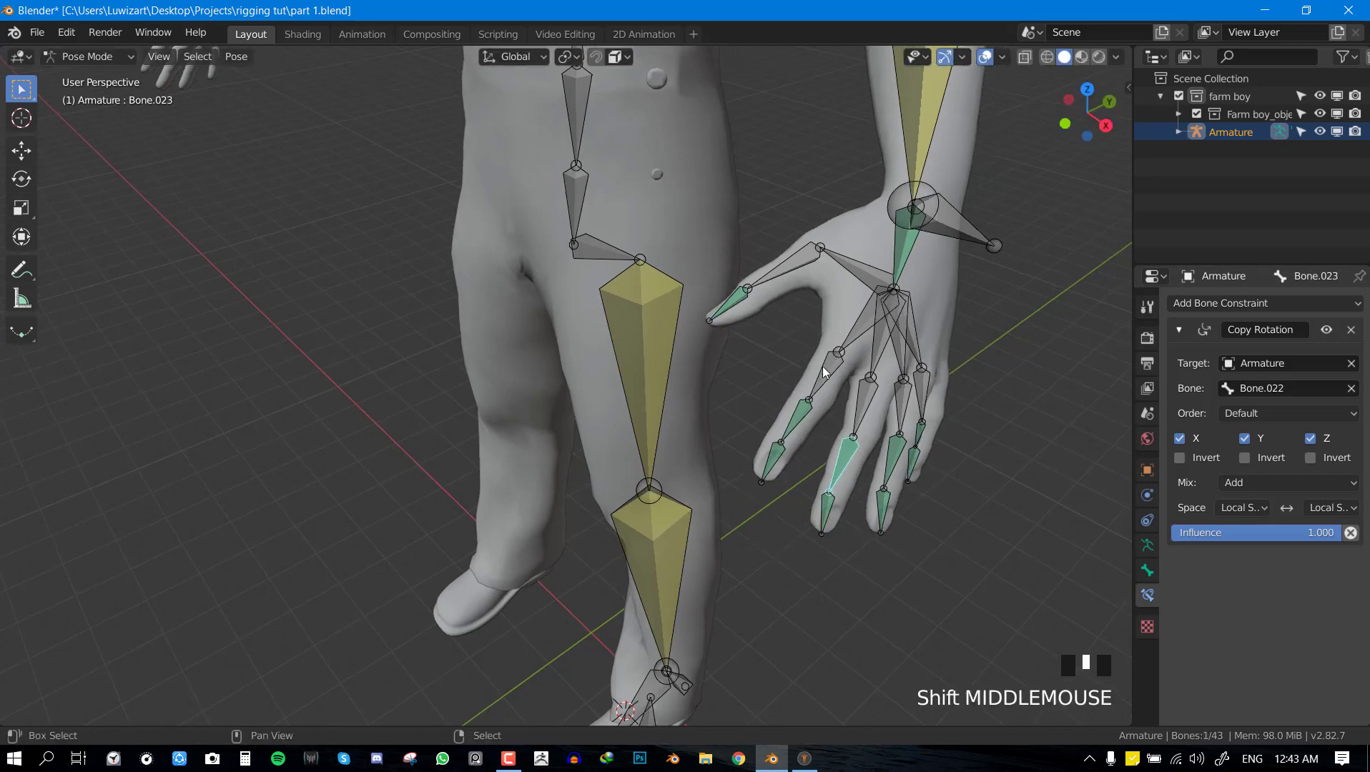
right_click(843, 370)
key("shift+space")
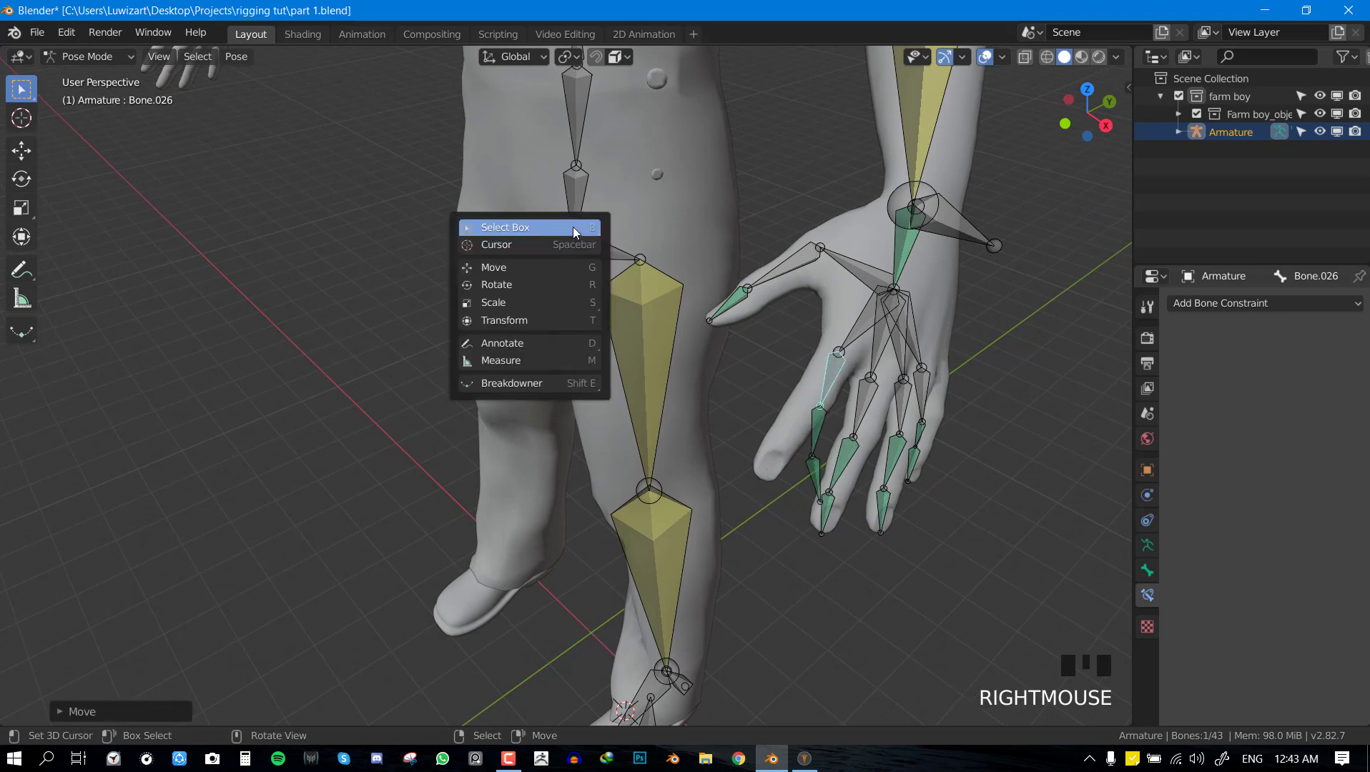
left_click(504, 320)
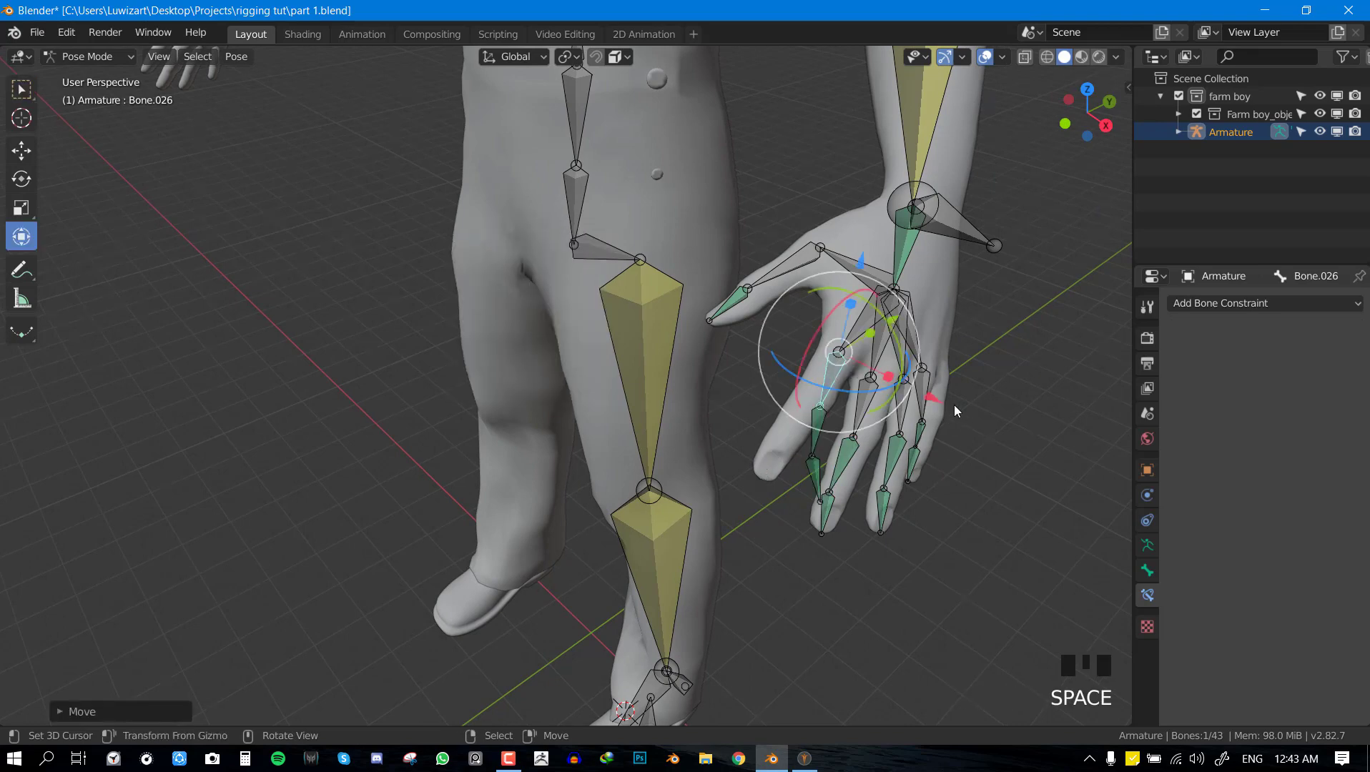
middle_click_drag(954, 405, 954, 387, "shift")
key("comma")
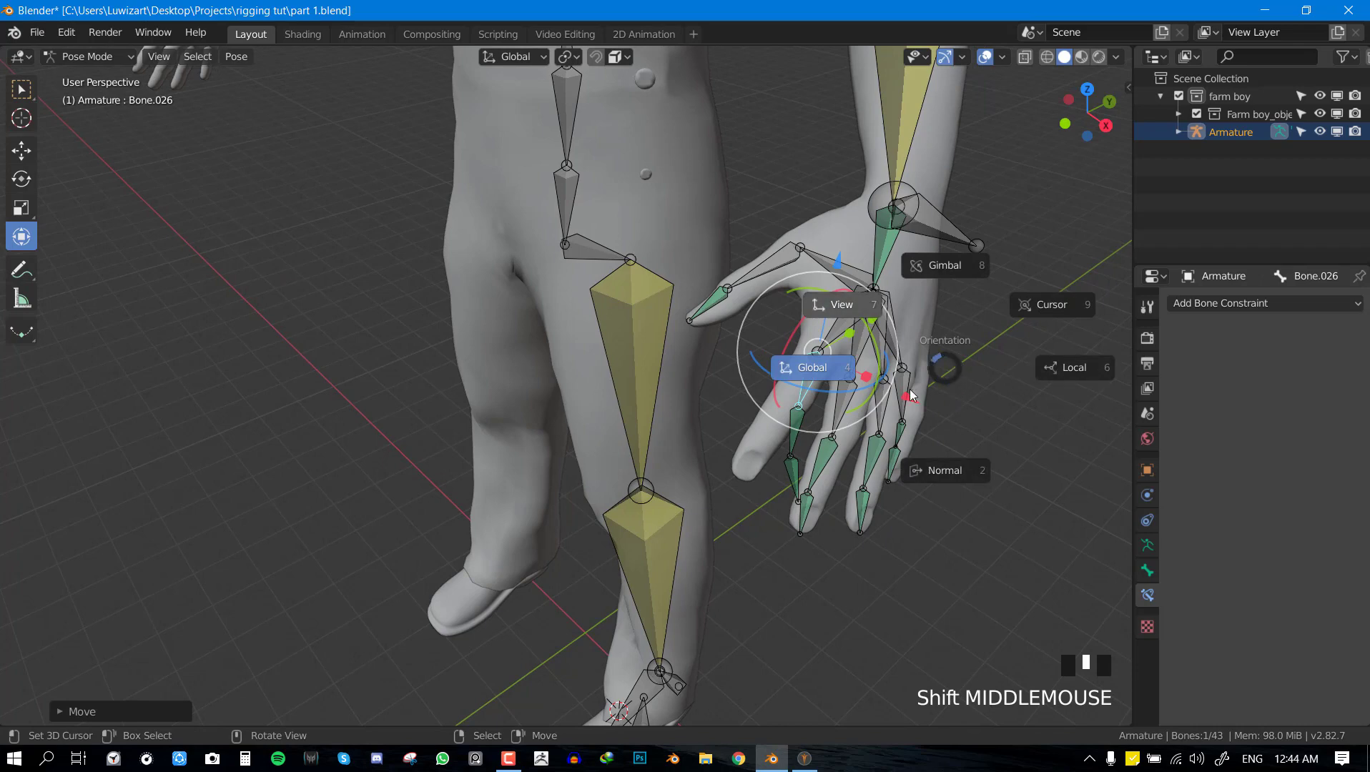
left_click(955, 474)
Test the finger curl by rotating the index and middle fingers' base bones, and clear the pose of all bones.
left_click_drag(871, 372, 851, 402)
key("alt+r")
middle_click_drag(852, 402, 879, 386)
right_click(859, 355)
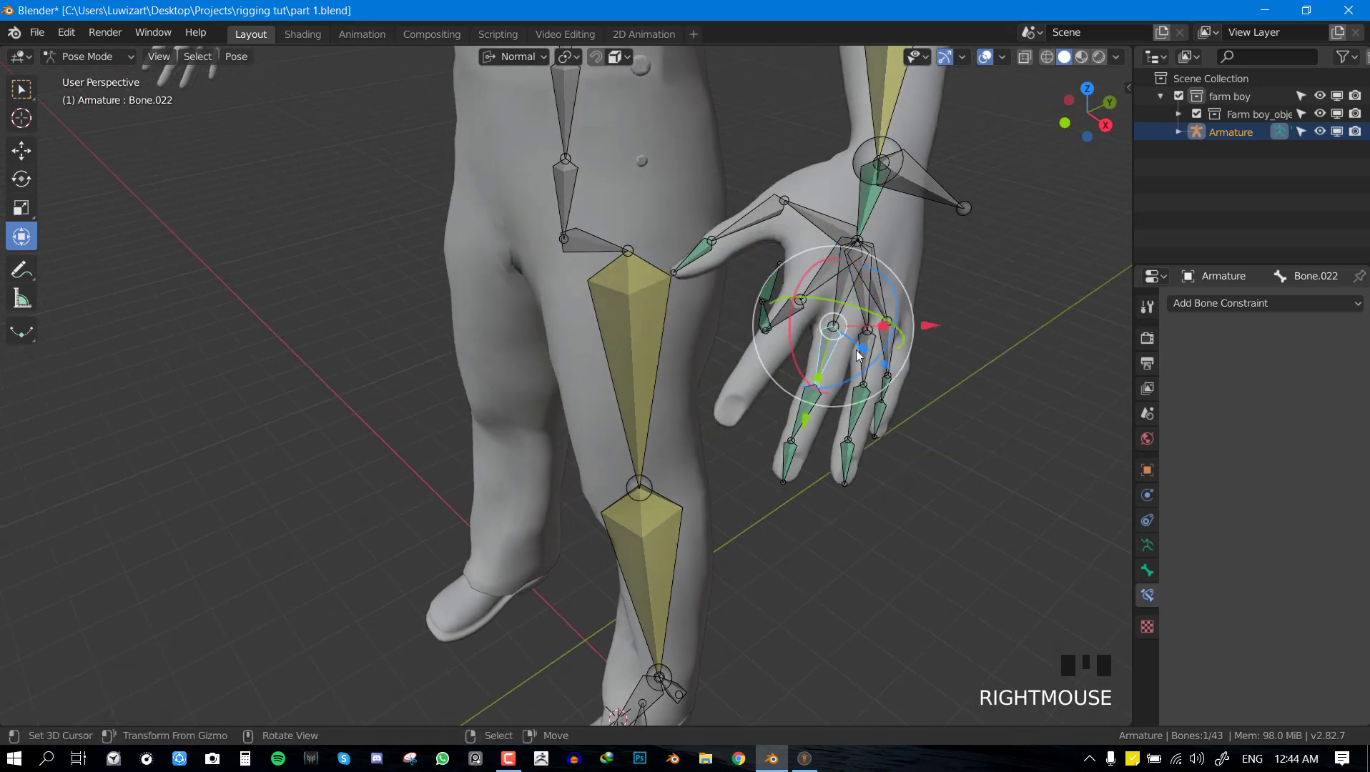
left_click_drag(887, 356, 819, 407)
middle_click_drag(819, 407, 788, 397)
key("a")
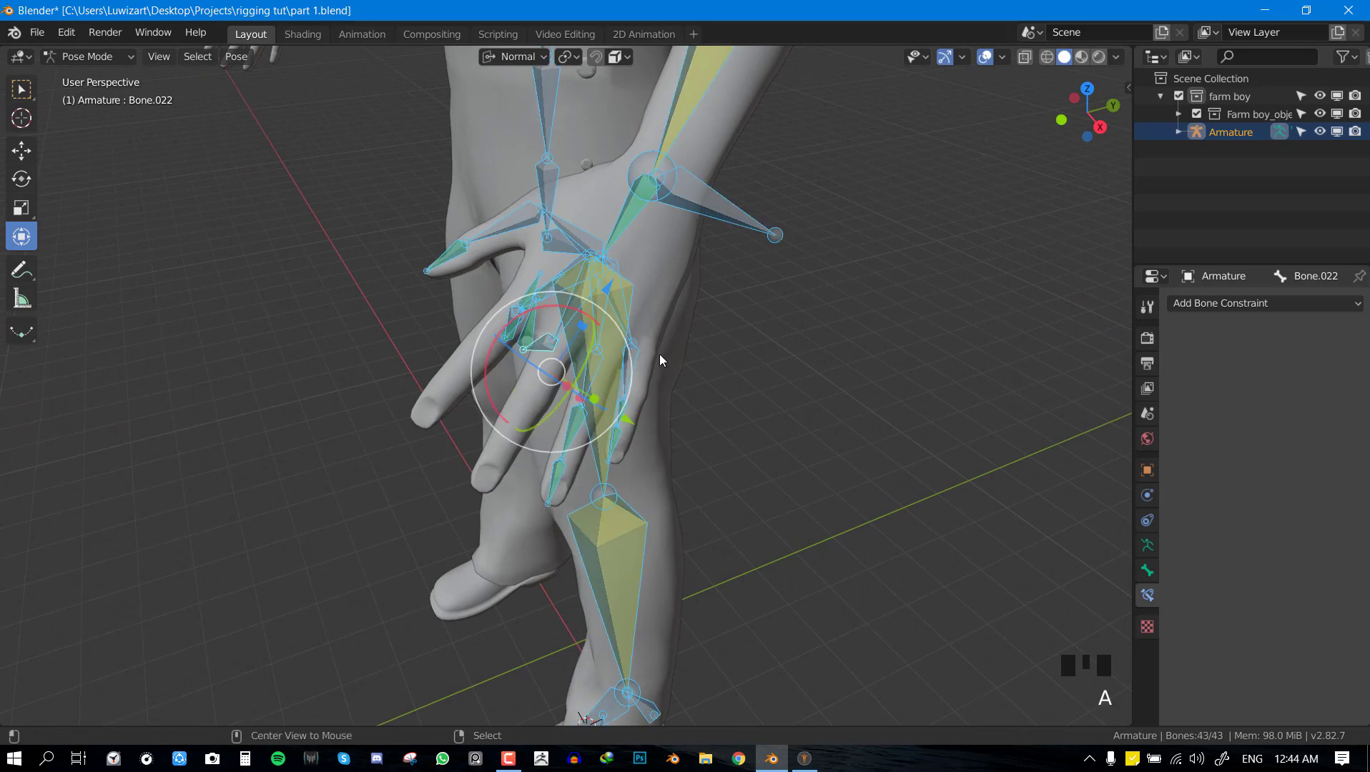
key("alt+g")
Select the base bones of all four fingers and test curling them together with a Z rotation of 0.600.
right_click(537, 379)
right_click(538, 383, "shift")
middle_click_drag(537, 382, 484, 412)
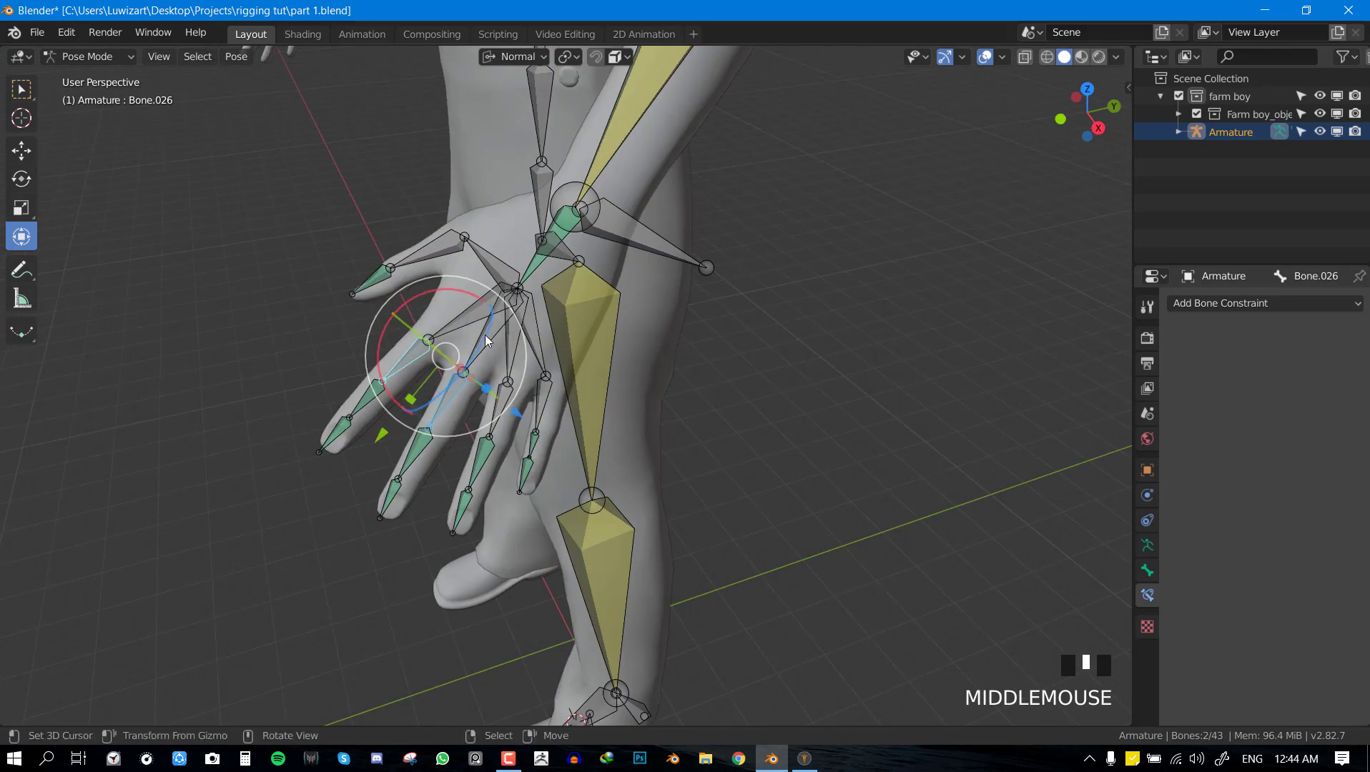
right_click(499, 411, "shift")
right_click(540, 414, "shift")
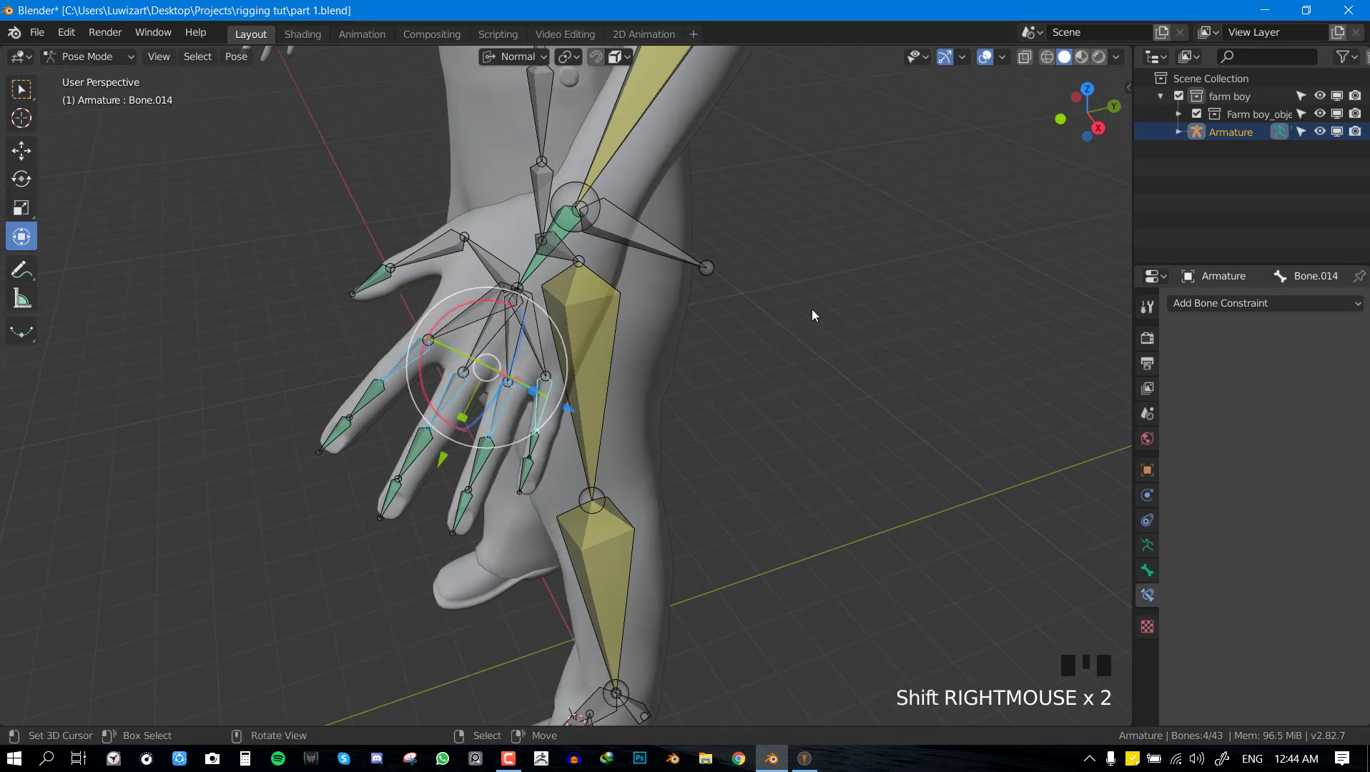
key("n")
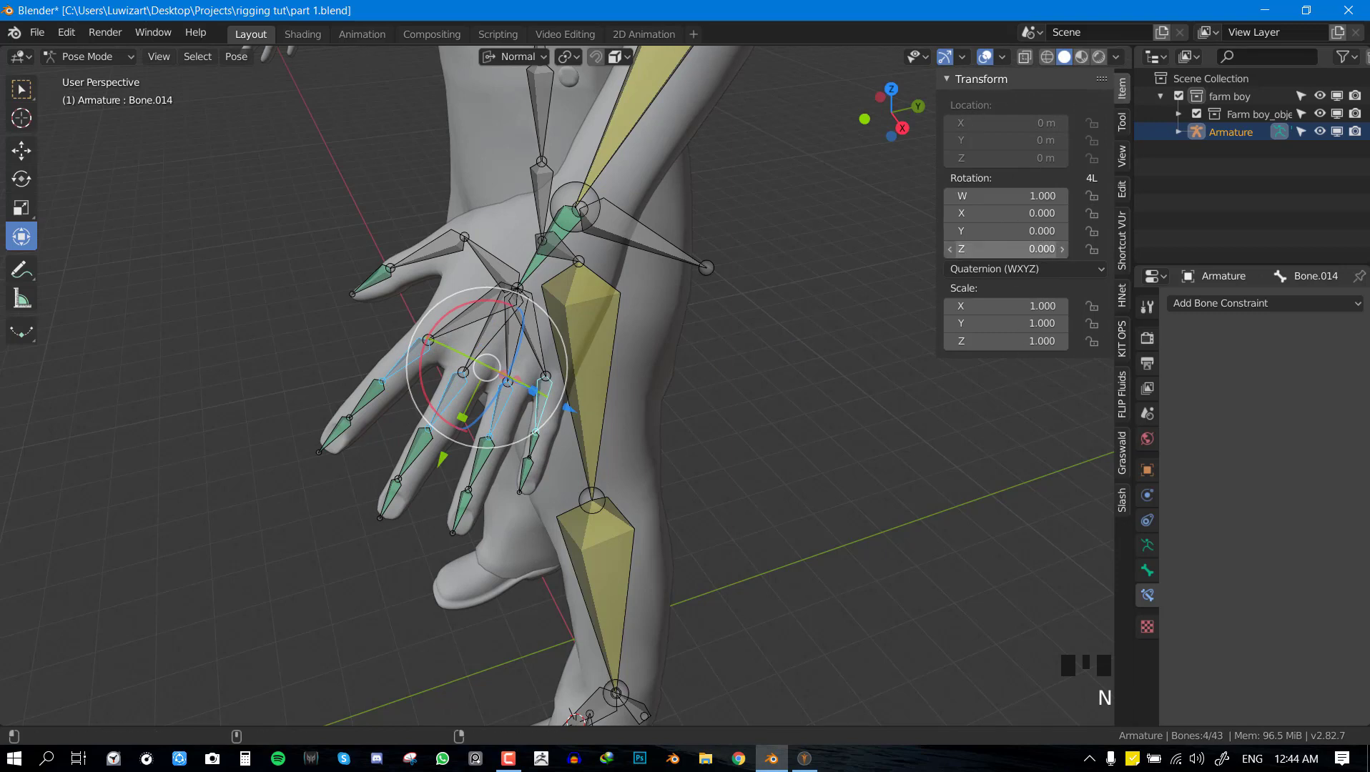
left_click_drag(1001, 249, 1064, 249, "shift")
key("ctrl+z")
middle_click_drag(912, 268, 756, 303)
Clear the rotation and location of all bones and deselect everything.
key("a")
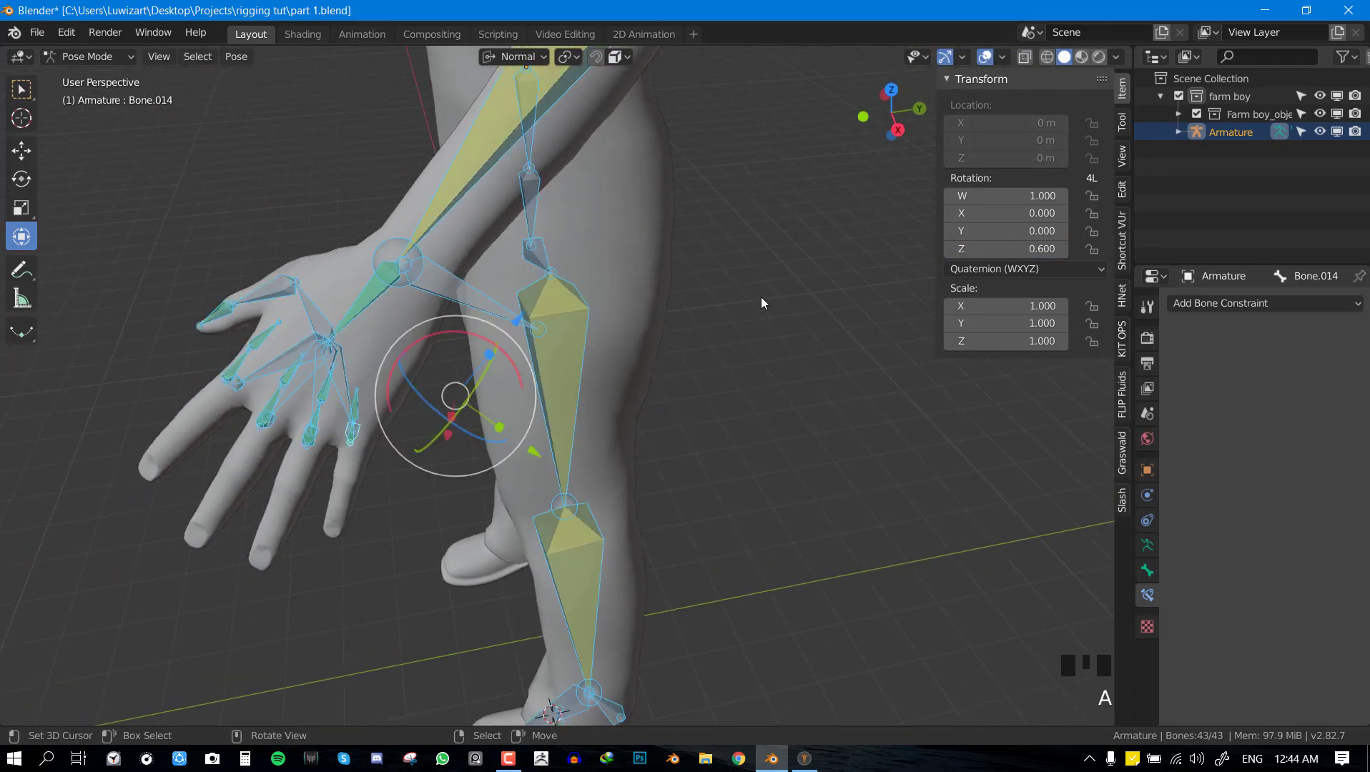
key("alt+r")
key("alt+g")
middle_click_drag(465, 409, 607, 406, "shift")
key("alt+a")
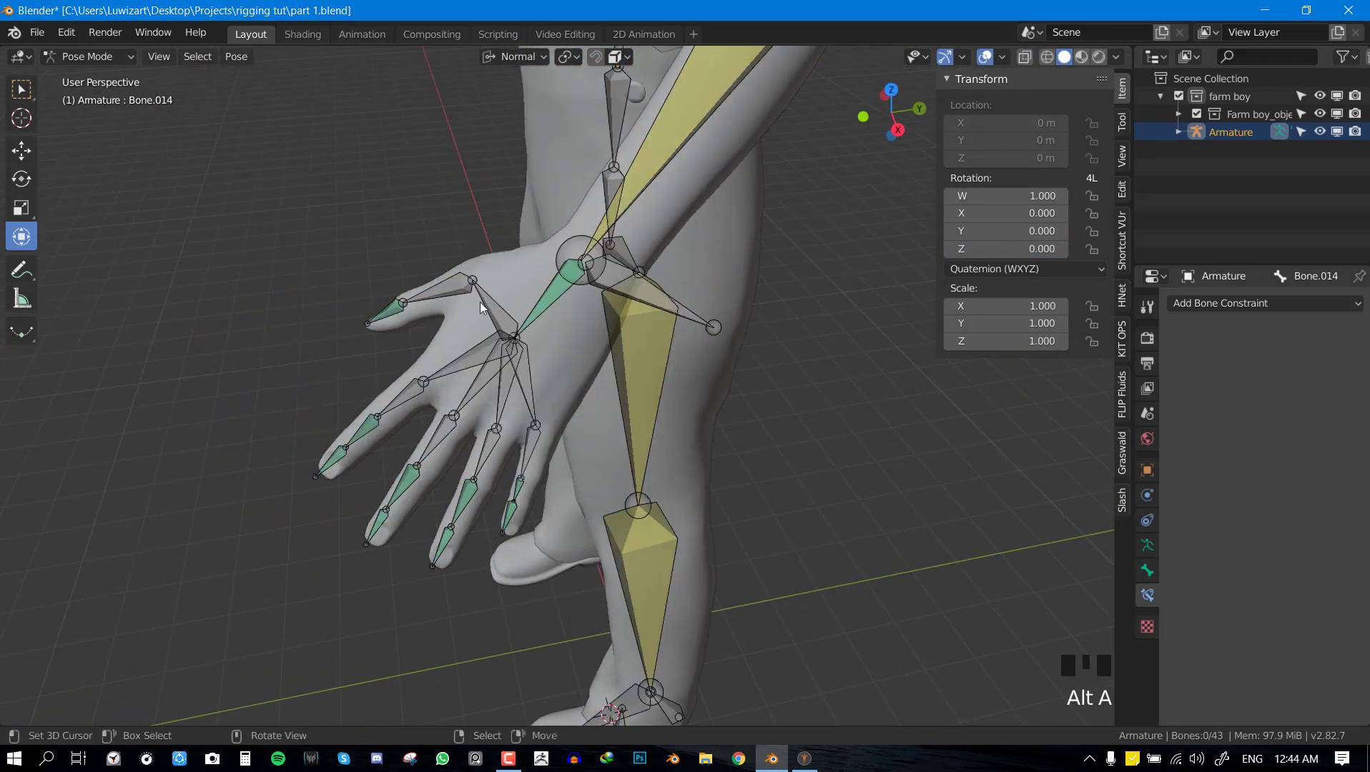
right_click(447, 289)
key("r")
key("Escape")
Snap the 3D cursor to the lower spine bone on the character's centre line.
key("KP_1")
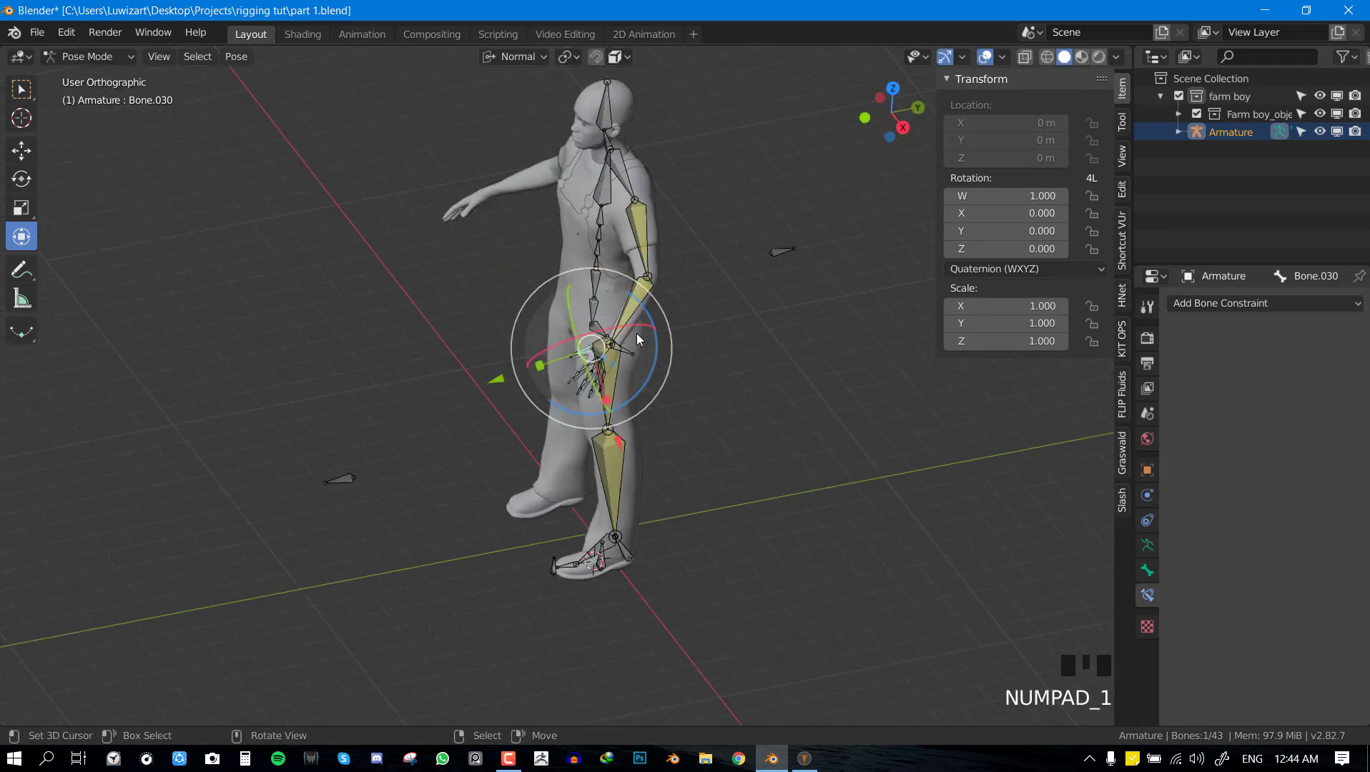
key("alt+a")
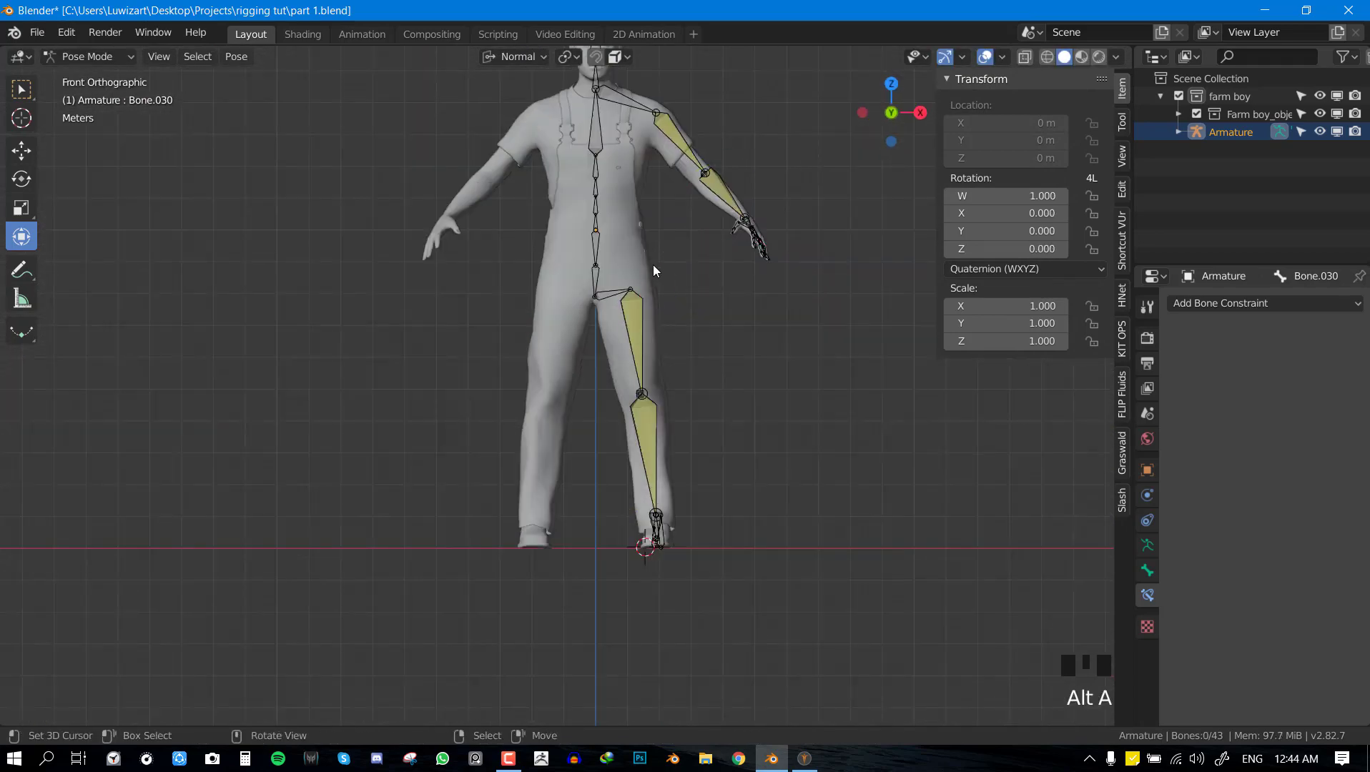
middle_click_drag(625, 208, 620, 267, "shift")
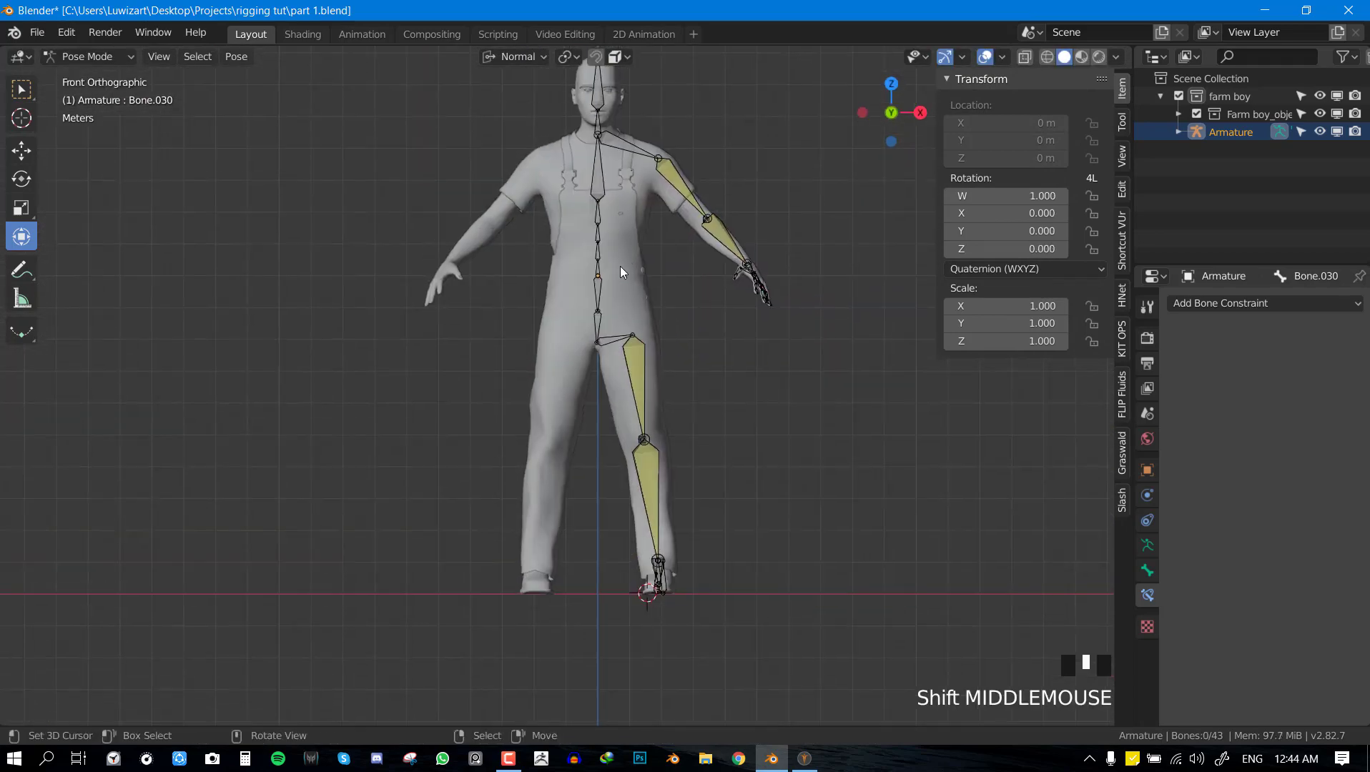
right_click(597, 300)
scroll(644, 257, "up", 2)
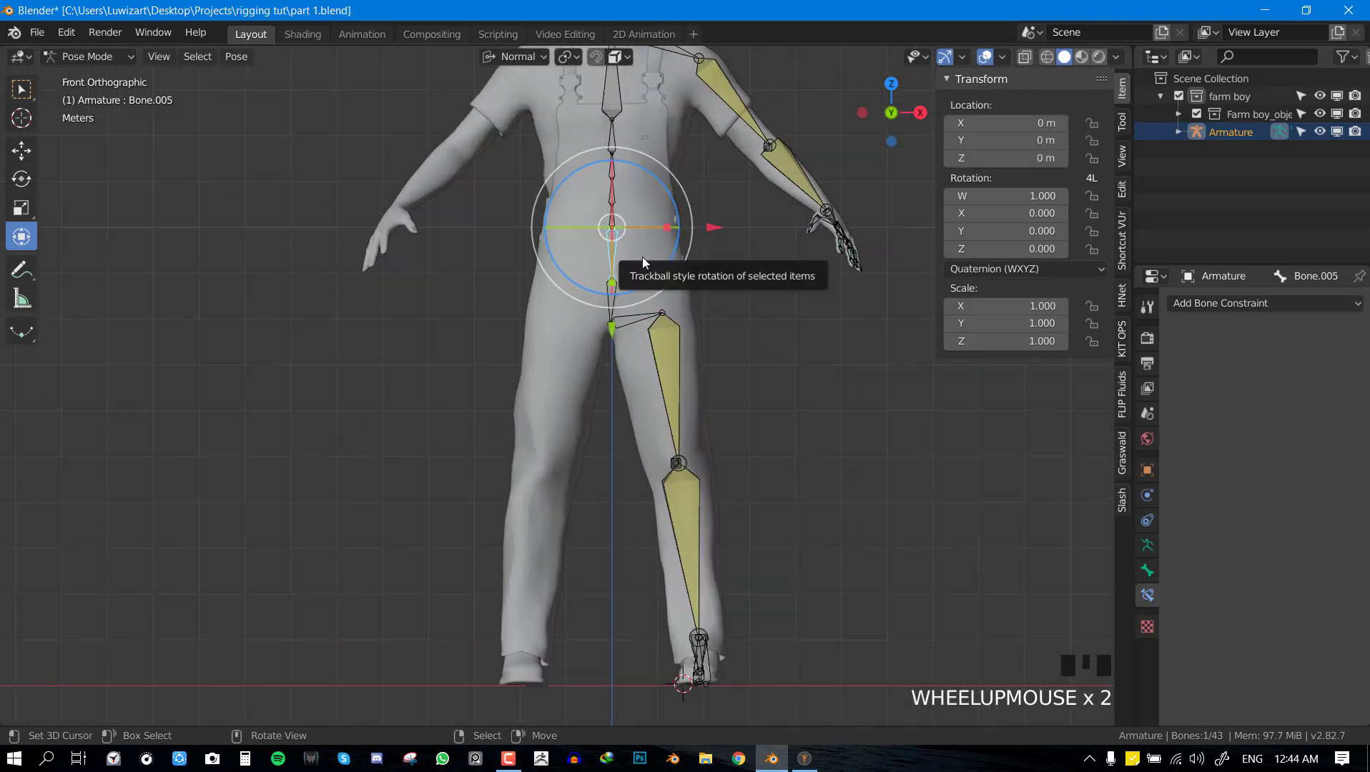
key("n")
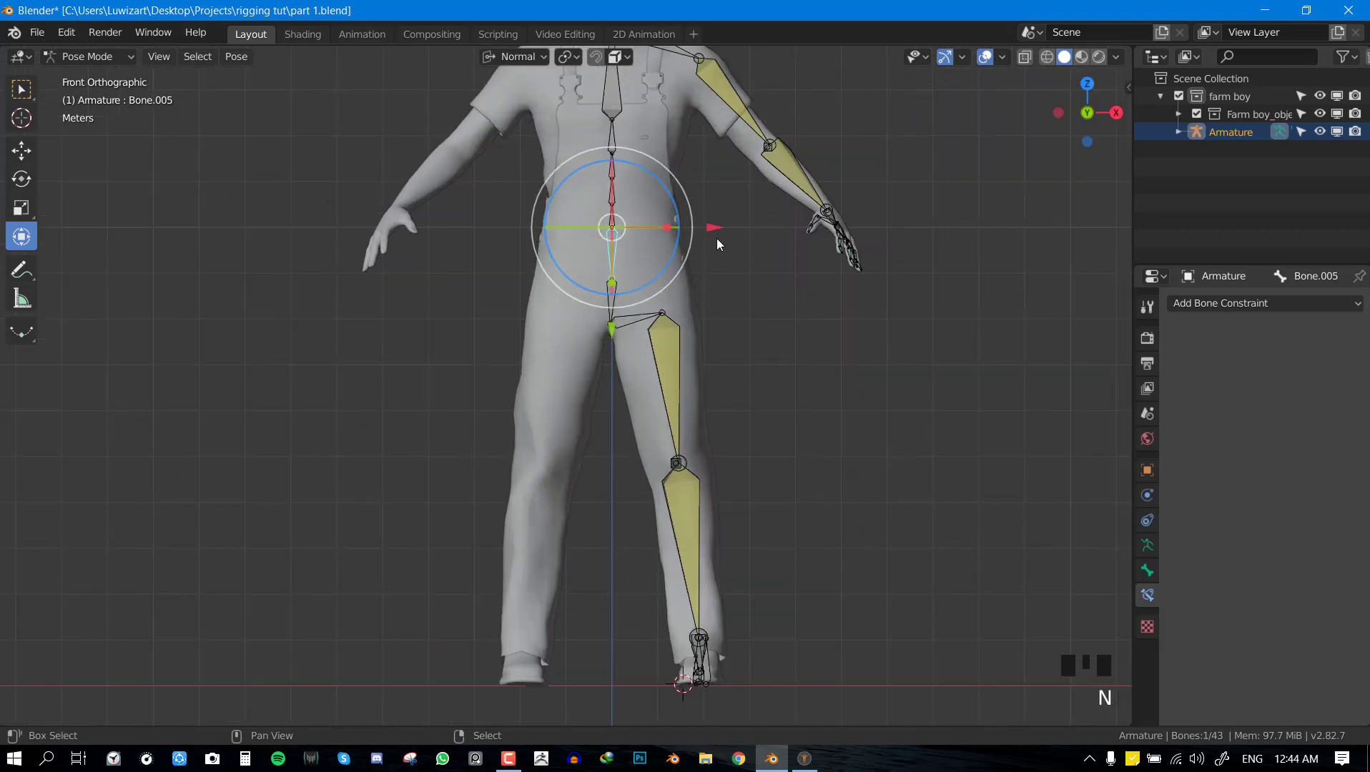
key("shift+s")
left_click(729, 343)
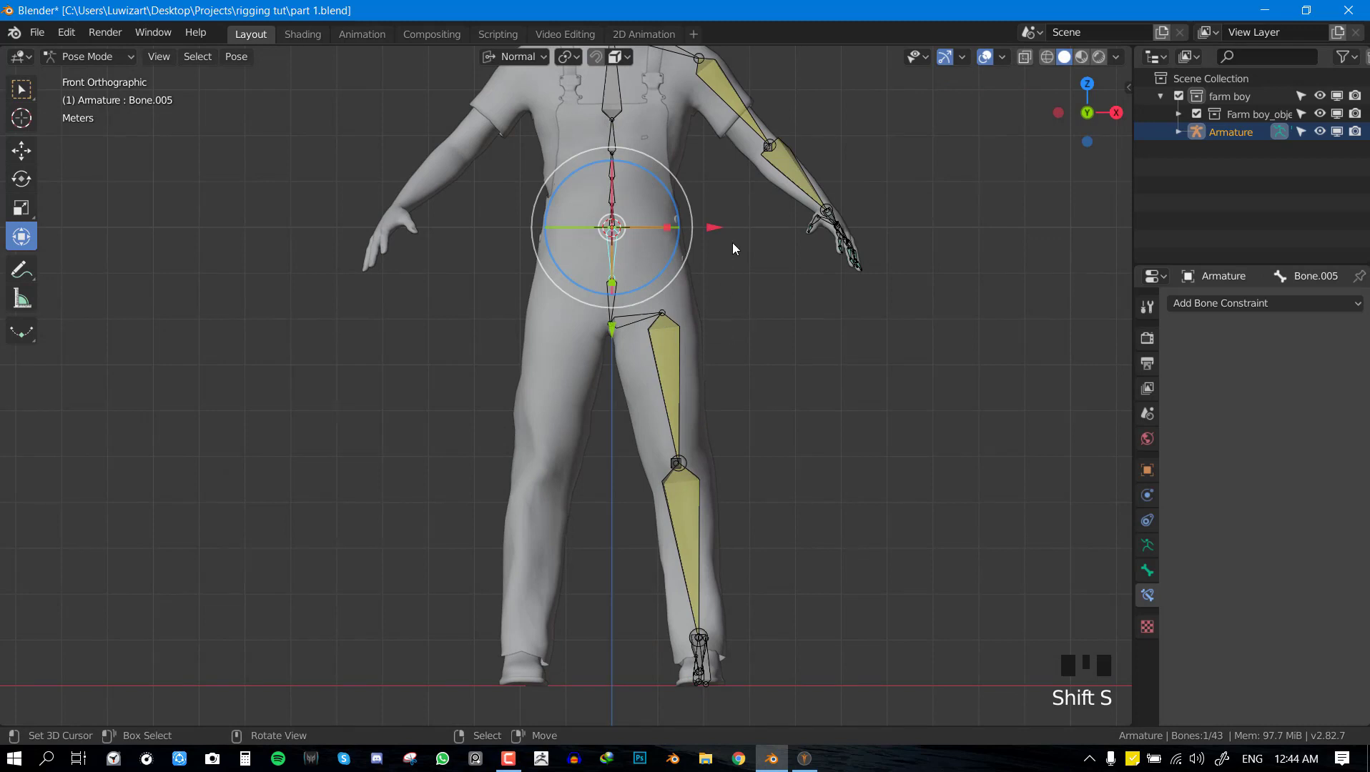
In Edit Mode, select the existing arm and leg bones including the shoulder and hip bones, and set the pivot point to 3D Cursor.
key("Tab")
middle_click_drag(698, 208, 692, 331, "shift")
key("alt+a")
scroll(636, 312, "down", 2)
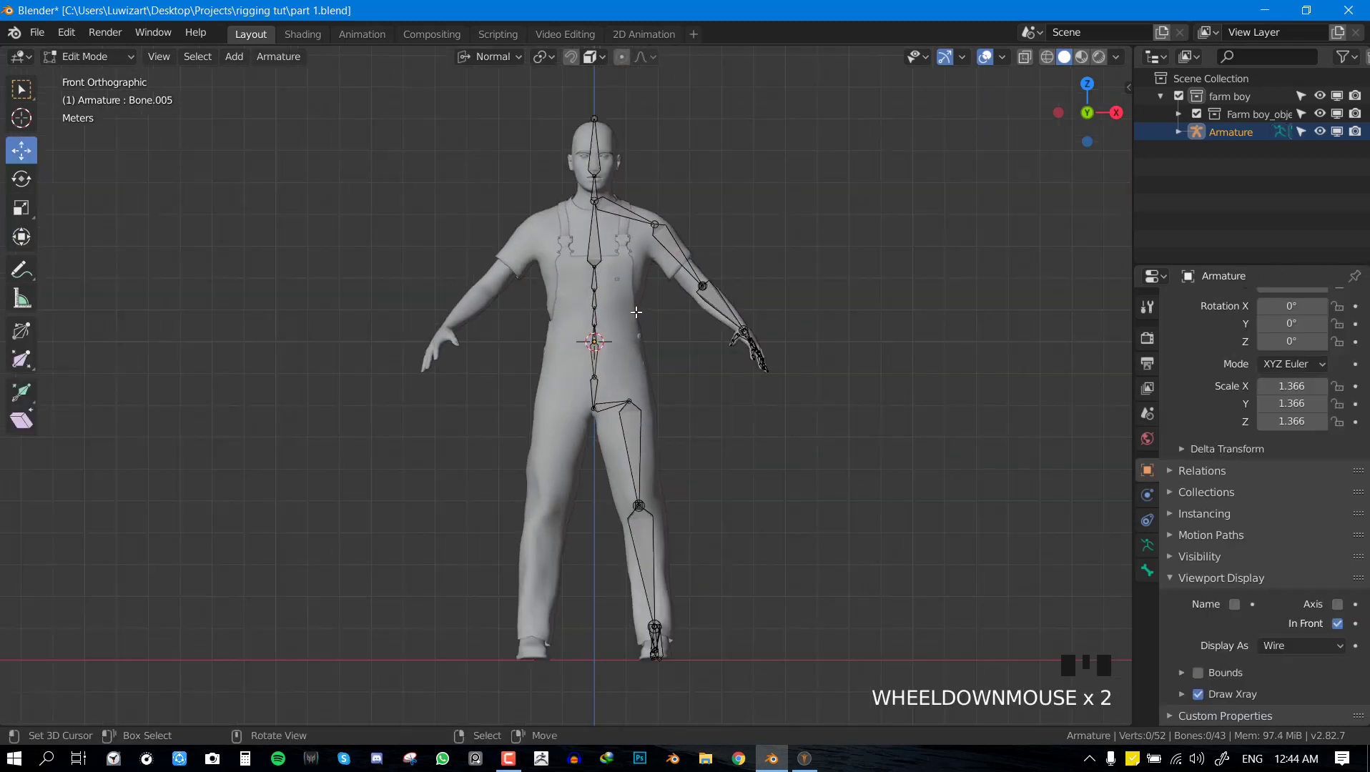
key("b")
left_click_drag(614, 163, 903, 727)
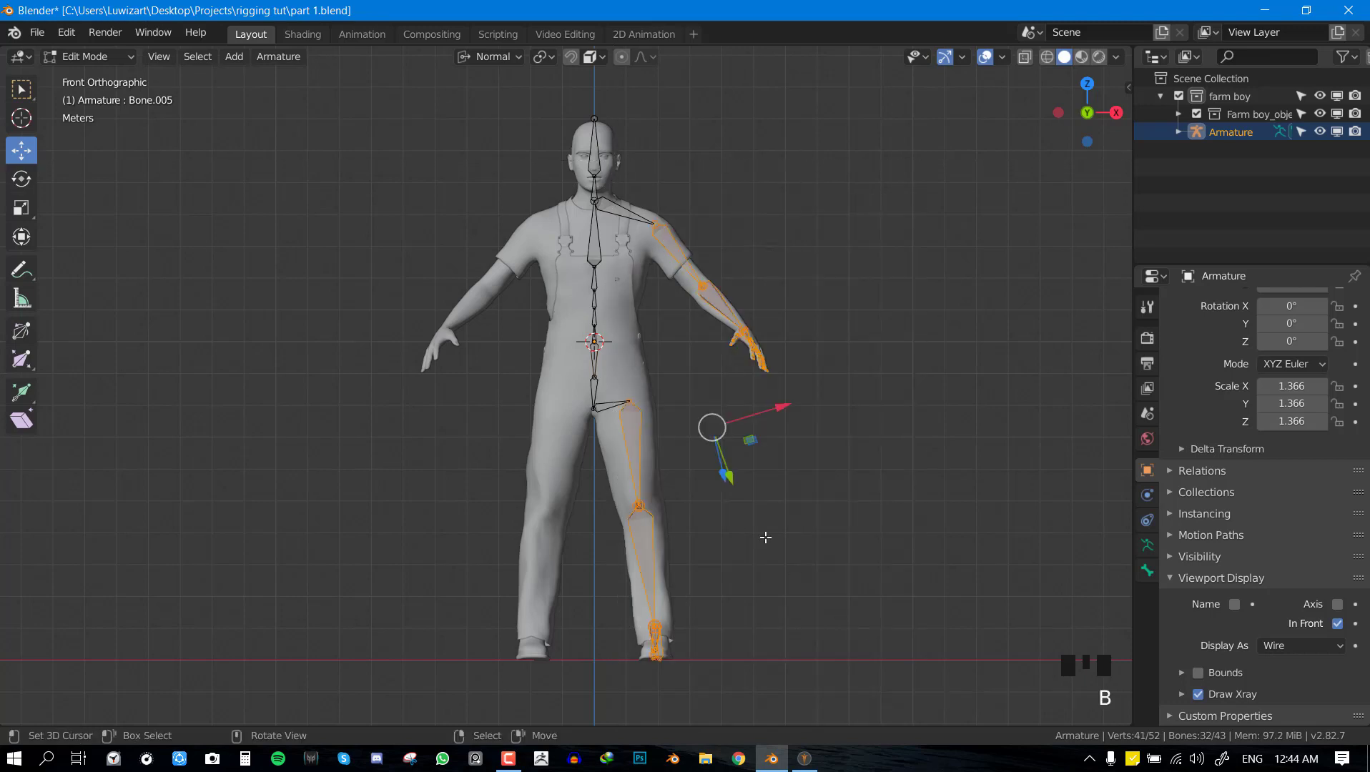
right_click(618, 398, "shift")
right_click(633, 217, "shift")
middle_click_drag(686, 386, 685, 391, "shift")
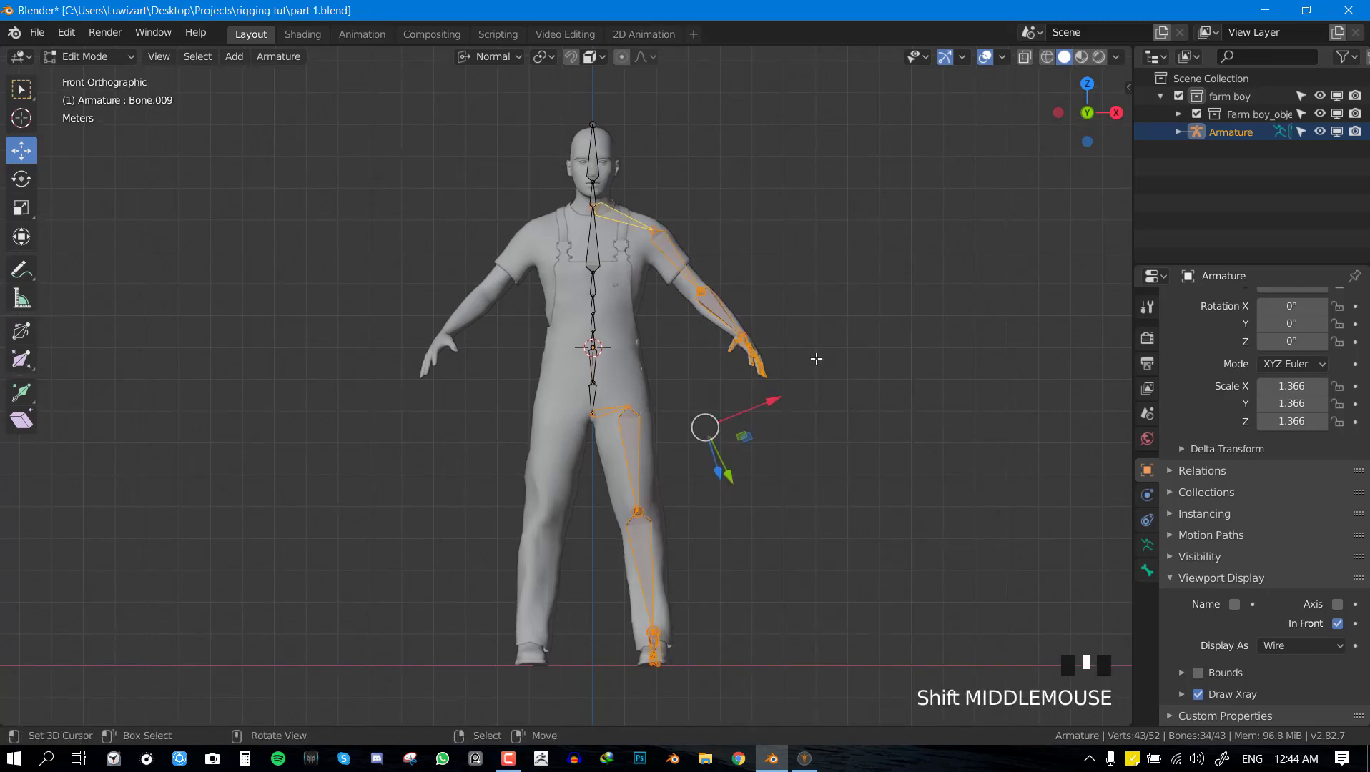
key("period")
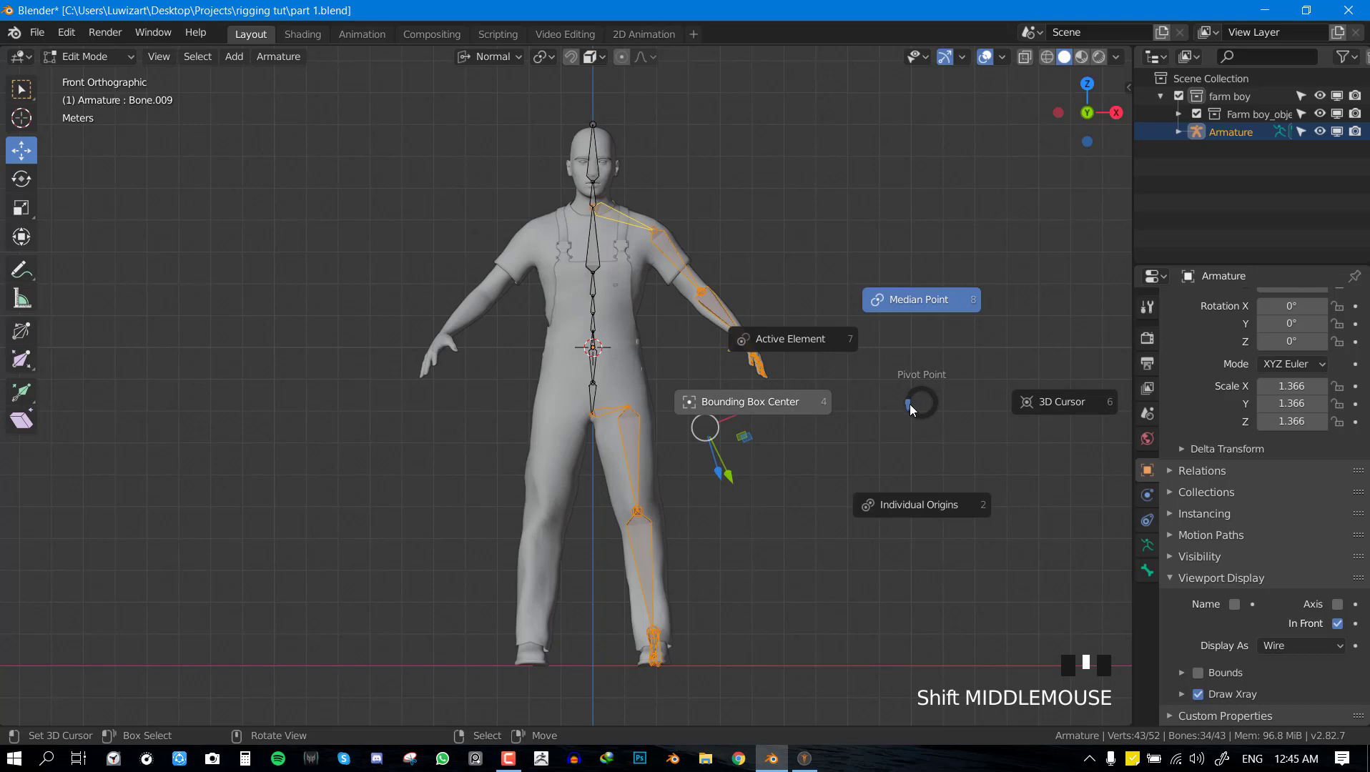
left_click(1052, 407)
key("r")
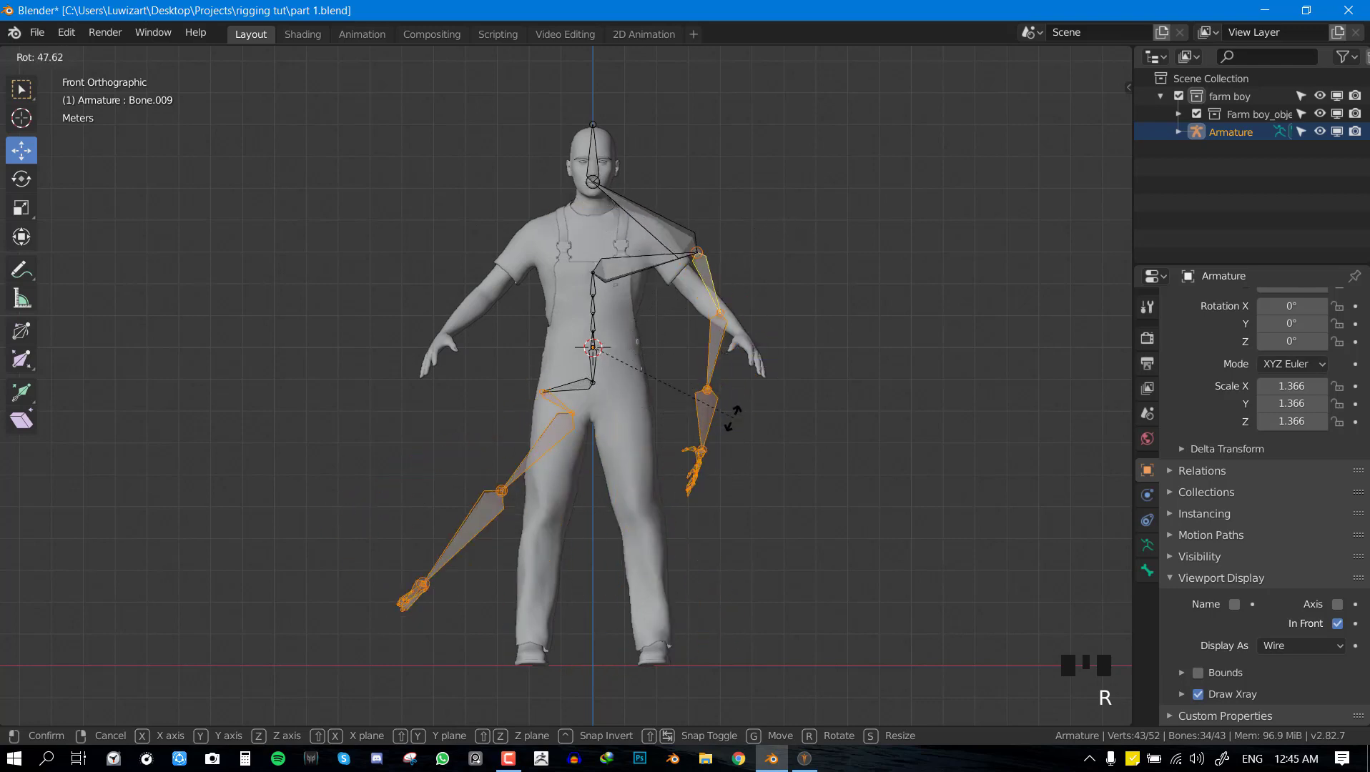
key("Escape")
key("g")
key("Escape")
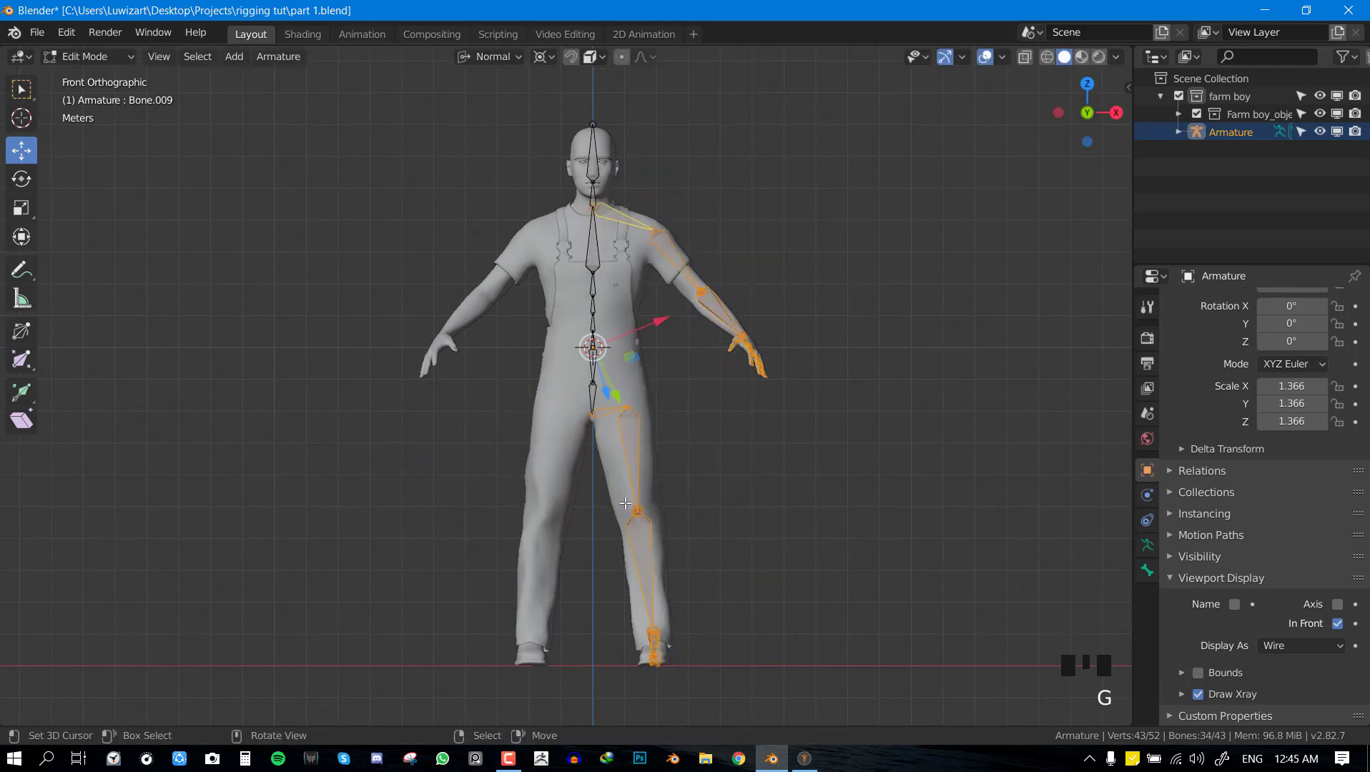
Duplicate the selected arm and leg bones in place and set the transform orientation to Global.
key("shift+d")
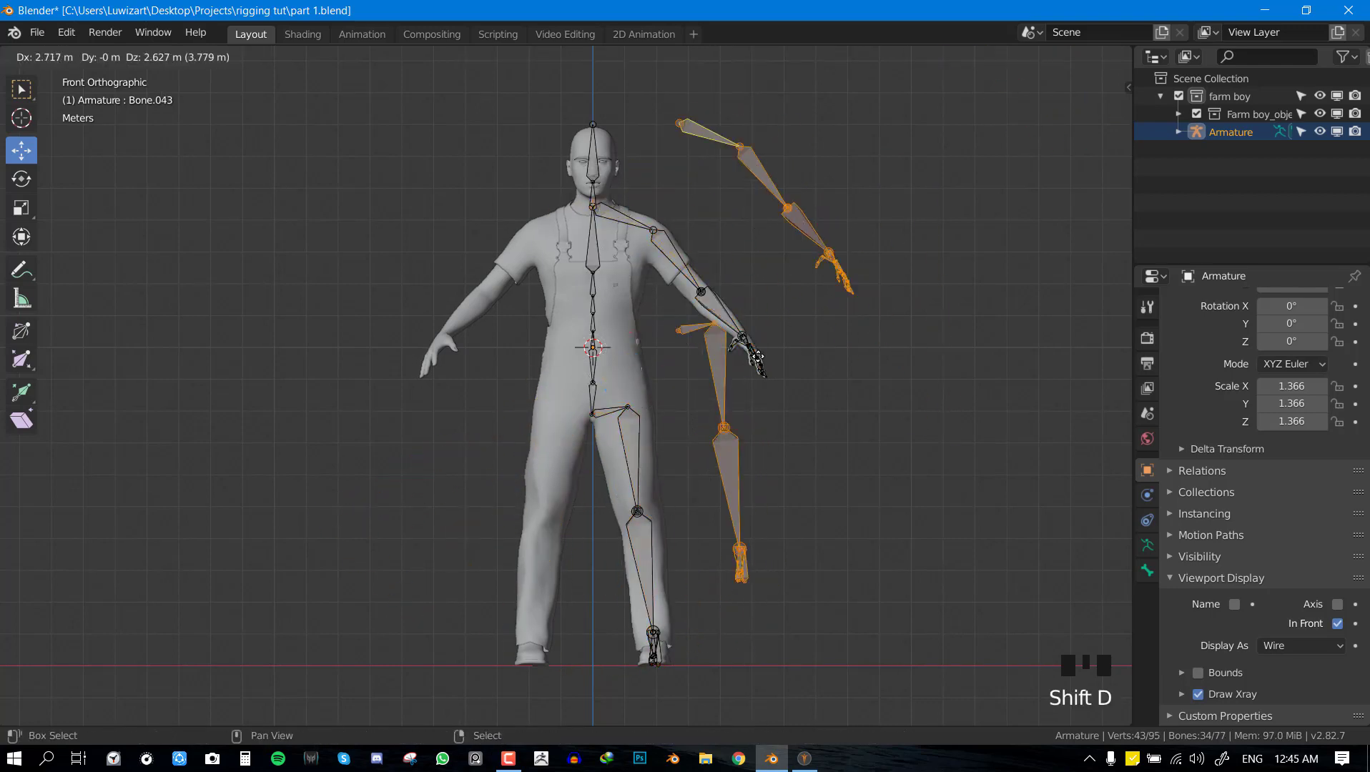
right_click(833, 371)
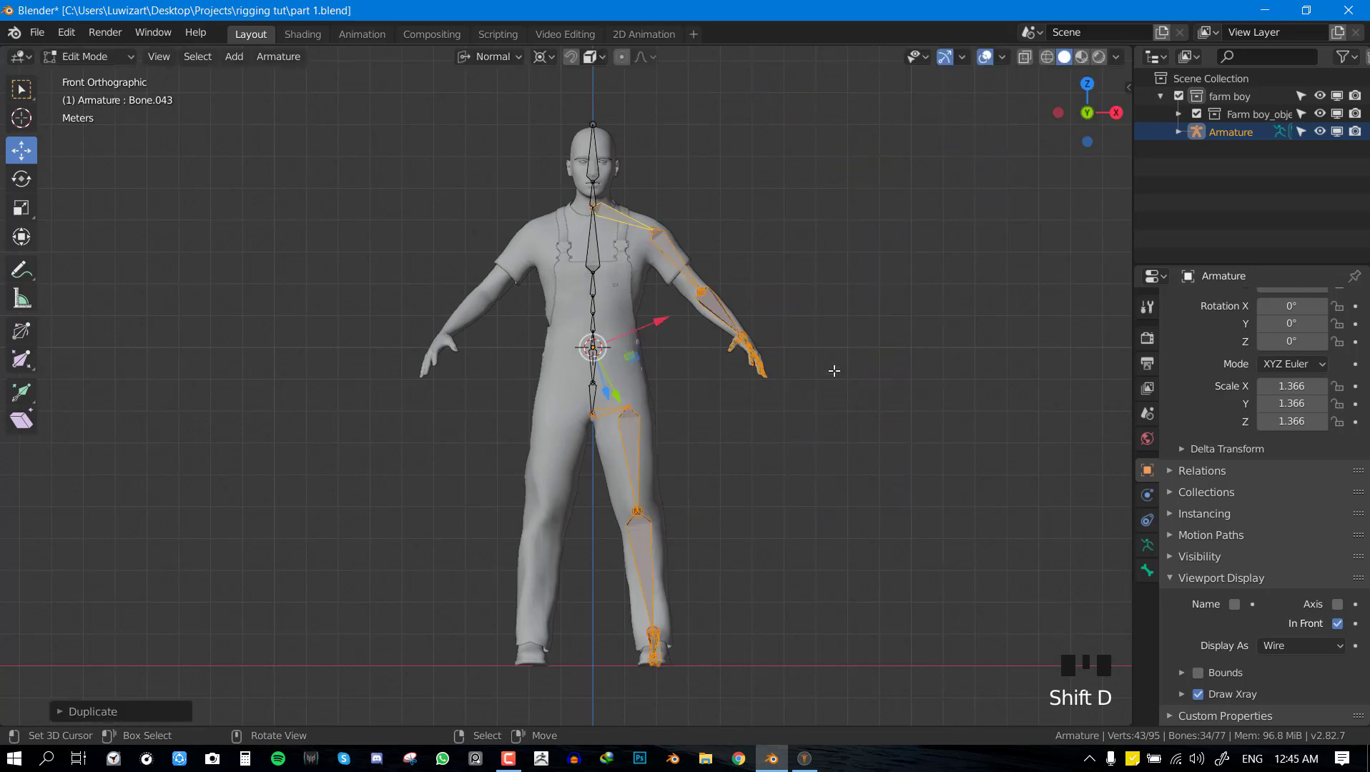
key("r")
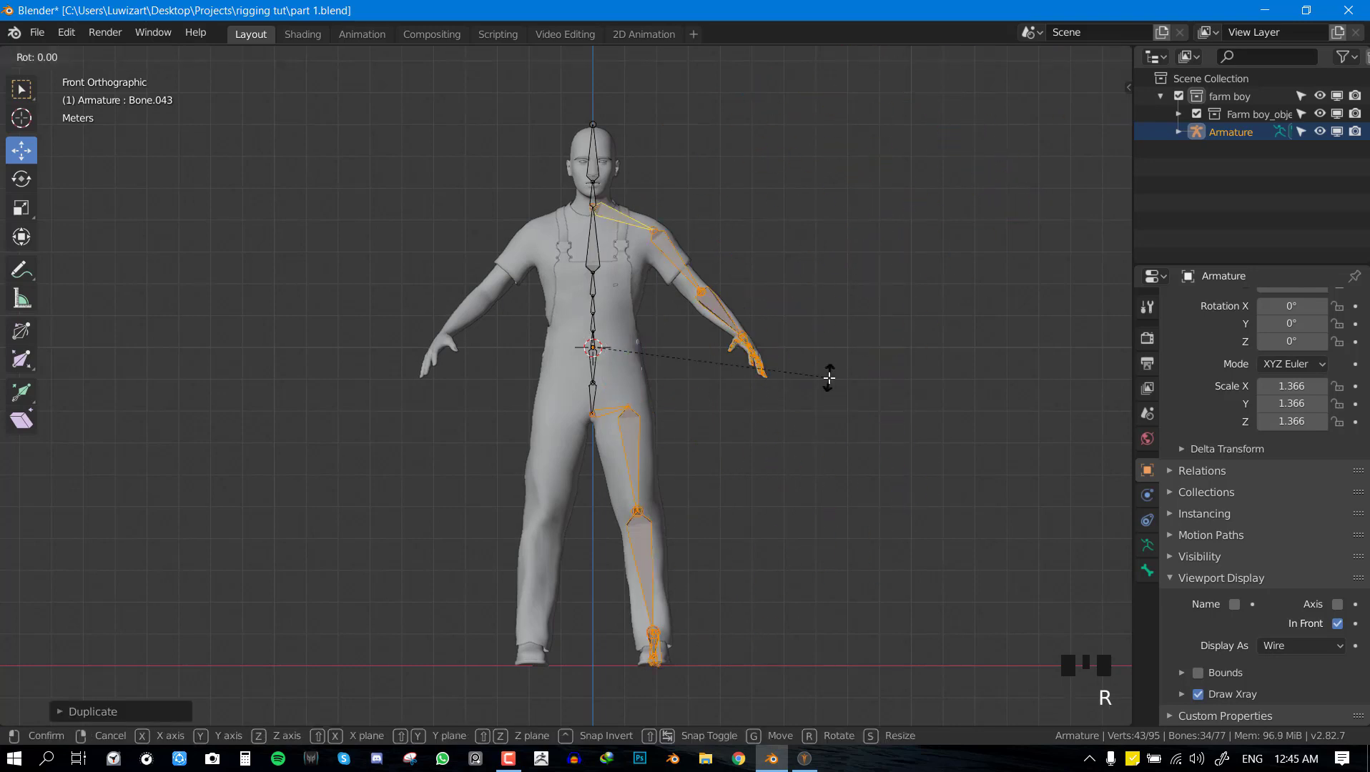
right_click(829, 378)
key("comma")
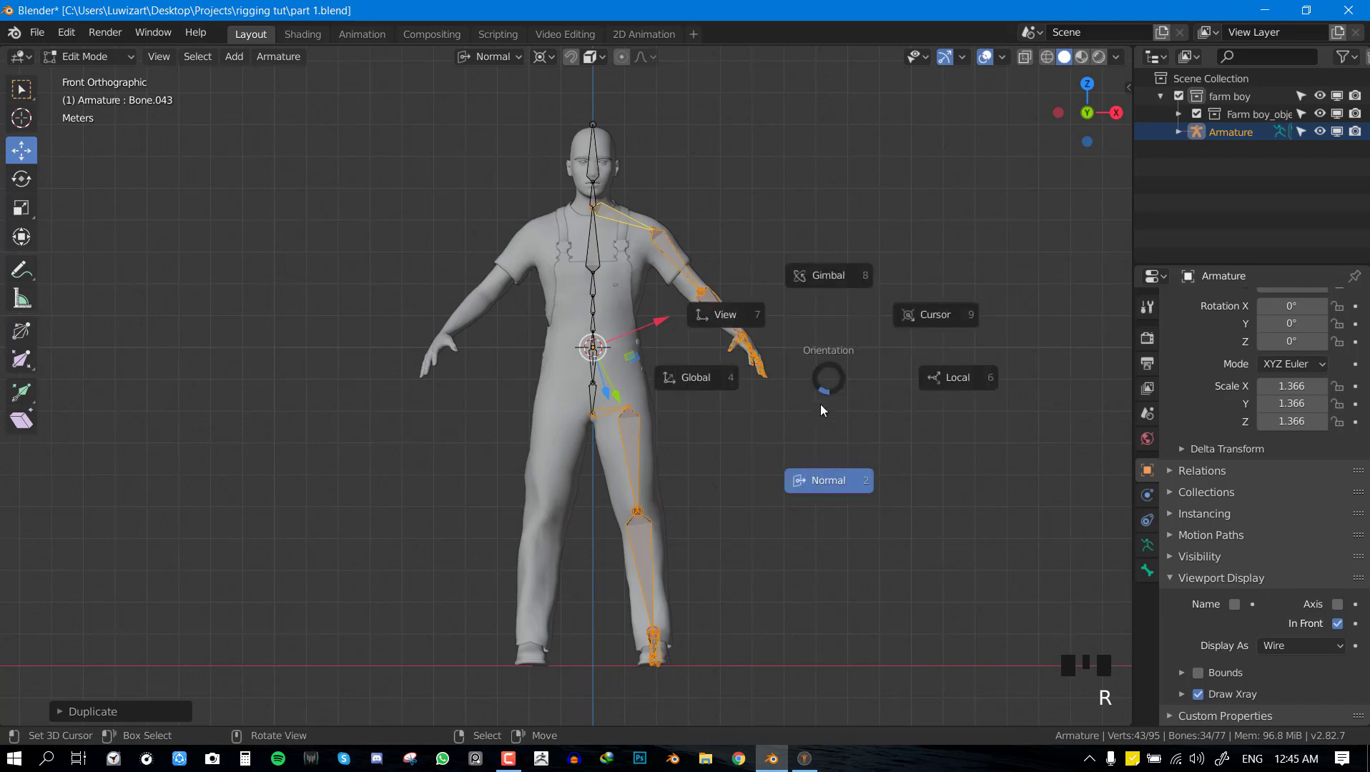
left_click(704, 380)
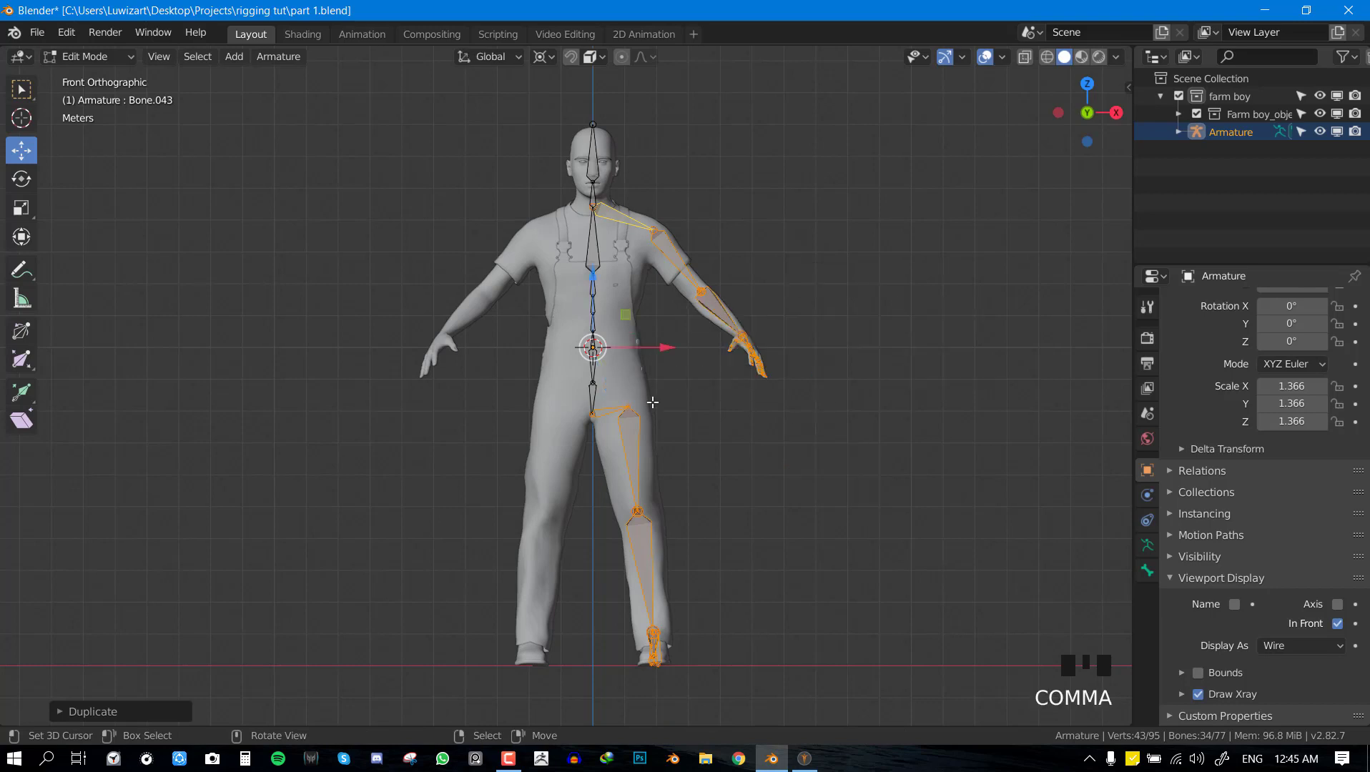
Mirror the duplicated bones onto the character's other side by scaling them by -1 along the global X axis.
key("g")
right_click(771, 363)
key("r")
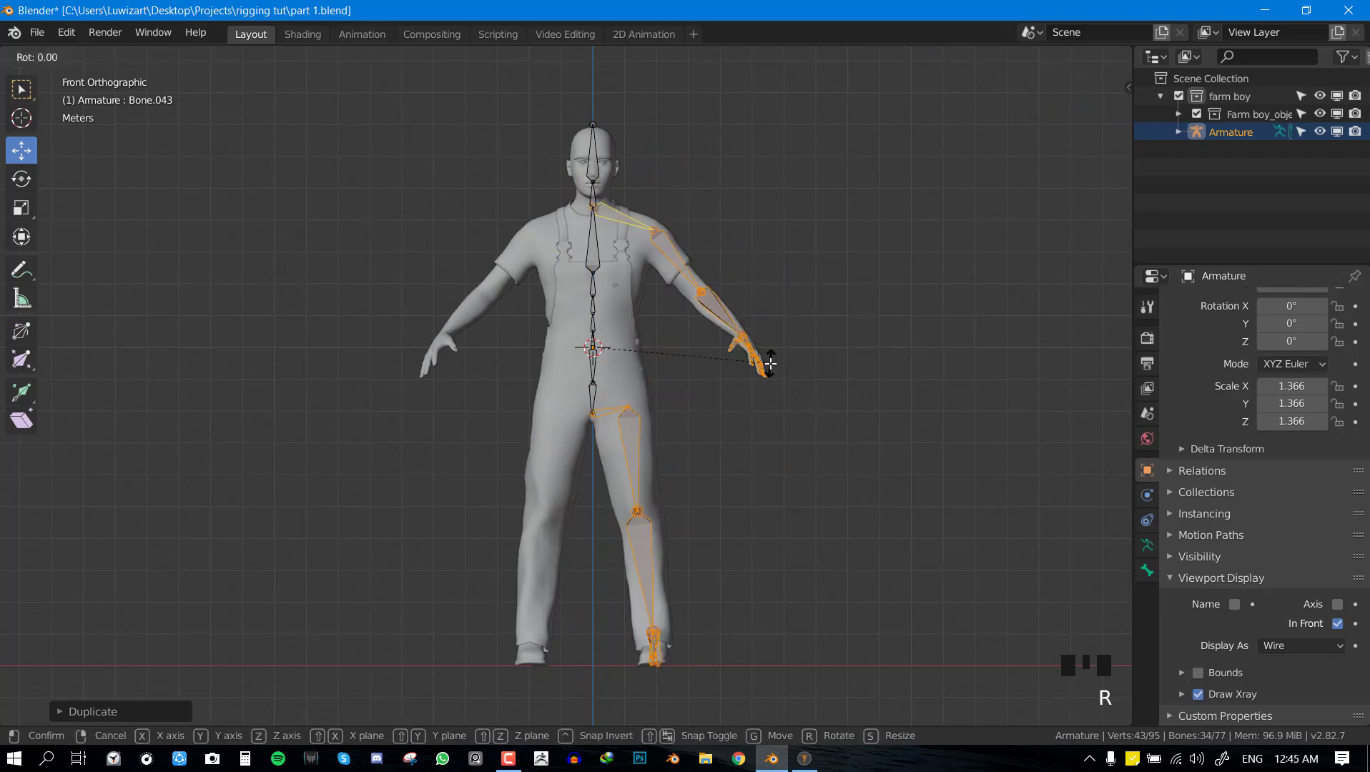
type("x")
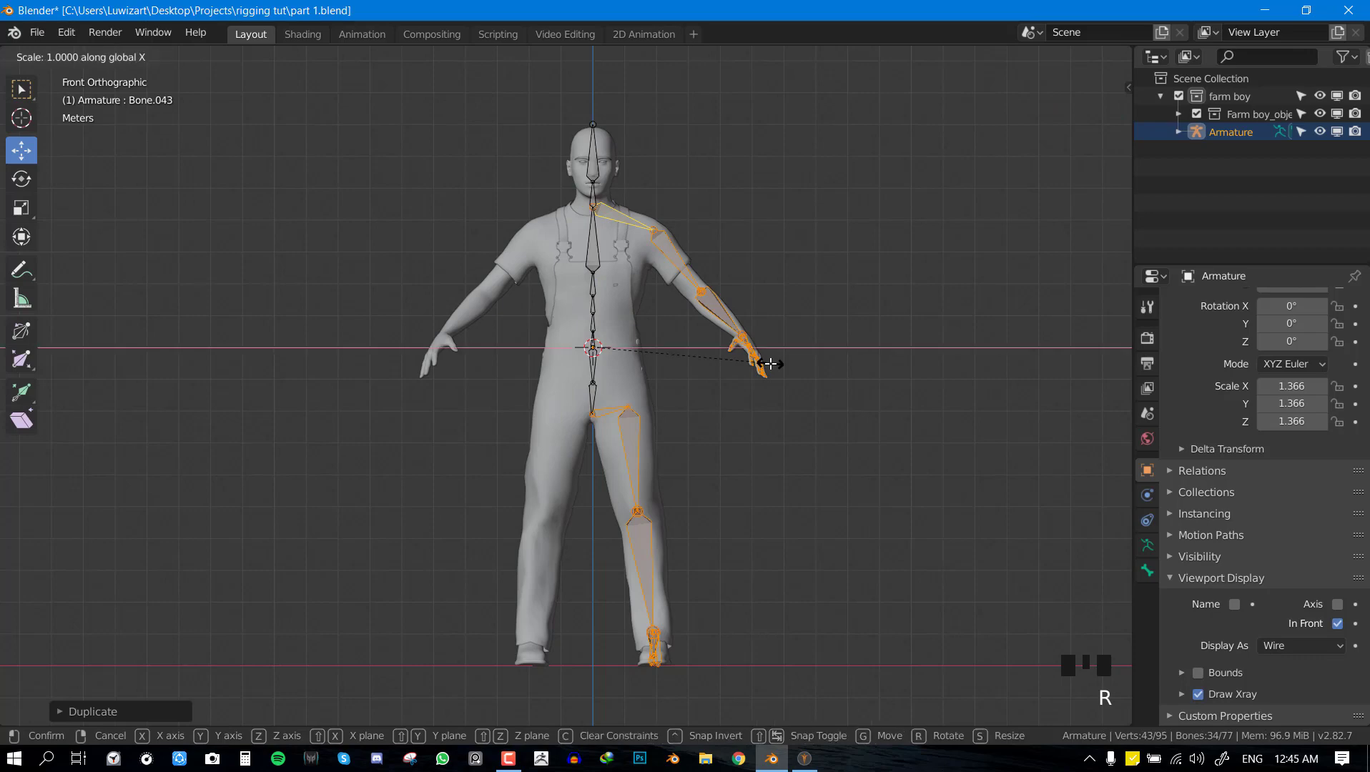
type("-1")
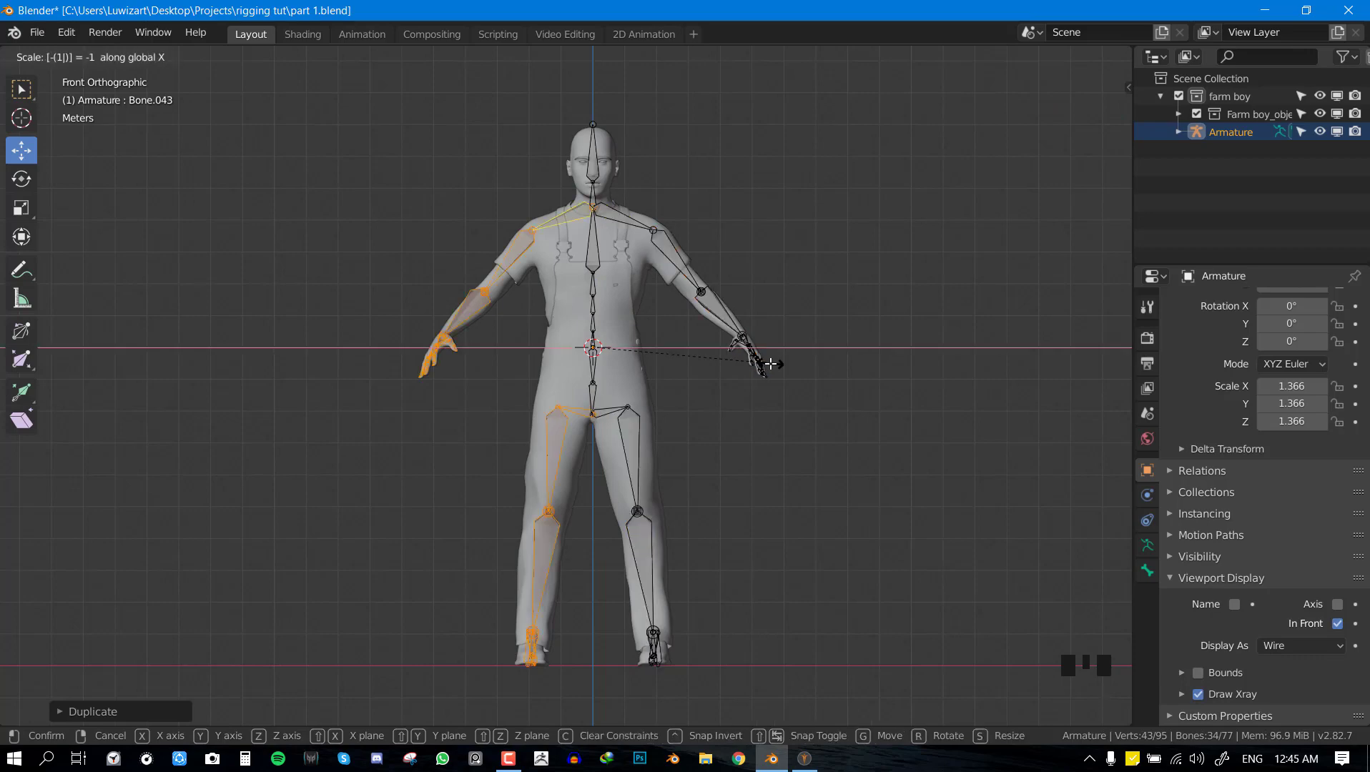
key("Return")
middle_click_drag(770, 364, 737, 357)
key("KP_1")
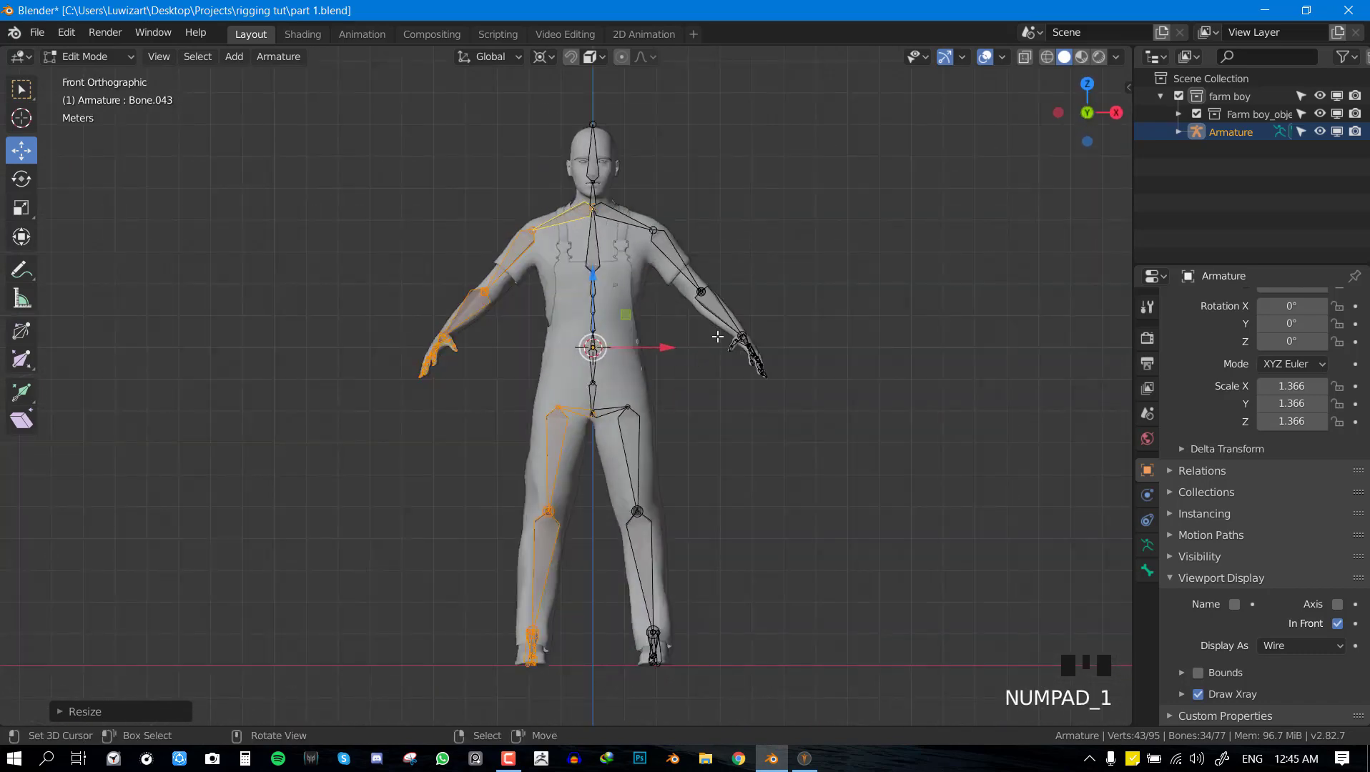
Recalculate the roll of all bones to the Global +Y Axis and return to Pose Mode with nothing selected.
key("a")
scroll(708, 349, "up", 2)
key("shift+n")
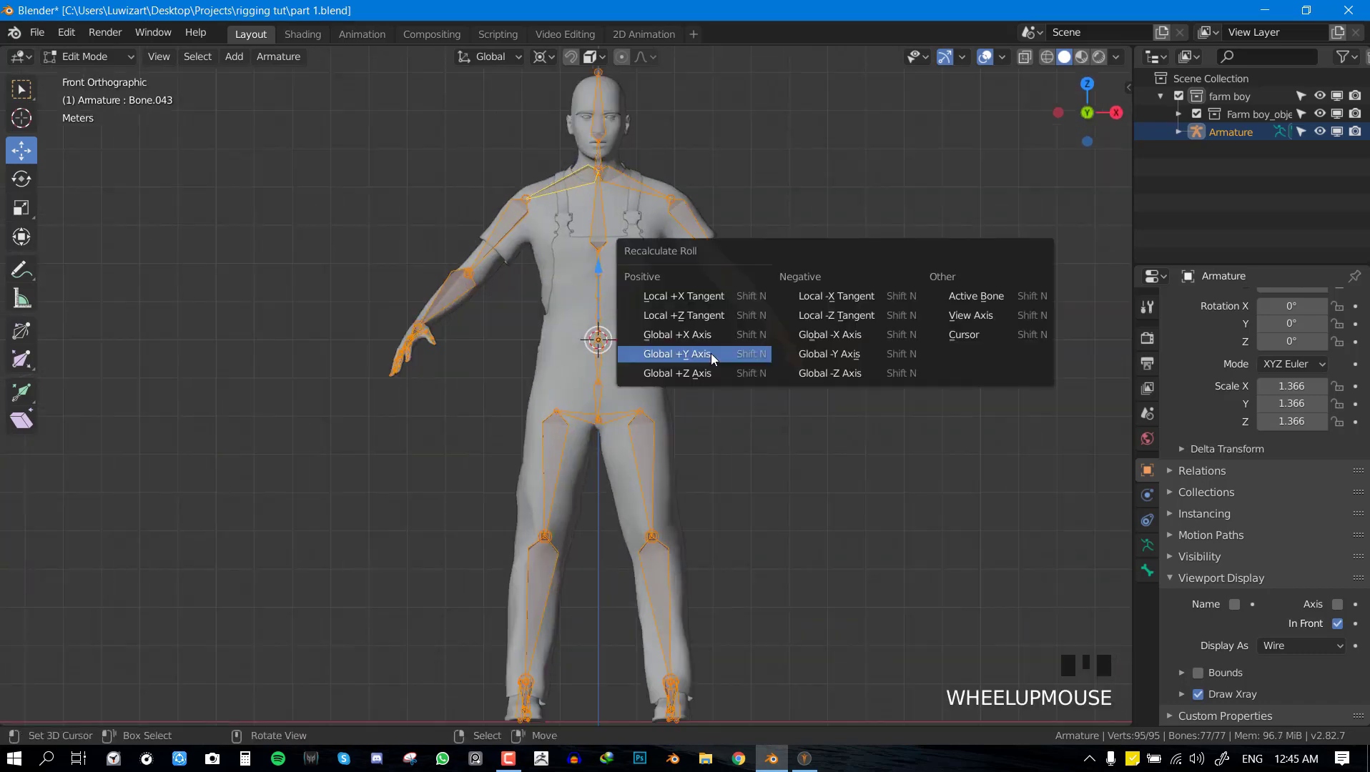
left_click(711, 353)
middle_click_drag(711, 353, 743, 392)
key("Tab")
key("alt+a")
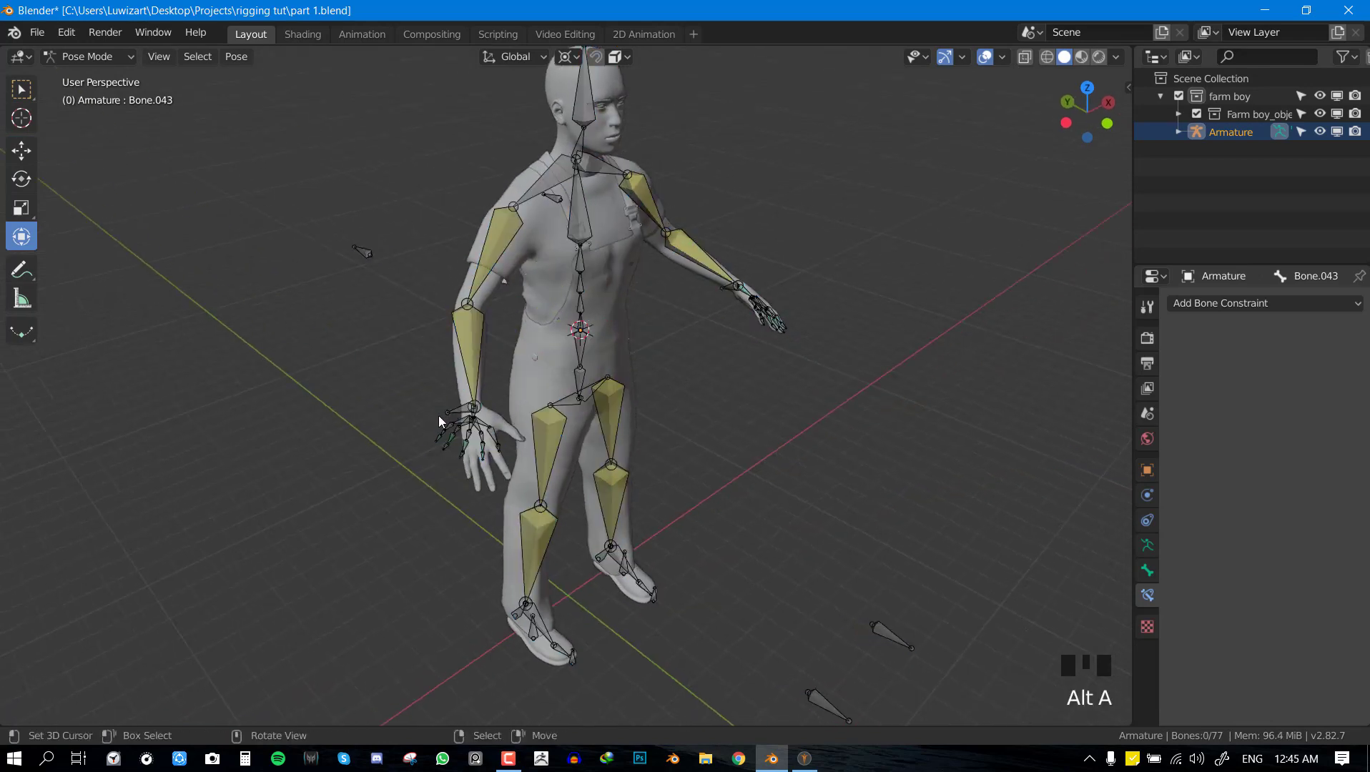
Try to realign the mirrored hand by setting the inverse on its Child Of constraint and clearing the location of all bones.
middle_click_drag(439, 421, 409, 447)
right_click(421, 422)
right_click(419, 421)
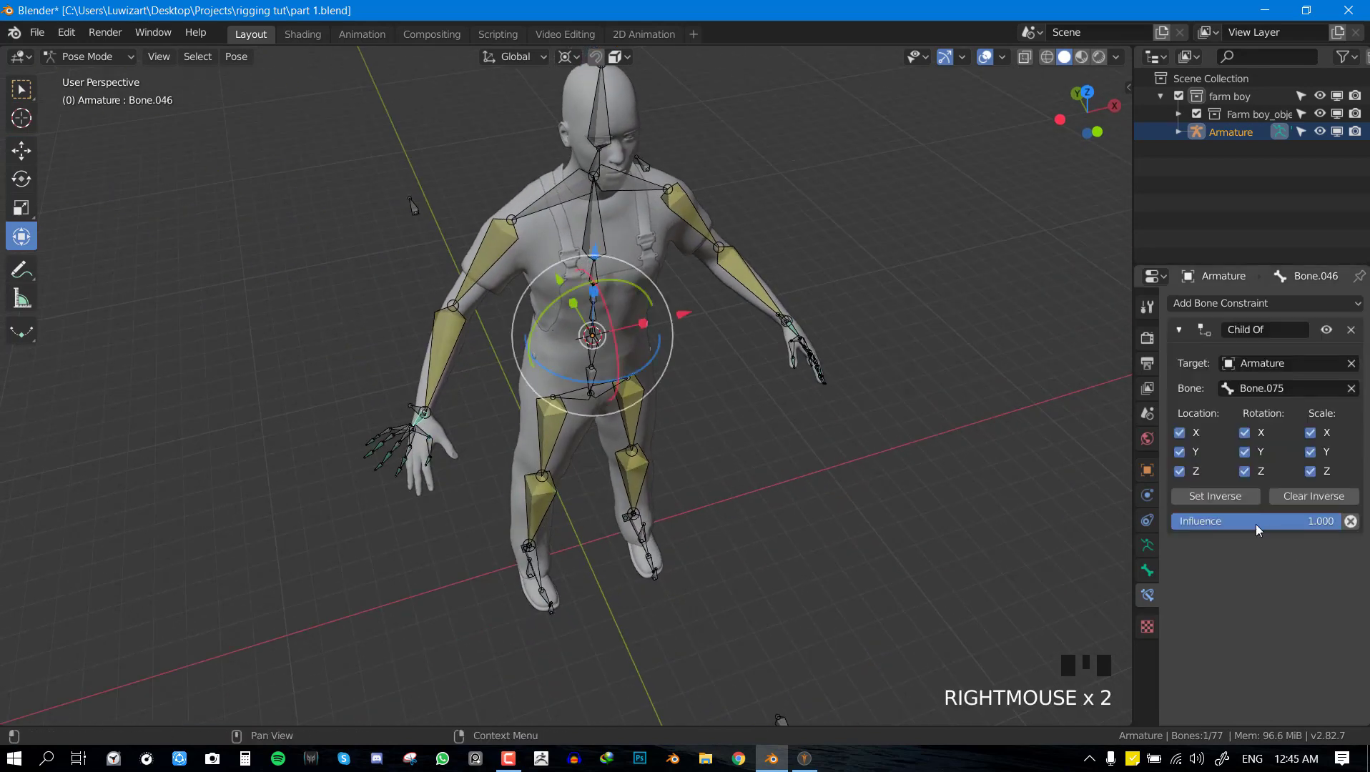
left_click(1233, 501)
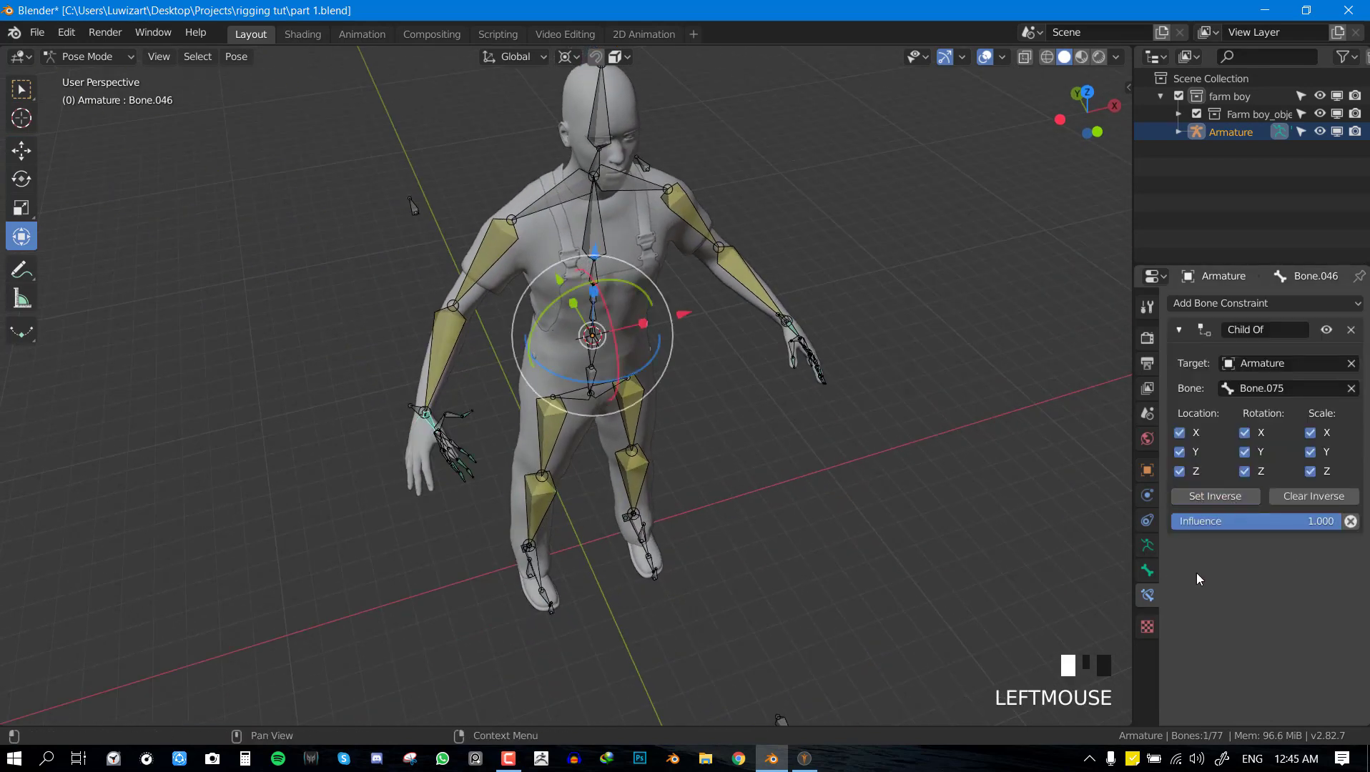
left_click(1208, 498)
left_click(1209, 498)
left_click(1208, 498)
key("a")
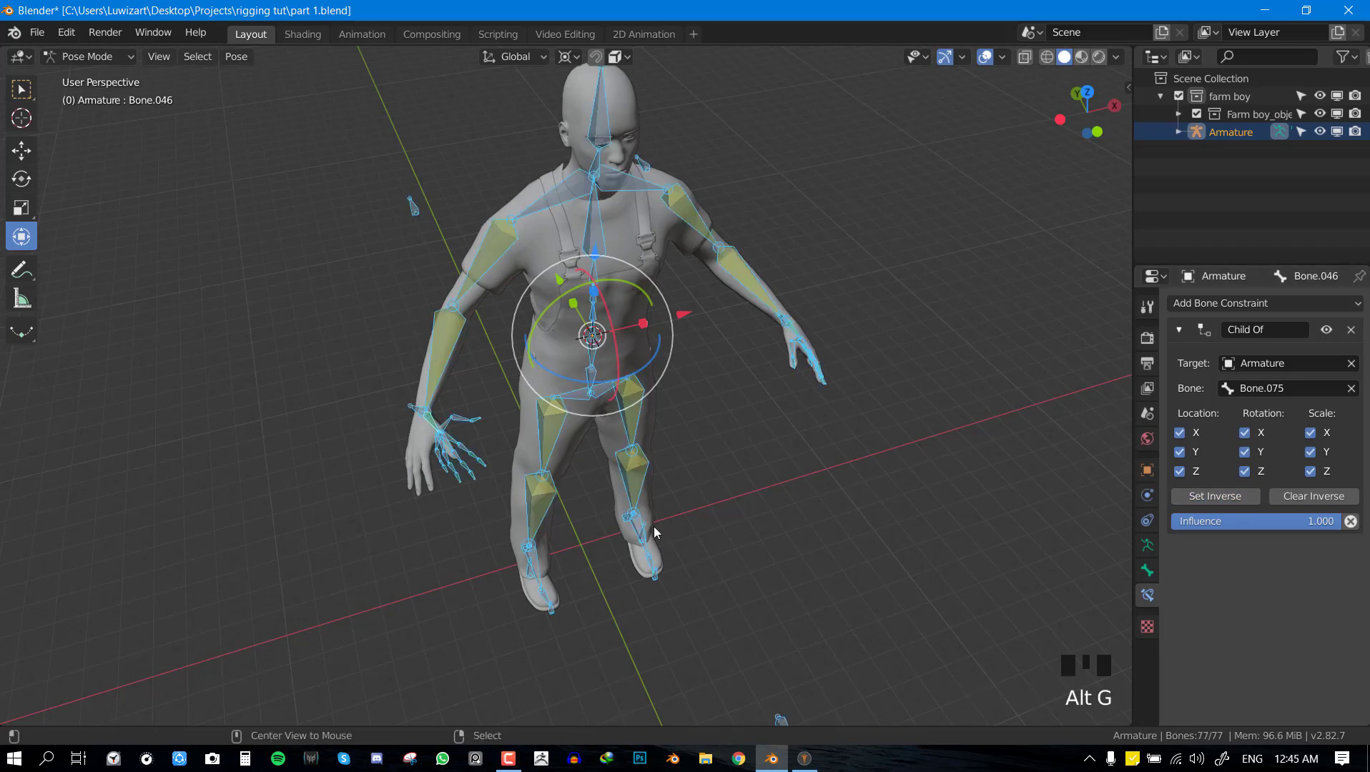
middle_click_drag(655, 532, 650, 482)
key("alt+a")
Set the transform orientation to Normal and delete the Child Of constraint from the mirrored hand bone.
key("comma")
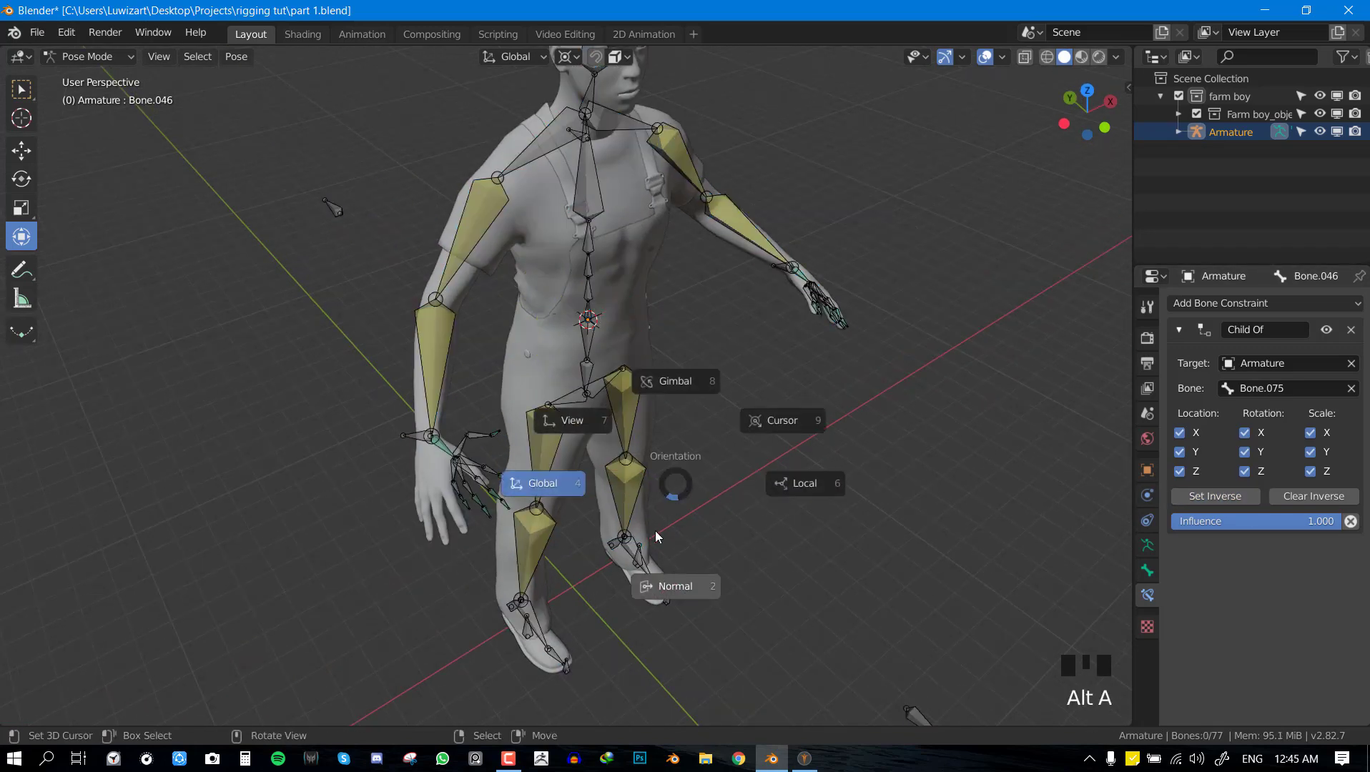
left_click(654, 575)
left_click(1322, 337)
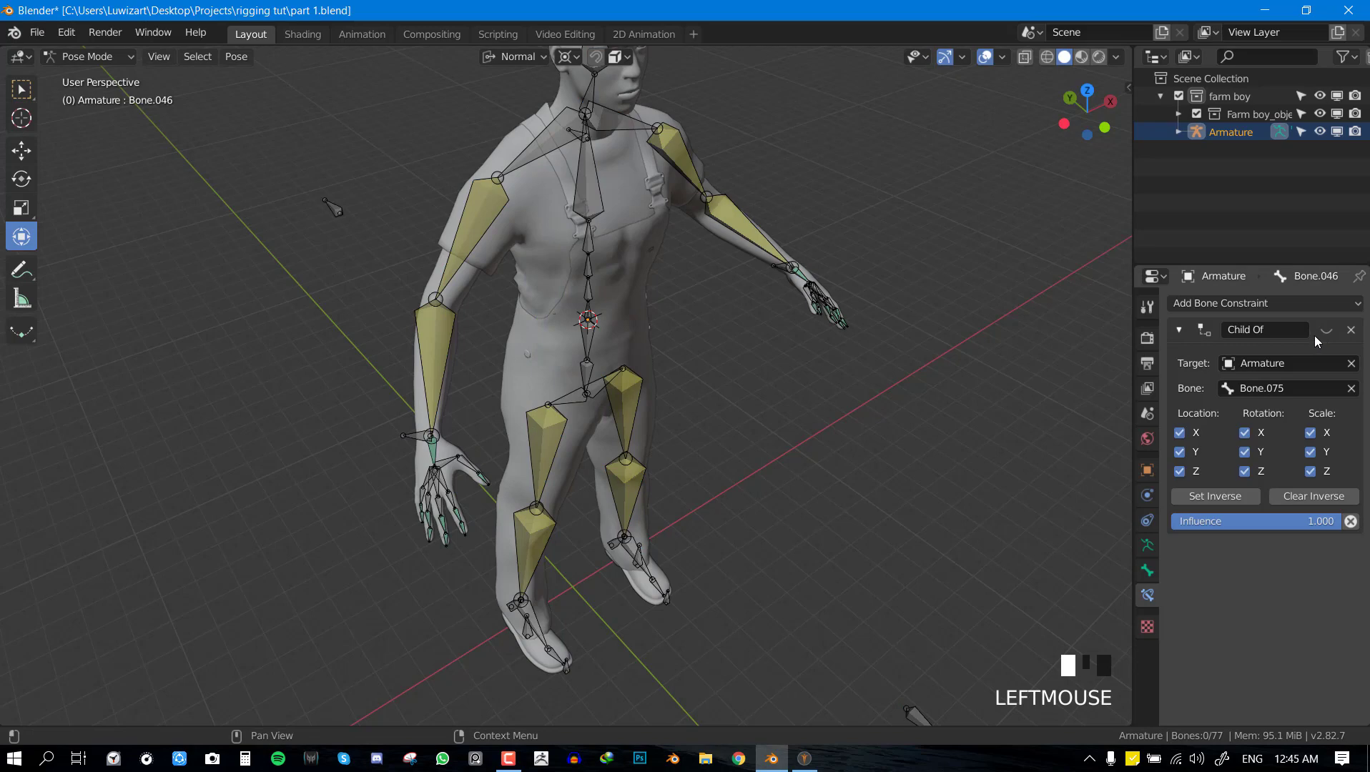
scroll(620, 425, "up", 2)
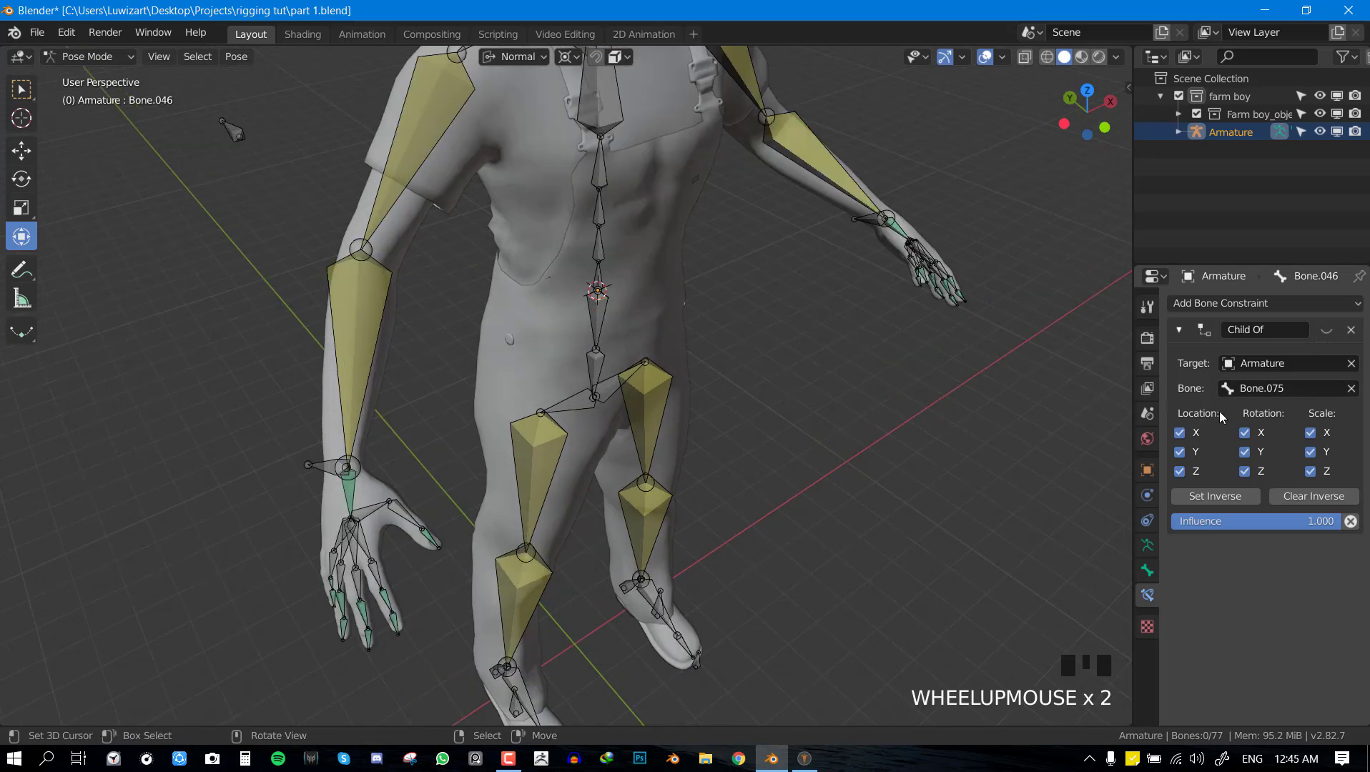
left_click(1351, 331)
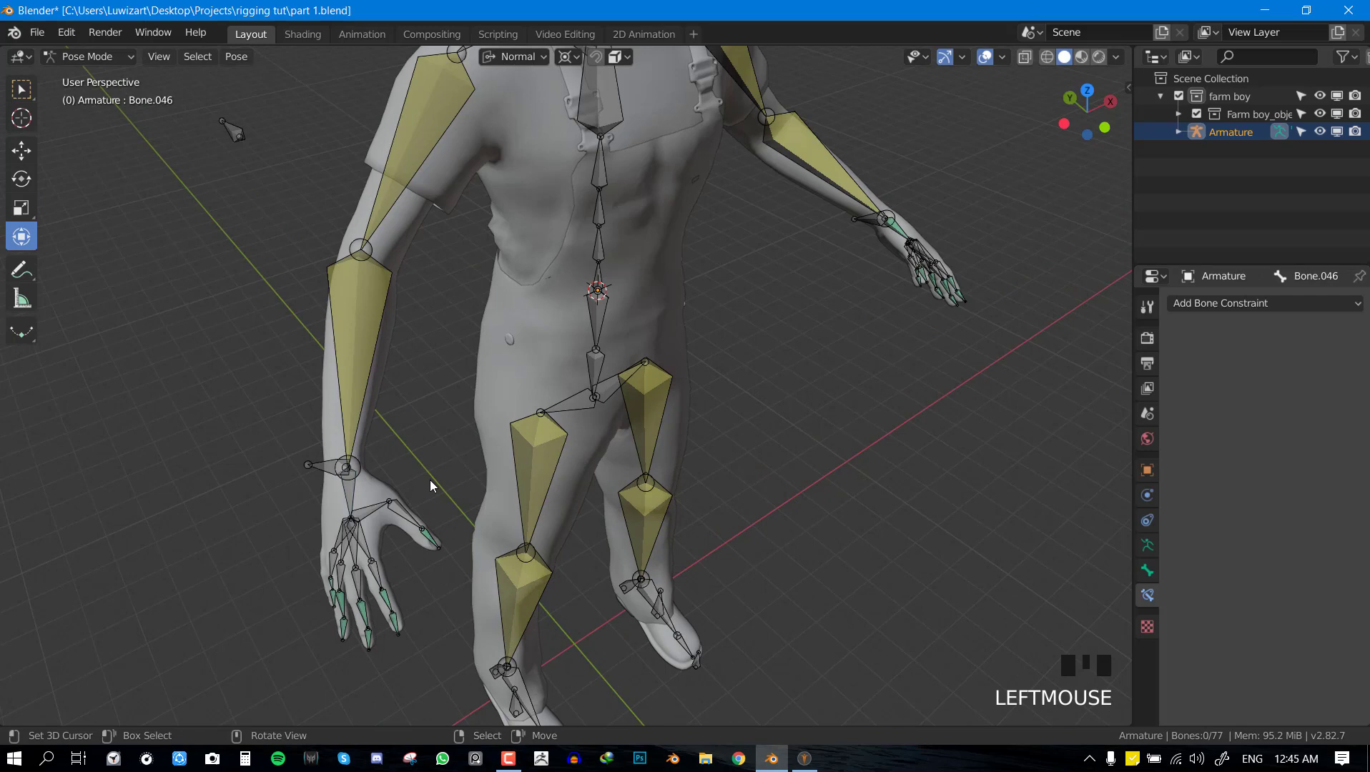
Add a Child Of constraint to the mirrored hand bone with the wrist control bone Bone.075 as target, and set its inverse.
right_click(325, 468)
right_click(538, 548, "shift")
key("shift+ctrl+c")
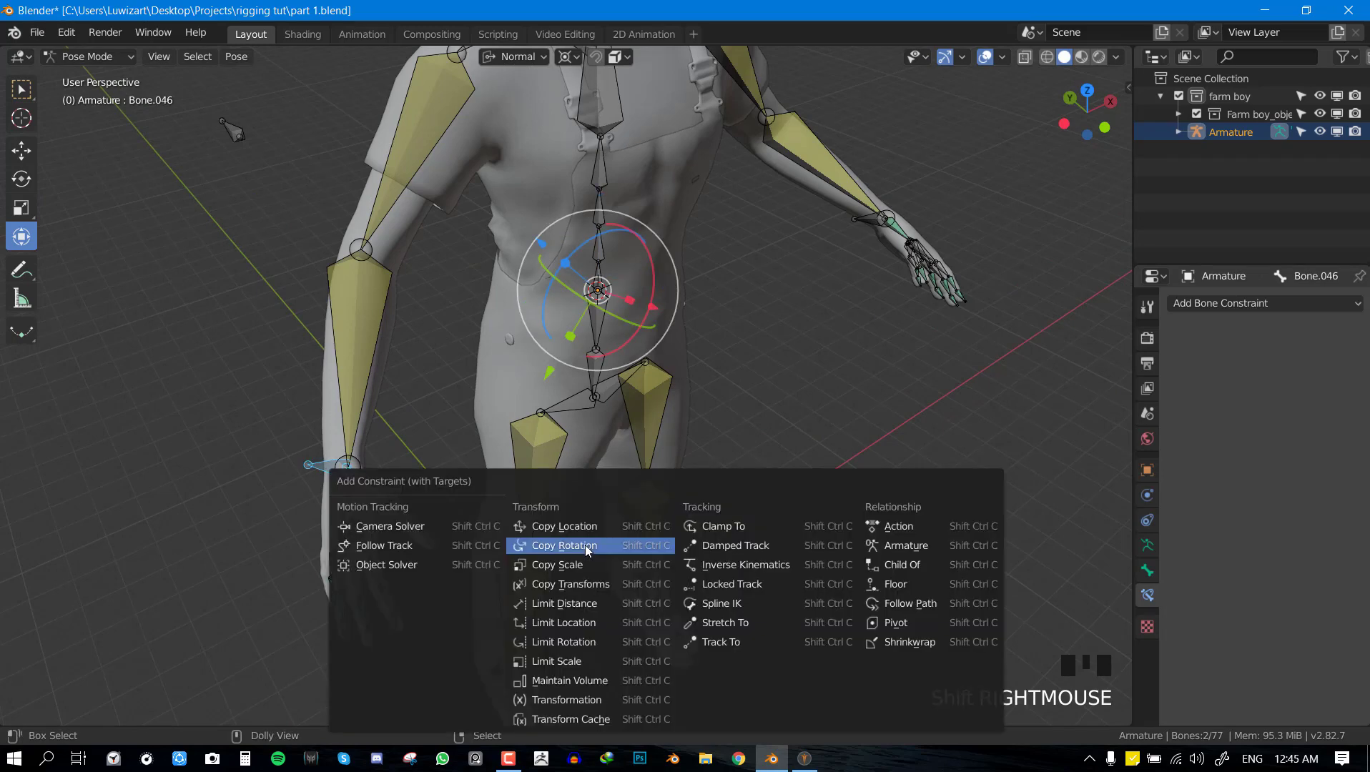
left_click(903, 565)
left_click(1228, 504)
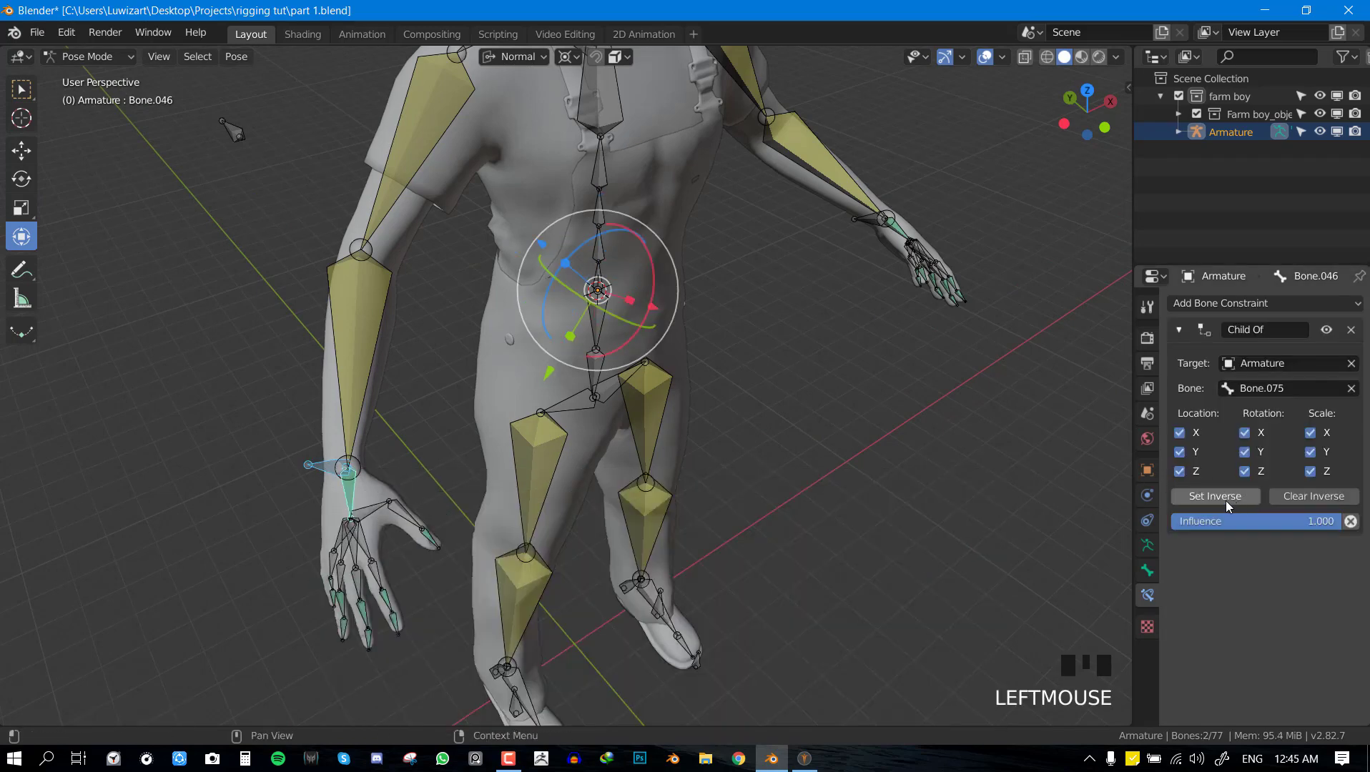
key("alt+a")
Set the transform orientation to Global and save the rig file.
key("comma")
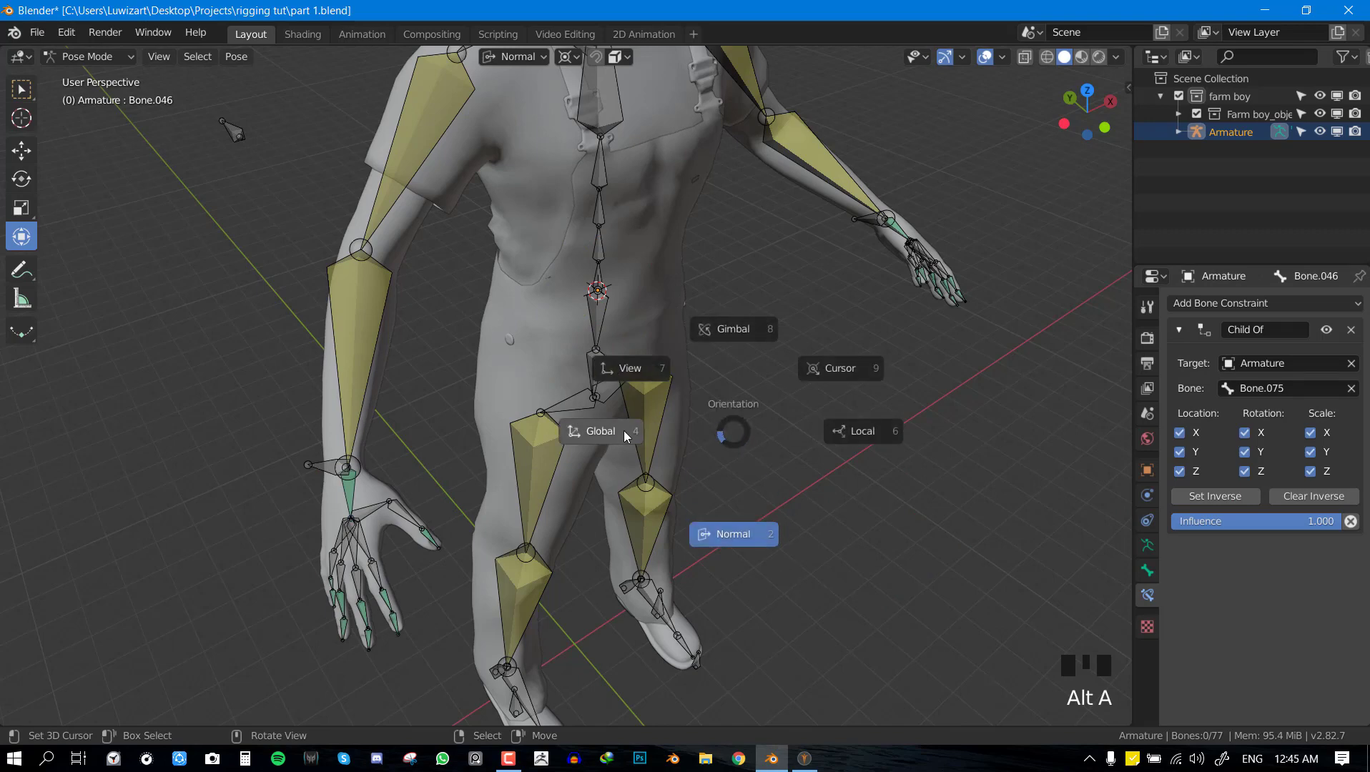
left_click(734, 535)
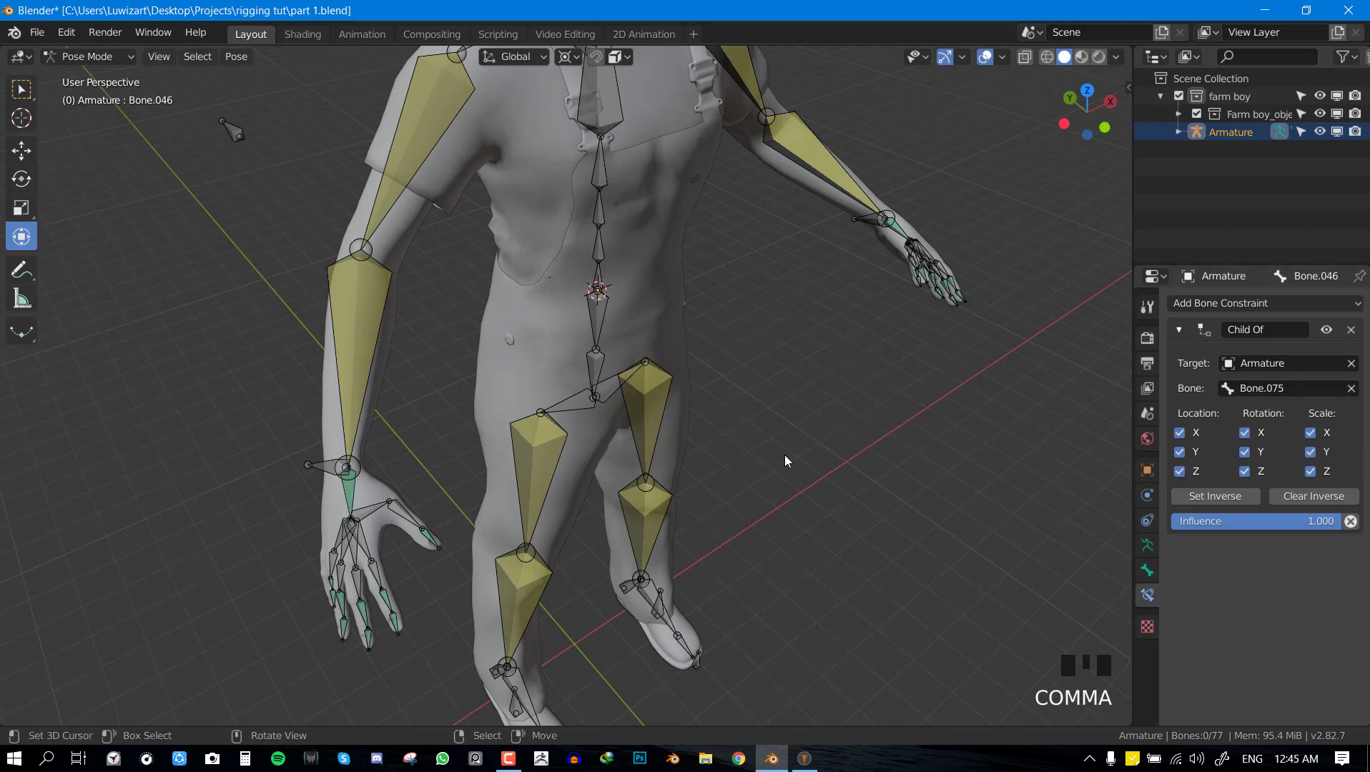
middle_click_drag(785, 455, 568, 414)
key("KP_1")
scroll(752, 425, "down", 2)
key("ctrl+s")
scroll(648, 429, "up", 1, "ctrl")
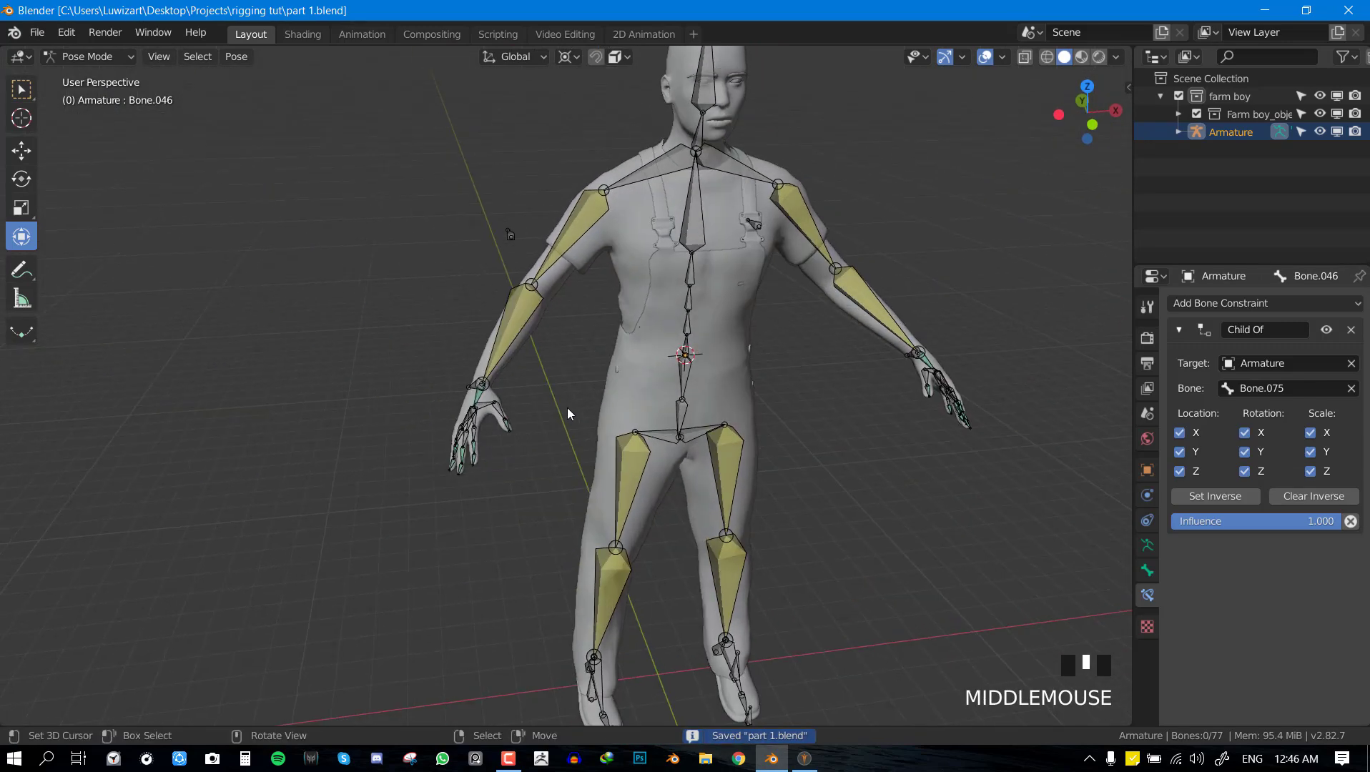
Try moving the two spine bones around the 3D cursor in the front view, cancelling each move.
key("KP_1")
right_click(695, 367)
key("g")
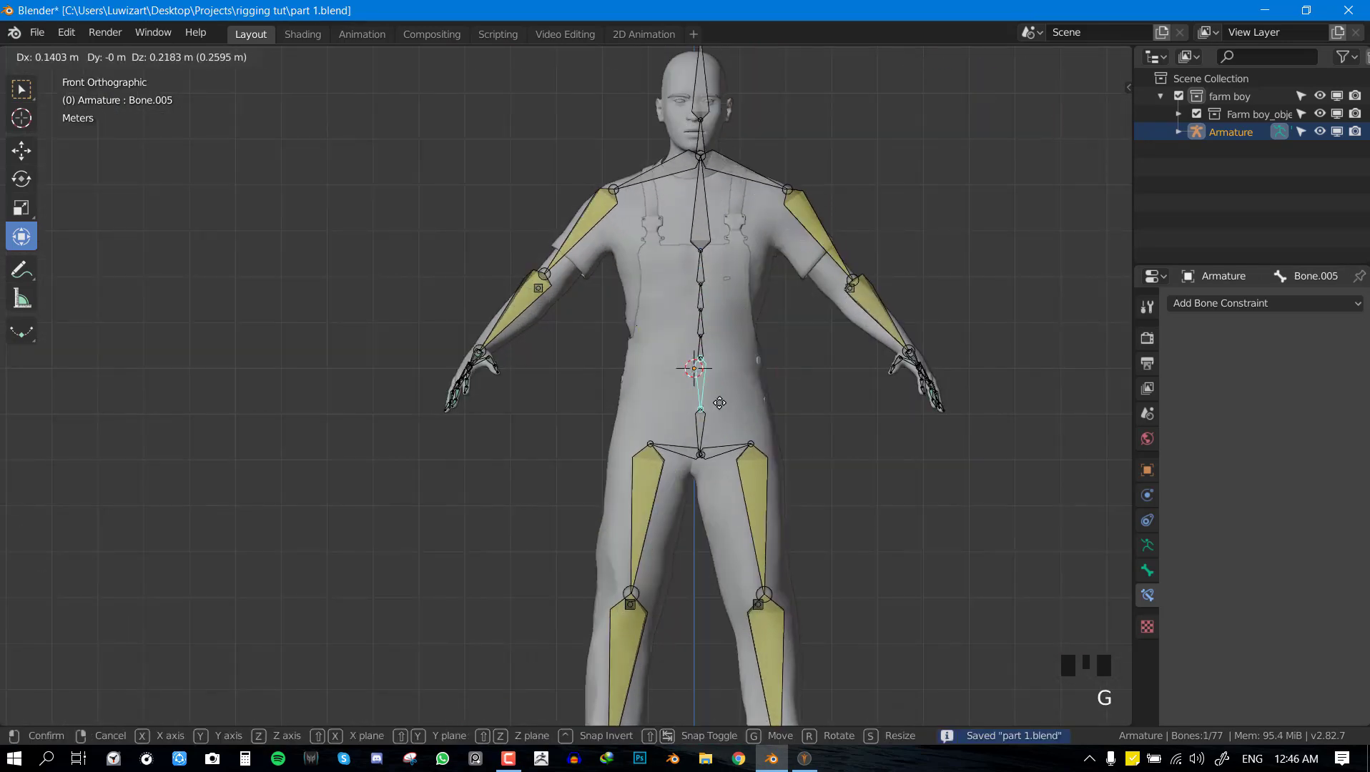
right_click(696, 369)
right_click(695, 357)
key("g")
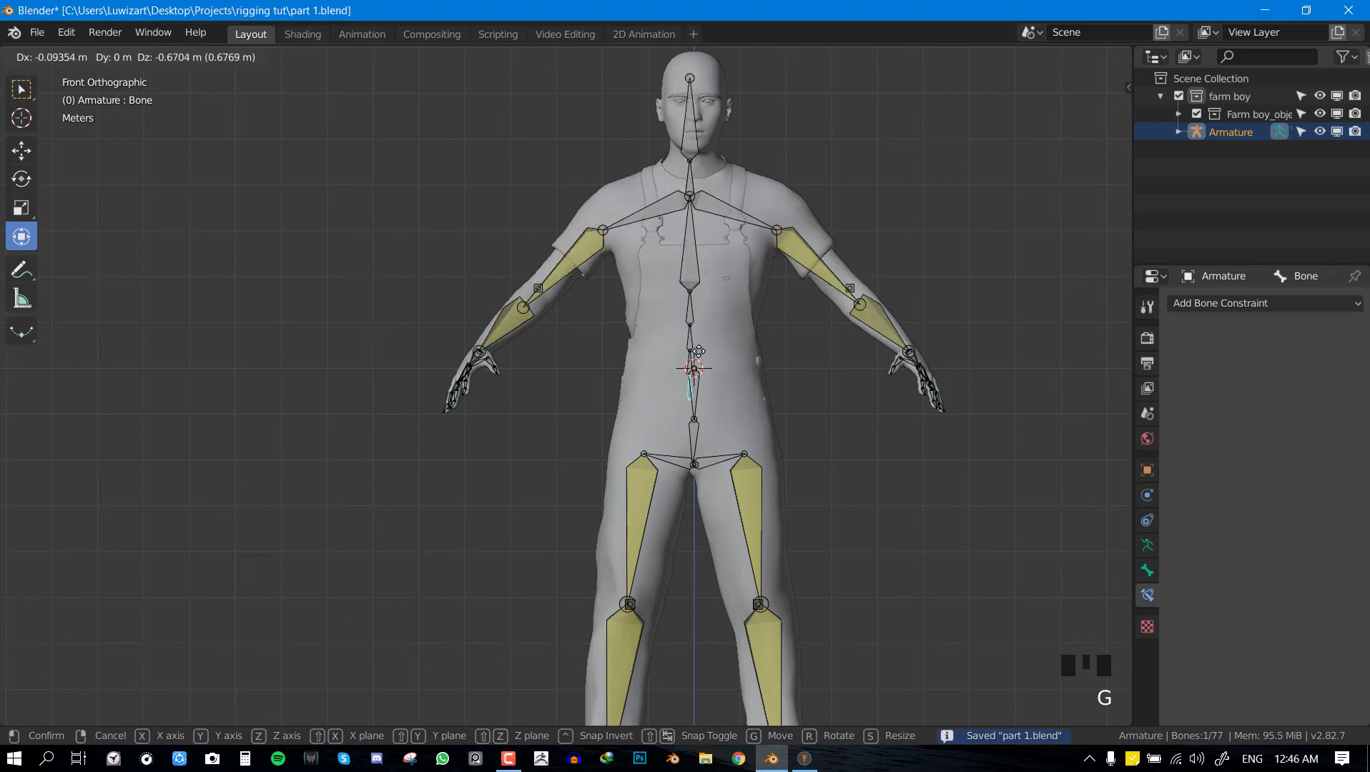
right_click(701, 356)
Open the transform values of the lower spine bone and try moving and rotating it to test the upper body.
key("n")
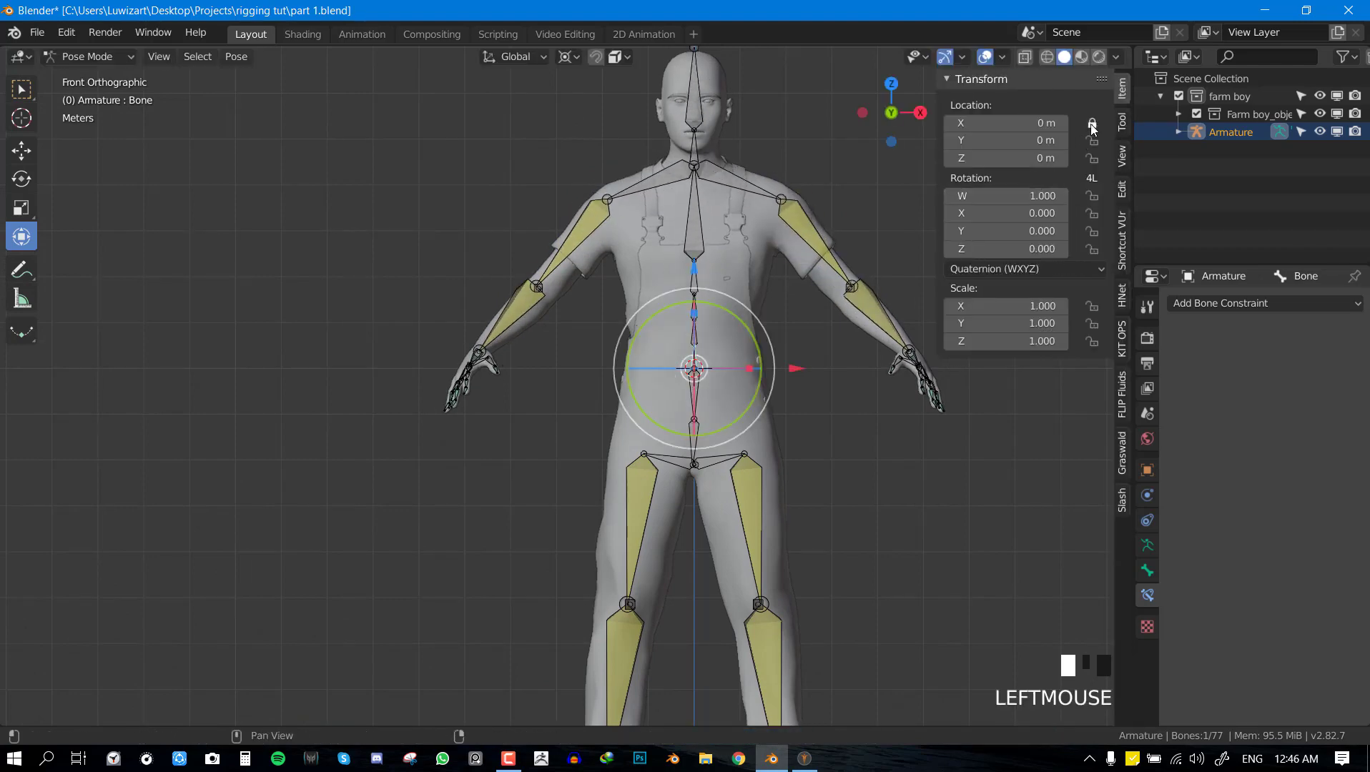
key("n")
scroll(715, 369, "up", 2)
key("g")
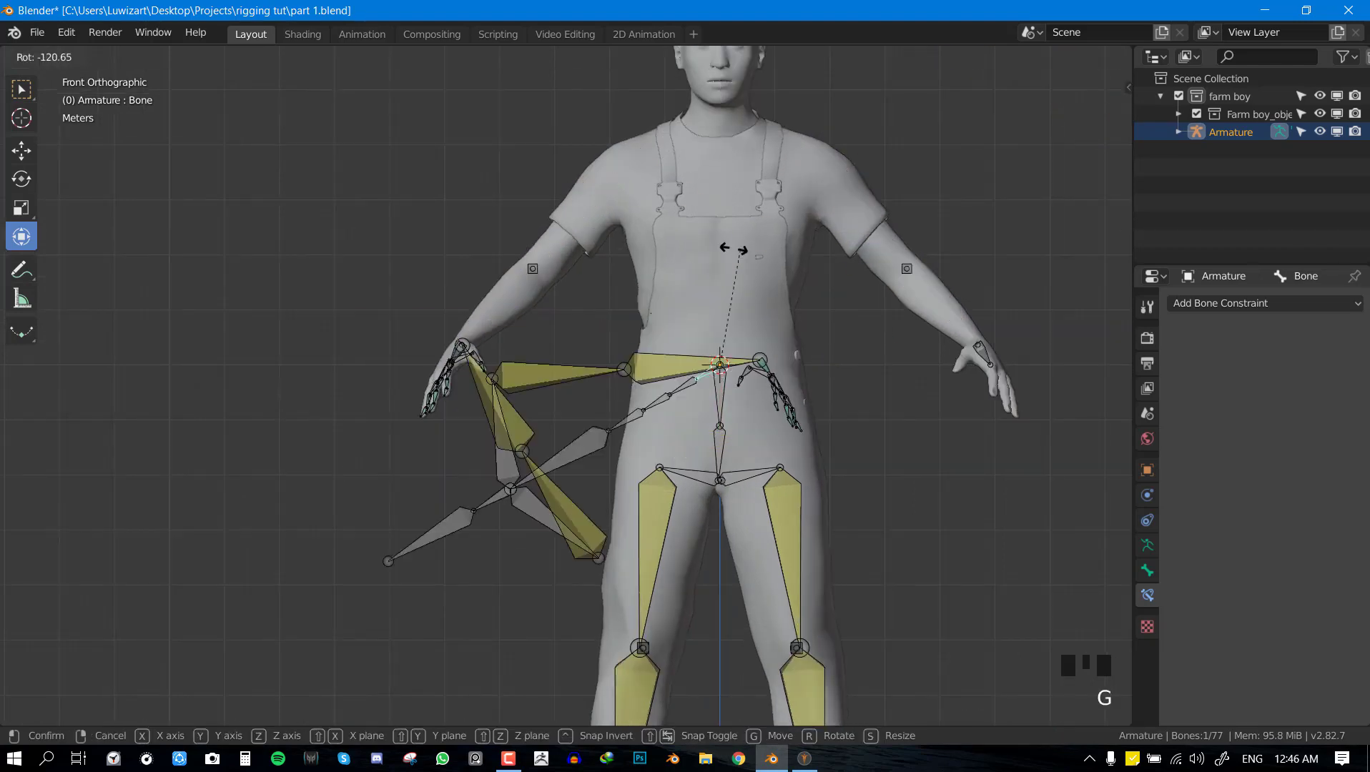
right_click(844, 357)
key("r")
right_click(834, 329)
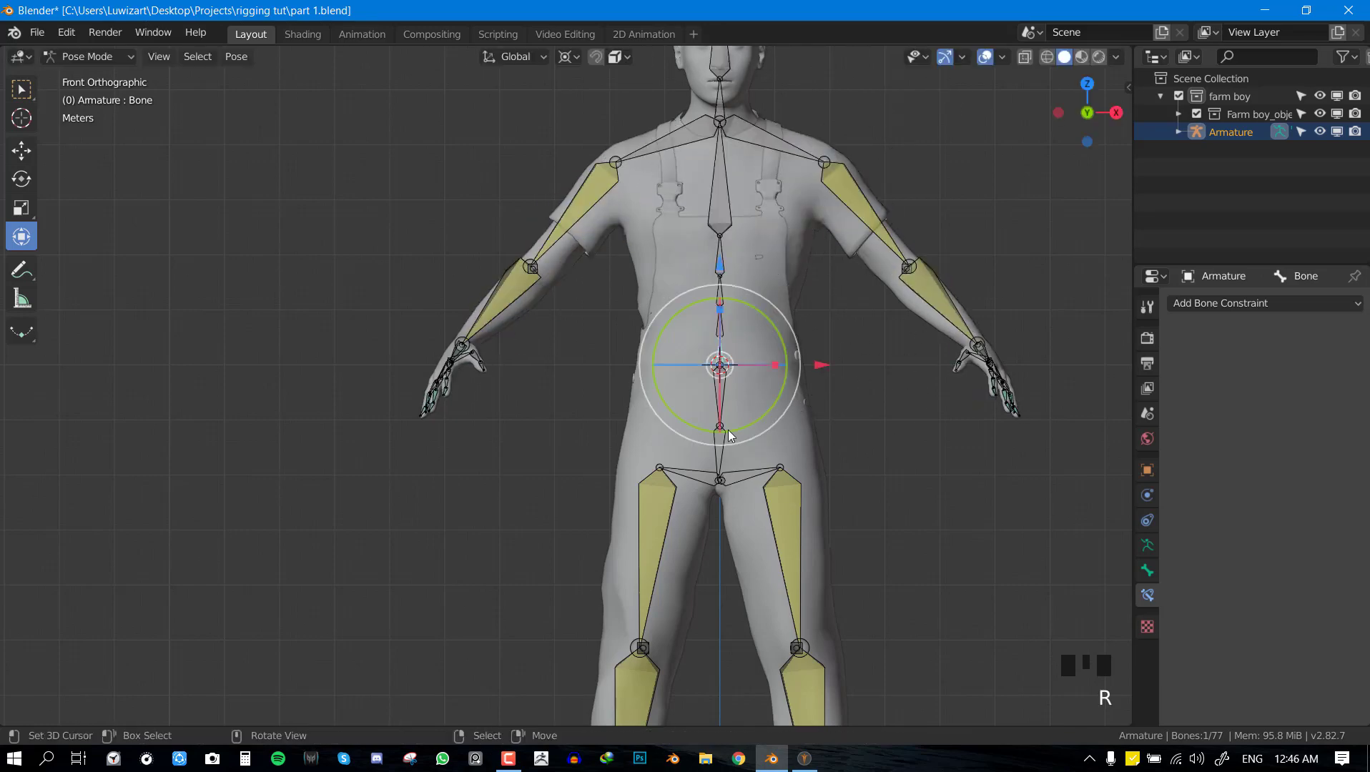
Try rotating the hip bones below the 3D cursor one after another, cancelling each rotation.
right_click(728, 421)
key("r")
right_click(744, 457)
right_click(723, 450)
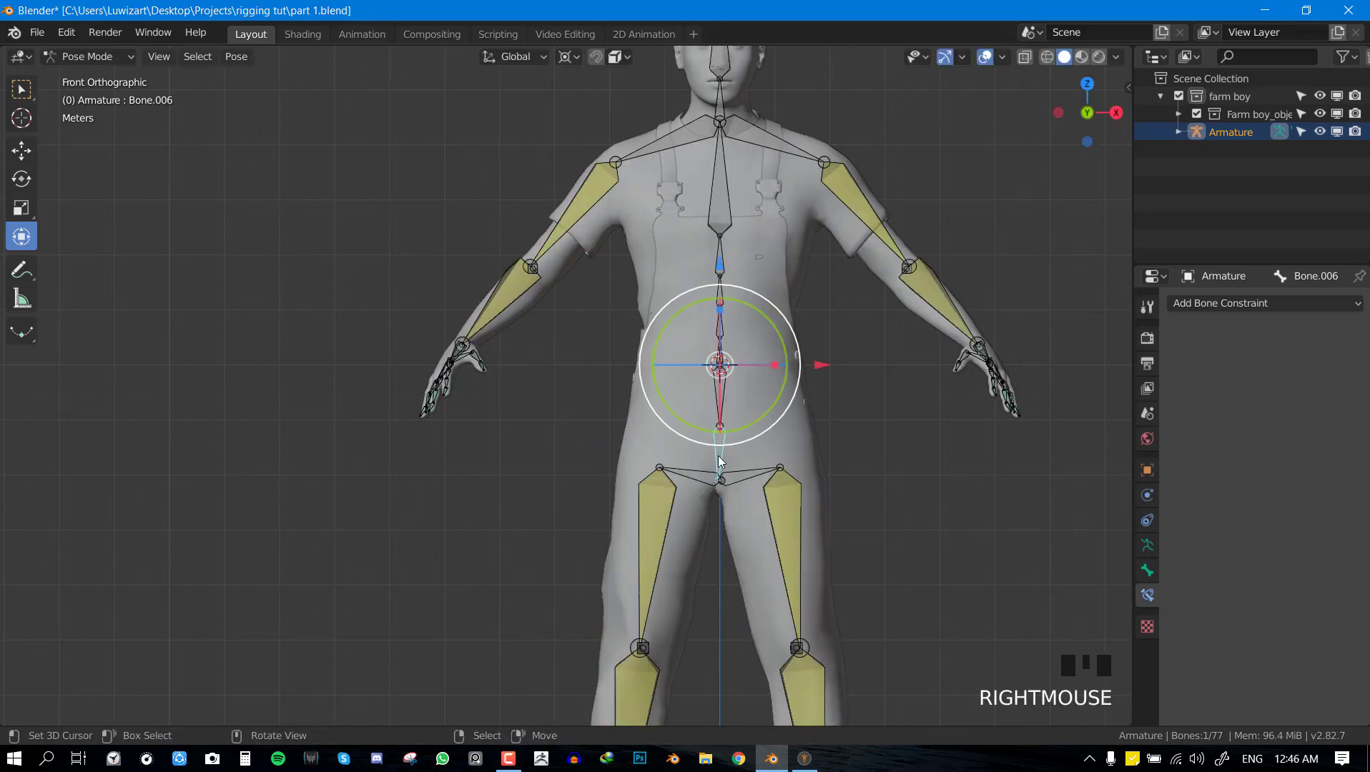
key("t")
key("r")
right_click(796, 488)
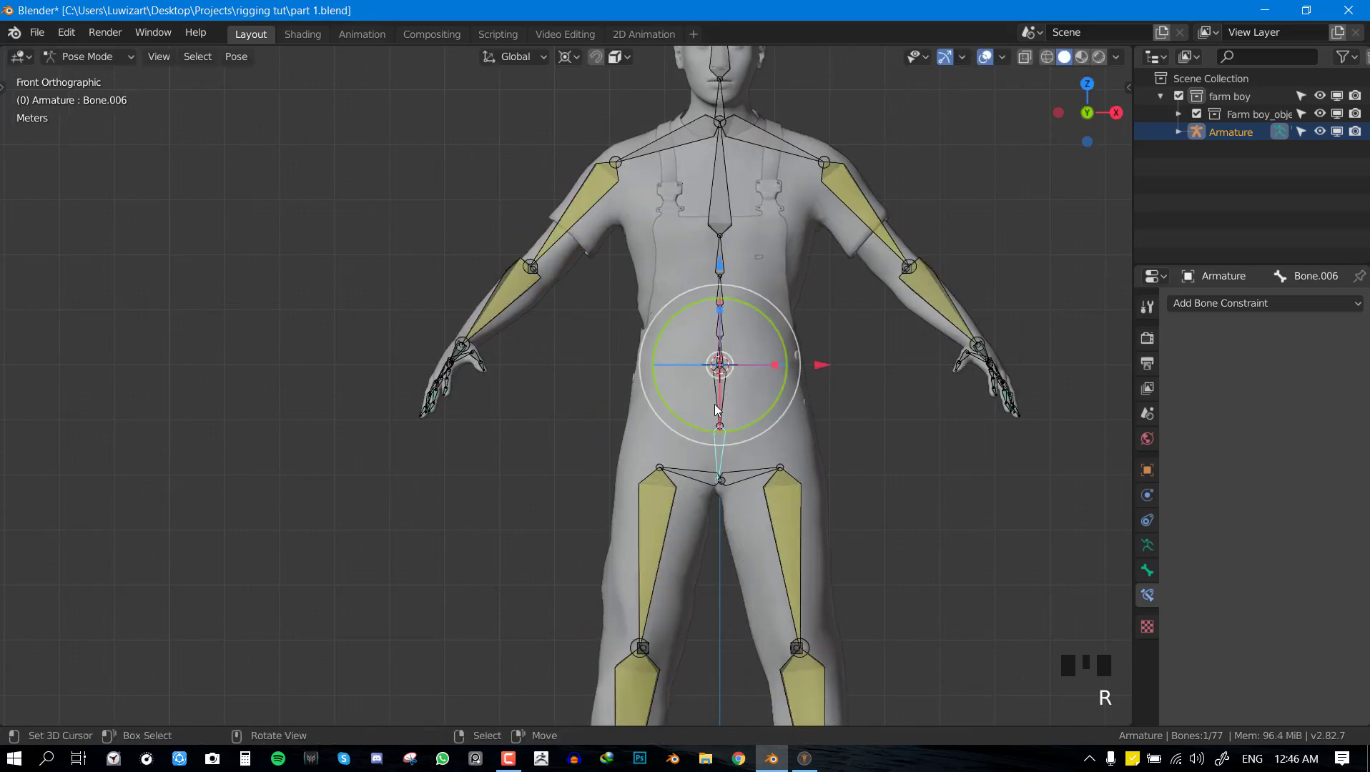
right_click(712, 404)
key("r")
right_click(699, 438)
Hide and reveal the hip bone, try moving and rotating it in front and side views, and undo the last change.
key("h")
key("alt+h")
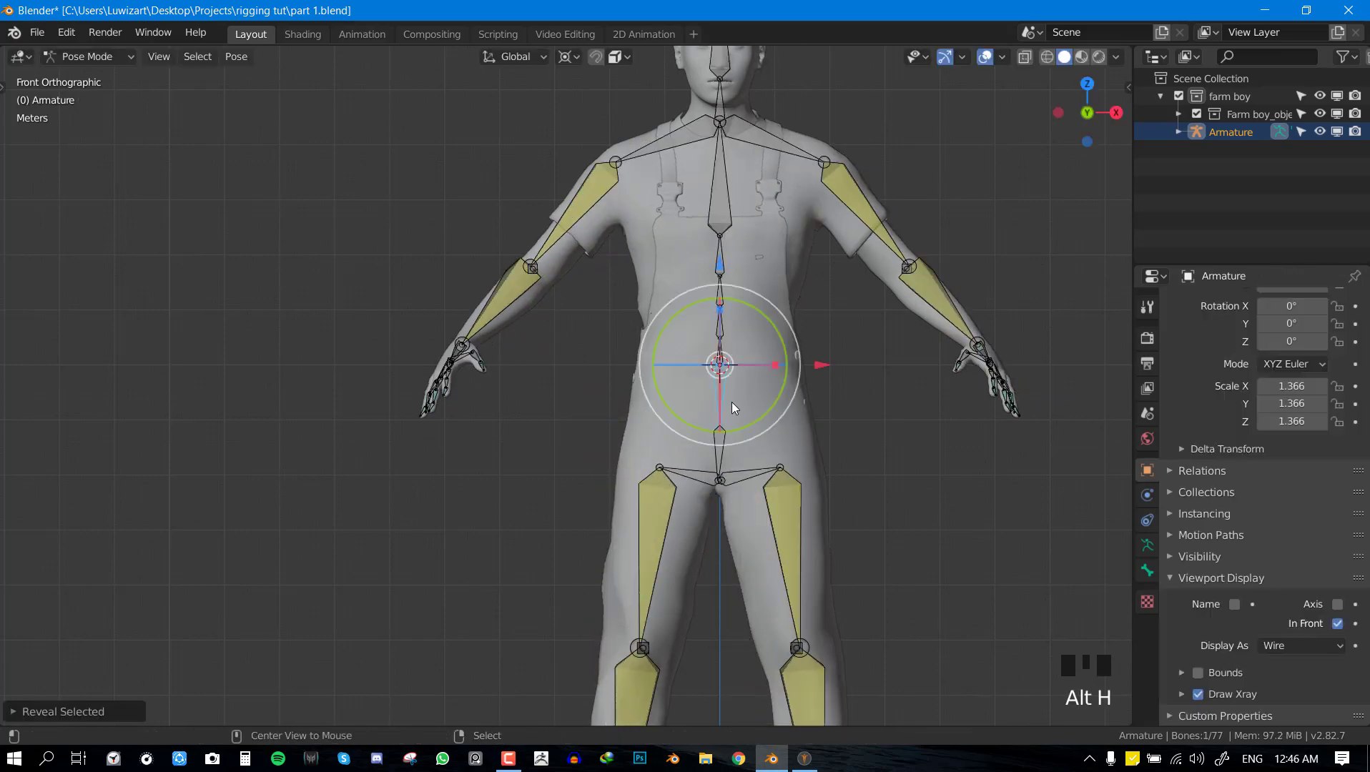
key("g")
right_click(744, 434)
key("g")
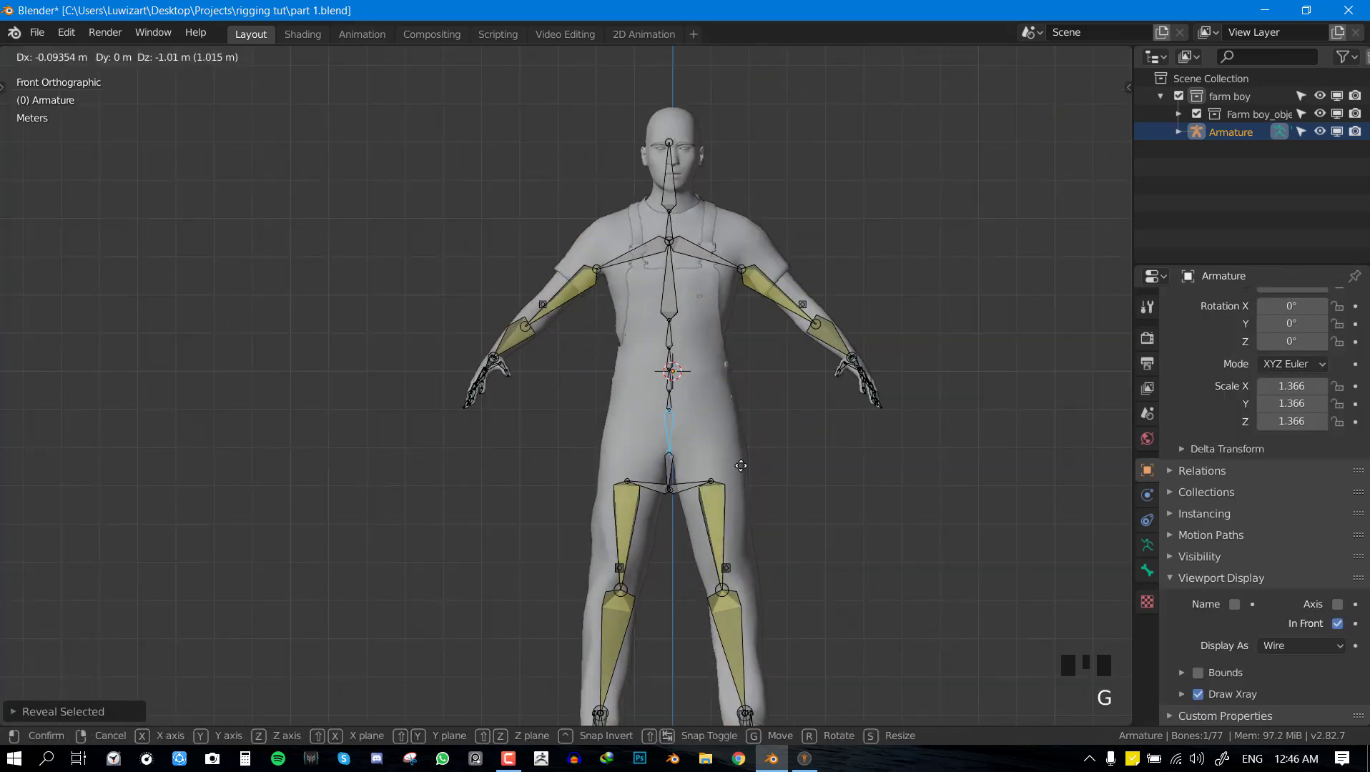
left_click(744, 467)
key("KP_3")
key("g")
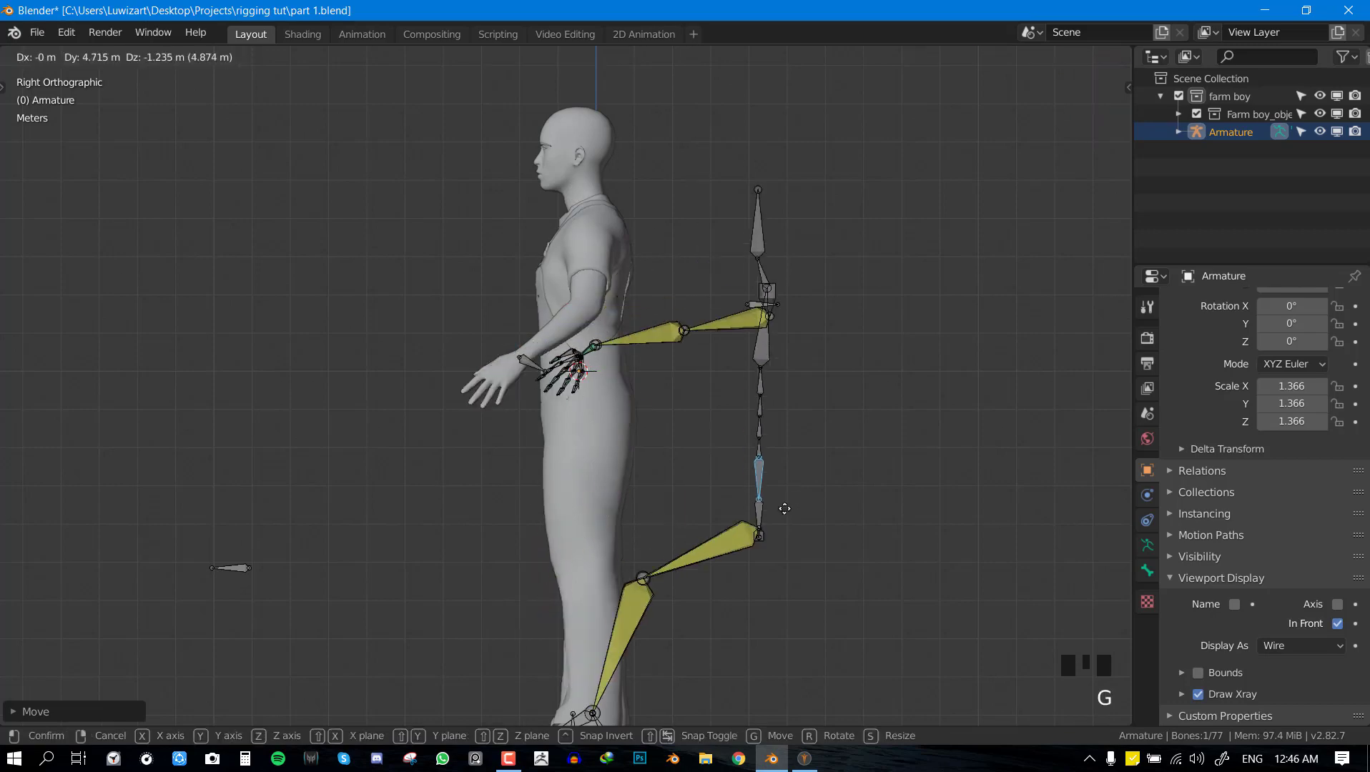
left_click(841, 465)
key("r")
left_click(804, 527)
key("g")
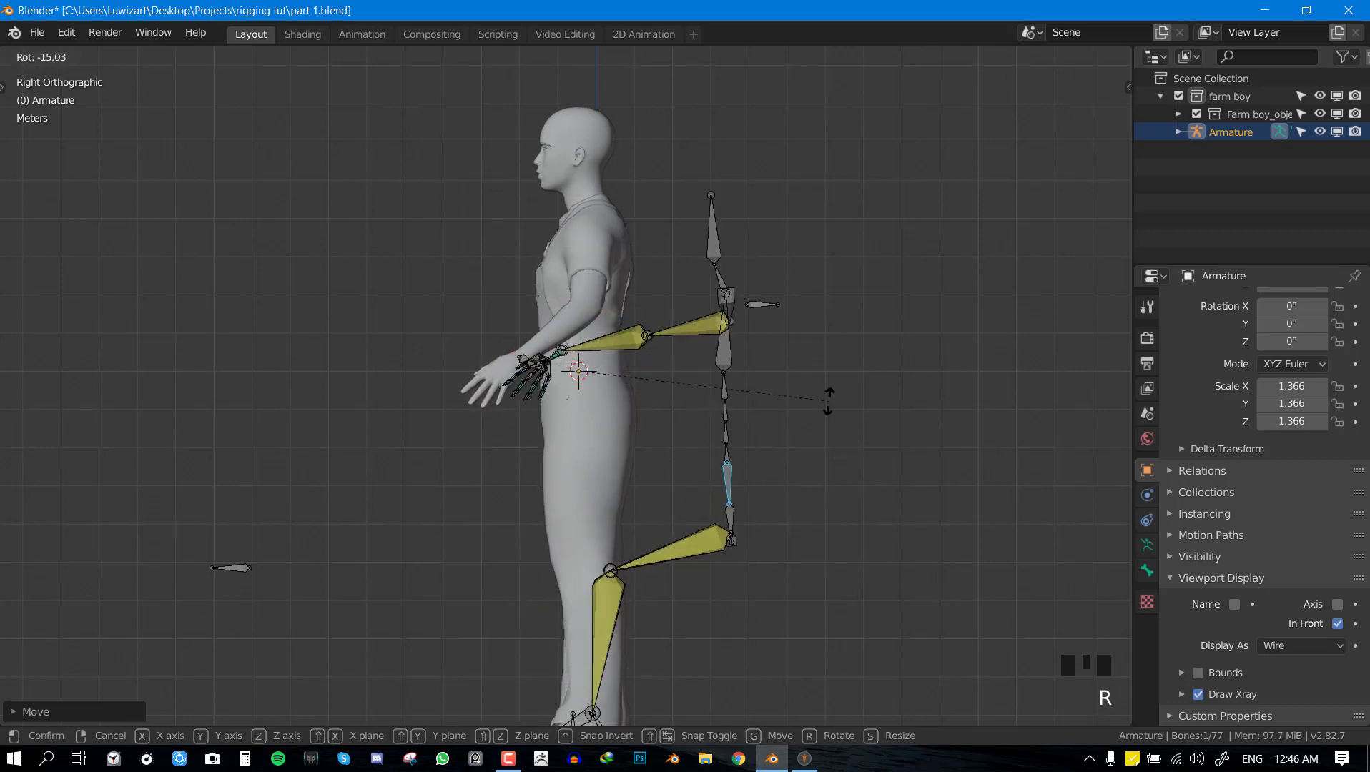
right_click(787, 465)
key("ctrl+z")
Clear the rotation and location of all bones, deselect everything and save the rig file.
key("KP_1")
key("a")
key("alt+r")
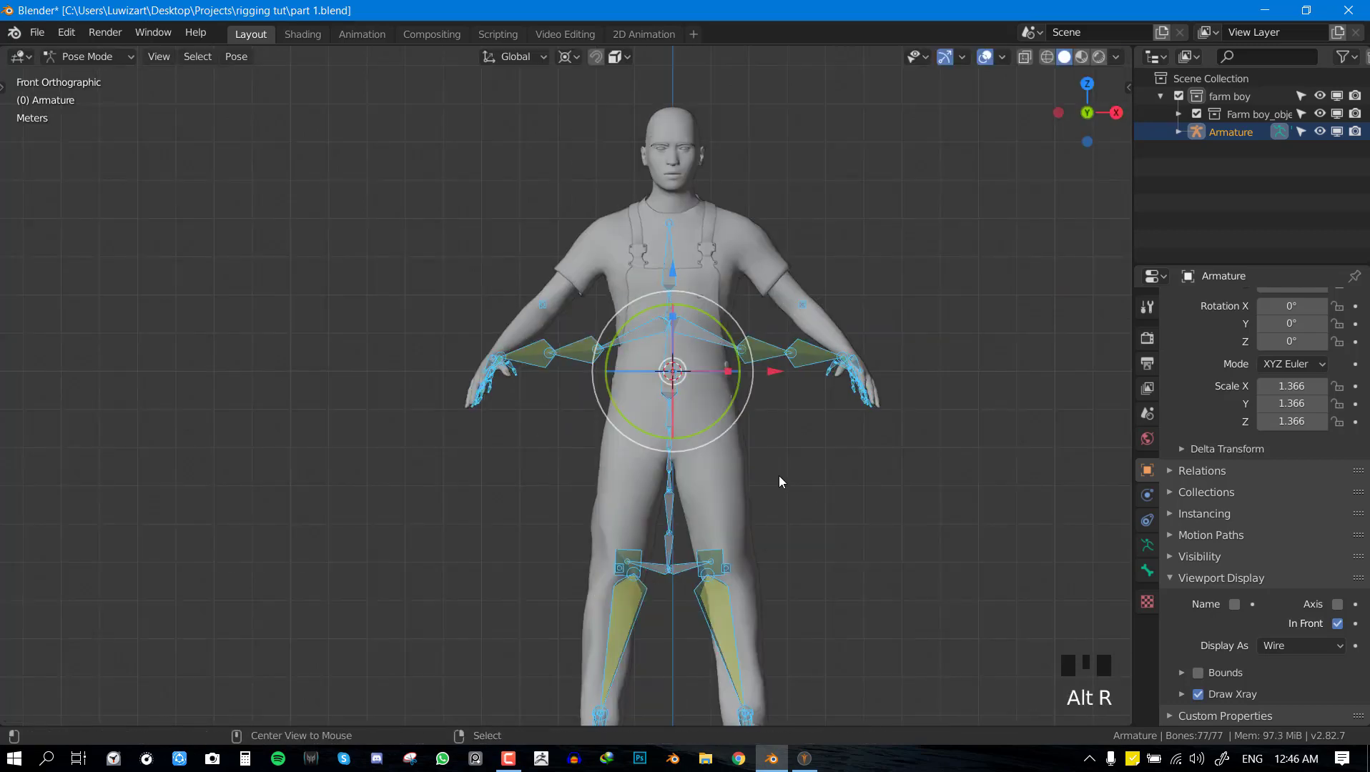
key("alt+g")
scroll(791, 335, "up", 2, "alt")
key("alt+a")
middle_click_drag(789, 528, 696, 354, "shift")
scroll(722, 380, "up", 2)
key("ctrl+s")
Try rotating the collar bone Bone.009, cancel it, and set the transform orientation to Normal.
key("KP_1")
left_click(733, 247)
key("r")
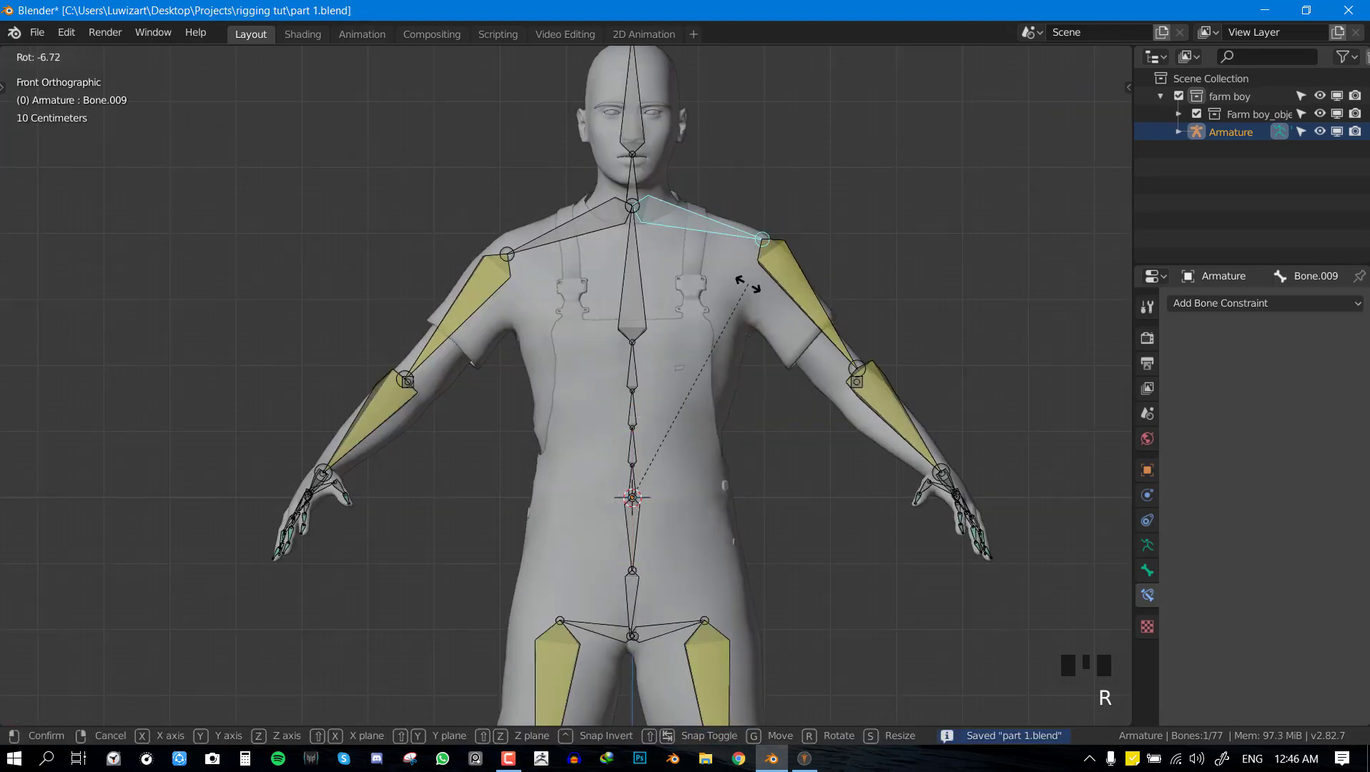
right_click(758, 316)
key("comma")
left_click(771, 412)
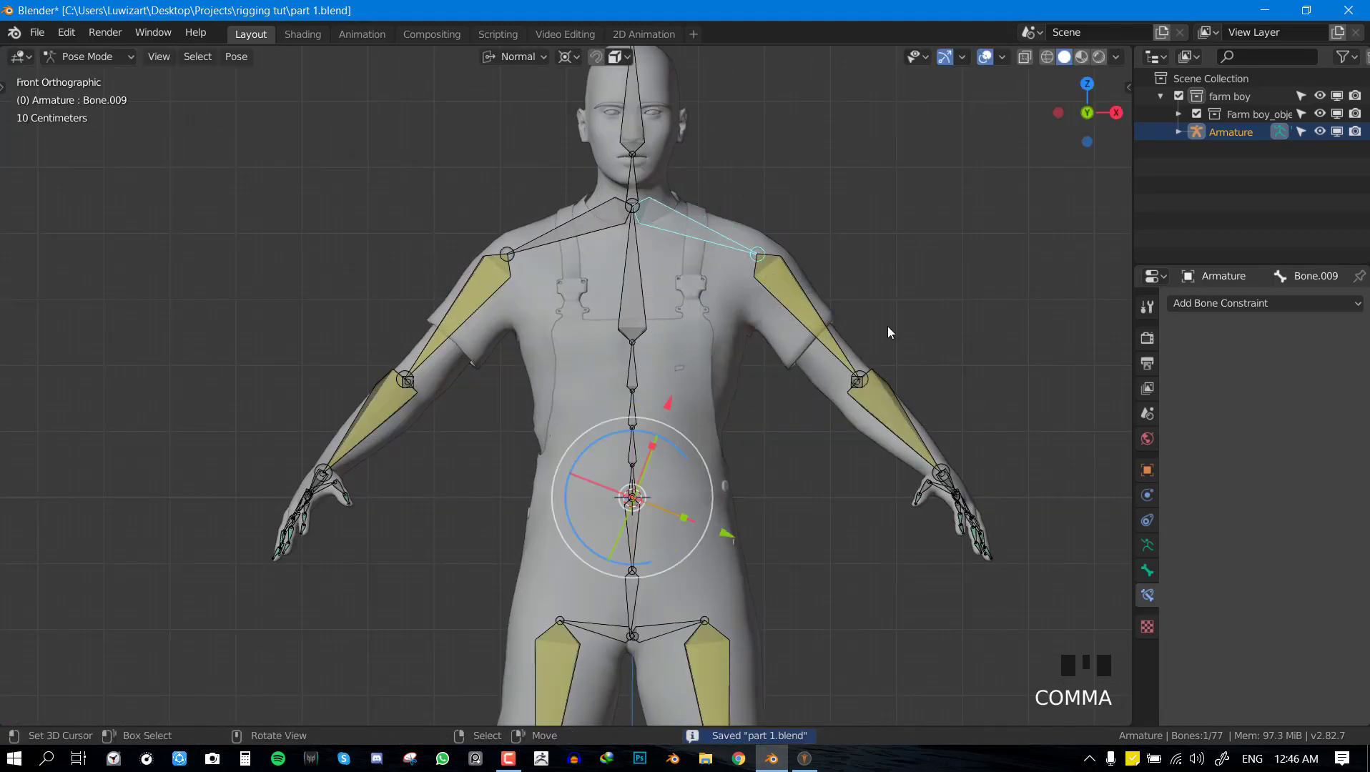
Dismiss the Save As dialog and save the rig under its current file name.
middle_click_drag(888, 327, 835, 310)
key("ctrl+shift+s")
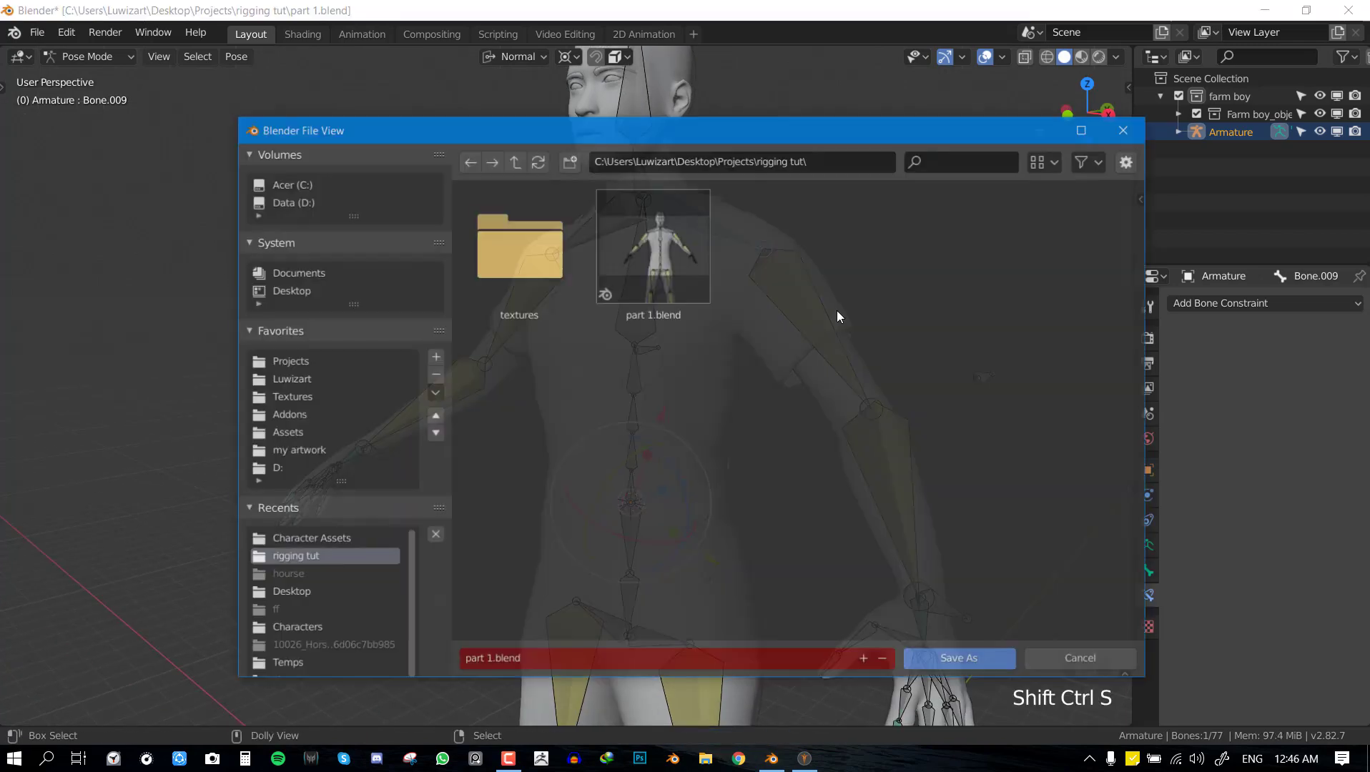
key("Escape")
key("KP_1")
scroll(798, 322, "down", 1)
key("ctrl+s")
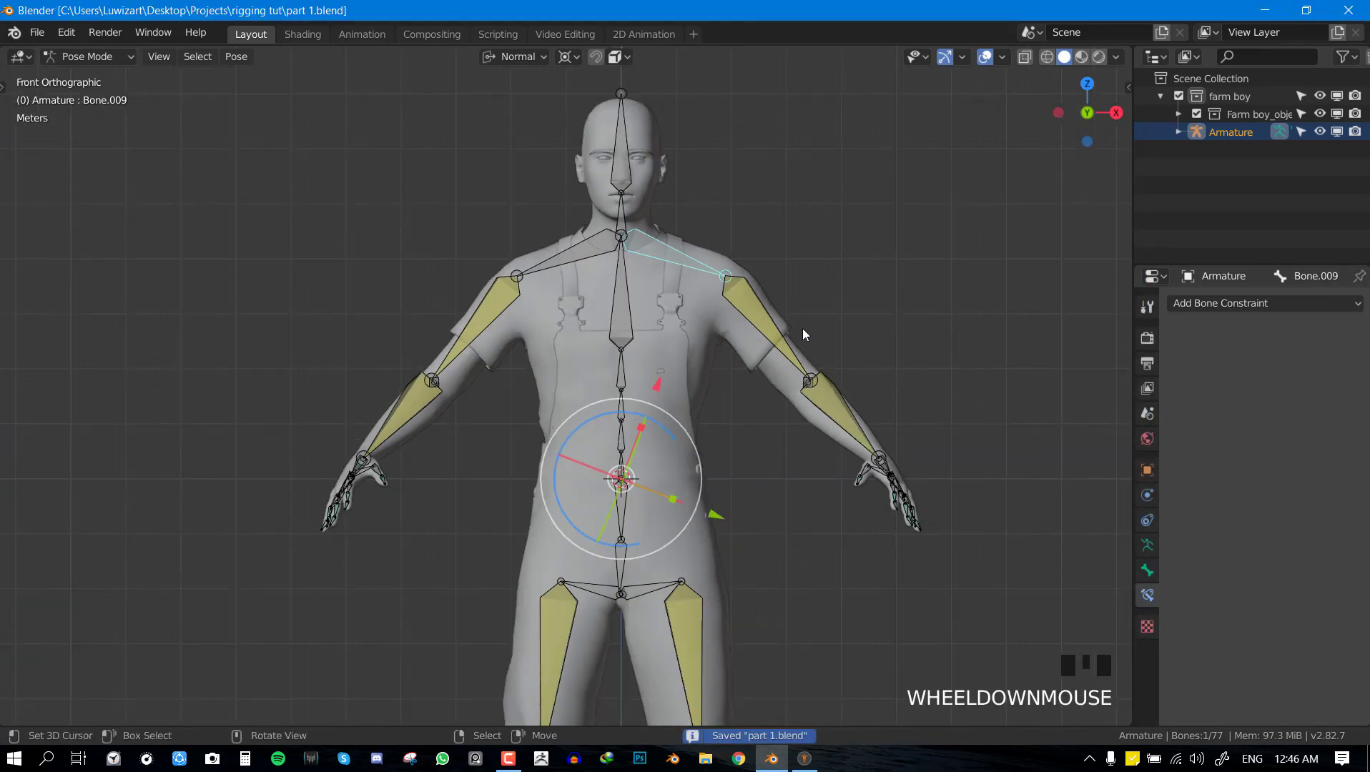
Switch from Pose Mode to Object Mode, deselect everything and save the rig file.
scroll(803, 329, "up", 2)
key("q")
key("ctrl+Tab")
key("alt+a")
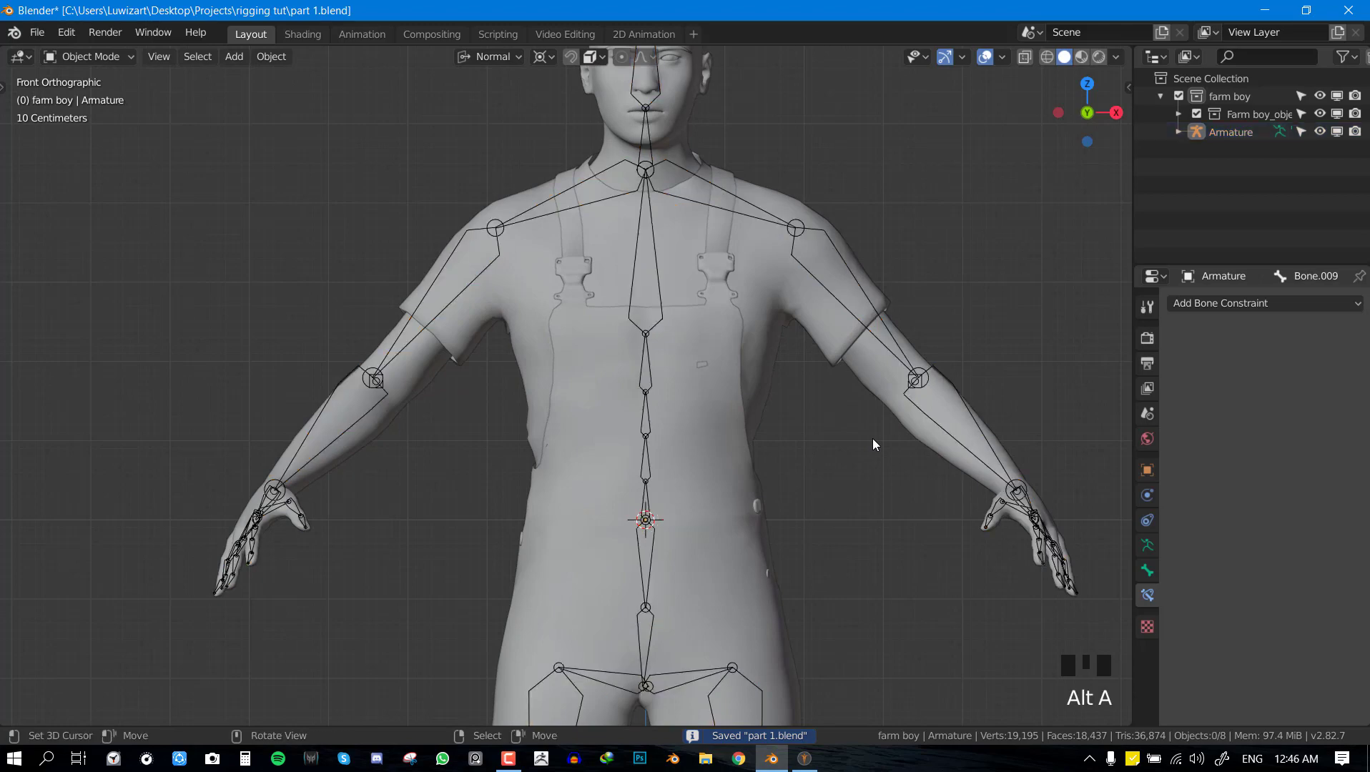
key("ctrl+s")
scroll(756, 454, "down", 2, "ctrl")
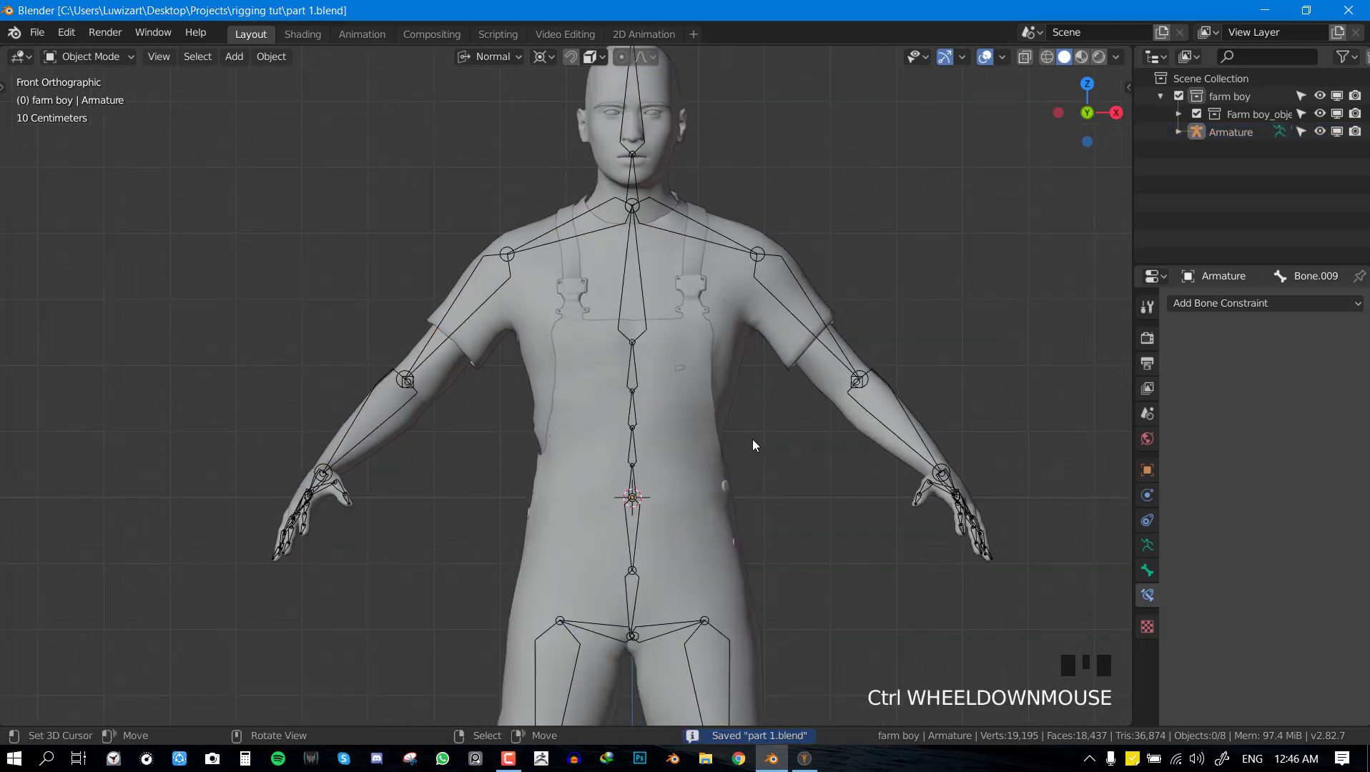
Return the armature to Pose Mode and select both wrist control bones and both elbow pole bones.
middle_click_drag(754, 462, 688, 492)
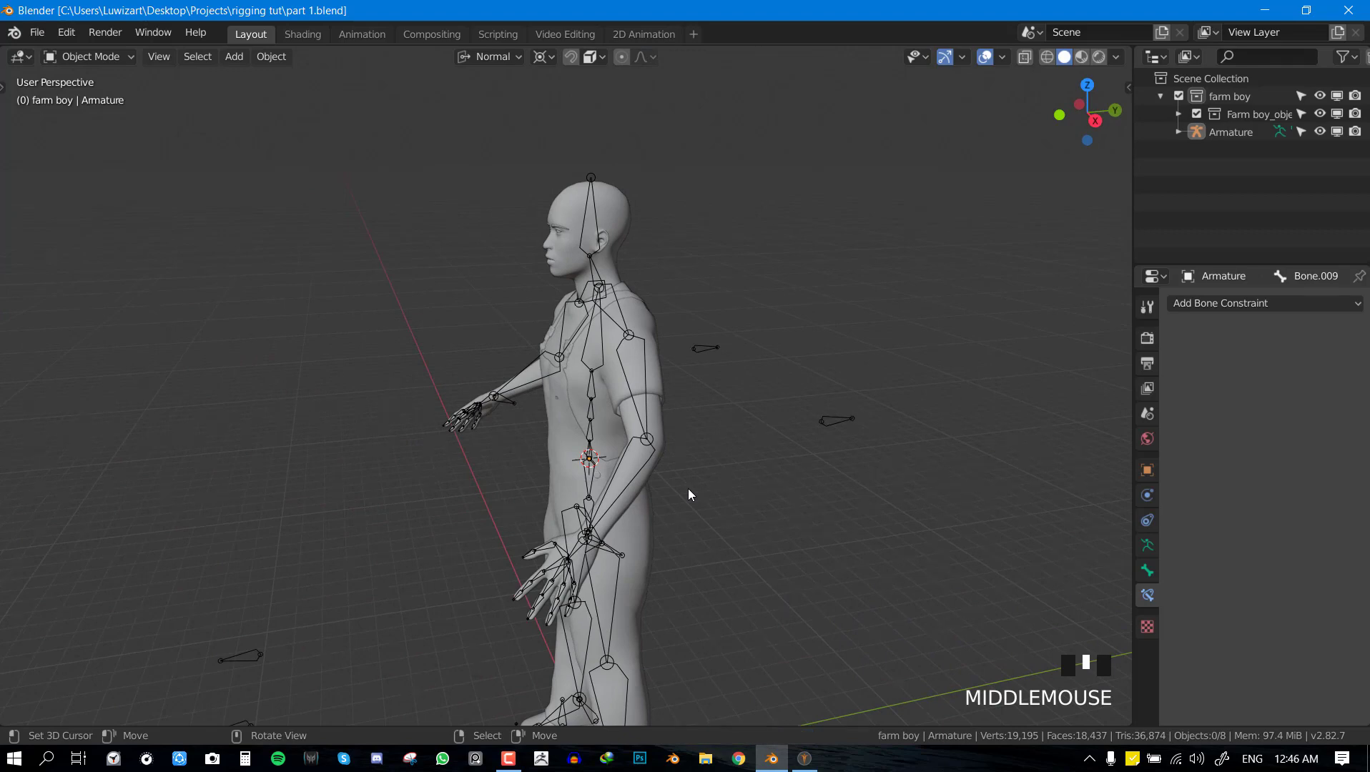
middle_click_drag(675, 495, 710, 496)
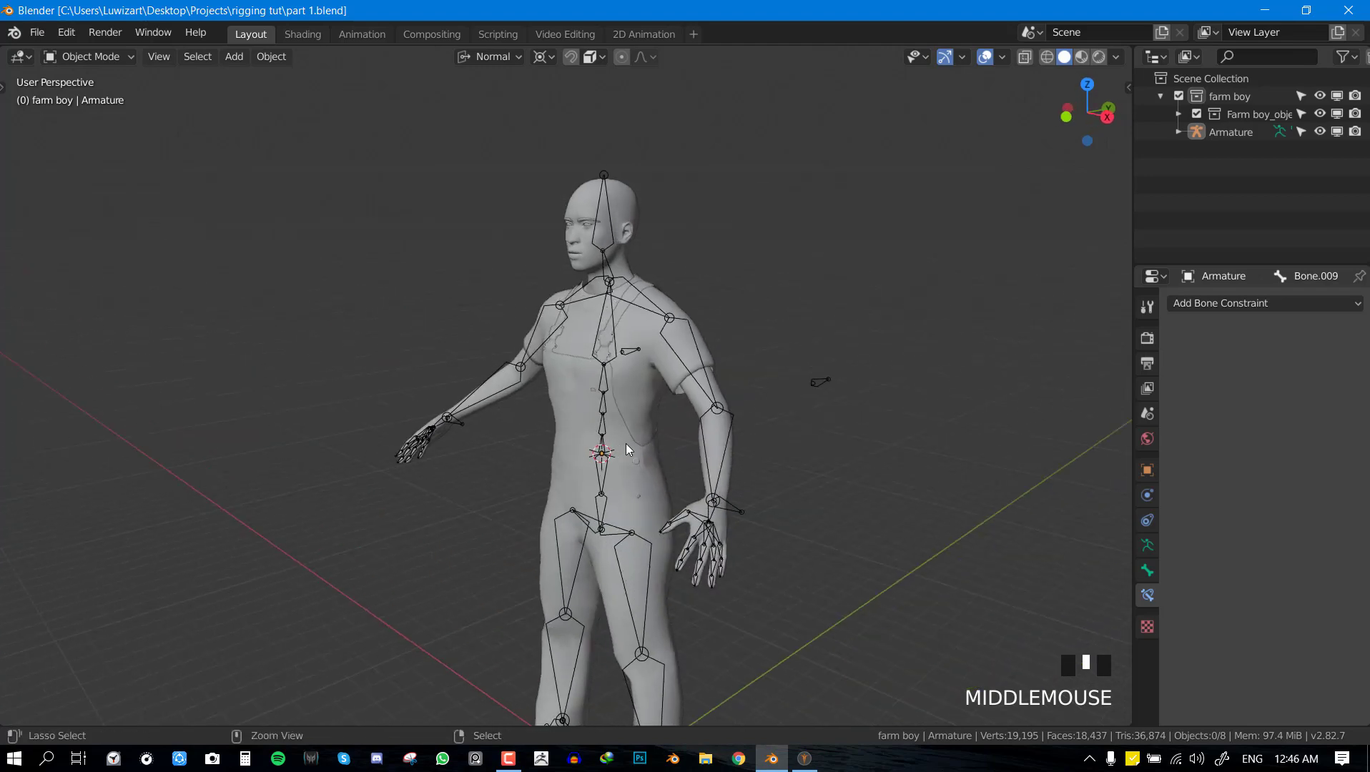
key("ctrl+Tab")
scroll(456, 511, "up", 2)
middle_click_drag(419, 425, 601, 418)
right_click(461, 428)
right_click(592, 393, "shift")
right_click(830, 404, "shift")
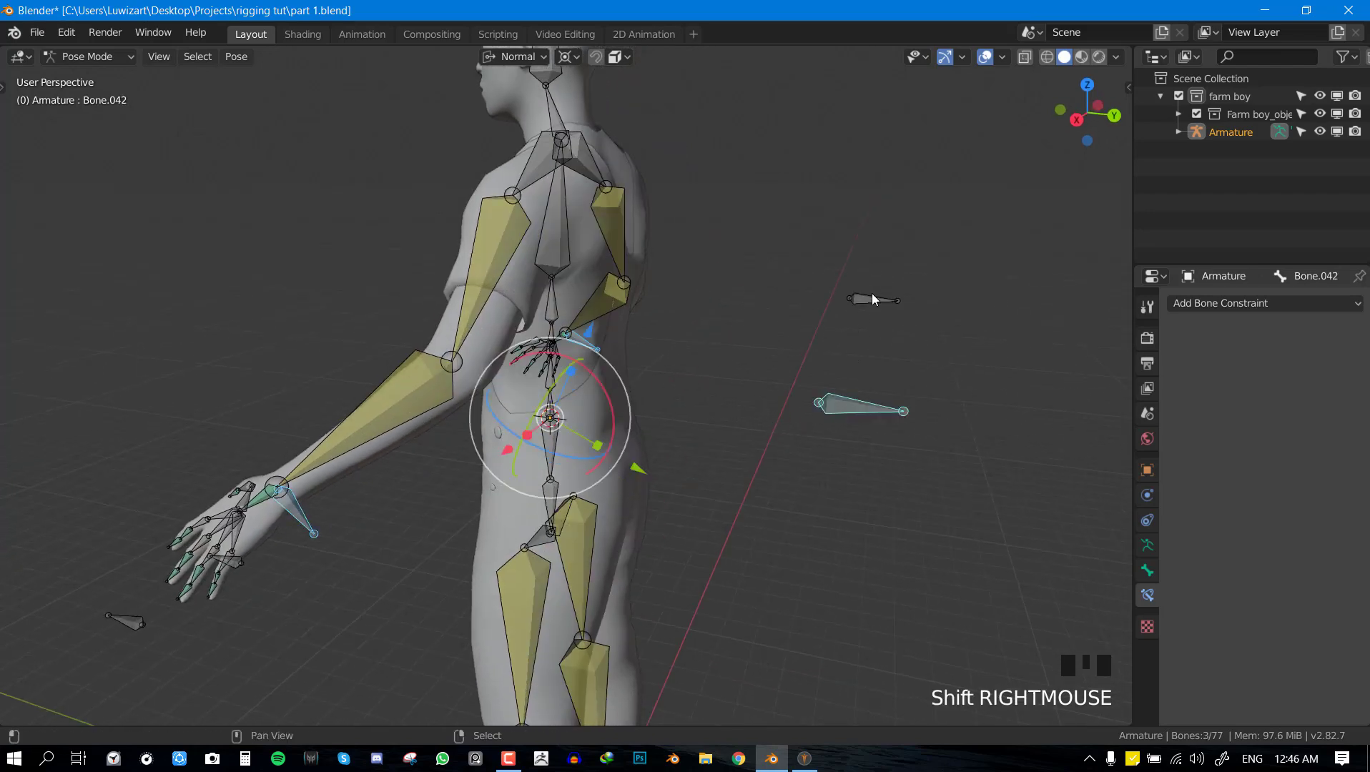
right_click(871, 299, "shift")
Add the heel, mid-foot and toe control bones of both feet to the selection.
middle_click_drag(871, 299, 608, 586, "shift")
right_click(629, 567, "shift")
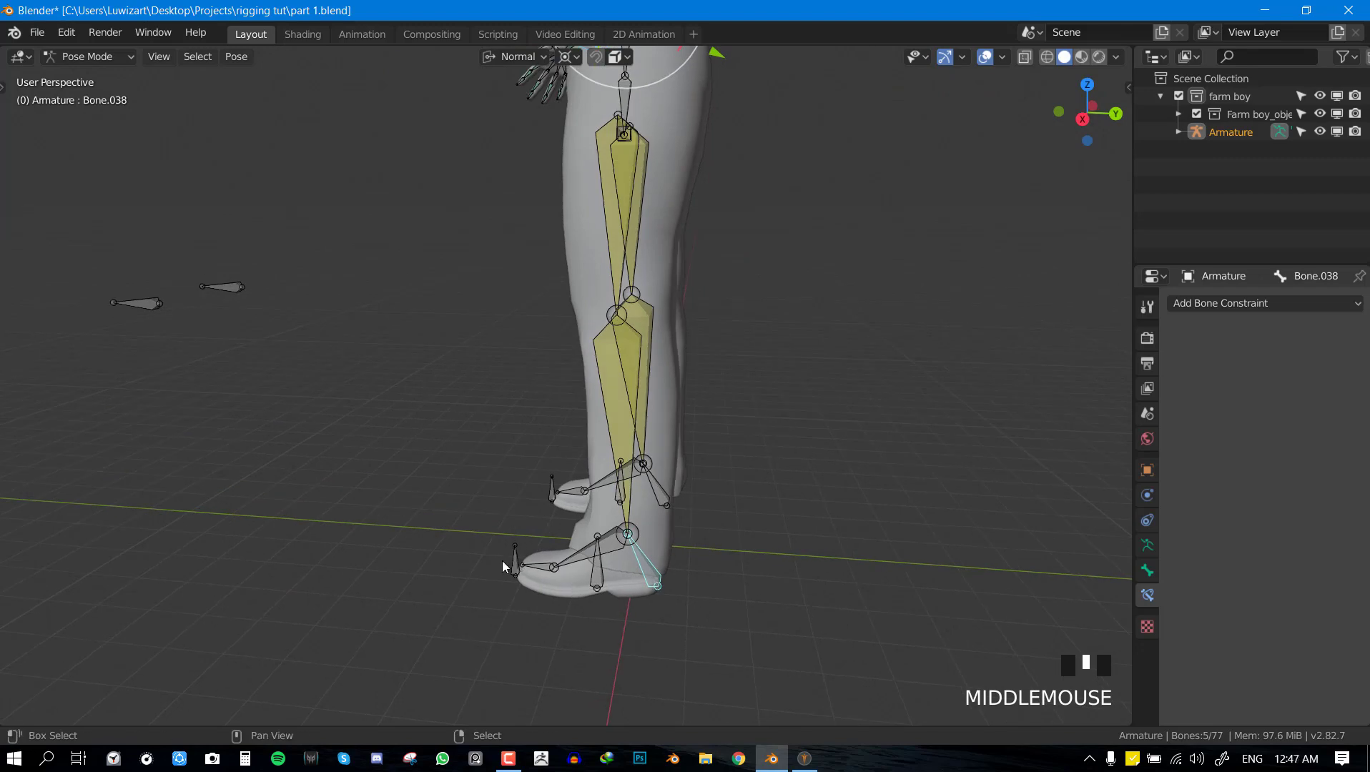
right_click(605, 582, "shift")
right_click(603, 535, "shift")
middle_click_drag(603, 535, 552, 466)
right_click(642, 471, "shift")
key("ctrl+z")
right_click(627, 493, "shift")
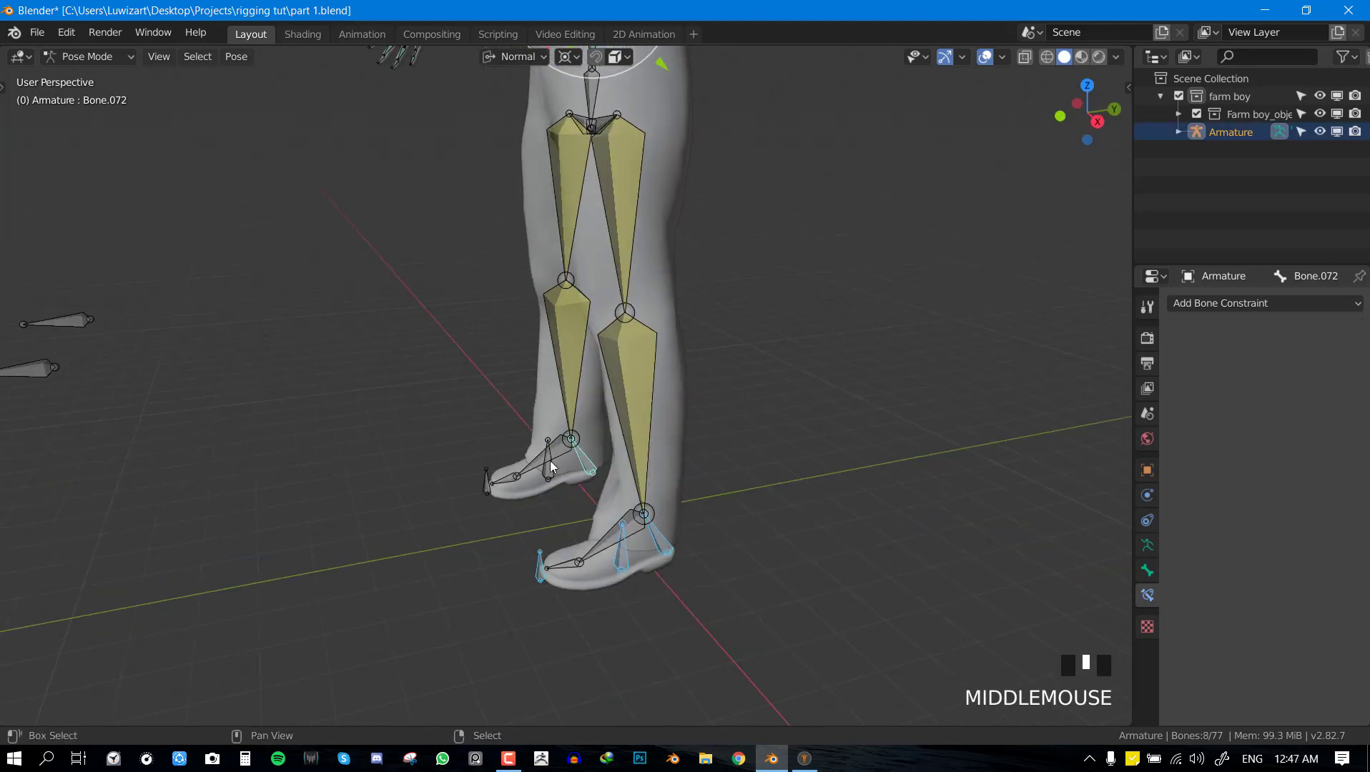
right_click(548, 469, "shift")
right_click(488, 486, "shift")
Add the two knee pole bones in front of the legs to the selection and save the rig file.
middle_click_drag(524, 523, 631, 615, "shift")
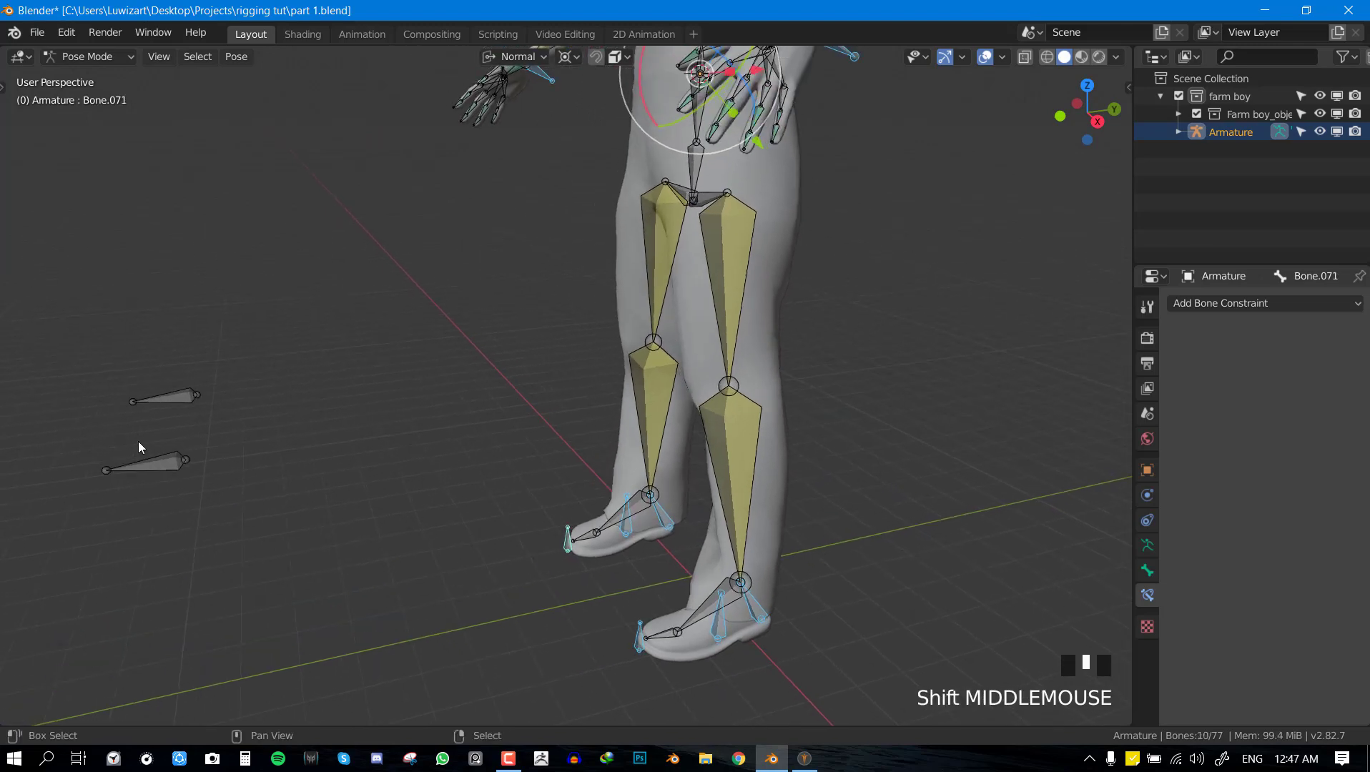
scroll(136, 450, "down", 1)
key("b")
left_click_drag(66, 338, 450, 629)
middle_click_drag(431, 511, 673, 520, "shift")
key("ctrl+s")
middle_click_drag(901, 425, 867, 442)
key("ctrl+s")
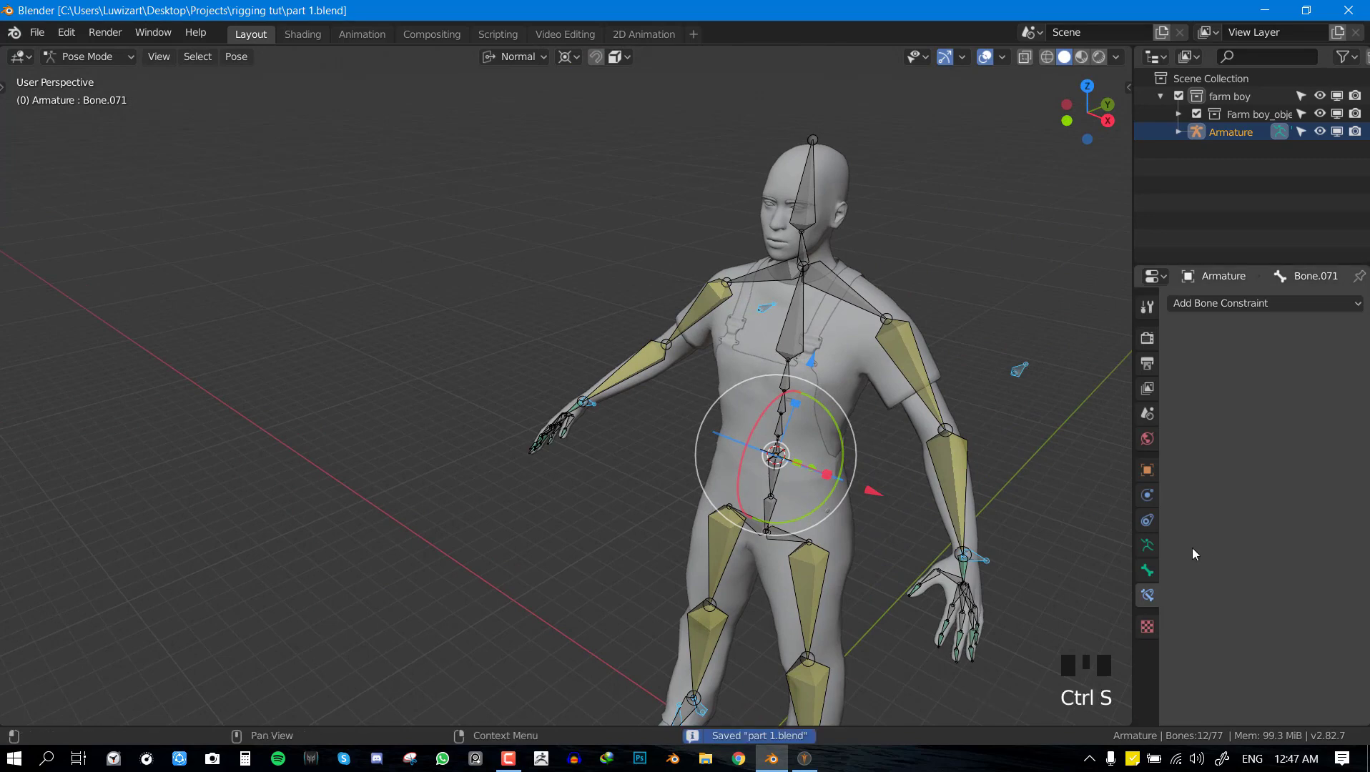
Turn off Deform for all the selected control and pole bones at once.
left_click(1147, 547)
left_click(1147, 570)
scroll(1209, 582, "down", 6)
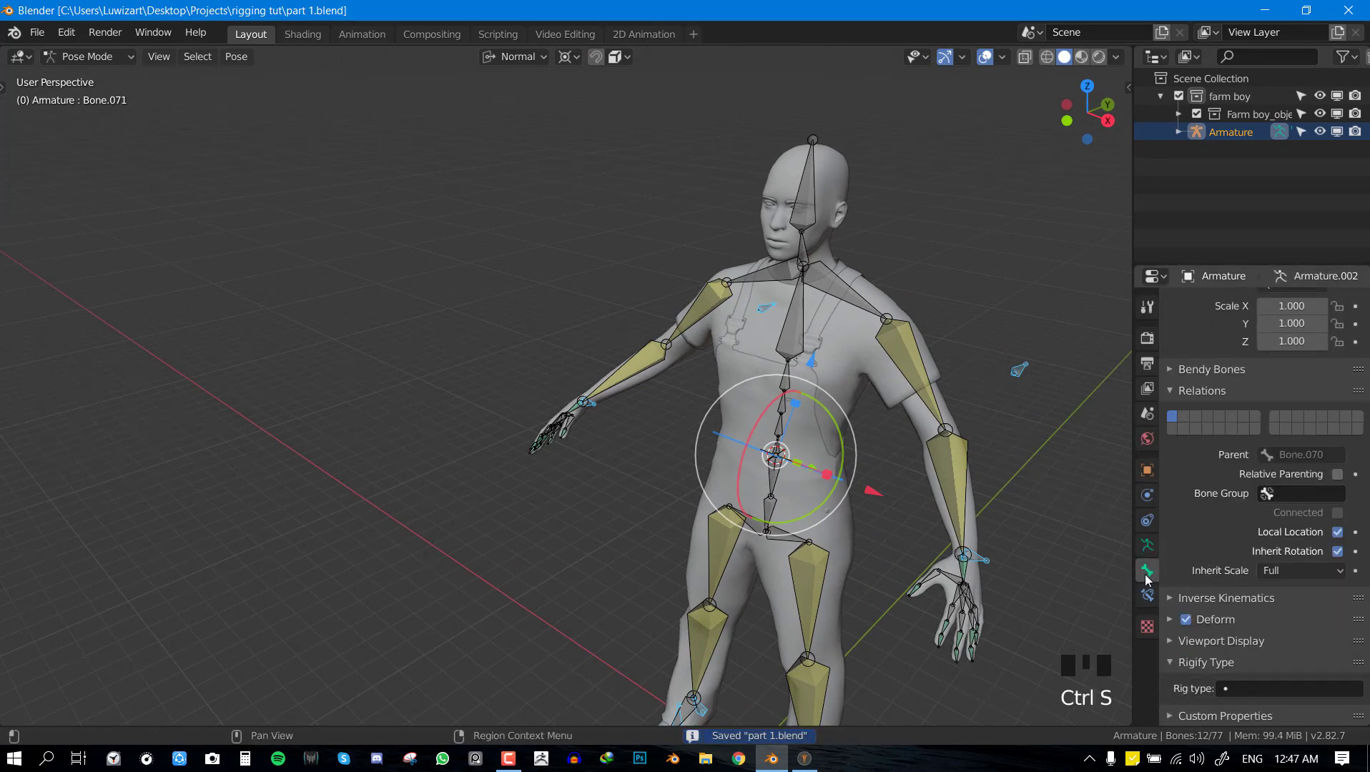
left_click(1187, 620, "alt")
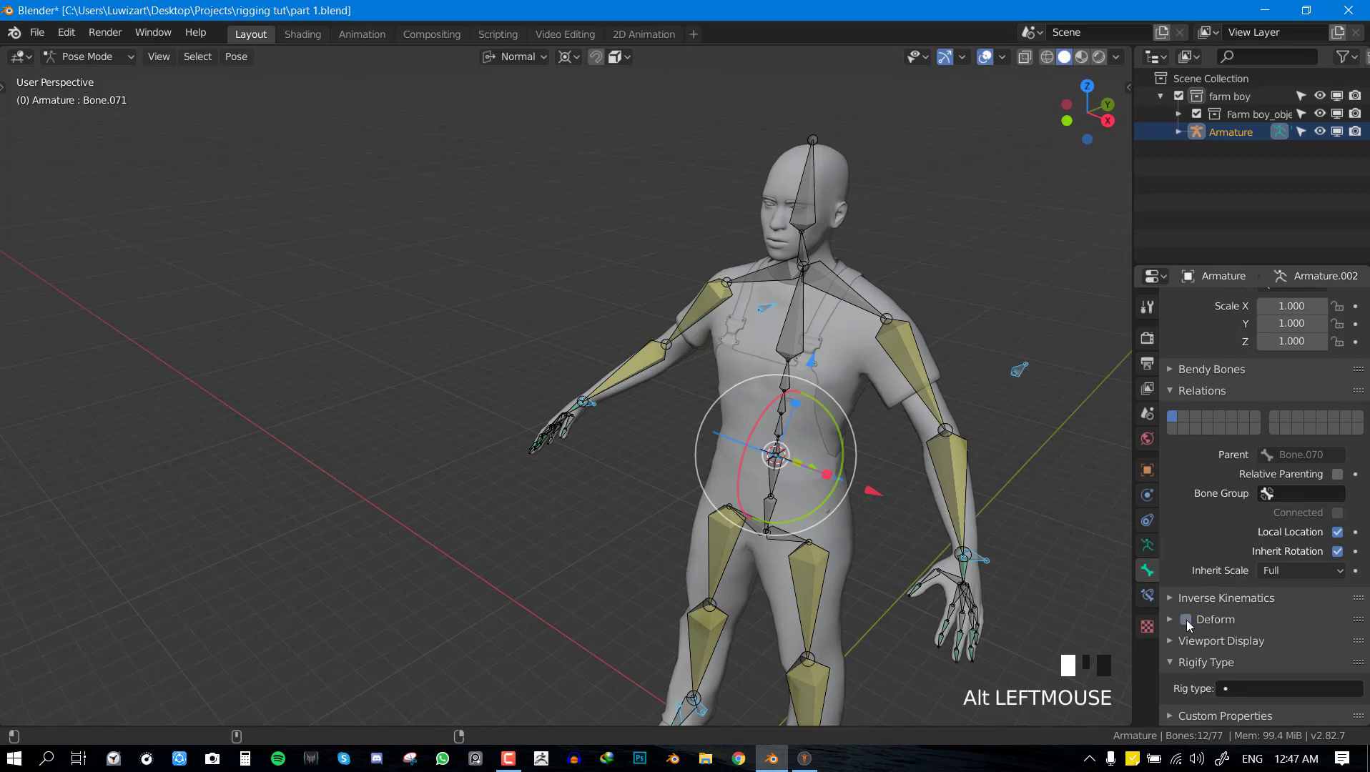
Check the Deform setting on an elbow pole bone and on a forearm bone, then clear the selection.
middle_click_drag(1001, 421, 933, 416, "shift")
key("alt+a")
right_click(954, 373)
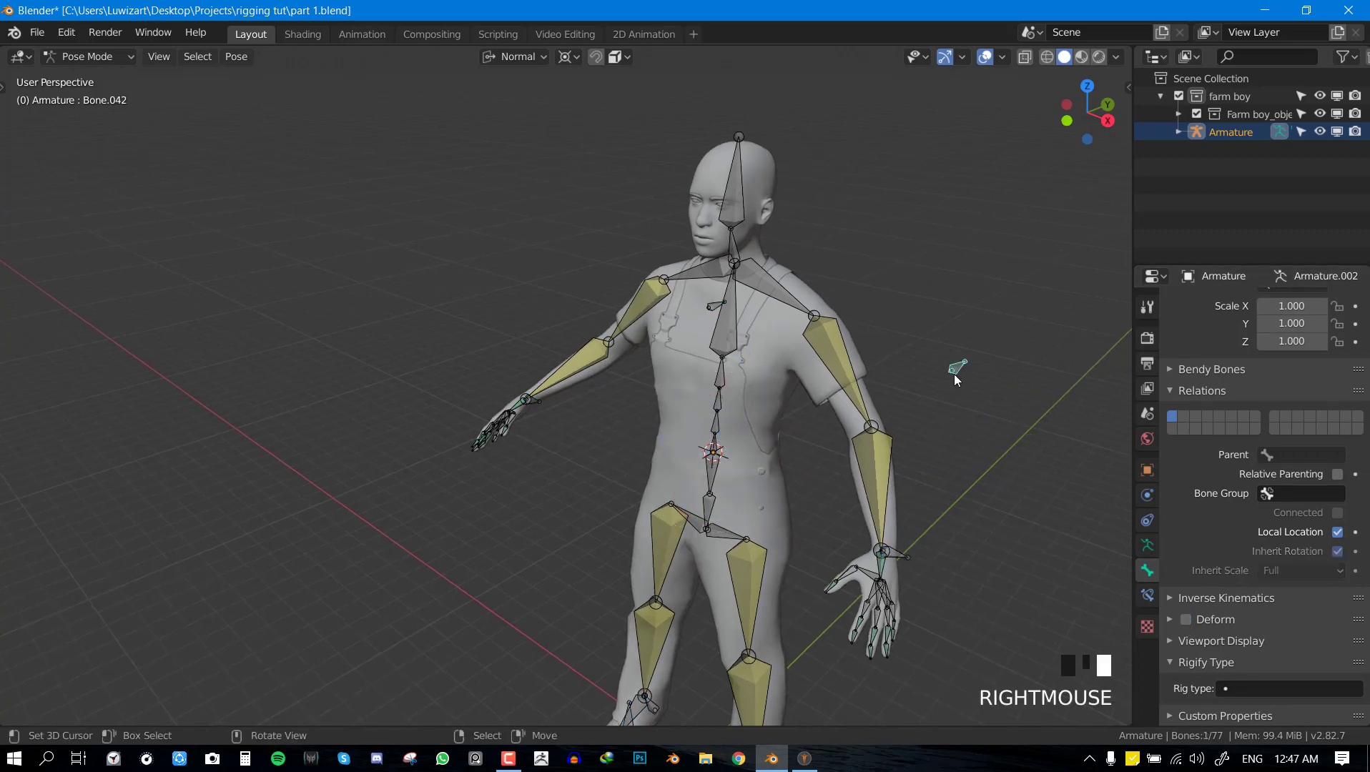
right_click(645, 407)
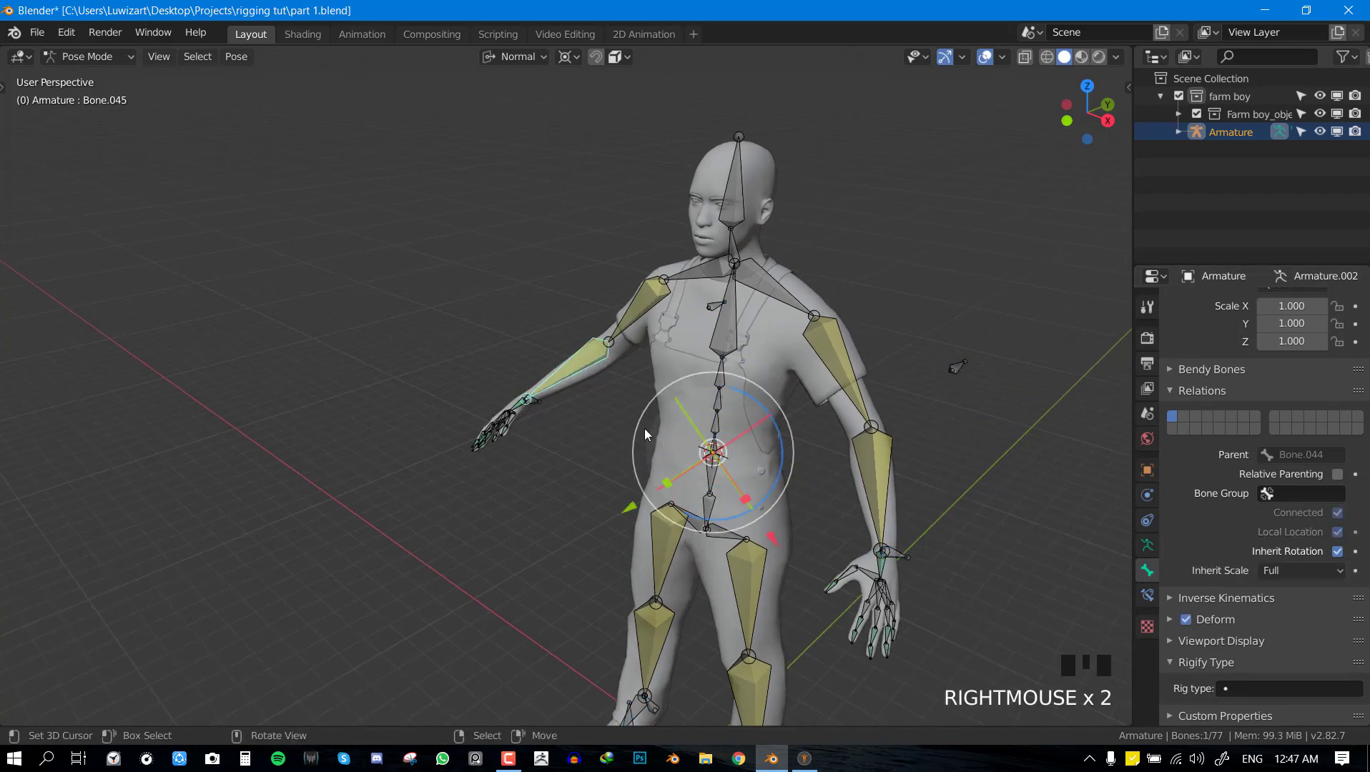
scroll(741, 424, "up", 2)
key("alt+a")
Set the transform orientation to Global and test the spine bone Bone.003 with a cancelled rotation.
key("KP_1")
key("comma")
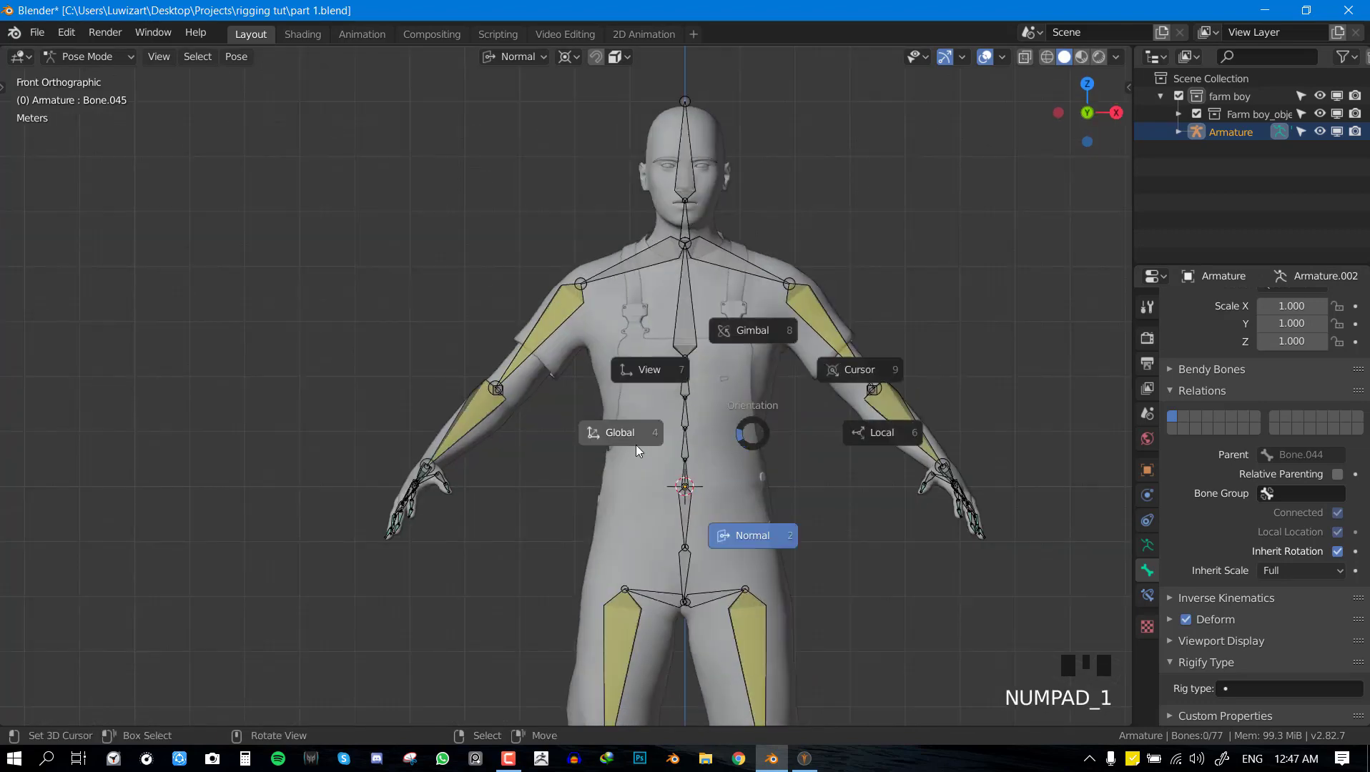
right_click(696, 457)
key("g")
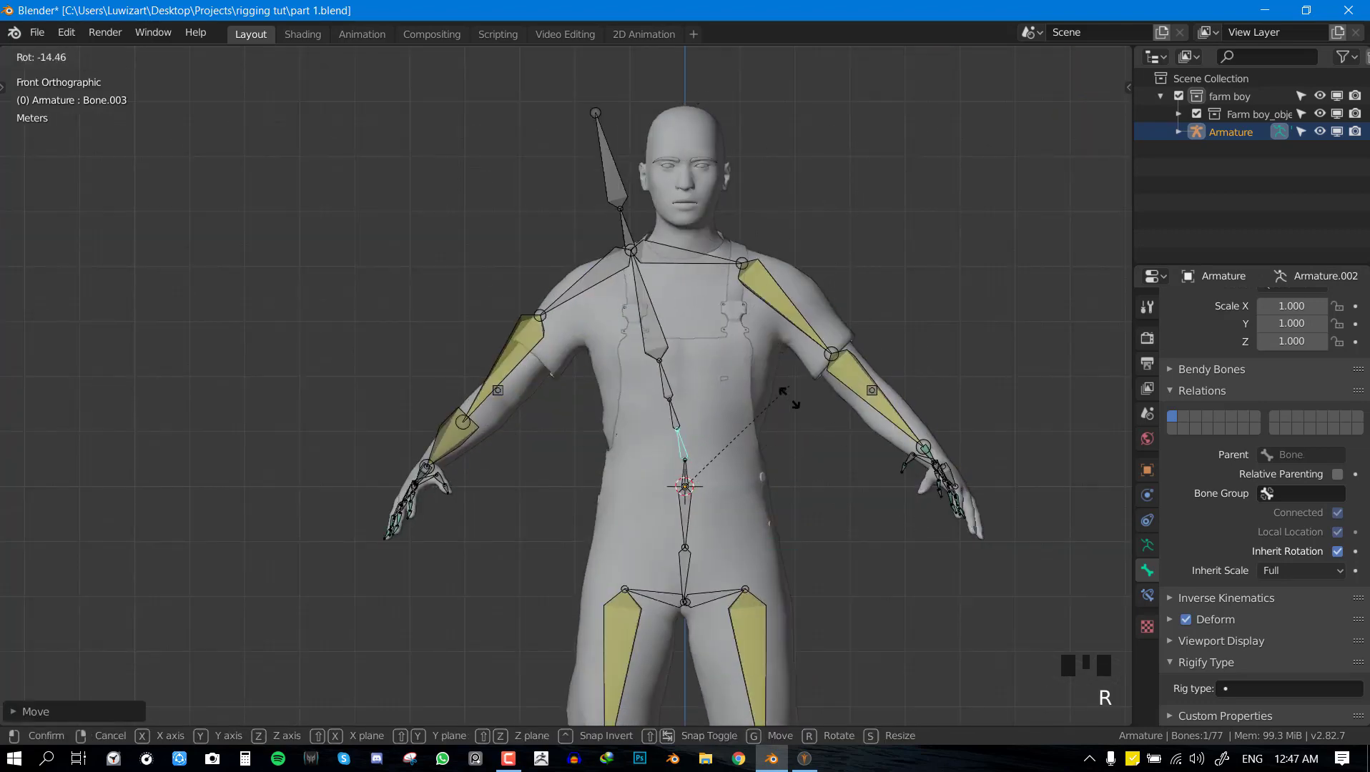
key("Escape")
Switch the armature to Object Mode and save the rig file.
key("KP_3")
key("ctrl+Tab")
middle_click_drag(800, 434, 816, 396)
key("ctrl+s")
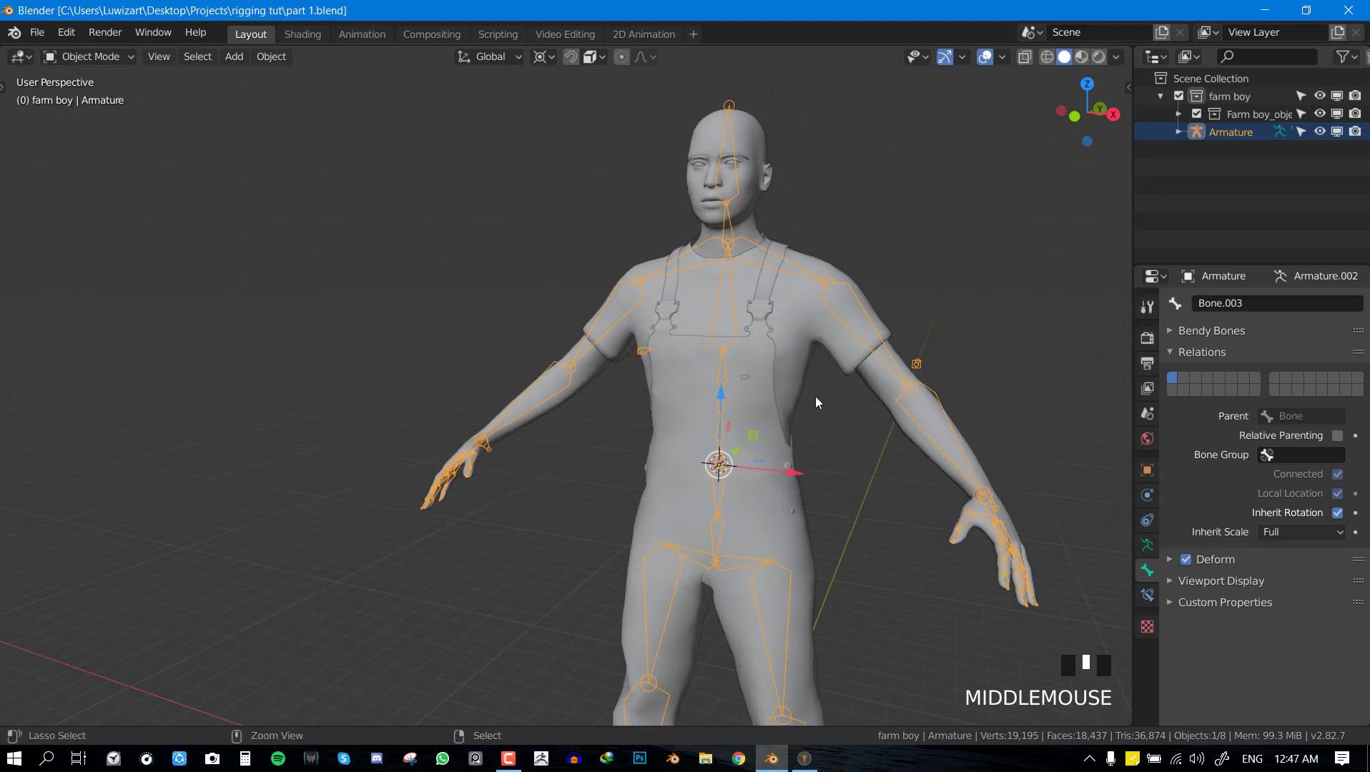
right_click(795, 372)
key("KP_1")
key("alt+a")
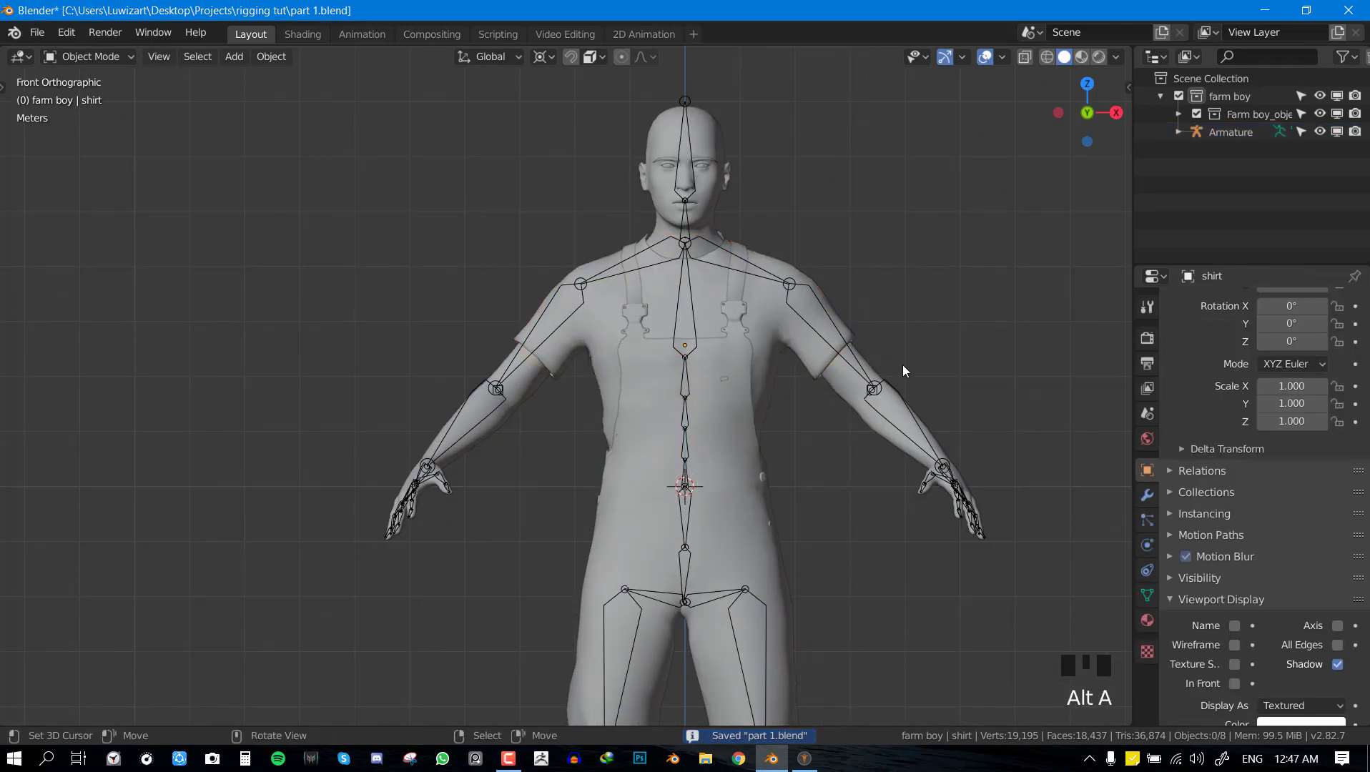
right_click(846, 359)
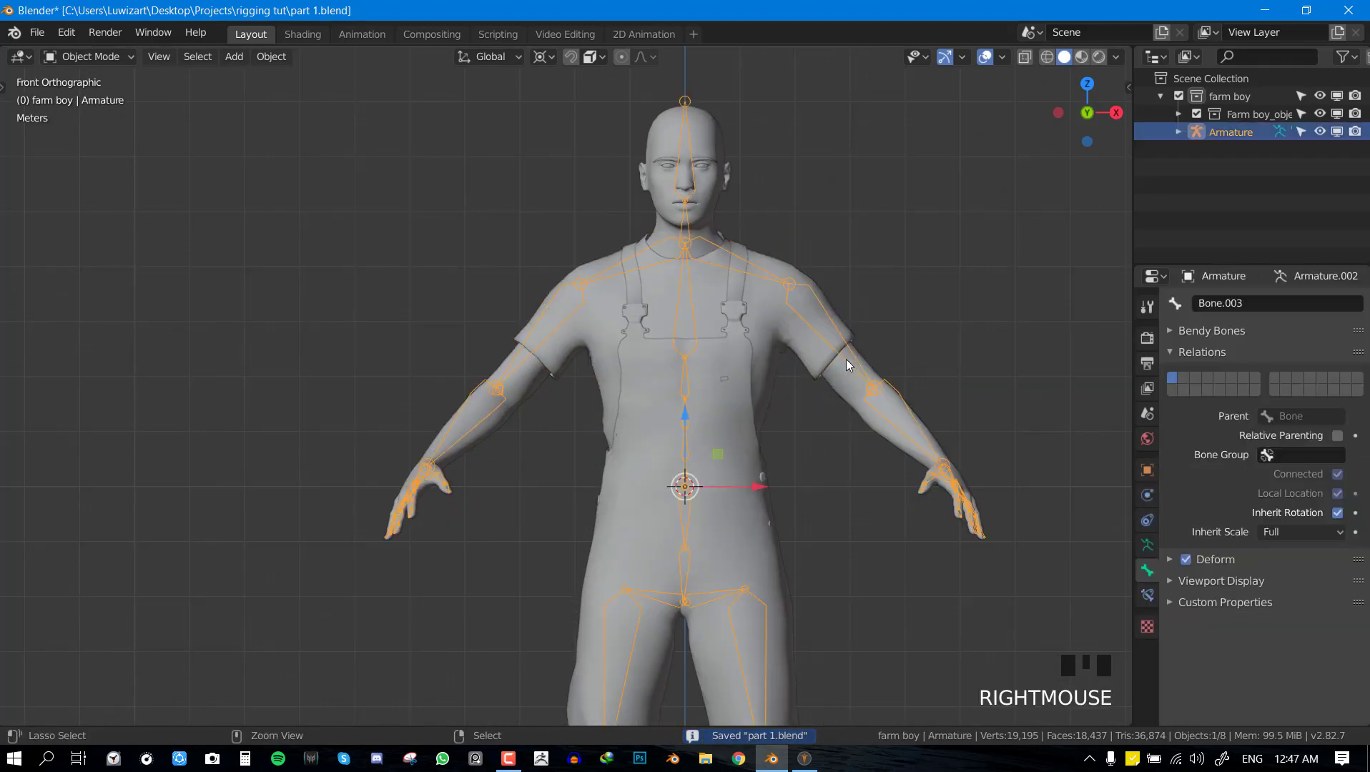
key("ctrl+i")
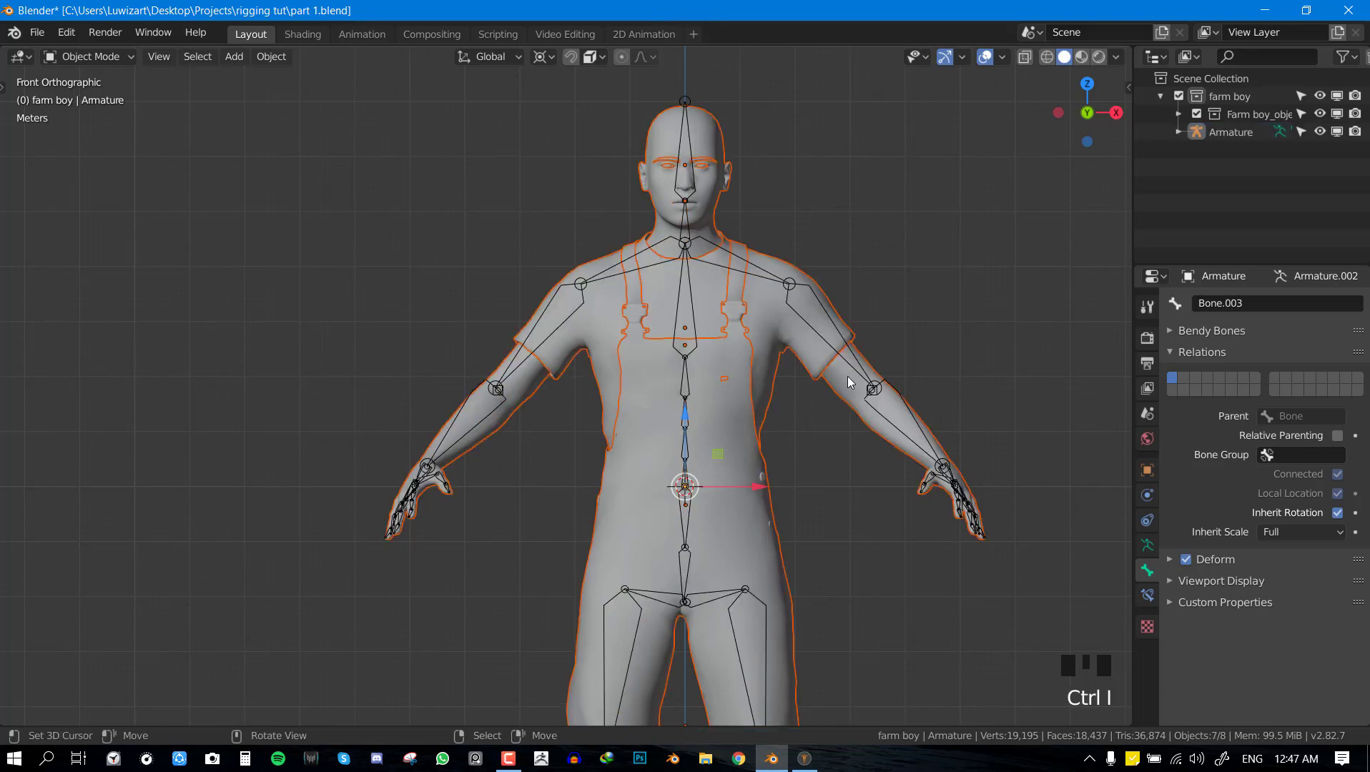
middle_click_drag(848, 376, 702, 318, "shift")
scroll(728, 273, "up", 3)
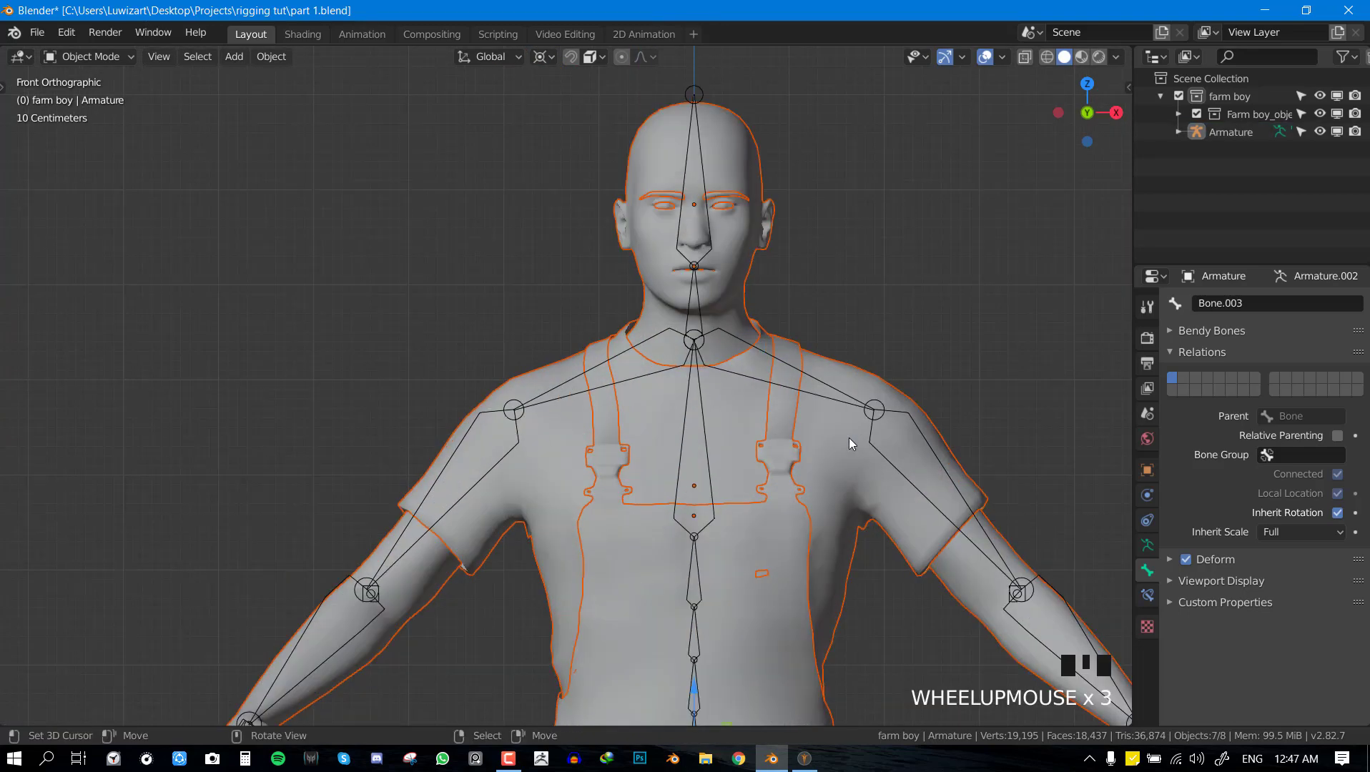
key("alt+a")
Select the eyeballs and eyebrows in wireframe display, hide them, and return to solid shading.
key("shift+z")
scroll(744, 358, "up", 3)
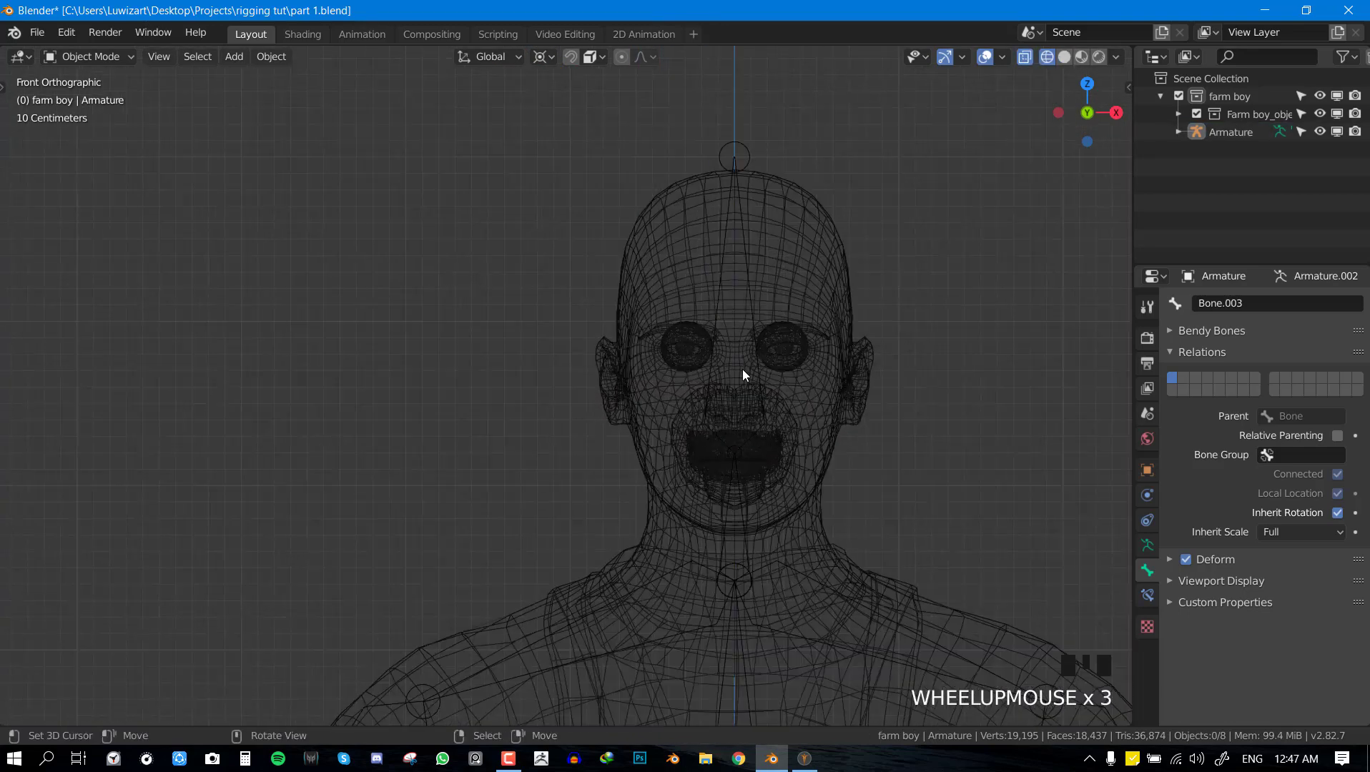
right_click(775, 346)
right_click(777, 345)
right_click(802, 331, "shift")
scroll(819, 358, "down", 2)
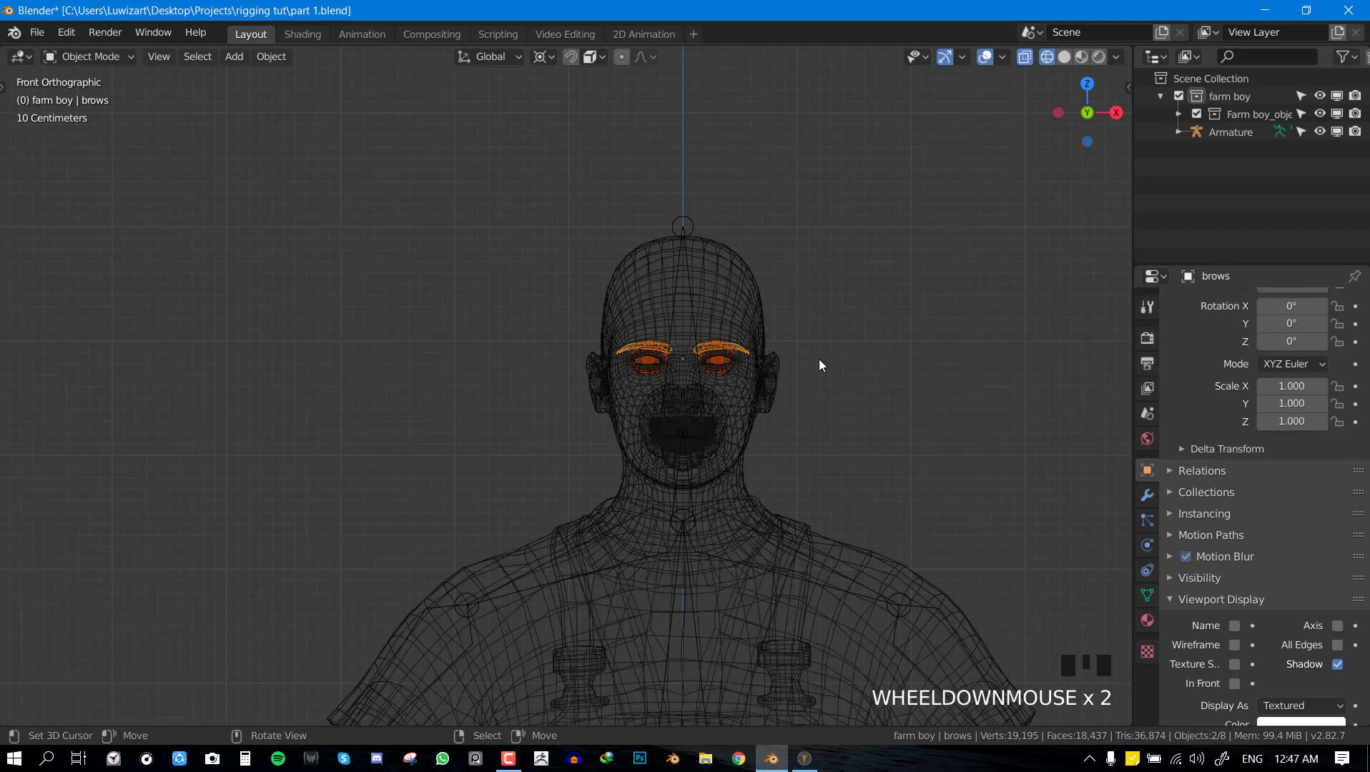
key("h")
mouse_move(812, 369)
middle_mouse_down()
mouse_move(759, 434)
mouse_move(874, 379)
mouse_move(705, 355)
middle_mouse_up()
key("shift+z")
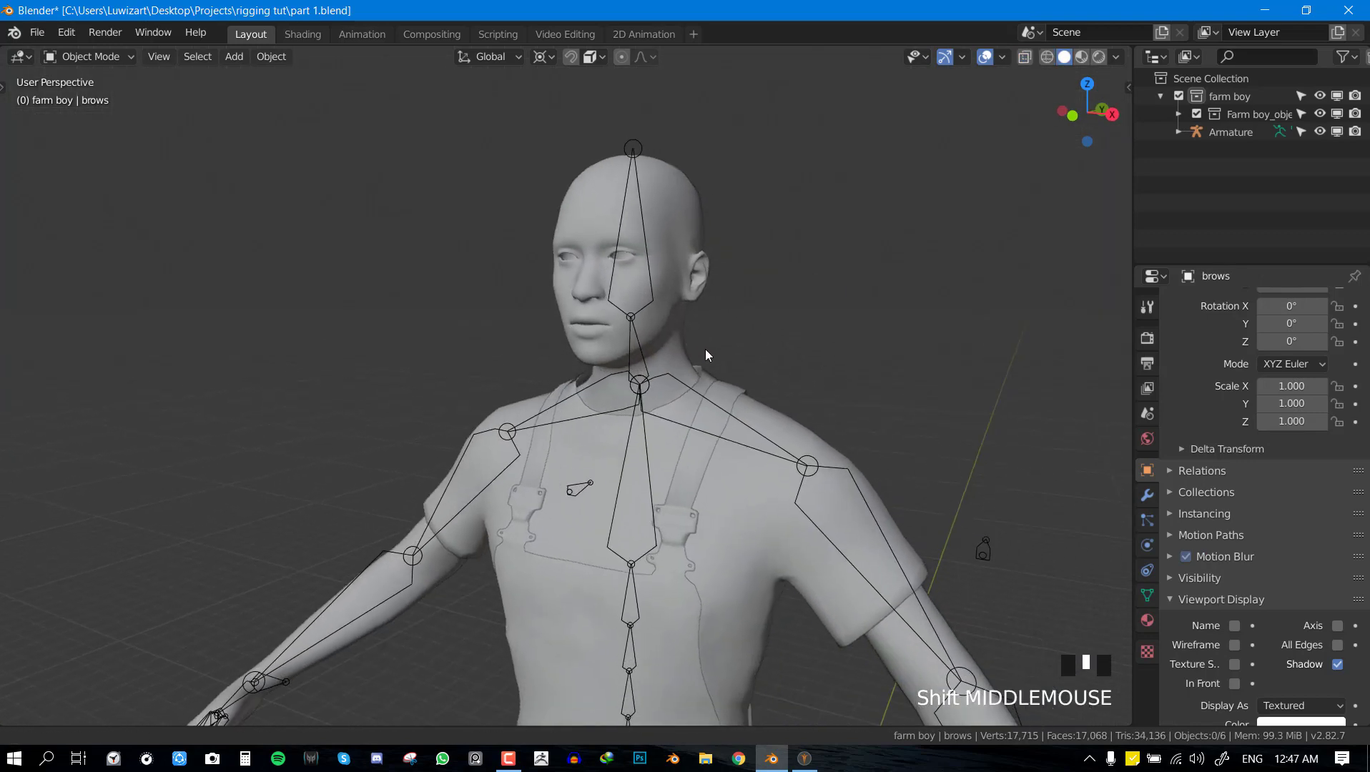
Inspect the jumper mesh around the hip in solid and wireframe display, try a cancelled move, and clear the selection.
scroll(705, 355, "down", 5)
middle_click_drag(713, 591, 575, 283, "shift")
scroll(620, 306, "up", 4)
right_click(593, 269)
right_click(593, 284)
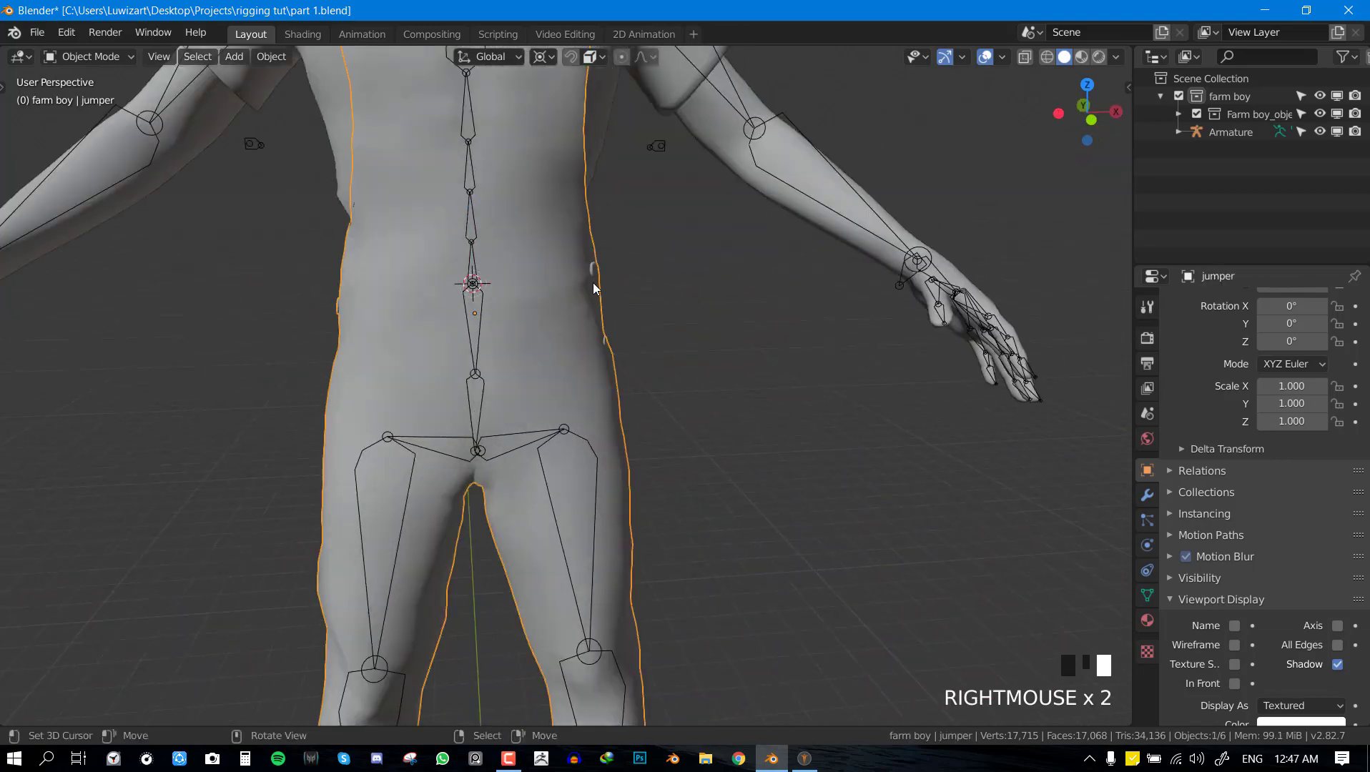
right_click(593, 275)
key("shift+z")
key("shift+z")
scroll(616, 343, "down", 5)
middle_click_drag(615, 342, 663, 378)
key("g")
key("Escape")
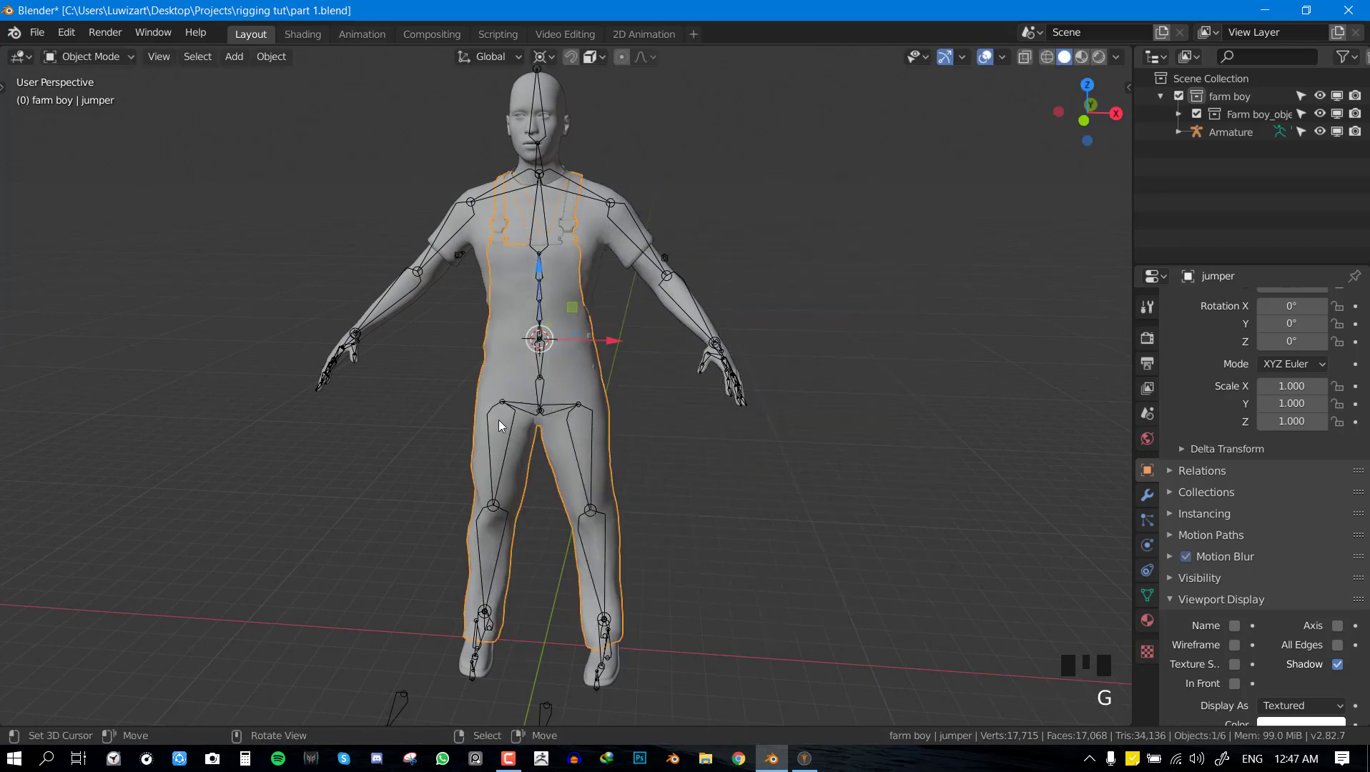
key("alt+a")
Select all visible meshes with the armature as the active object and parent them to it With Automatic Weights.
right_click(537, 78)
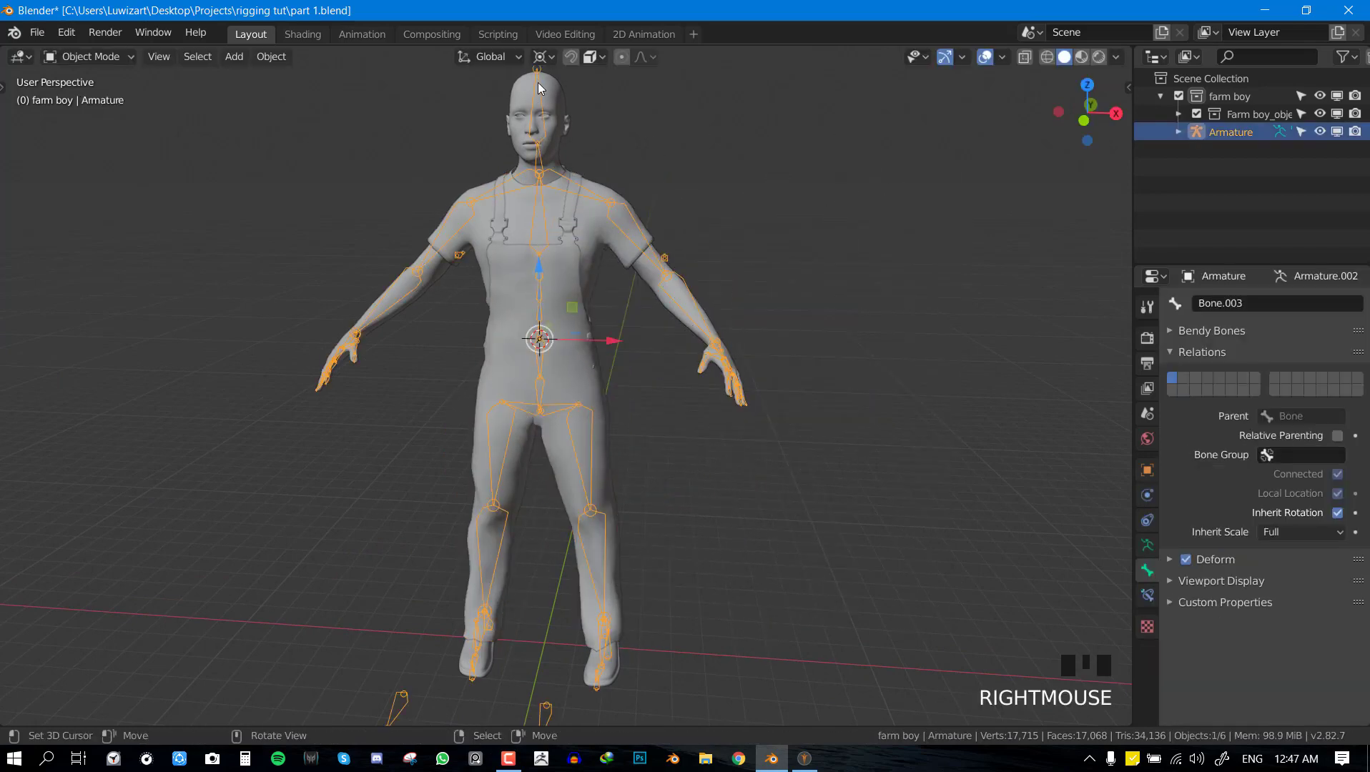
middle_click_drag(537, 82, 561, 177, "shift")
key("ctrl+i")
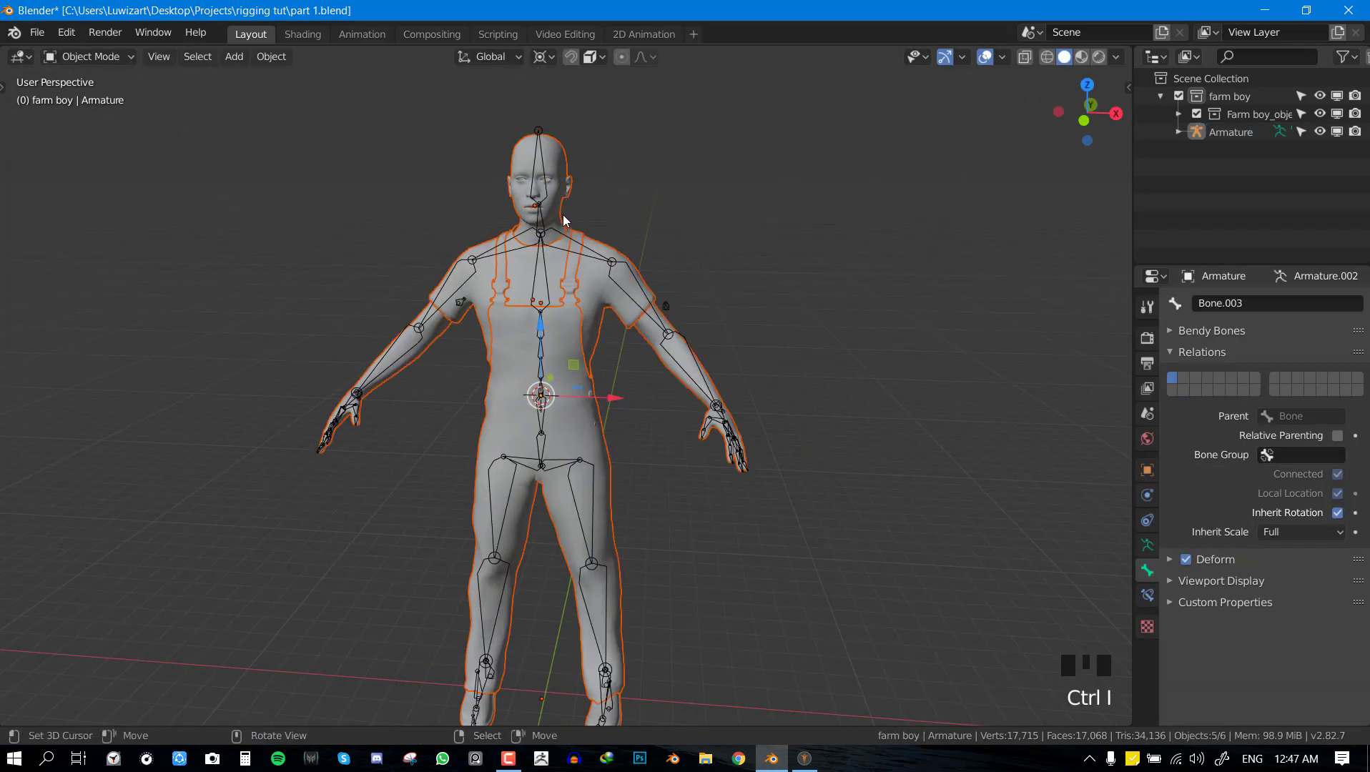
right_click(539, 129, "shift")
key("ctrl+p")
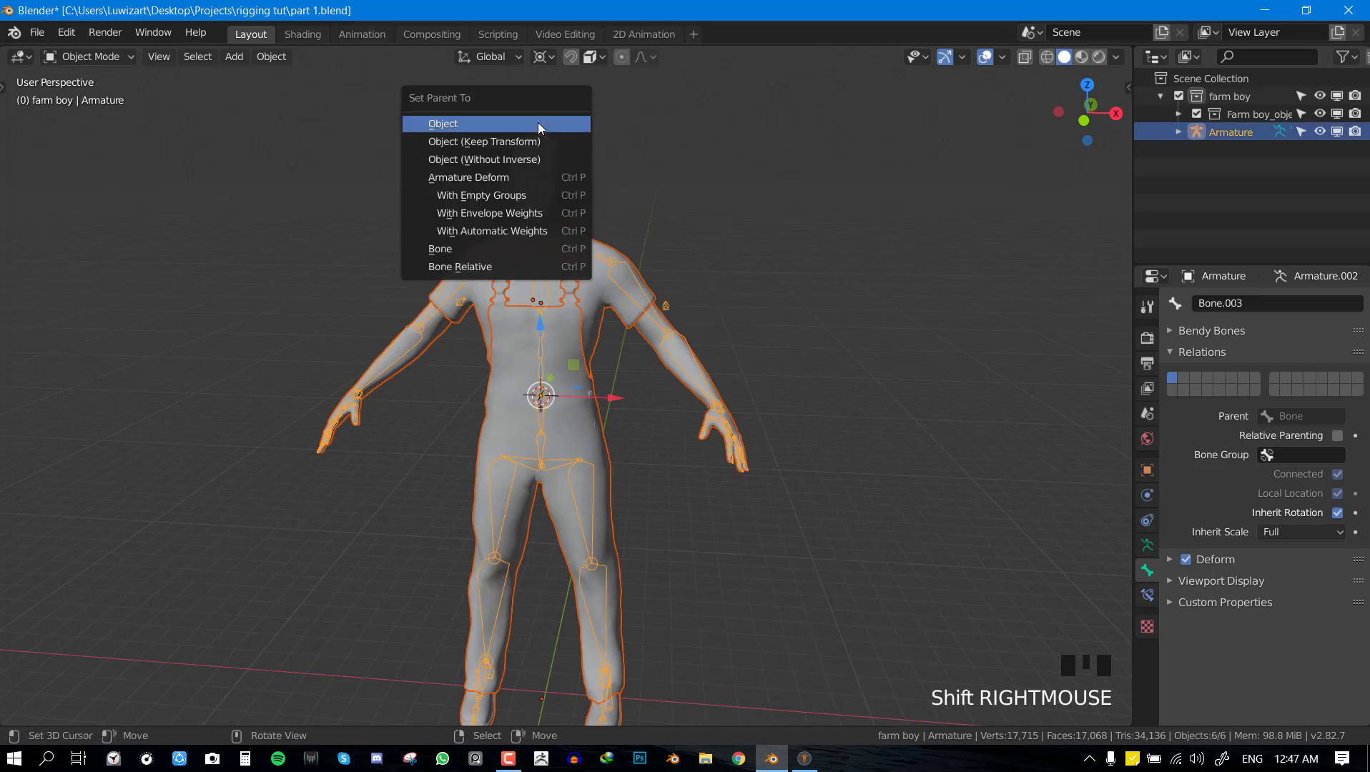
left_click(485, 231)
Test the binding in Pose Mode with cancelled front-view rotations of spine bone Bone.004 and neck bone Bone.007.
key("KP_1")
right_click(537, 352)
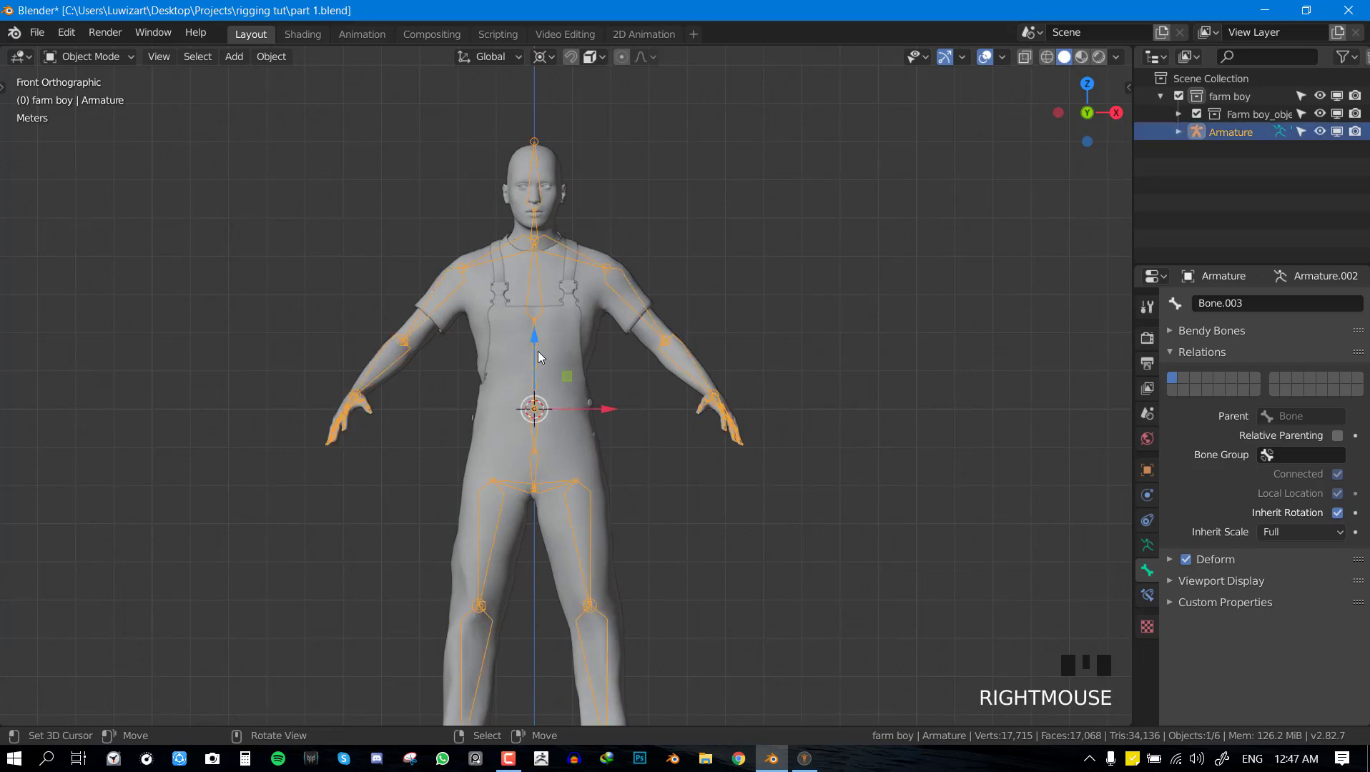
key("ctrl+Tab")
right_click(539, 344)
key("r")
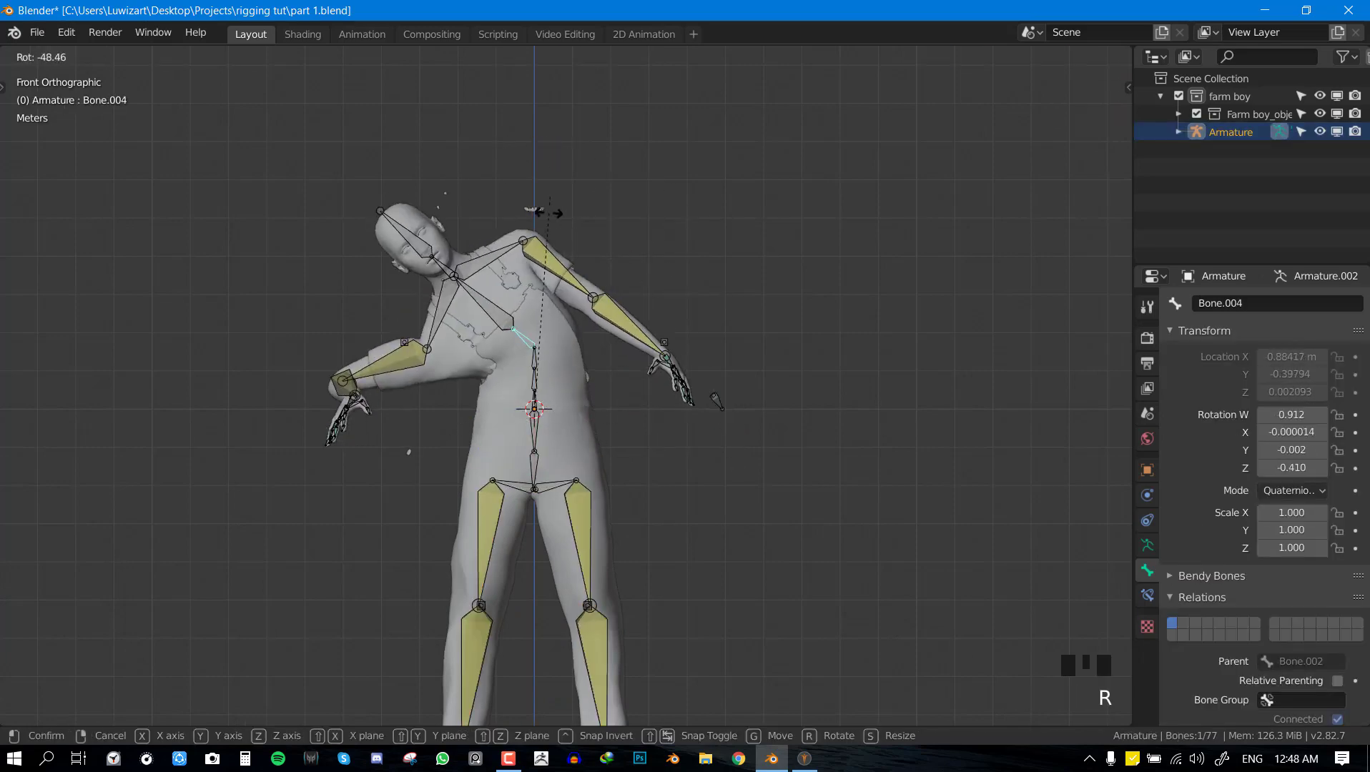
right_click(602, 288)
right_click(538, 233)
key("r")
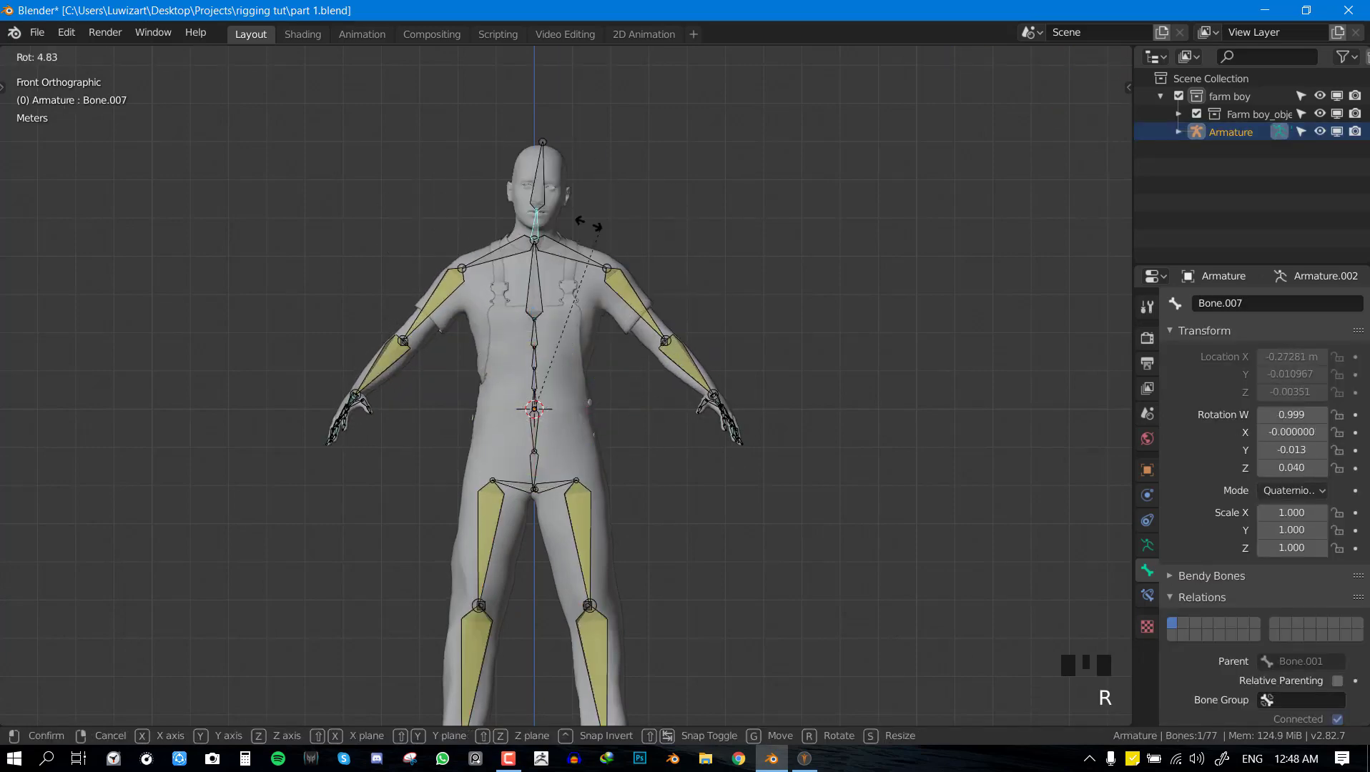
key("Escape")
Return to Object Mode, hide the body mesh and select the mouth mesh behind it.
middle_click_drag(600, 505, 606, 380, "shift")
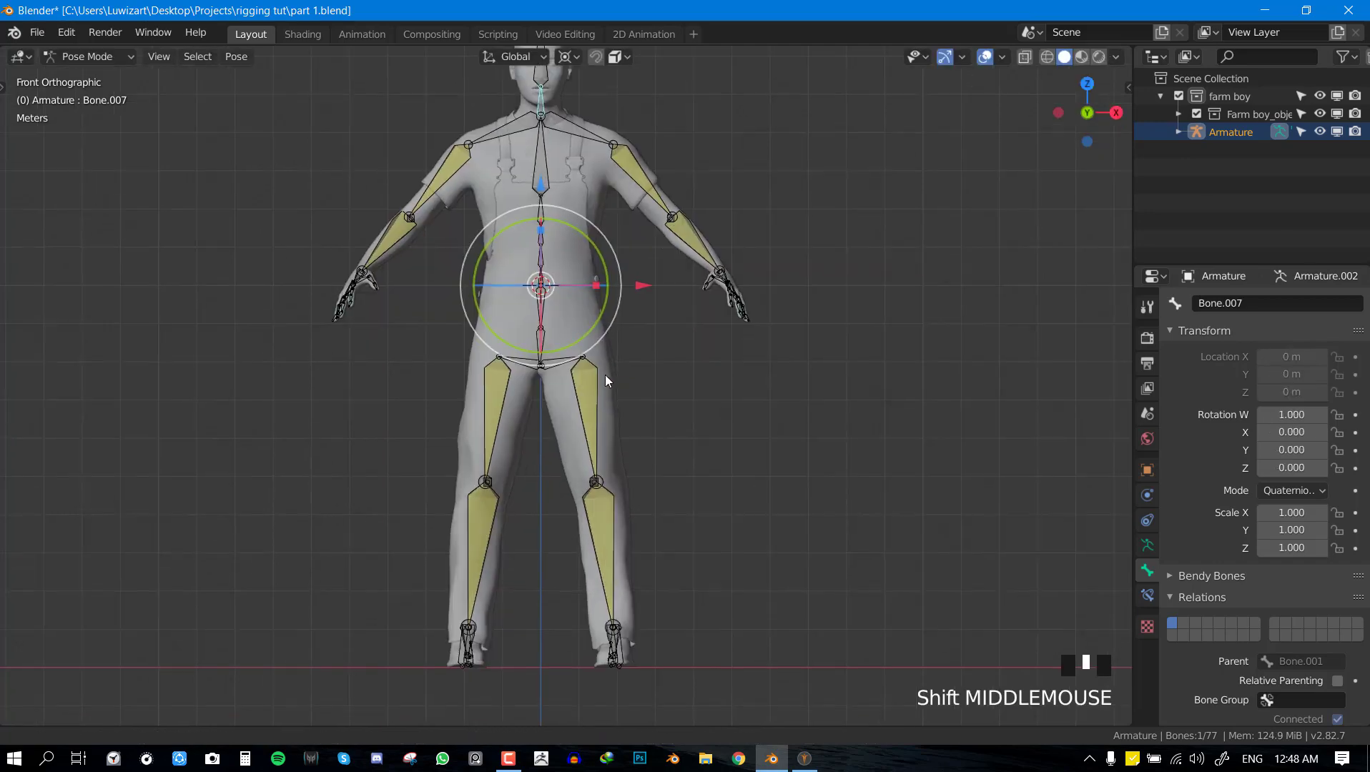
scroll(612, 244, "up", 5, "shift")
key("ctrl+Tab")
right_click(603, 428)
scroll(585, 365, "up", 2)
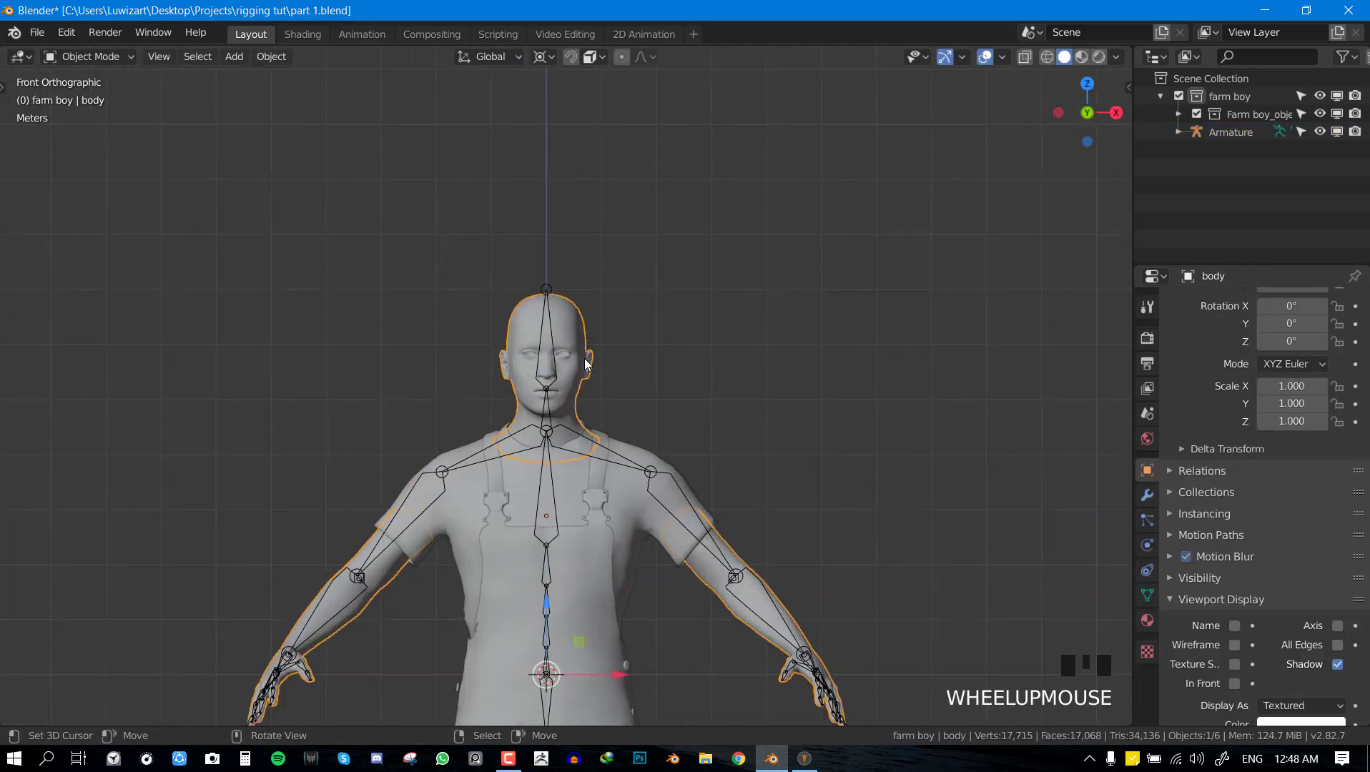
key("h")
scroll(585, 365, "up", 2)
right_click(585, 393)
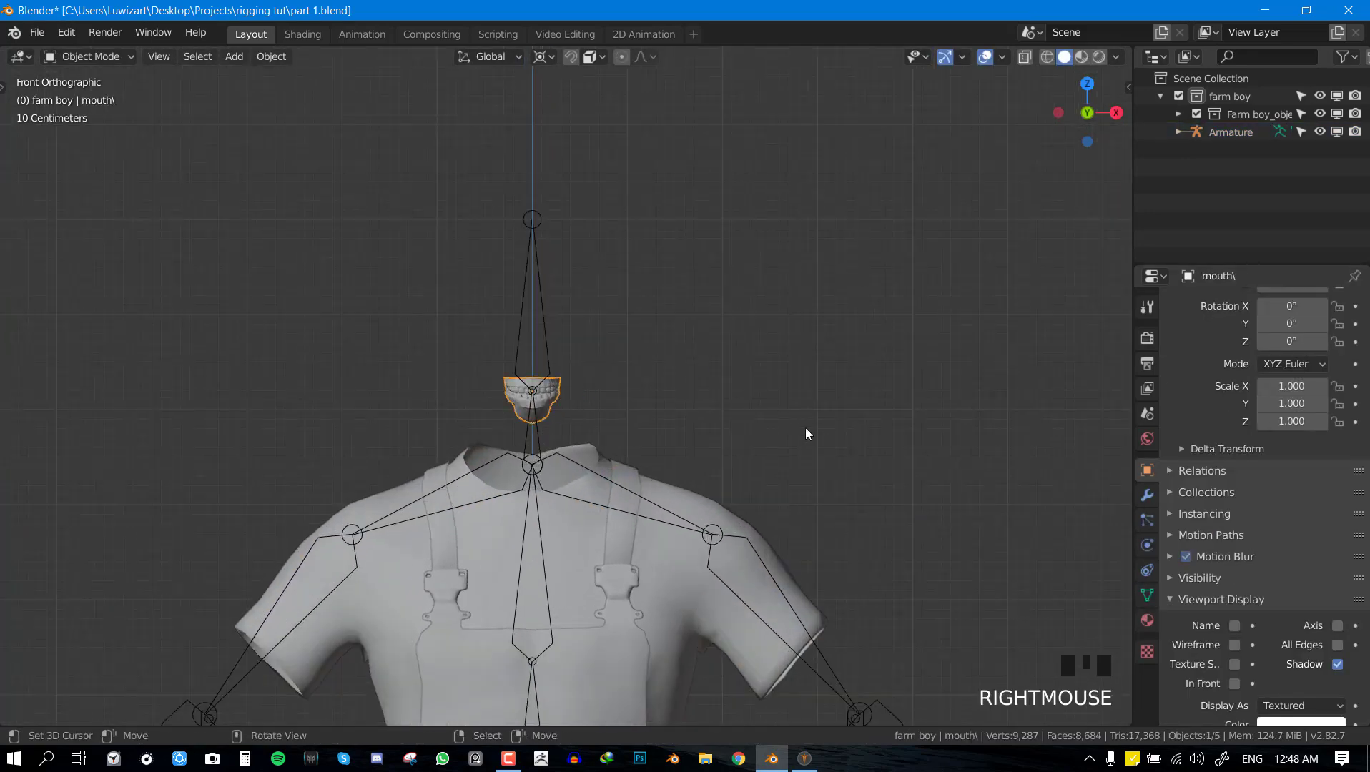
Delete all vertex groups of the mouth mesh and remove its Armature modifier.
middle_click_drag(806, 434, 549, 436)
left_click(1147, 595)
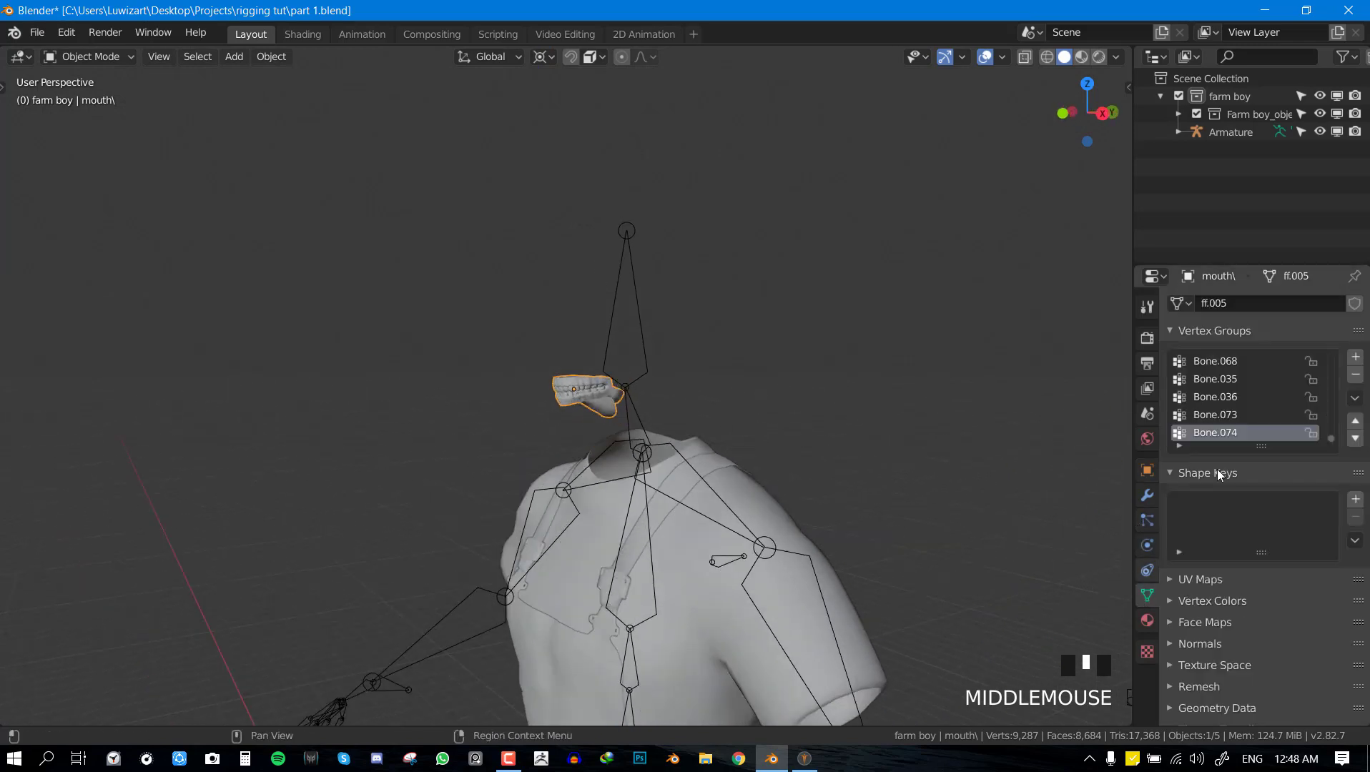
left_click(1355, 398)
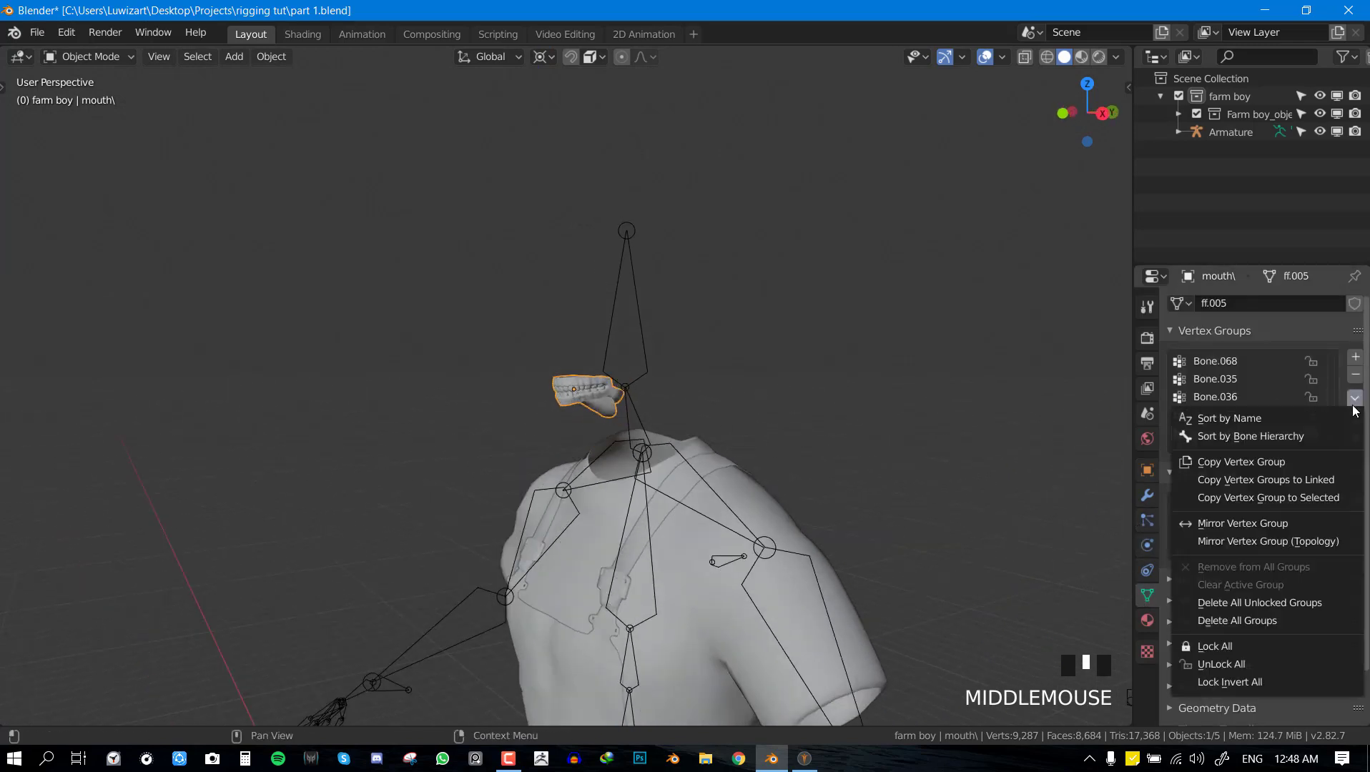
left_click(1237, 621)
left_click(1146, 504)
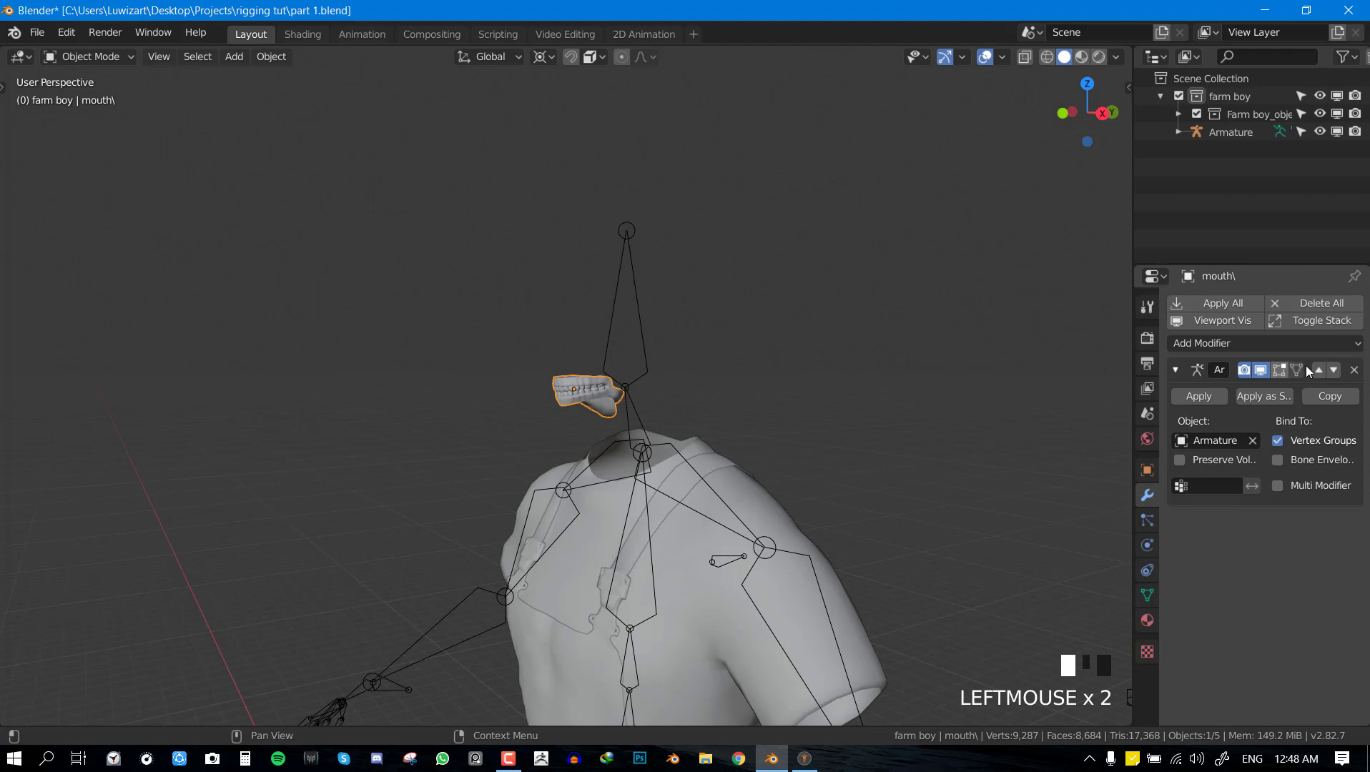
left_click(1354, 369)
Clear the mouth mesh's parent while keeping its transformation, and save the file.
key("alt+p")
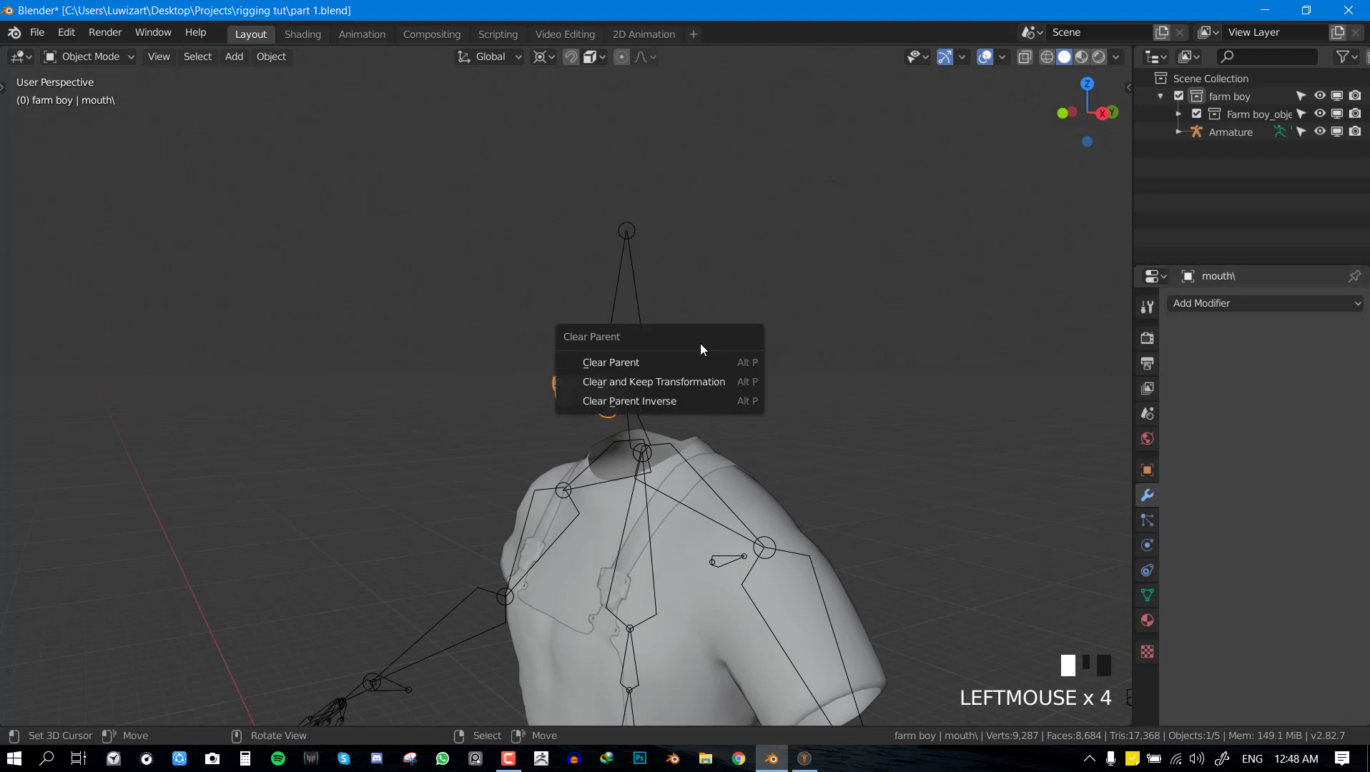
left_click(680, 384)
key("KP_1")
key("ctrl+s")
Reveal all hidden objects and clear the selection.
key("ctrl+a")
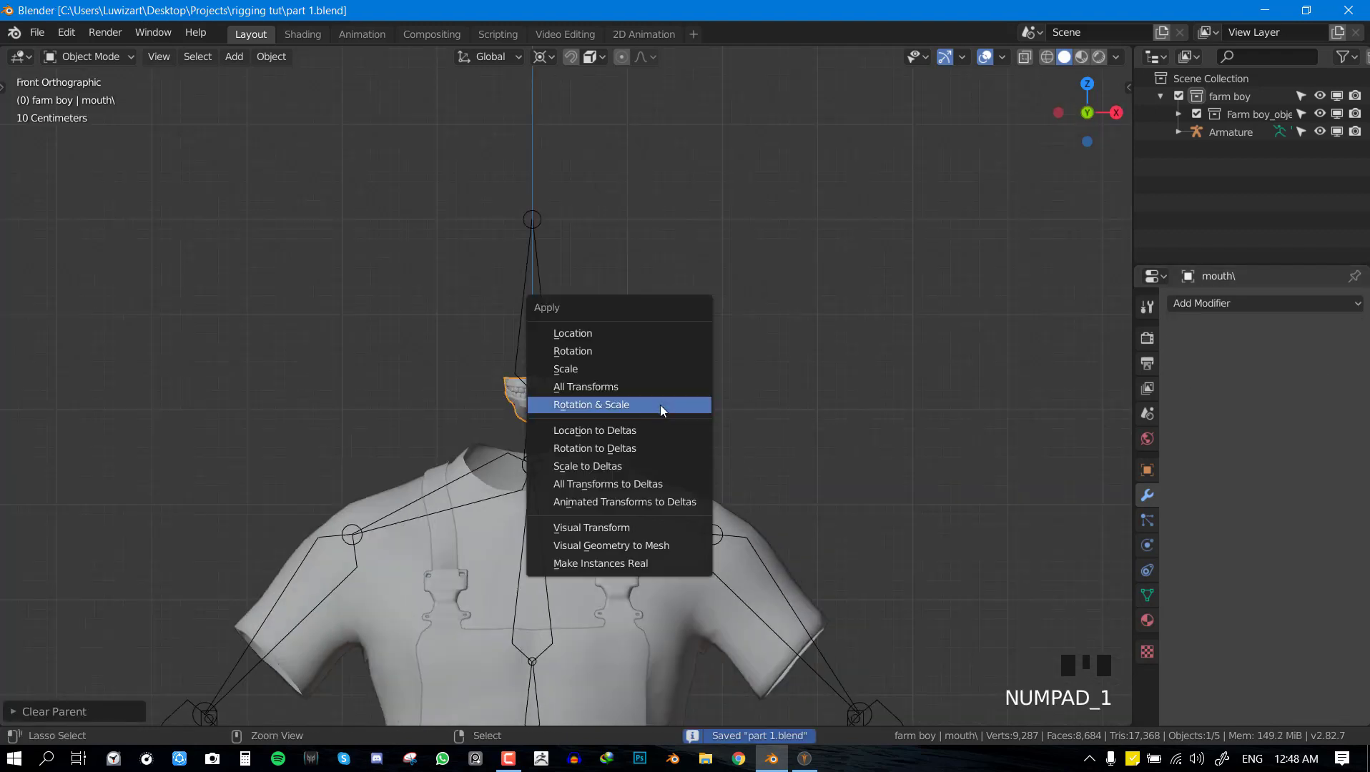
key("alt+h")
key("alt+a")
Switch the armature to Pose Mode and test spine bone Bone.003 with a front-view rotation and a side-view move, cancelling both.
middle_click_drag(616, 382, 695, 220, "shift")
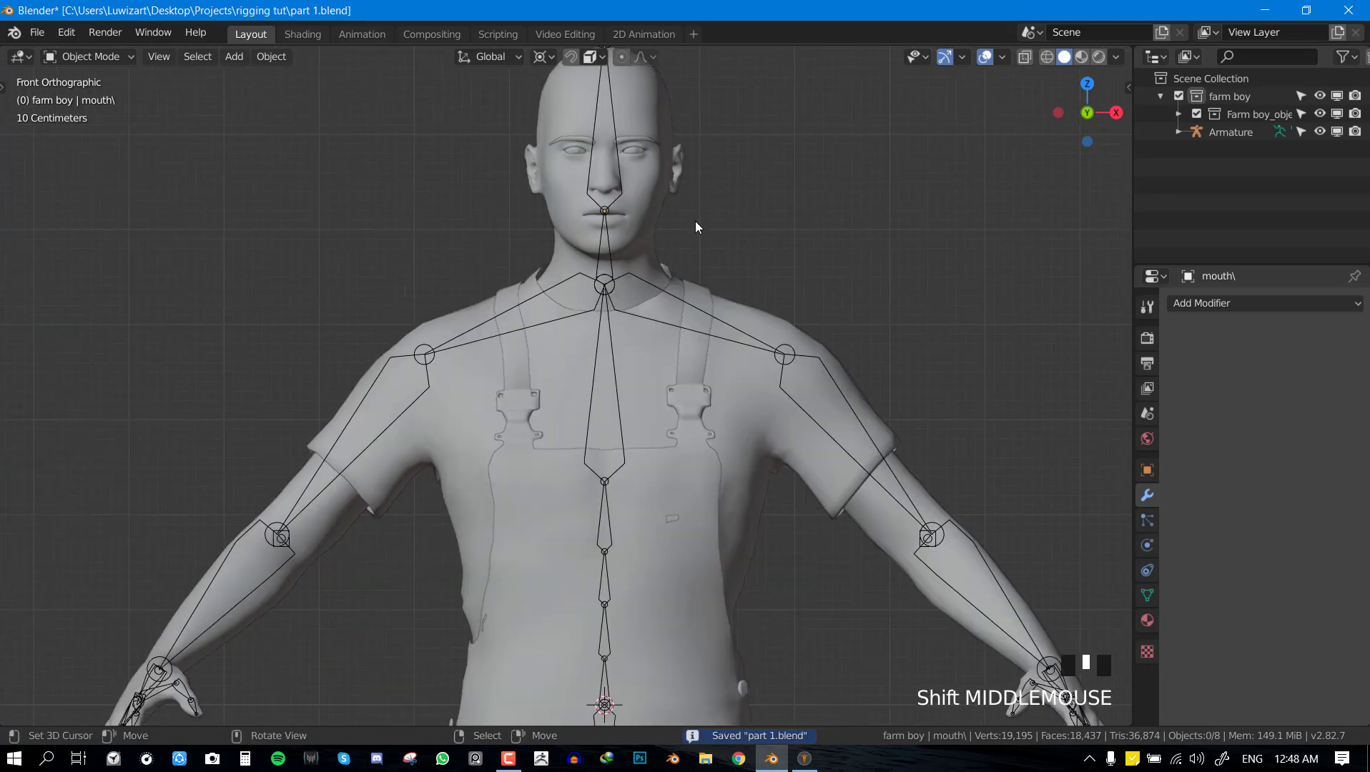
scroll(650, 495, "down", 3)
middle_click_drag(650, 494, 589, 381, "shift")
key("ctrl+Tab")
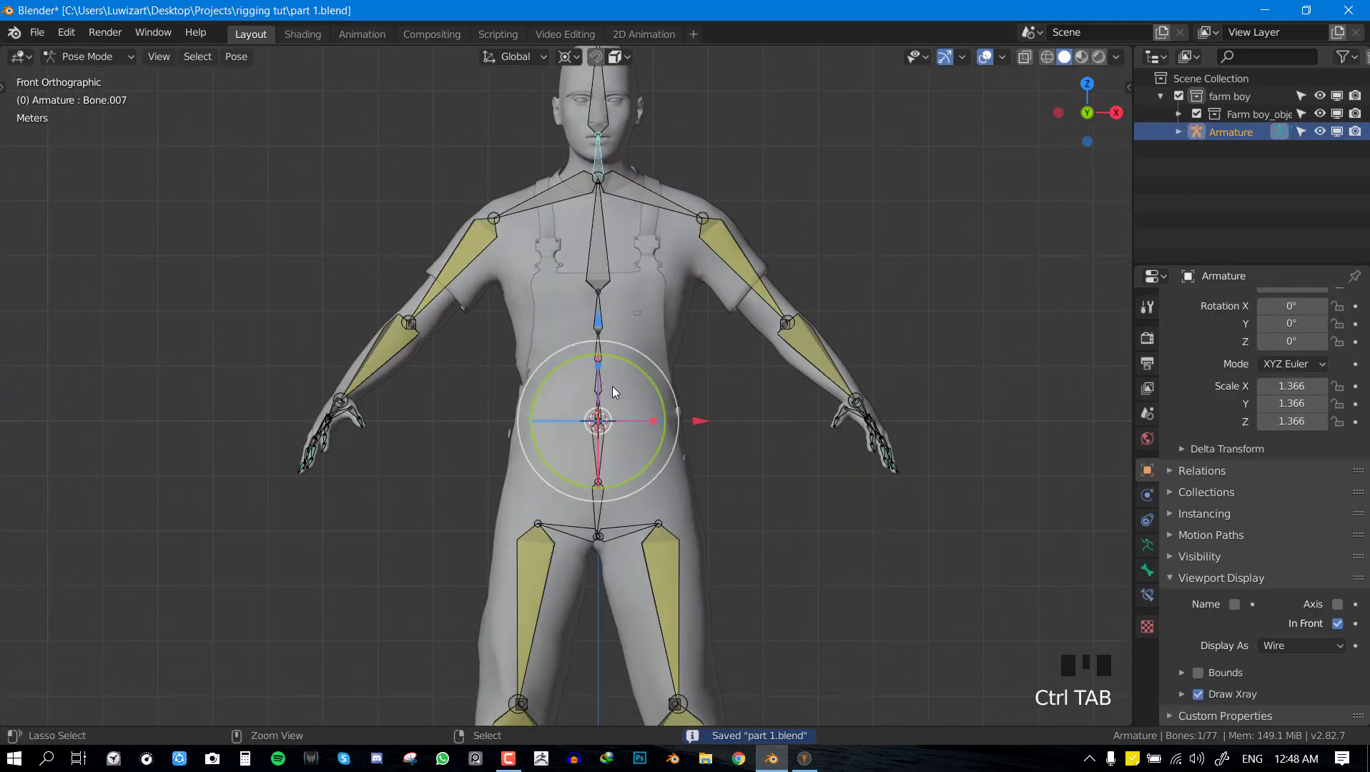
right_click(609, 381)
key("r")
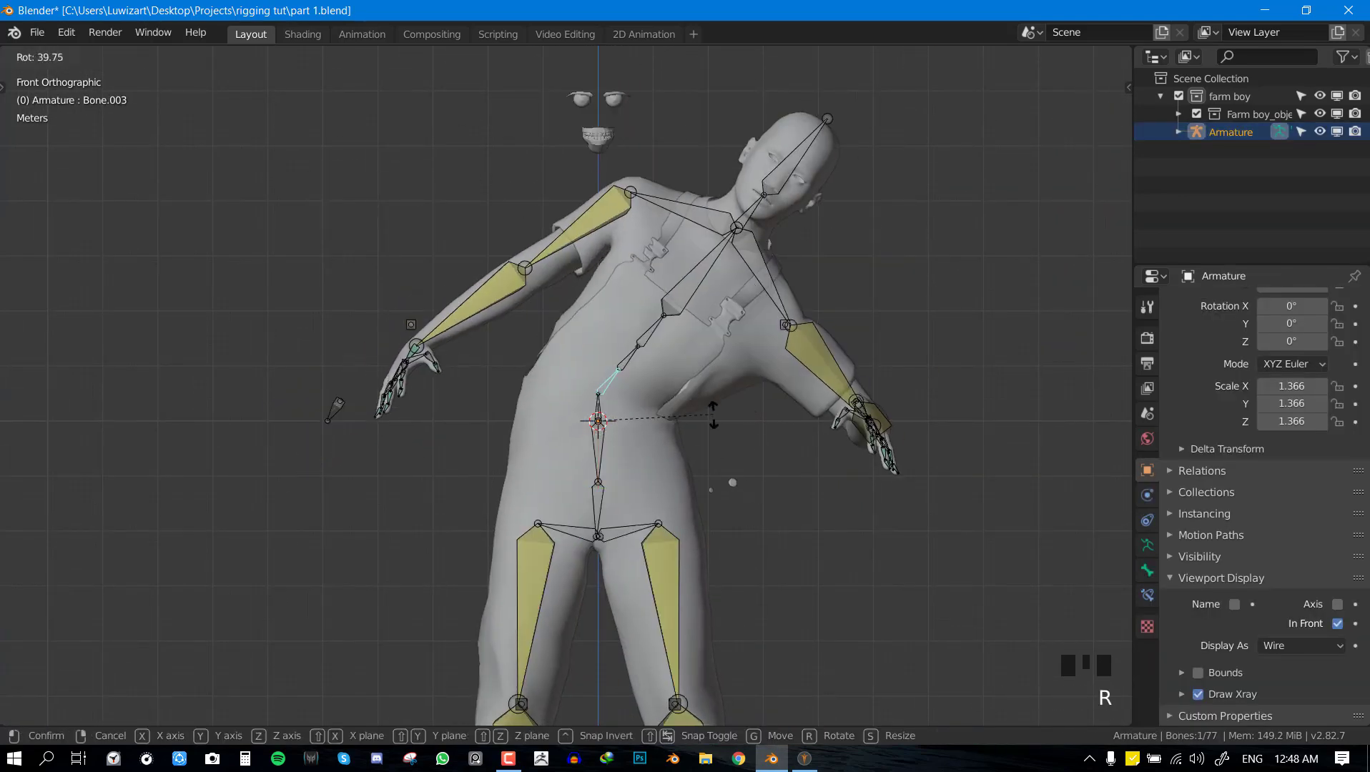
key("KP_3")
key("g")
right_click(658, 397)
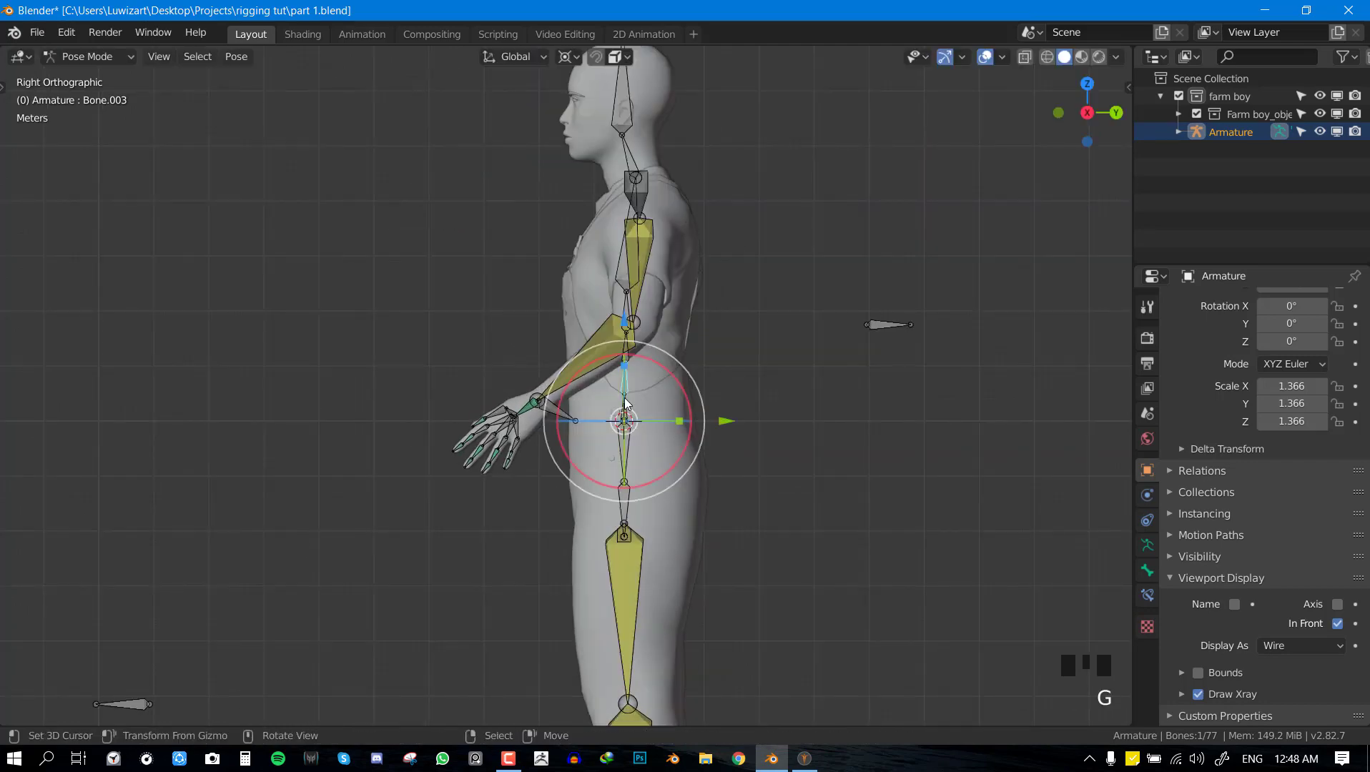
Move the lower spine bone Bone.005 backward and down in side view to put the character in a crouched, seated pose.
right_click(625, 407)
key("g")
right_click(721, 478)
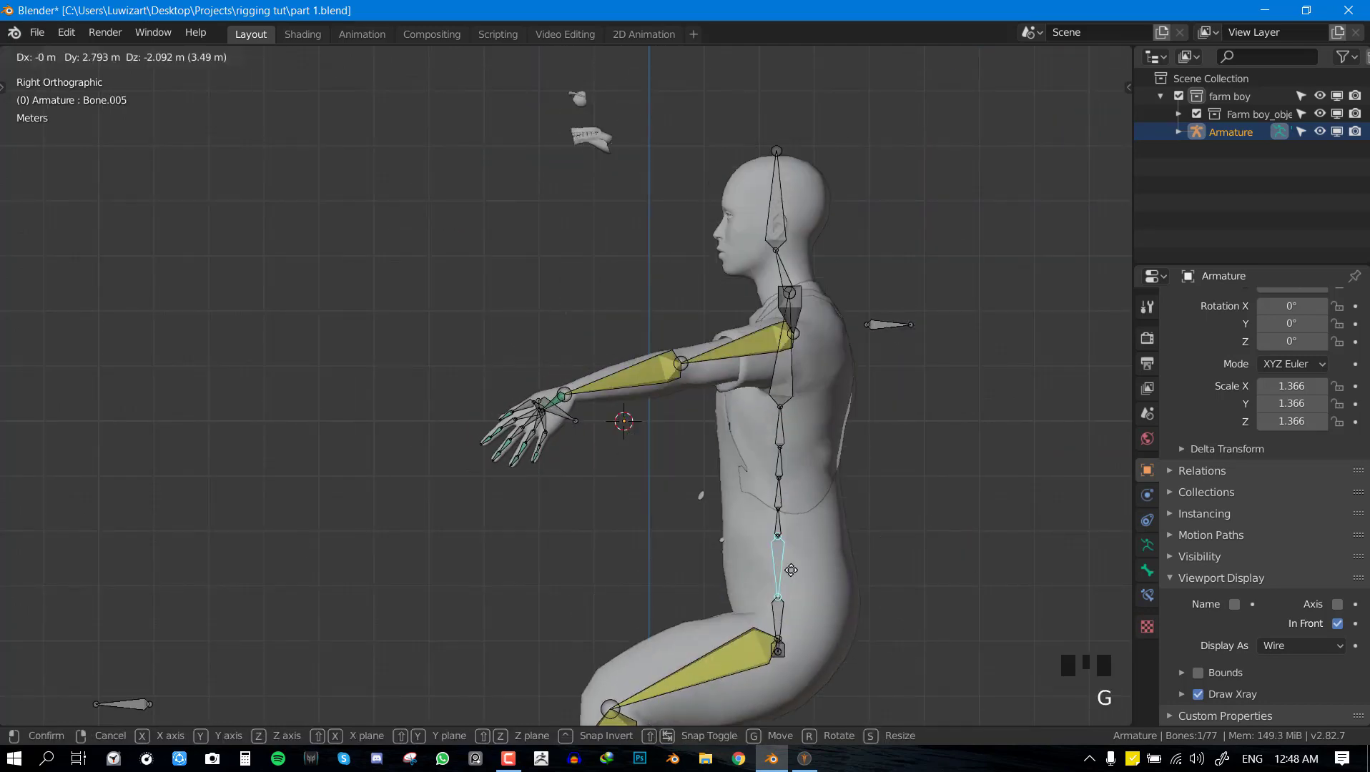
middle_click_drag(643, 401, 670, 360, "shift")
right_click(669, 360)
key("g")
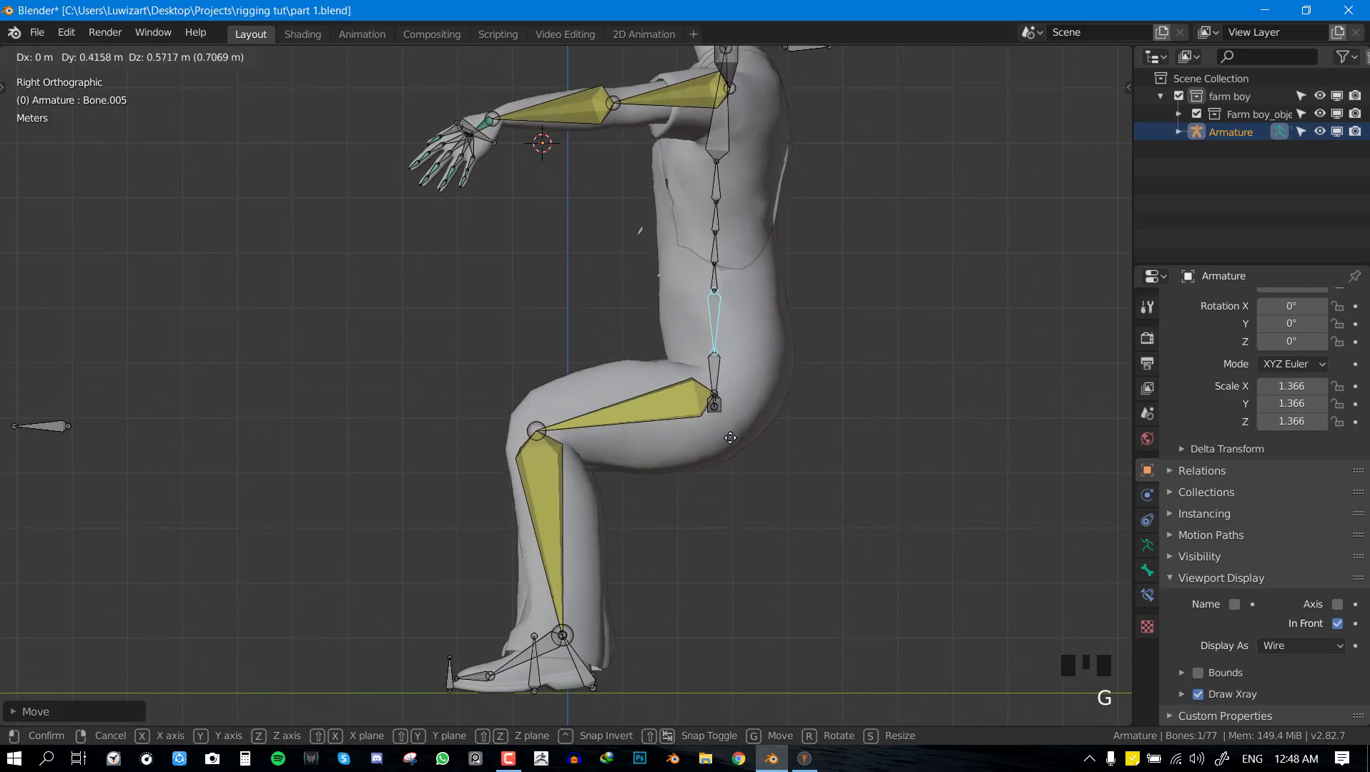
right_click(725, 450)
Examine the mesh deformation of the seated pose from the front, side and an angled view, and test another move of Bone.005.
key("KP_1")
key("KP_3")
middle_click_drag(724, 437, 813, 458)
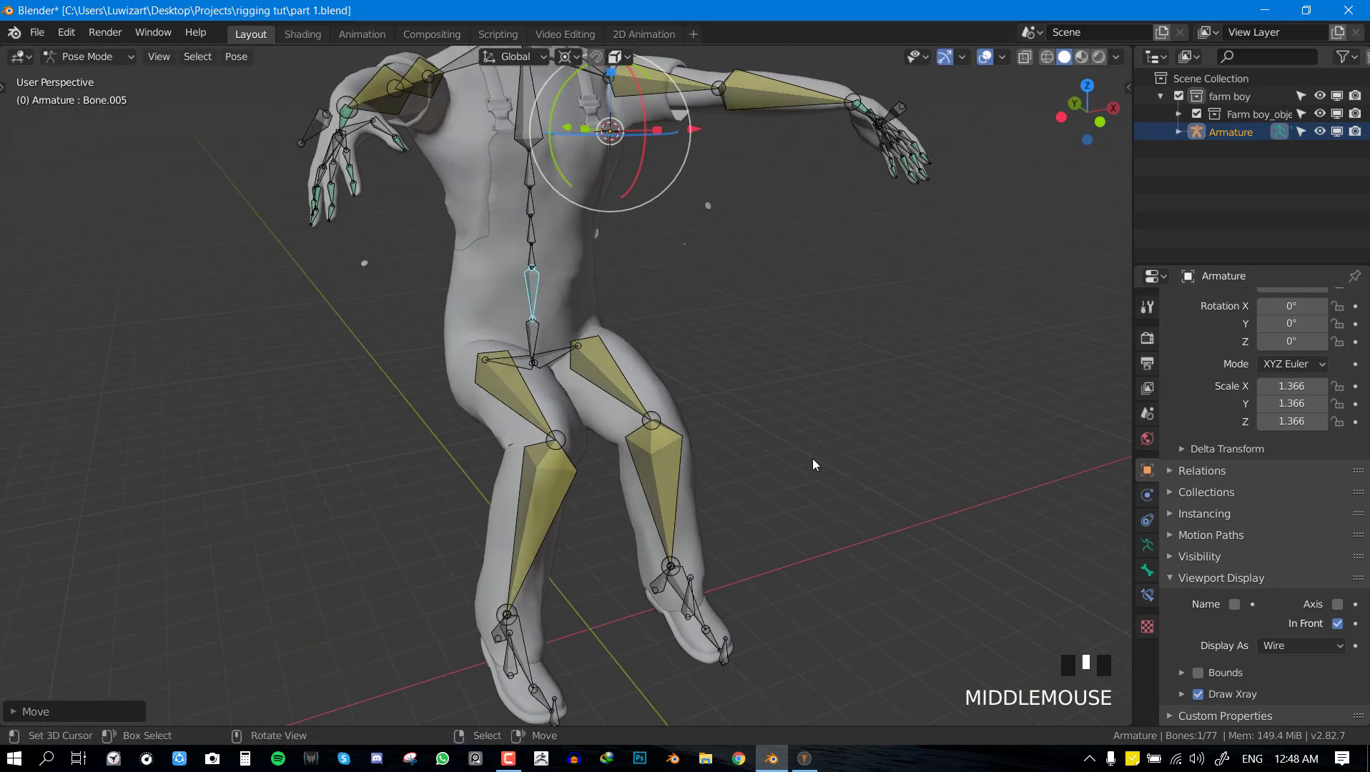
key("KP_4")
key("KP_3")
key("g")
right_click(758, 424)
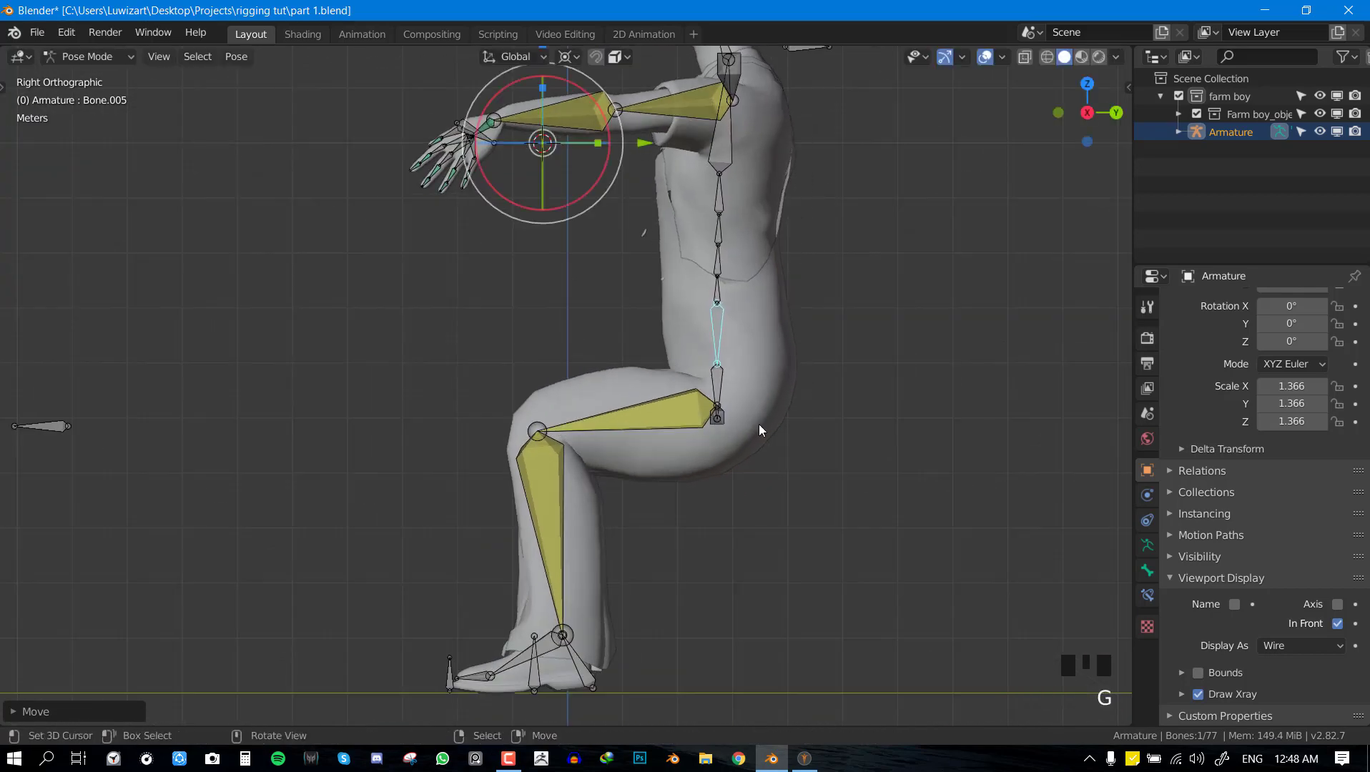
Set the pivot point to Median Point and rotate the pelvis bone Bone.006 forward in side view.
right_click(717, 382)
key("r")
right_click(590, 436)
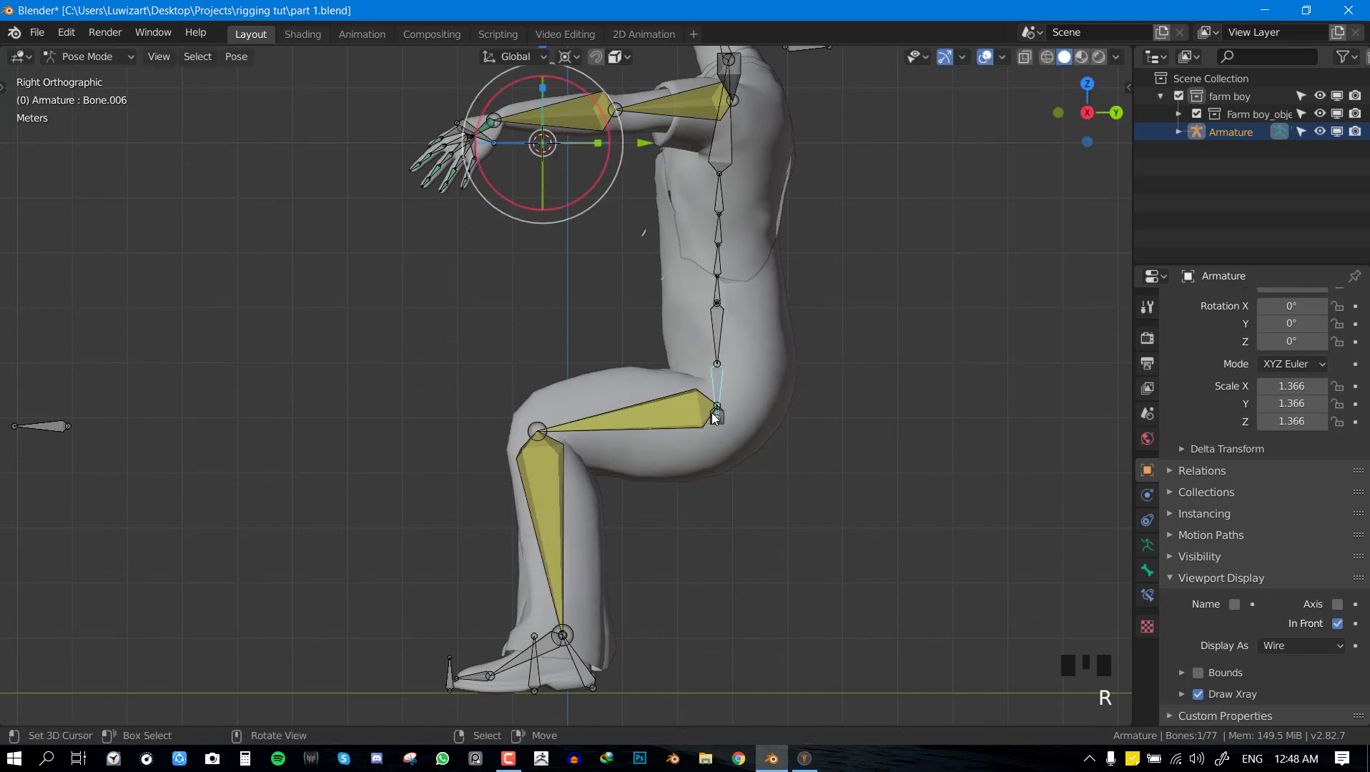
key("comma")
right_click(741, 417)
key("period")
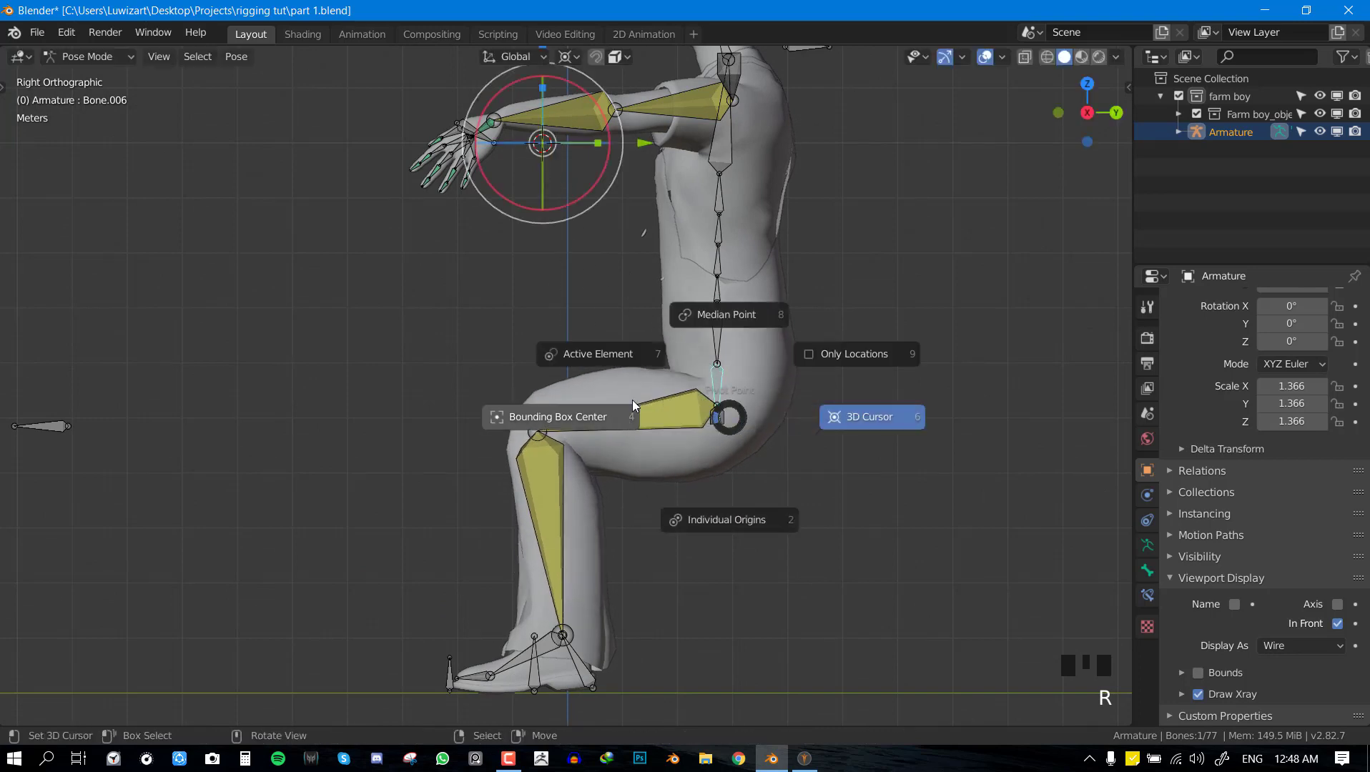
left_click(731, 303)
key("r")
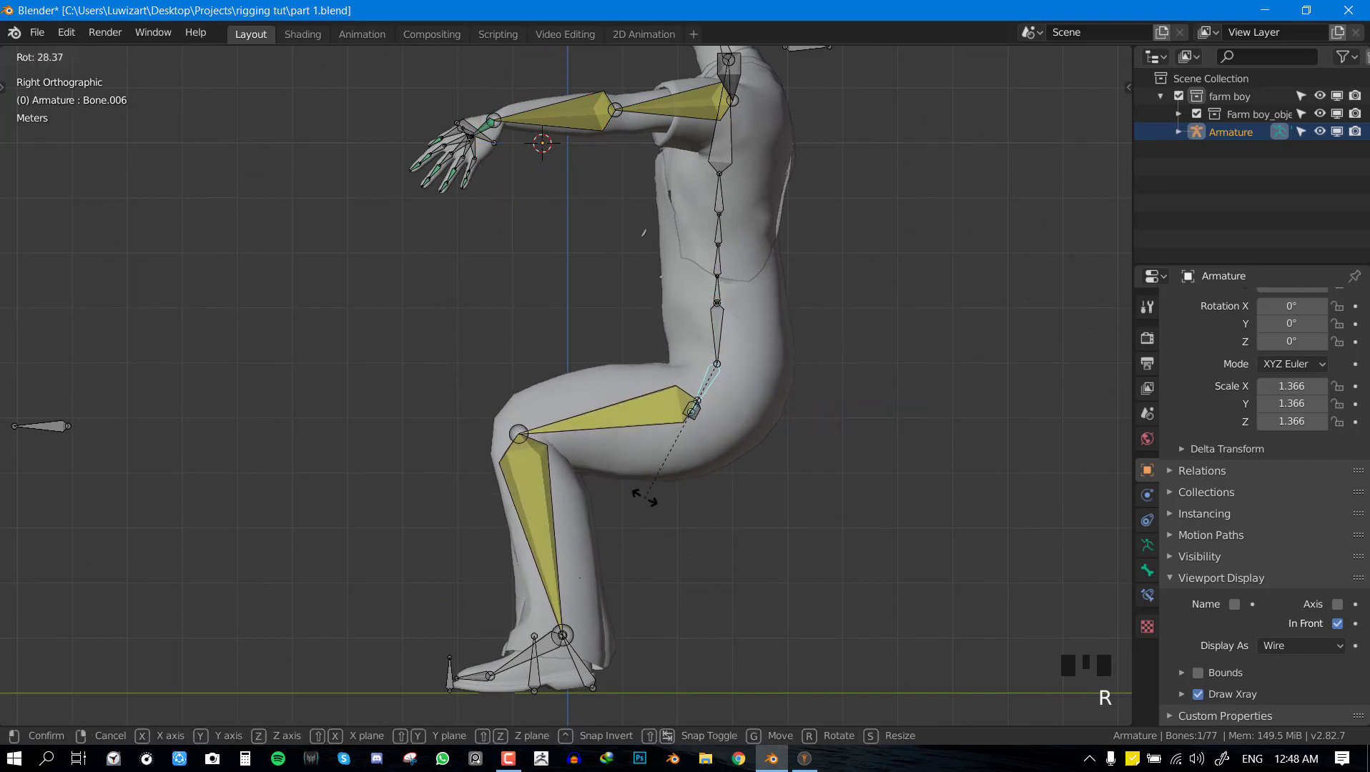
right_click(762, 452)
key("t")
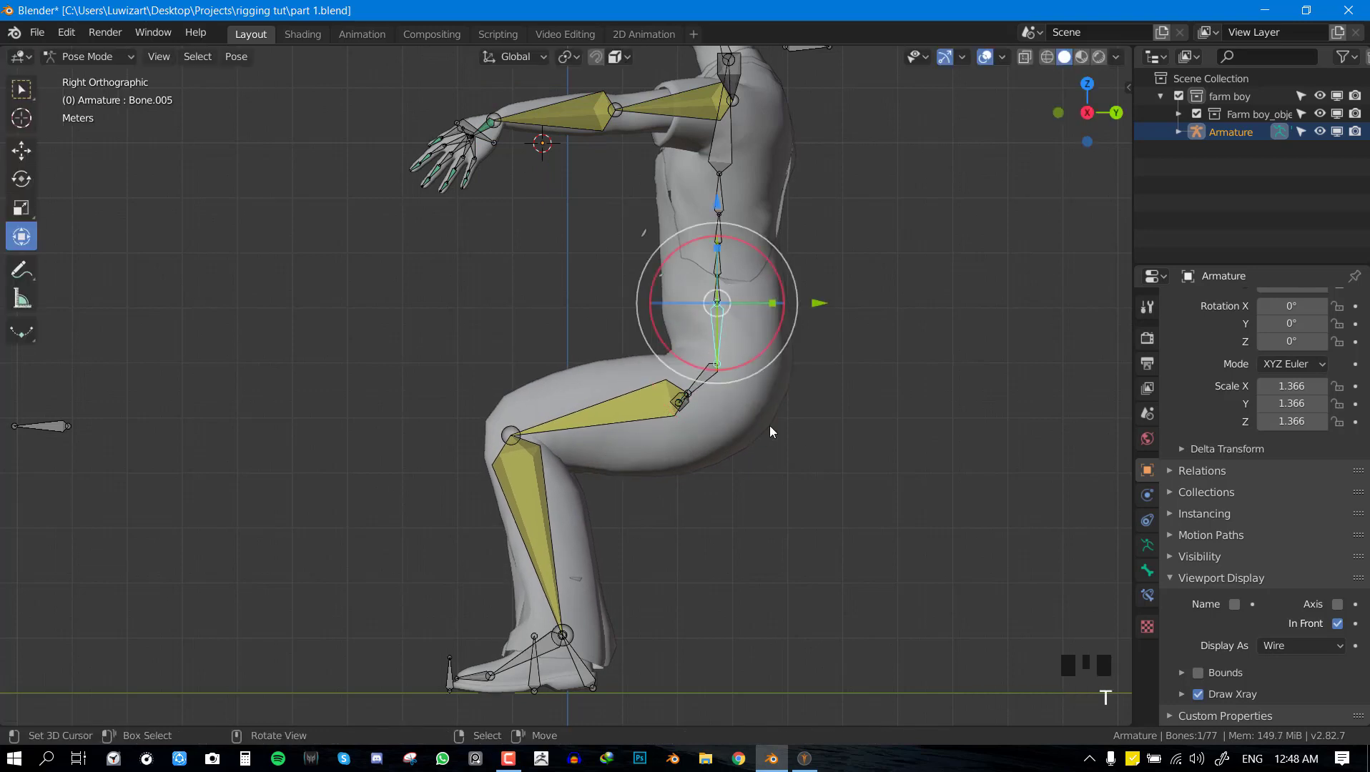
Select all bones of the armature and clear their rotation and location to bring the character back to its rest pose.
key("alt+a")
key("a")
key("alt+r")
key("alt+g")
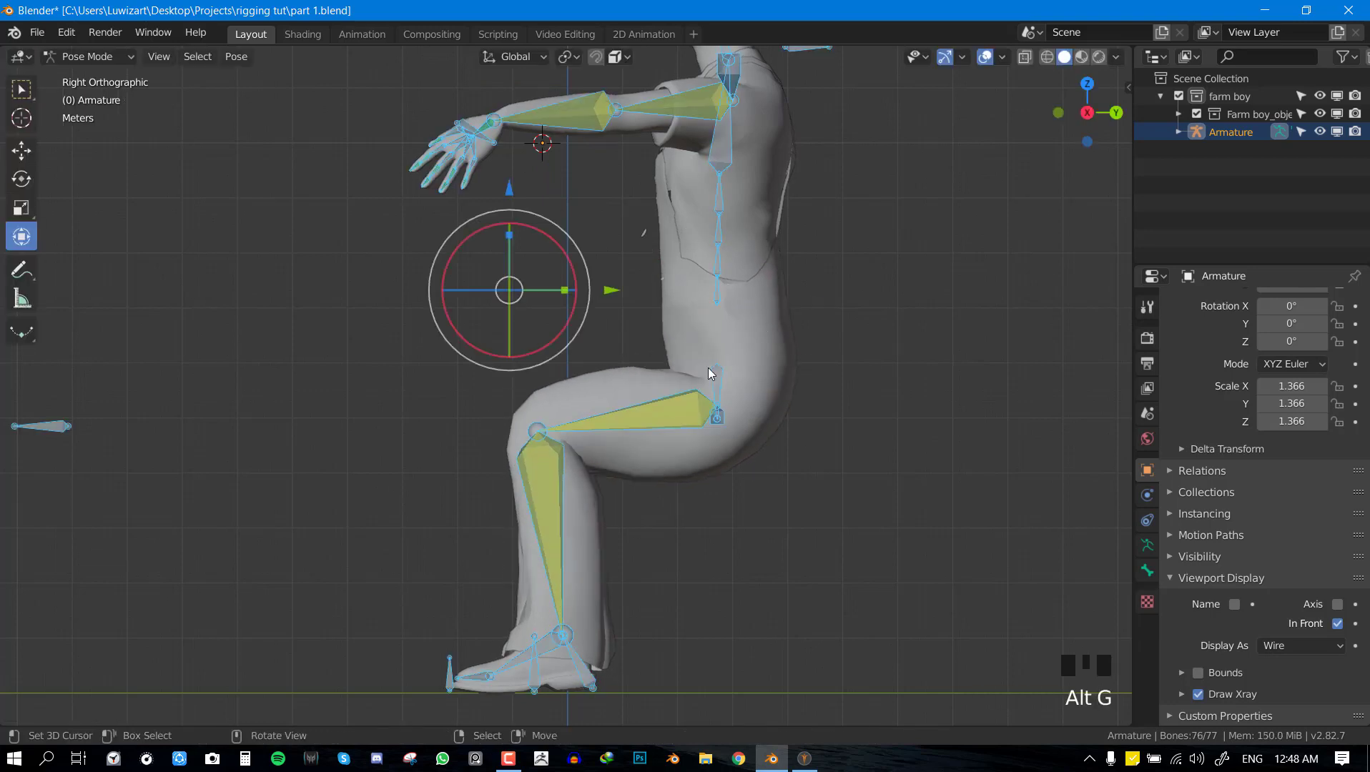
key("alt+r")
scroll(851, 342, "down", 3)
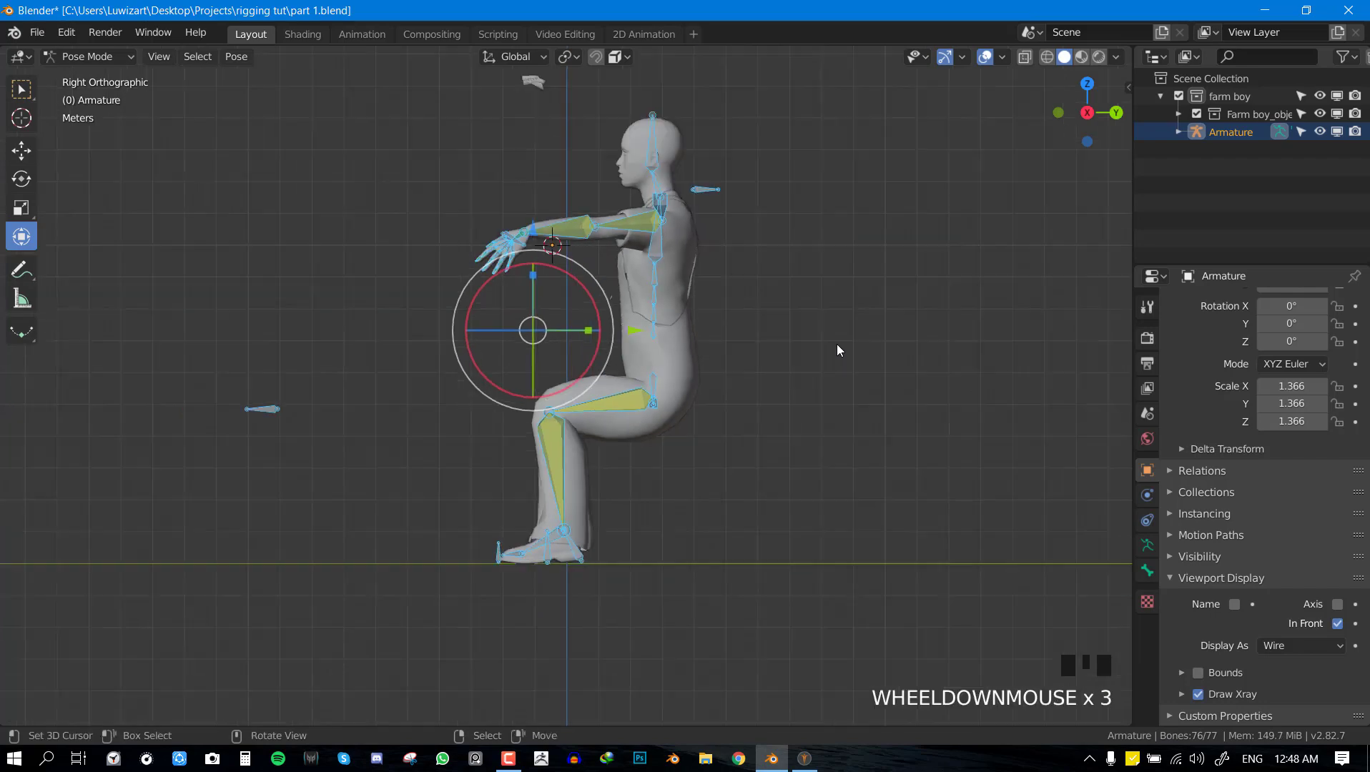
key("alt+g")
middle_click_drag(722, 334, 715, 372)
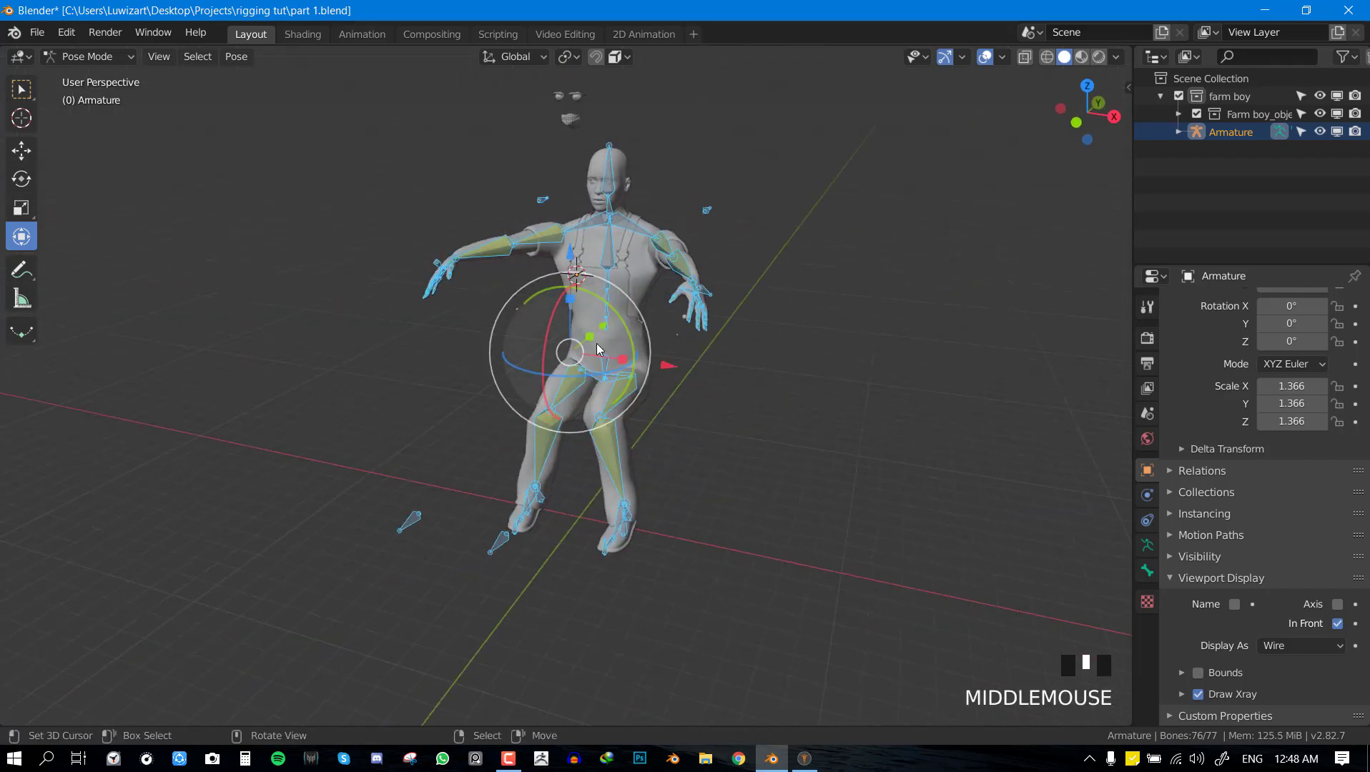
key("alt+r")
key("alt+g")
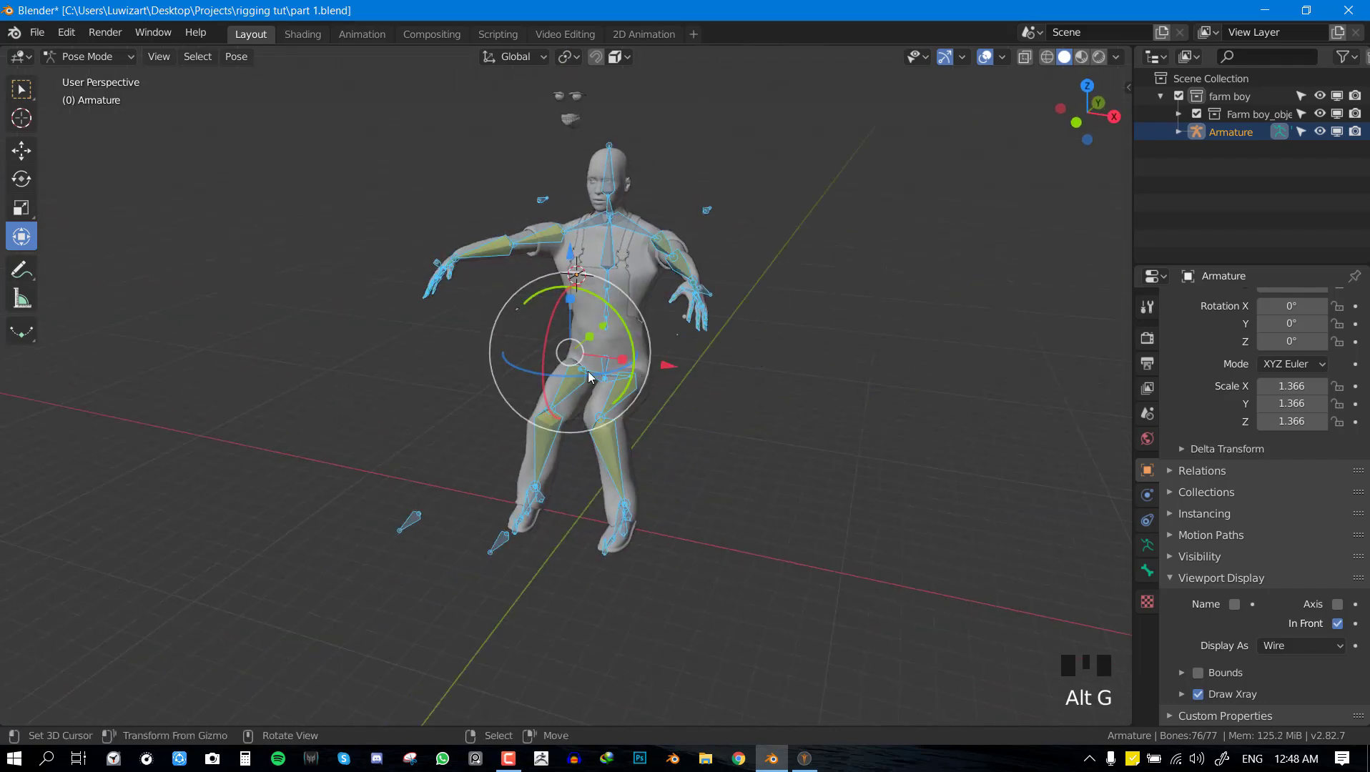
key("KP_3")
key("alt+h")
key("alt+r")
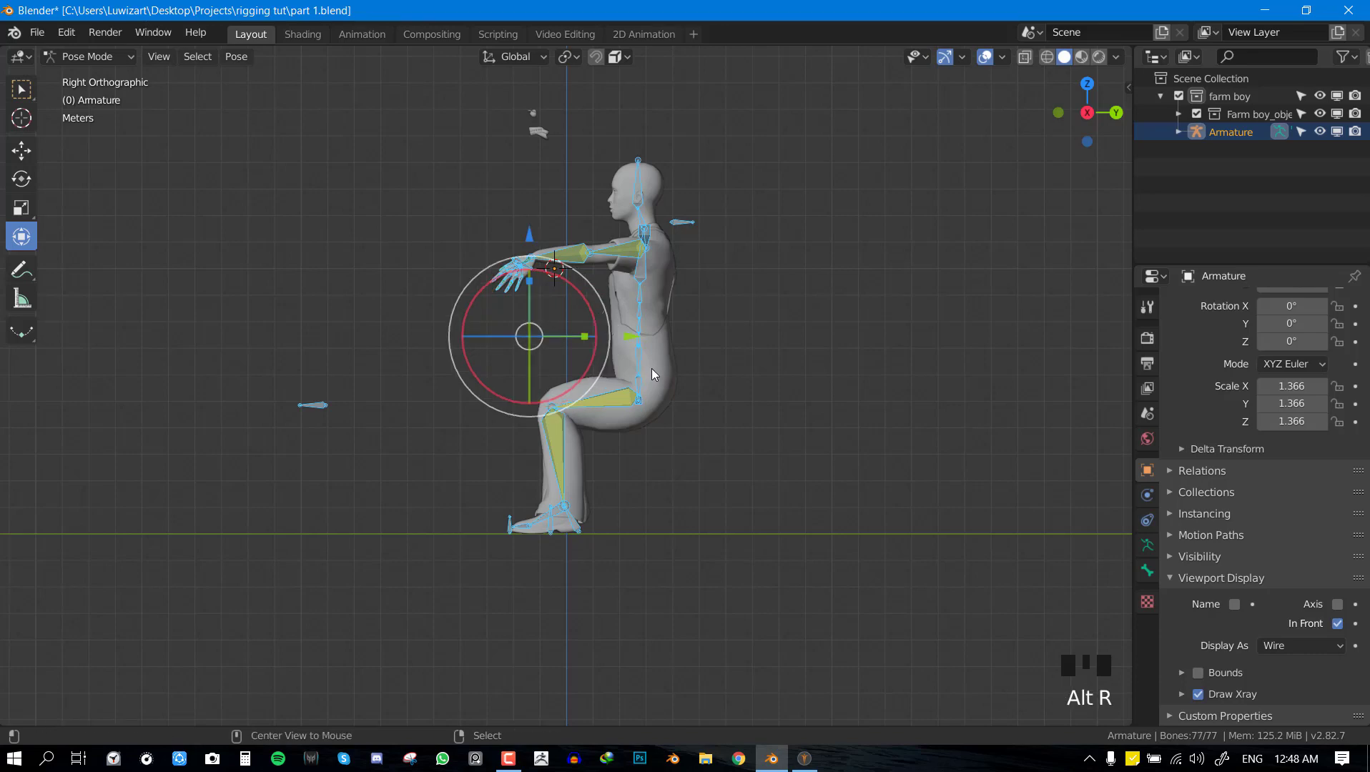
key("alt+g")
key("alt+a")
Rotate and move the lower spine bone Bone.005 in side view to bend the character forward over slightly bent knees.
scroll(617, 290, "up", 2)
key("KP_1")
left_click(583, 229)
key("KP_3")
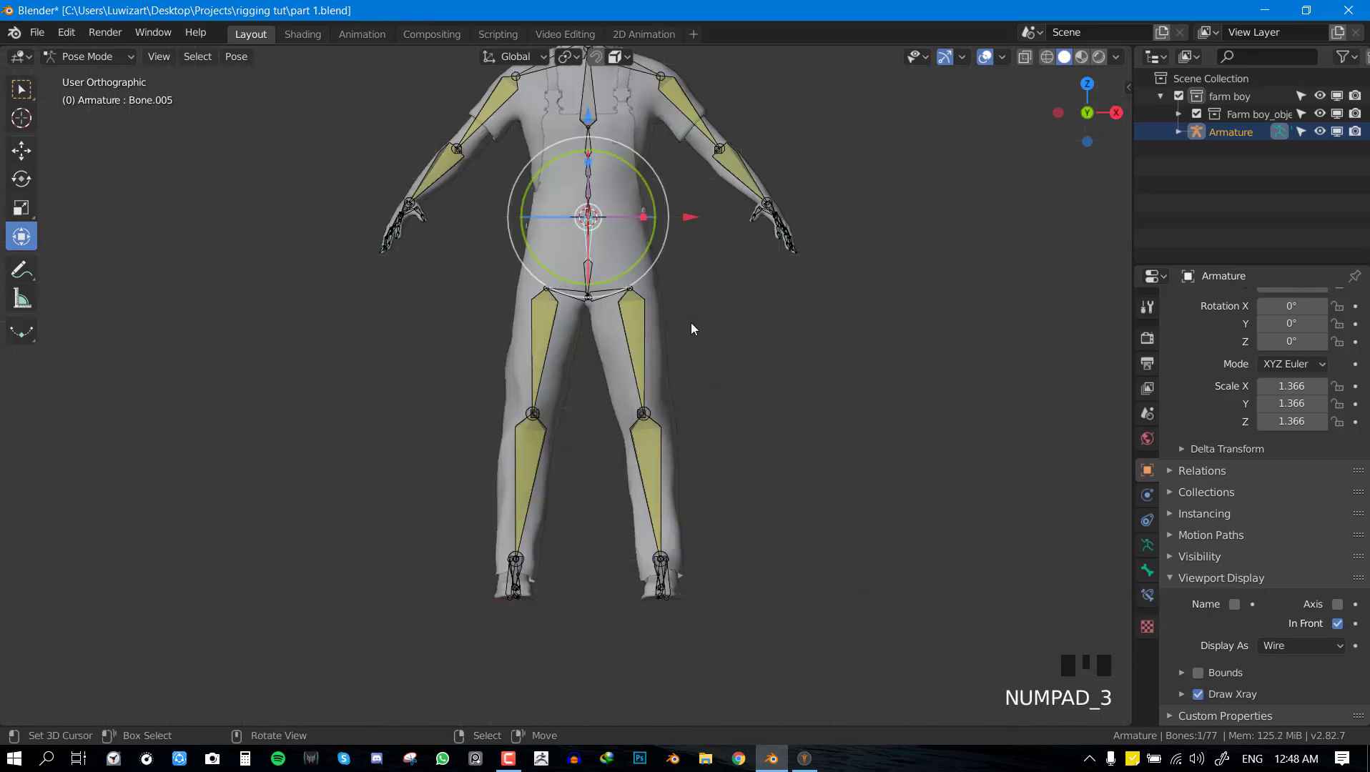
key("r")
left_click(697, 202)
key("g")
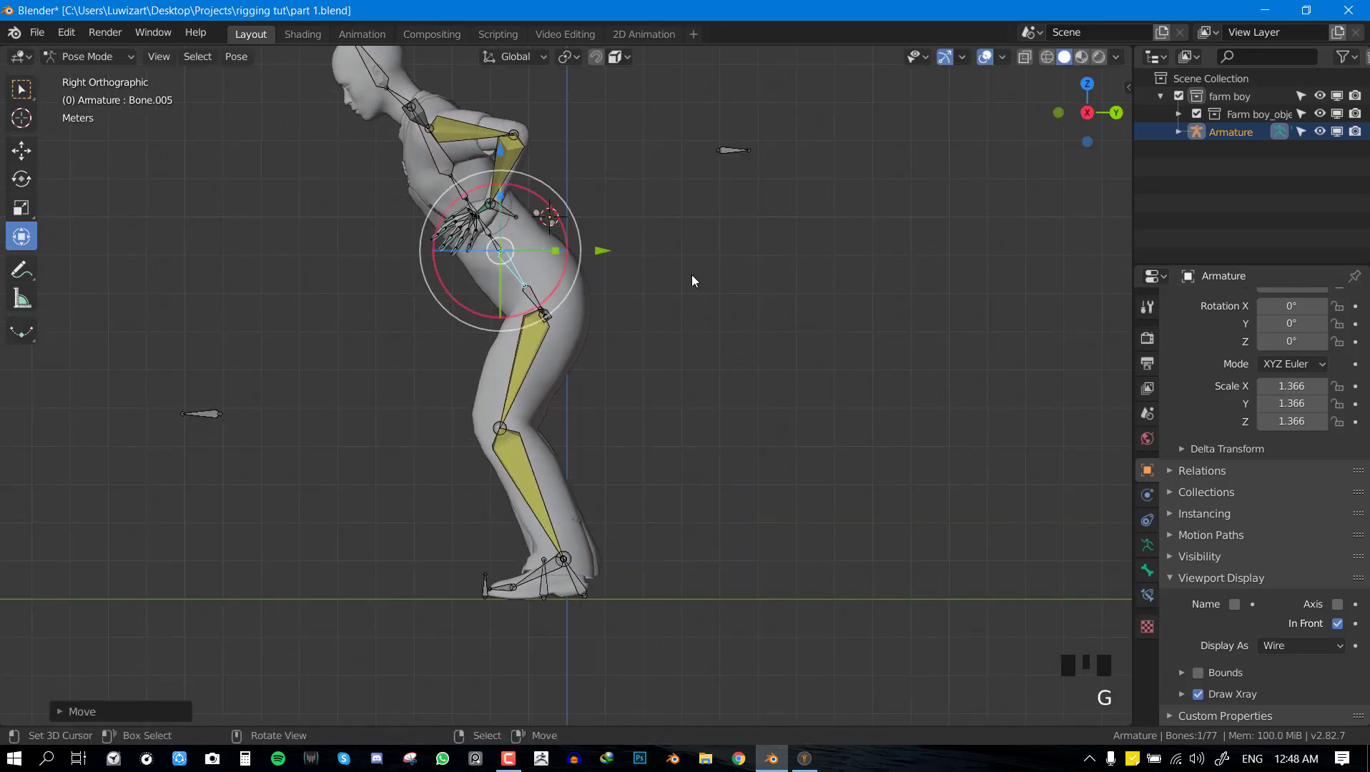
left_click(593, 295)
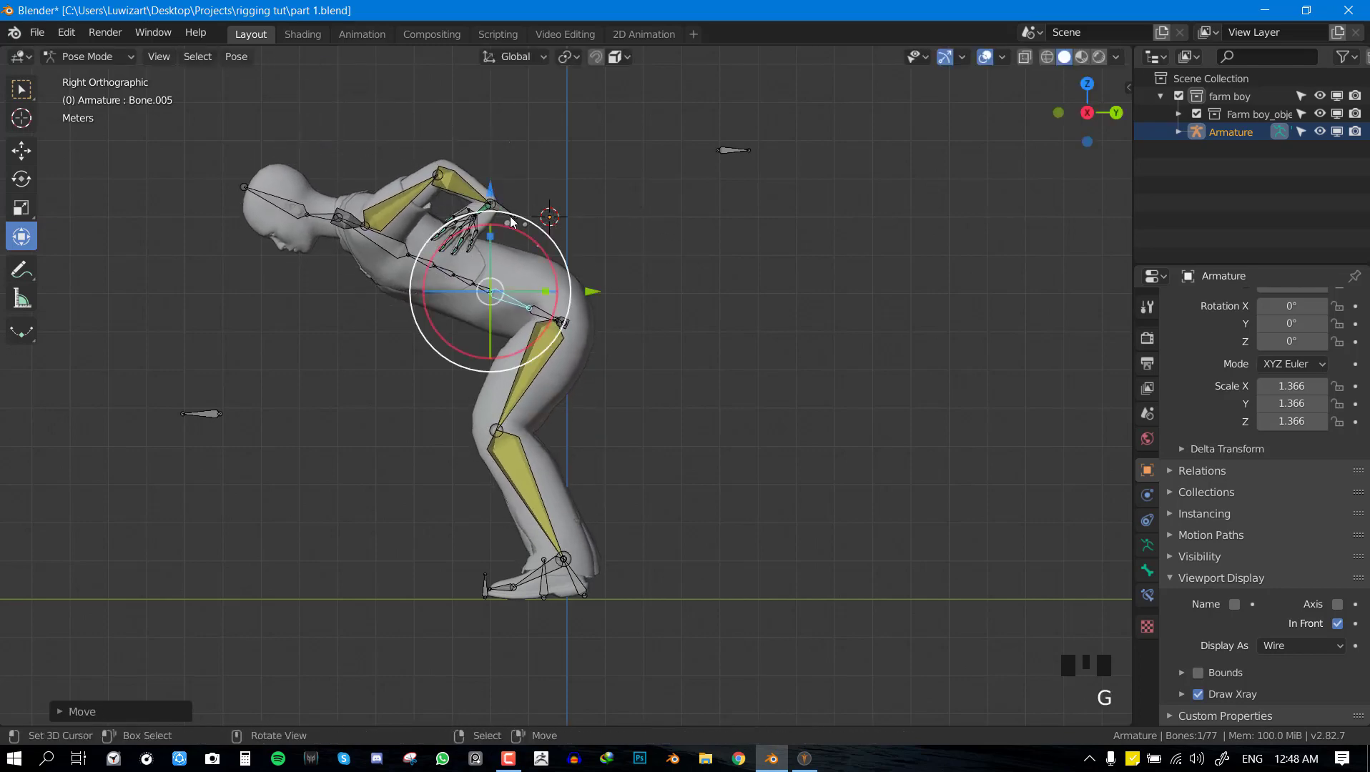
Move the wrist control bone Bone.041 forward and down so the hand hangs below the chest.
left_click(506, 208)
key("g")
left_click(406, 423)
key("g")
left_click(381, 360)
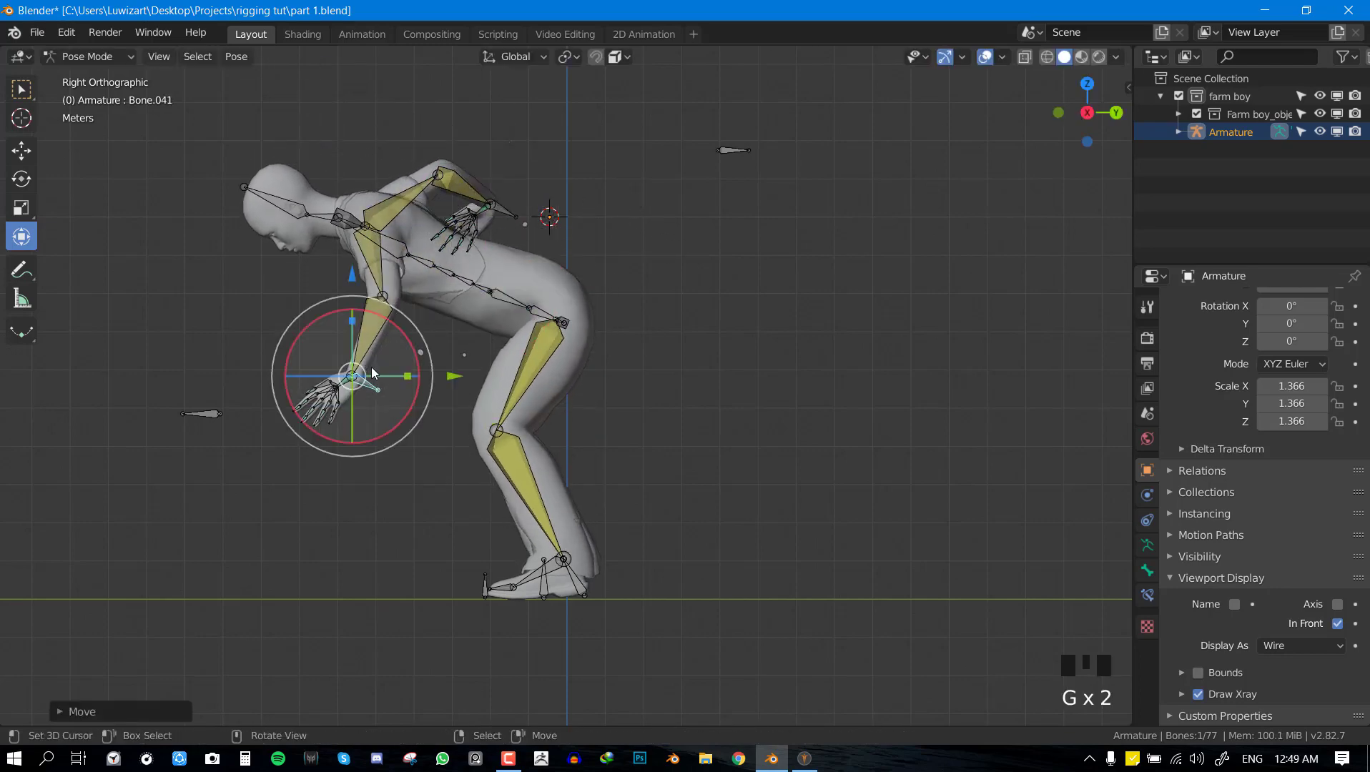
Move the opposite wrist control bone Bone.075 forward and down beside the first hand, and adjust its position in front view.
middle_click_drag(380, 360, 544, 232)
right_click(545, 218)
key("g")
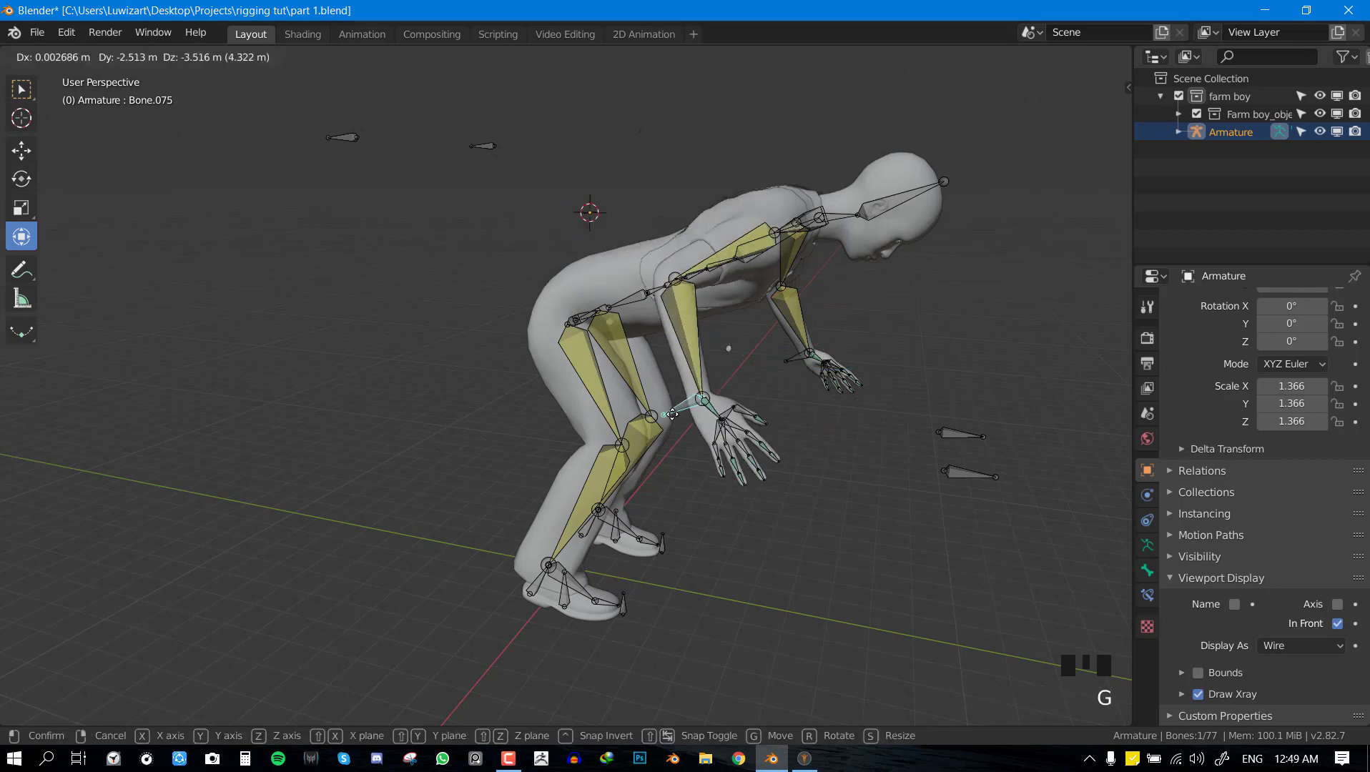
left_click(718, 474)
key("KP_4")
key("KP_1")
key("KP_3")
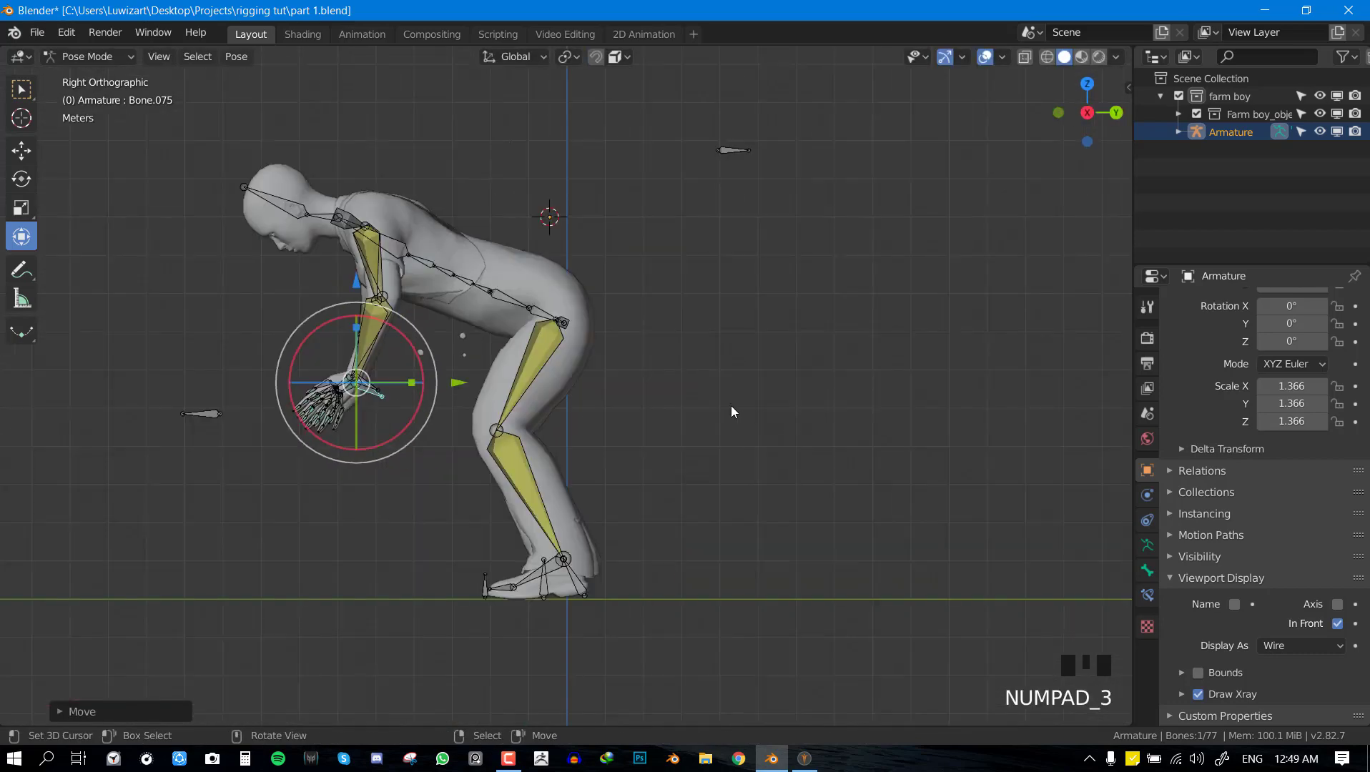
key("KP_1")
key("g")
left_click(641, 455)
Move the wrist control bone Bone.041 1 m along X, and reposition it inward in front view to match the other hand.
middle_click_drag(779, 381, 715, 423)
right_click(734, 441)
key("g")
key("x")
key("1")
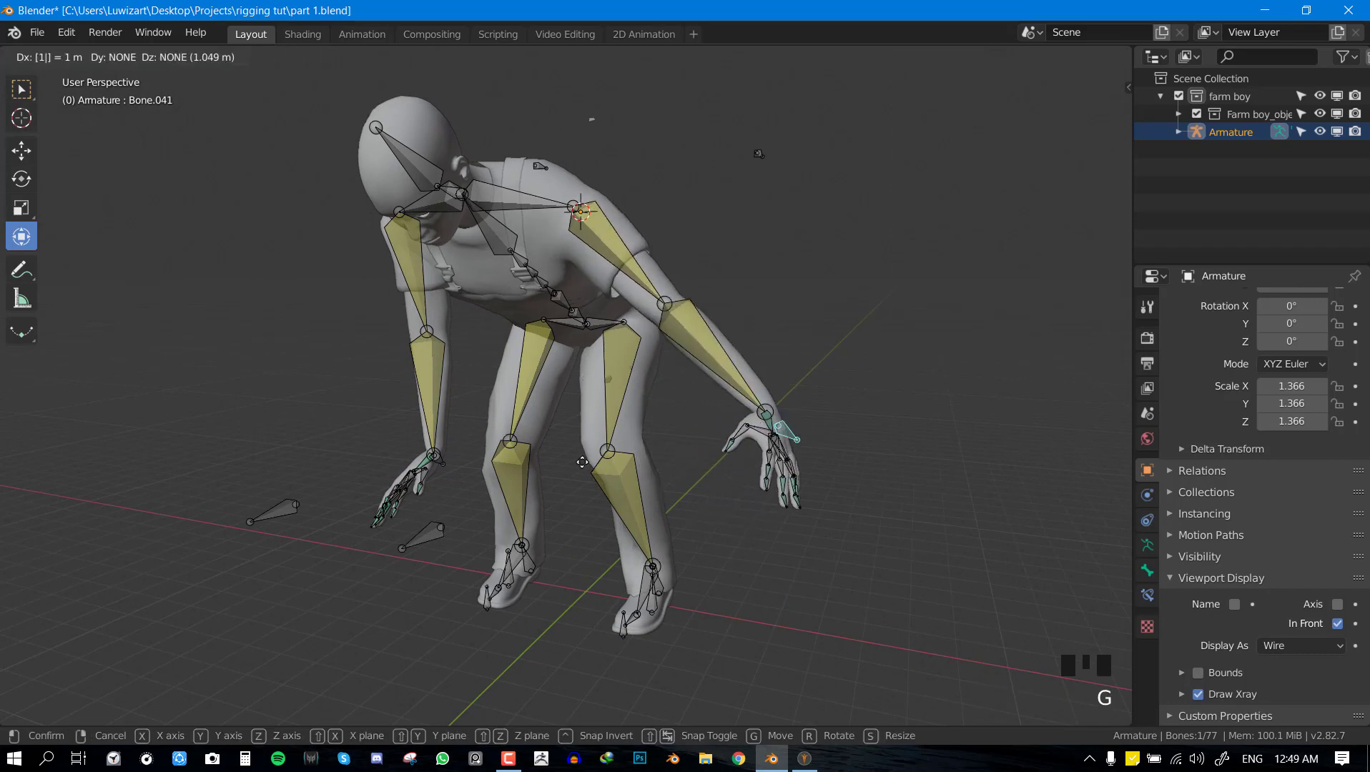
key("Return")
key("KP_1")
key("g")
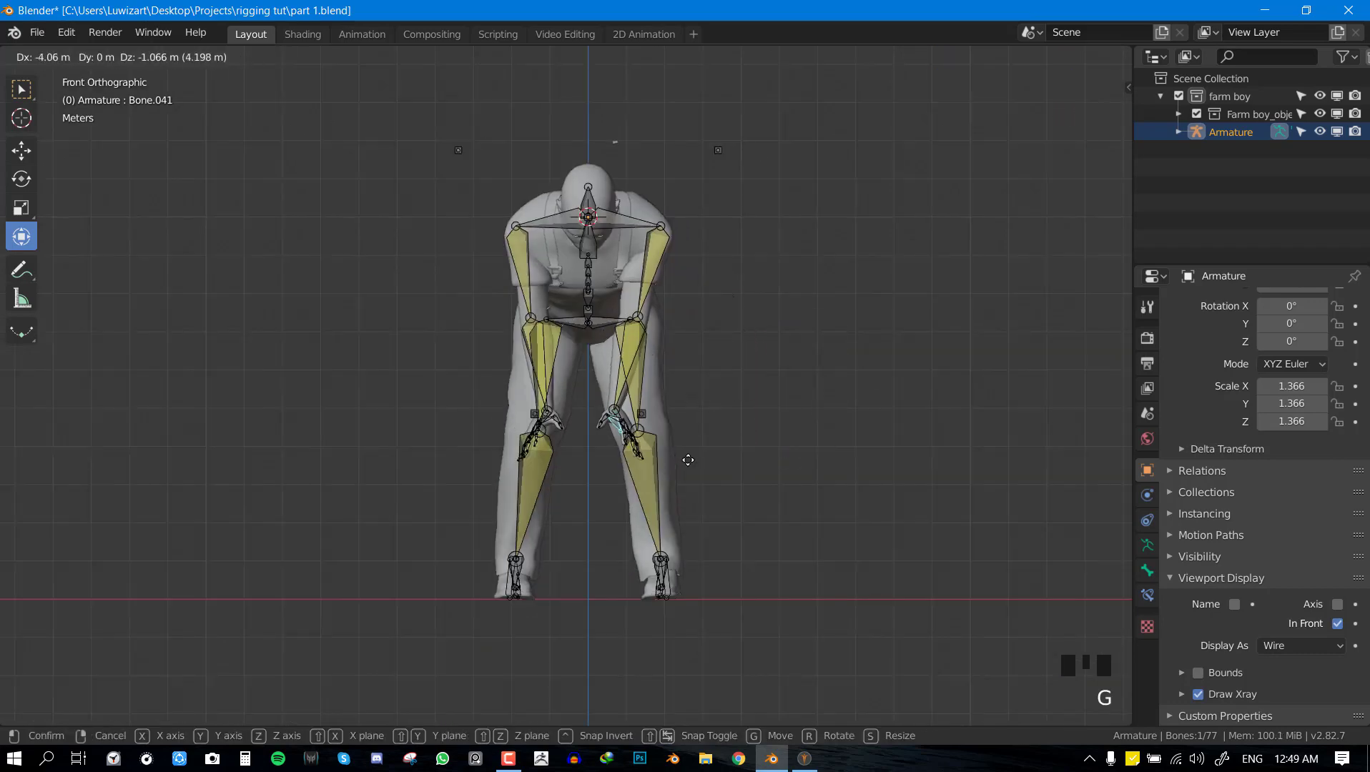
left_click(683, 404)
Rotate and lower the spine bone Bone.005 in side view to deepen the character's forward bend.
key("KP_3")
right_click(509, 320)
key("r")
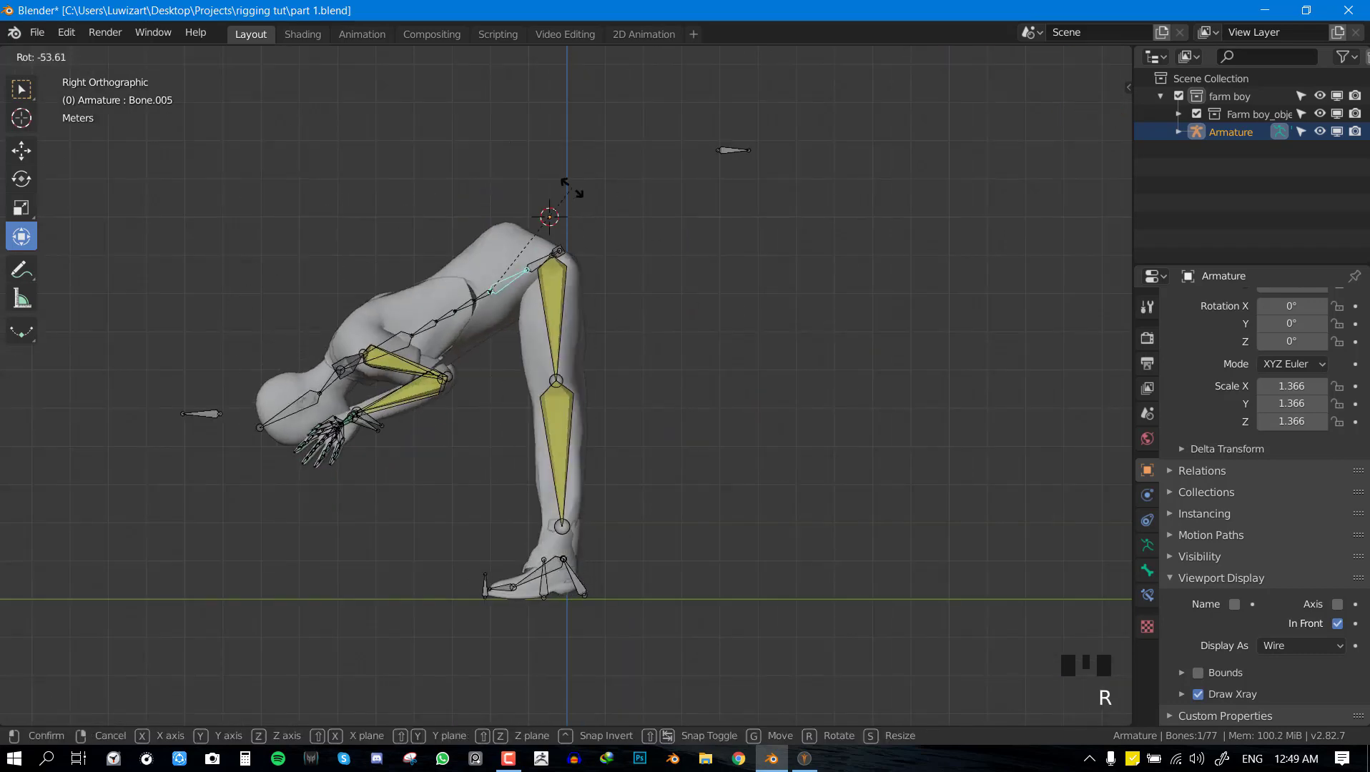
left_click(615, 286)
key("g")
left_click(616, 310)
Move the wrist control bone Bone.041 further down and forward in side view.
right_click(373, 431)
key("g")
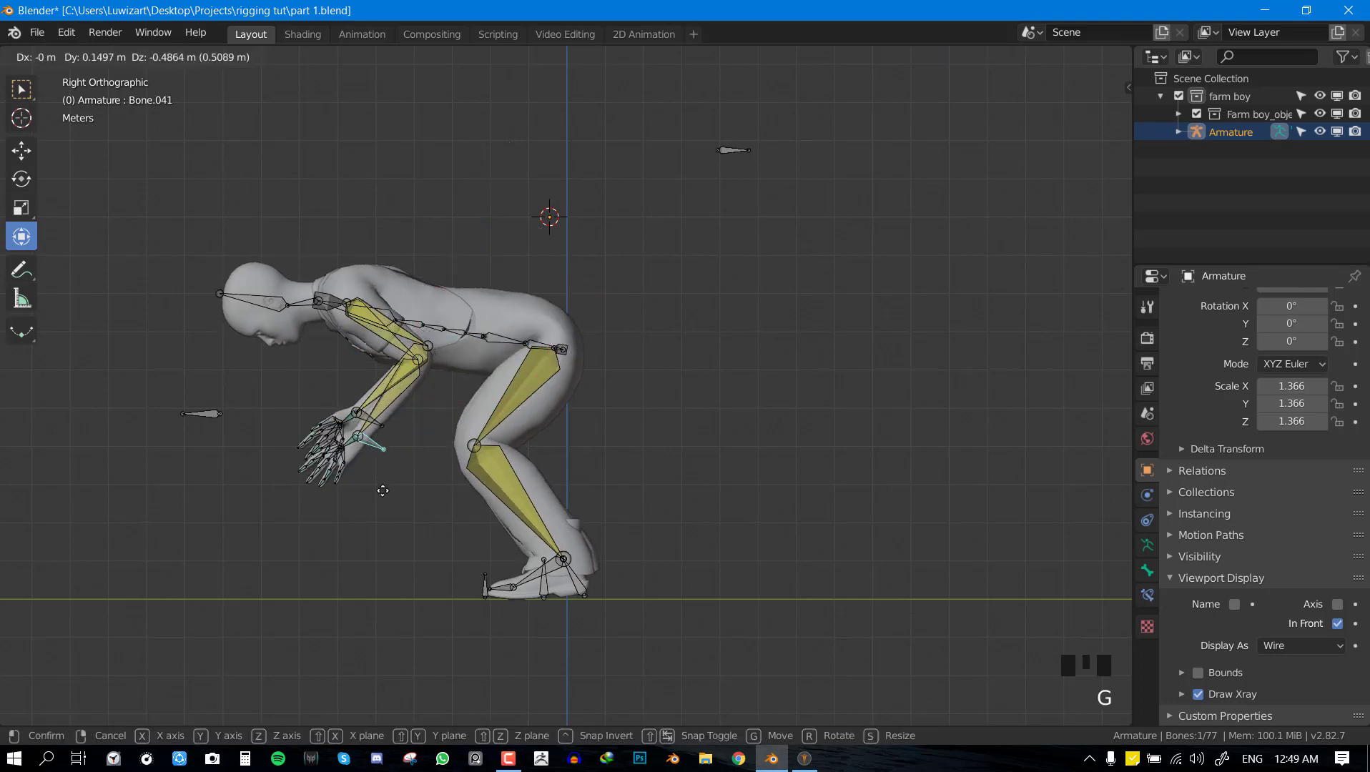
left_click(314, 486)
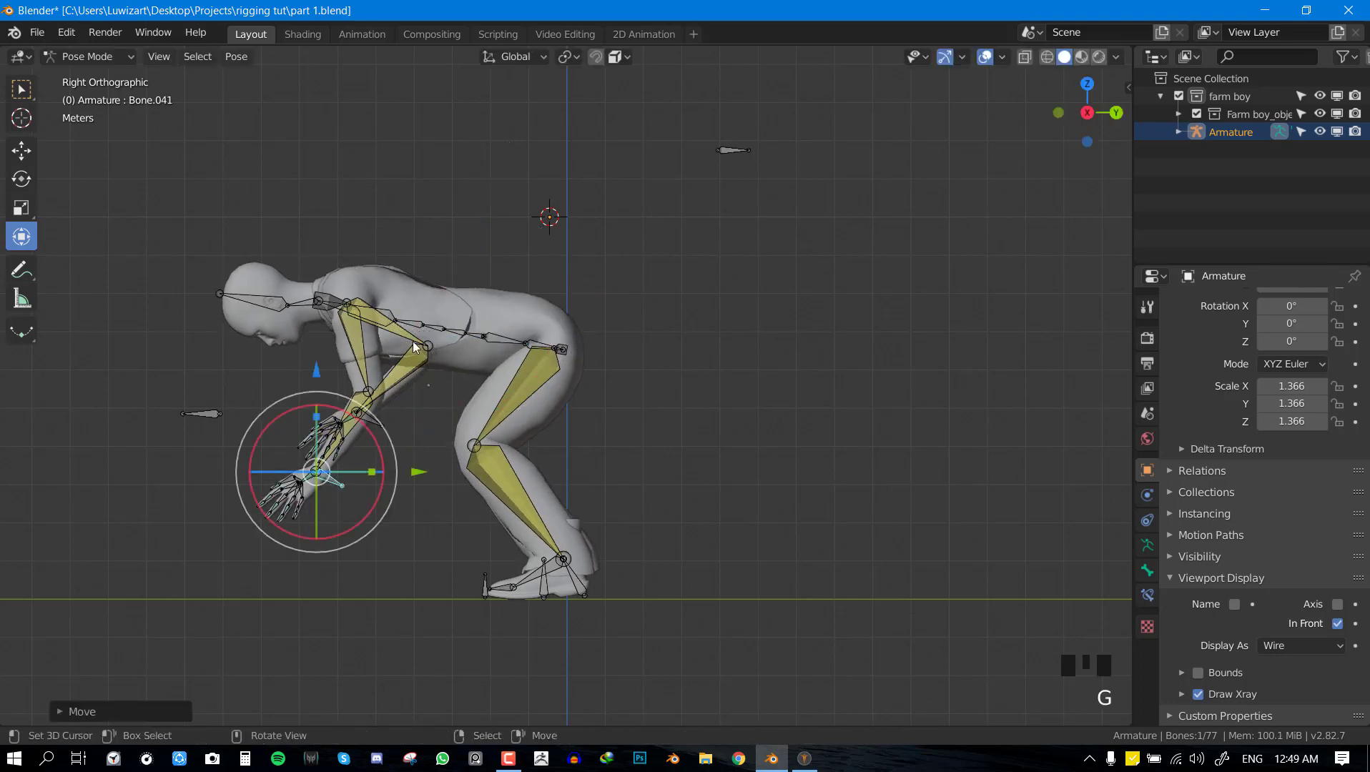
Curl the torso forward in side view by rotating a mid-spine bone and the lower spine bone Bone.005.
right_click(454, 331)
key("r")
left_click(542, 291)
right_click(497, 323)
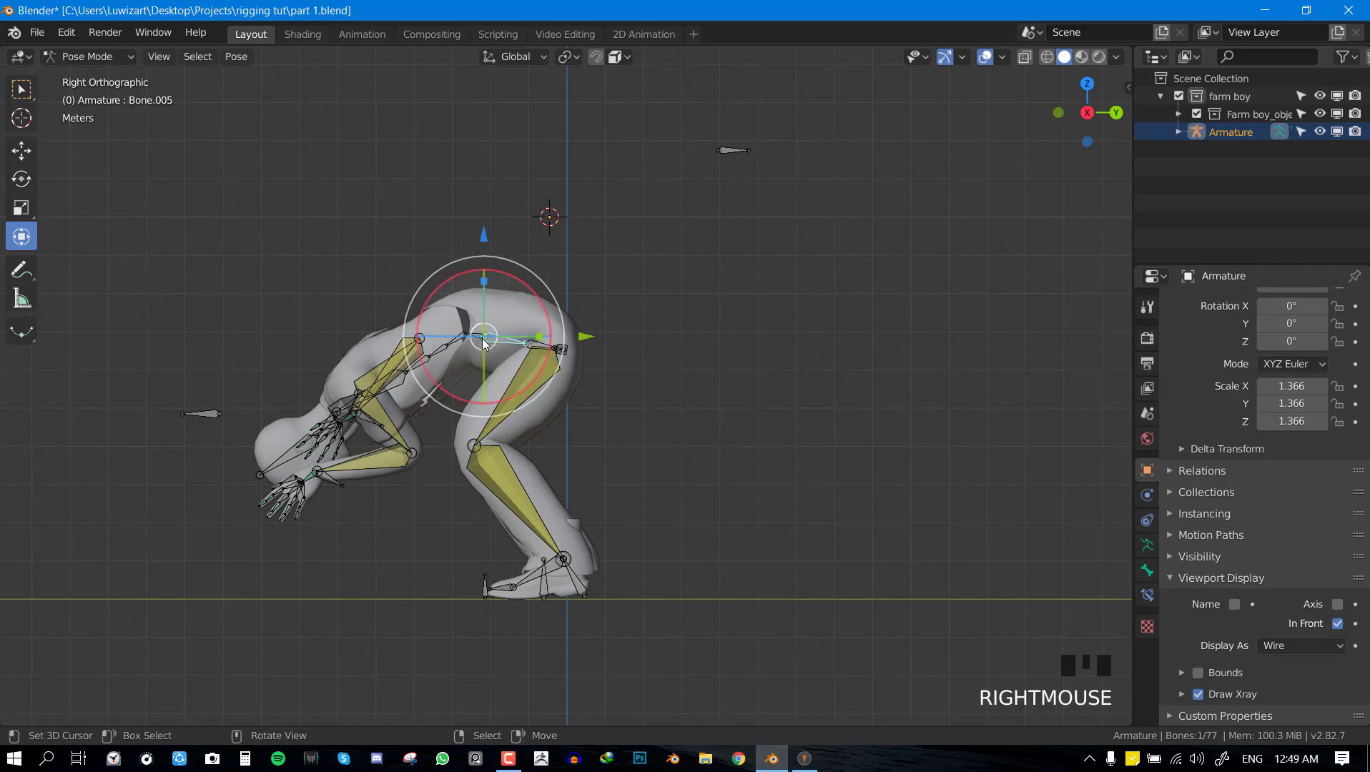
key("r")
left_click(536, 313)
Reset all bones to the rest pose and return the armature to Object Mode in front view.
key("a")
key("alt+r")
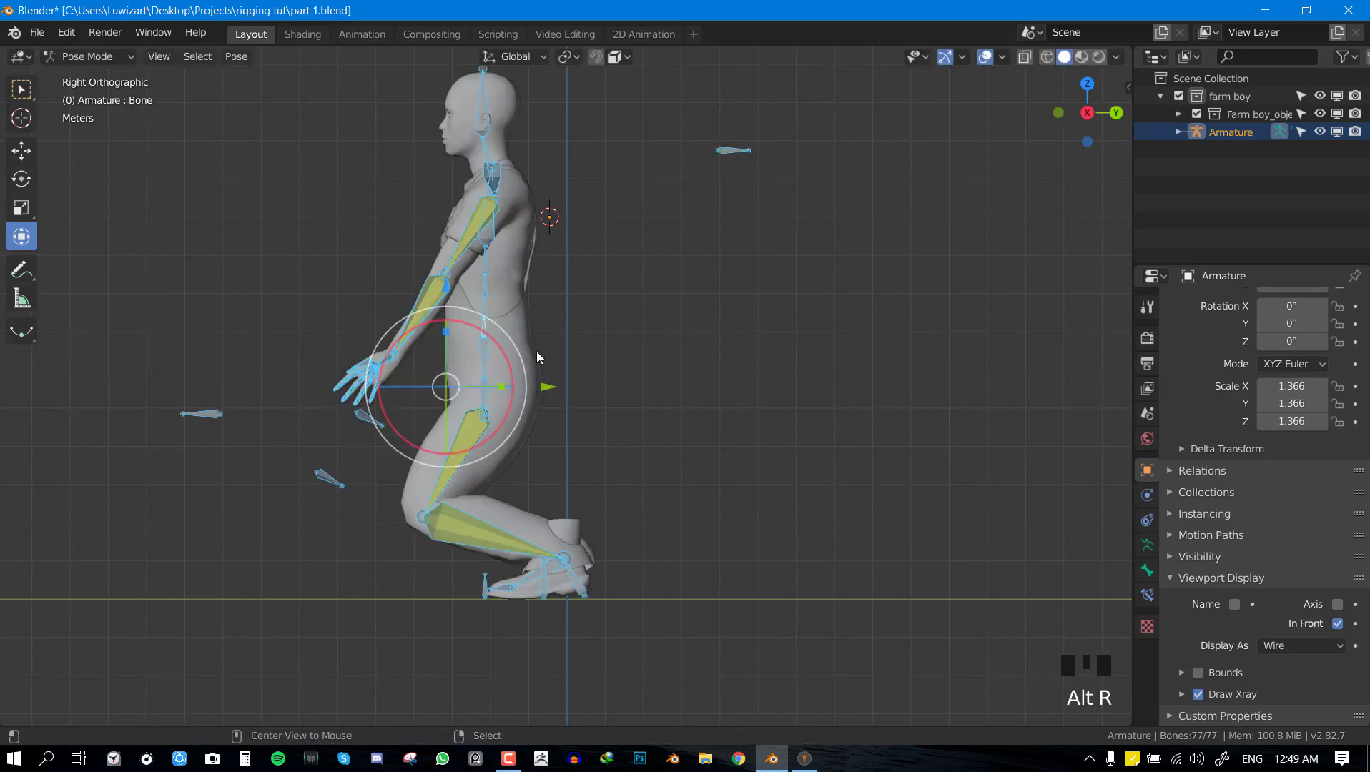
key("KP_1")
middle_click_drag(560, 397, 606, 606, "shift")
key("alt+a")
key("ctrl+Tab")
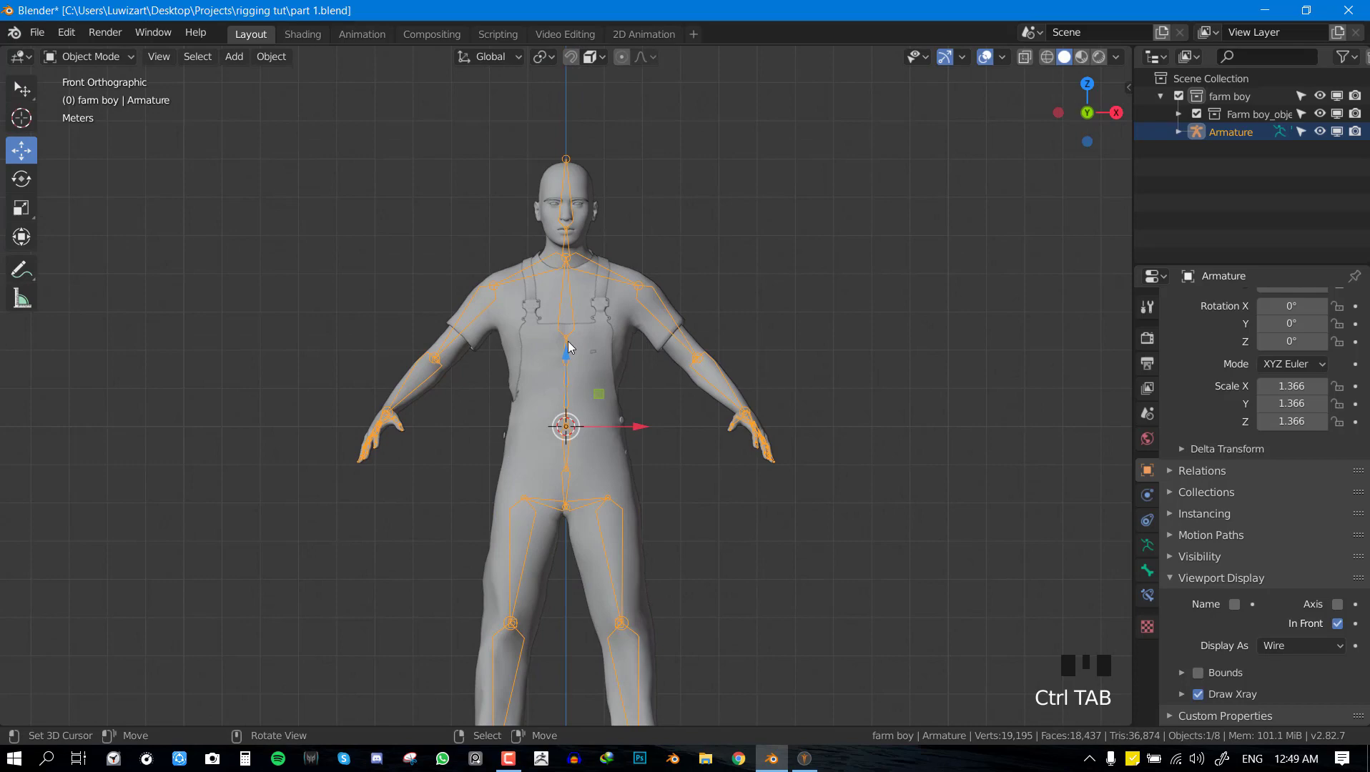
middle_click_drag(567, 342, 515, 418, "shift")
scroll(625, 565, "up", 4)
middle_click_drag(625, 571, 638, 278, "shift")
scroll(528, 353, "down", 1)
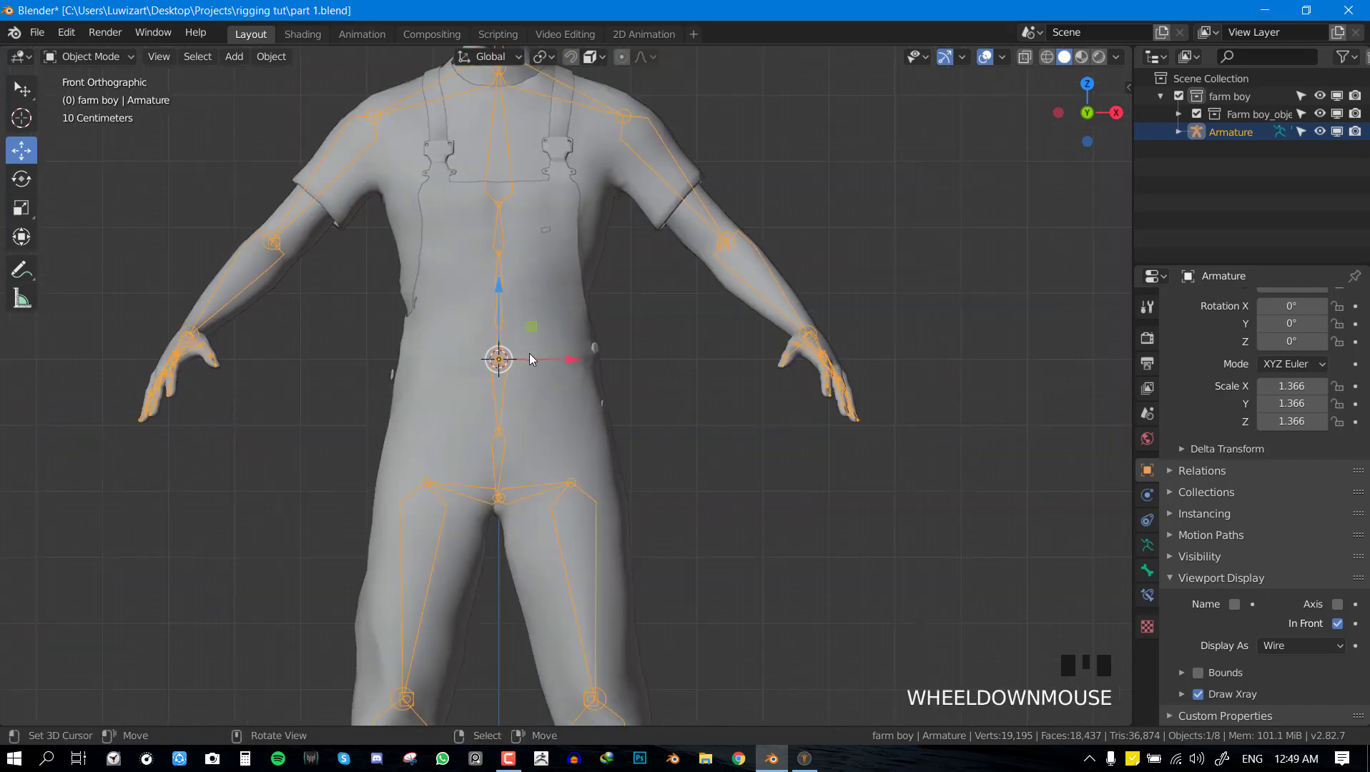
Test the waist deformation in Pose Mode with a front-view rotation of the lower spine bone Bone.005.
key("ctrl+Tab")
left_click(493, 404)
key("r")
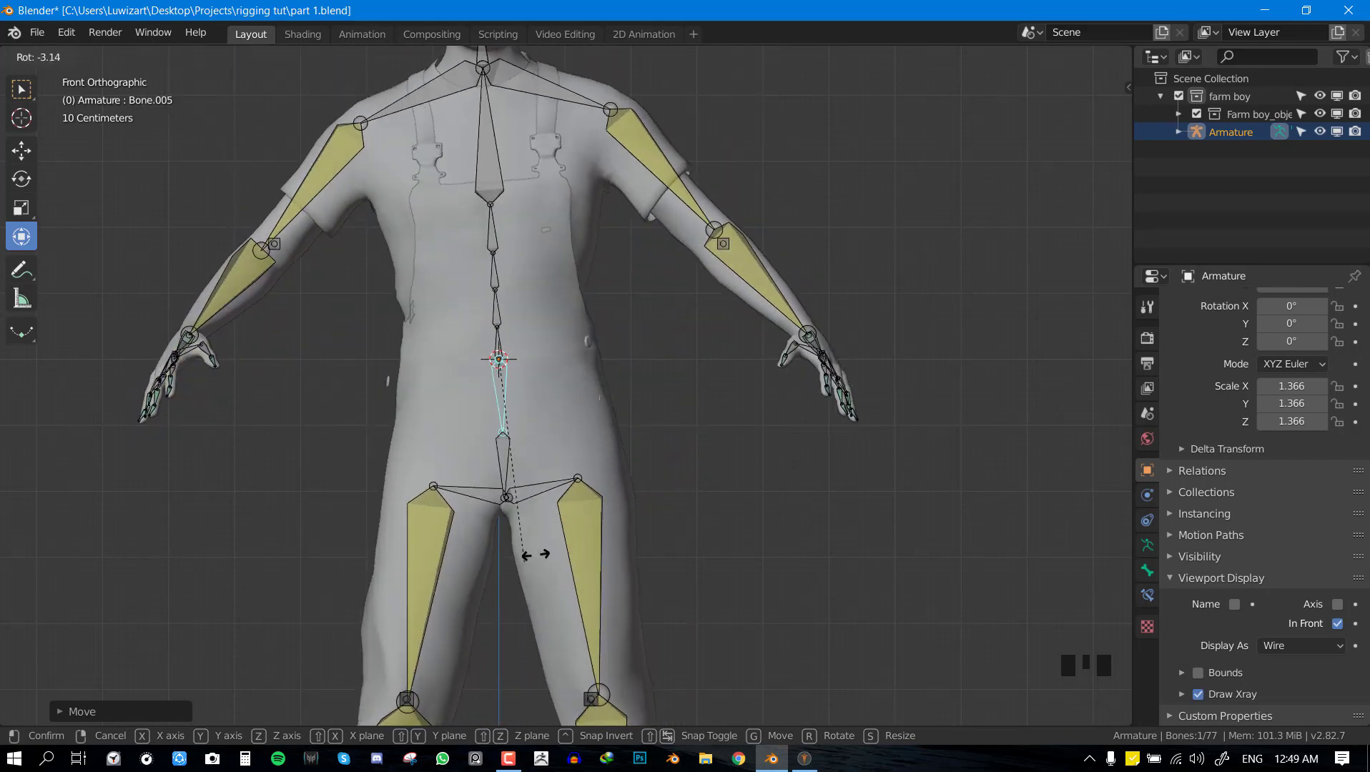
key("Escape")
Select the linked geometry of the three side buttons on the jumper mesh in Edit Mode.
key("ctrl+Tab")
right_click(605, 416)
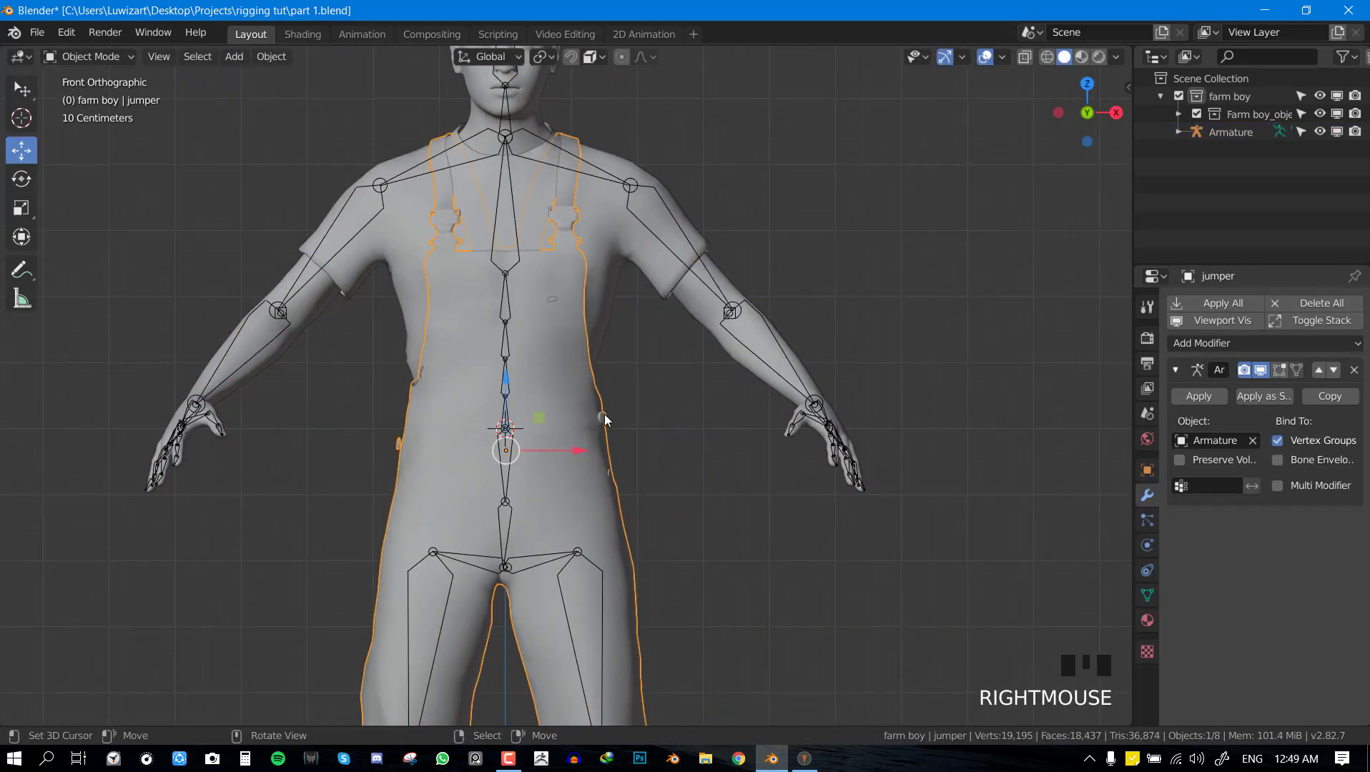
key("Tab")
key("alt+a")
middle_click_drag(612, 429, 615, 465)
scroll(640, 455, "up", 2)
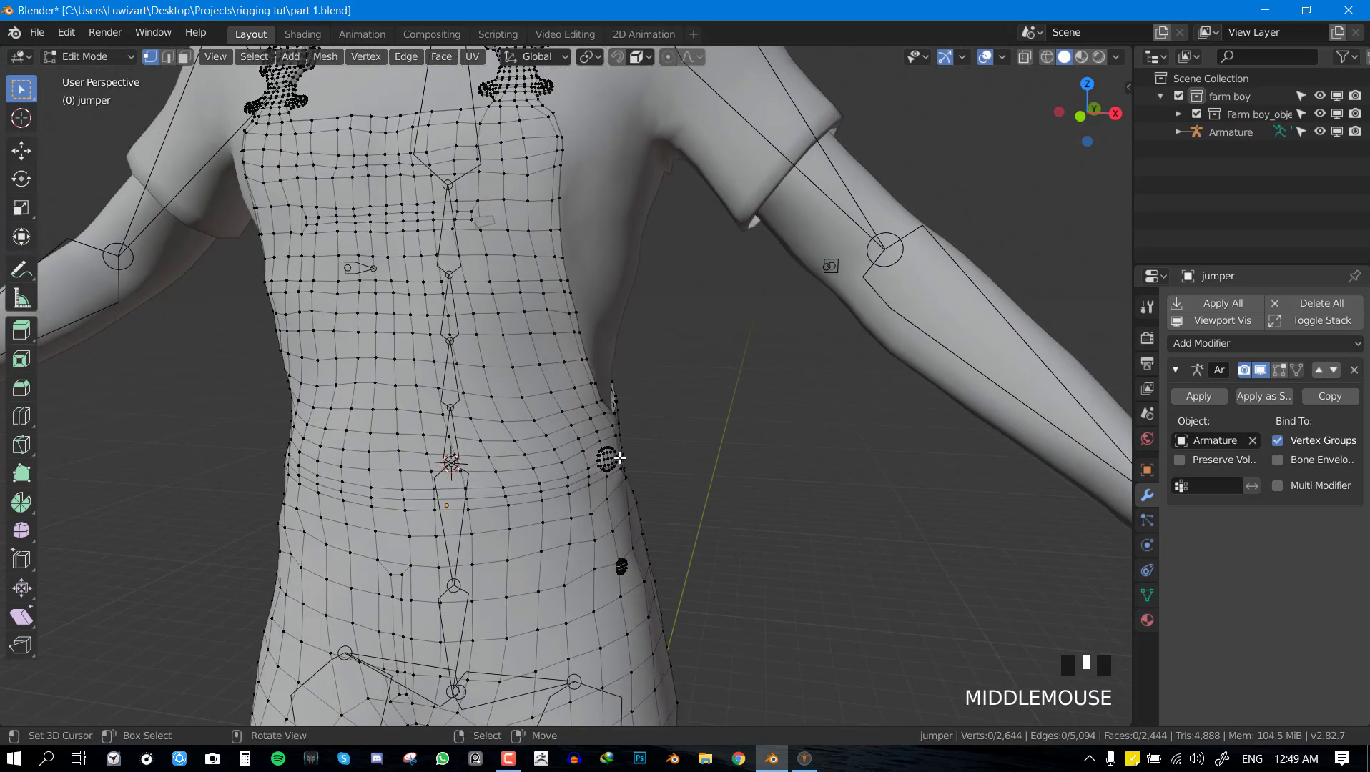
key("l")
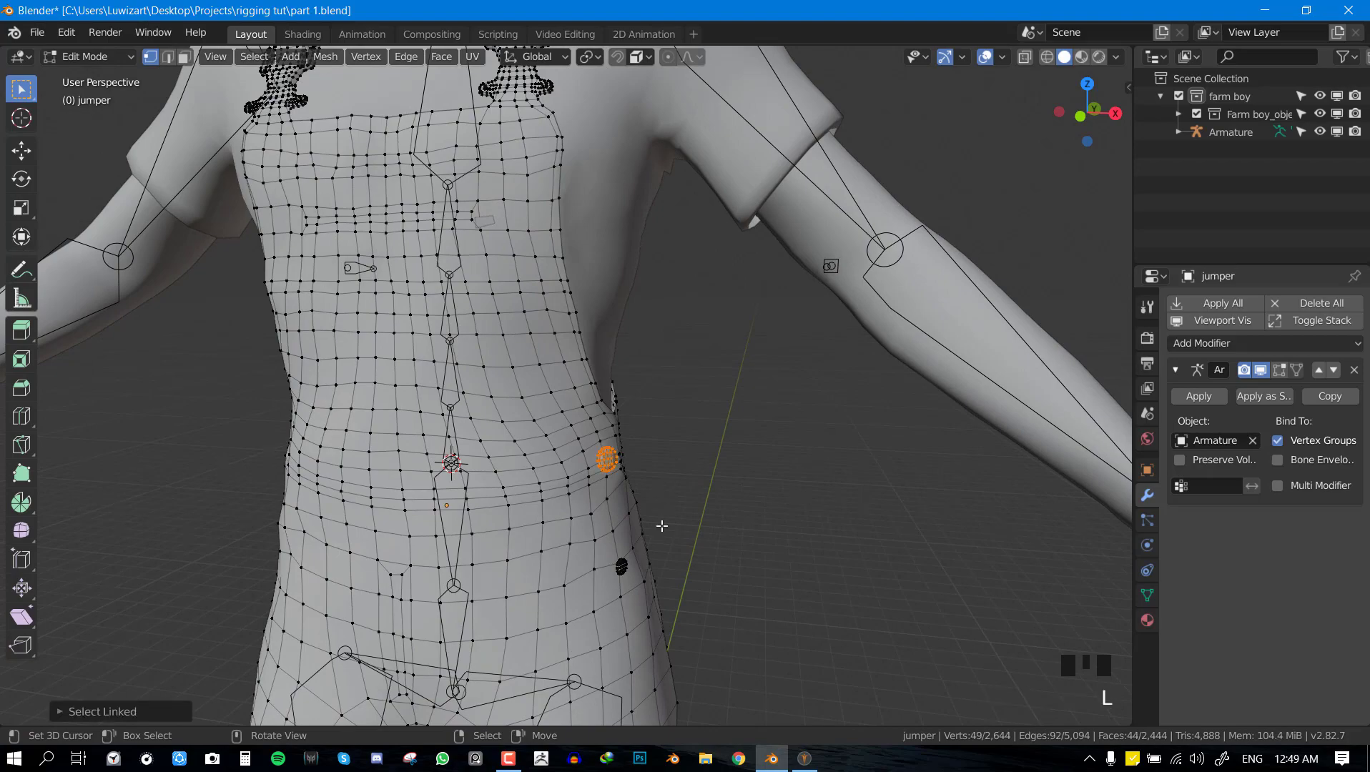
key("l")
middle_click_drag(624, 570, 493, 511)
key("l")
scroll(543, 504, "down", 2)
scroll(515, 515, "up", 2)
scroll(494, 511, "up", 4)
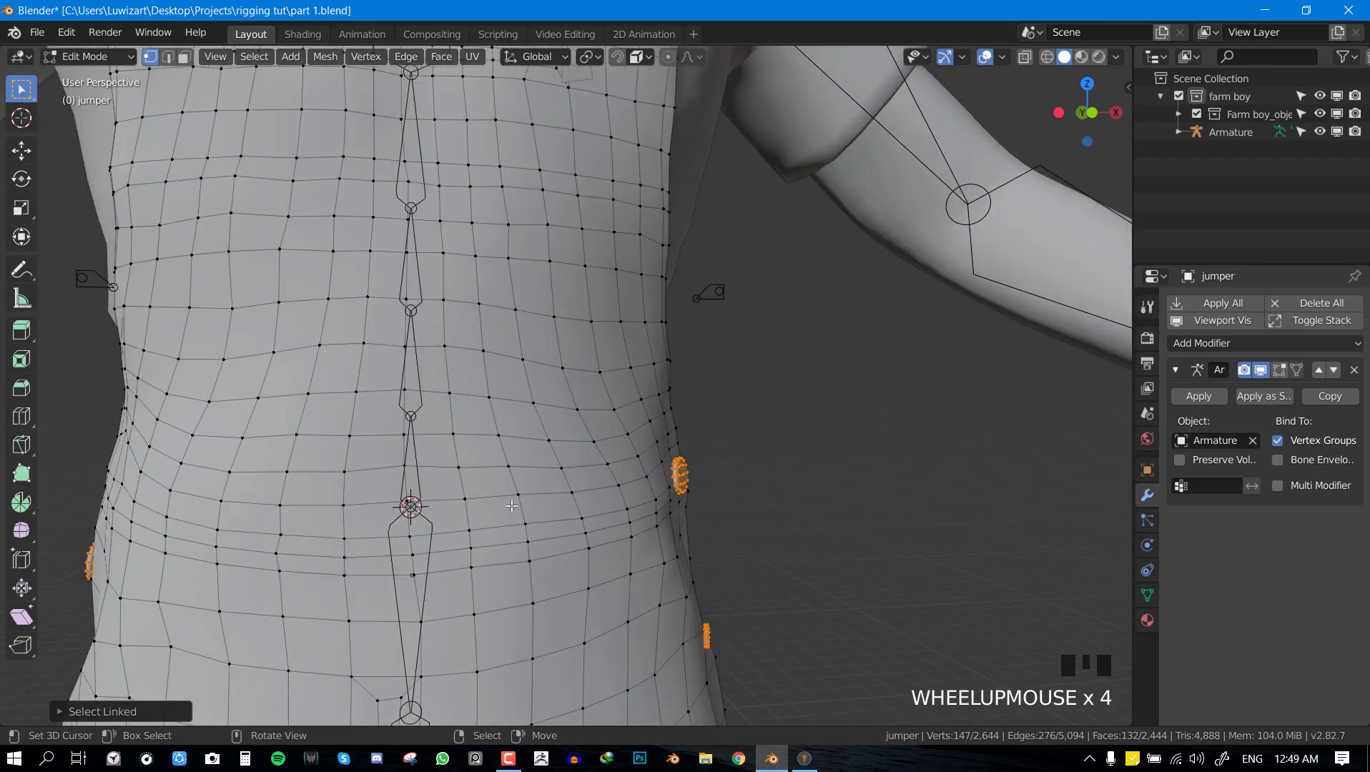
scroll(380, 521, "down", 4)
middle_click_drag(380, 521, 594, 455)
scroll(573, 468, "up", 2)
scroll(573, 469, "down", 3)
scroll(594, 455, "up", 2)
Separate the selected buttons from the jumper into their own object, select that object in Object Mode and save the file.
key("p")
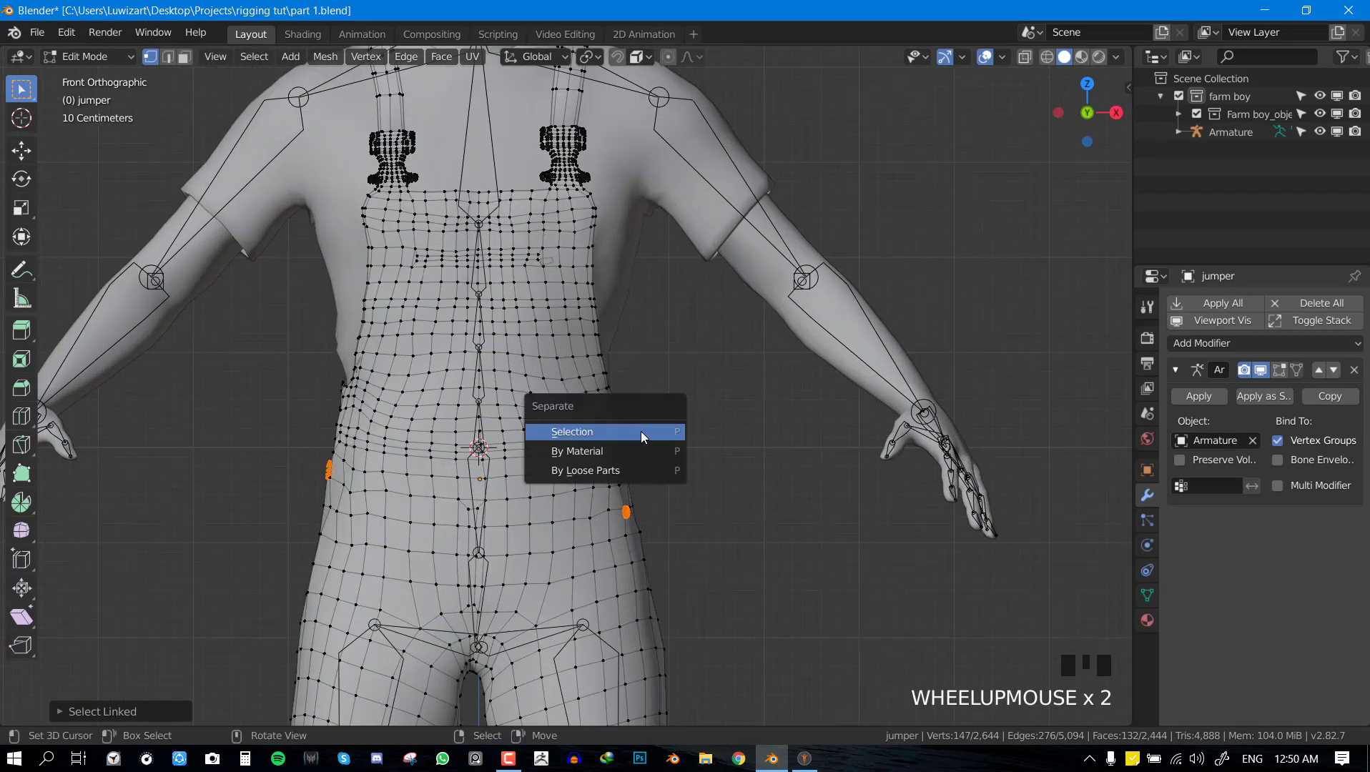
left_click(642, 431)
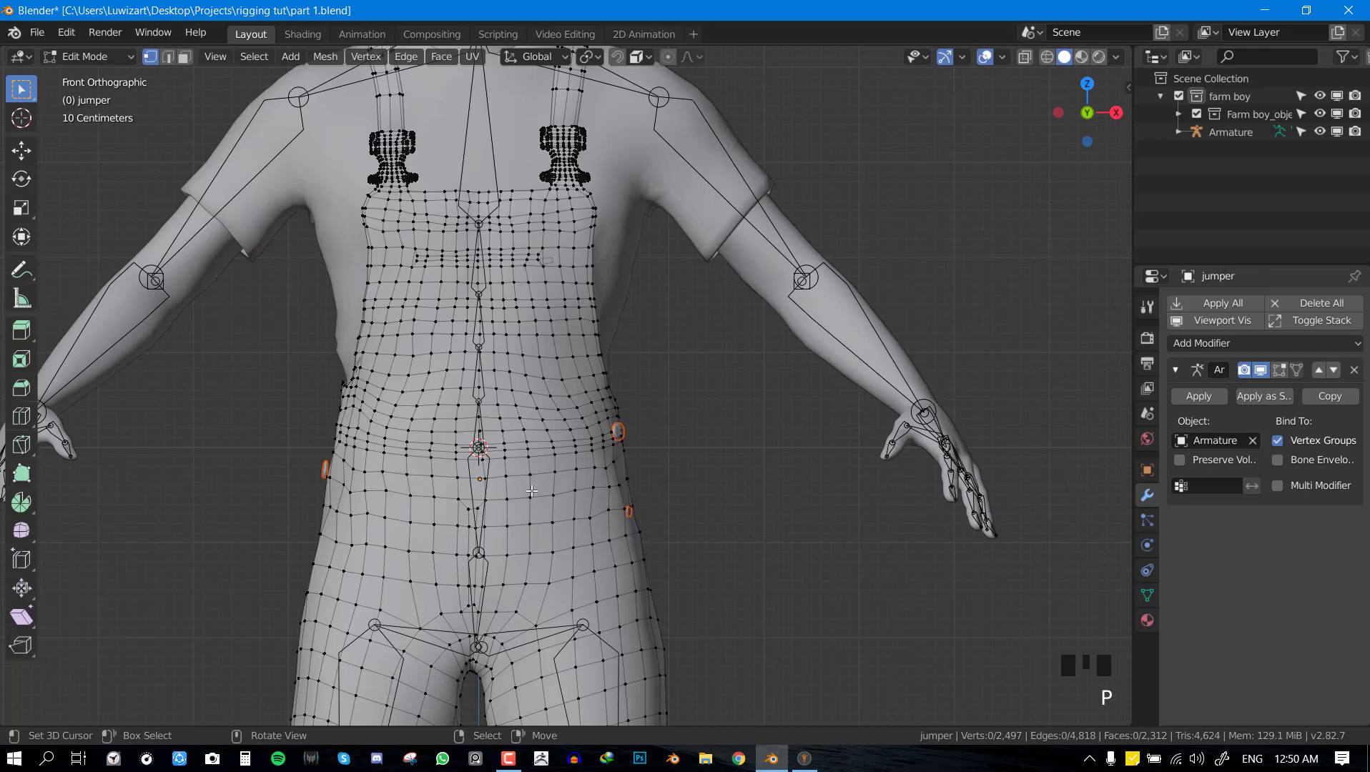
key("Tab")
right_click(629, 438)
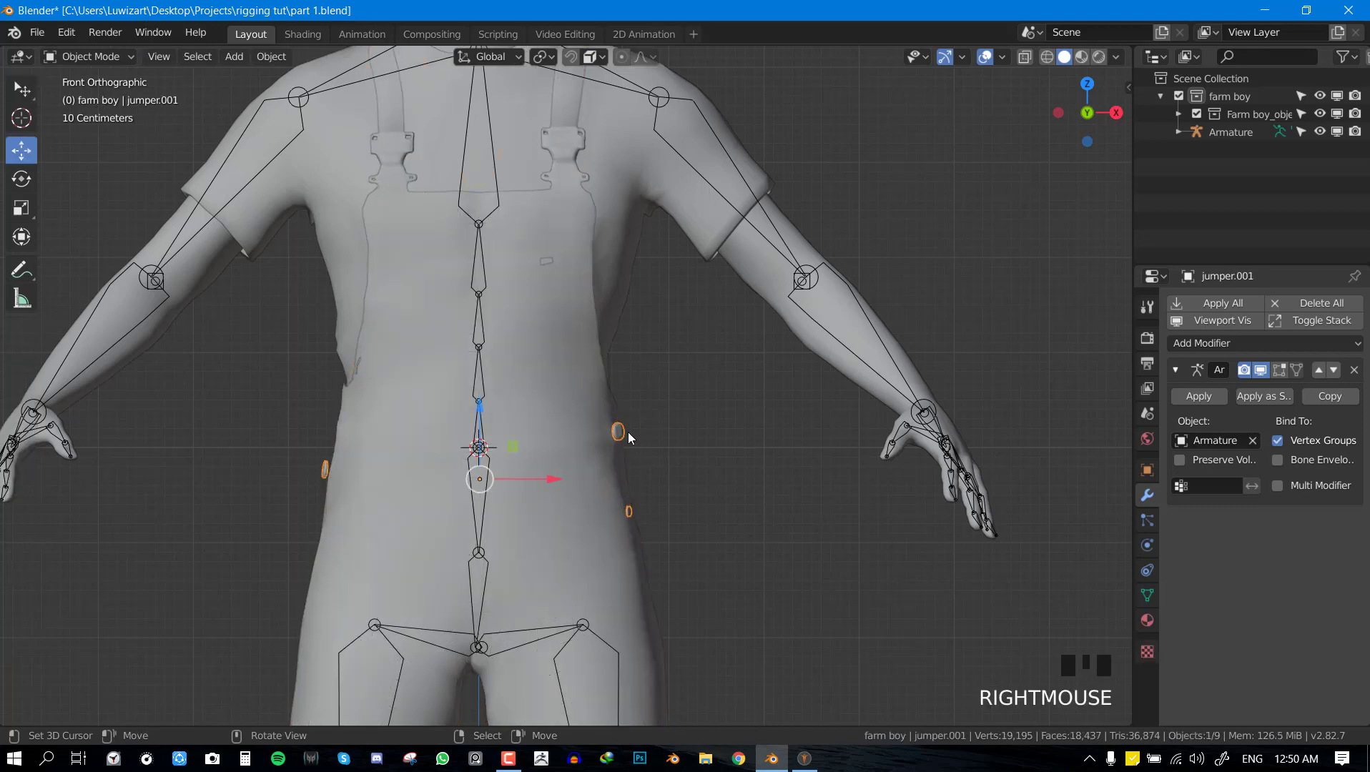
middle_click_drag(631, 439, 647, 452, "shift")
key("ctrl+s")
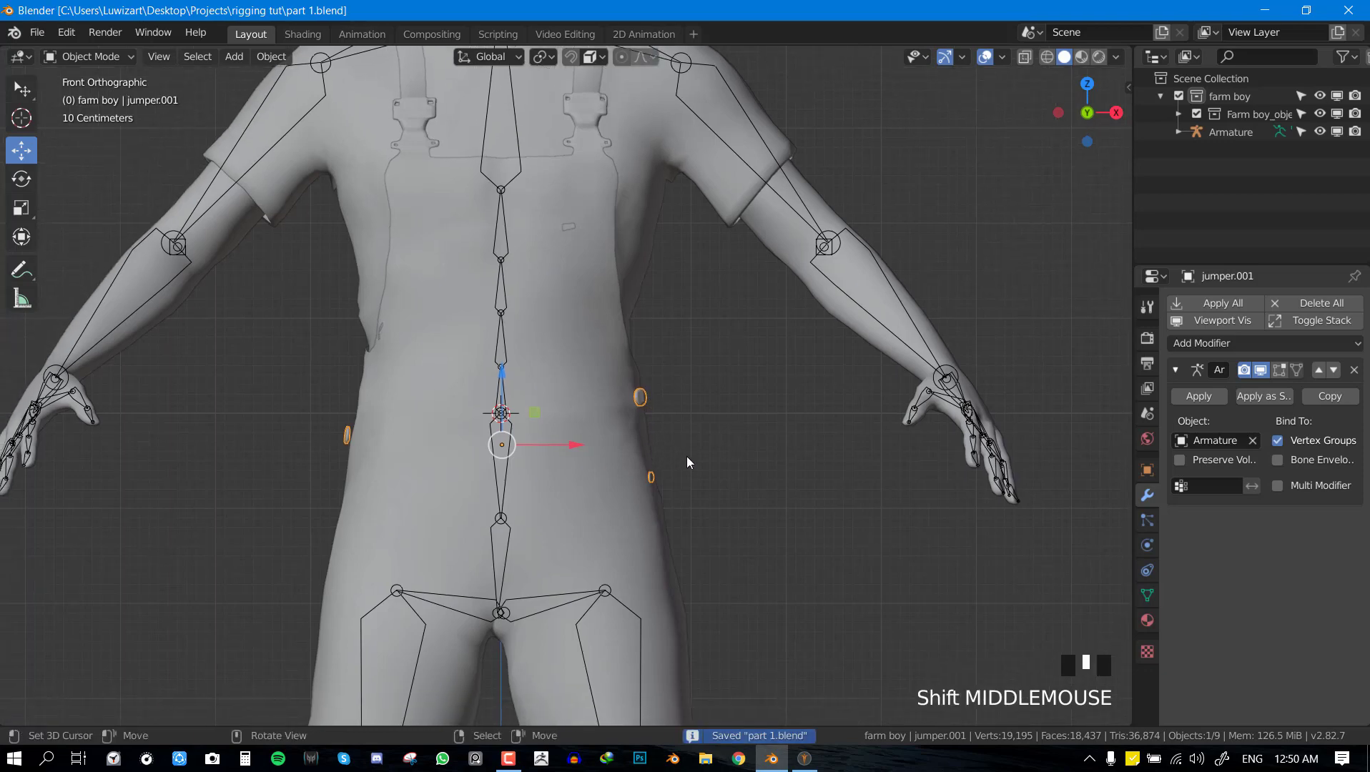
Remove the Armature modifier from the separated buttons object and display its vertex groups.
scroll(685, 456, "up", 2)
scroll(688, 462, "down", 2)
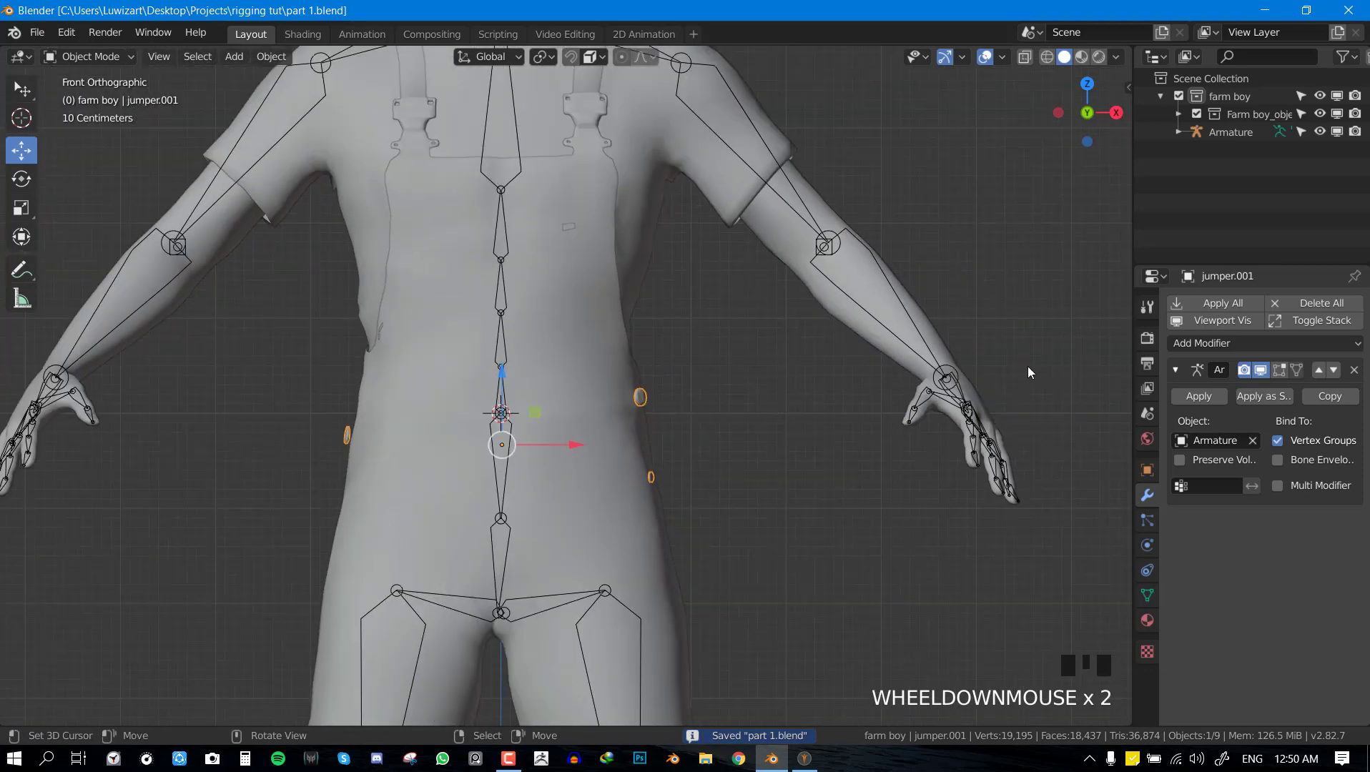
left_click(1354, 370)
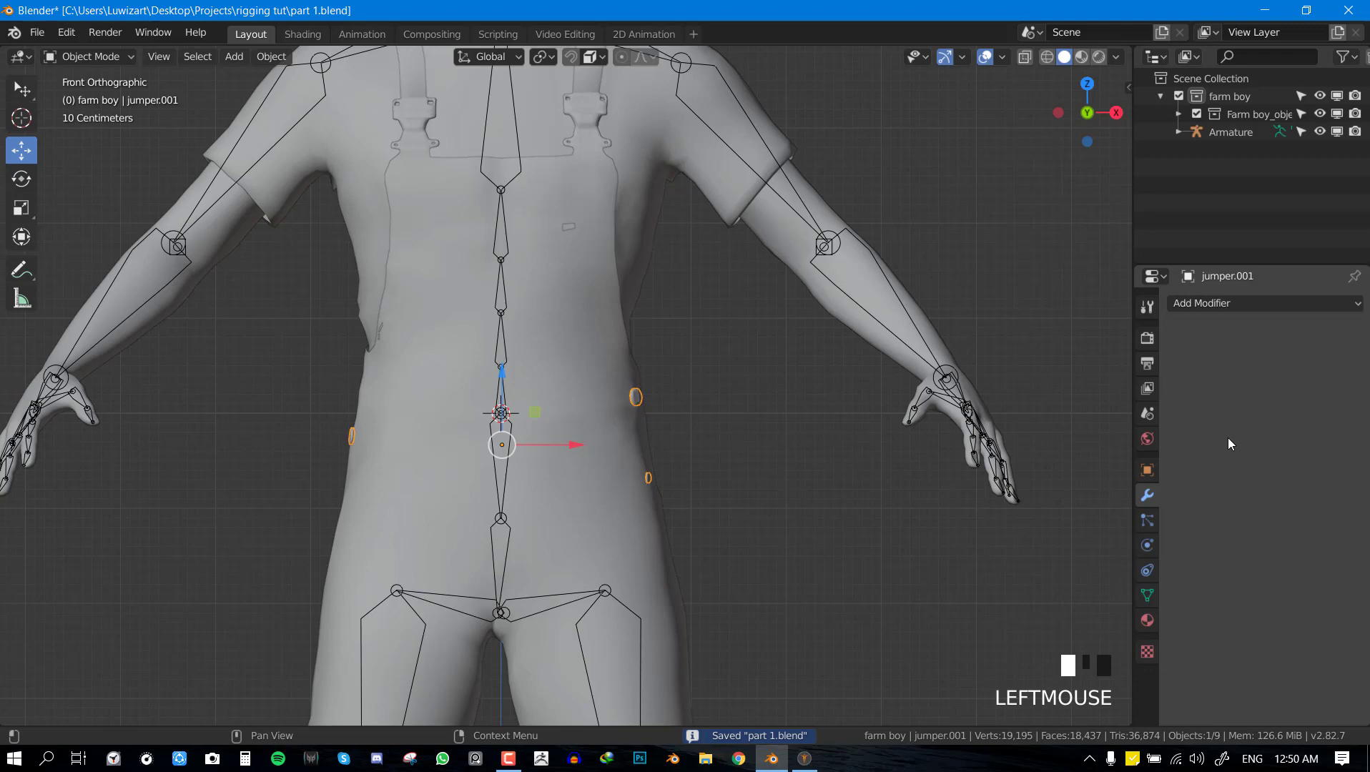
left_click(1147, 595)
key("Tab")
scroll(652, 398, "up", 1)
key("Tab")
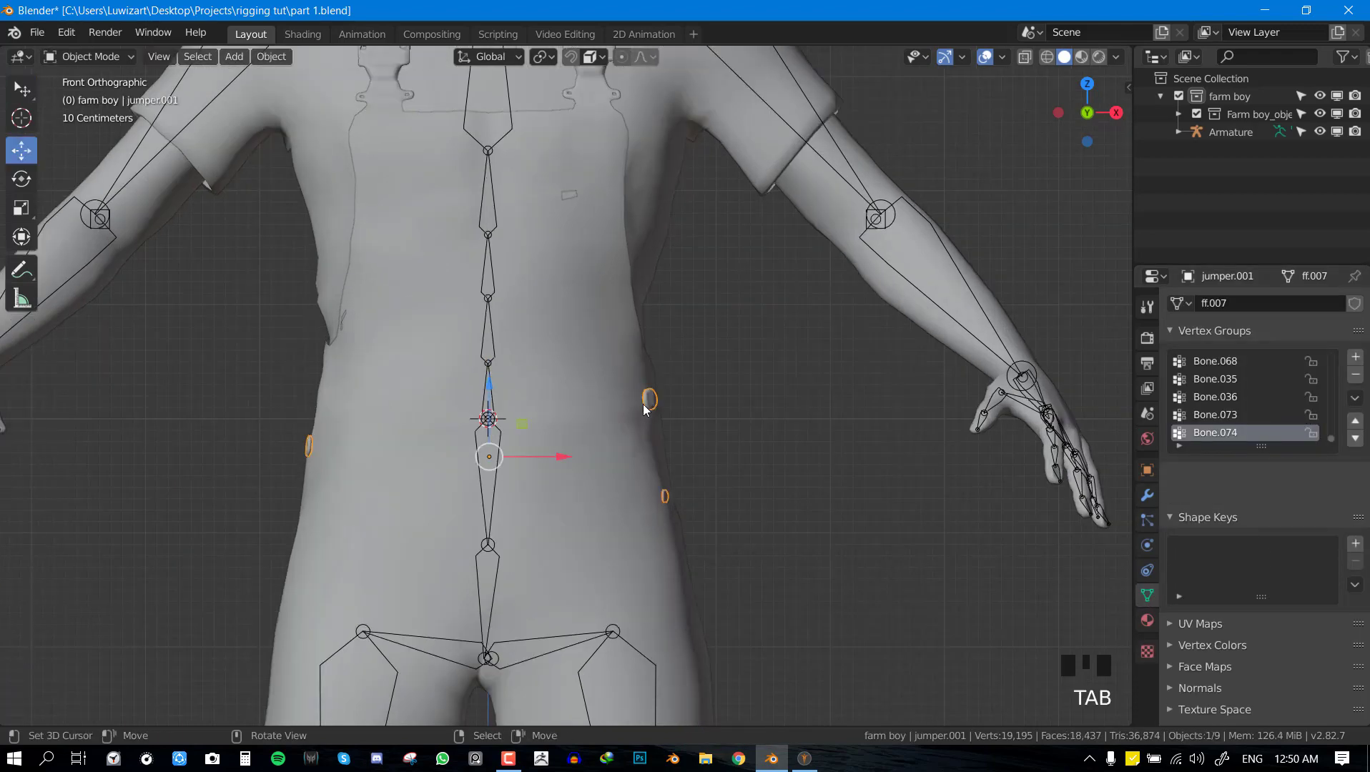
scroll(662, 406, "down", 2)
key("g")
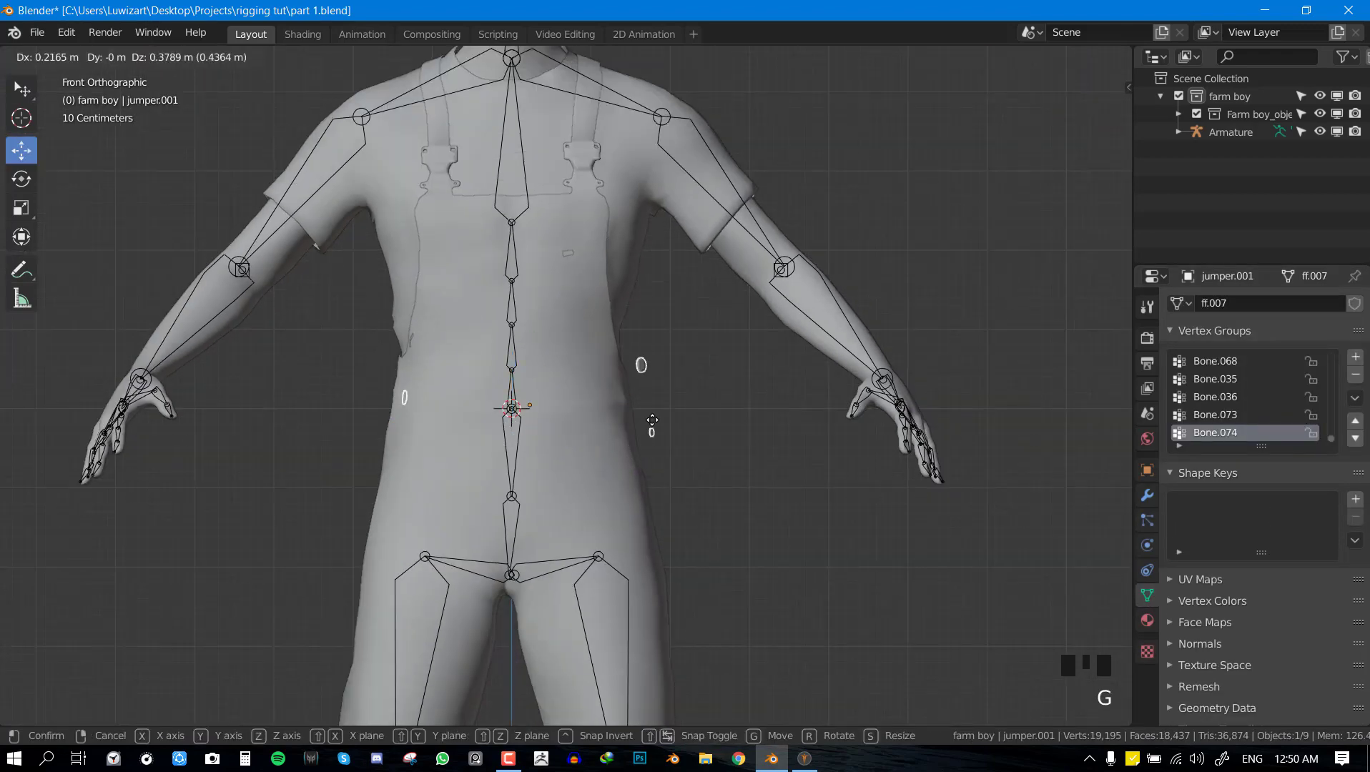
right_click(627, 450)
key("g")
right_click(660, 418)
right_click(629, 394)
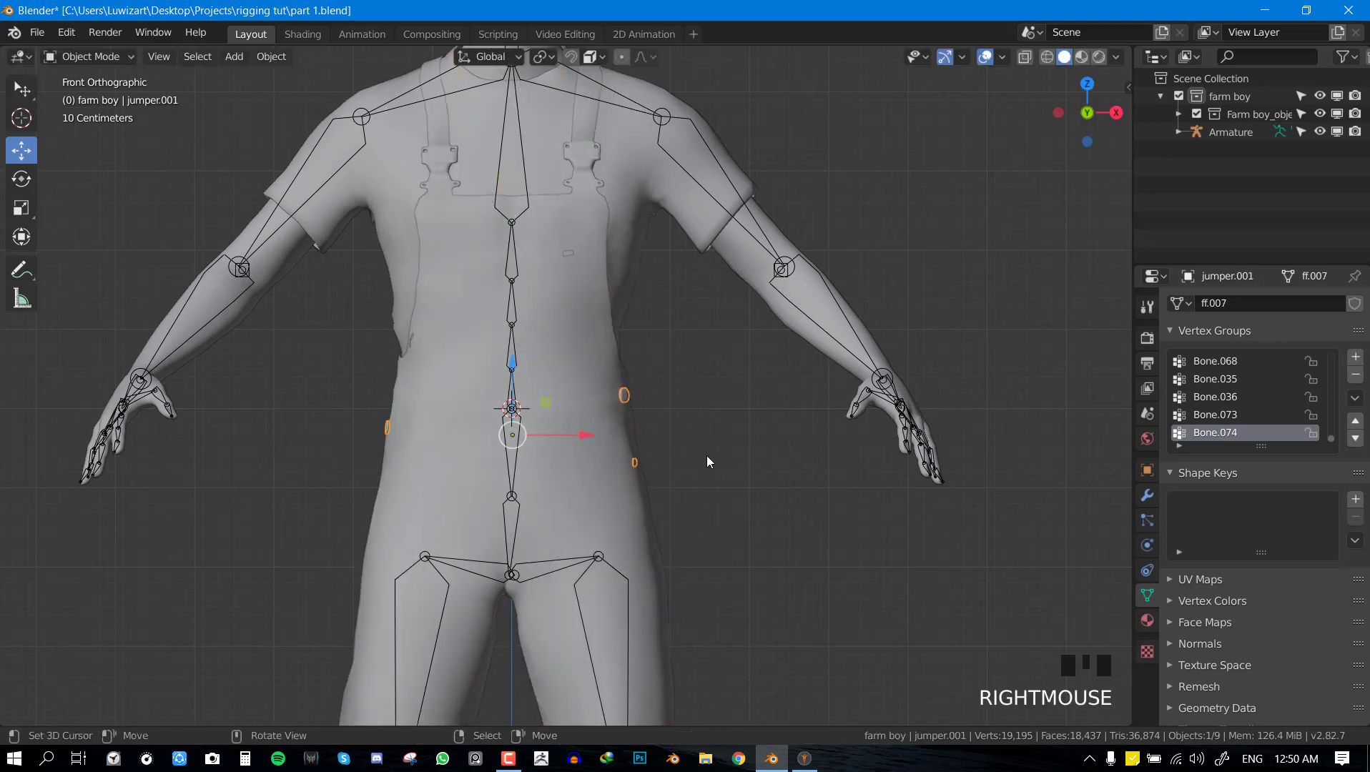
Delete all vertex groups from the separated buttons object.
scroll(726, 458, "up", 2)
left_click(1355, 399)
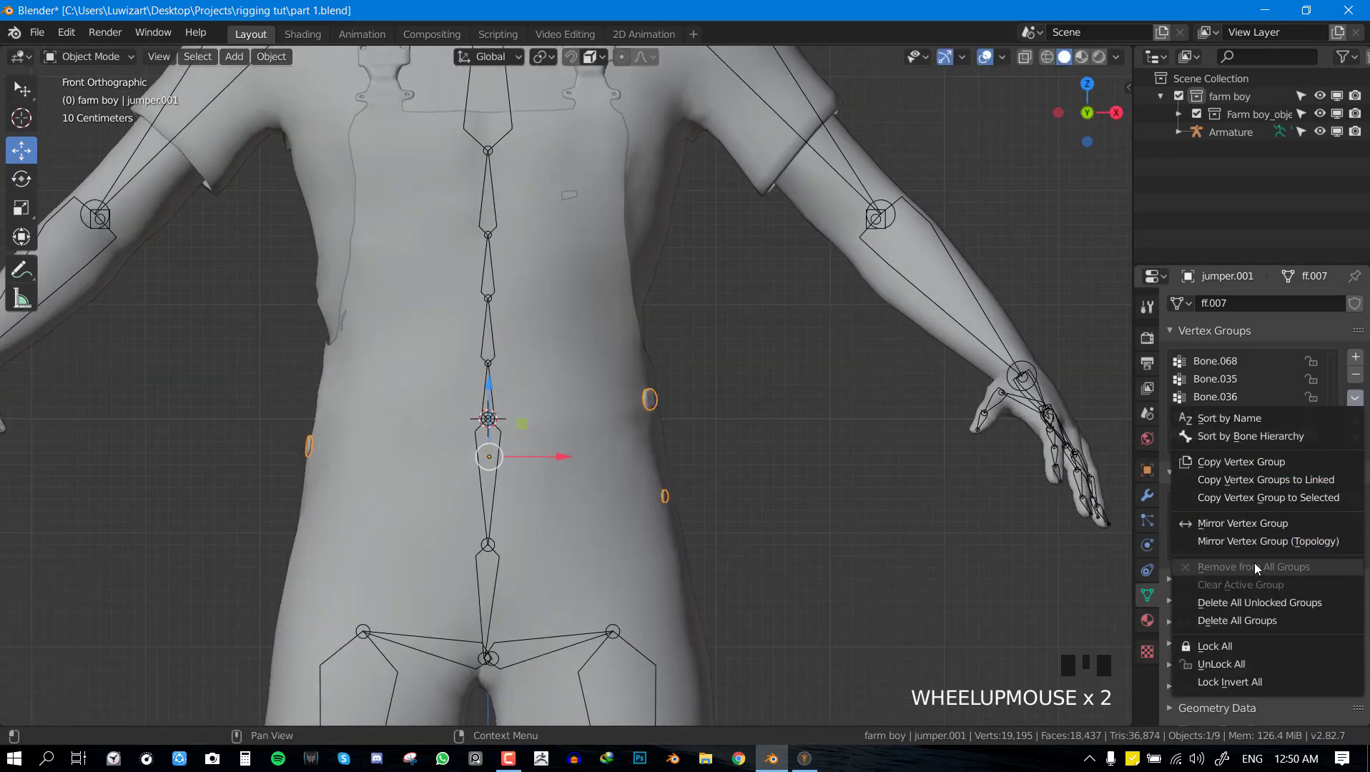
left_click(1244, 620)
scroll(650, 502, "down", 3)
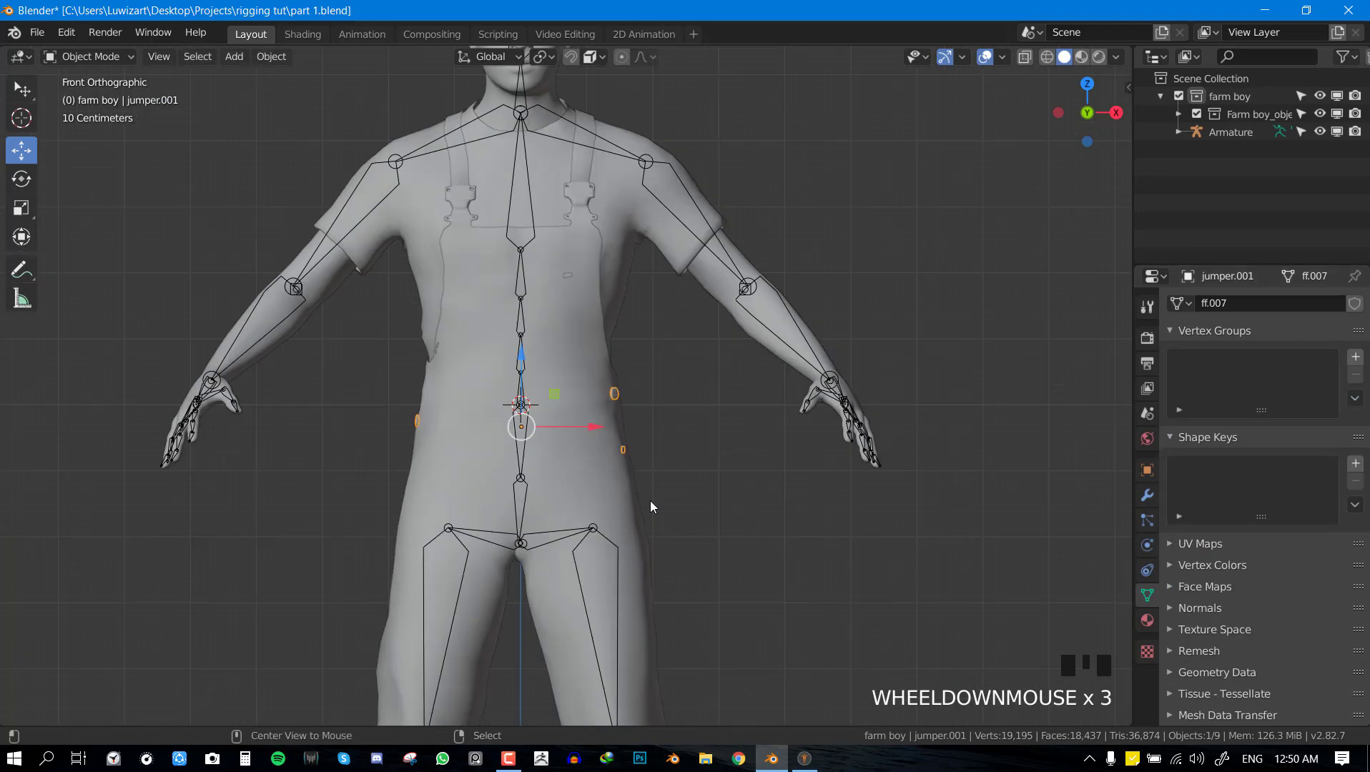
Clear the parent of the separated buttons object and save the file.
key("alt+p")
left_click(650, 501)
middle_click_drag(686, 449, 593, 467, "shift")
scroll(567, 464, "up", 1)
key("ctrl+s")
scroll(646, 437, "up", 3)
key("KP_1")
scroll(648, 446, "up", 2)
key("KP_1")
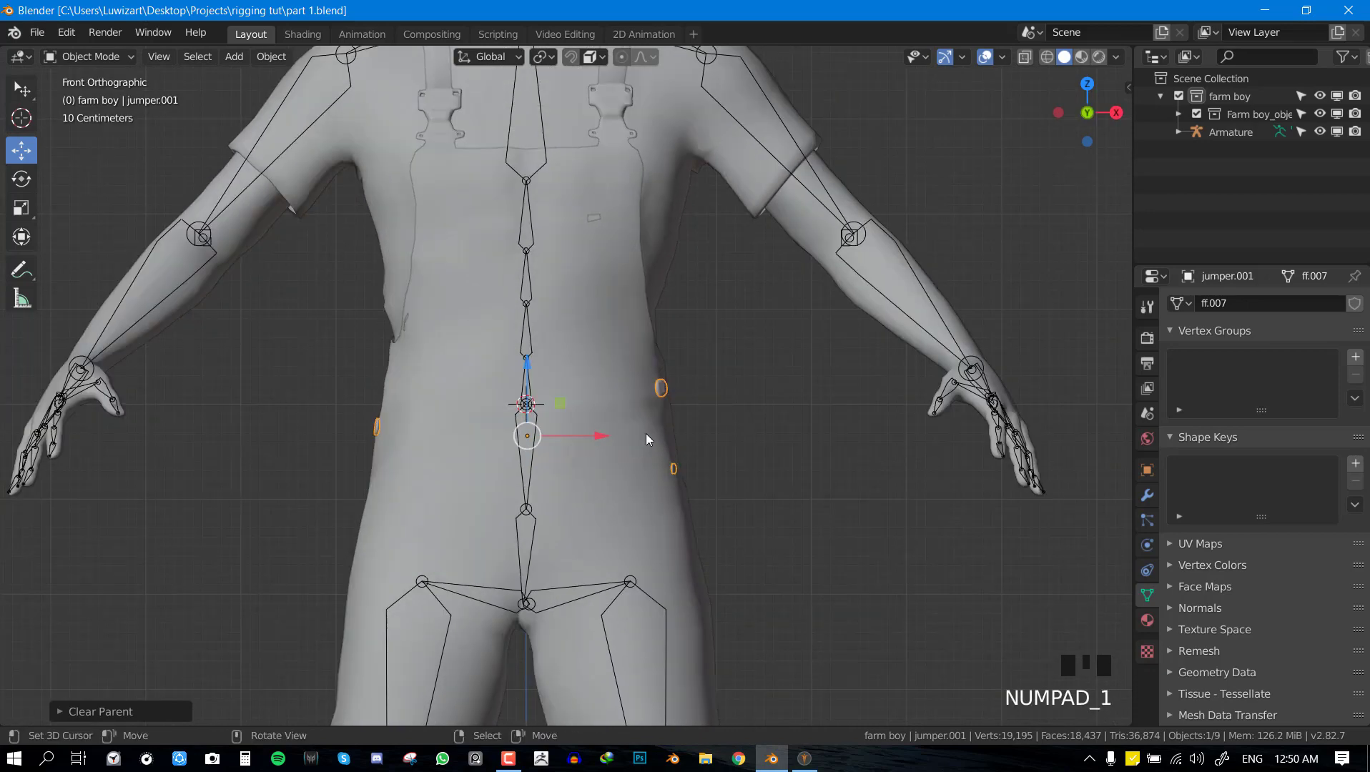
key("ctrl+s")
scroll(647, 434, "down", 3)
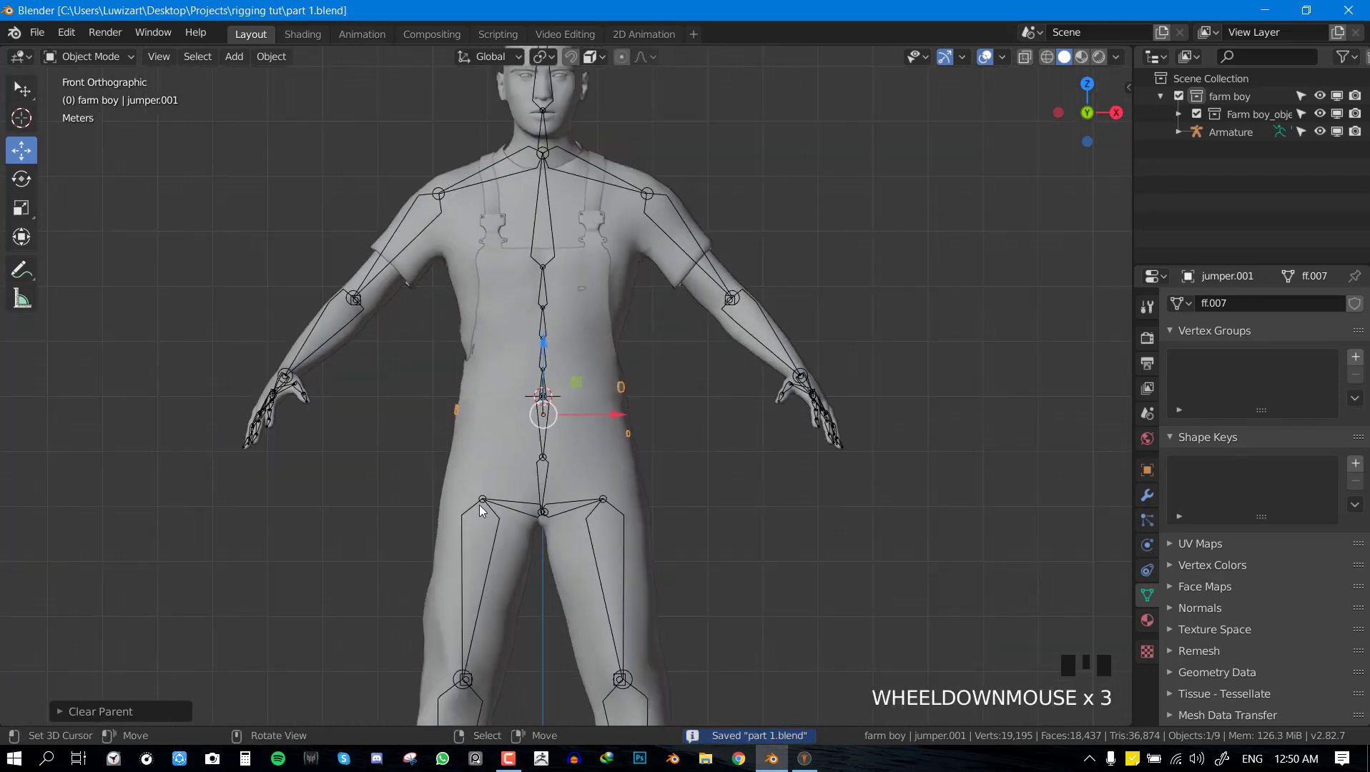
scroll(479, 506, "up", 2)
Add a Surface Deform modifier to the buttons object, set its target to the jumper mesh and bind it.
left_click(1147, 496)
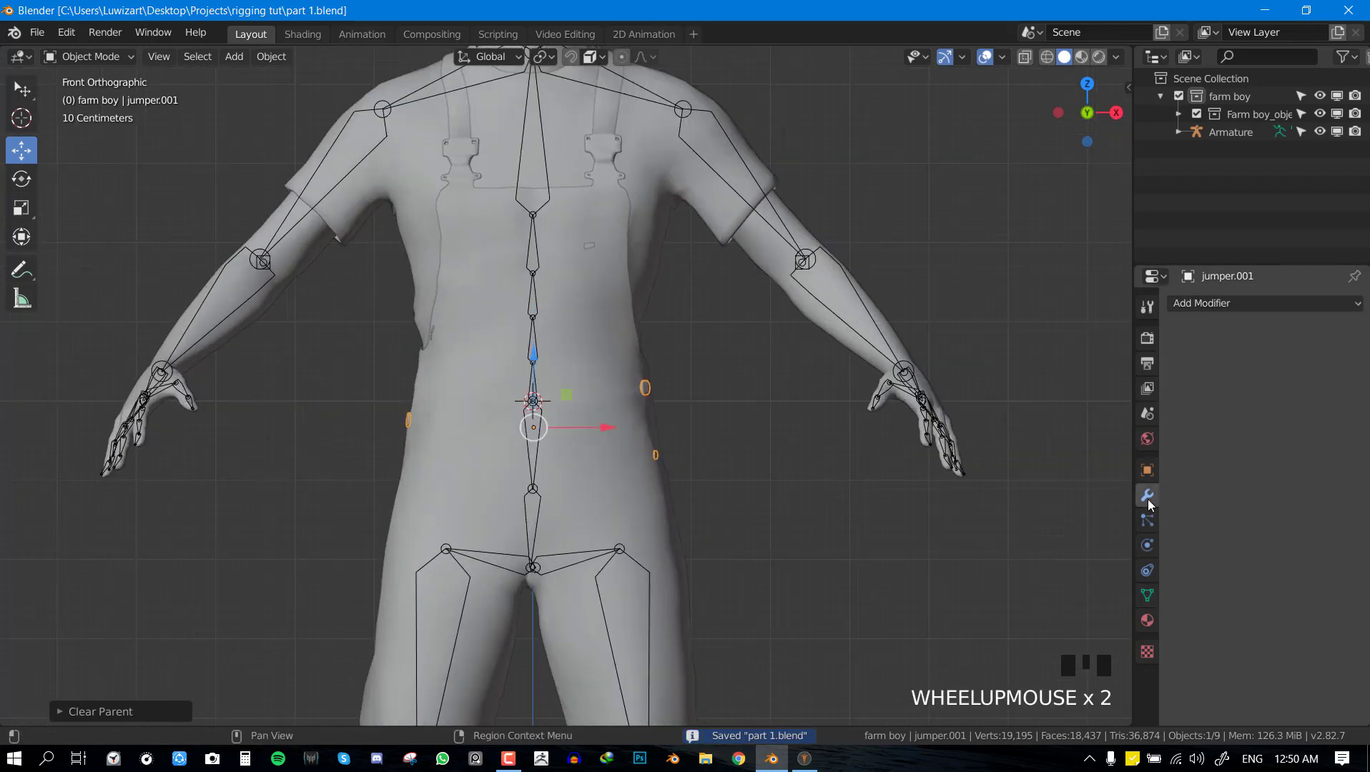
left_click(1209, 309)
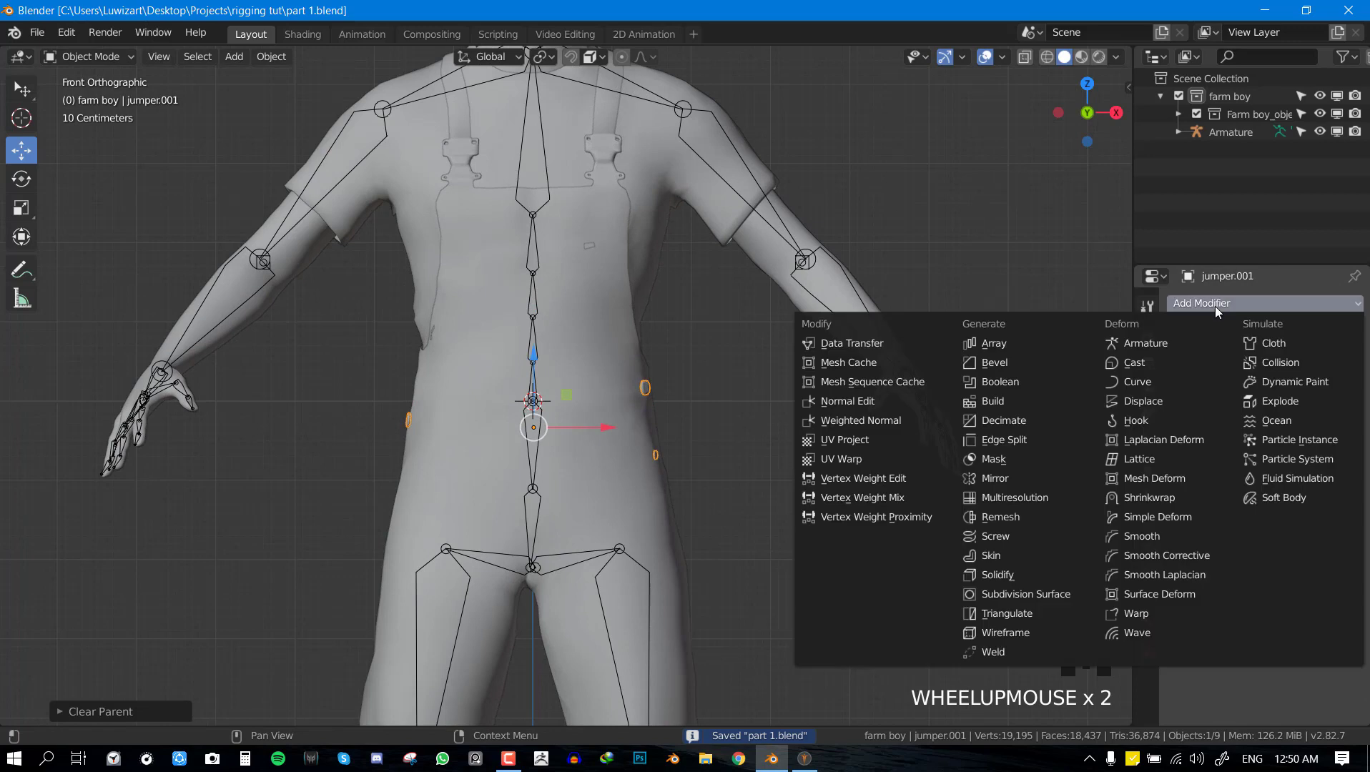
left_click(1161, 597)
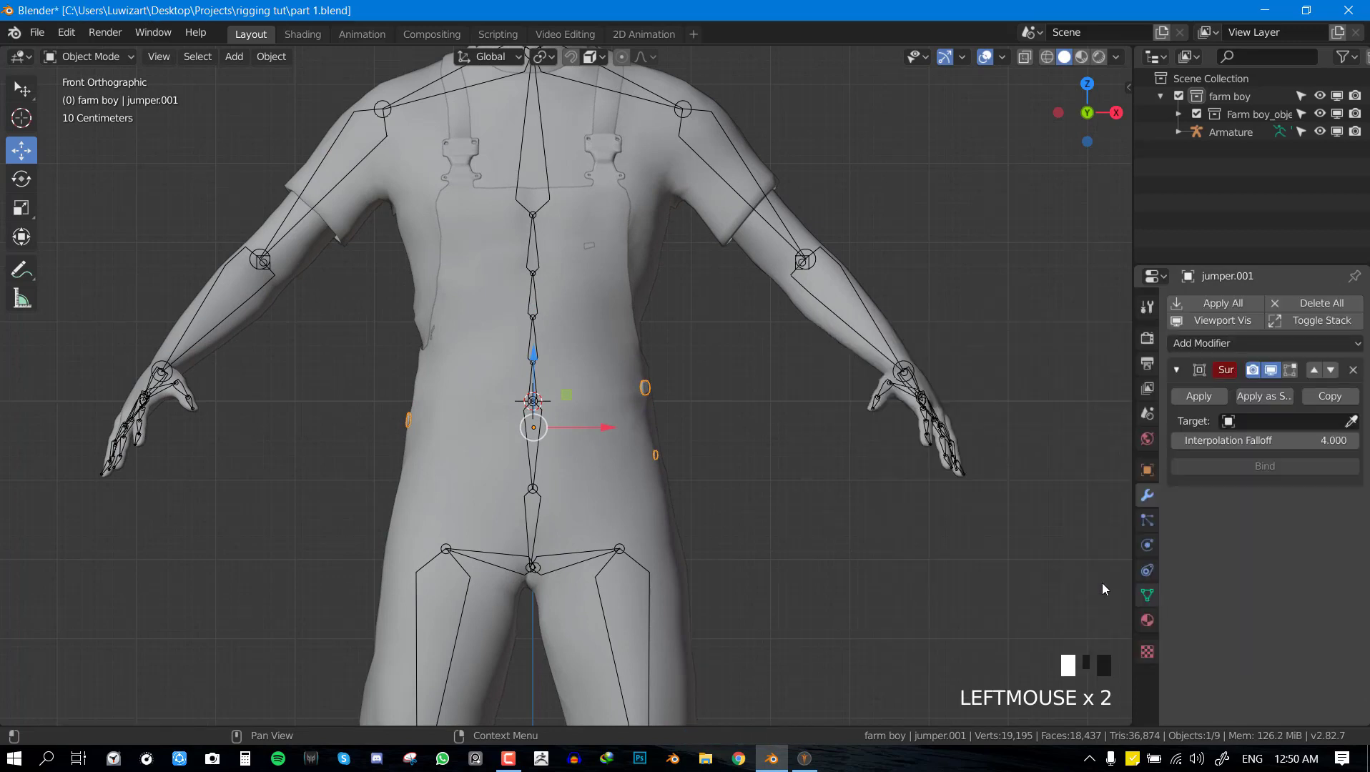
left_click(1352, 422)
left_click(629, 397)
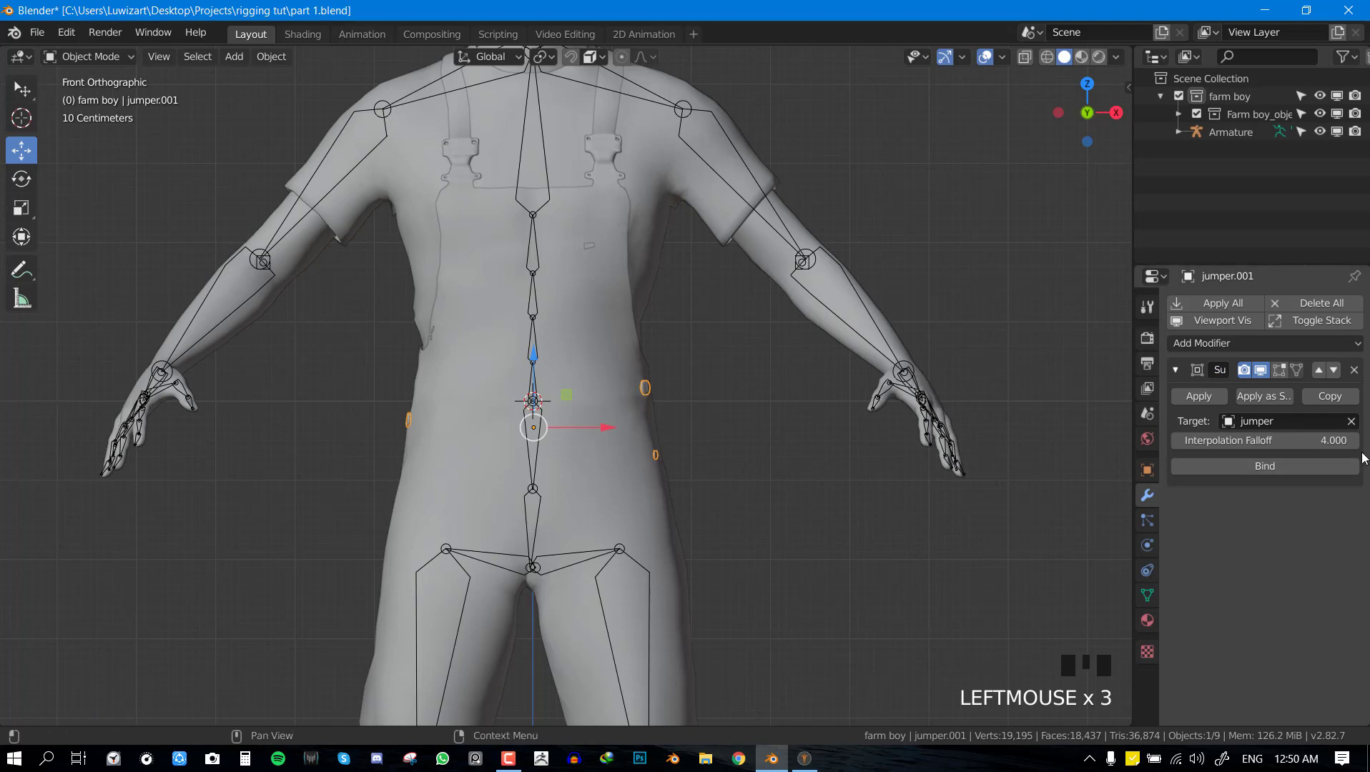
left_click(1304, 466)
Test how the buttons follow the jumper in Pose Mode with trial rotations of the spine bones Bone and Bone.005.
key("alt+a")
right_click(537, 389)
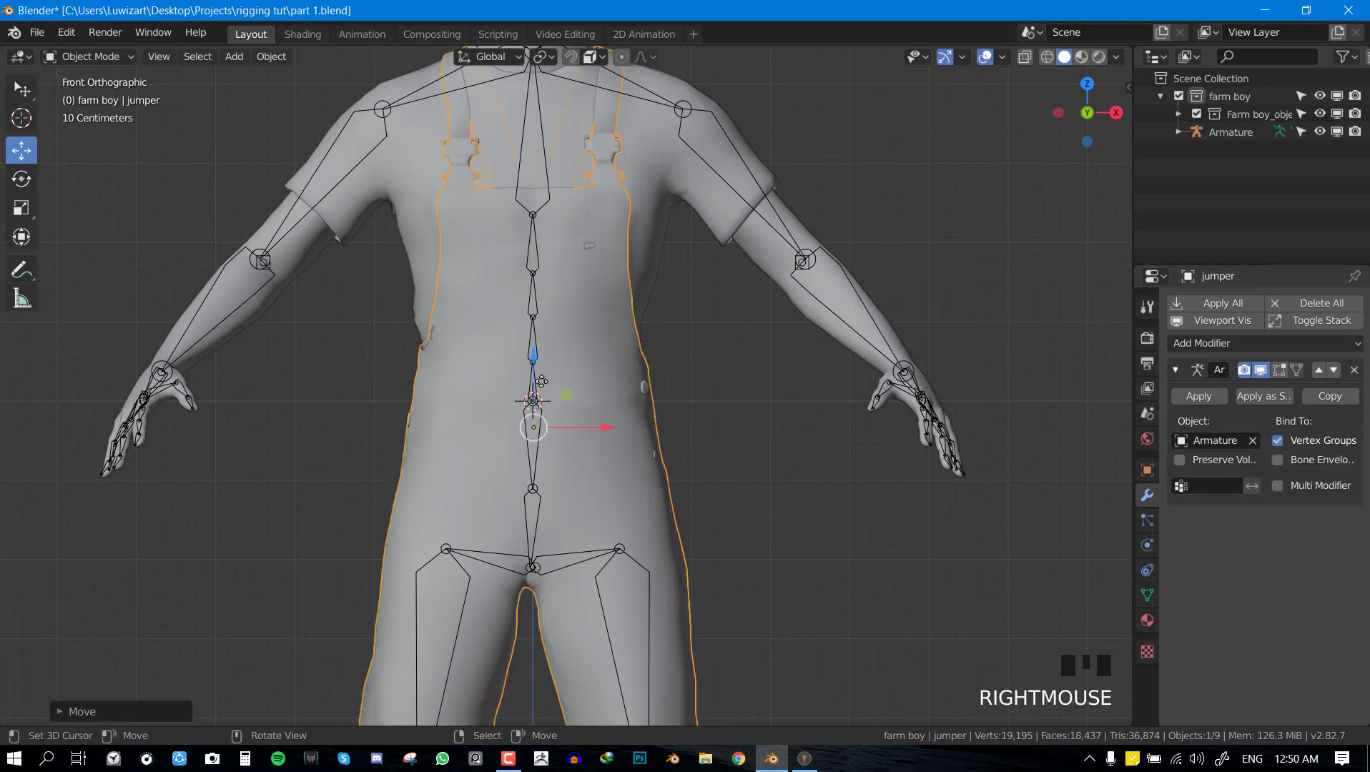
right_click(538, 390)
key("ctrl+Tab")
key("r")
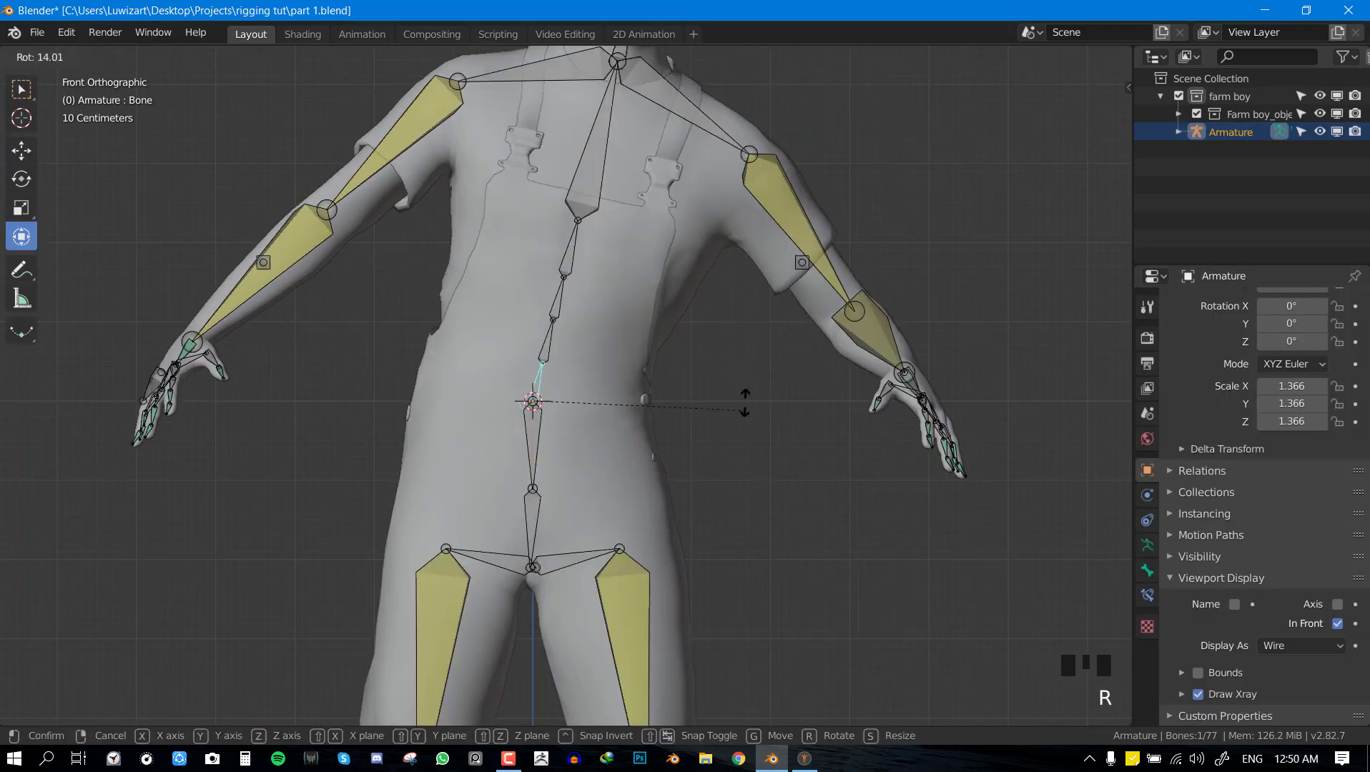
right_click(609, 340)
right_click(536, 452)
key("r")
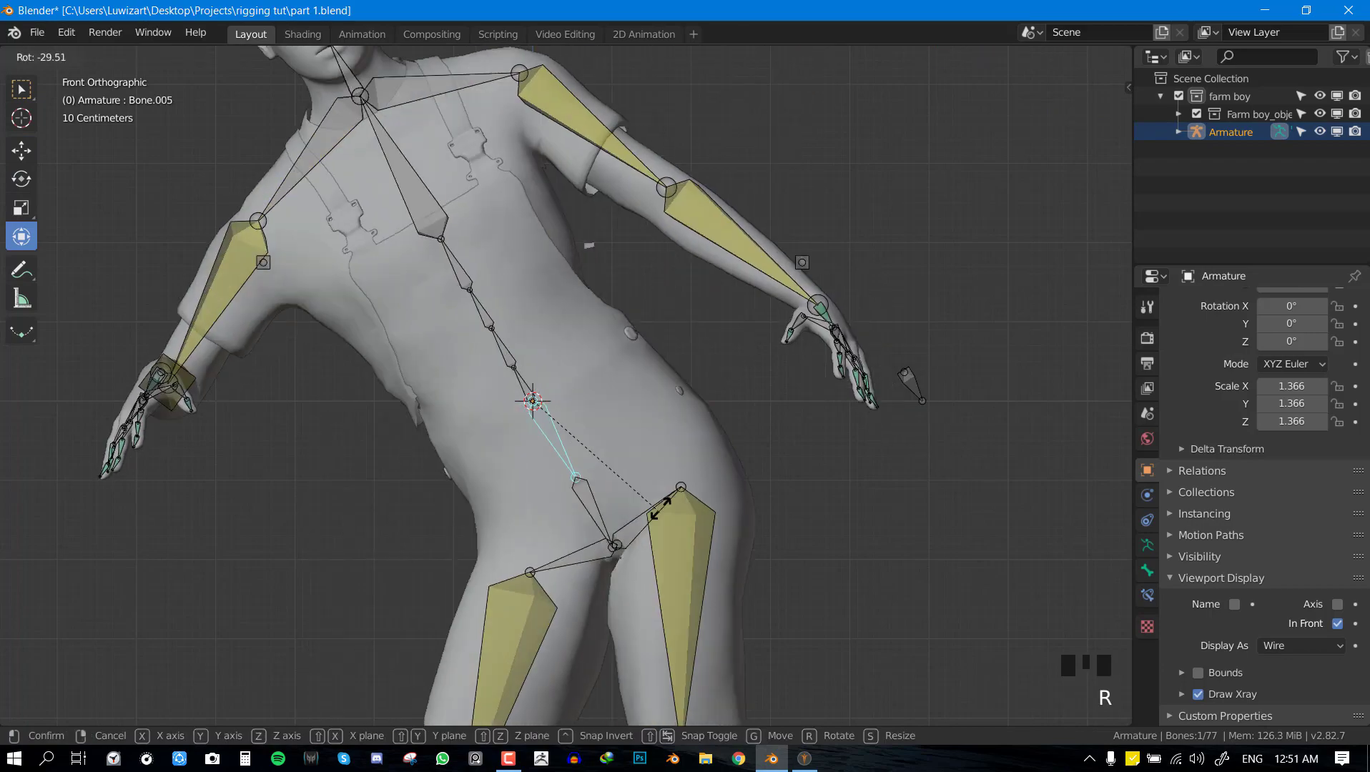
key("r")
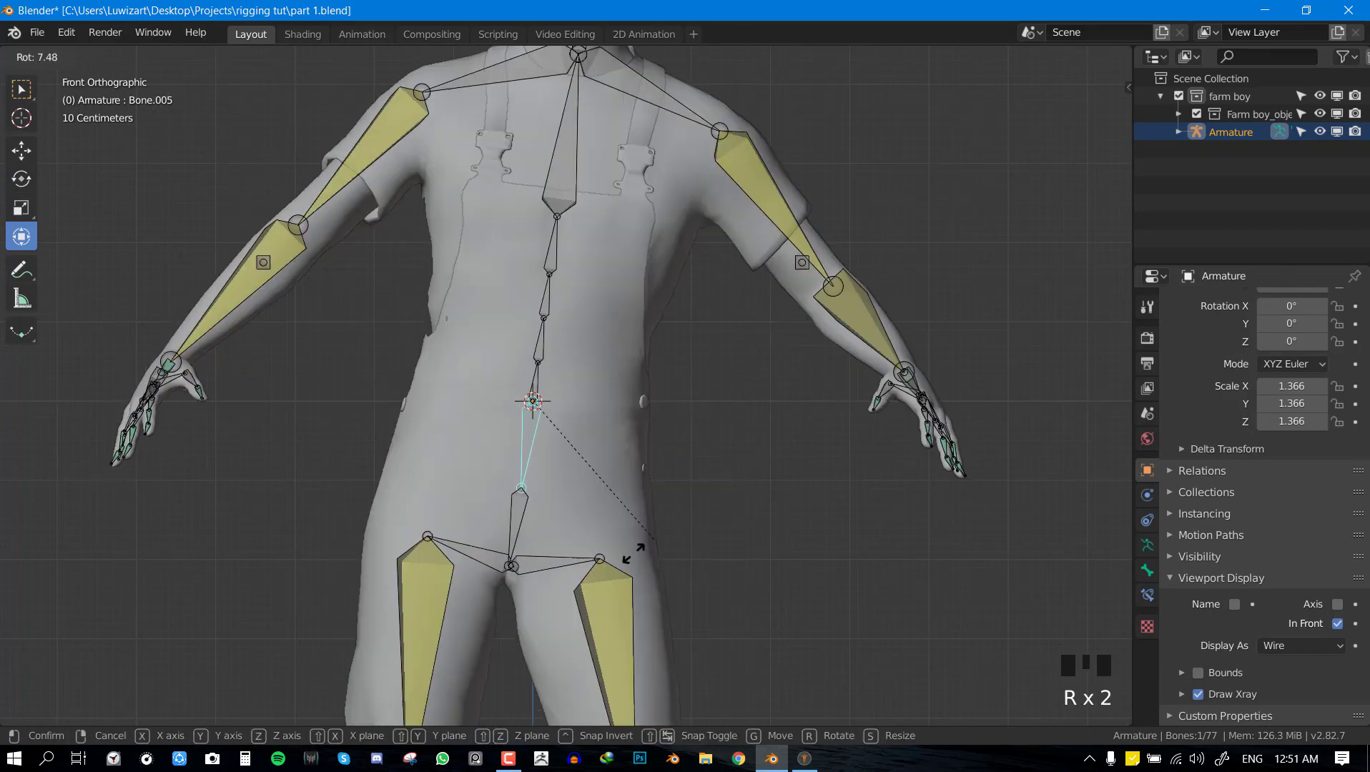
right_click(658, 493)
Return the armature to Object Mode and save the file.
key("ctrl+Tab")
scroll(661, 428, "down", 2)
key("ctrl+s")
scroll(618, 431, "up", 2)
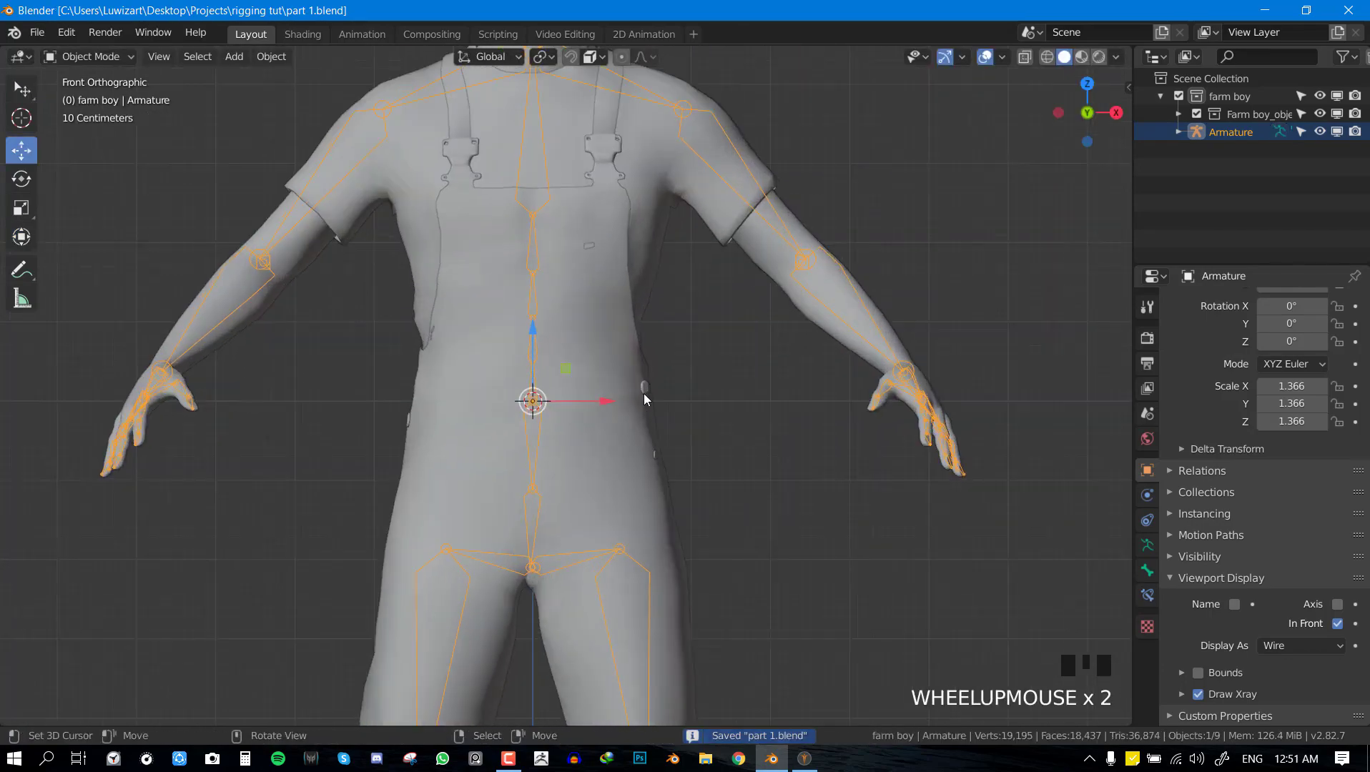
Try a Subdivision Surface modifier on the buttons object, inspect the buttons and remove the modifier.
right_click(646, 392)
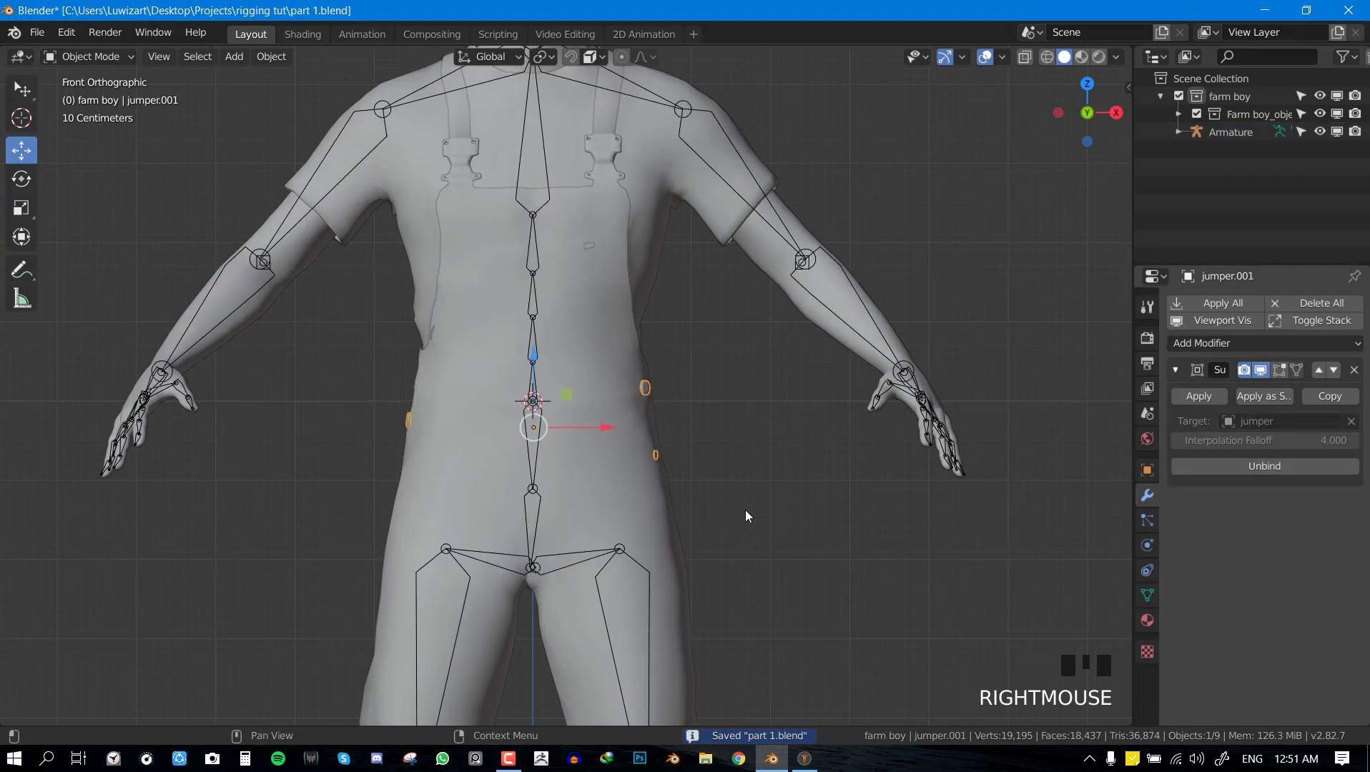
scroll(613, 446, "up", 2)
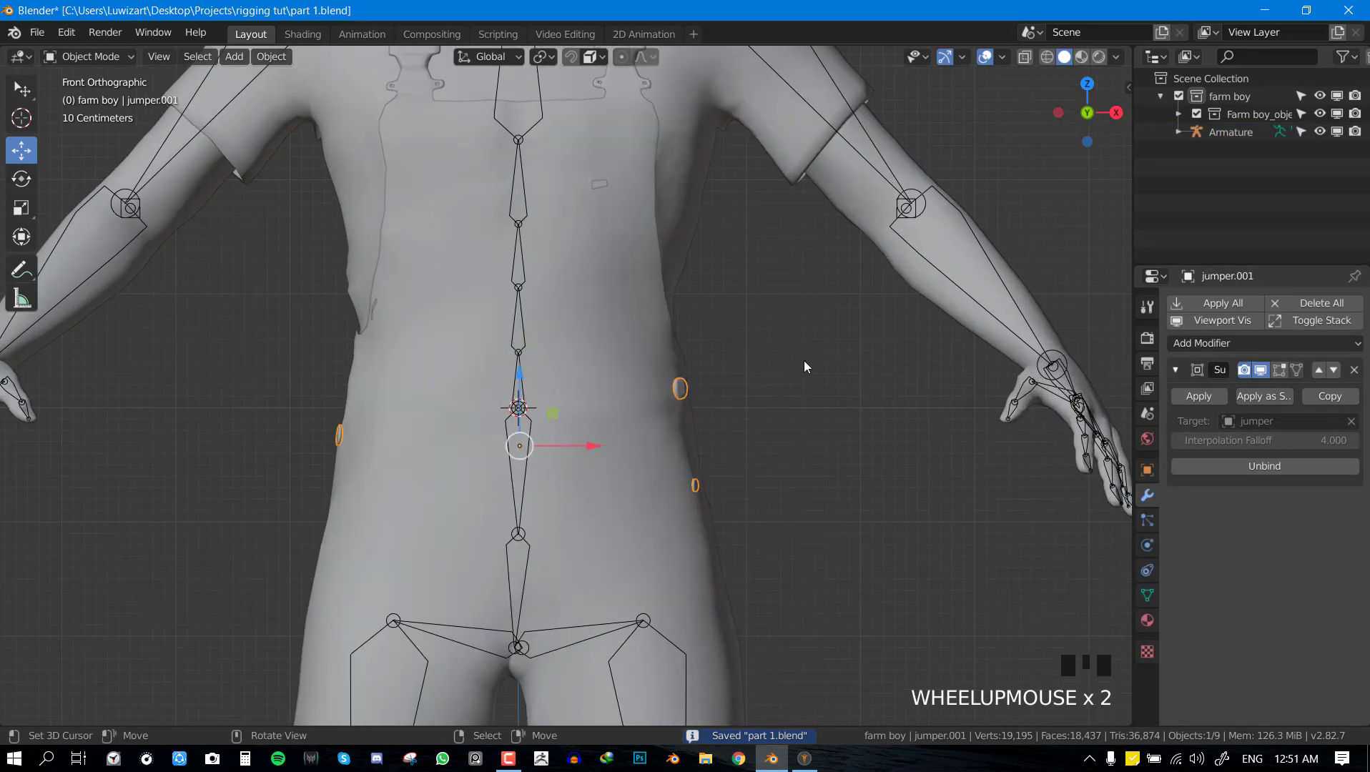
left_click(1195, 343)
left_click(1055, 638)
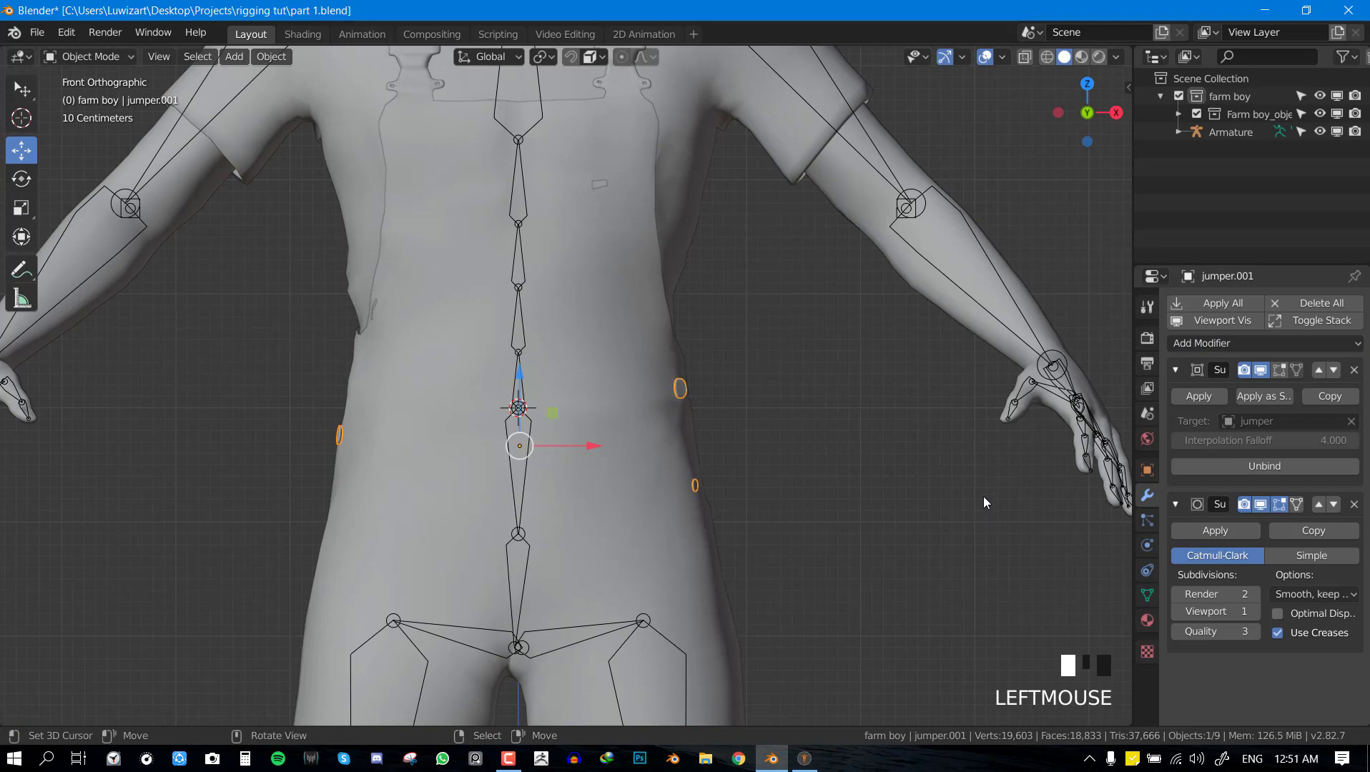
middle_click_drag(984, 501, 773, 488)
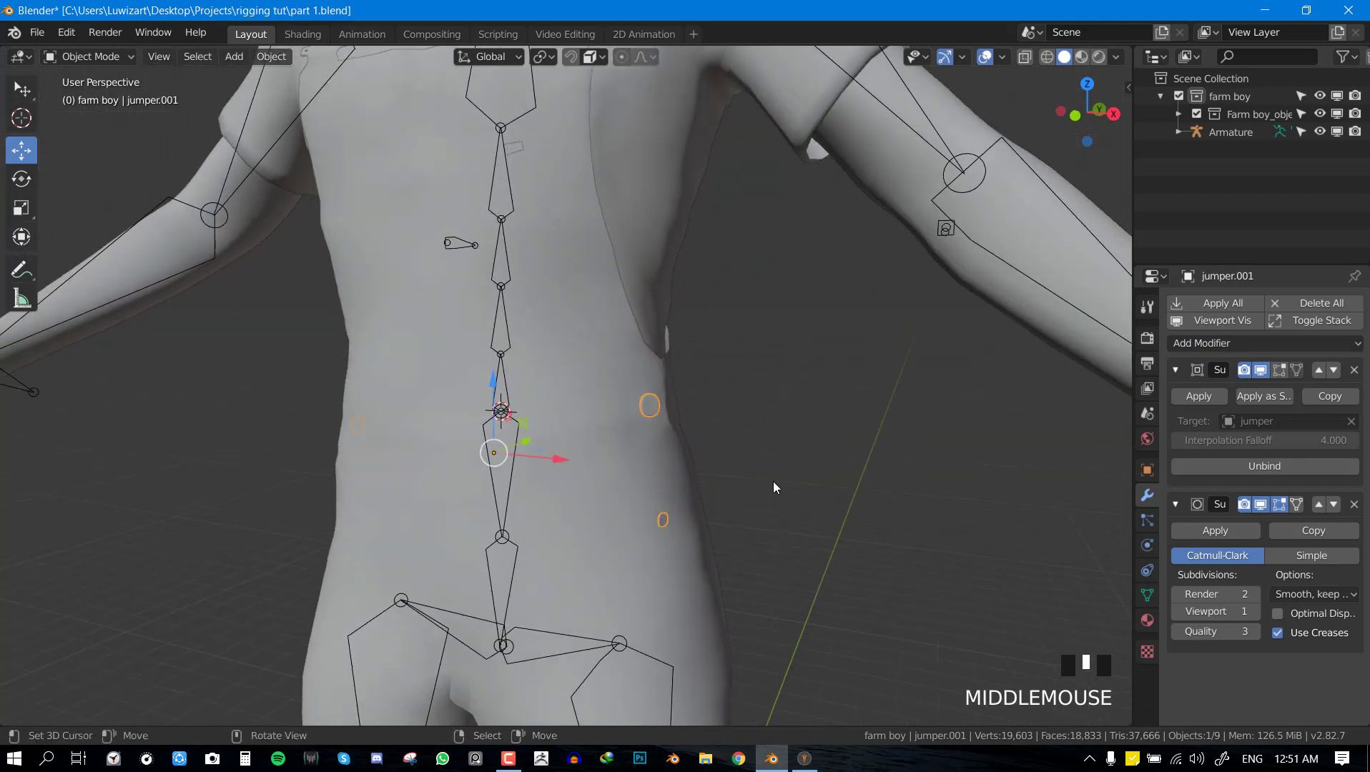
key("KP_1")
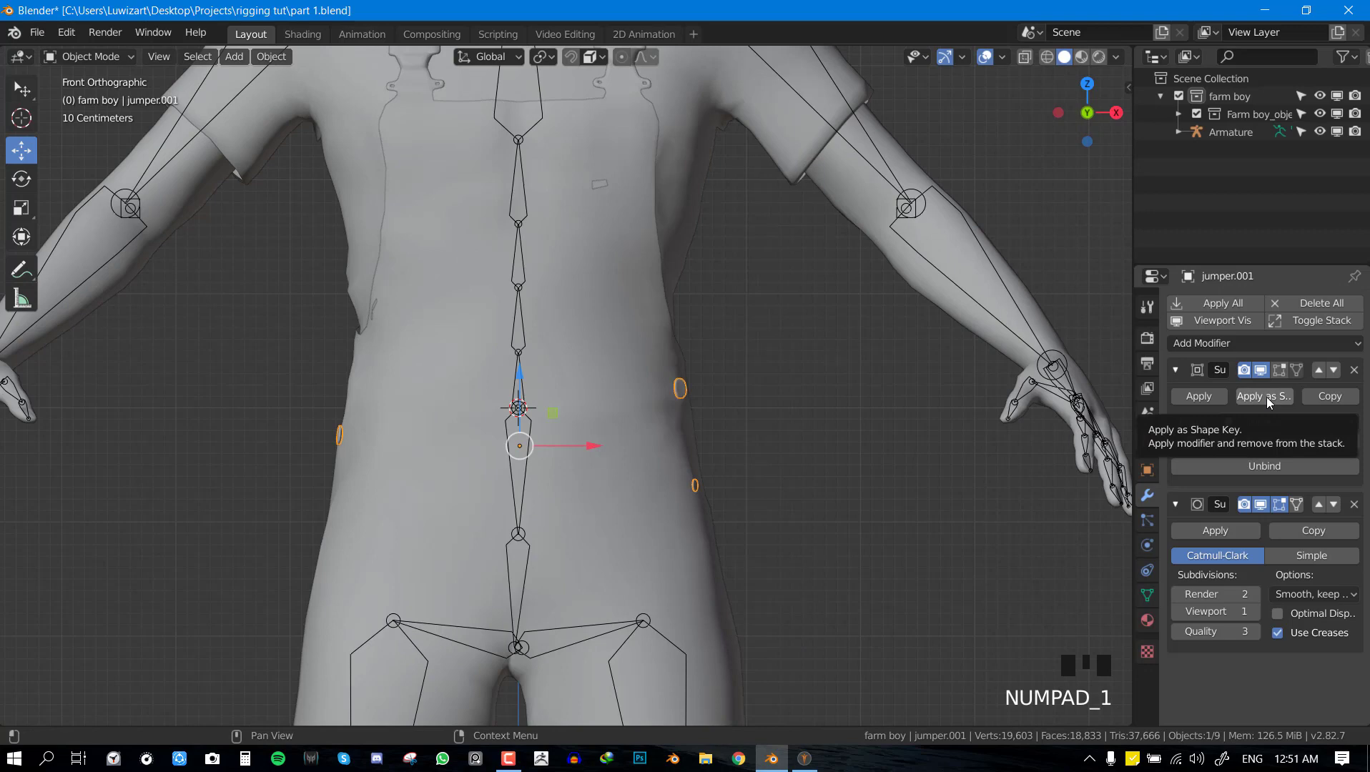
middle_click_drag(1015, 501, 826, 520)
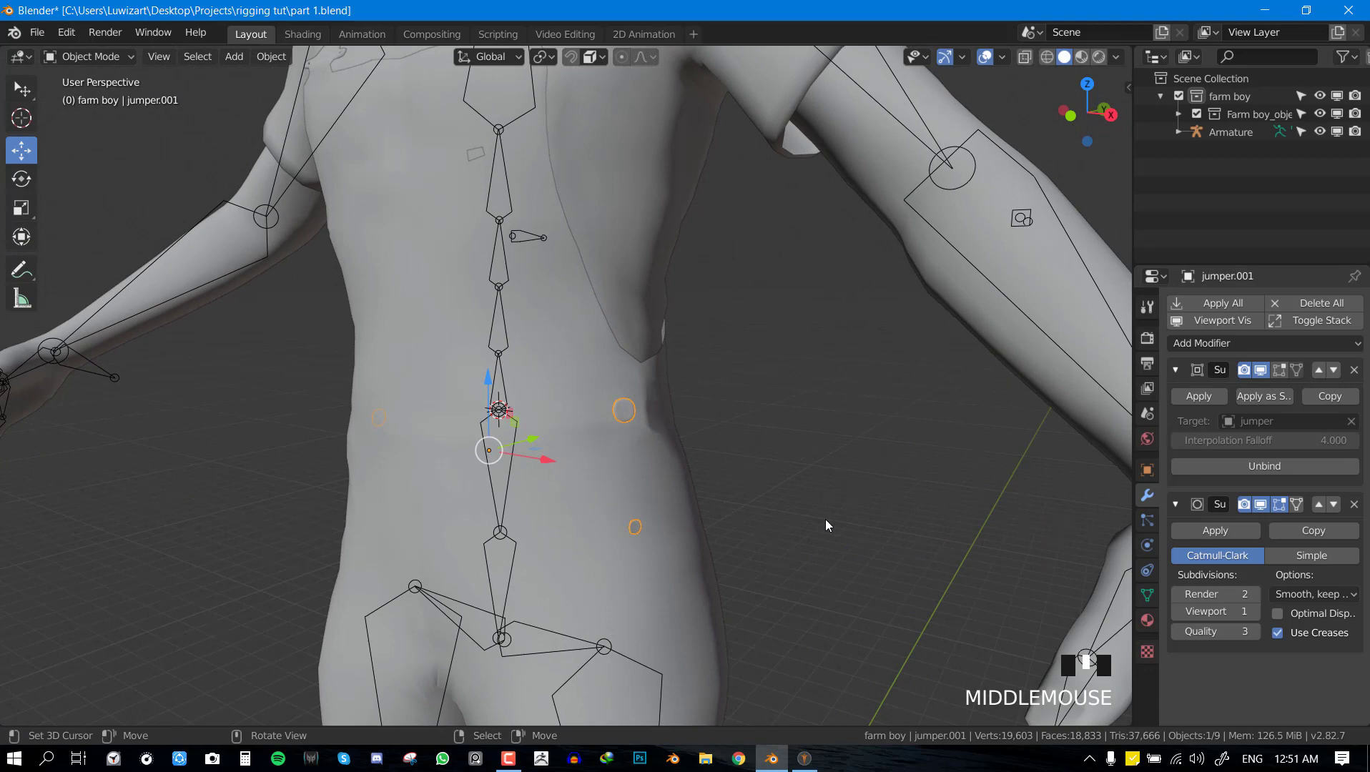
key("KP_1")
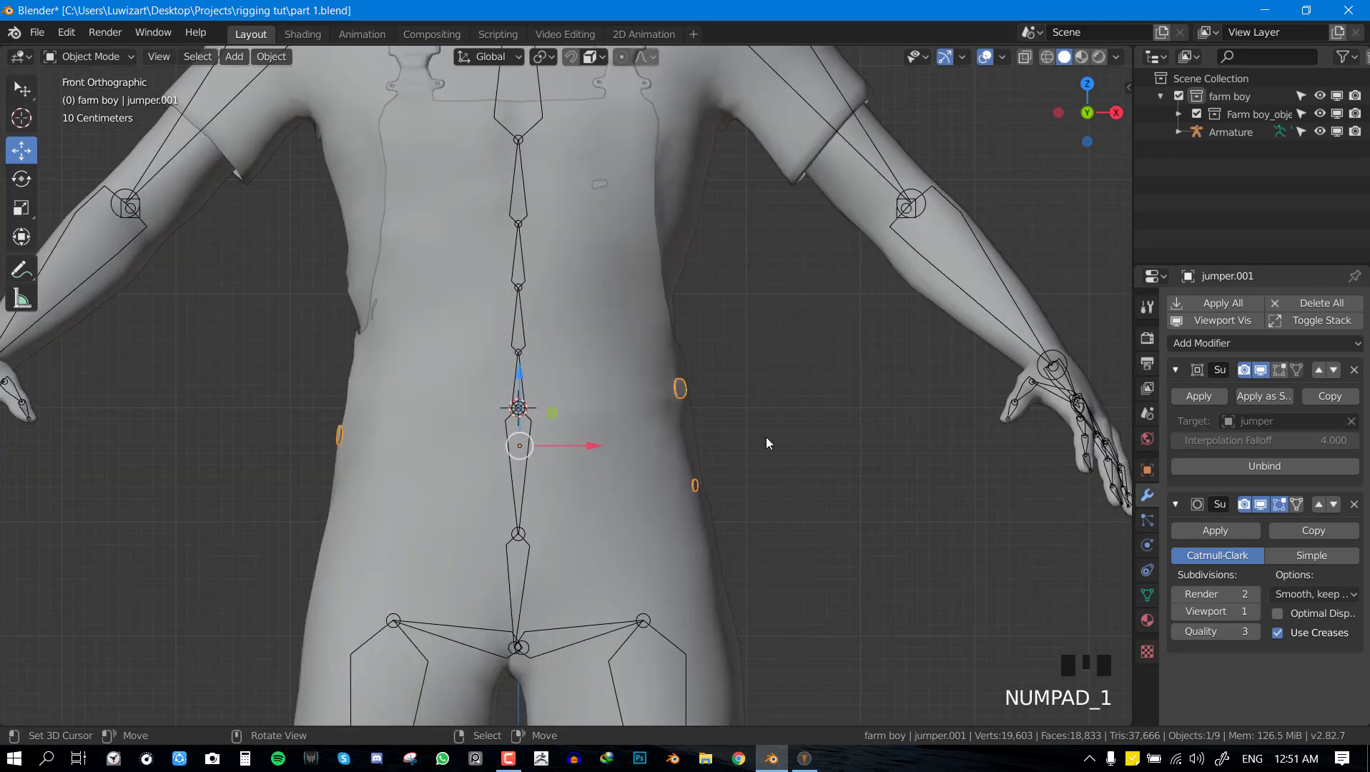
left_click(1353, 507)
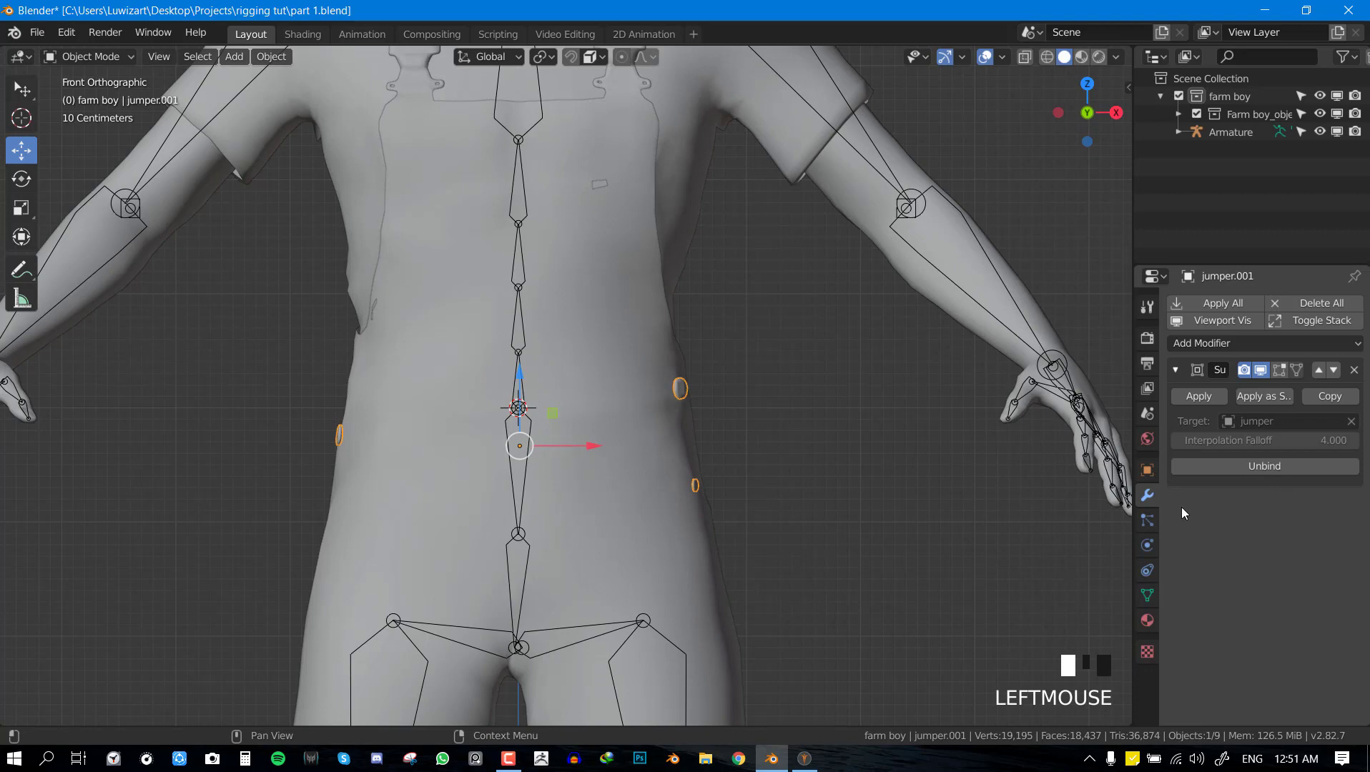
middle_click_drag(616, 518, 667, 522)
key("KP_1")
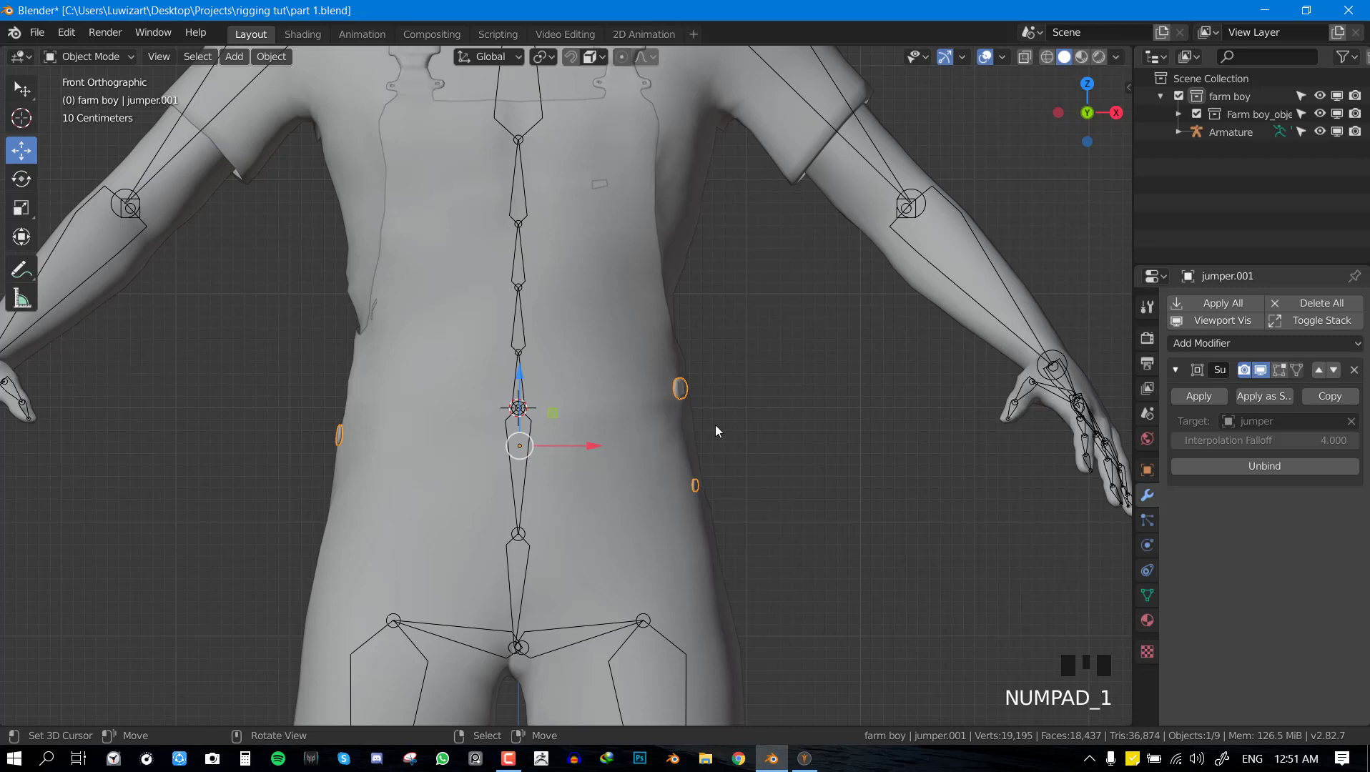
Test the head deformation in Pose Mode with trial rotations of the head bone Bone.008 from side and front views.
middle_click_drag(718, 427, 783, 439, "shift")
scroll(769, 238, "down", 2)
middle_click_drag(770, 237, 791, 478, "shift")
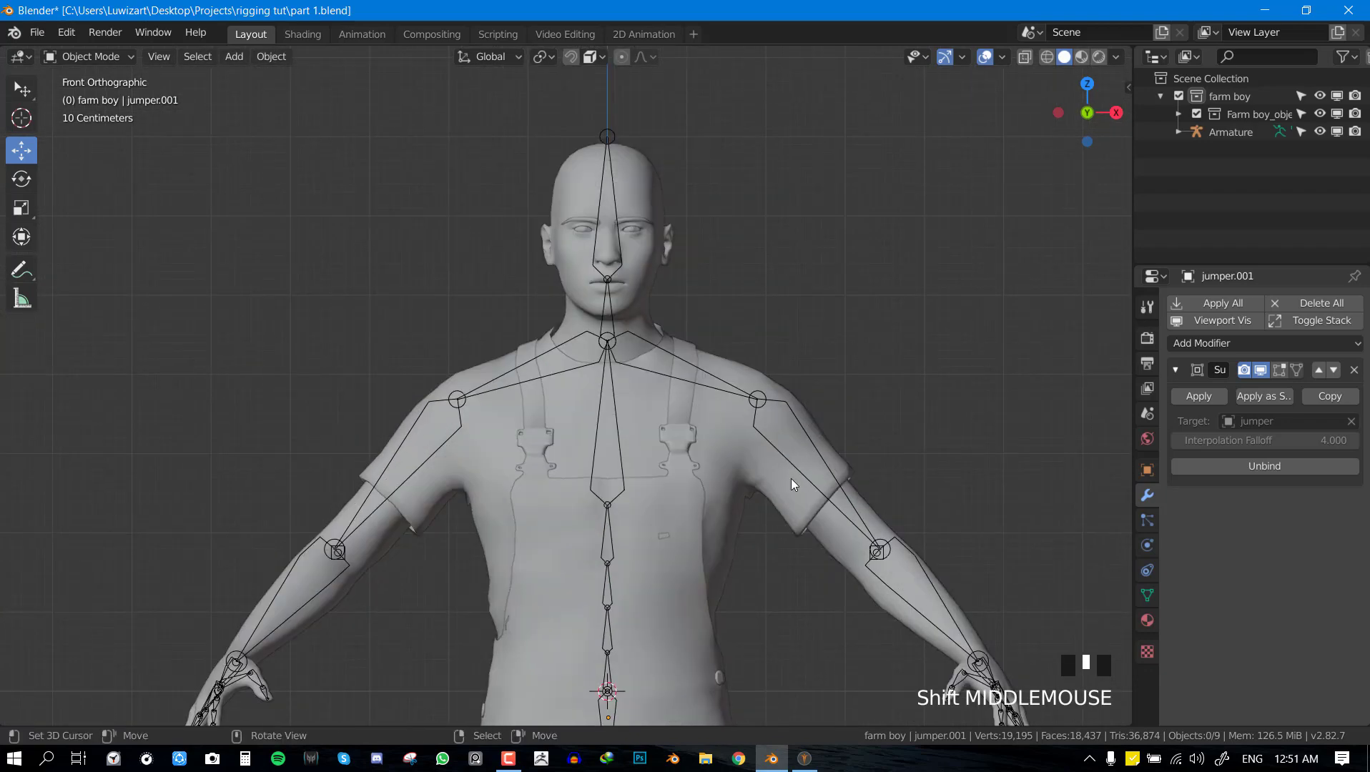
key("KP_3")
scroll(622, 332, "up", 2)
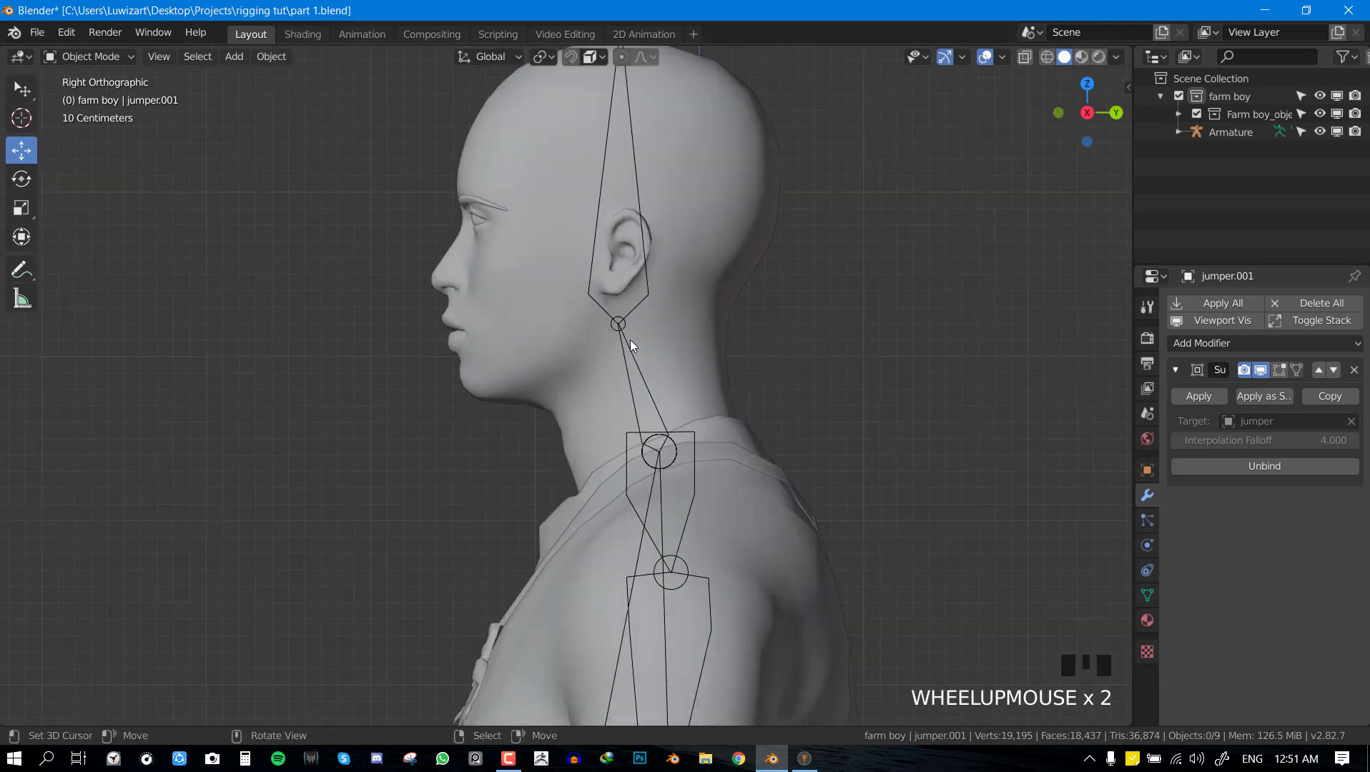
right_click(624, 306)
key("ctrl+Tab")
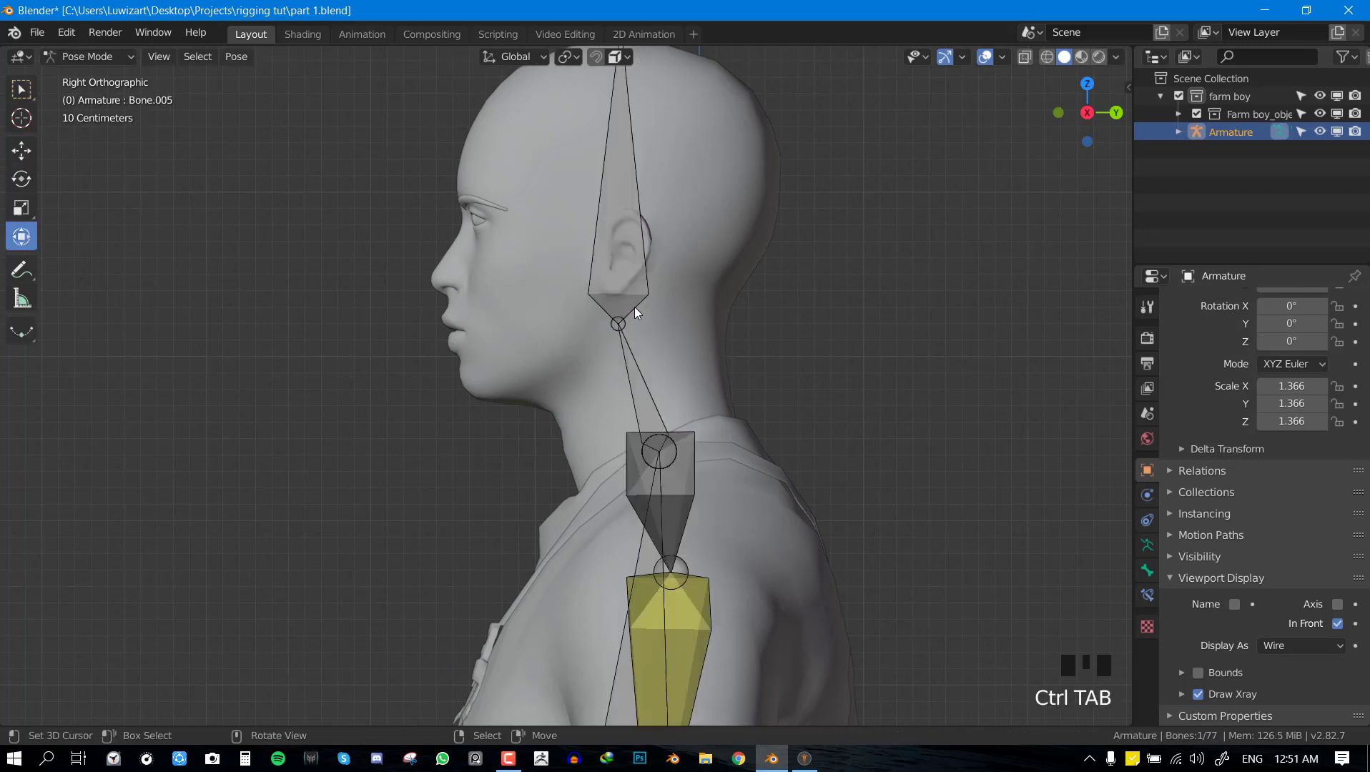
key("r")
key("Escape")
key("KP_1")
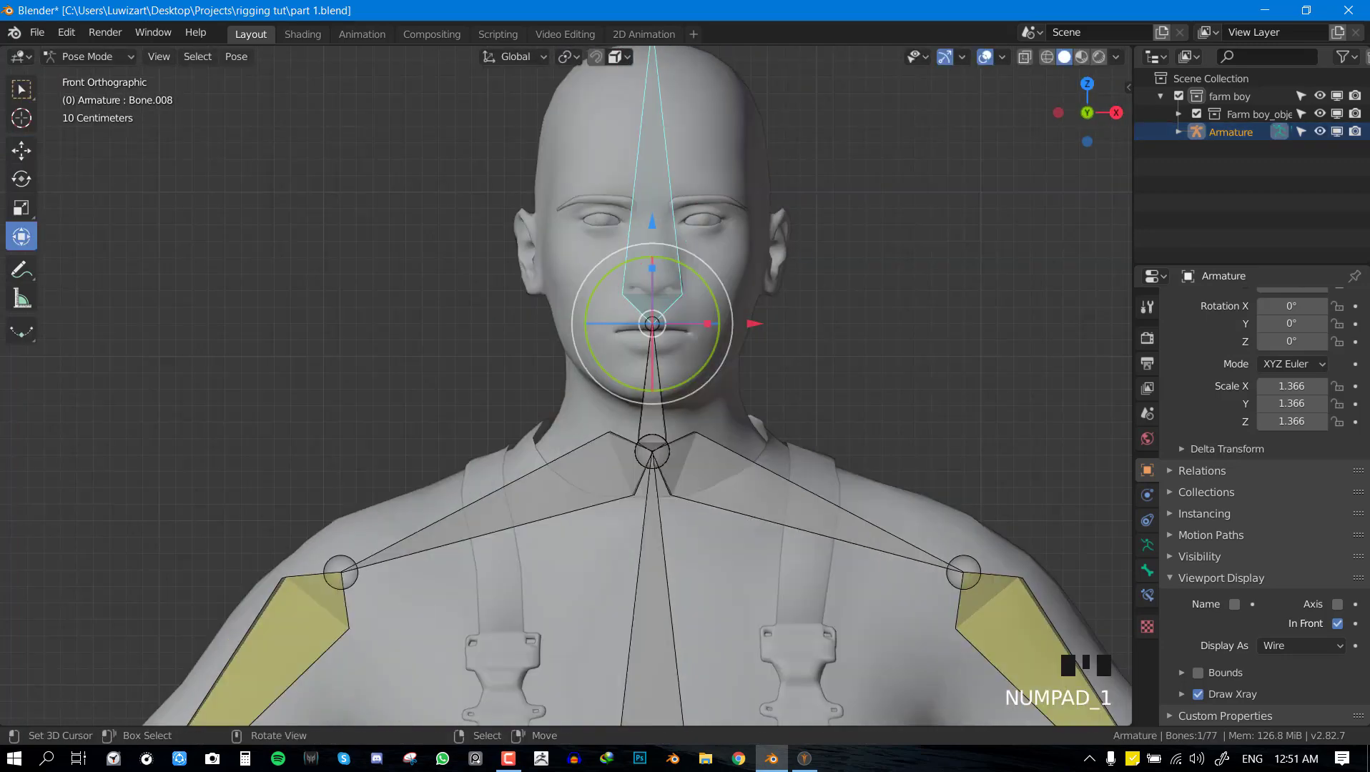
key("r")
key("Escape")
key("KP_3")
middle_click_drag(740, 323, 852, 412, "shift")
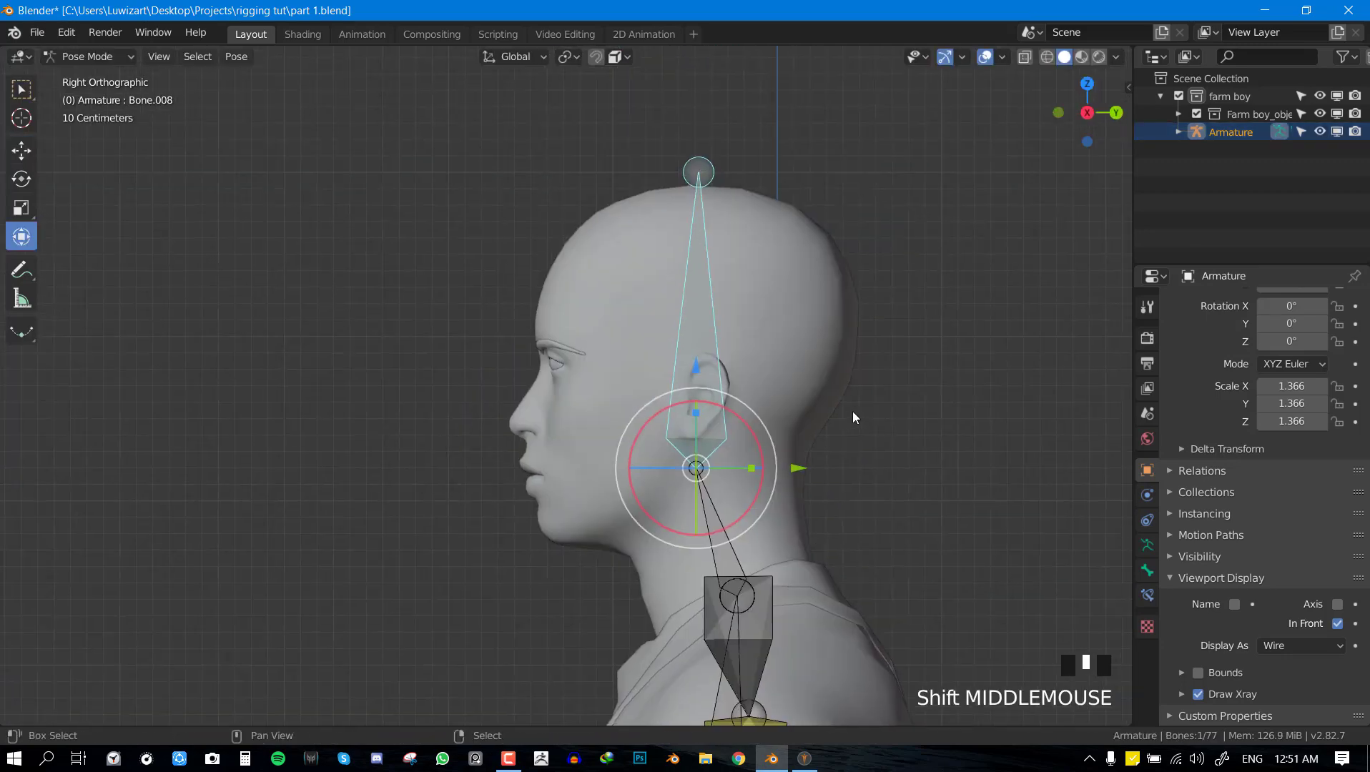
Return to Object Mode, isolate the armature and body mesh in Local View, and frame the head from the side.
key("ctrl+Tab")
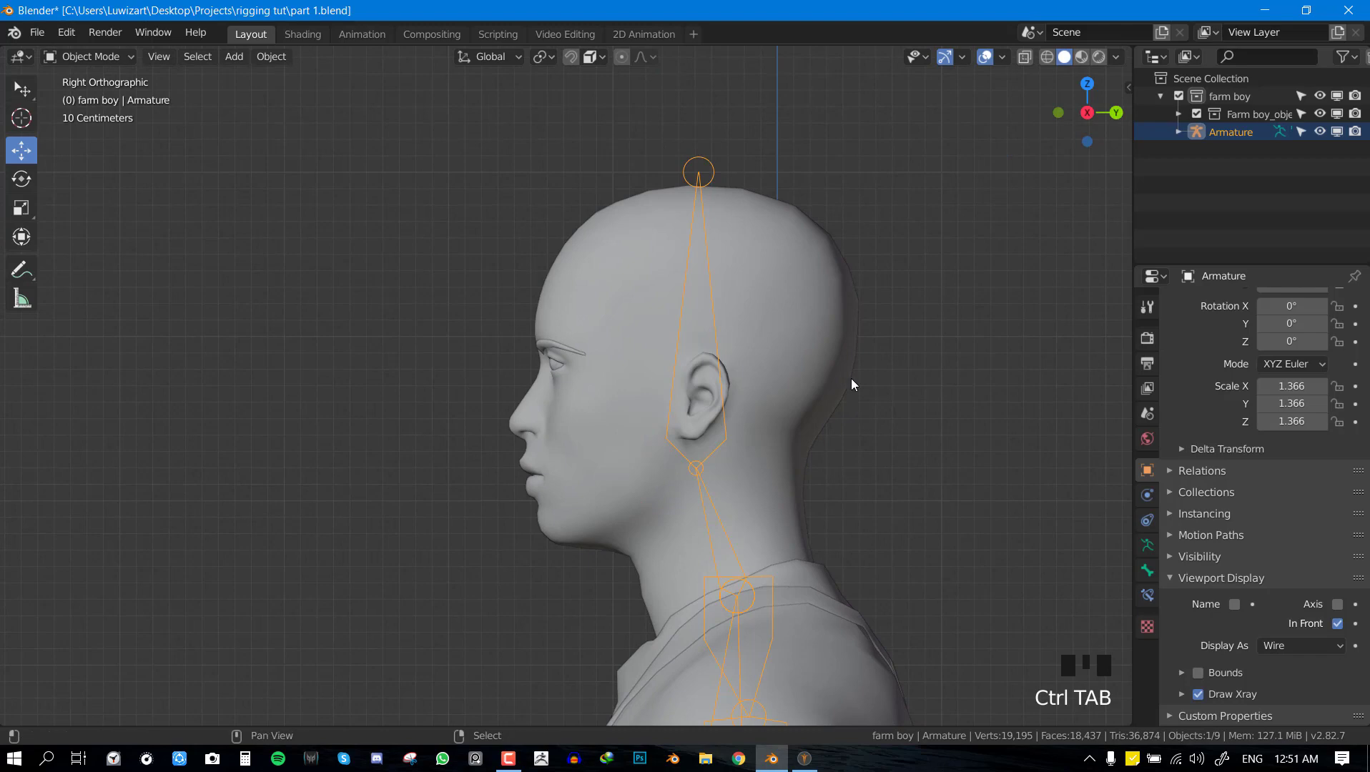
right_click(842, 342, "shift")
key("KP_Divide")
scroll(730, 335, "up", 3)
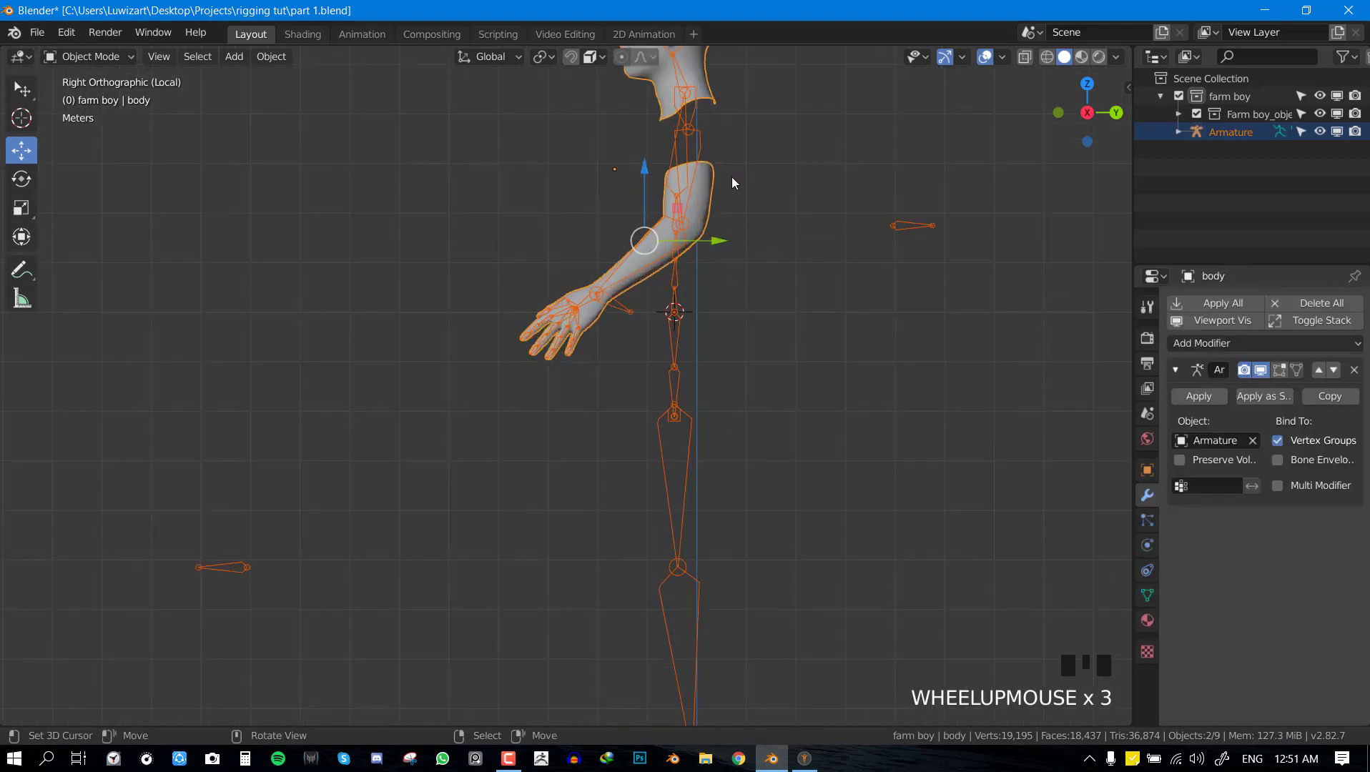
scroll(765, 379, "up", 1)
right_click(739, 254)
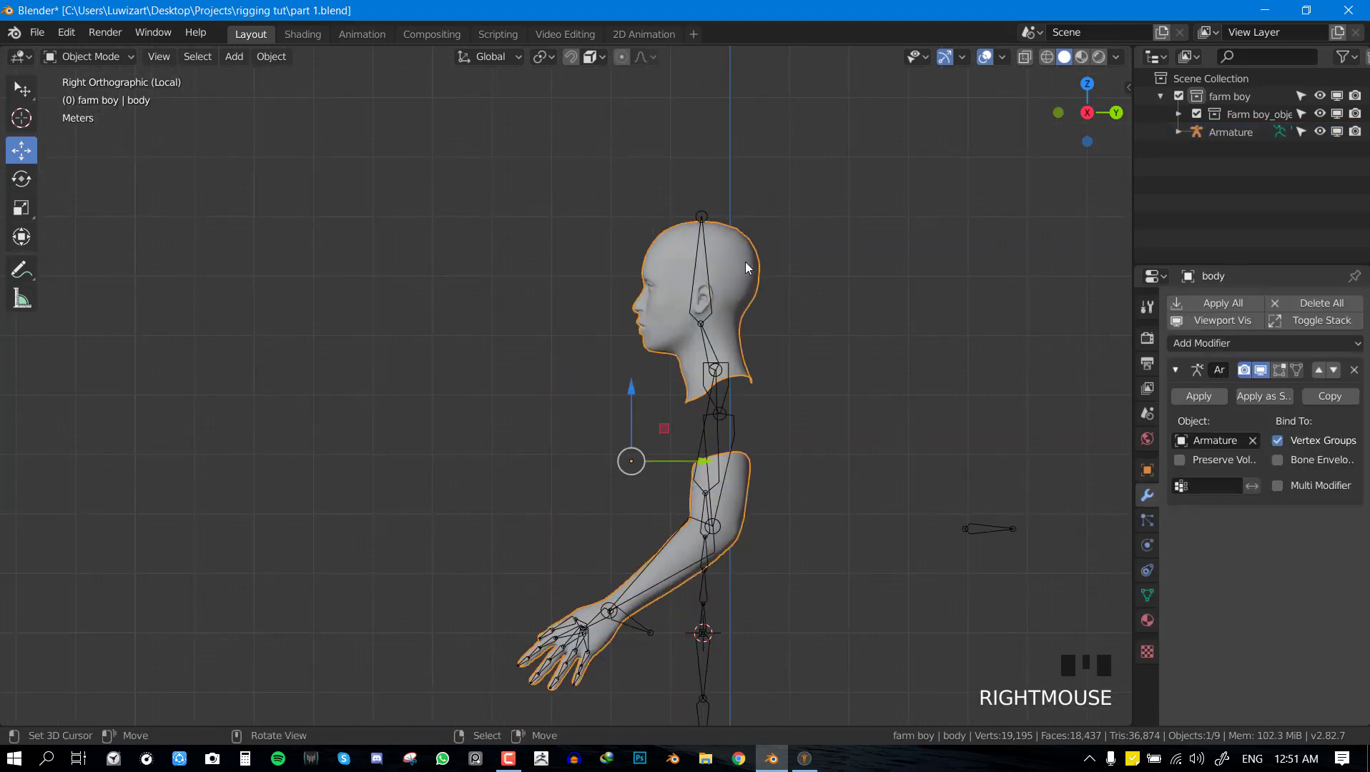
key("KP_Decimal")
scroll(742, 286, "up", 7)
middle_click_drag(794, 102, 780, 407, "shift")
key("alt+a")
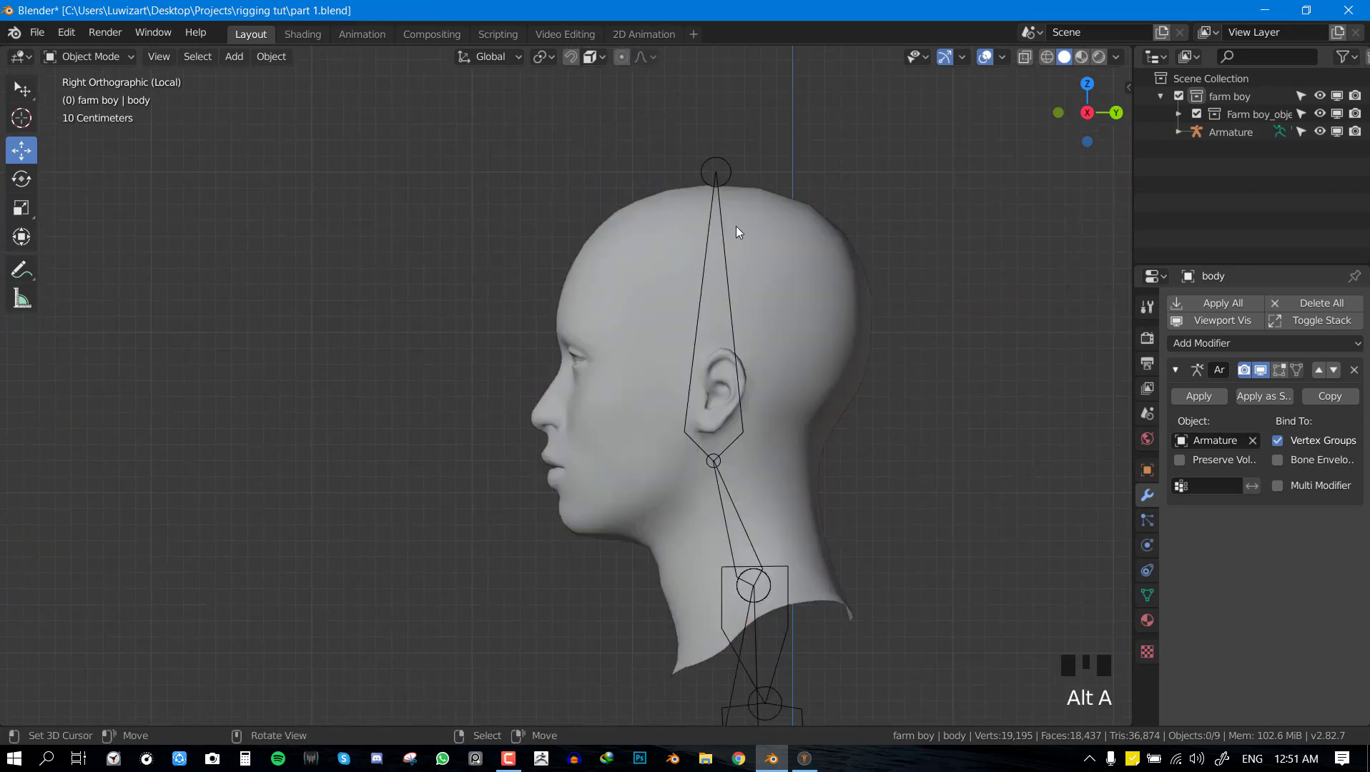
Select the armature together with the body mesh, enter Weight Paint mode and select the head bone Bone.008.
right_click(702, 173)
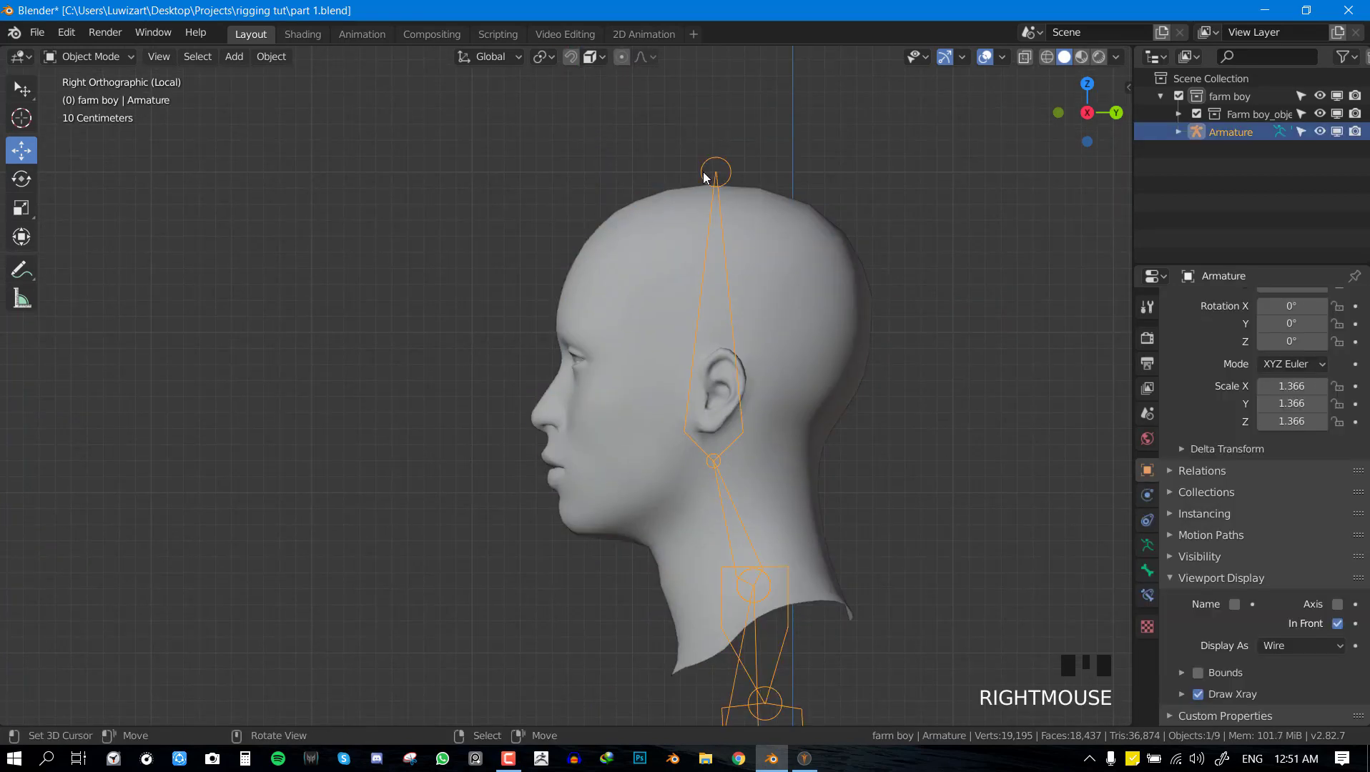
scroll(673, 419, "down", 3)
key("g")
key("Escape")
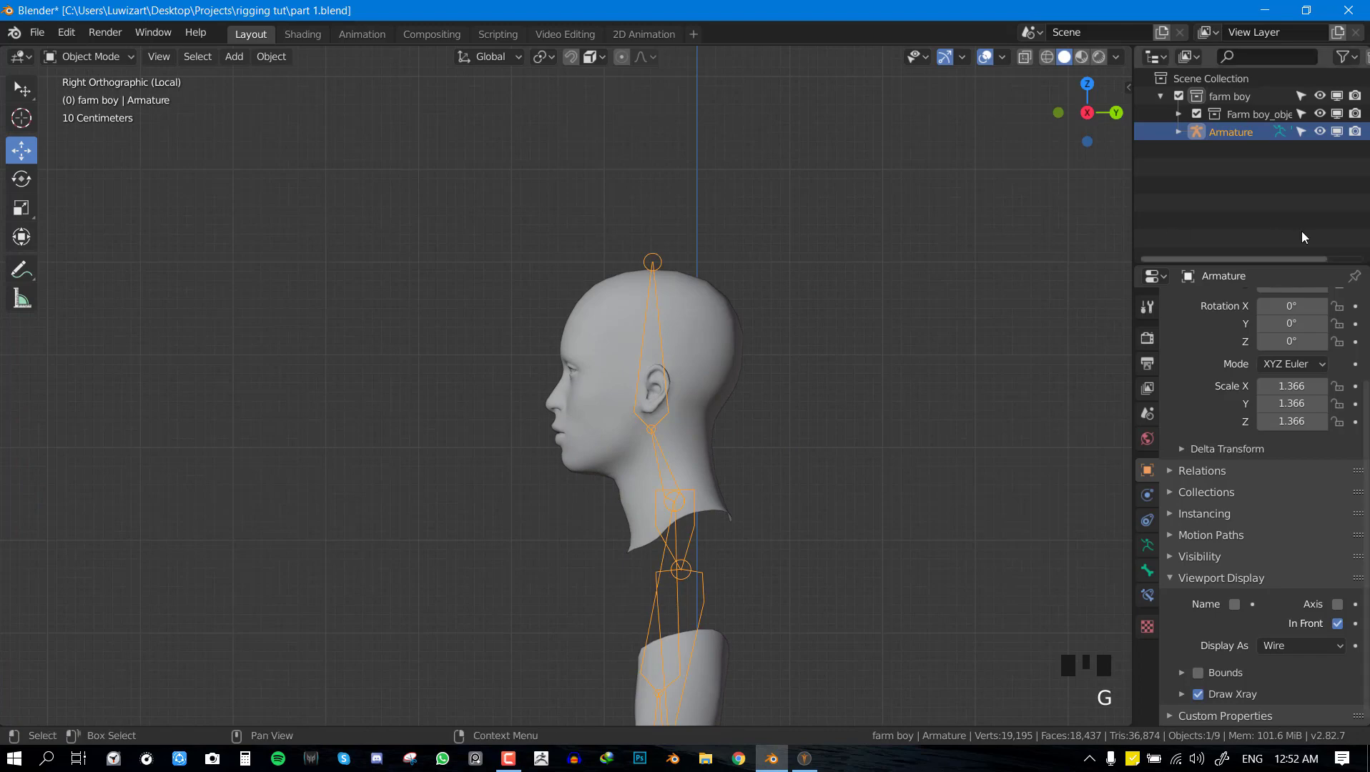
right_click(706, 348, "shift")
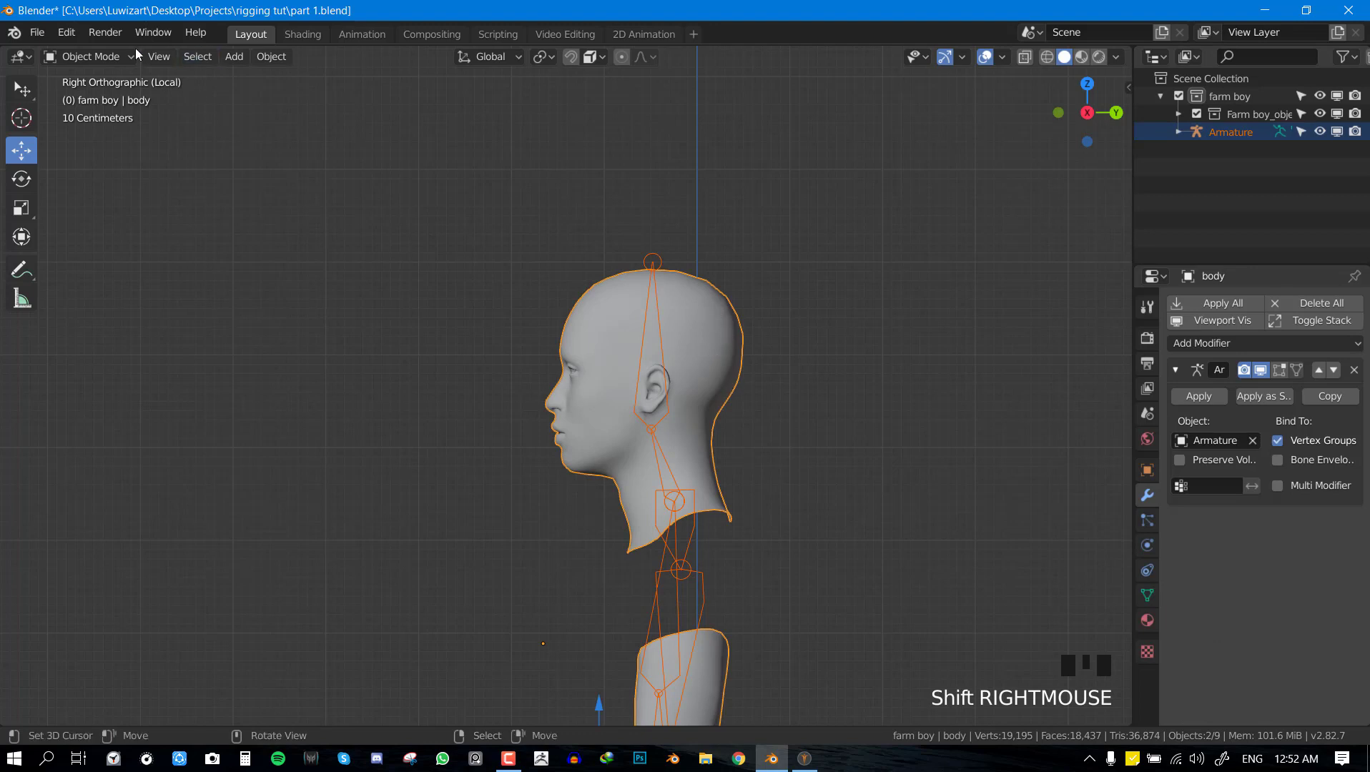
left_click(83, 57)
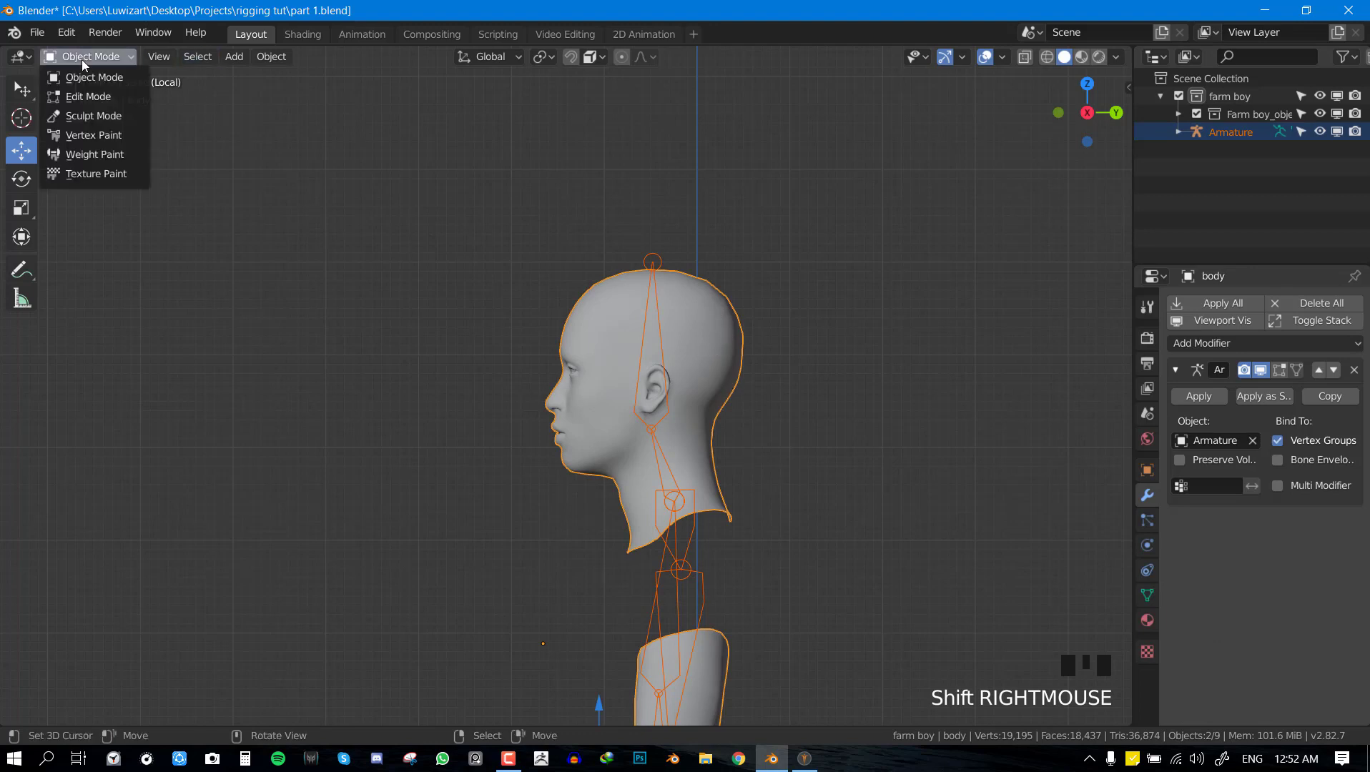
left_click(100, 153)
scroll(856, 373, "up", 3)
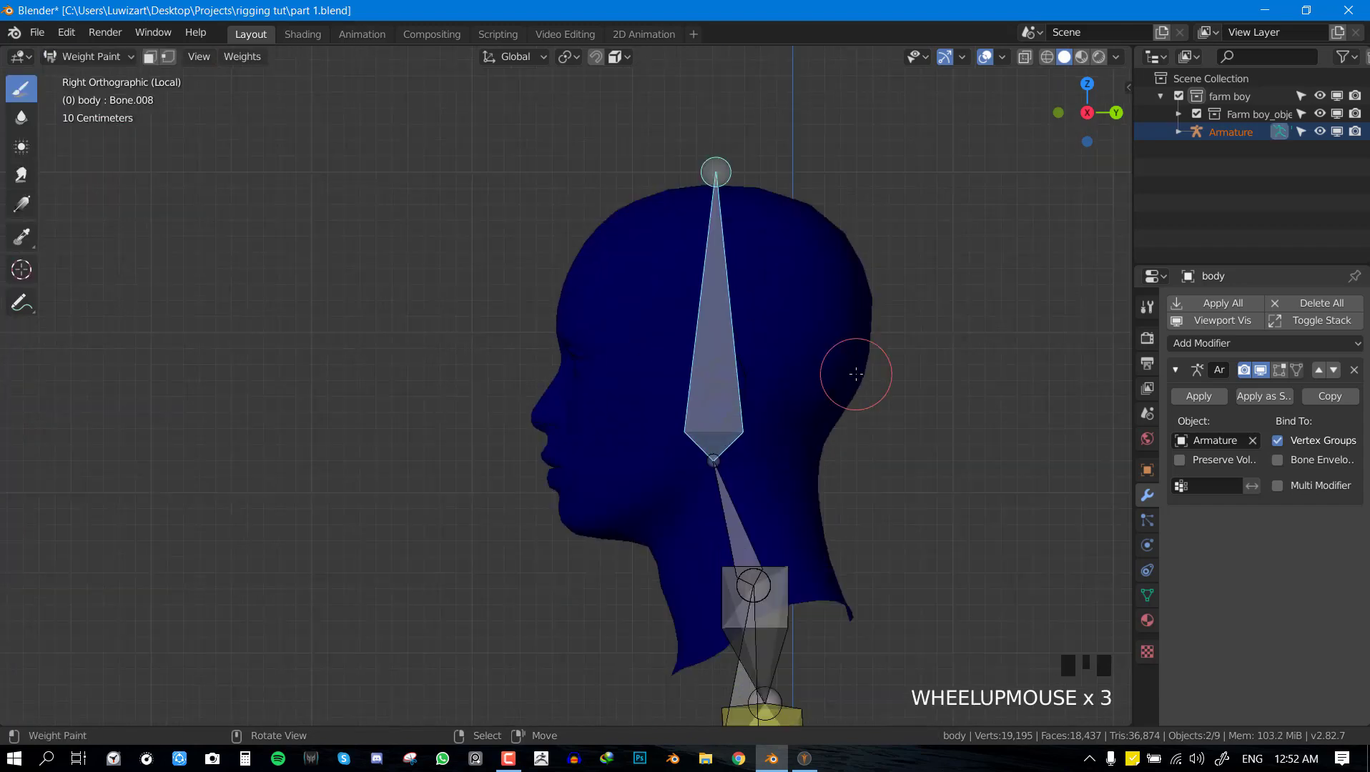
right_click(726, 239)
Inspect the head bone's weights from angled and side views, with a cancelled trial rotation of the bone.
scroll(725, 232, "down", 2)
middle_click_drag(725, 233, 771, 295)
scroll(771, 295, "up", 1)
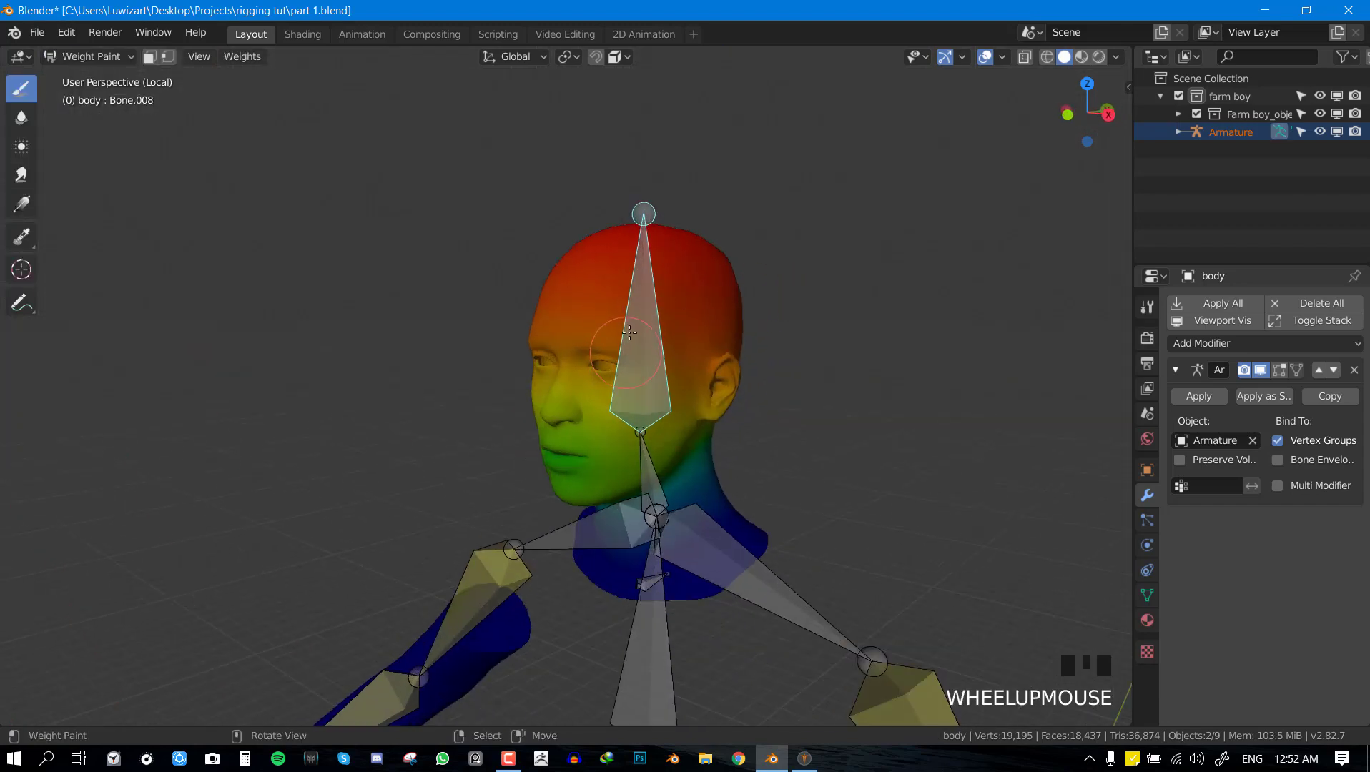
key("KP_3")
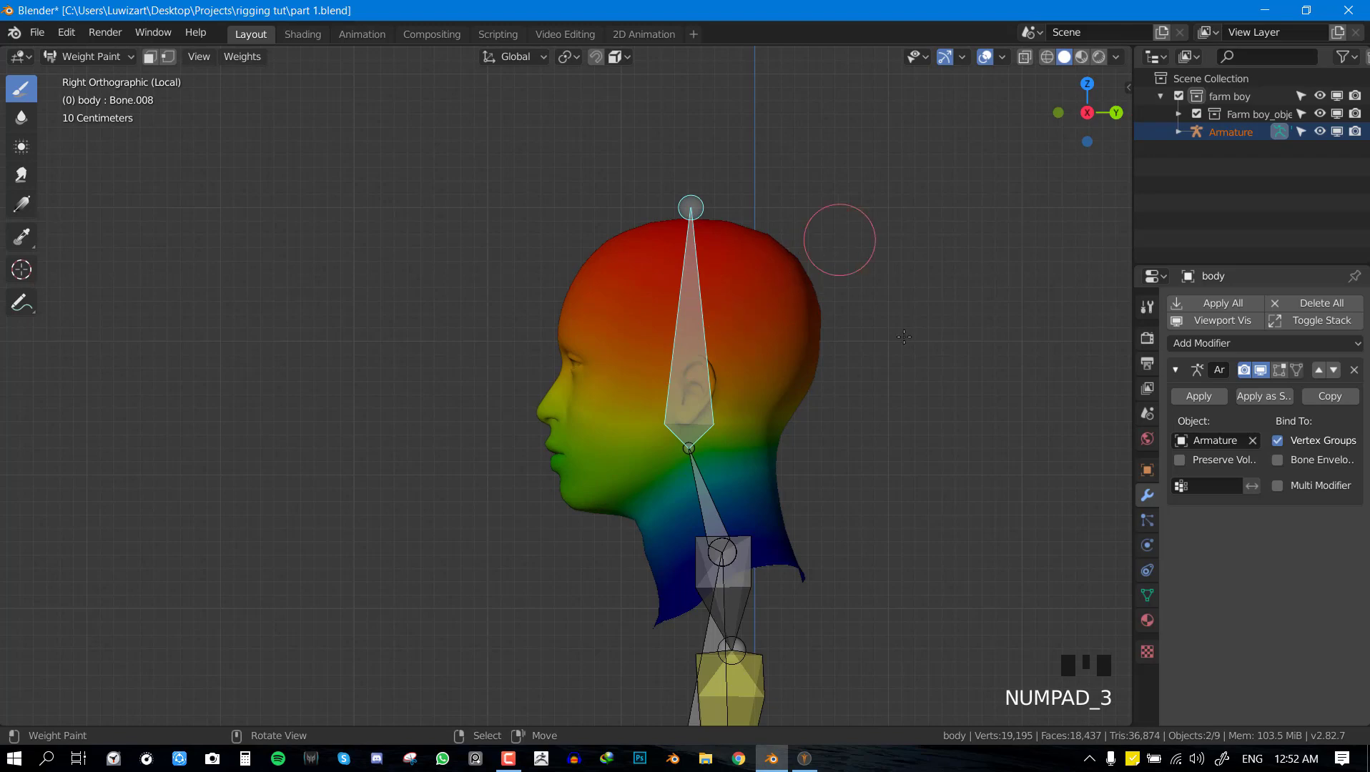
key("r")
right_click(886, 372)
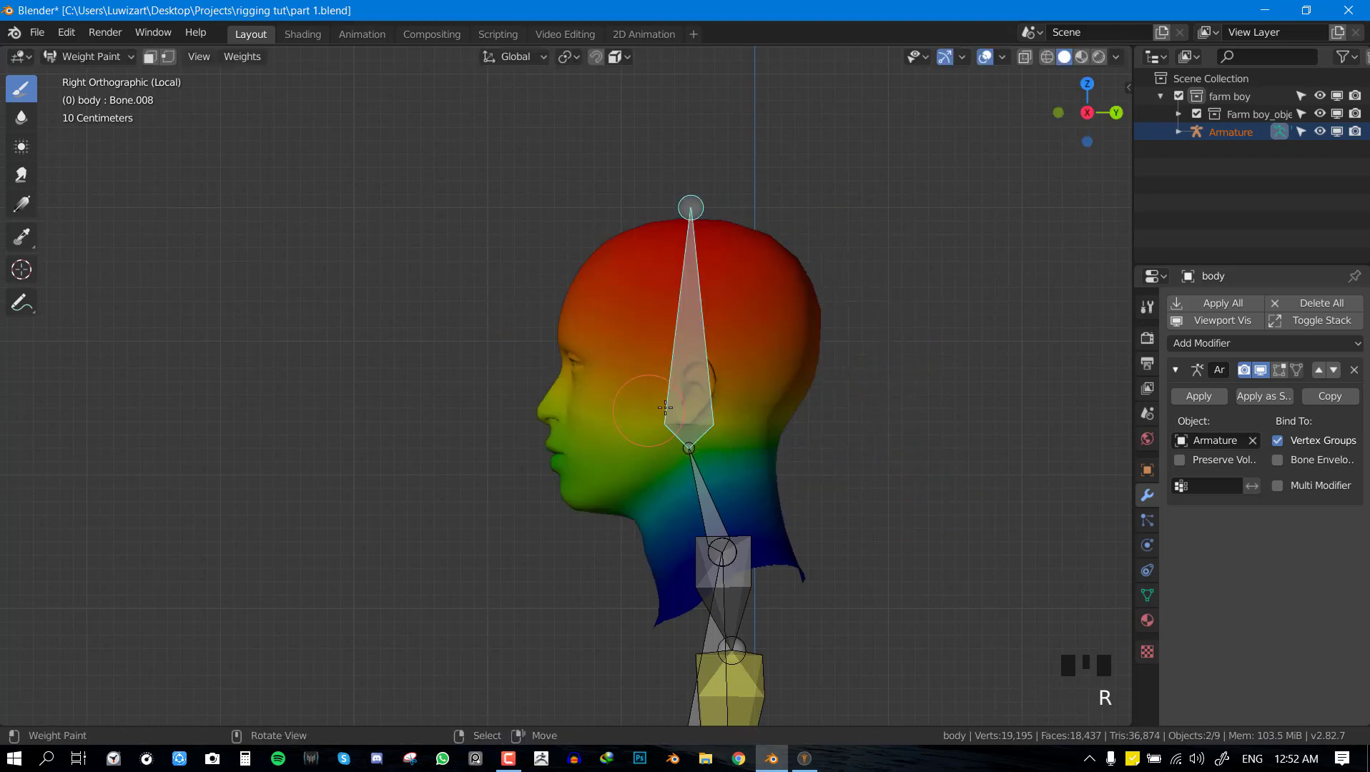
Set the weight brush radius to 131 px and check the Draw brush's settings.
key("f")
left_click(775, 408)
scroll(754, 378, "up", 2)
scroll(761, 391, "down", 3)
mouse_move(763, 406)
middle_mouse_down()
mouse_move(818, 417)
mouse_move(801, 412)
middle_mouse_up()
key("KP_3")
key("n")
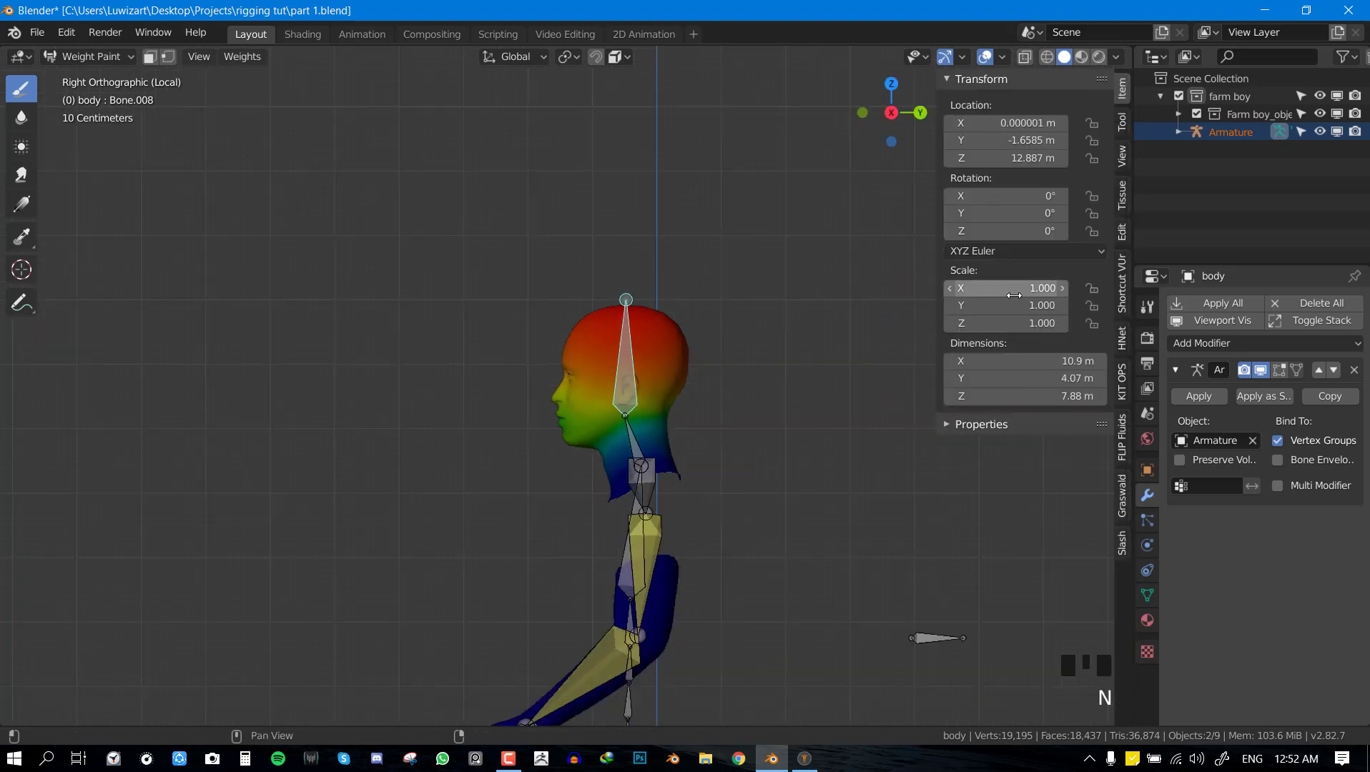
left_click(1120, 121)
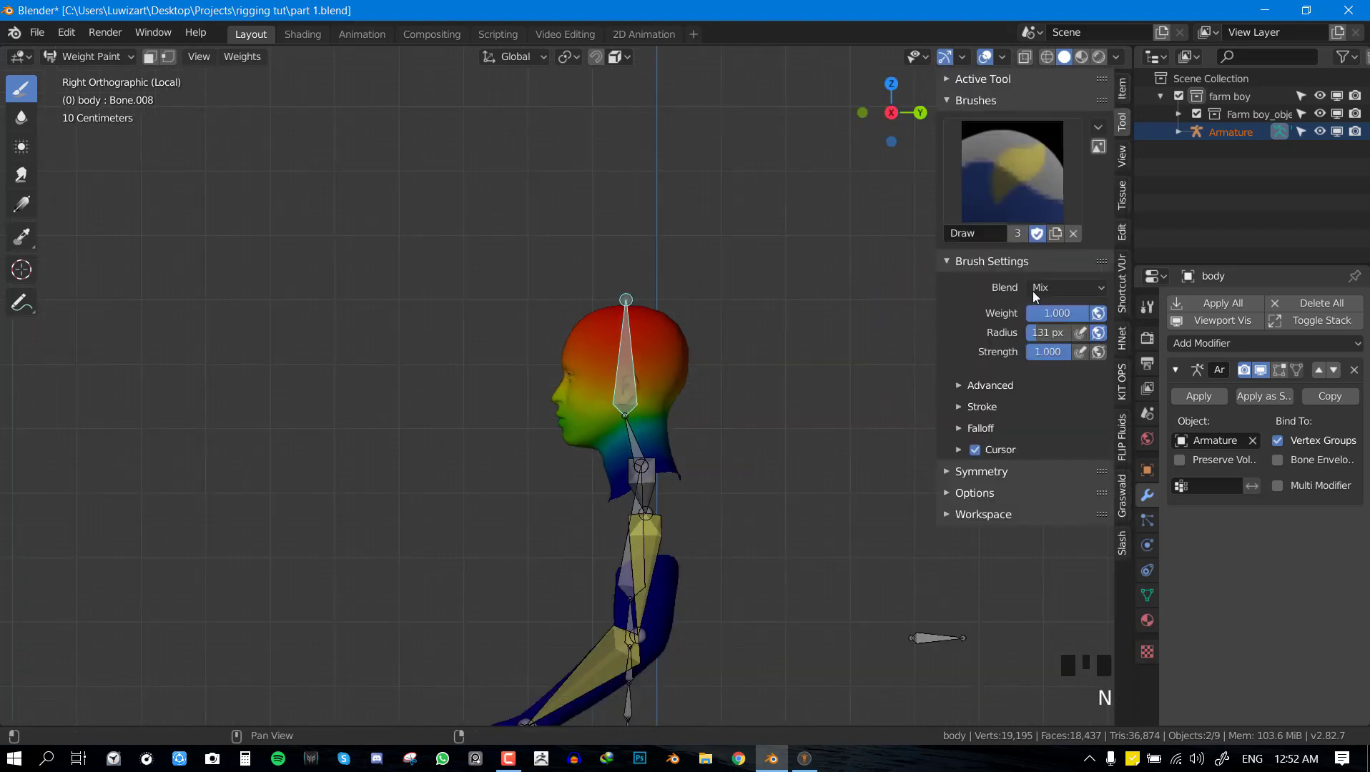
key("n")
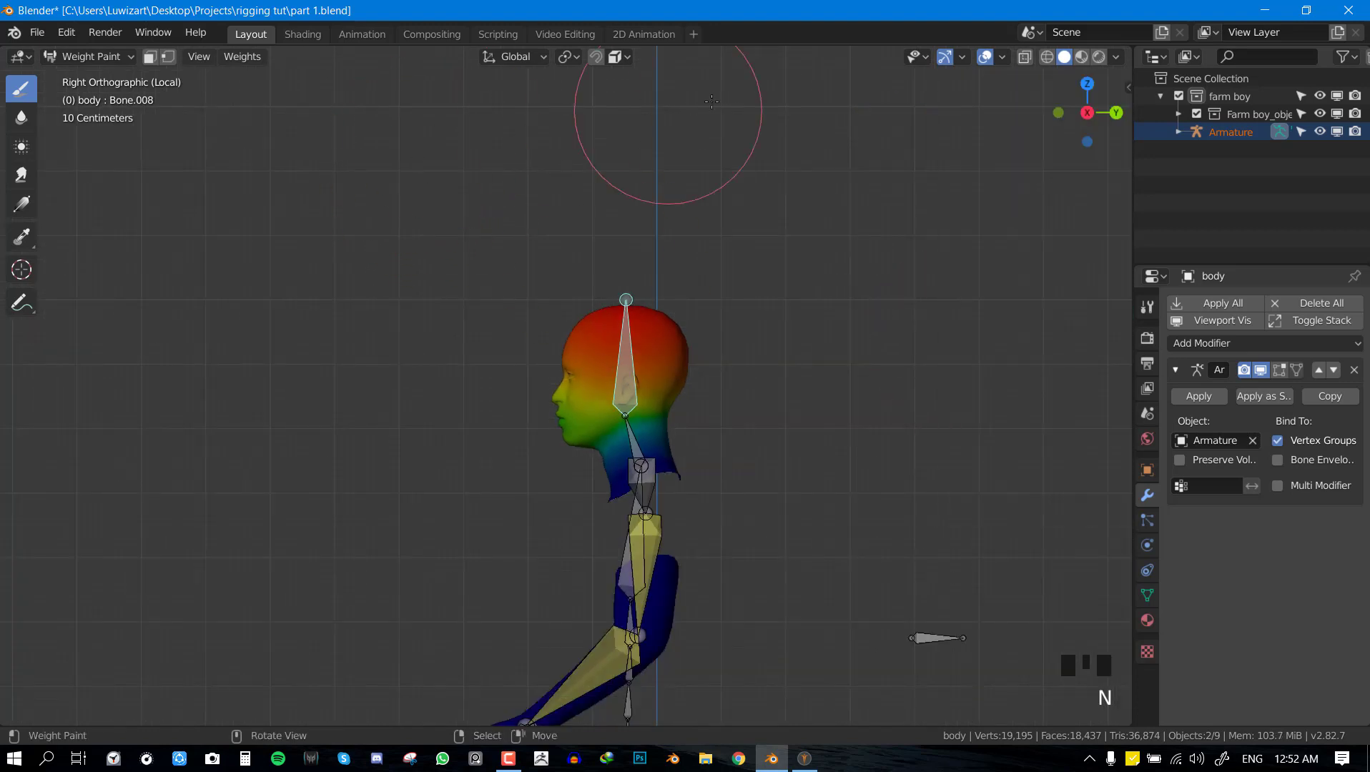
Show the brush's tool settings above the viewport and save the file.
right_click(944, 61)
mouse_move(893, 237)
left_click(1020, 248)
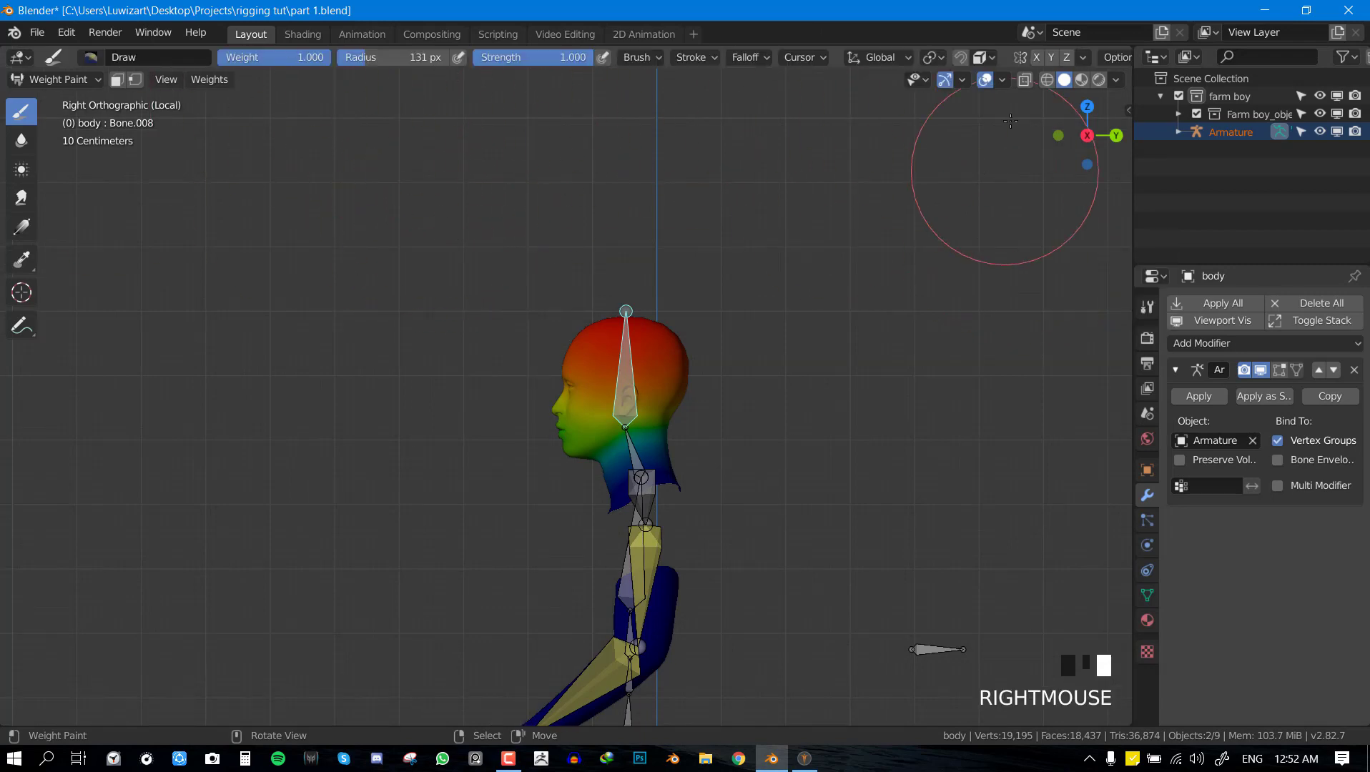
middle_click_drag(601, 427, 580, 370, "shift")
key("ctrl+s")
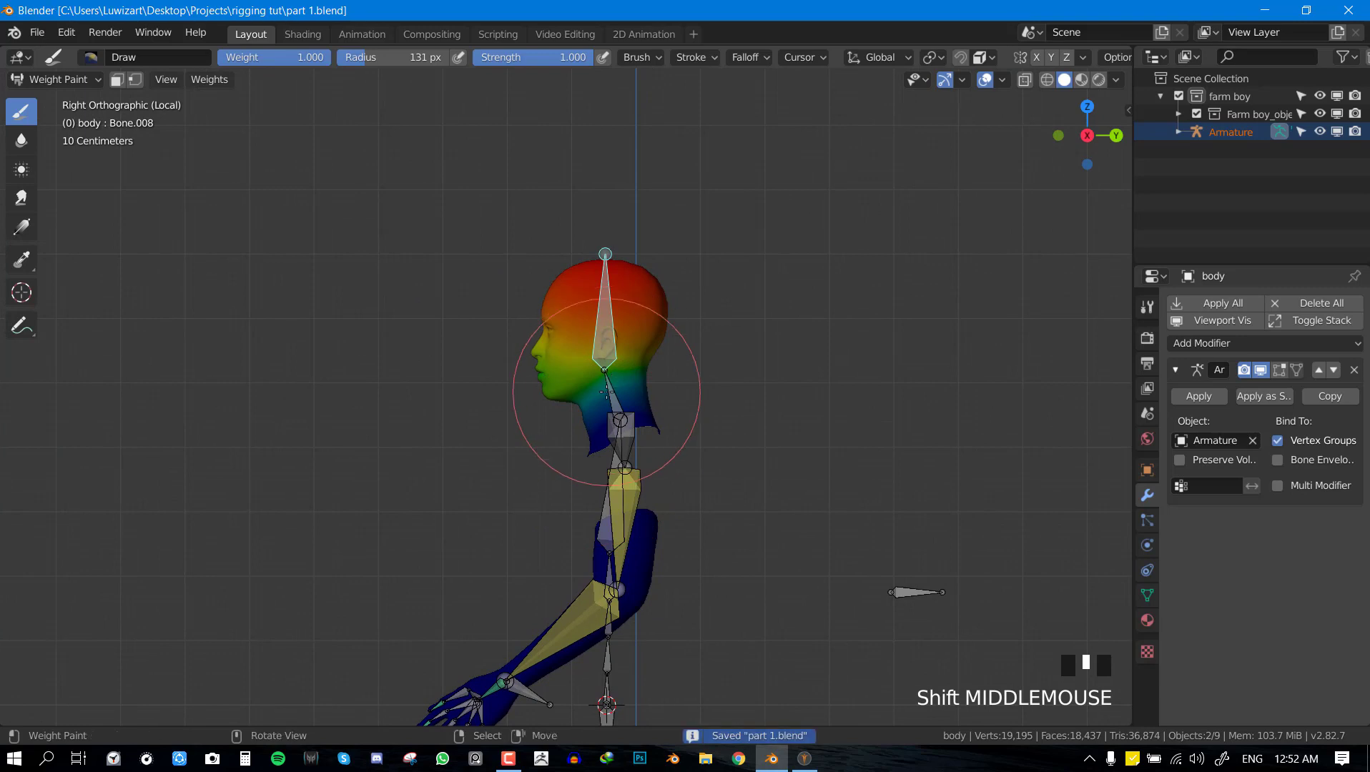
scroll(518, 228, "up", 2)
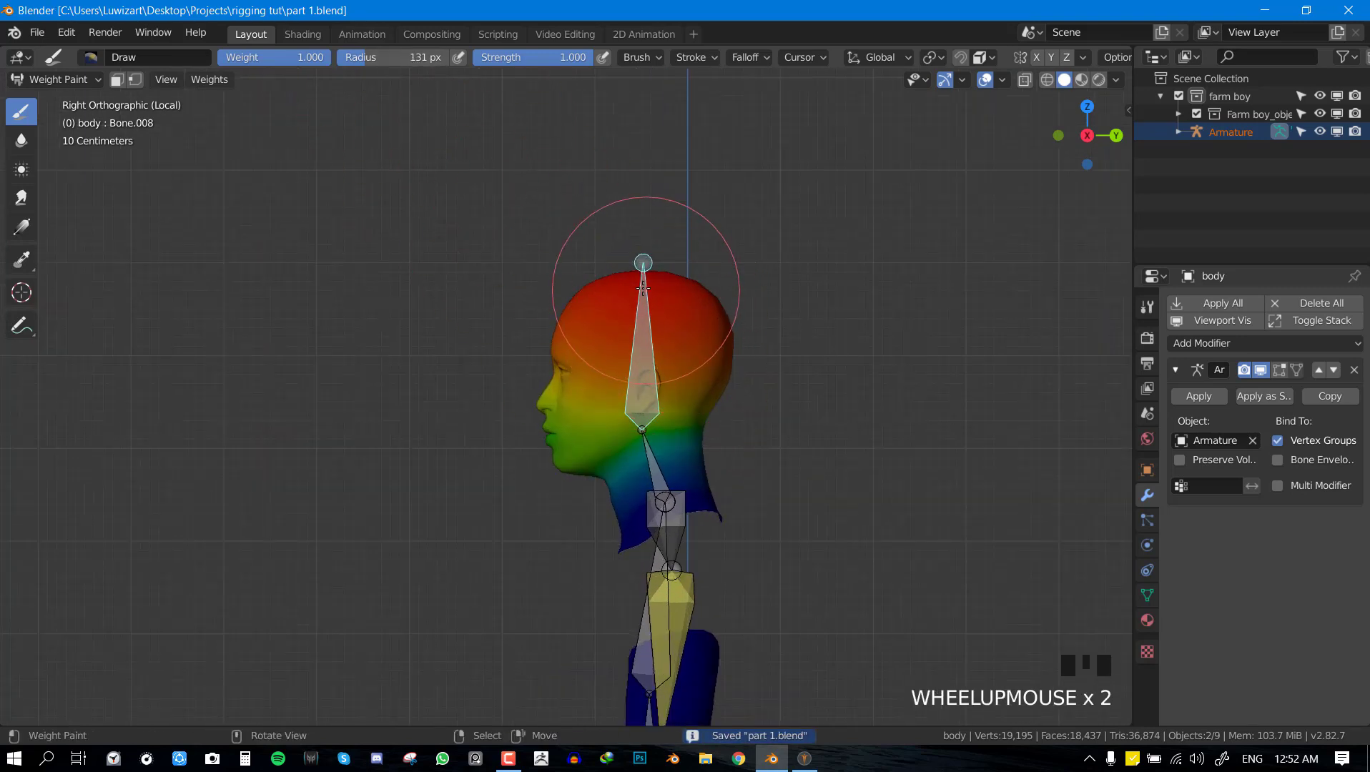
Try painting across the head with the brush weight at 0.006, and undo the stroke.
key("shift+space")
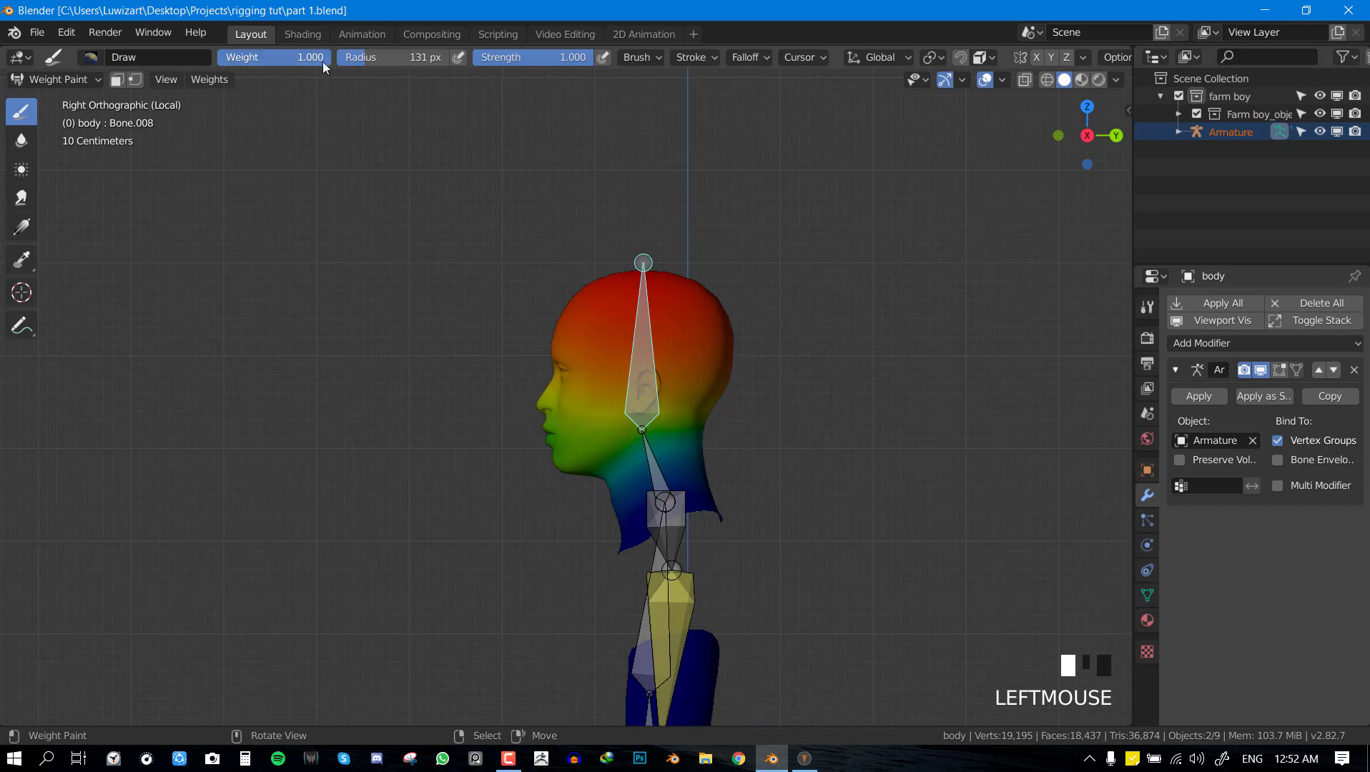
left_click_drag(292, 57, 205, 57)
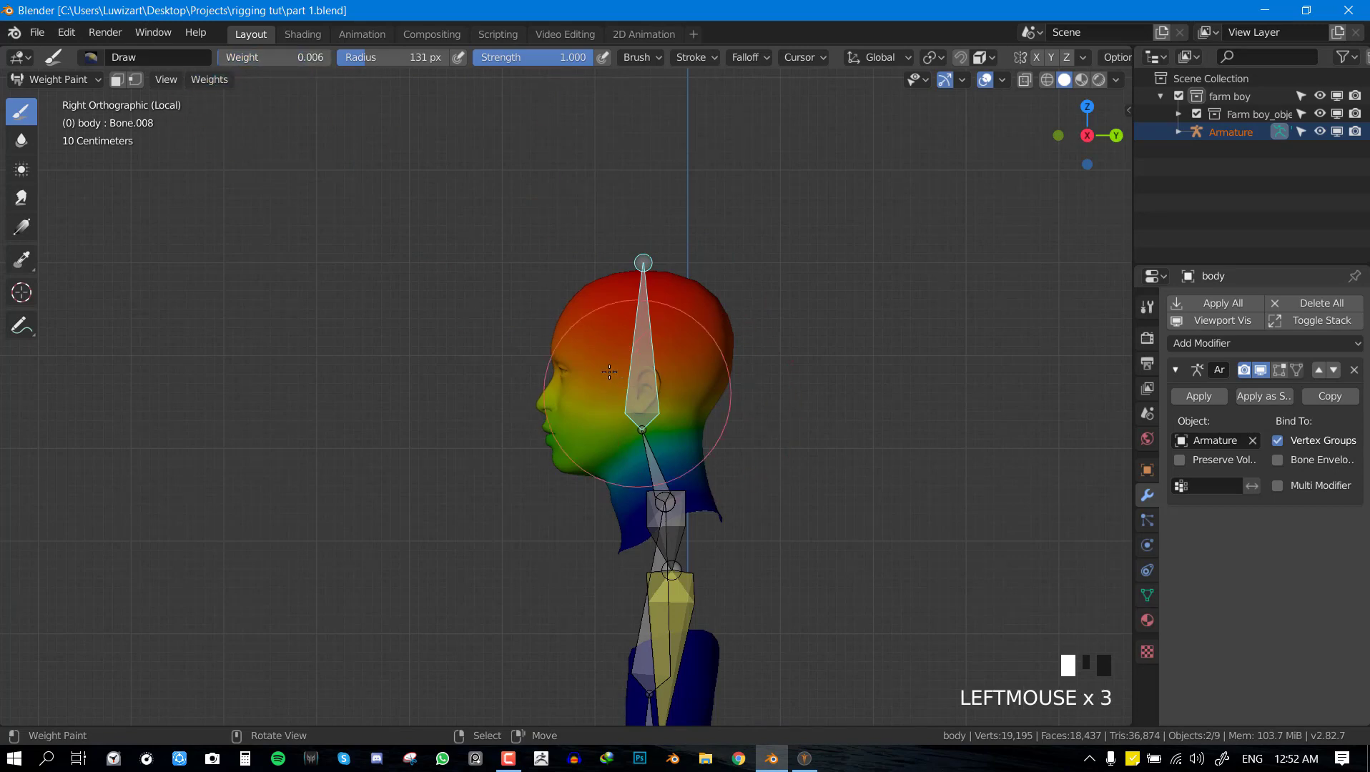
left_click_drag(610, 371, 786, 339)
key("ctrl+z")
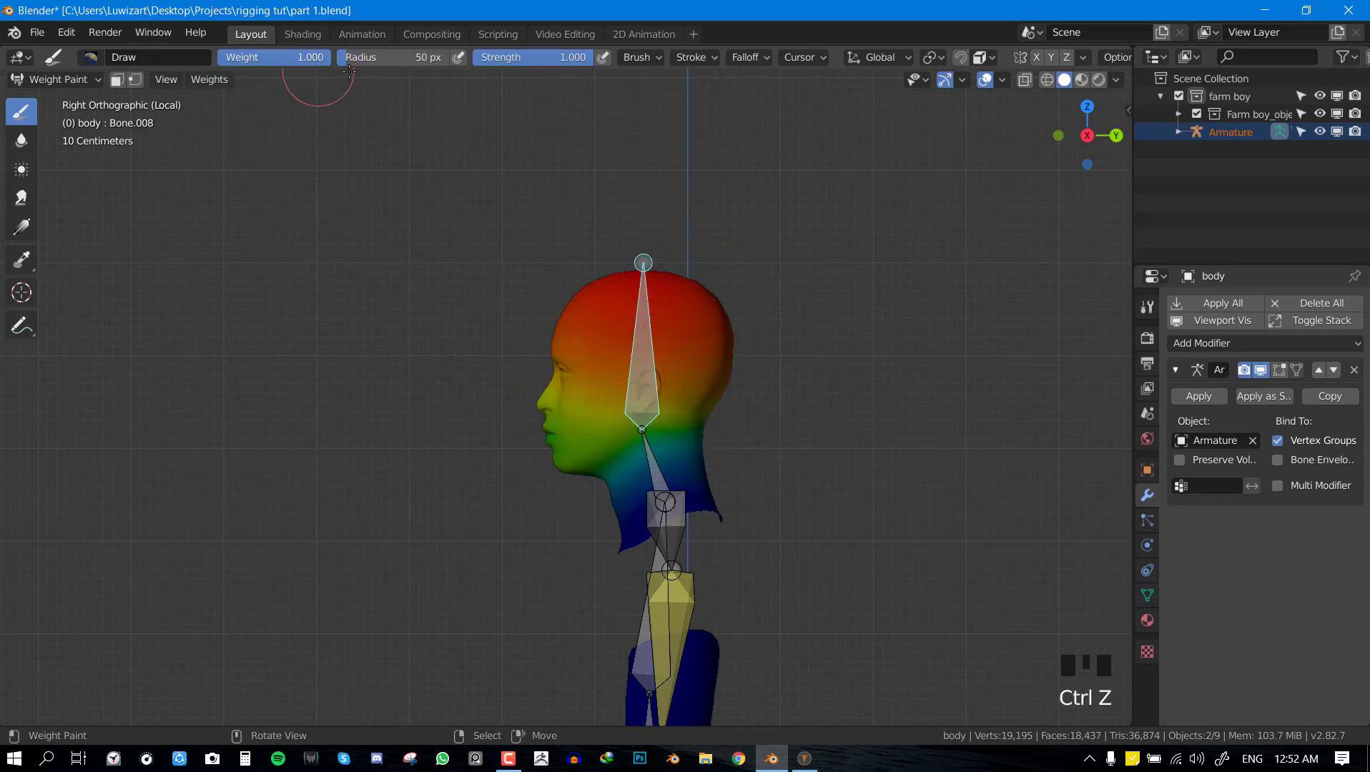
Try paint strokes over the jaw and neck, including at brush strength 0.357, and undo them.
left_click_drag(666, 477, 735, 458)
key("ctrl+z")
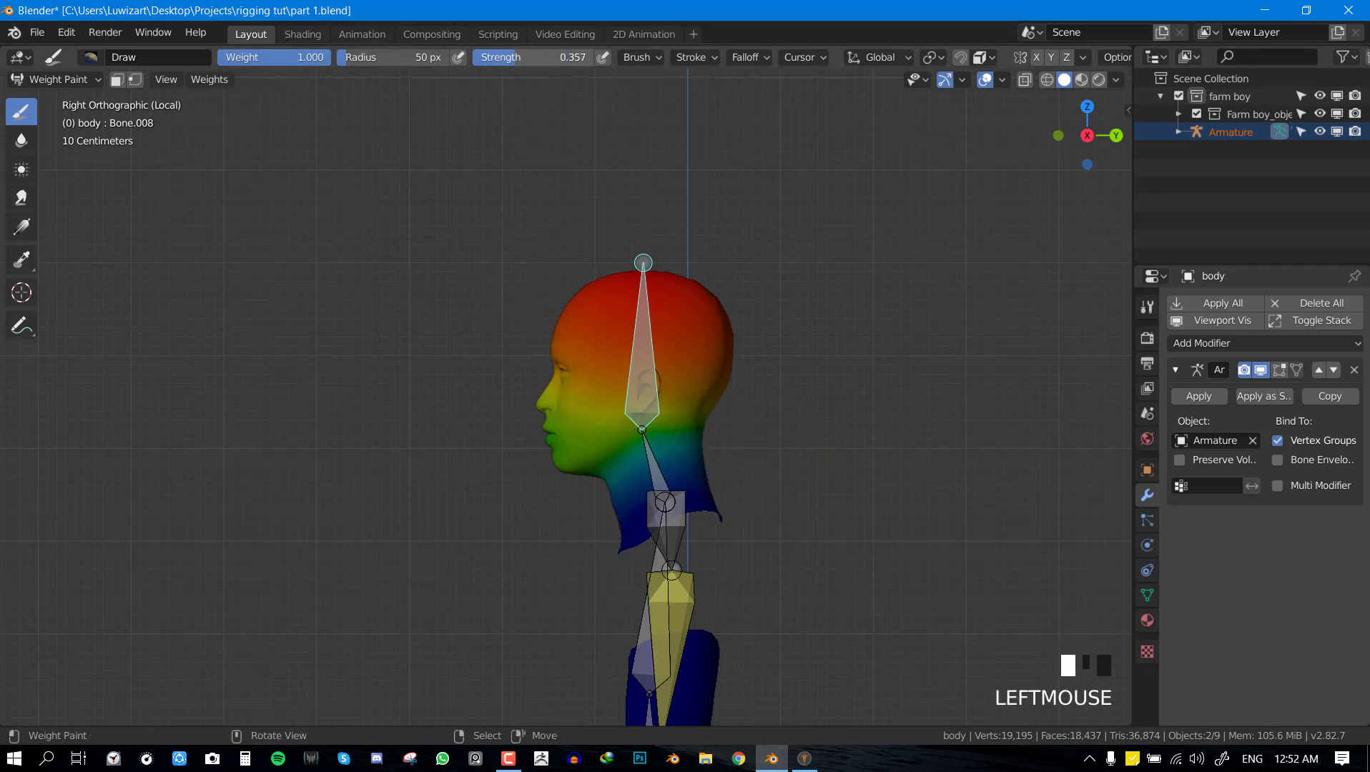
left_click_drag(591, 422, 591, 425)
left_click_drag(661, 420, 591, 449)
key("ctrl+z")
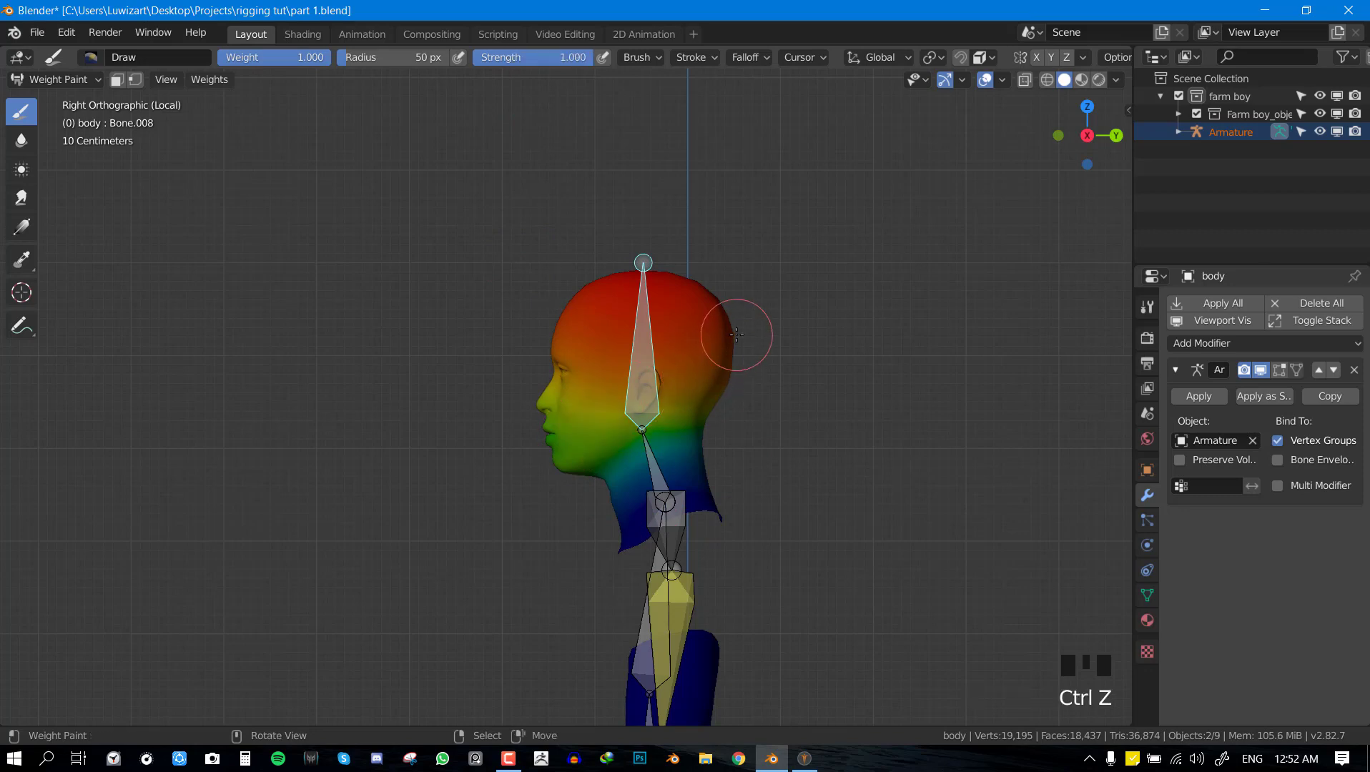
Save the file and set the weight brush radius to 167 px.
mouse_move(714, 299)
middle_mouse_down("shift")
mouse_move(738, 244)
mouse_move(695, 311)
middle_mouse_up("shift")
key("ctrl+s")
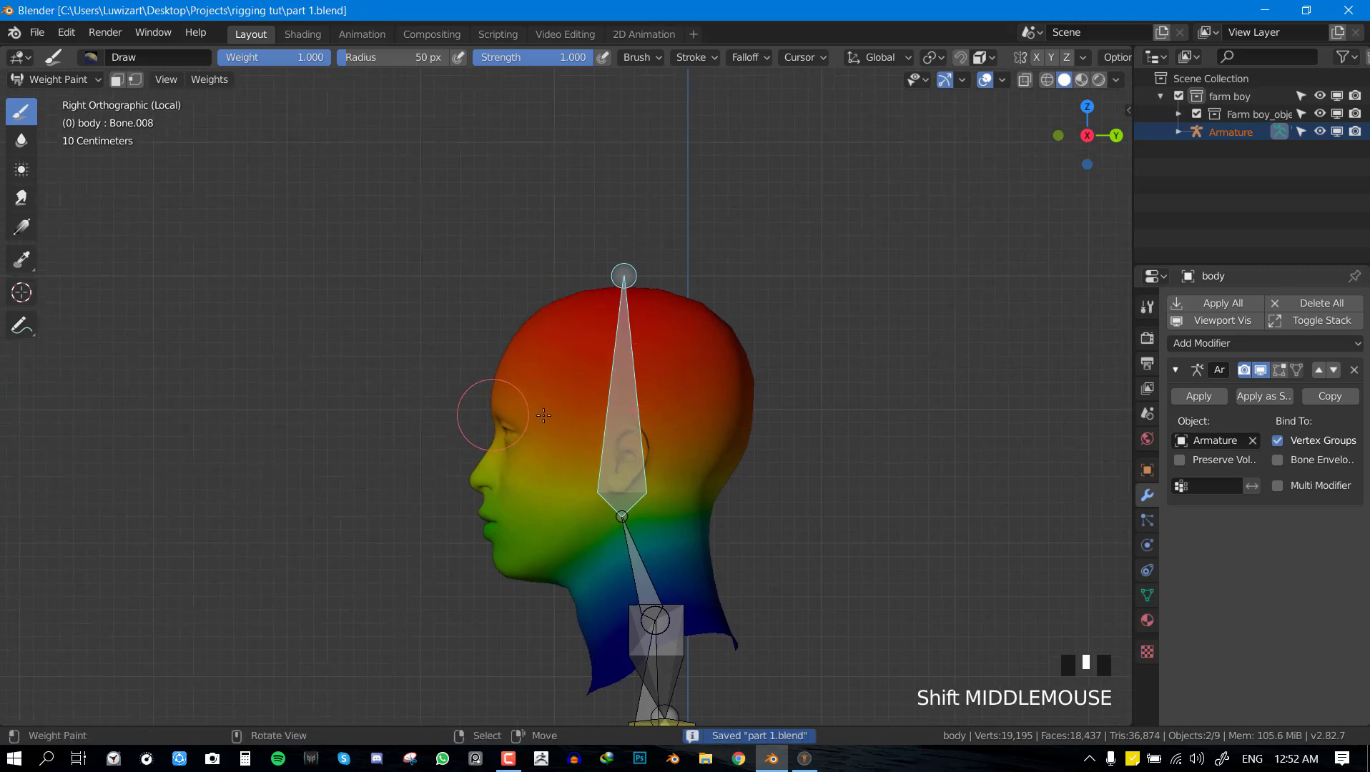
key("f")
right_click(628, 325)
Examine how Bone.008's weights spread over the face, skull and neck from several angles.
scroll(629, 372, "down", 4)
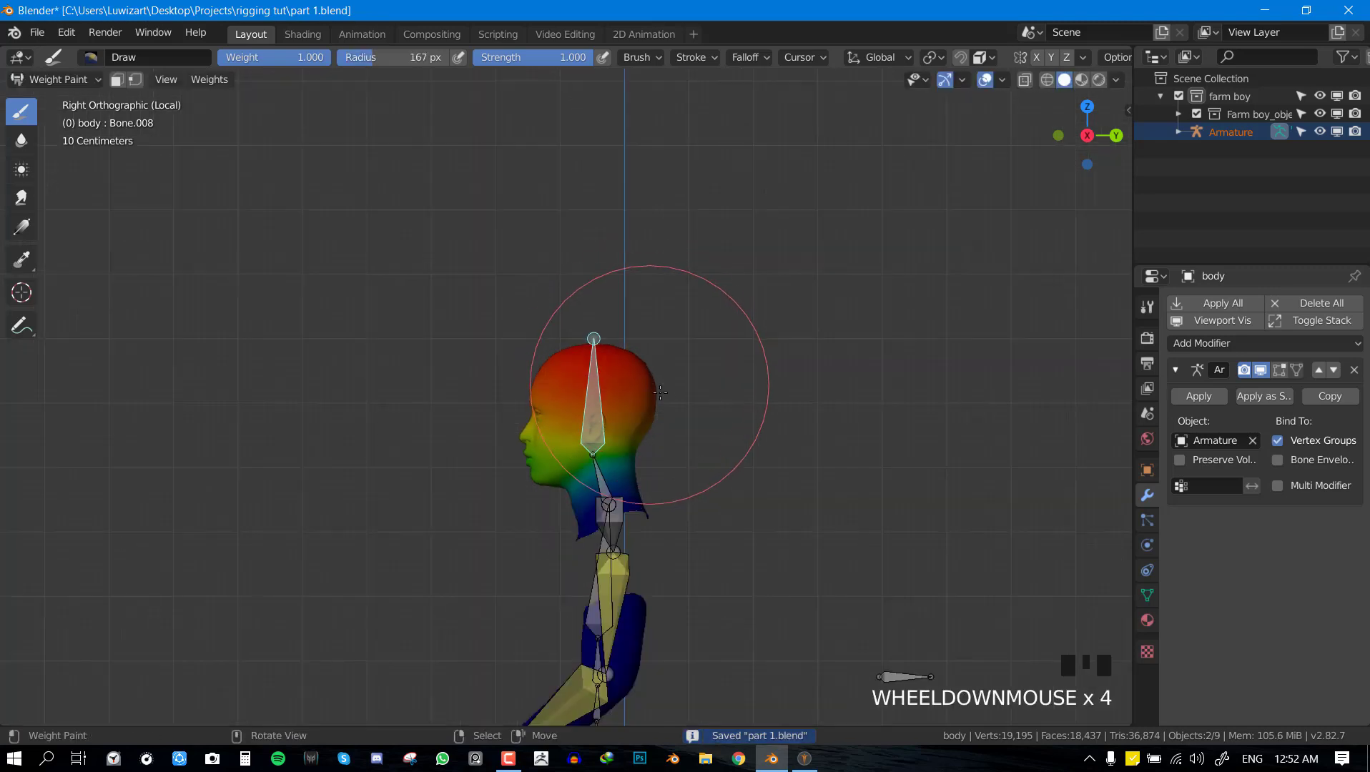
scroll(672, 394, "up", 2)
scroll(643, 386, "up", 2)
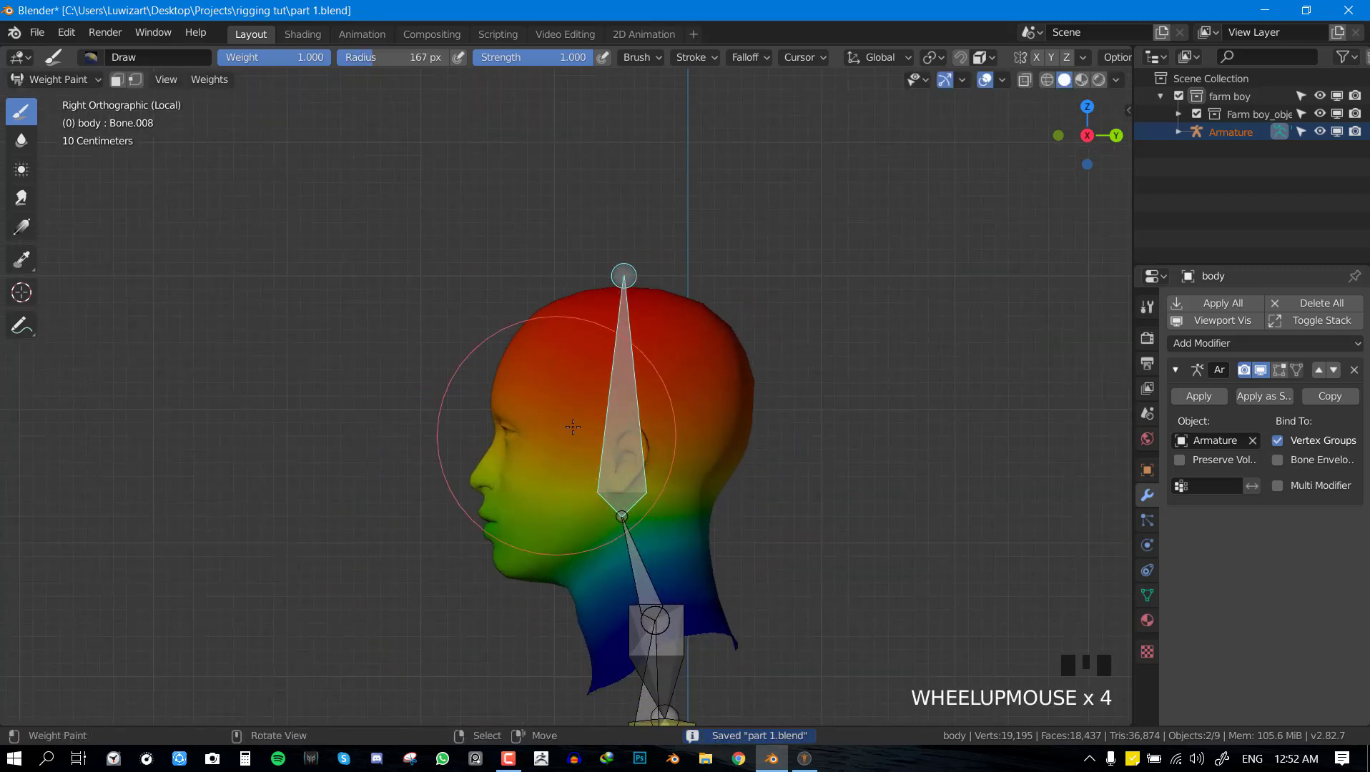
middle_click_drag(573, 427, 826, 429)
key("KP_3")
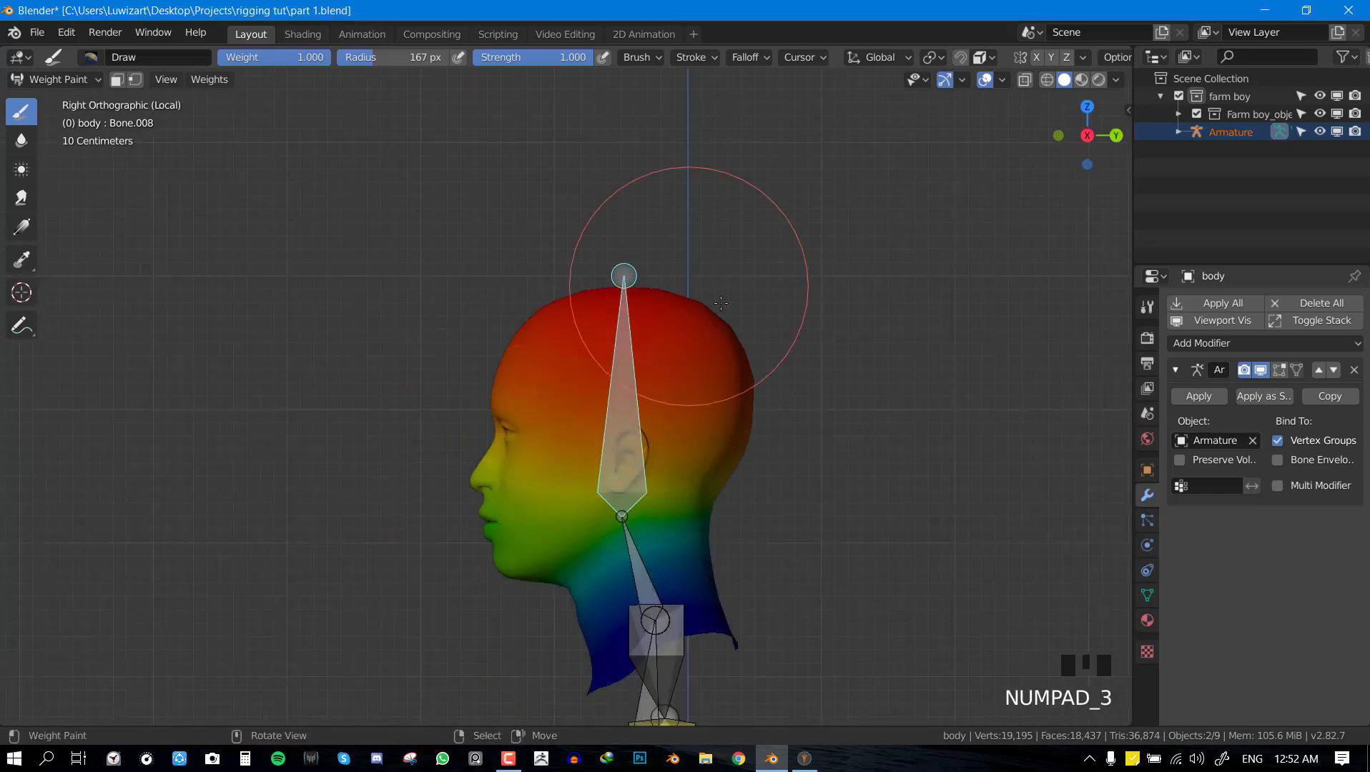
middle_click_drag(491, 505, 505, 399)
key("KP_3")
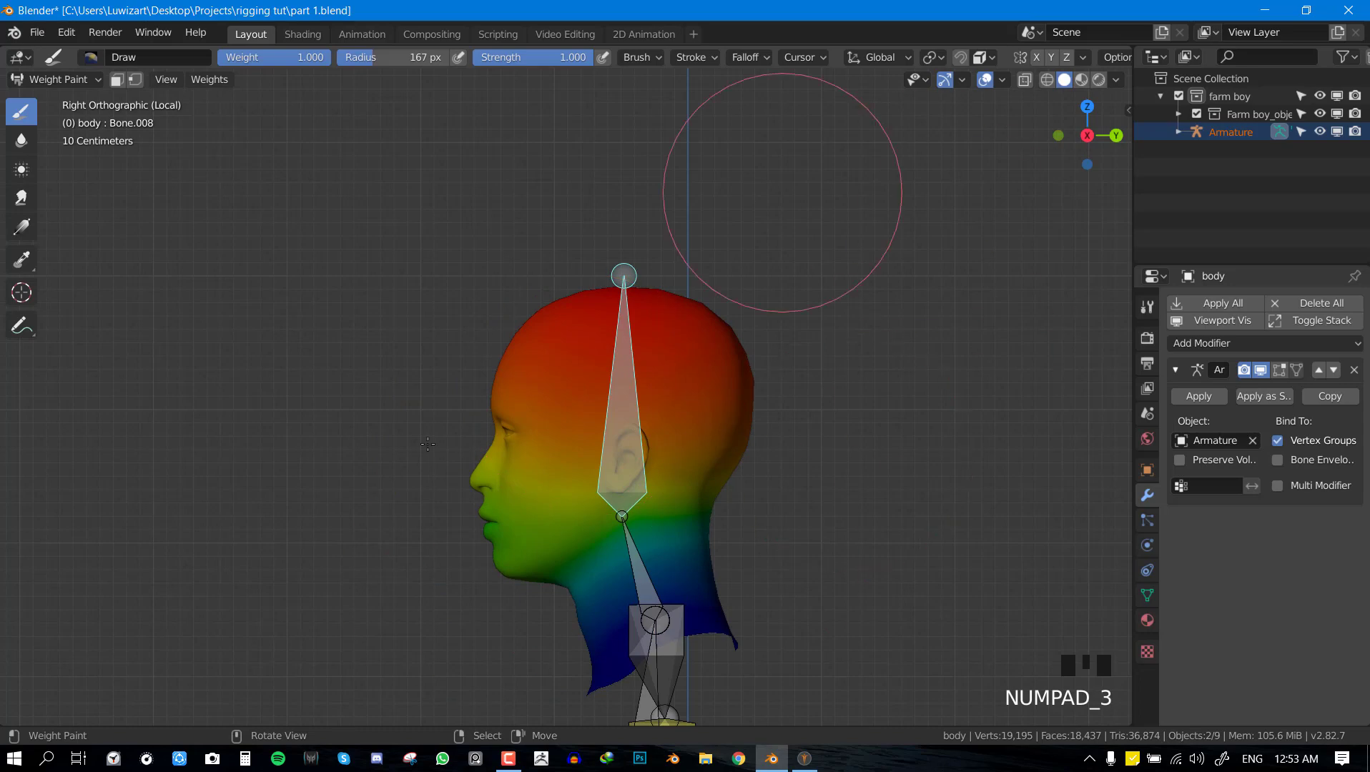
Check the head's mesh in Edit Mode, return to Weight Paint and show the body's vertex groups.
key("Tab")
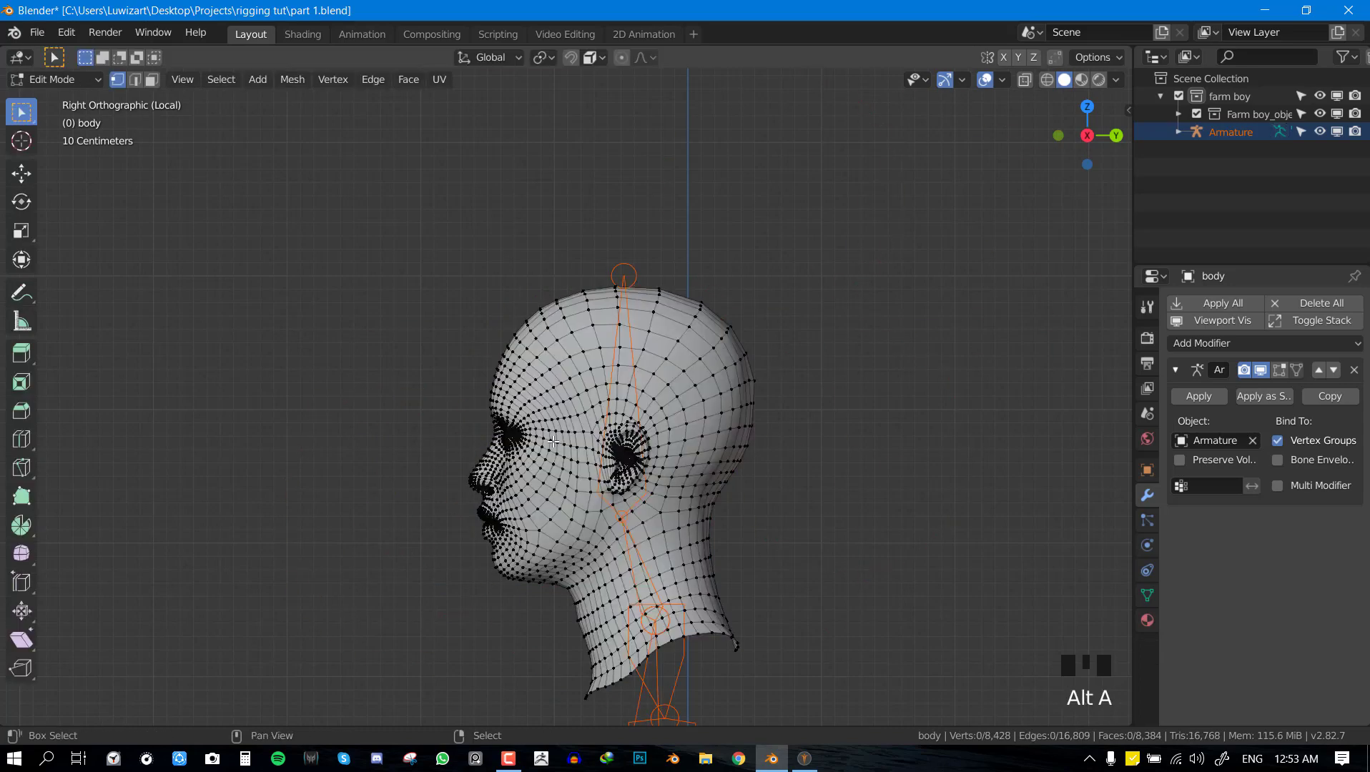
key("Tab")
right_click(623, 383)
key("shift+z")
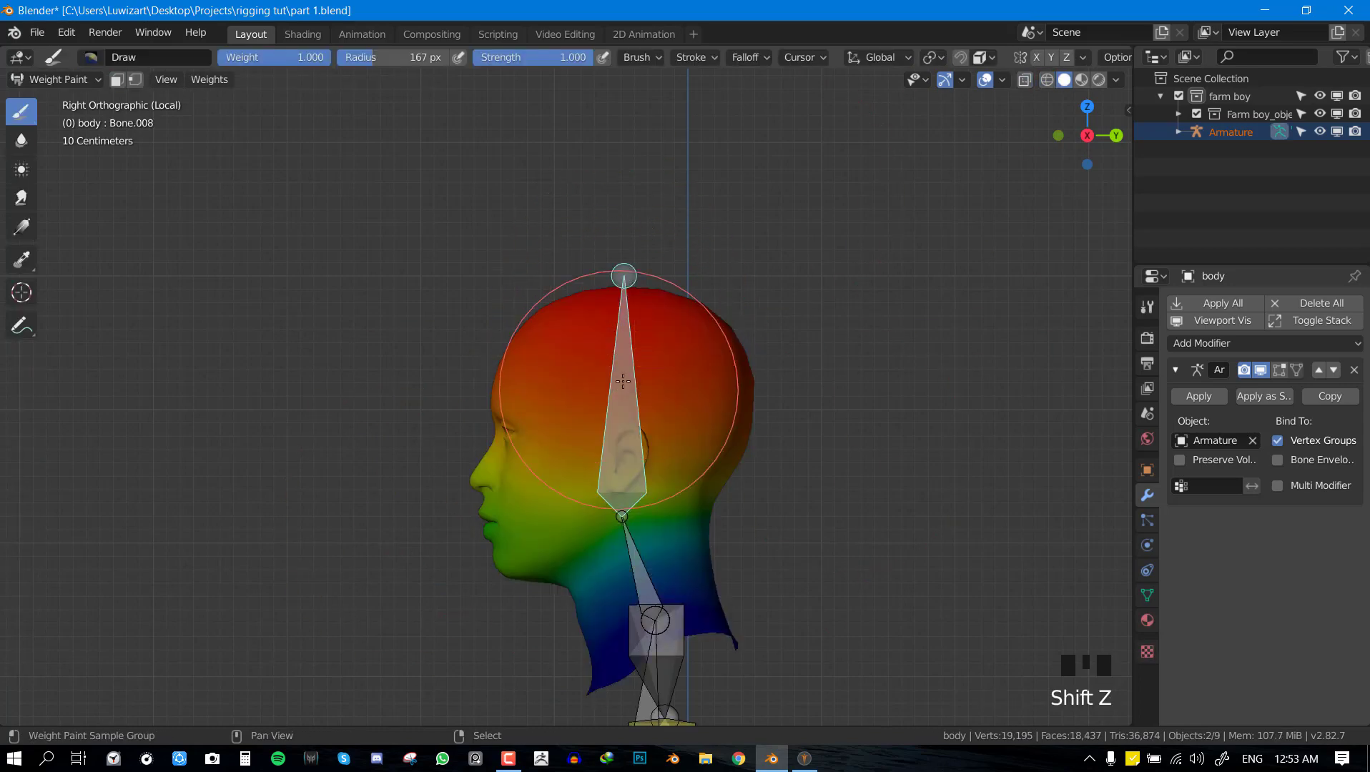
left_click(1147, 596)
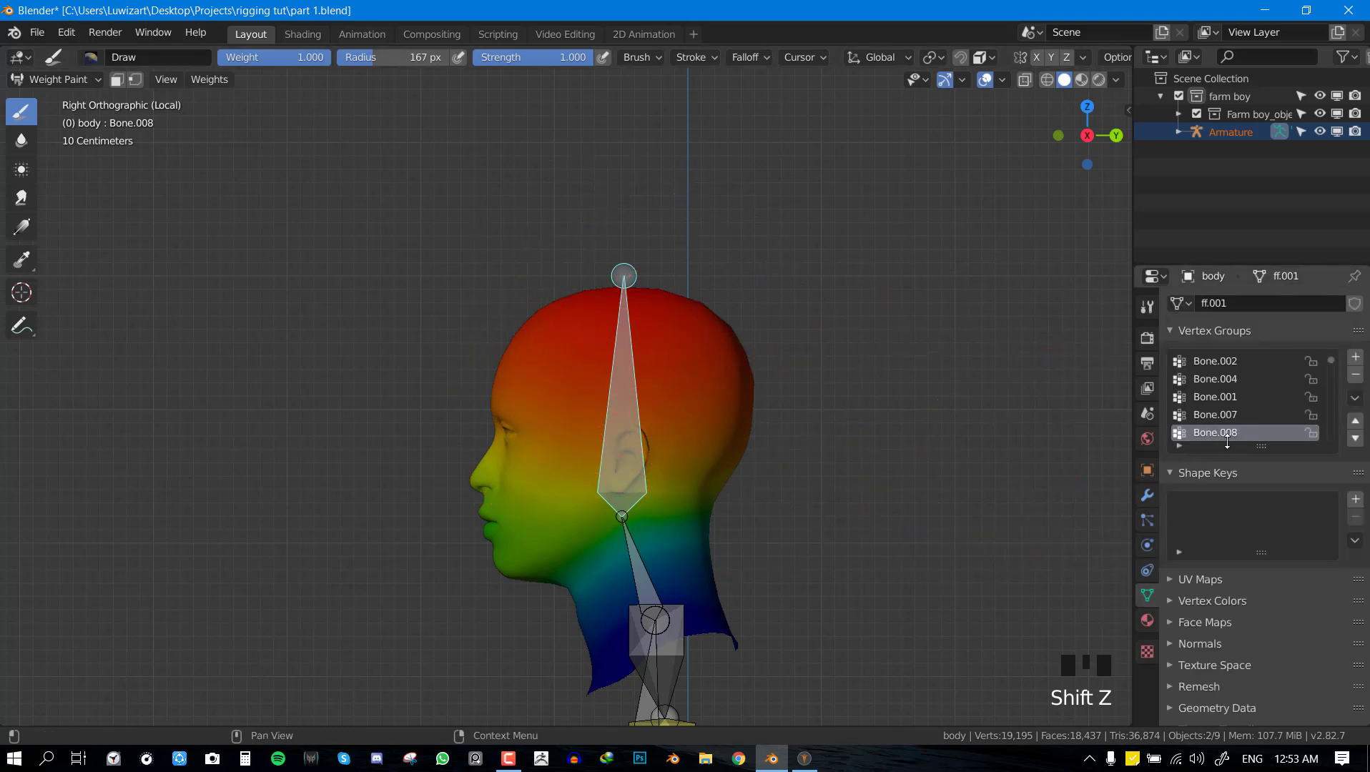
Switch the armature to Pose Mode and rename the head bone Bone.008 as head.
key("ctrl+Tab")
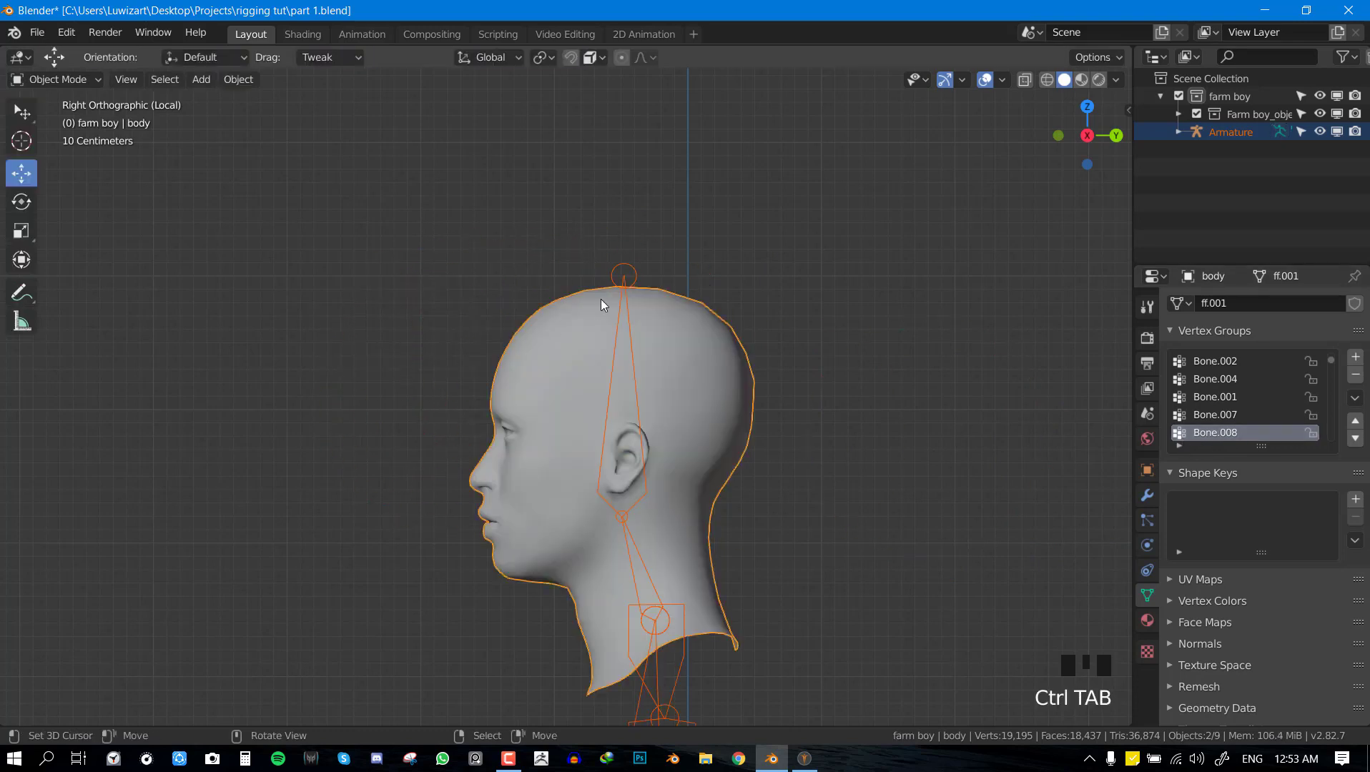
right_click(623, 276)
key("ctrl+Tab")
right_click(623, 291)
key("F2")
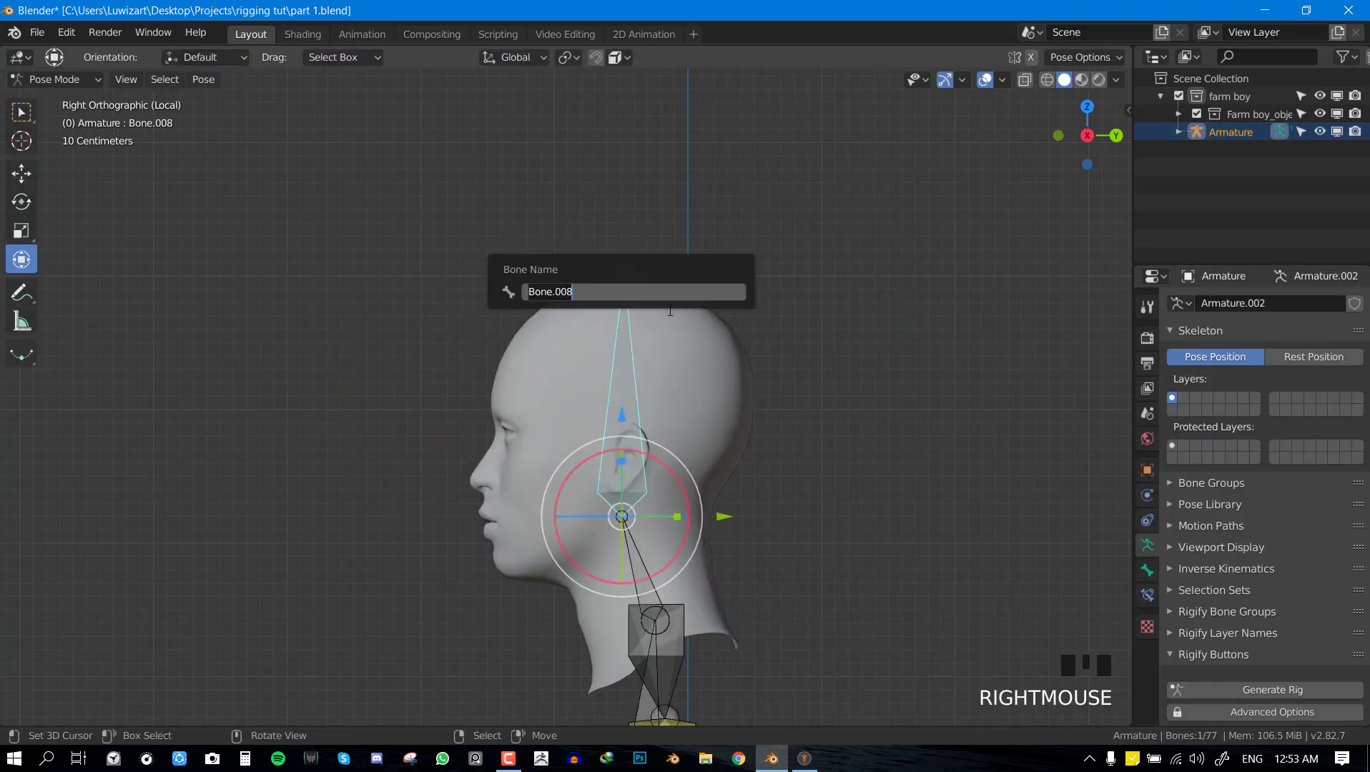
type("head")
key("Return")
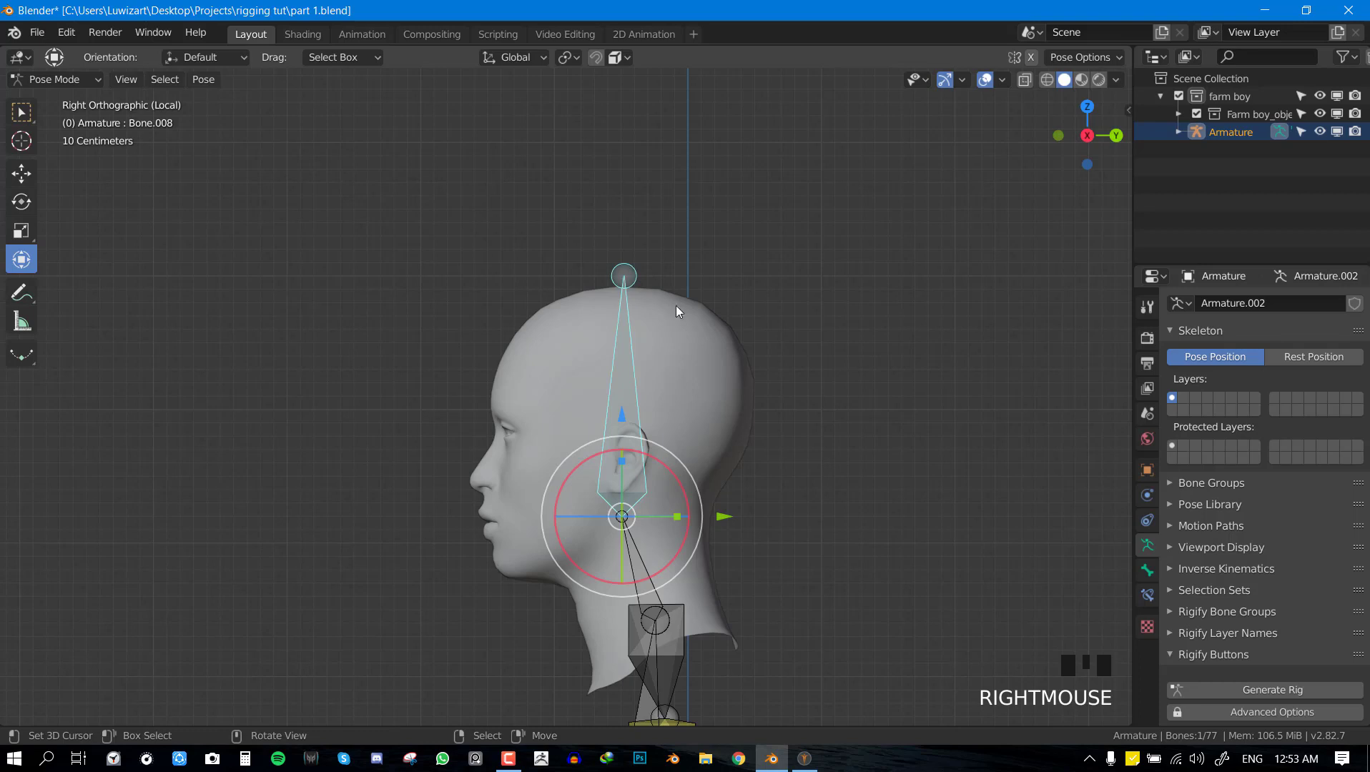
Return to Object Mode, add the body to the selection, enter Weight Paint mode and save the file.
key("ctrl+Tab")
right_click(644, 297, "shift")
key("ctrl+Tab")
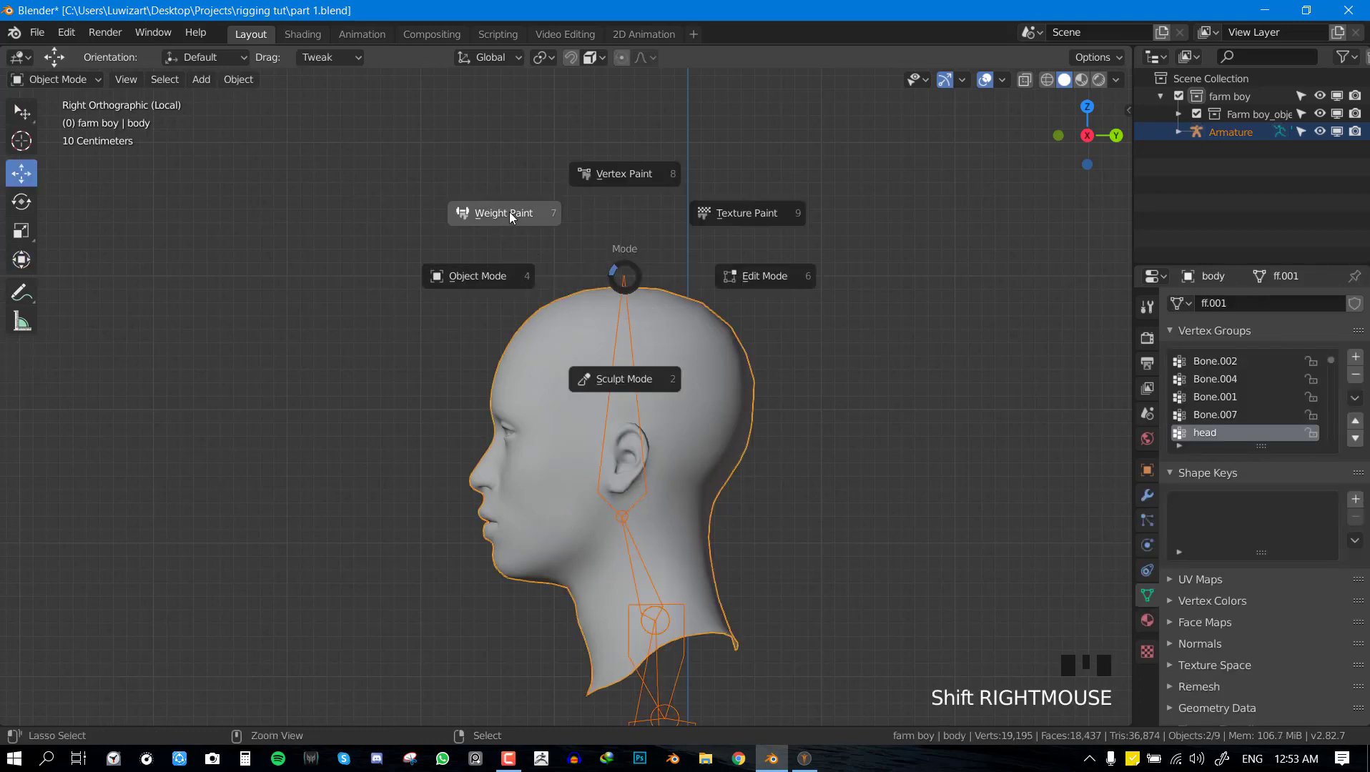
left_click(510, 214)
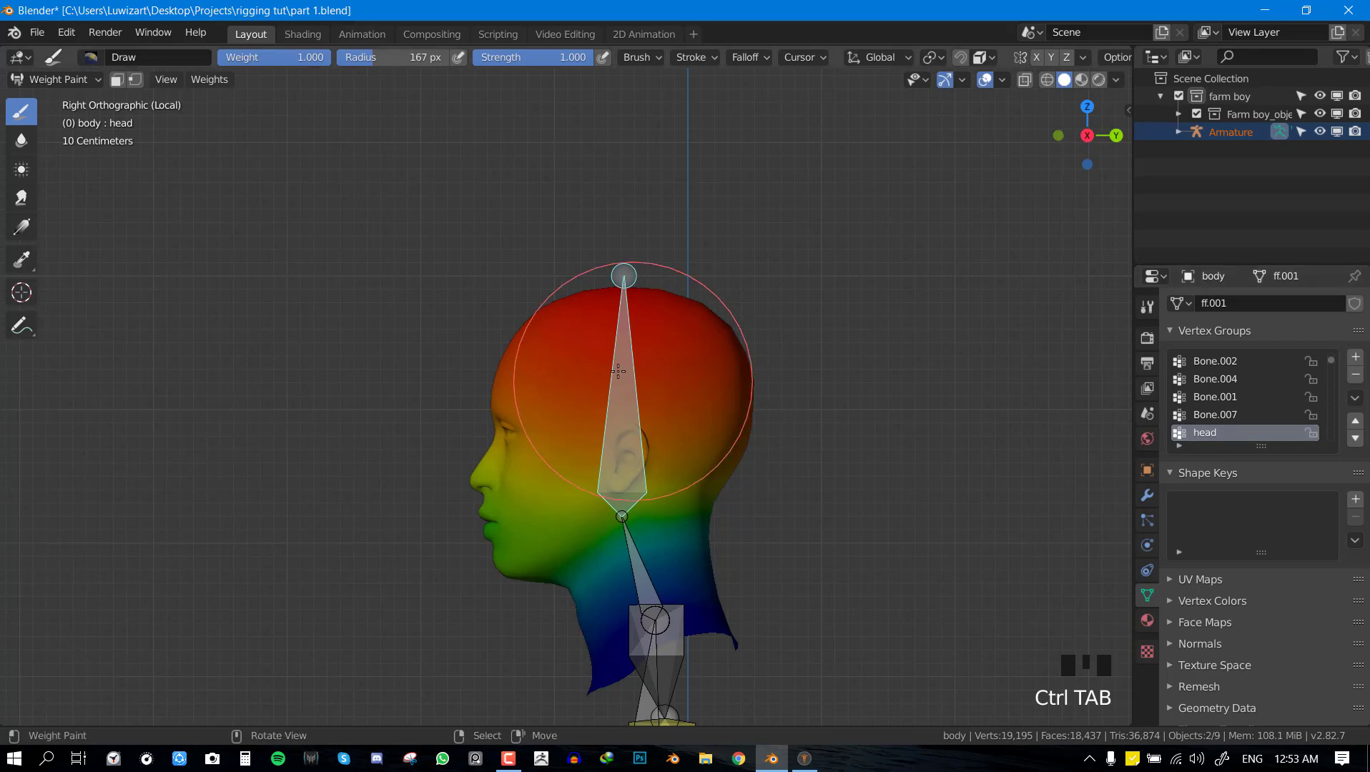
right_click(658, 350)
middle_click_drag(741, 375, 750, 429, "shift")
key("ctrl+s")
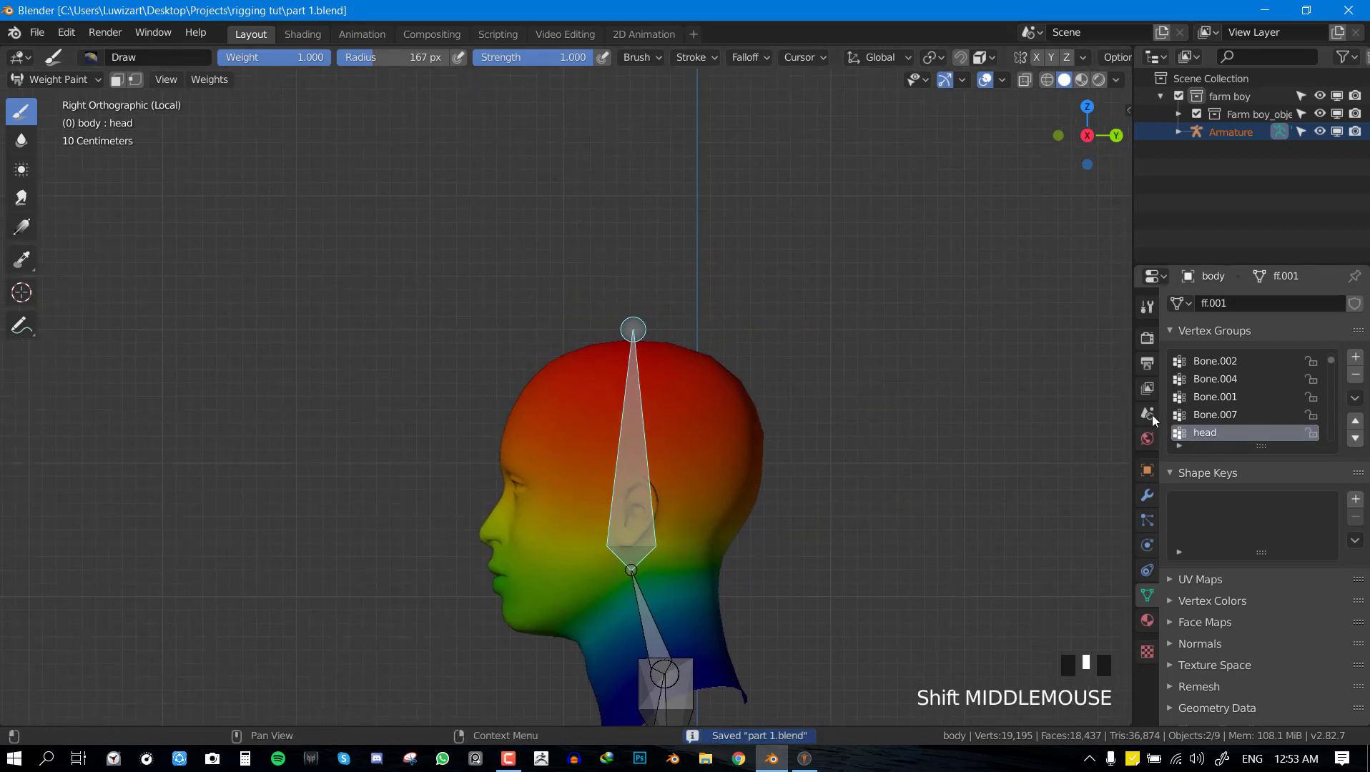
Enter Edit Mode on the body mesh with the head in side view and deselect all vertices.
key("Tab")
middle_click_drag(638, 430, 681, 321, "shift")
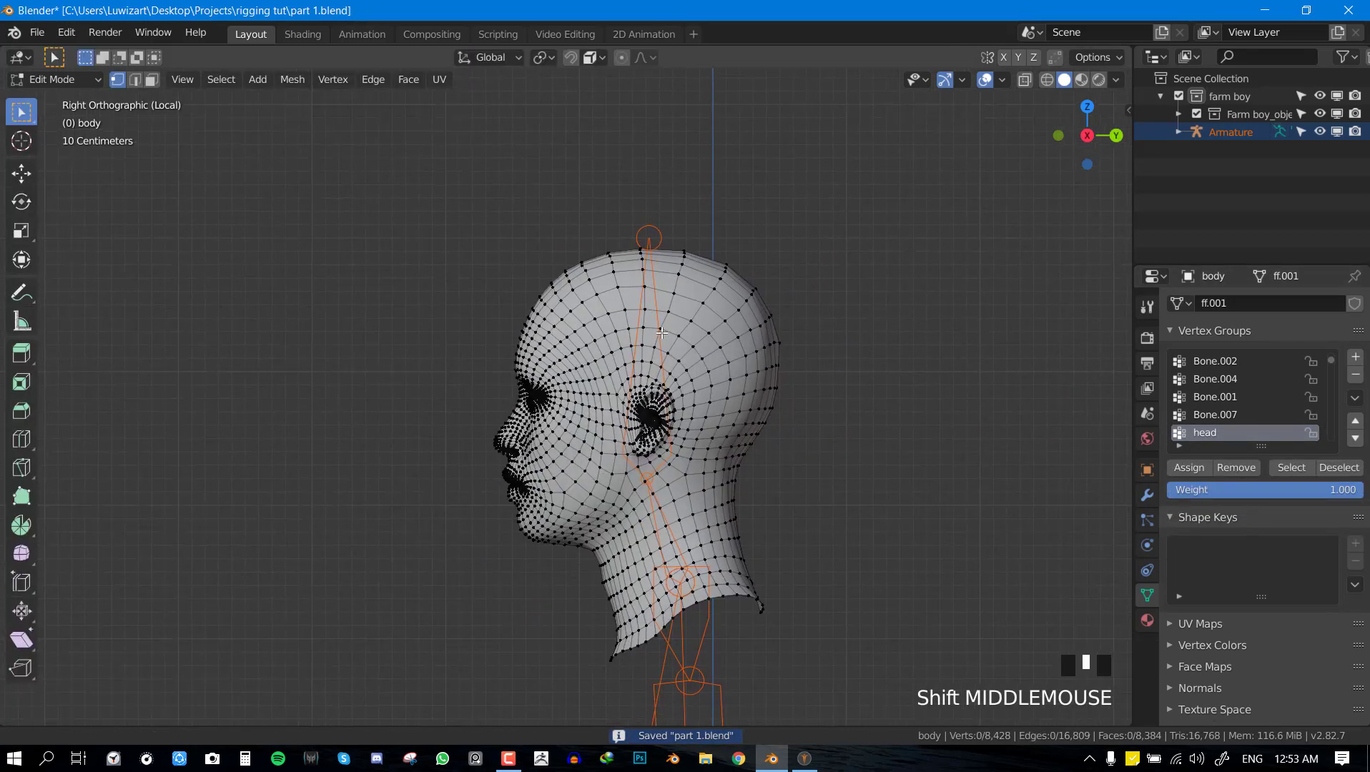
key("alt+a")
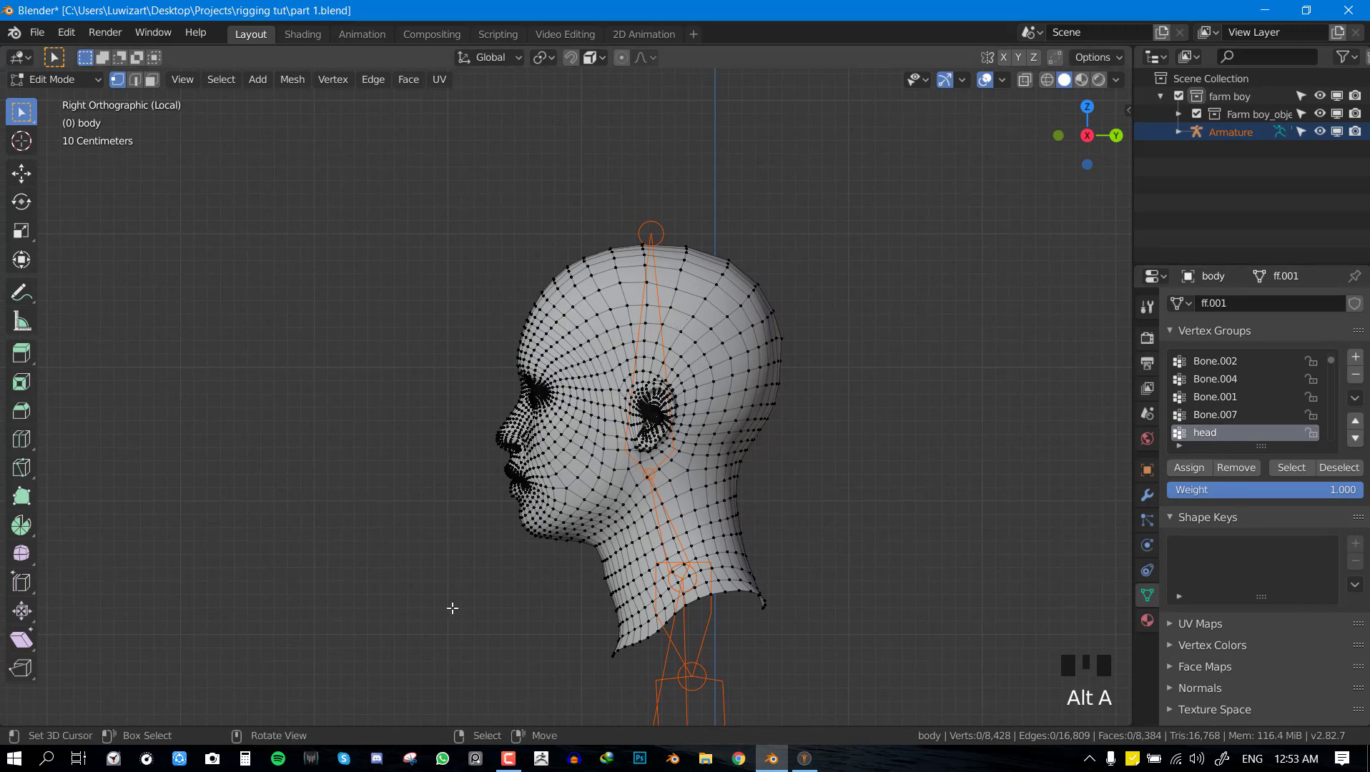
Lasso-select all head vertices above the neck through the mesh, assign them to the head vertex group at weight 1.000, and return to Weight Paint.
key("shift+z")
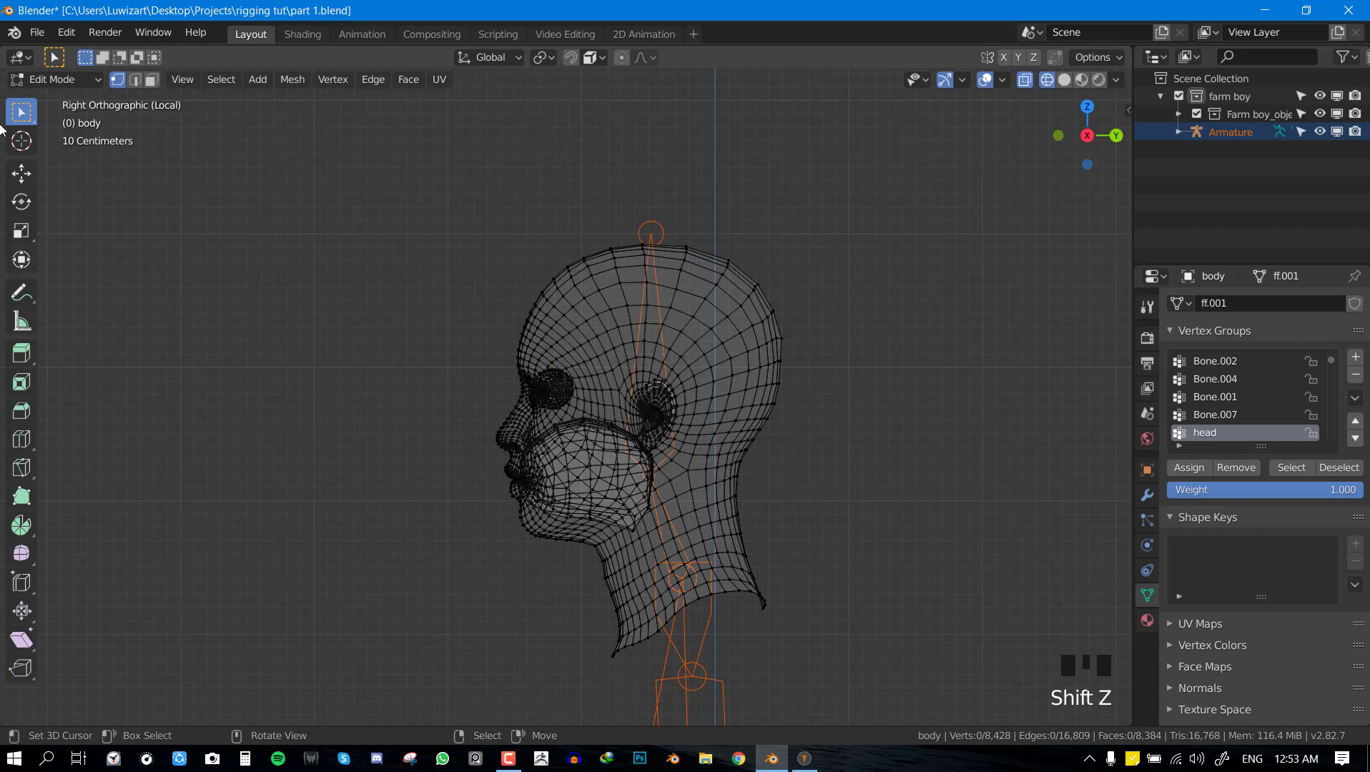
mouse_move(20, 122)
left_mouse_down()
mouse_move(36, 116)
mouse_move(99, 225)
left_mouse_up()
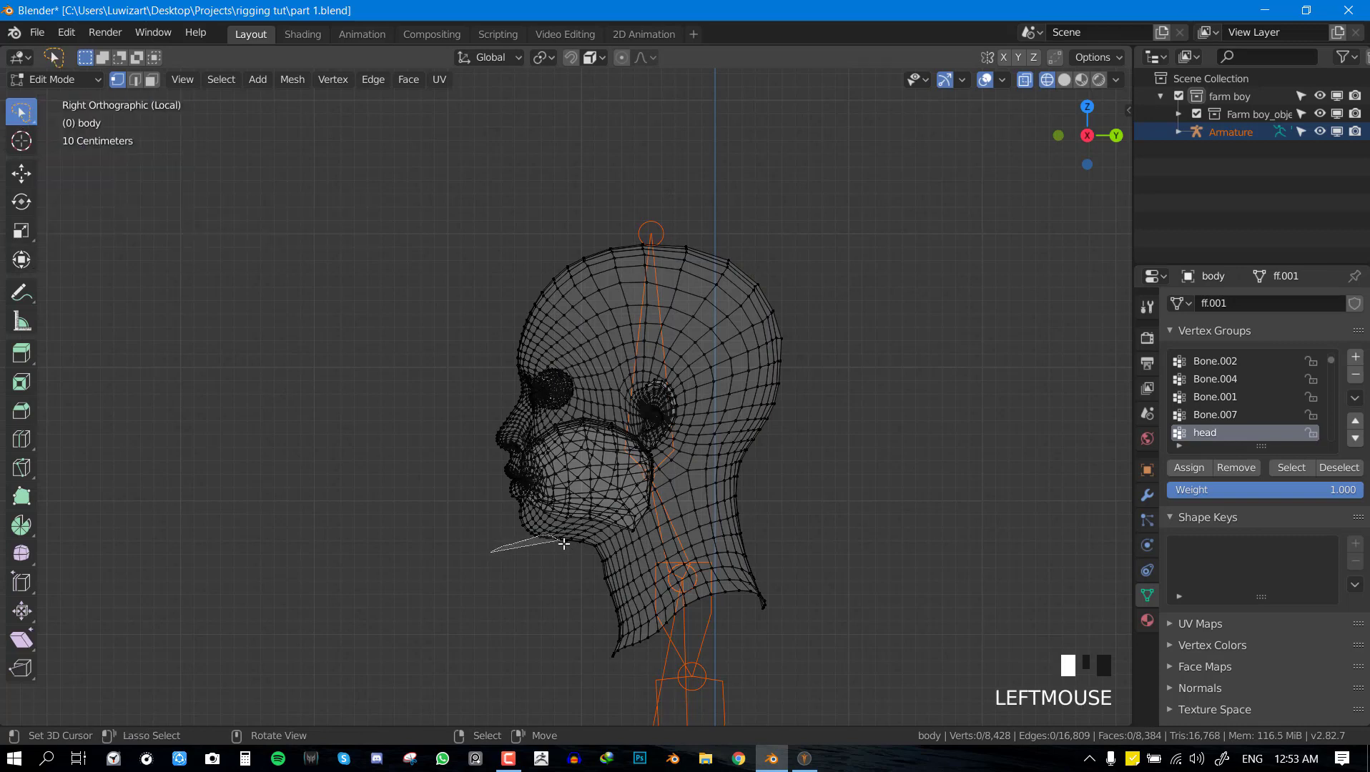
mouse_move(854, 386)
left_mouse_down()
mouse_move(404, 199)
mouse_move(334, 572)
left_mouse_up()
left_click(1184, 467)
double_click(1184, 467)
double_click(1184, 467)
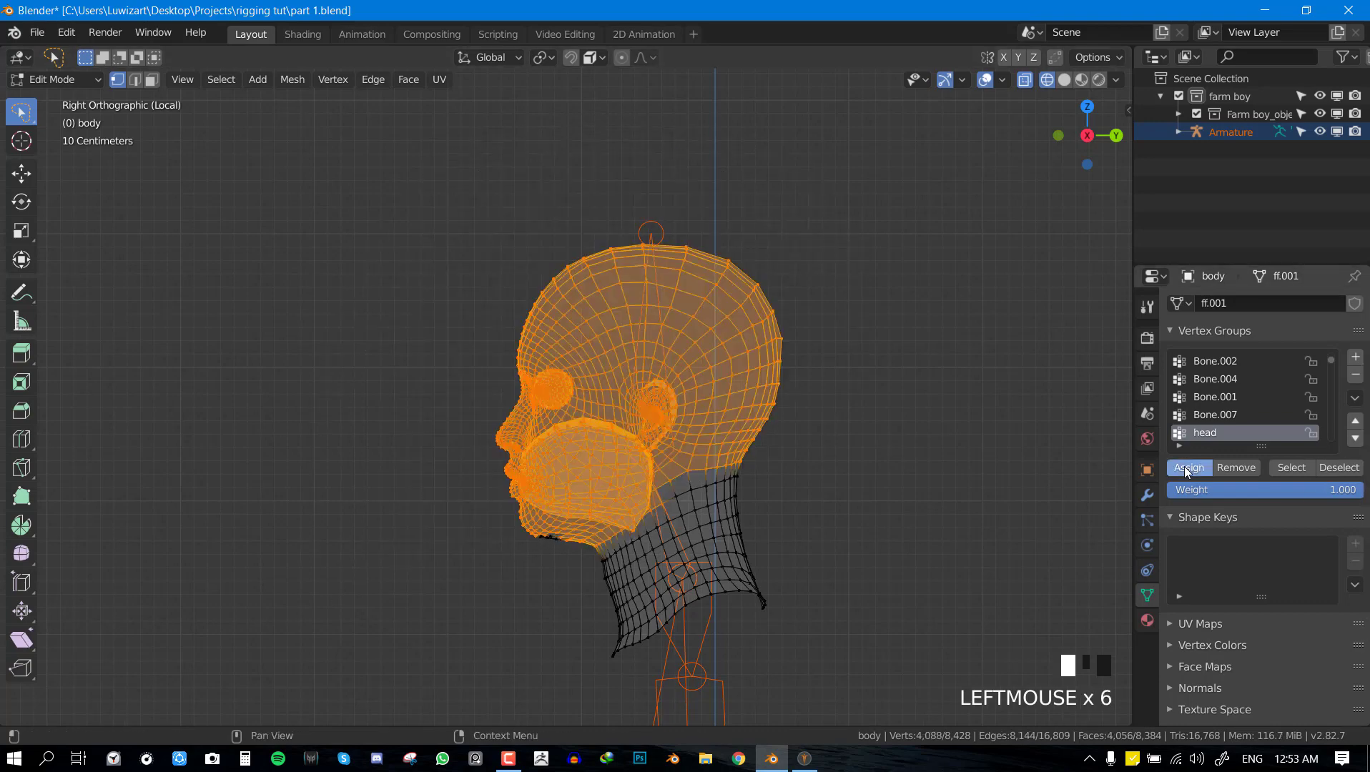
key("Tab")
key("shift+z")
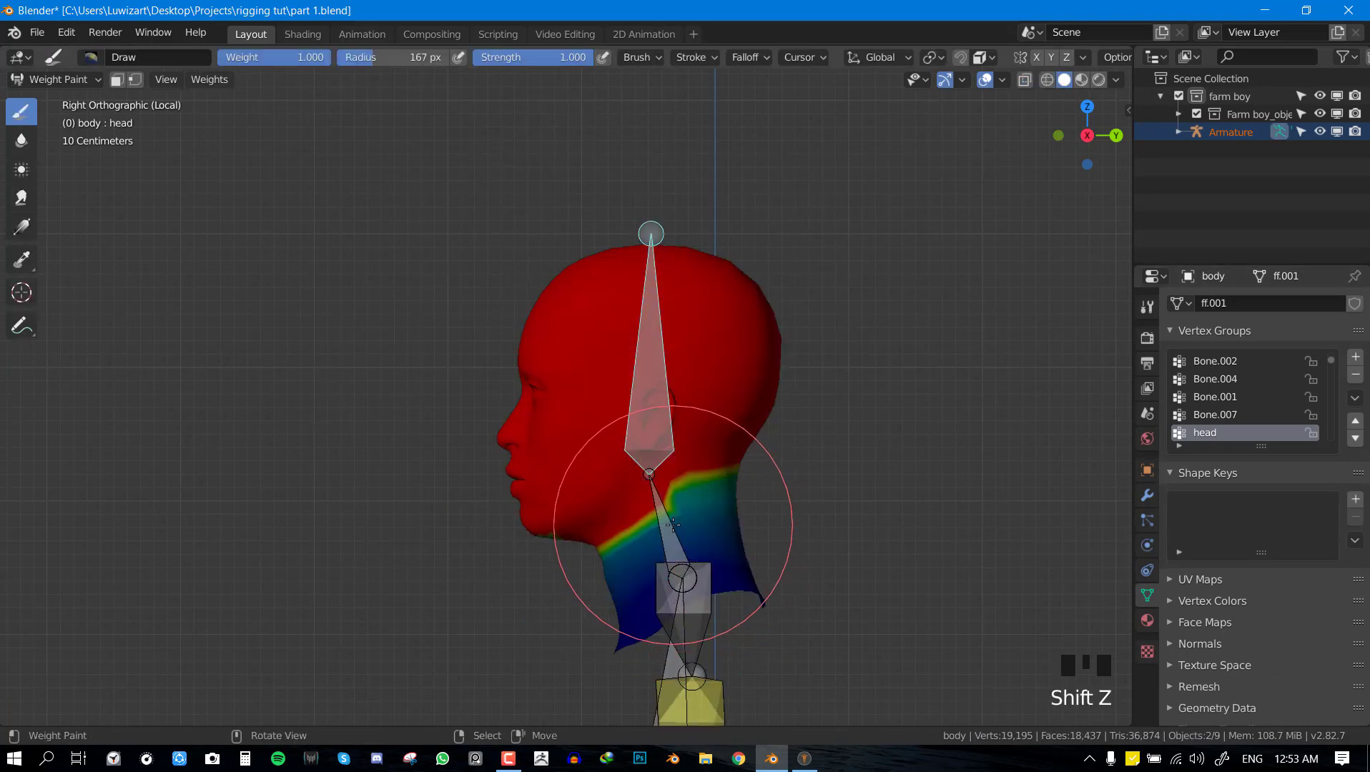
Select the neck bone, remove the selected head vertices from the Bone.007 vertex group in Edit Mode, and check the resulting weights in Weight Paint.
right_click(662, 572)
key("Tab")
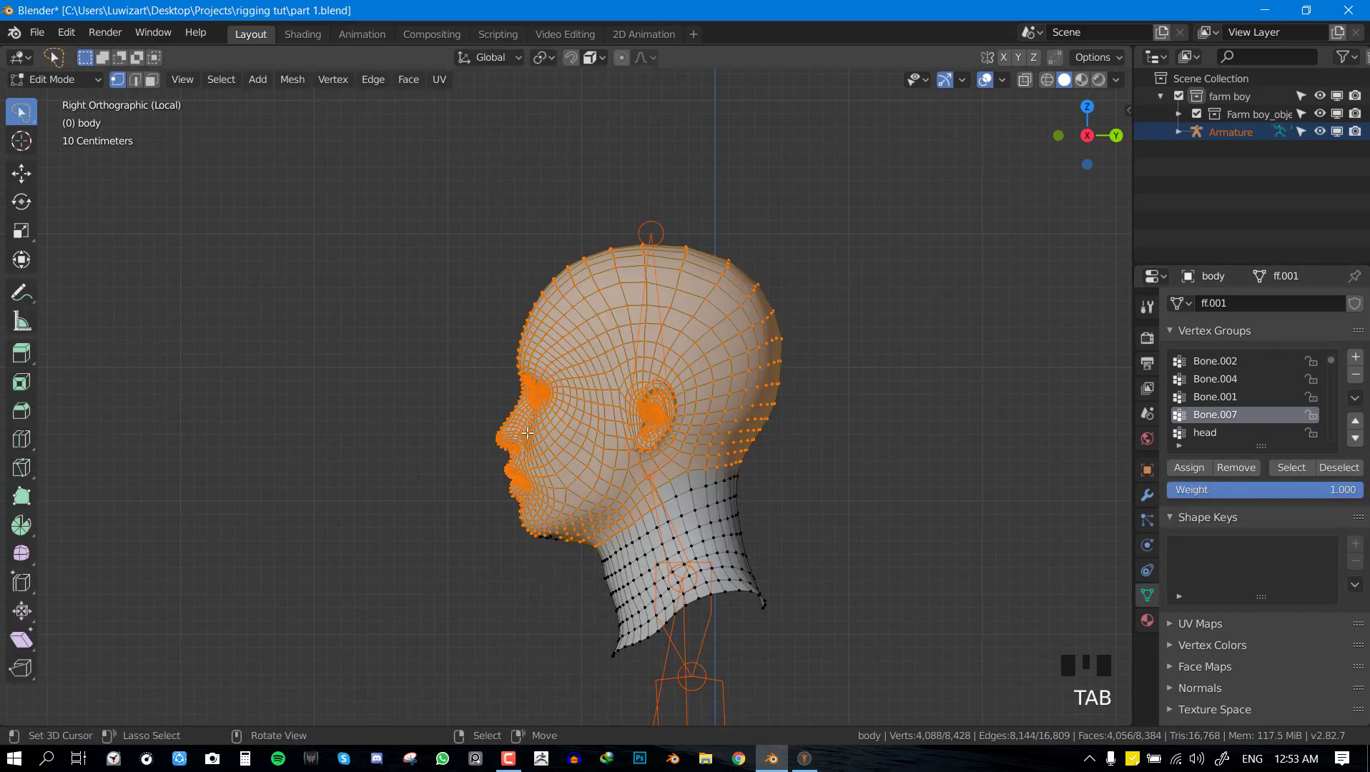
middle_click_drag(438, 572, 459, 542)
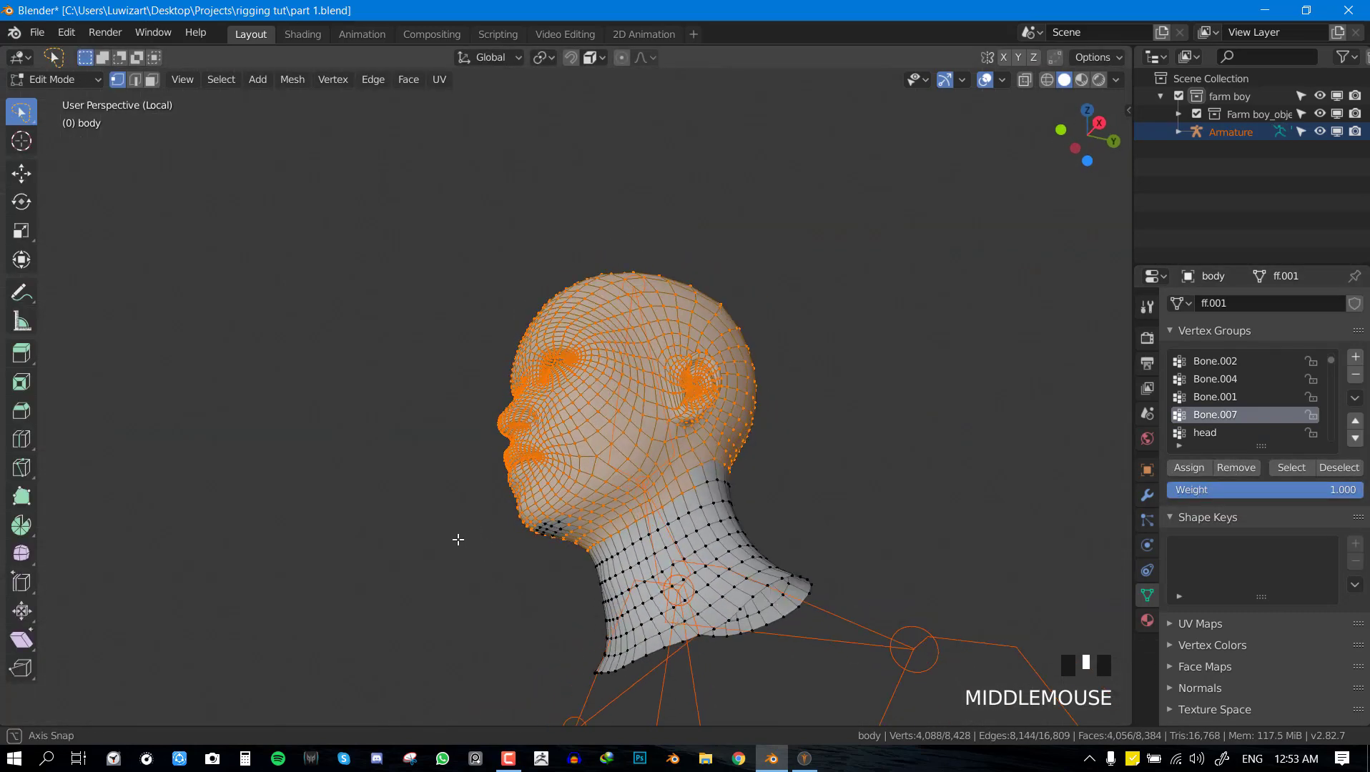
key("KP_3")
key("shift+z")
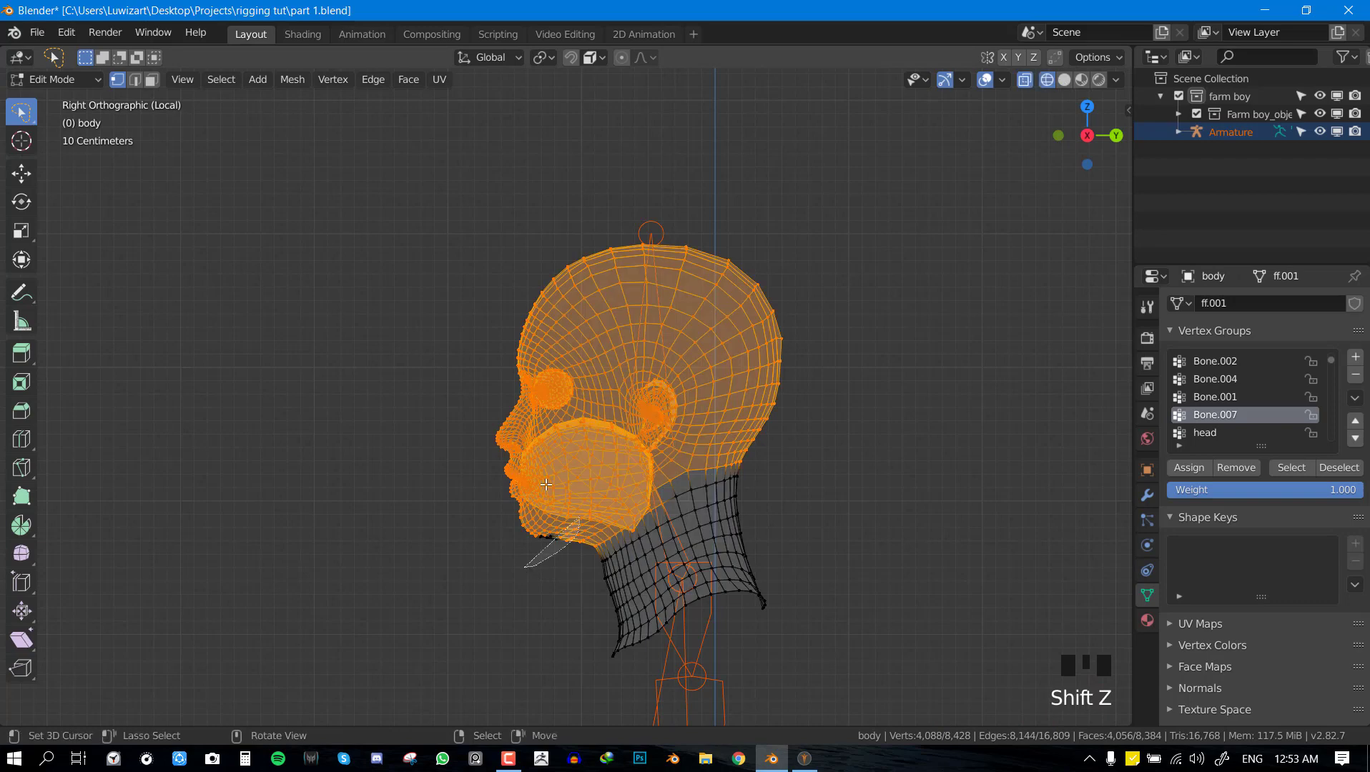
left_click(1332, 468)
key("ctrl+z")
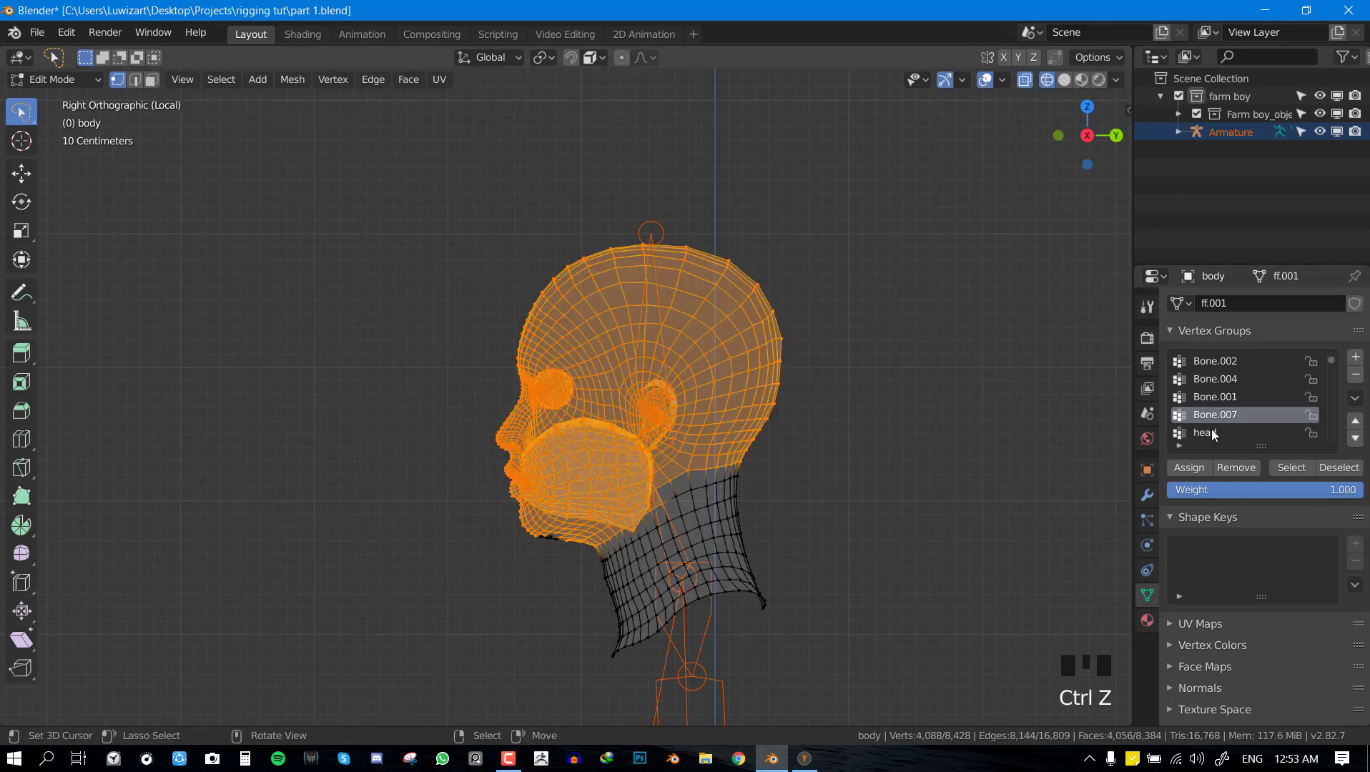
triple_click(402, 532)
key("Tab")
middle_click_drag(615, 594, 572, 544)
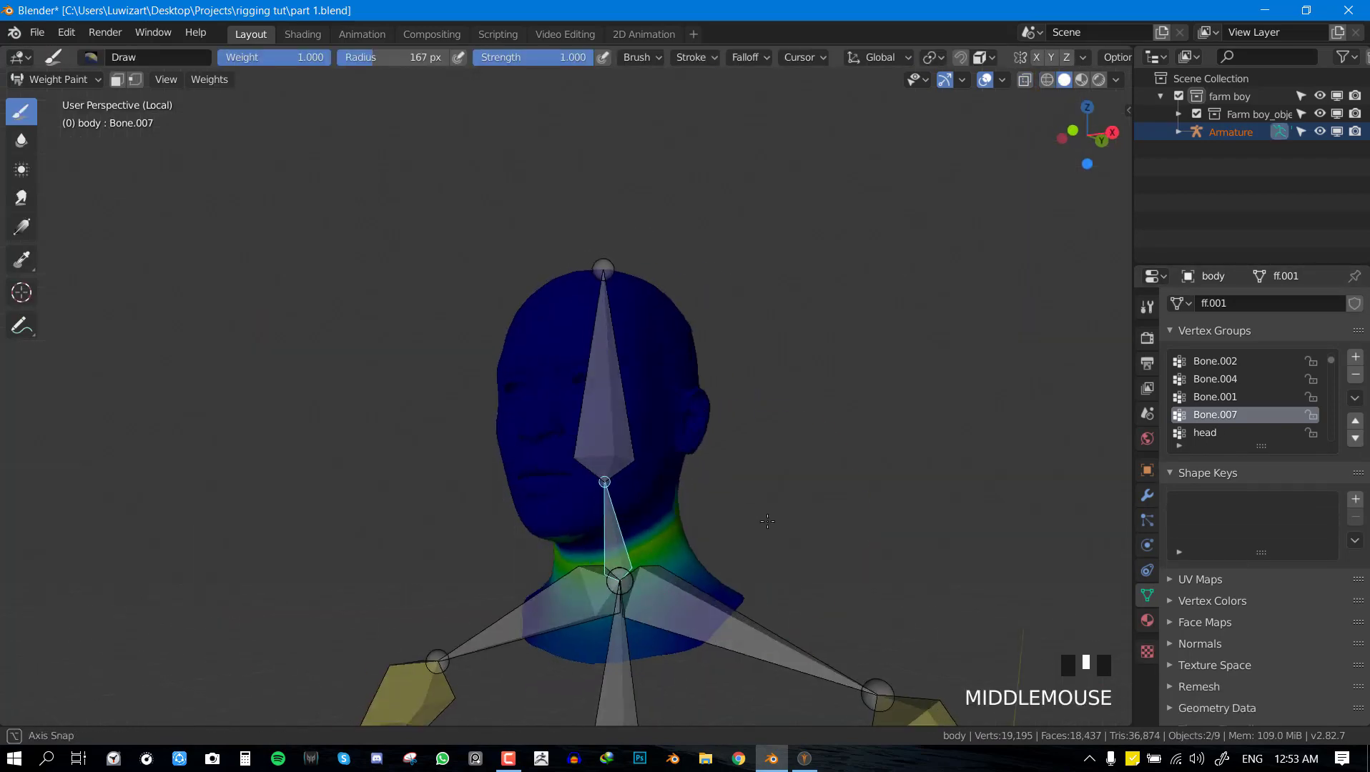
scroll(554, 510, "up", 2)
key("KP_3")
Select the head bone, set the brush weight to 0.000, and paint its influence off both sides of the neck.
right_click(662, 413)
middle_click_drag(527, 453, 550, 505)
key("KP_3")
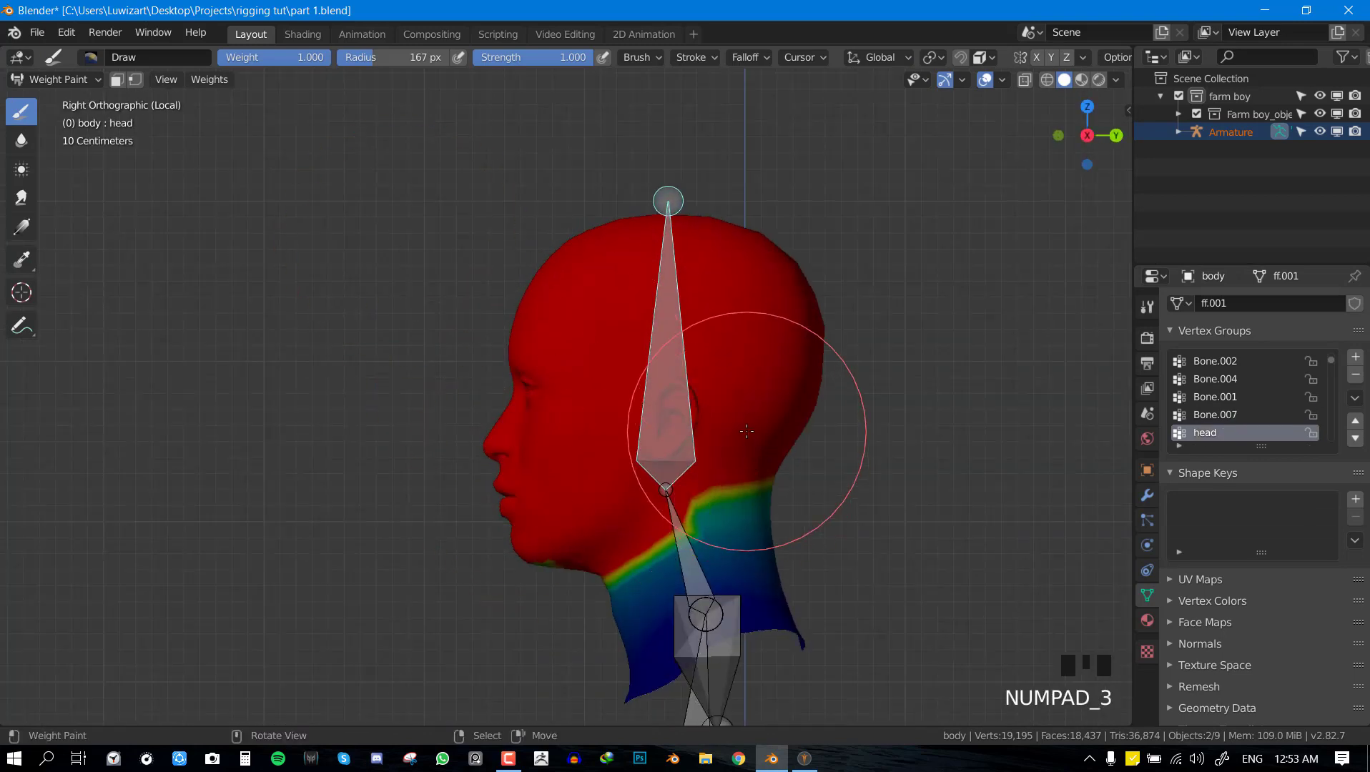
middle_click_drag(734, 437, 662, 378, "shift")
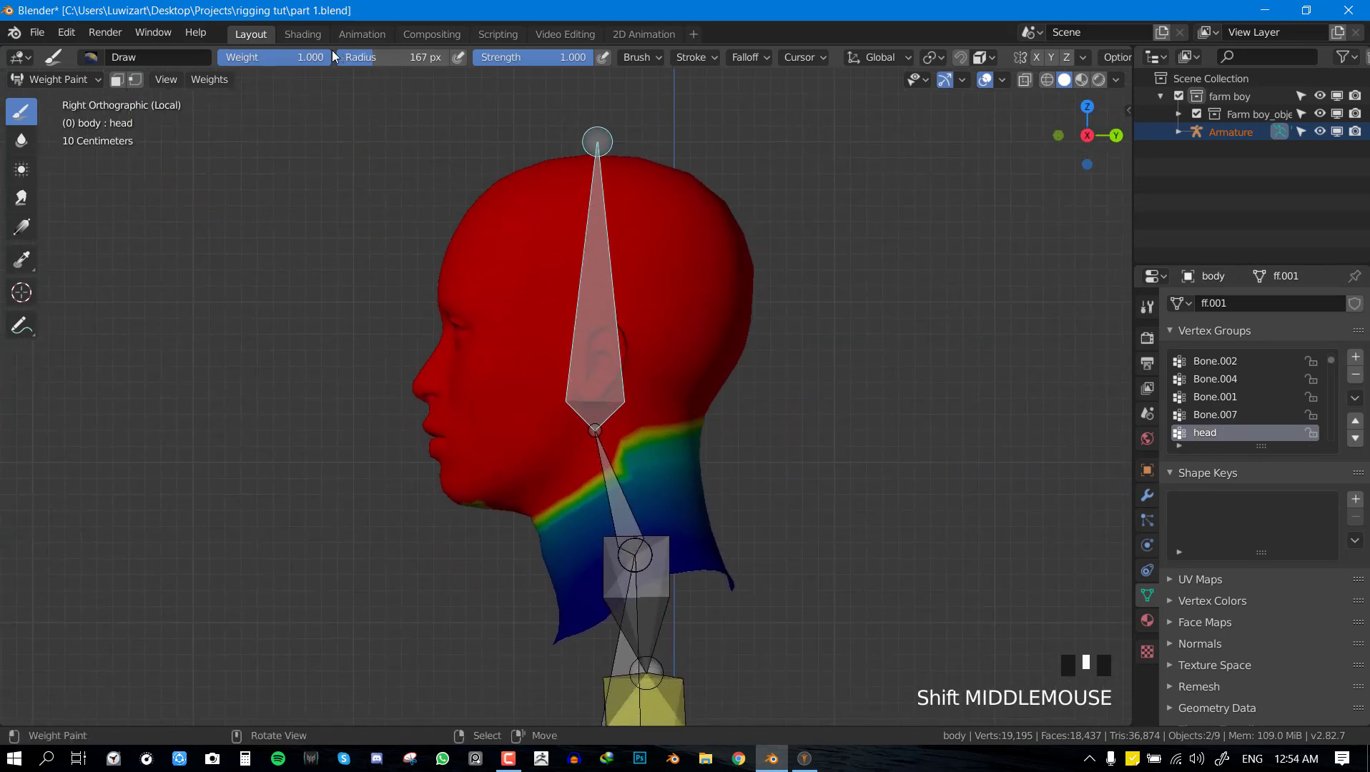
scroll(657, 447, "up", 2)
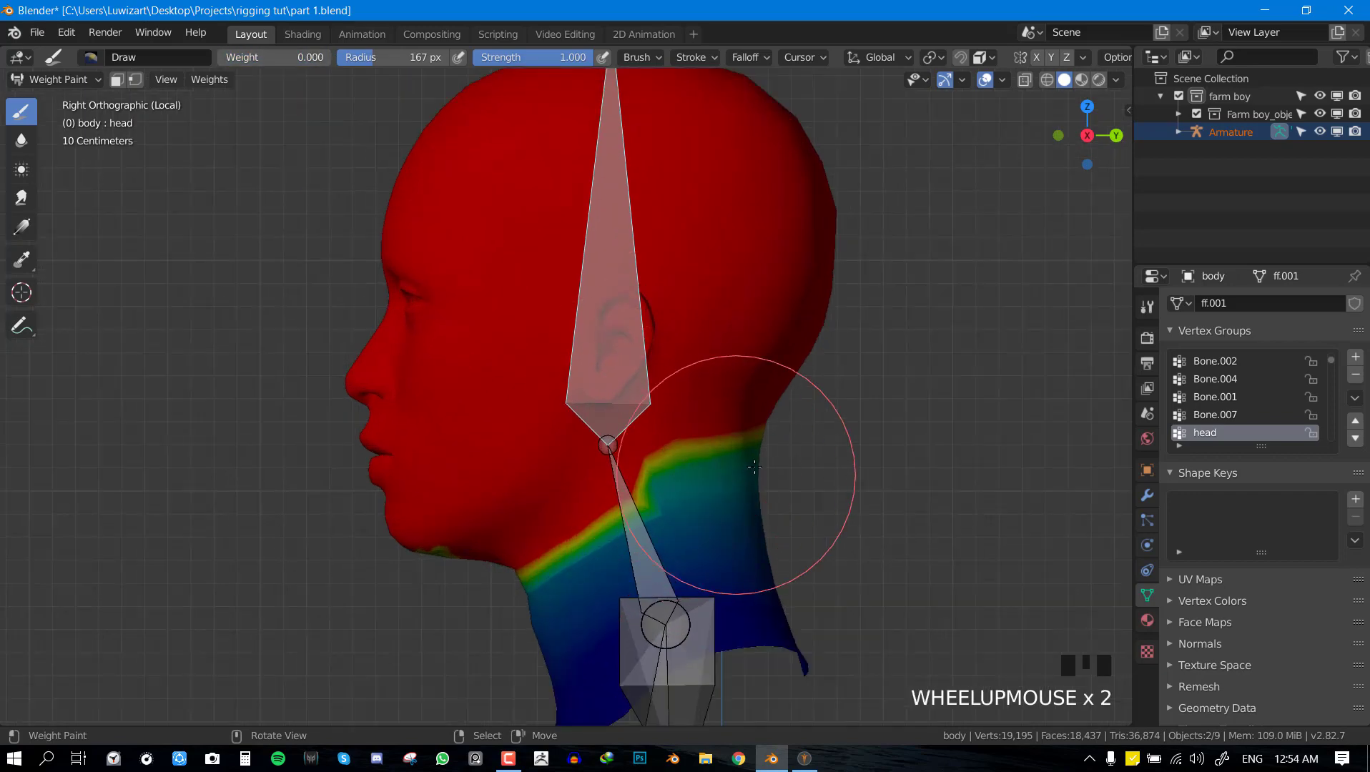
mouse_move(715, 458)
left_mouse_down()
mouse_move(758, 558)
mouse_move(690, 556)
left_mouse_up()
middle_click_drag(857, 550, 403, 572)
left_click_drag(403, 572, 465, 508)
left_click_drag(401, 544, 429, 615)
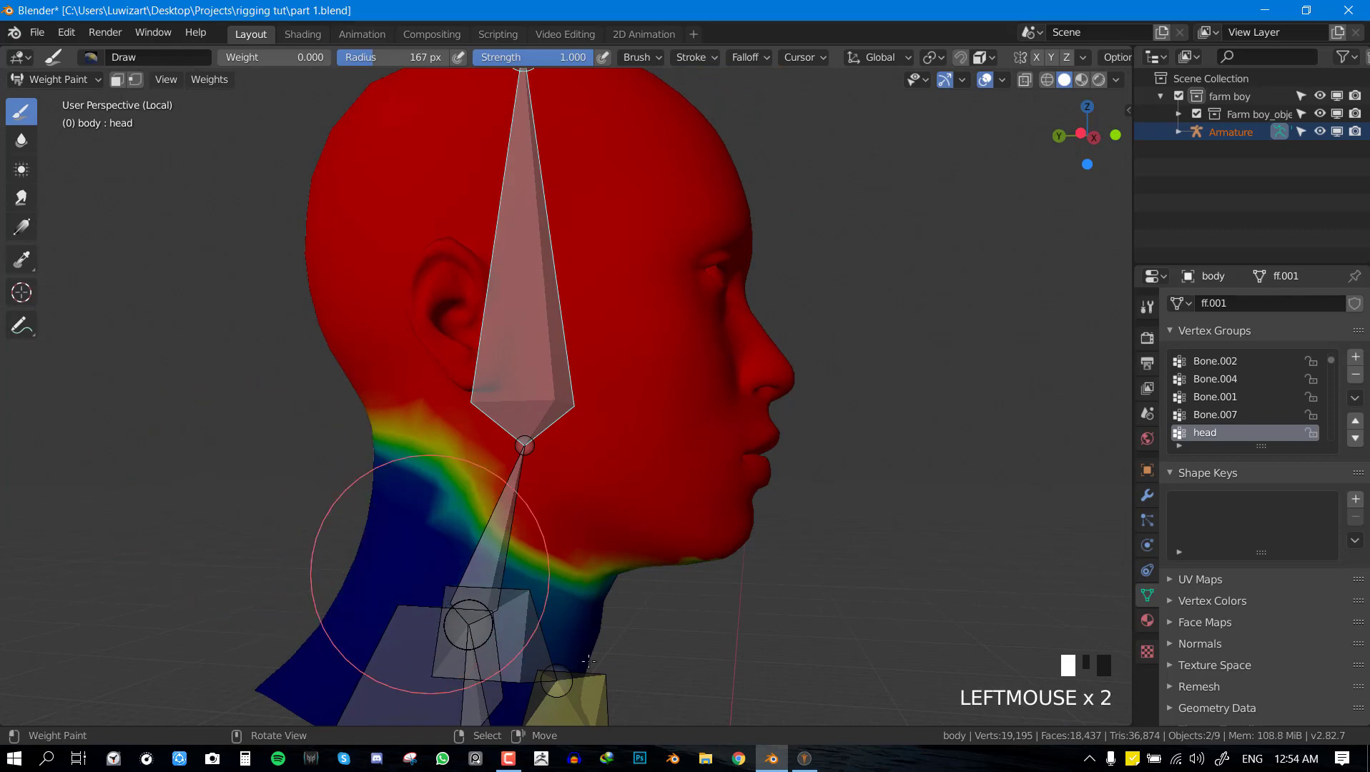
left_click_drag(457, 515, 601, 610)
key("KP_1")
scroll(688, 489, "down", 5)
key("KP_3")
scroll(673, 520, "up", 3)
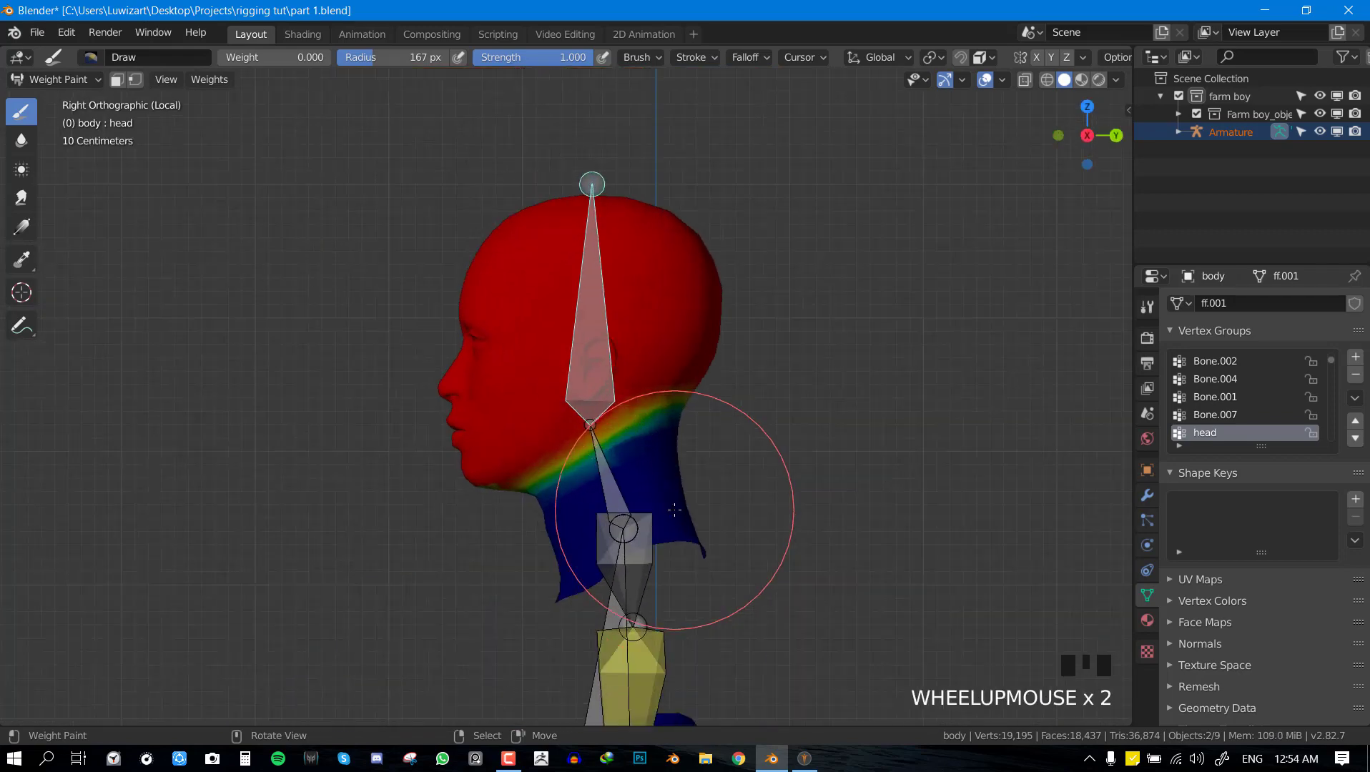
Save the file and enable X-axis mirroring for weight painting.
key("ctrl+s")
key("ctrl+s")
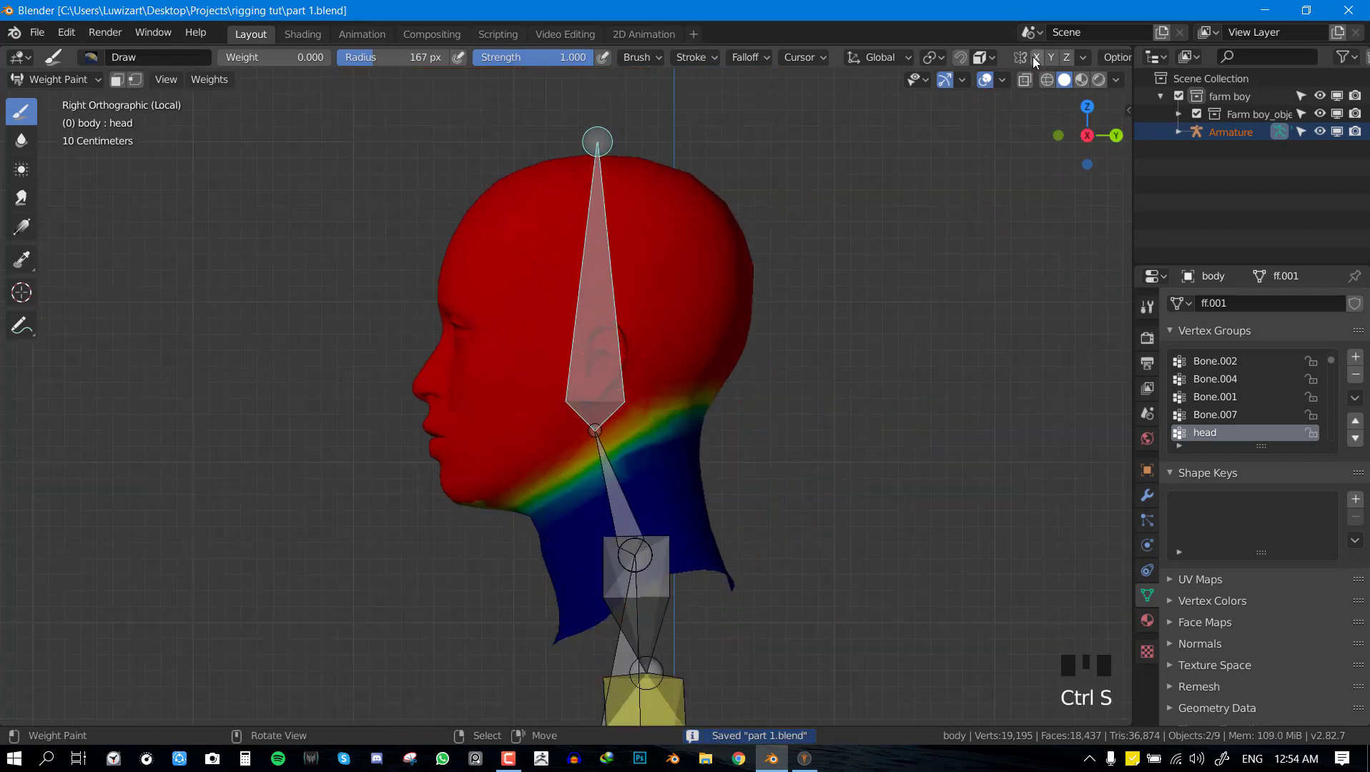
left_click(1035, 57)
Test the mirrored painting with a zero-weight stroke on the cheek and undo it.
key("KP_1")
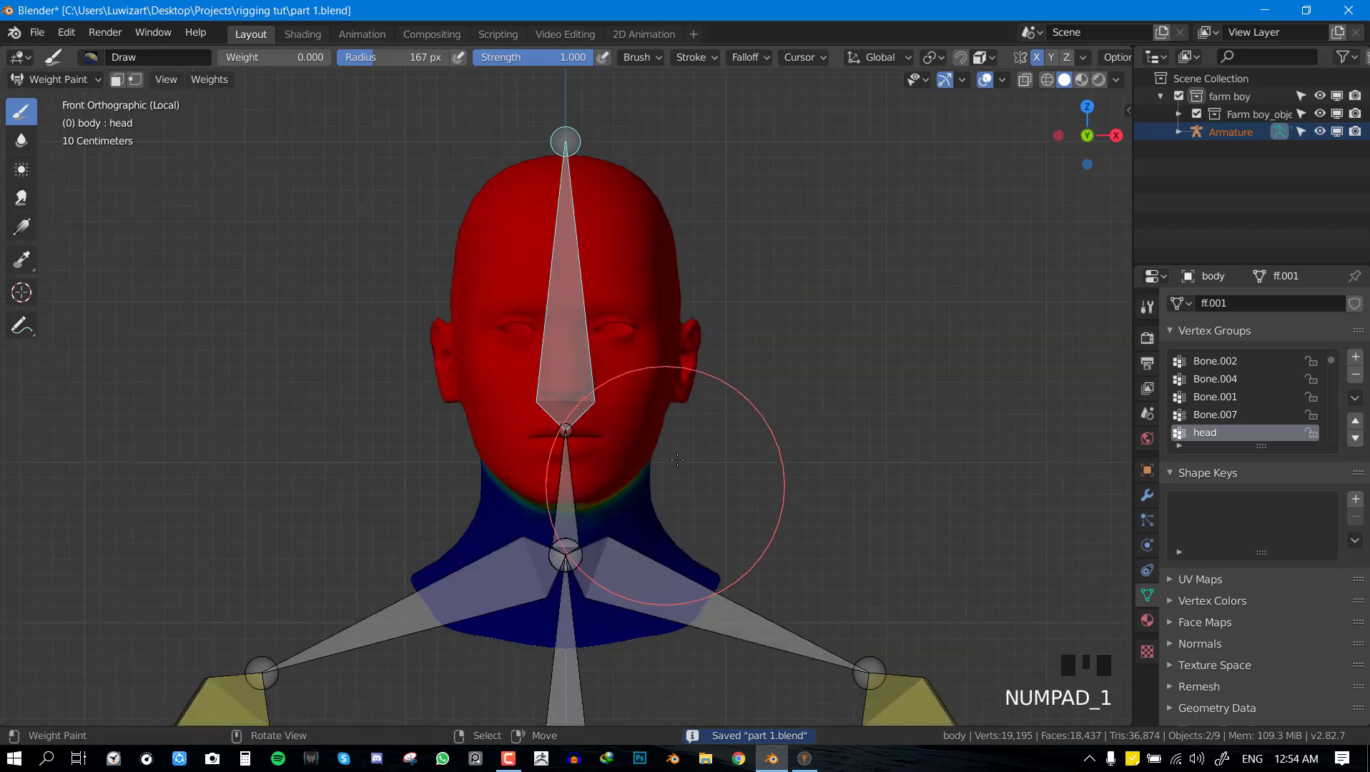
middle_click_drag(652, 474, 655, 375)
left_click_drag(655, 375, 586, 407)
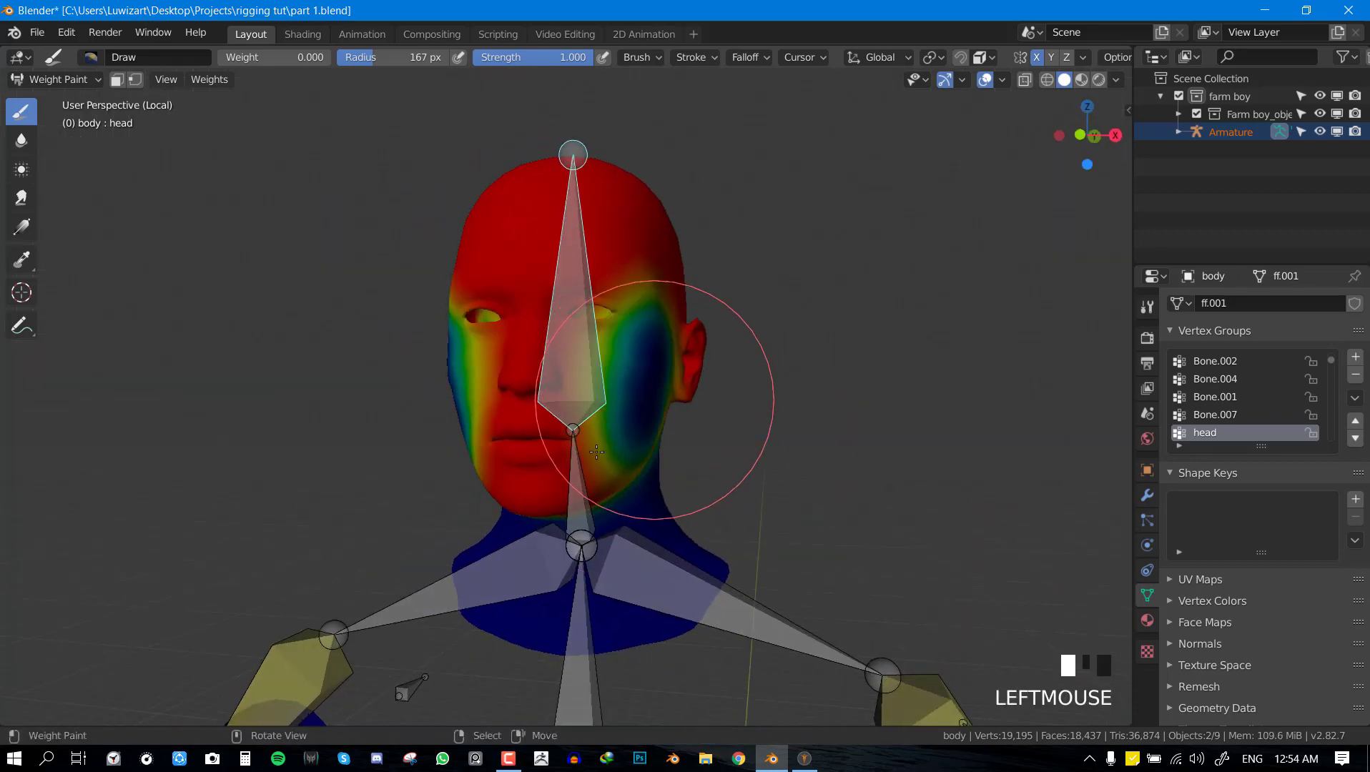
middle_click_drag(587, 407, 651, 426)
key("ctrl+z")
Paint zero head-bone weight on the neck just below the jaw in side view.
key("KP_3")
left_click_drag(609, 469, 605, 534)
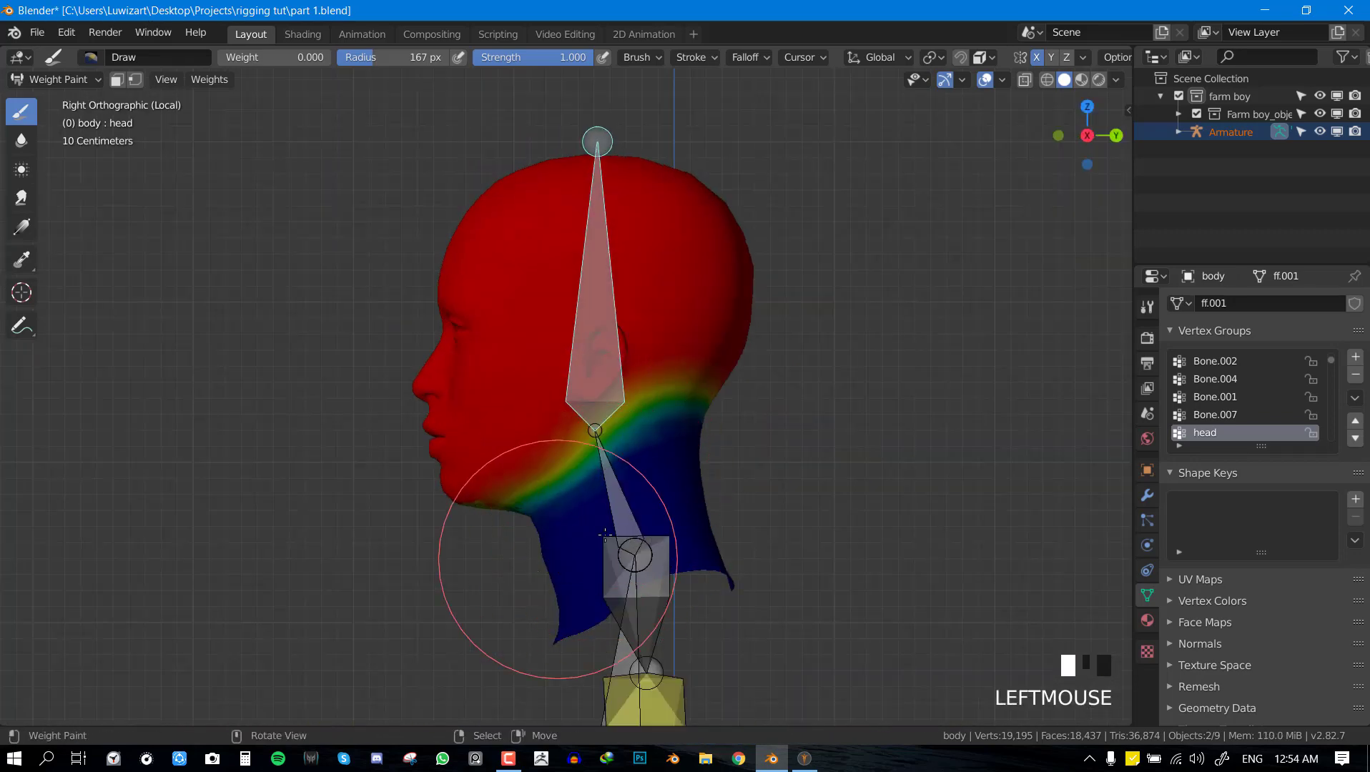
middle_click_drag(598, 545, 453, 174)
key("KP_3")
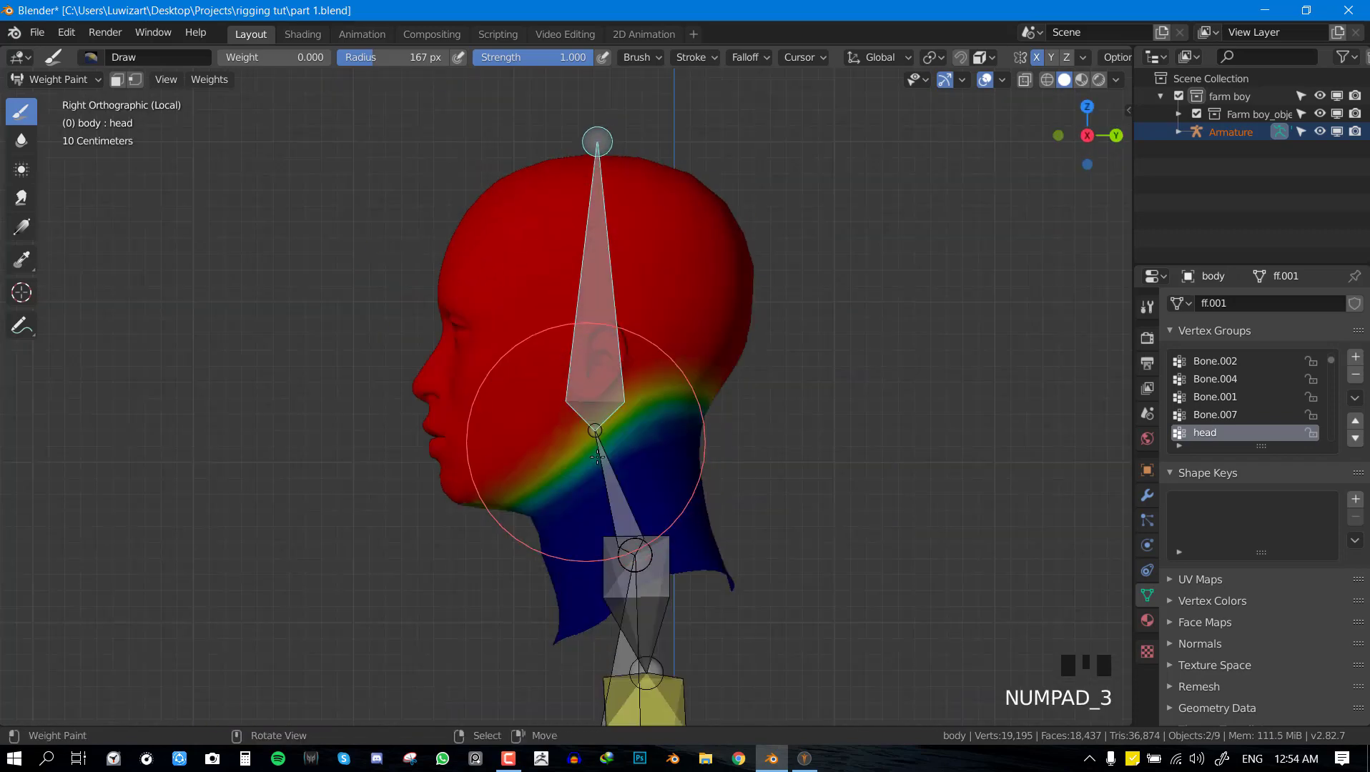
Examine the head weights on the whole figure and the weights of both upper arm bones.
scroll(550, 499, "down", 2)
middle_click_drag(551, 498, 588, 403)
scroll(587, 404, "down", 1)
scroll(637, 474, "down", 5)
middle_click_drag(637, 475, 733, 531)
scroll(733, 531, "up", 2)
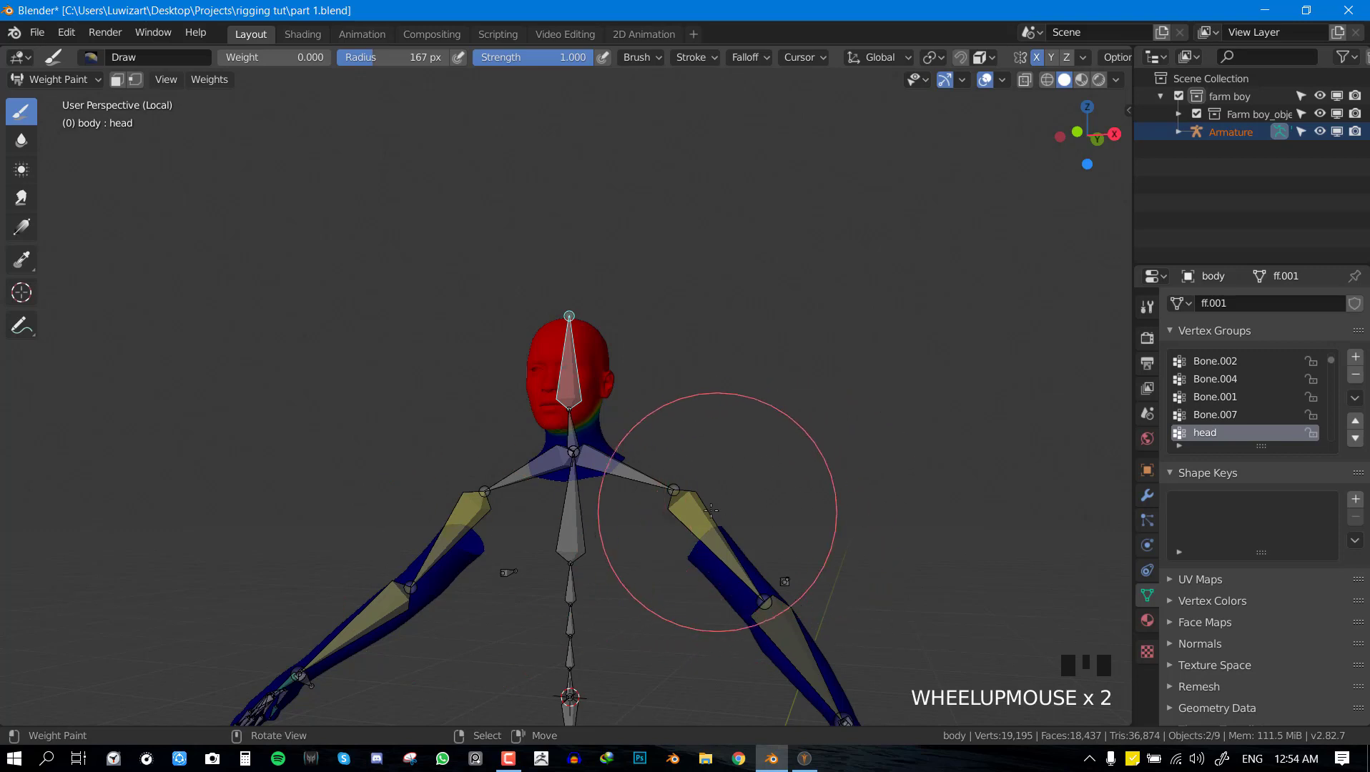
right_click(701, 519)
right_click(469, 542)
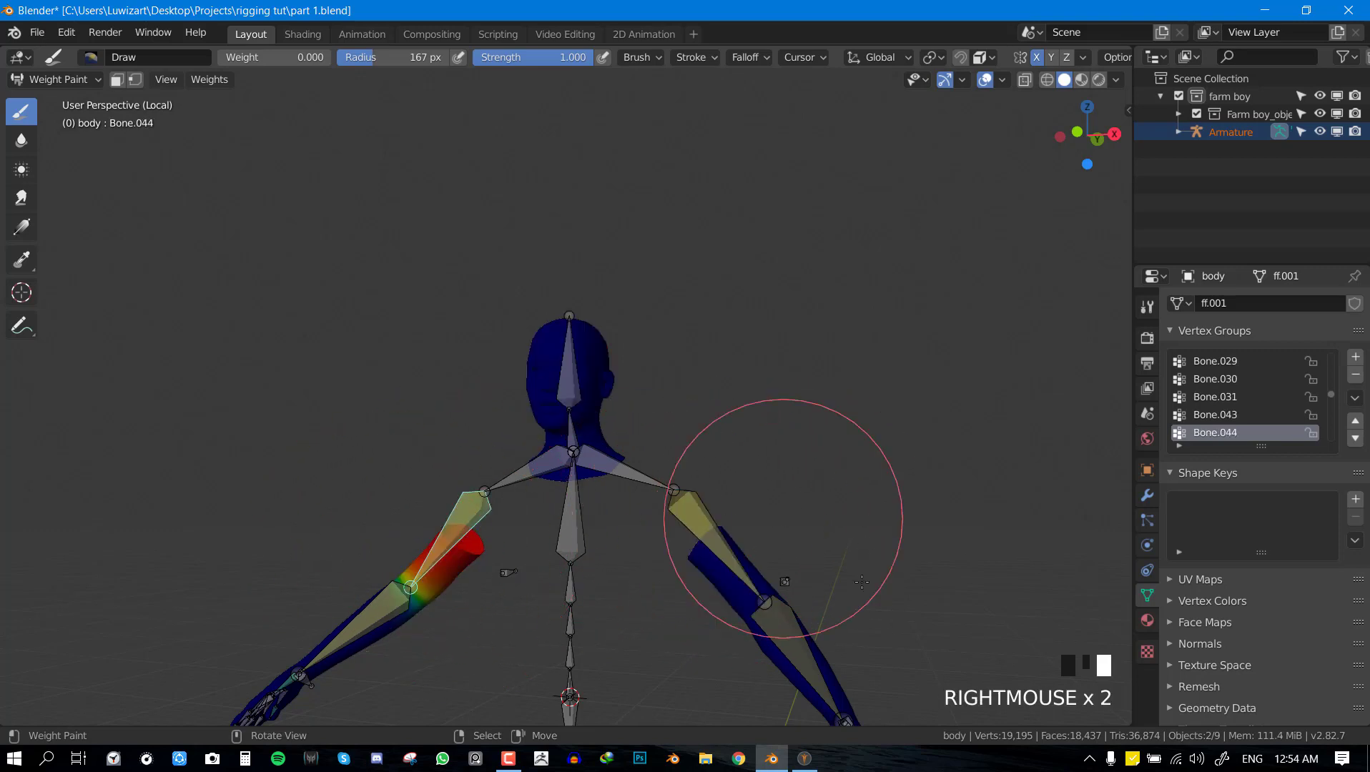
scroll(787, 486, "up", 2)
scroll(709, 391, "up", 2)
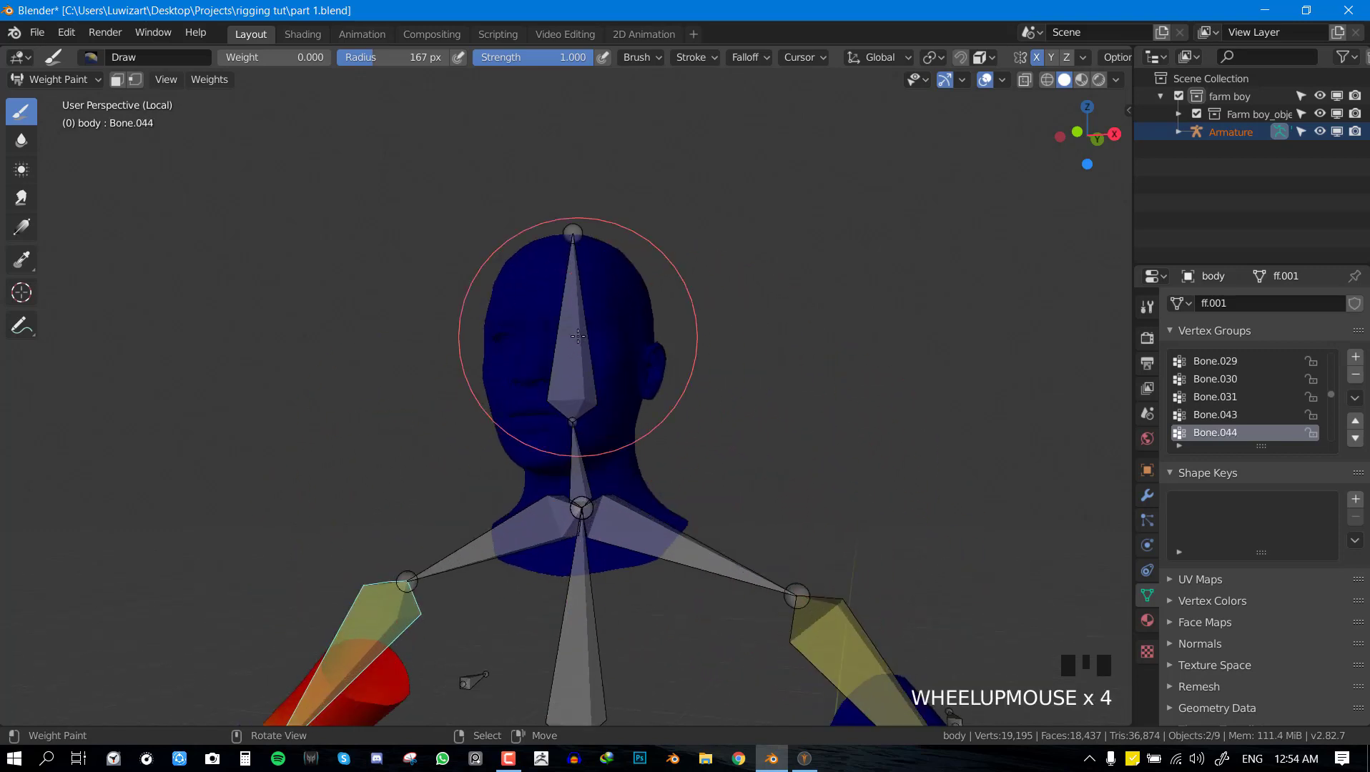
Select the head bone, set the brush weight to 1.000, and fill the low-weight patch under the chin.
right_click(575, 337)
key("KP_3")
scroll(627, 603, "up", 3)
middle_click_drag(627, 603, 242, 87)
middle_click_drag(479, 429, 401, 404)
scroll(401, 404, "up", 2)
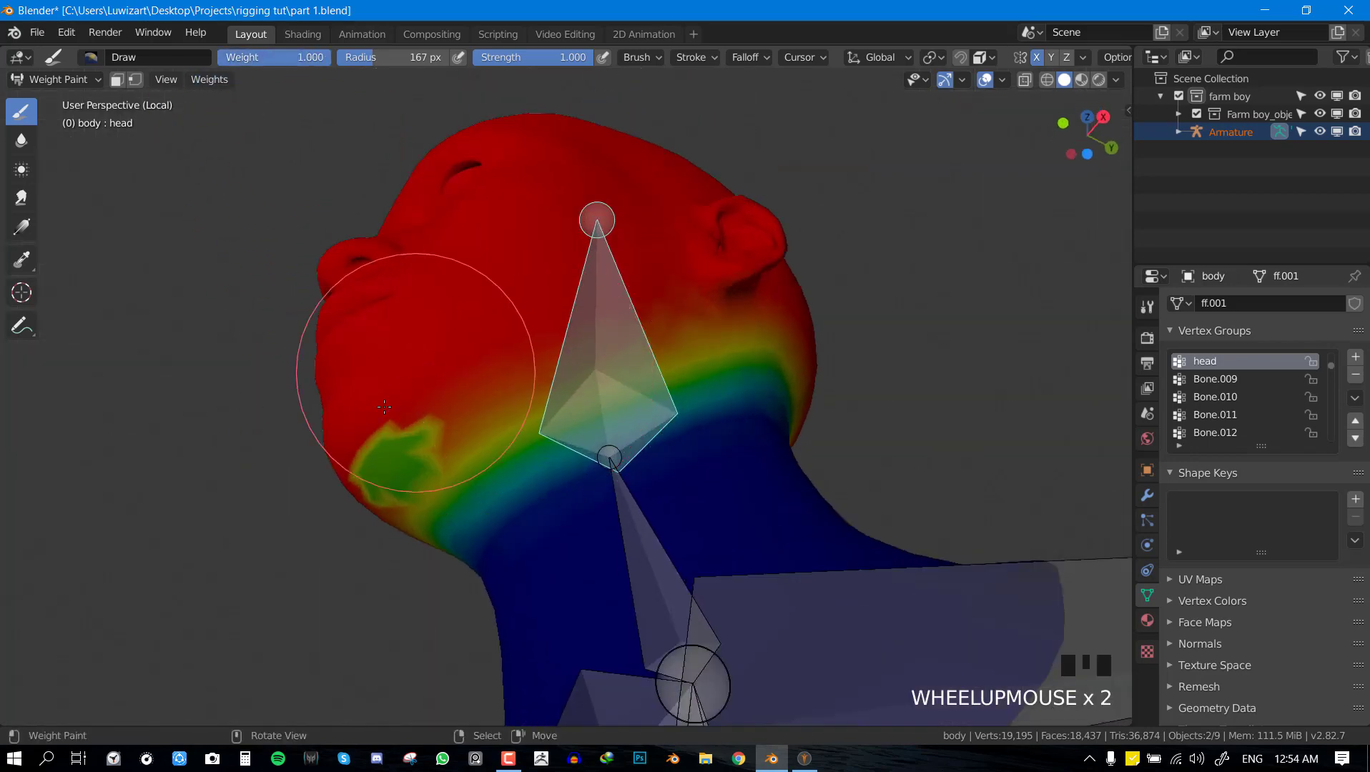
left_click(397, 429)
left_click(398, 430)
left_click(603, 336)
left_click(400, 441)
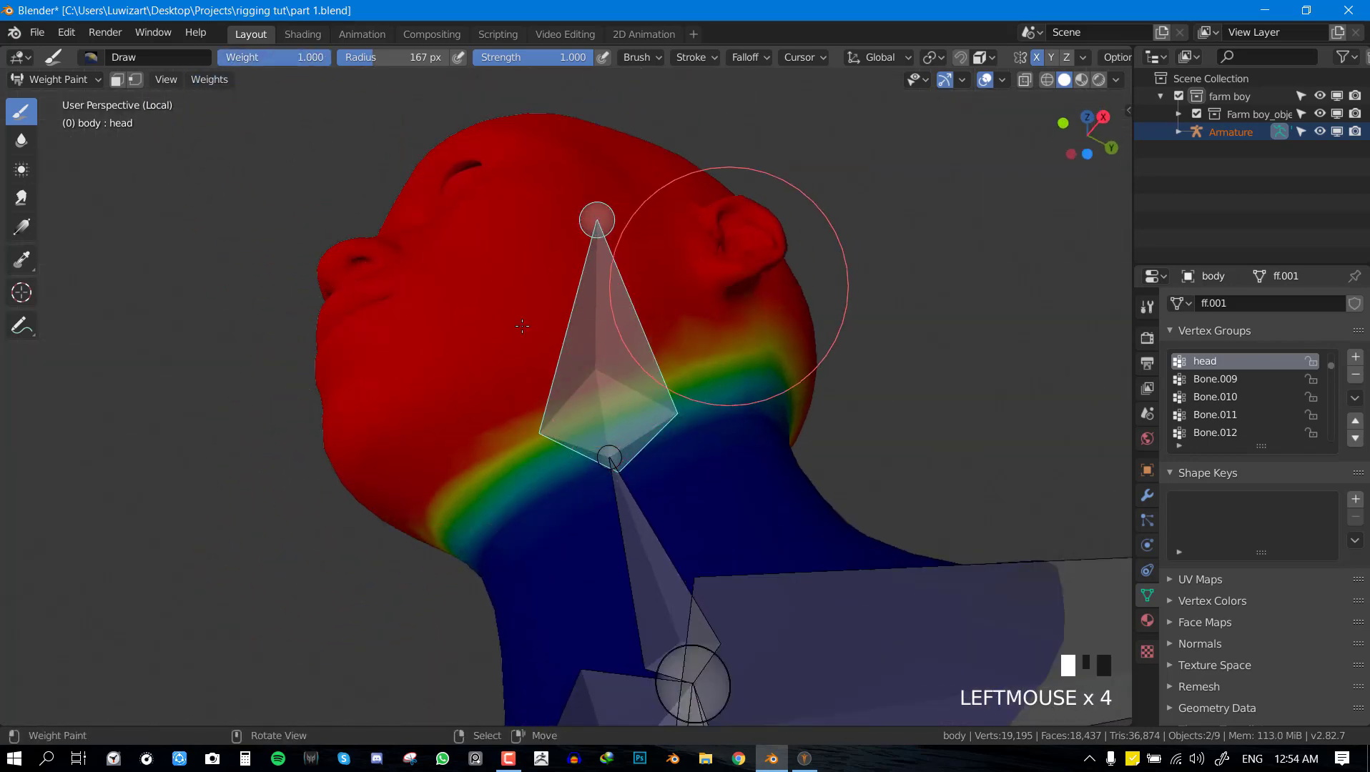
Paint full head-bone weight along the lower jaw and behind the ear.
left_click(820, 297)
left_click(428, 444)
left_click(683, 306)
key("KP_3")
scroll(683, 306, "down", 3)
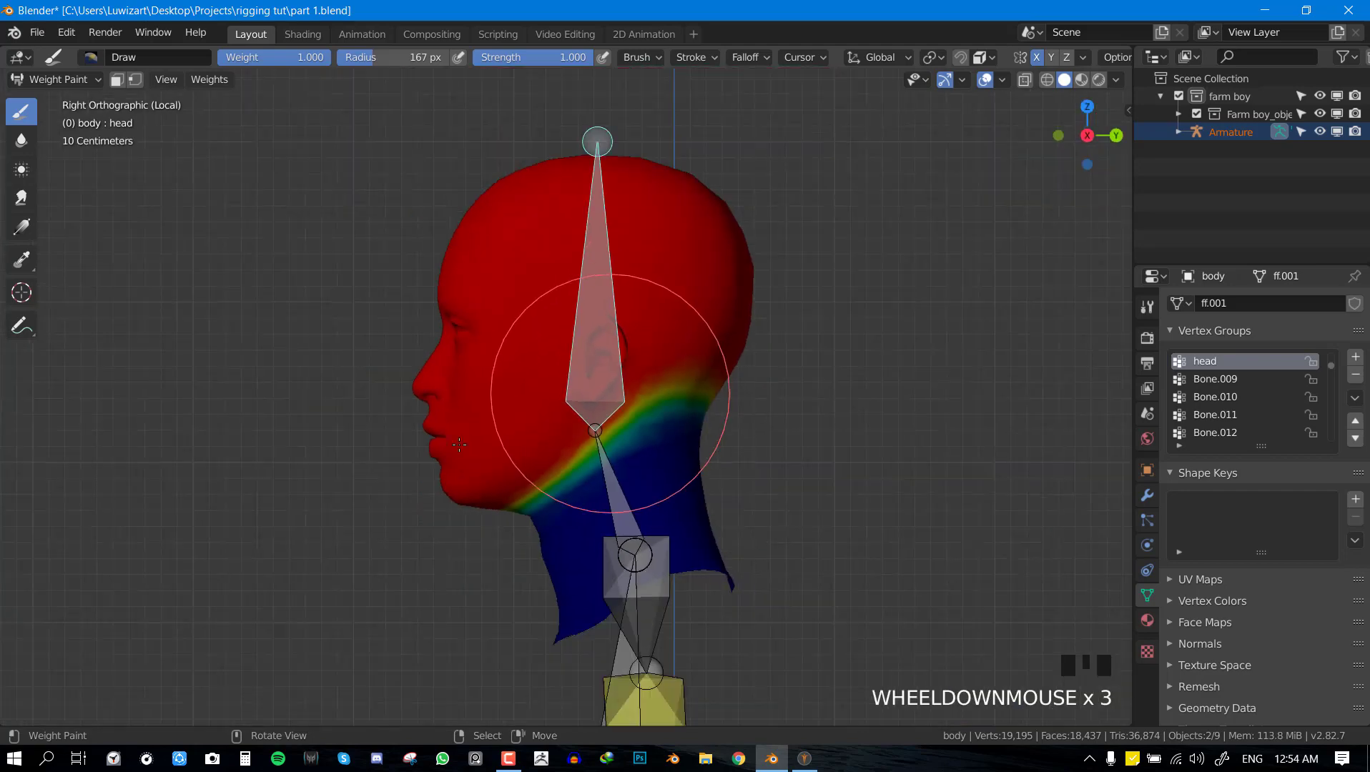
left_click(683, 306)
Switch to the Blur brush and smooth the head weight transition from the jaw to the nape.
key("shift+space")
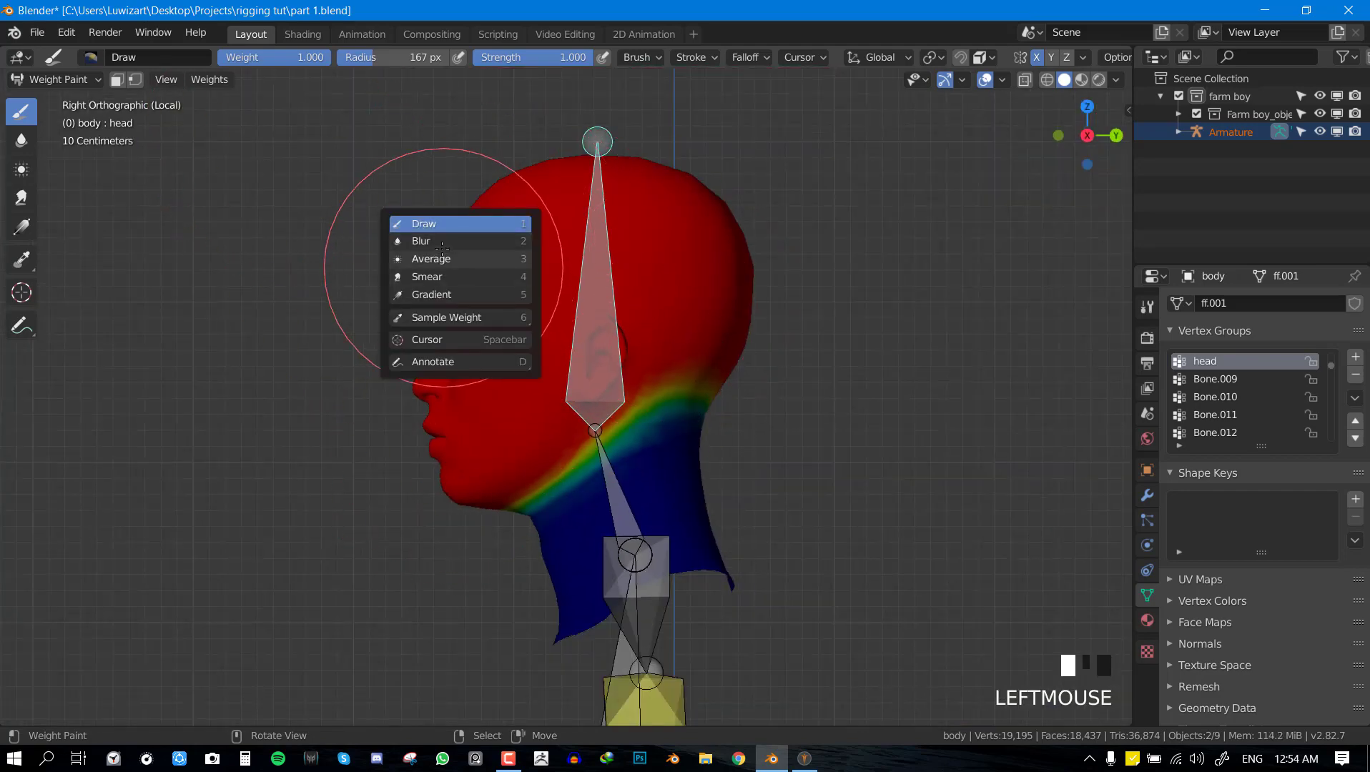
left_click(496, 241)
scroll(612, 412, "up", 2)
left_click(593, 459)
left_click_drag(592, 459, 686, 387)
mouse_move(685, 387)
left_mouse_down()
mouse_move(517, 515)
mouse_move(668, 400)
left_mouse_up()
left_click_drag(669, 400, 540, 488)
Blur the head weight transition around the back and the opposite side of the neck.
middle_click_drag(665, 379, 501, 390)
mouse_move(512, 389)
left_mouse_down()
mouse_move(682, 417)
mouse_move(585, 441)
mouse_move(644, 432)
left_mouse_up()
left_click_drag(479, 461, 637, 434)
middle_click_drag(622, 426, 454, 419)
left_click_drag(449, 419, 668, 504)
left_click_drag(551, 472, 601, 493)
key("KP_3")
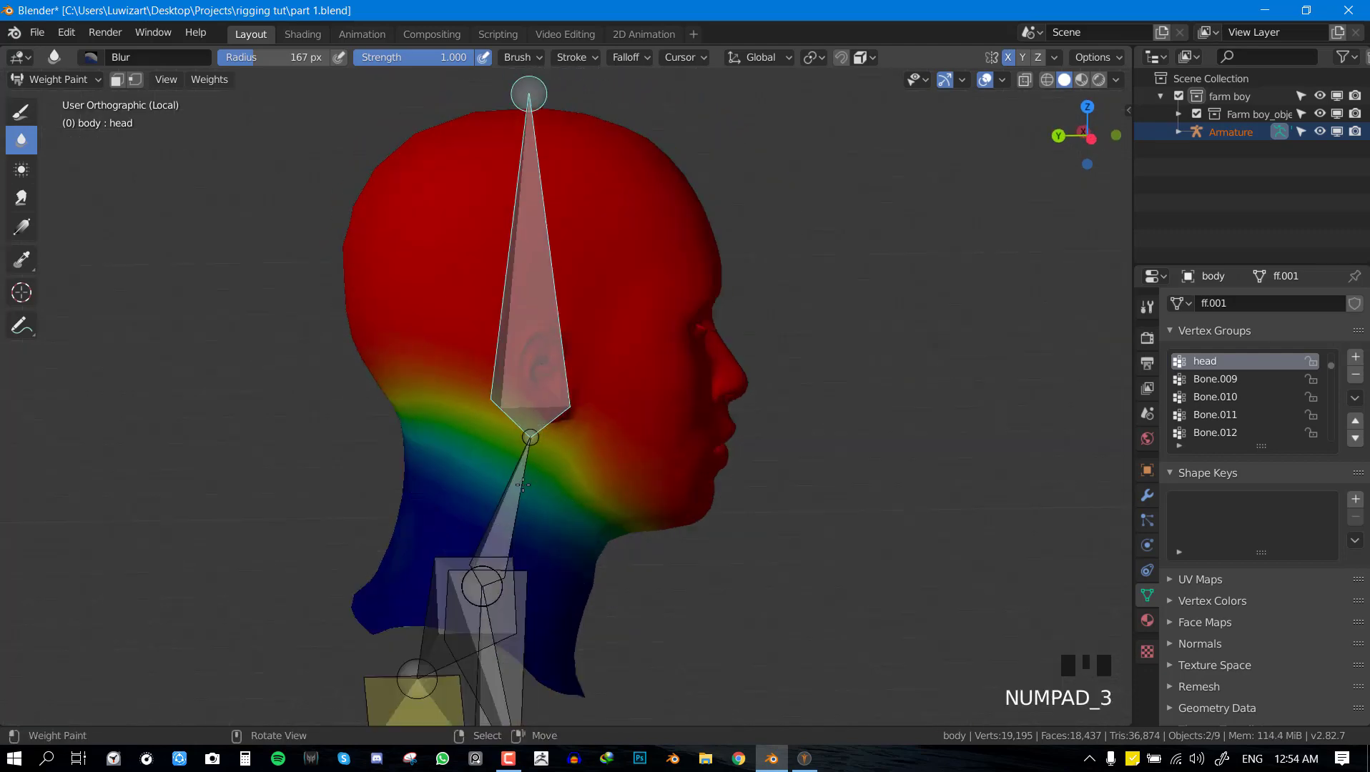
Select the neck bone, switch to the Draw brush, and paint weight 1.000 around the neck, front and back.
right_click(633, 450)
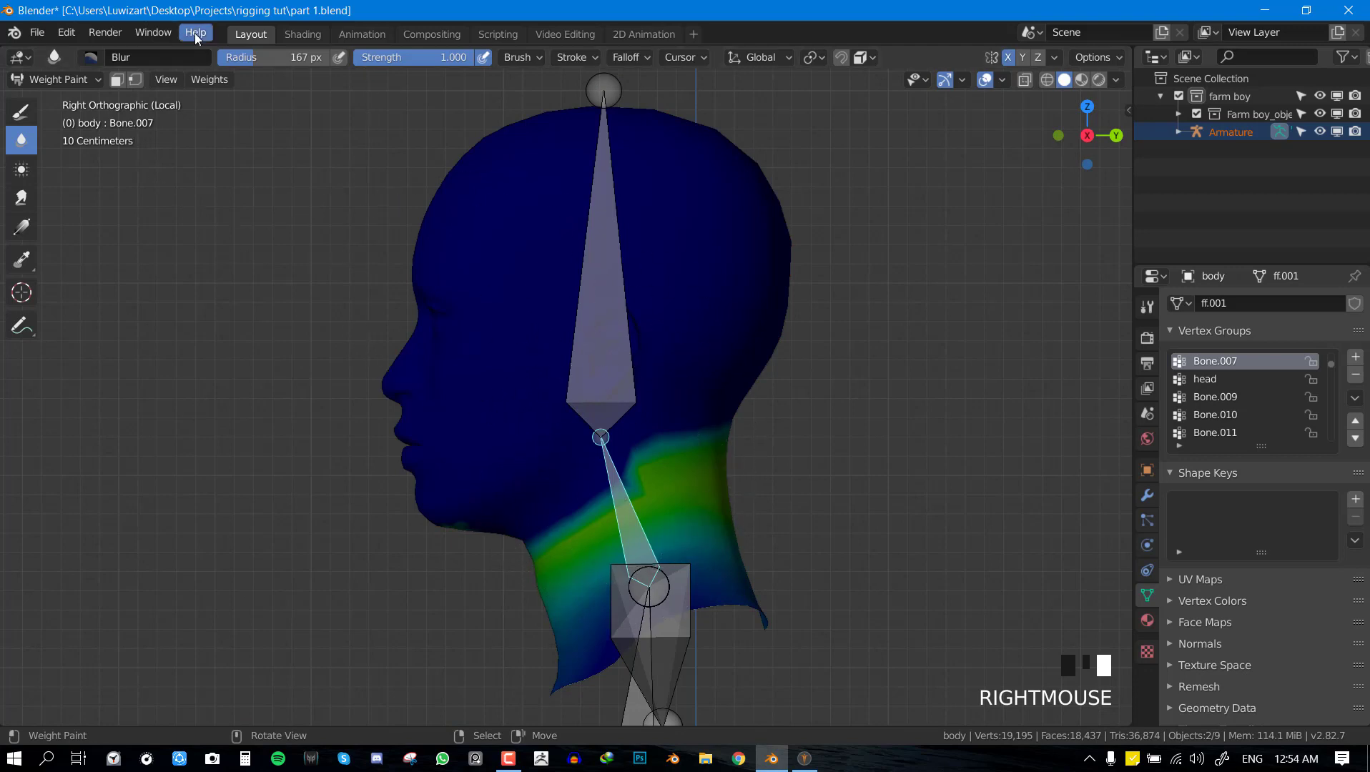
key("shift+space")
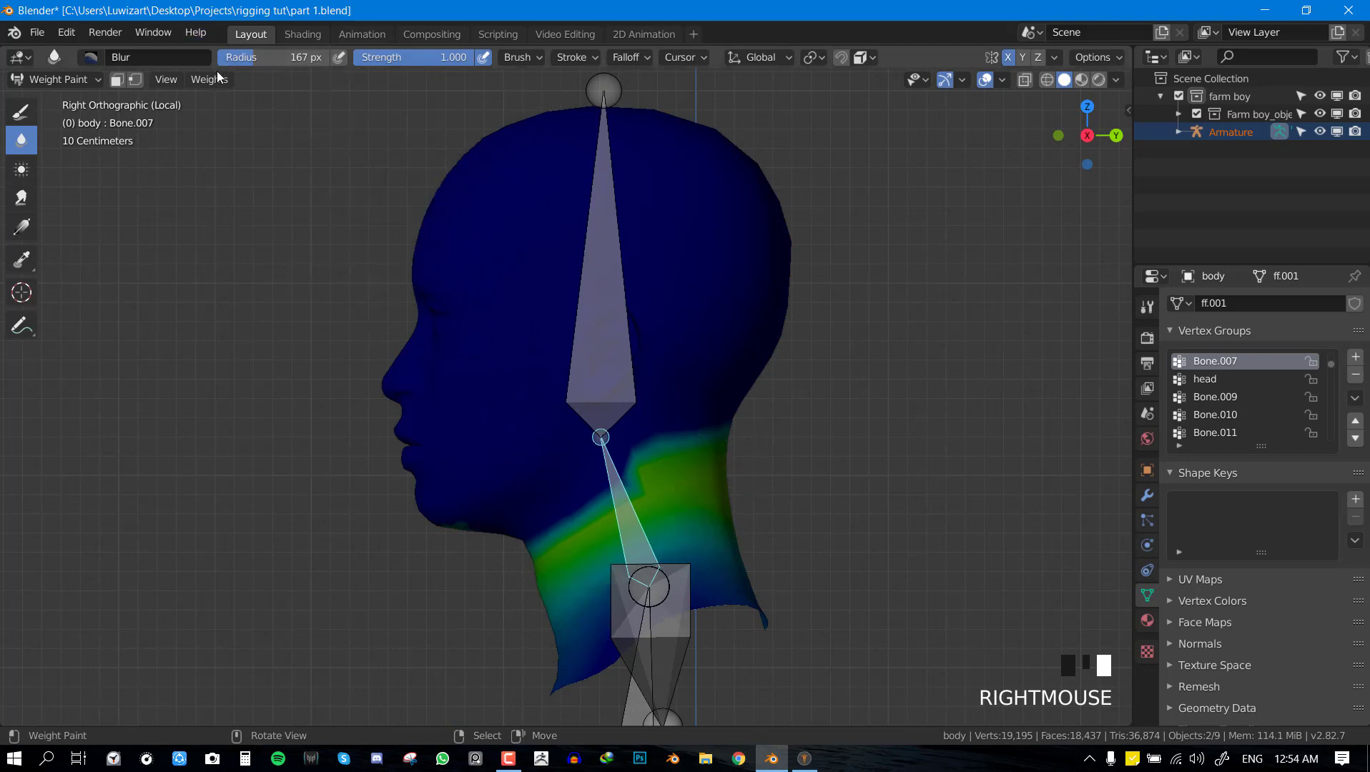
key("shift+space")
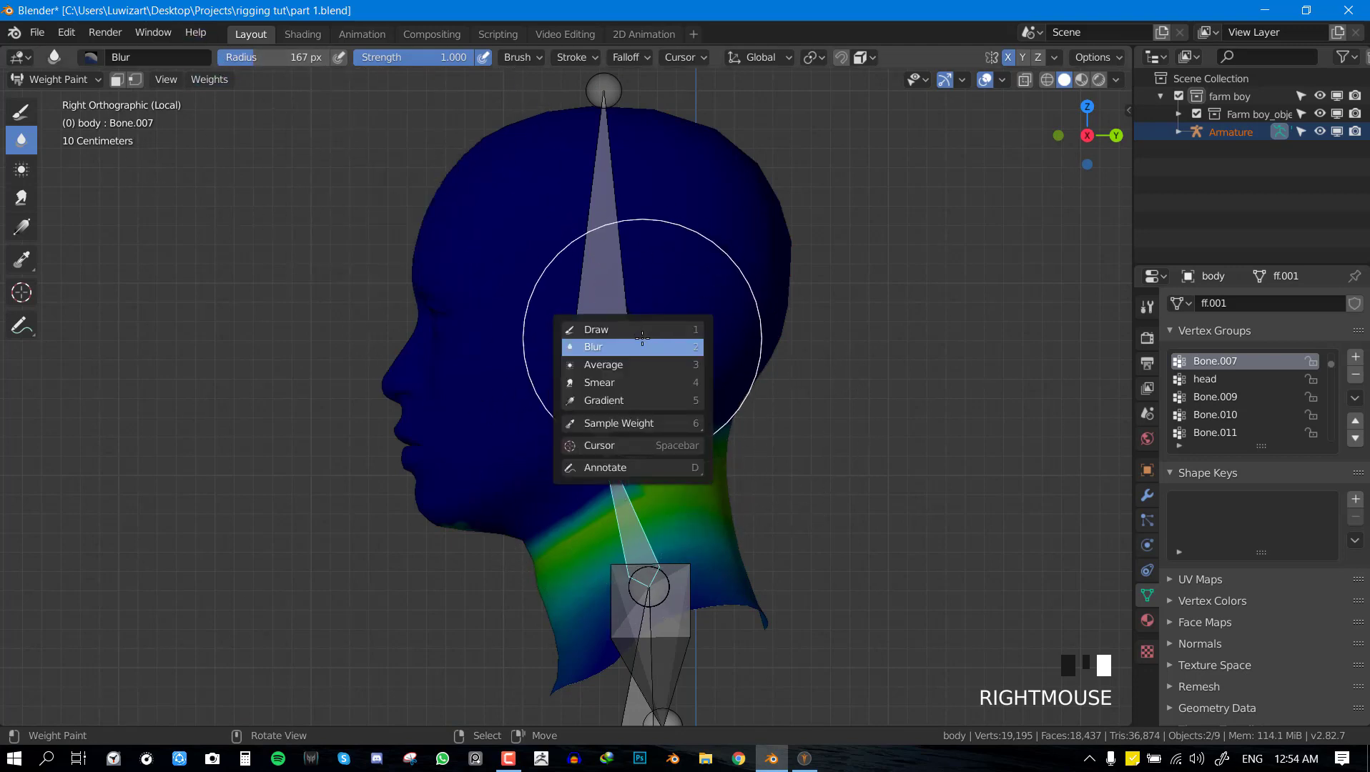
key("shift+space")
left_click(582, 304)
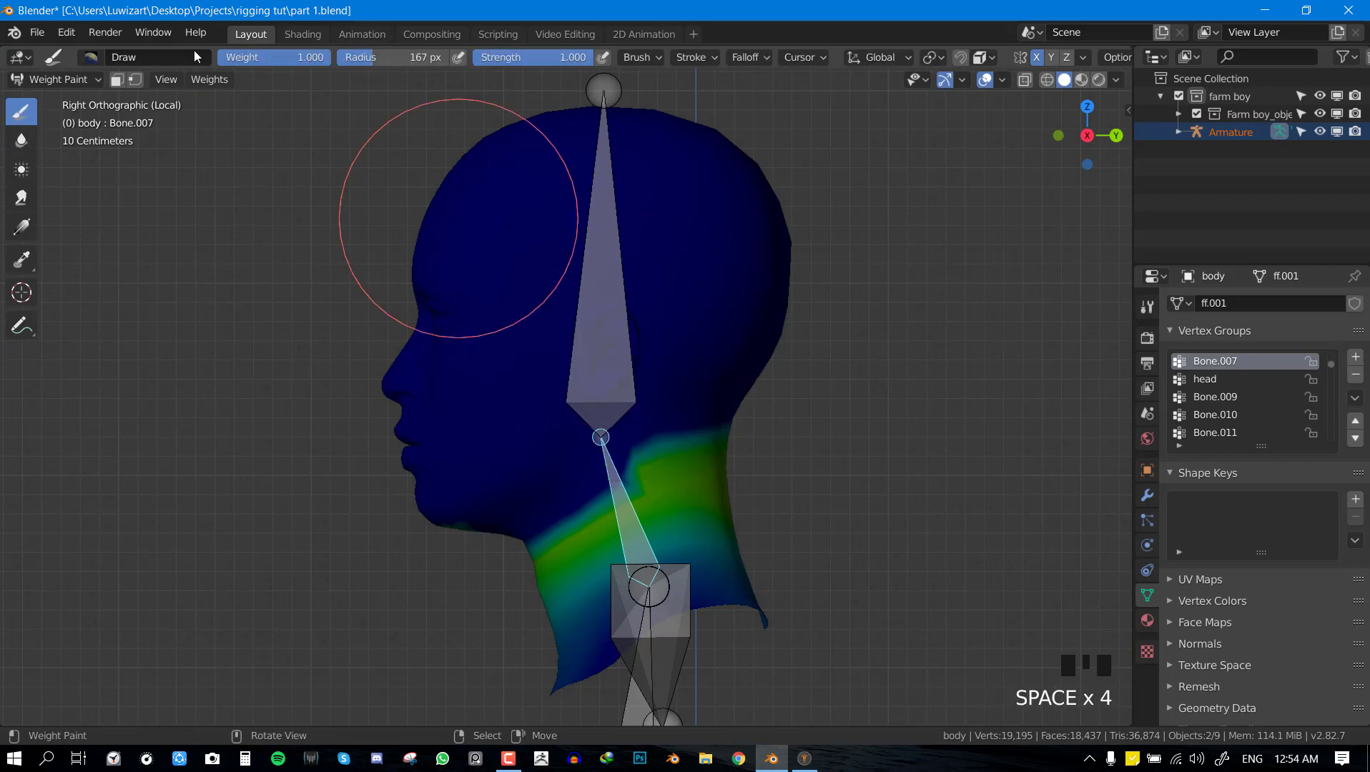
scroll(762, 394, "up", 2)
left_click_drag(778, 494, 468, 618)
left_click_drag(468, 619, 784, 507)
left_click_drag(783, 507, 717, 520)
middle_click_drag(863, 520, 601, 521)
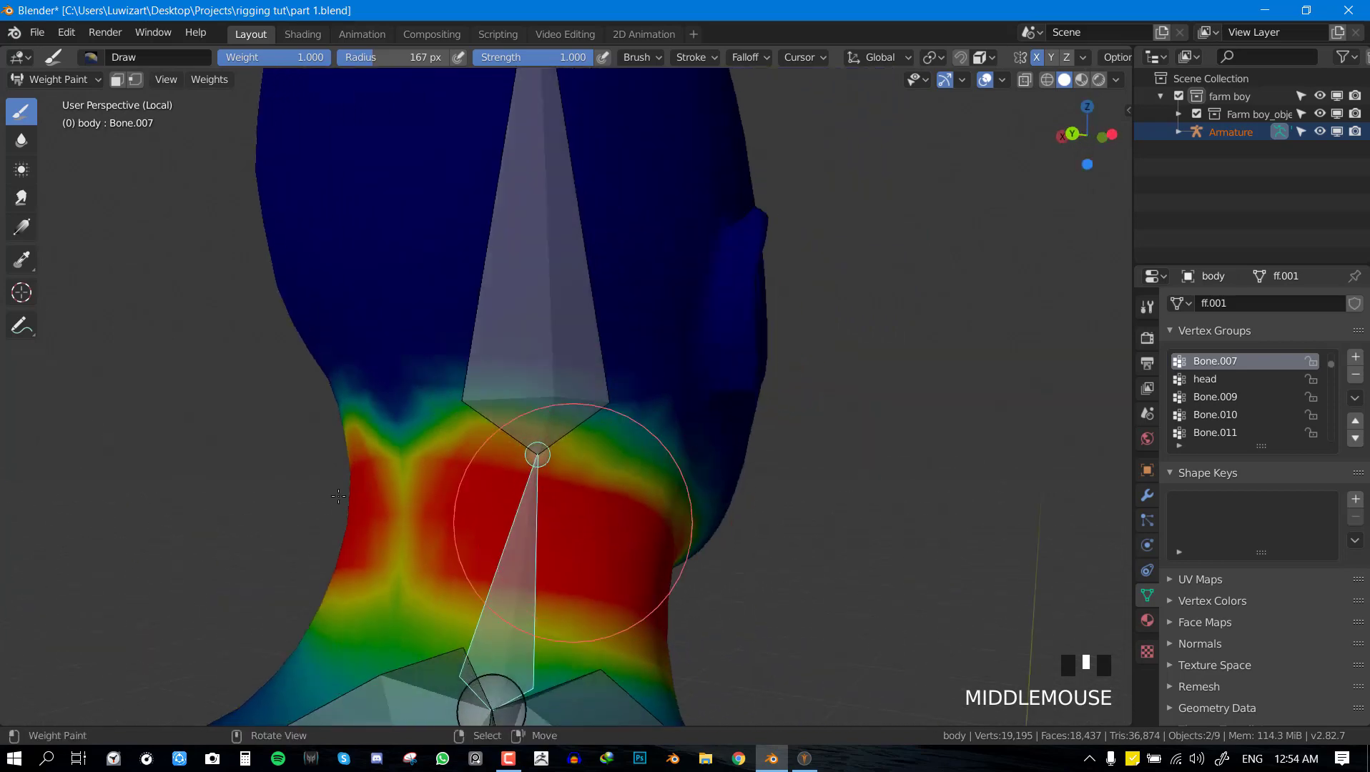
mouse_move(325, 490)
left_mouse_down()
mouse_move(491, 525)
mouse_move(498, 510)
left_mouse_up()
key("KP_1")
Switch to the Blur brush and smooth the upper and lower edges of the neck bone's weights.
key("shift+space")
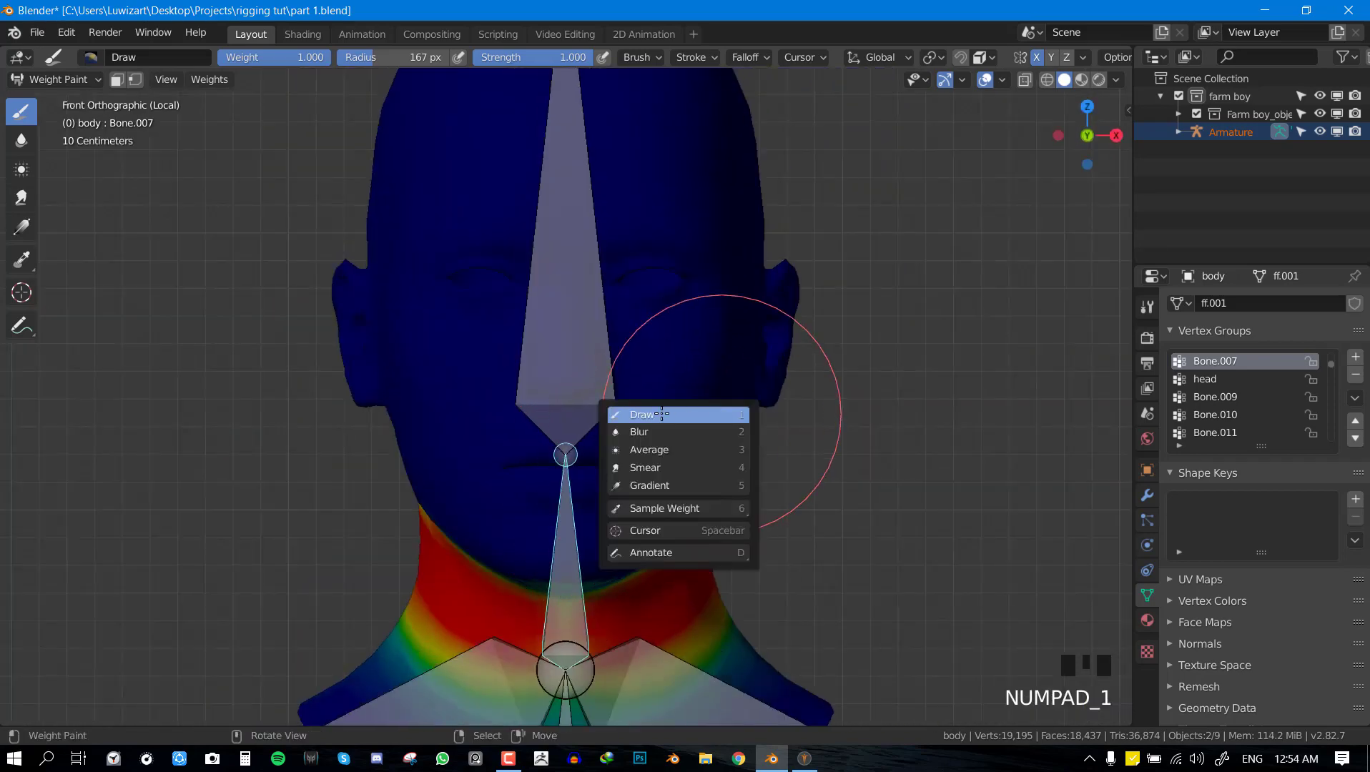
left_click(626, 434)
key("KP_3")
mouse_move(674, 450)
left_mouse_down()
mouse_move(489, 580)
mouse_move(719, 504)
mouse_move(627, 458)
left_mouse_up()
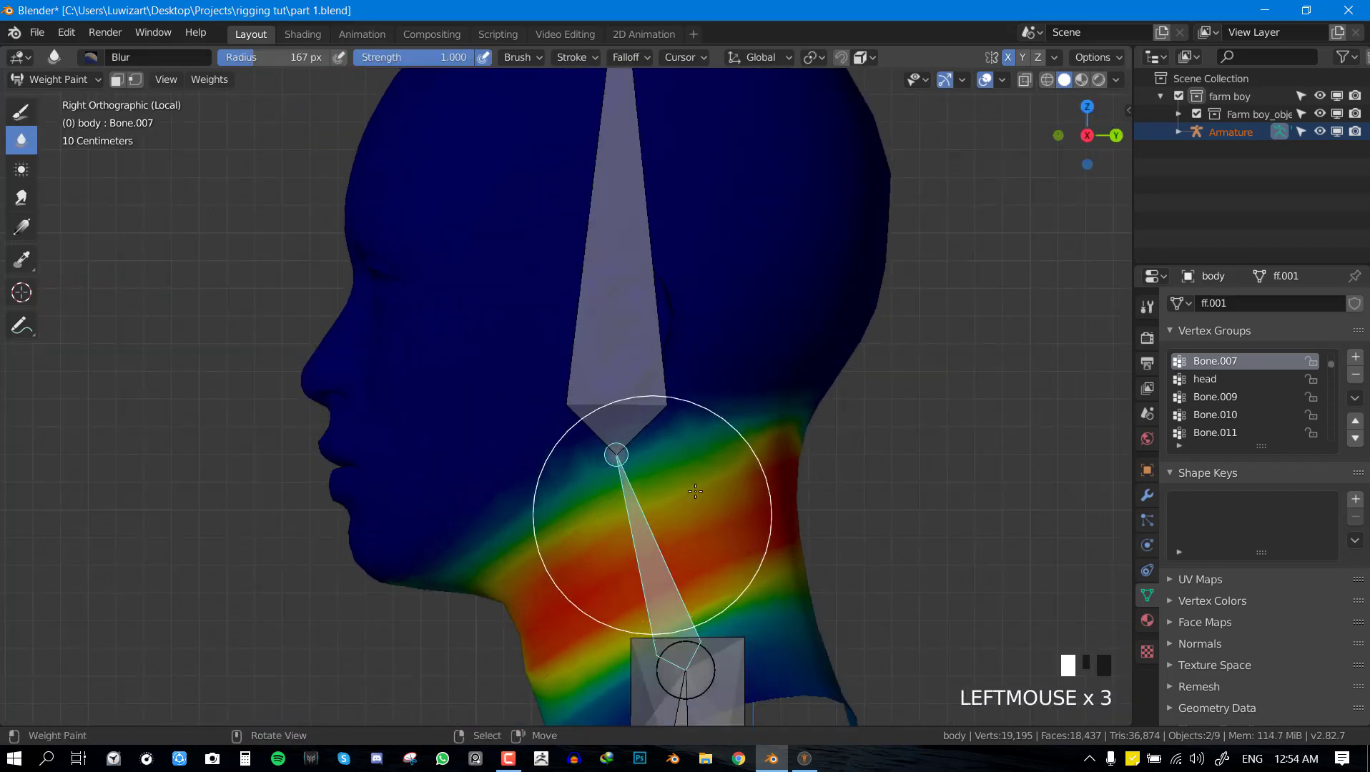
mouse_move(628, 459)
middle_mouse_down()
mouse_move(709, 473)
mouse_move(583, 468)
middle_mouse_up()
mouse_move(583, 468)
left_mouse_down()
mouse_move(667, 460)
mouse_move(608, 413)
left_mouse_up()
left_click_drag(608, 413, 813, 446)
key("KP_3")
scroll(715, 358, "down", 2)
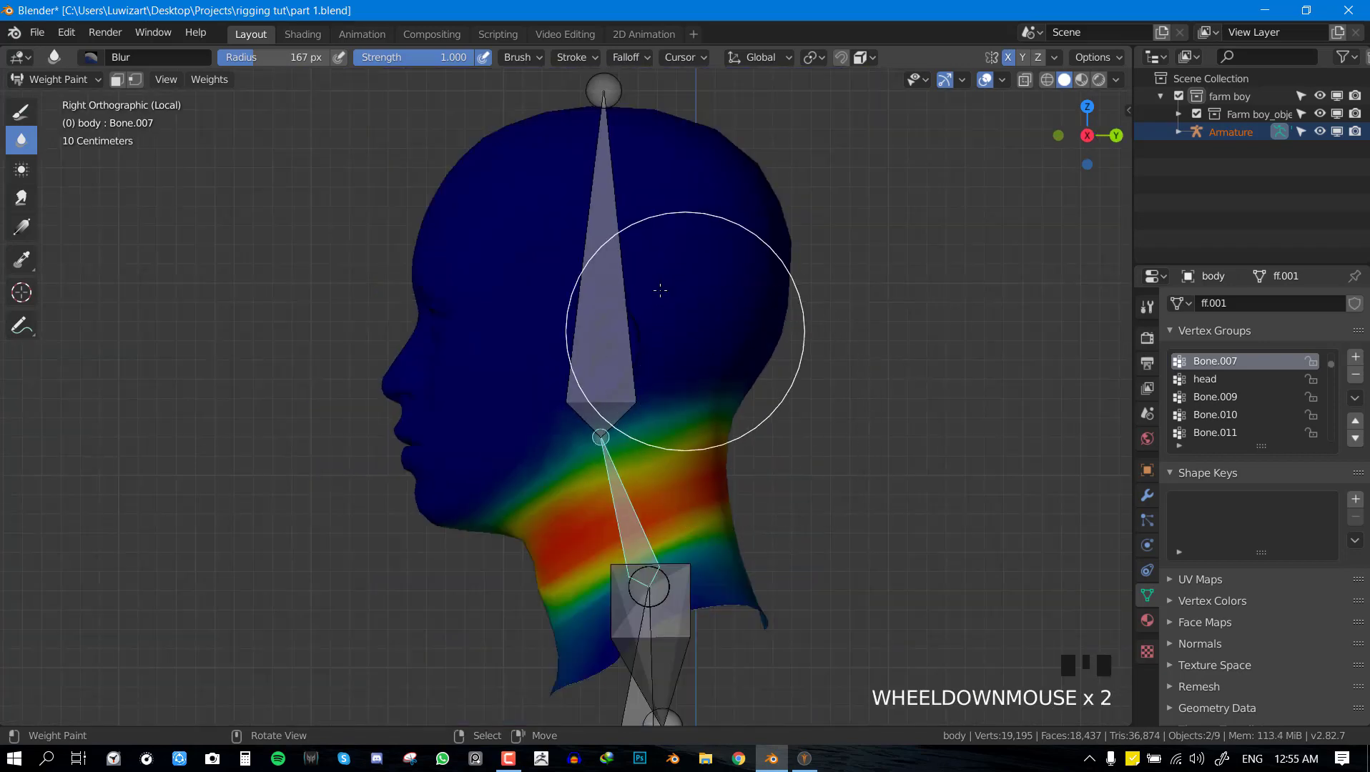
Select the head bone and rotate it backwards in the right side view to test the neck deformation.
right_click(602, 231)
key("r")
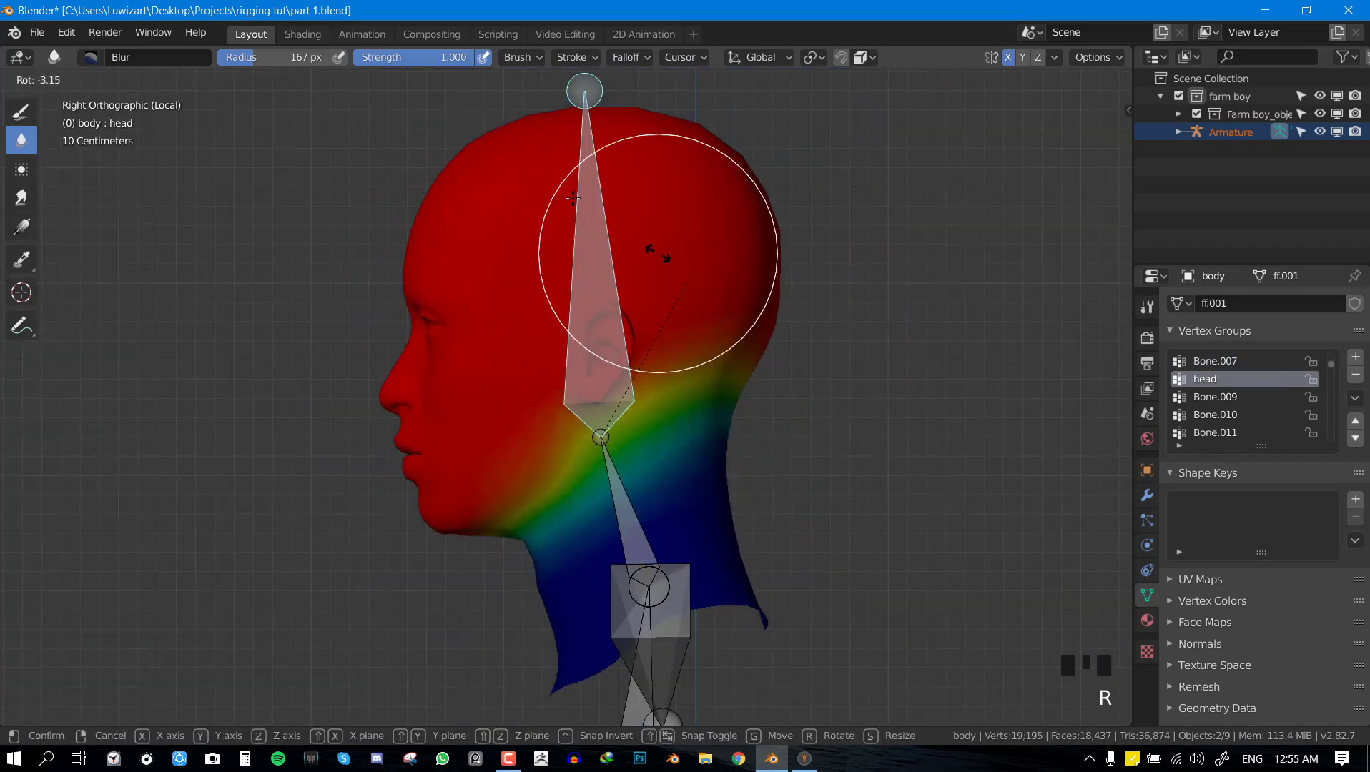
right_click(626, 279)
middle_click_drag(885, 504, 752, 383)
key("KP_3")
key("r")
left_click(866, 386)
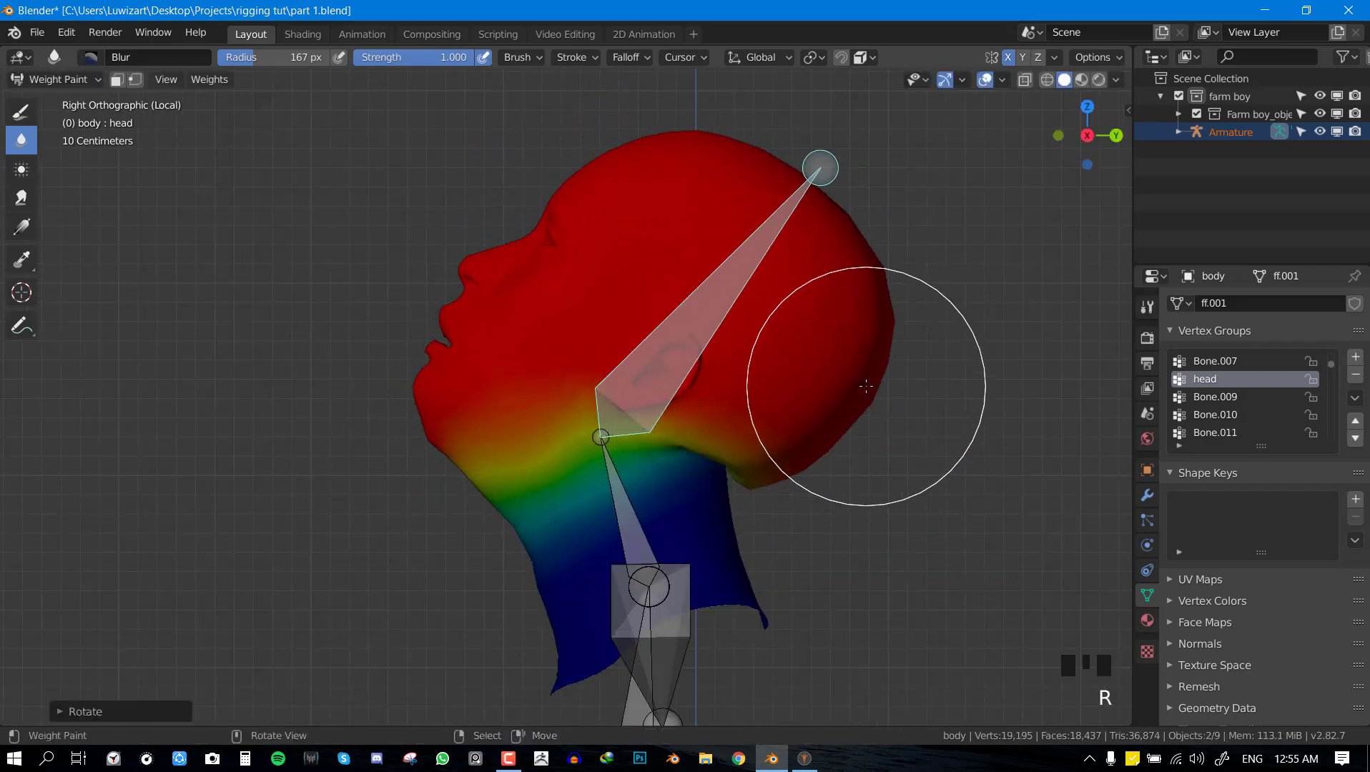
Select the face vertices in Edit Mode and remove them from the neck bone's vertex group, Bone.007.
right_click(621, 516)
scroll(474, 382, "up", 1)
key("shift+z")
key("shift+z")
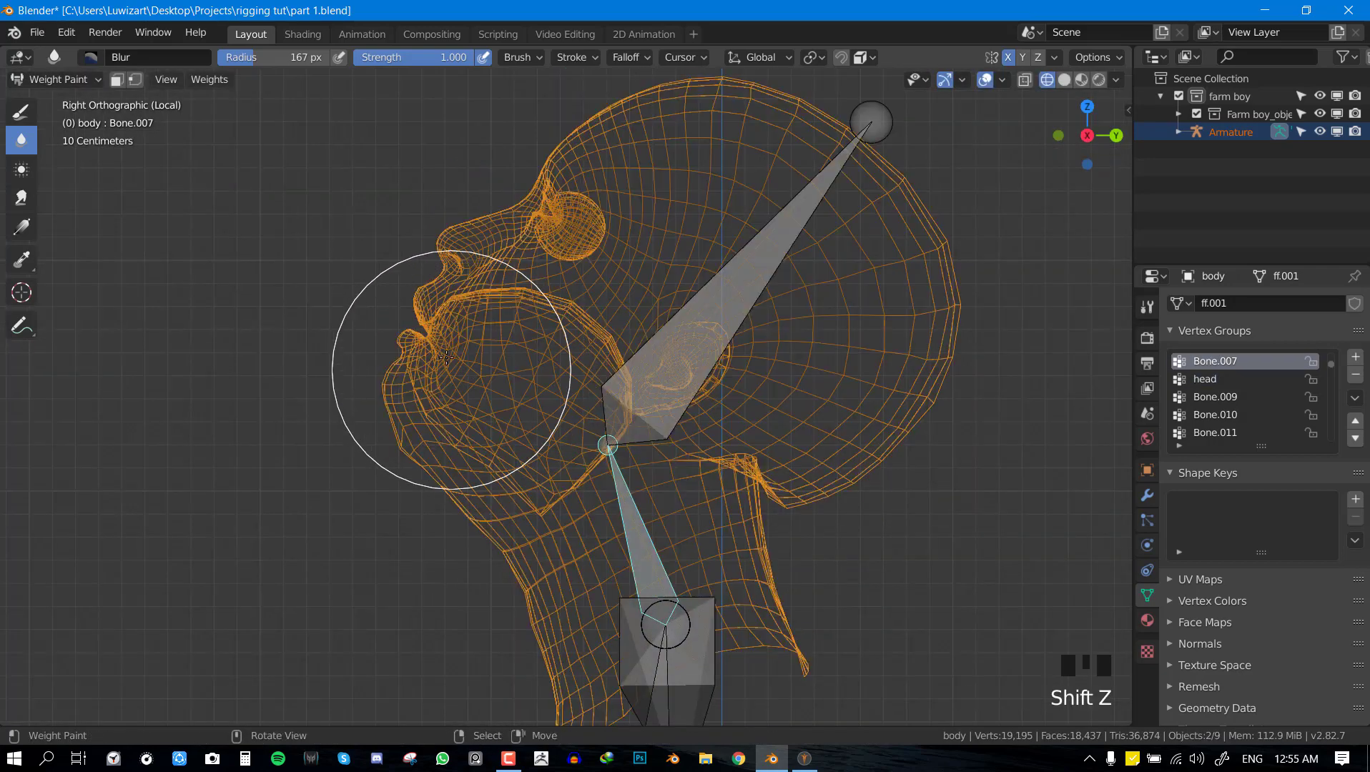
key("Tab")
key("alt+a")
key("shift+z")
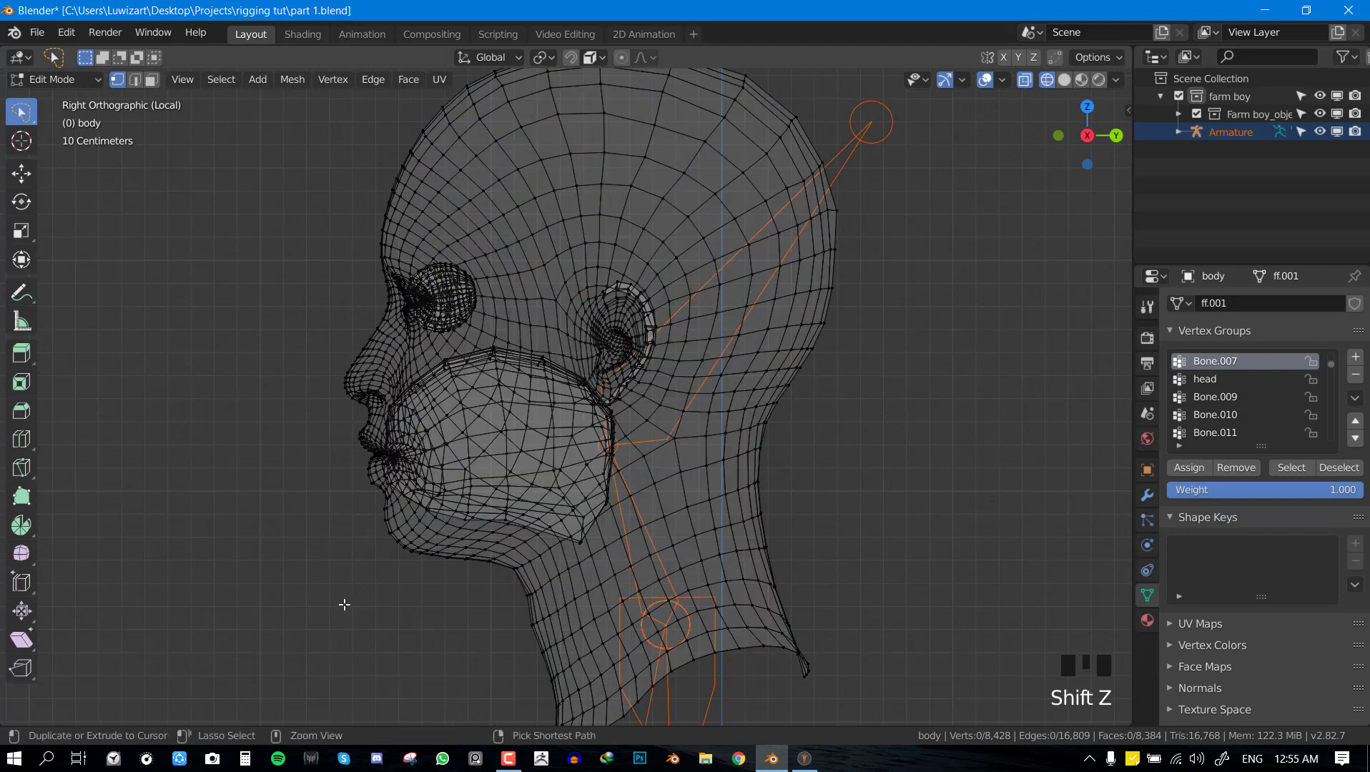
mouse_move(495, 488)
left_mouse_down()
mouse_move(327, 514)
mouse_move(372, 500)
left_mouse_up()
mouse_move(411, 643)
left_mouse_down()
mouse_move(577, 158)
mouse_move(87, 447)
left_mouse_up()
key("Tab")
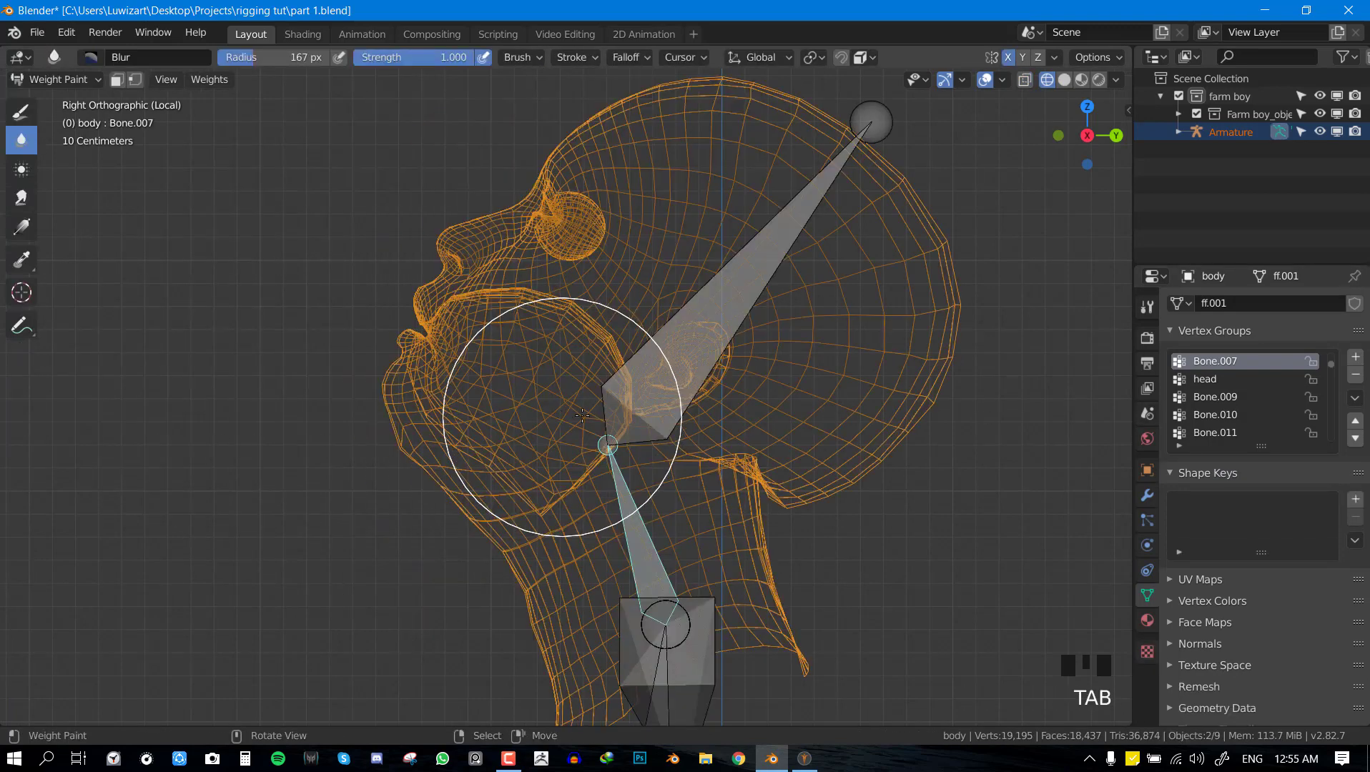
key("Tab")
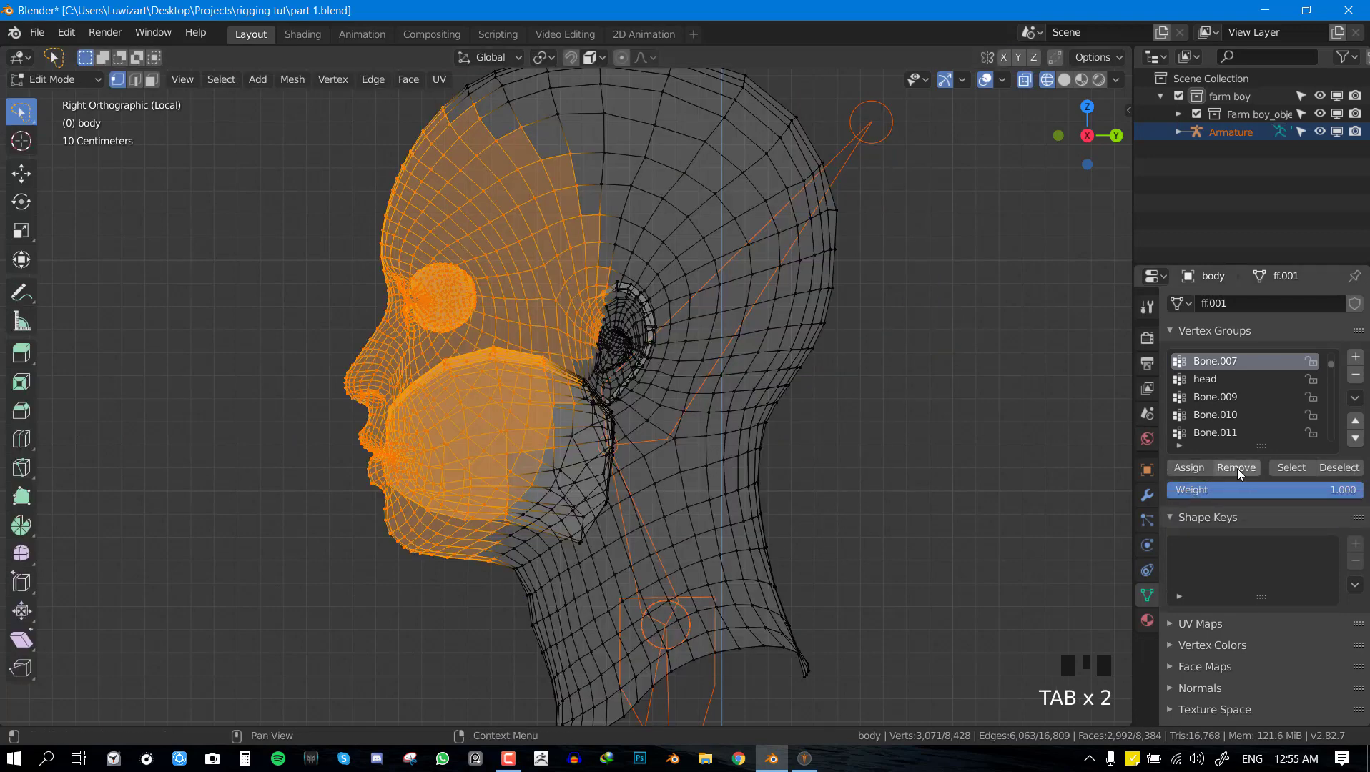
left_click(1243, 469)
key("Tab")
key("shift+z")
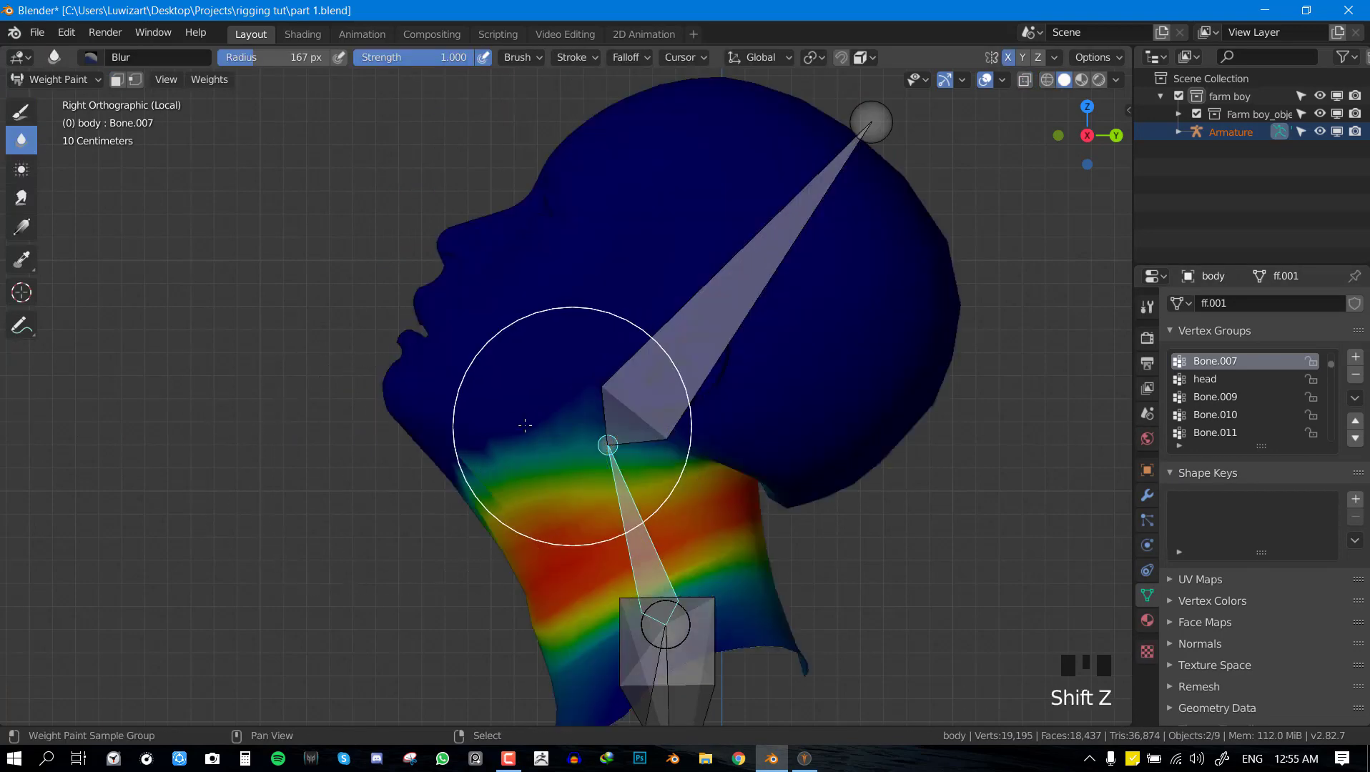
Enable the body's Armature modifier for Edit Mode and On Cage display.
mouse_move(597, 428)
middle_mouse_down()
mouse_move(679, 465)
mouse_move(658, 479)
mouse_move(664, 492)
mouse_move(982, 465)
middle_mouse_up()
left_click(1147, 495)
key("Tab")
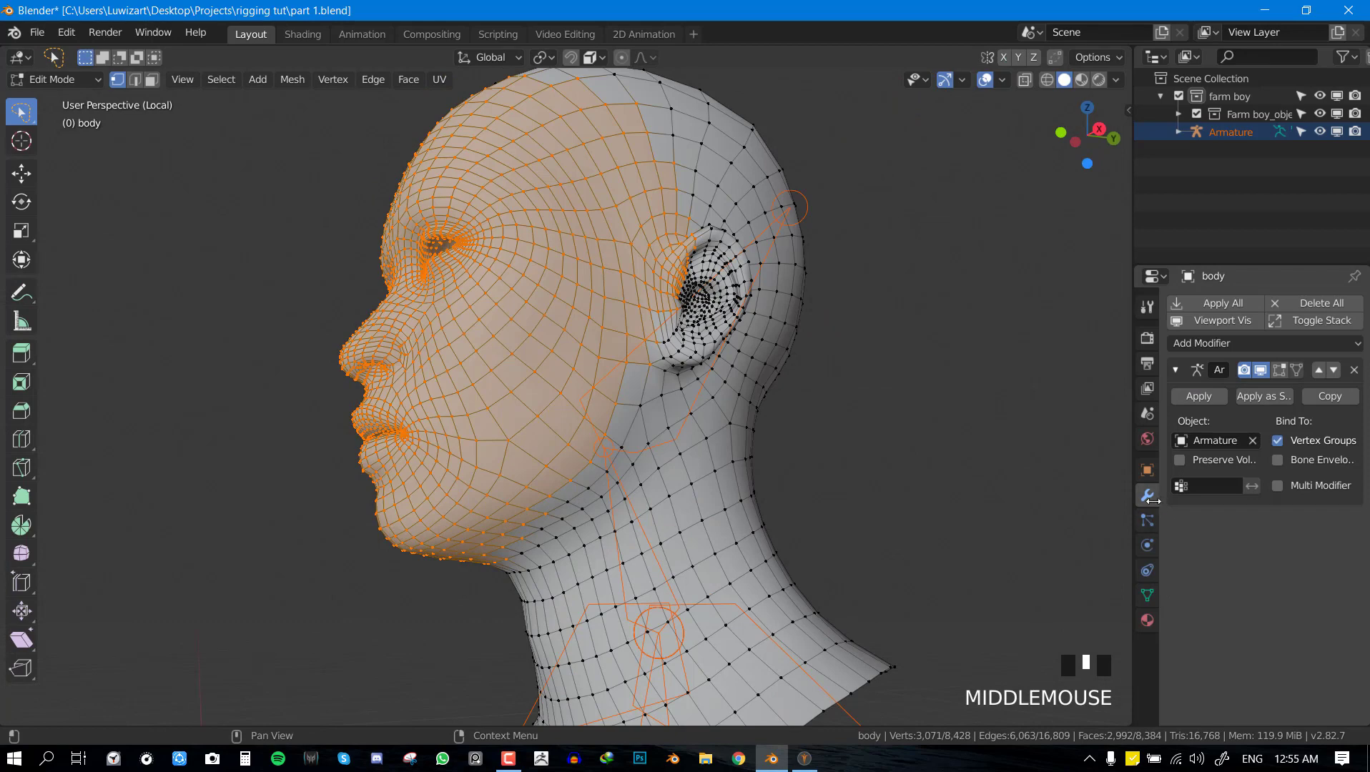
left_click(1280, 370)
left_click(1296, 369)
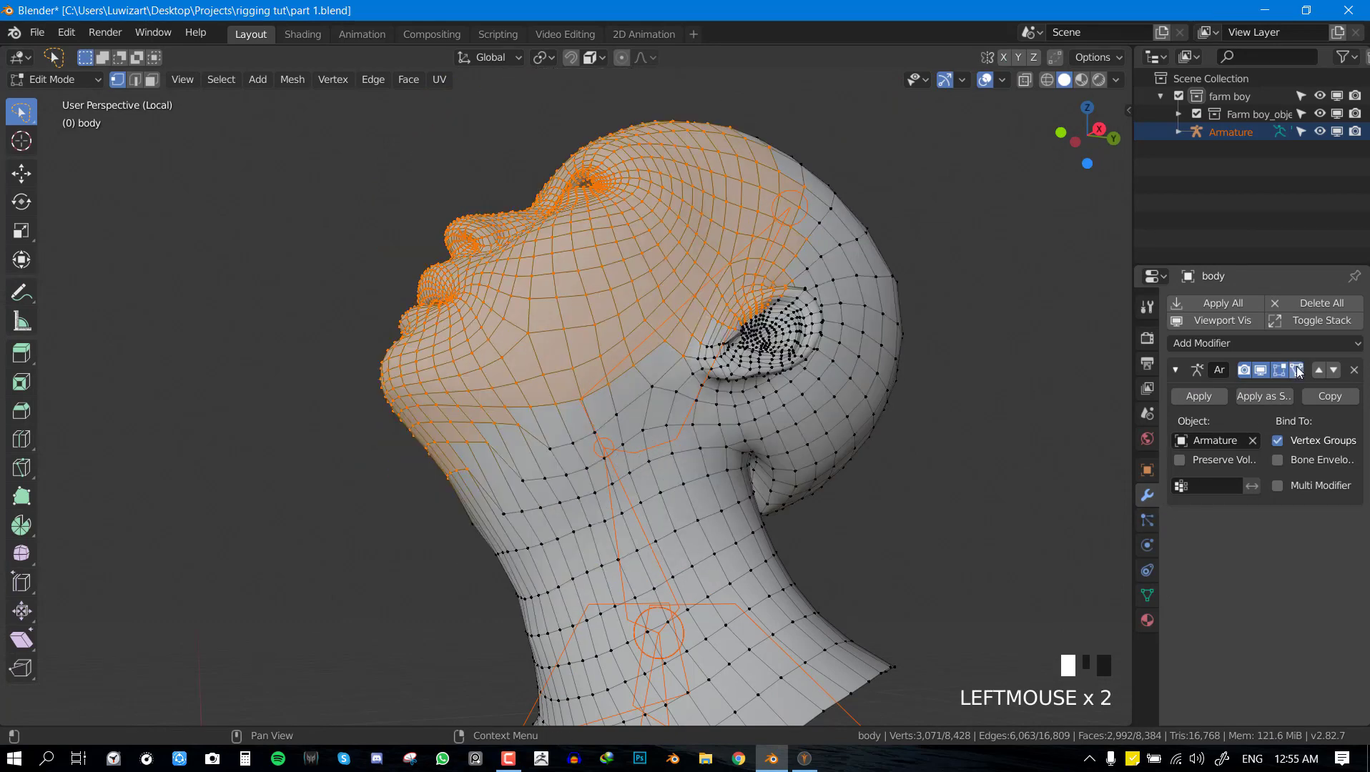
mouse_move(587, 451)
middle_mouse_down()
mouse_move(599, 444)
mouse_move(604, 551)
middle_mouse_up()
Select shoulder bone Bone.043 and remove the selected face vertices from its vertex group.
key("Tab")
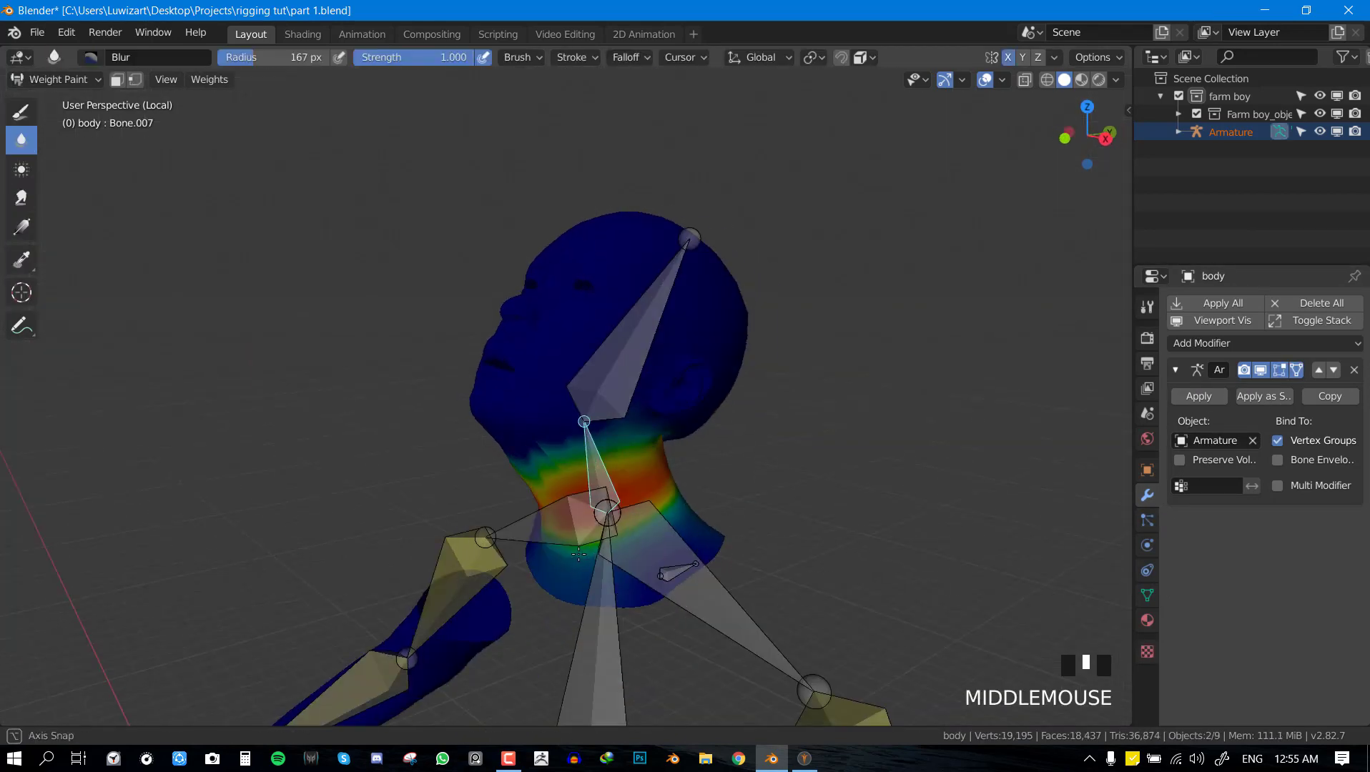
right_click(561, 520)
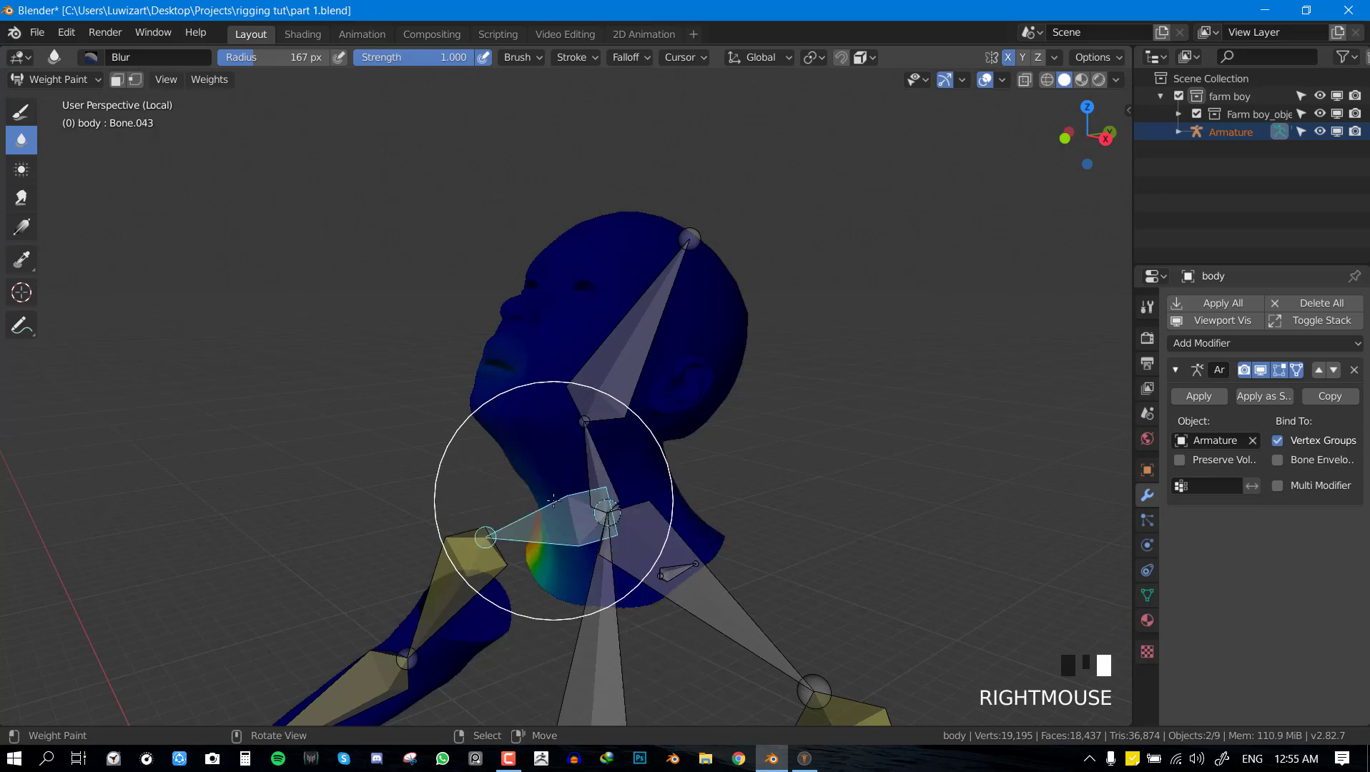
middle_click_drag(552, 501, 505, 502)
key("Tab")
left_click(1148, 594)
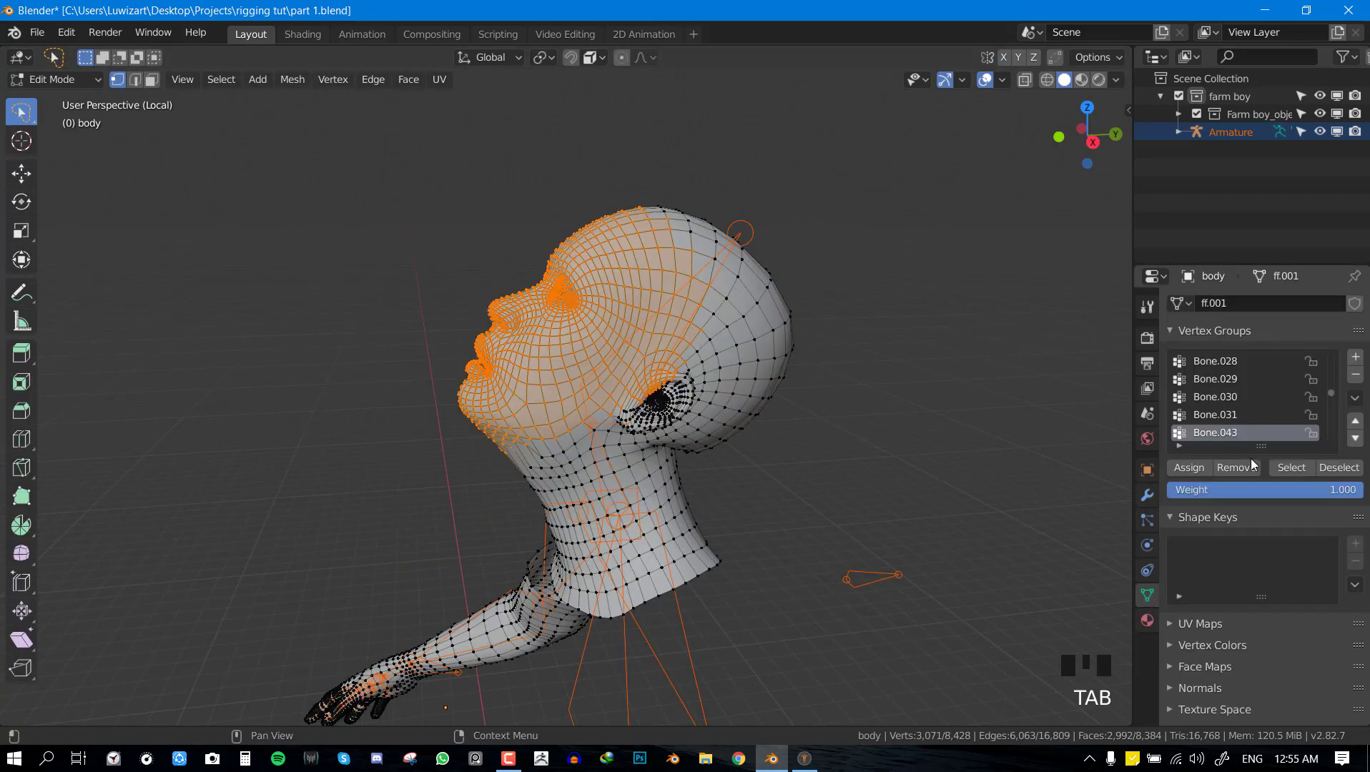
middle_click_drag(674, 618, 789, 620)
key("Tab")
Select the opposite shoulder bone, Bone.009, and remove the face vertices from its vertex group.
right_click(706, 581)
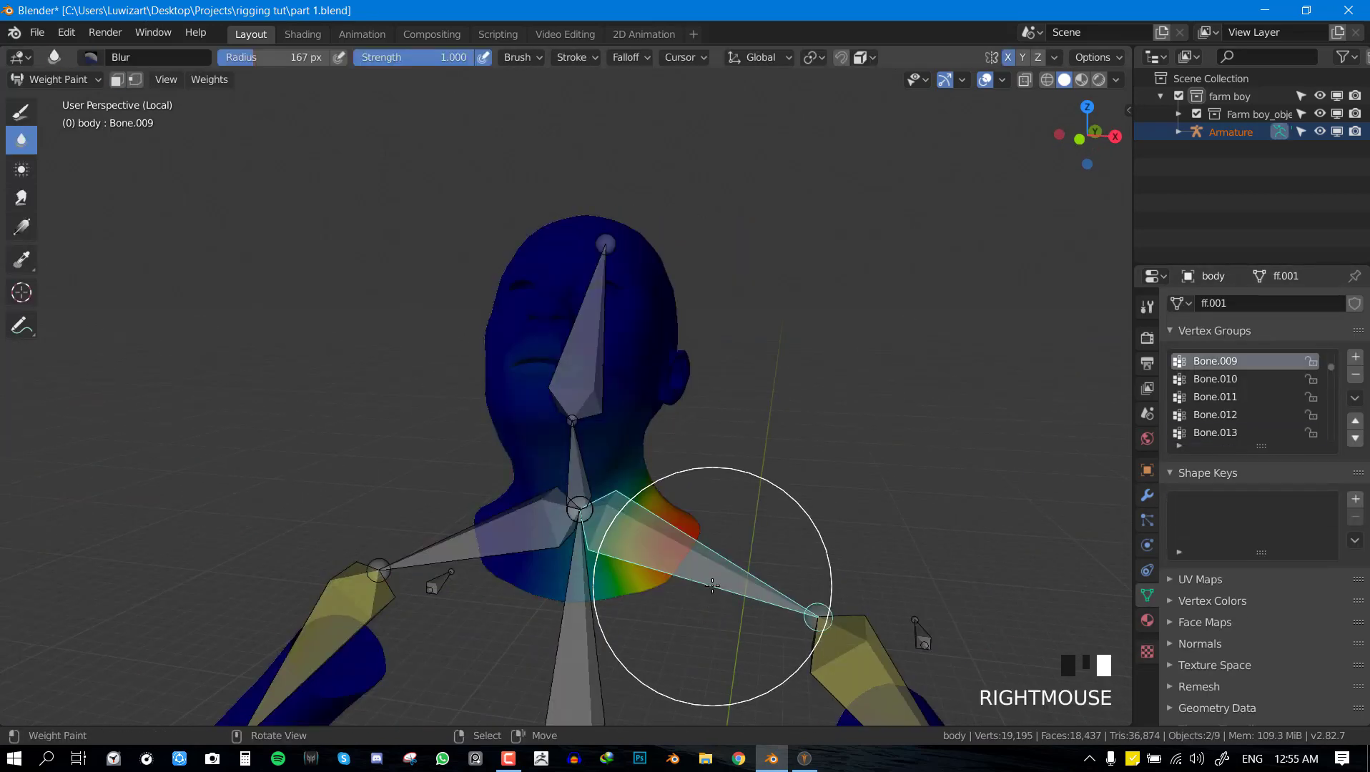
key("Tab")
triple_click(1222, 469)
key("Tab")
middle_click_drag(489, 459, 398, 458)
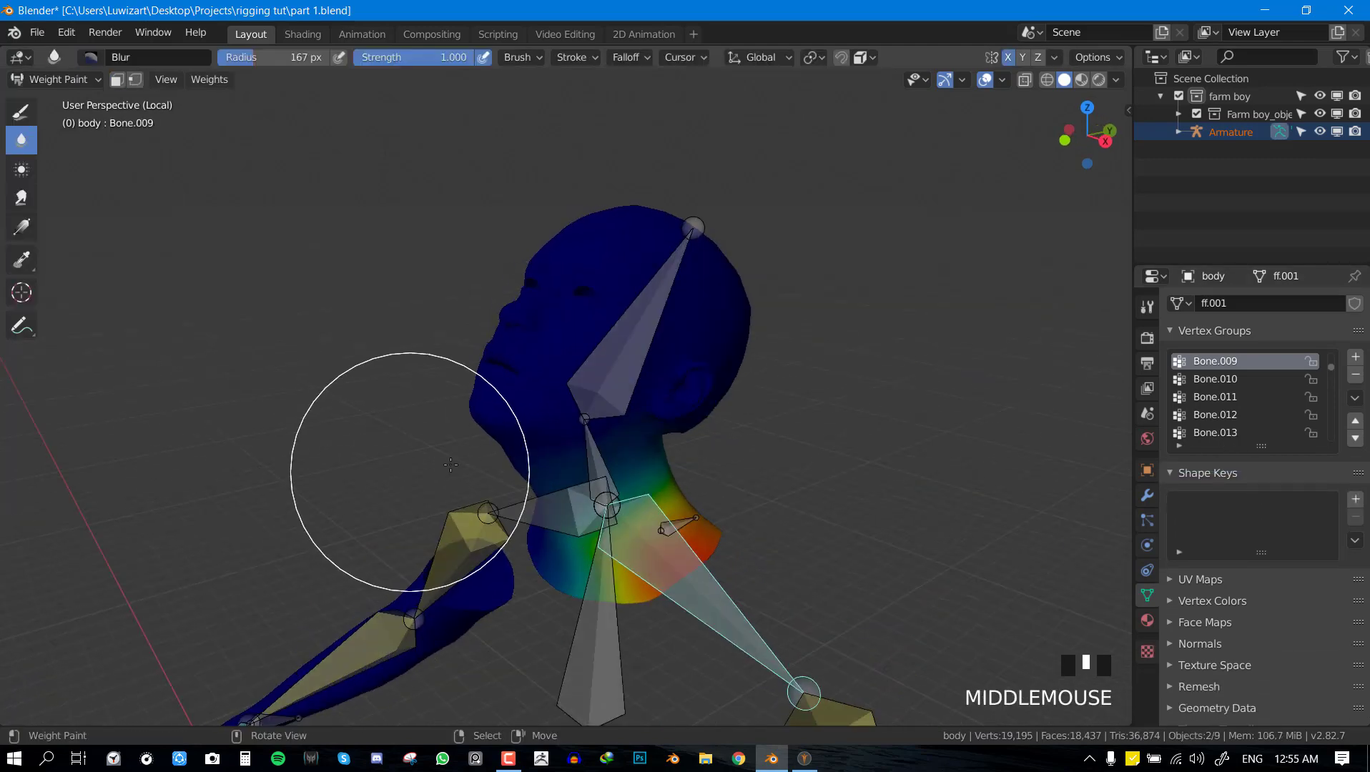
Select the upper spine bone, Bone.001, and remove the face vertices from its vertex group.
right_click(626, 559)
key("Tab")
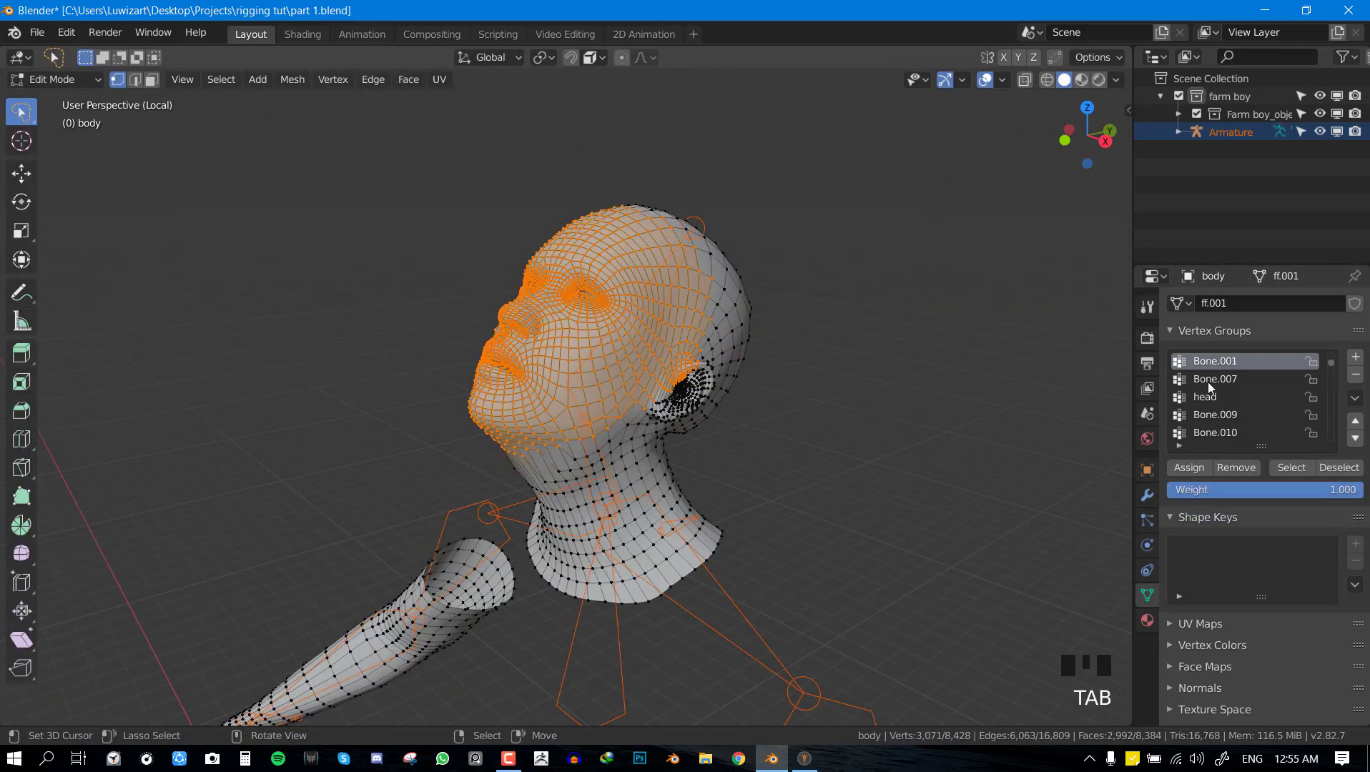
left_click(1242, 471)
middle_click_drag(835, 525, 887, 496)
key("Tab")
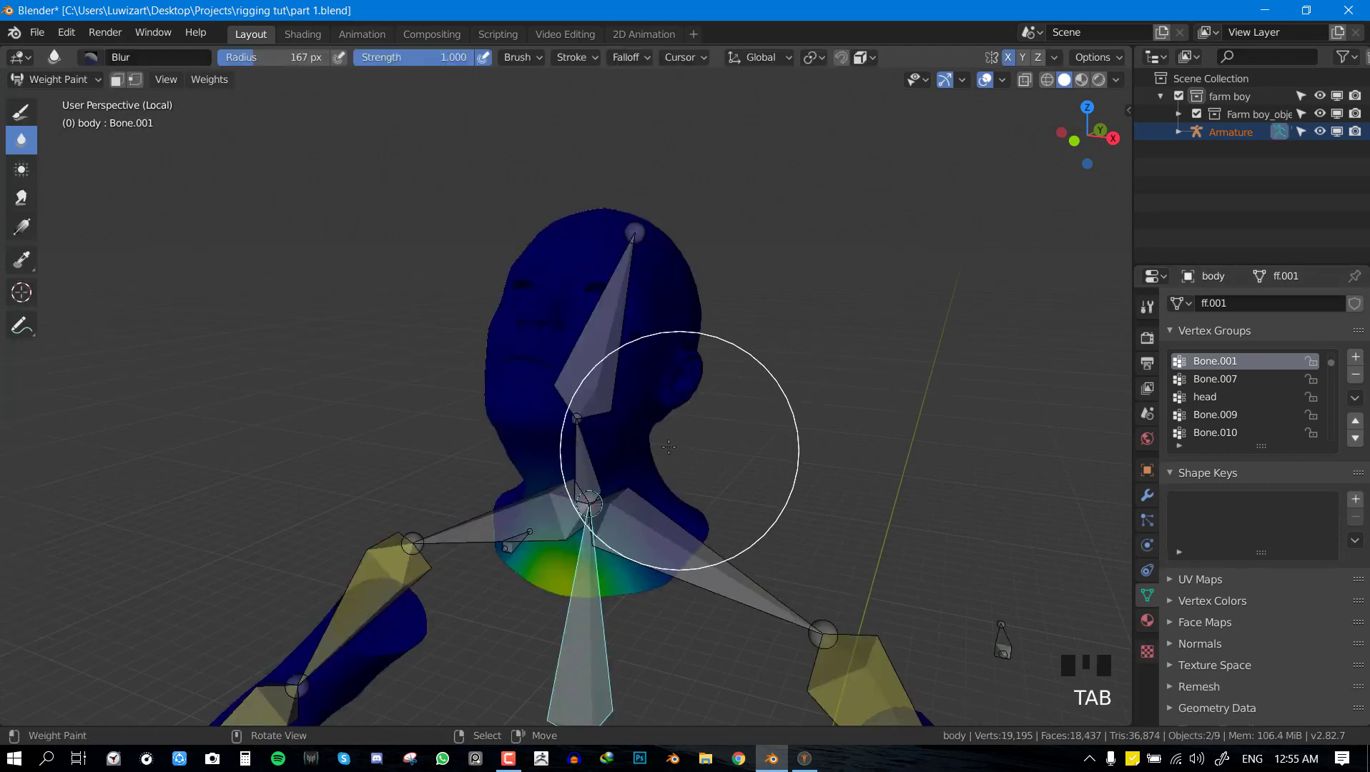
Select the head bone and blur its weight transition under the chin and along the front of the neck.
scroll(639, 436, "up", 2)
key("KP_1")
right_click(563, 429)
key("KP_3")
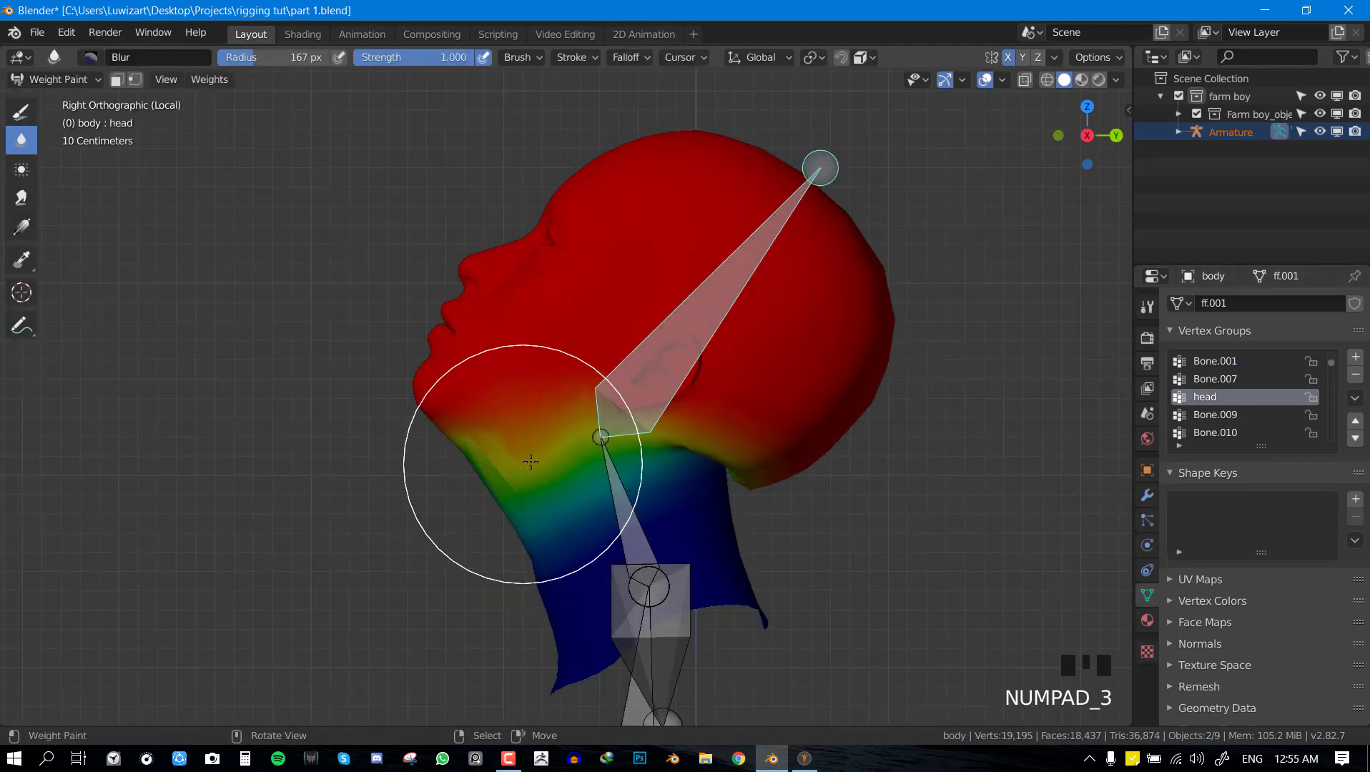
middle_click_drag(531, 462, 581, 443)
left_click(582, 445)
left_click(585, 449)
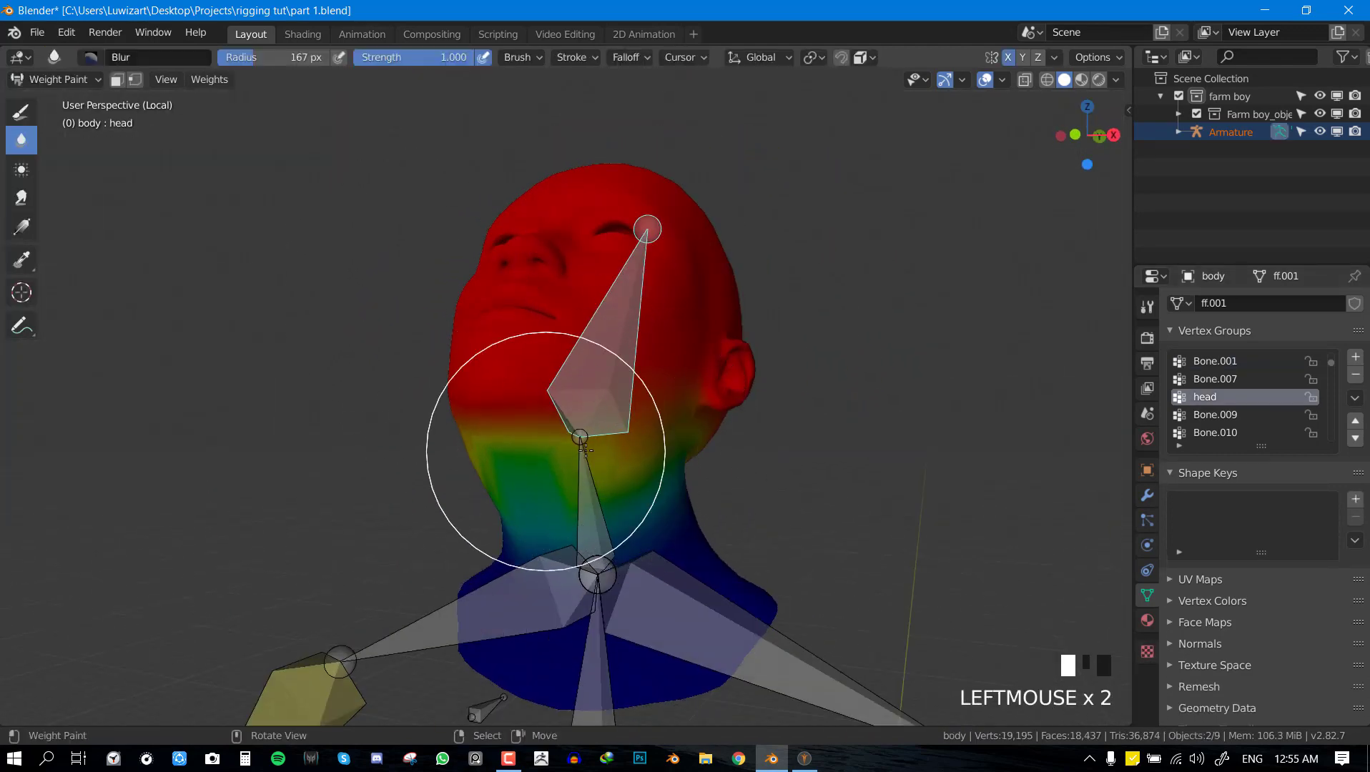
left_click(512, 463)
left_click(705, 454)
left_click(724, 418)
left_click(604, 470)
left_click(653, 434)
left_click(546, 477)
Blur the head bone's weights around the side and nape of the neck.
middle_click_drag(523, 451, 738, 429)
left_click(450, 422)
left_click(506, 424)
left_click(431, 447)
middle_click_drag(438, 445, 597, 429)
left_click(422, 495)
left_click(525, 452)
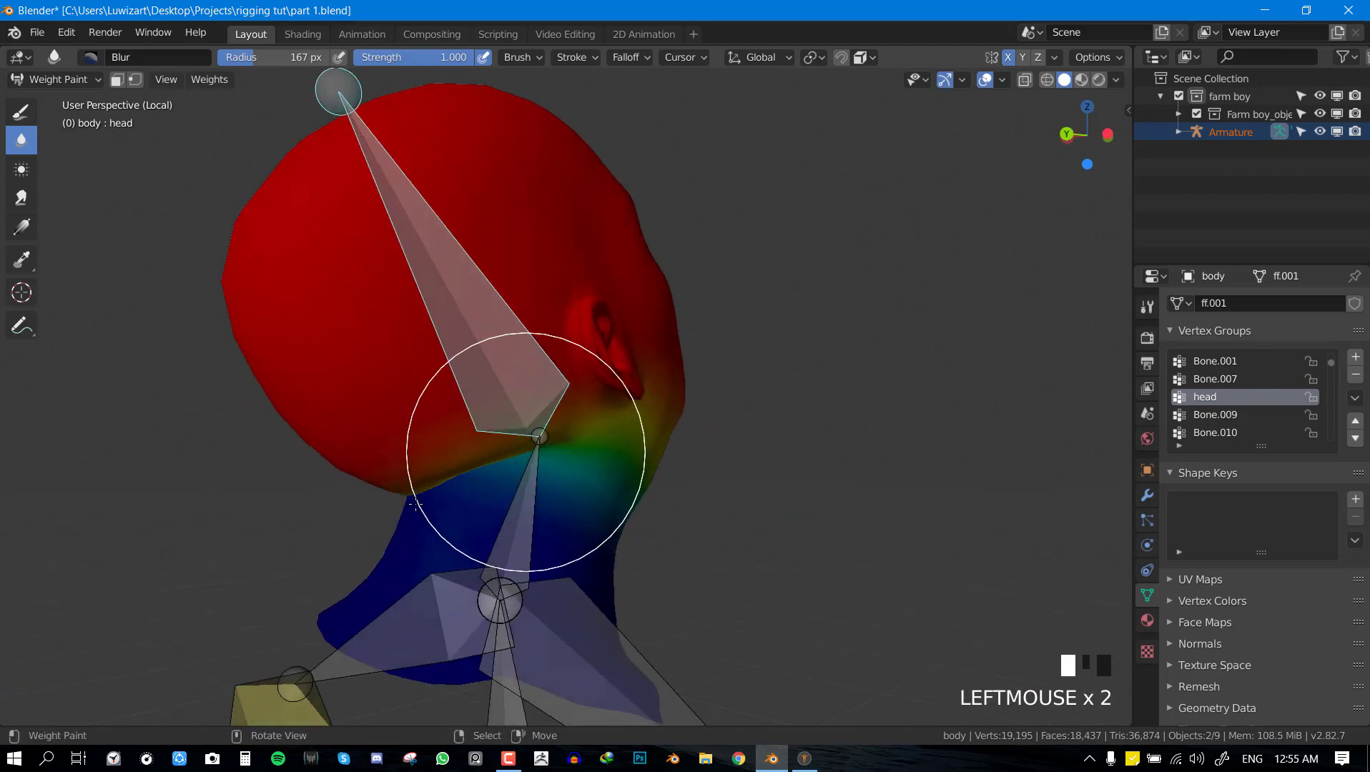
left_click(422, 503)
Select the neck bone, Bone.007, and blur its upper weight edge at the back of the neck.
right_click(526, 491)
middle_click_drag(522, 480, 541, 422)
left_click(527, 375)
left_click(385, 388)
left_click(478, 338)
left_click(432, 364)
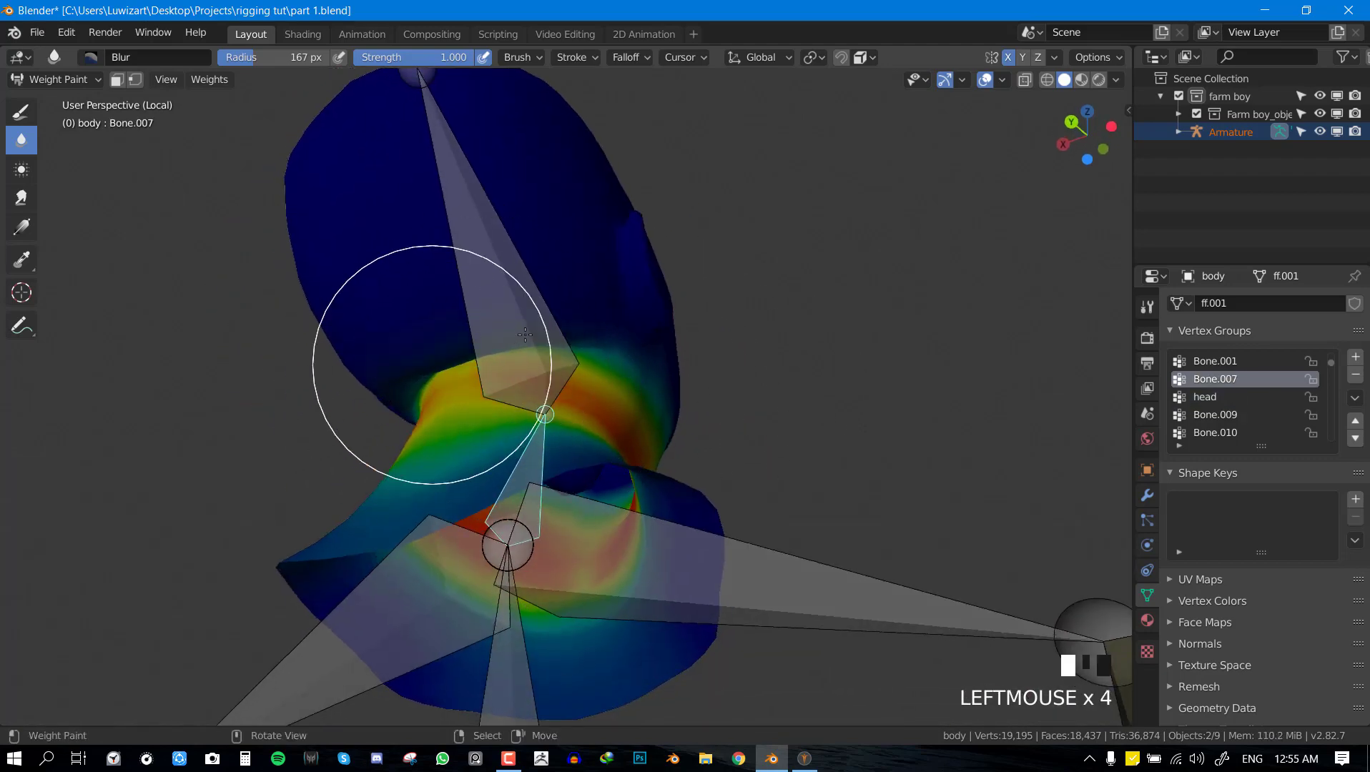
left_click(452, 319)
Blur the neck bone's weights on the opposite side, below the back of the skull.
middle_click_drag(453, 319, 627, 383)
left_click(658, 395)
left_click(688, 407)
left_click(690, 401)
left_click(690, 395)
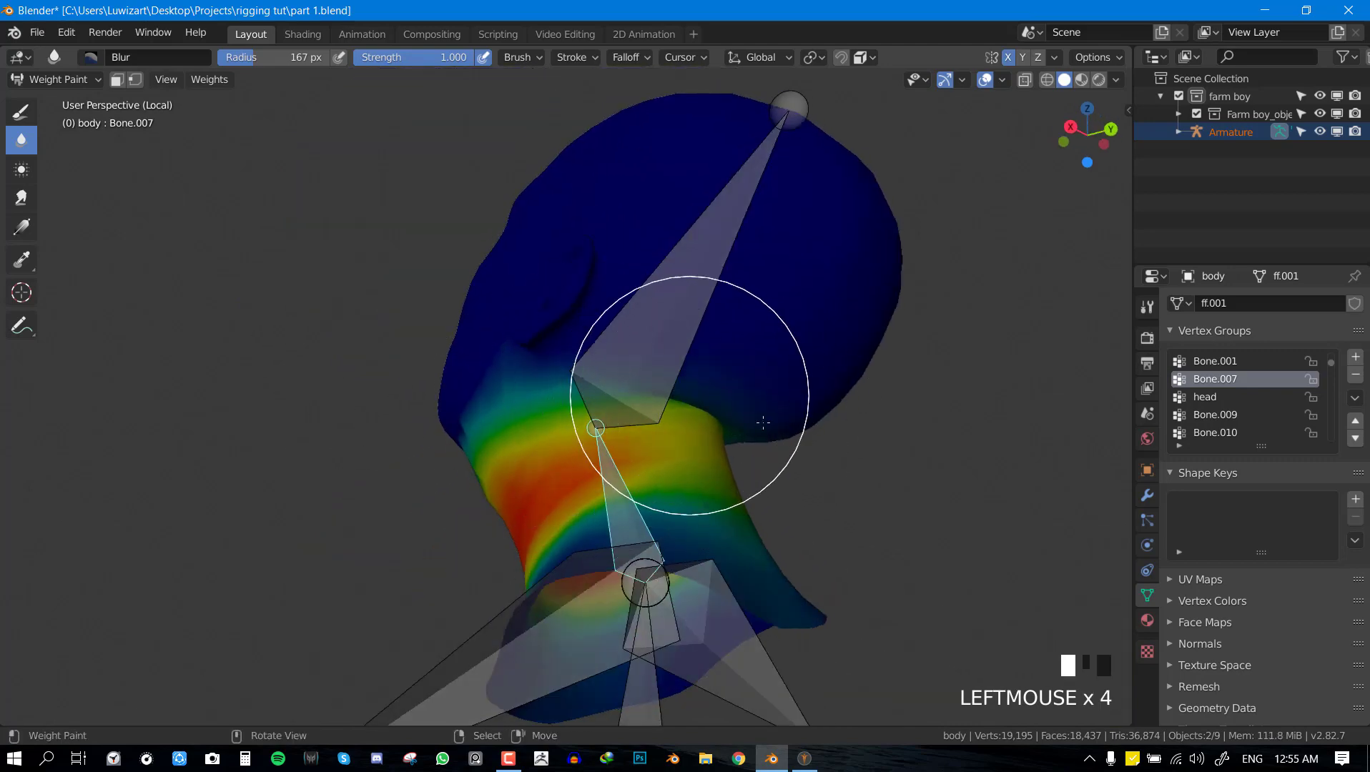
key("KP_3")
middle_click_drag(763, 423, 609, 401)
left_click(609, 400)
Leave Weight Paint mode, put the armature in Pose Mode and clear the bones' rotation.
key("ctrl+Tab")
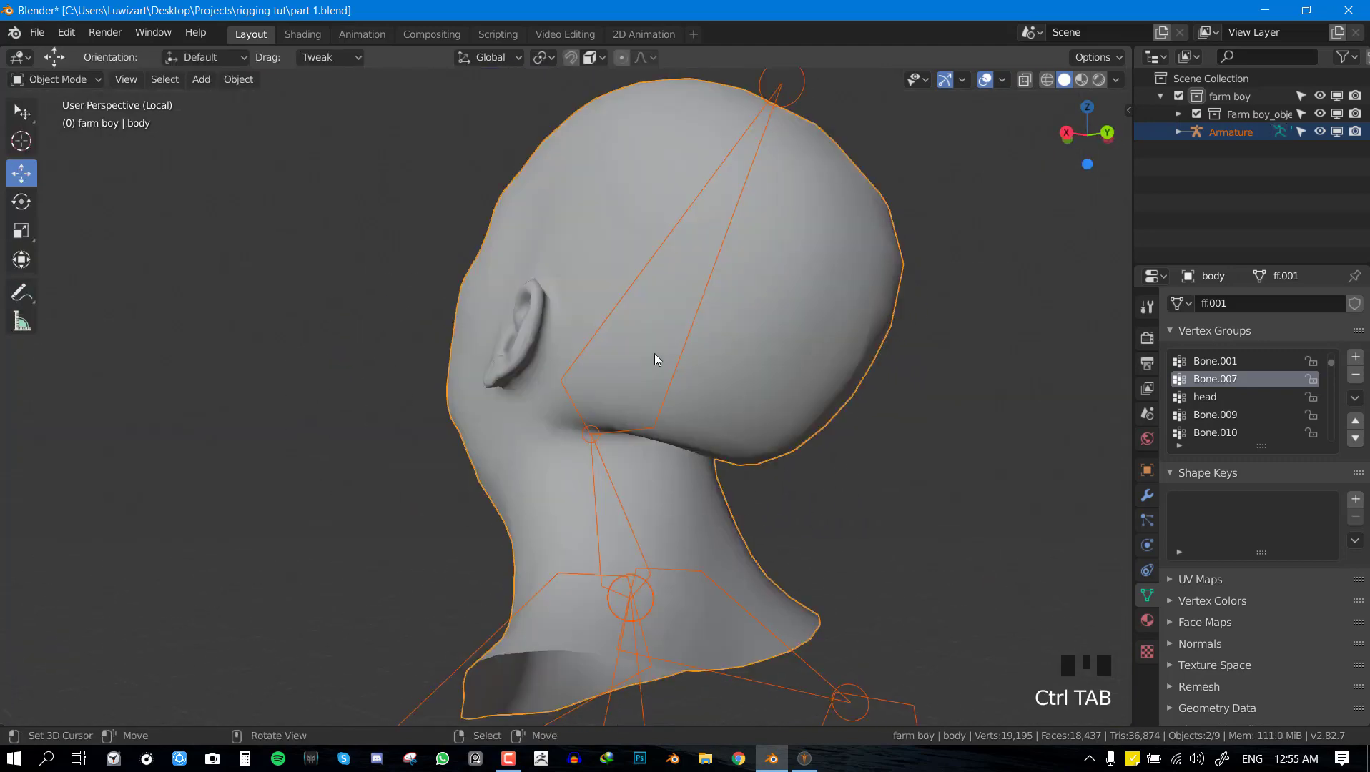
scroll(677, 252, "down", 4)
right_click(669, 256)
key("KP_3")
key("ctrl+Tab")
key("alt+r")
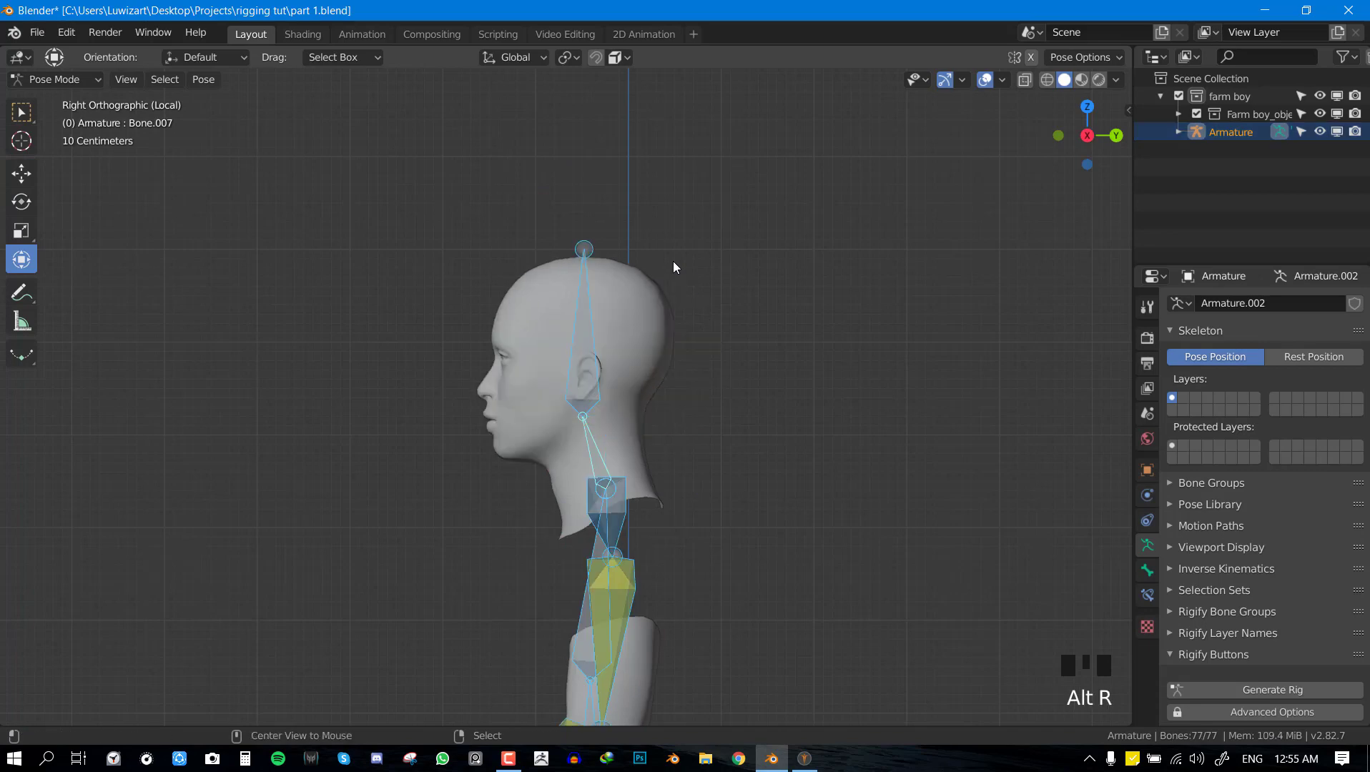
Test the head bone's rotation in the front and side views, cancelling each rotation.
right_click(576, 328)
key("r")
key("KP_1")
scroll(750, 403, "up", 2)
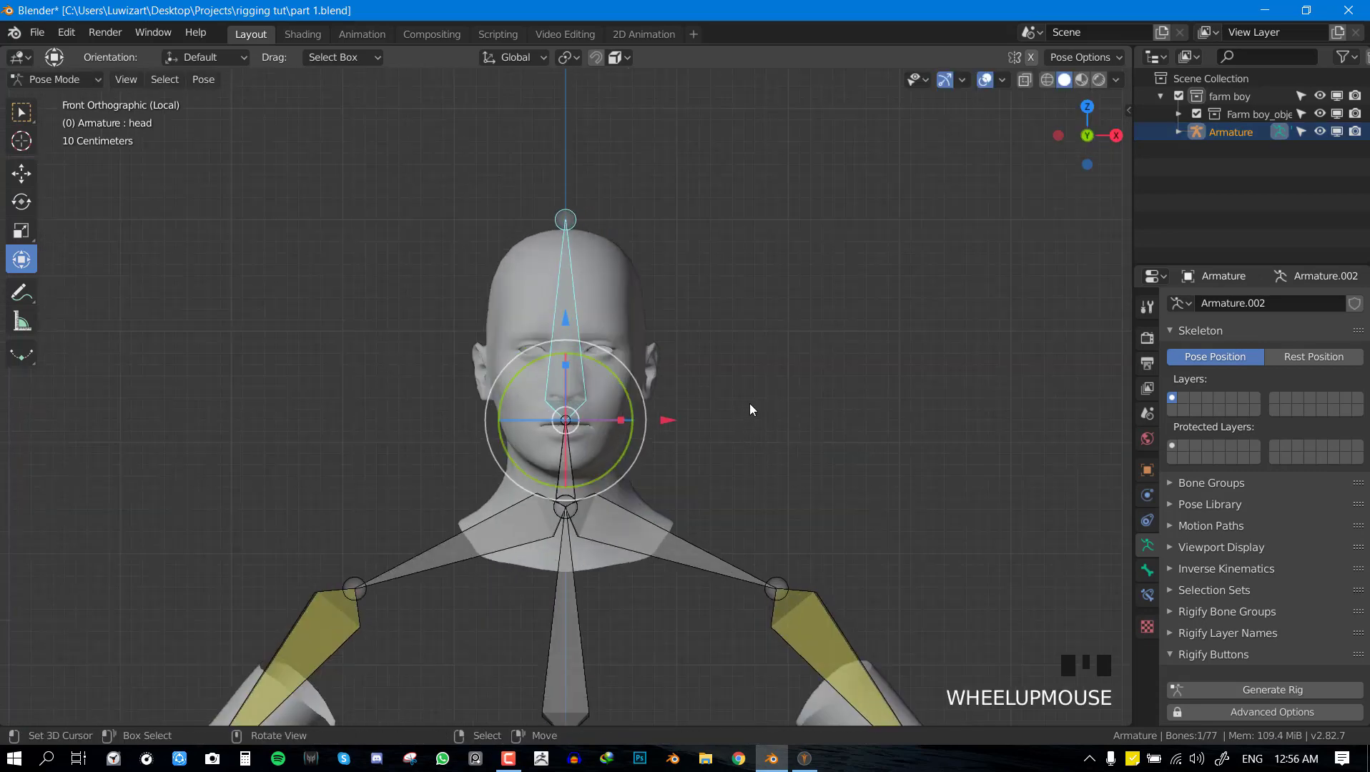
key("r")
key("Escape")
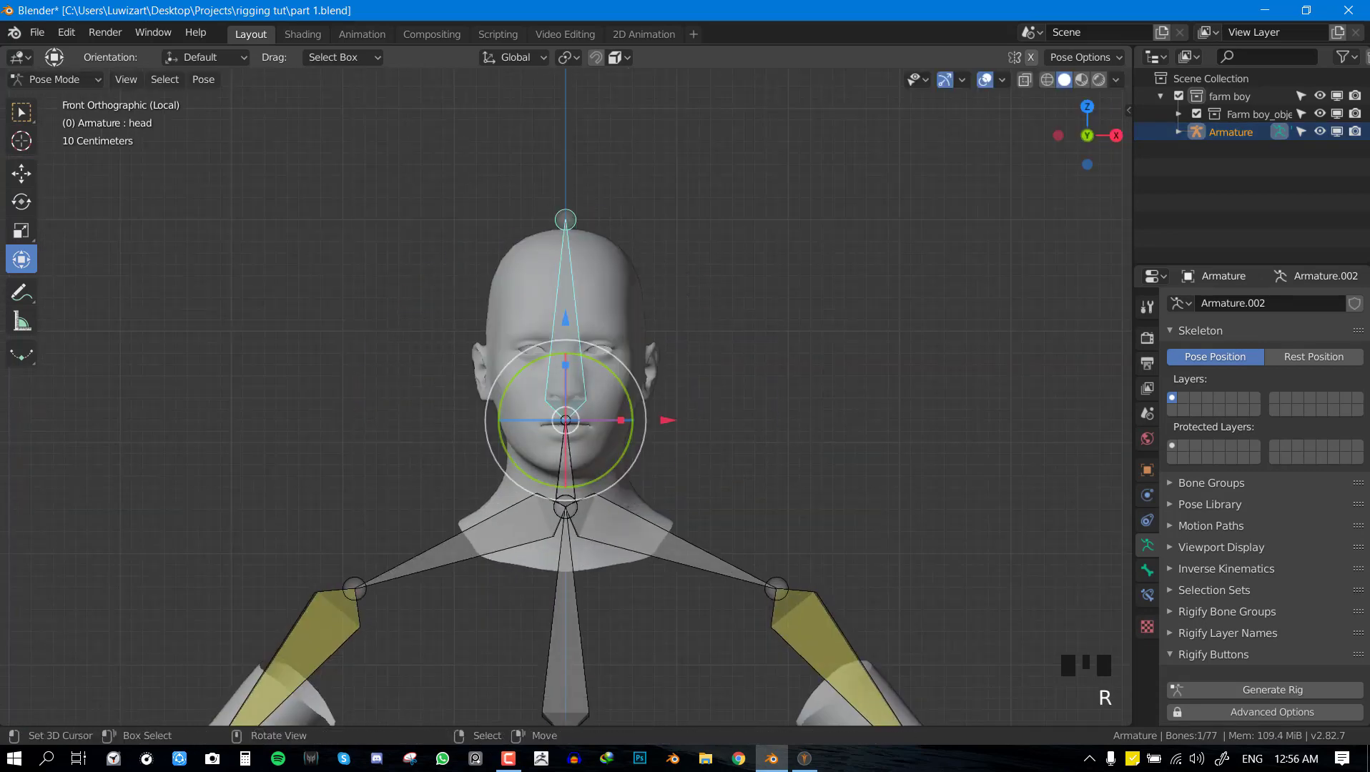
key("r")
key("Escape")
key("KP_3")
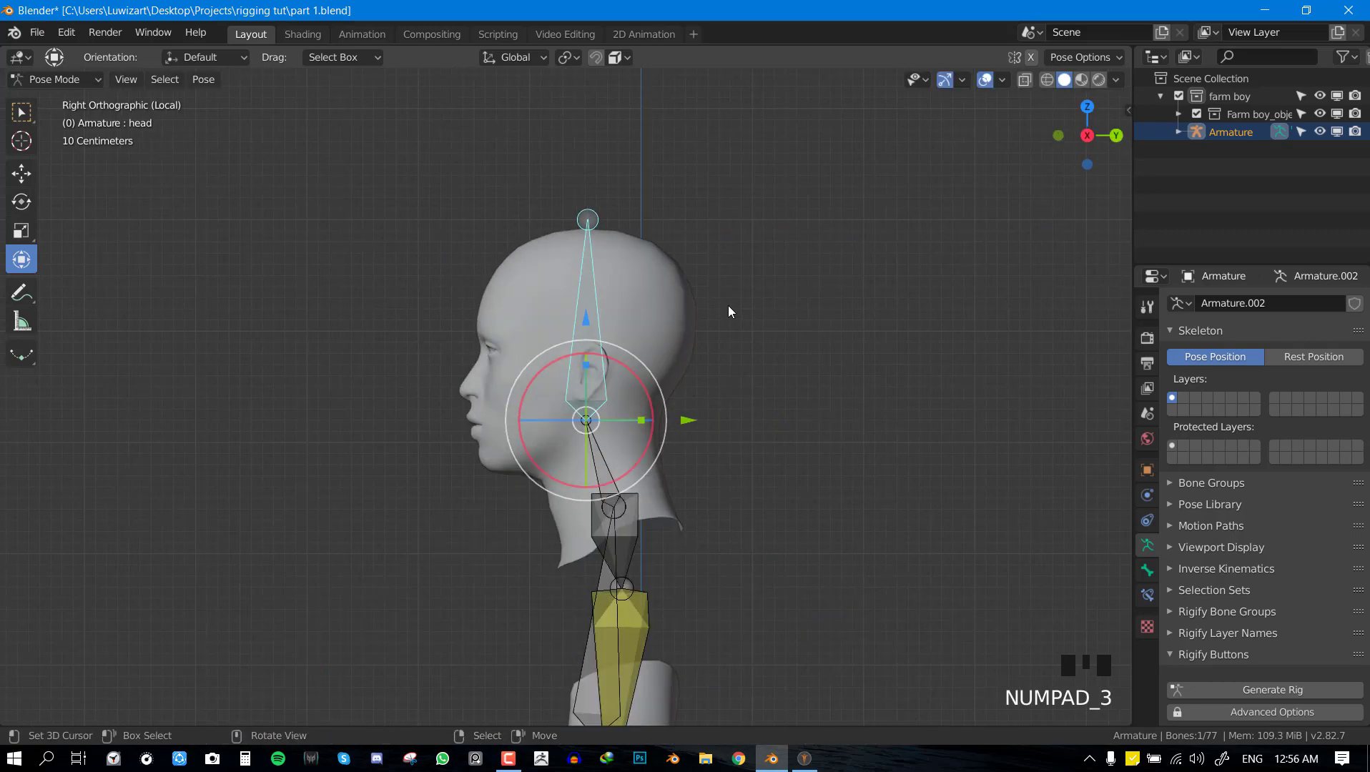
key("r")
key("Escape")
scroll(694, 392, "up", 2)
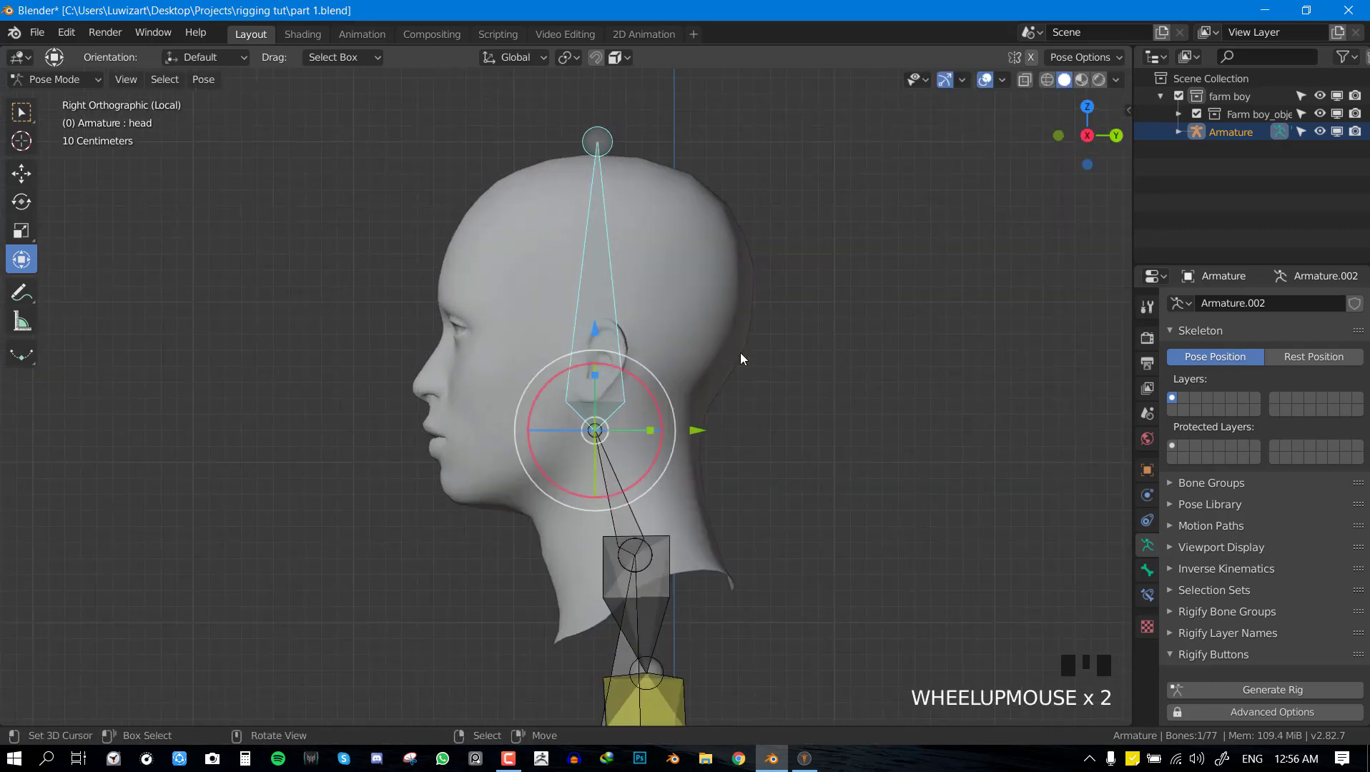
Exit local view and set the solid viewport shading color to Material.
scroll(709, 489, "down", 4)
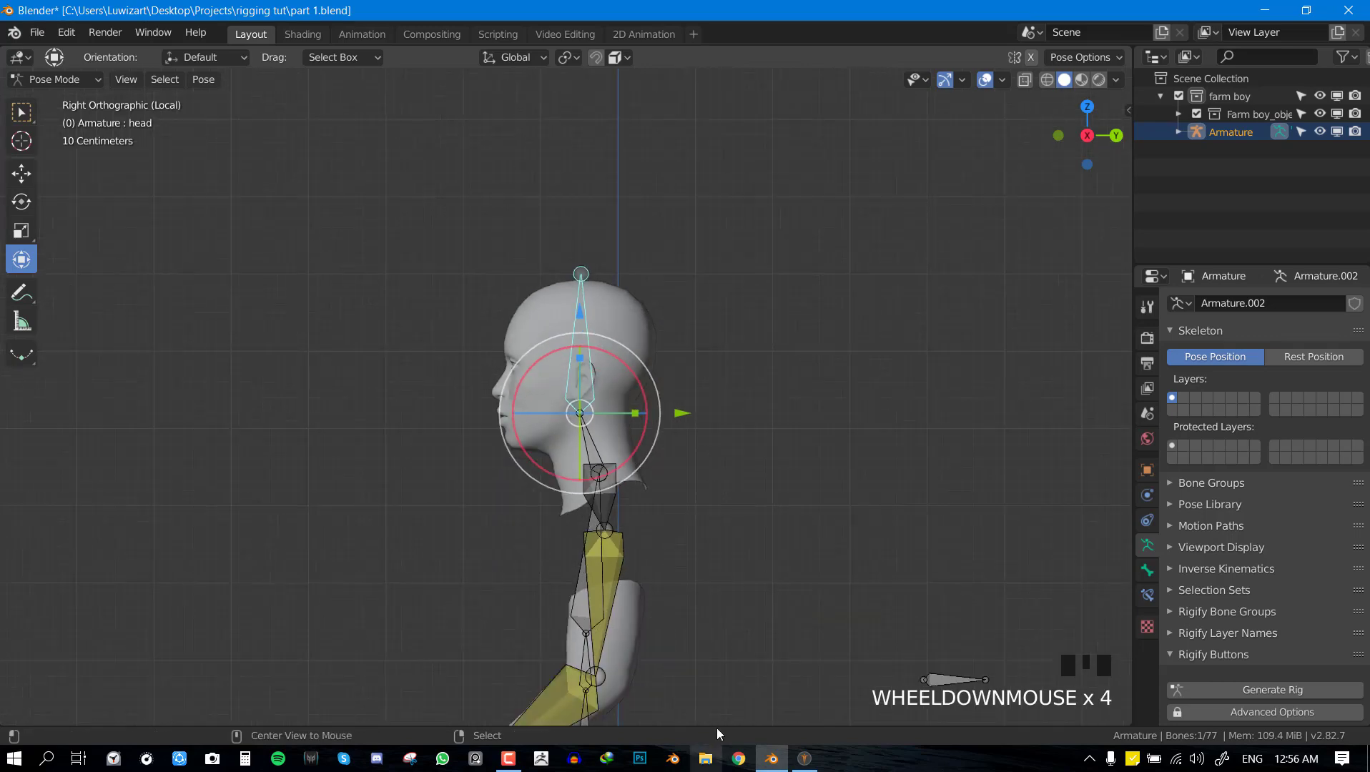
scroll(678, 516, "down", 3)
key("KP_Divide")
key("KP_1")
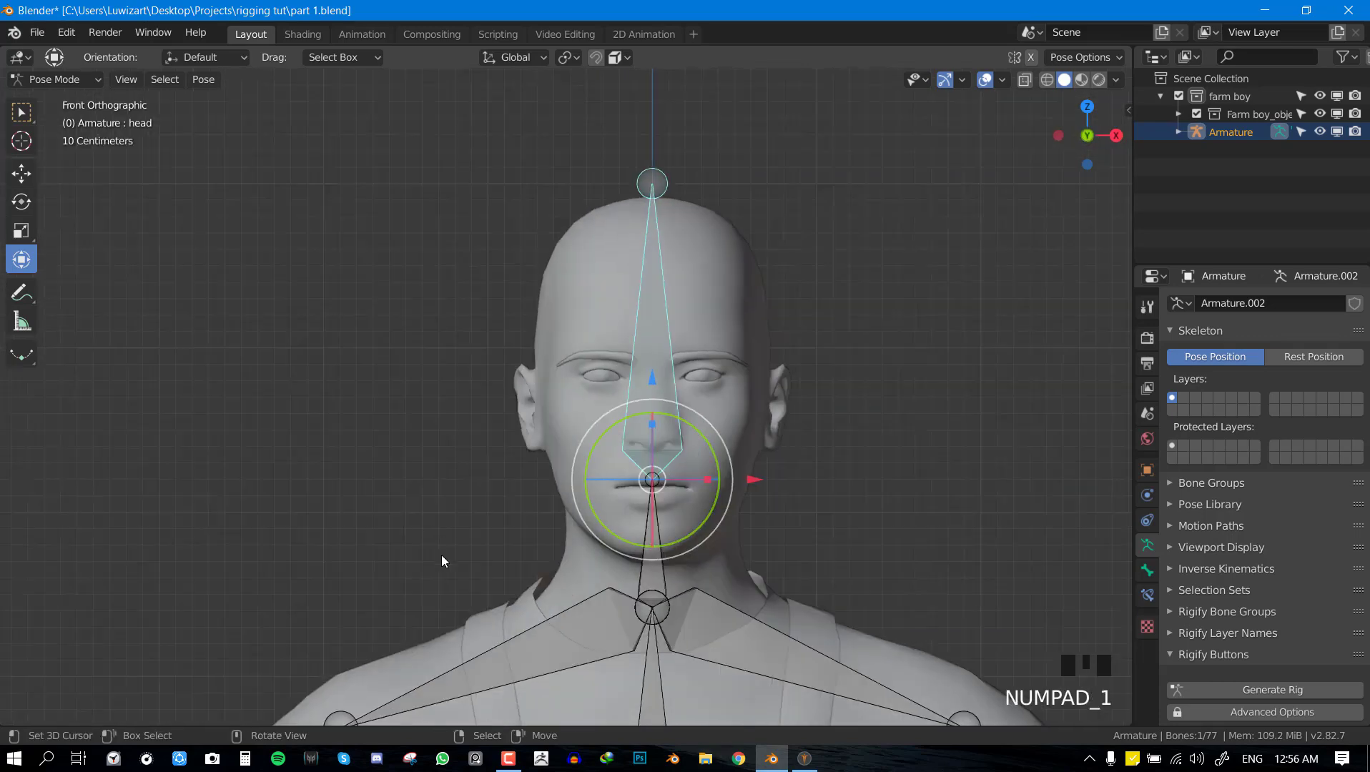
left_click(1116, 80)
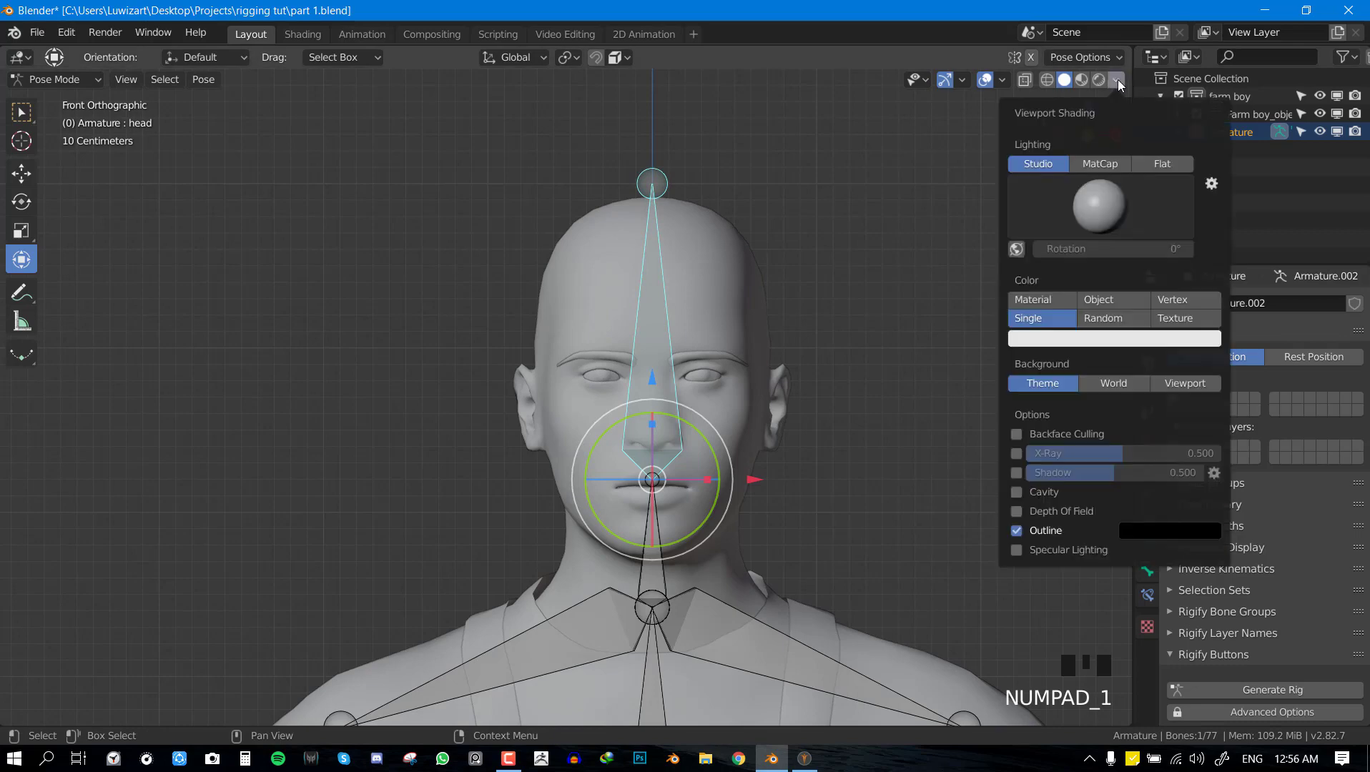
left_click(1034, 297)
scroll(687, 504, "down", 5)
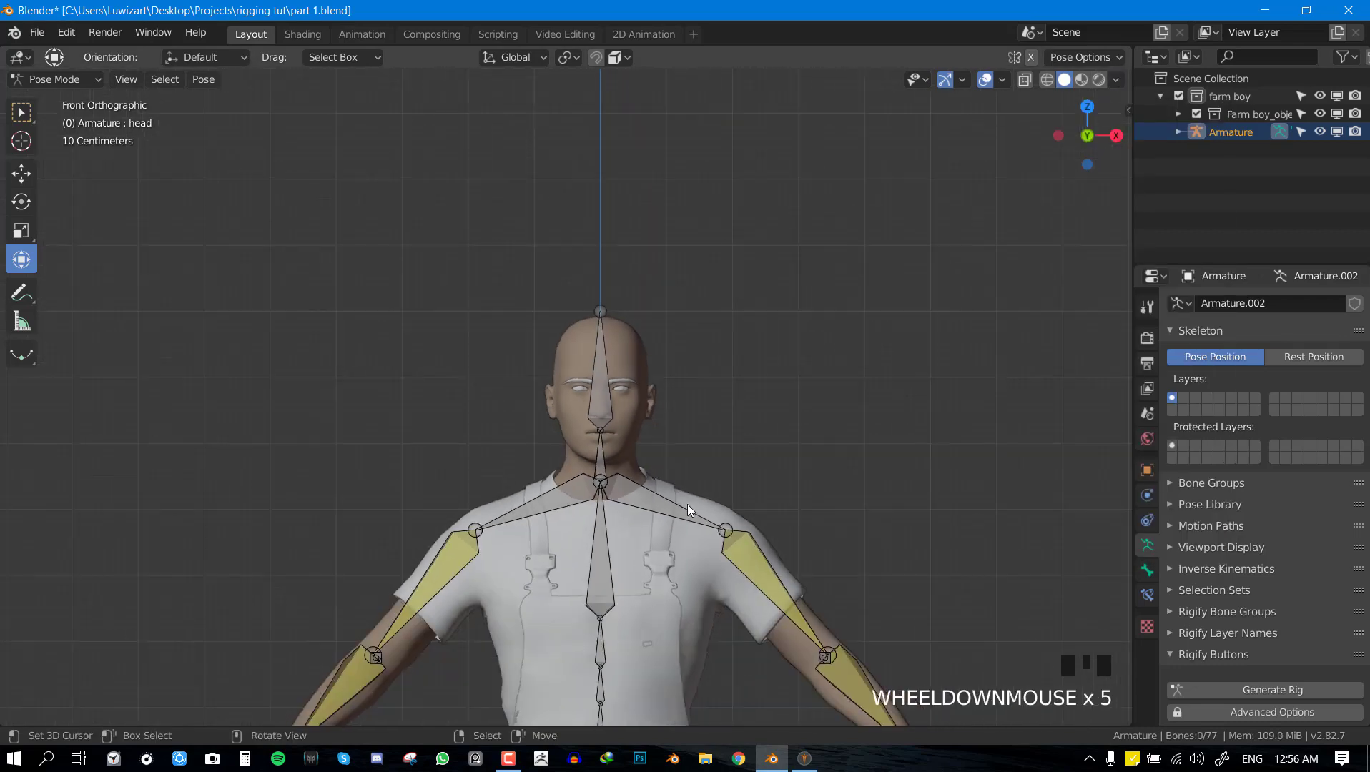
Return to Object Mode, deselect everything and save the file.
scroll(679, 402, "up", 3)
key("ctrl+Tab")
middle_click_drag(693, 343, 705, 430, "shift")
key("alt+a")
scroll(679, 356, "up", 4)
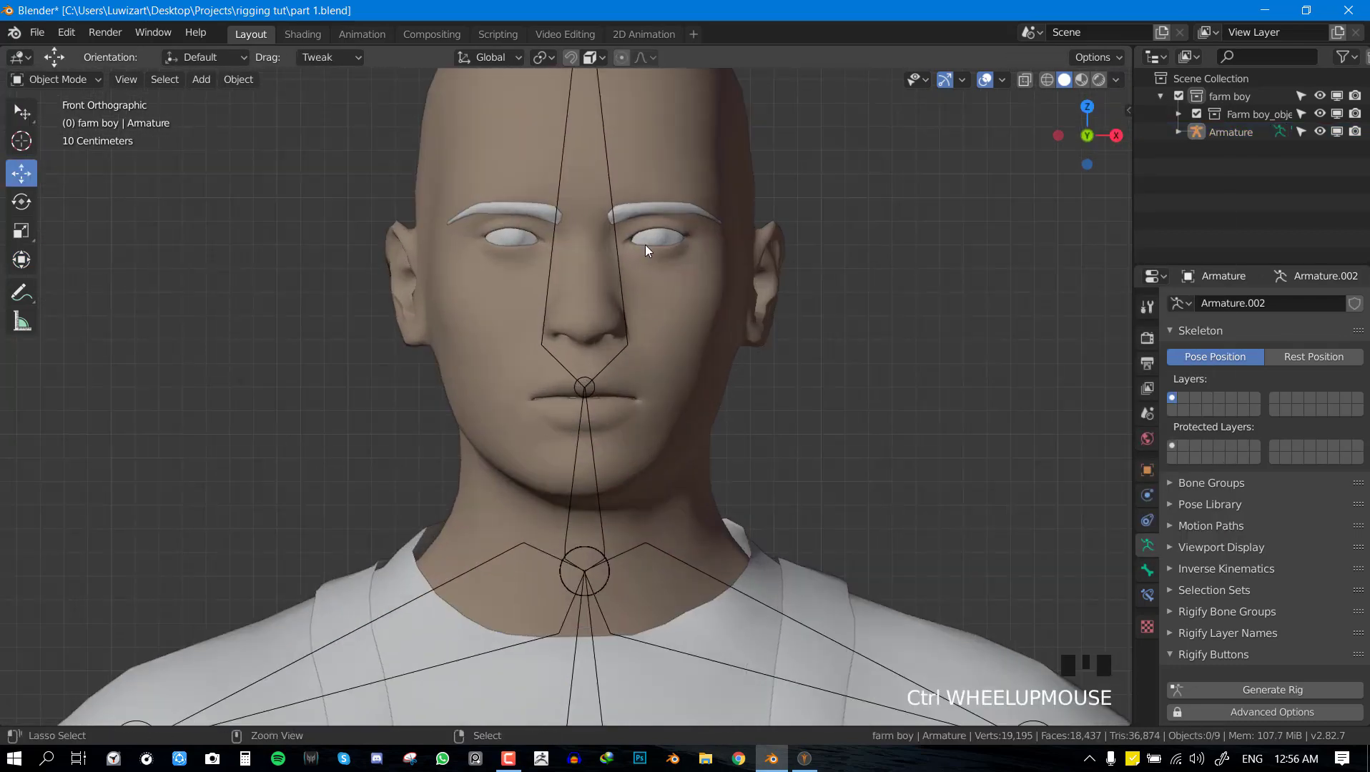
key("ctrl+s")
Open the eyes mesh in Edit Mode and show it in wireframe from the front view.
right_click(655, 237)
key("g")
key("Escape")
key("KP_3")
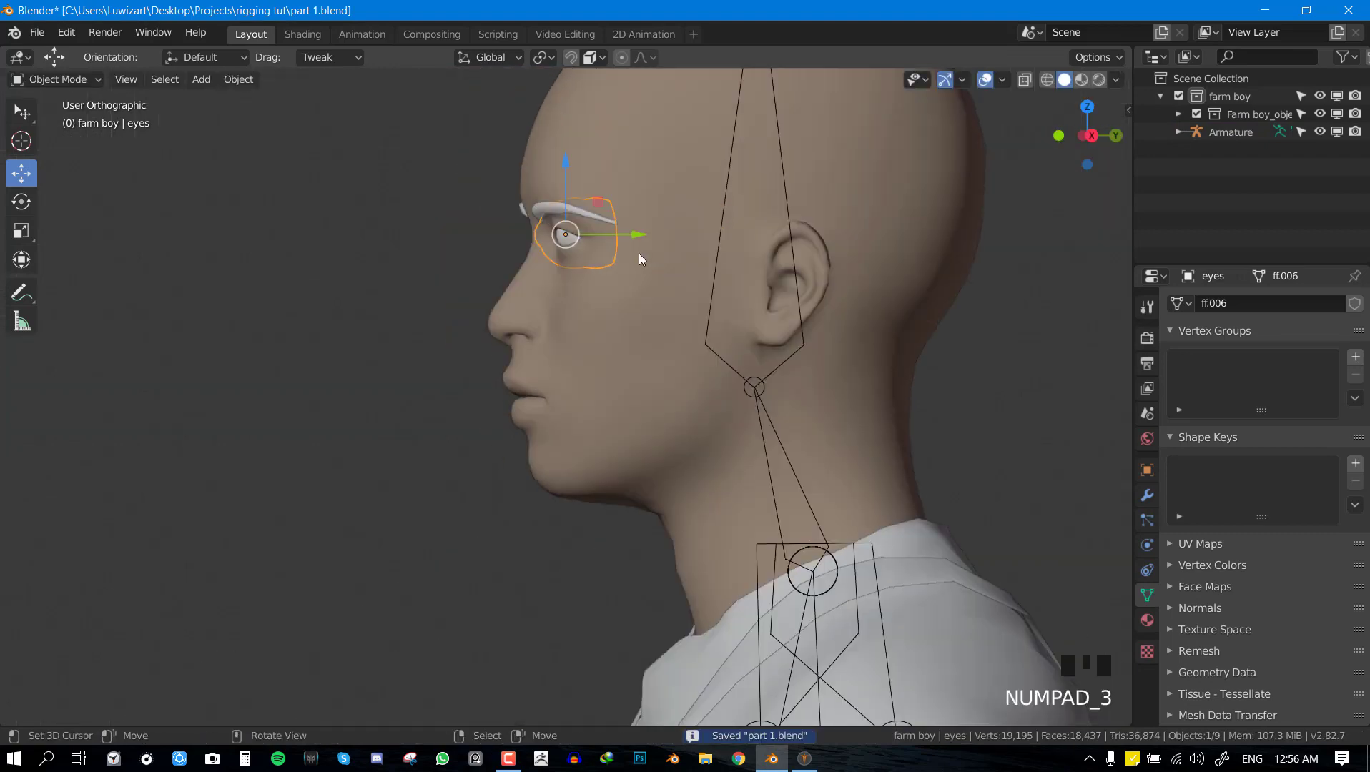
key("Tab")
key("KP_1")
key("shift+z")
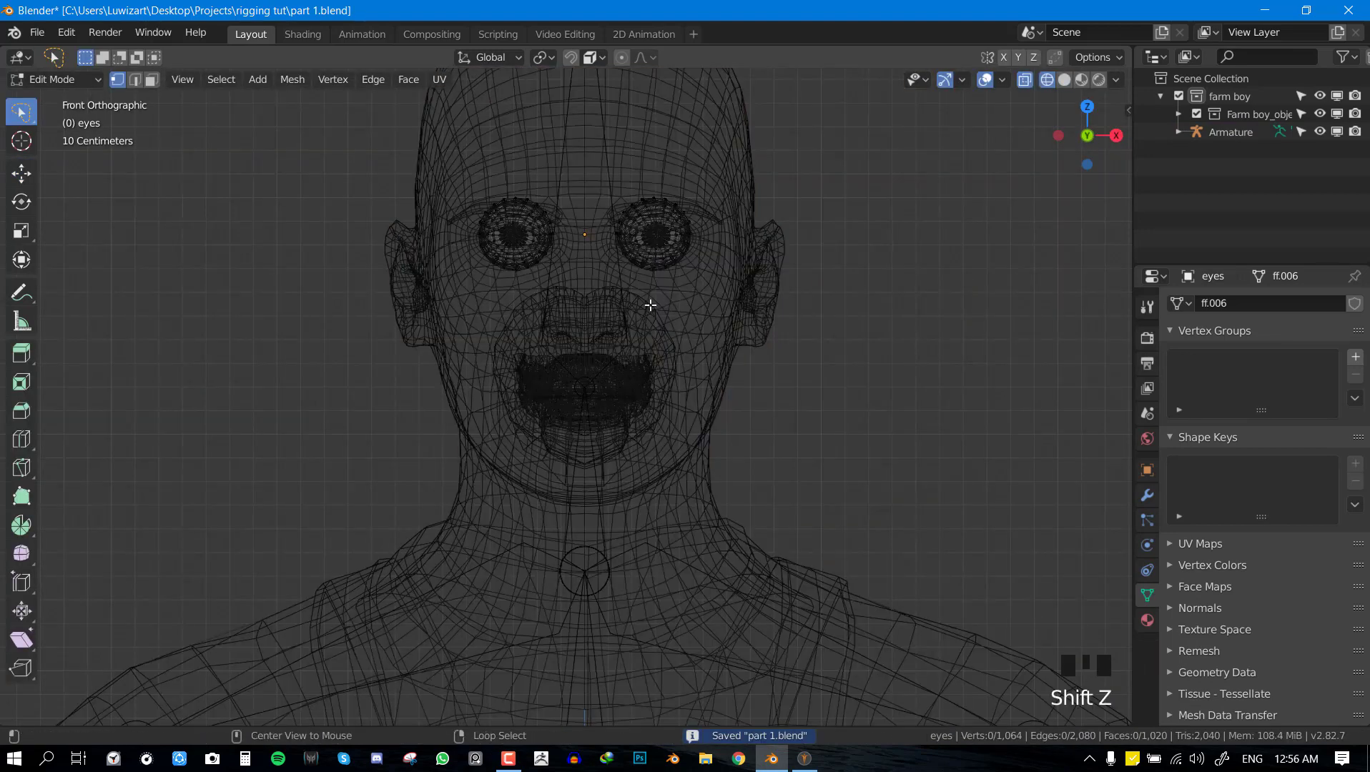
Select the character's left eyeball geometry and snap the 3D cursor to it.
key("l")
middle_click_drag(688, 110, 721, 278, "shift")
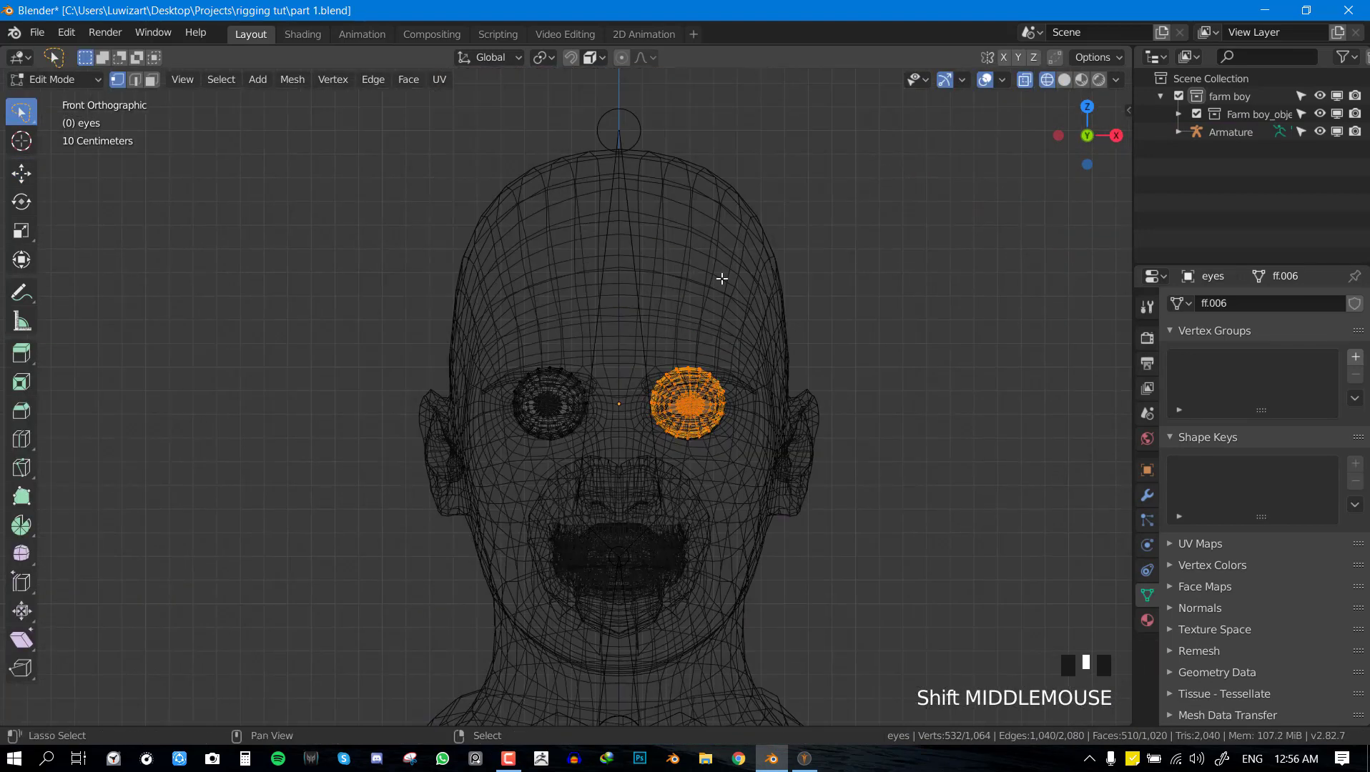
key("shift+s")
left_click(719, 386)
scroll(746, 428, "up", 5)
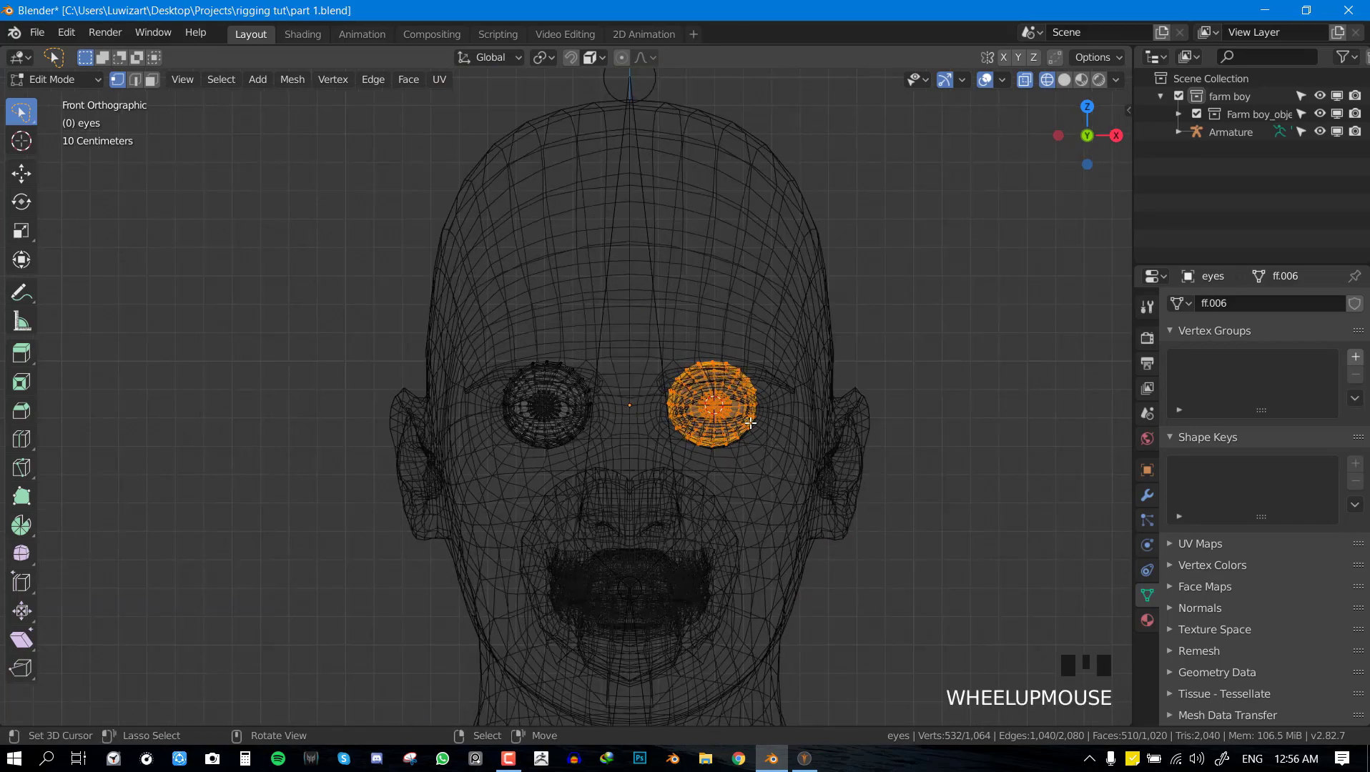
Return the eyes to Object Mode, then edit the armature and add a bone at the 3D cursor in the side view.
key("KP_3")
key("Tab")
scroll(703, 403, "down", 4)
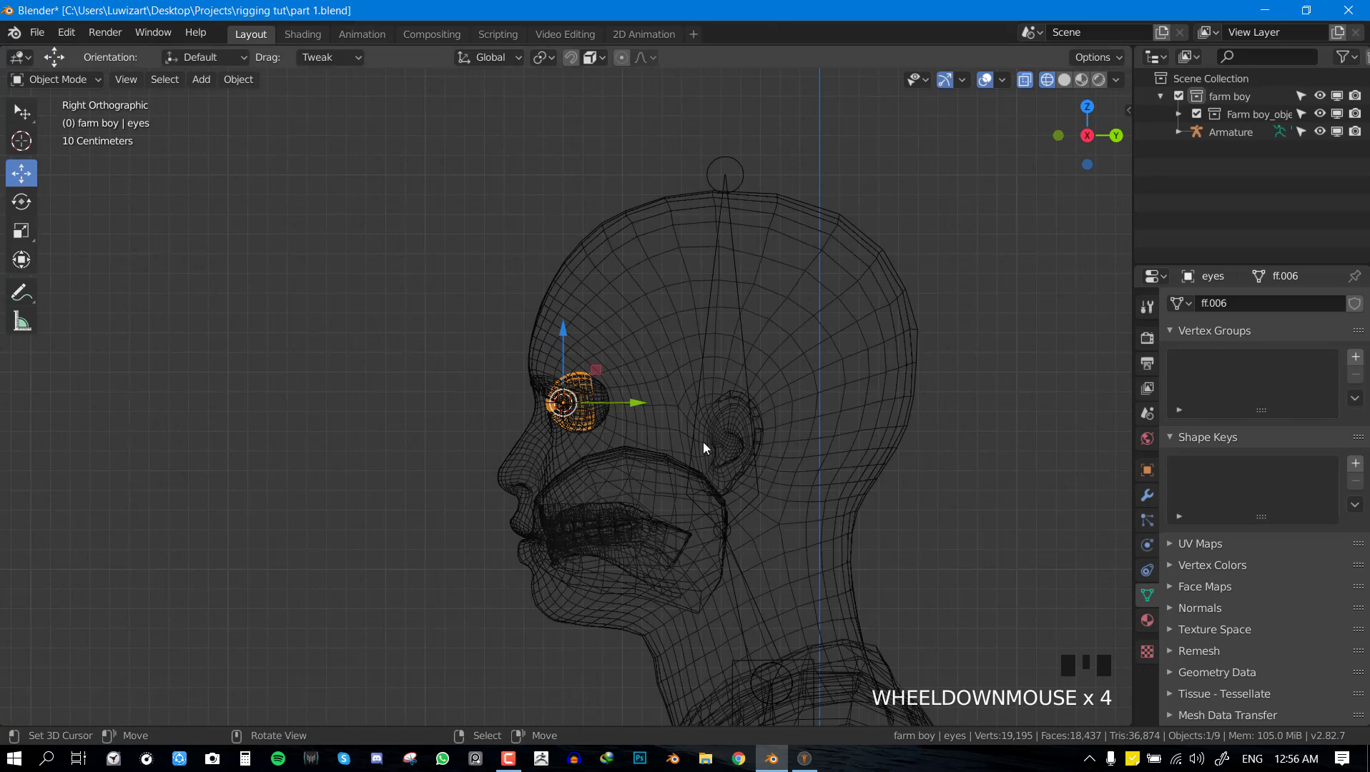
scroll(557, 493, "up", 2)
middle_click_drag(631, 444, 764, 369, "shift")
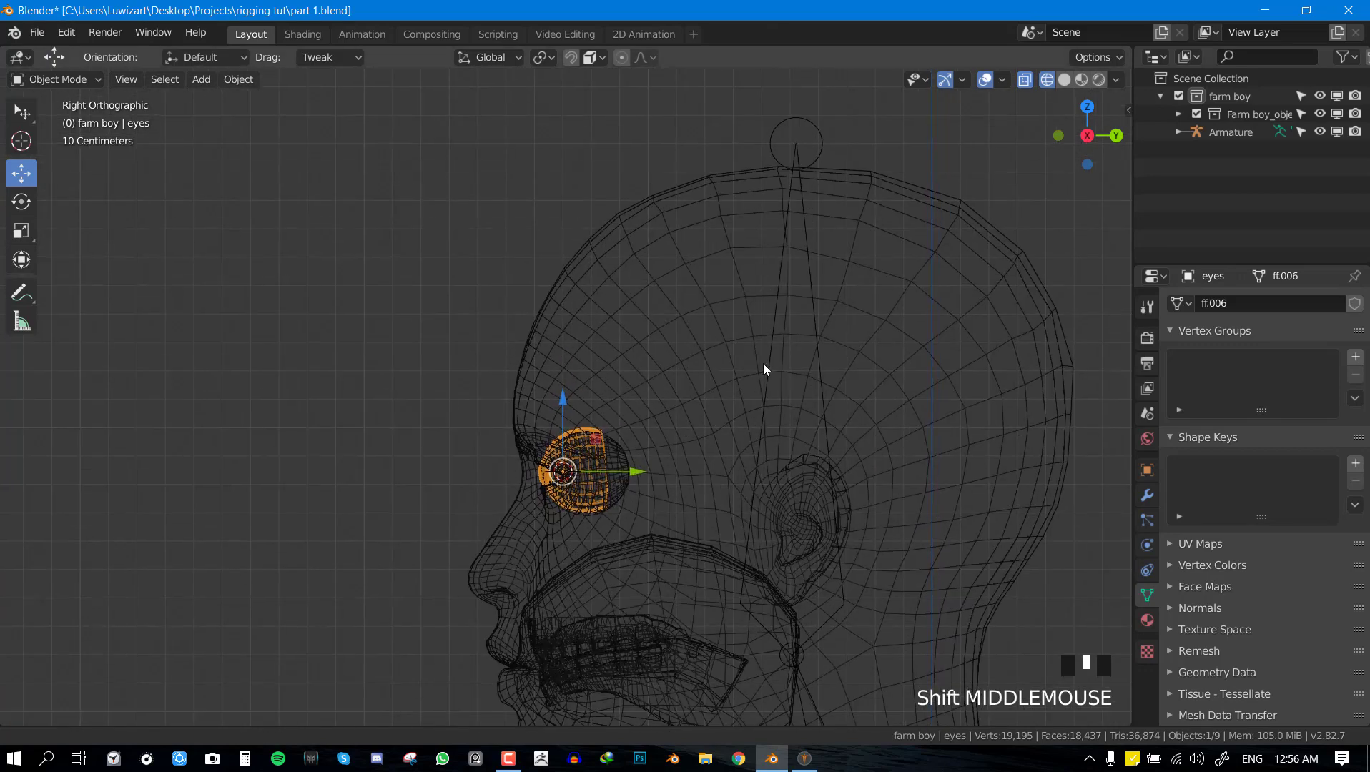
right_click(803, 176)
scroll(752, 358, "down", 3)
key("Tab")
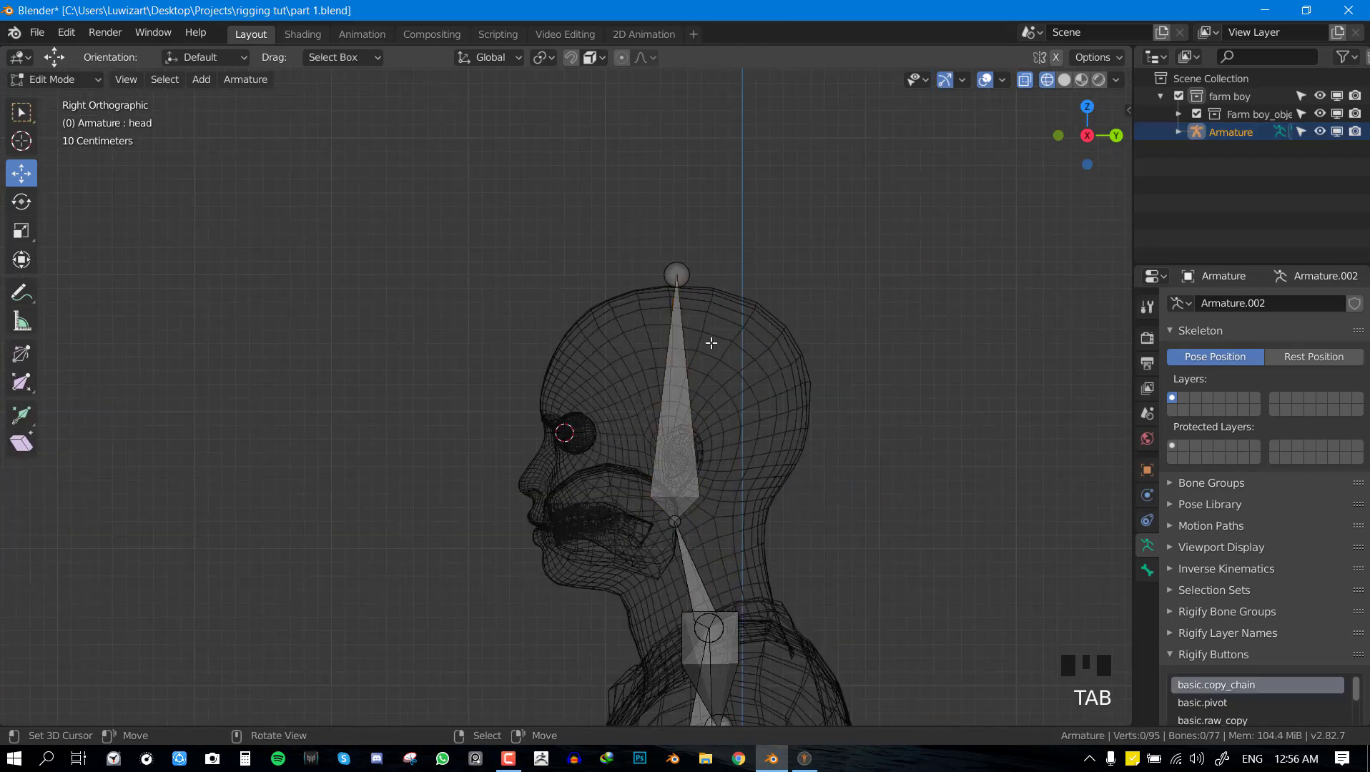
scroll(711, 343, "up", 2)
key("shift+a")
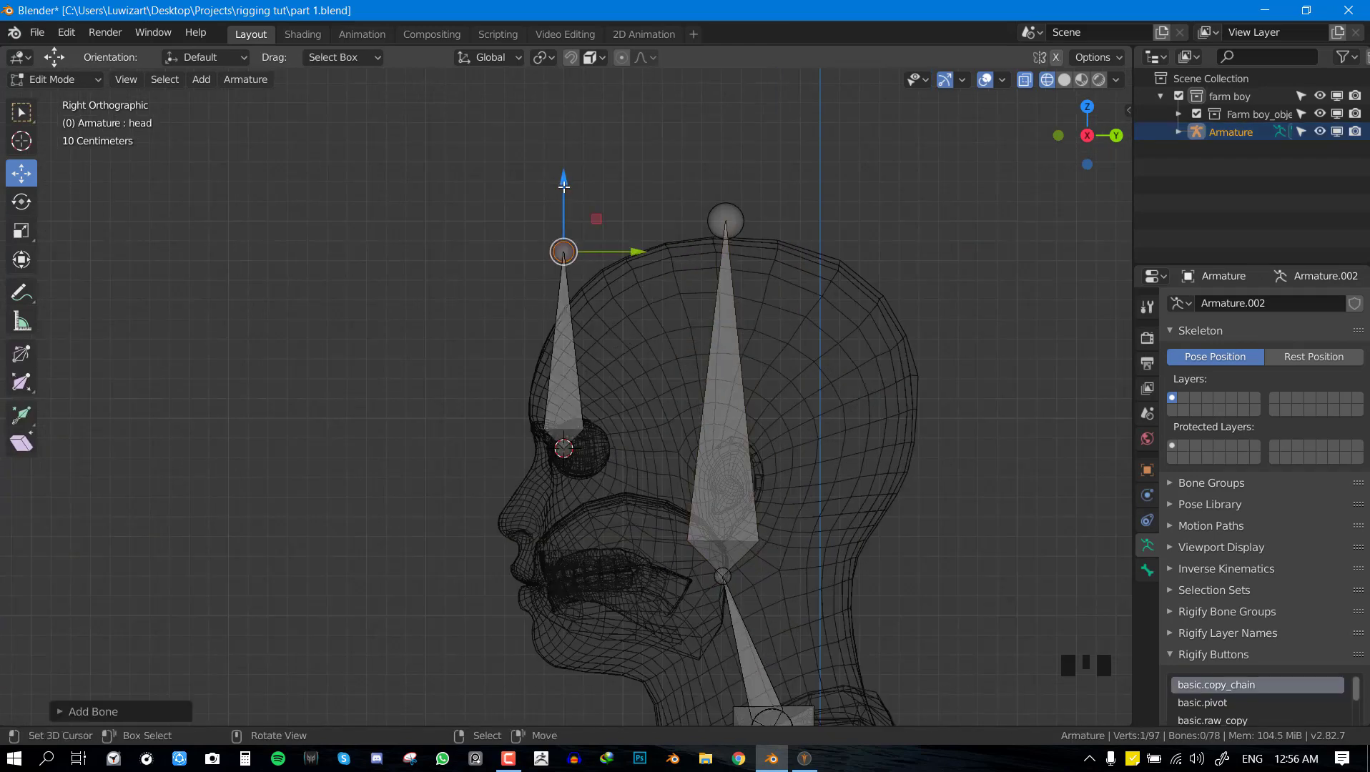
Move the new bone's tip level with the eye so it points forward, and shift the whole bone back into the eyeball.
left_click_drag(563, 186, 563, 450)
left_click_drag(505, 368, 508, 377)
scroll(568, 493, "up", 4)
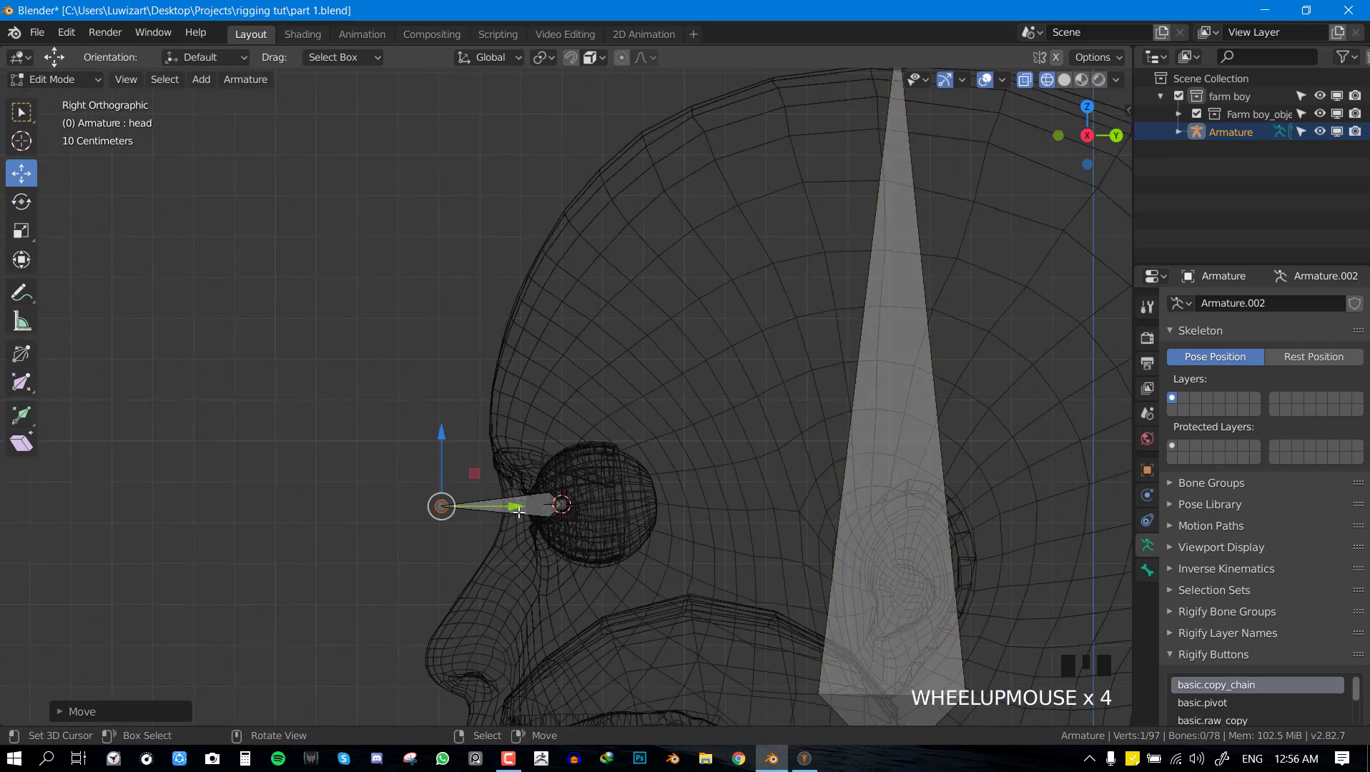
right_click(580, 509)
left_click_drag(580, 509, 629, 509)
key("s")
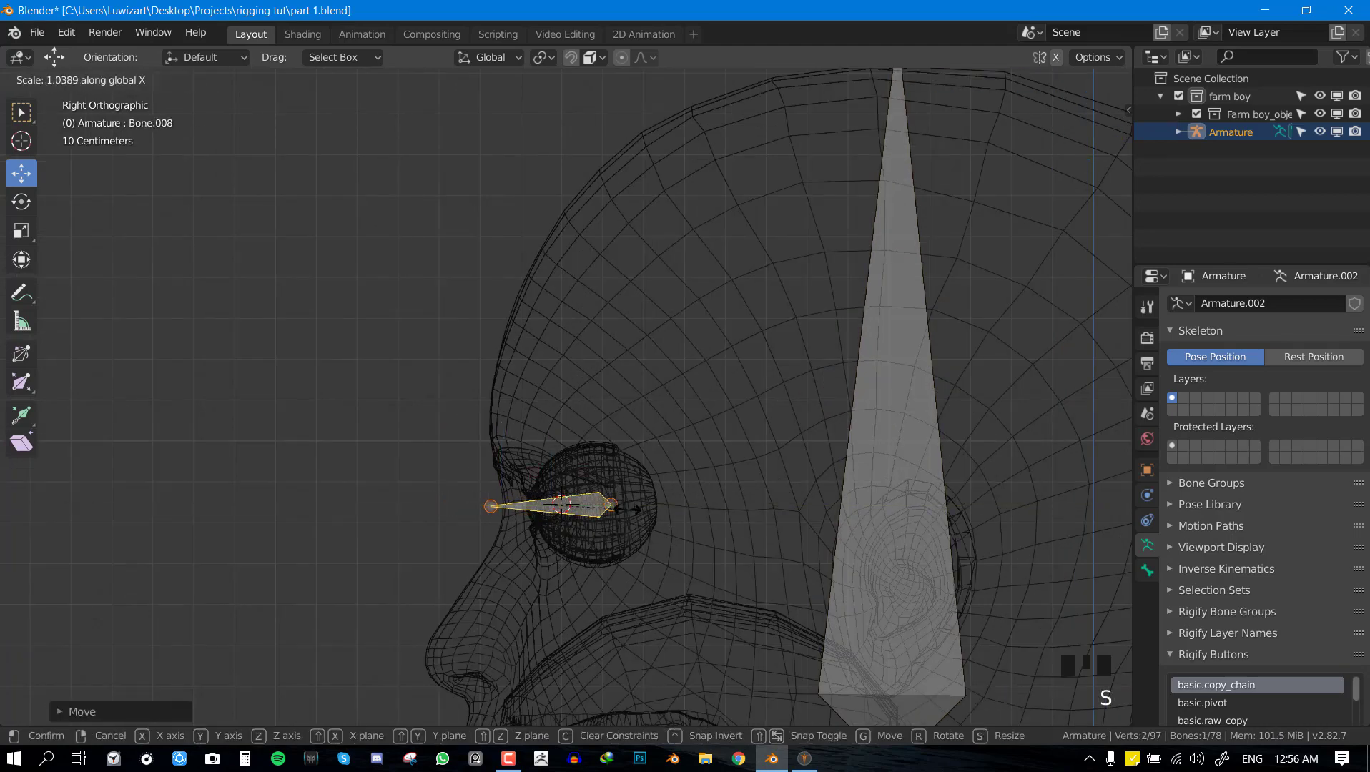
right_click(633, 508)
Pull the eye bone's tip farther out in front of the face and fine-tune its root inside the eyeball.
right_click(491, 506)
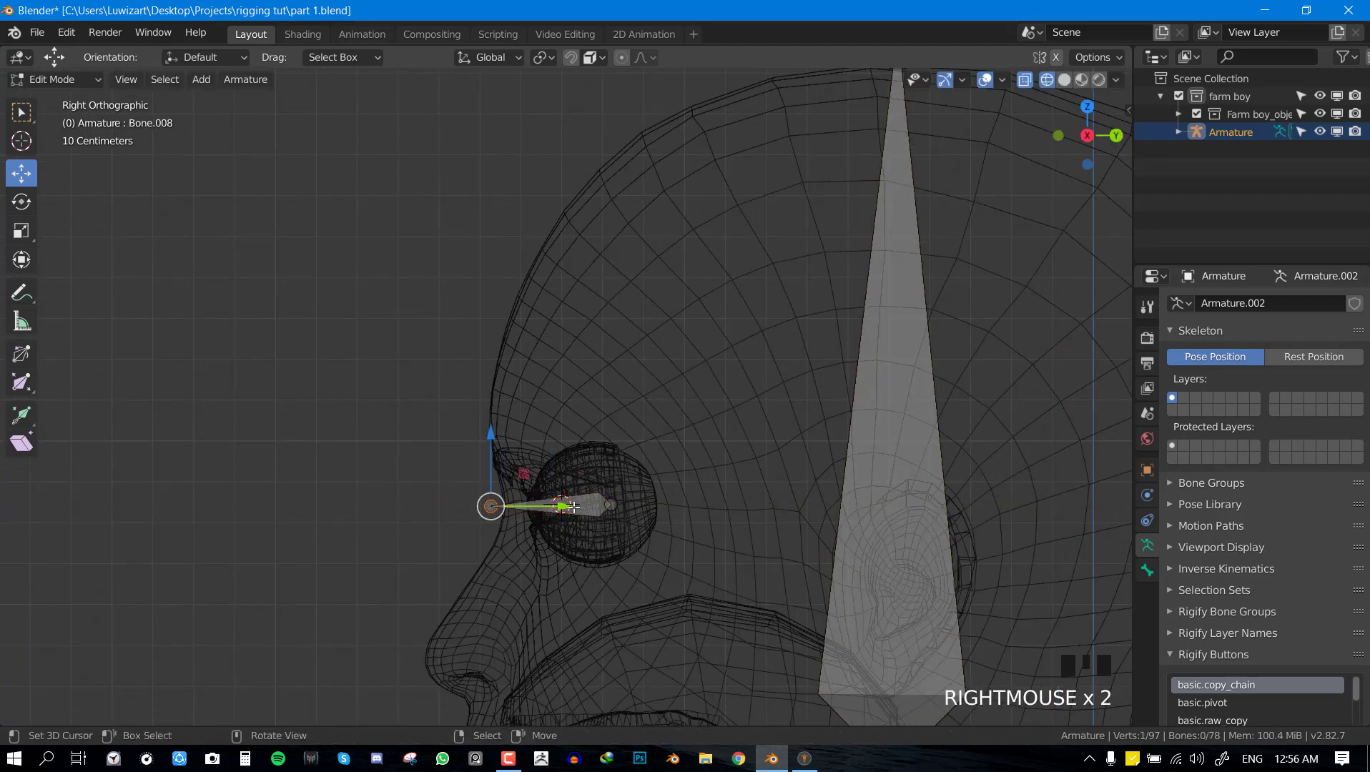
left_click_drag(573, 507, 495, 512)
right_click(610, 506)
left_click_drag(691, 506, 680, 506)
scroll(572, 505, "down", 3)
middle_click_drag(536, 503, 579, 504, "shift")
key("KP_1")
key("KP_3")
key("alt+a")
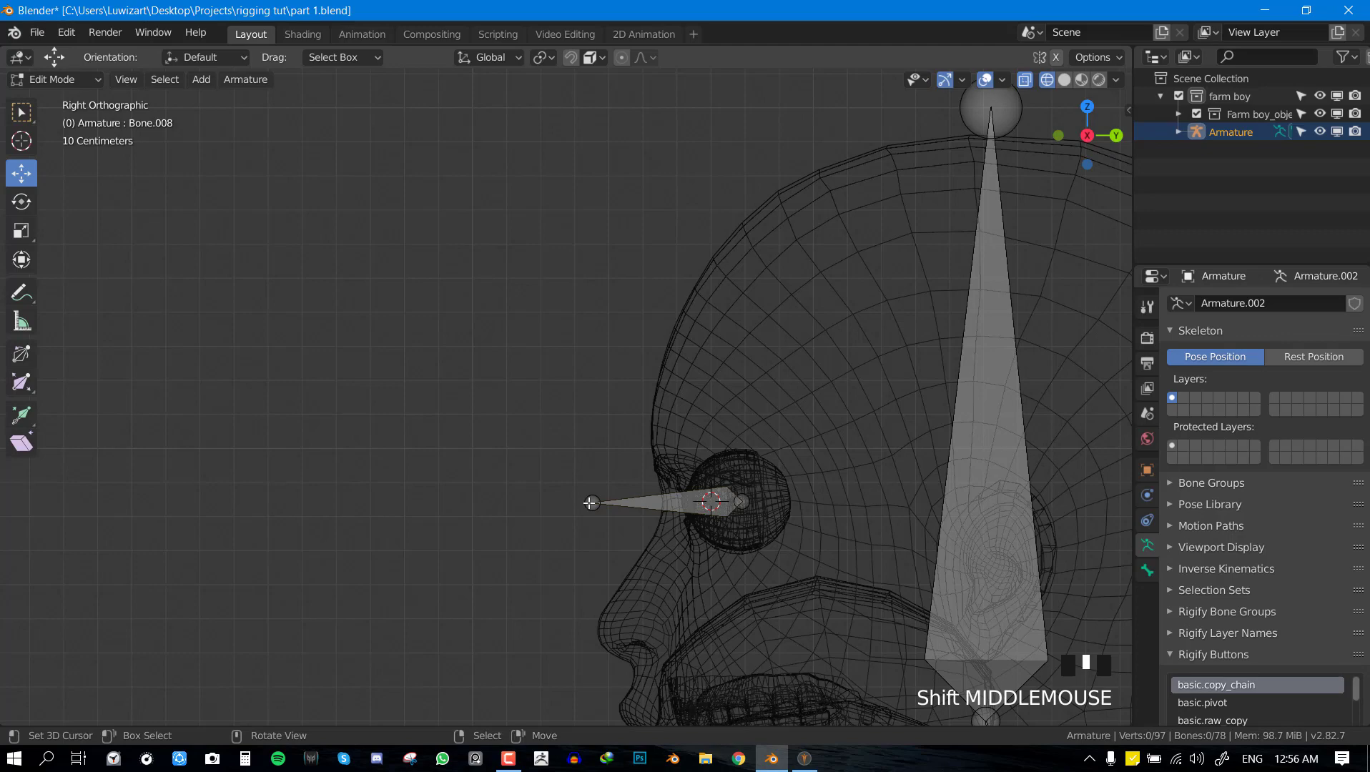
Extrude a short vertical bone upward along Z from the eye bone's tip.
scroll(591, 504, "down", 3)
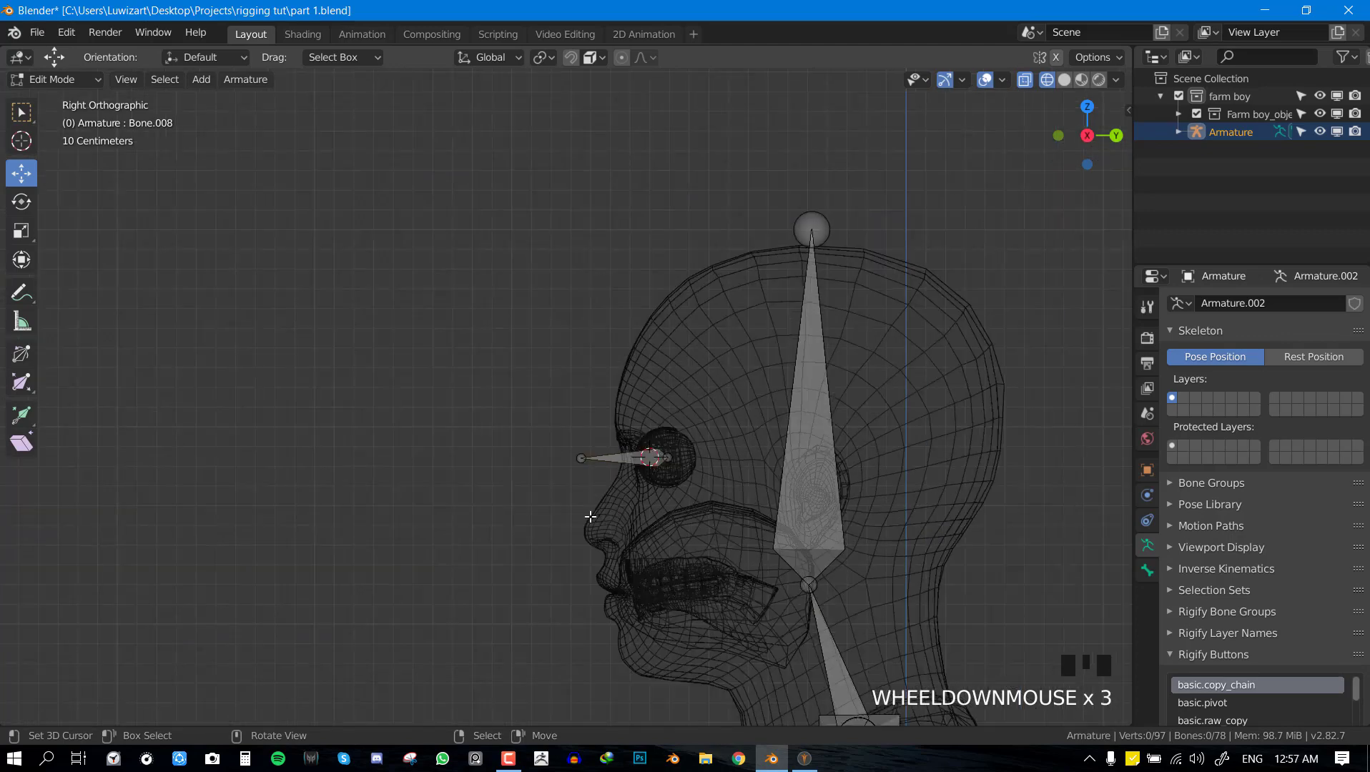
middle_click_drag(625, 461, 619, 501, "shift")
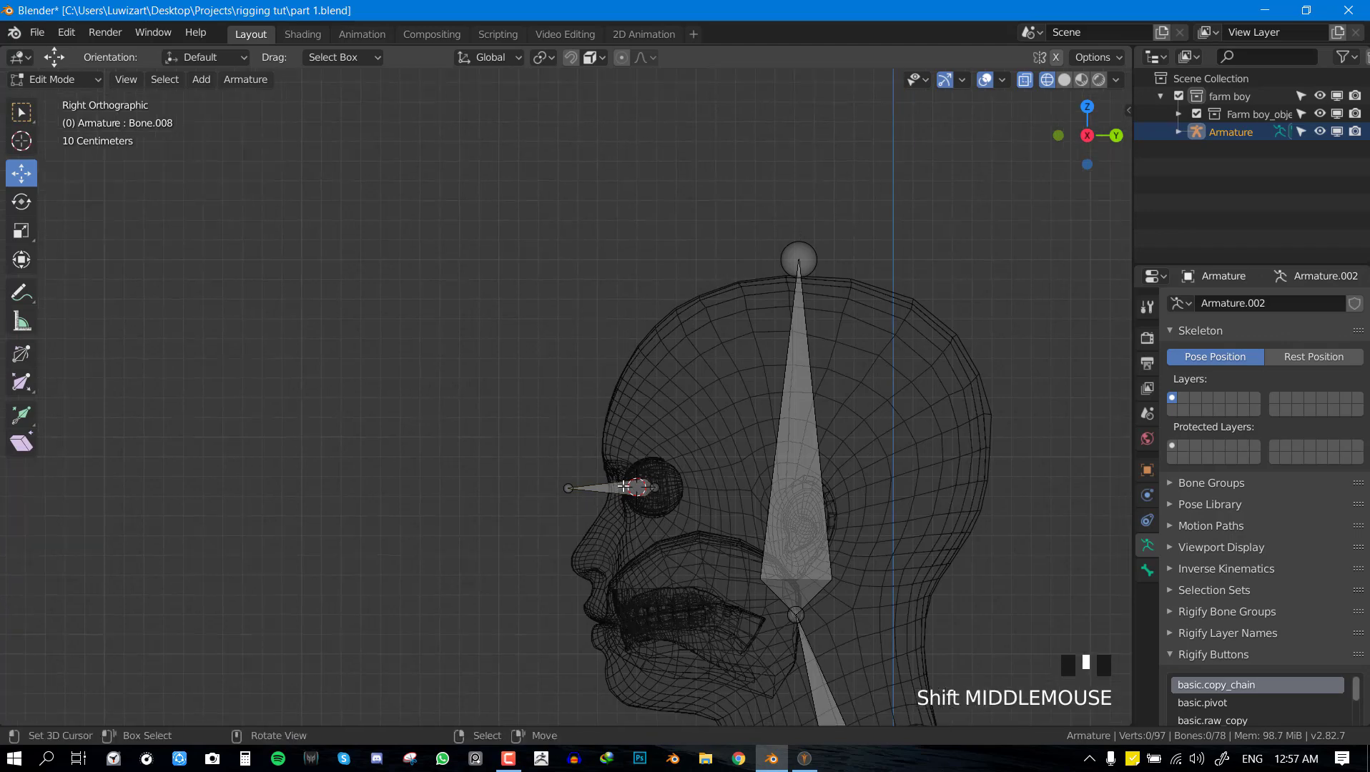
scroll(572, 504, "up", 1)
left_click(570, 507)
key("r")
key("Escape")
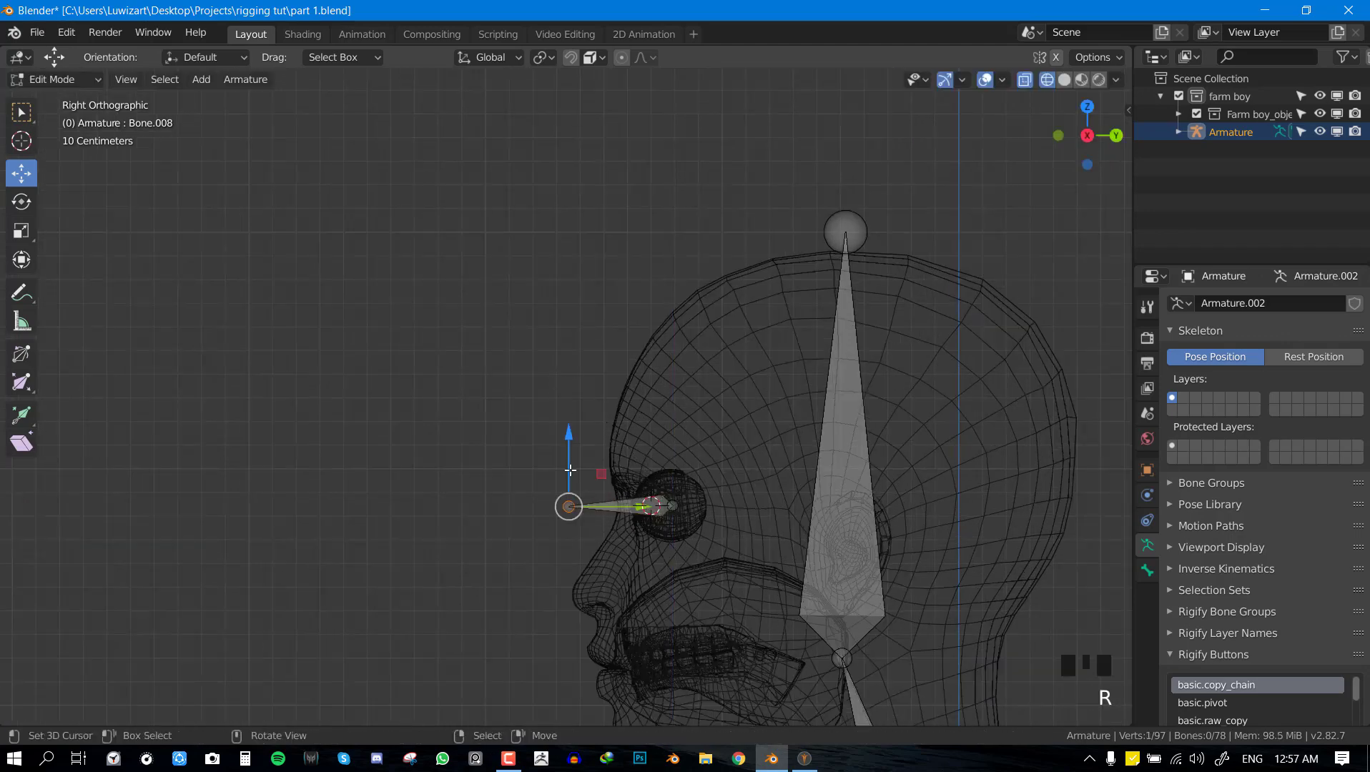
key("e")
key("z")
left_click(565, 465)
right_click(569, 463)
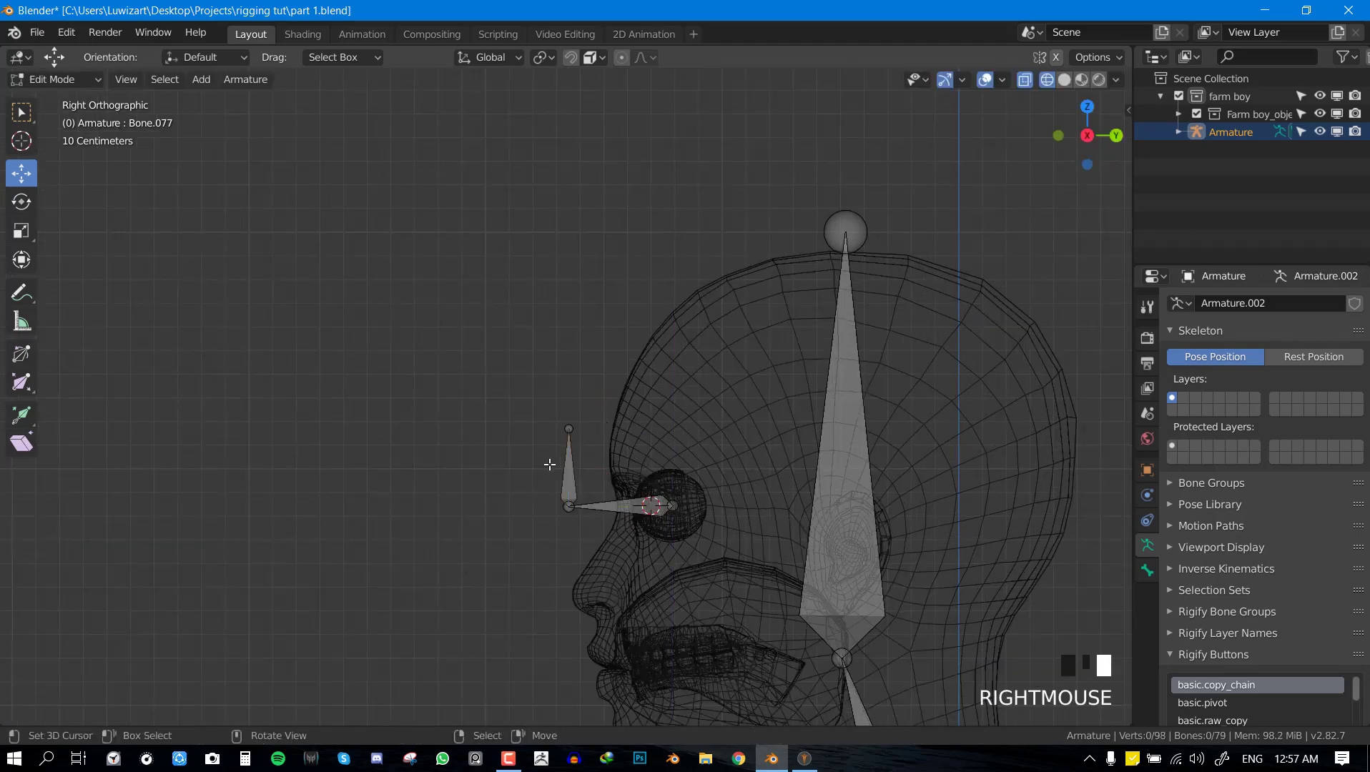
Clear the vertical bone's parent and move the bone forward along Y, well in front of the face, as an eye target.
right_click(569, 462)
key("alt+p")
left_click(567, 460)
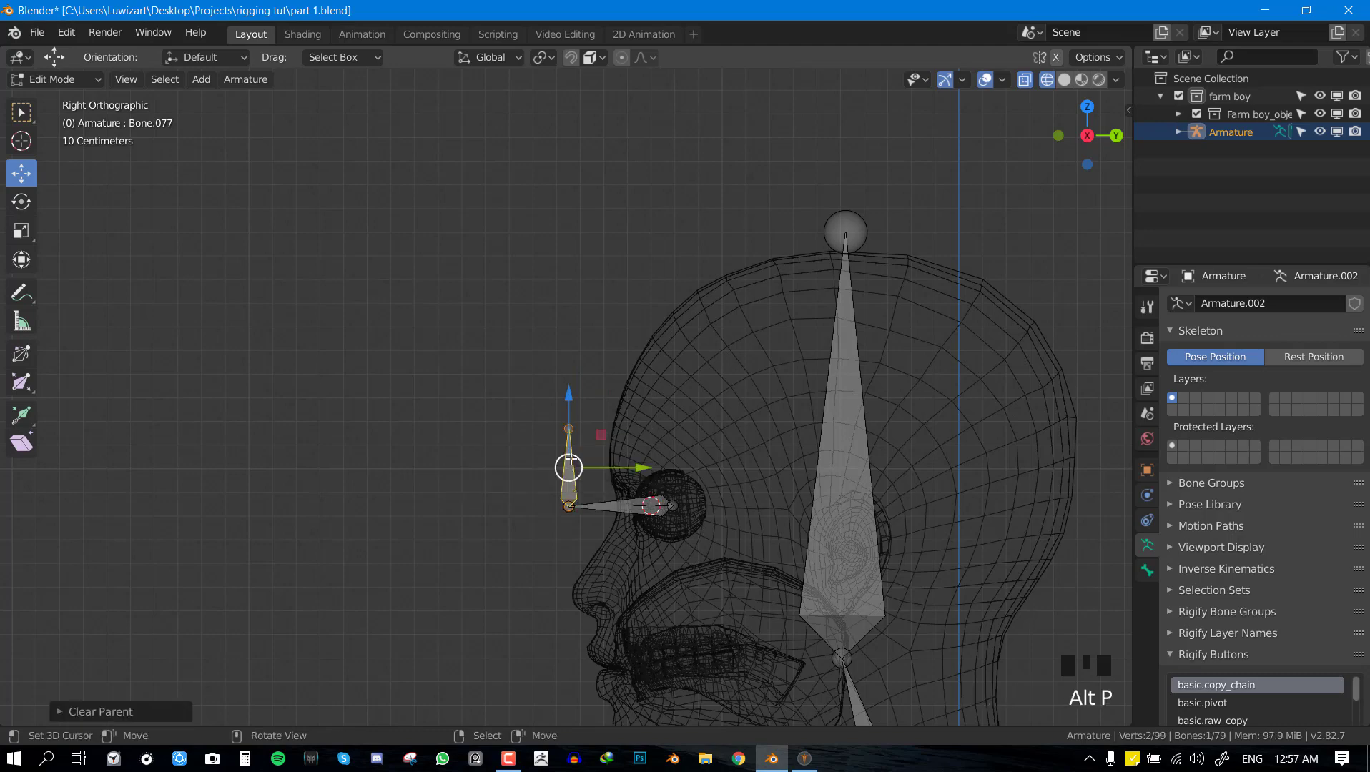
scroll(590, 458, "down", 3)
left_click_drag(627, 439, 565, 439)
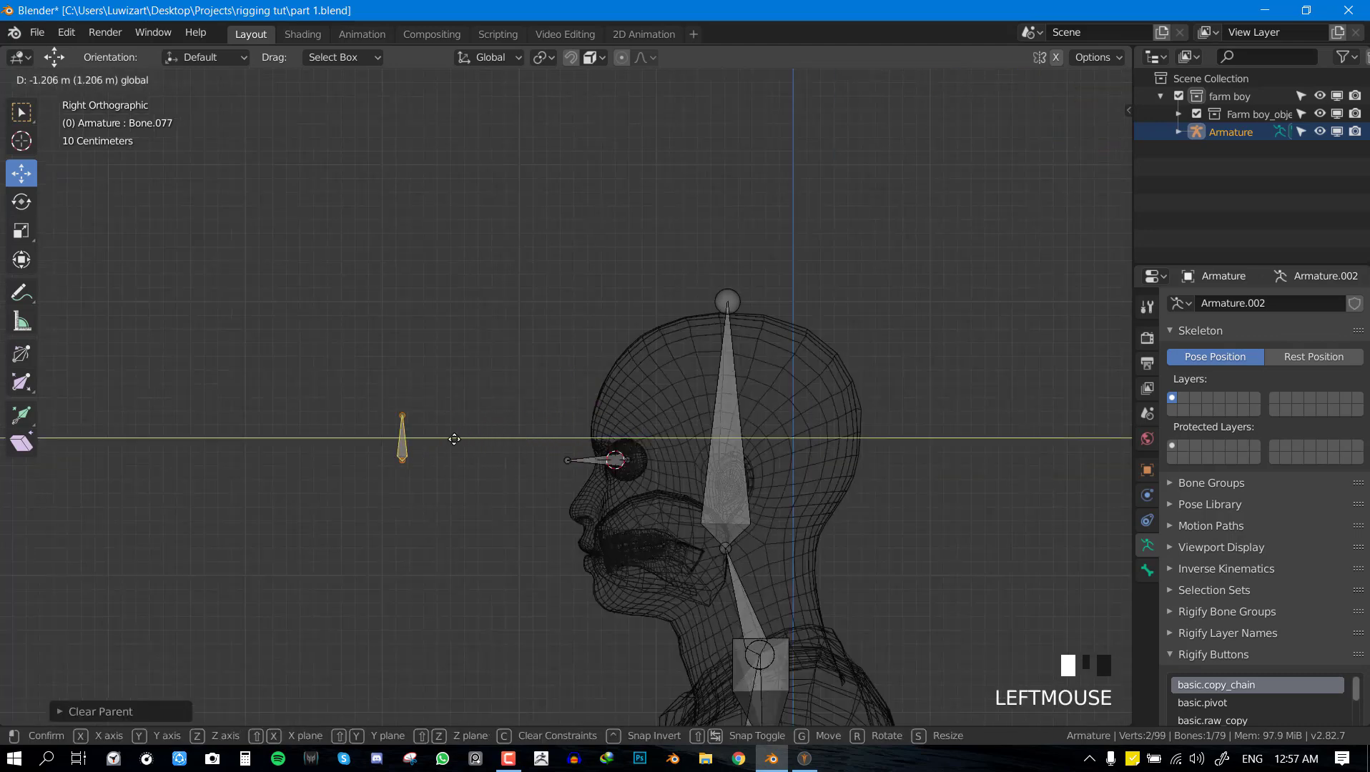
left_click_drag(466, 437, 509, 437)
key("KP_1")
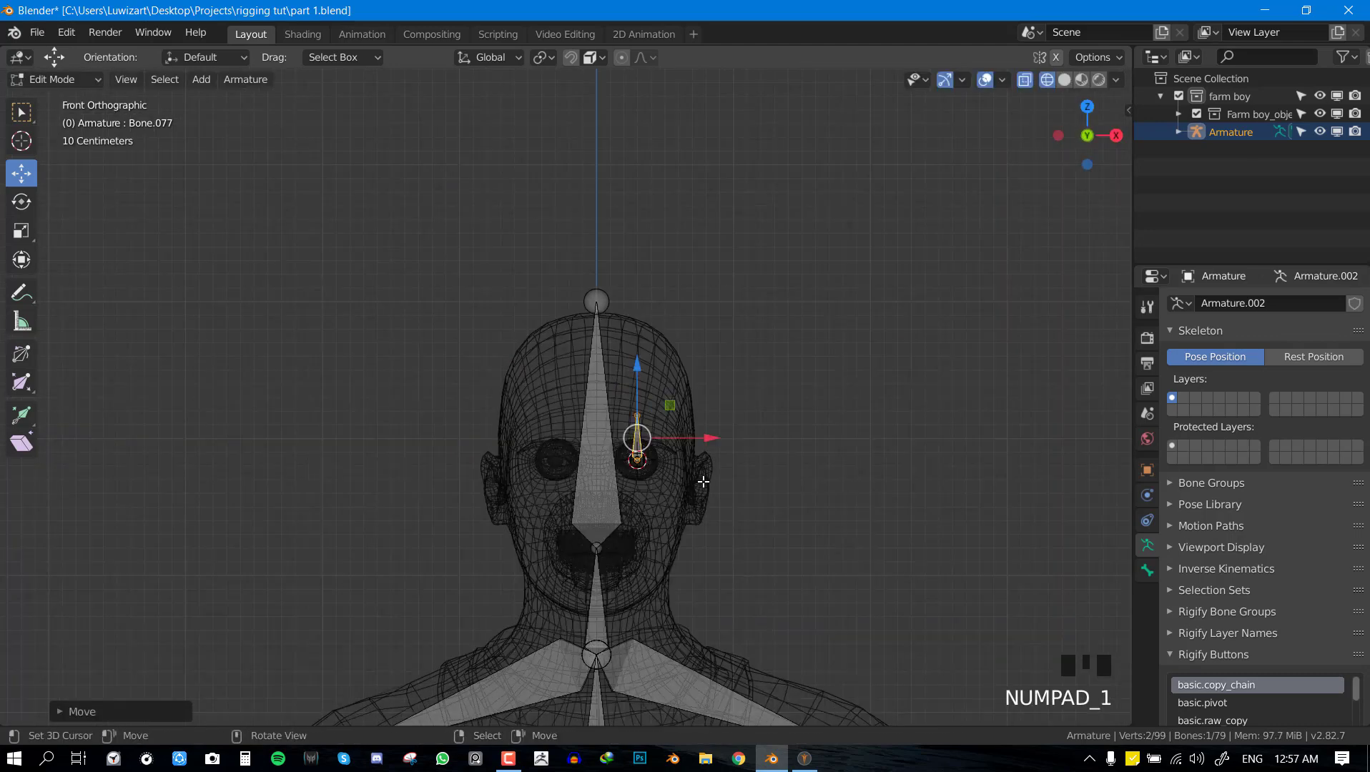
Snap the 3D cursor to the head bone and set the pivot point to 3D Cursor.
key("KP_3")
right_click(608, 488, "shift")
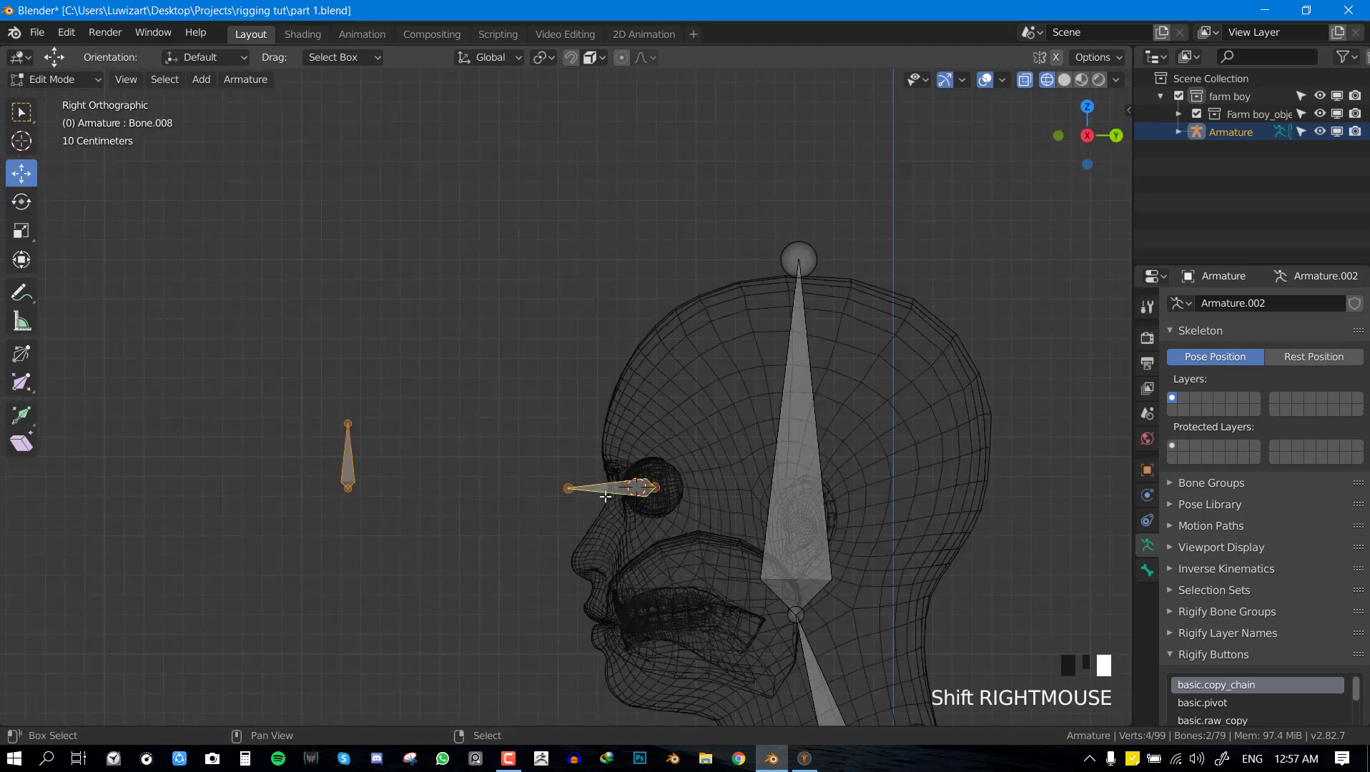
key("KP_1")
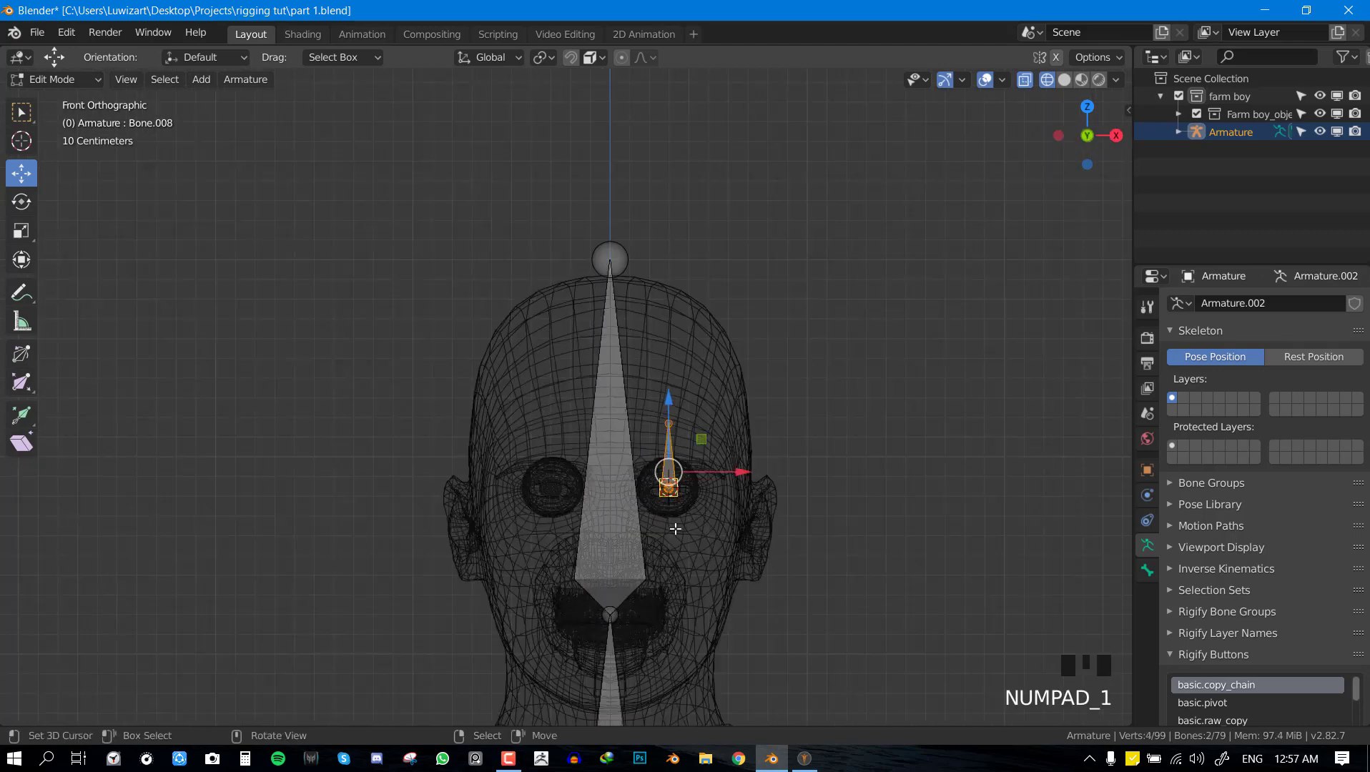
right_click(618, 398)
key("shift+s")
left_click(677, 472)
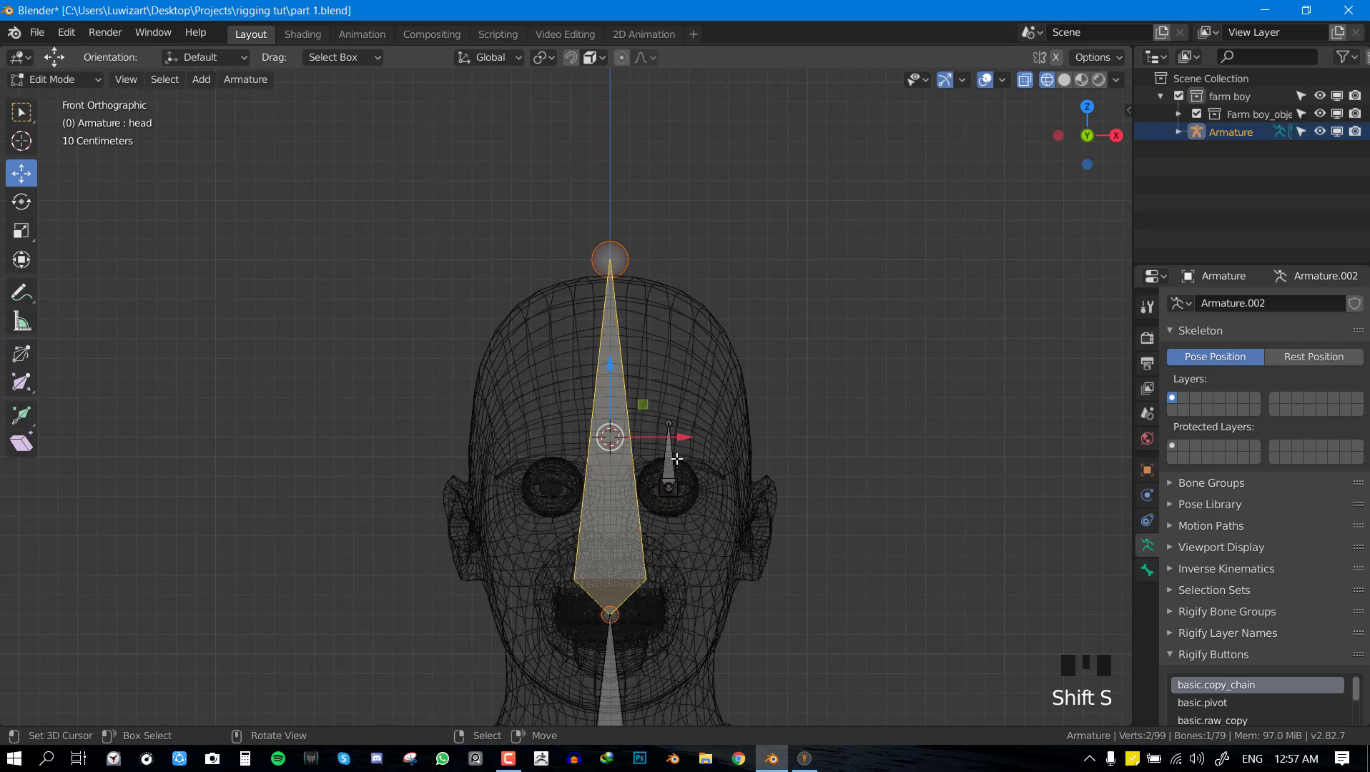
key("period")
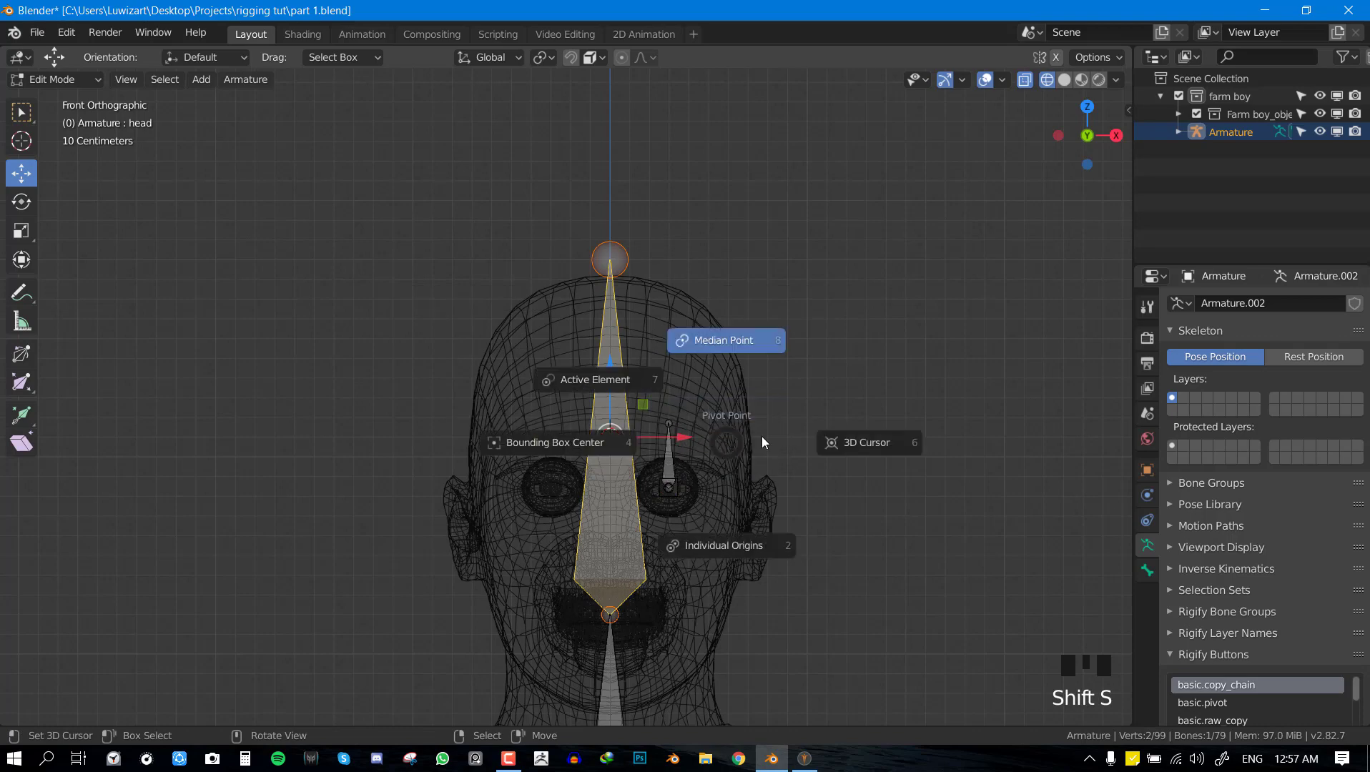
left_click(871, 451)
Duplicate the eye bone and its target bone and mirror the copies to the other eye by scaling -1 along X.
middle_click_drag(871, 451, 715, 465)
key("alt+a")
right_click(629, 511)
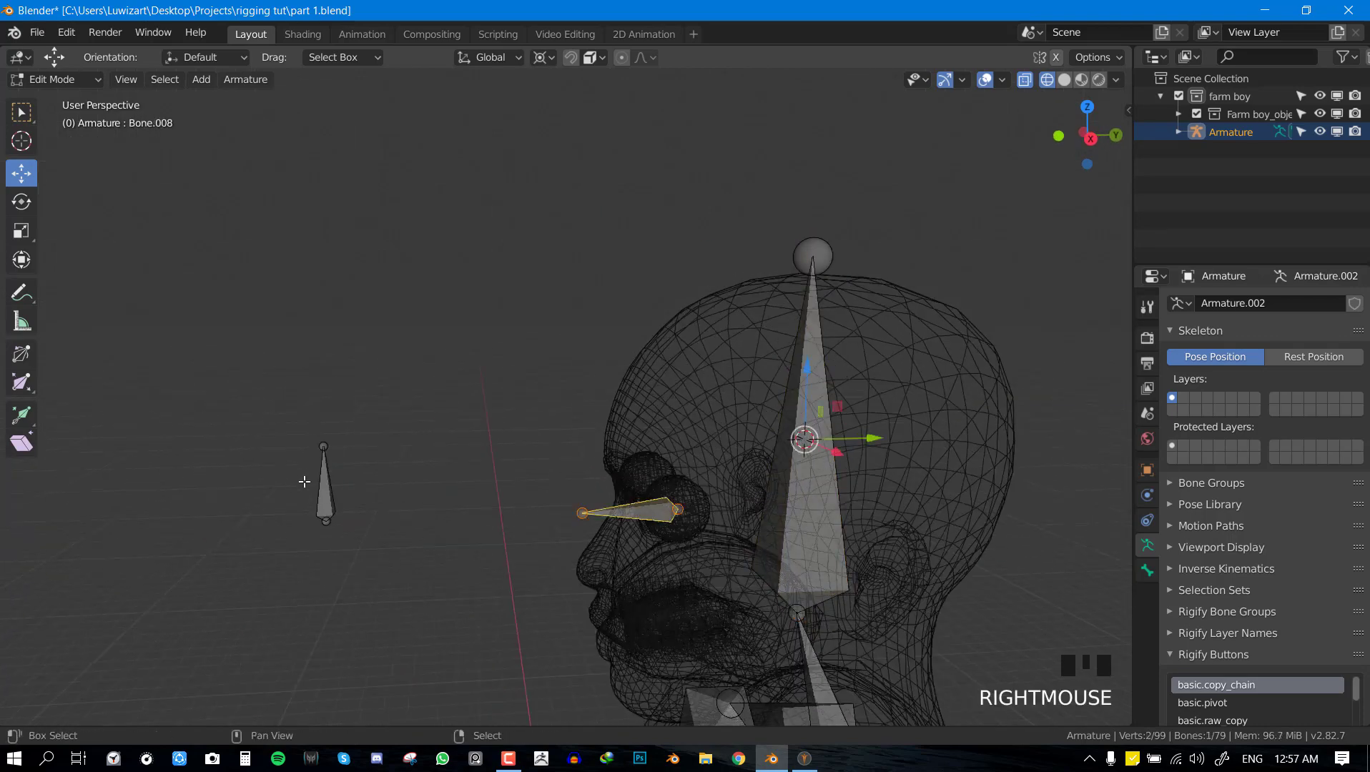
key("KP_1")
key("shift+d")
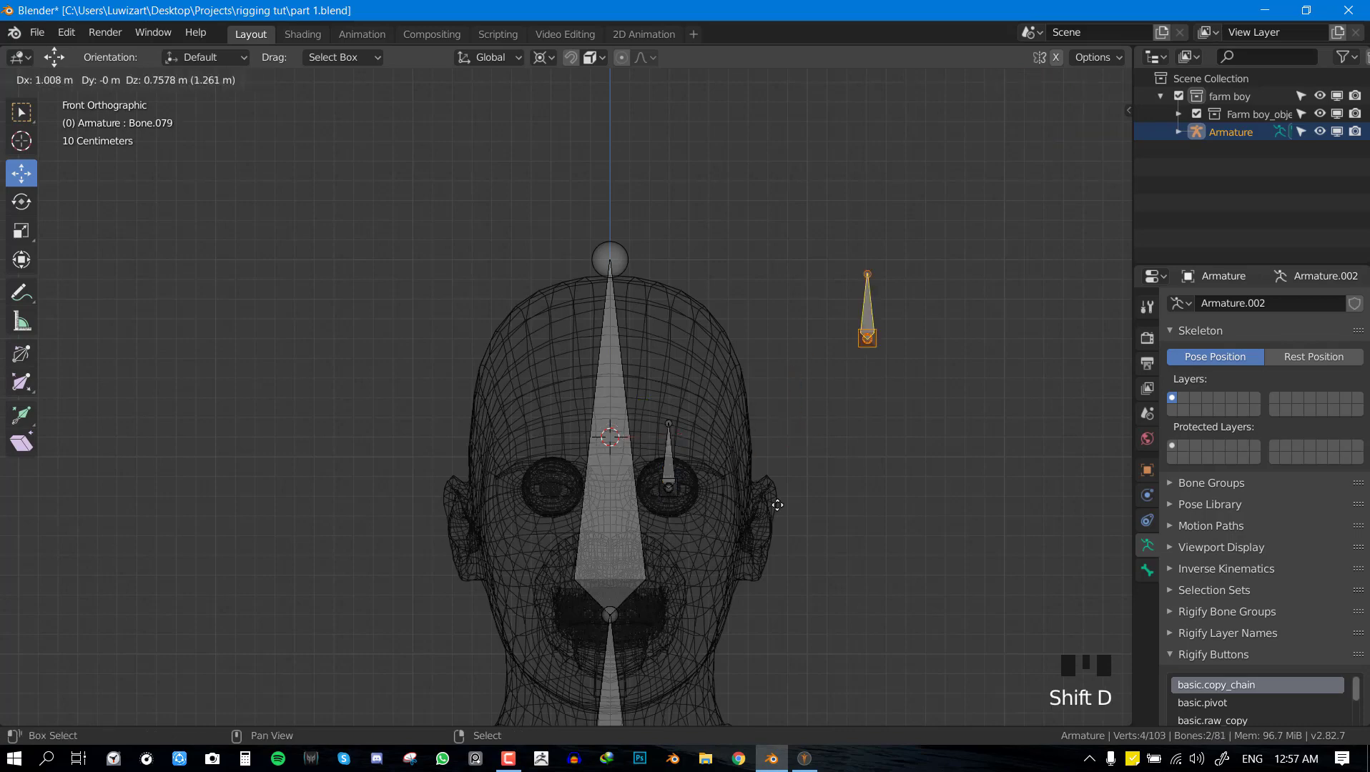
right_click(855, 434)
key("s")
key("x")
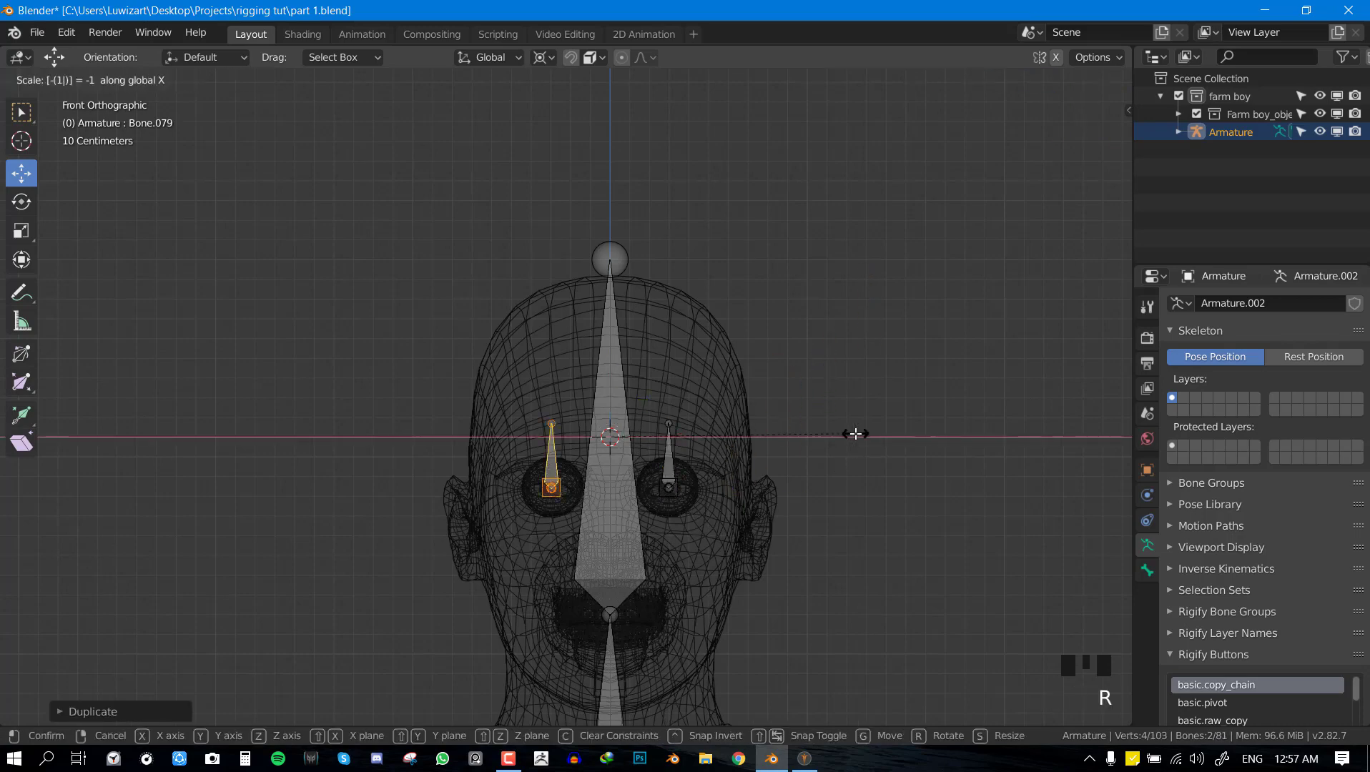
key("Return")
Return the viewport to solid shading, deselect the bones and set the pivot point to Median Point.
key("shift+z")
middle_click_drag(826, 442, 853, 450)
key("KP_1")
scroll(641, 444, "down", 2)
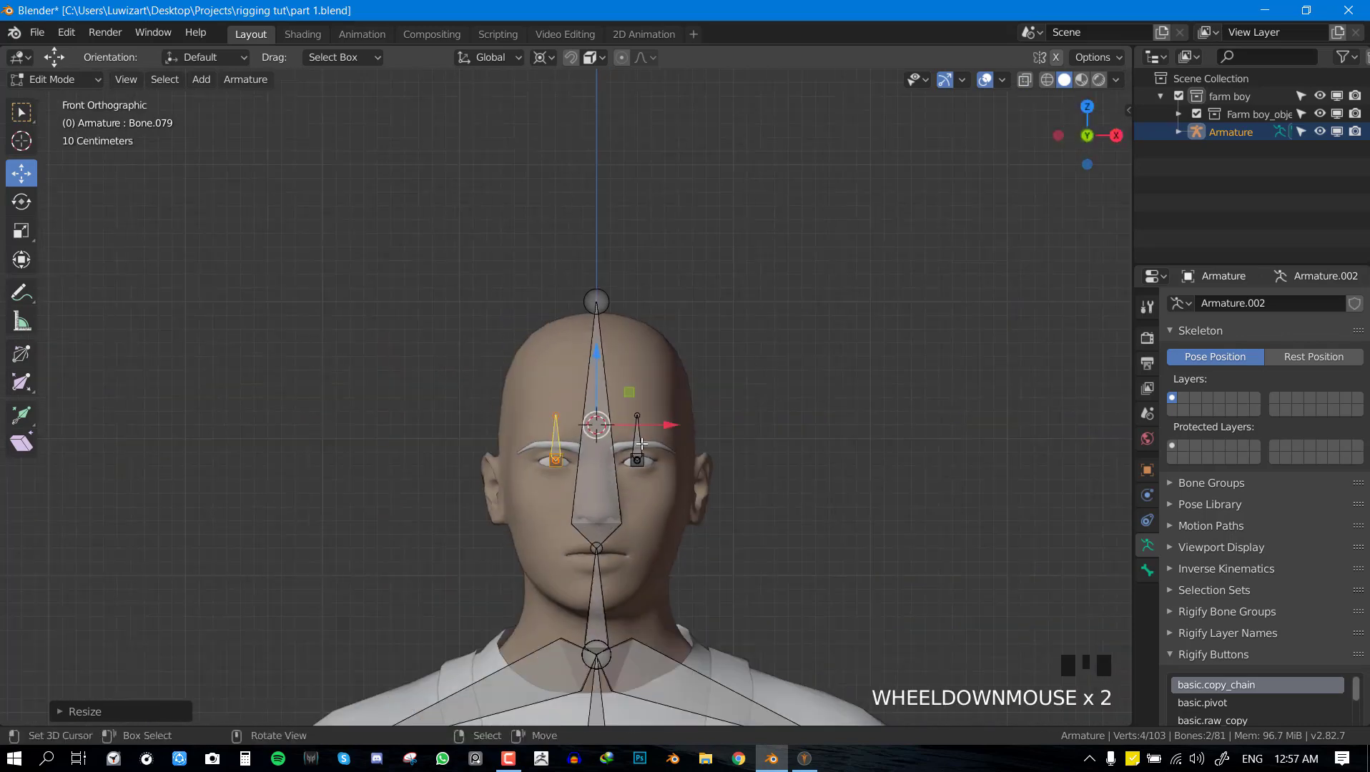
key("alt+a")
middle_click_drag(641, 445, 613, 445)
key("period")
left_click(650, 342)
Duplicate one eye target bone, move the copy midway between the two targets and scale it up as the main control.
middle_click_drag(649, 342, 621, 448)
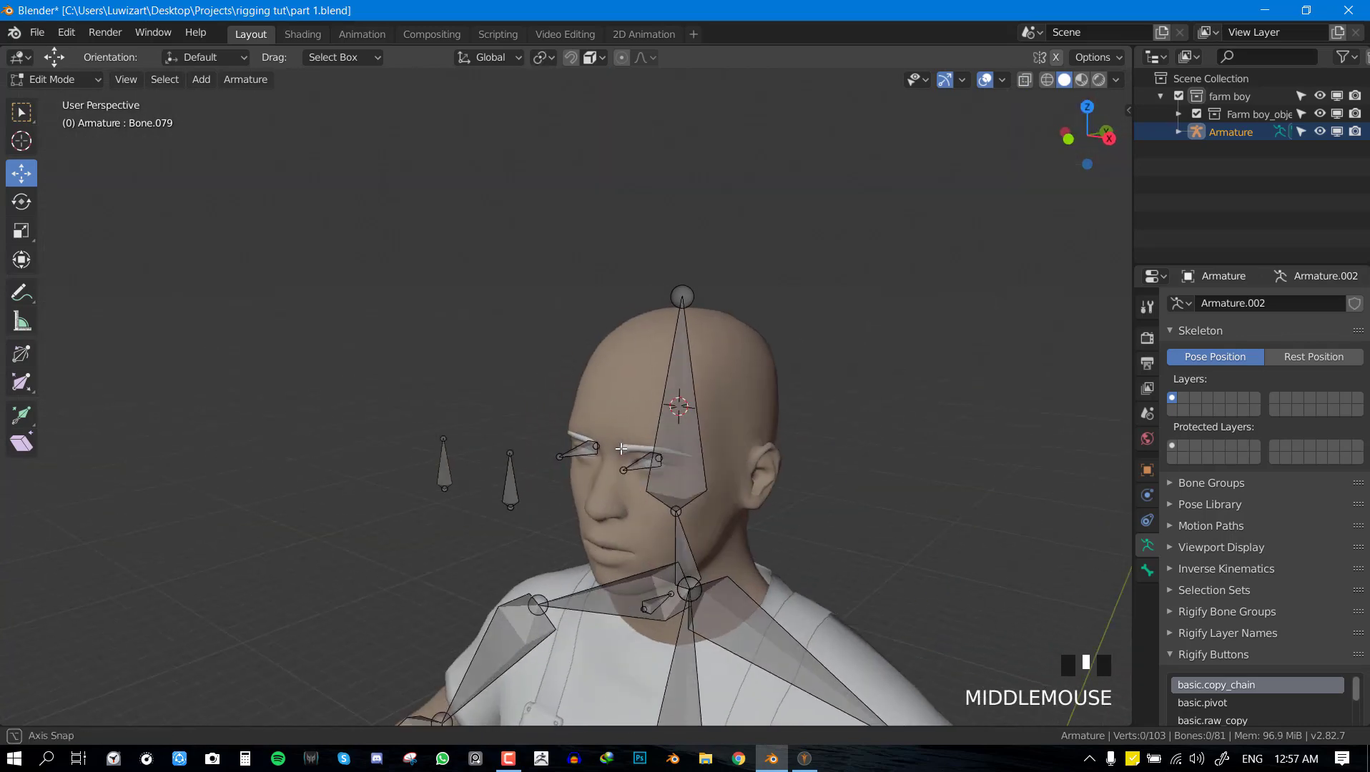
left_click(512, 485)
key("KP_1")
scroll(713, 474, "up", 2)
key("shift+d")
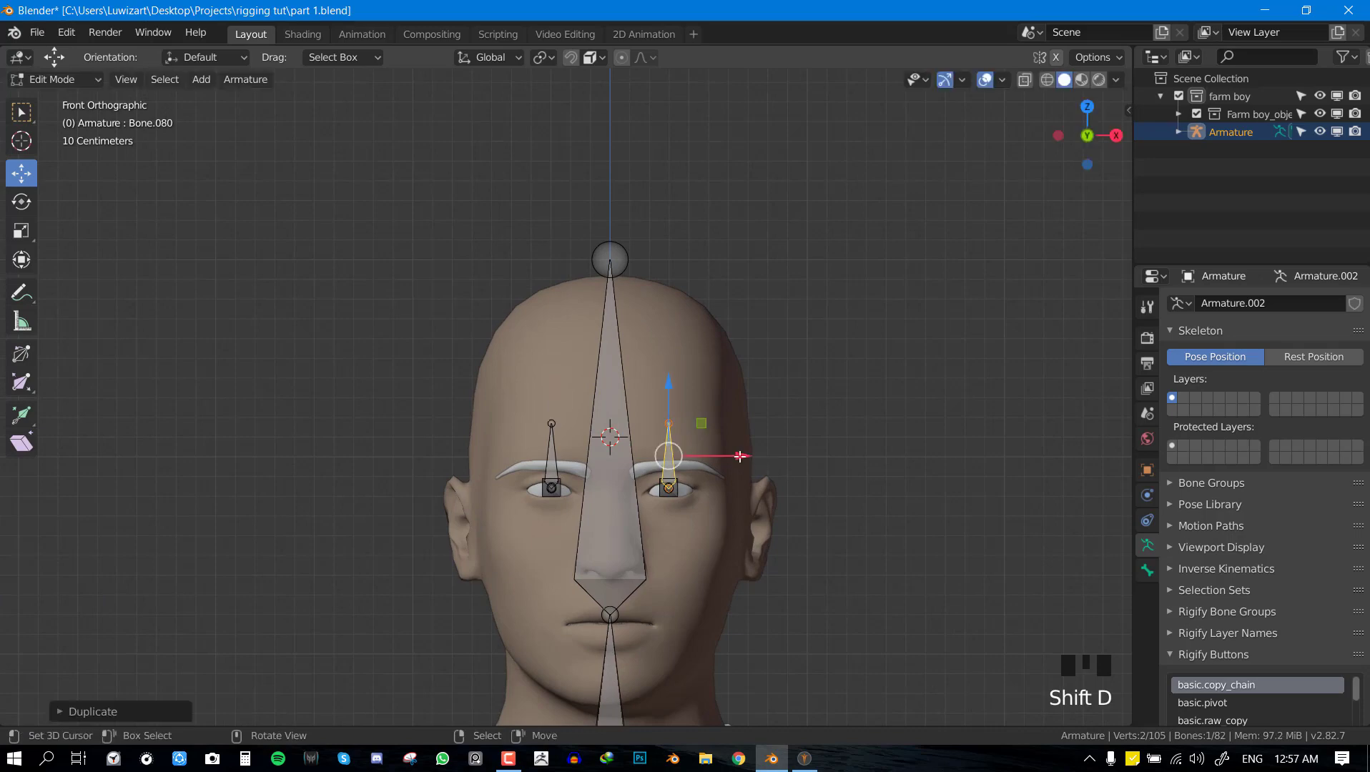
left_click(707, 459)
key("s")
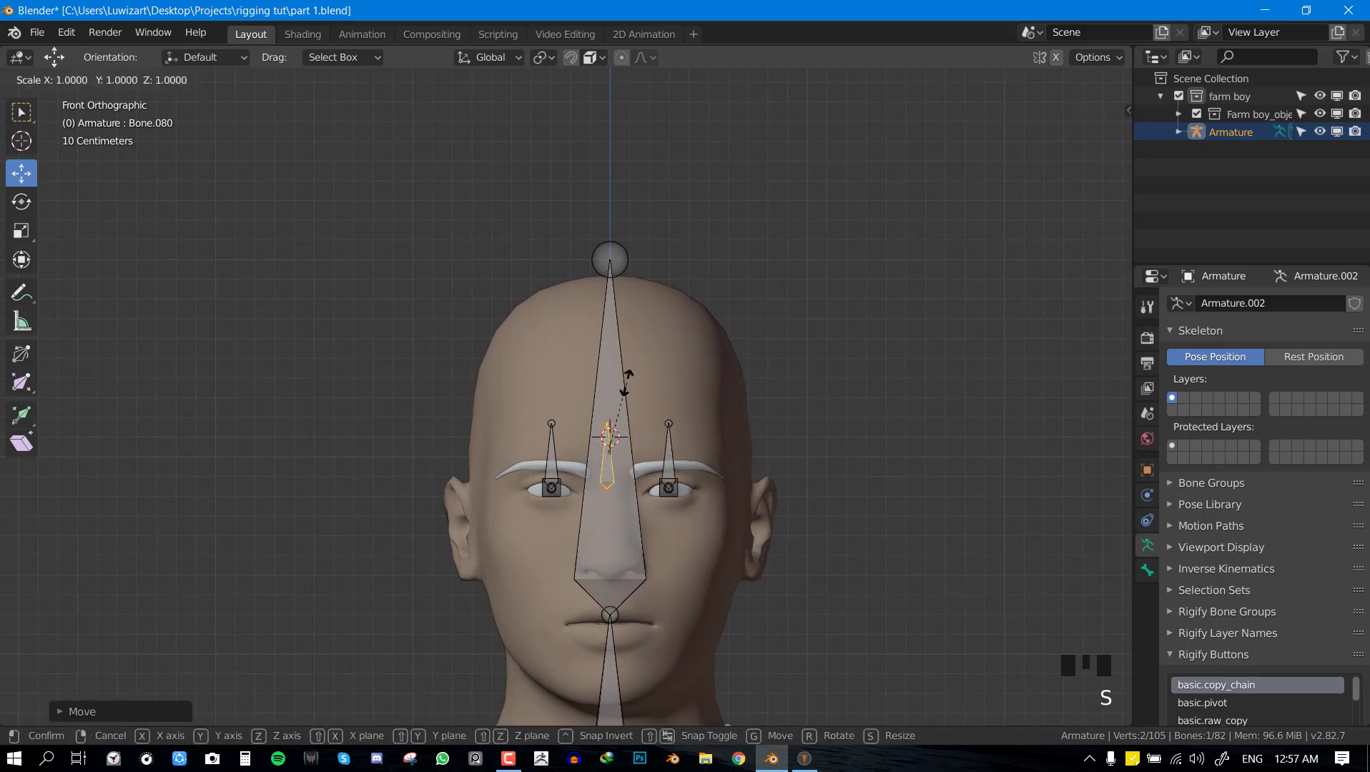
middle_click_drag(677, 462, 551, 413)
Parent the two small eye target bones to the large central control bone with Keep Offset and leave Edit Mode.
key("alt+a")
right_click(513, 572)
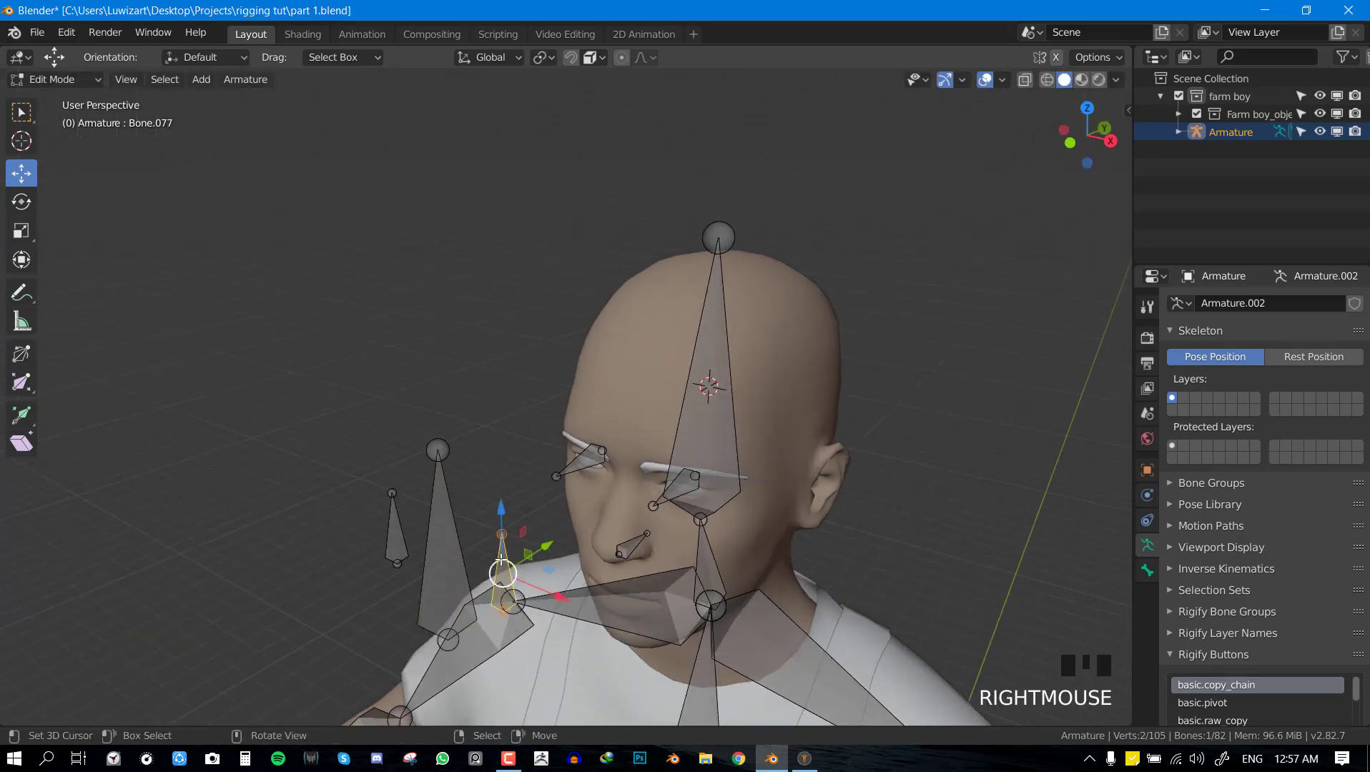
middle_click_drag(505, 566, 411, 509)
right_click(387, 501, "shift")
right_click(424, 495, "shift")
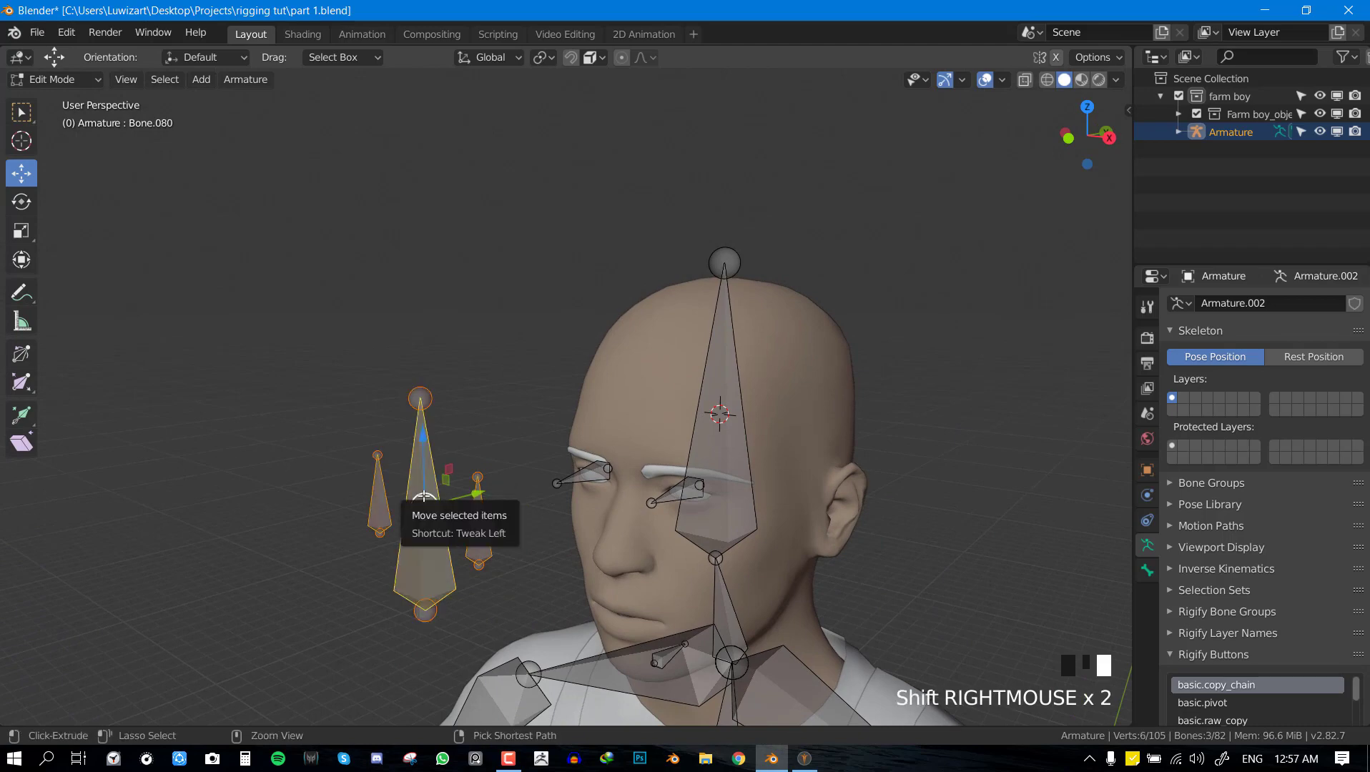
key("ctrl+p")
left_click(424, 501)
key("Tab")
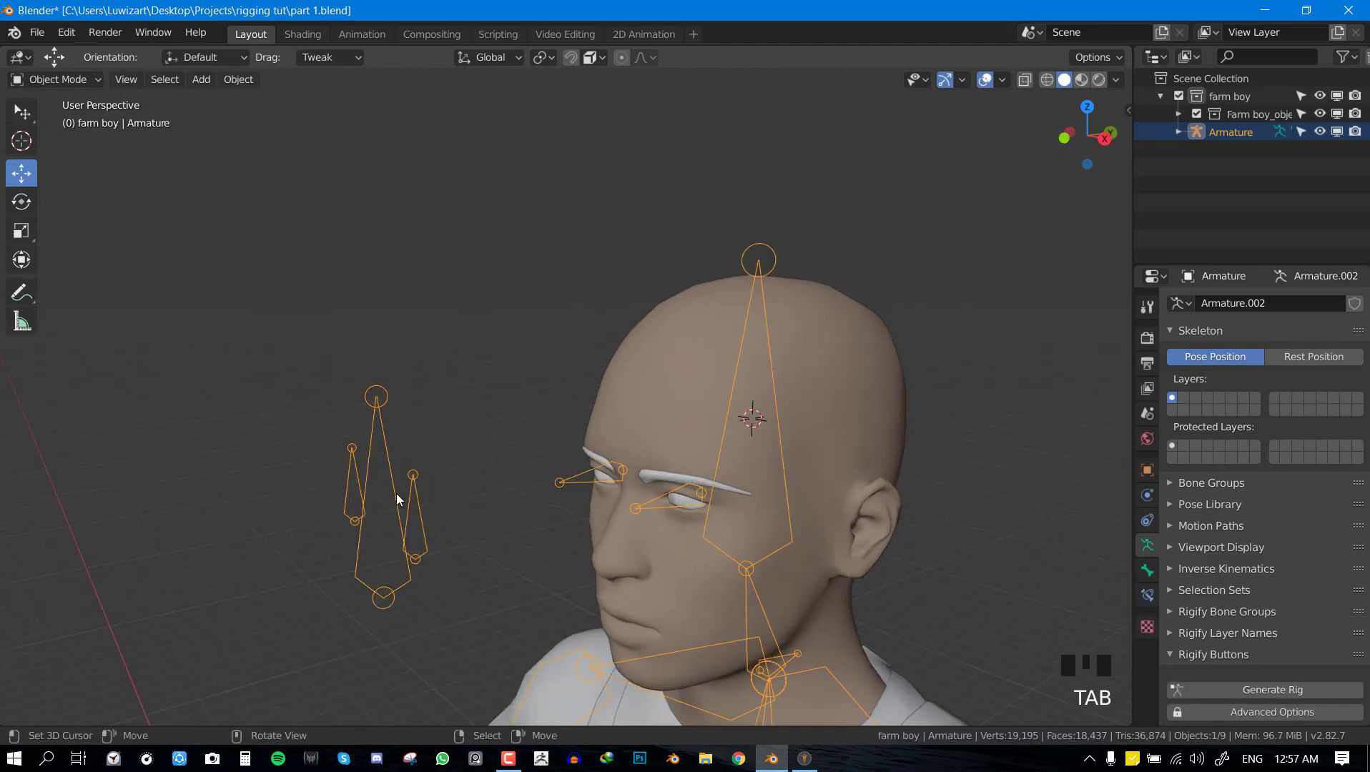
Test moving the large central eye control bone in Pose Mode, then cancel the move.
right_click(384, 474)
key("g")
right_click(326, 488)
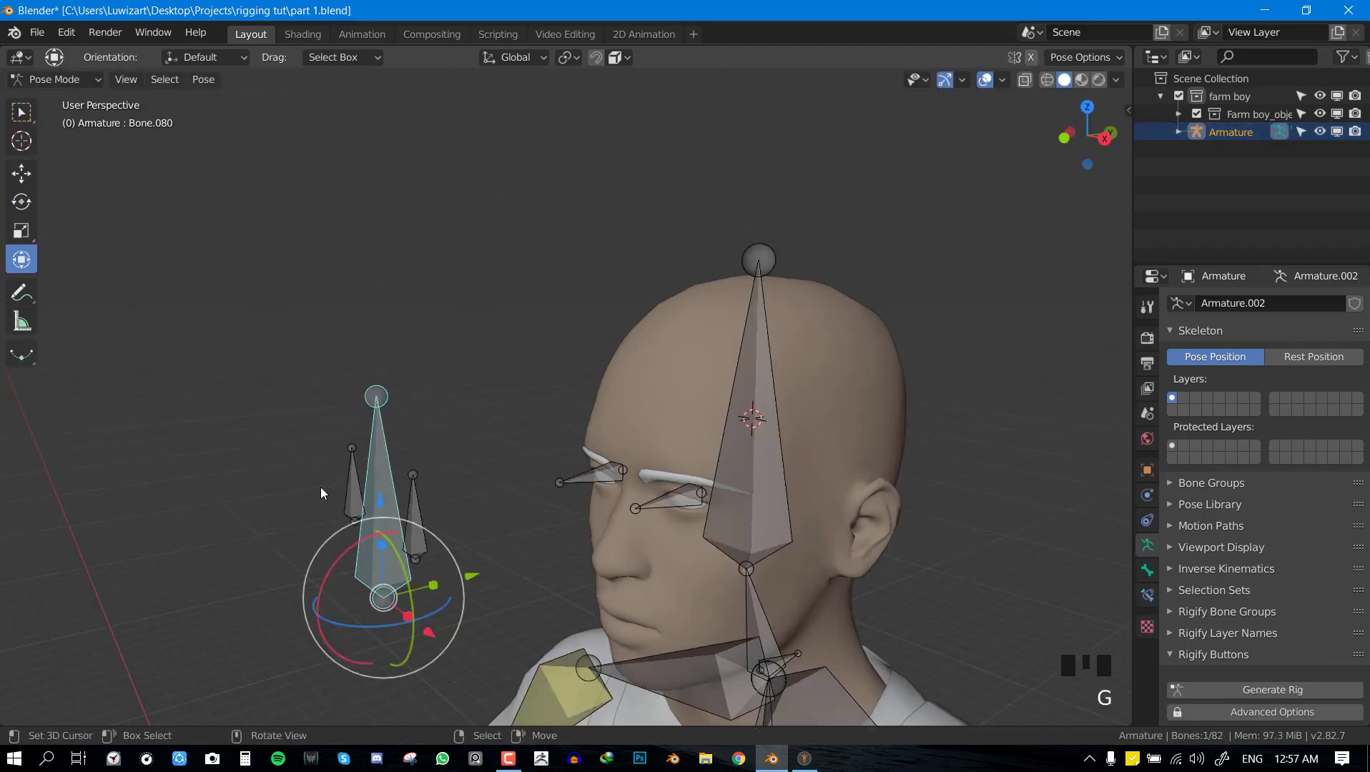
Parent the two eye bones to the head bone with Keep Offset in Edit Mode and return to Pose Mode.
middle_click(560, 533)
middle_click_drag(391, 510, 513, 501)
key("Tab")
right_click(665, 542, "shift")
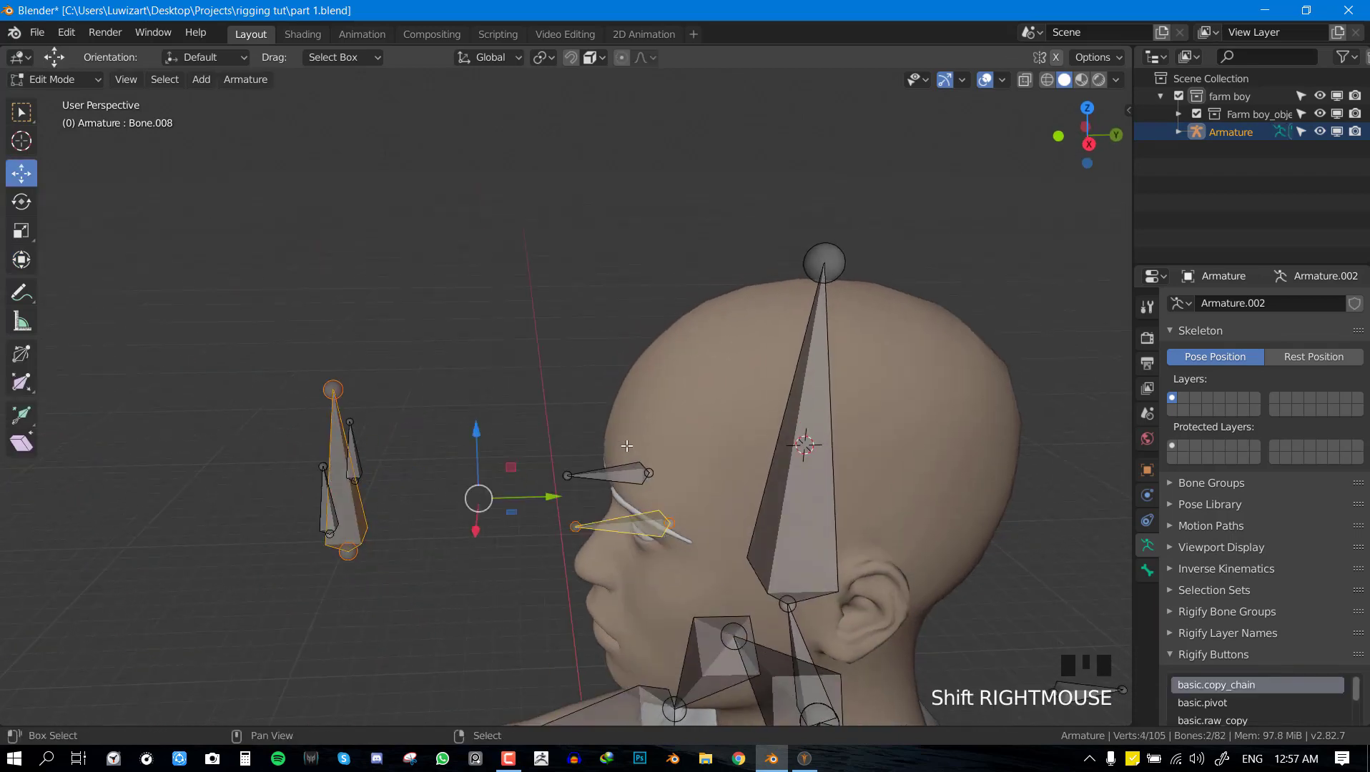
right_click(611, 473, "shift")
right_click(792, 420, "shift")
key("ctrl+p")
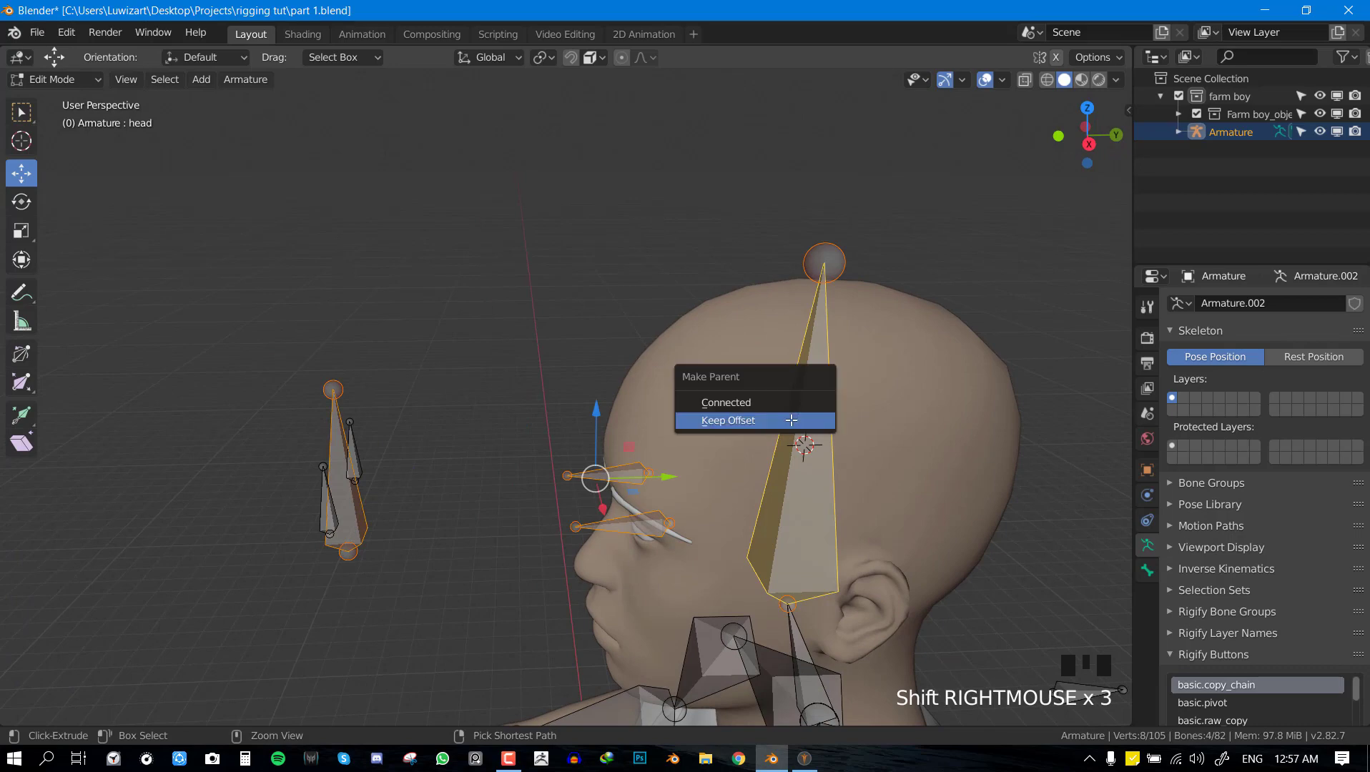
left_click(791, 420)
key("Tab")
Add an IK constraint to the character's left eye bone with its small target bone as target, and show its bone constraint settings.
key("KP_1")
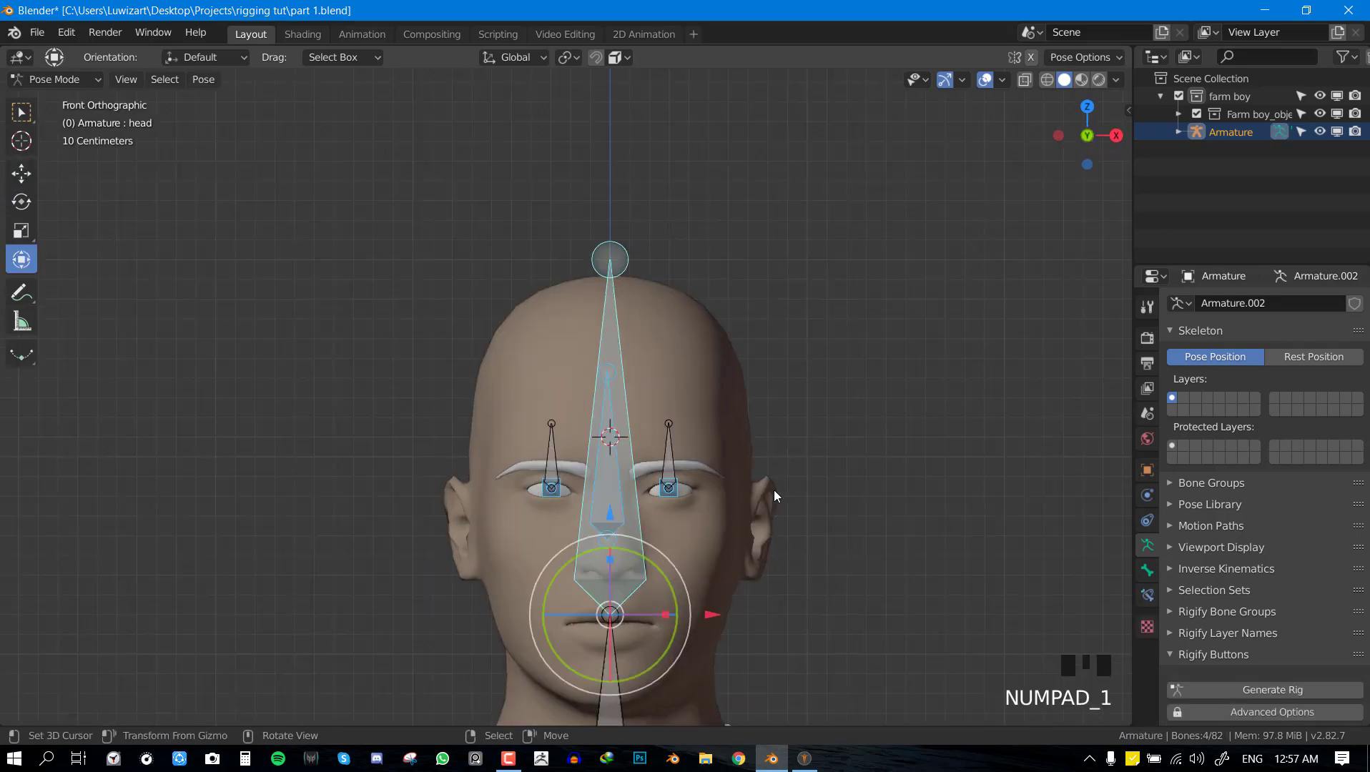
key("alt+a")
middle_click_drag(774, 491, 394, 573)
right_click(402, 495)
middle_click_drag(401, 495, 565, 532)
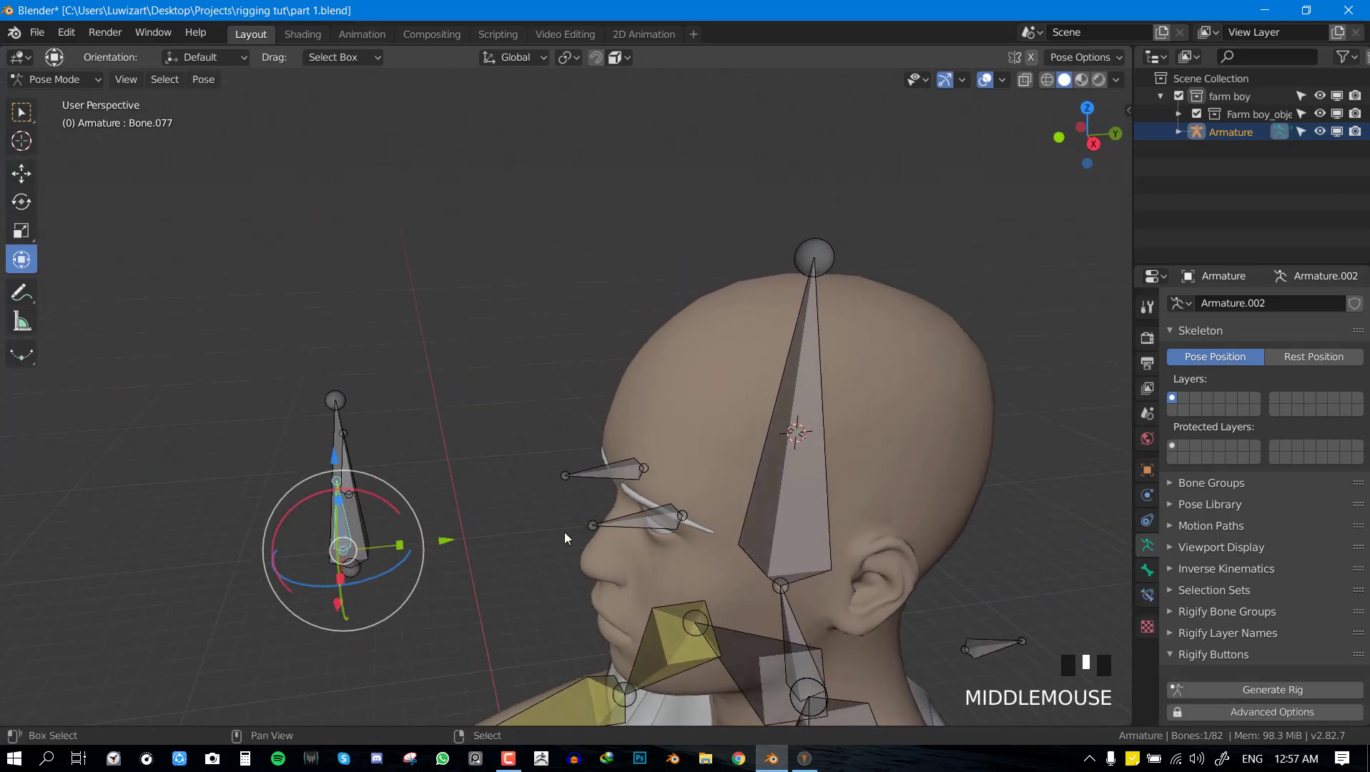
right_click(622, 524, "shift")
key("shift+i")
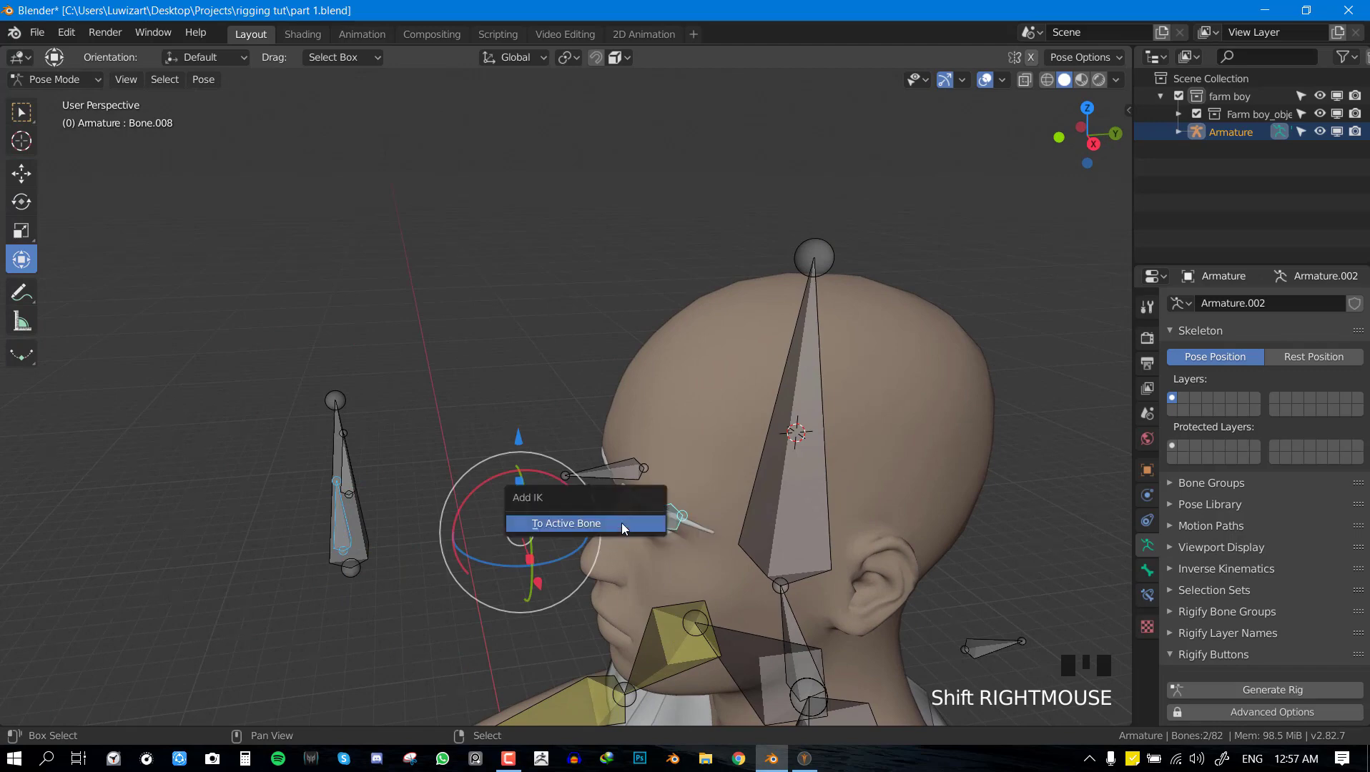
left_click(622, 522)
middle_click_drag(622, 522, 411, 533, "shift")
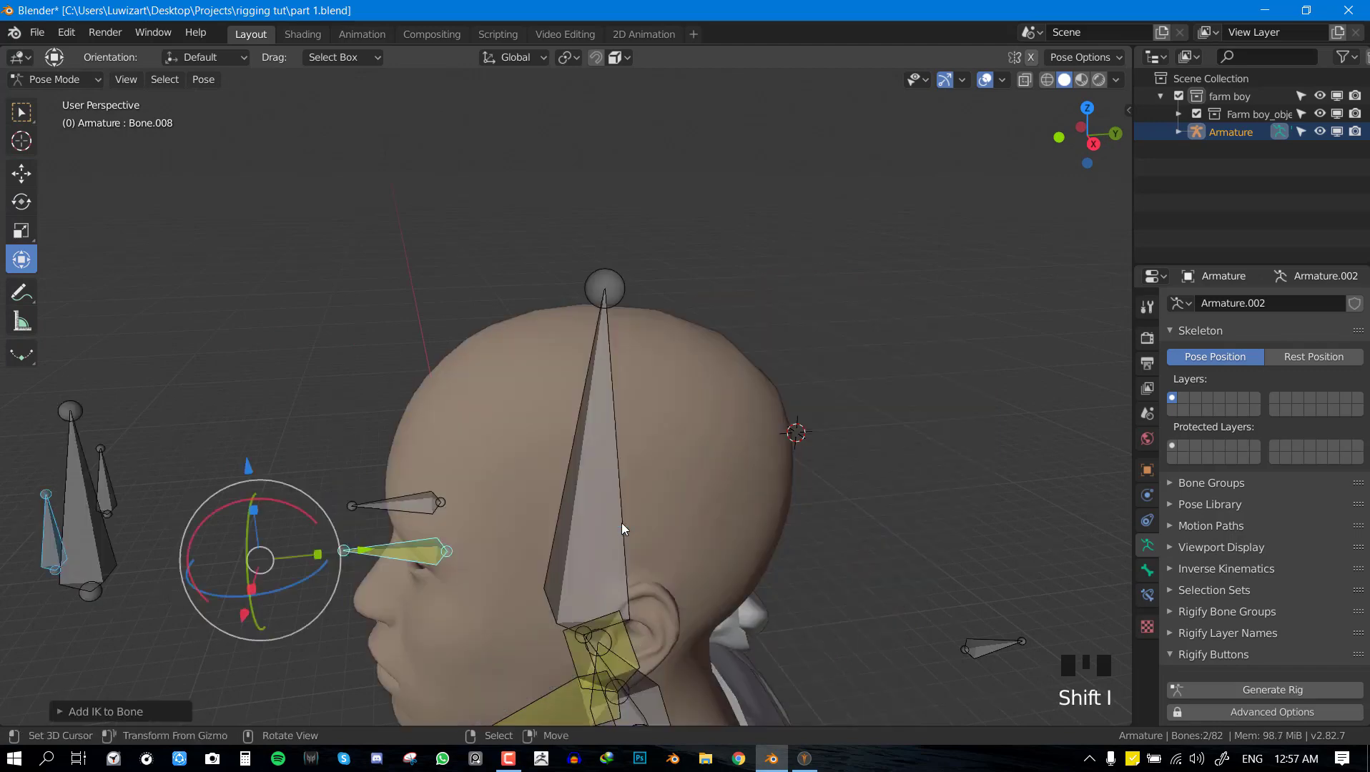
left_click(1149, 594)
Add an IK constraint to the character's right eye bone with its small target bone as target, using a chain length of 1.
middle_click_drag(544, 515, 373, 517)
right_click(570, 466)
right_click(655, 452, "shift")
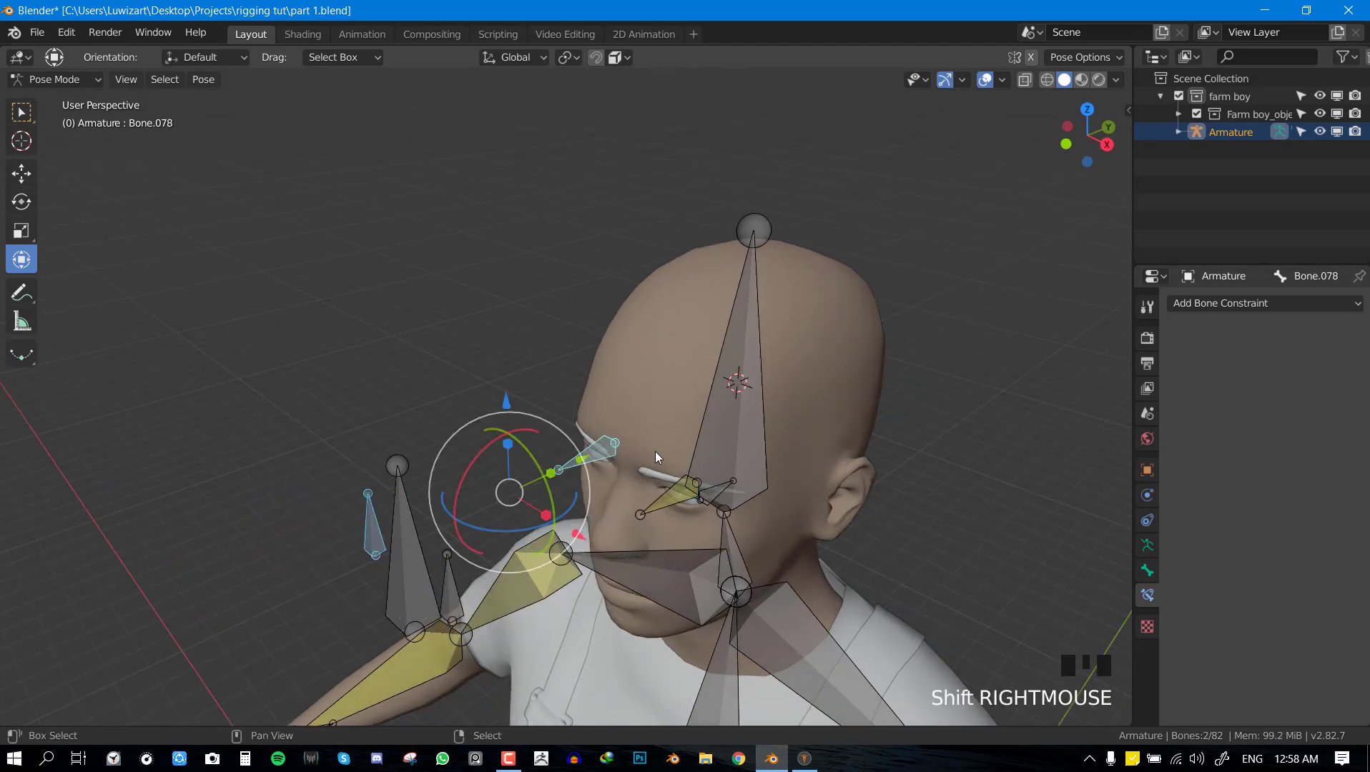
key("shift+i")
left_click(661, 454)
left_click(1255, 458)
Test the eye bones' tracking by moving the large central control bone in front view, and cancel the move.
key("KP_1")
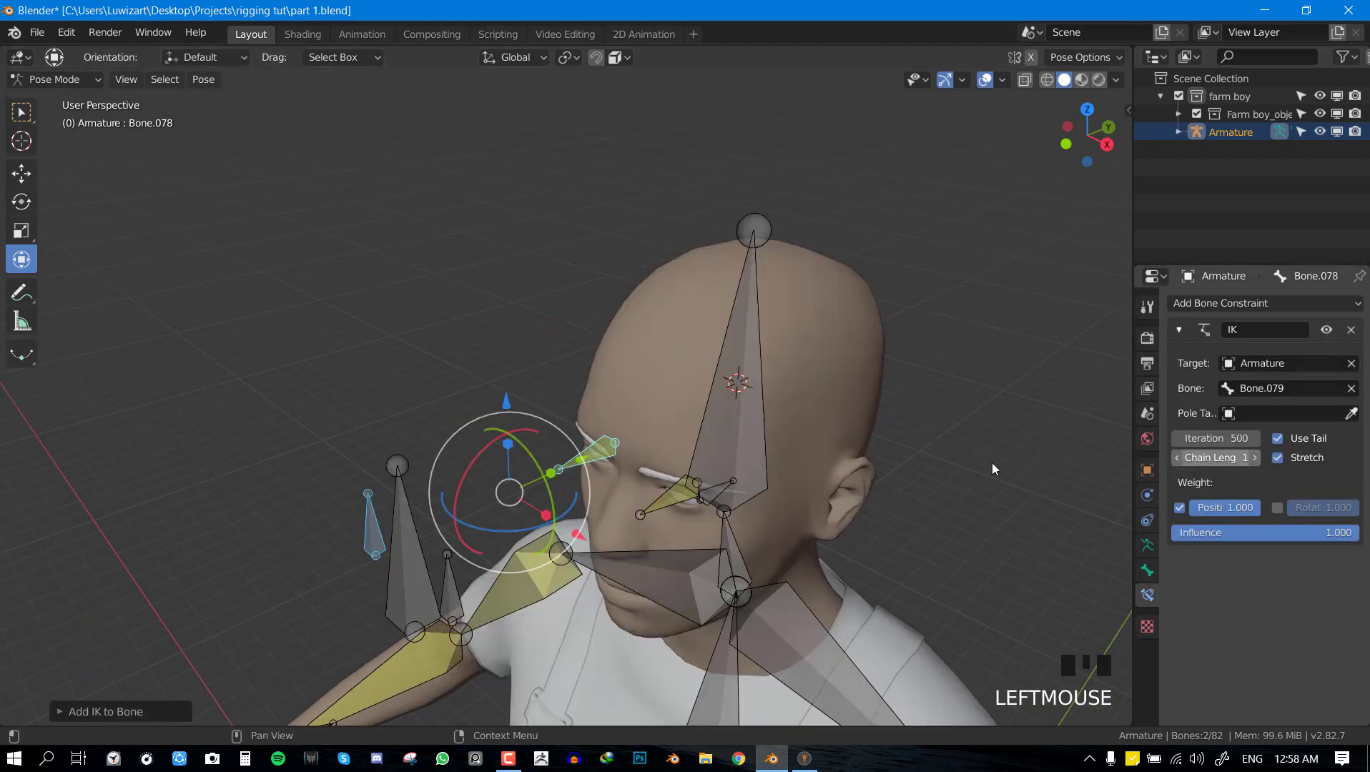
key("alt+a")
right_click(619, 520)
key("g")
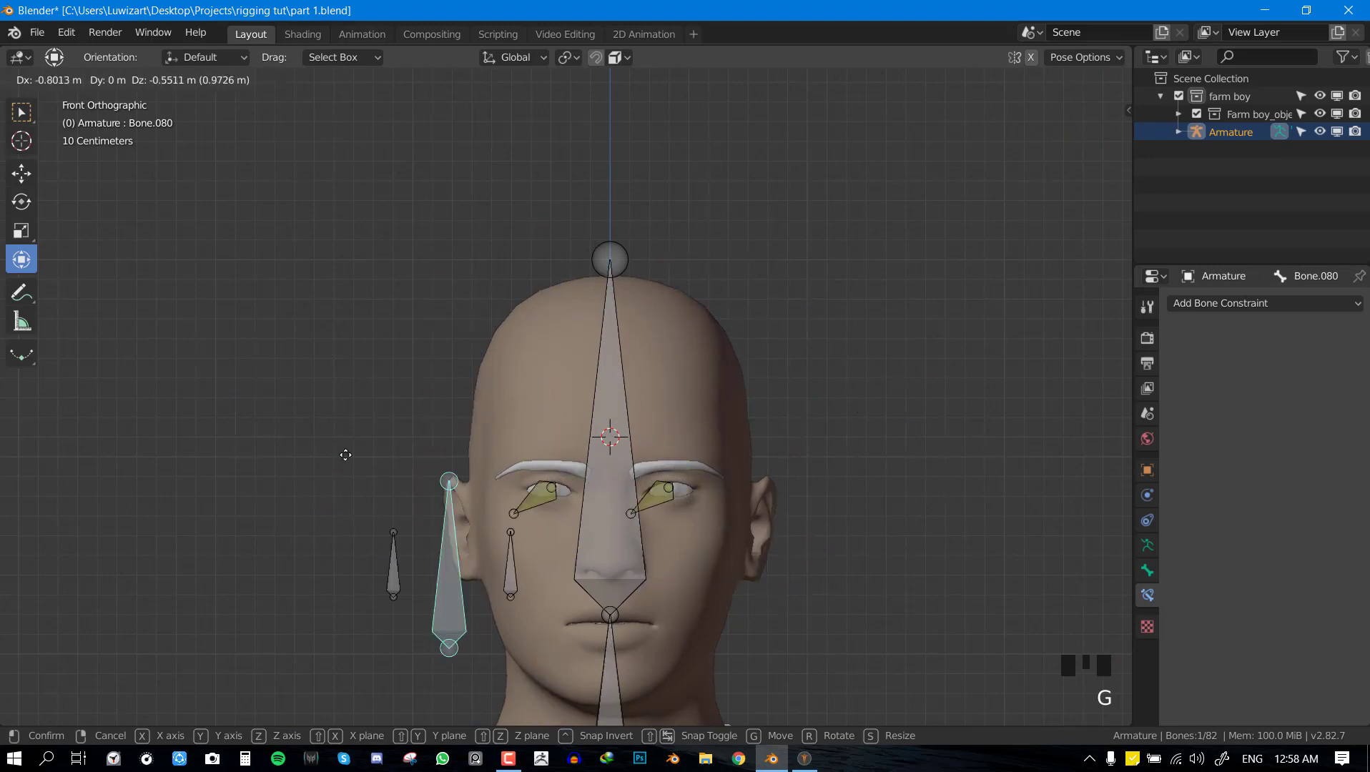
key("Escape")
Save the file, switch the armature to Object Mode, select the eyes mesh and save again.
key("ctrl+s")
middle_click_drag(728, 468, 671, 465)
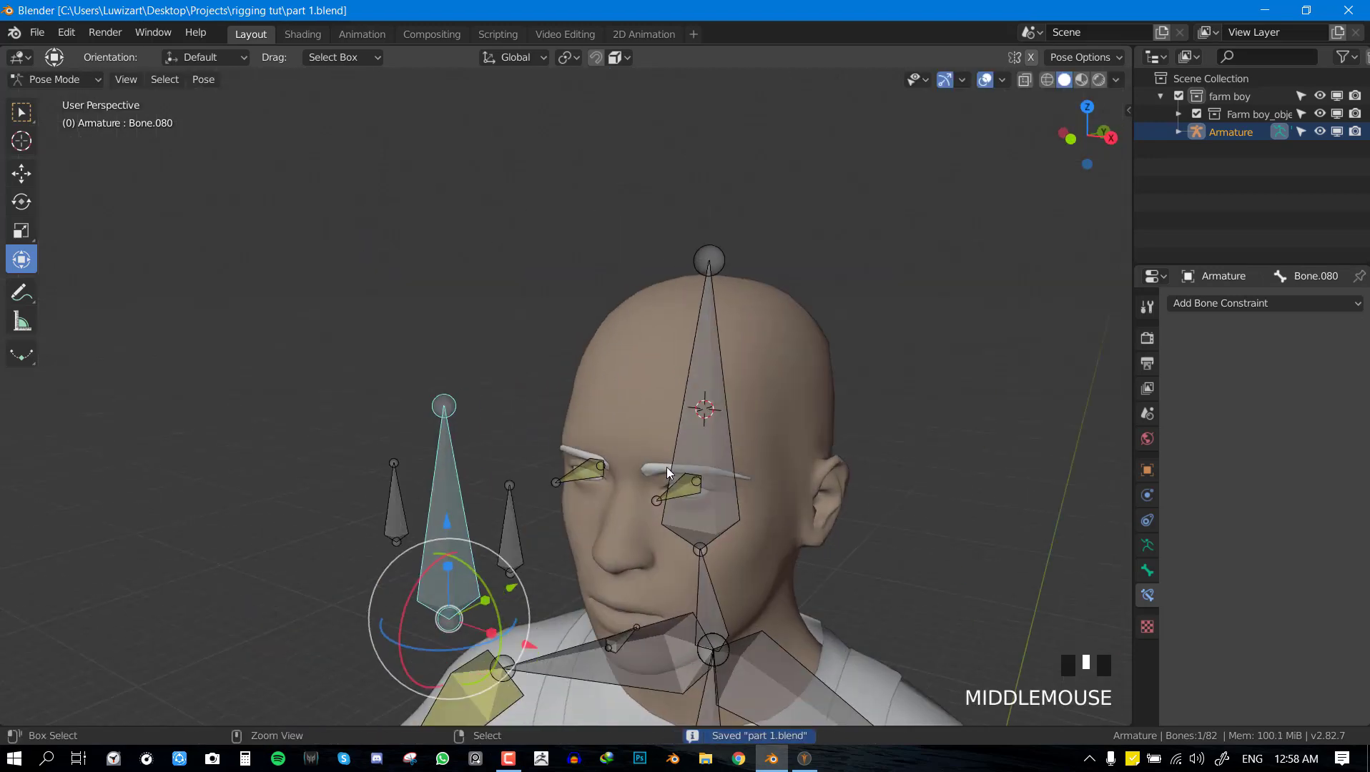
key("ctrl+Tab")
scroll(672, 531, "up", 4)
middle_click_drag(672, 531, 618, 472, "shift")
right_click(682, 465)
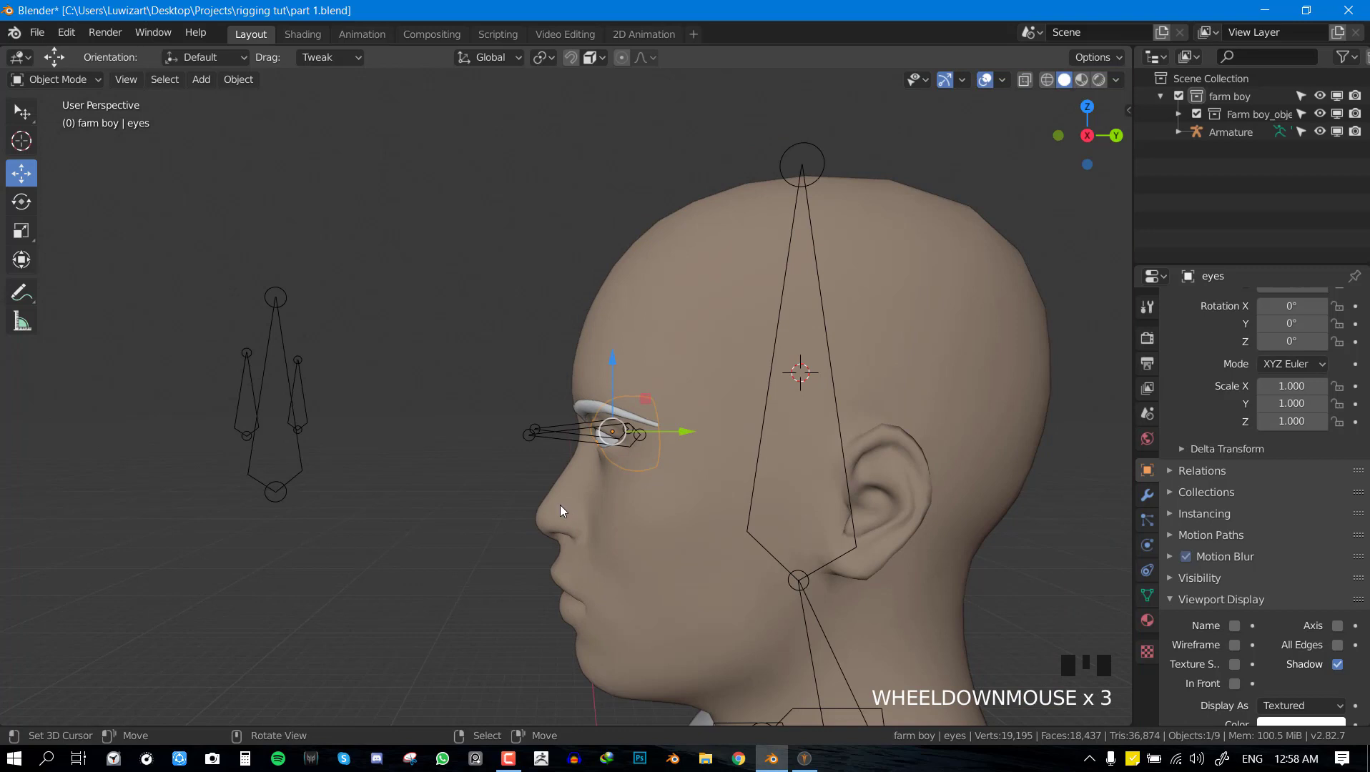
middle_click_drag(560, 506, 660, 467, "shift")
key("ctrl+s")
scroll(642, 467, "up", 1)
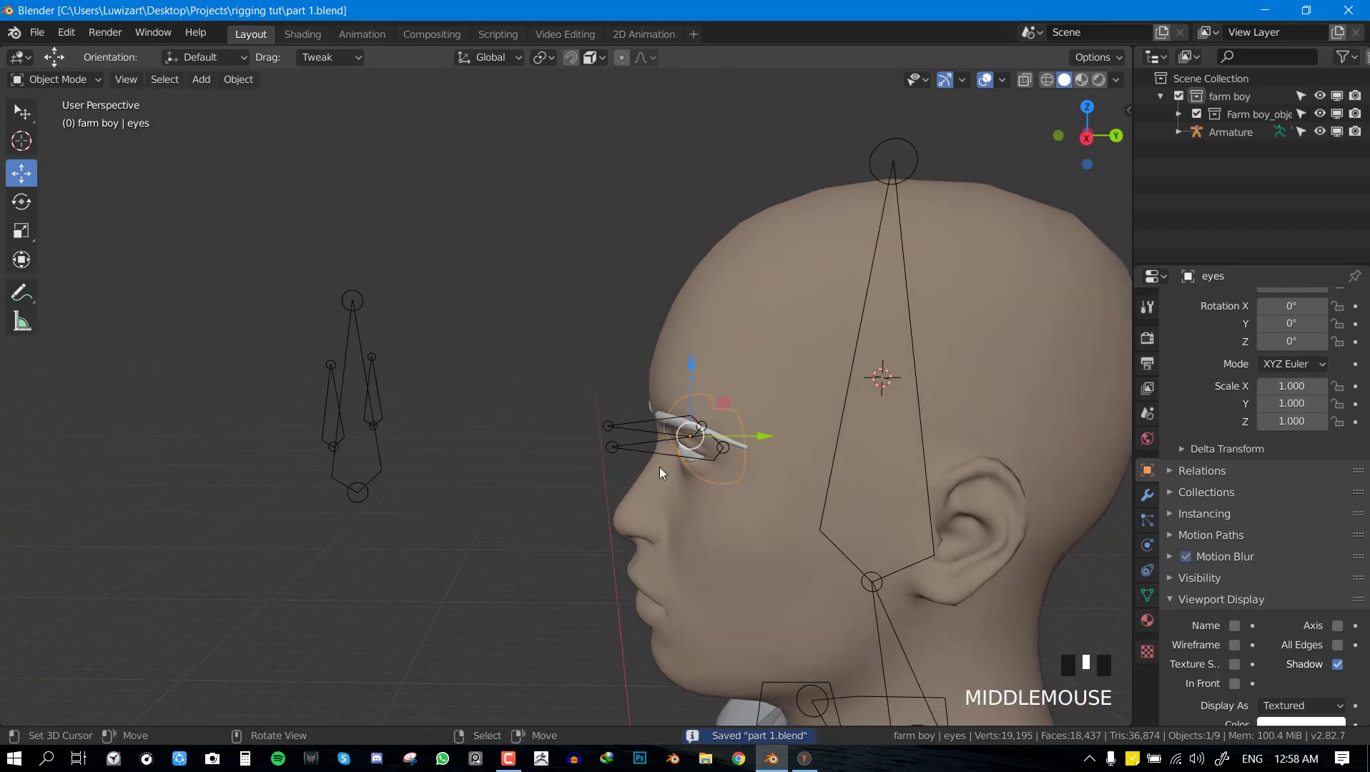
Try moving the eyes mesh in the right side view and cancel the move.
key("KP_3")
key("g")
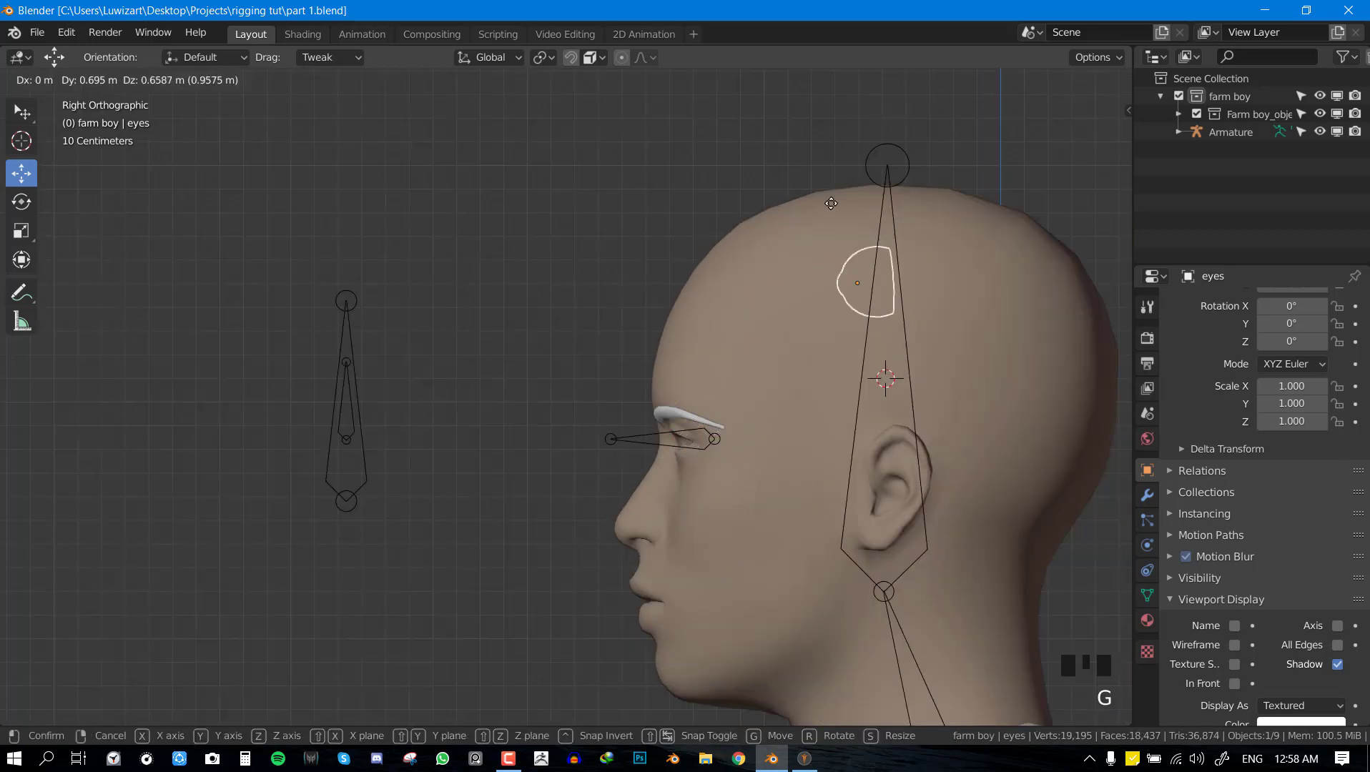
key("Escape")
Parent the eyes mesh to the armature using Armature Deform With Empty Groups, deselect everything and save the file.
right_click(624, 437, "shift")
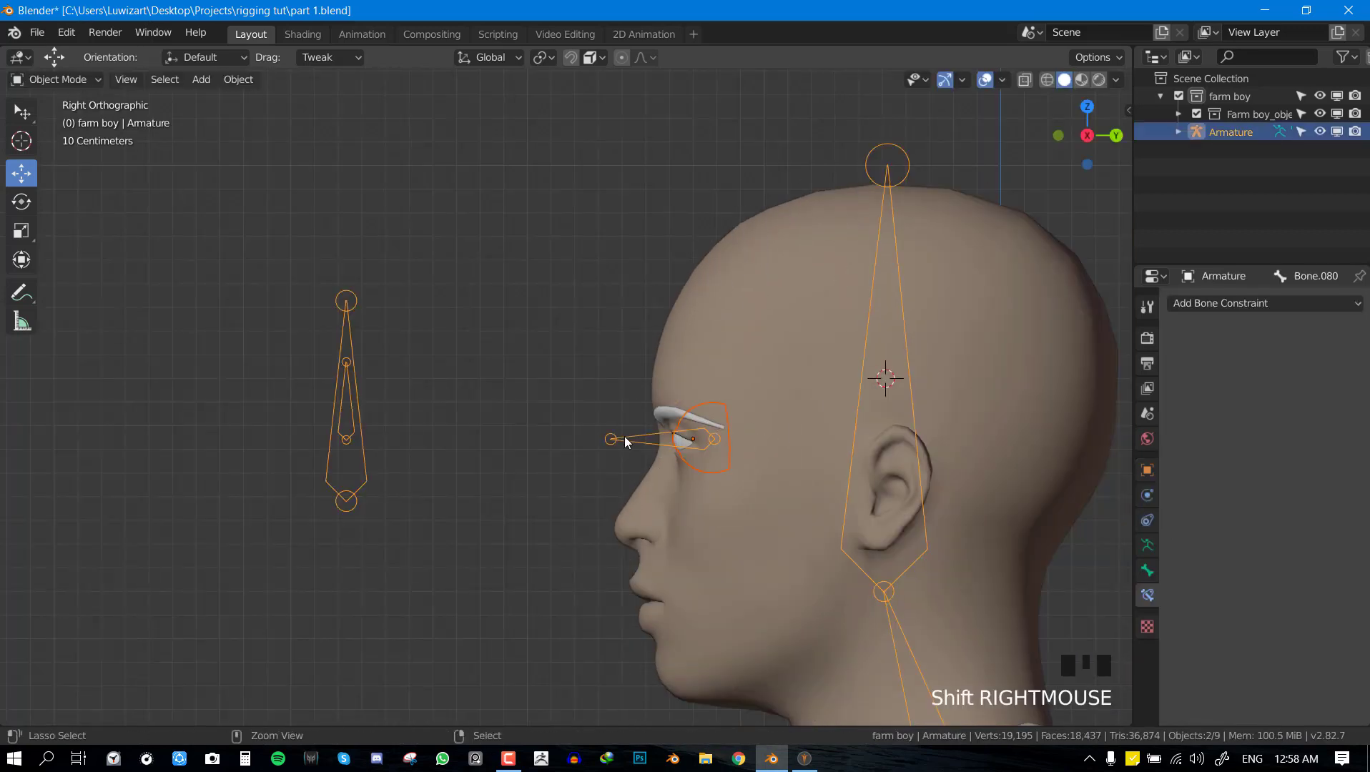
key("ctrl+p")
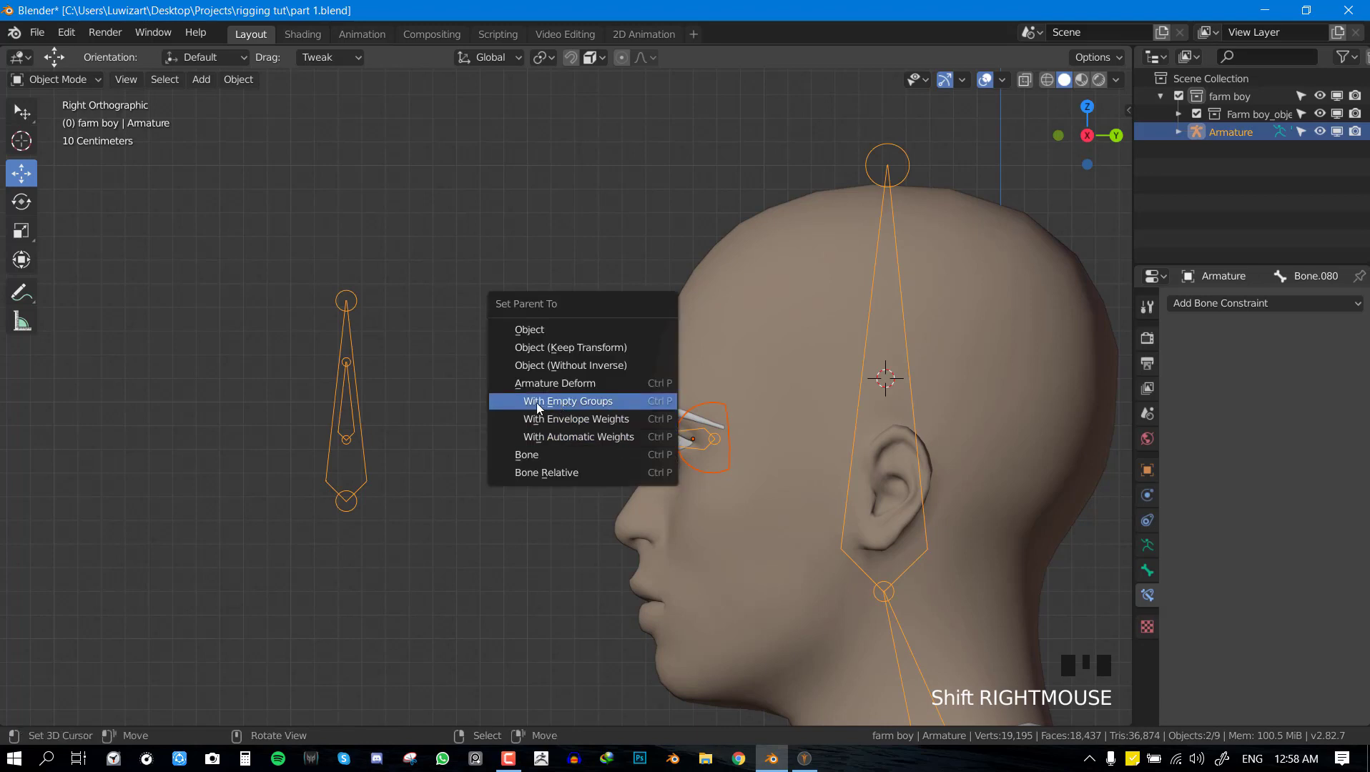
left_click(575, 405)
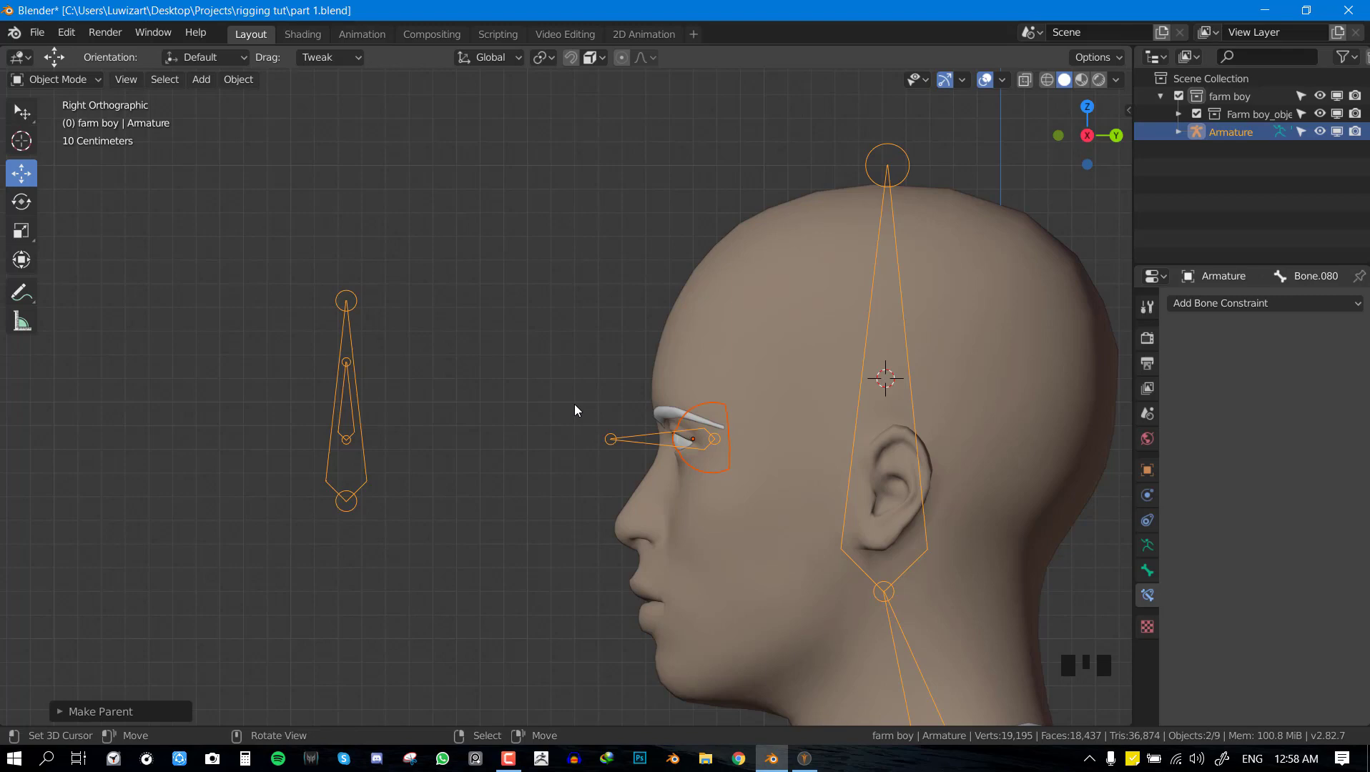
key("alt+a")
key("ctrl+s")
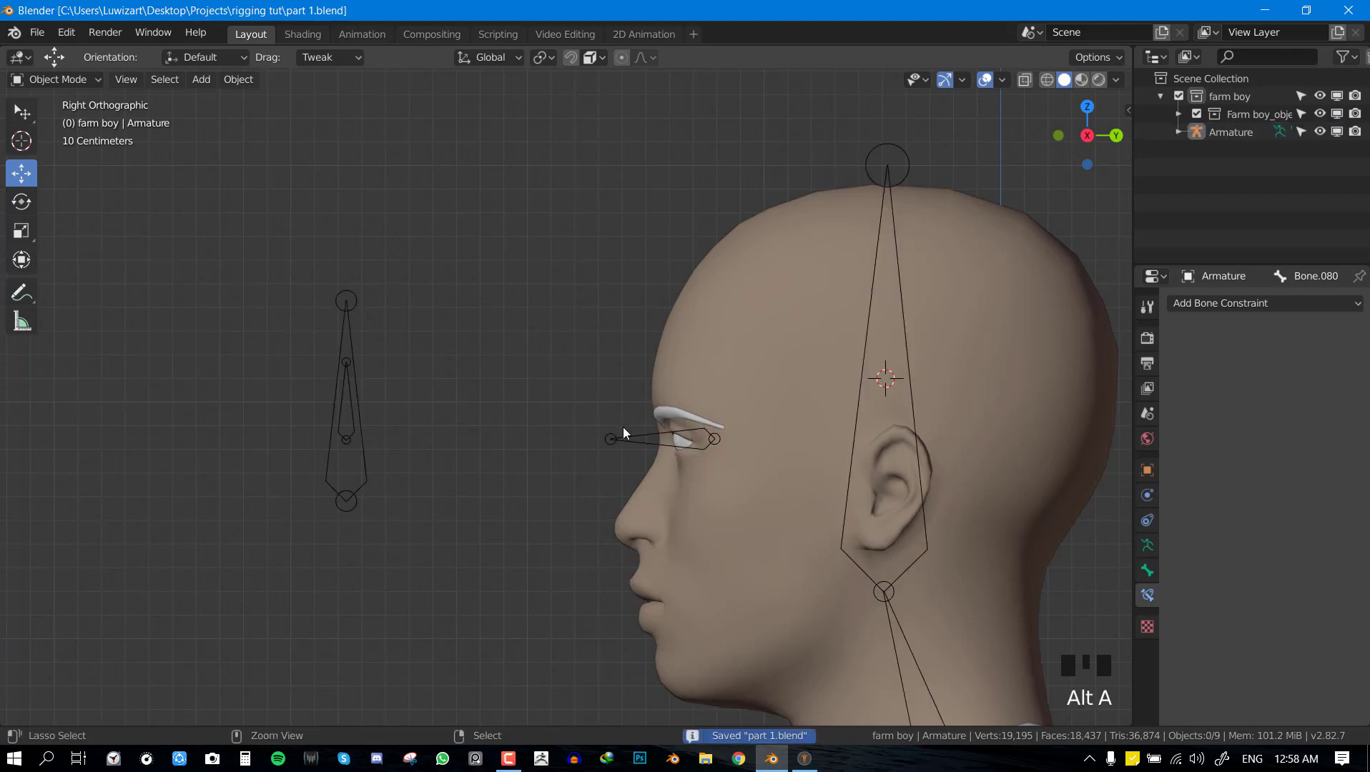
Select the armature together with the eyes mesh as the active object and enter Weight Paint mode.
scroll(722, 456, "up", 3)
middle_click_drag(623, 427, 822, 486)
right_click(657, 498)
right_click(786, 474, "shift")
key("ctrl+Tab")
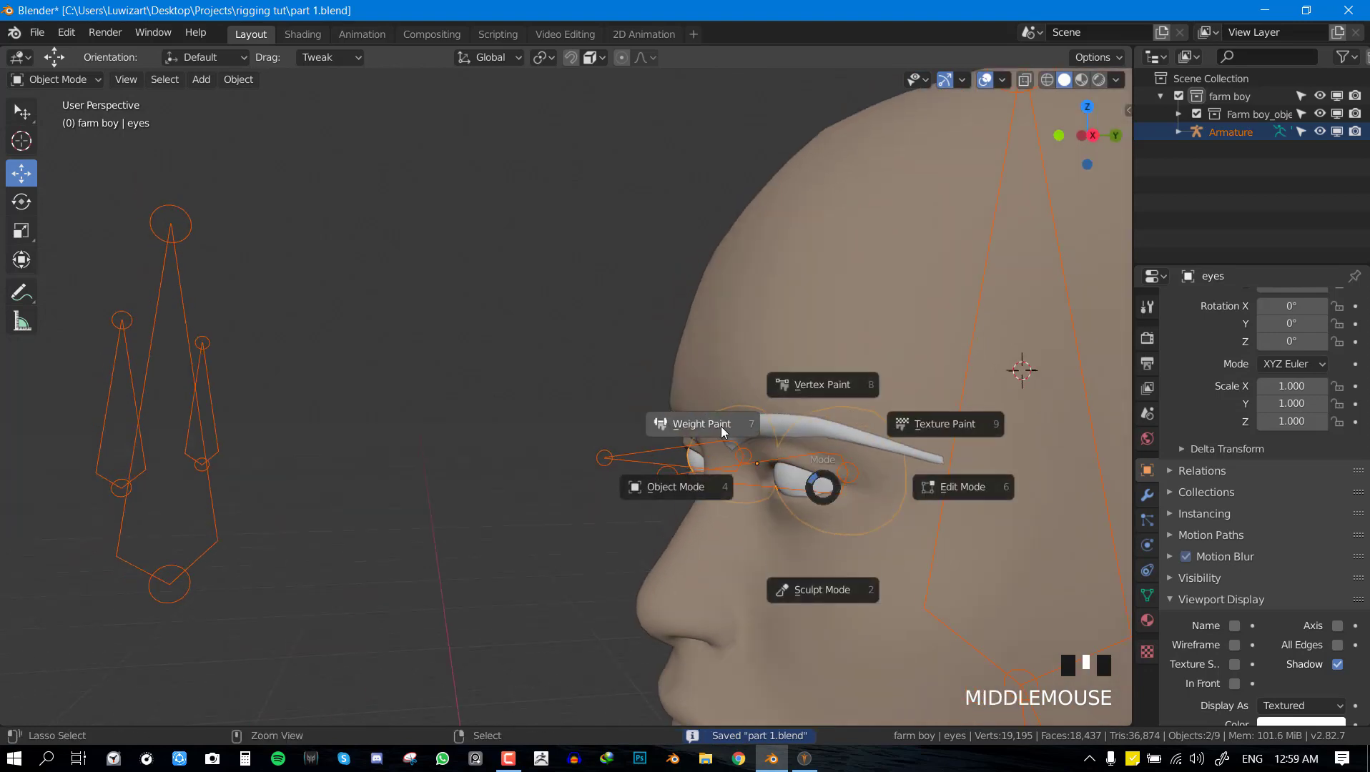
left_click(722, 429)
middle_click_drag(723, 430, 673, 480)
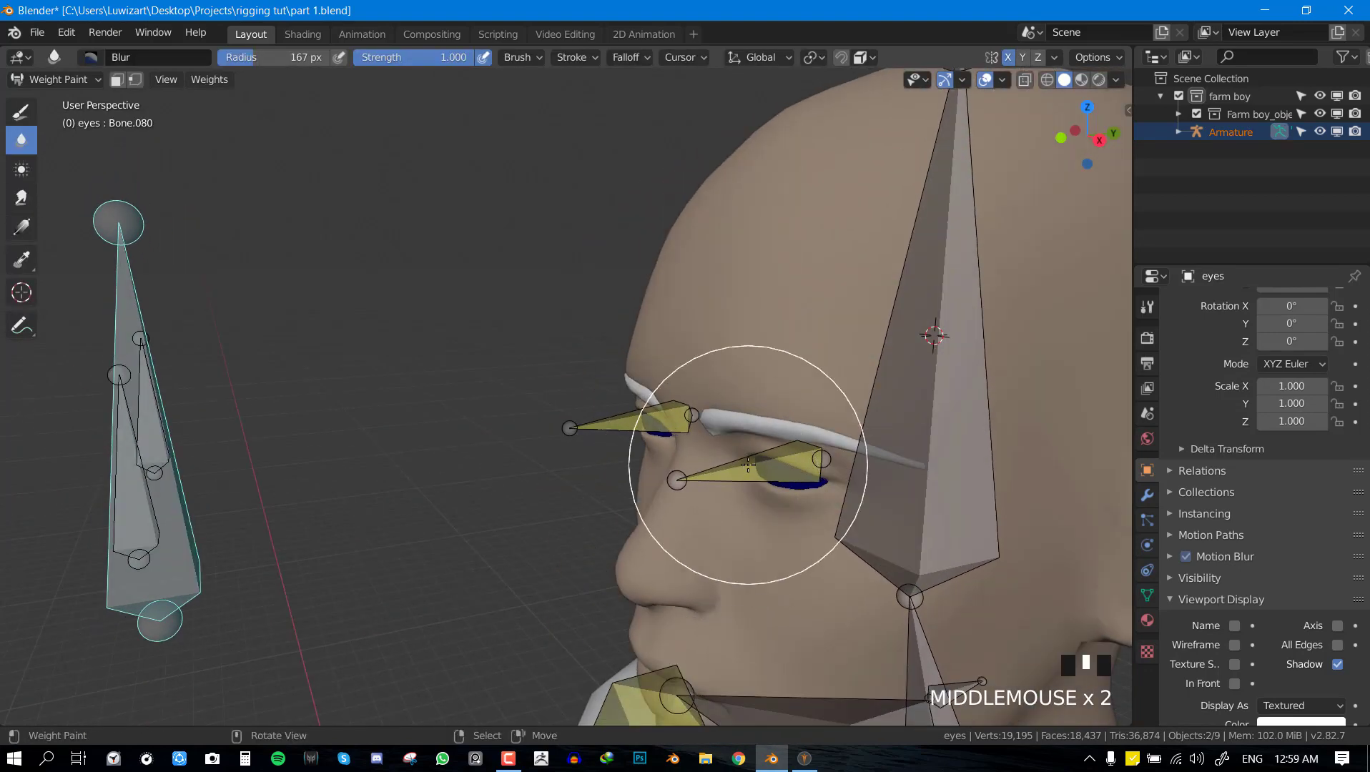
Select the character's left eye bone in Weight Paint mode and try moving it.
right_click(758, 483)
middle_click_drag(758, 483, 708, 535, "shift")
key("g")
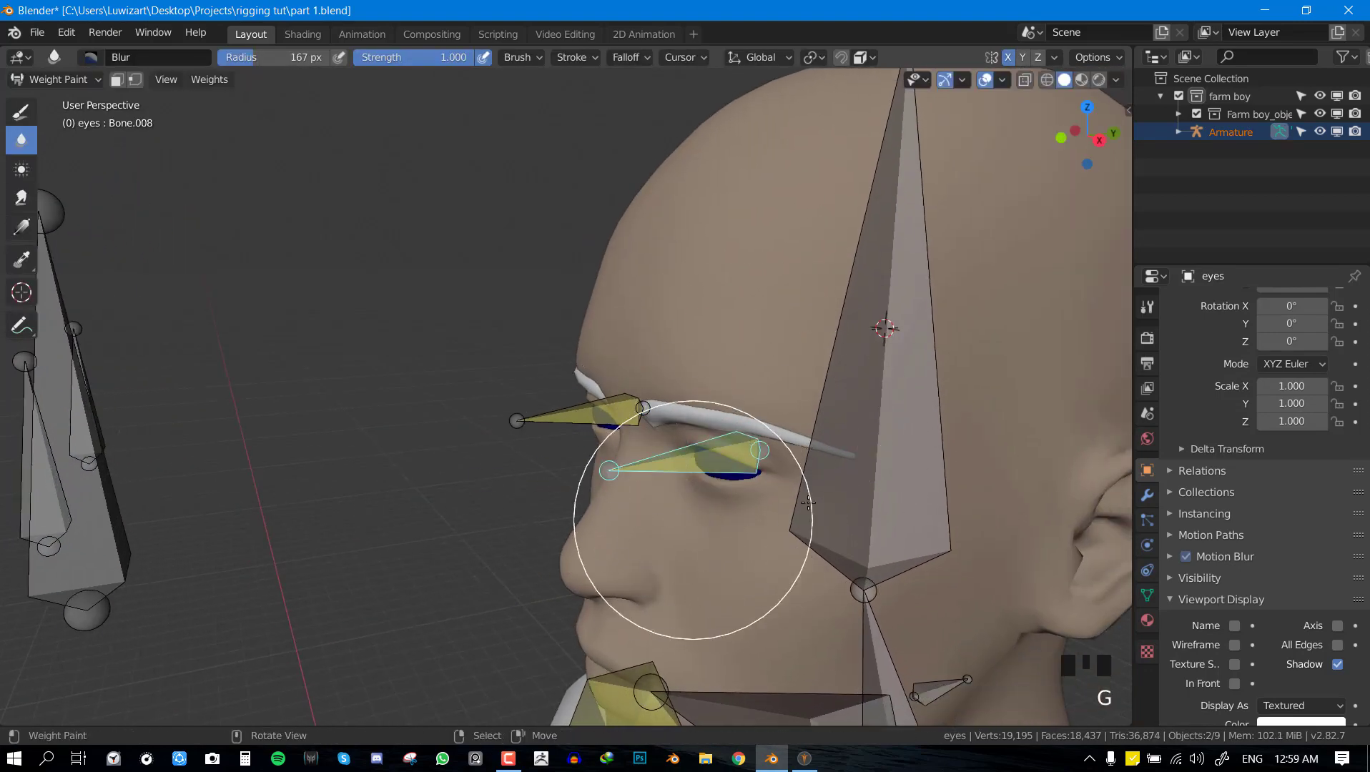
key("g")
right_click(768, 438)
Enter Edit Mode on the eyes mesh and select only the character's left eyeball vertices in wireframe front view.
key("Tab")
middle_click_drag(705, 458, 751, 460)
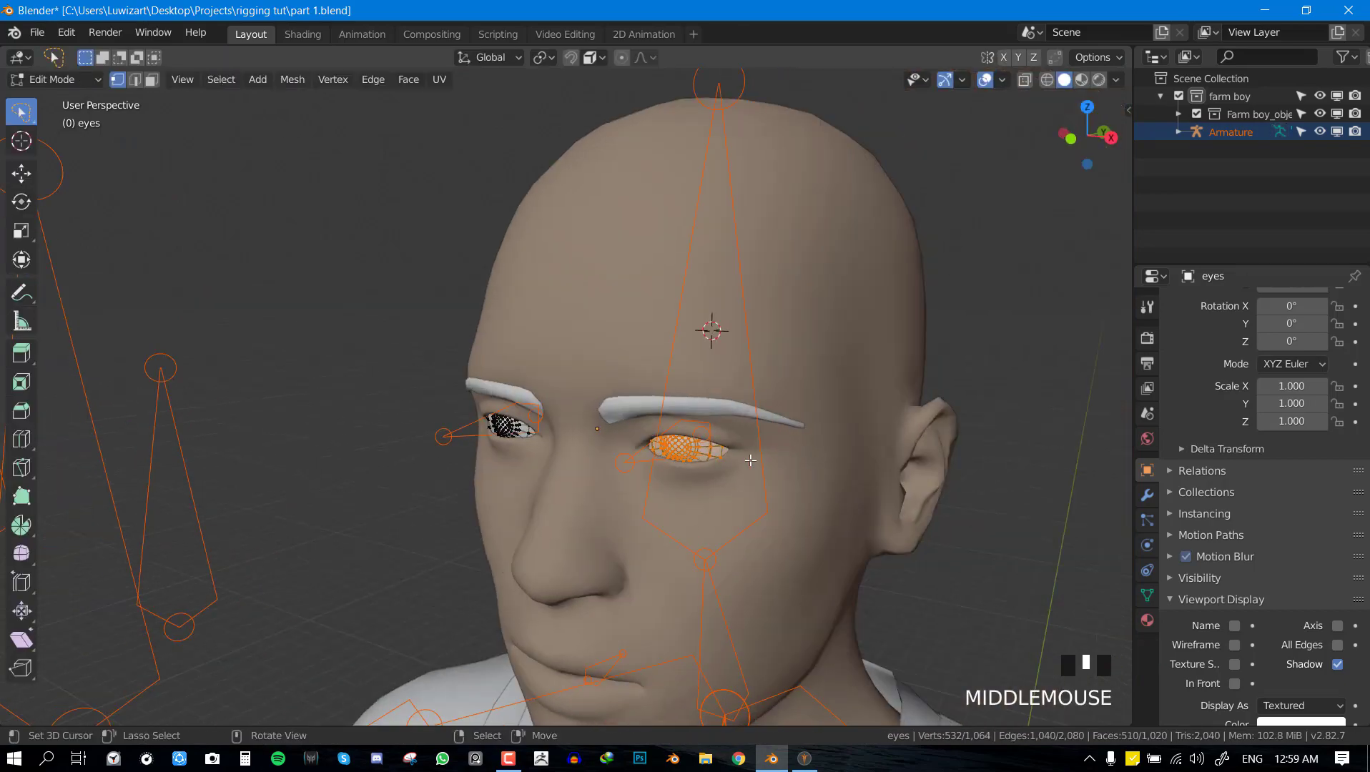
key("shift+z")
key("KP_1")
key("alt+a")
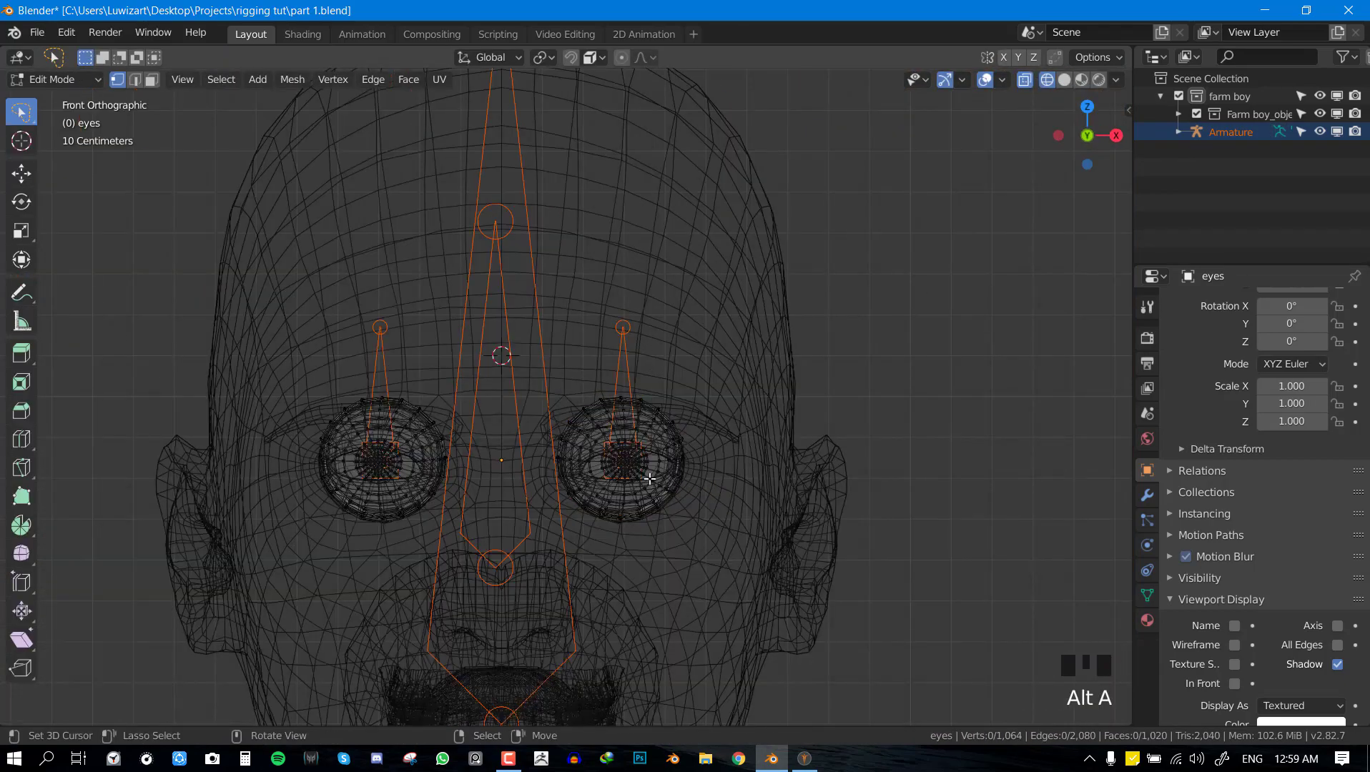
key("b")
left_click_drag(526, 306, 697, 529)
Assign the selected left eyeball vertices to the Bone.008 vertex group with a weight of 1.000.
middle_click_drag(804, 520, 896, 480)
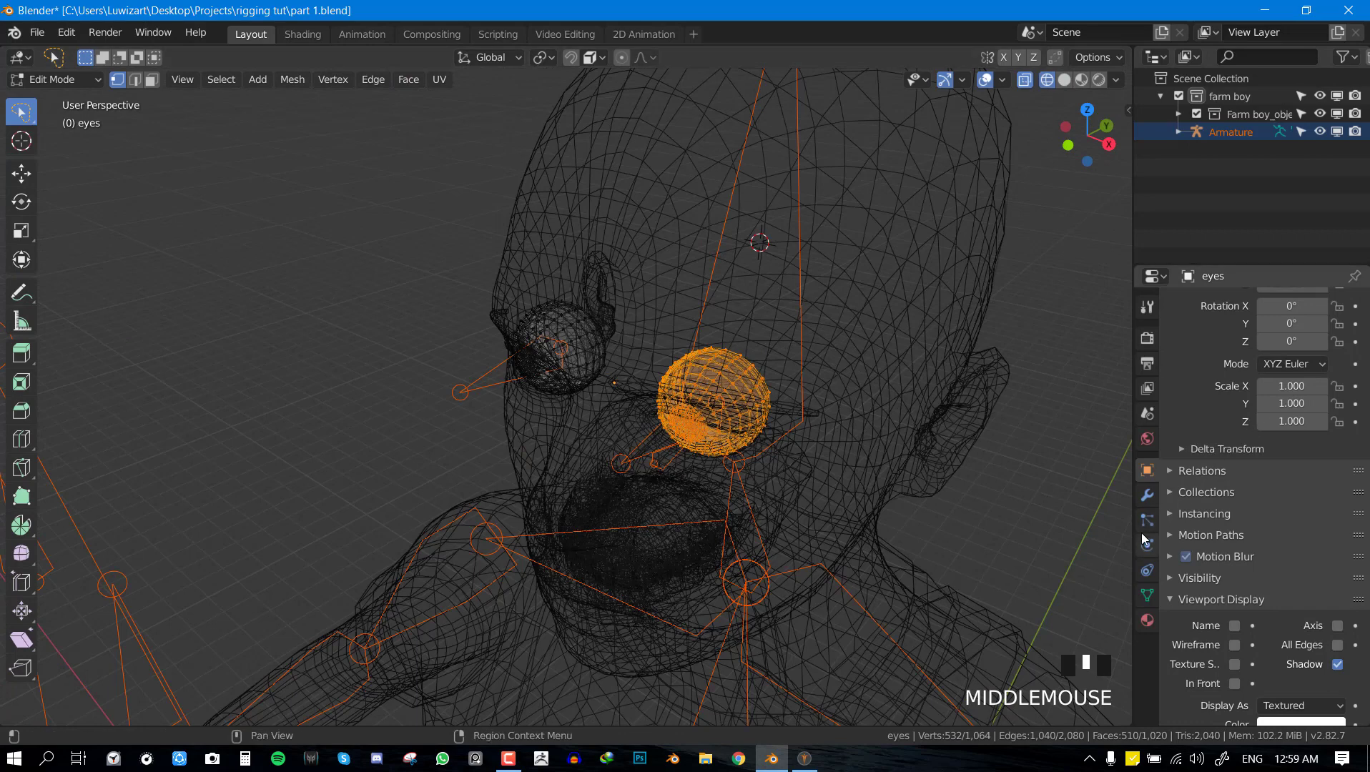
left_click(1147, 594)
double_click(1185, 470)
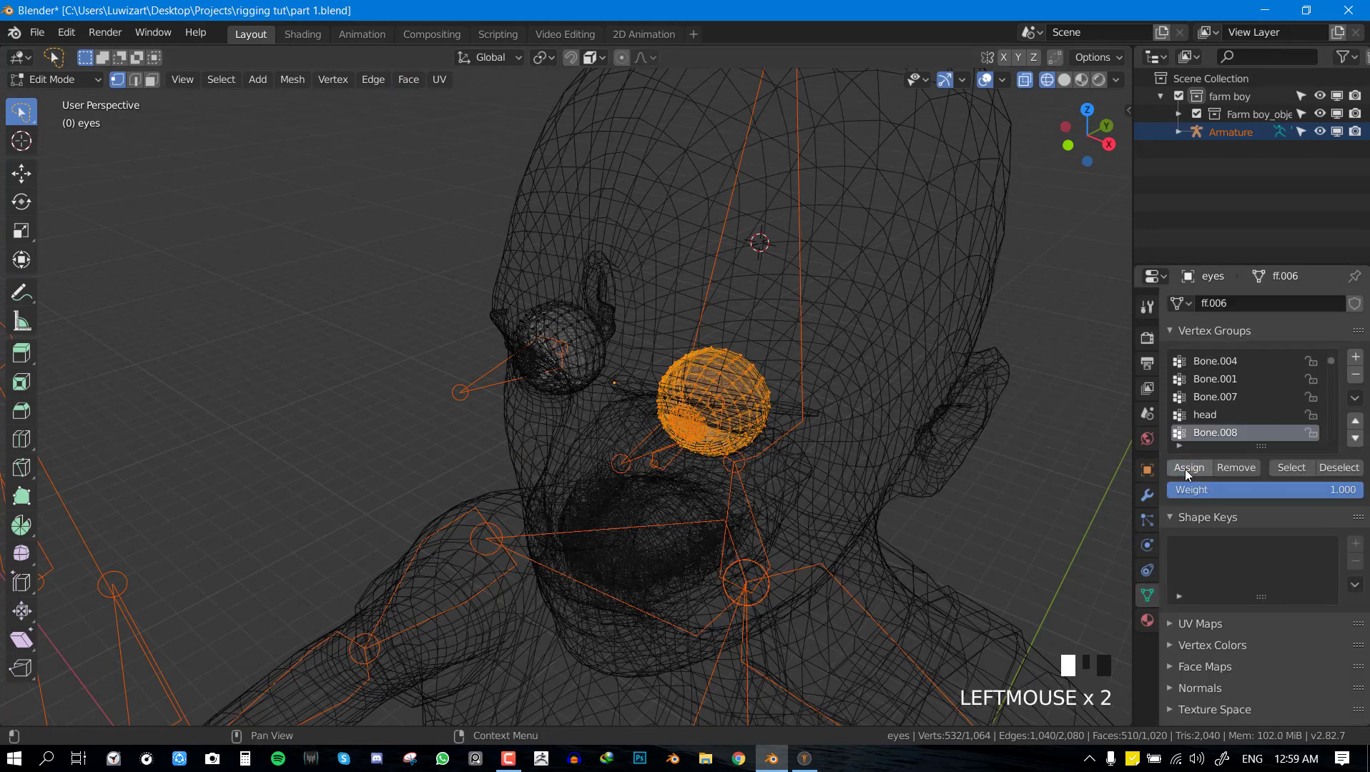
left_click(1185, 469)
Invert the selection to the character's right eyeball and assign its vertices to the Bone.078 vertex group with a weight of 1.000.
middle_click_drag(905, 434, 844, 441)
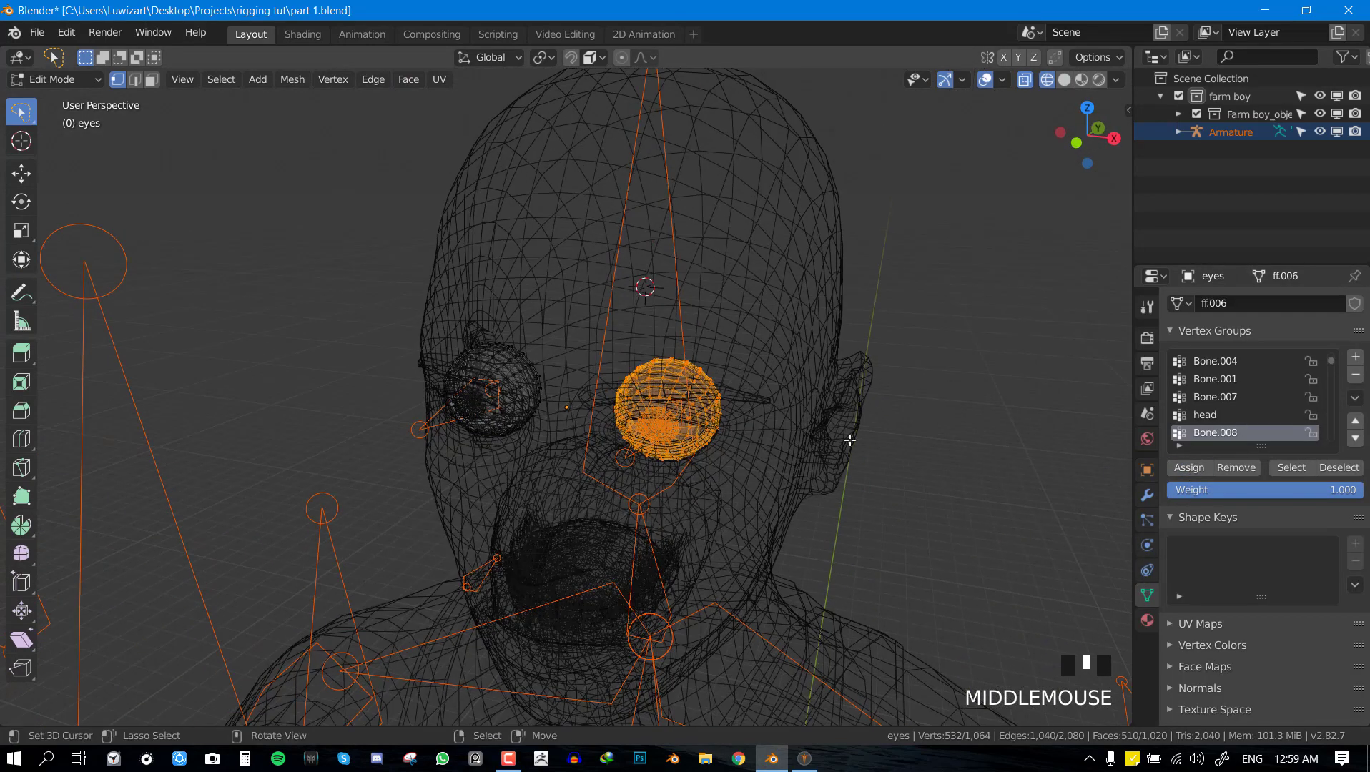
key("ctrl+i")
key("Tab")
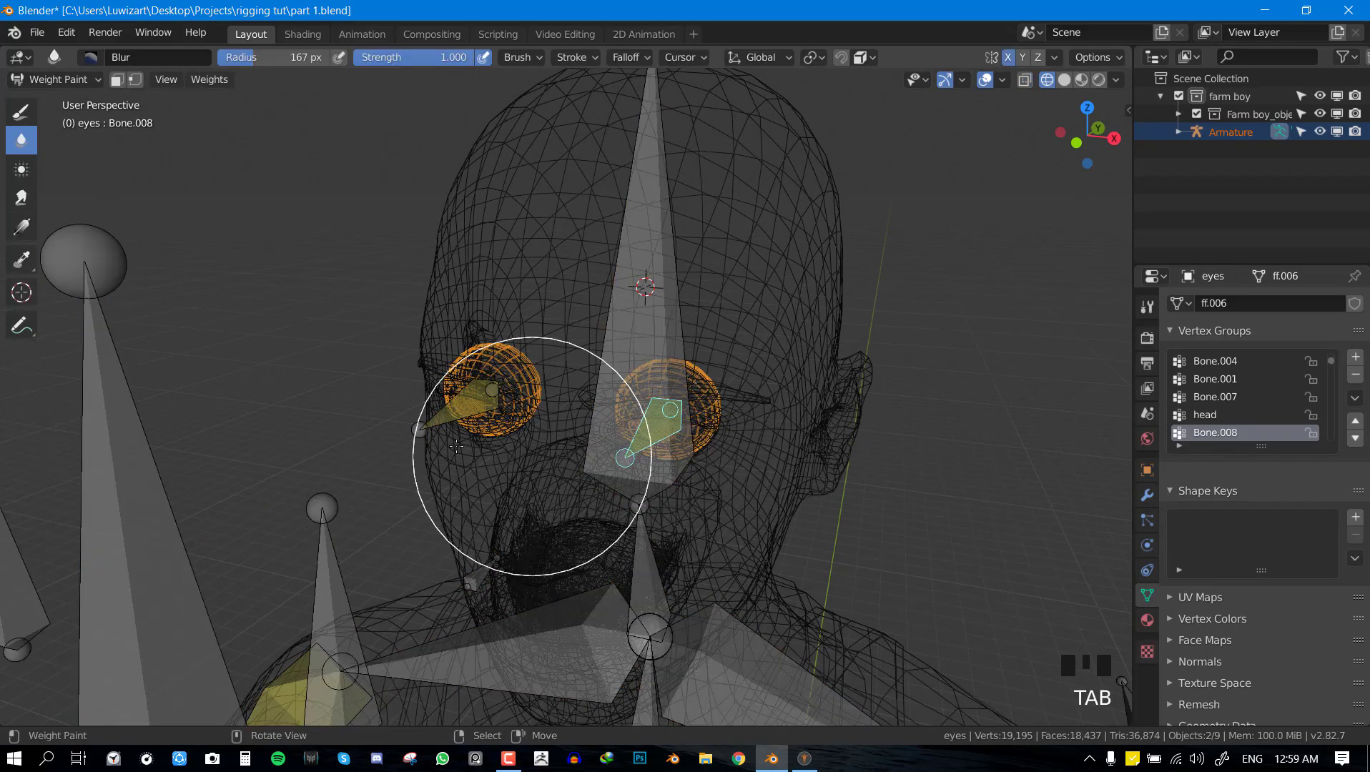
right_click(452, 420)
key("Tab")
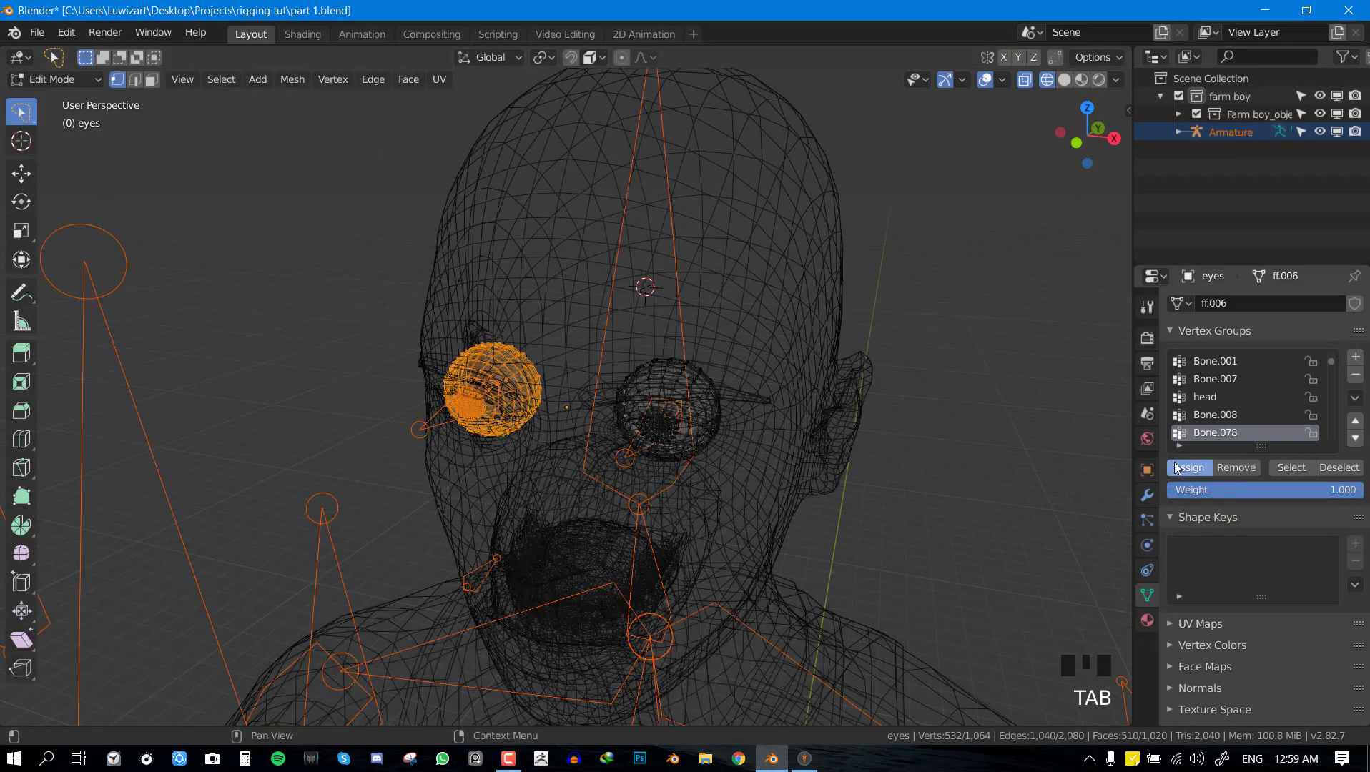
Return to Object Mode with solid shading, select the armature and enter Pose Mode.
key("Tab")
key("ctrl+Tab")
key("shift+z")
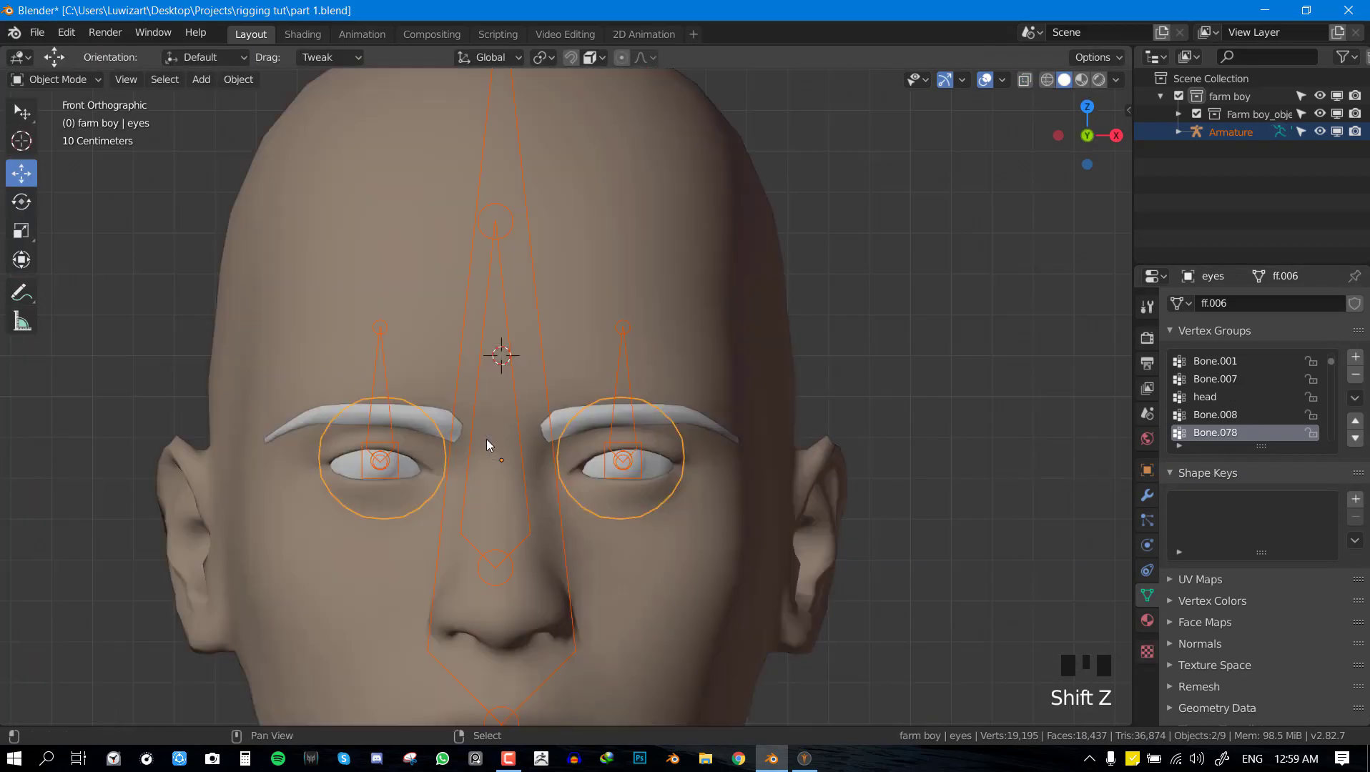
right_click(526, 490)
key("ctrl+Tab")
Test the eyeball movement by moving the large central control bone sideways, and cancel the move.
right_click(525, 490)
key("g")
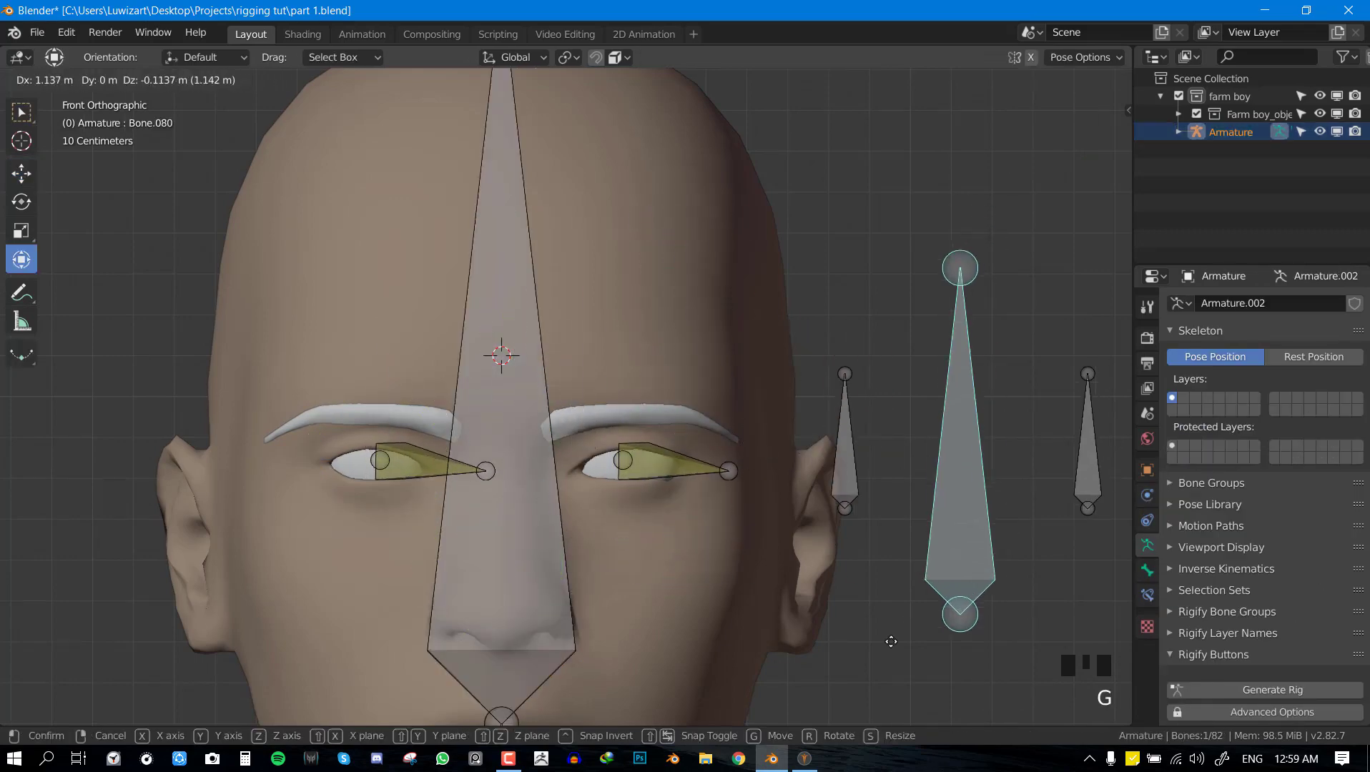
right_click(876, 492)
scroll(744, 477, "down", 3)
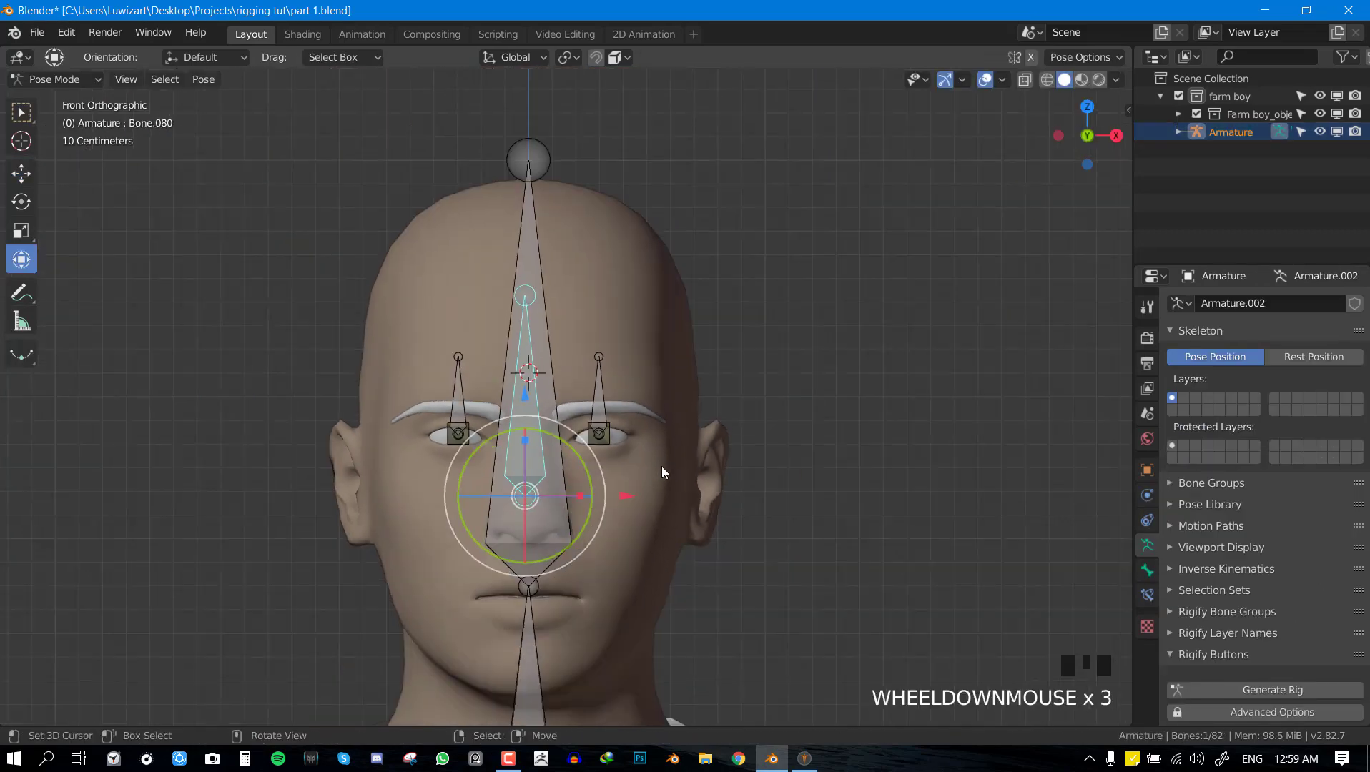
scroll(664, 476, "up", 2)
scroll(767, 424, "up", 1)
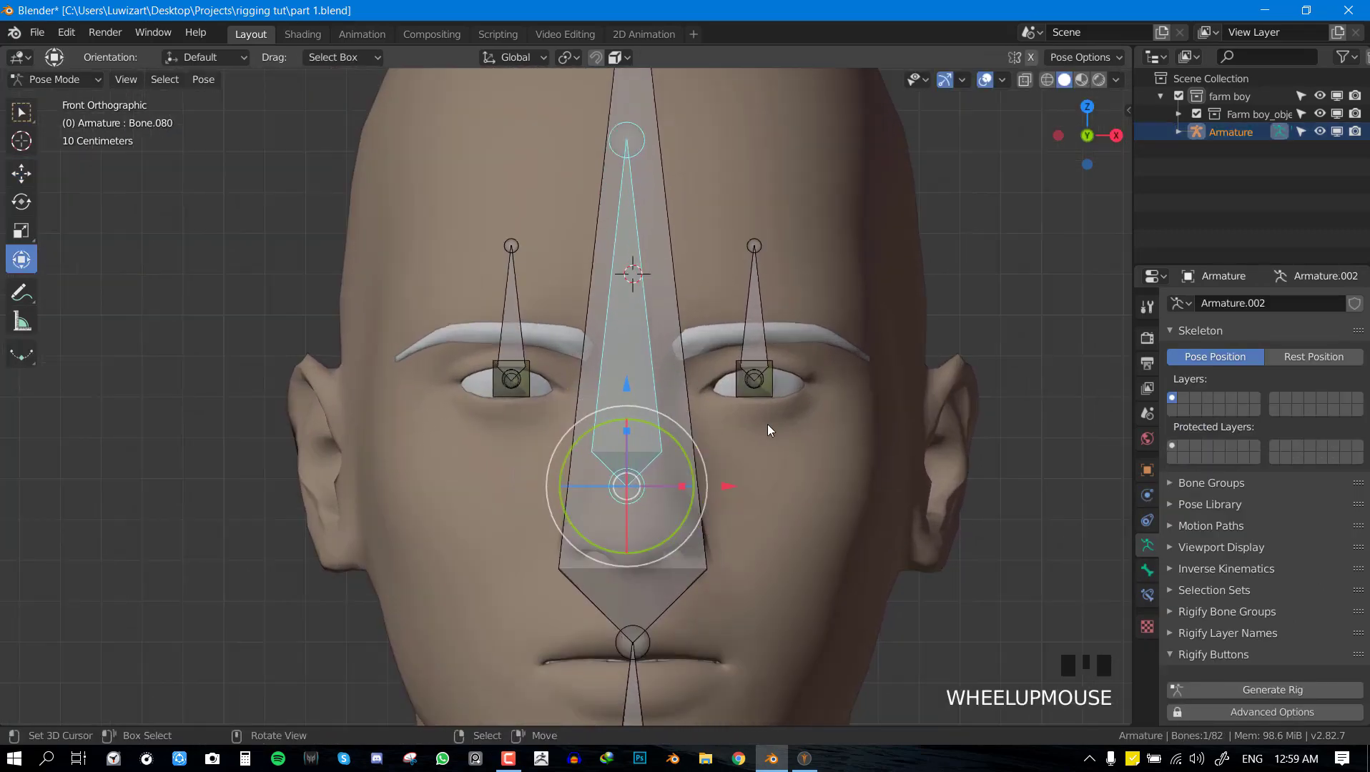
Hide the head bone and the two small eye target bones in Pose Mode.
right_click(687, 351)
scroll(687, 349, "down", 1)
key("h")
right_click(720, 323)
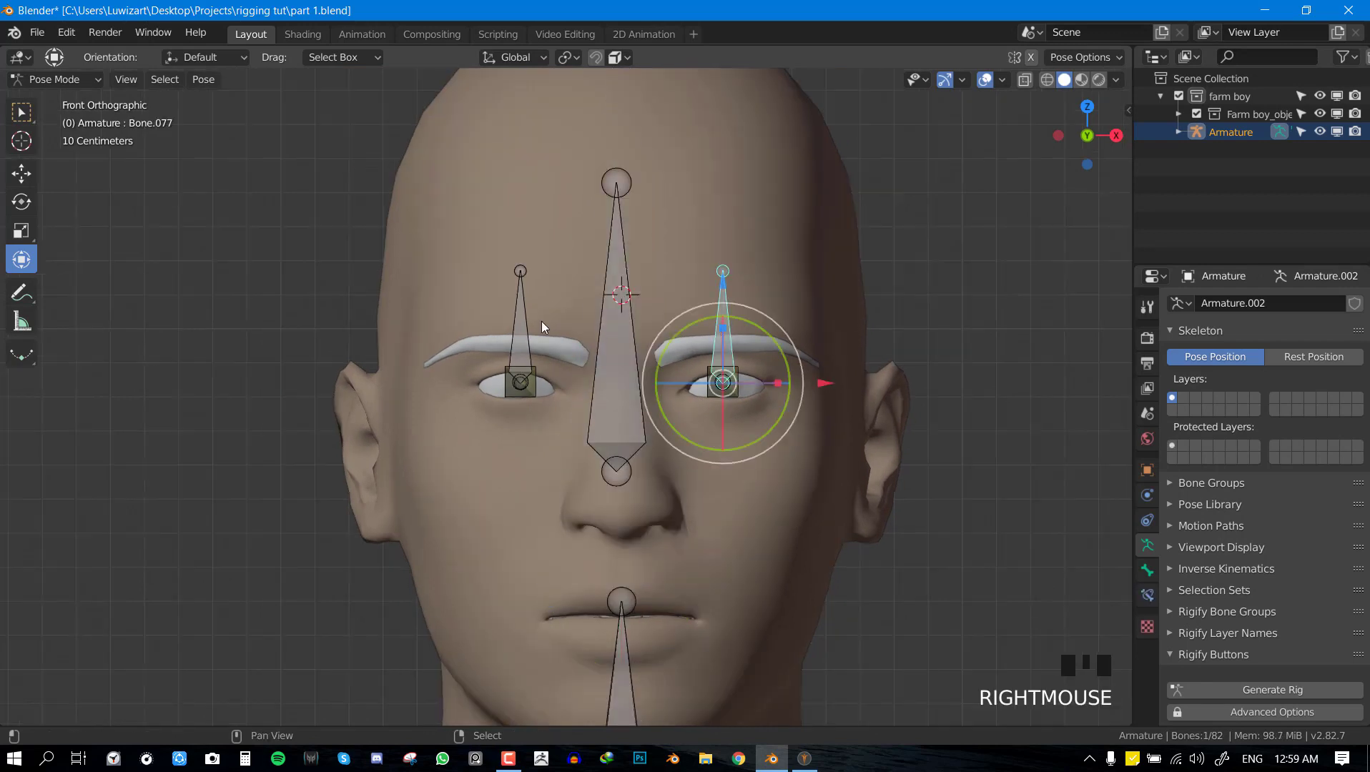
right_click(512, 320, "shift")
key("h")
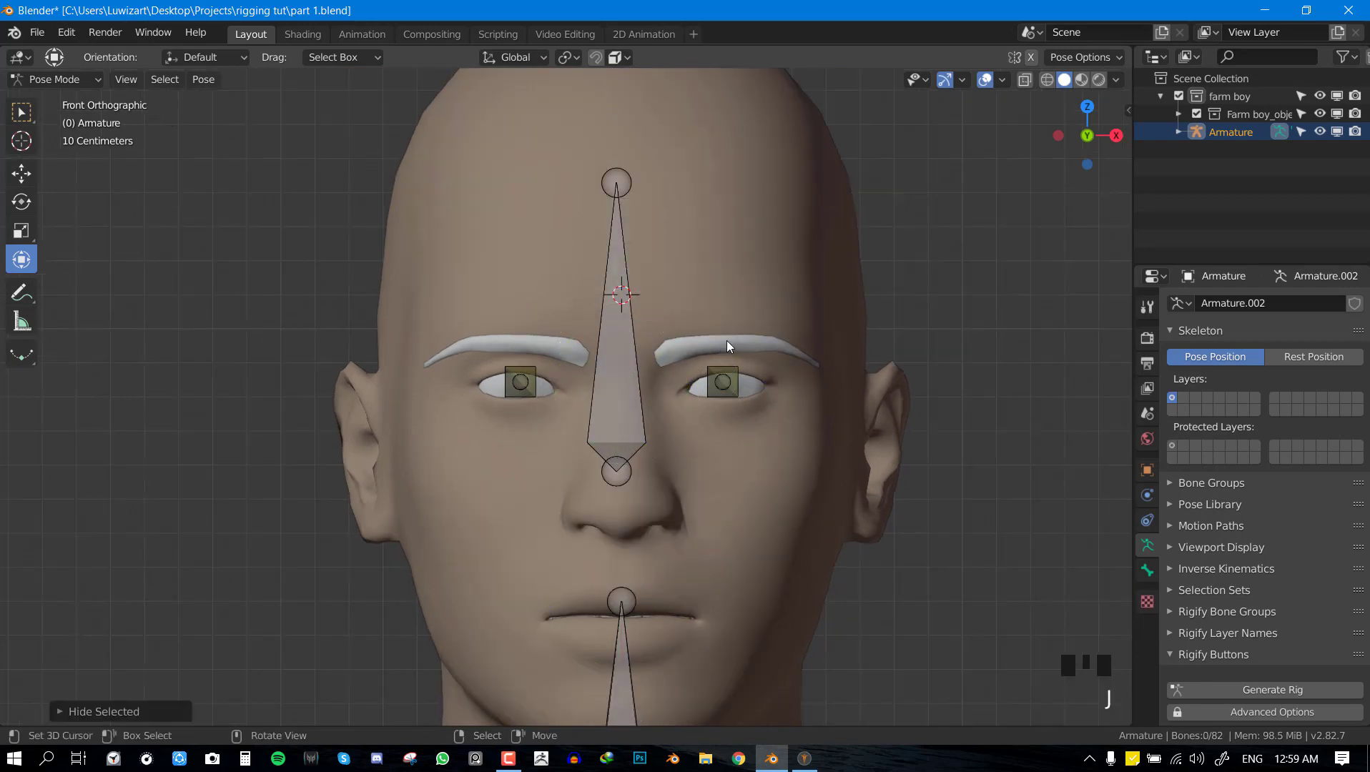
Move the large central eye control bone toward the character's right side to turn both eyes.
right_click(633, 344)
scroll(742, 338, "up", 2)
key("g")
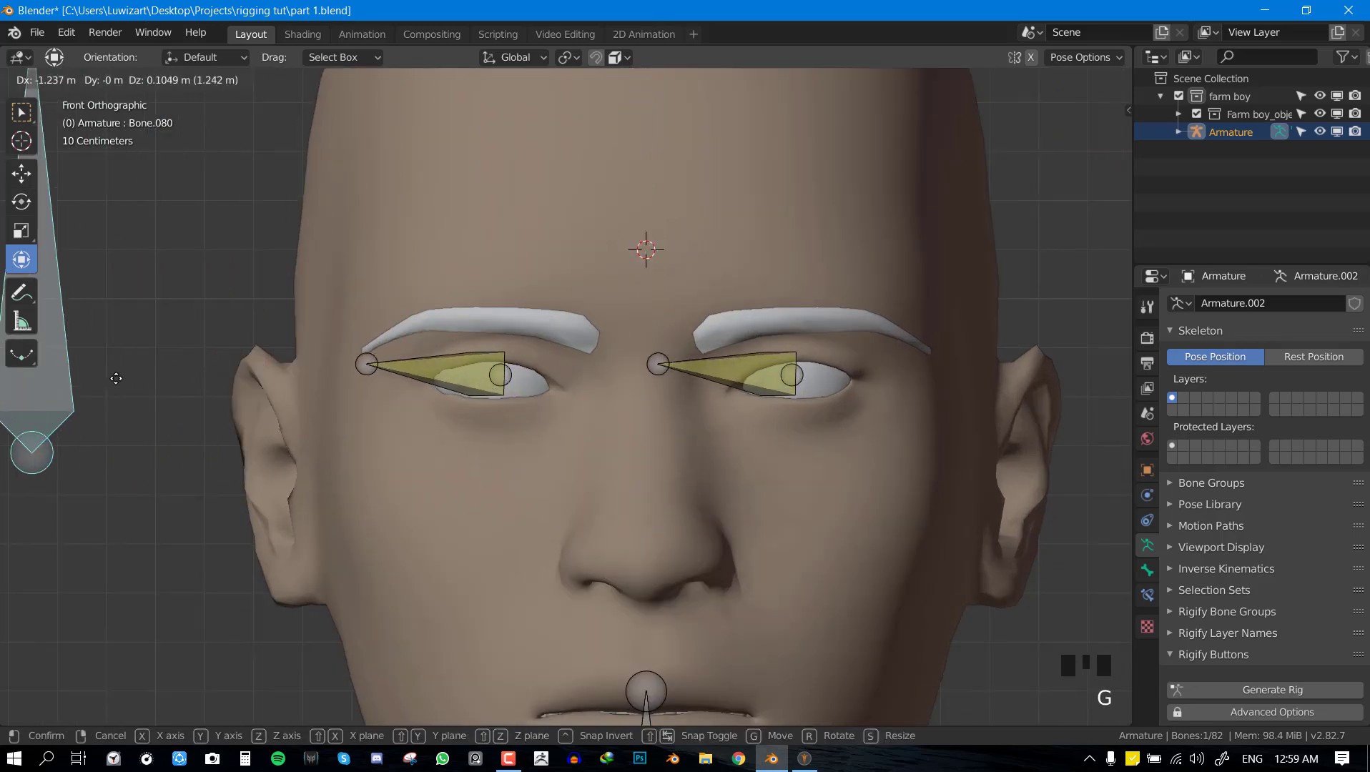
left_click(912, 429)
middle_click_drag(535, 430, 814, 410)
Select the eye bone on the character's right side and enter Edit Mode in the side view.
key("alt+a")
right_click(495, 401)
scroll(809, 465, "down", 3)
middle_click_drag(810, 465, 980, 446)
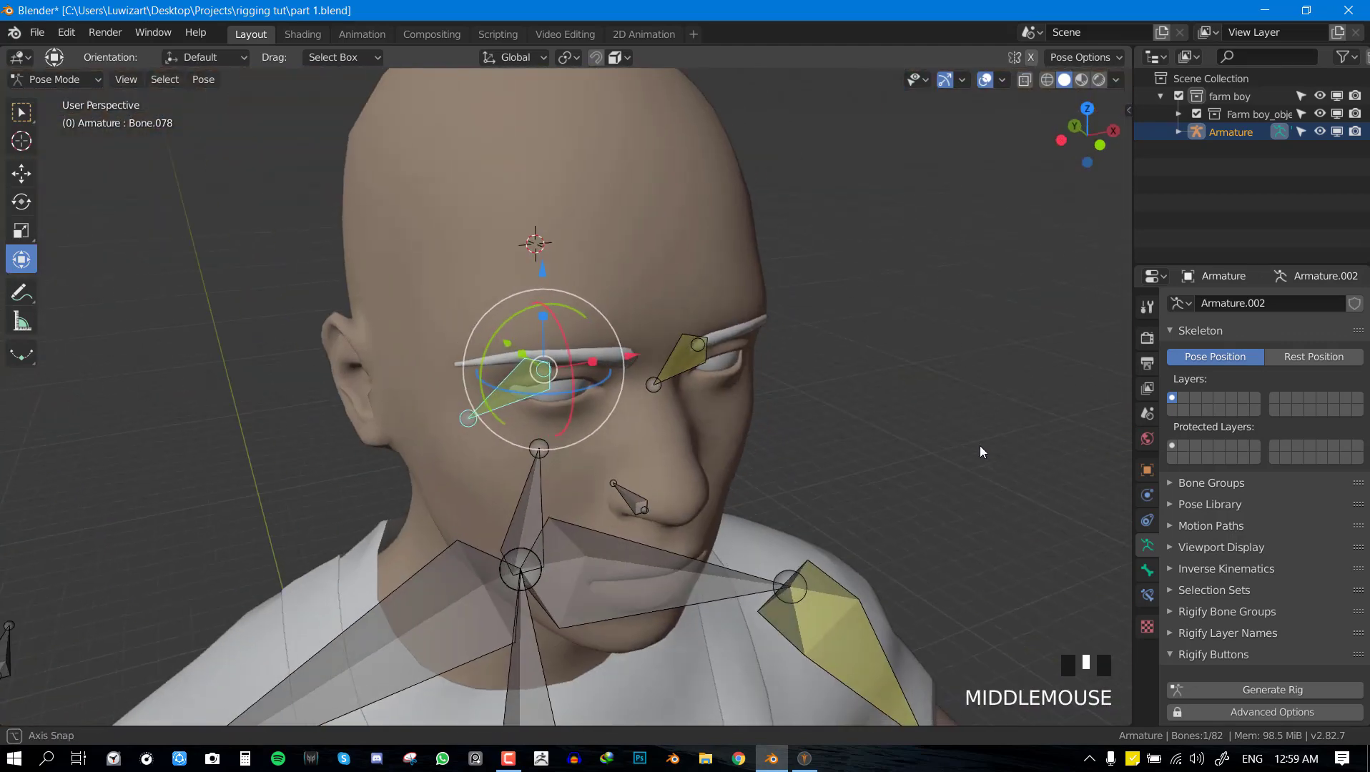
key("KP_3")
key("Tab")
key("Tab")
key("Tab")
key("Tab")
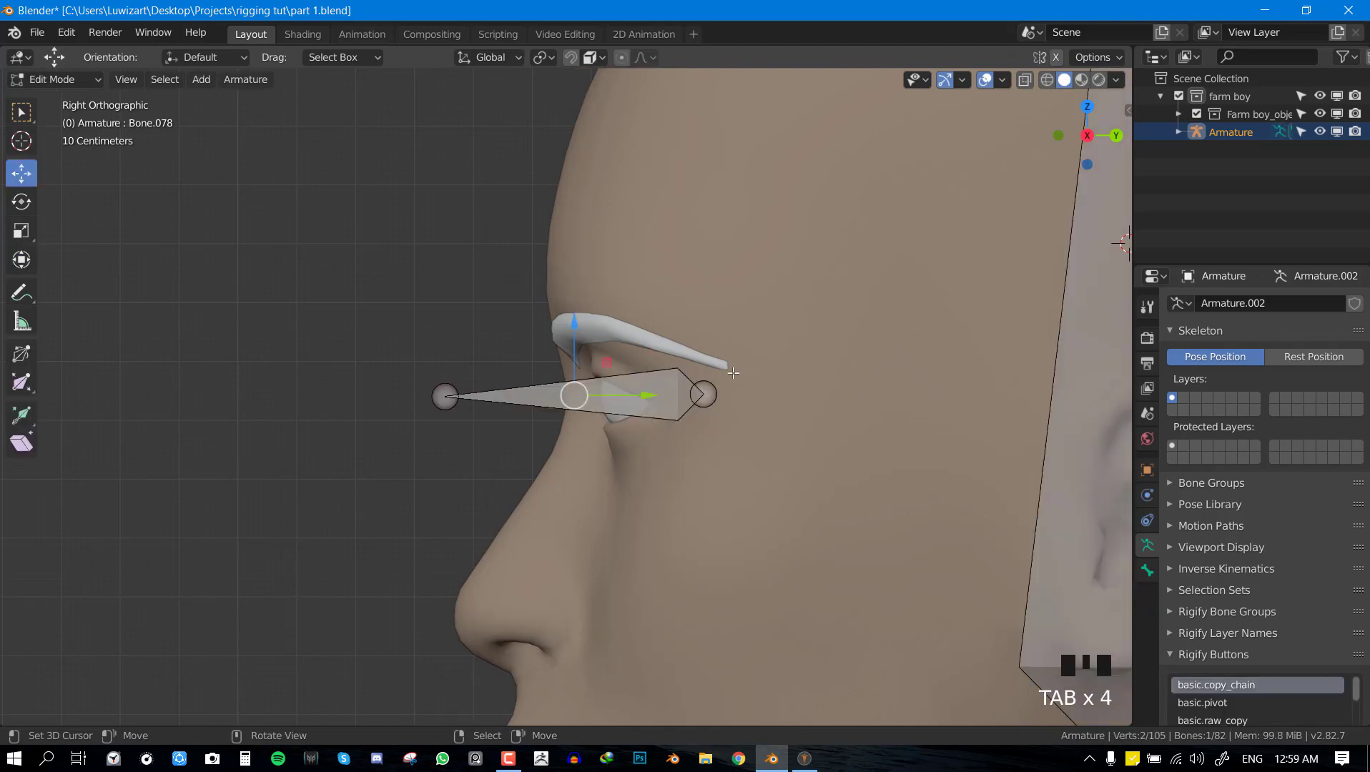
Clear the selection and select the rear joints of both eye bones.
key("alt+a")
middle_click_drag(721, 386, 664, 387)
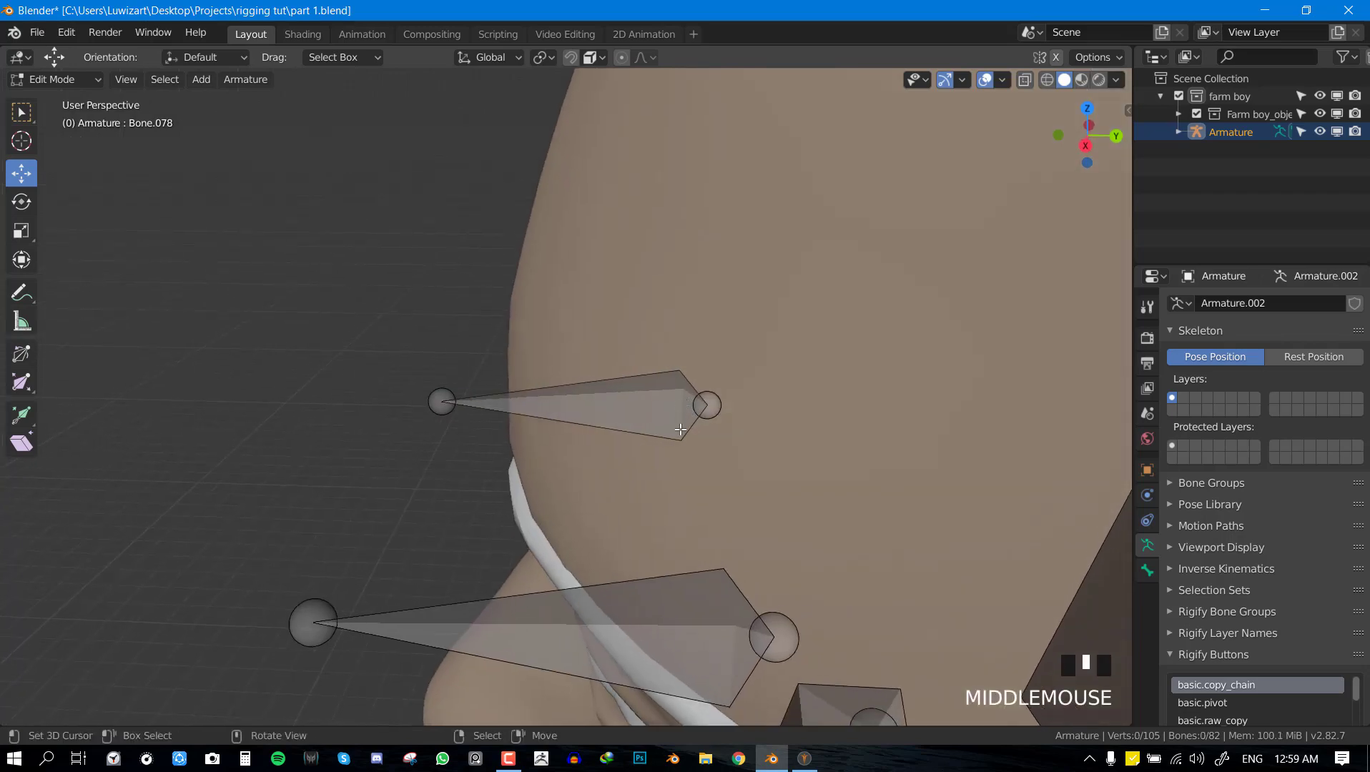
scroll(663, 386, "down", 2)
left_click(685, 527)
key("KP_3")
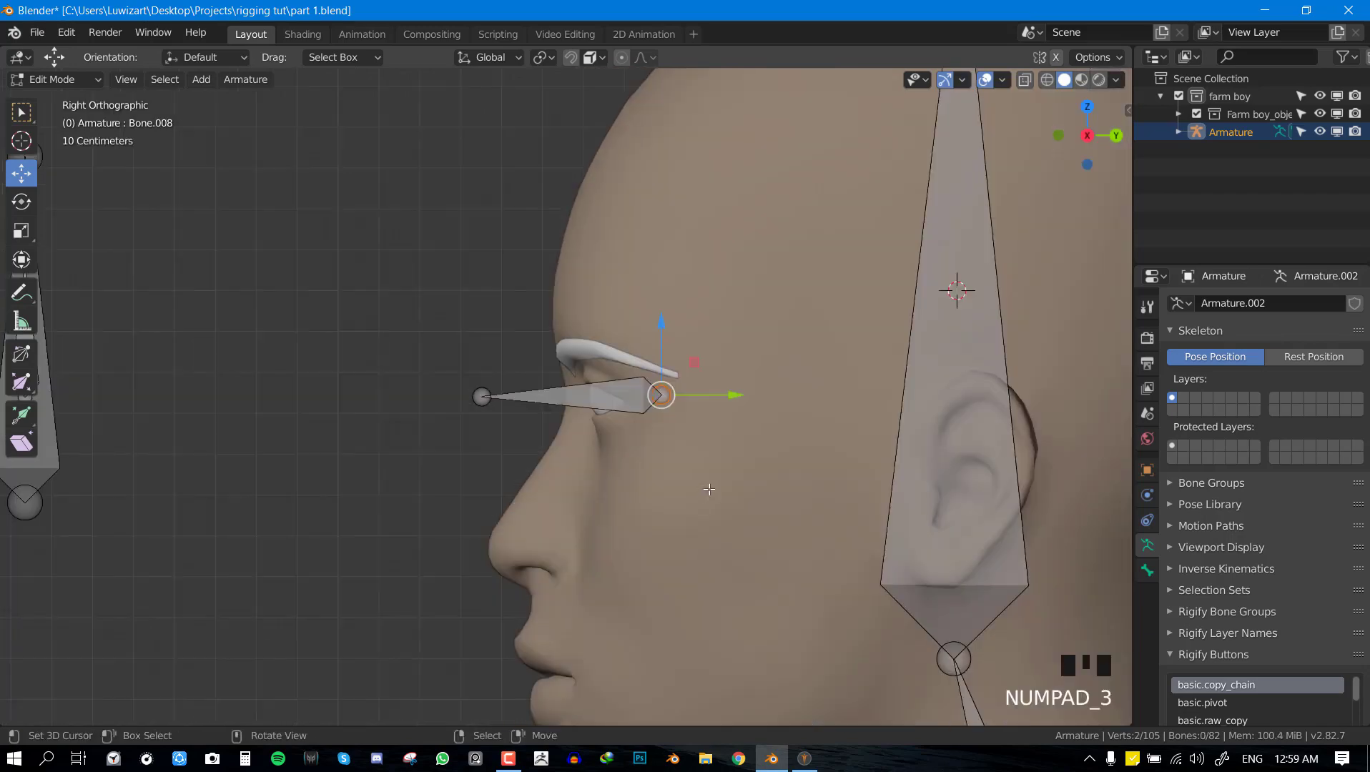
Nudge the rear joints of both eye bones slightly forward along the Y axis, checking the turned eyes in Pose Mode.
key("alt")
middle_click_drag(714, 411, 790, 419)
key("Tab")
key("Tab")
left_click_drag(789, 420, 770, 424)
key("Tab")
middle_click_drag(556, 456, 679, 406)
key("Tab")
left_click_drag(775, 422, 769, 424)
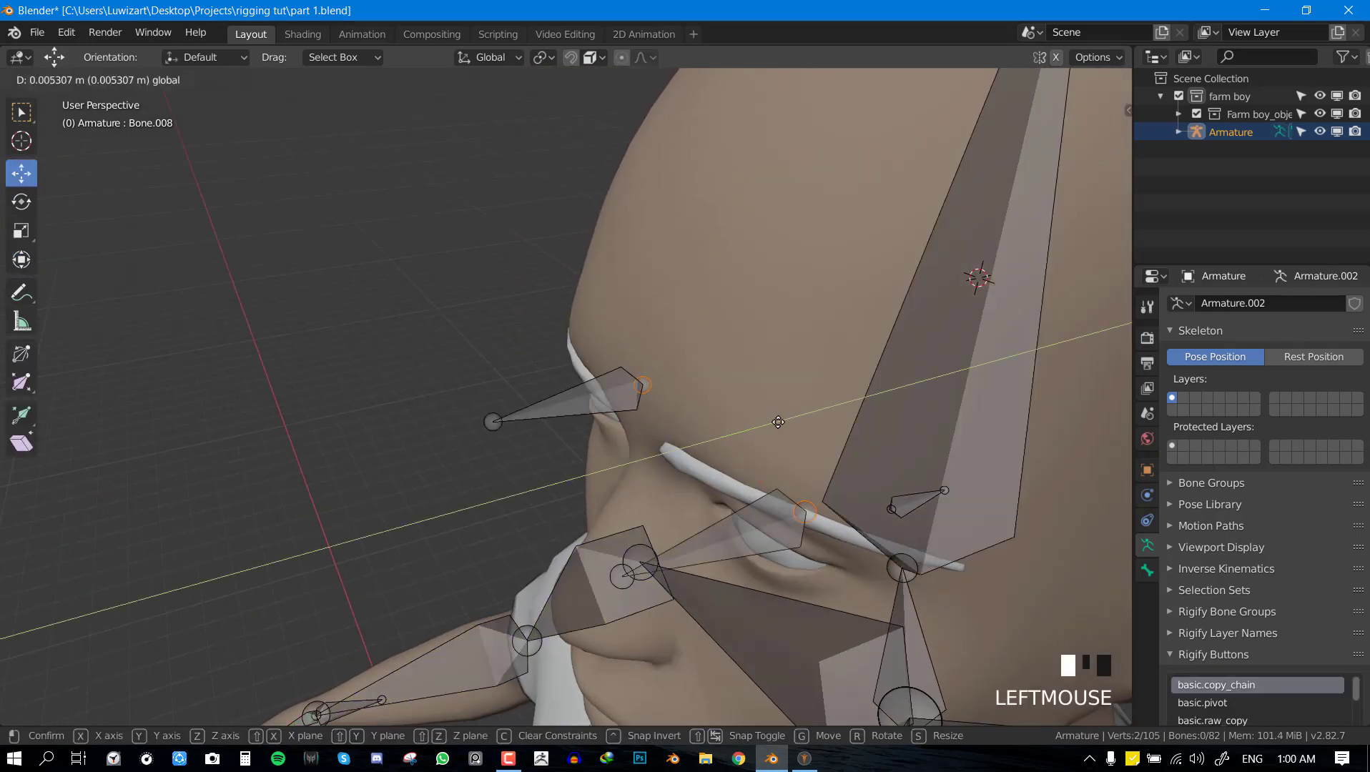
key("Tab")
middle_click_drag(724, 446, 856, 408)
key("KP_1")
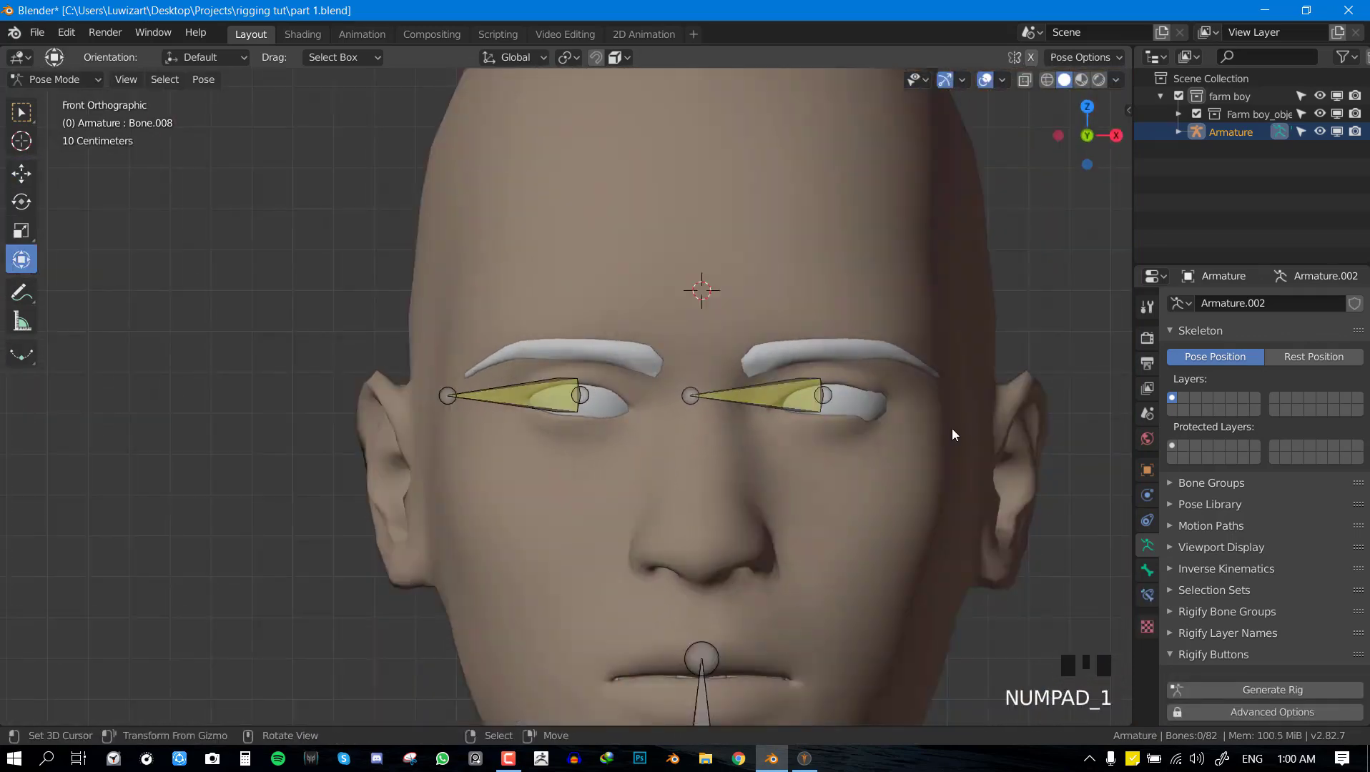
Move both rear eye-bone joints farther forward along the Y axis and check the effect in Pose Mode.
middle_click_drag(952, 428, 788, 437)
key("Tab")
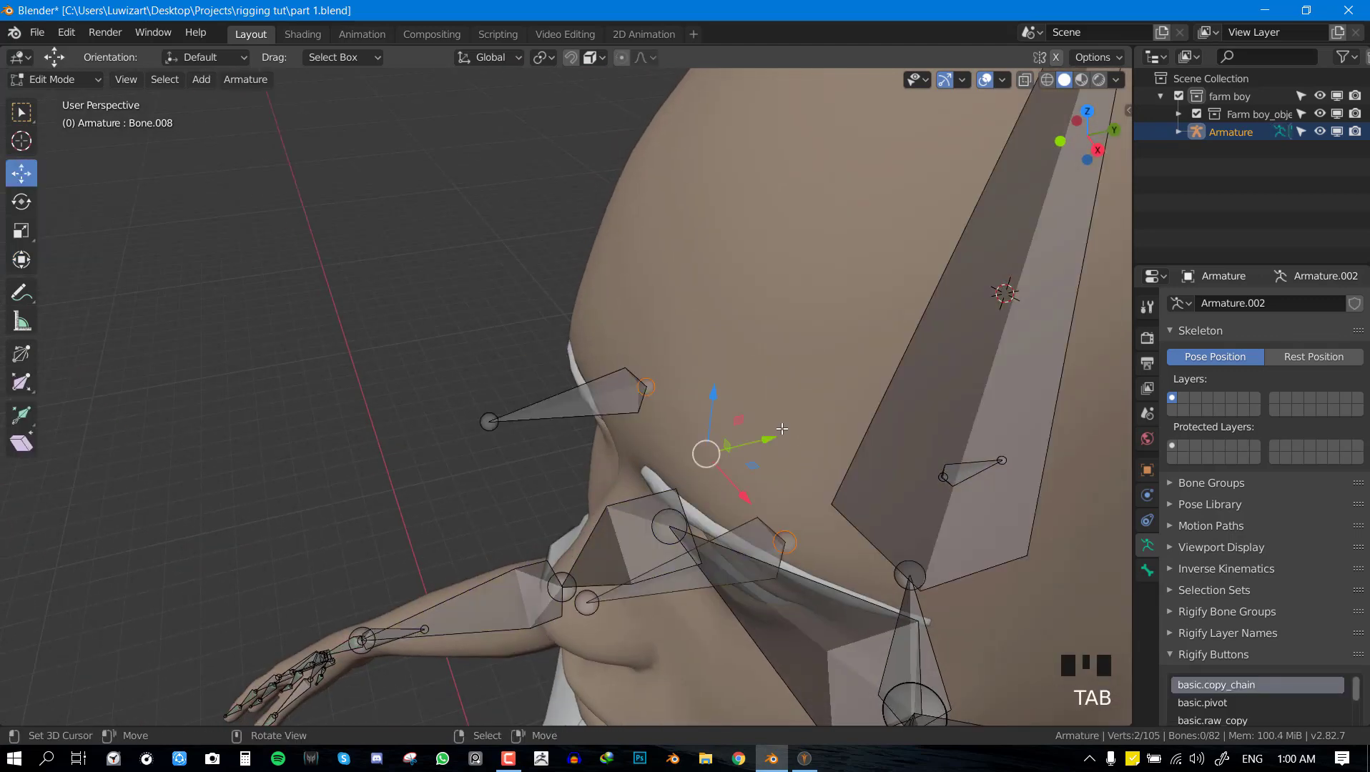
left_click_drag(778, 427, 754, 443)
key("Tab")
middle_click_drag(755, 443, 721, 450)
Shift the rear joints of both eye bones back along the Y axis in small corrections, checking the eyeballs in Pose Mode.
key("Tab")
left_click_drag(765, 436, 839, 421)
key("Tab")
mouse_move(619, 494)
middle_mouse_down()
mouse_move(688, 472)
mouse_move(620, 486)
middle_mouse_up()
key("Tab")
left_click_drag(808, 420, 828, 415)
key("Tab")
middle_click_drag(828, 415, 796, 419)
key("Tab")
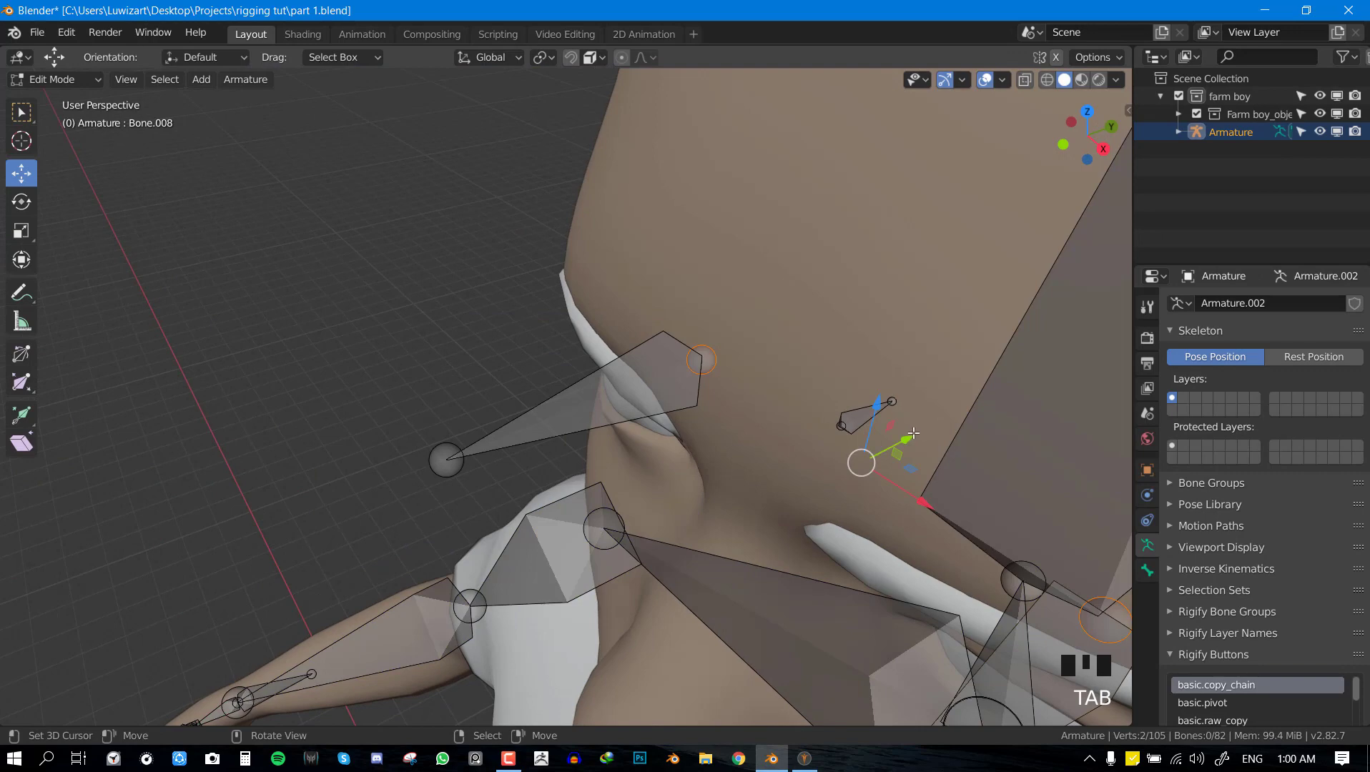
left_click(914, 434)
key("Tab")
middle_click_drag(913, 433, 872, 422)
scroll(903, 382, "down", 3)
left_click(762, 437)
key("KP_1")
scroll(591, 406, "down", 3)
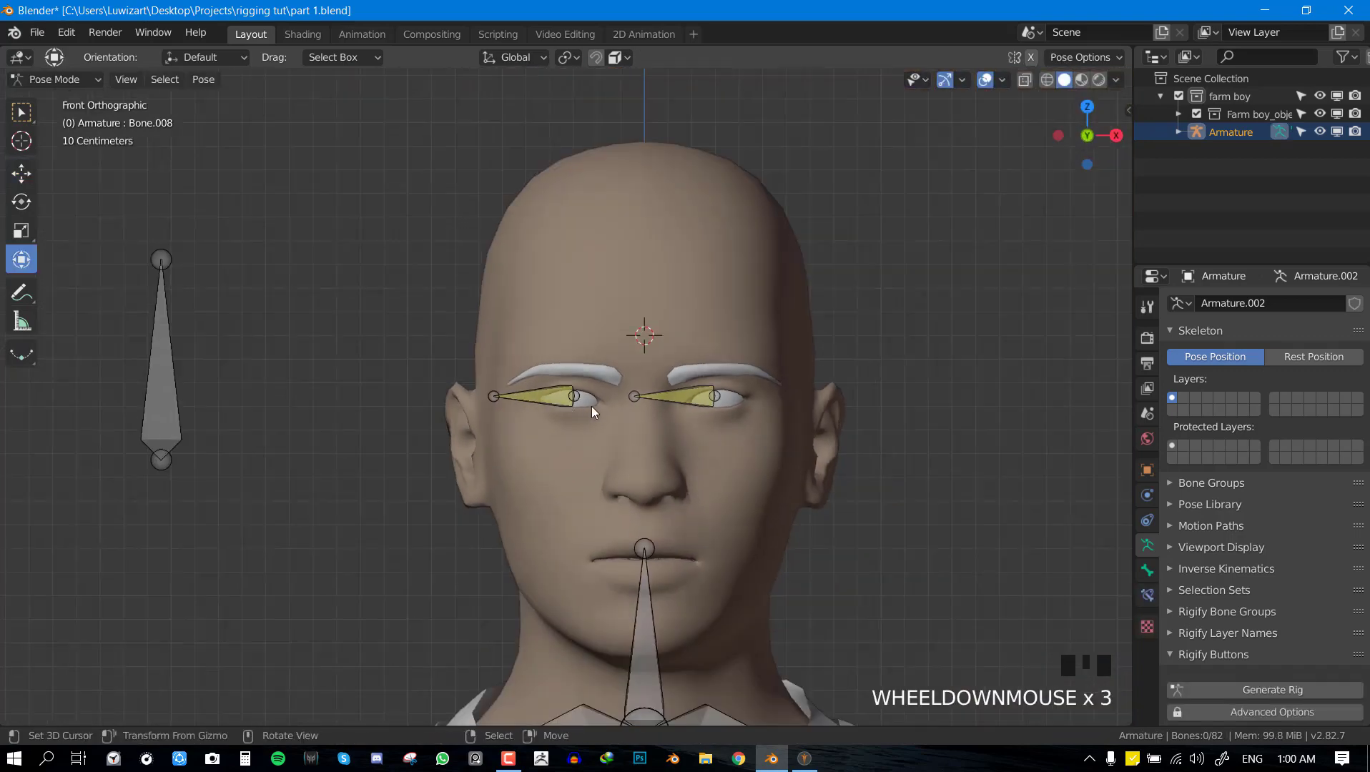
Clear the location of all pose bones, and test the central eye control with a move that is cancelled.
key("a")
key("alt+g")
scroll(632, 393, "up", 1)
left_click(631, 392)
key("g")
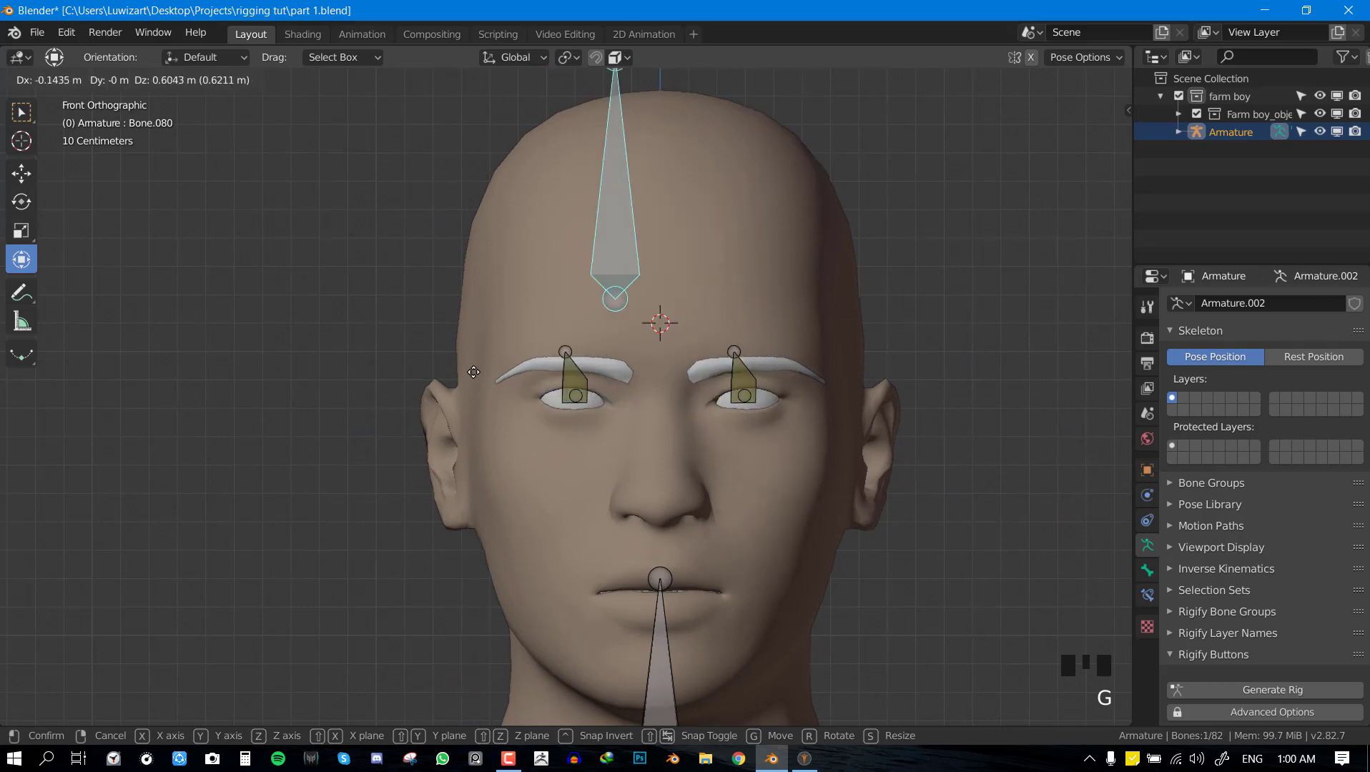
key("Escape")
Save the file and check the reset eyes from the side and front.
scroll(859, 428, "up", 3)
middle_click_drag(859, 428, 733, 371, "shift")
scroll(733, 371, "down", 3)
key("ctrl+s")
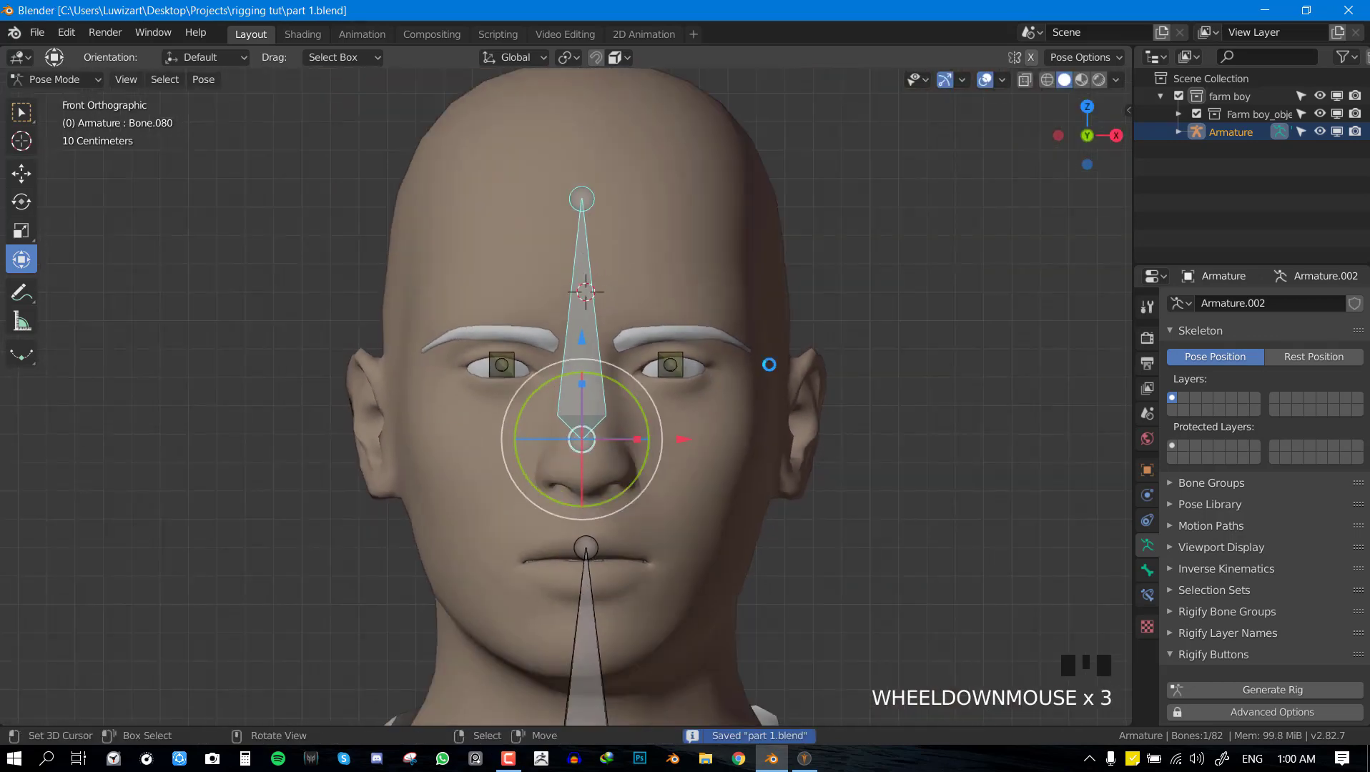
key("KP_3")
key("KP_1")
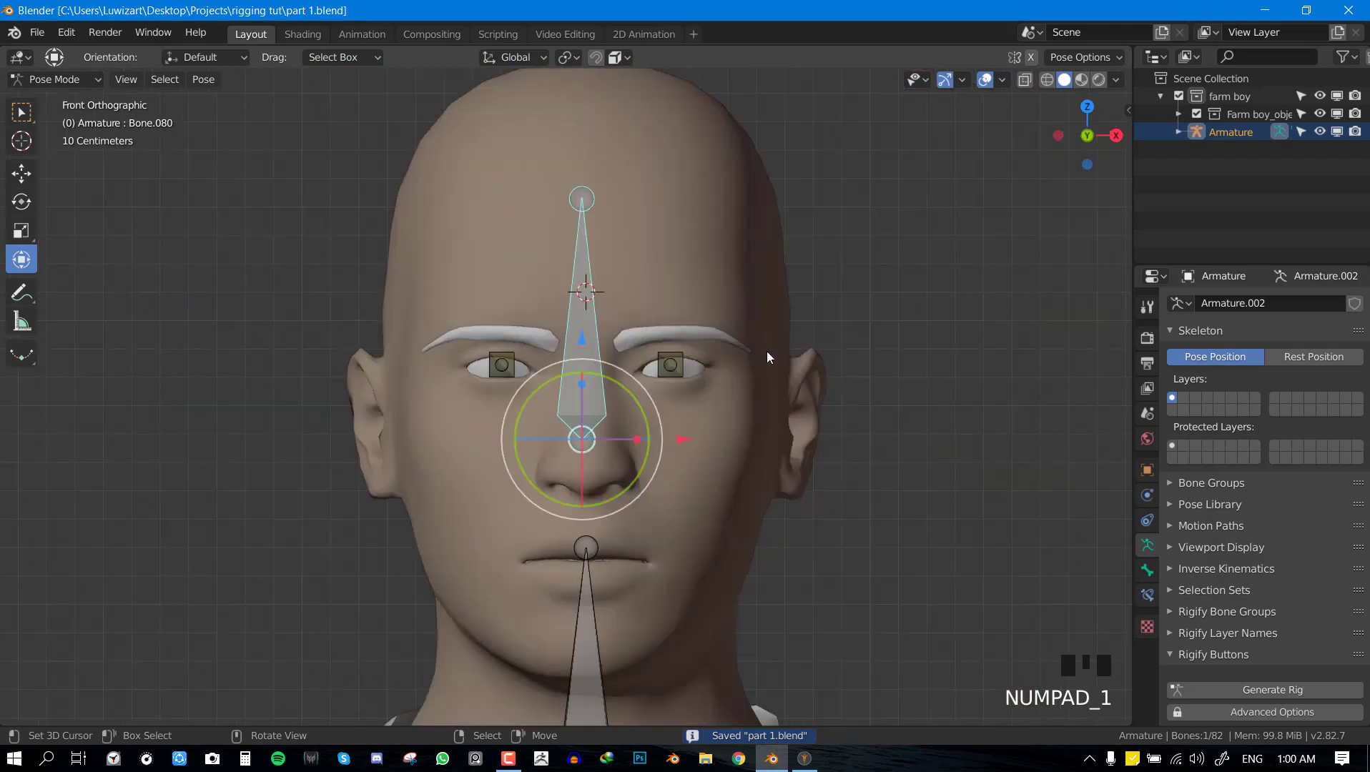
Return the armature to Object Mode and check both eyes up close.
scroll(766, 351, "up", 3)
key("ctrl+Tab")
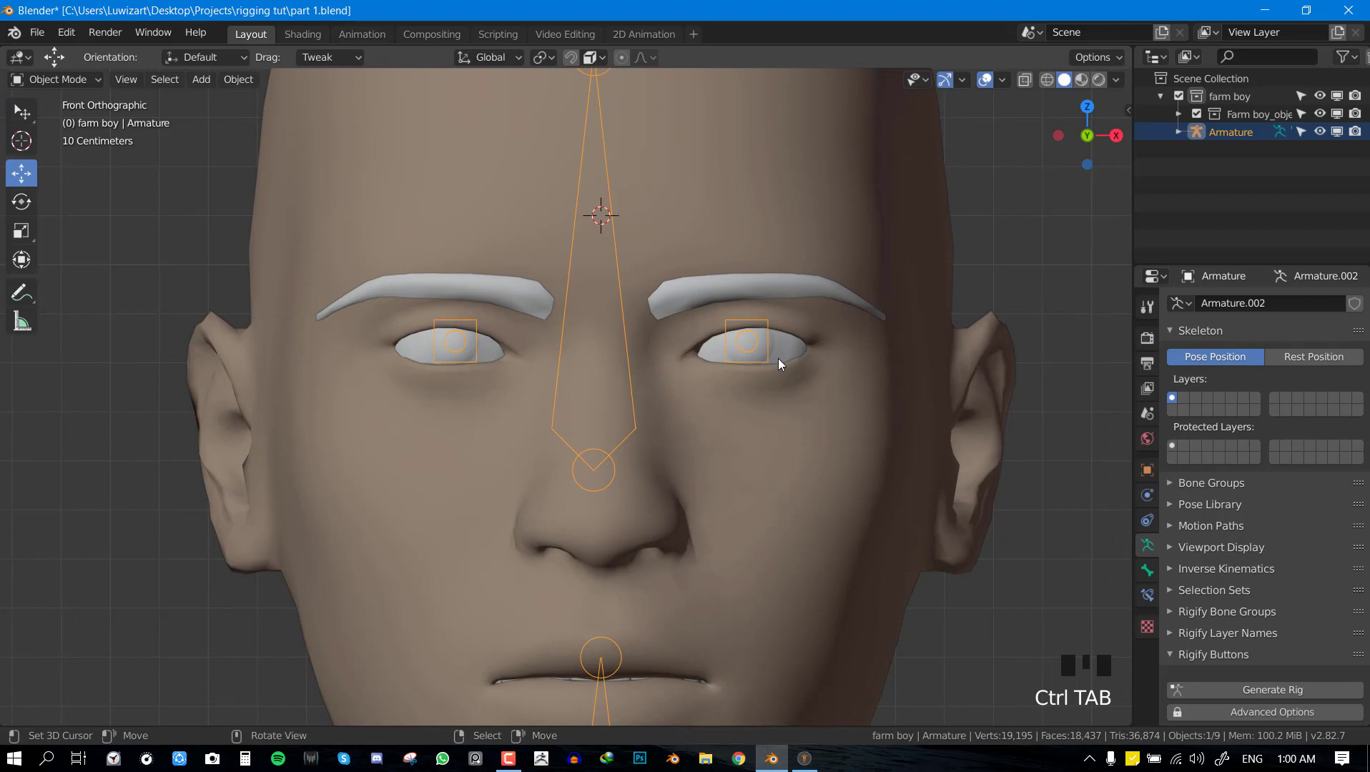
scroll(775, 359, "down", 4)
mouse_move(756, 367)
middle_mouse_down()
mouse_move(653, 395)
mouse_move(741, 371)
middle_mouse_up()
scroll(665, 375, "up", 1)
scroll(683, 384, "up", 2)
middle_click_drag(821, 387, 765, 367, "shift")
Select the armature, add the body mesh to the selection and enter Weight Paint mode.
right_click(891, 376)
middle_click_drag(889, 373, 570, 343)
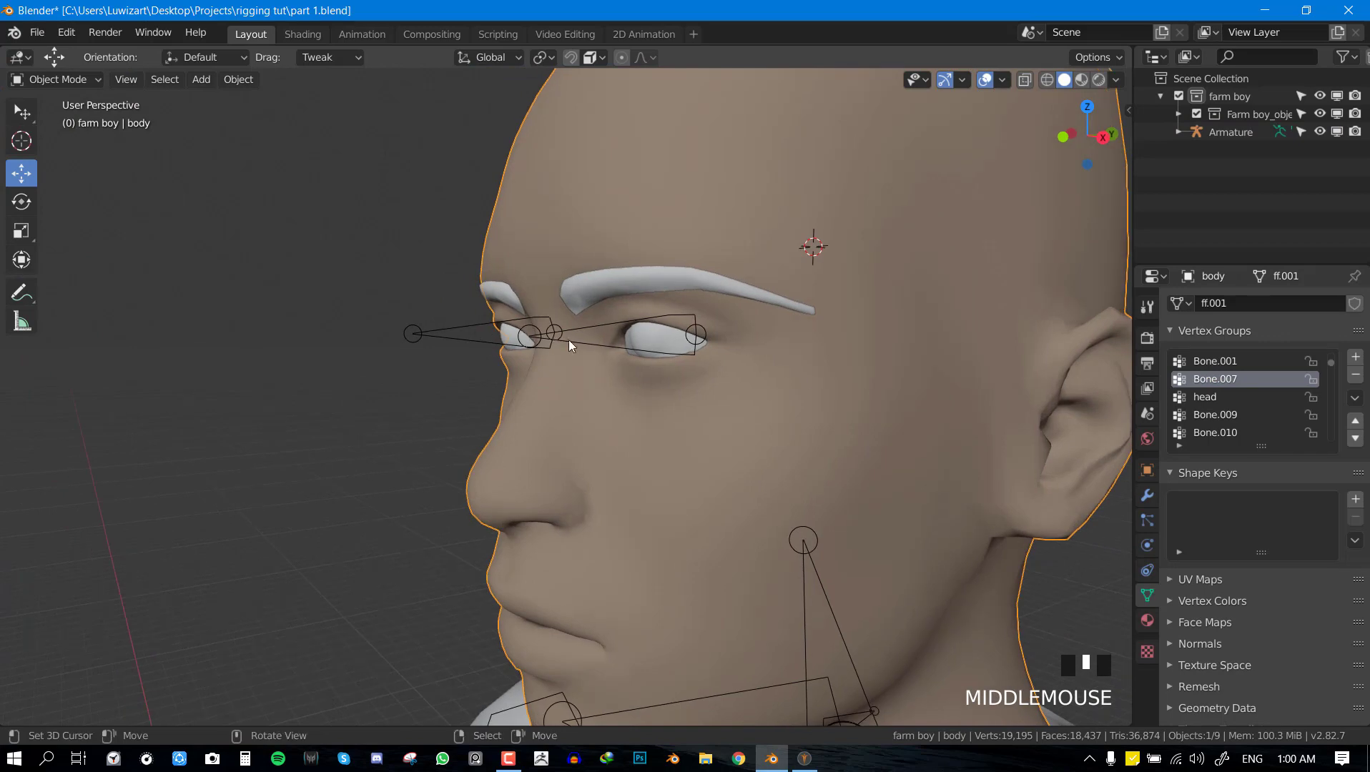
right_click(456, 332)
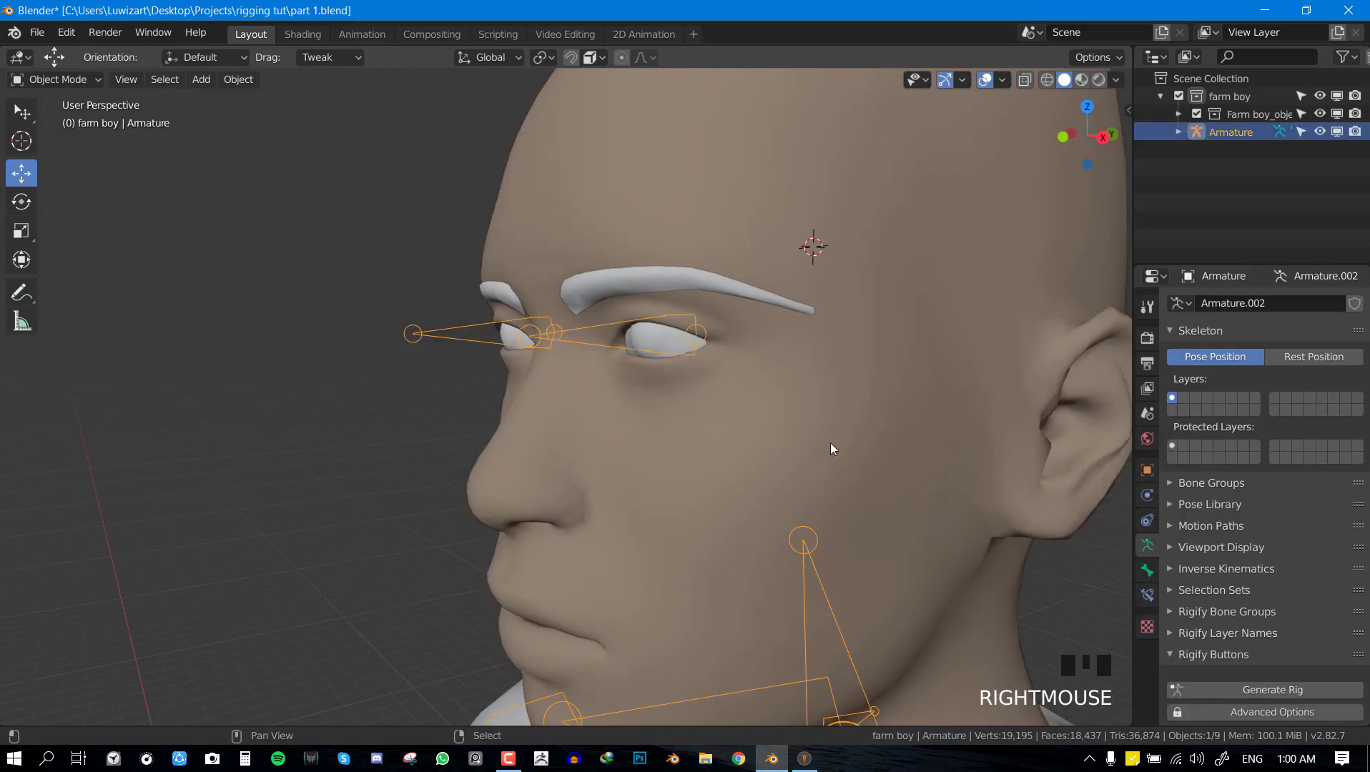
right_click(803, 400, "shift")
key("ctrl+Tab")
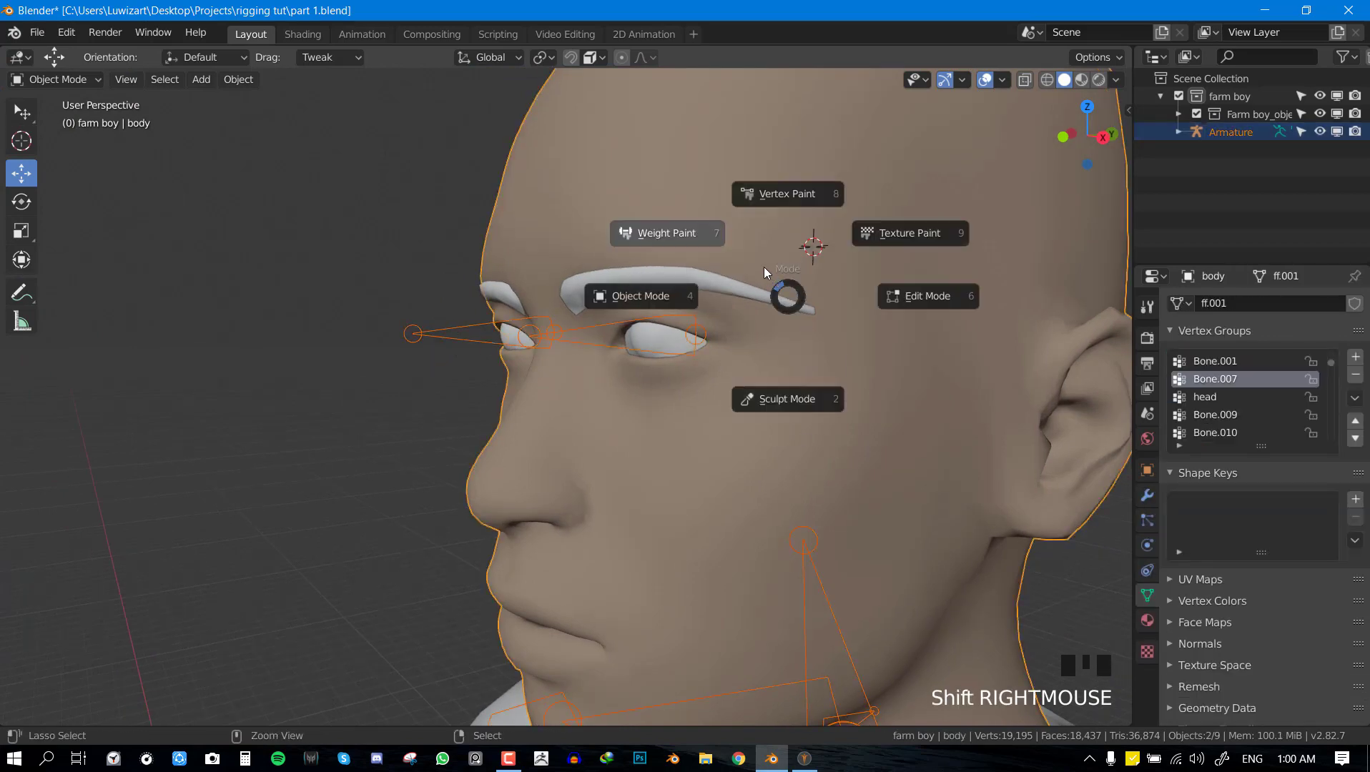
left_click(700, 248)
Select the eye bone on the character's left side for weight painting and frame both eyes from the front.
scroll(658, 336, "up", 2)
key("KP_1")
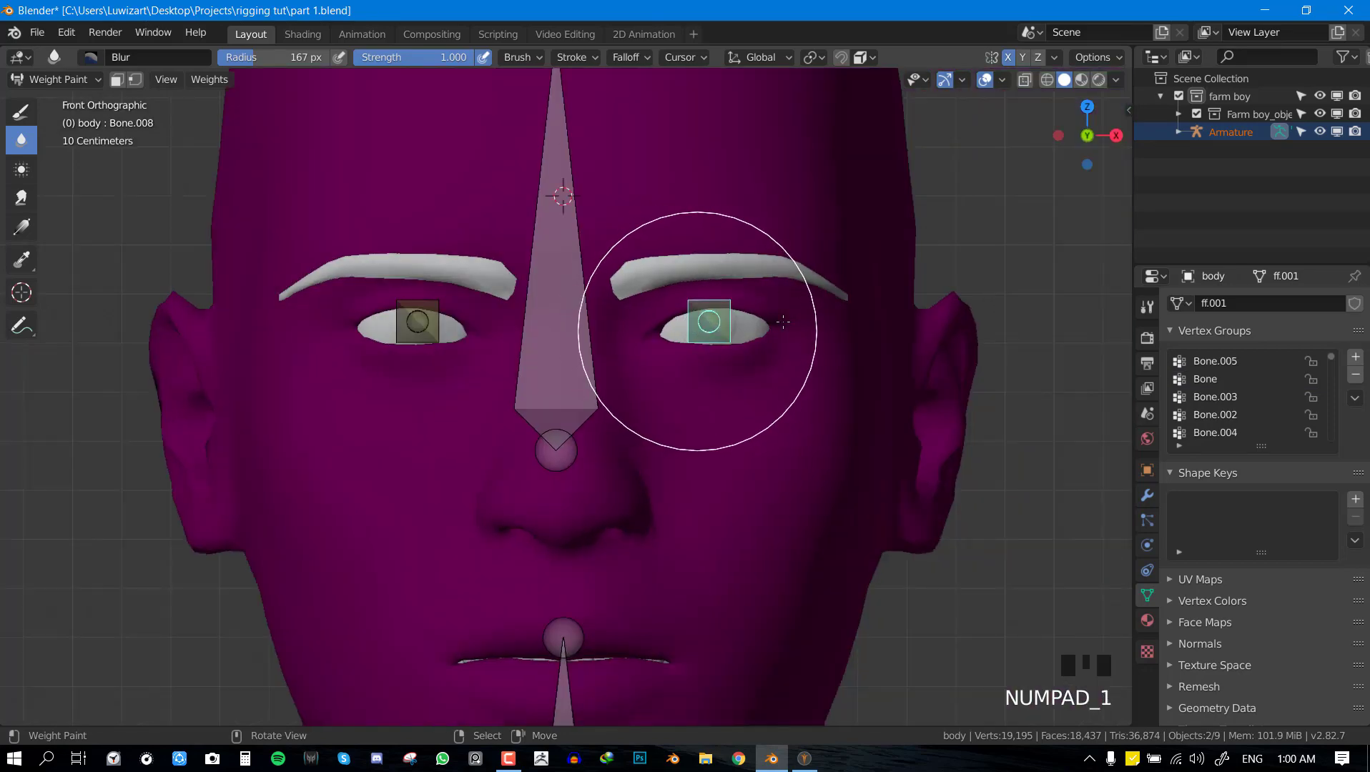
middle_click_drag(783, 321, 722, 338)
right_click(722, 338)
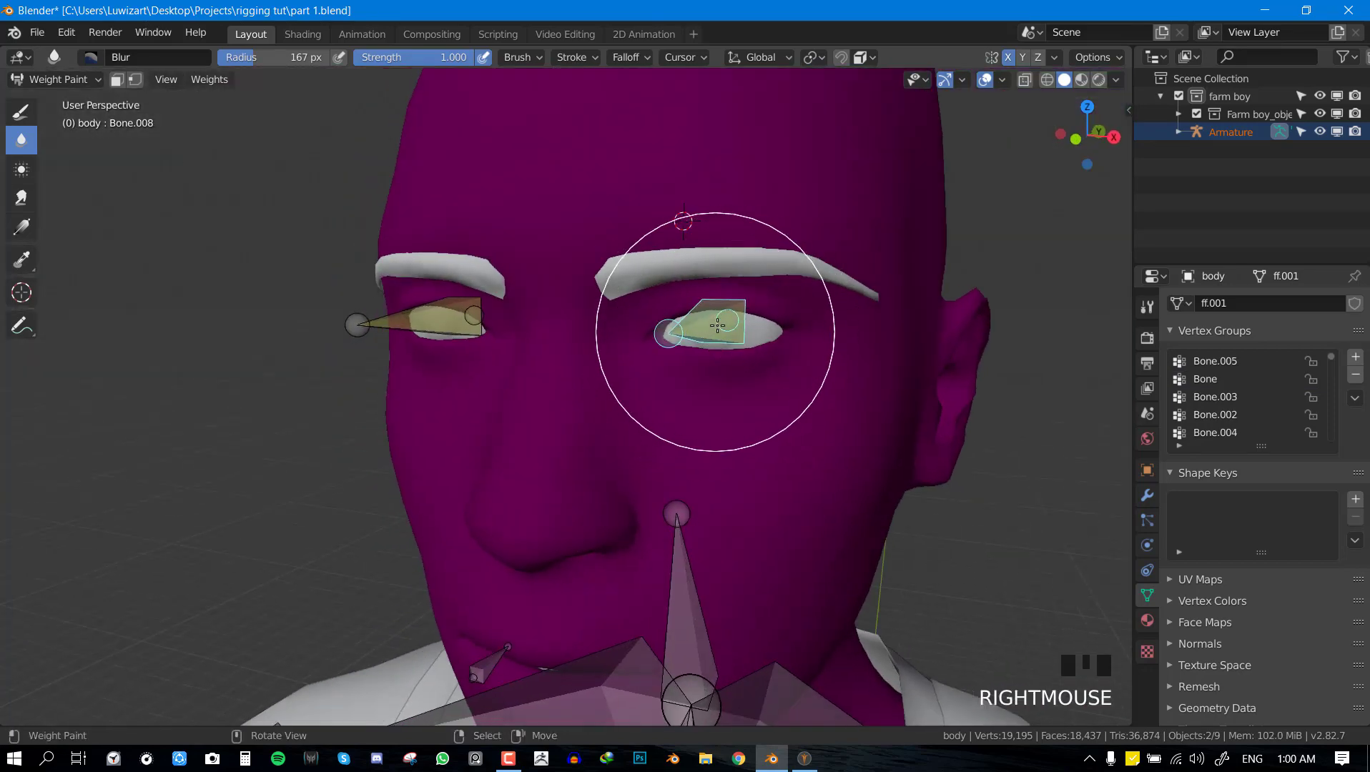
key("KP_1")
scroll(807, 357, "down", 2)
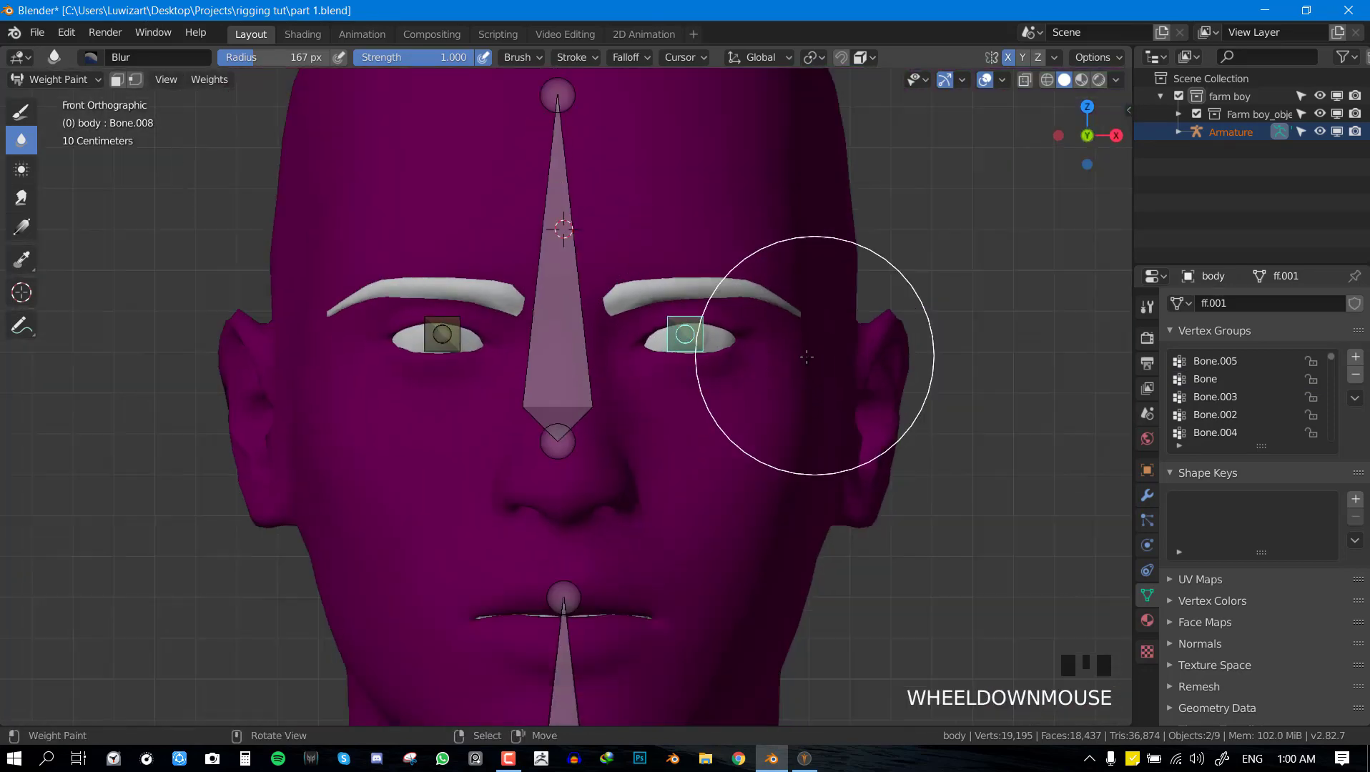
scroll(806, 356, "down", 2)
scroll(655, 286, "up", 2)
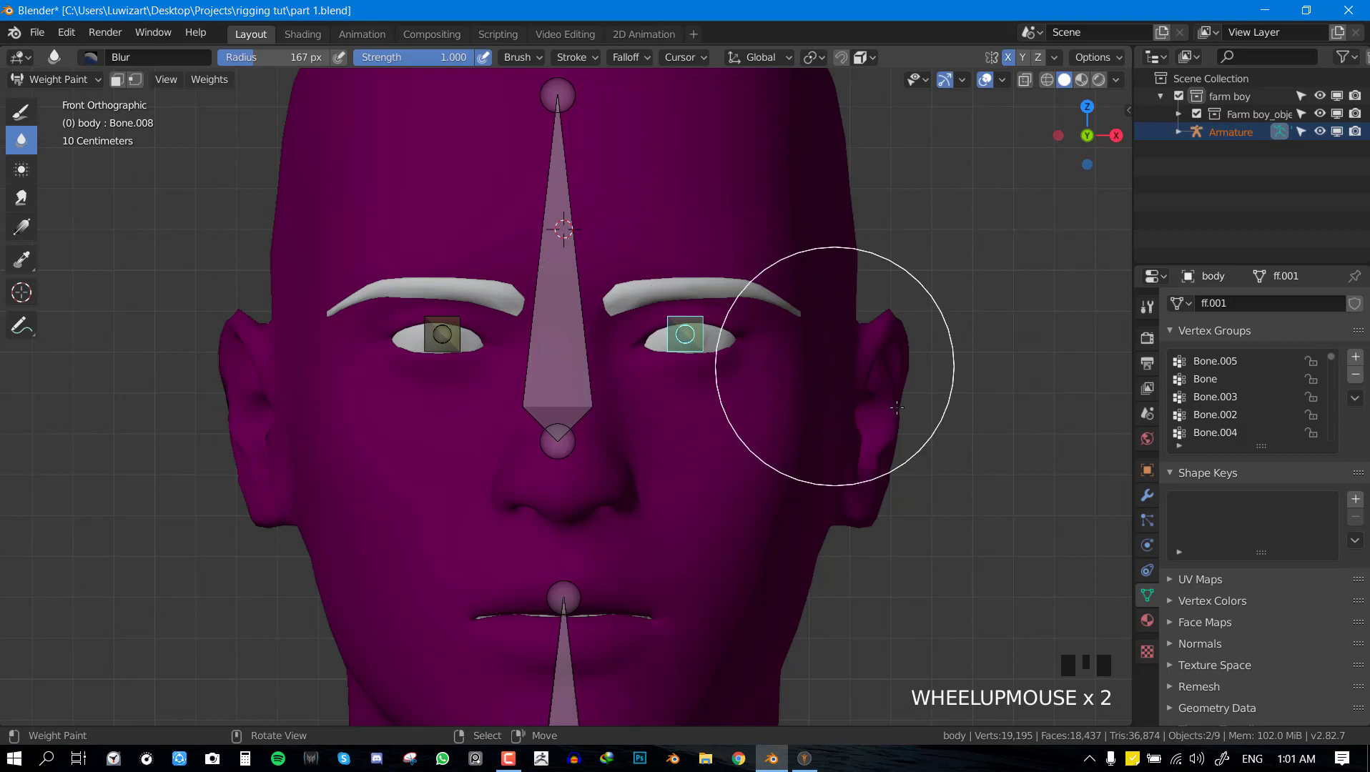
Apply the Average brush to the body once for each eye bone to create their vertex groups.
key("shift+space")
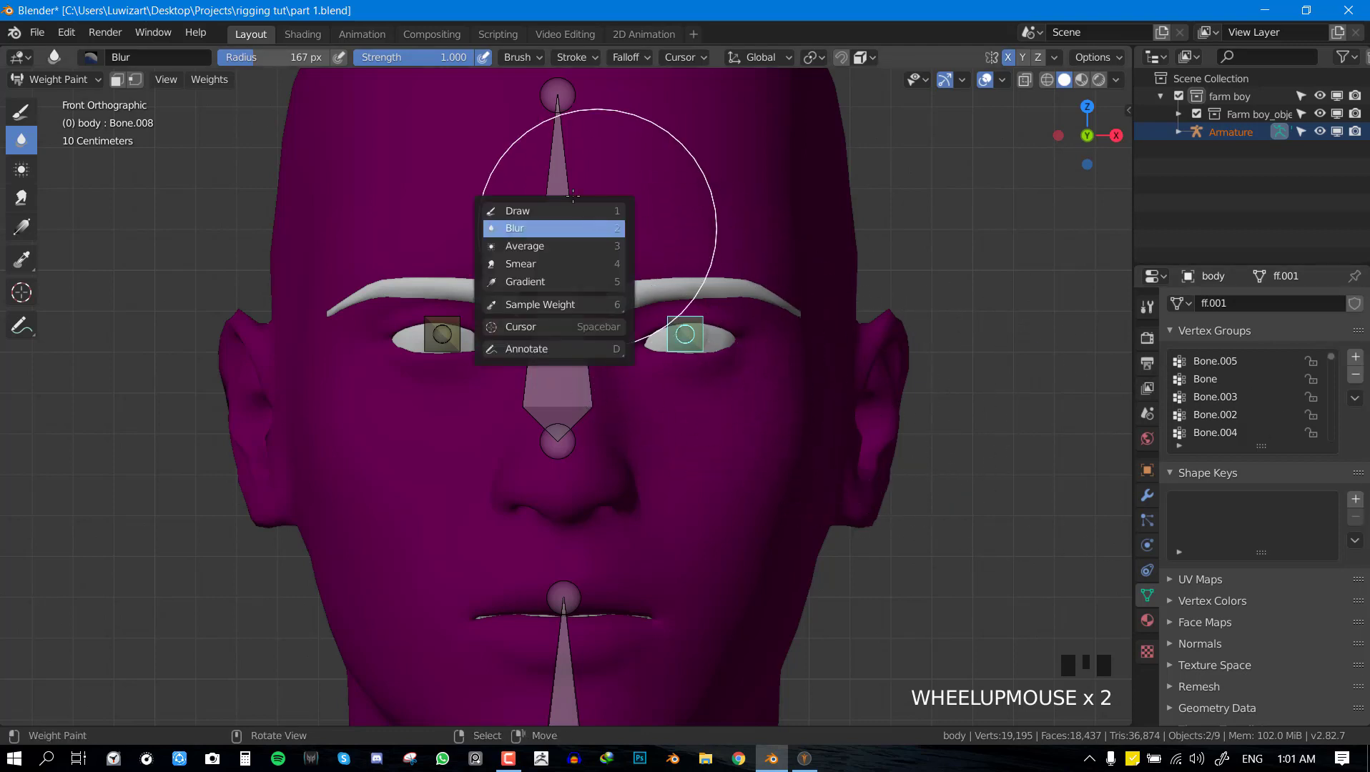
left_click(544, 245)
left_click(697, 407)
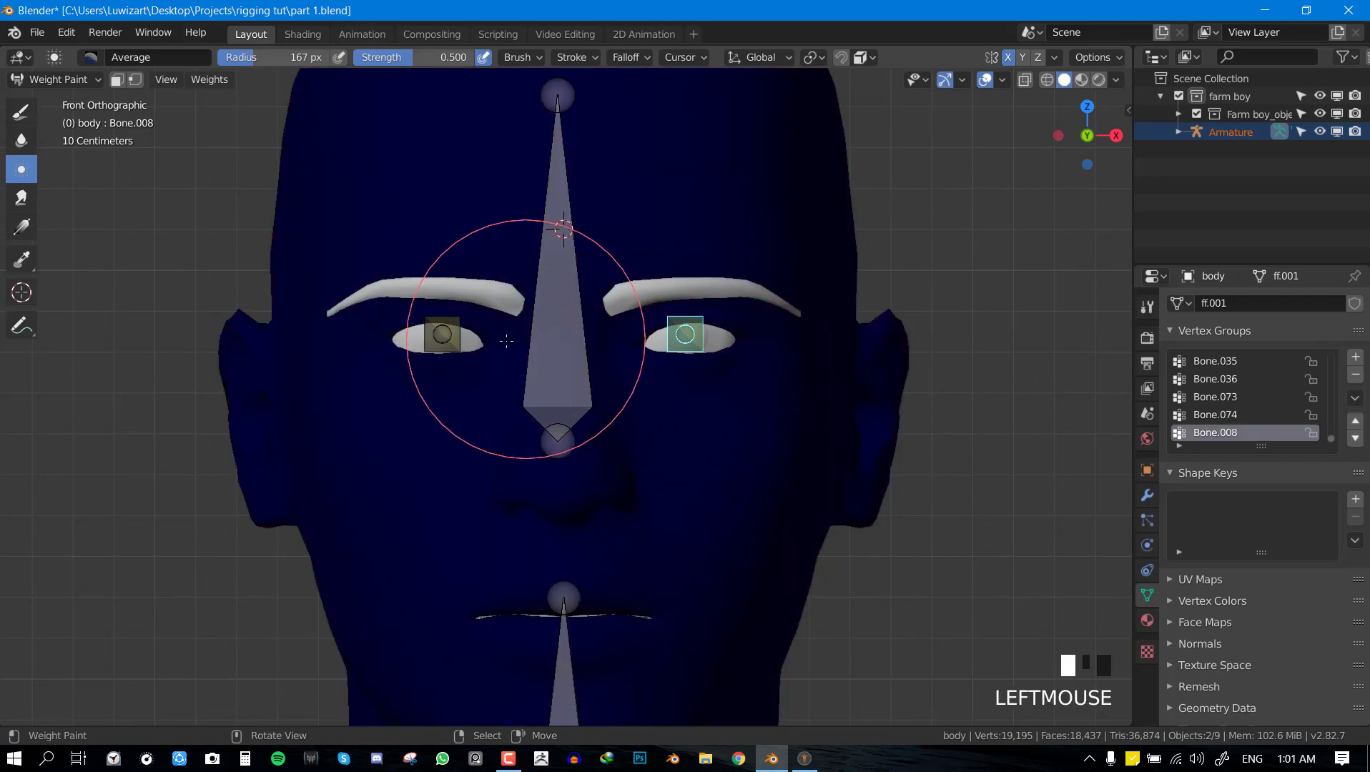
right_click(437, 322)
left_click(452, 340)
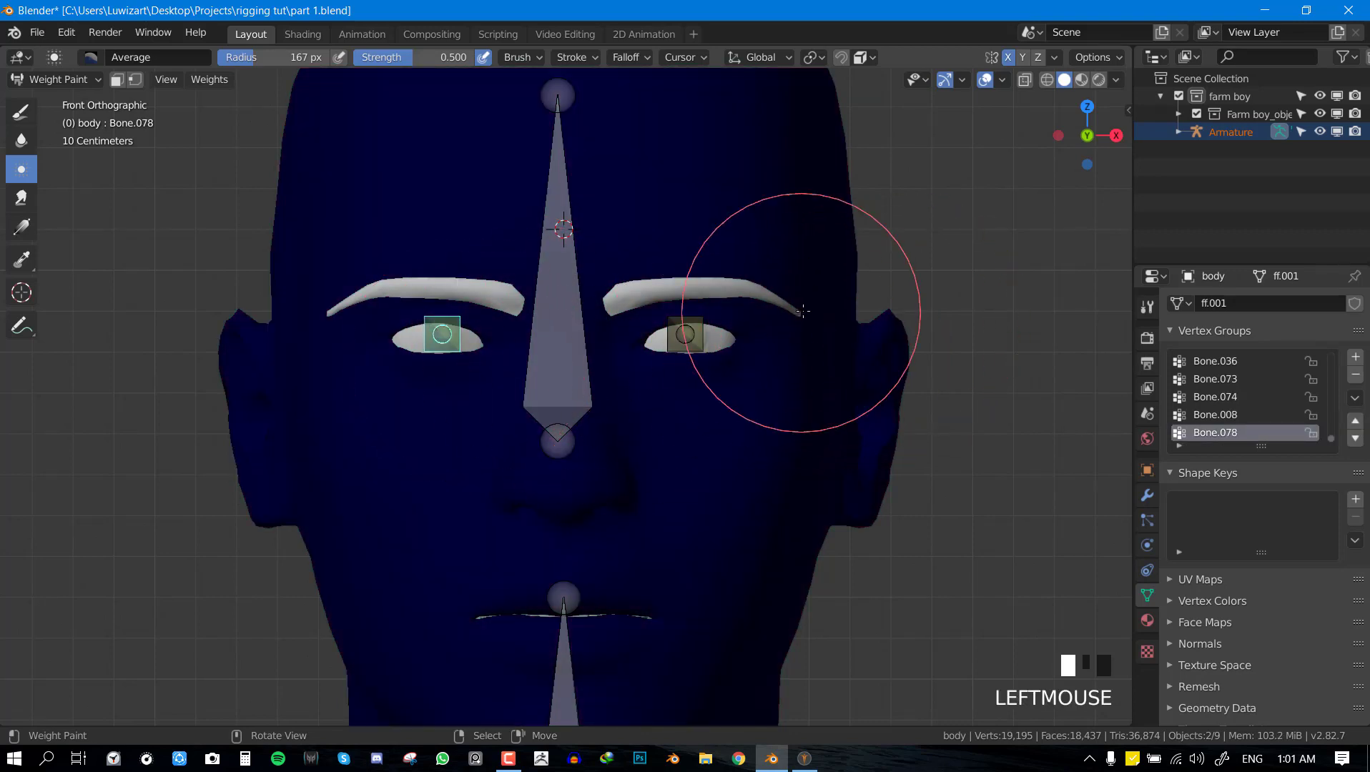
Select the character's left eye bone again and switch to the Draw brush.
scroll(722, 340, "up", 2)
right_click(744, 315)
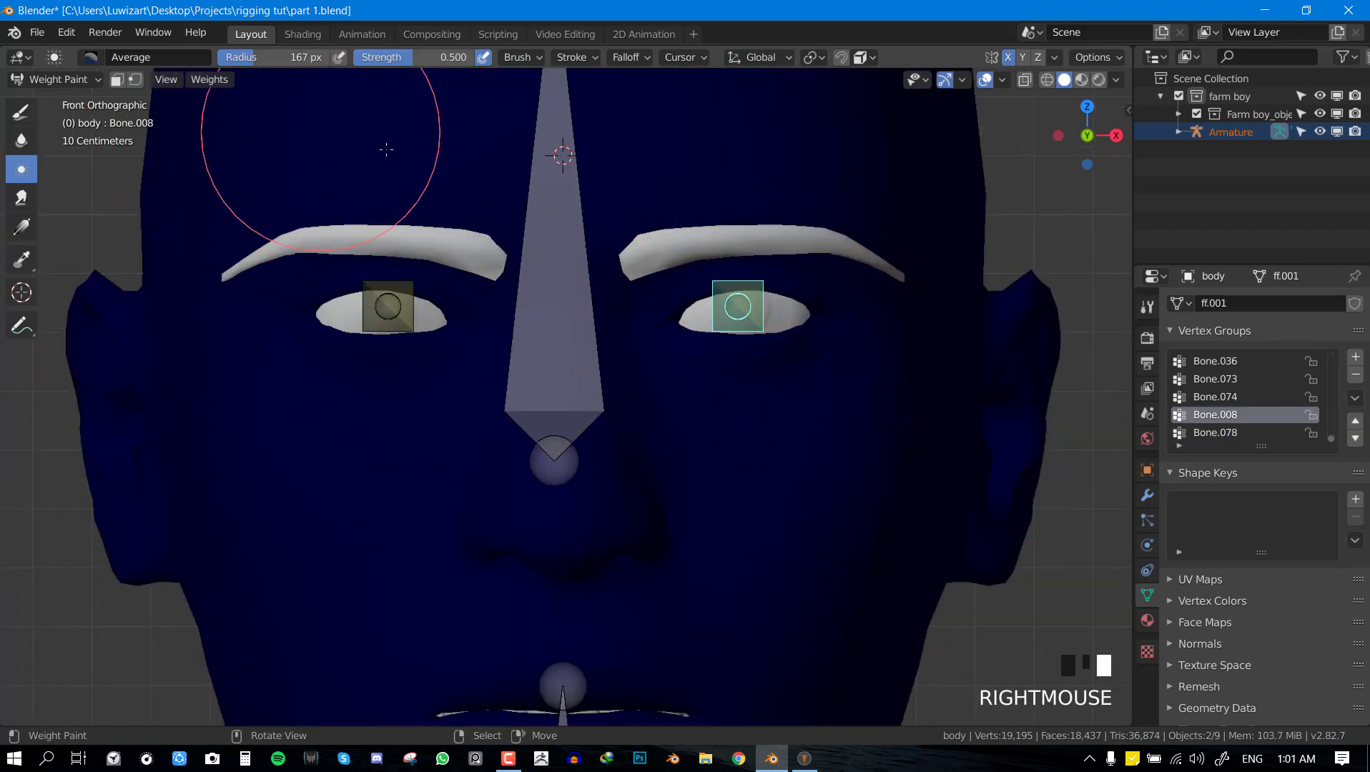
key("shift+space")
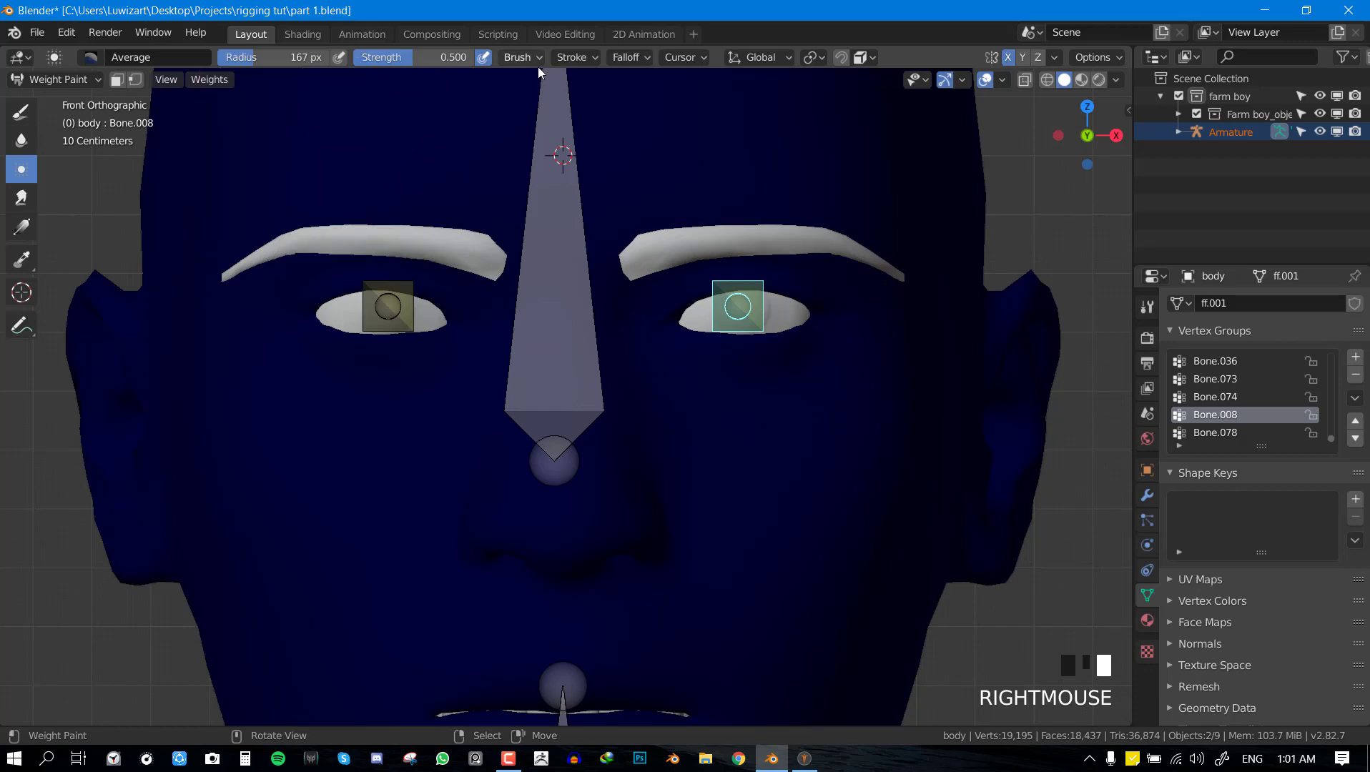
key("shift+space")
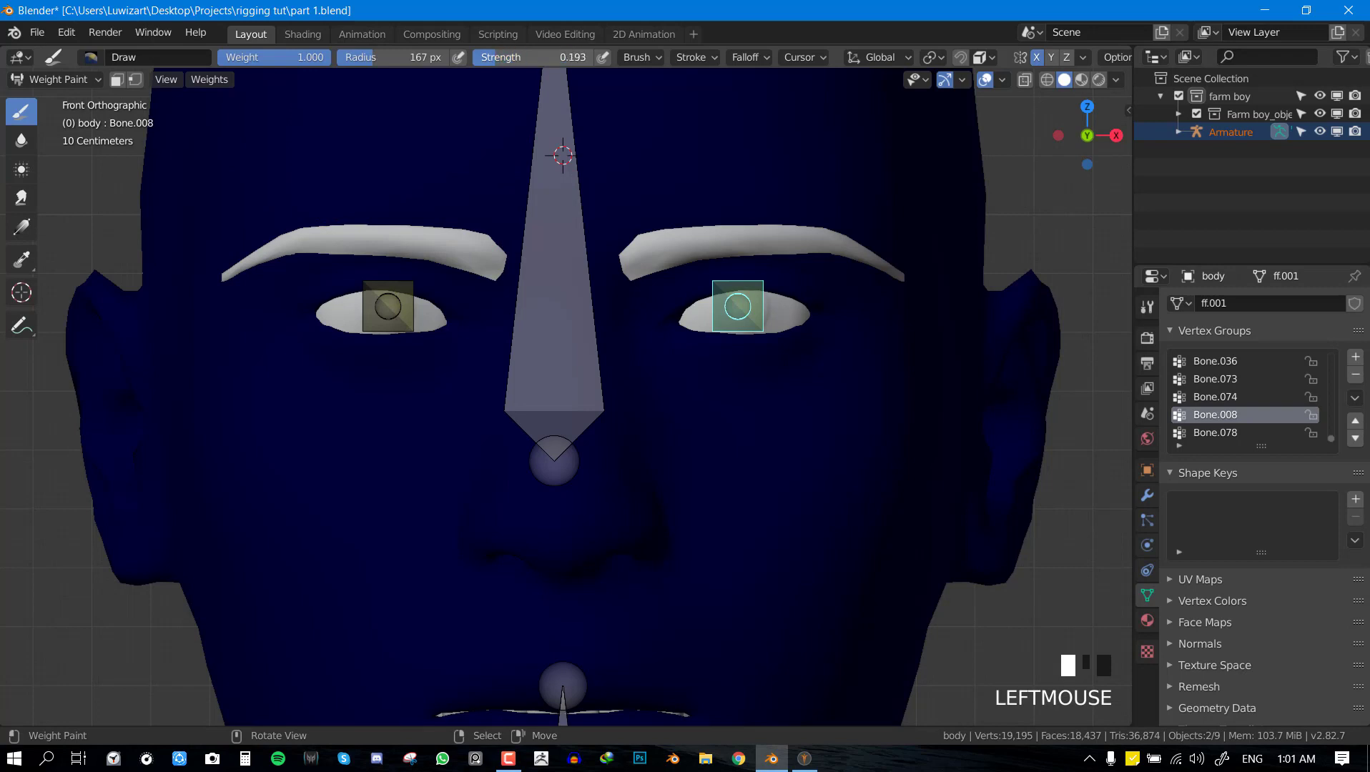
Turn off X mirroring and set the brush radius to 115 px, undoing the trial weight strokes around the left eye.
left_click(688, 327)
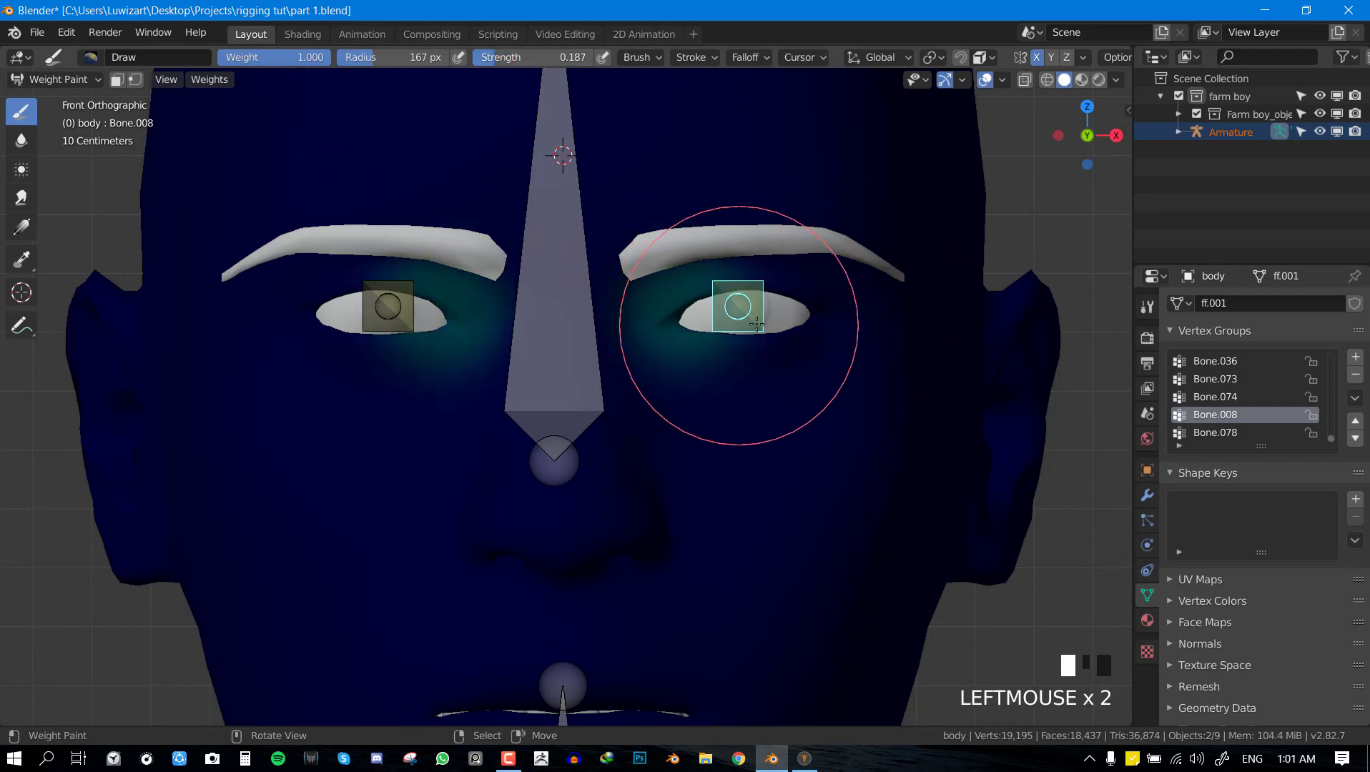
key("ctrl+z")
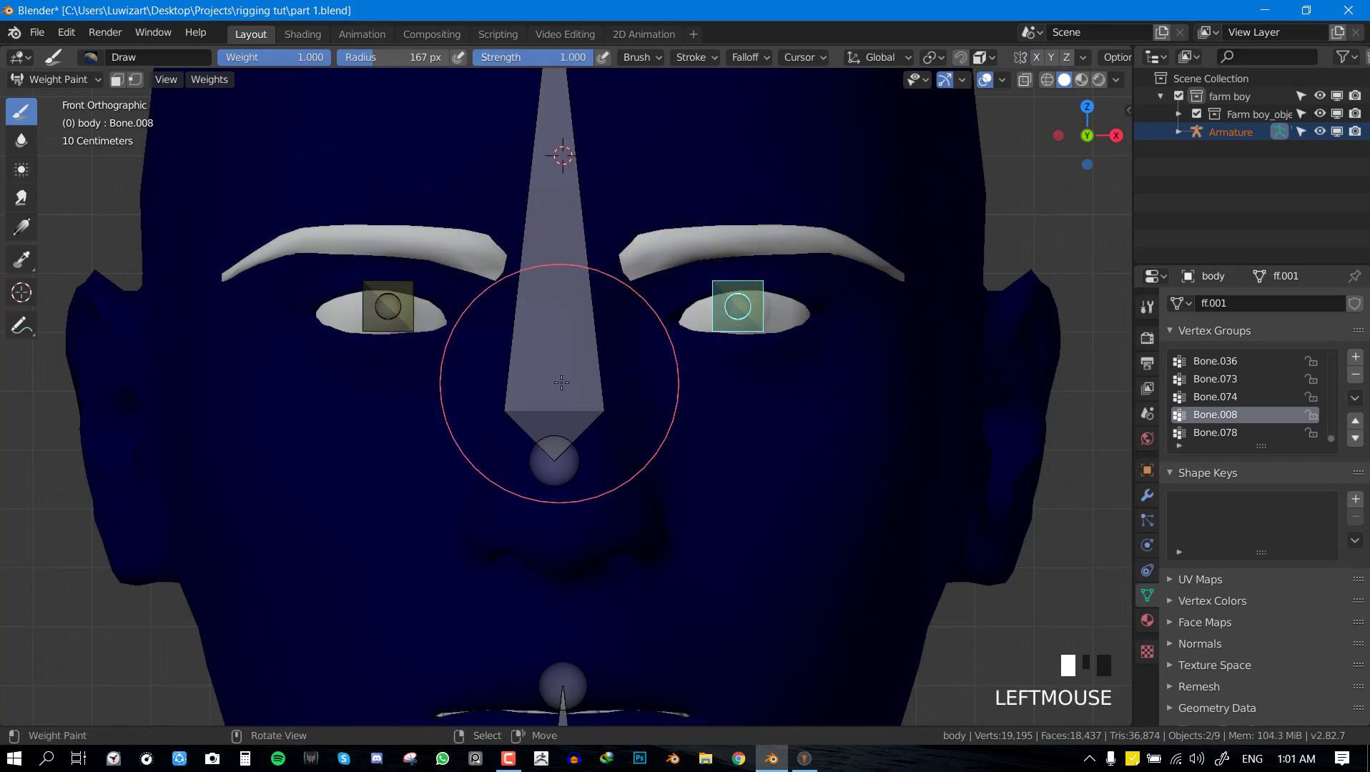
key("f")
left_click(524, 379)
left_click_drag(710, 343, 758, 345)
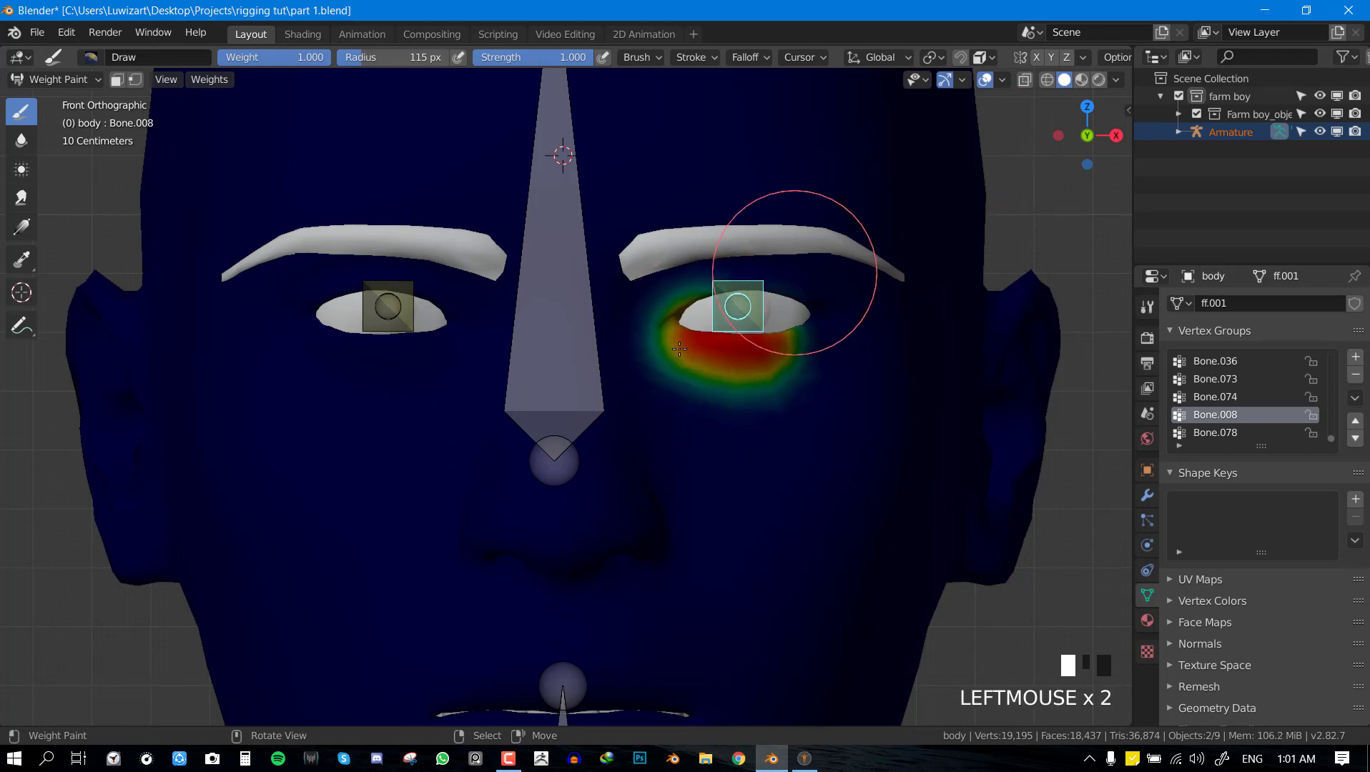
key("ctrl+z")
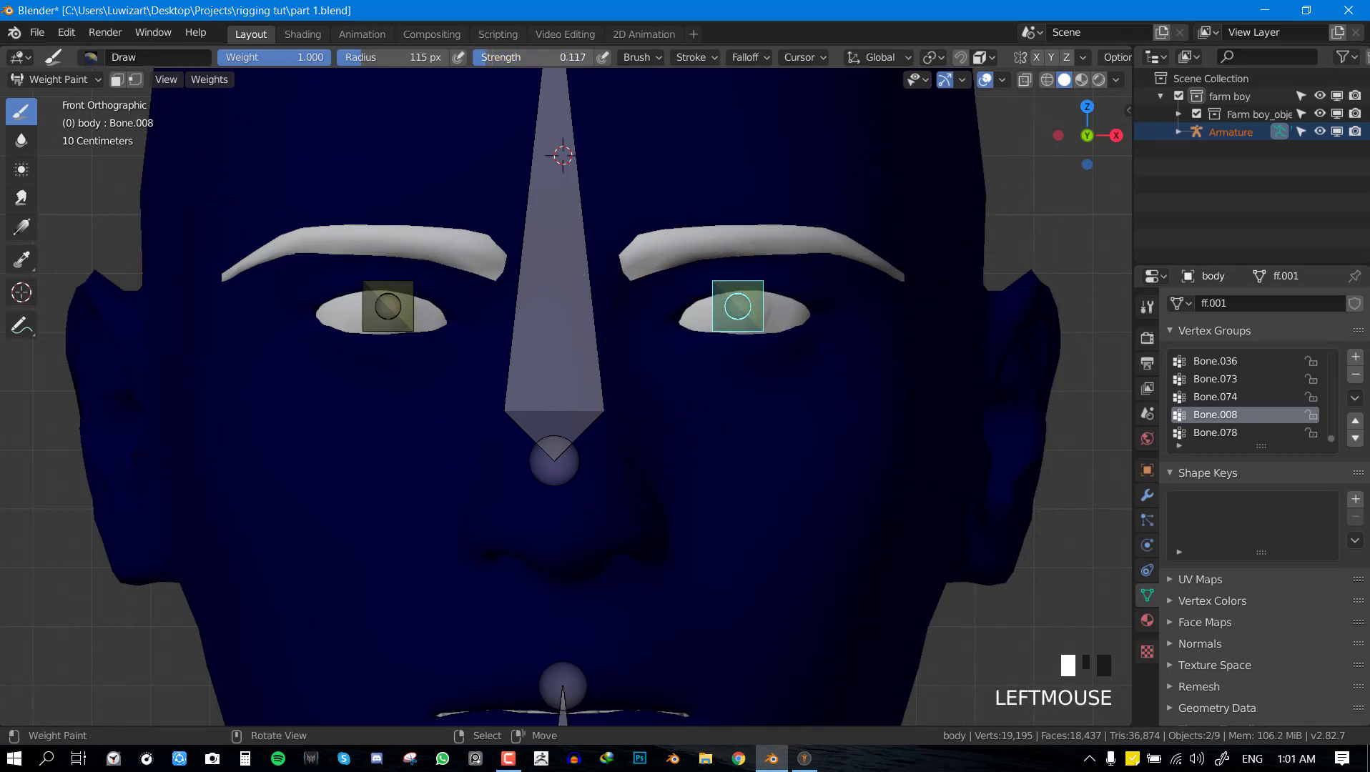
Paint a light weight around the character's left eye with the Draw brush at strength 0.117.
left_click_drag(700, 337, 746, 345)
left_click_drag(746, 345, 803, 326)
left_click_drag(757, 324, 691, 312)
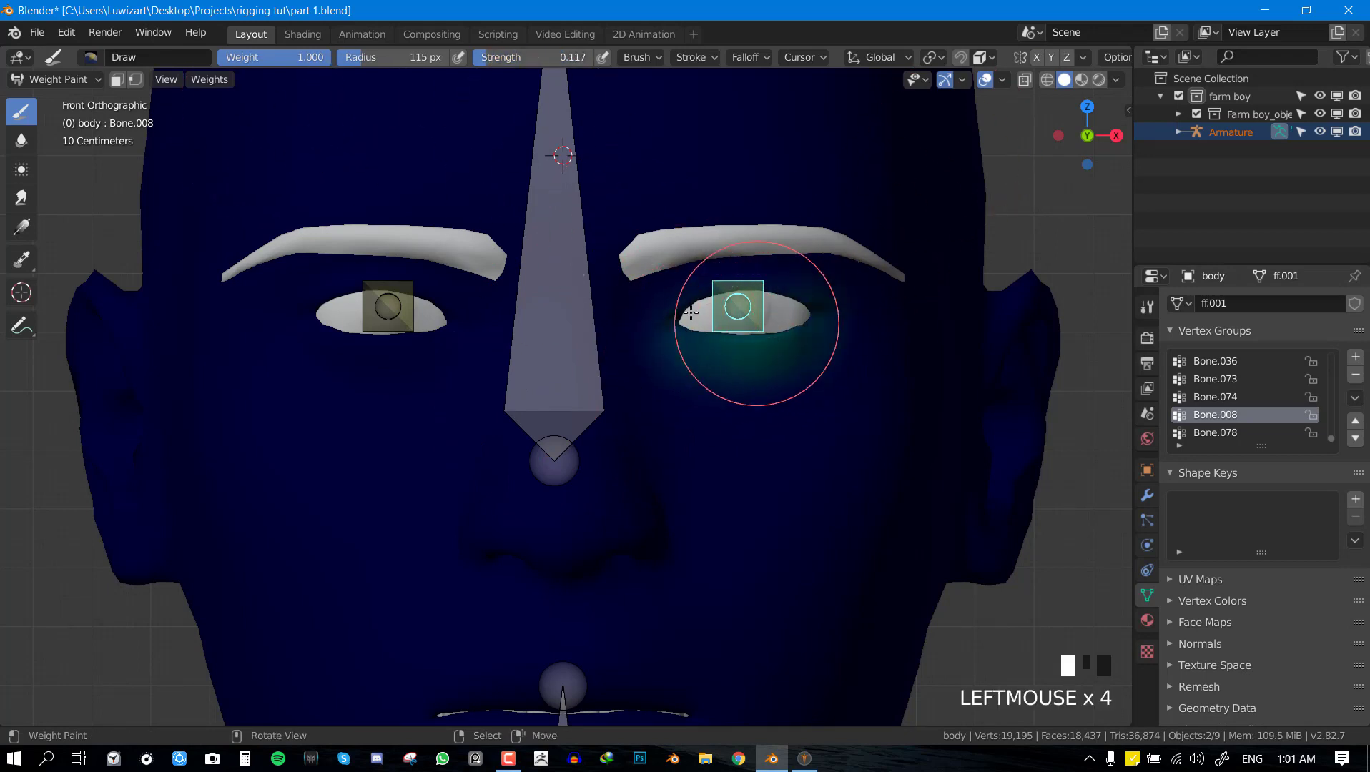
Select the central eye control bone and test how the left eyelid follows it, cancelling the move.
left_click(588, 344, "ctrl")
key("f")
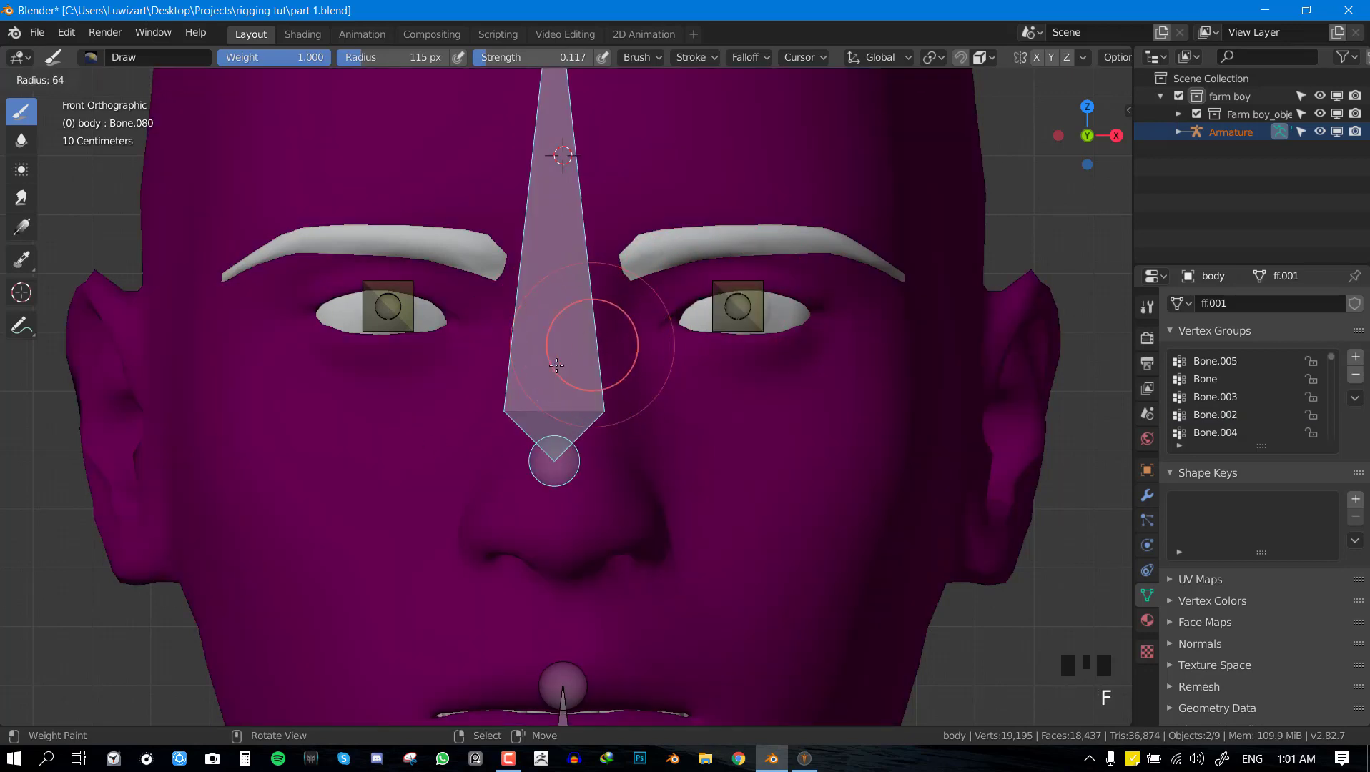
right_click(559, 366)
key("g")
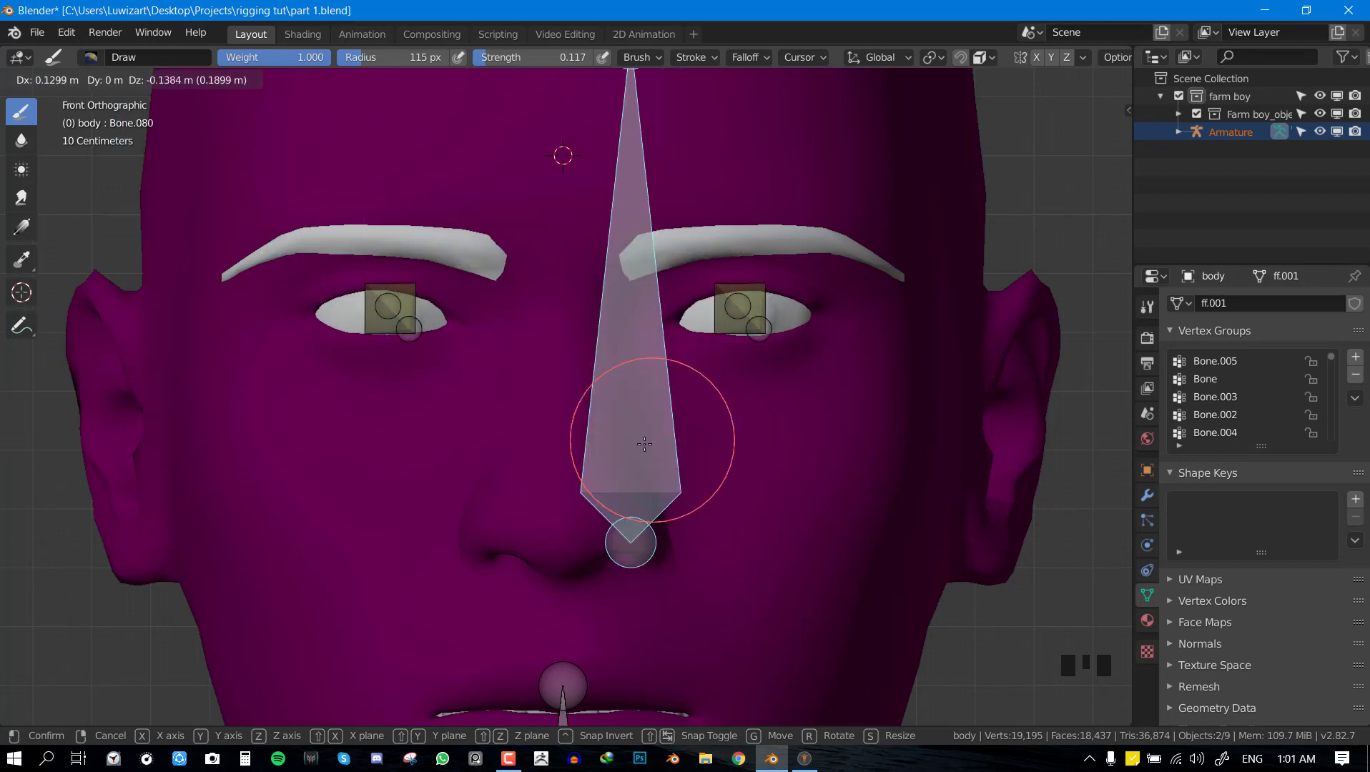
right_click(641, 445)
Select the eye bone on the character's right side and paint a light weight all around that eye.
right_click(374, 314)
left_click_drag(382, 335, 362, 342)
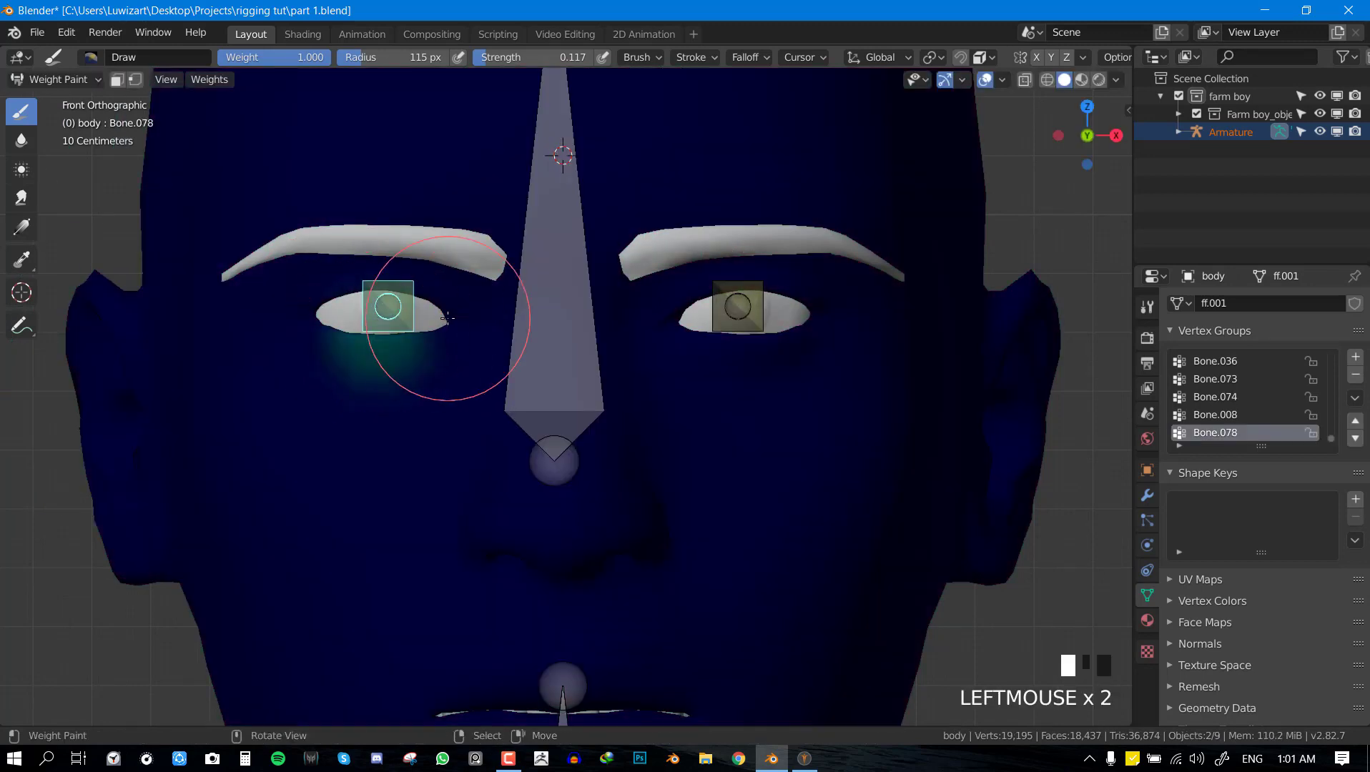
left_click(447, 318)
left_click(347, 295)
left_click(313, 334)
left_click(317, 304)
left_click(372, 278)
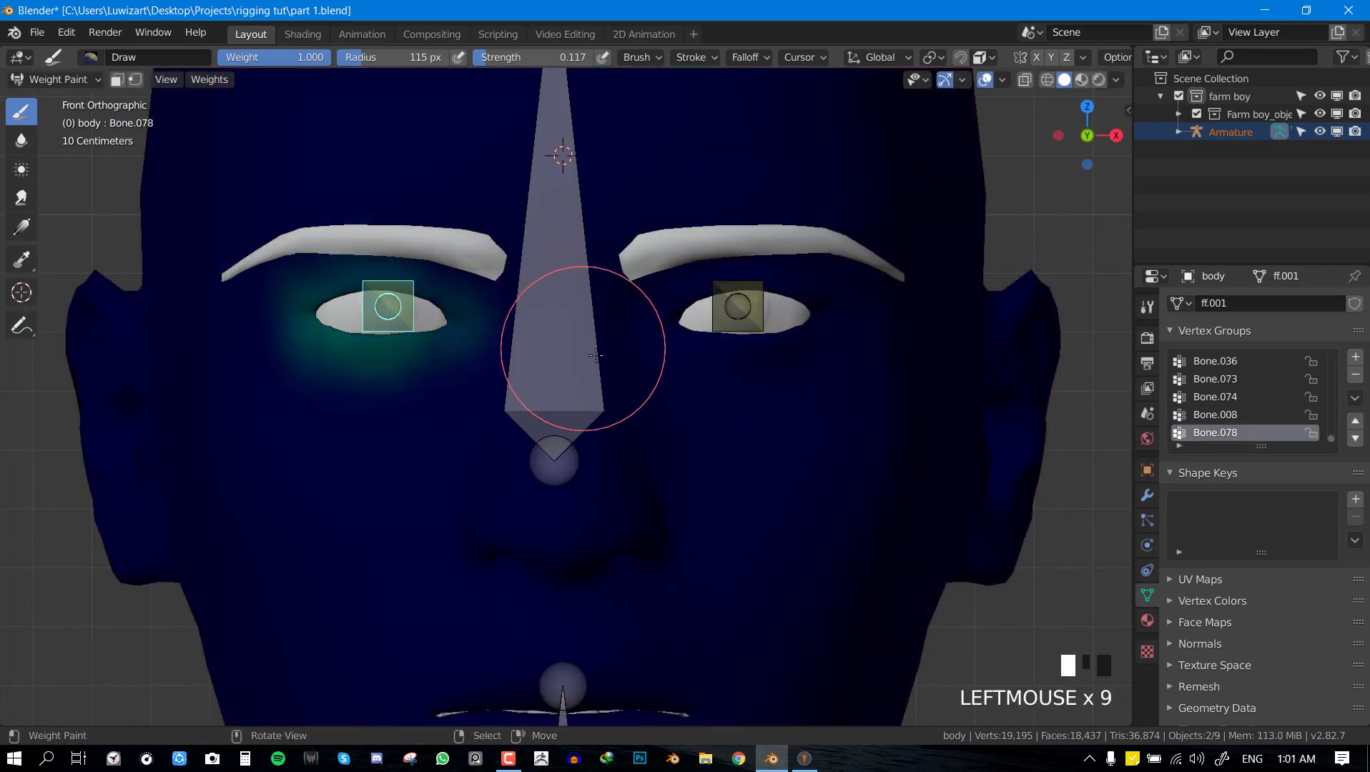
Check the weight around the character's right eye and test-move the central eye control bone, cancelling the move.
middle_click_drag(381, 310, 406, 320)
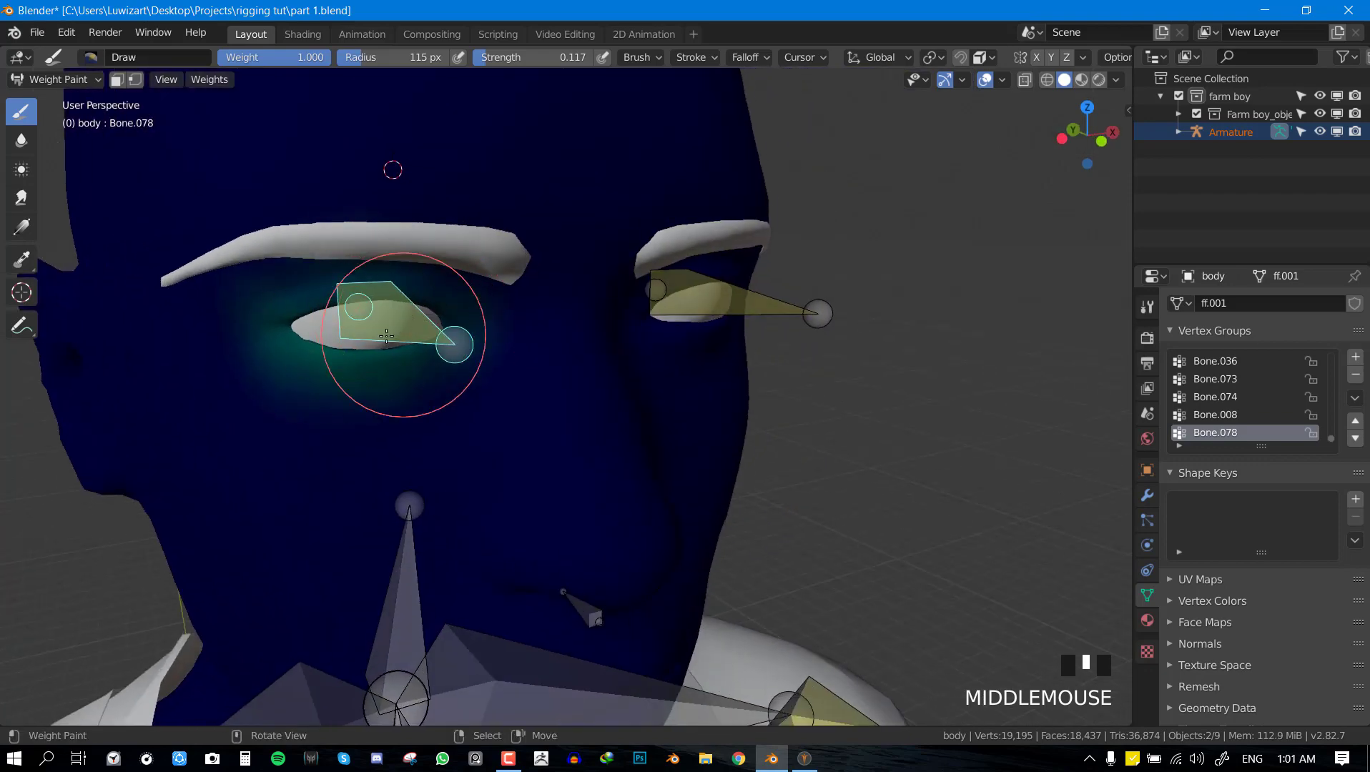
key("KP_1")
left_click(592, 335, "ctrl")
key("g")
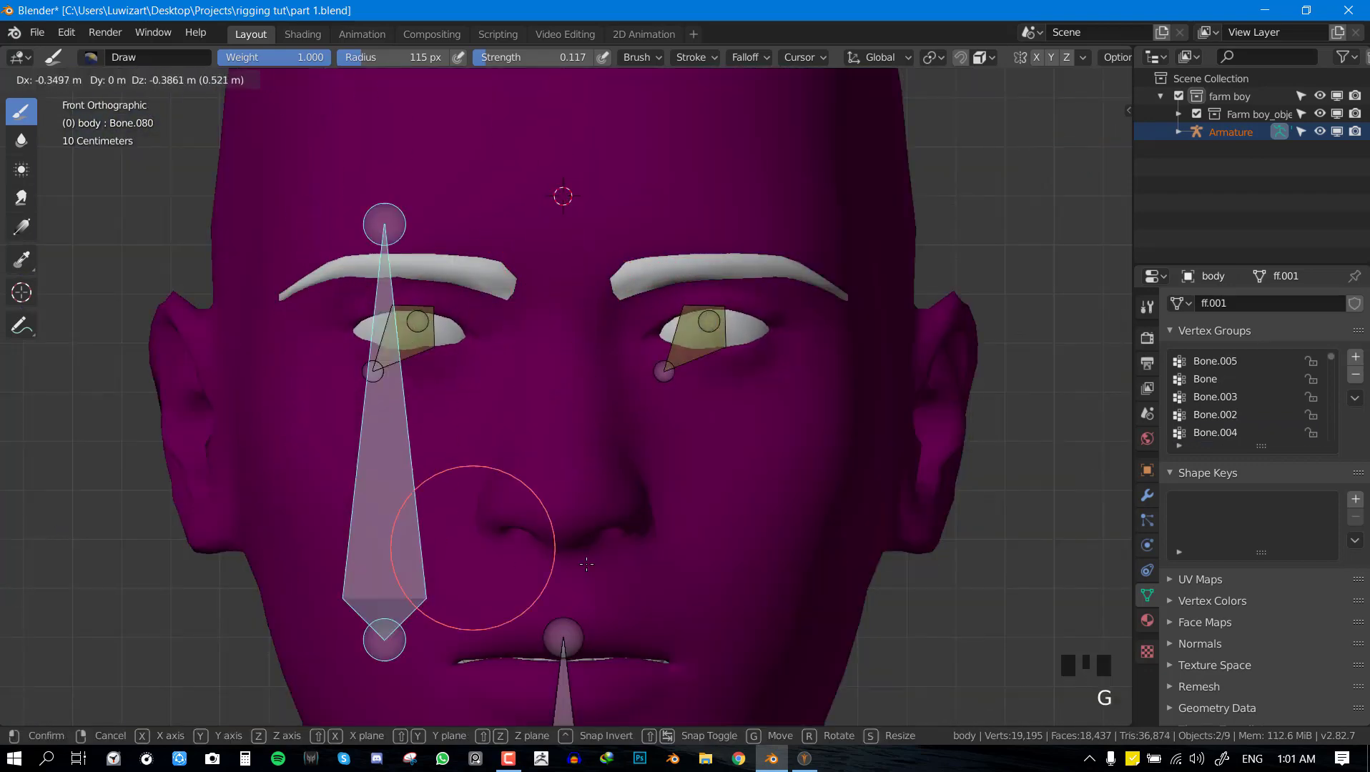
key("Escape")
Leave Weight Paint, put the armature in Pose Mode and test-move the central eye control without weight colors, cancelling the move.
key("ctrl+Tab")
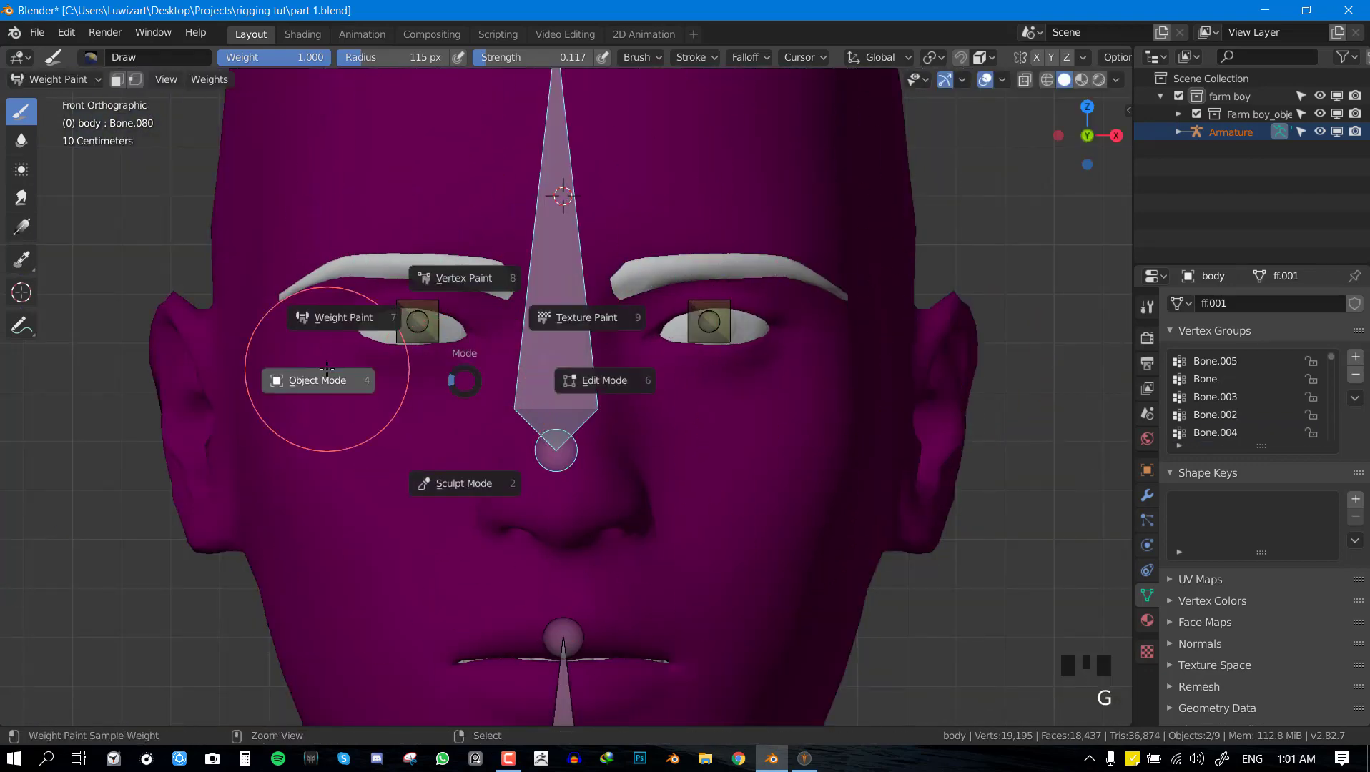
left_click(290, 379)
key("alt+a")
right_click(594, 347)
right_click(589, 348)
key("ctrl+Tab")
key("g")
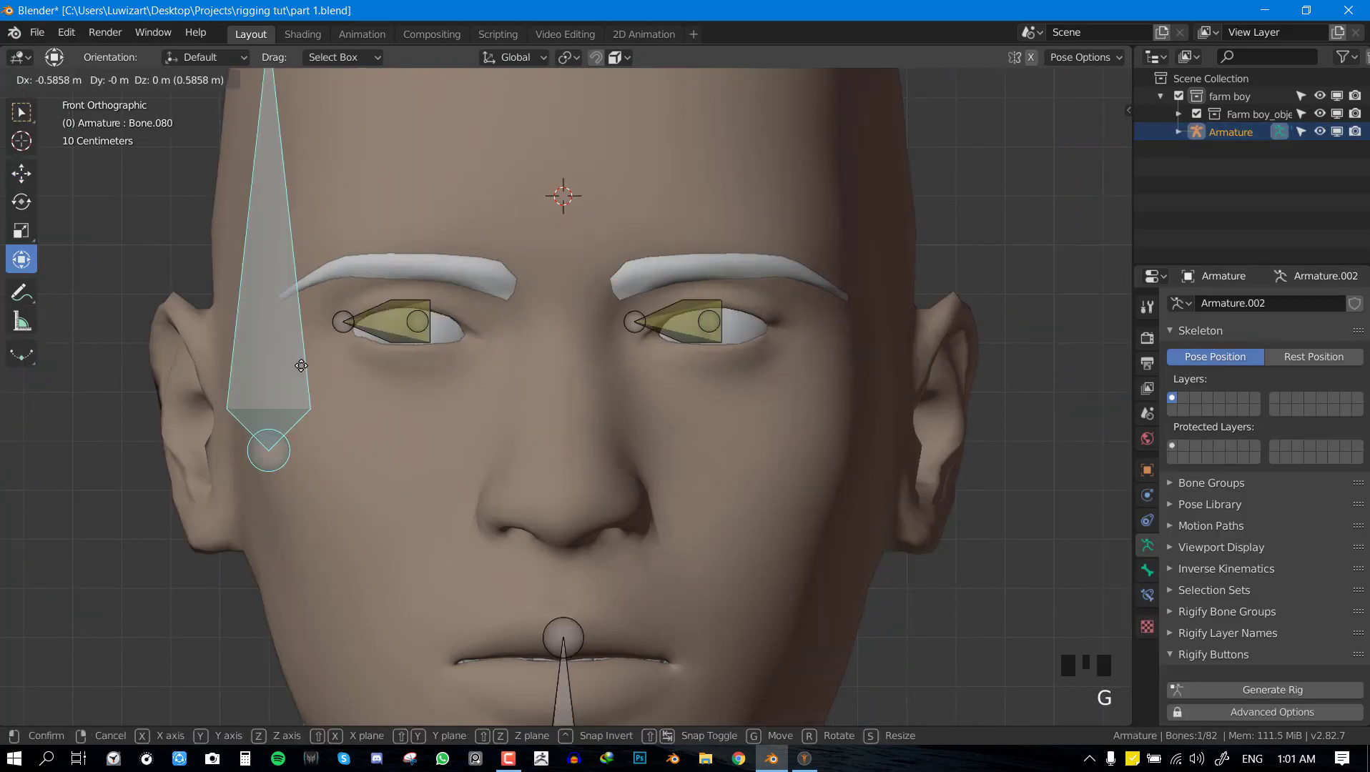
scroll(633, 394, "down", 3)
key("Escape")
Unhide all hidden bones and test-rotate the head bone to check how the face follows, cancelling the rotation.
scroll(668, 422, "down", 3)
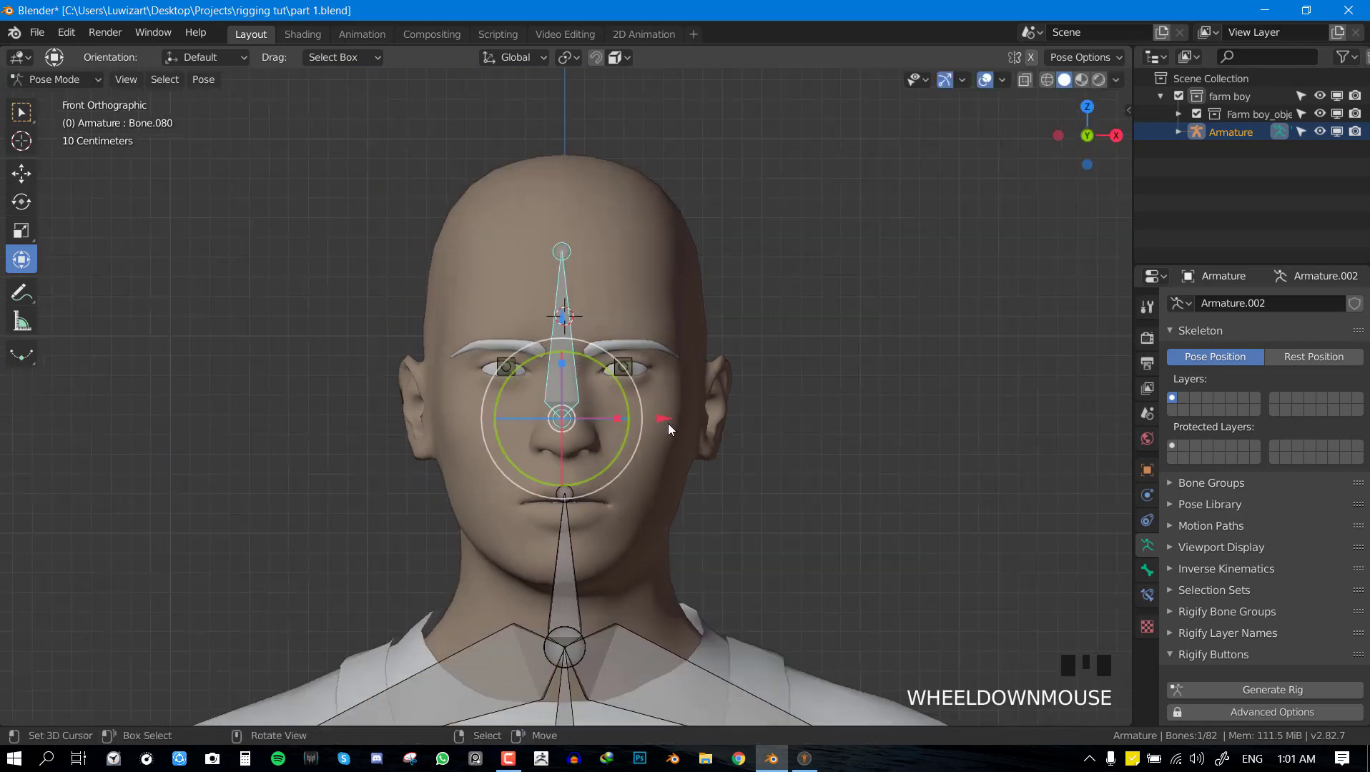
key("alt+h")
key("r")
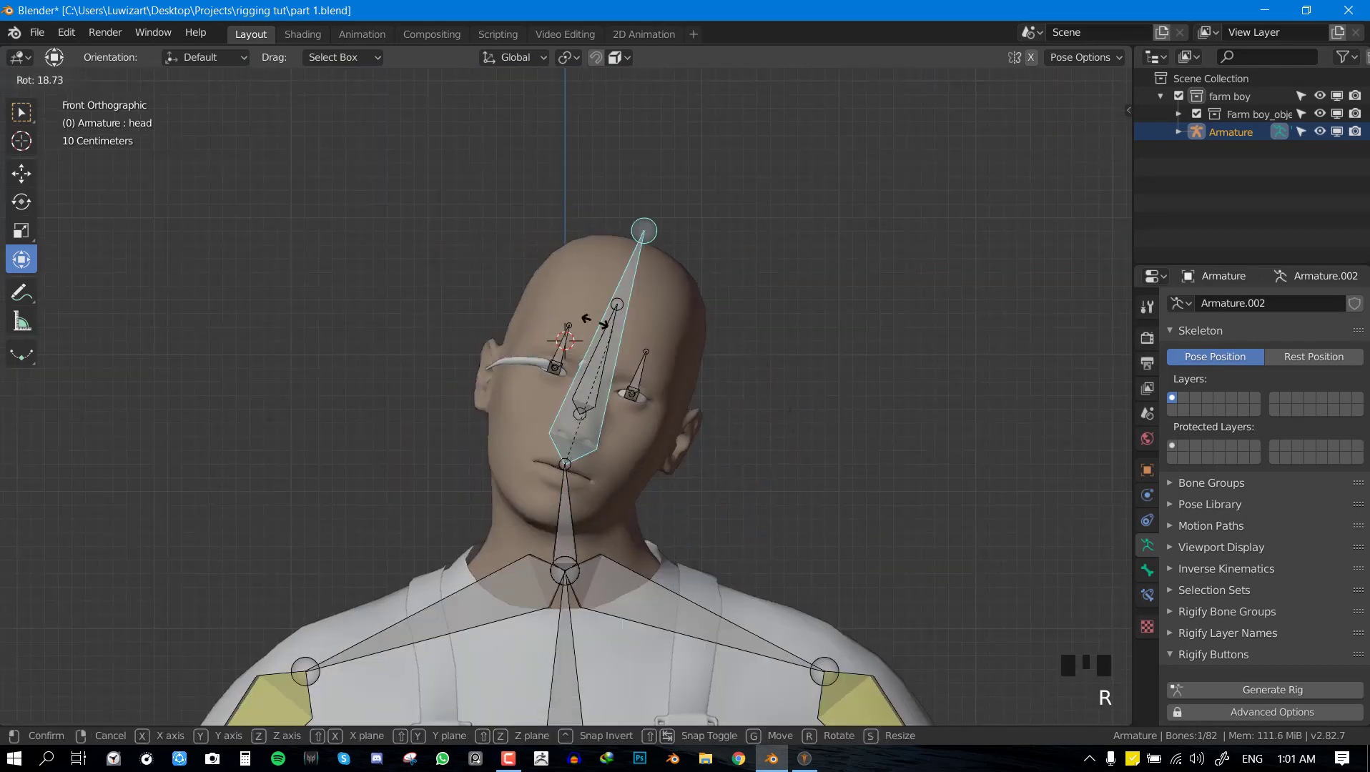
key("Escape")
Return to Object Mode, view the whole body from the front and save the file.
key("ctrl+Tab")
right_click(605, 349)
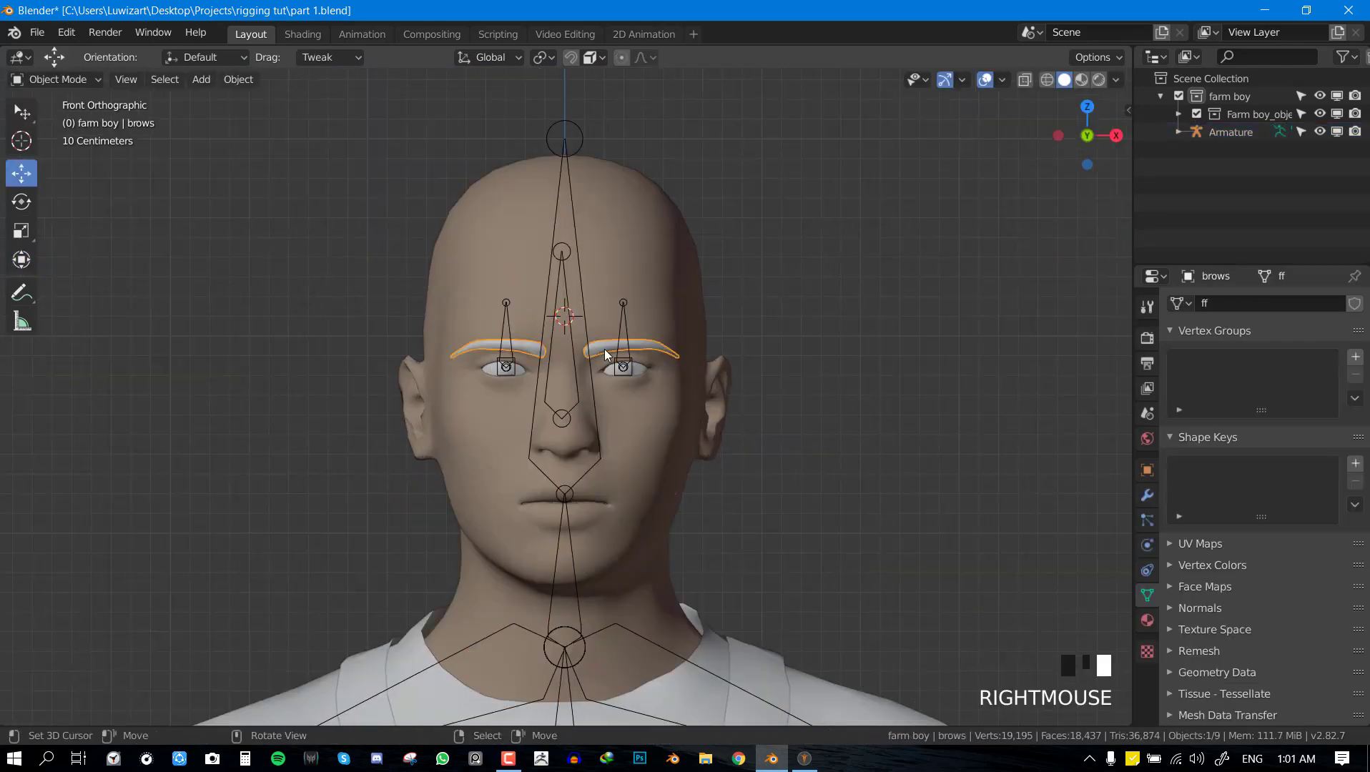
scroll(720, 342, "up", 3)
scroll(783, 391, "down", 5)
middle_click_drag(782, 390, 646, 295)
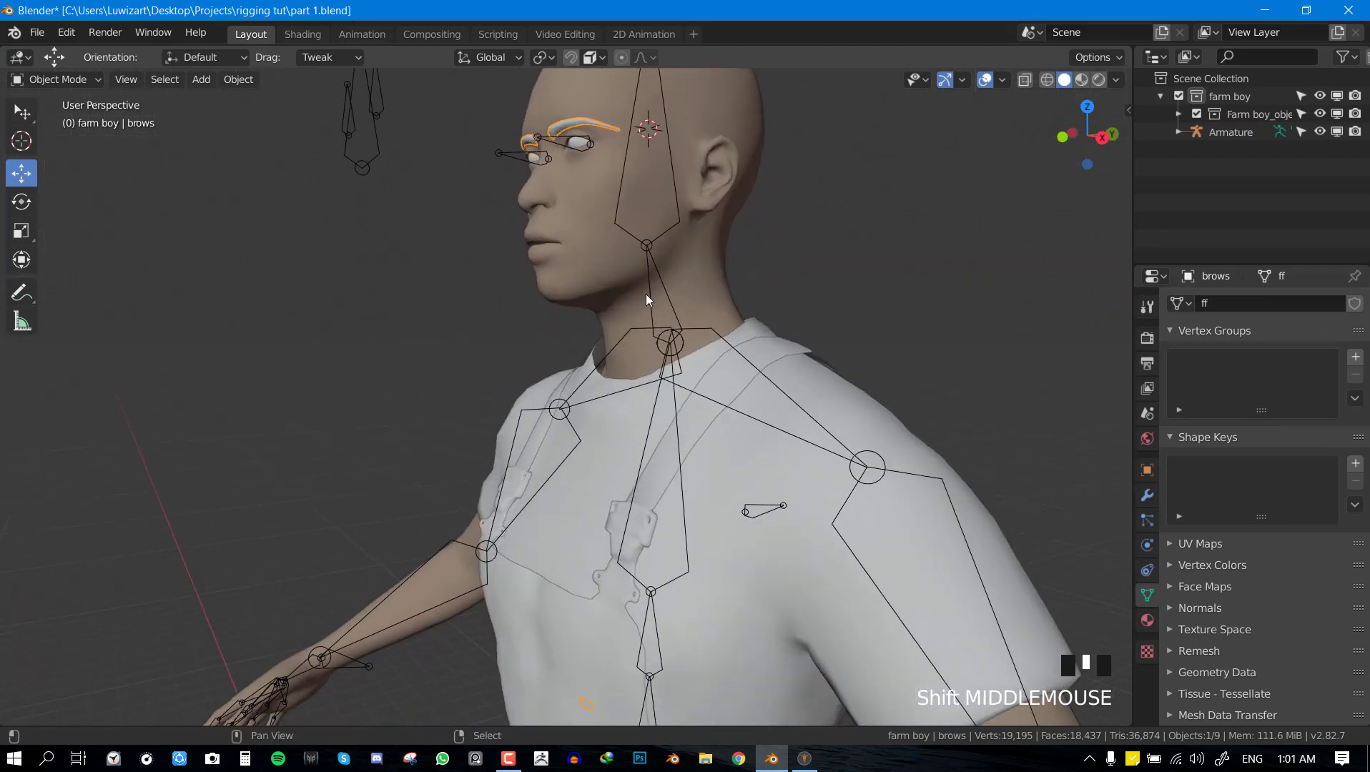
scroll(639, 460, "down", 5)
middle_click_drag(640, 461, 661, 117, "shift")
key("KP_1")
key("ctrl+s")
Put the armature in Pose Mode and test-rotate the lower spine bones Bone.005 and Bone.006 from the side, cancelling each rotation.
right_click(549, 266)
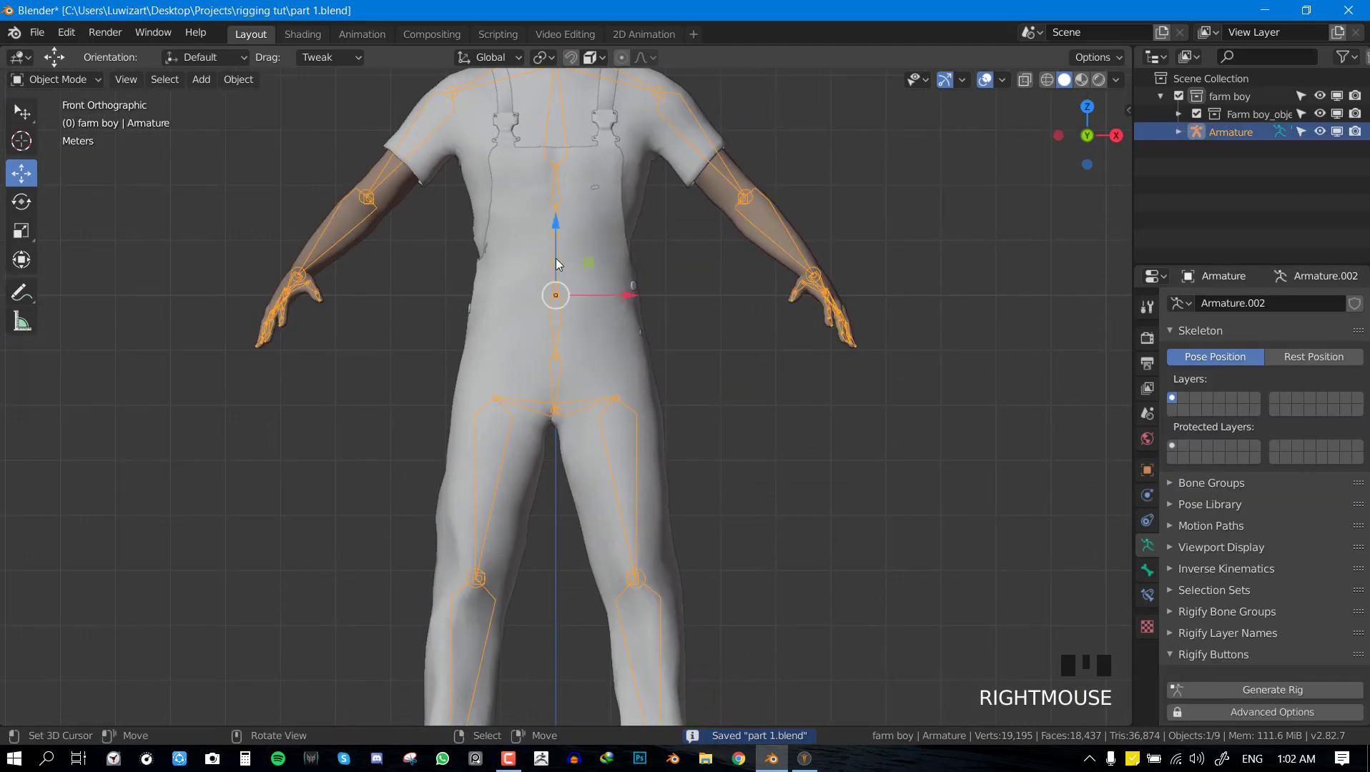
scroll(658, 325, "down", 4)
key("ctrl+Tab")
scroll(661, 323, "up", 3)
key("KP_3")
right_click(626, 319)
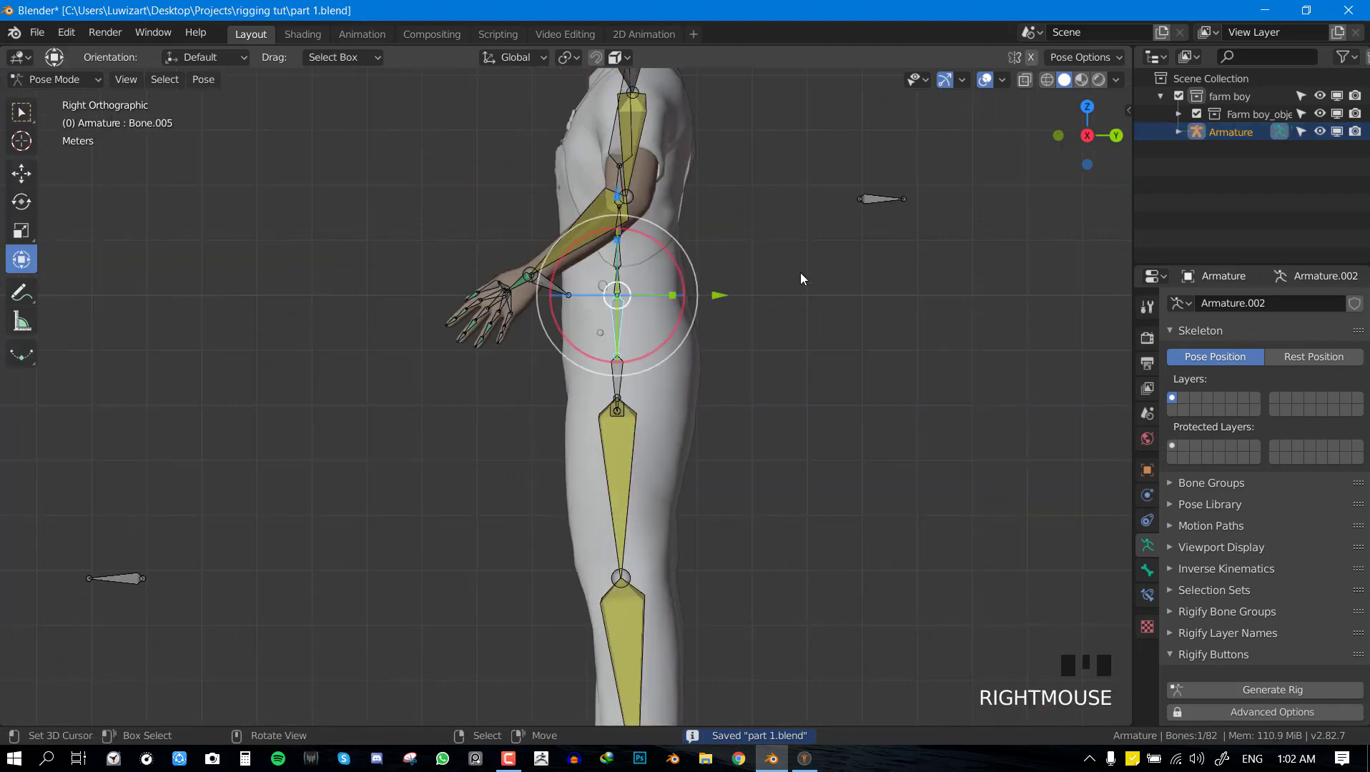
key("r")
right_click(609, 378)
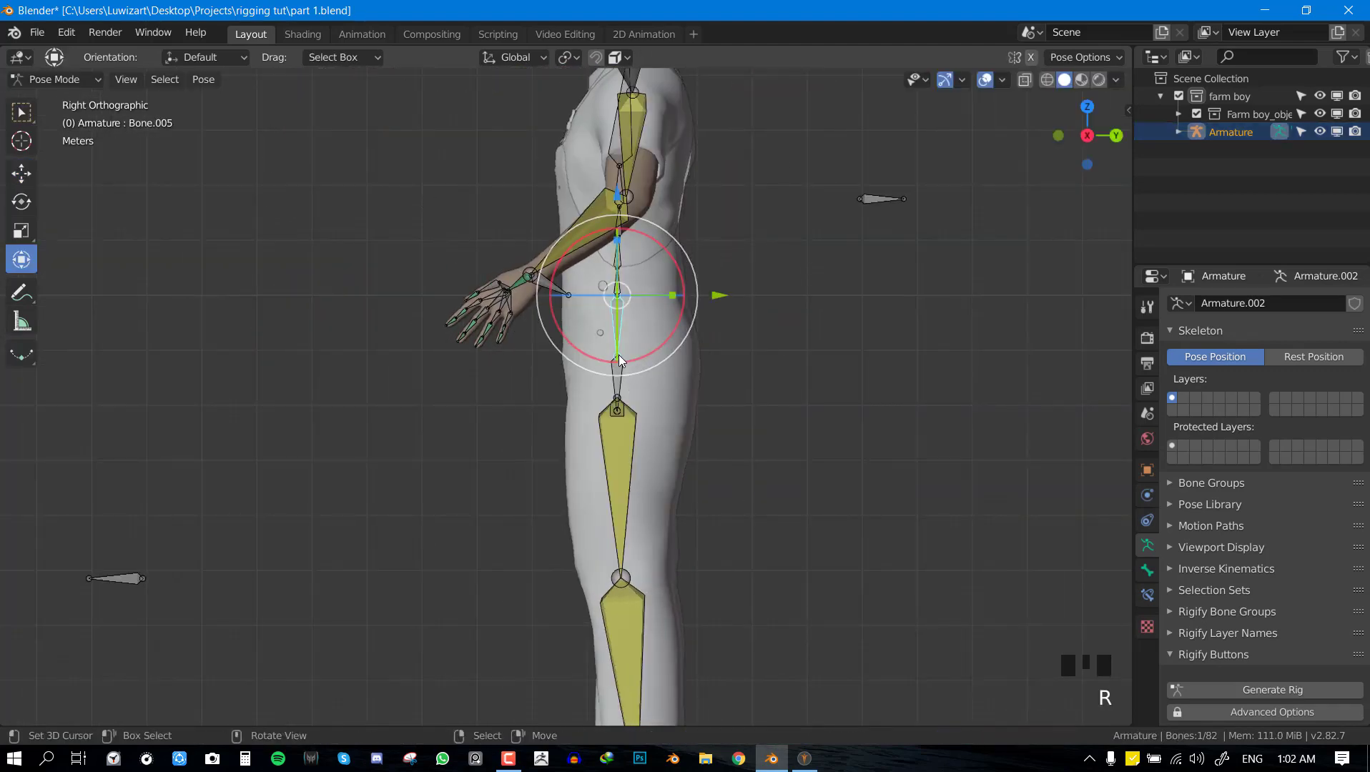
right_click(625, 377)
key("r")
right_click(842, 382)
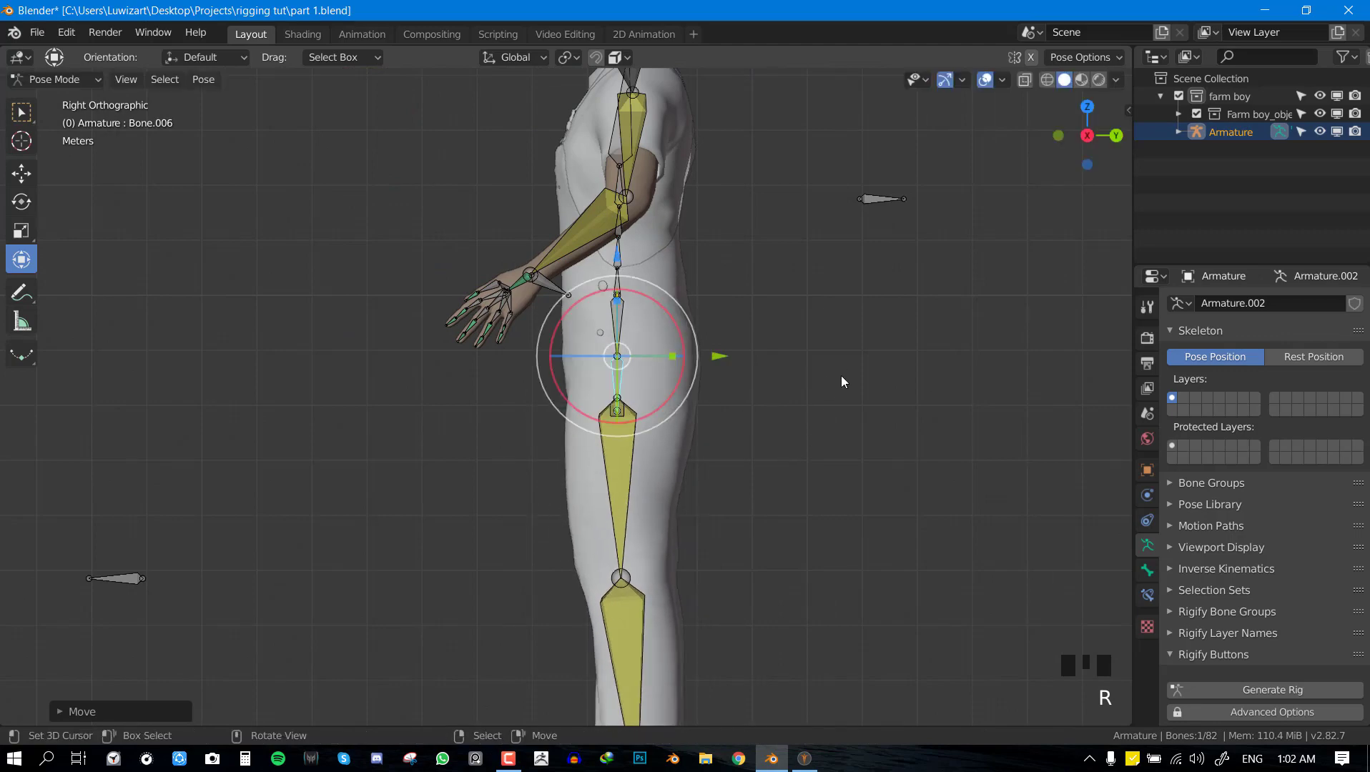
Test-rotate the lower spine bones Bone.006 and Bone.005 from the front, cancelling each rotation.
key("KP_1")
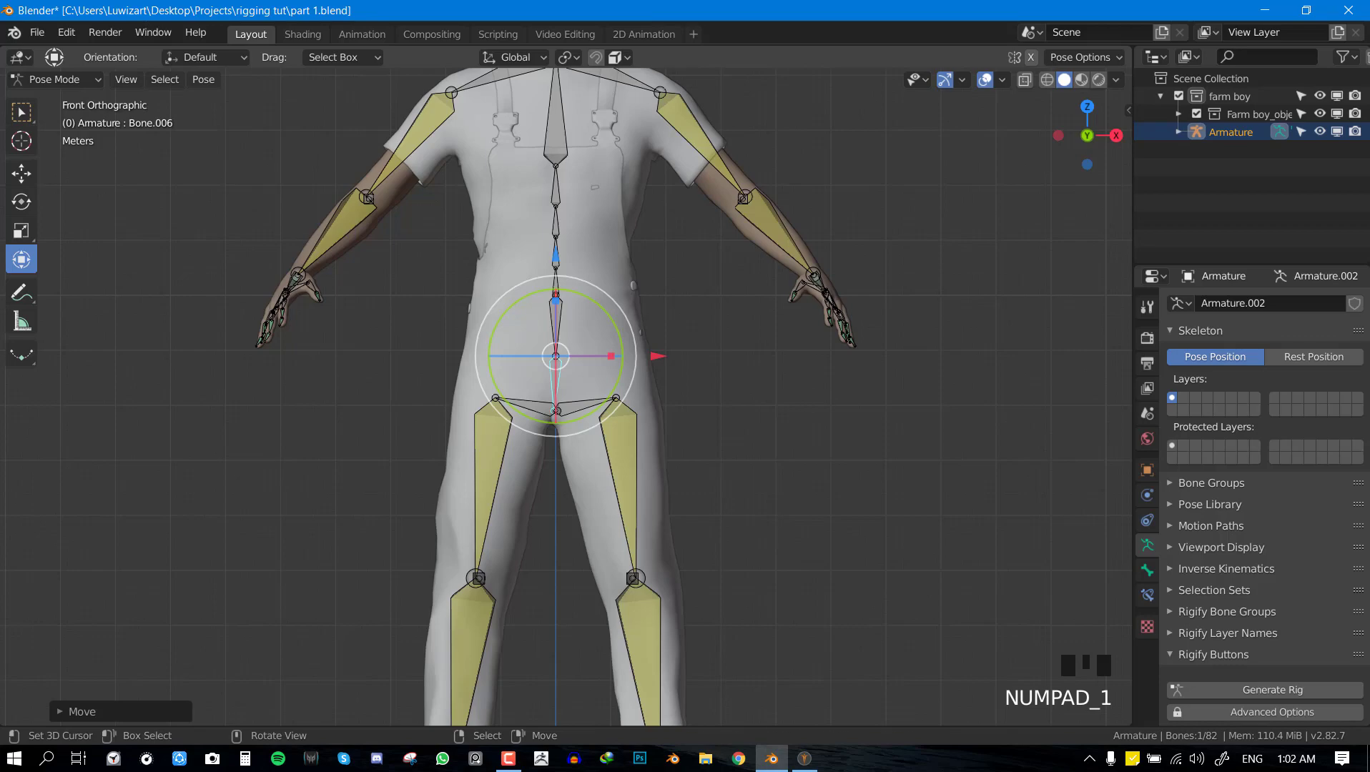
key("r")
right_click(778, 330)
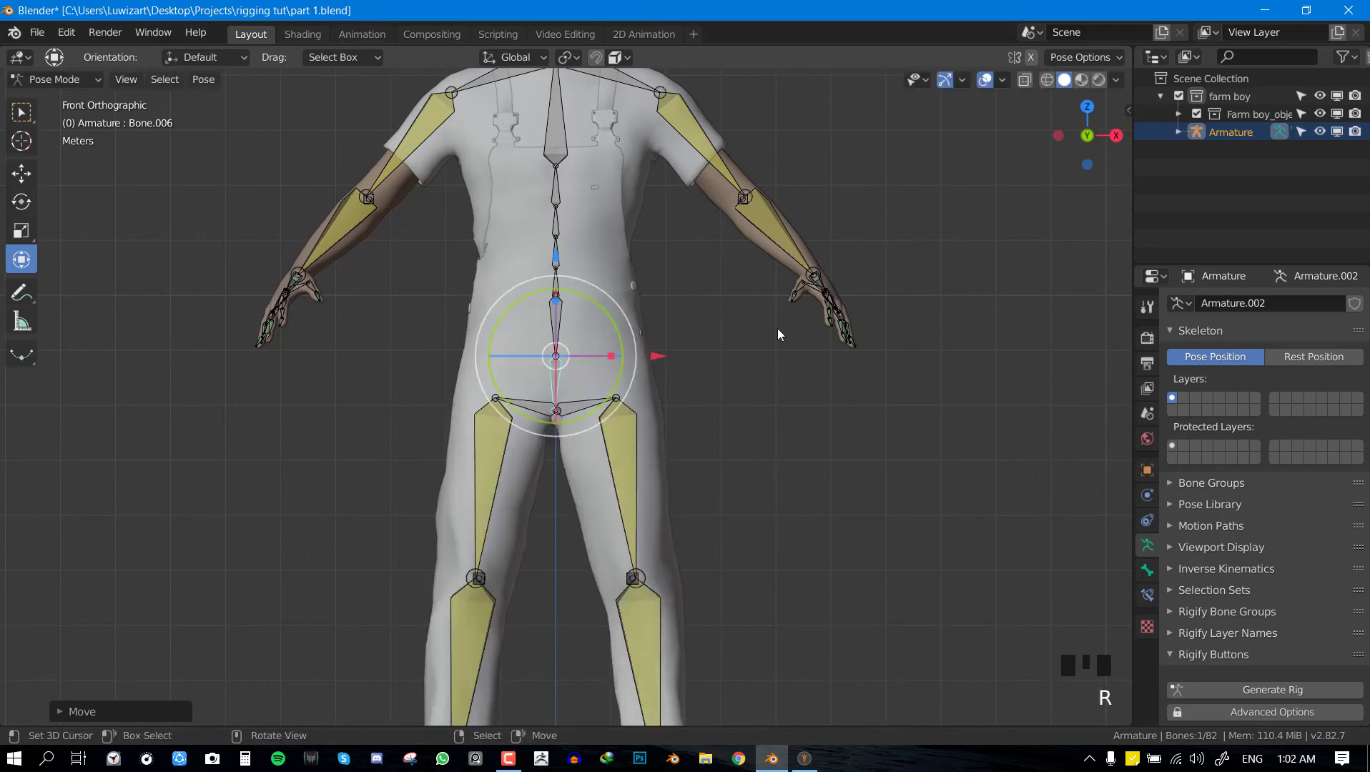
right_click(557, 324)
key("r")
right_click(834, 300)
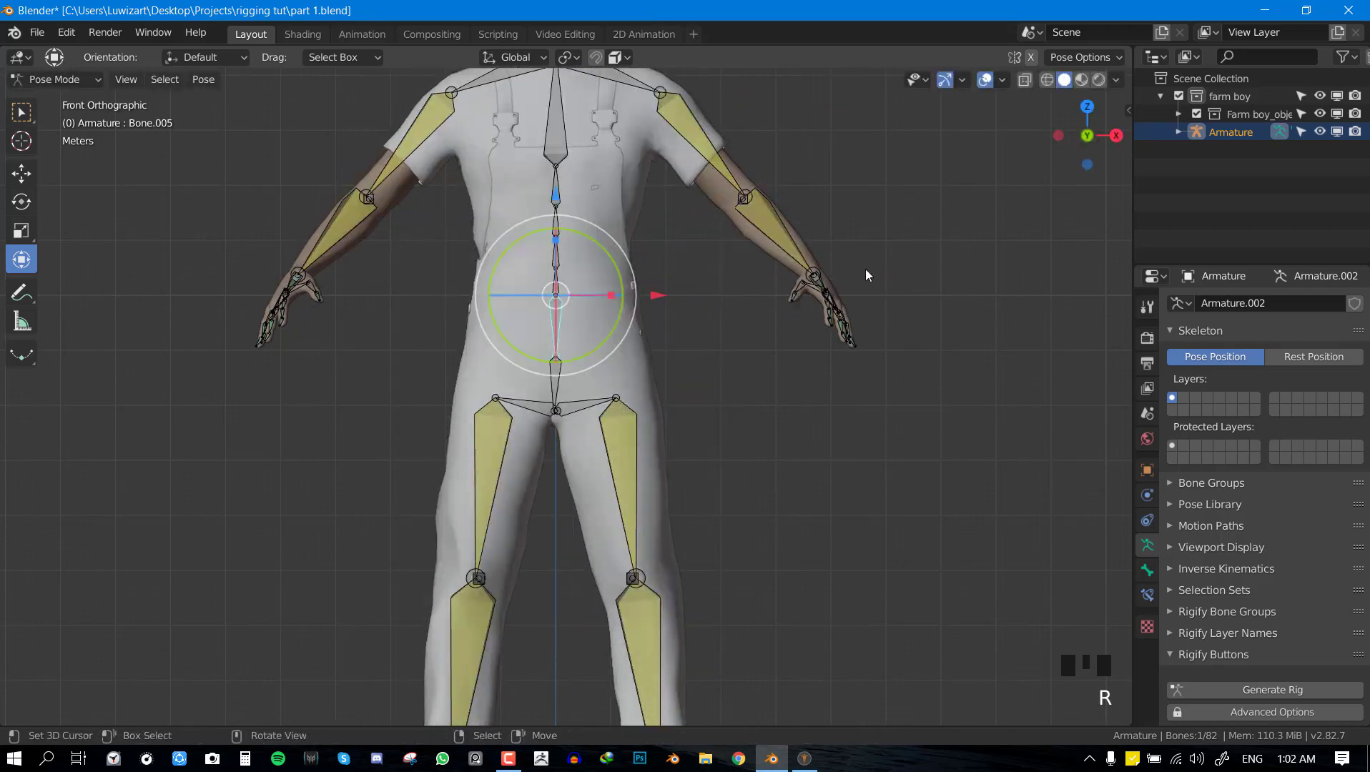
Select the wrist control bone of the character's left arm and lower it beside the hip, adjusting it from front and side.
middle_click_drag(864, 270, 775, 324)
right_click(778, 331)
key("KP_1")
key("g")
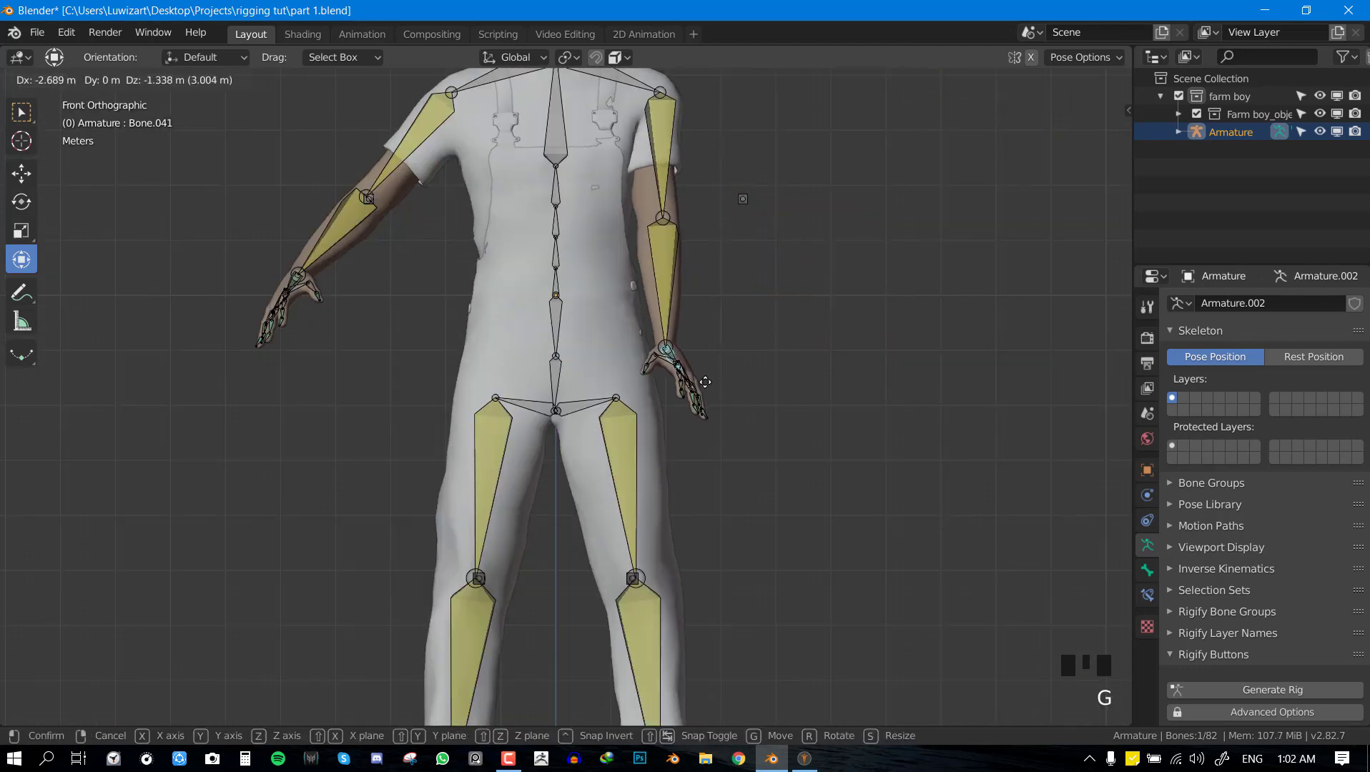
left_click(604, 399)
key("KP_3")
key("g")
left_click(822, 438)
Rotate the left wrist control from the front and side so the fingers point down.
key("KP_1")
key("r")
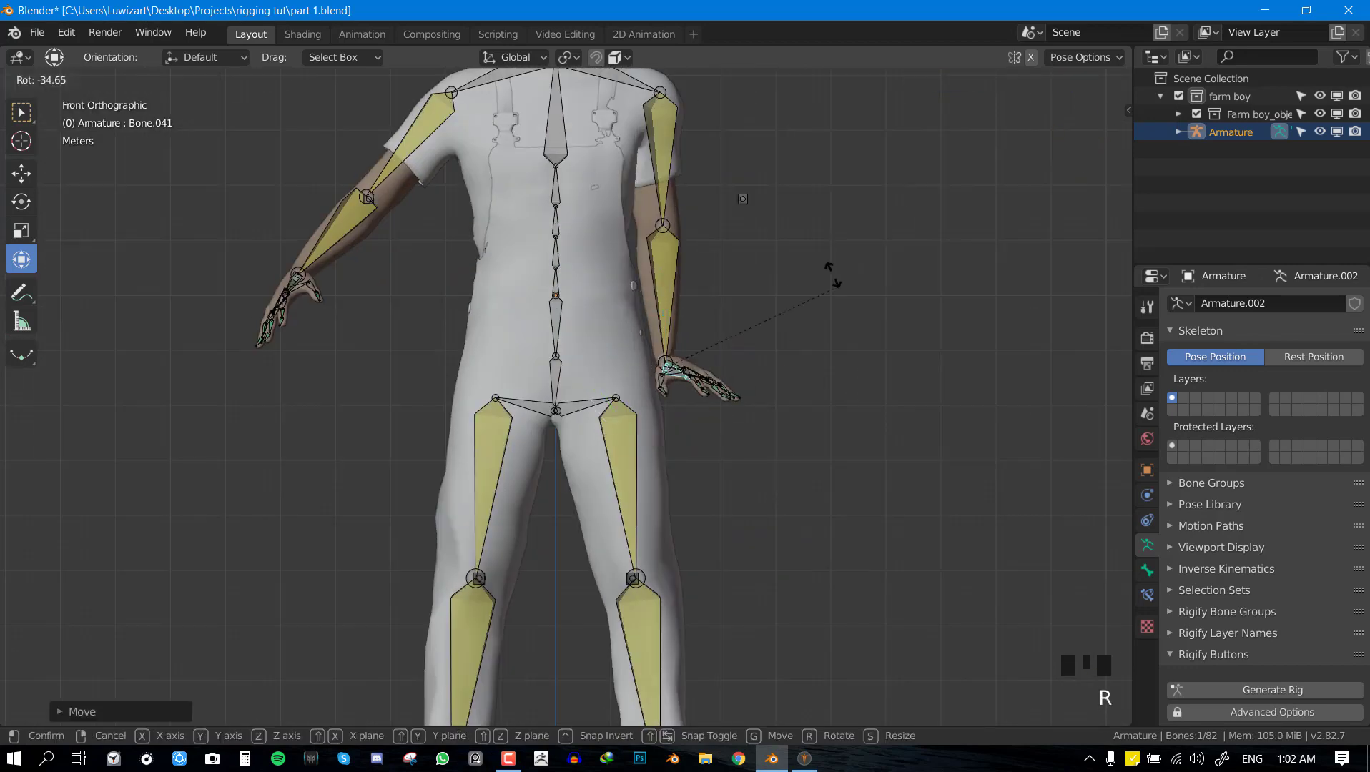
left_click(784, 282)
key("KP_3")
key("r")
key("r")
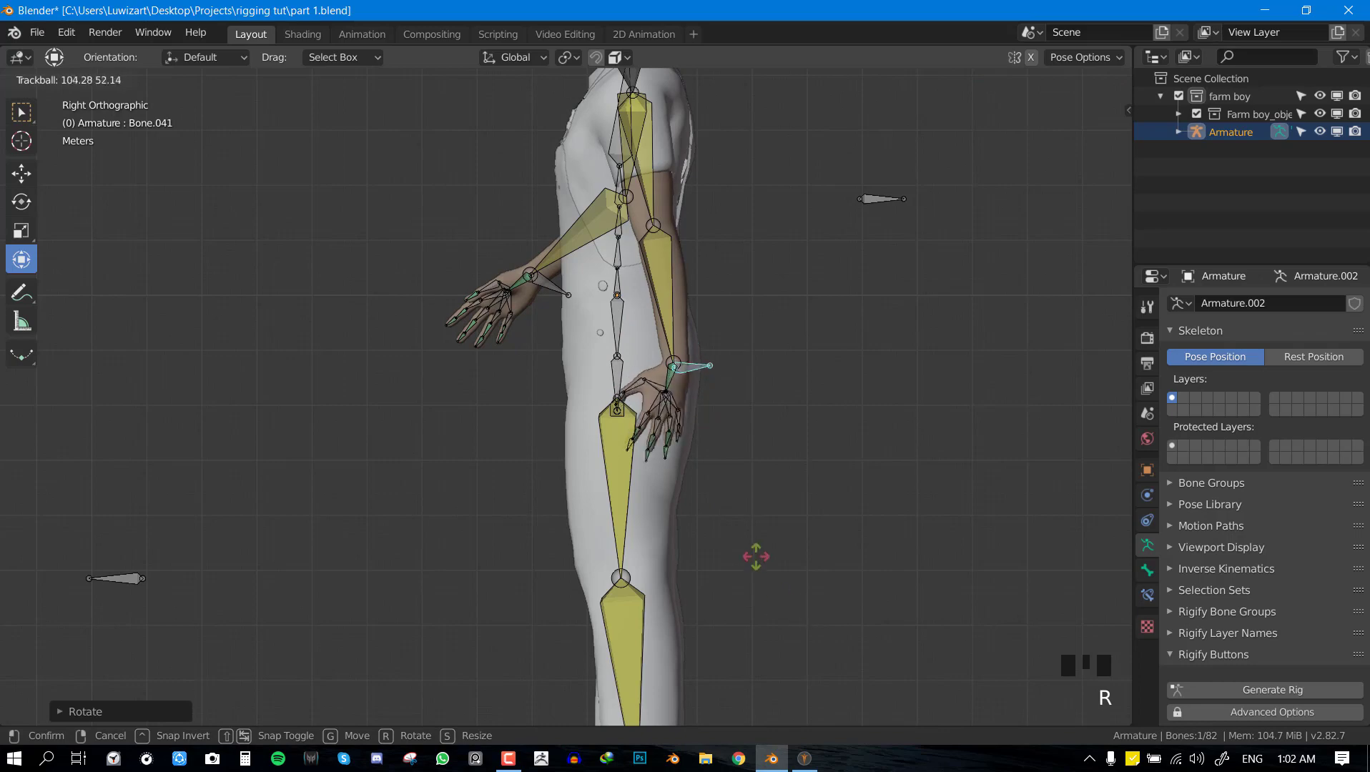
left_click(754, 556)
key("r")
left_click(835, 373)
Move the left wrist control forward in the side view and readjust its rotation.
key("g")
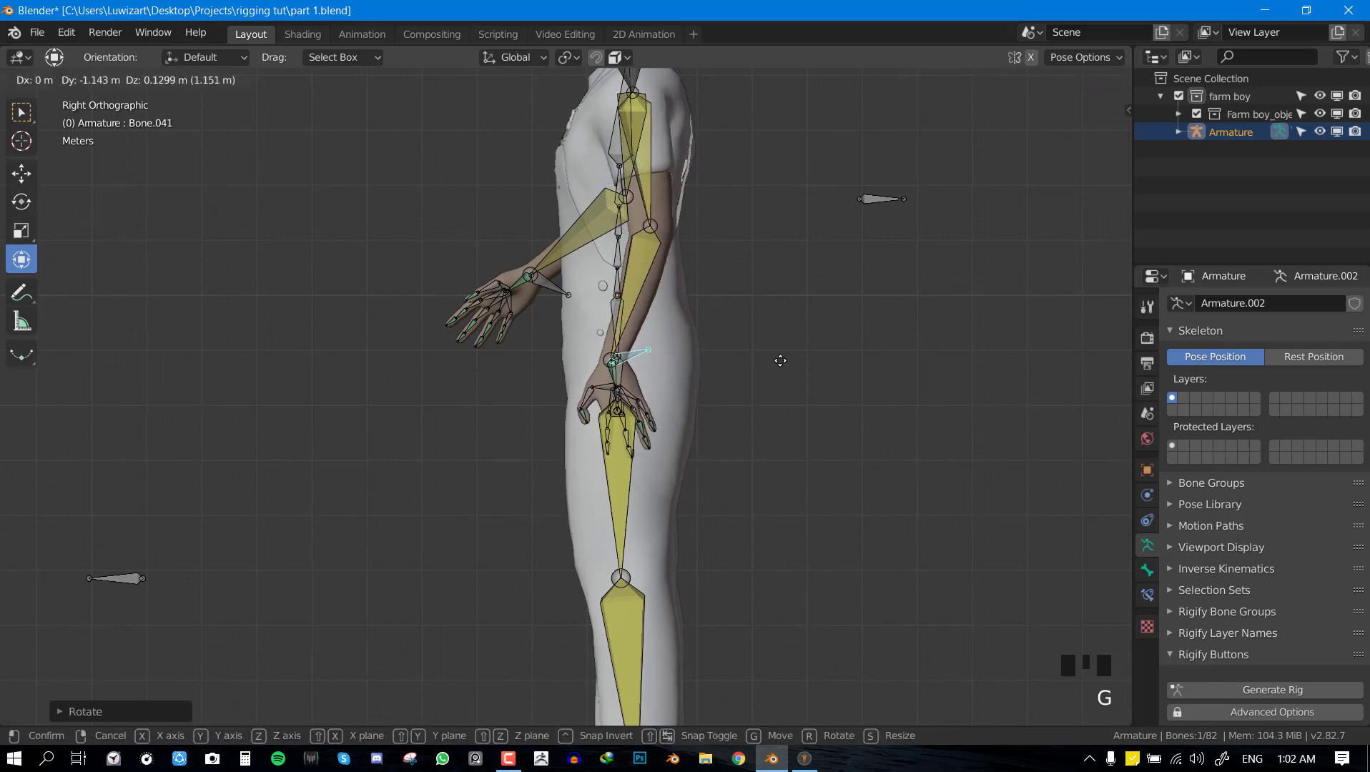
left_click(774, 364)
key("r")
left_click(842, 424)
Trackball-rotate the left hand in the front view and move it slightly outward from the hip.
key("KP_1")
key("r")
key("r")
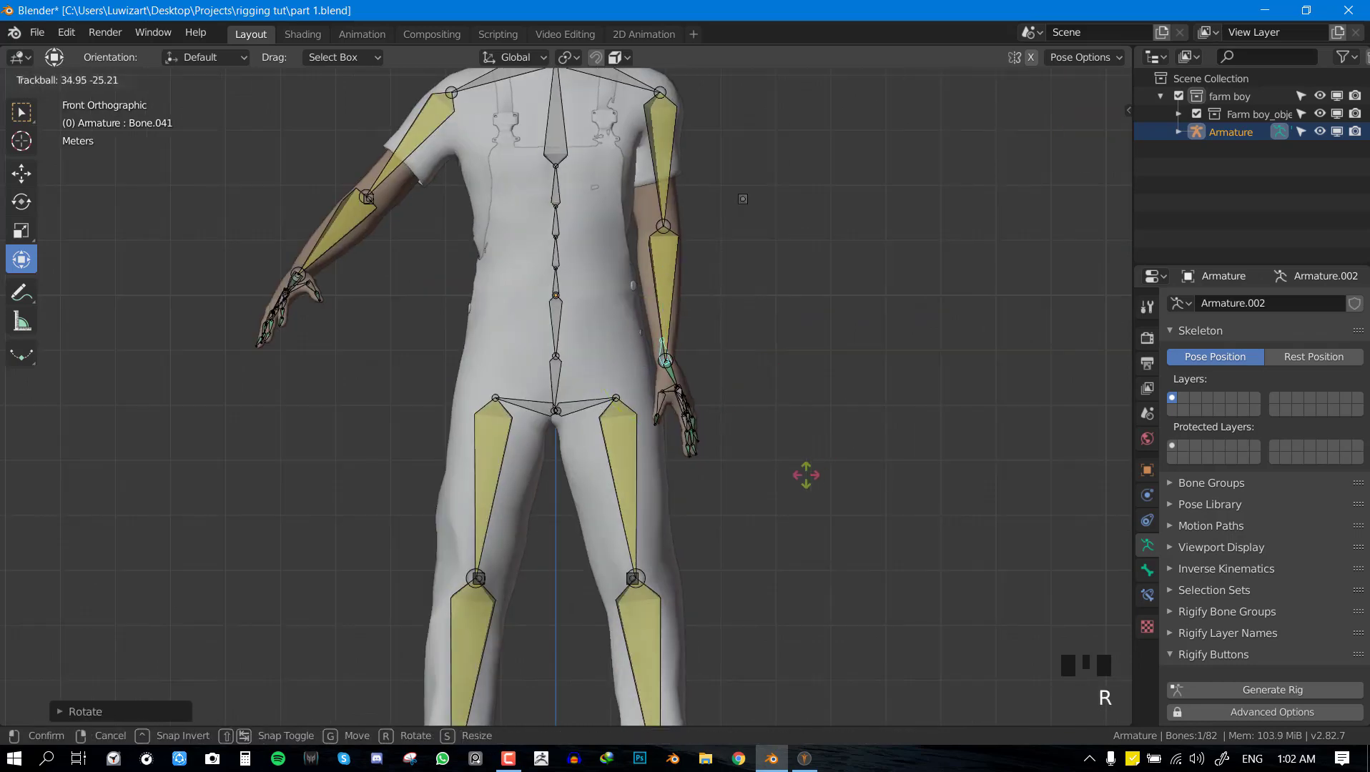
left_click(826, 504)
key("g")
left_click(851, 496)
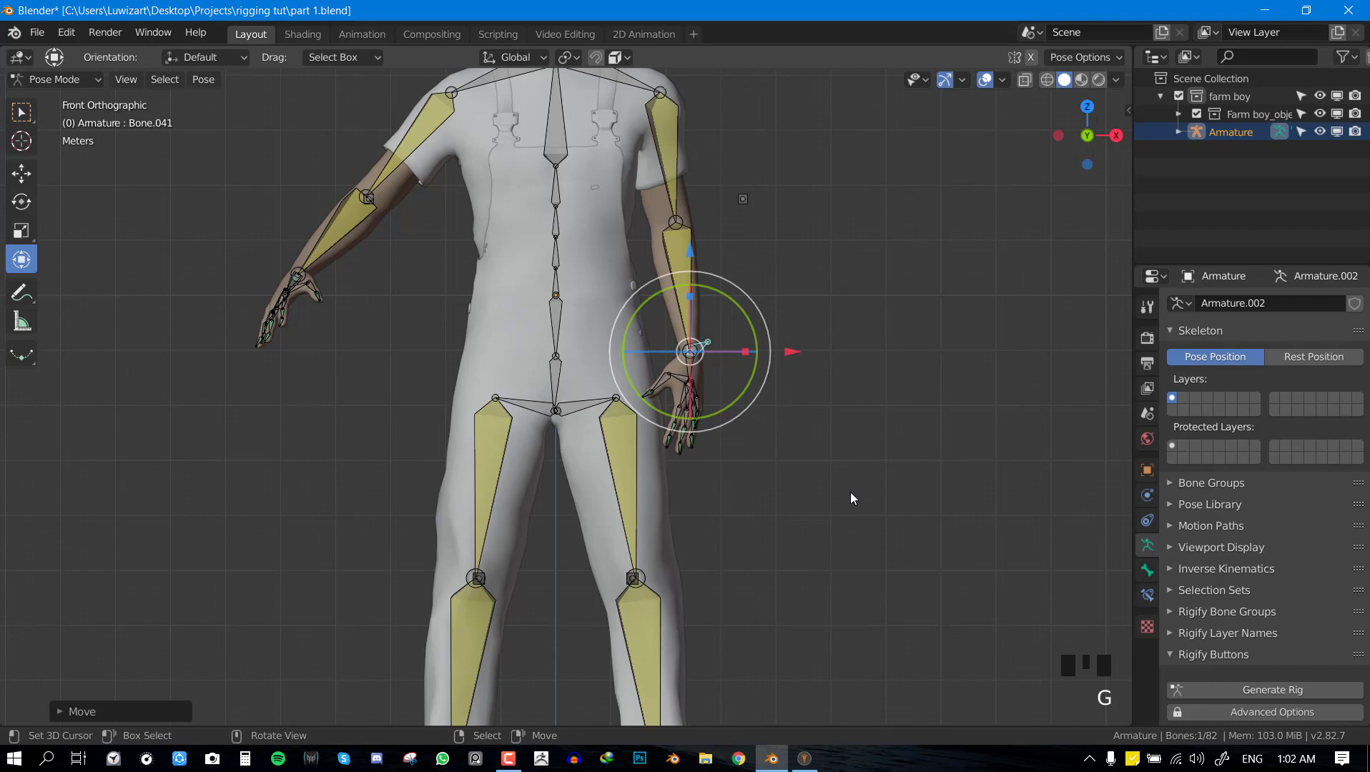
Refine the left hand by rotating and slightly lowering it in the side view, then trackball-rotating it from the front.
middle_click_drag(851, 493, 728, 466)
key("KP_3")
key("g")
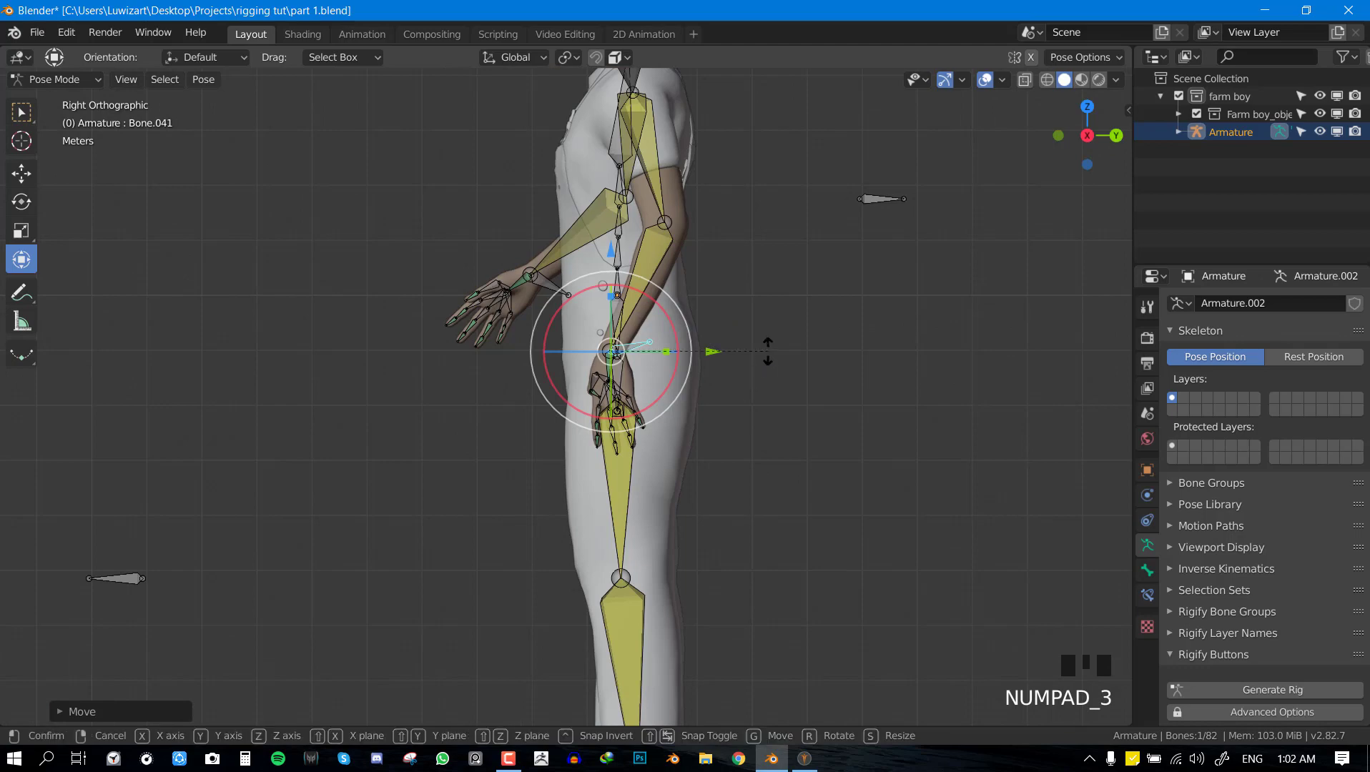
left_click(767, 352)
key("g")
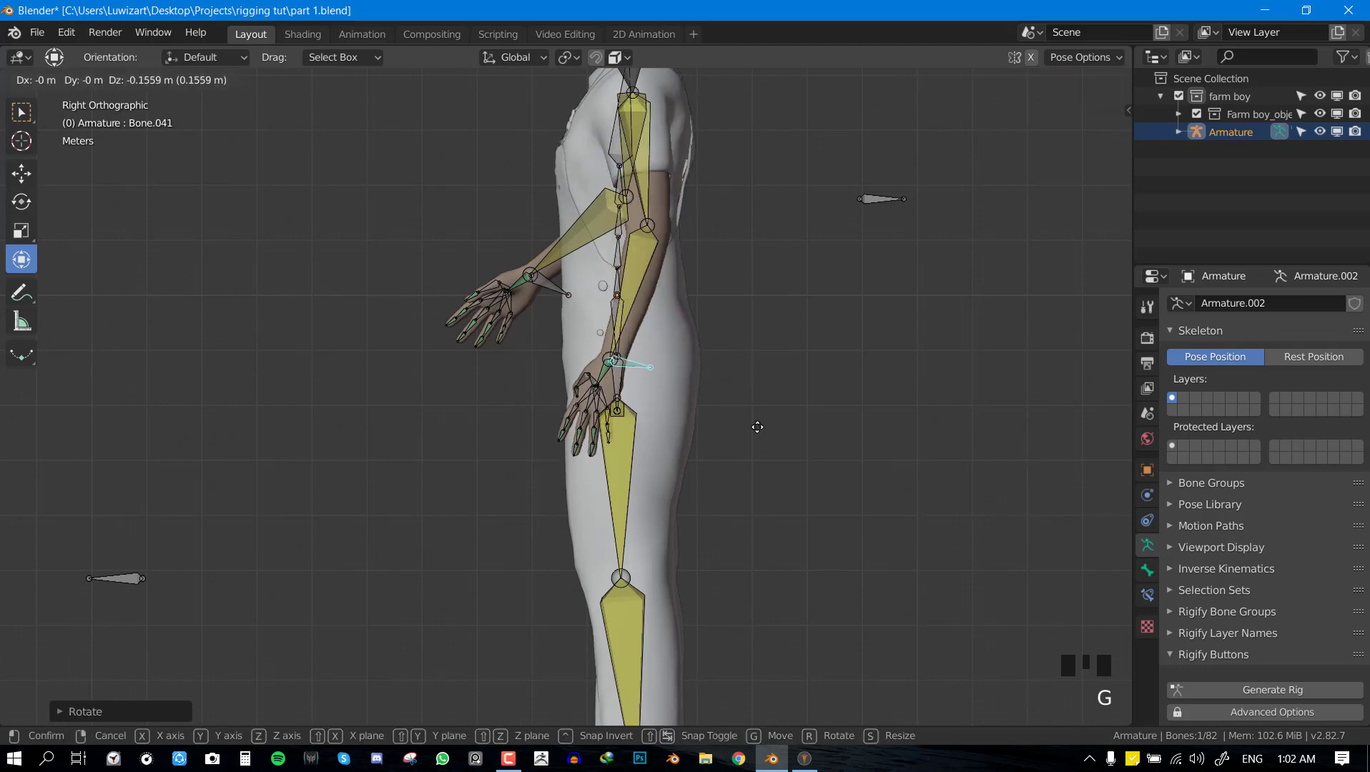
left_click(784, 427)
key("KP_1")
key("r")
key("r")
left_click(792, 437)
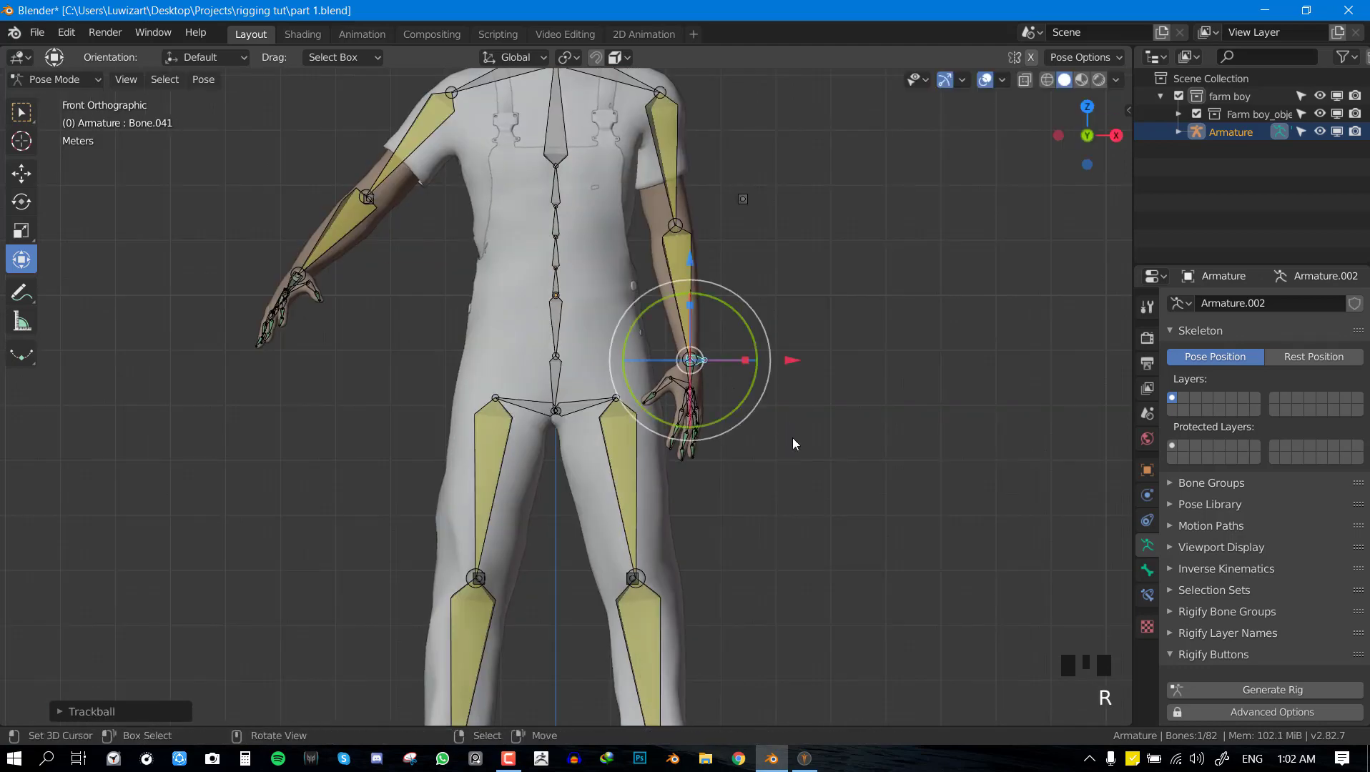
Select the wrist control bone of the character's right arm, lower it beside the hip and rotate the hand to hang down.
middle_click_drag(420, 345, 312, 338)
right_click(248, 330)
right_click(261, 330)
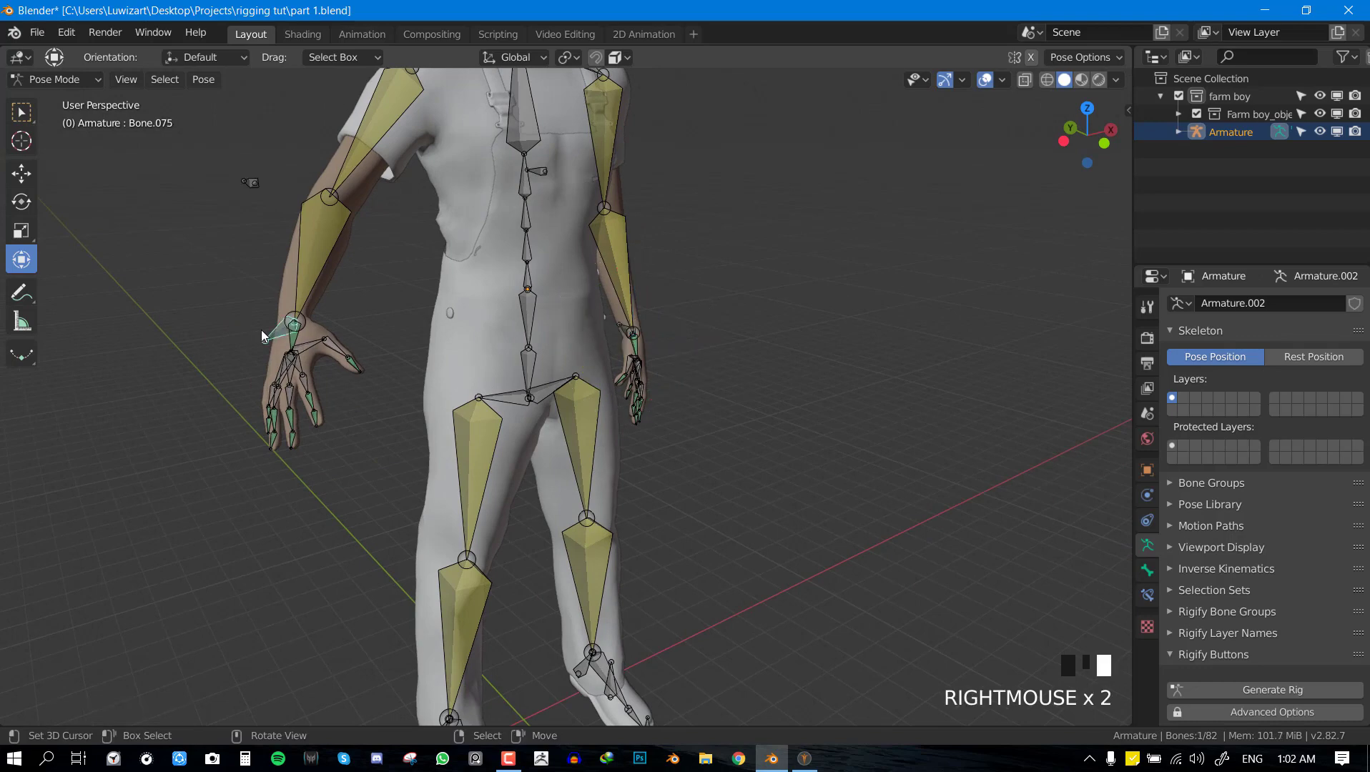
key("KP_1")
key("g")
left_click(497, 404)
key("r")
key("r")
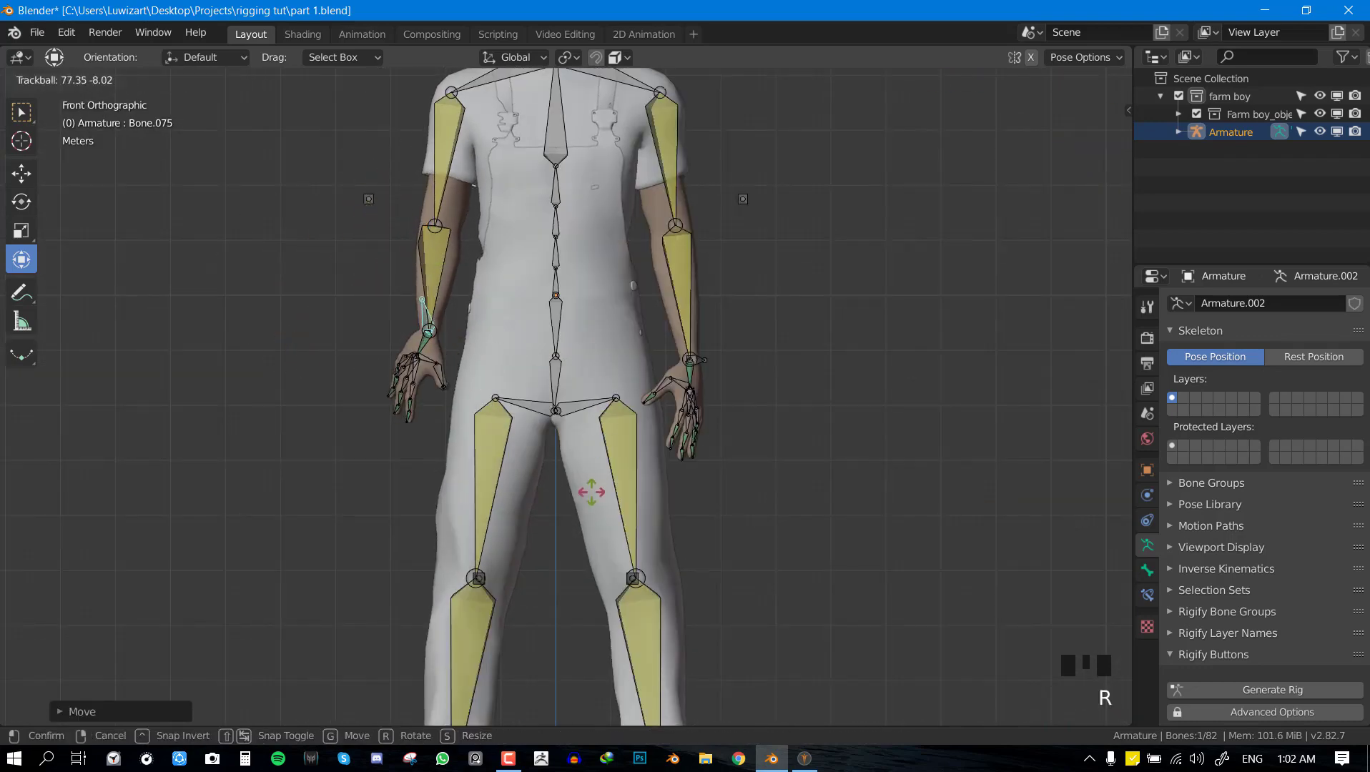
left_click(606, 319)
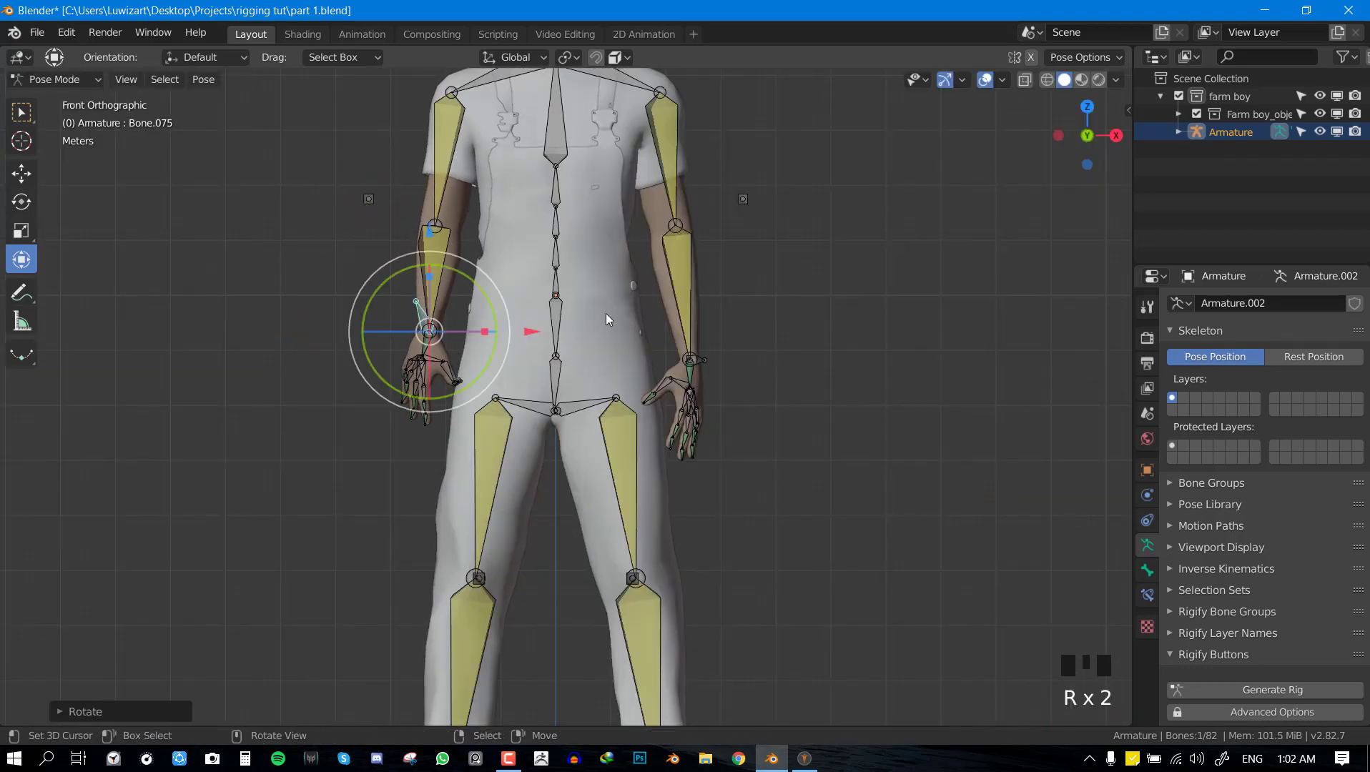